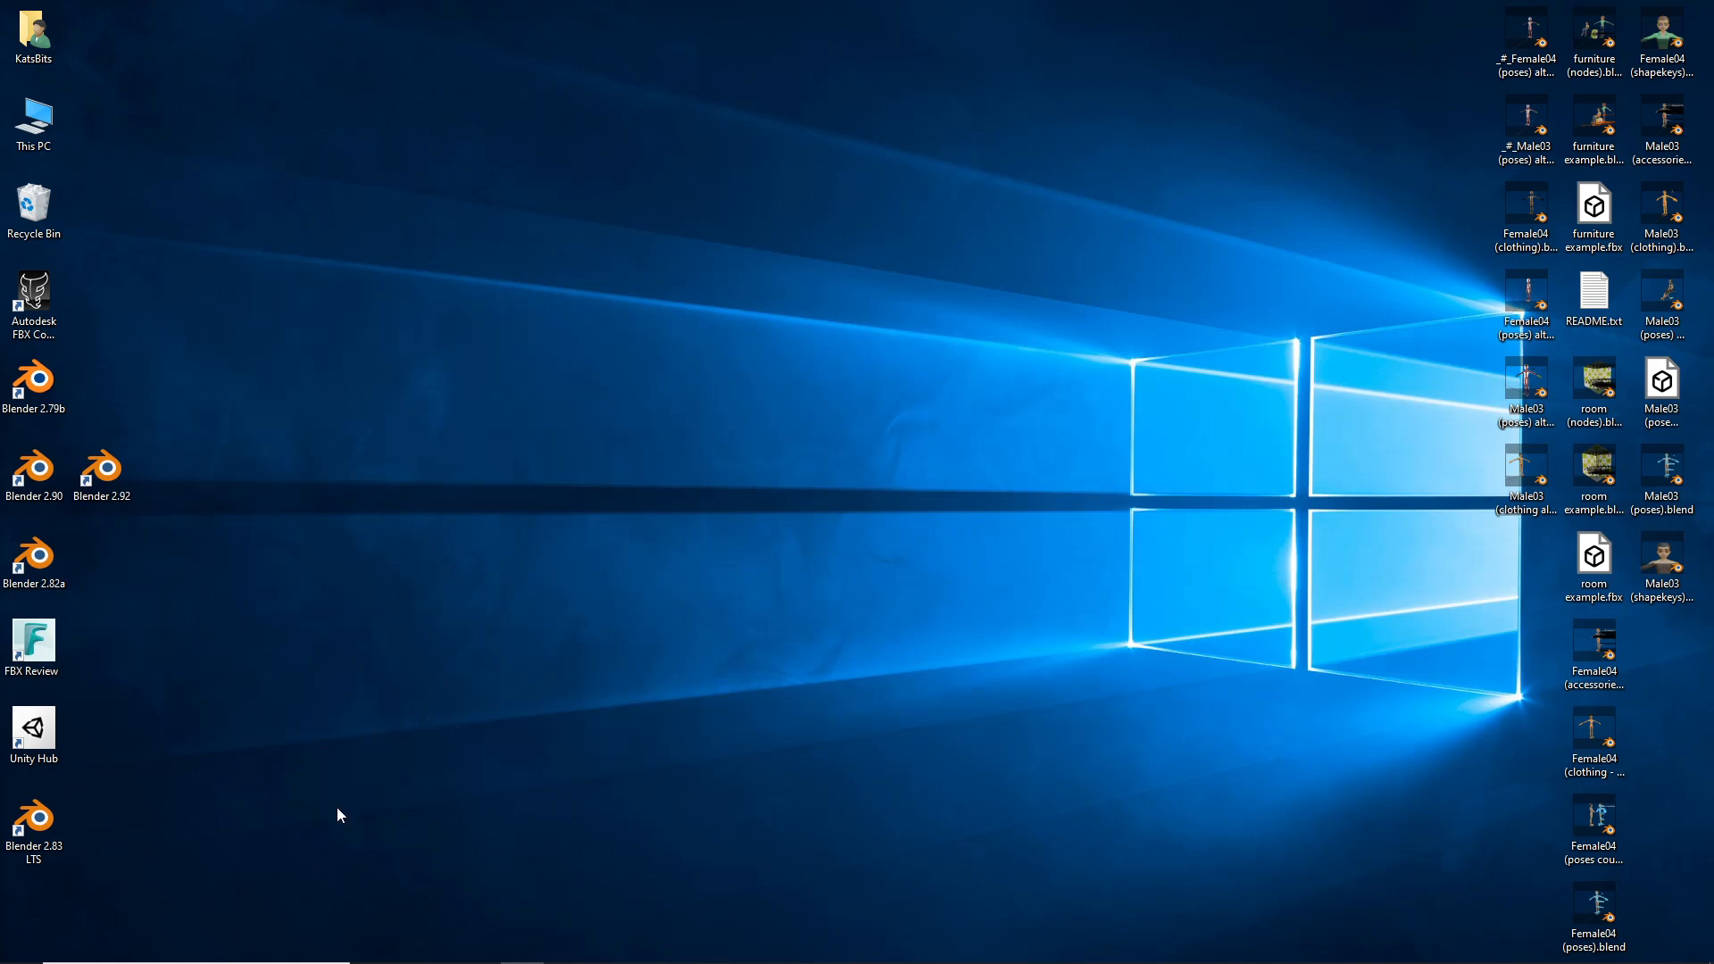
Switch to Blender and open the recent file "dream getaway (6).blend".
{"action": "left_click", "coordinate": [1047, 946]}
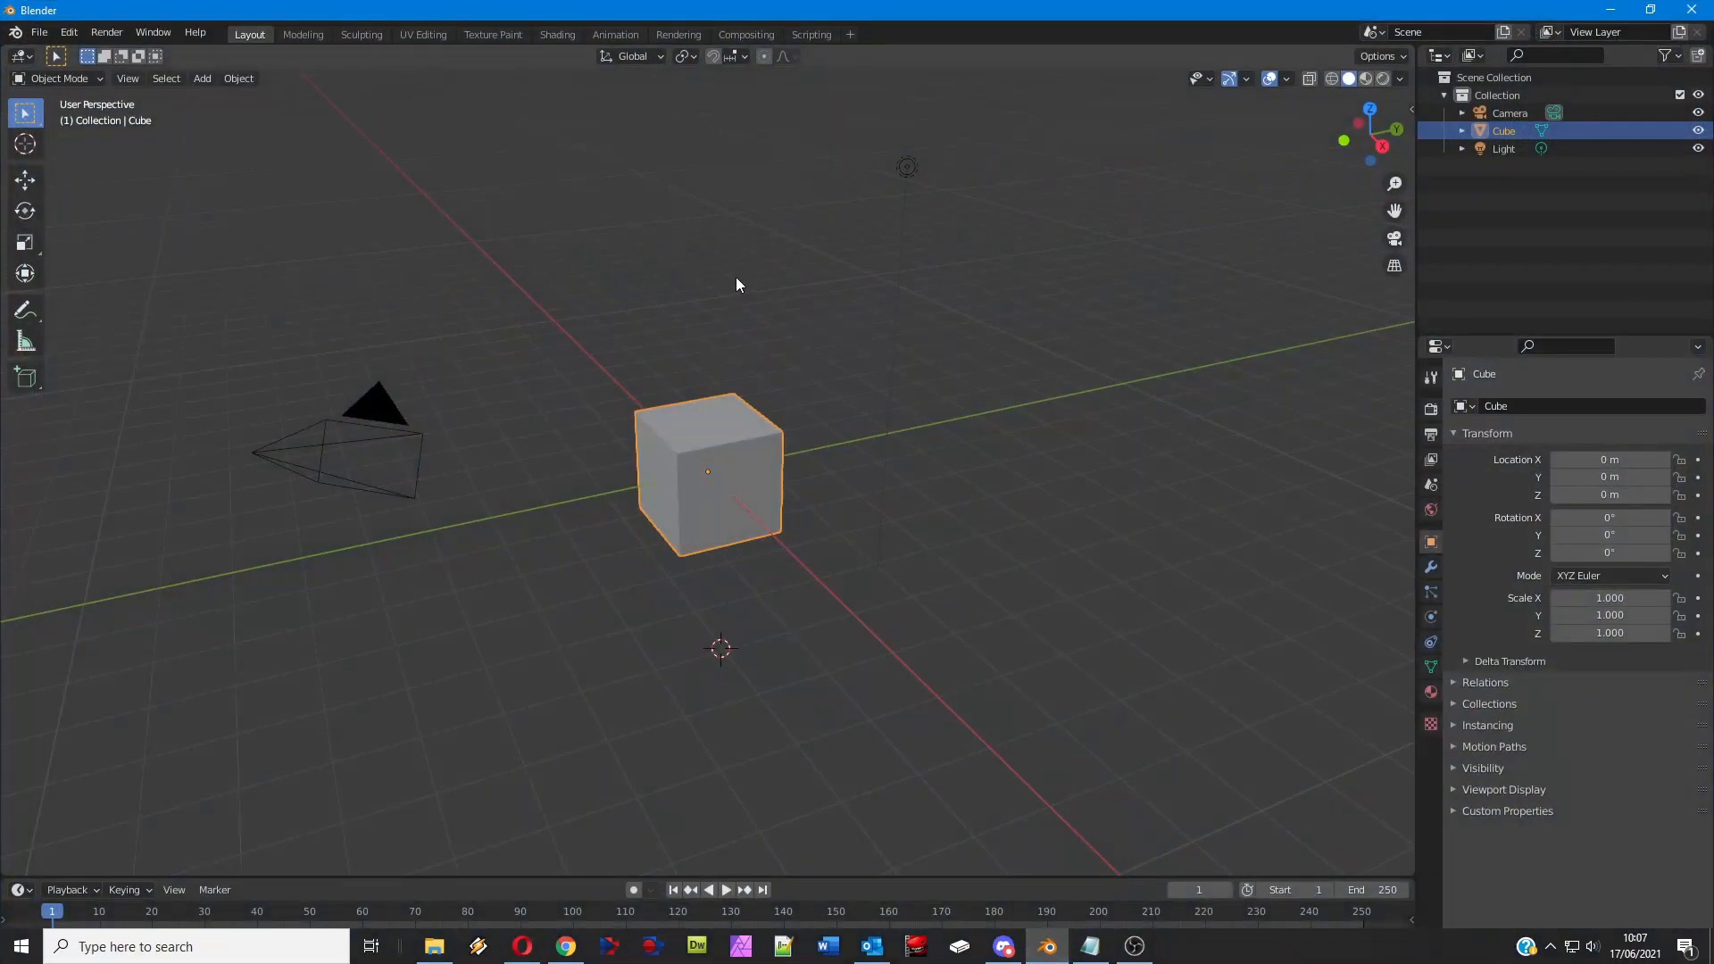
{"action": "left_click", "coordinate": [37, 34]}
{"action": "mouse_move", "coordinate": [105, 95]}
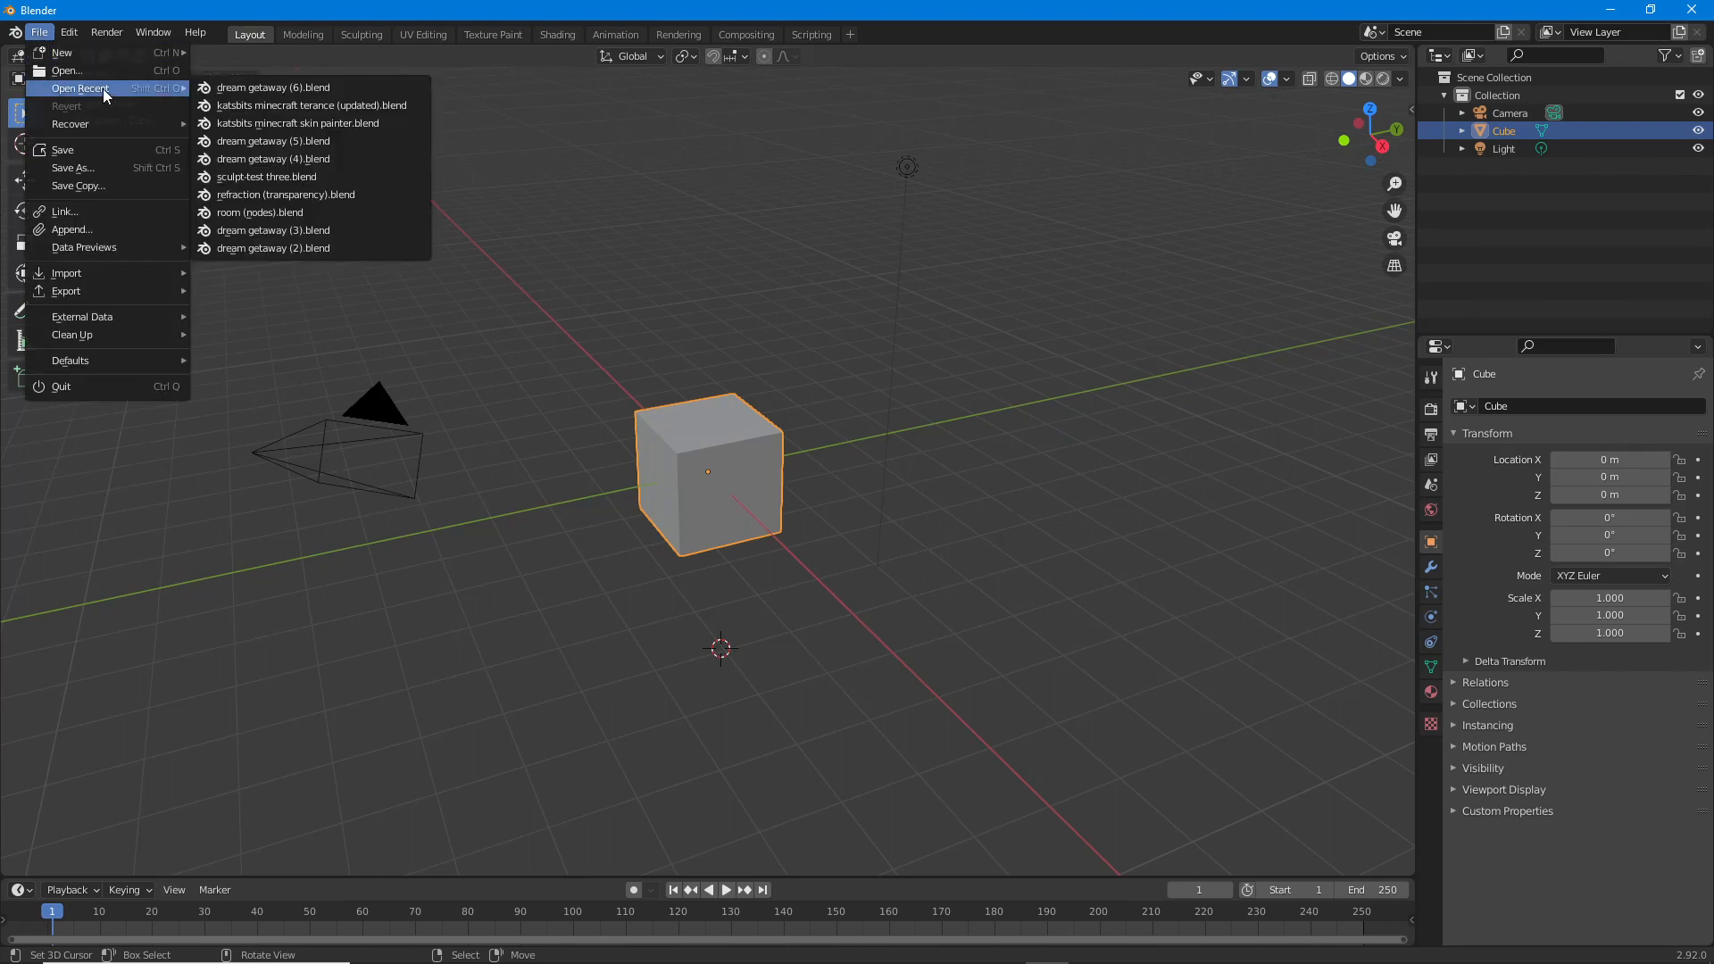
{"action": "left_click", "coordinate": [305, 87]}
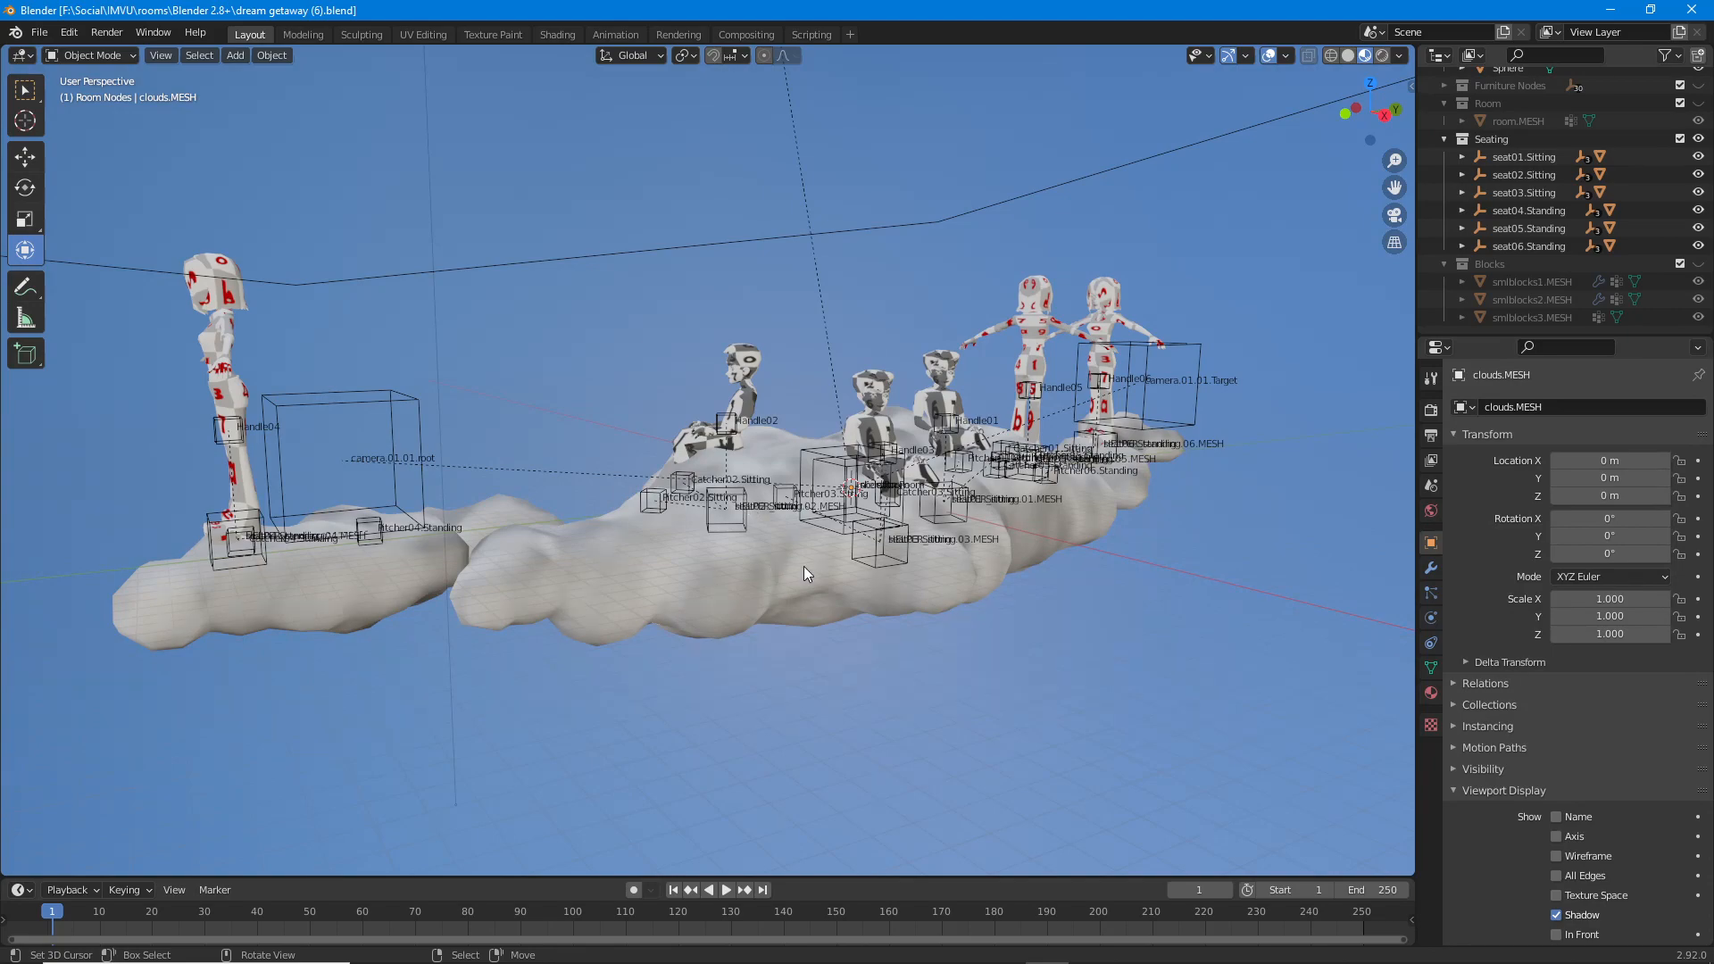
Select the clouds mesh and put it into Vertex Paint mode with solid viewport shading.
{"action": "middle_click_drag", "start_coordinate": [803, 572], "coordinate": [857, 348]}
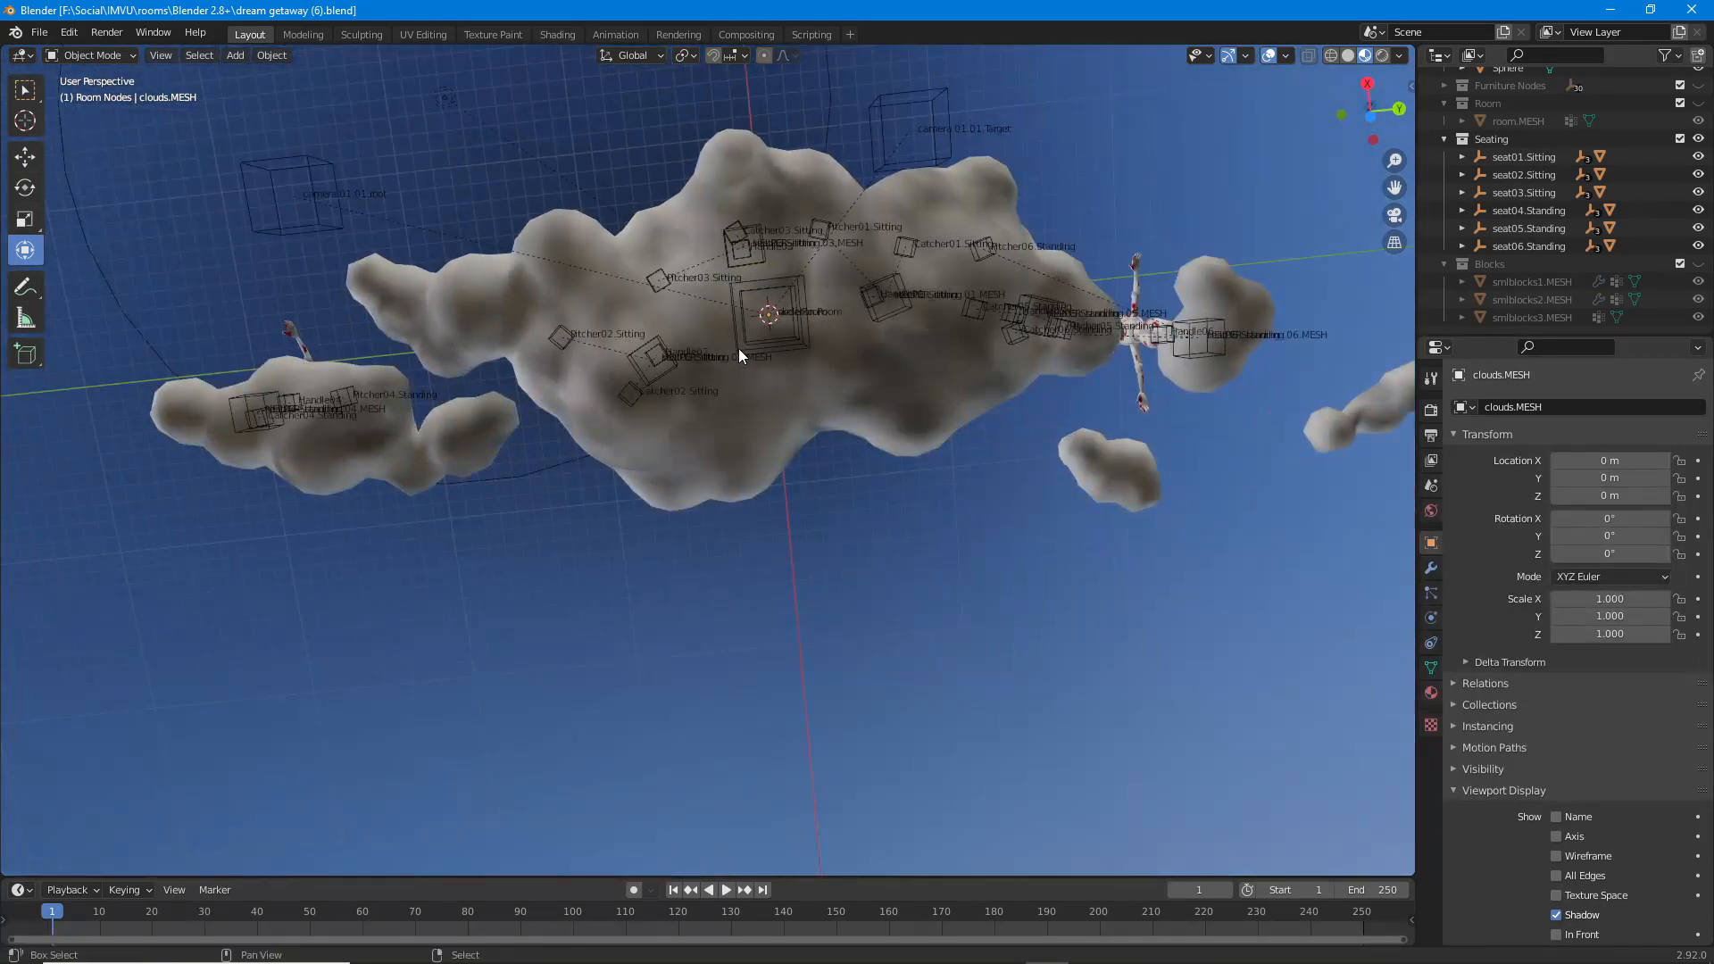
{"action": "middle_click_drag", "start_coordinate": [740, 355], "coordinate": [737, 586], "text": "shift"}
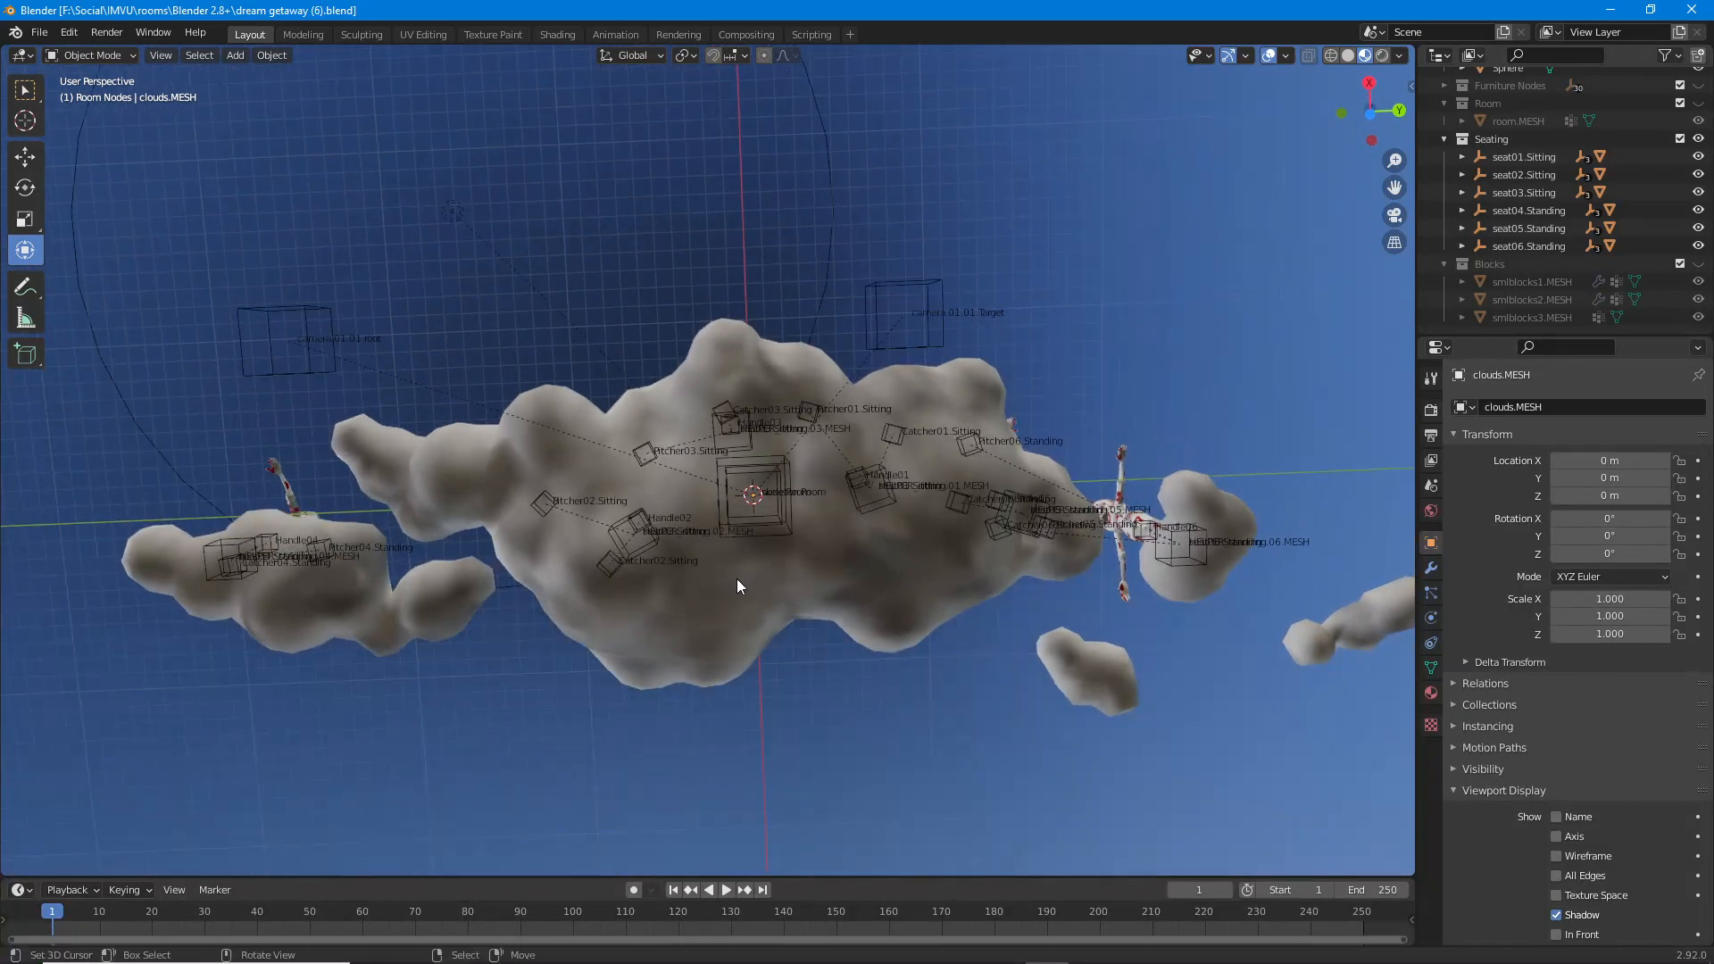
{"action": "left_click", "coordinate": [736, 587]}
{"action": "left_click", "coordinate": [1347, 56]}
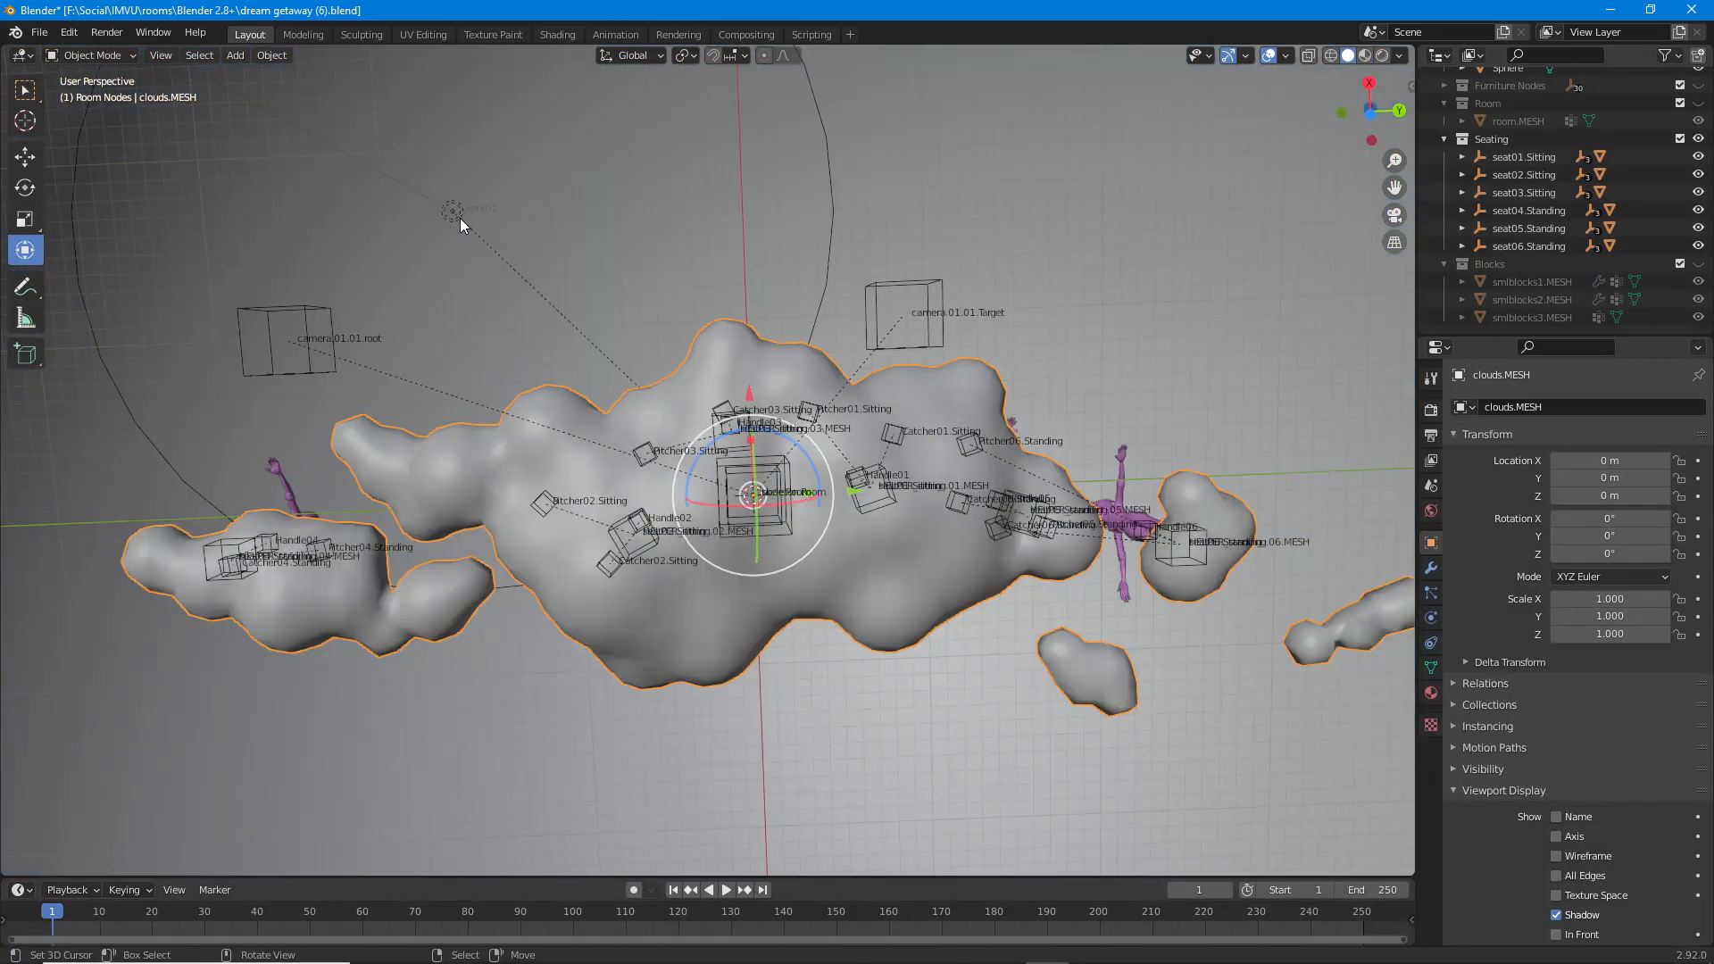
{"action": "left_click", "coordinate": [115, 53]}
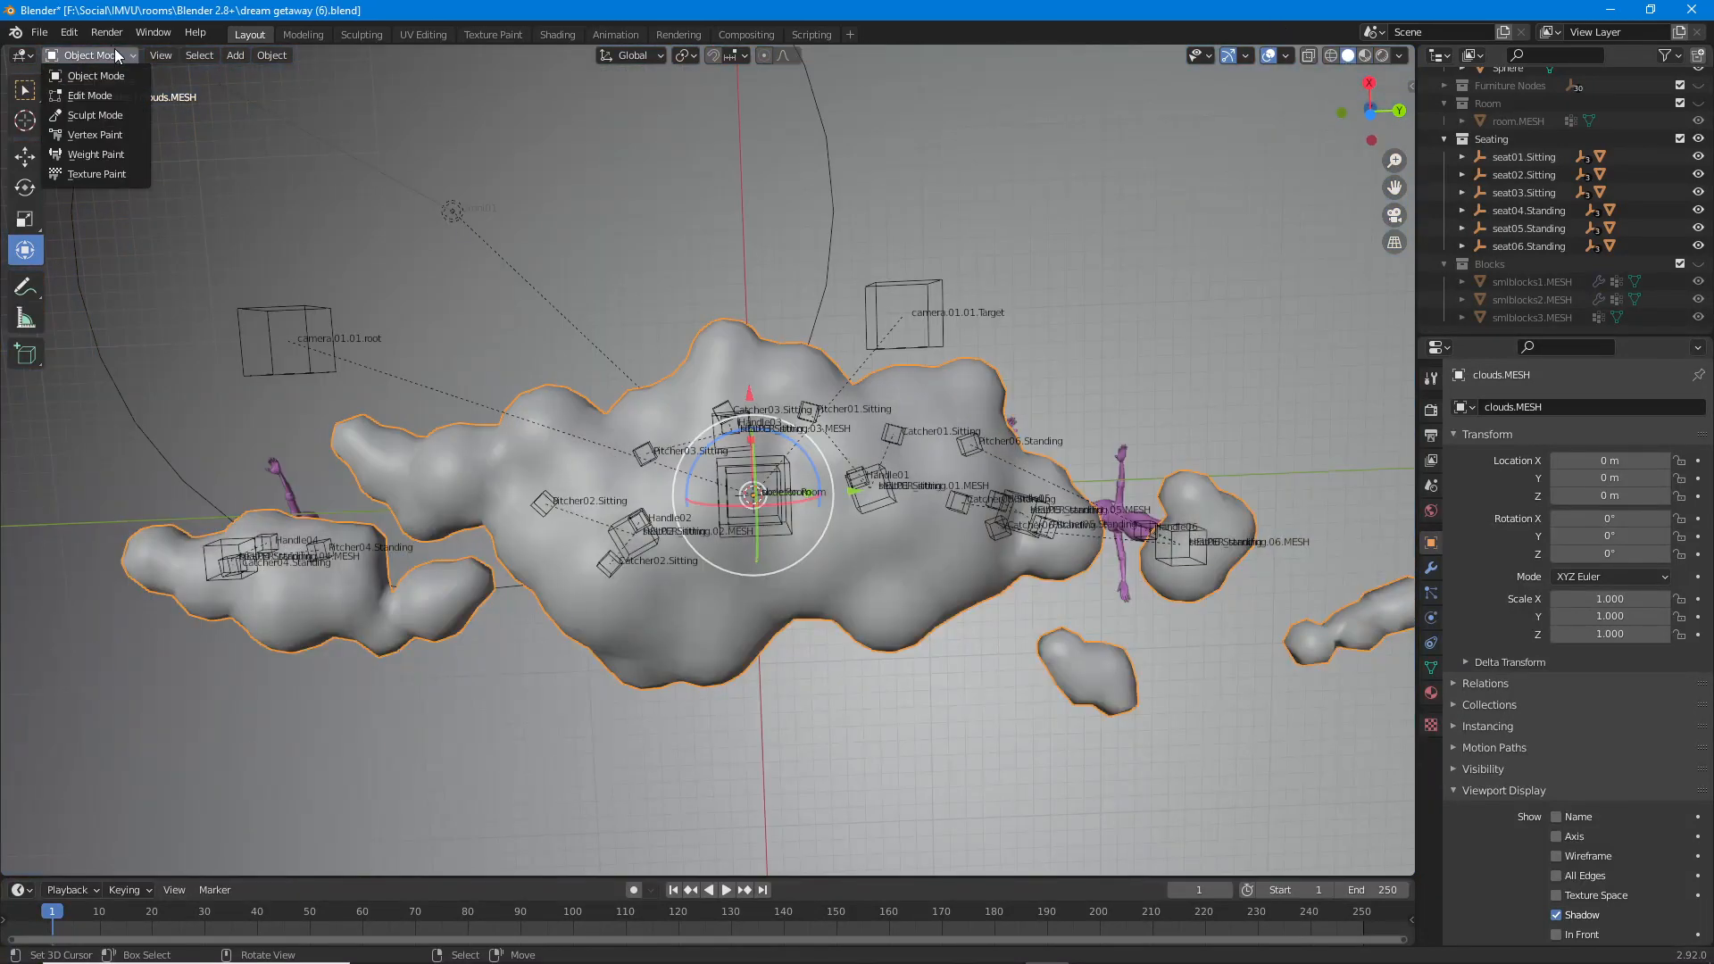
{"action": "left_click", "coordinate": [94, 136]}
Exclude the Seating collection from the view layer so only the clouds and room nodes are displayed.
{"action": "mouse_move", "coordinate": [805, 516]}
{"action": "middle_mouse_down"}
{"action": "mouse_move", "coordinate": [813, 586]}
{"action": "mouse_move", "coordinate": [746, 509]}
{"action": "middle_mouse_up"}
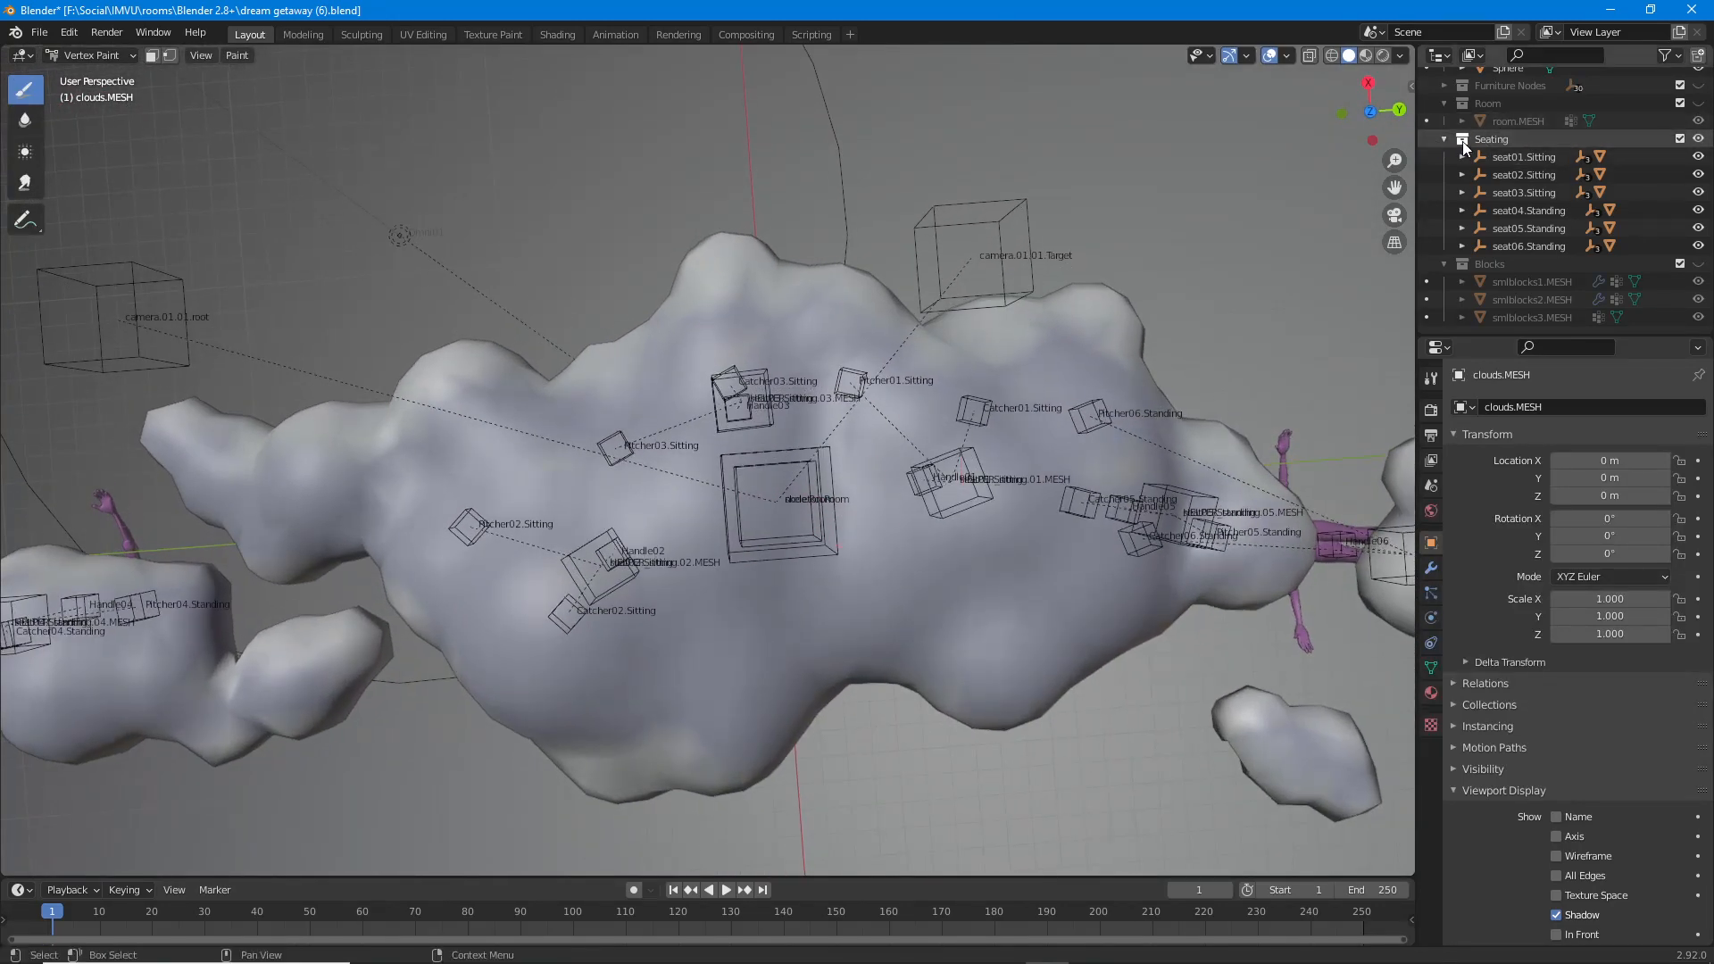
{"action": "scroll", "coordinate": [1482, 169], "scroll_direction": "up", "scroll_amount": 5}
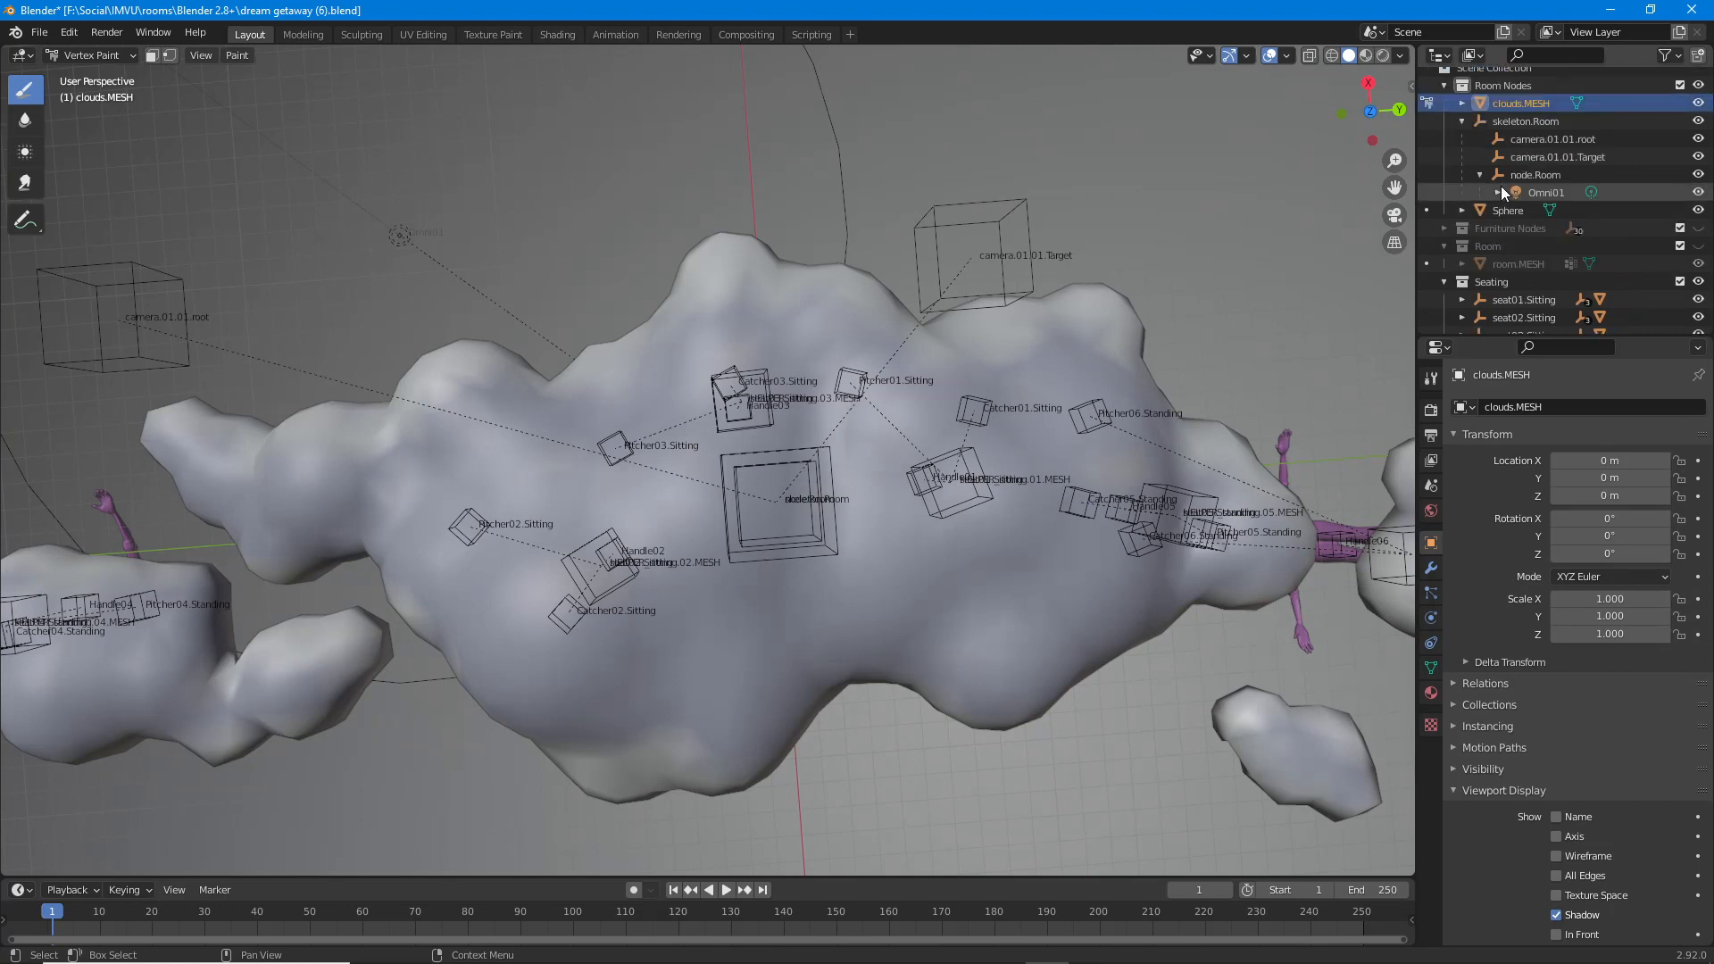
{"action": "left_click", "coordinate": [1680, 282]}
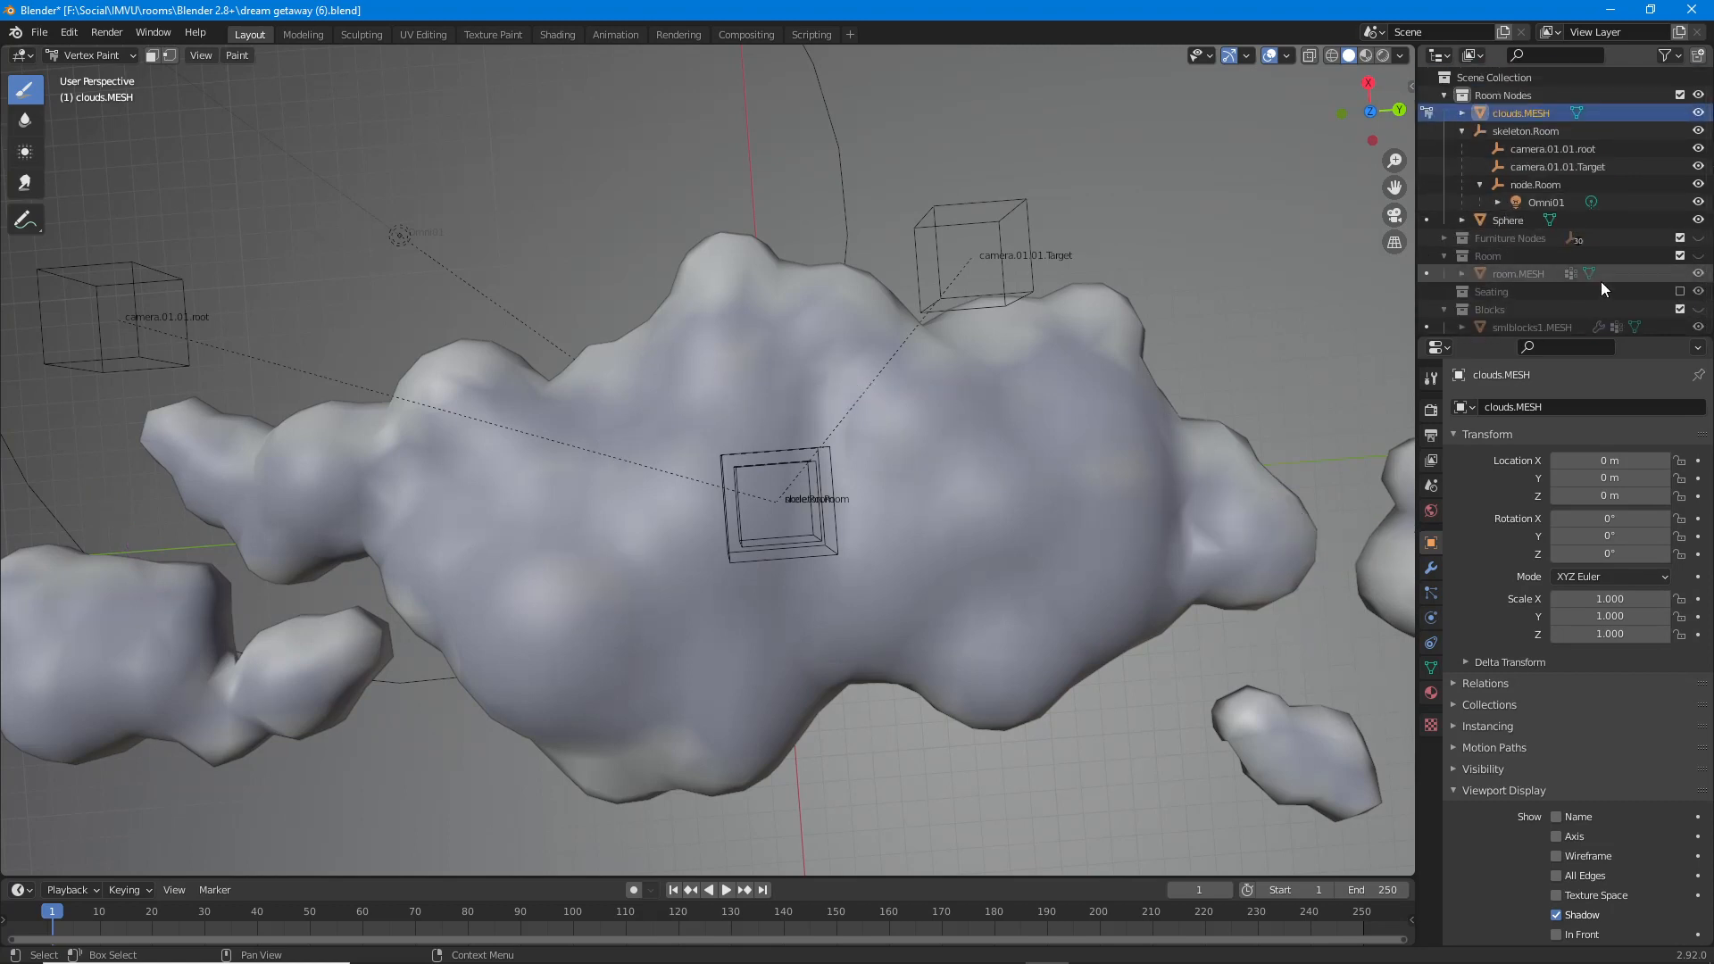
{"action": "middle_click_drag", "start_coordinate": [723, 514], "coordinate": [744, 518]}
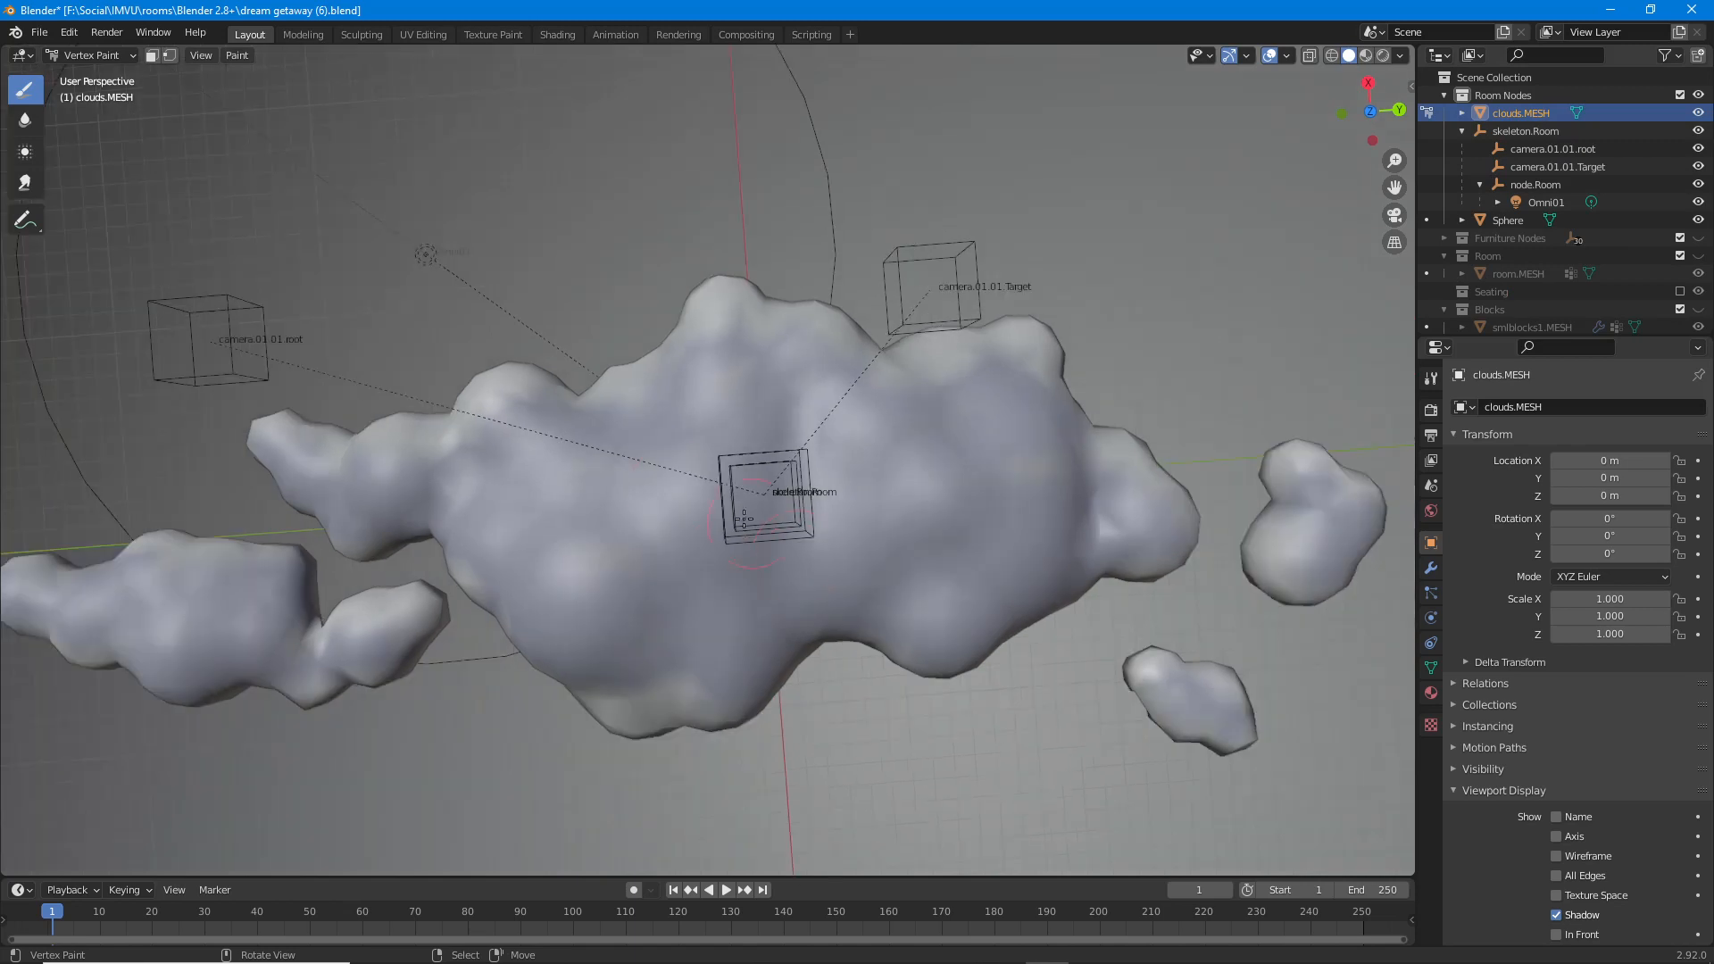
{"action": "left_click", "coordinate": [1698, 131]}
{"action": "left_click", "coordinate": [1698, 131]}
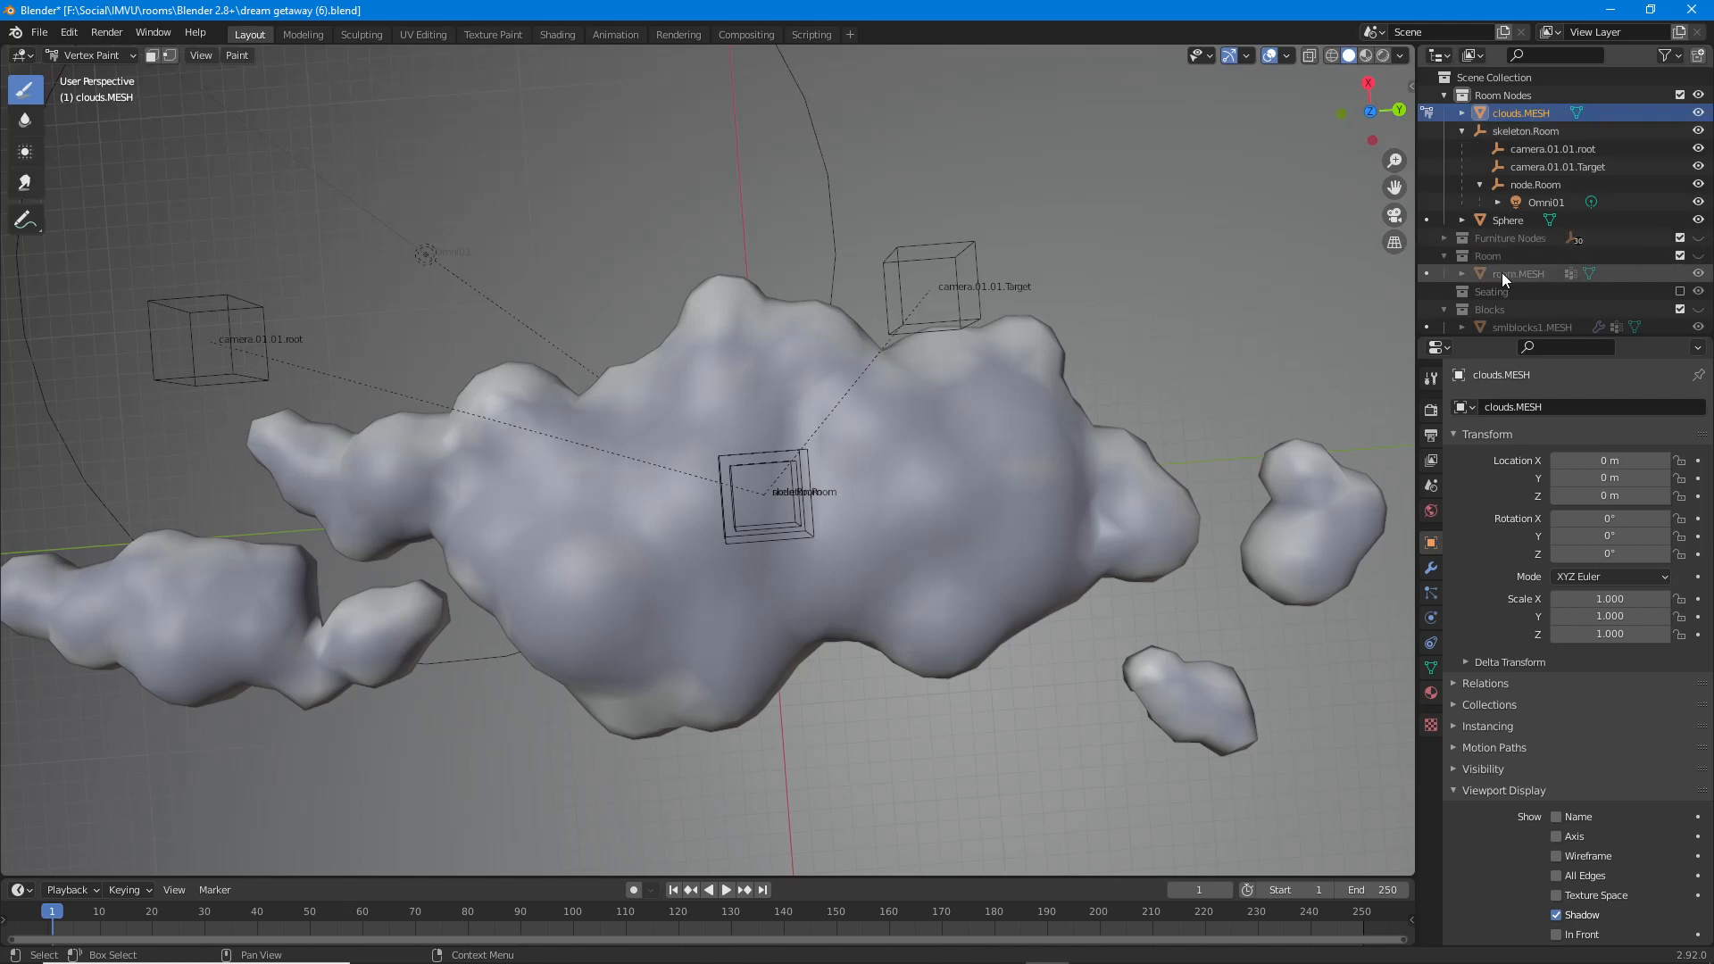
{"action": "scroll", "coordinate": [1501, 271], "scroll_direction": "down", "scroll_amount": 2}
{"action": "scroll", "coordinate": [1501, 270], "scroll_direction": "up", "scroll_amount": 2}
{"action": "middle_click_drag", "start_coordinate": [937, 409], "coordinate": [1166, 323]}
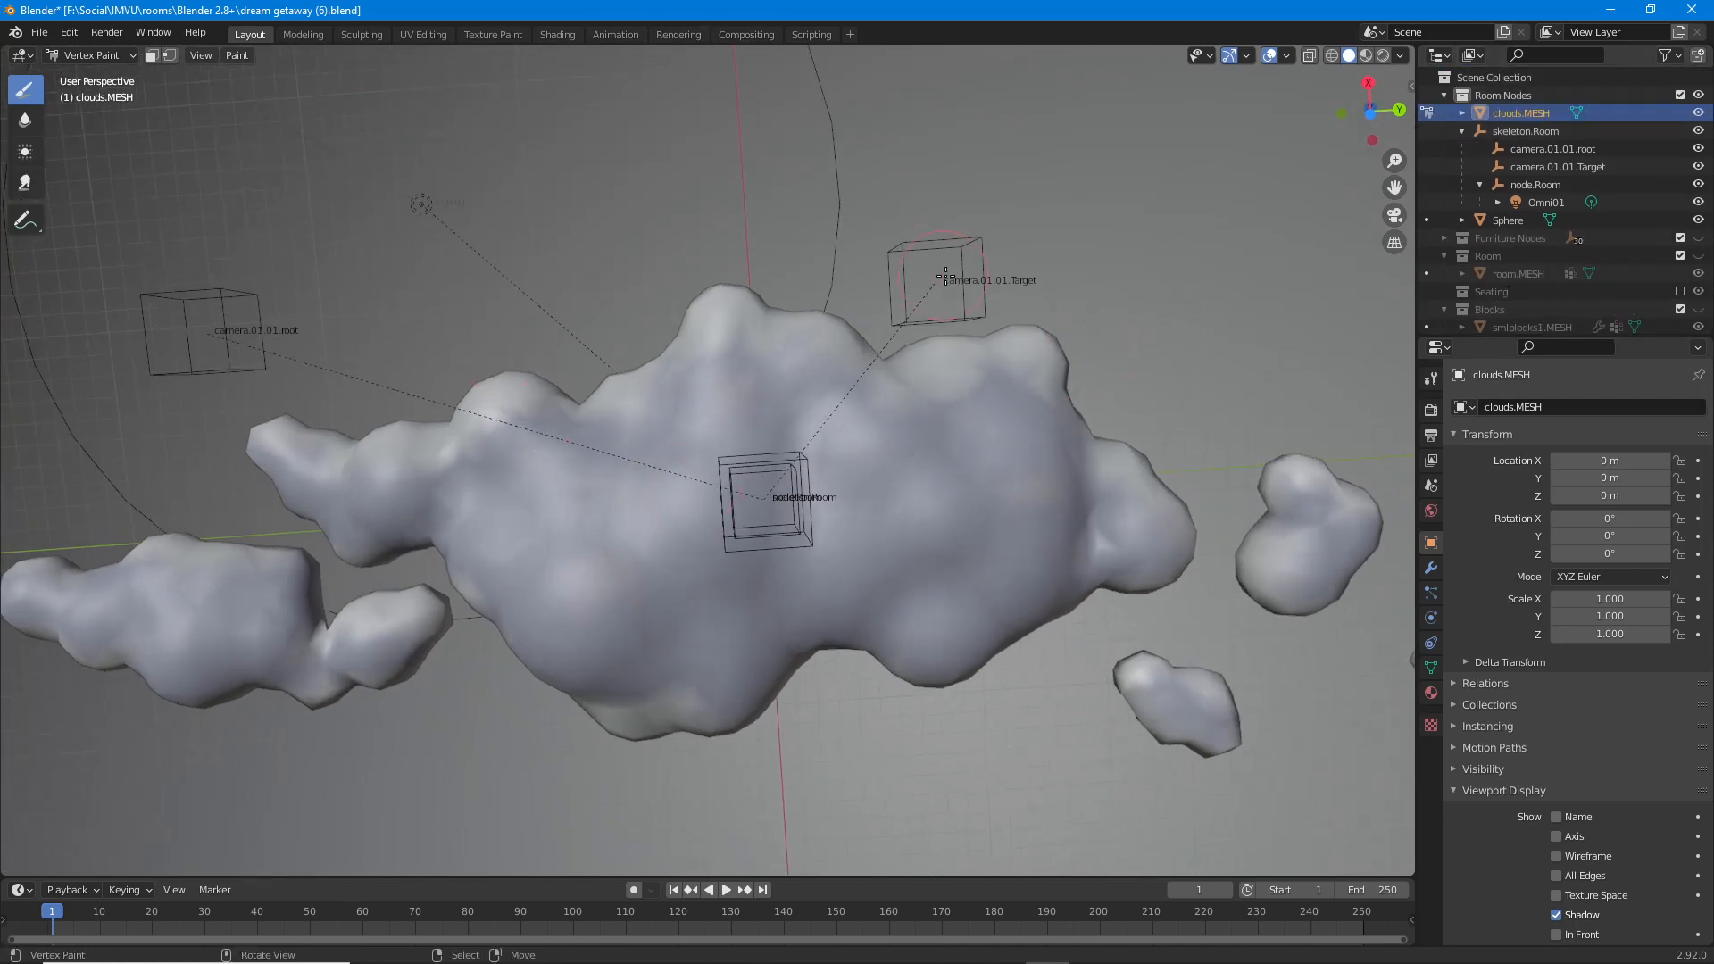
Show the Draw brush settings in the sidebar and paint a white stroke on the underside of the large cloud.
{"action": "key", "text": "n"}
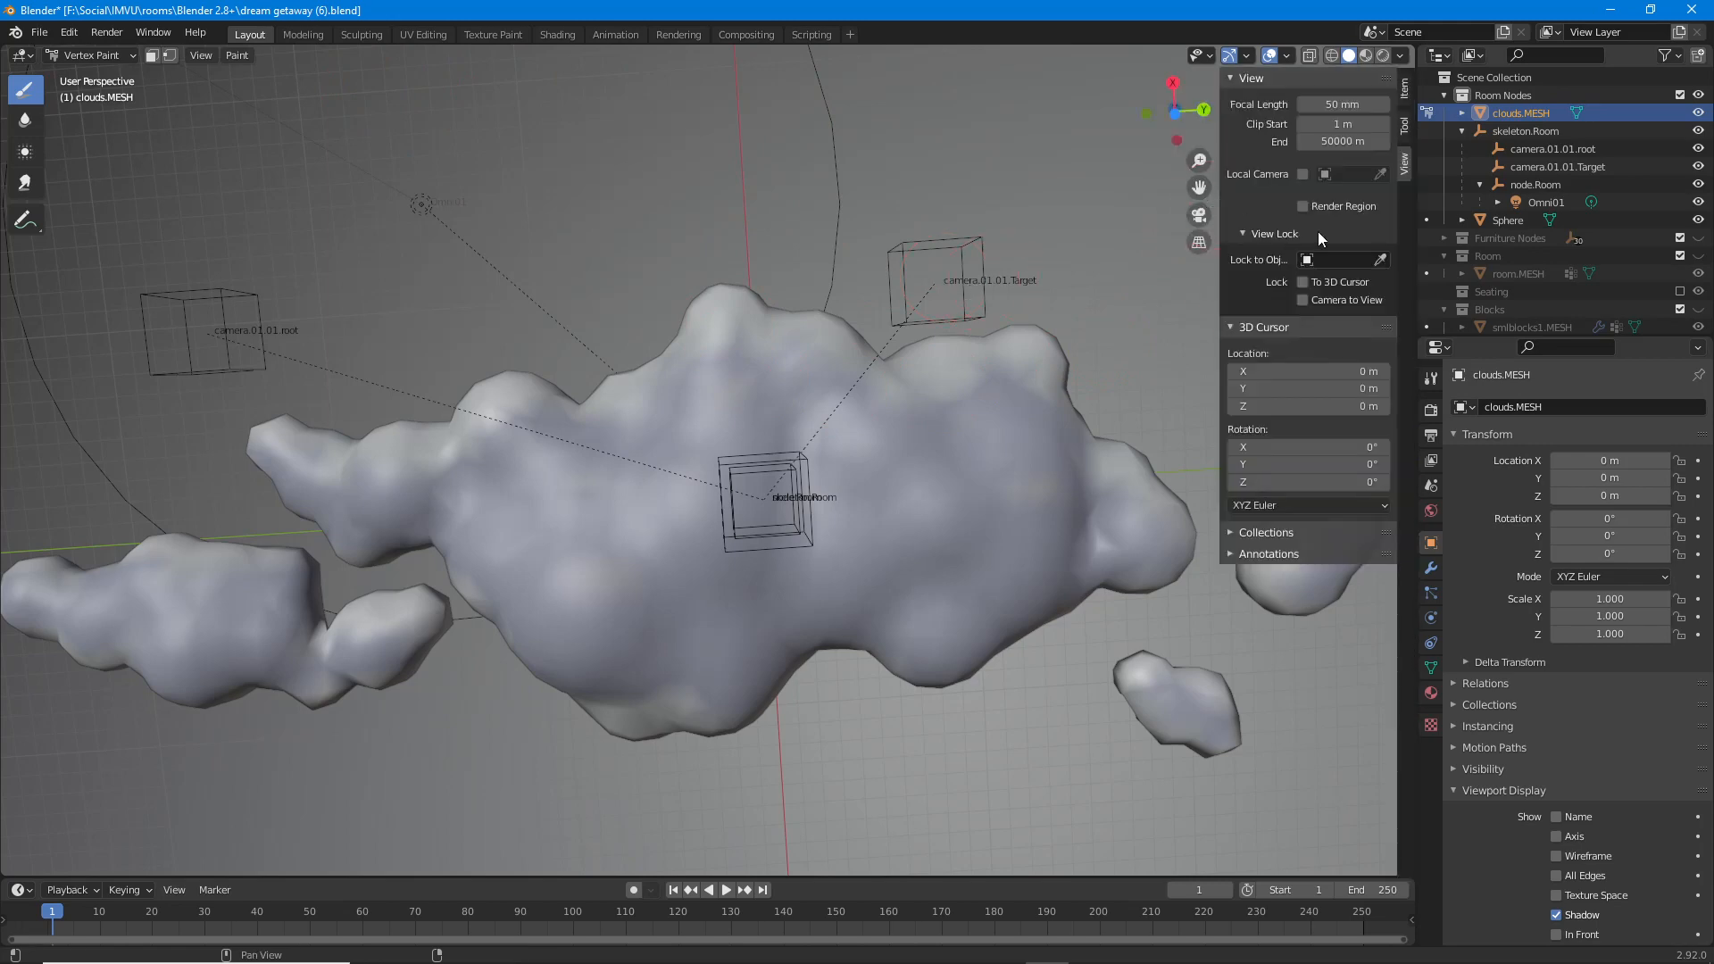
{"action": "left_click", "coordinate": [1404, 125]}
{"action": "middle_click_drag", "start_coordinate": [961, 464], "coordinate": [903, 524]}
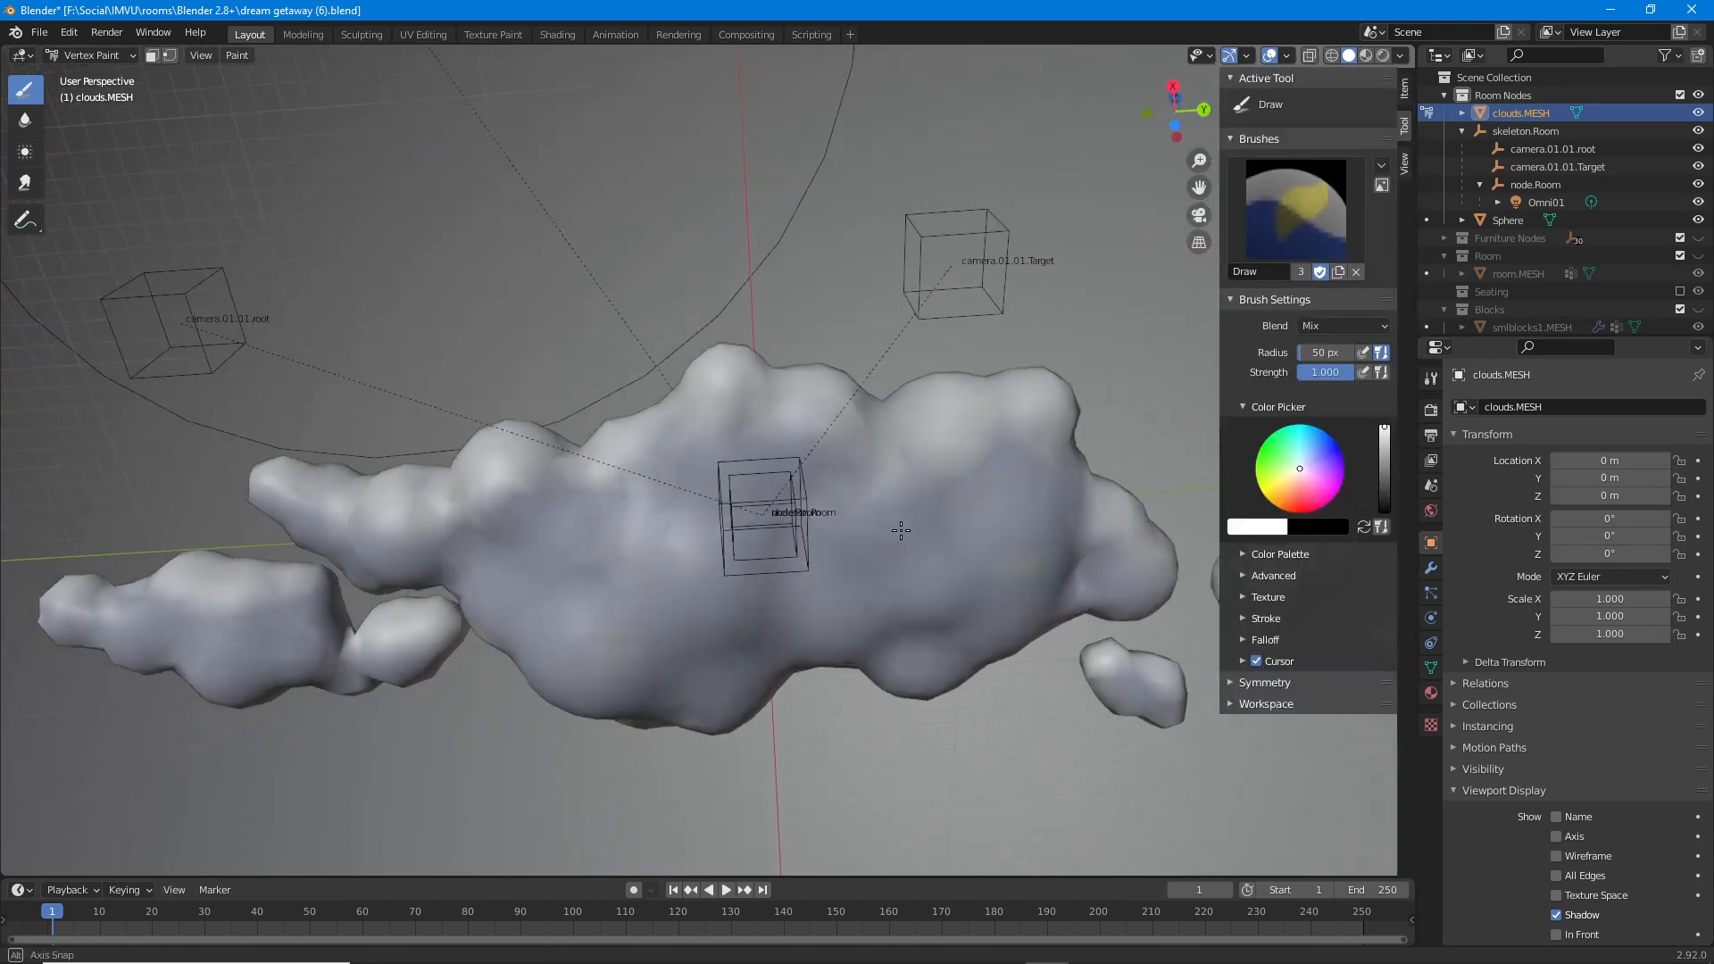
{"action": "scroll", "coordinate": [902, 524], "scroll_direction": "up", "scroll_amount": 4}
{"action": "middle_click_drag", "start_coordinate": [696, 648], "coordinate": [700, 463]}
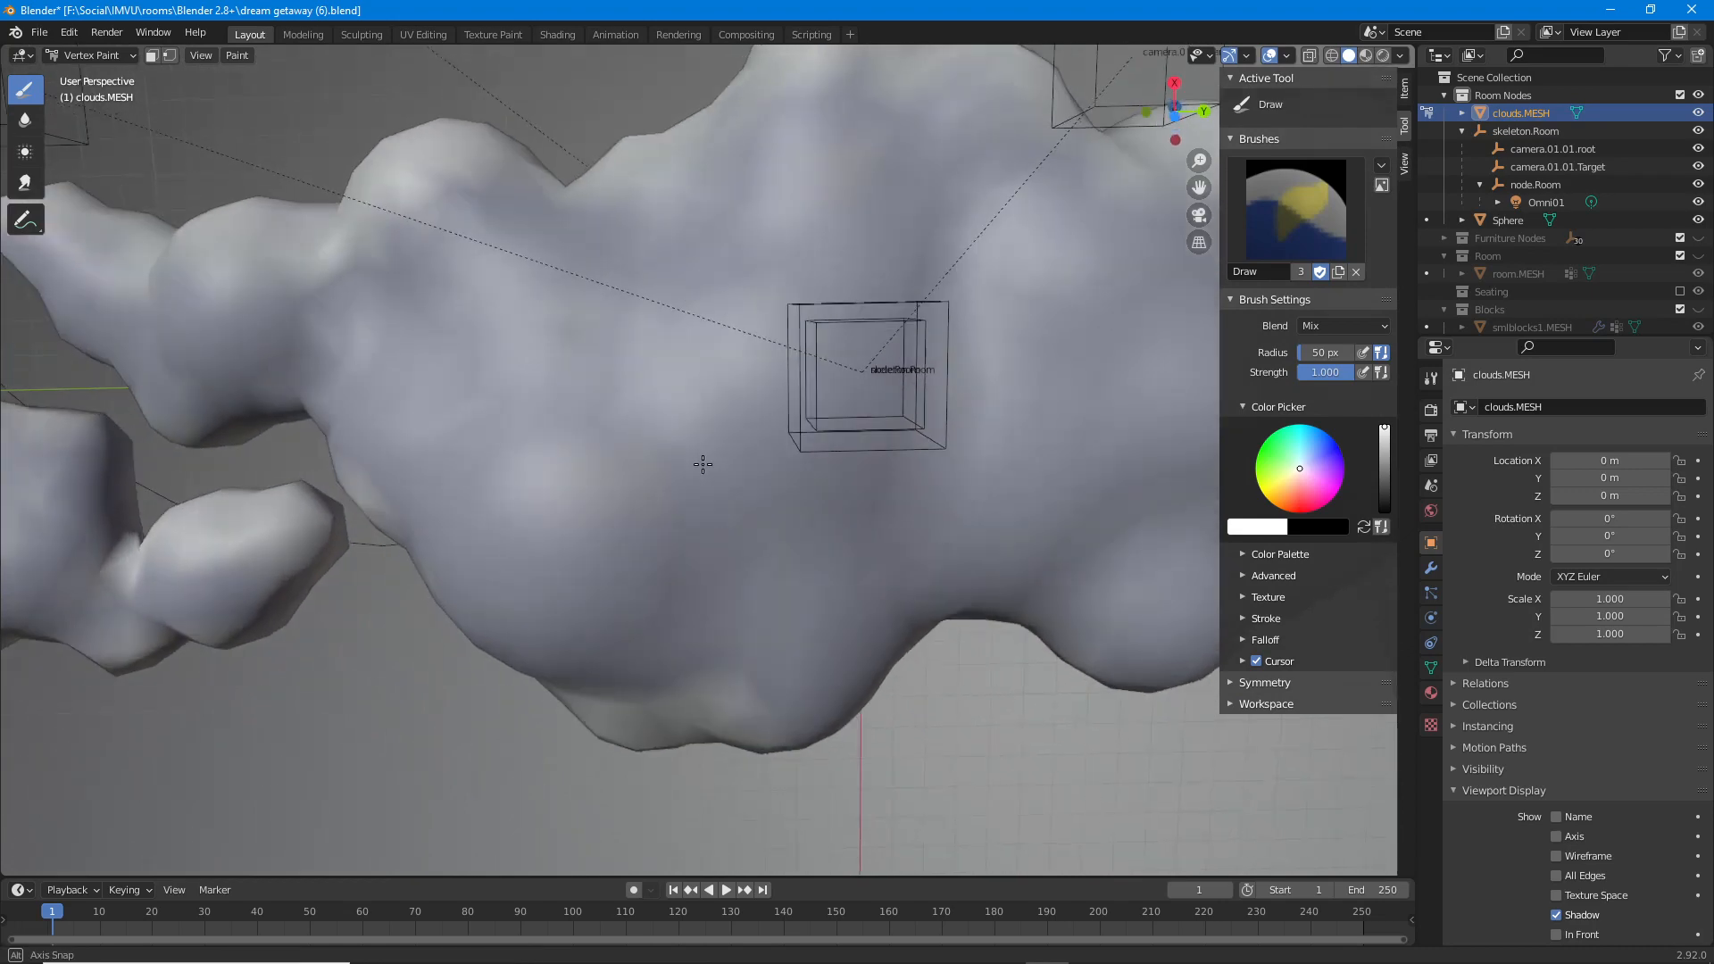
{"action": "mouse_move", "coordinate": [547, 486]}
{"action": "left_mouse_down"}
{"action": "mouse_move", "coordinate": [577, 562]}
{"action": "mouse_move", "coordinate": [536, 507]}
{"action": "mouse_move", "coordinate": [575, 576]}
{"action": "left_mouse_up"}
Display the Tool Settings header with the brush options in the 3D viewport.
{"action": "middle_click_drag", "start_coordinate": [582, 409], "coordinate": [678, 469]}
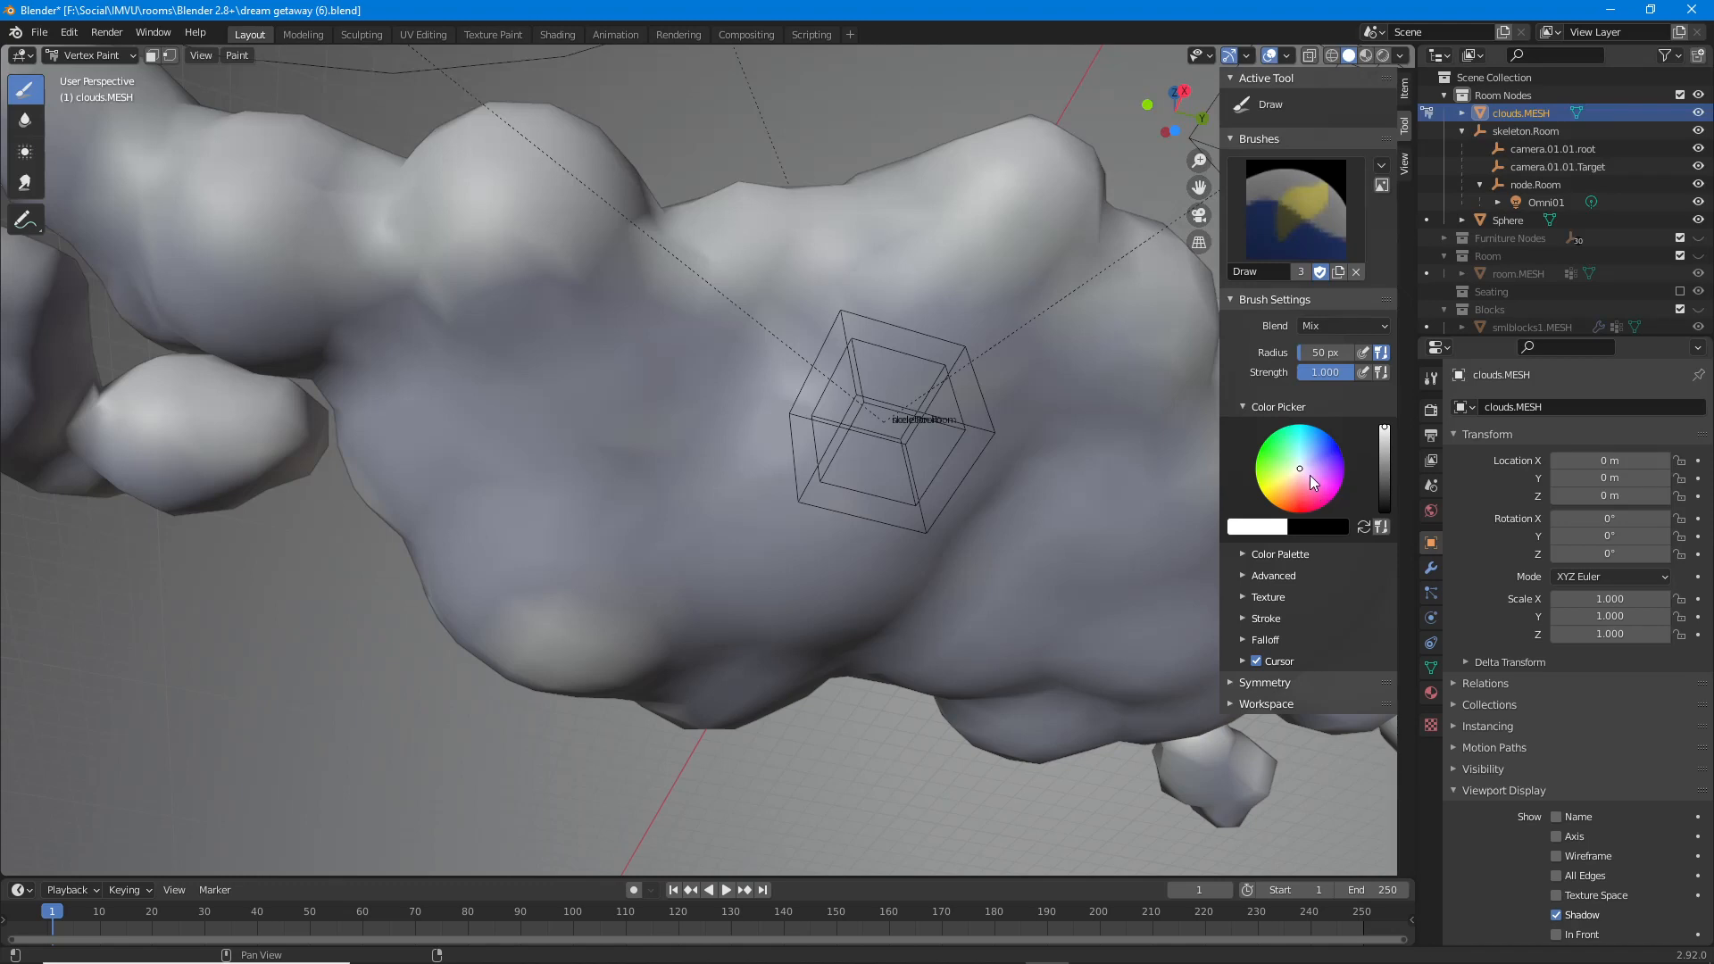
{"action": "left_click", "coordinate": [201, 56]}
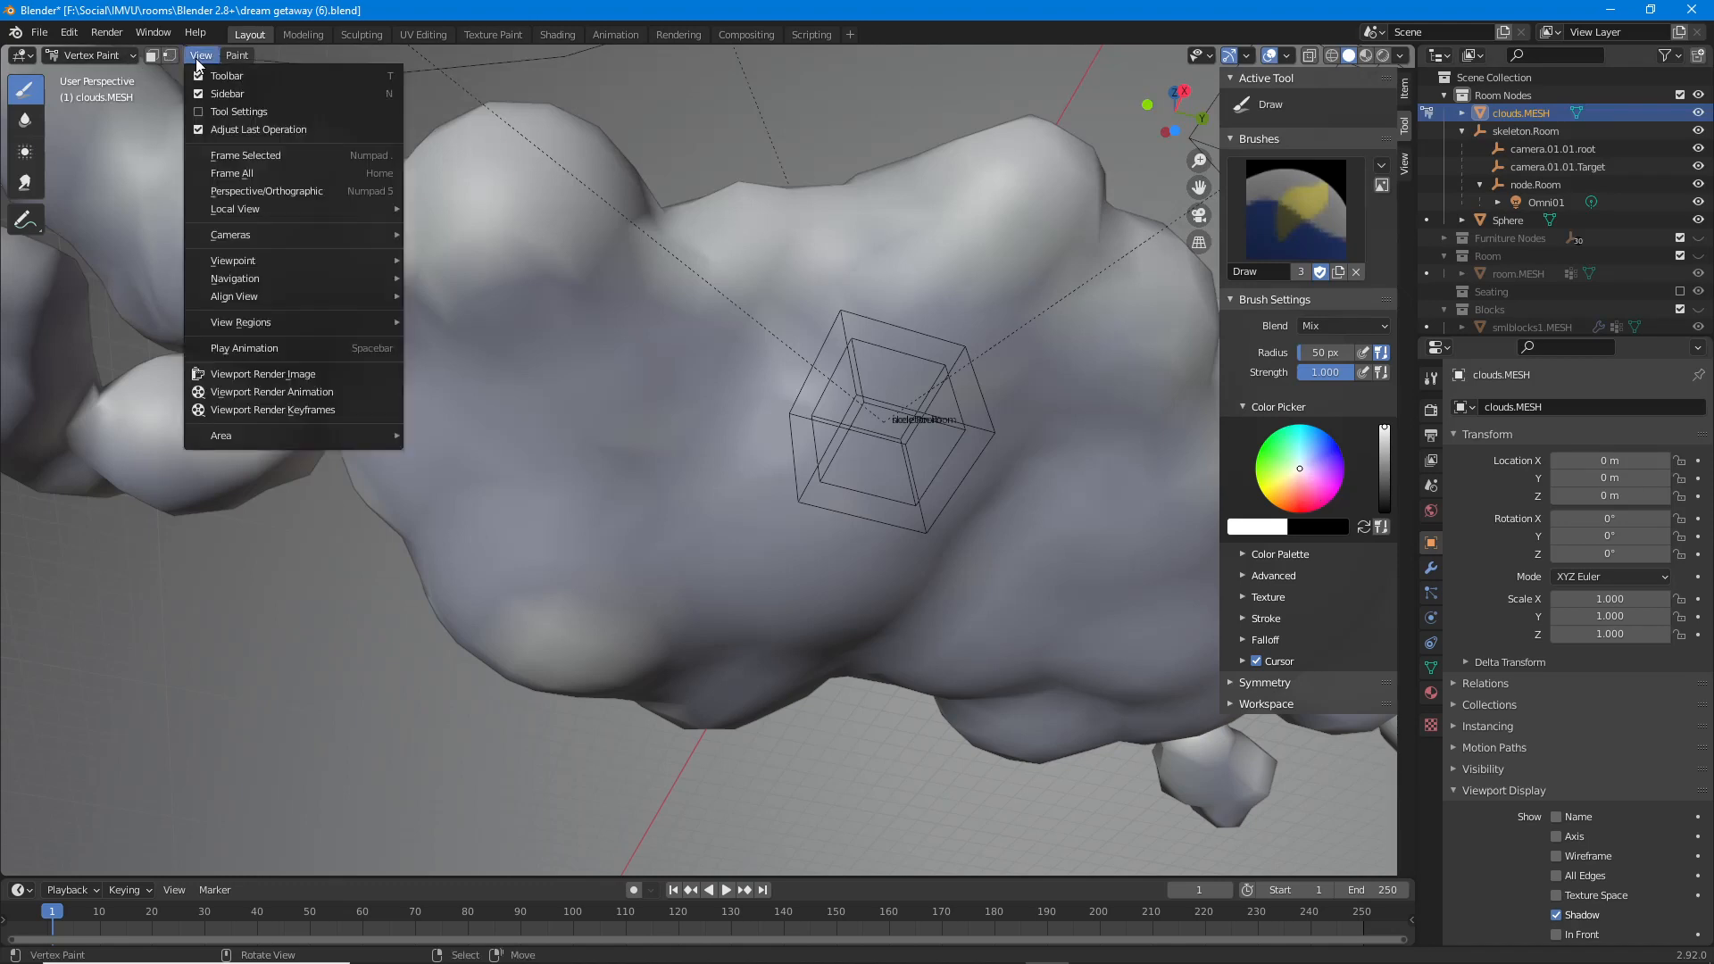
{"action": "left_click", "coordinate": [229, 111]}
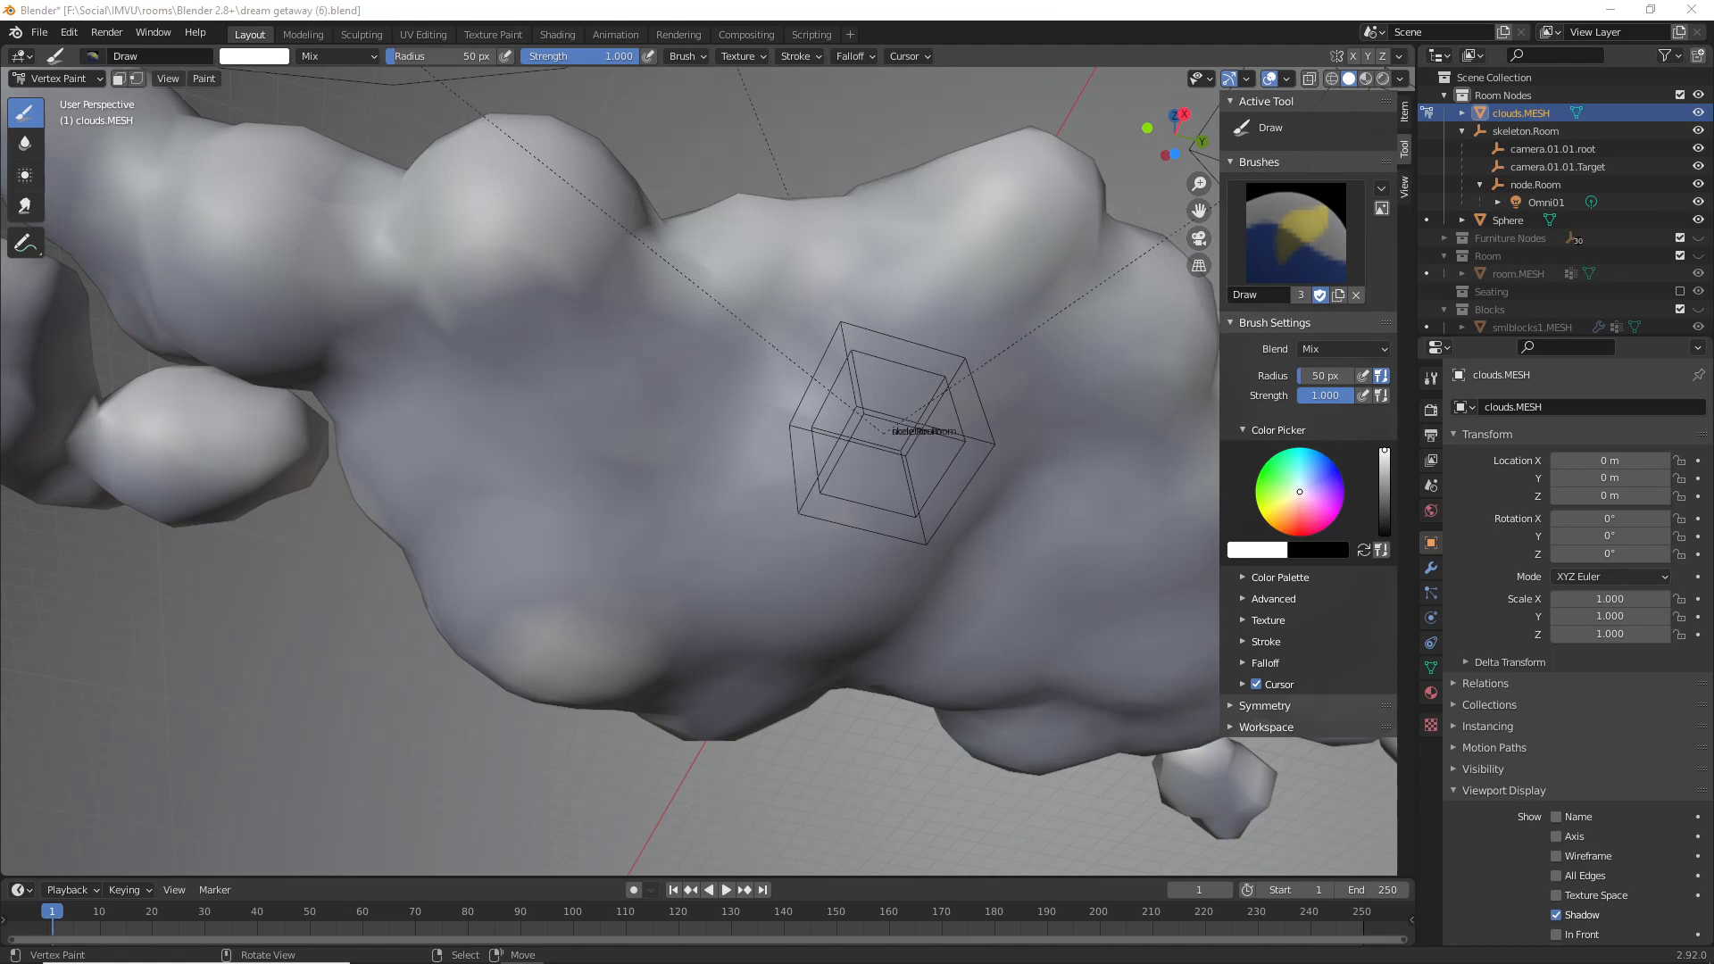
Set the brush colour to a slightly darkened pale blue-grey and paint over the light patch on the cloud's underside.
{"action": "middle_click_drag", "start_coordinate": [498, 396], "coordinate": [928, 419]}
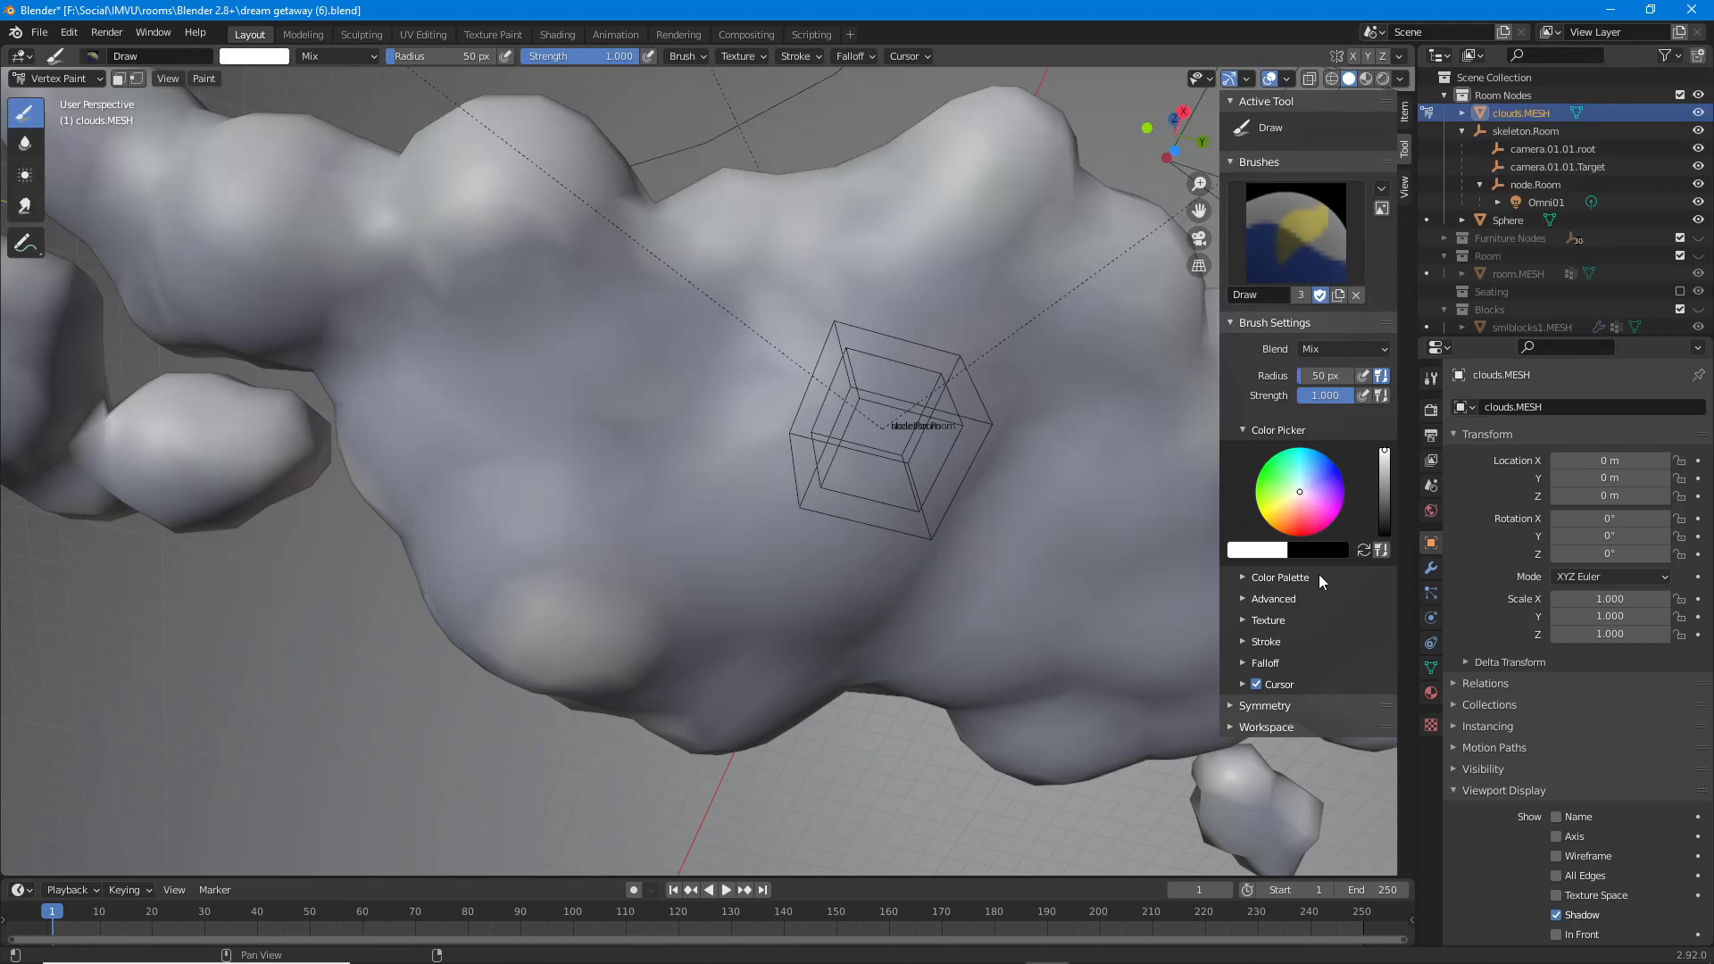
{"action": "left_click", "coordinate": [1385, 457]}
{"action": "left_click", "coordinate": [1303, 490]}
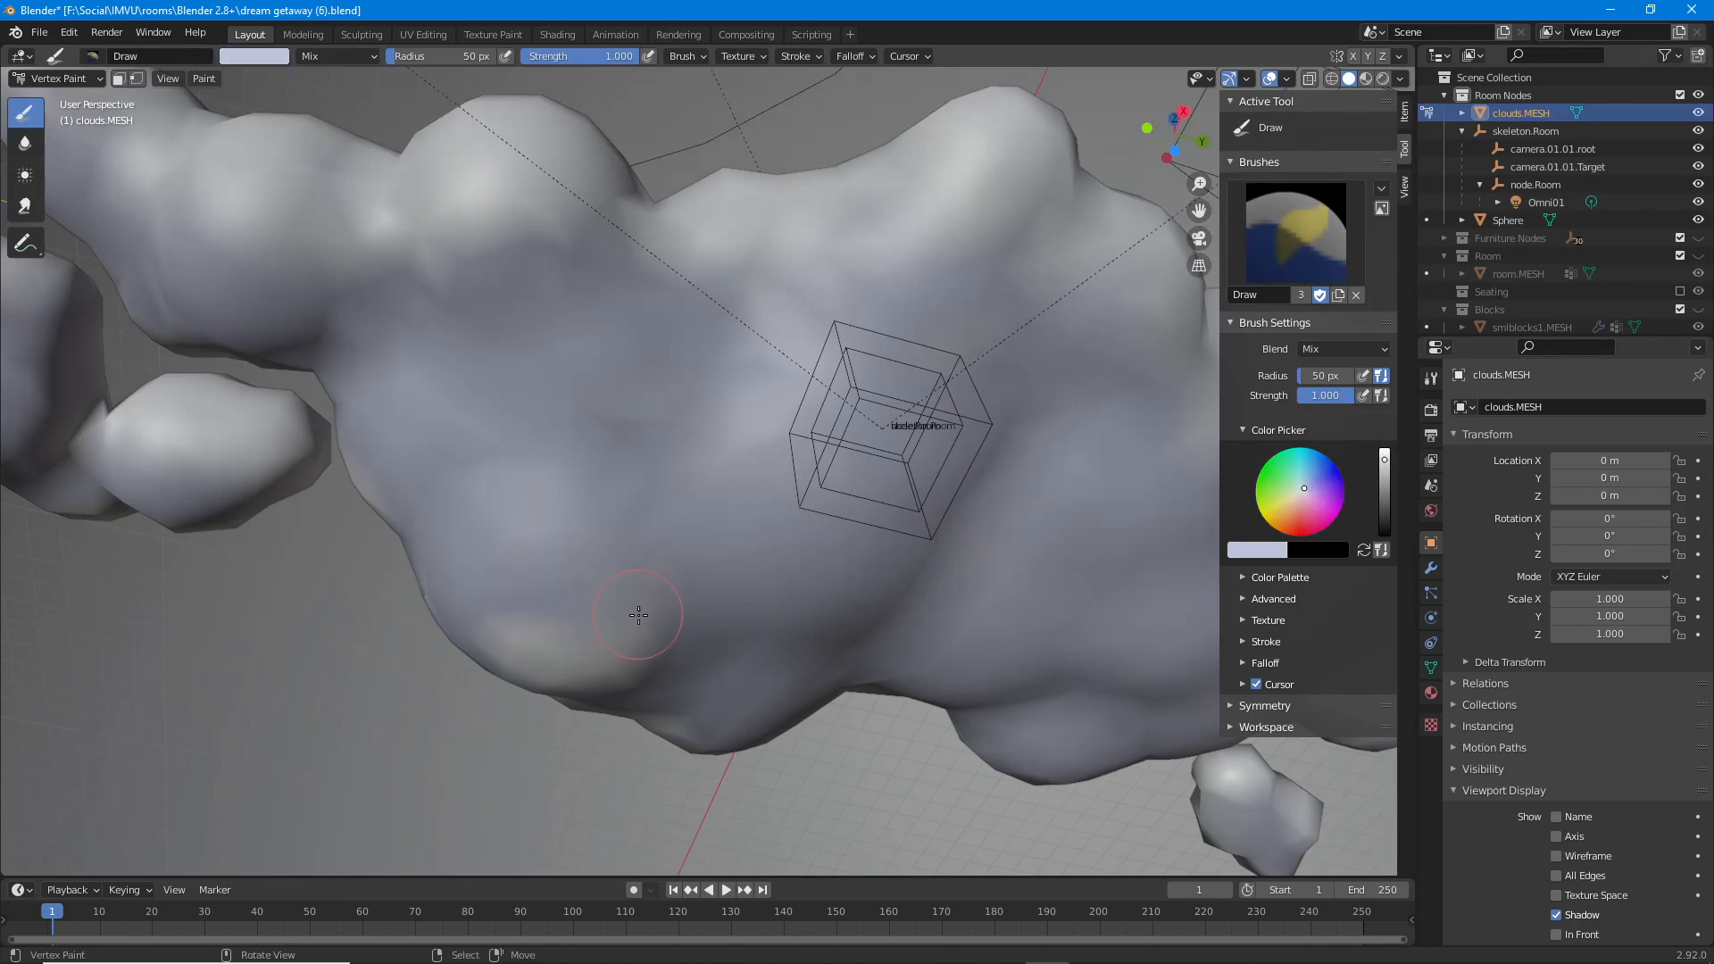
{"action": "mouse_move", "coordinate": [687, 618]}
{"action": "middle_mouse_down"}
{"action": "mouse_move", "coordinate": [535, 599]}
{"action": "mouse_move", "coordinate": [615, 528]}
{"action": "middle_mouse_up"}
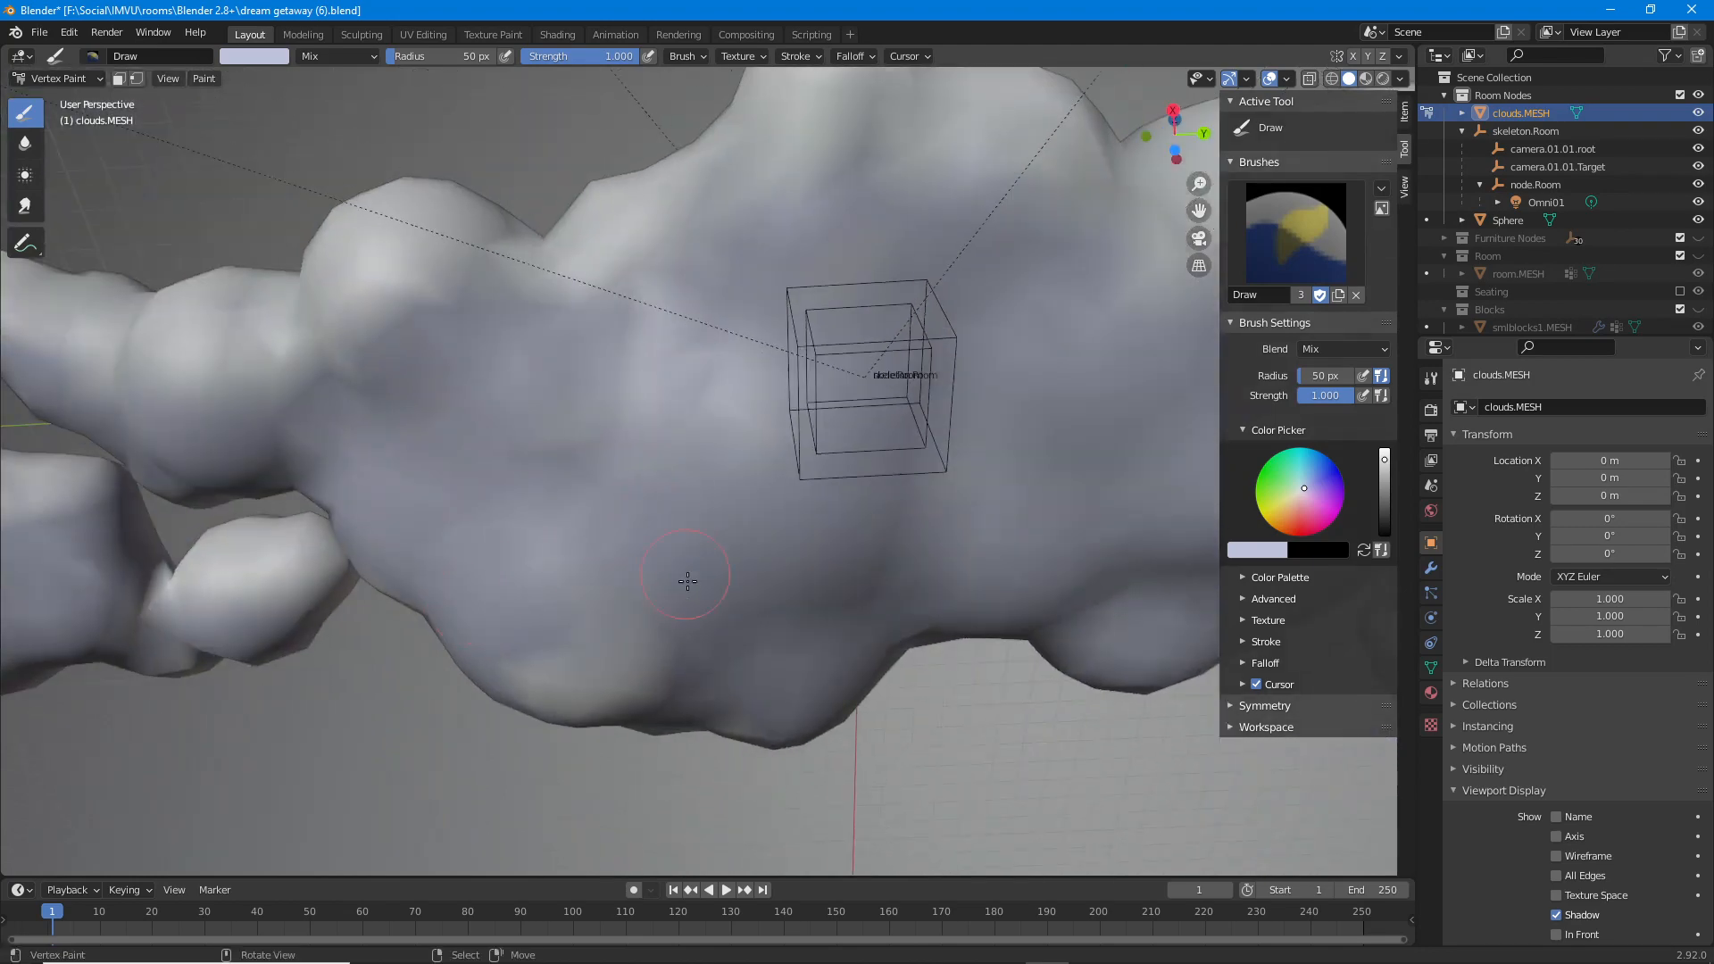
{"action": "left_click", "coordinate": [1384, 463]}
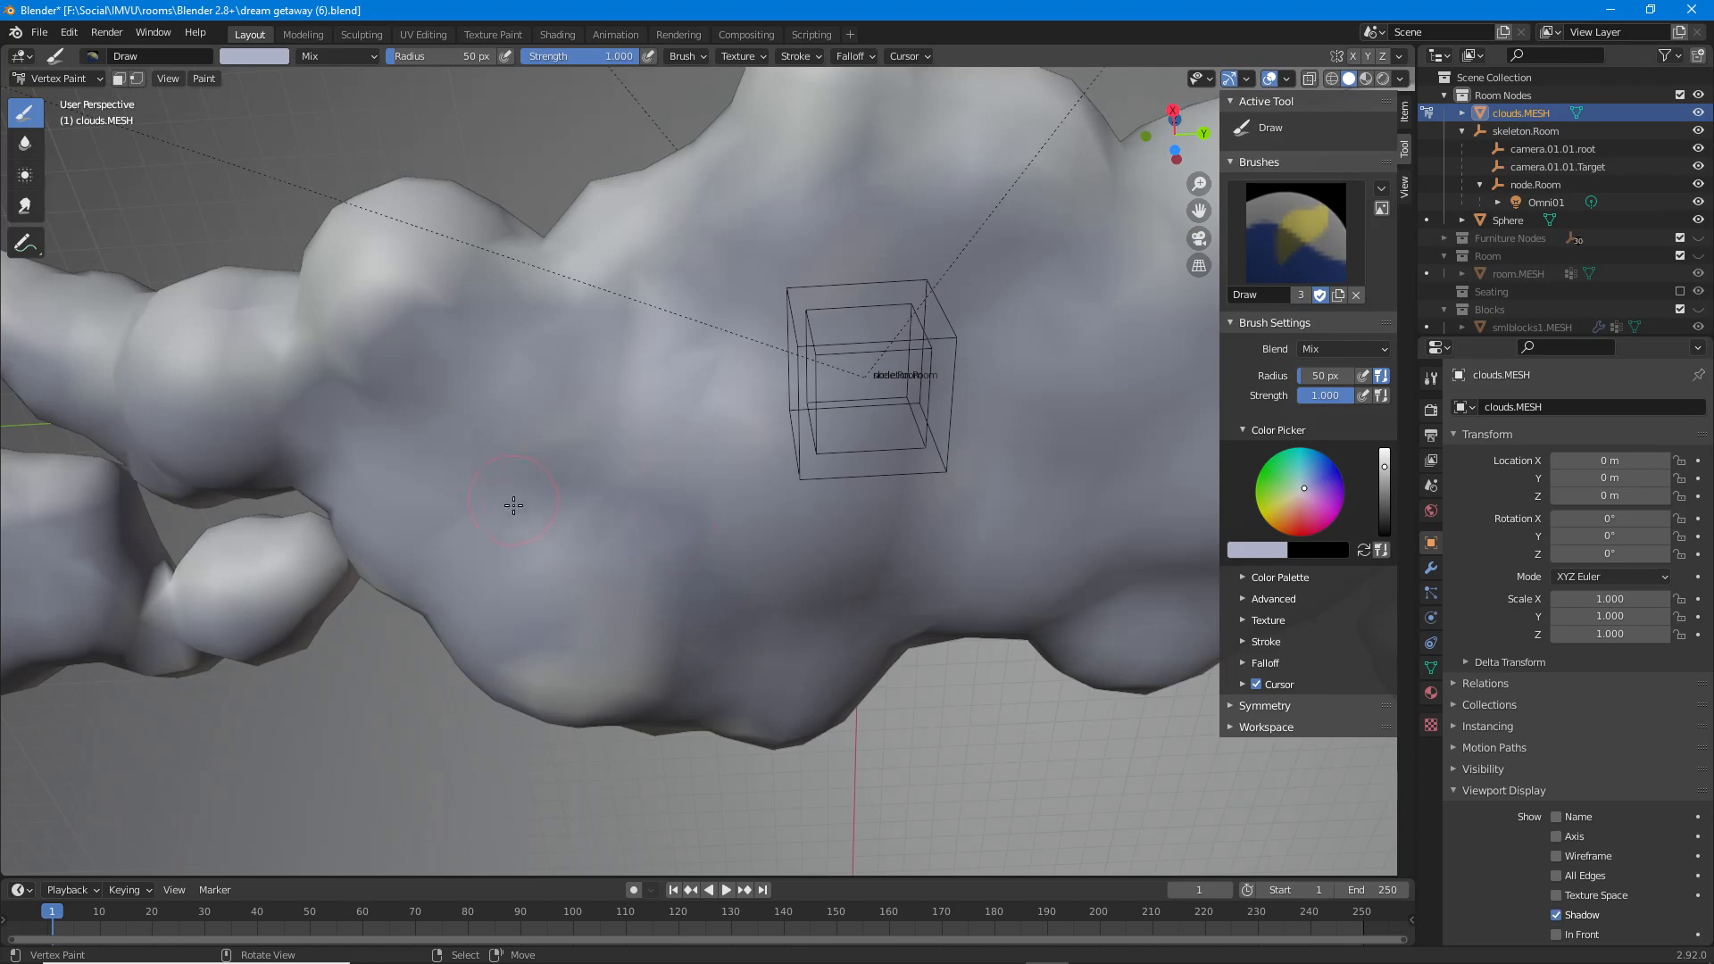
Examine the painted light and shadow tones on the underside, sides and upper surface of the large cloud.
{"action": "mouse_move", "coordinate": [513, 505]}
{"action": "middle_mouse_down"}
{"action": "mouse_move", "coordinate": [624, 509]}
{"action": "mouse_move", "coordinate": [732, 606]}
{"action": "mouse_move", "coordinate": [803, 612]}
{"action": "middle_mouse_up"}
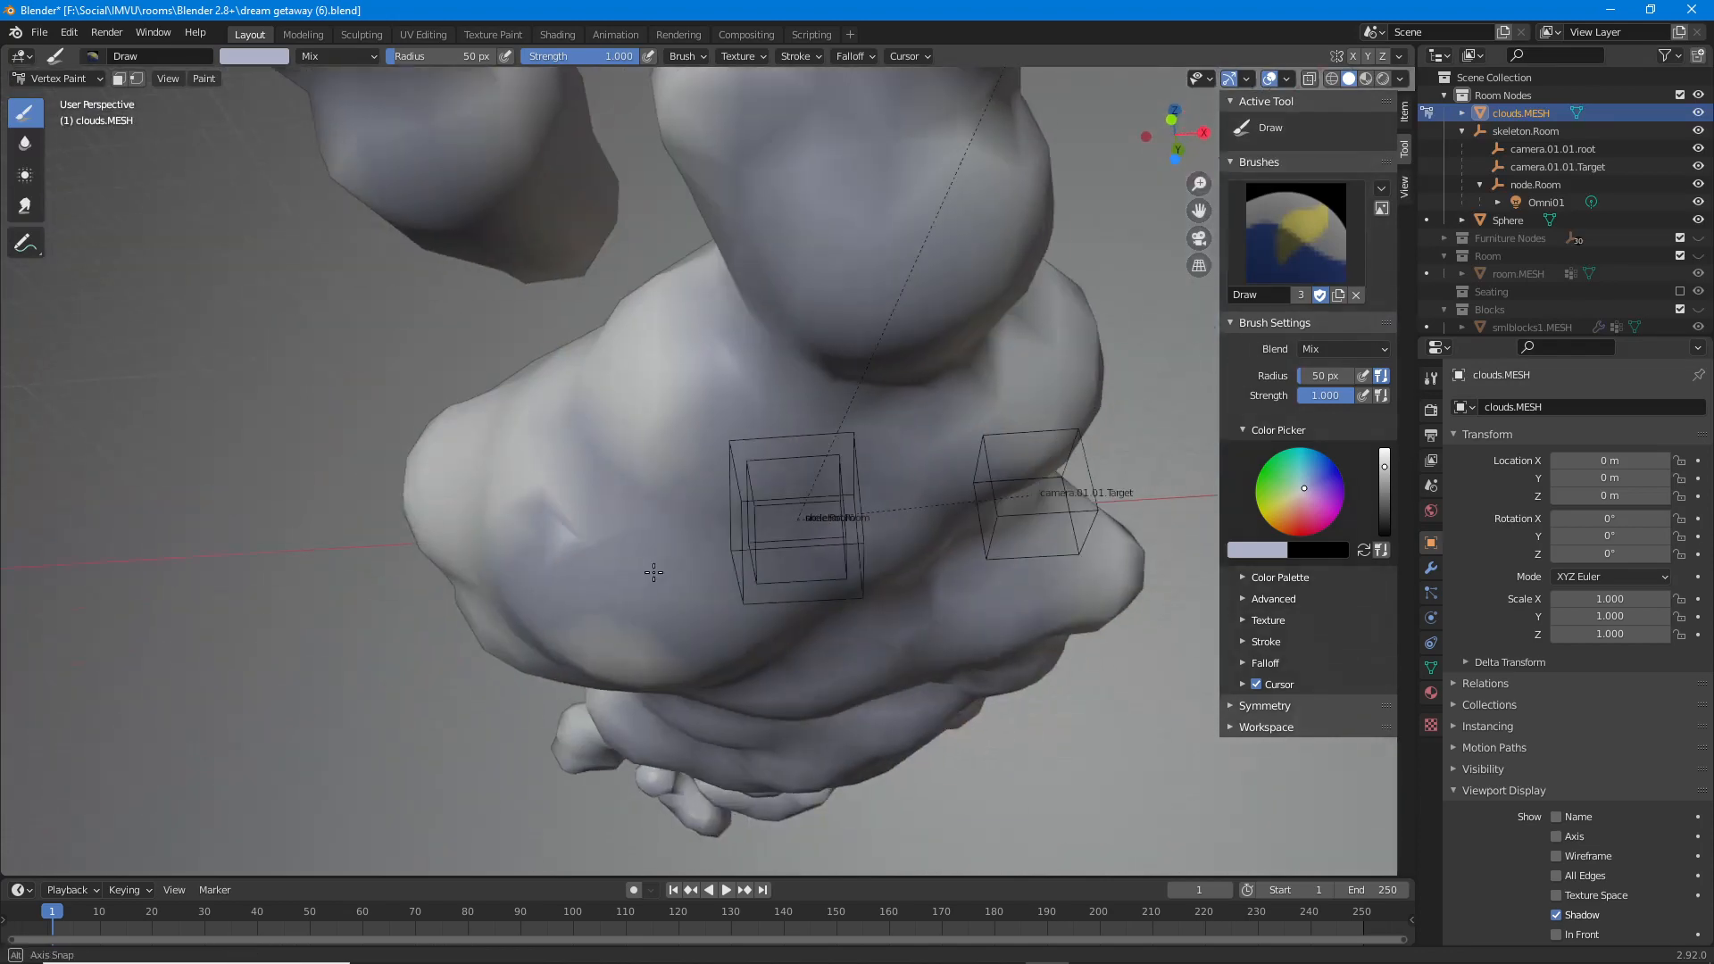
{"action": "mouse_move", "coordinate": [389, 517]}
{"action": "middle_mouse_down"}
{"action": "mouse_move", "coordinate": [651, 574]}
{"action": "mouse_move", "coordinate": [785, 553]}
{"action": "mouse_move", "coordinate": [643, 505]}
{"action": "mouse_move", "coordinate": [493, 496]}
{"action": "middle_mouse_up"}
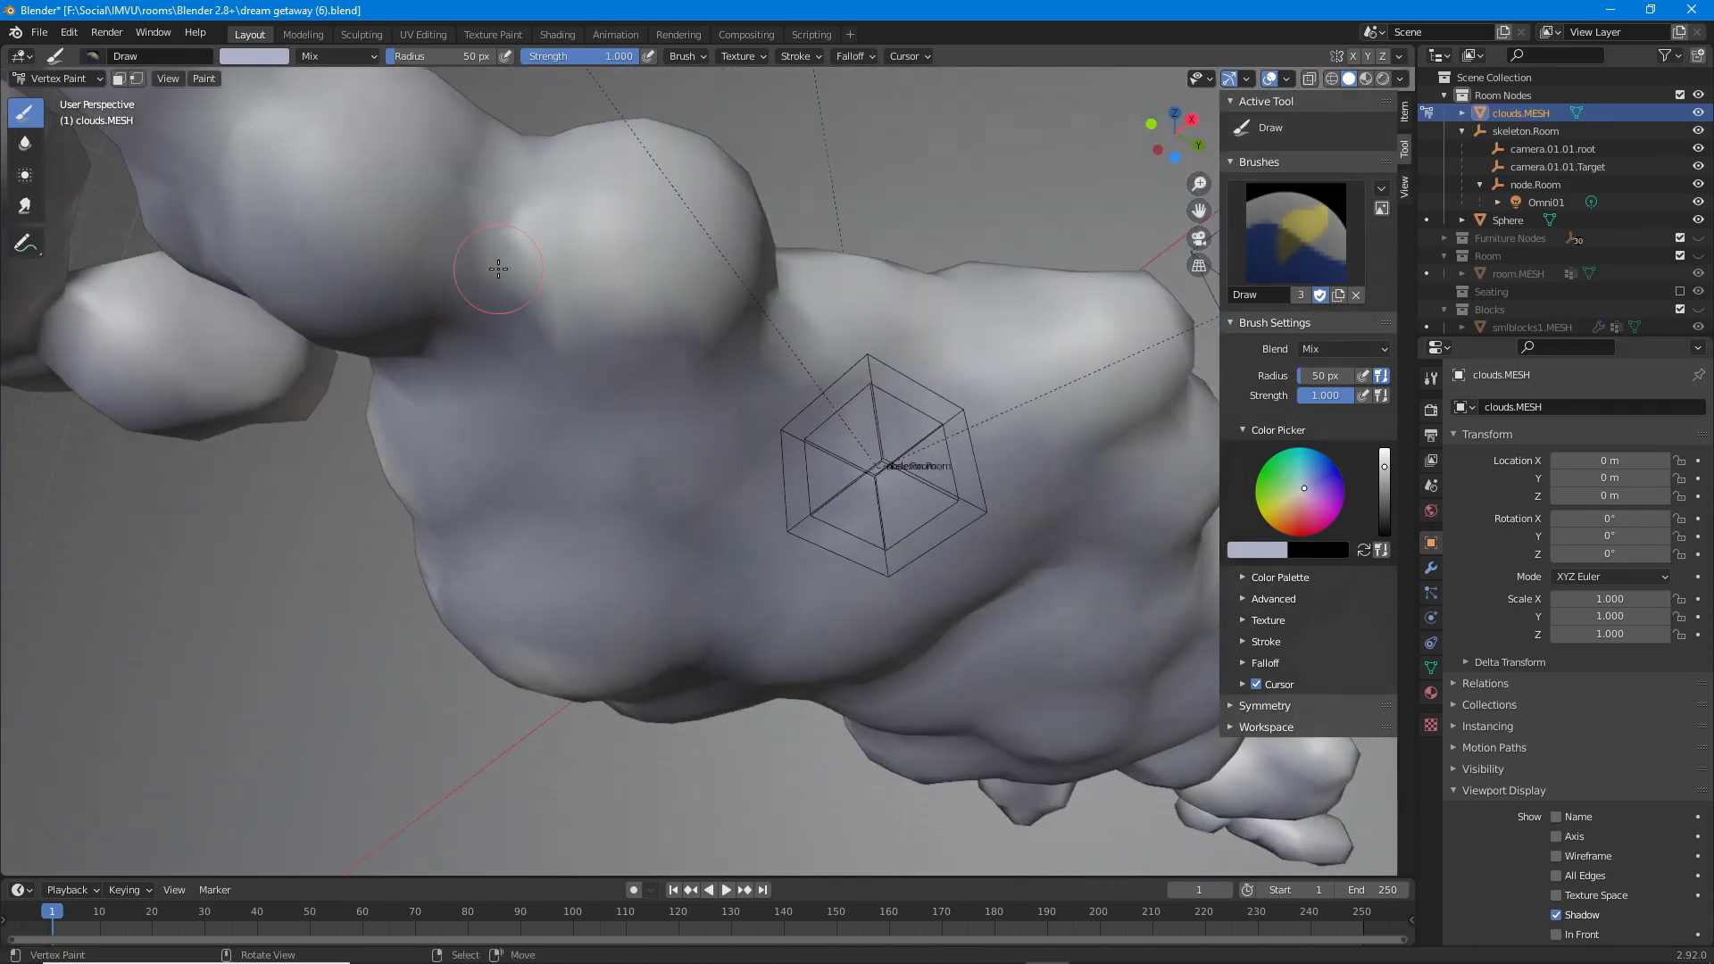
{"action": "middle_click_drag", "start_coordinate": [500, 353], "coordinate": [643, 354]}
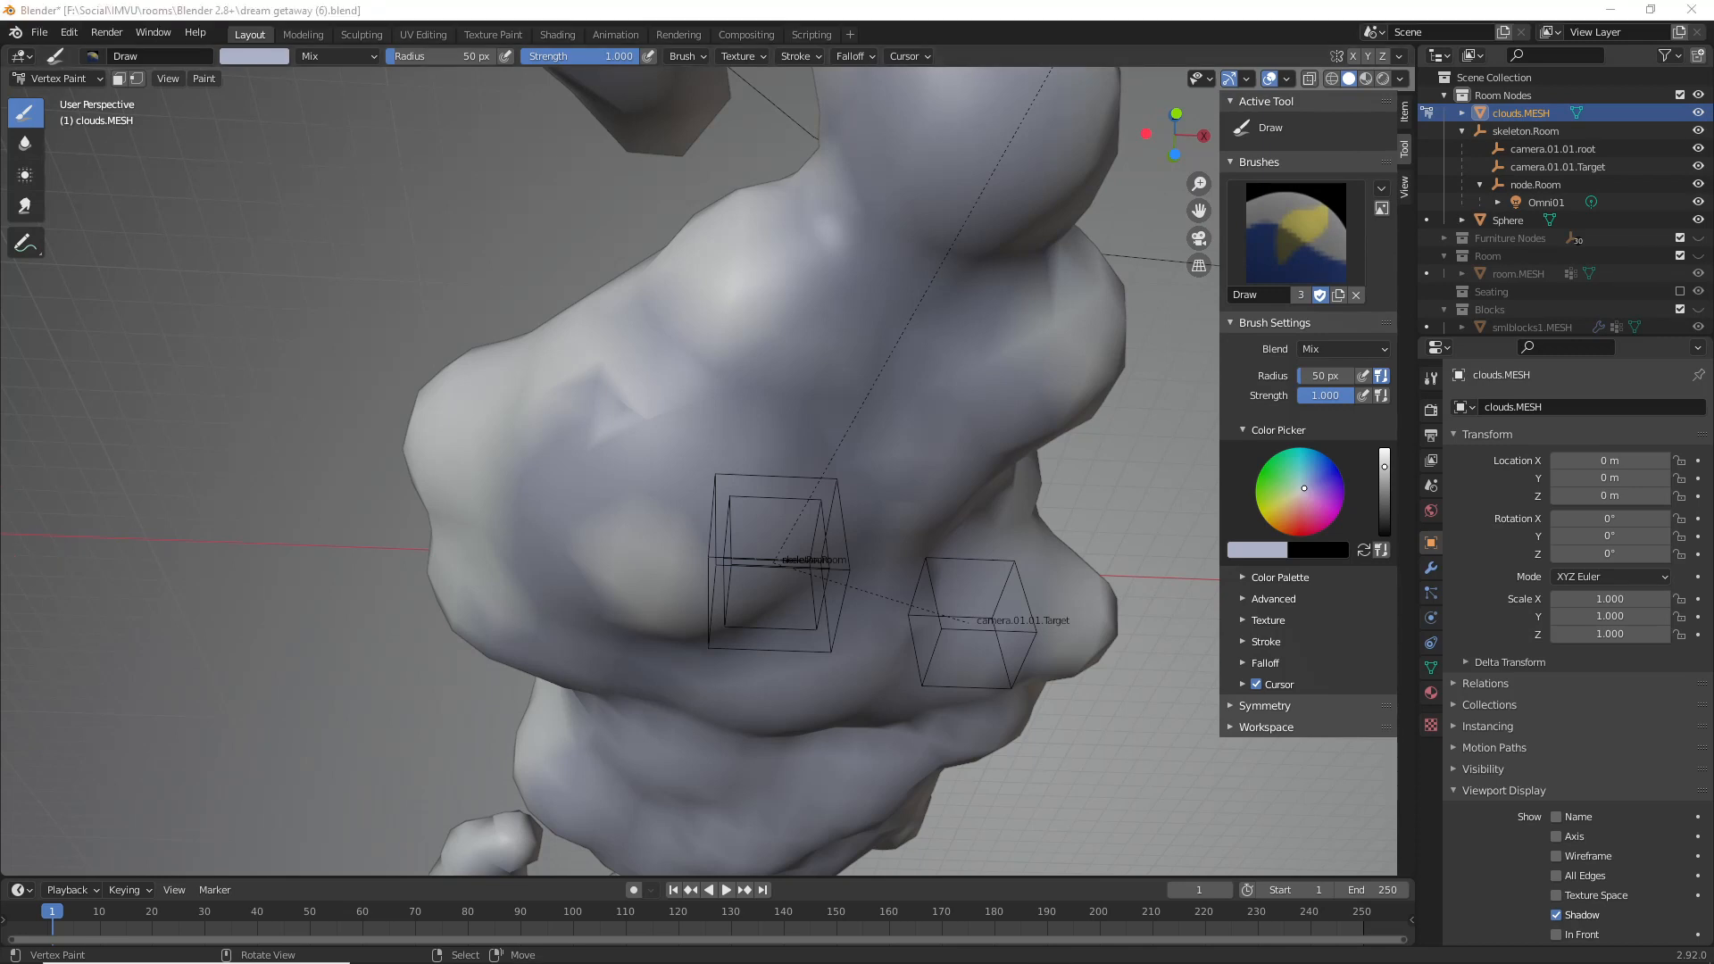
{"action": "middle_click_drag", "start_coordinate": [604, 356], "coordinate": [570, 439]}
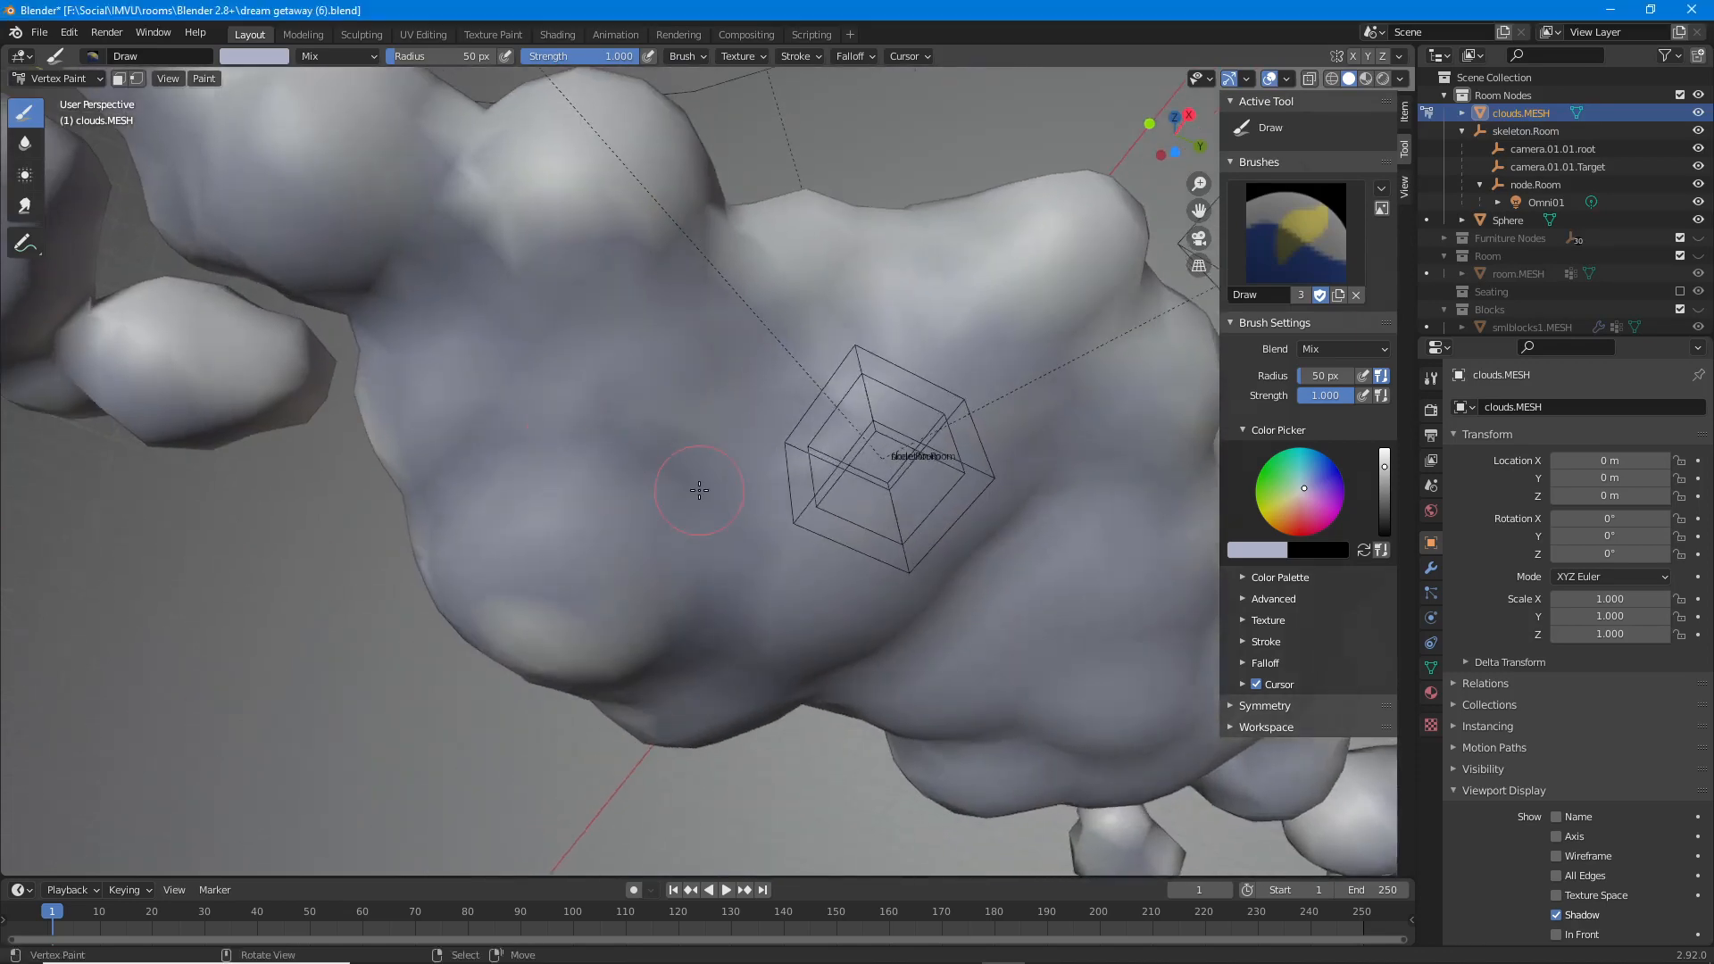
{"action": "middle_click_drag", "start_coordinate": [864, 398], "coordinate": [738, 430]}
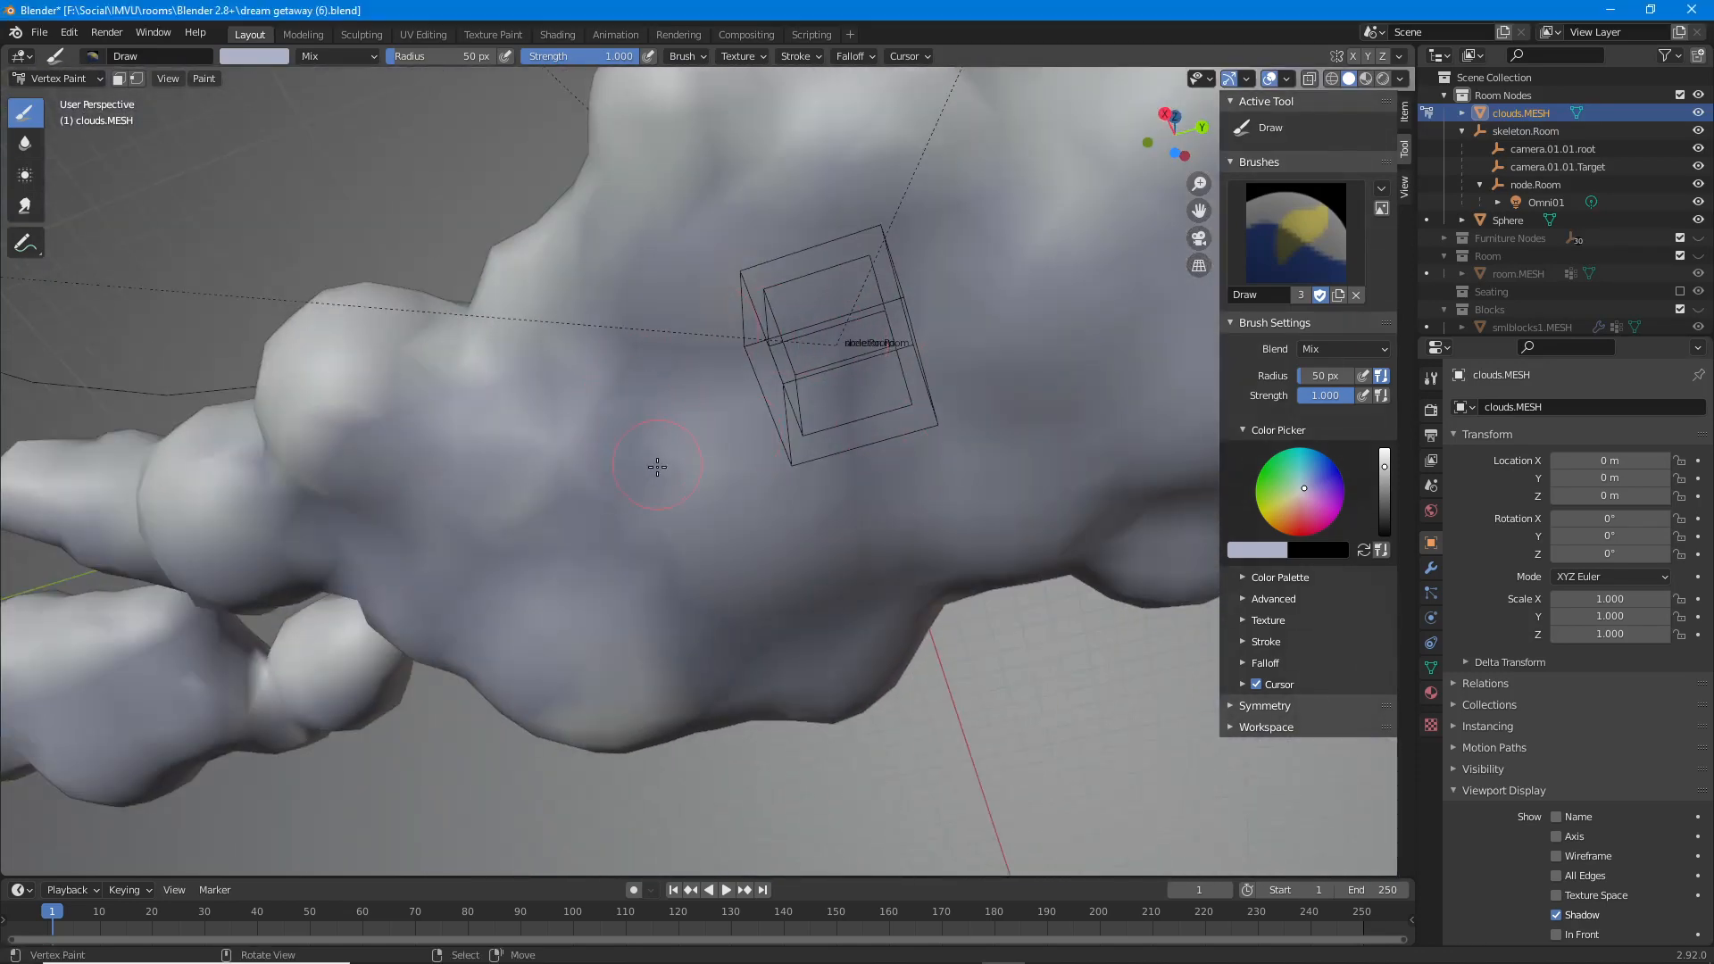
{"action": "middle_click_drag", "start_coordinate": [687, 516], "coordinate": [704, 342]}
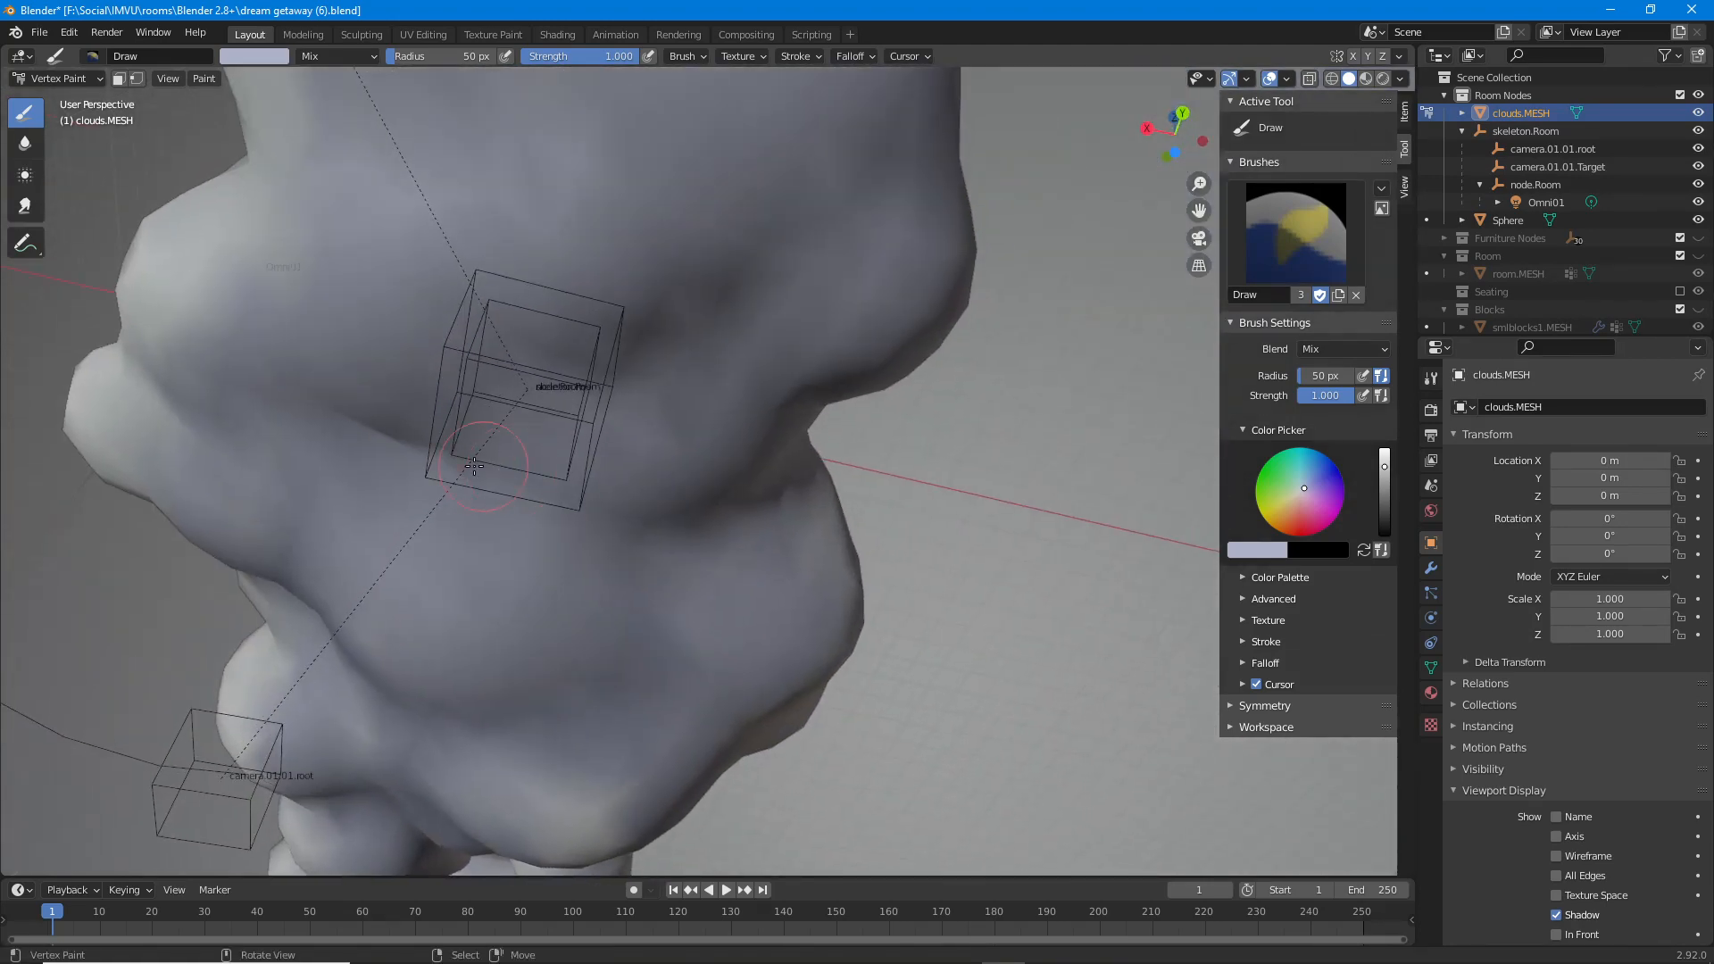
{"action": "middle_click_drag", "start_coordinate": [643, 397], "coordinate": [429, 625]}
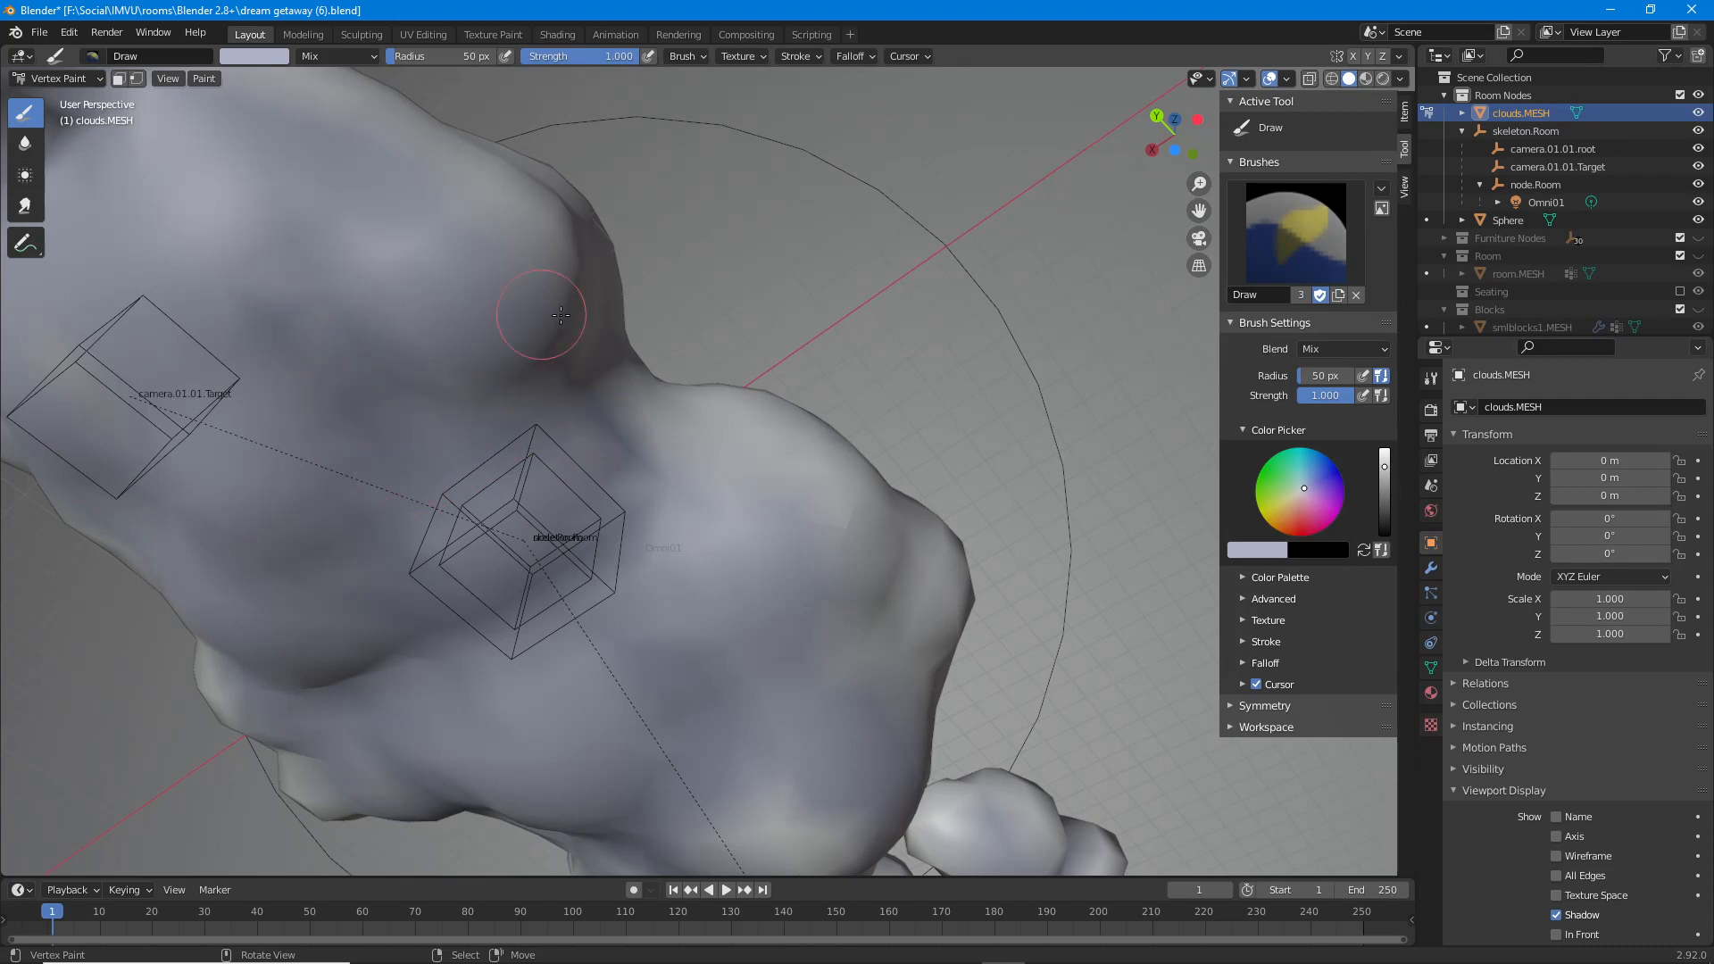
{"action": "middle_click_drag", "start_coordinate": [688, 325], "coordinate": [902, 500]}
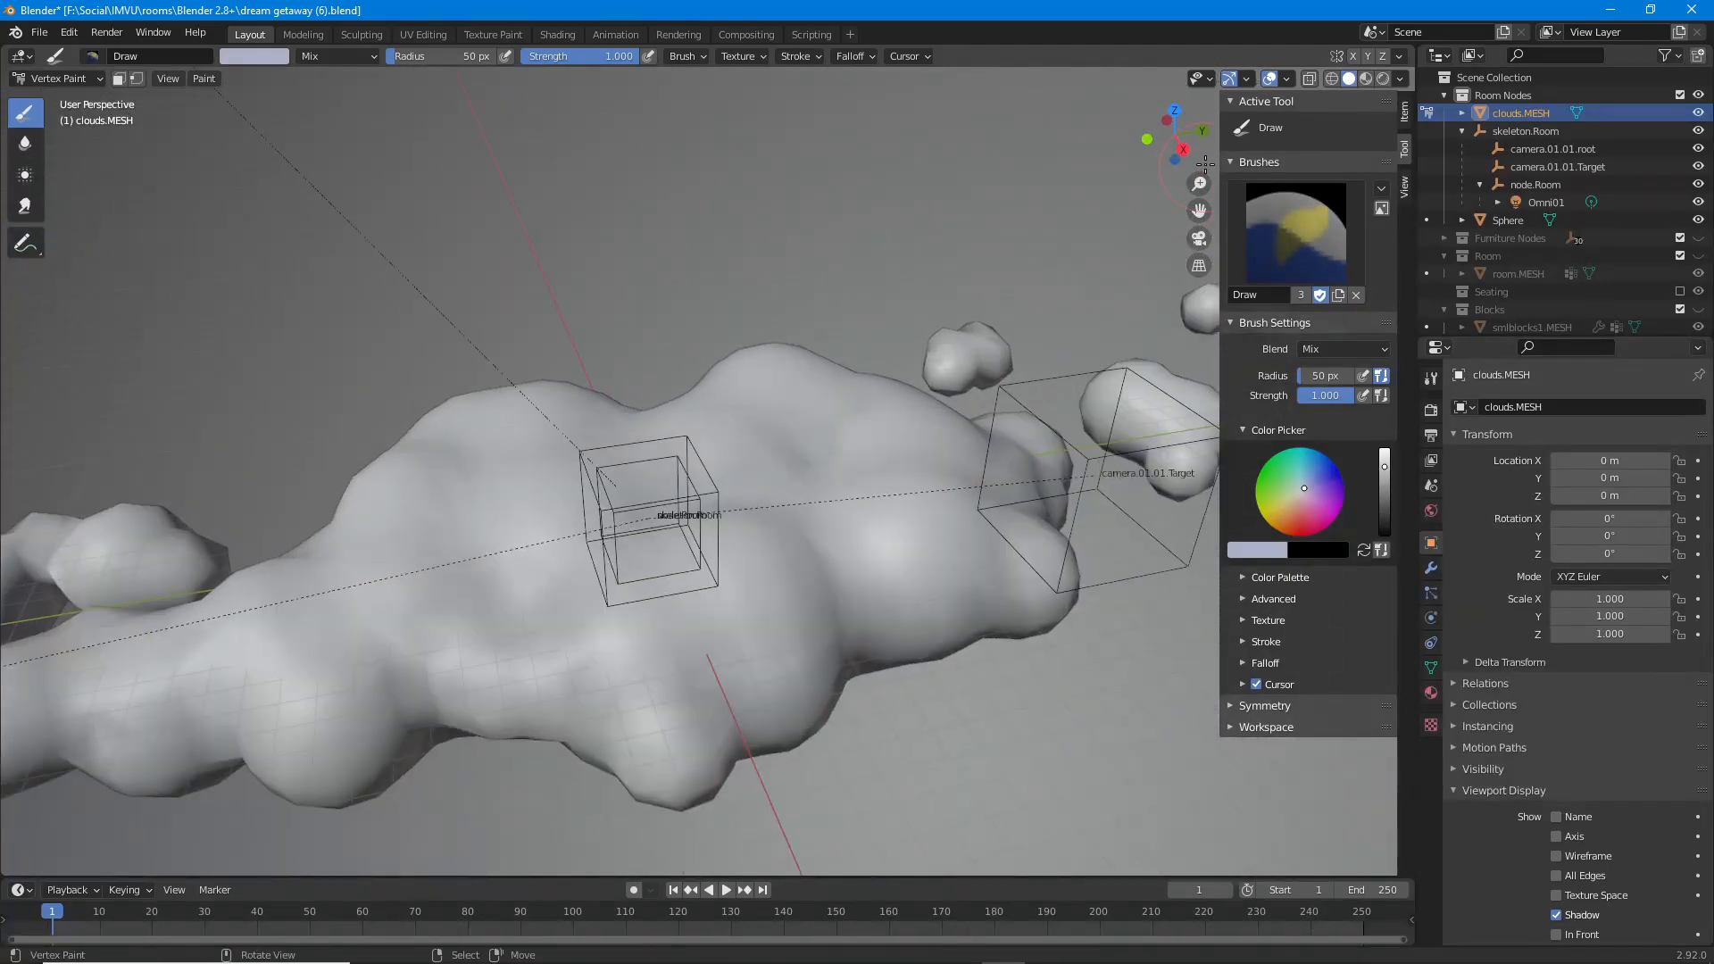
Switch the viewport to Material Preview shading and check the painted clouds from several angles.
{"action": "left_click", "coordinate": [1365, 79]}
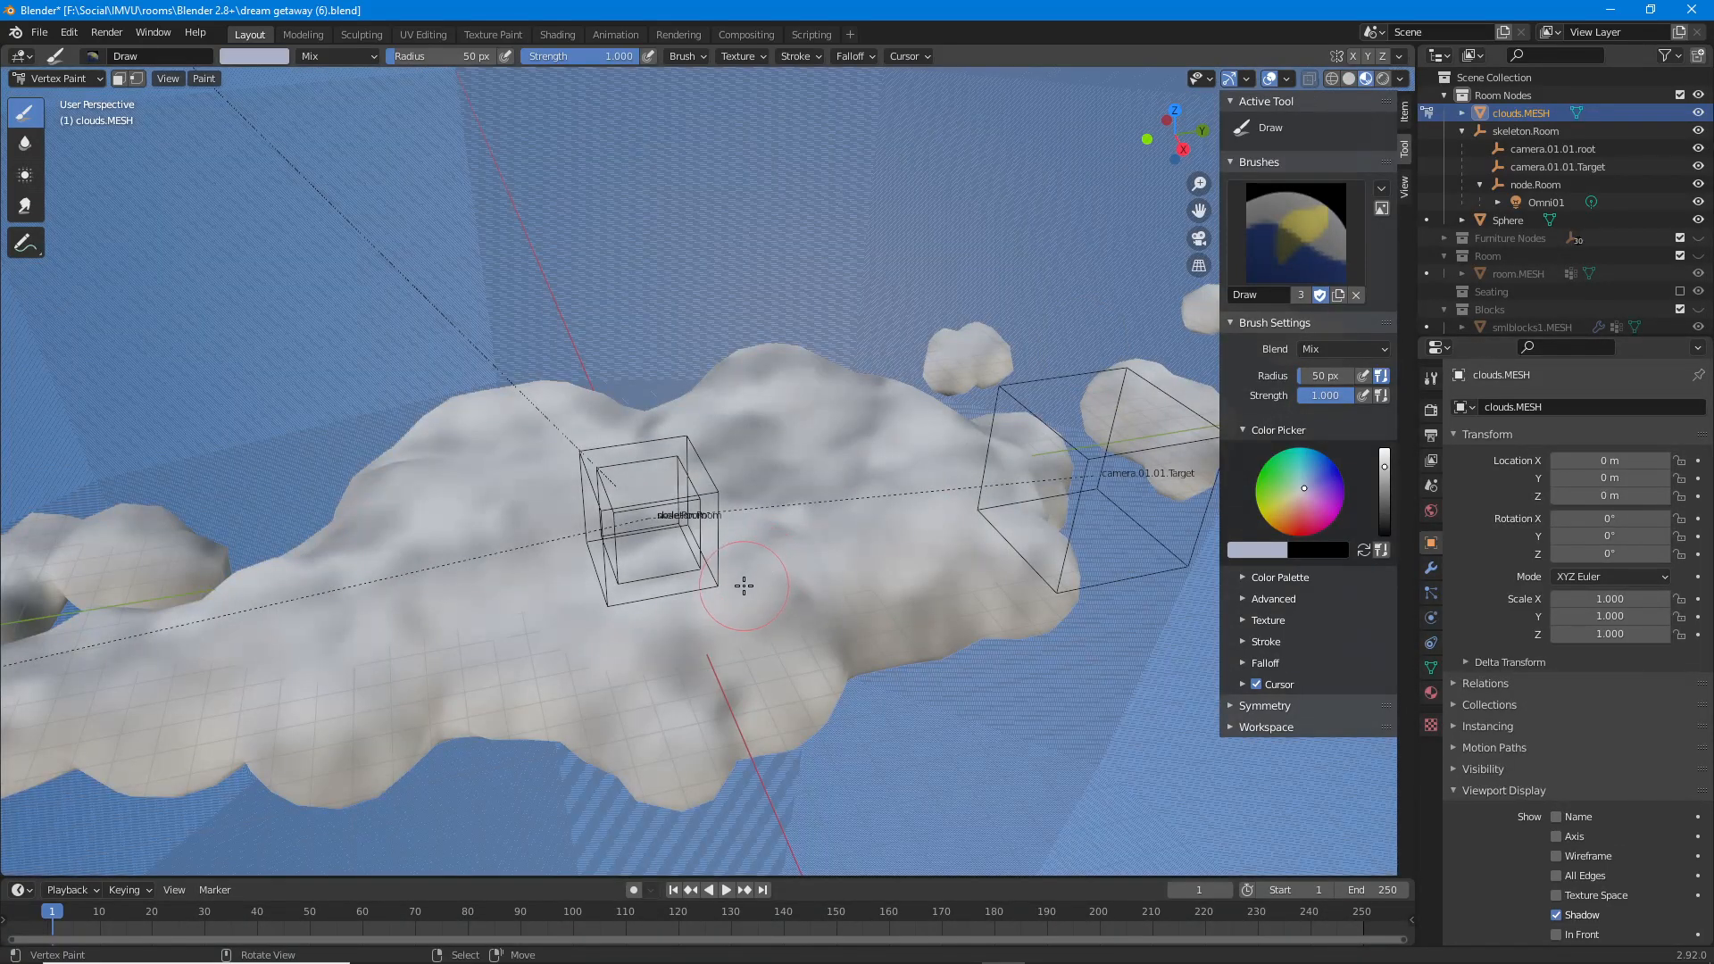
{"action": "middle_click_drag", "start_coordinate": [742, 581], "coordinate": [656, 605]}
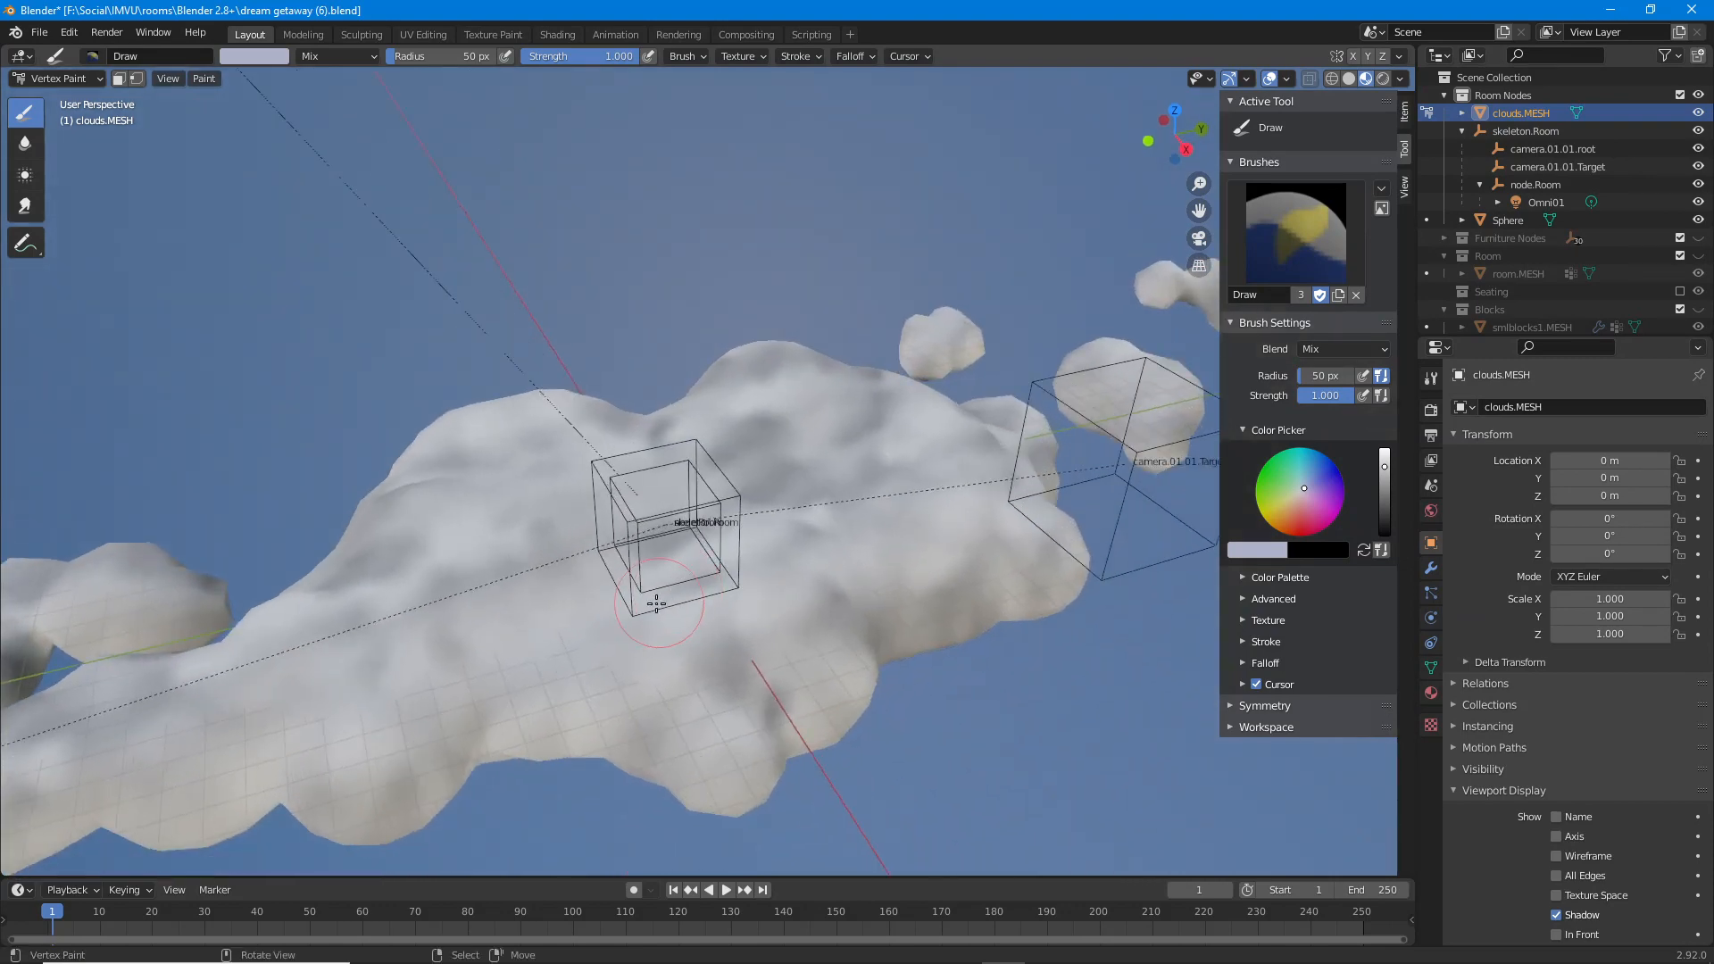
{"action": "middle_click_drag", "start_coordinate": [534, 644], "coordinate": [675, 470], "text": "shift"}
{"action": "middle_click_drag", "start_coordinate": [768, 499], "coordinate": [525, 474]}
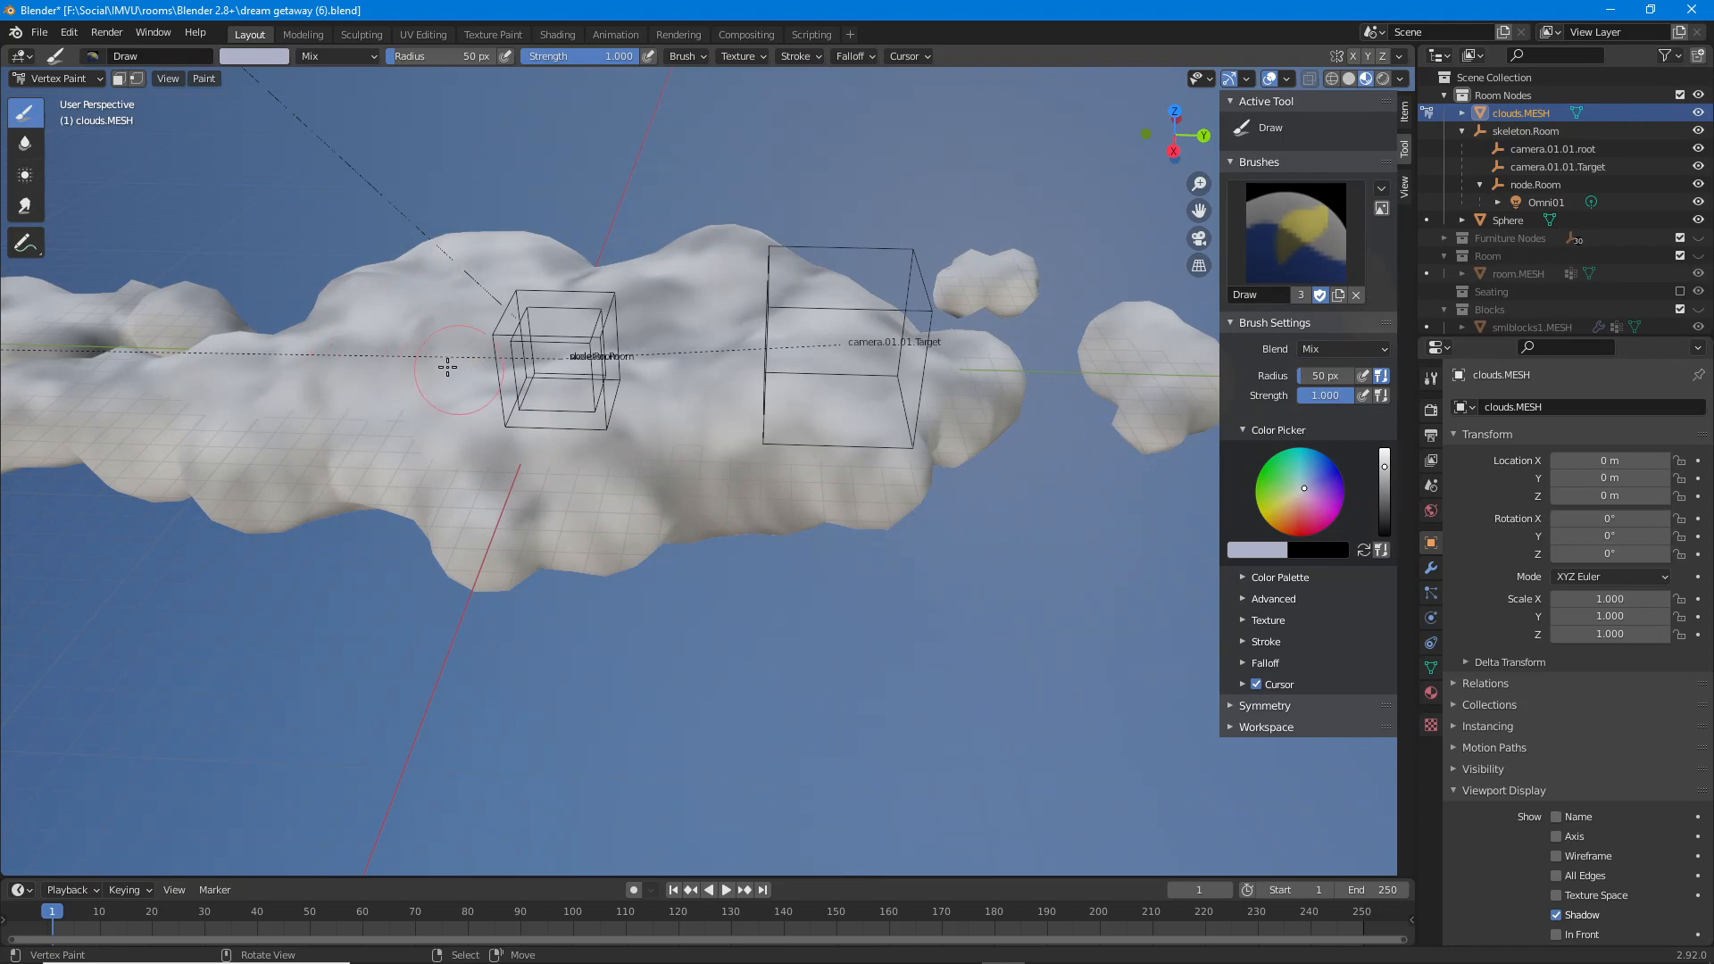
{"action": "middle_click_drag", "start_coordinate": [375, 394], "coordinate": [598, 518]}
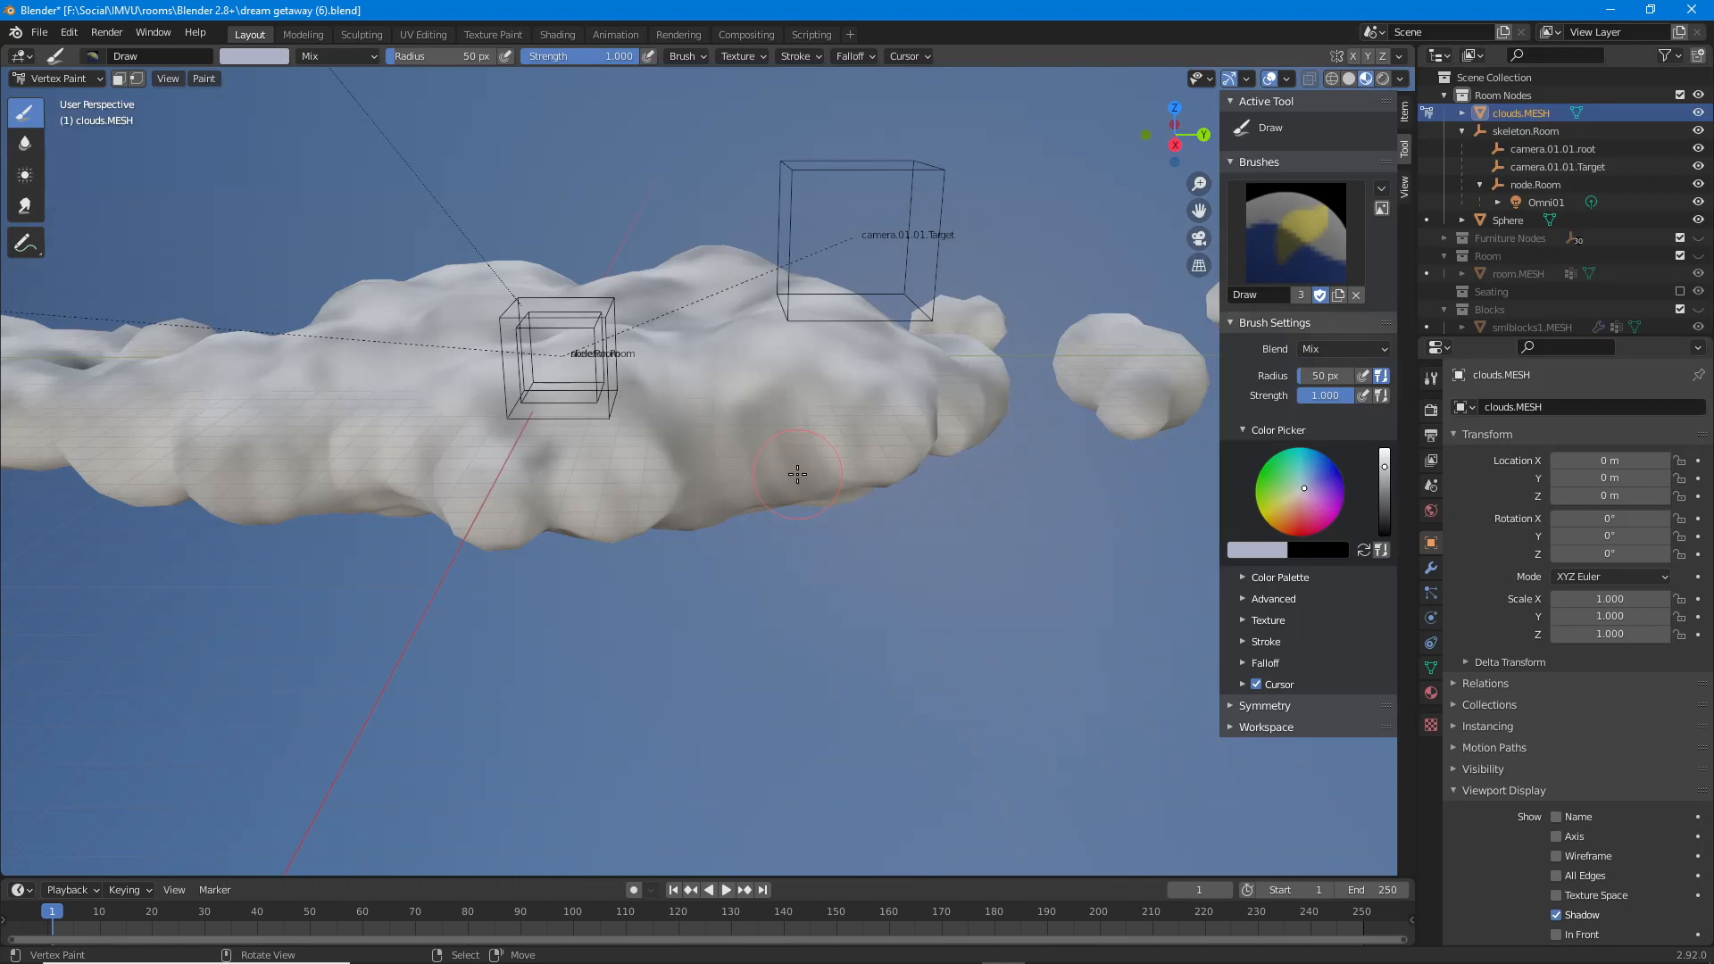
Inspect the textured clouds from above and from the side in Material Preview.
{"action": "middle_click_drag", "start_coordinate": [731, 469], "coordinate": [698, 525]}
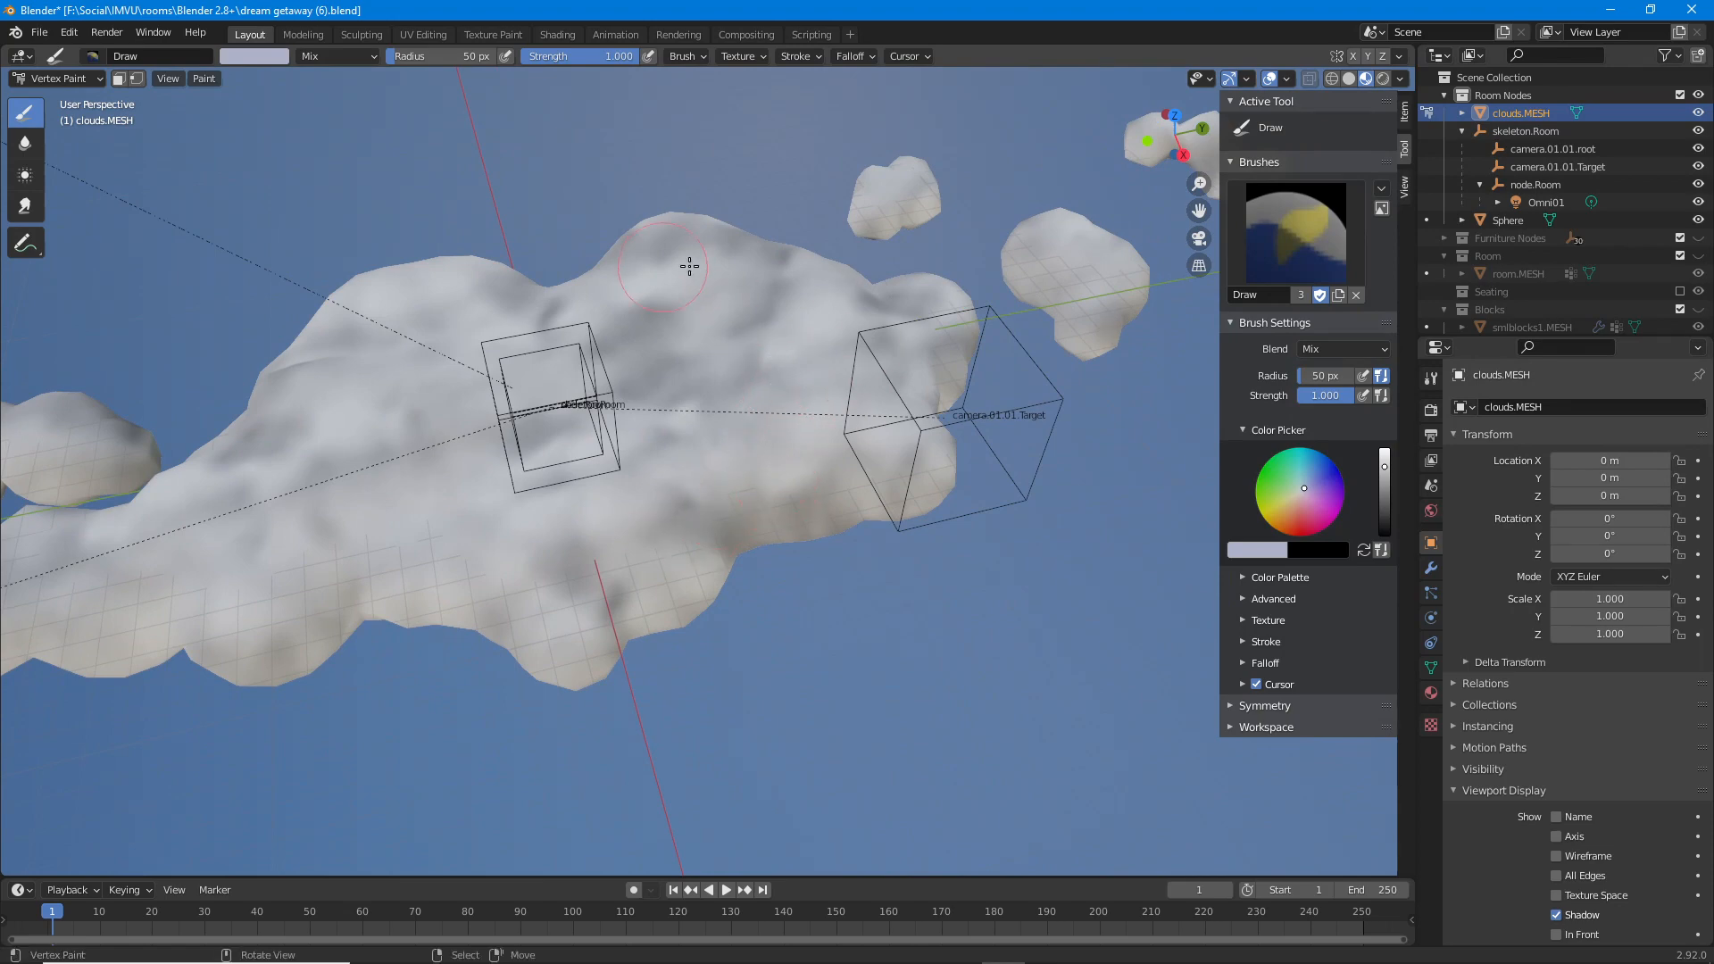
{"action": "mouse_move", "coordinate": [339, 578]}
{"action": "middle_mouse_down", "text": "shift"}
{"action": "mouse_move", "coordinate": [712, 566]}
{"action": "mouse_move", "coordinate": [711, 527]}
{"action": "mouse_move", "coordinate": [692, 553]}
{"action": "mouse_move", "coordinate": [696, 527]}
{"action": "mouse_move", "coordinate": [637, 502]}
{"action": "mouse_move", "coordinate": [688, 512]}
{"action": "middle_mouse_up", "text": "shift"}
{"action": "scroll", "coordinate": [696, 528], "scroll_direction": "up", "scroll_amount": 2}
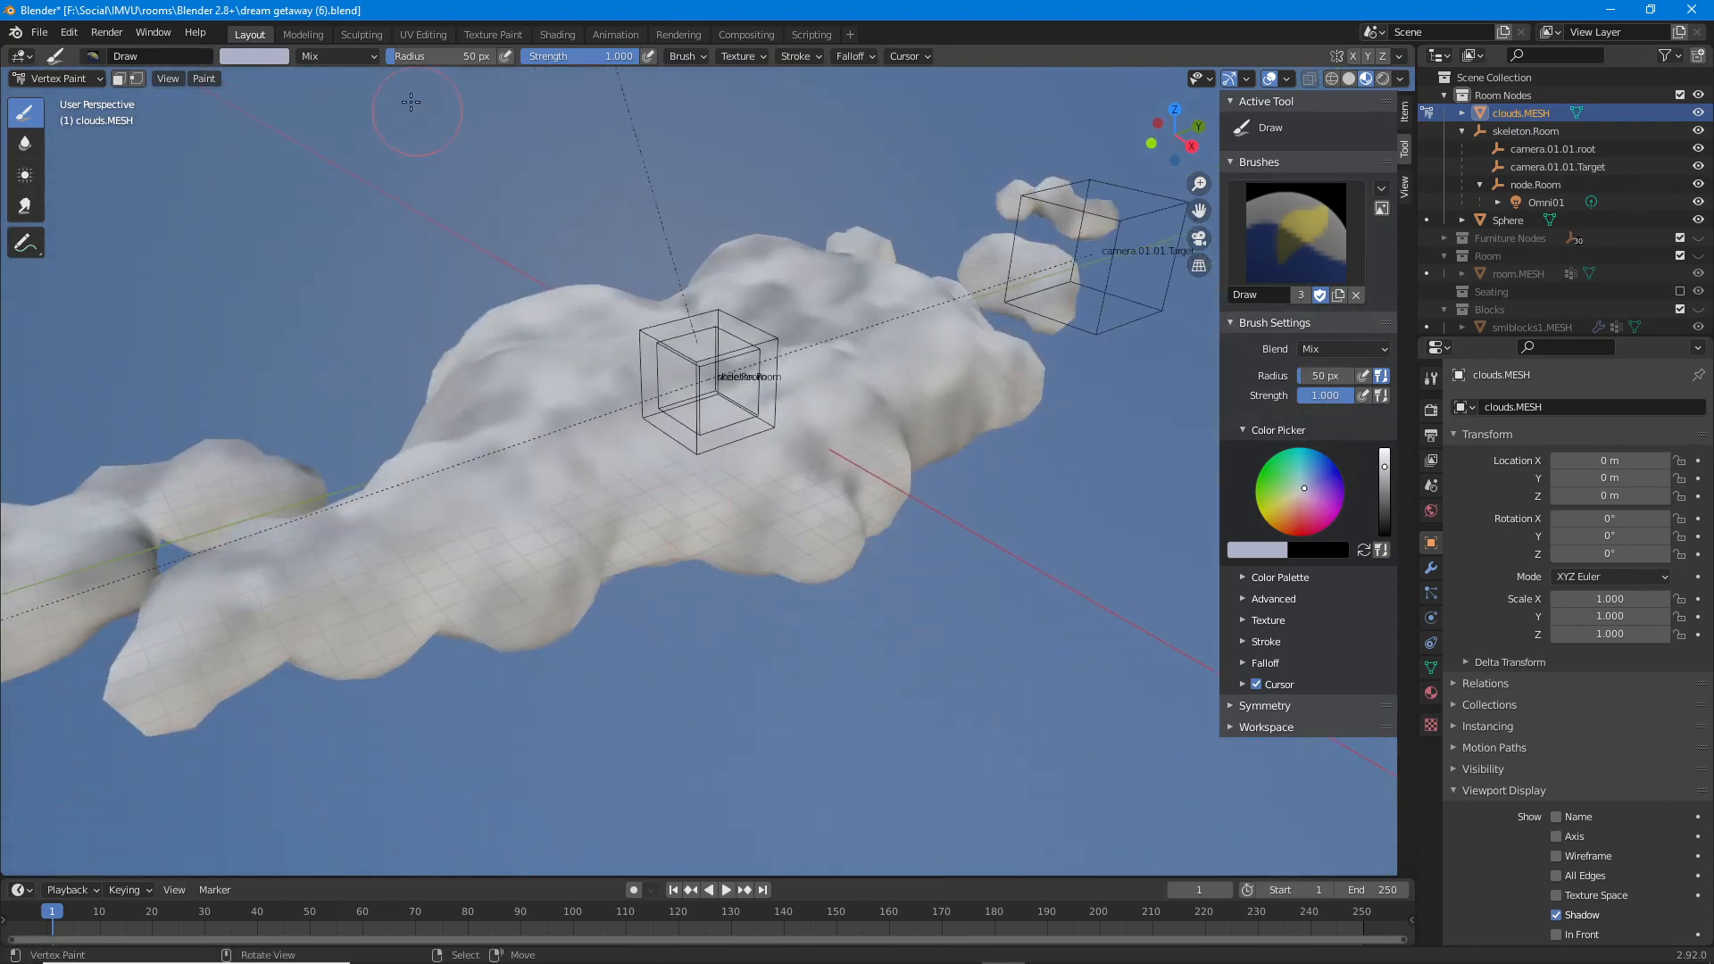
Open the UV Editing workspace in Object Mode and examine the clouds (2).png texture up close.
{"action": "left_click", "coordinate": [422, 35]}
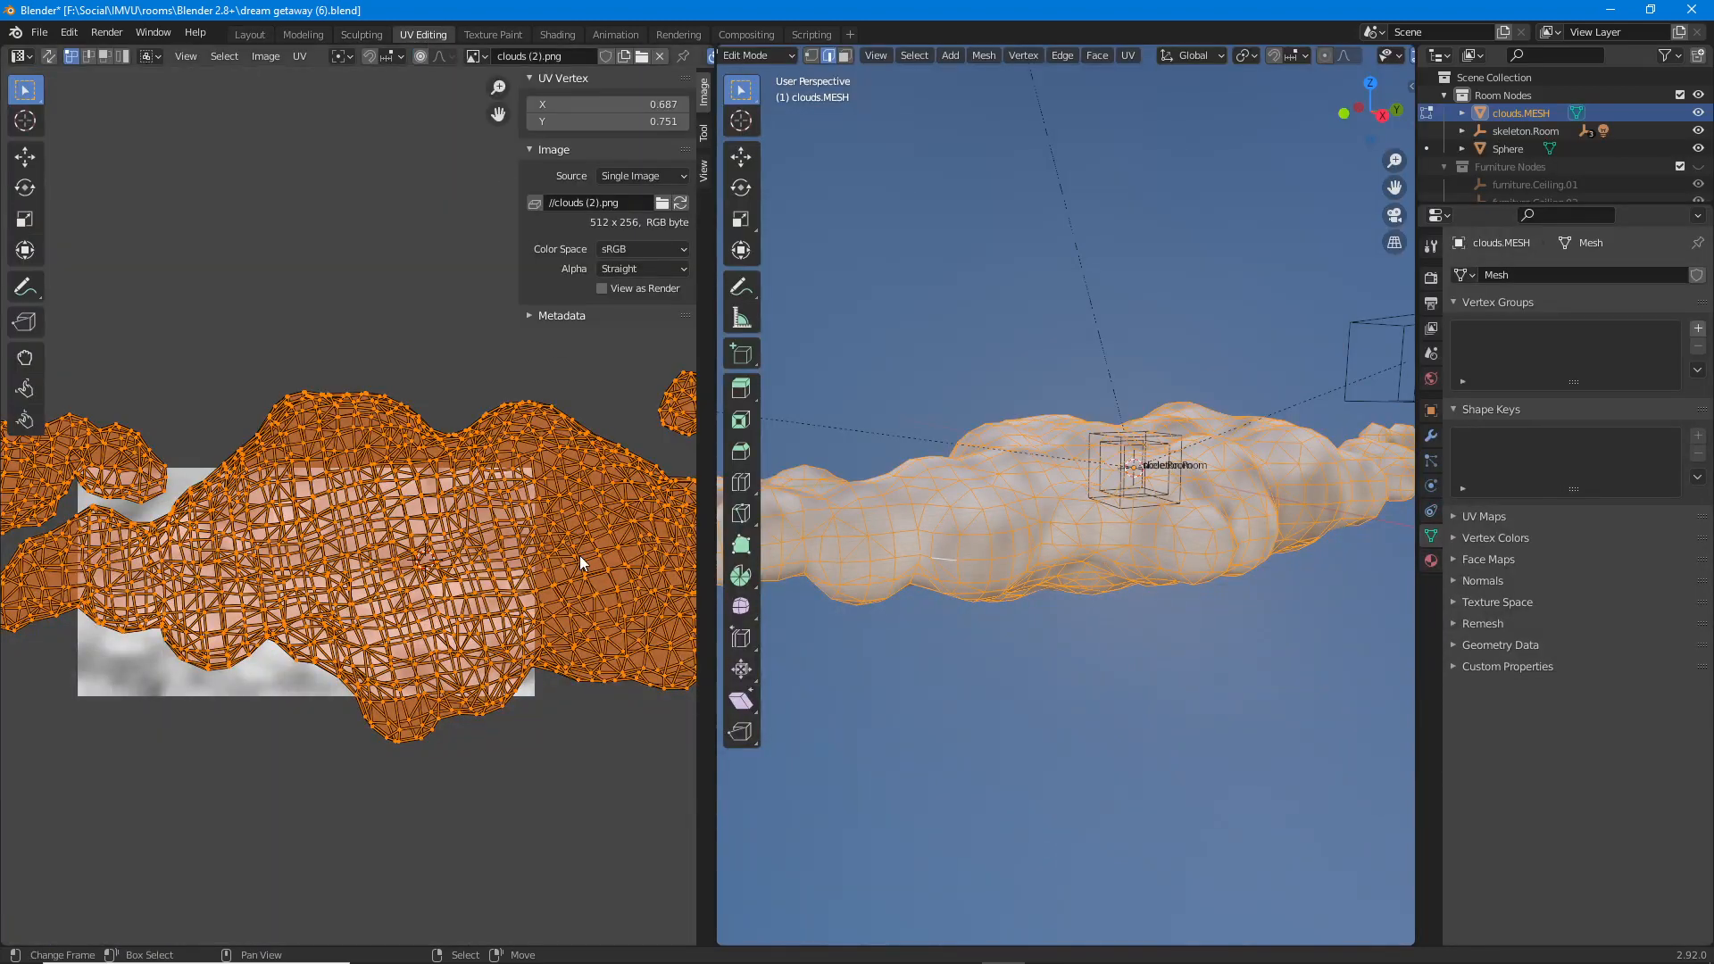
{"action": "key", "text": "Tab"}
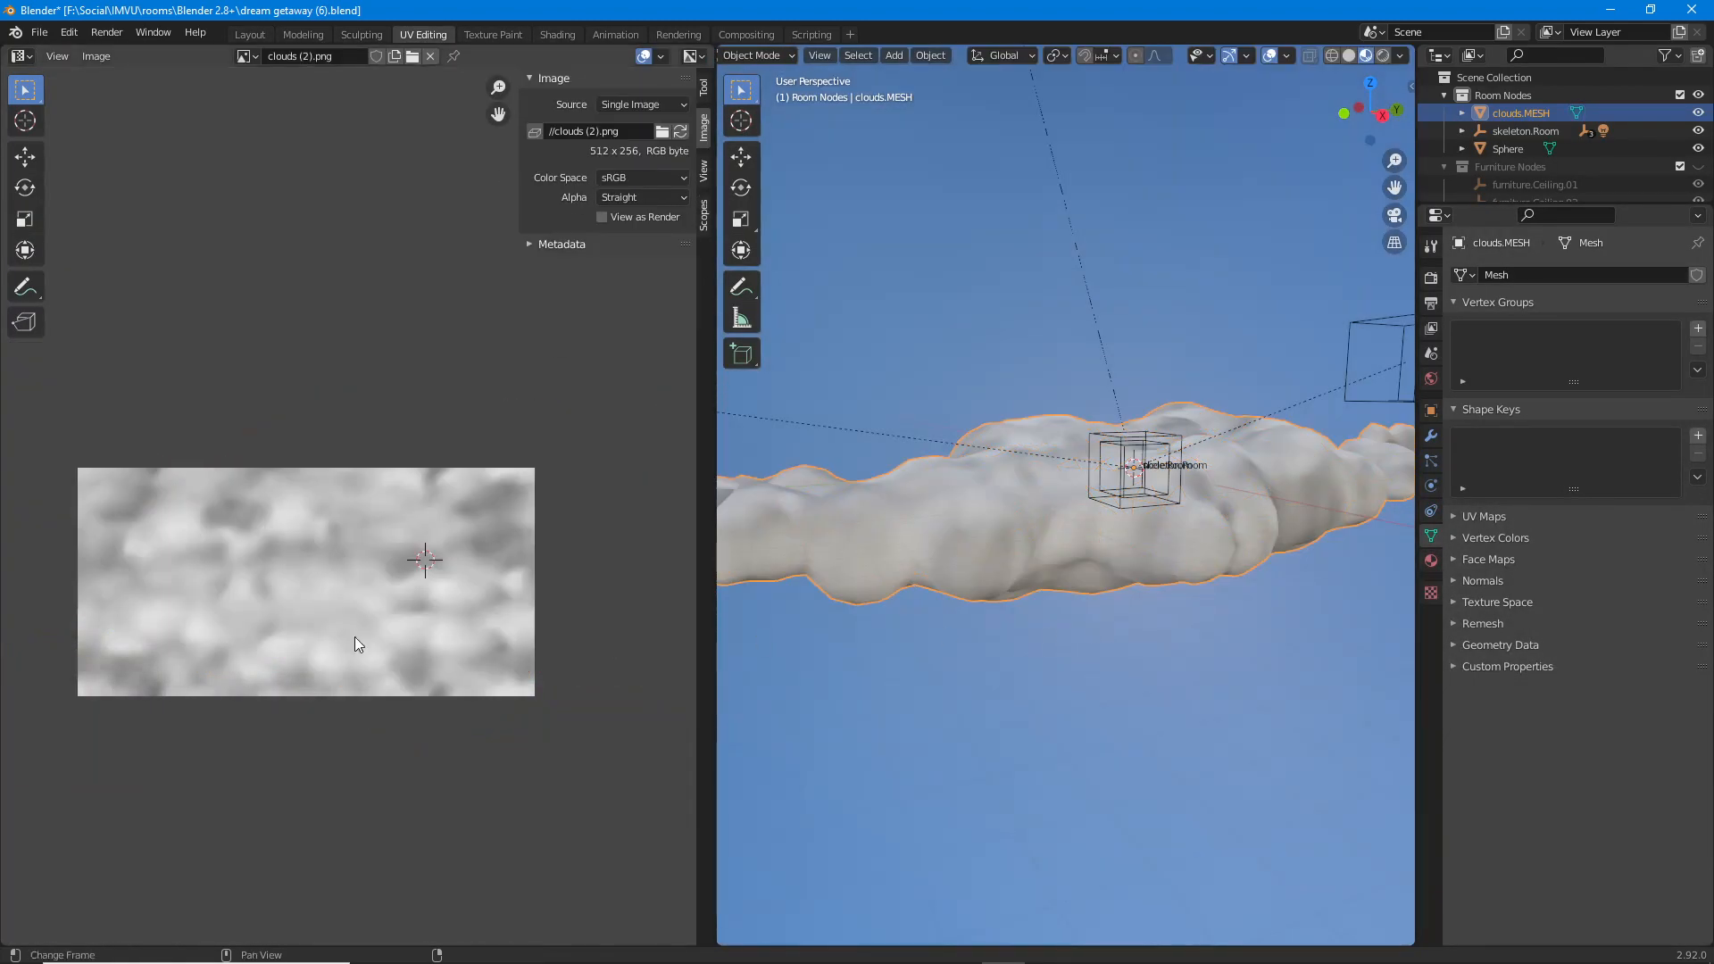
{"action": "middle_click_drag", "start_coordinate": [355, 639], "coordinate": [368, 600]}
{"action": "scroll", "coordinate": [368, 592], "scroll_direction": "up", "scroll_amount": 4}
{"action": "scroll", "coordinate": [537, 590], "scroll_direction": "down", "scroll_amount": 2}
{"action": "middle_click_drag", "start_coordinate": [538, 589], "coordinate": [453, 545]}
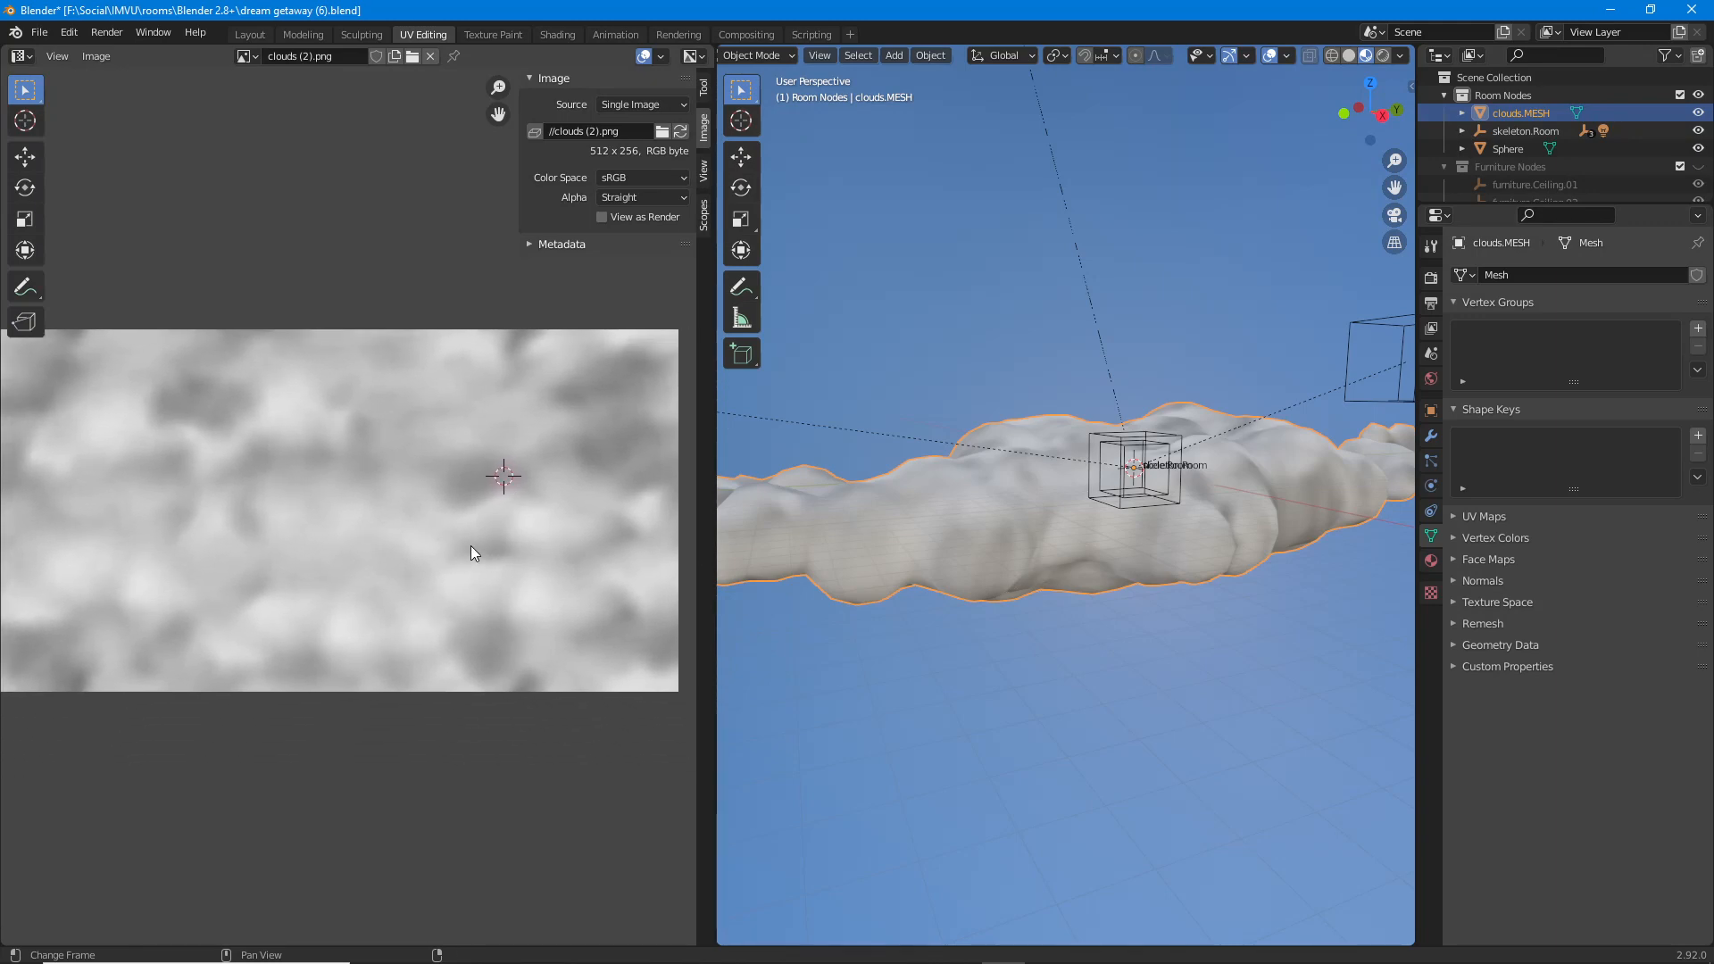
Compare the light and dark patches of the texture image with the shading on the cloud mesh's underside.
{"action": "middle_click_drag", "start_coordinate": [1064, 523], "coordinate": [1074, 477]}
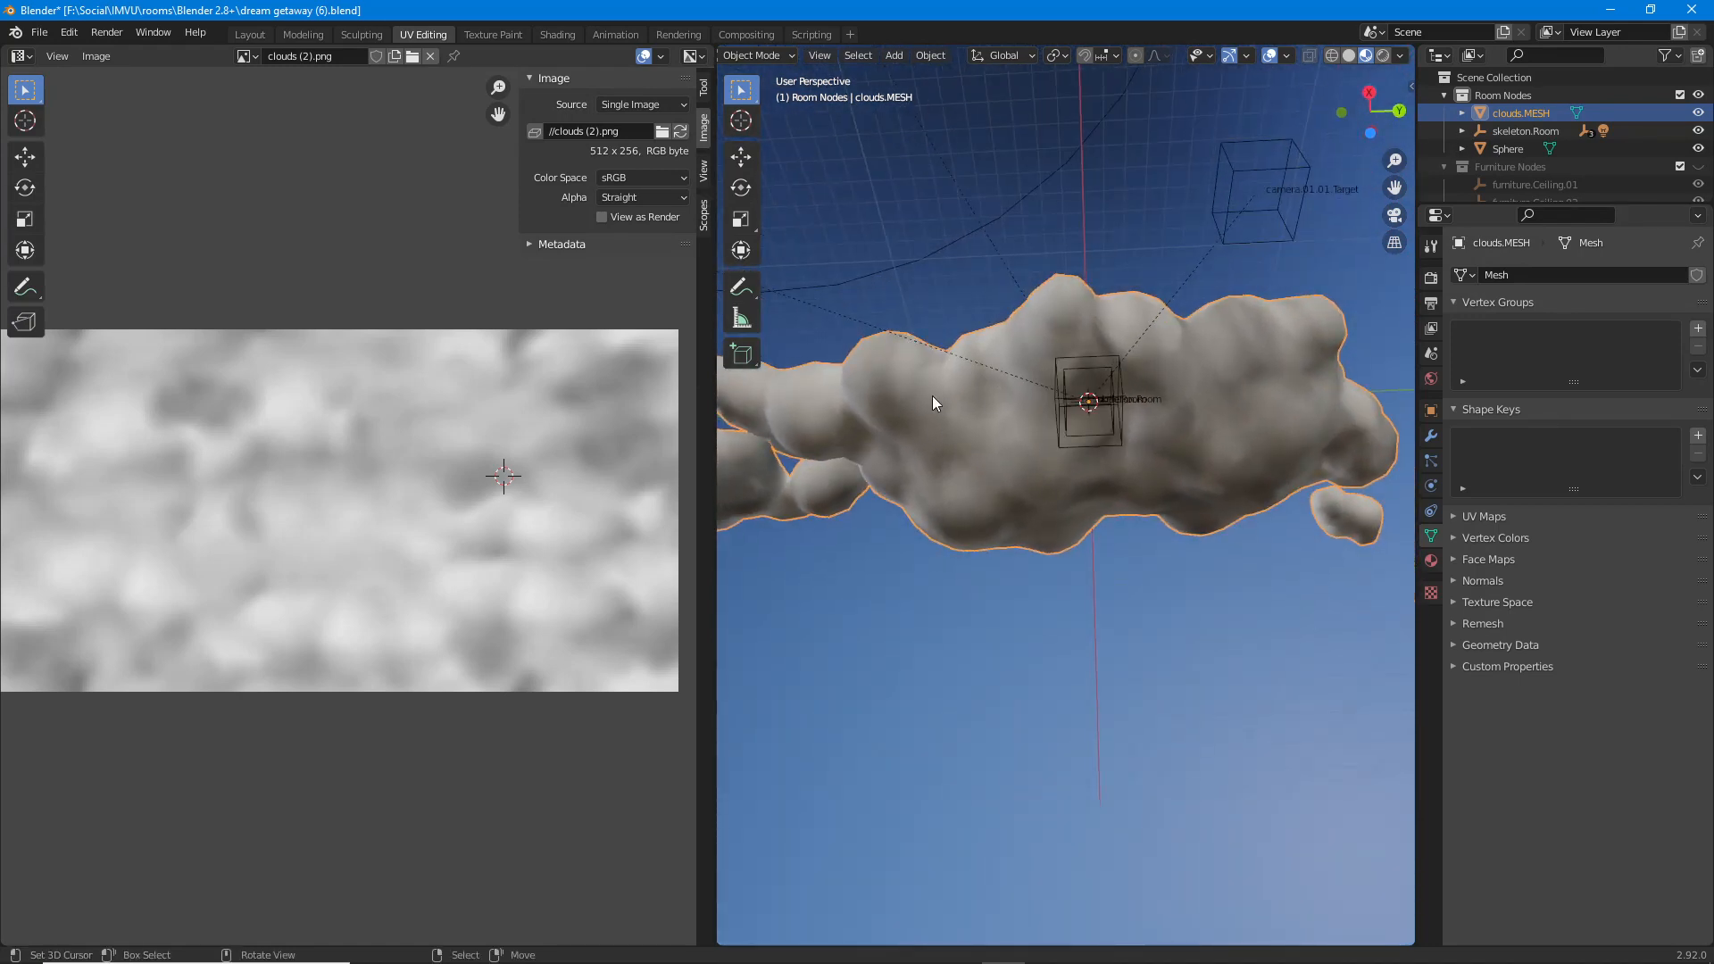
{"action": "mouse_move", "coordinate": [252, 469]}
{"action": "middle_mouse_down"}
{"action": "mouse_move", "coordinate": [375, 479]}
{"action": "mouse_move", "coordinate": [280, 464]}
{"action": "middle_mouse_up"}
{"action": "mouse_move", "coordinate": [539, 469]}
{"action": "middle_mouse_down"}
{"action": "mouse_move", "coordinate": [424, 464]}
{"action": "mouse_move", "coordinate": [513, 473]}
{"action": "middle_mouse_up"}
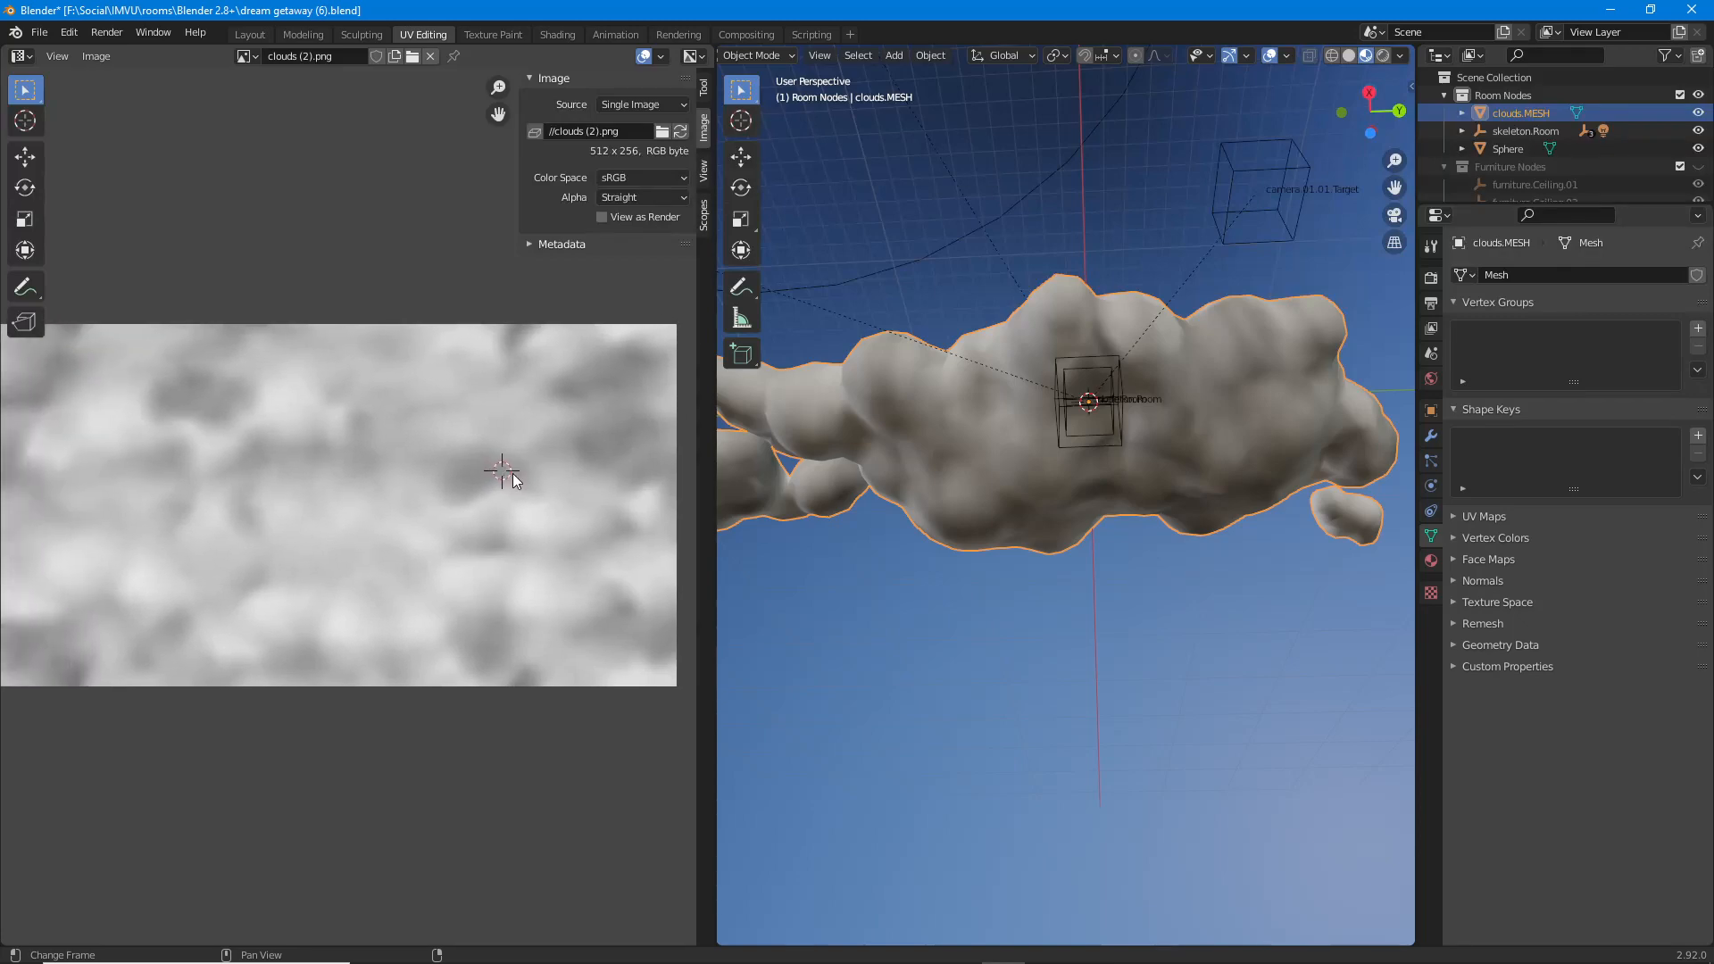
{"action": "middle_click_drag", "start_coordinate": [991, 446], "coordinate": [964, 482]}
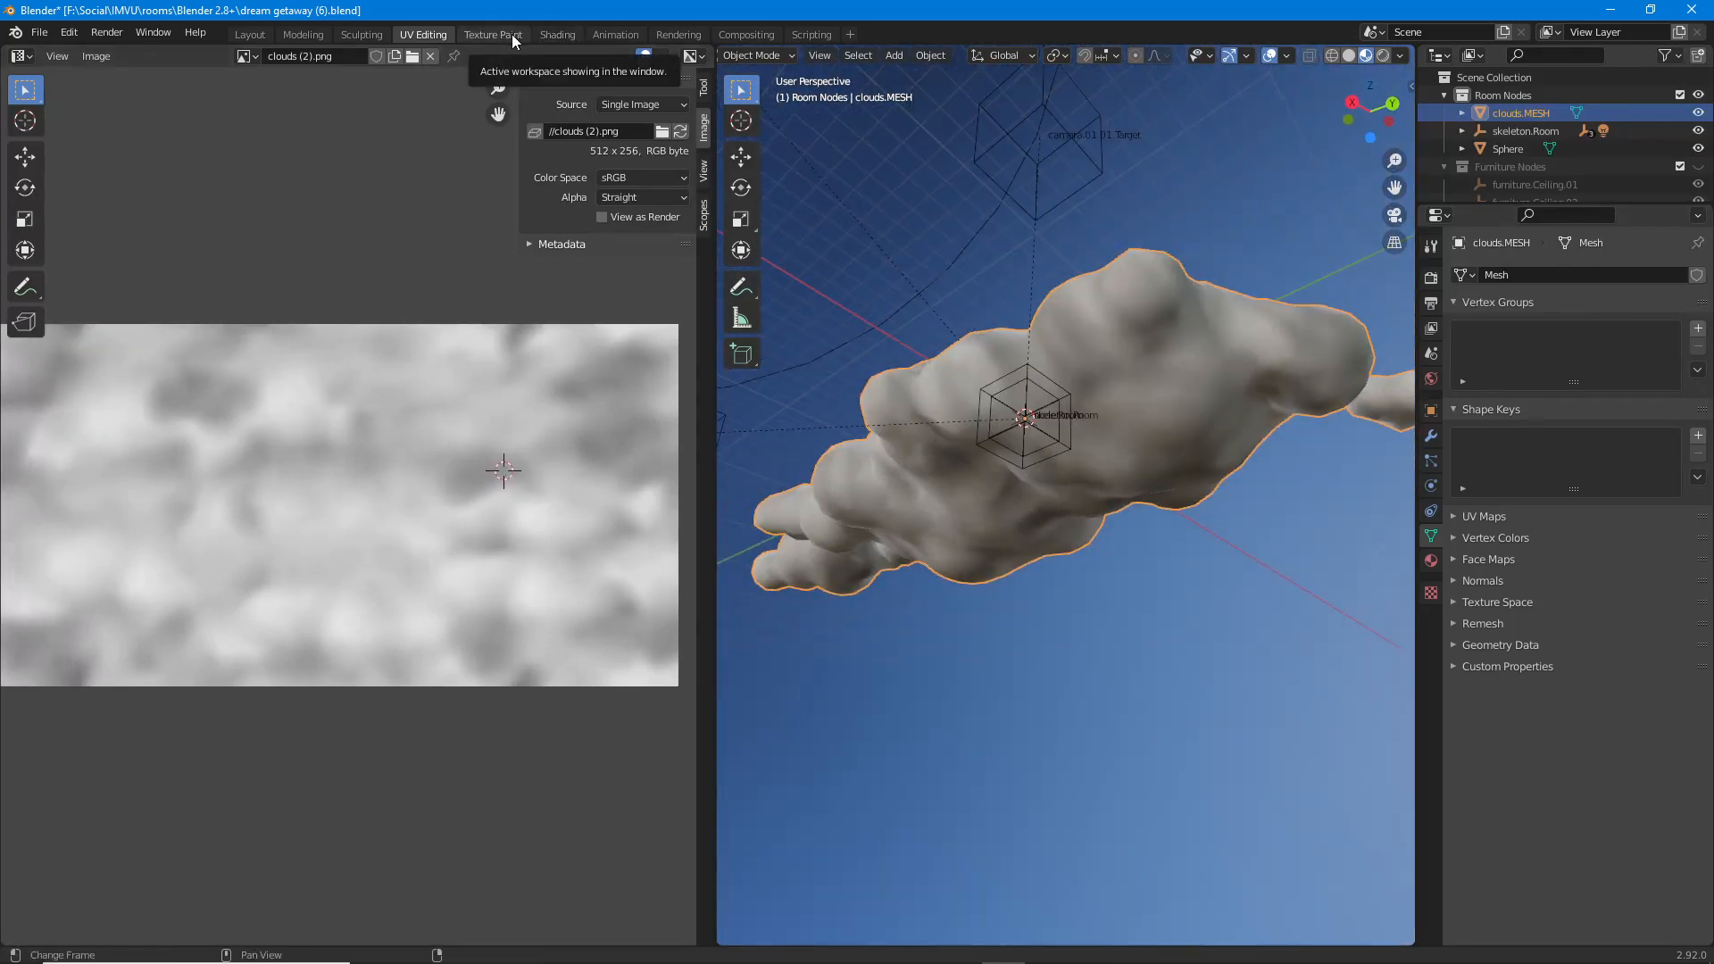
In the Shading workspace, replace the image in the cloud material's base colour texture node with garage floor (der).png.
{"action": "left_click", "coordinate": [550, 34]}
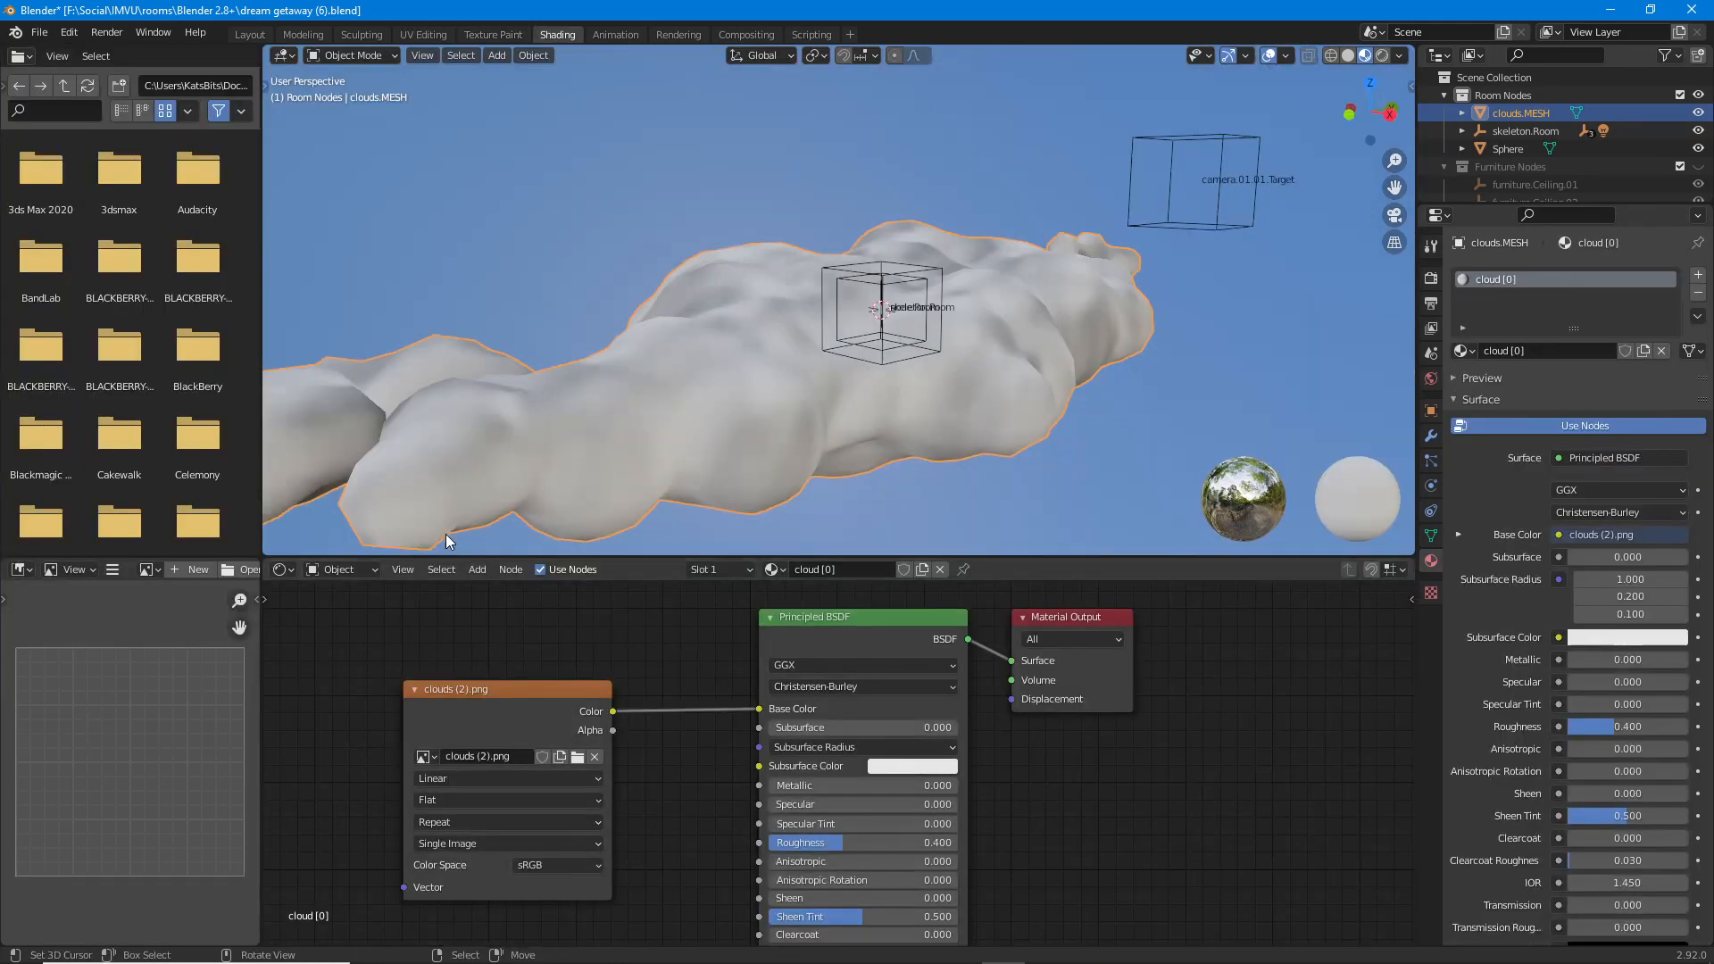
{"action": "middle_click_drag", "start_coordinate": [650, 545], "coordinate": [870, 345]}
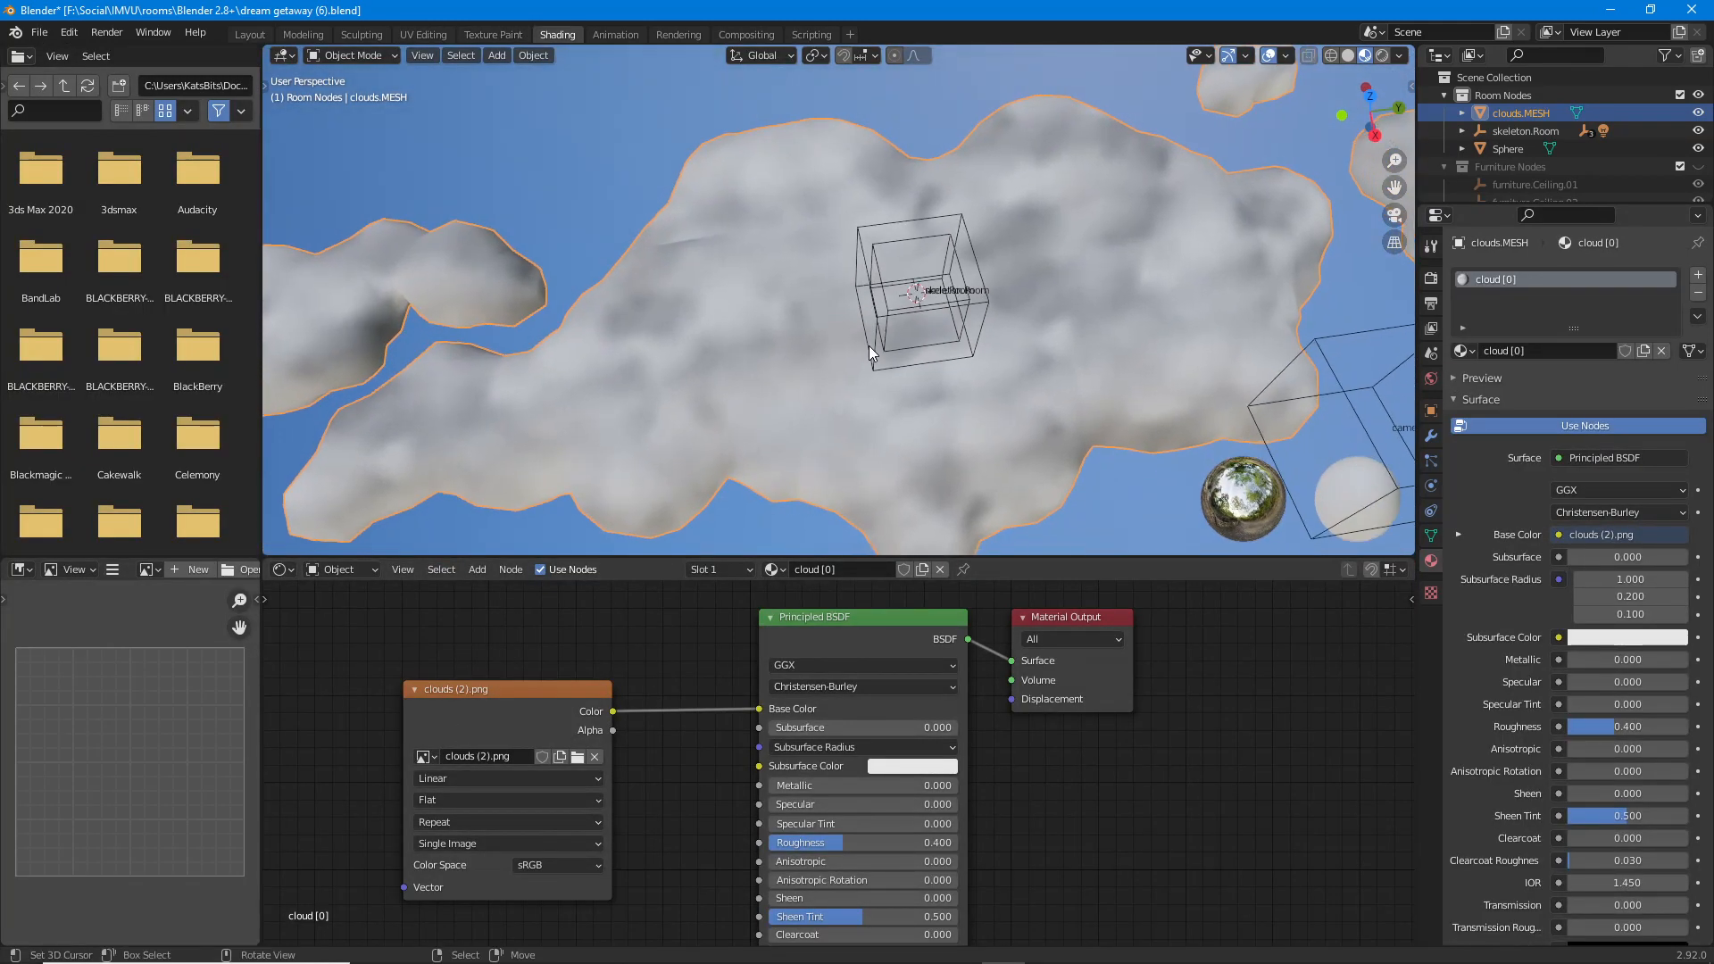
{"action": "left_click", "coordinate": [577, 758]}
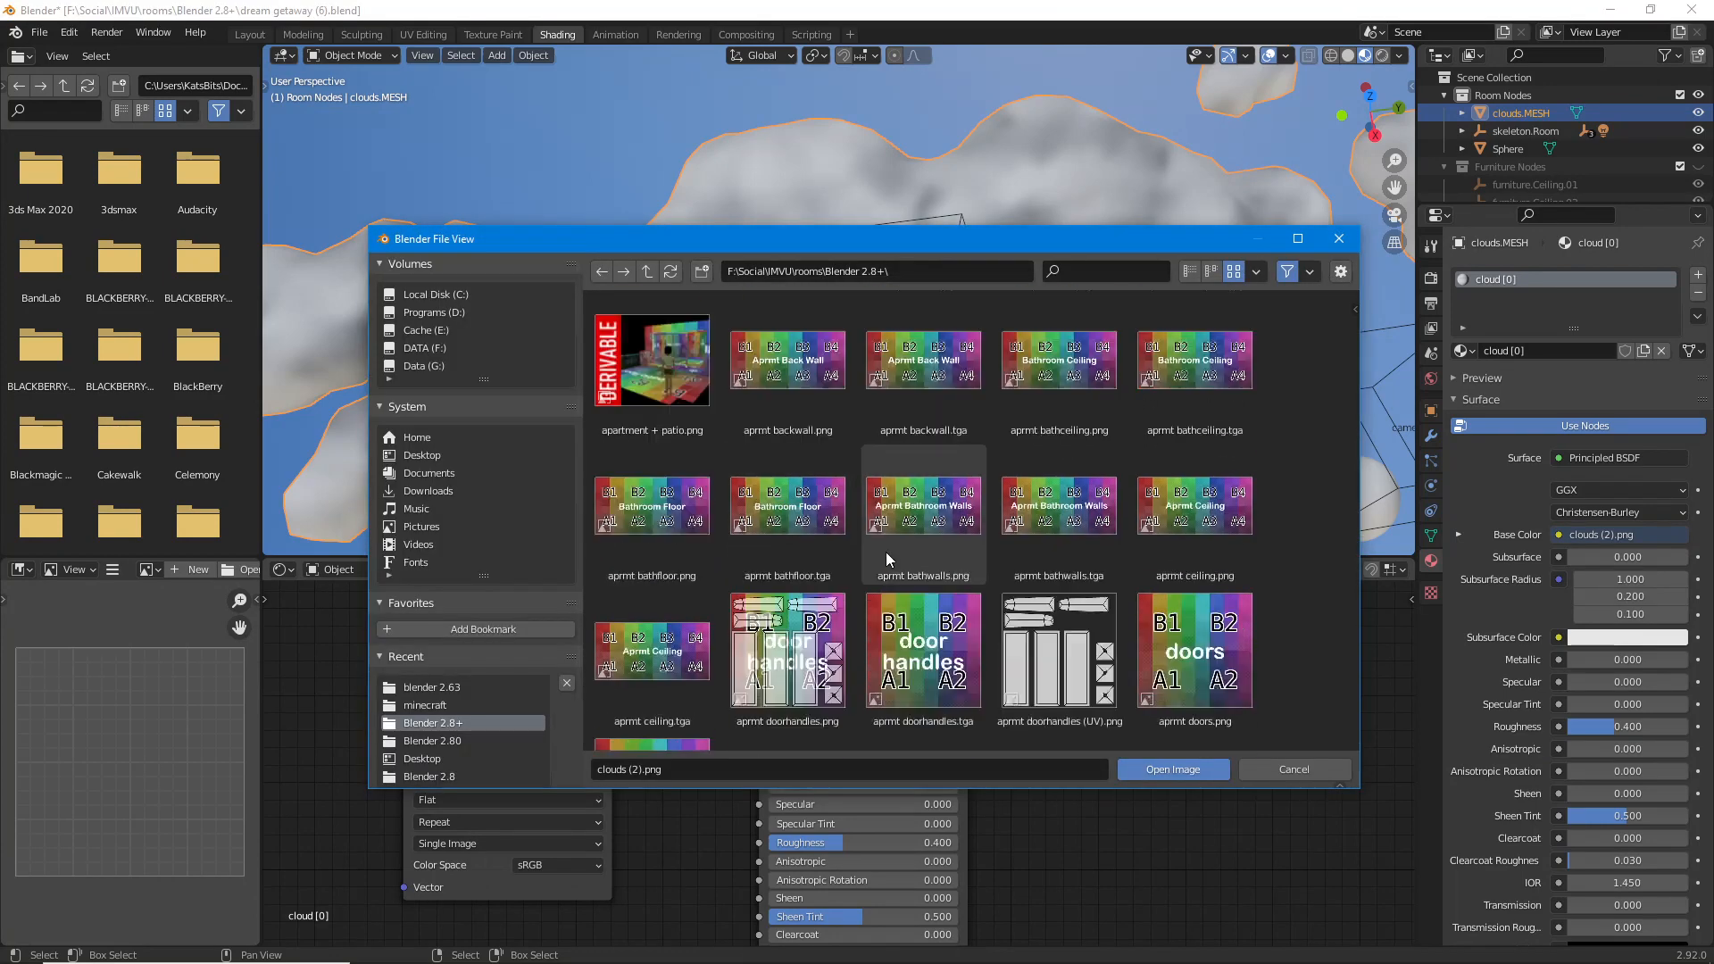
{"action": "scroll", "coordinate": [887, 554], "scroll_direction": "down", "scroll_amount": 8}
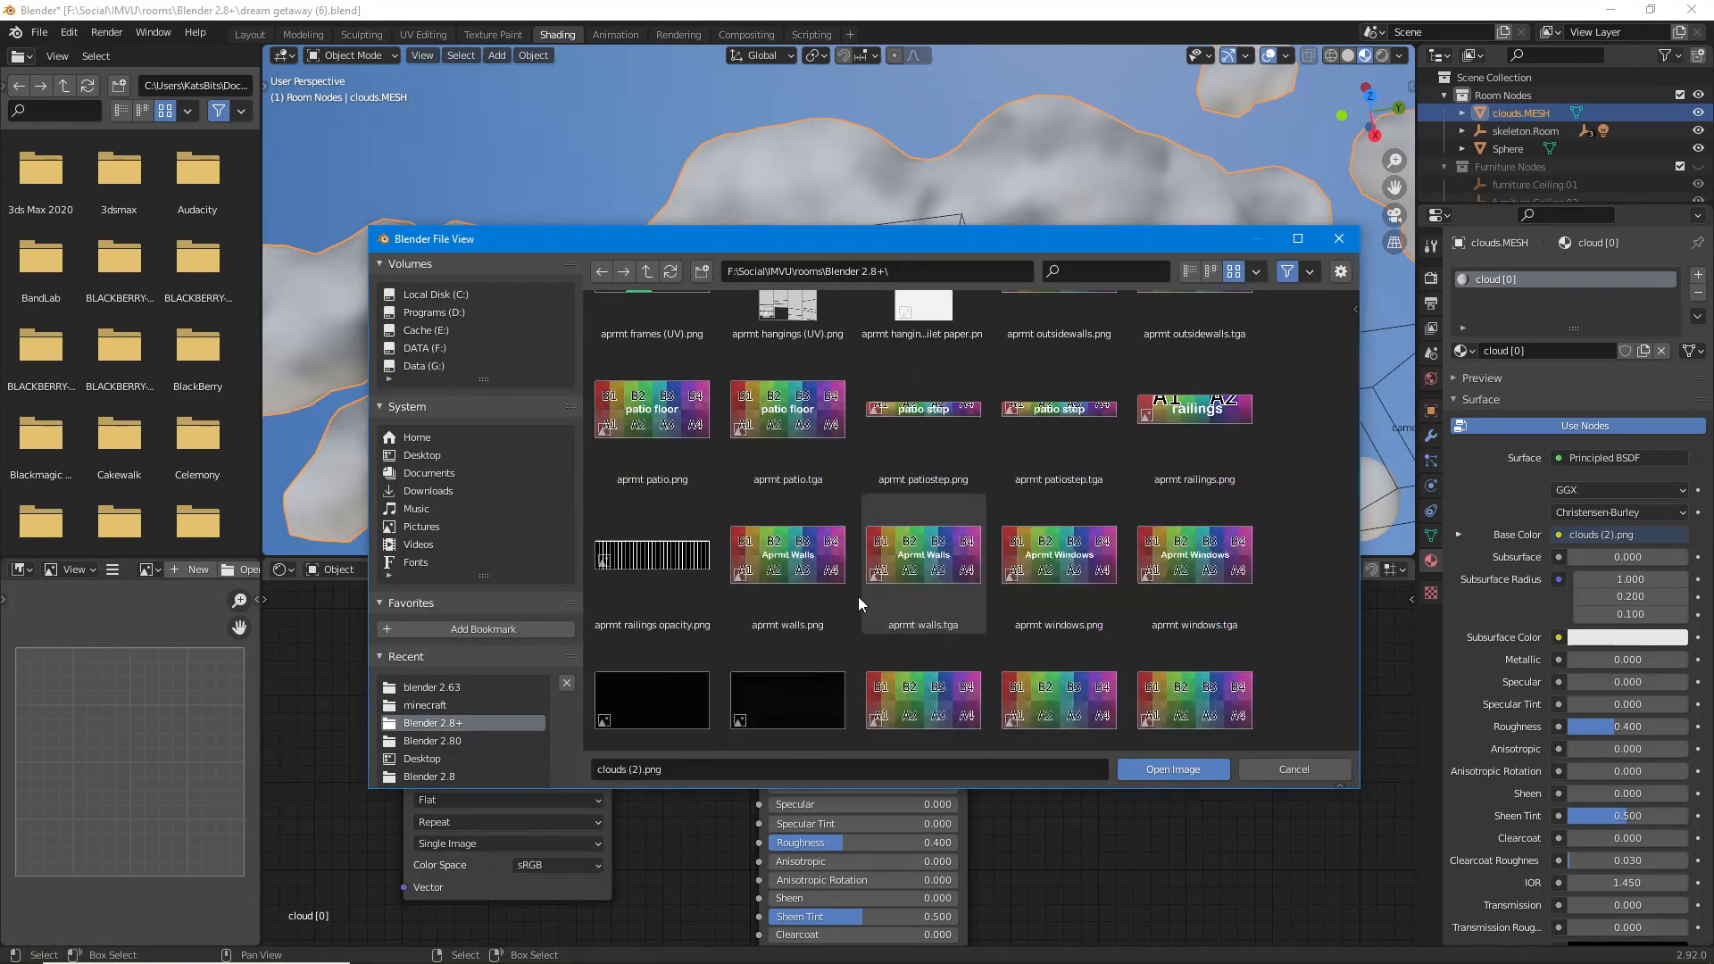
{"action": "scroll", "coordinate": [859, 596], "scroll_direction": "down", "scroll_amount": 10}
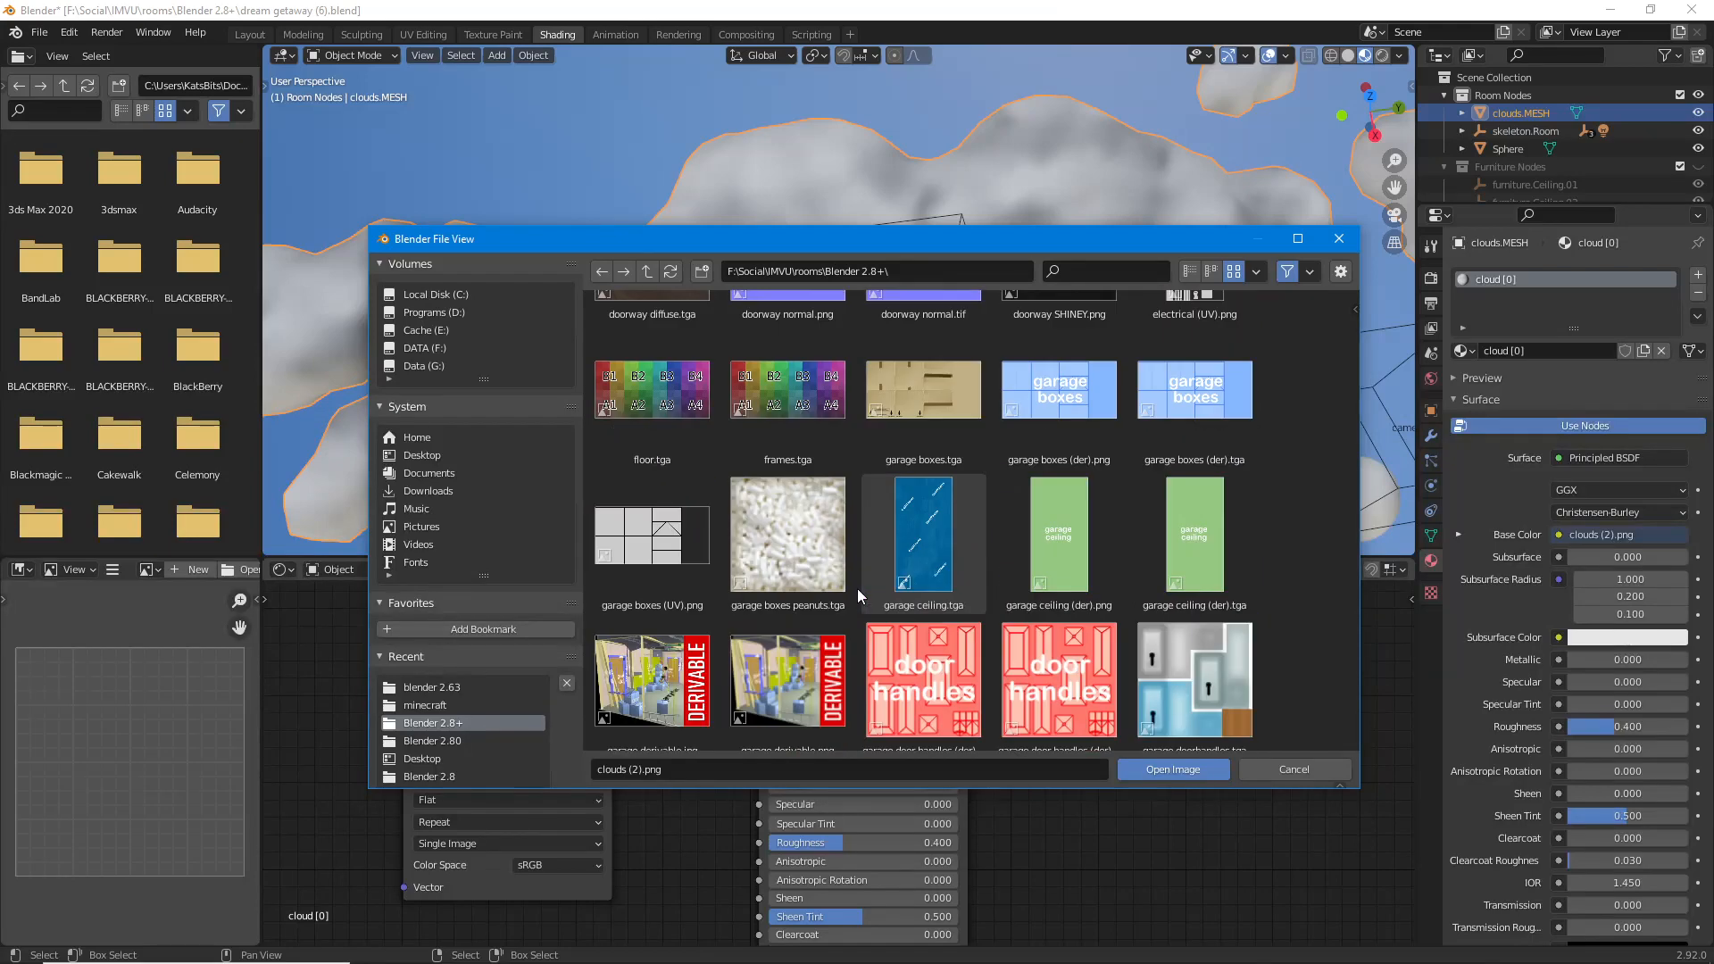
{"action": "scroll", "coordinate": [857, 587], "scroll_direction": "down", "scroll_amount": 10}
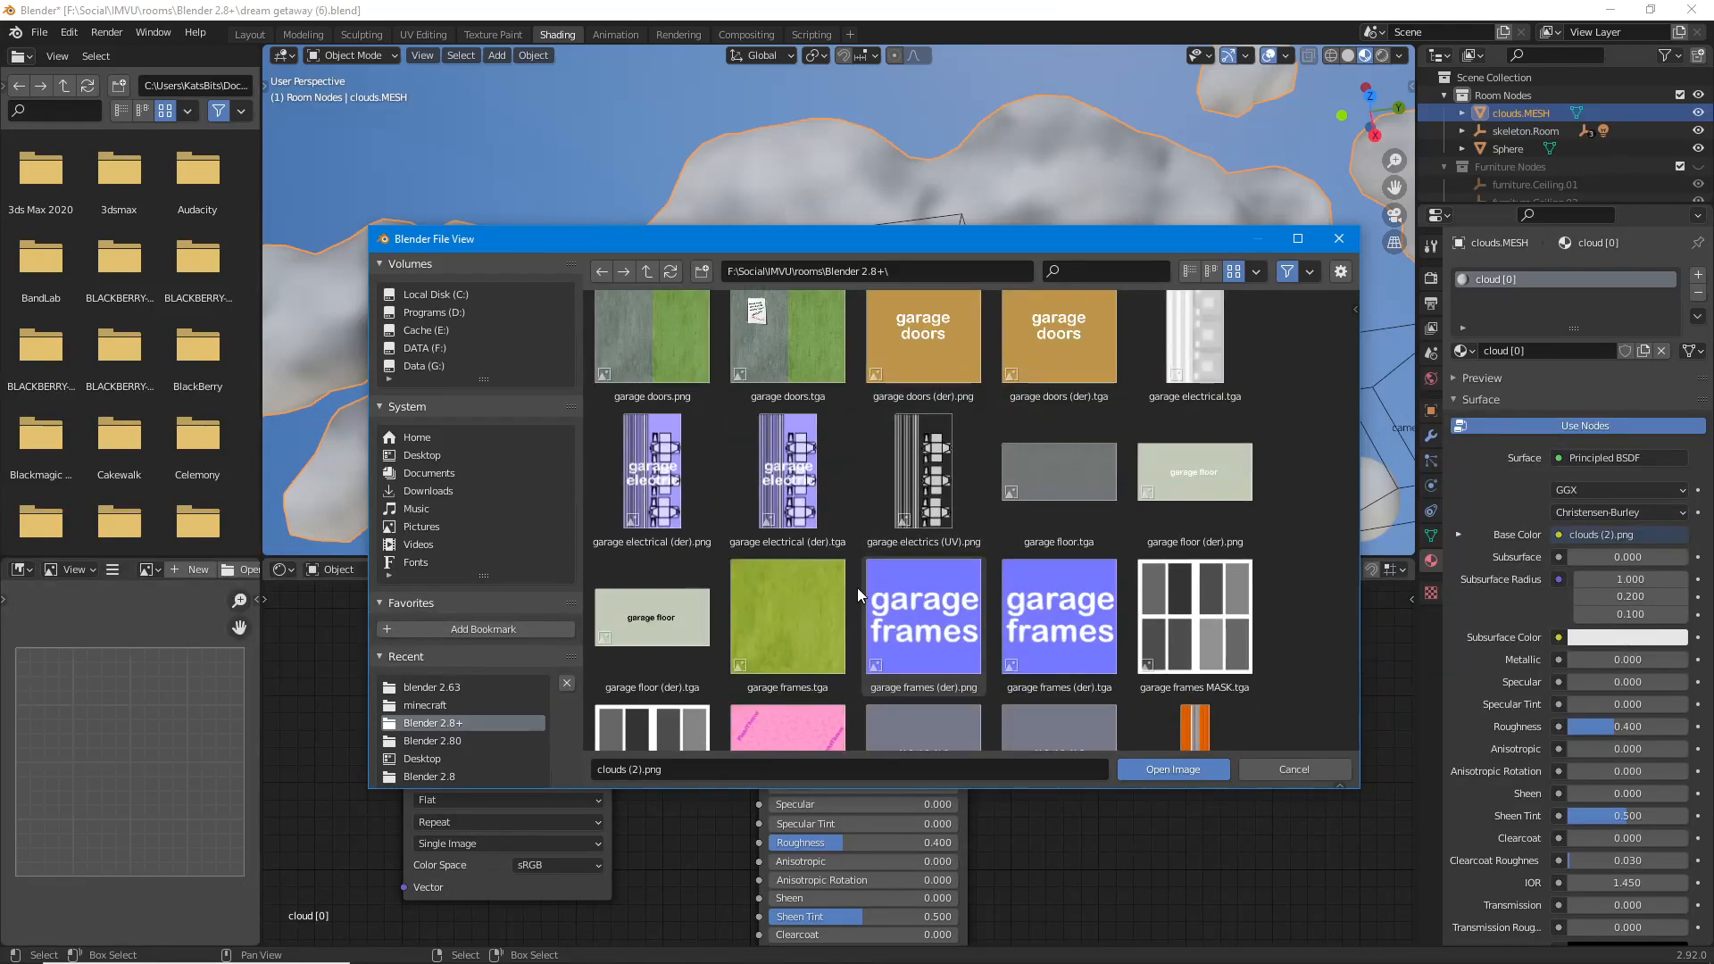
{"action": "scroll", "coordinate": [857, 588], "scroll_direction": "down", "scroll_amount": 15}
{"action": "scroll", "coordinate": [855, 586], "scroll_direction": "down", "scroll_amount": 20}
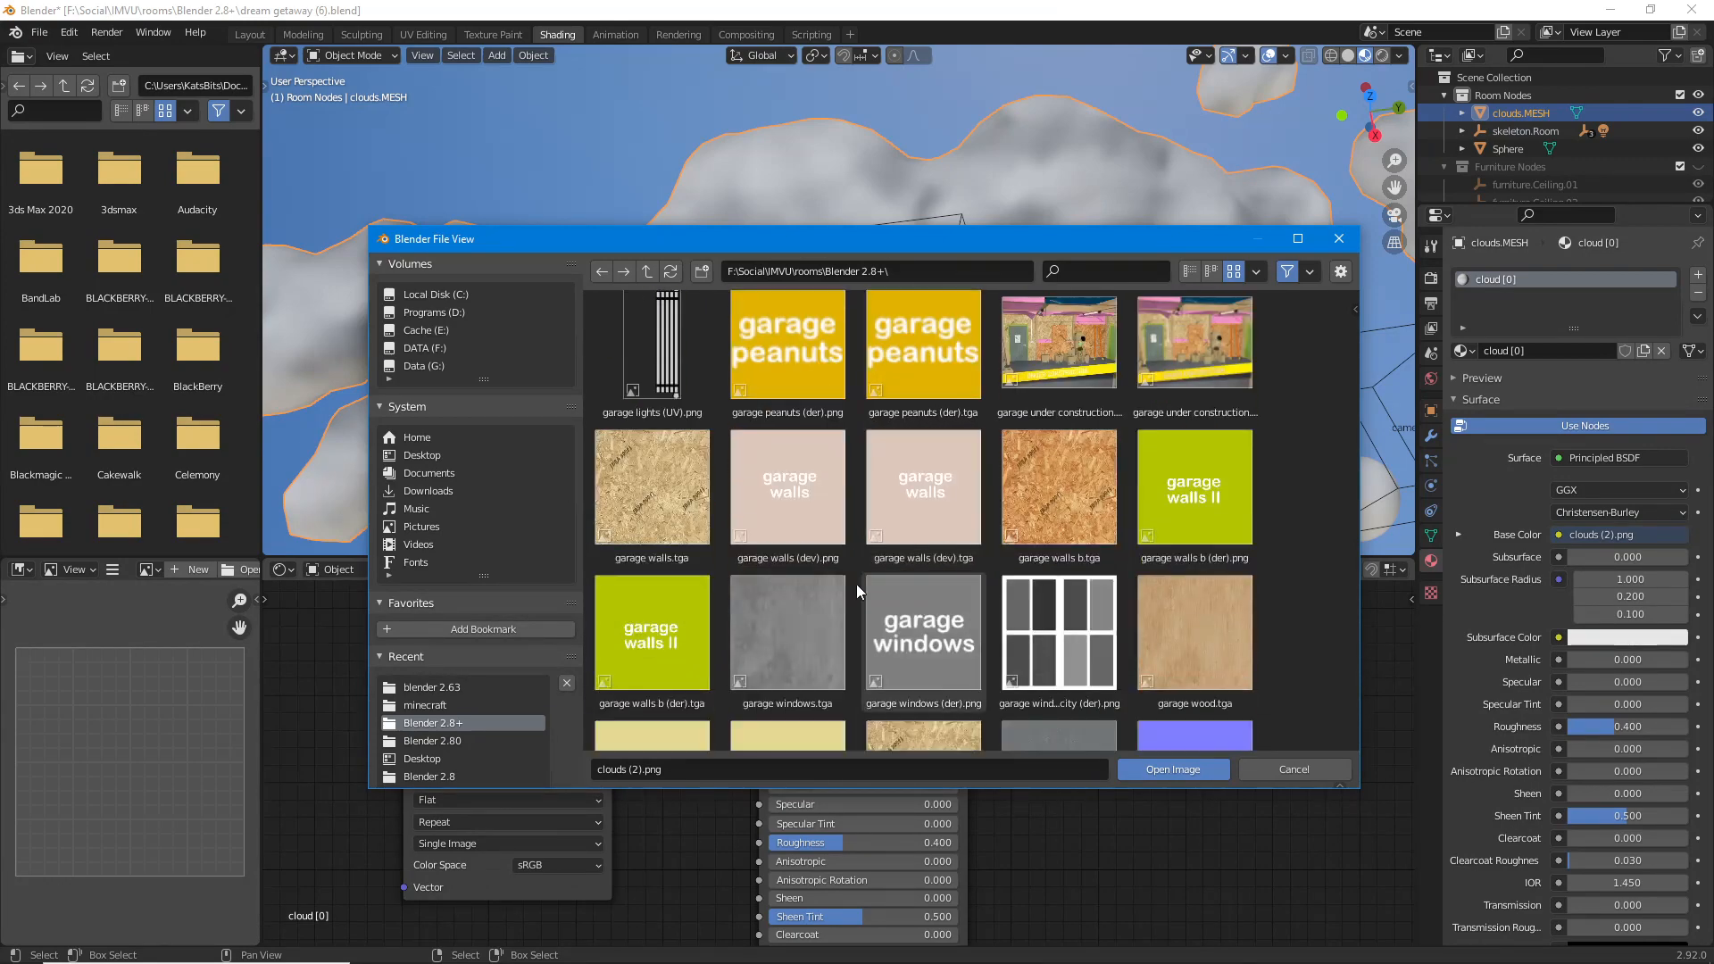
{"action": "scroll", "coordinate": [855, 584], "scroll_direction": "down", "scroll_amount": 5}
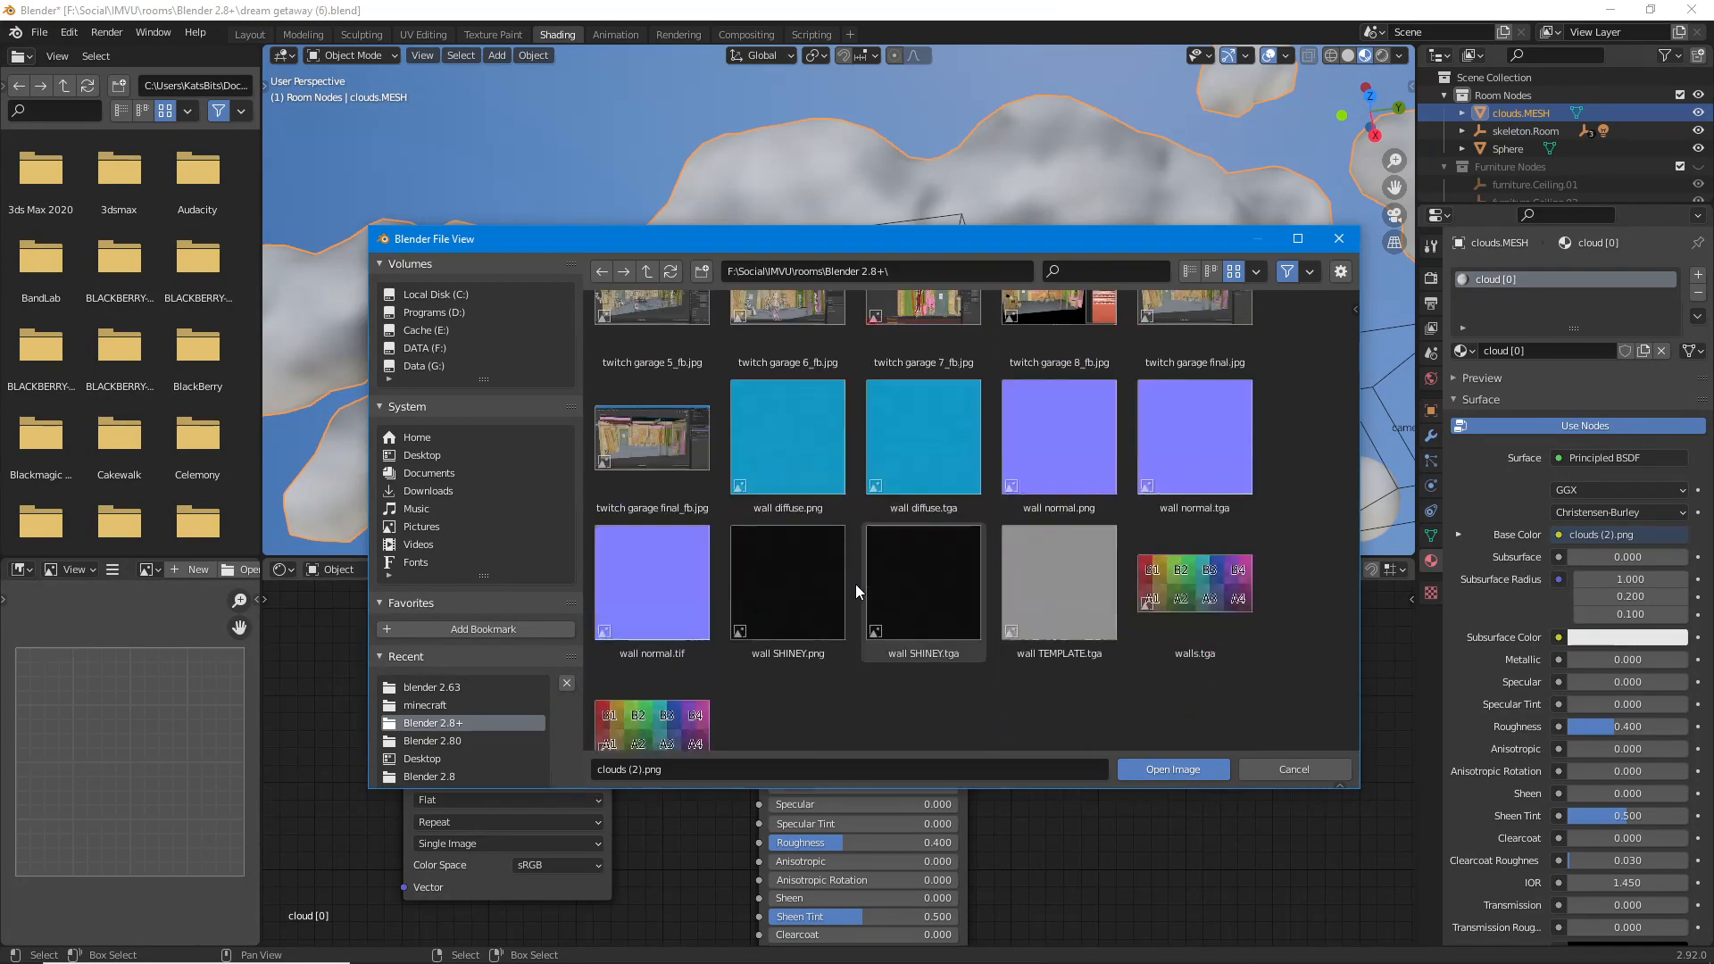
{"action": "scroll", "coordinate": [1035, 621], "scroll_direction": "up", "scroll_amount": 15}
{"action": "scroll", "coordinate": [1017, 611], "scroll_direction": "up", "scroll_amount": 20}
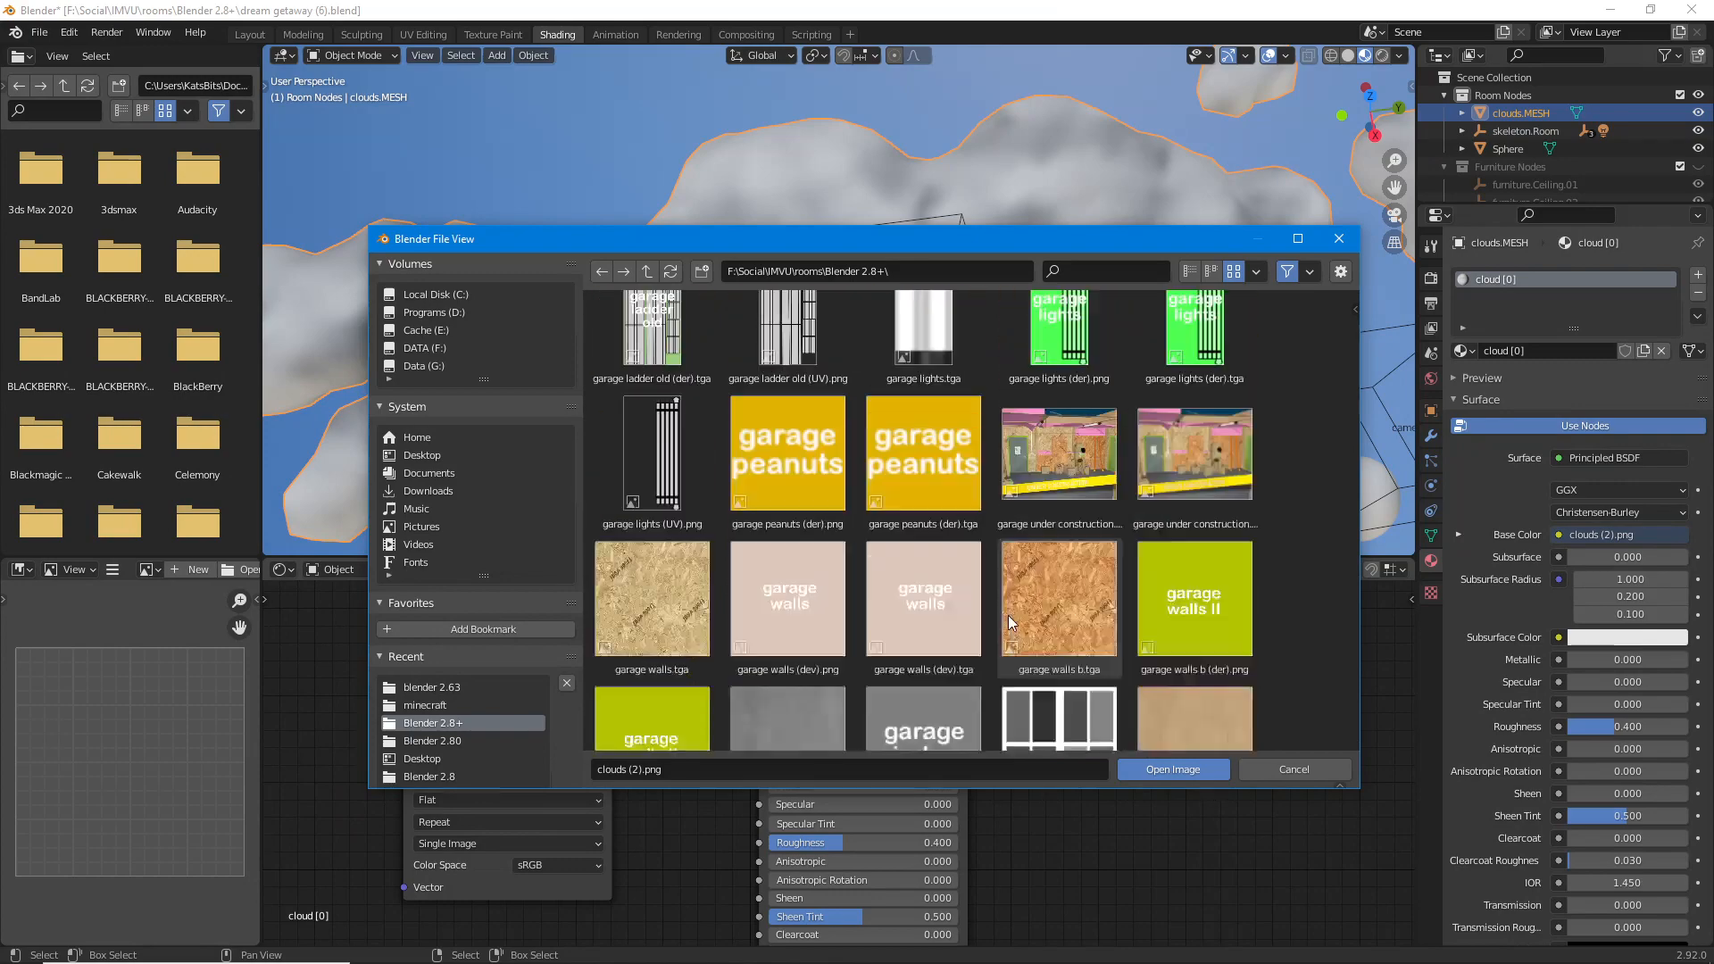
{"action": "scroll", "coordinate": [983, 600], "scroll_direction": "up", "scroll_amount": 20}
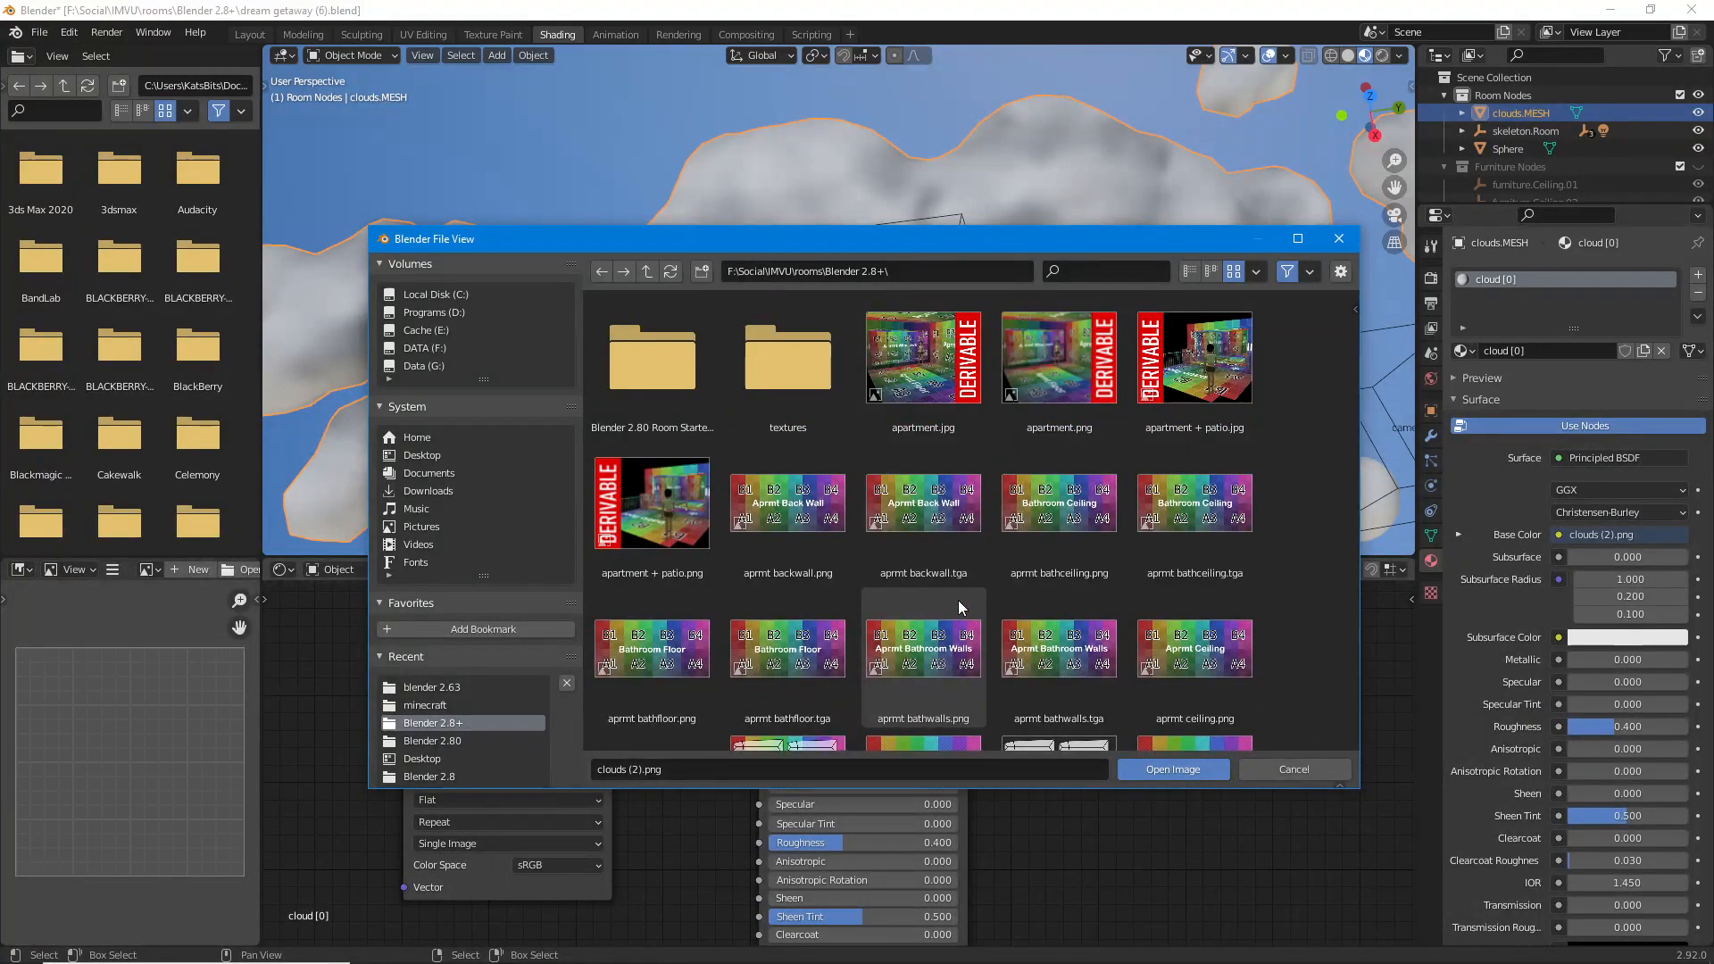
{"action": "scroll", "coordinate": [1006, 562], "scroll_direction": "down", "scroll_amount": 15}
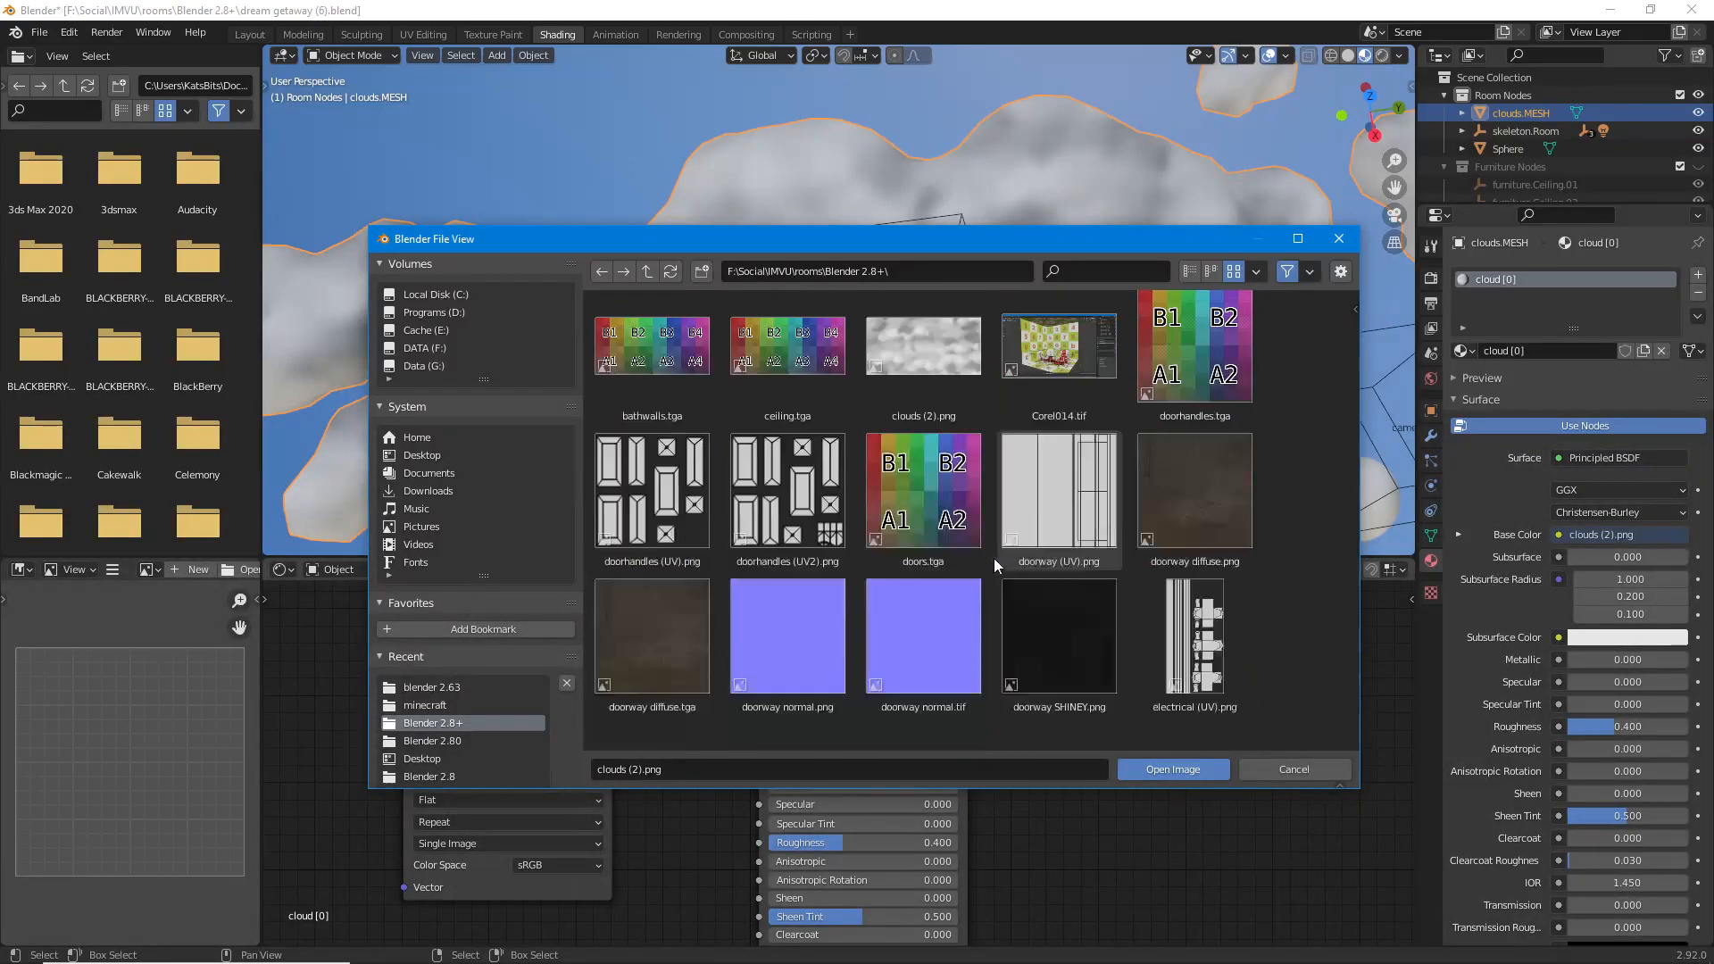
{"action": "scroll", "coordinate": [992, 559], "scroll_direction": "down", "scroll_amount": 12}
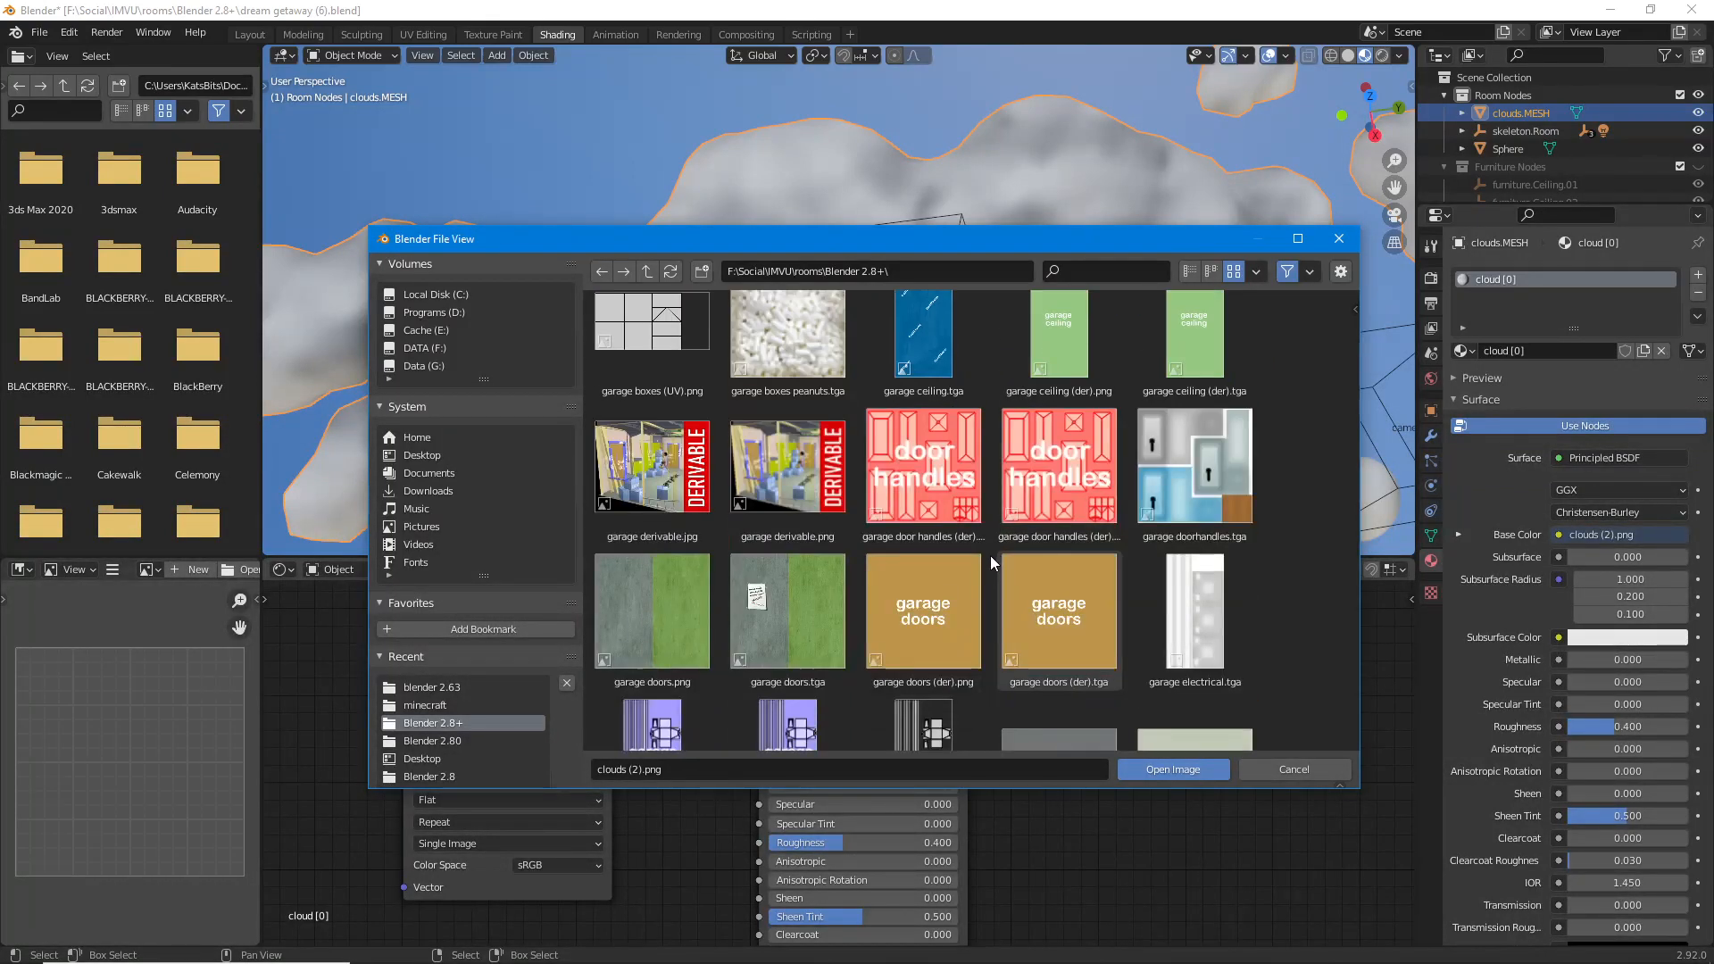
{"action": "scroll", "coordinate": [991, 561], "scroll_direction": "down", "scroll_amount": 4}
{"action": "left_click", "coordinate": [1196, 534]}
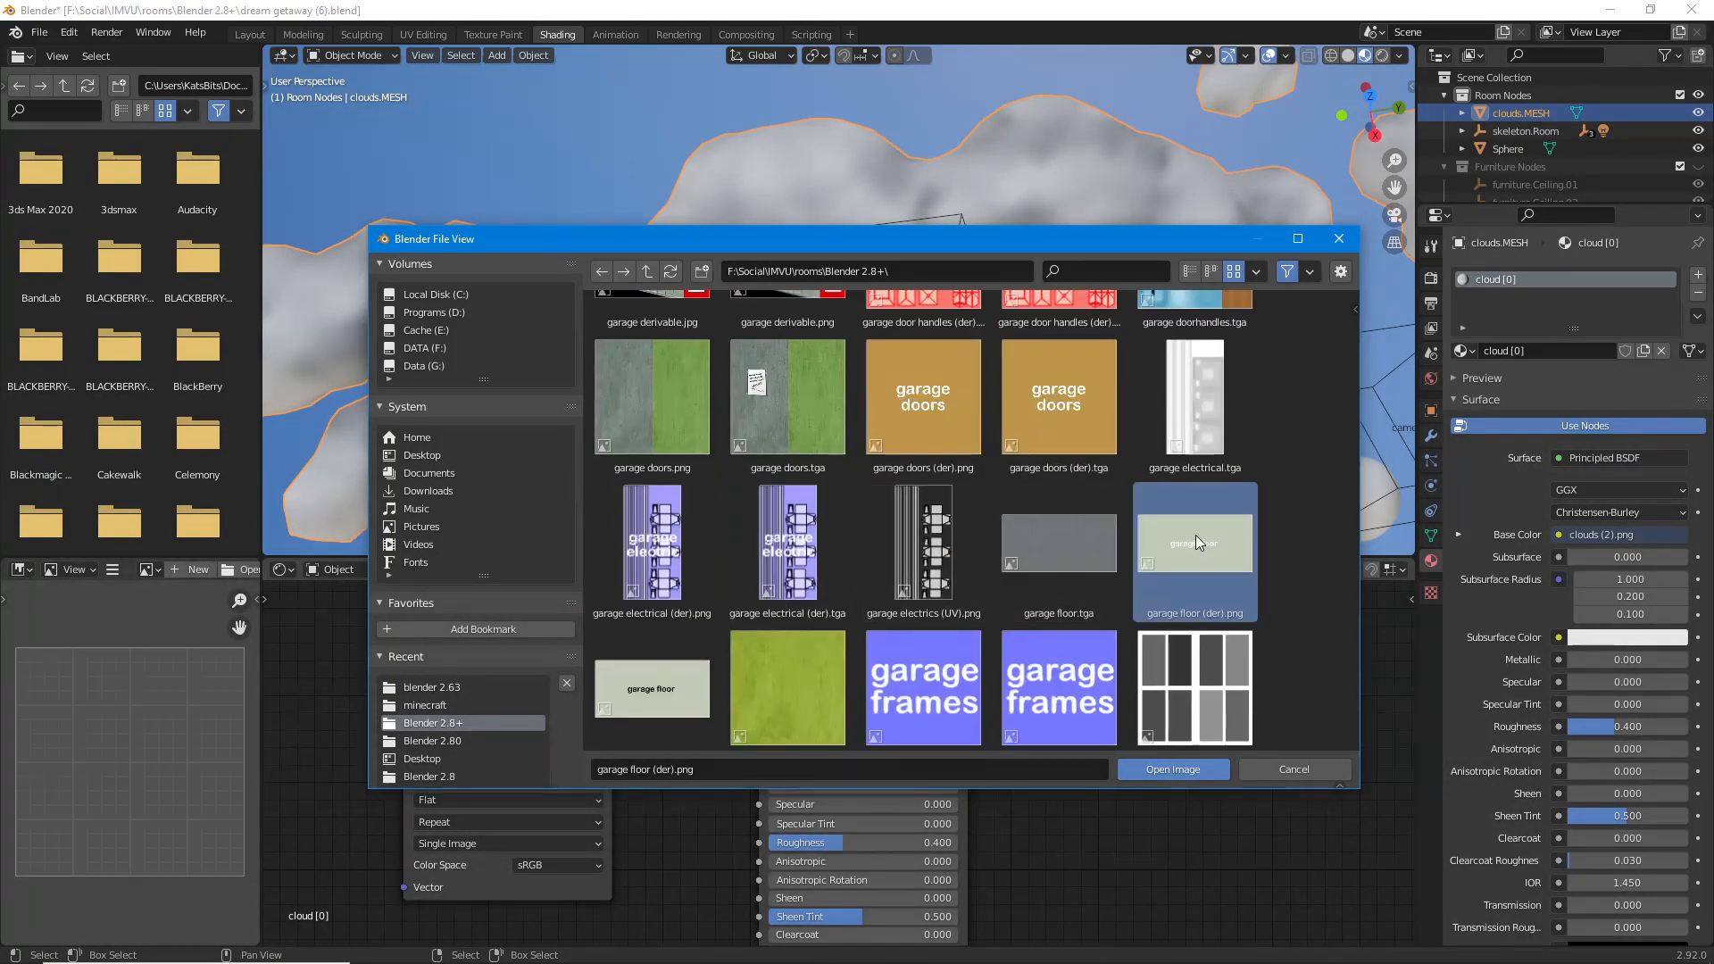
{"action": "left_click", "coordinate": [1171, 770]}
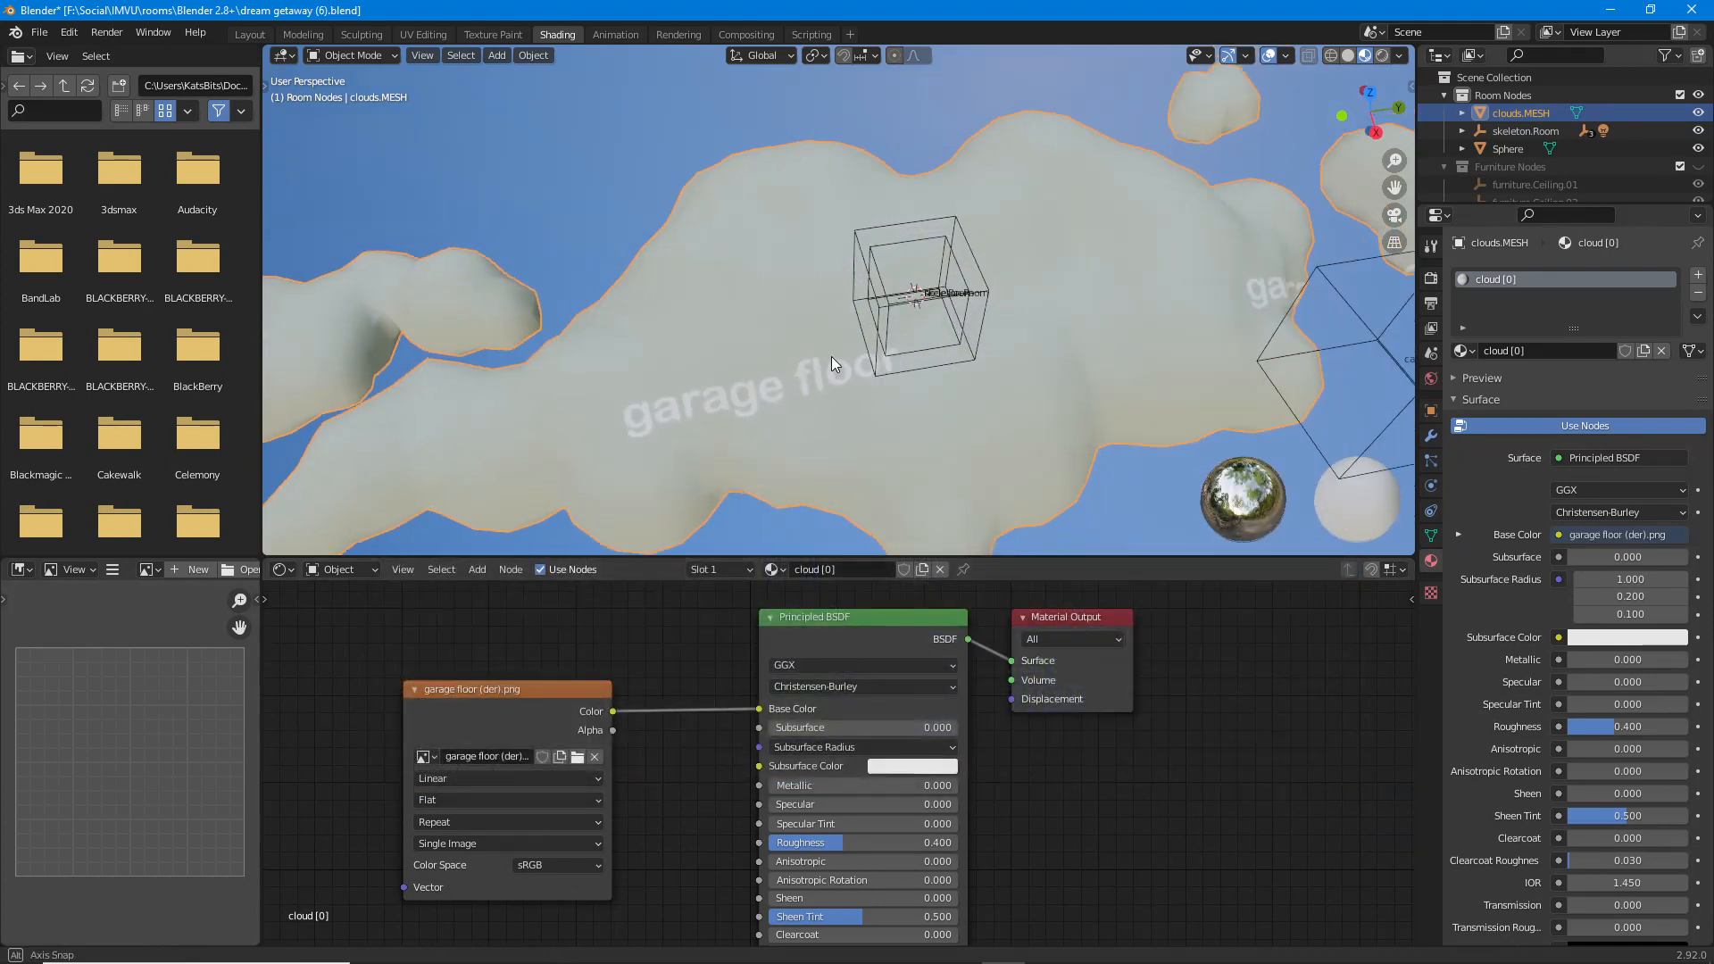
Examine the clouds with the garage floor texture from above, the side and below.
{"action": "middle_click_drag", "start_coordinate": [831, 356], "coordinate": [876, 227]}
{"action": "middle_click_drag", "start_coordinate": [899, 404], "coordinate": [563, 344]}
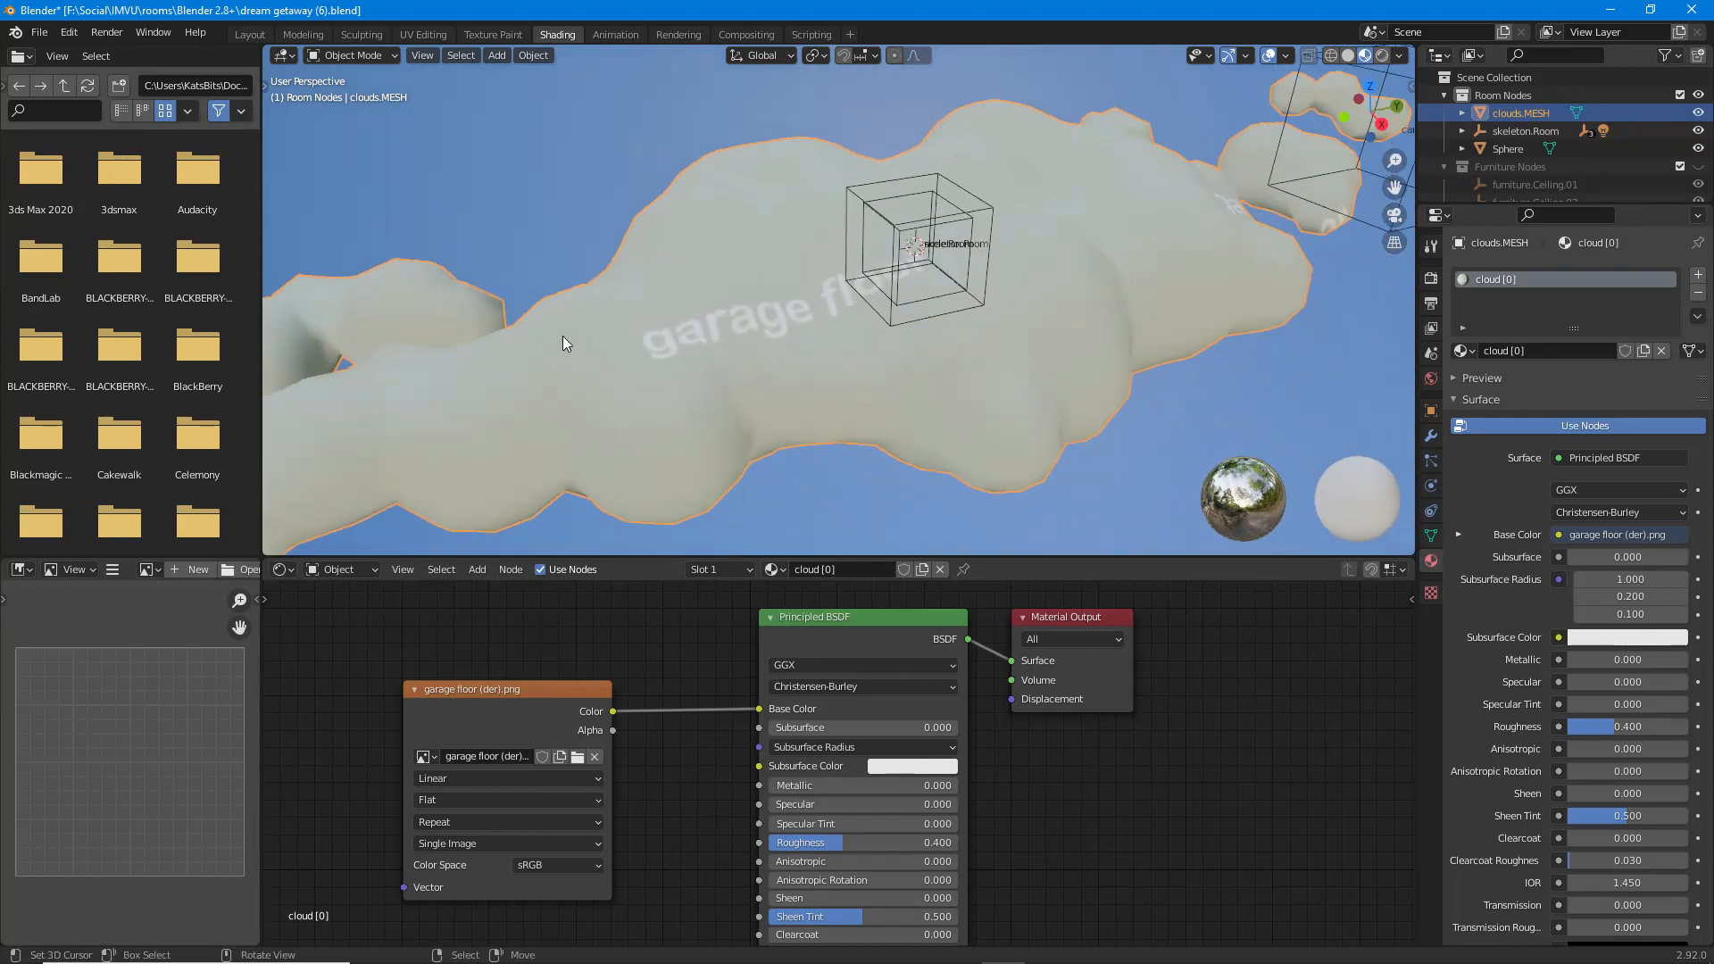
{"action": "middle_click_drag", "start_coordinate": [821, 298], "coordinate": [937, 310]}
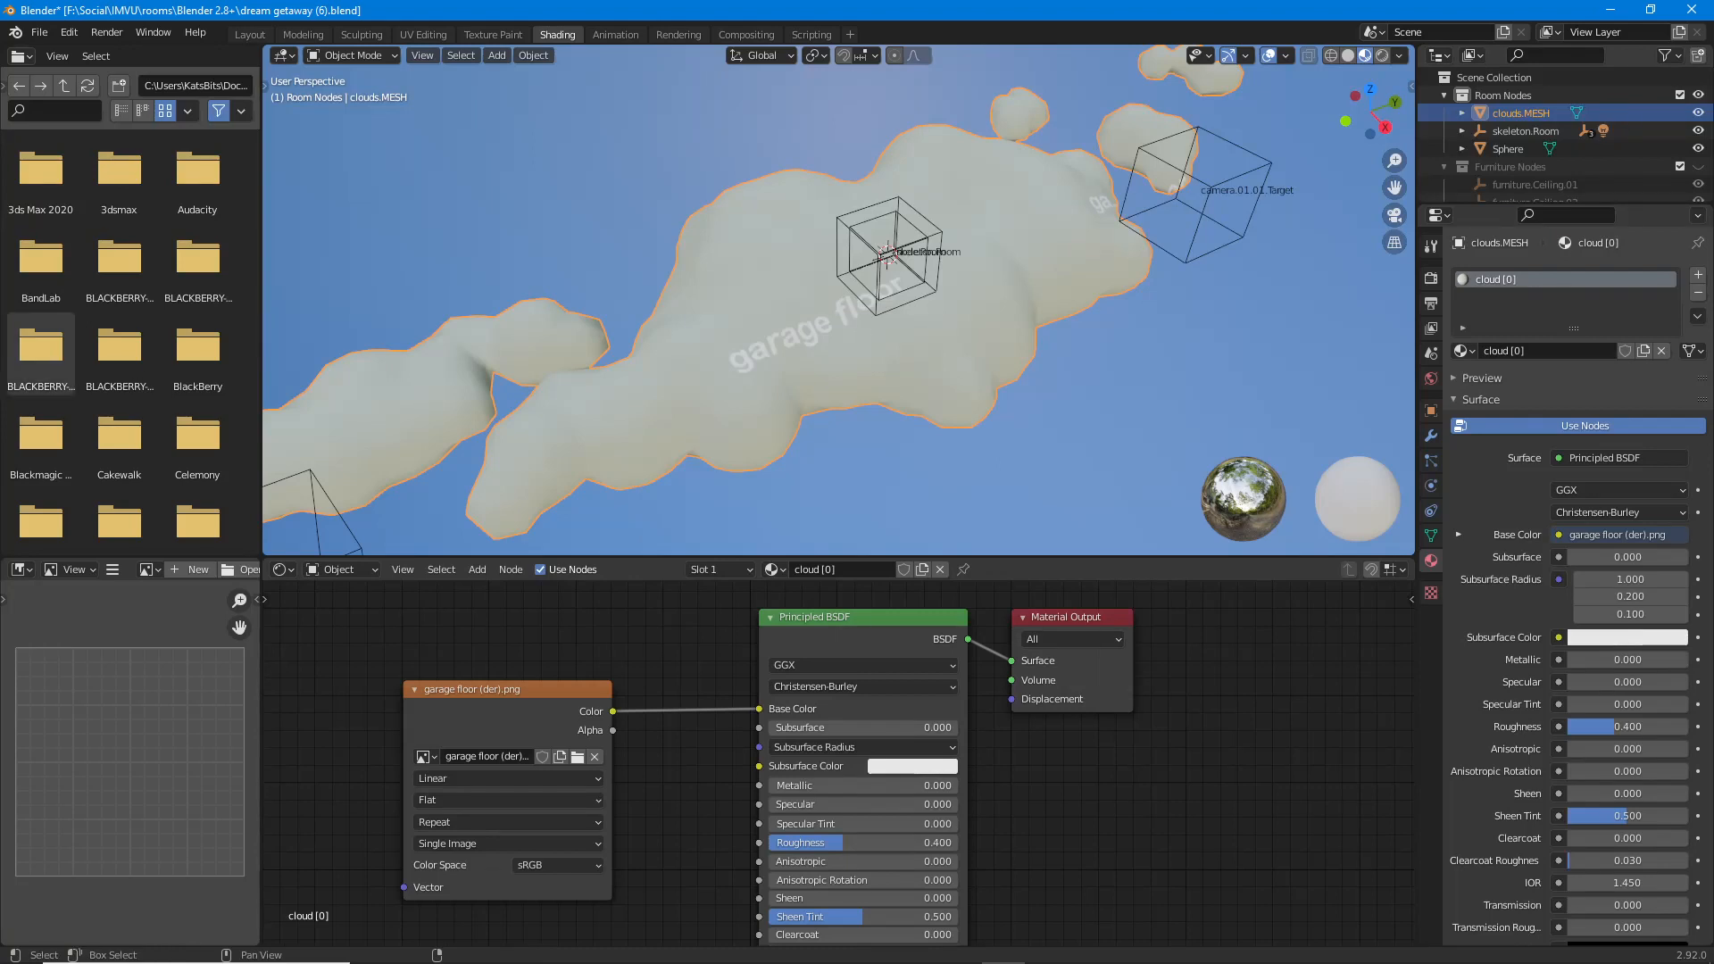
{"action": "left_click", "coordinate": [1046, 963]}
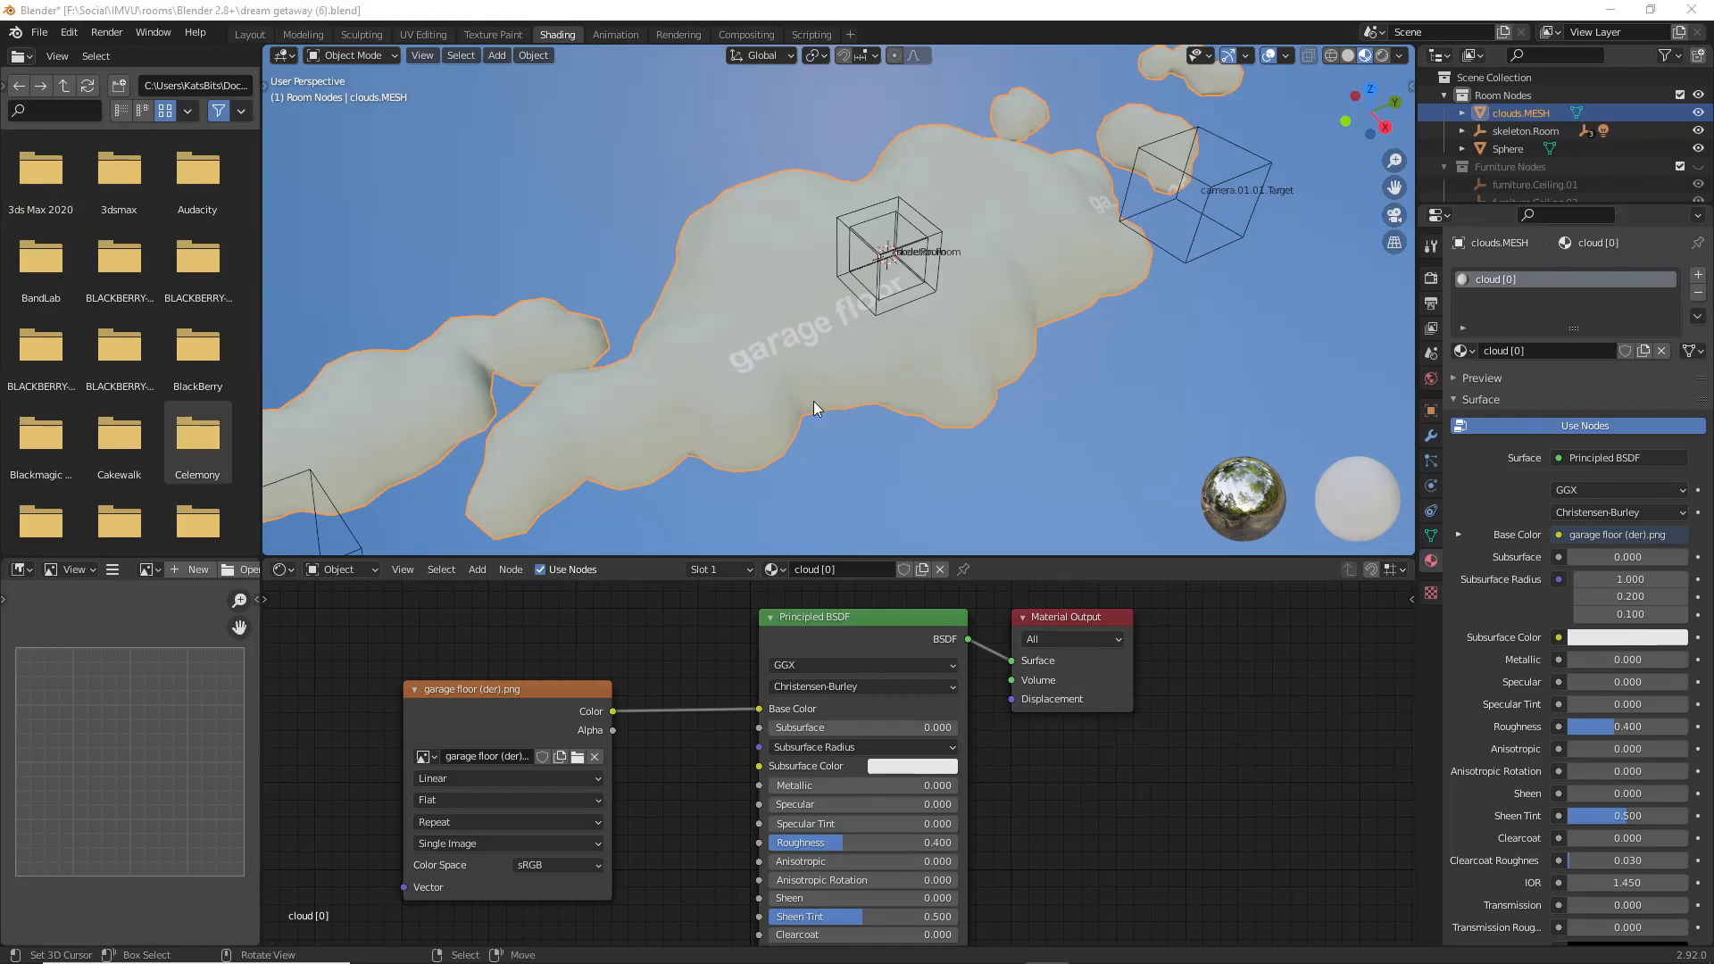
{"action": "middle_click_drag", "start_coordinate": [812, 400], "coordinate": [643, 223]}
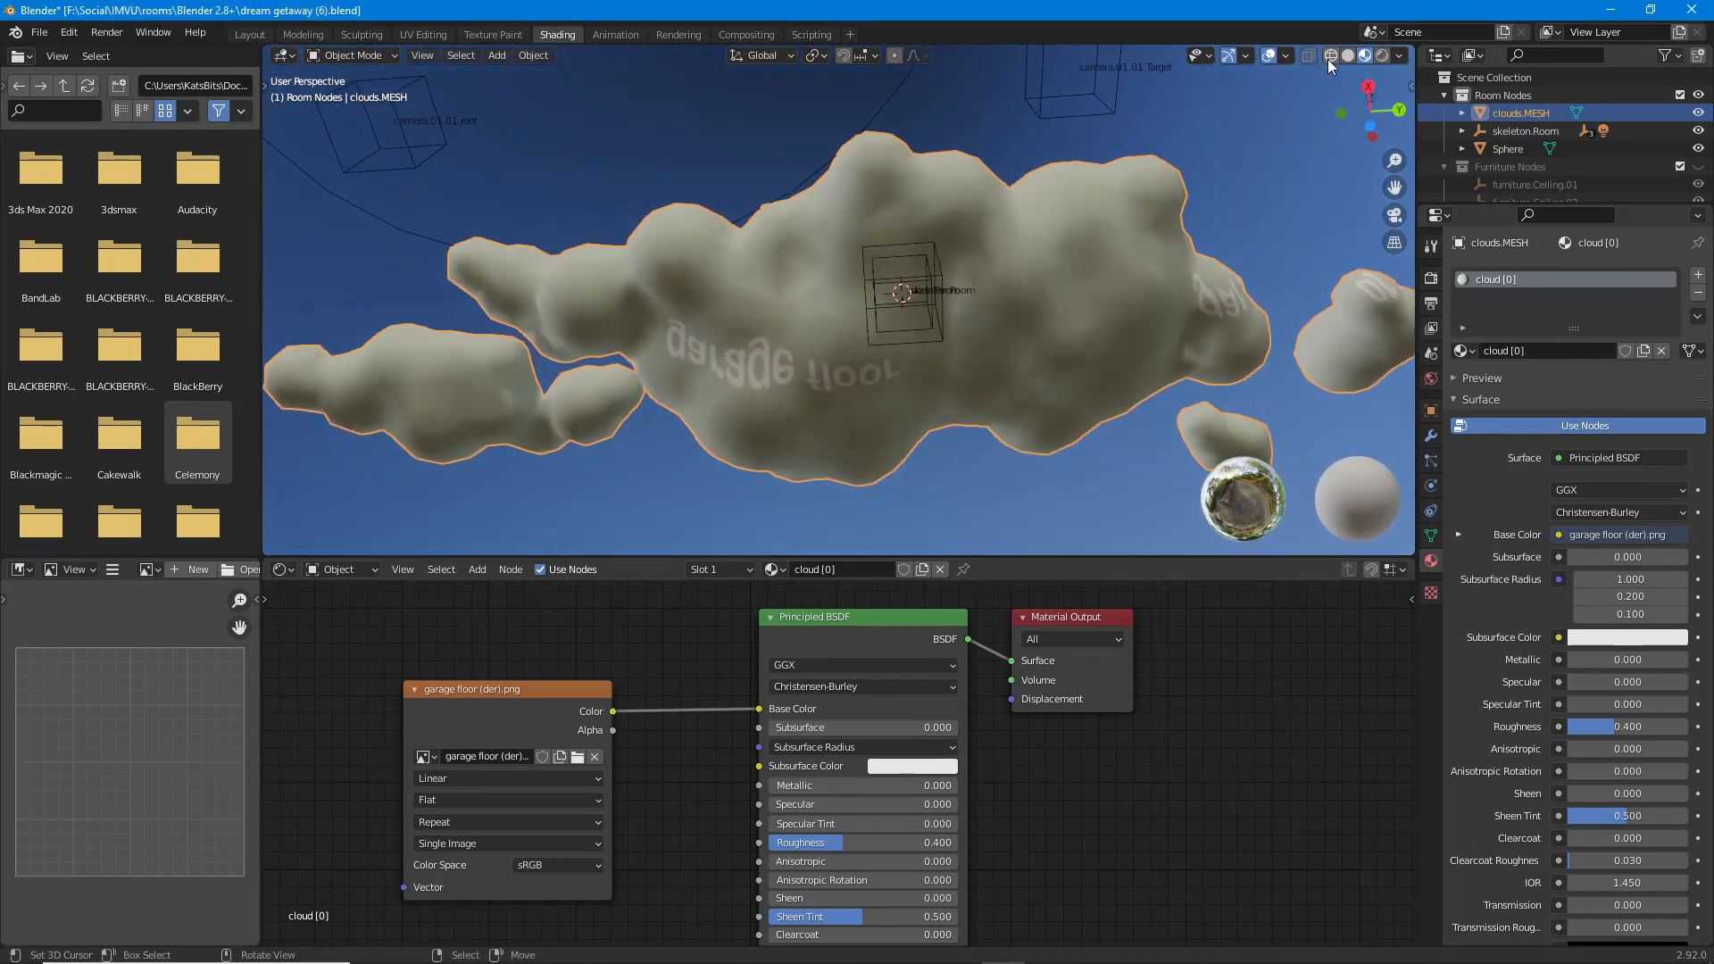
Return to the Layout workspace and examine the shaded areas on the underside of the retextured cloud.
{"action": "left_click", "coordinate": [250, 34]}
{"action": "mouse_move", "coordinate": [652, 448]}
{"action": "middle_mouse_down"}
{"action": "mouse_move", "coordinate": [735, 555]}
{"action": "mouse_move", "coordinate": [751, 475]}
{"action": "mouse_move", "coordinate": [721, 368]}
{"action": "mouse_move", "coordinate": [667, 387]}
{"action": "mouse_move", "coordinate": [620, 363]}
{"action": "middle_mouse_up"}
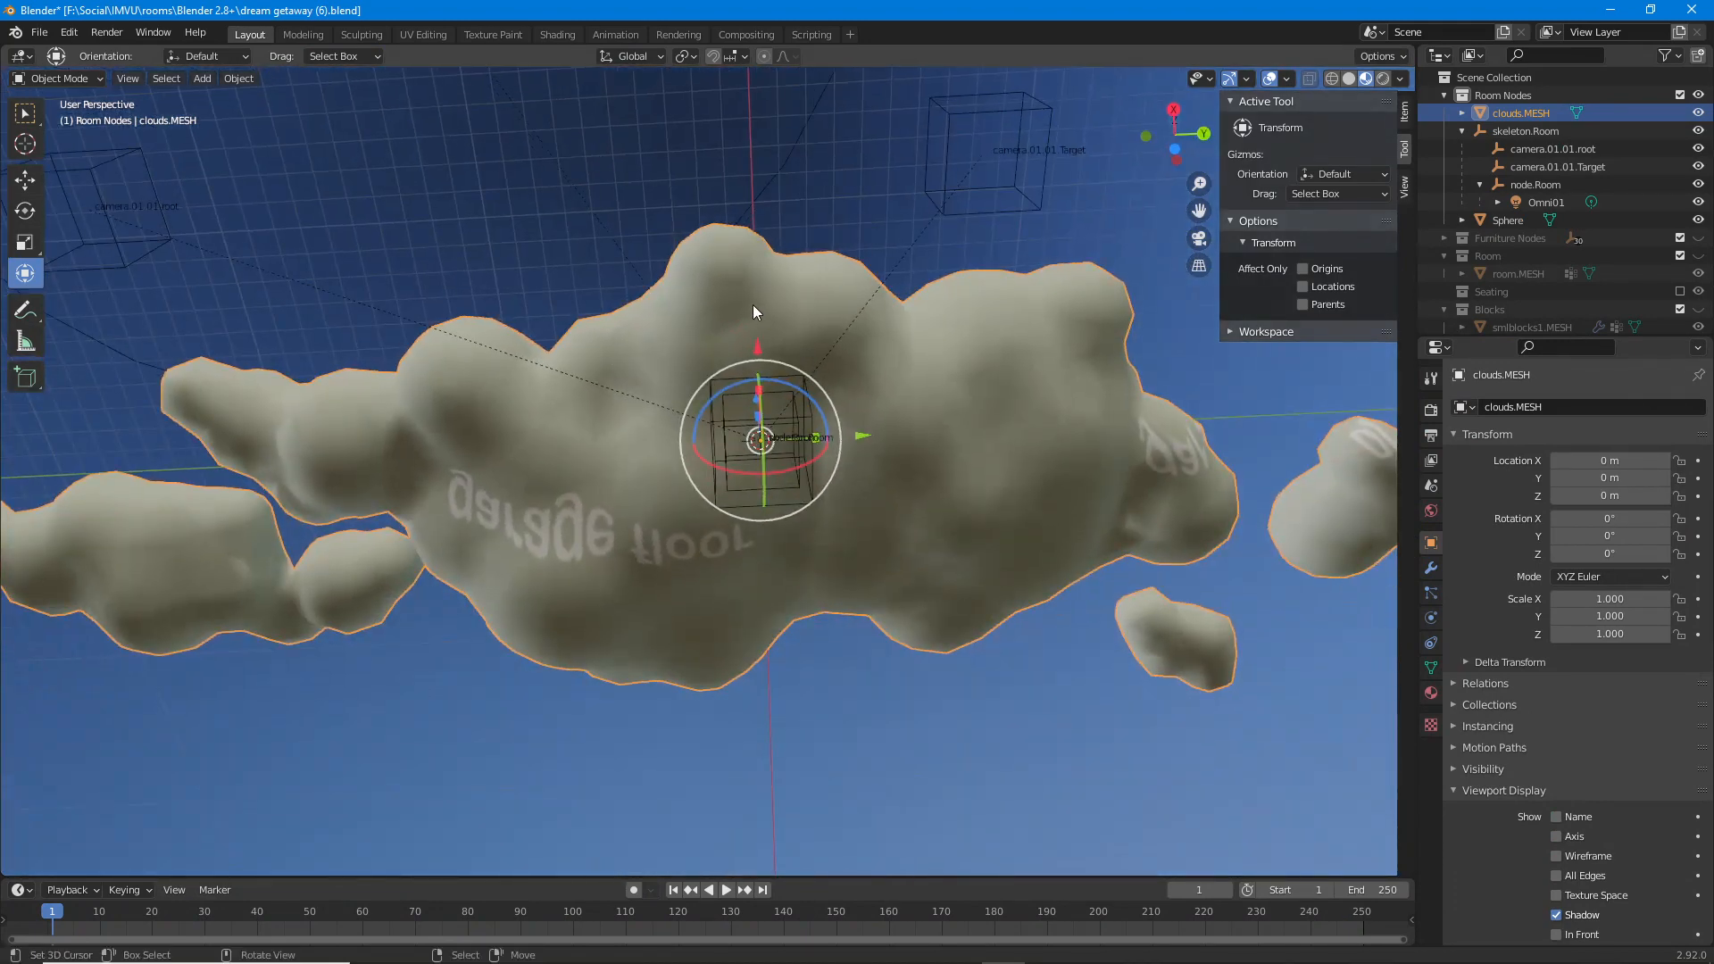
{"action": "middle_click_drag", "start_coordinate": [740, 312], "coordinate": [625, 413]}
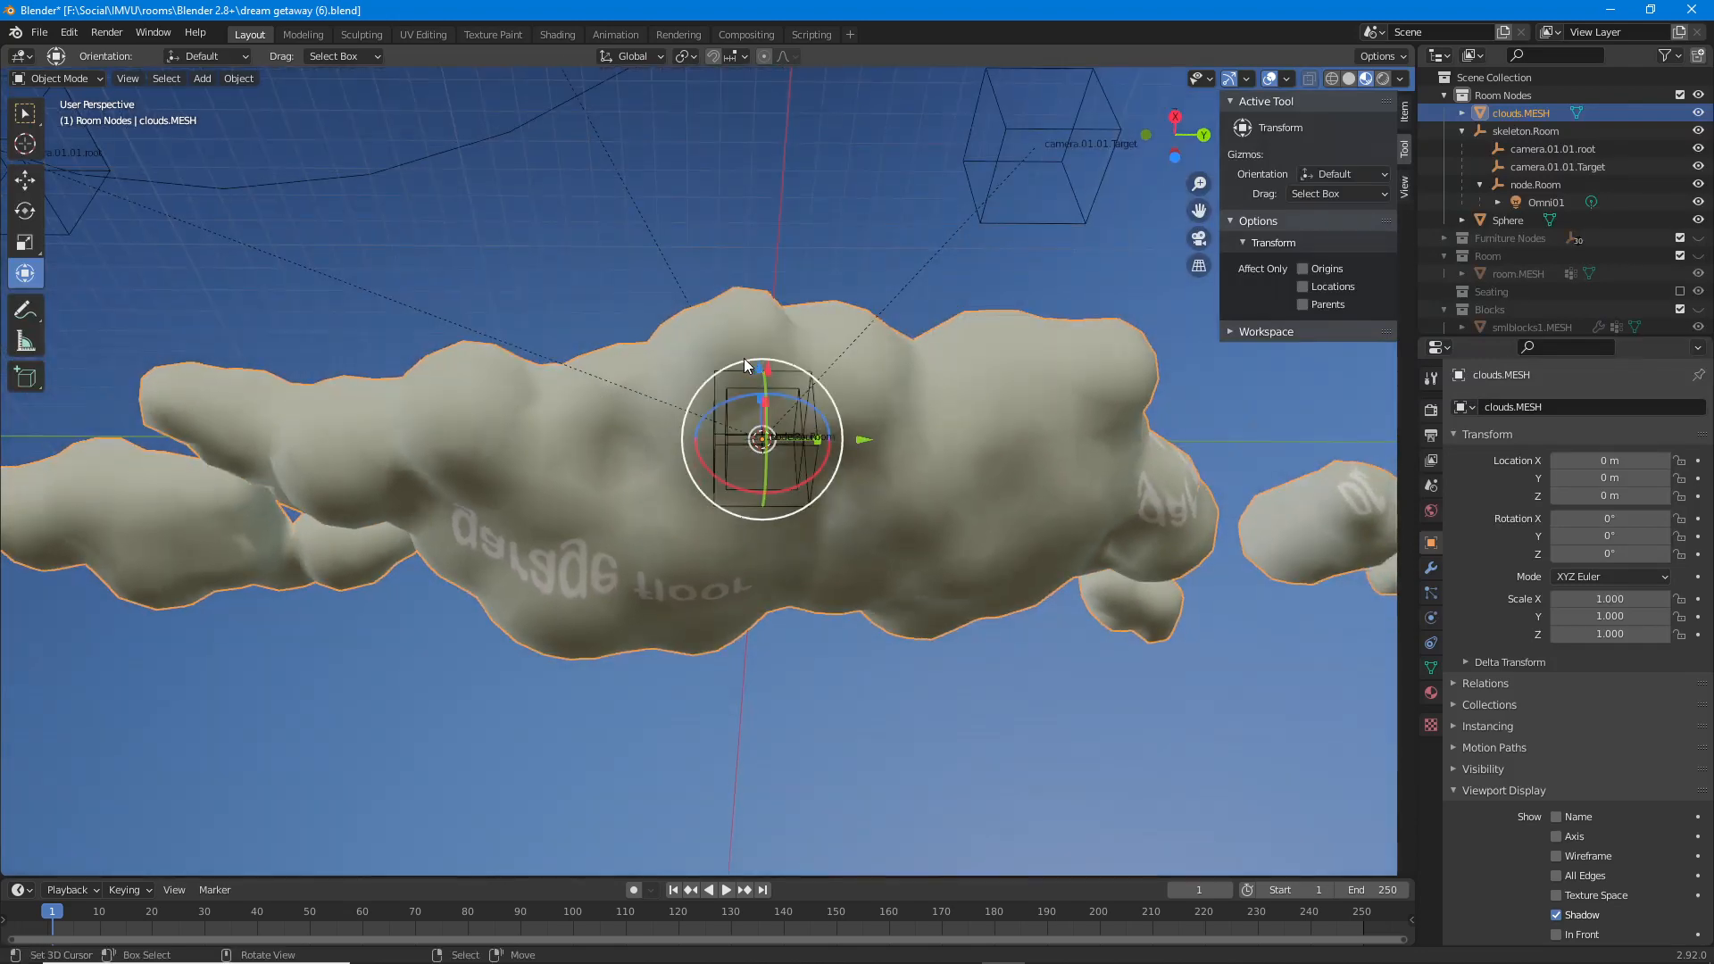
{"action": "mouse_move", "coordinate": [431, 438]}
{"action": "left_mouse_down"}
{"action": "mouse_move", "coordinate": [427, 482]}
{"action": "mouse_move", "coordinate": [605, 511]}
{"action": "mouse_move", "coordinate": [662, 591]}
{"action": "mouse_move", "coordinate": [897, 540]}
{"action": "mouse_move", "coordinate": [924, 510]}
{"action": "left_mouse_up"}
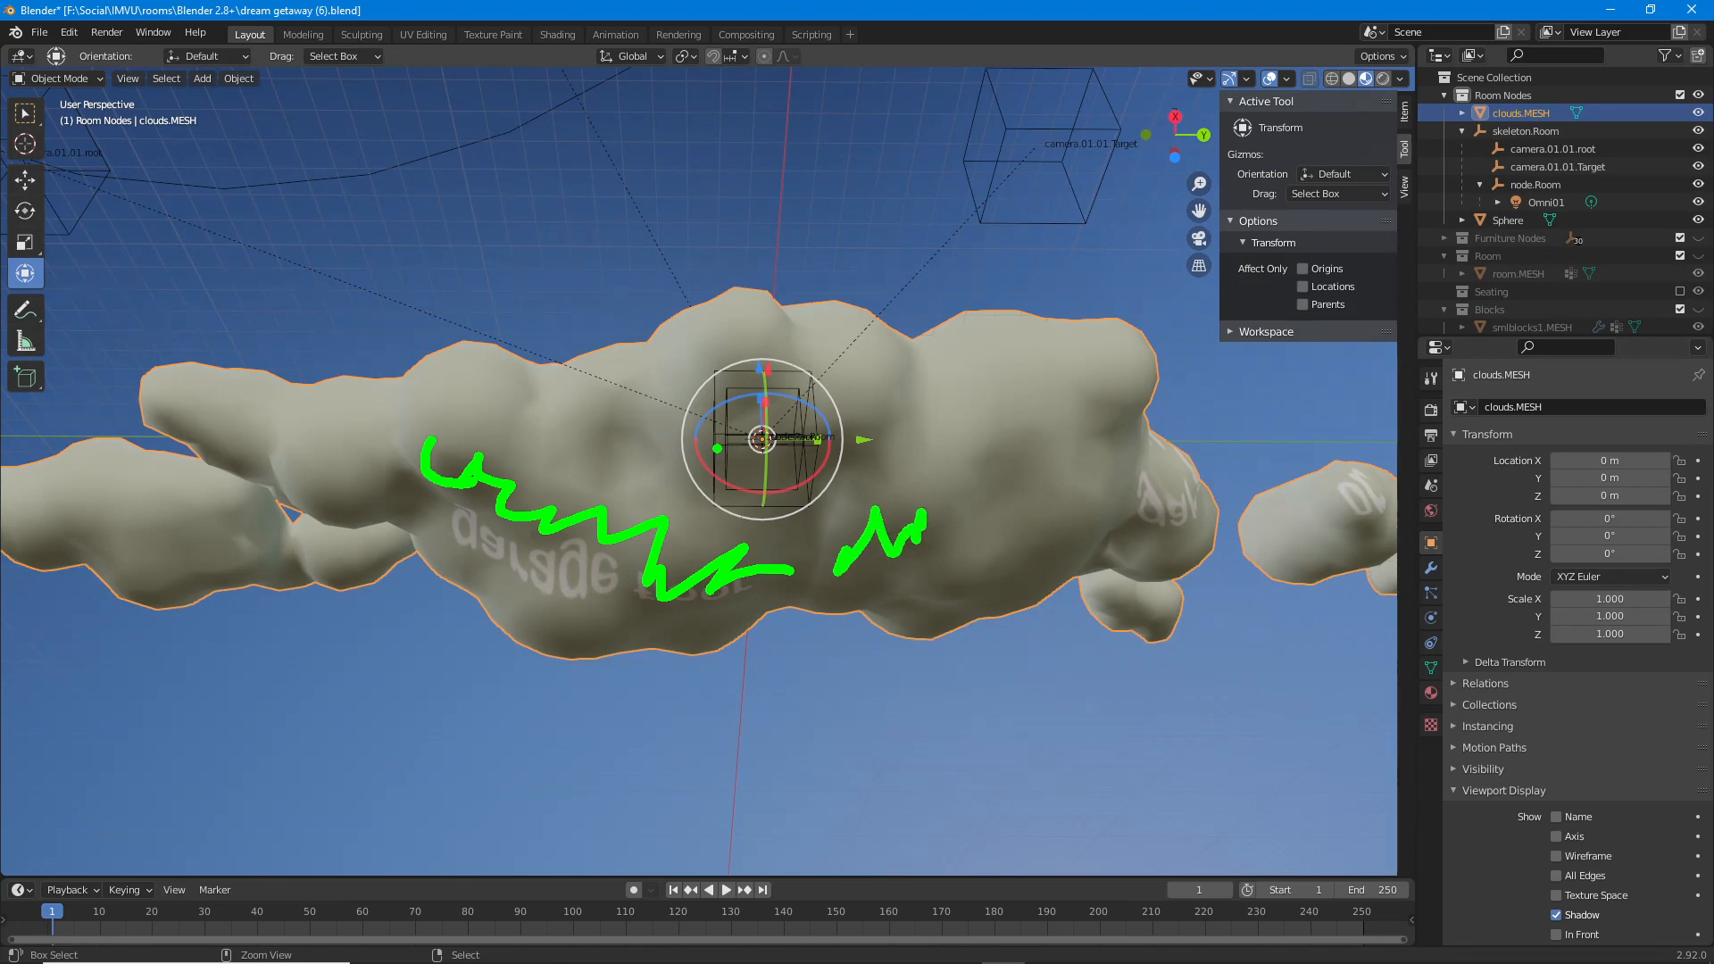
{"action": "key", "text": "ctrl+z"}
{"action": "key", "text": "ctrl+z"}
Compare the lit upper side of the cloud with its darker underside in Material Preview.
{"action": "middle_click_drag", "start_coordinate": [507, 358], "coordinate": [511, 478]}
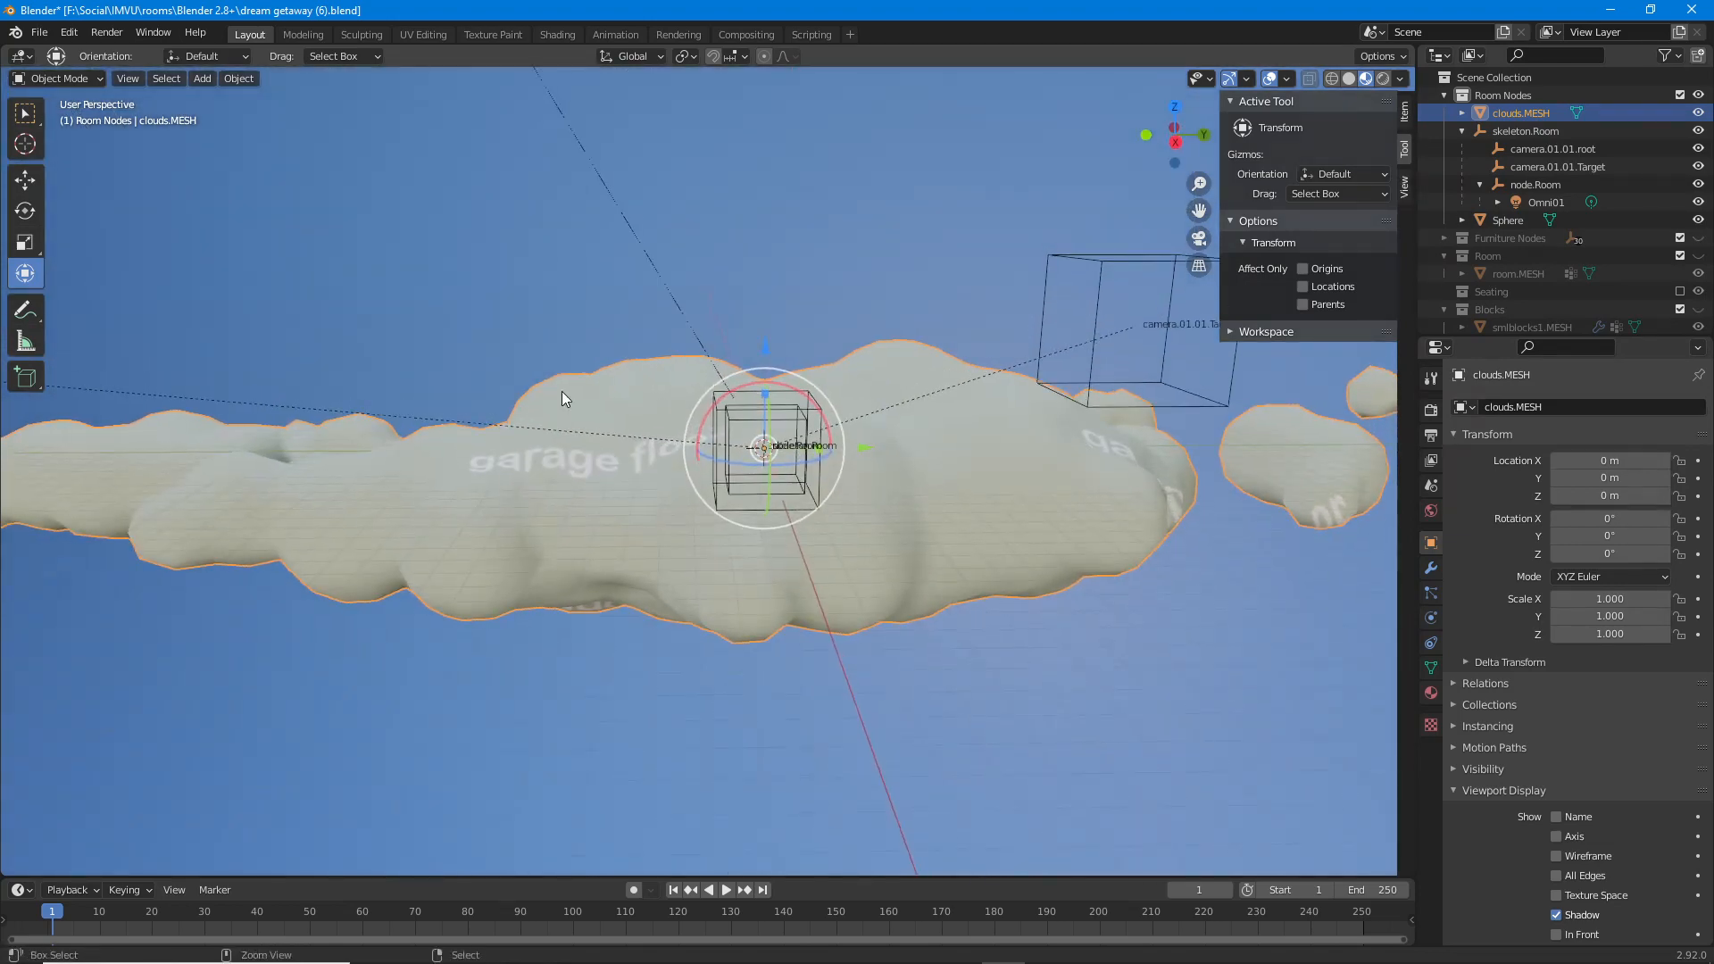
{"action": "mouse_move", "coordinate": [863, 129]}
{"action": "left_mouse_down"}
{"action": "mouse_move", "coordinate": [818, 312]}
{"action": "mouse_move", "coordinate": [895, 286]}
{"action": "left_mouse_up"}
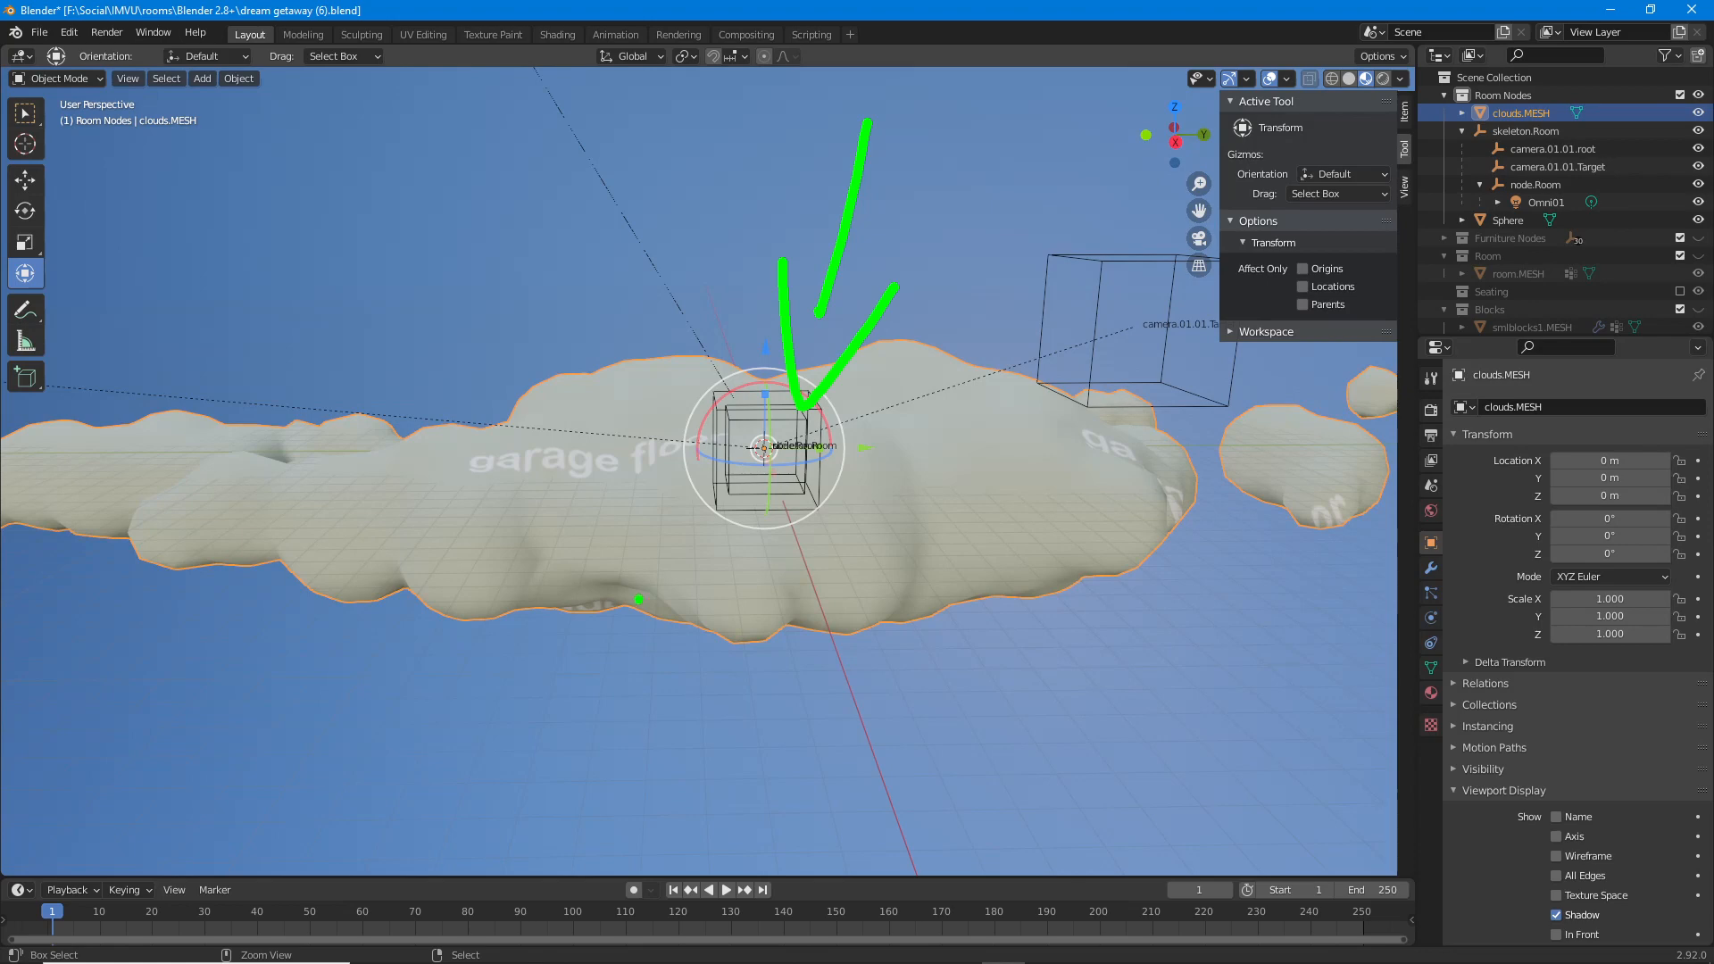
{"action": "key", "text": "Escape"}
{"action": "middle_click_drag", "start_coordinate": [708, 387], "coordinate": [710, 222]}
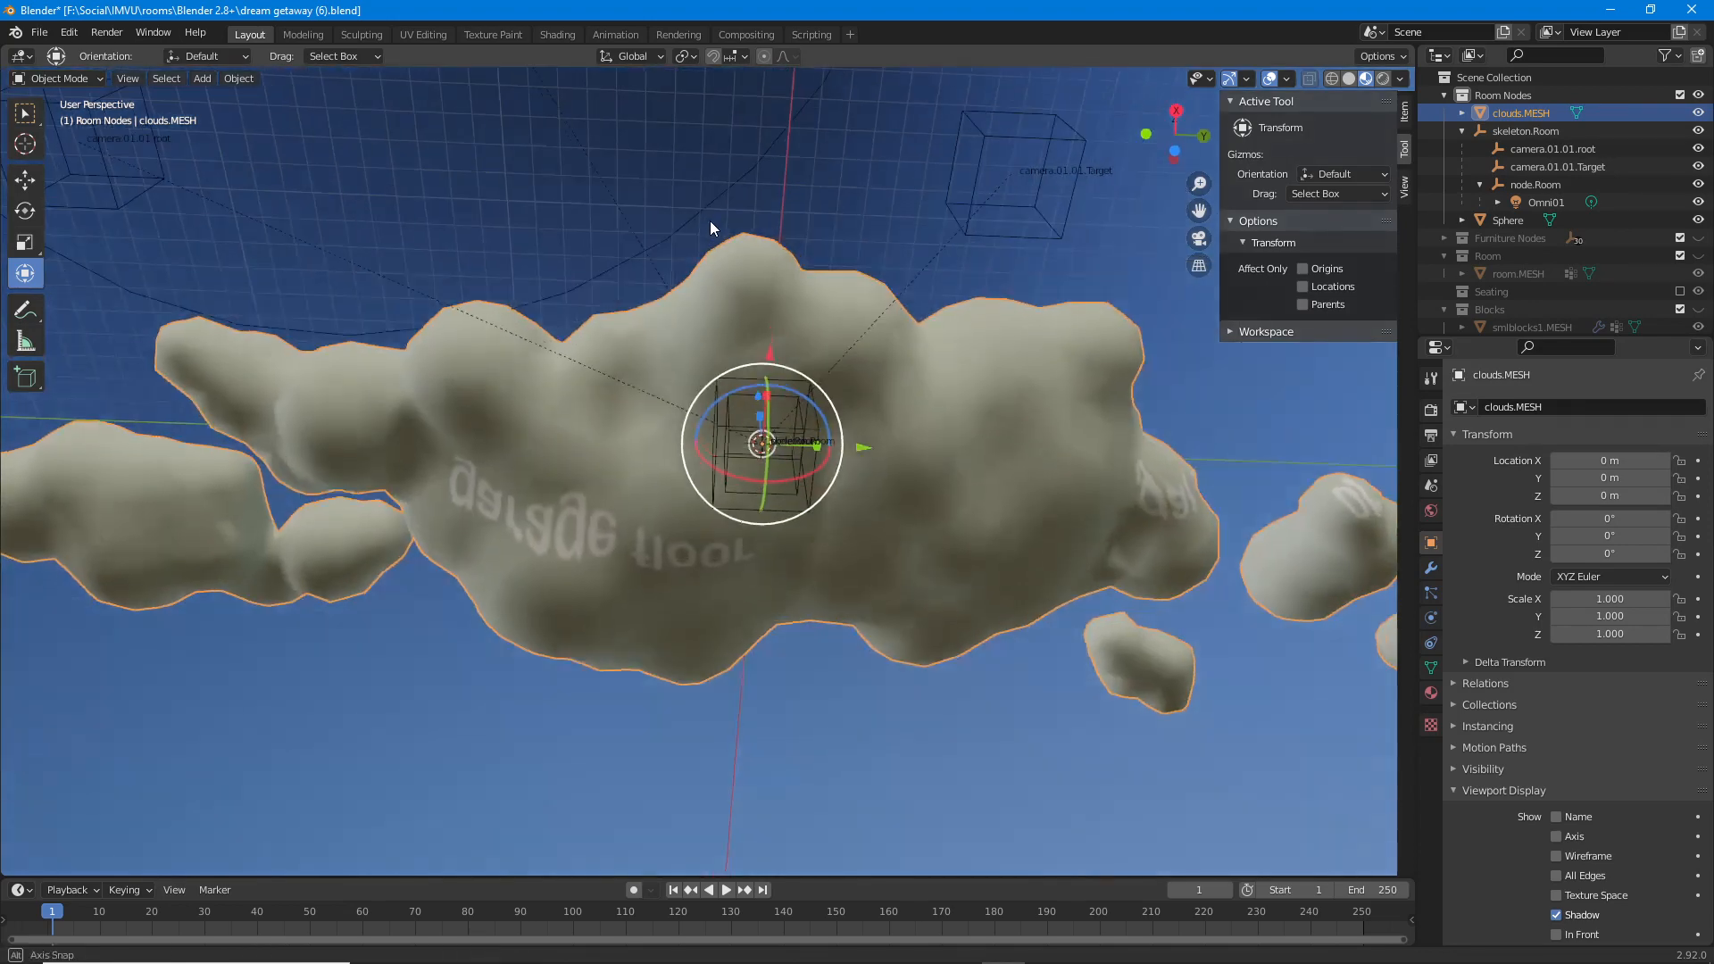
Switch the viewport to Solid shading and put the clouds mesh in Vertex Paint mode to review the painted underside.
{"action": "left_click", "coordinate": [1348, 78]}
{"action": "middle_click_drag", "start_coordinate": [671, 383], "coordinate": [671, 364]}
{"action": "left_click", "coordinate": [87, 79]}
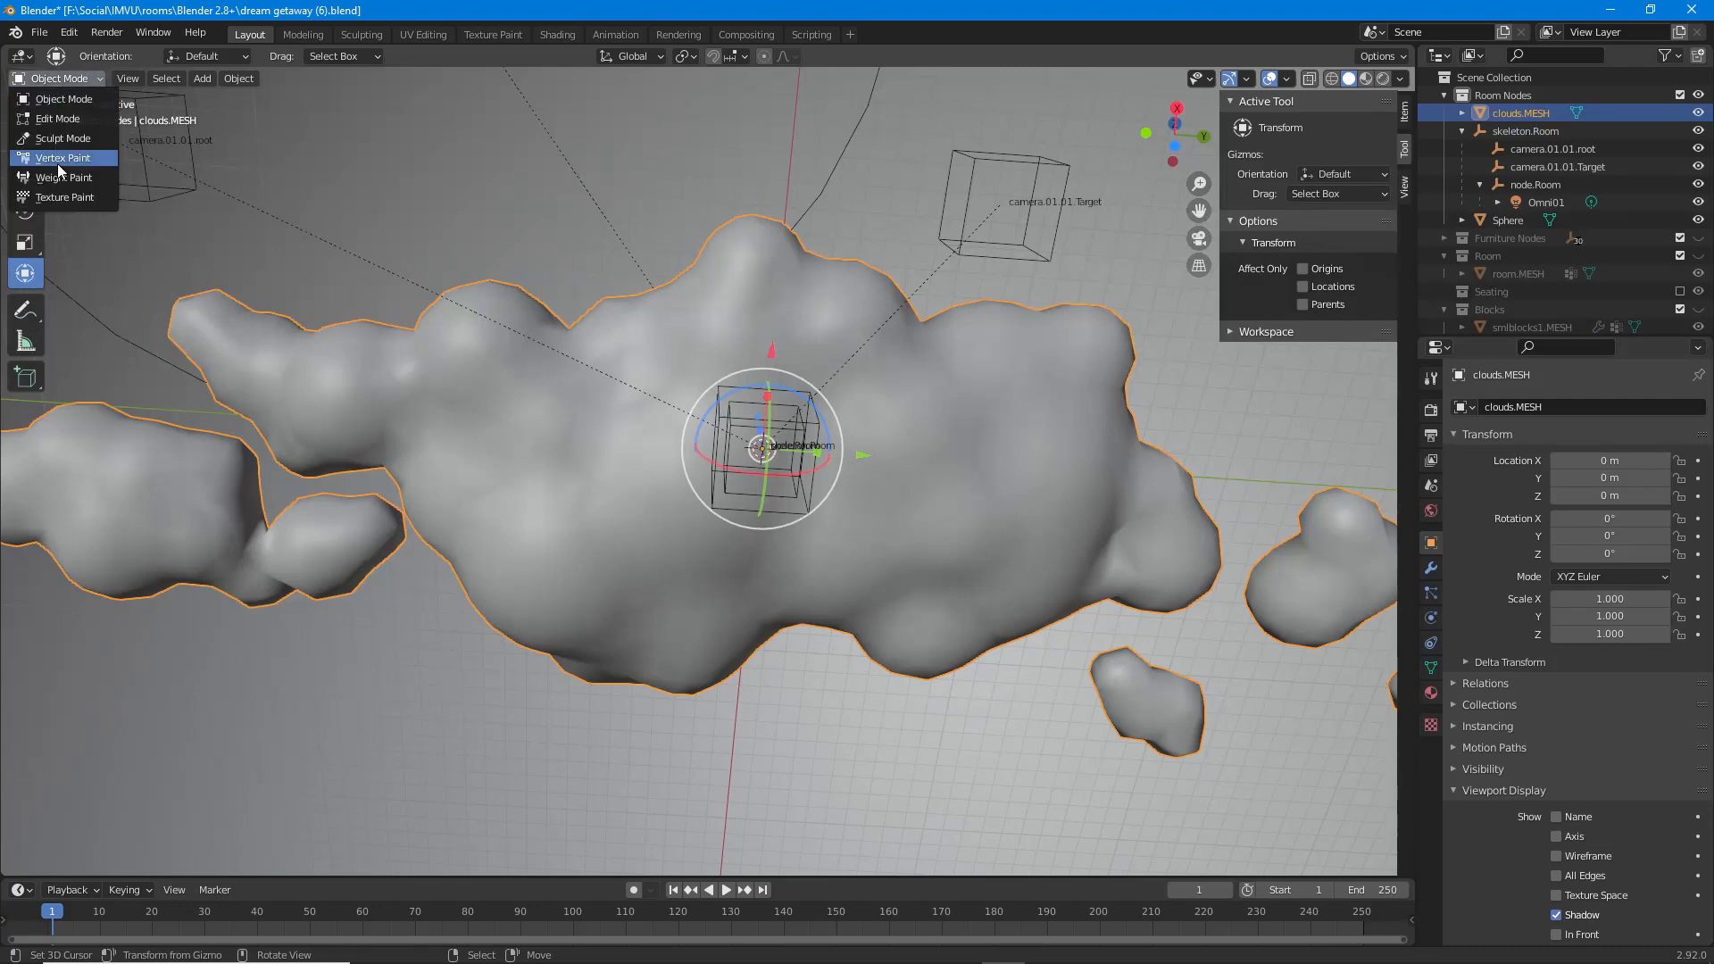
{"action": "left_click", "coordinate": [57, 161]}
{"action": "middle_click_drag", "start_coordinate": [617, 553], "coordinate": [643, 526]}
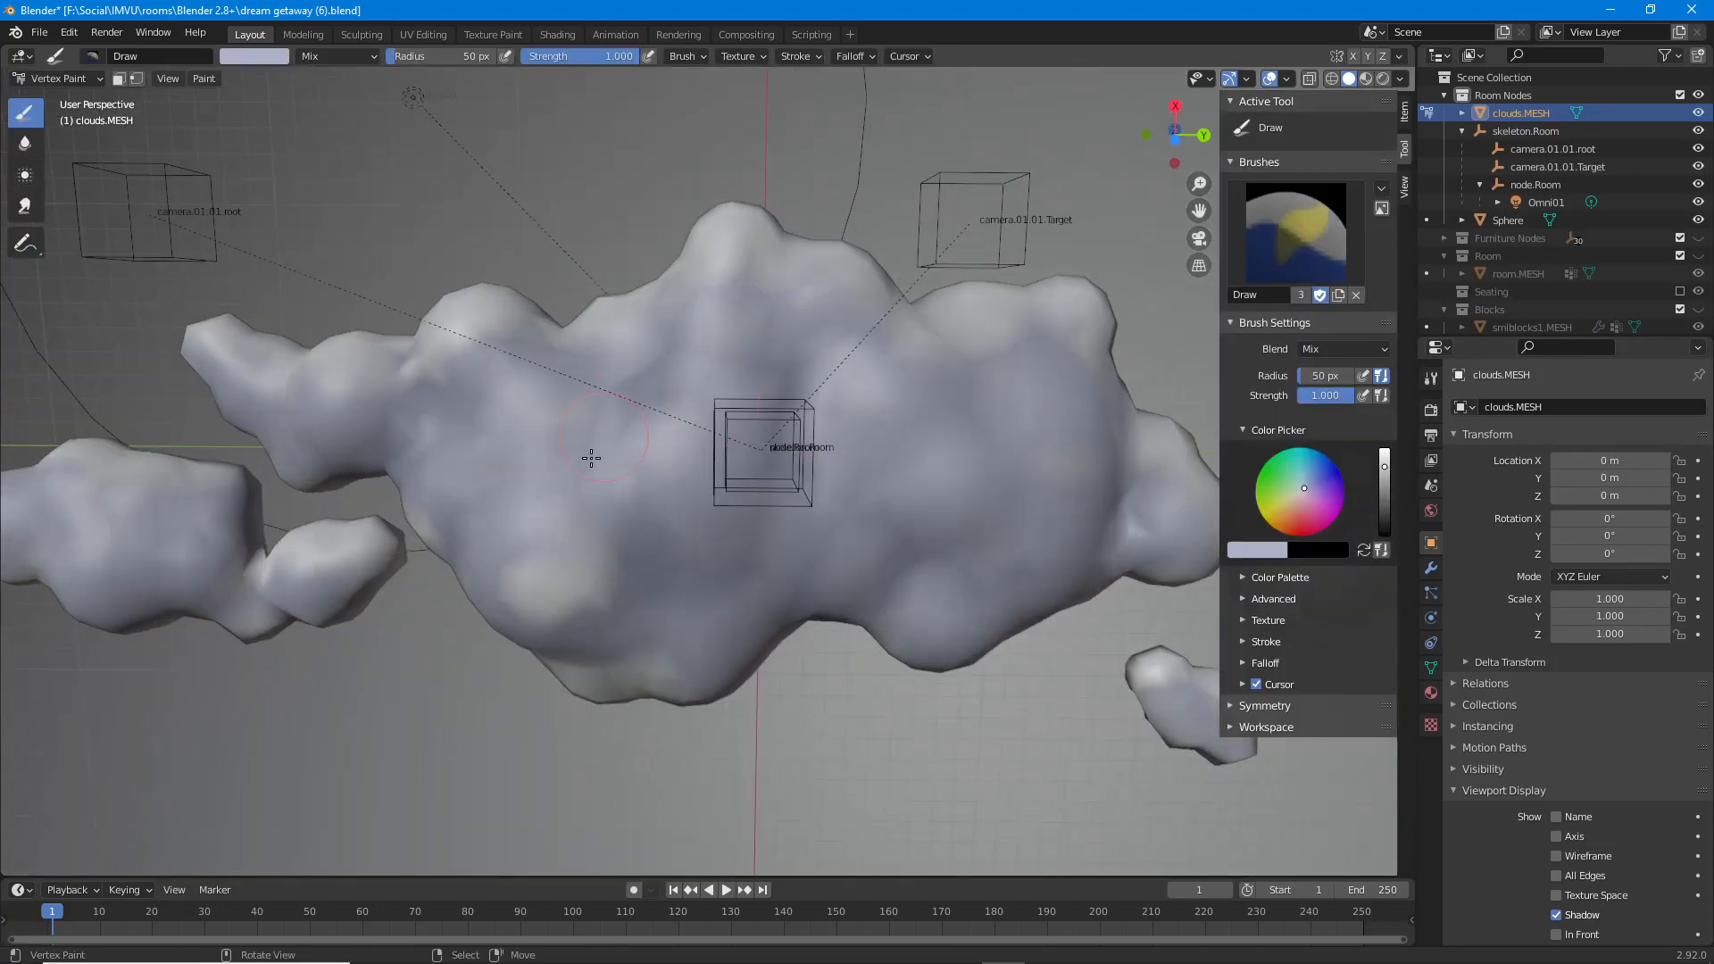
{"action": "mouse_move", "coordinate": [635, 463]}
{"action": "middle_mouse_down"}
{"action": "mouse_move", "coordinate": [625, 486]}
{"action": "mouse_move", "coordinate": [945, 447]}
{"action": "mouse_move", "coordinate": [825, 448]}
{"action": "mouse_move", "coordinate": [773, 478]}
{"action": "mouse_move", "coordinate": [769, 452]}
{"action": "mouse_move", "coordinate": [812, 474]}
{"action": "middle_mouse_up"}
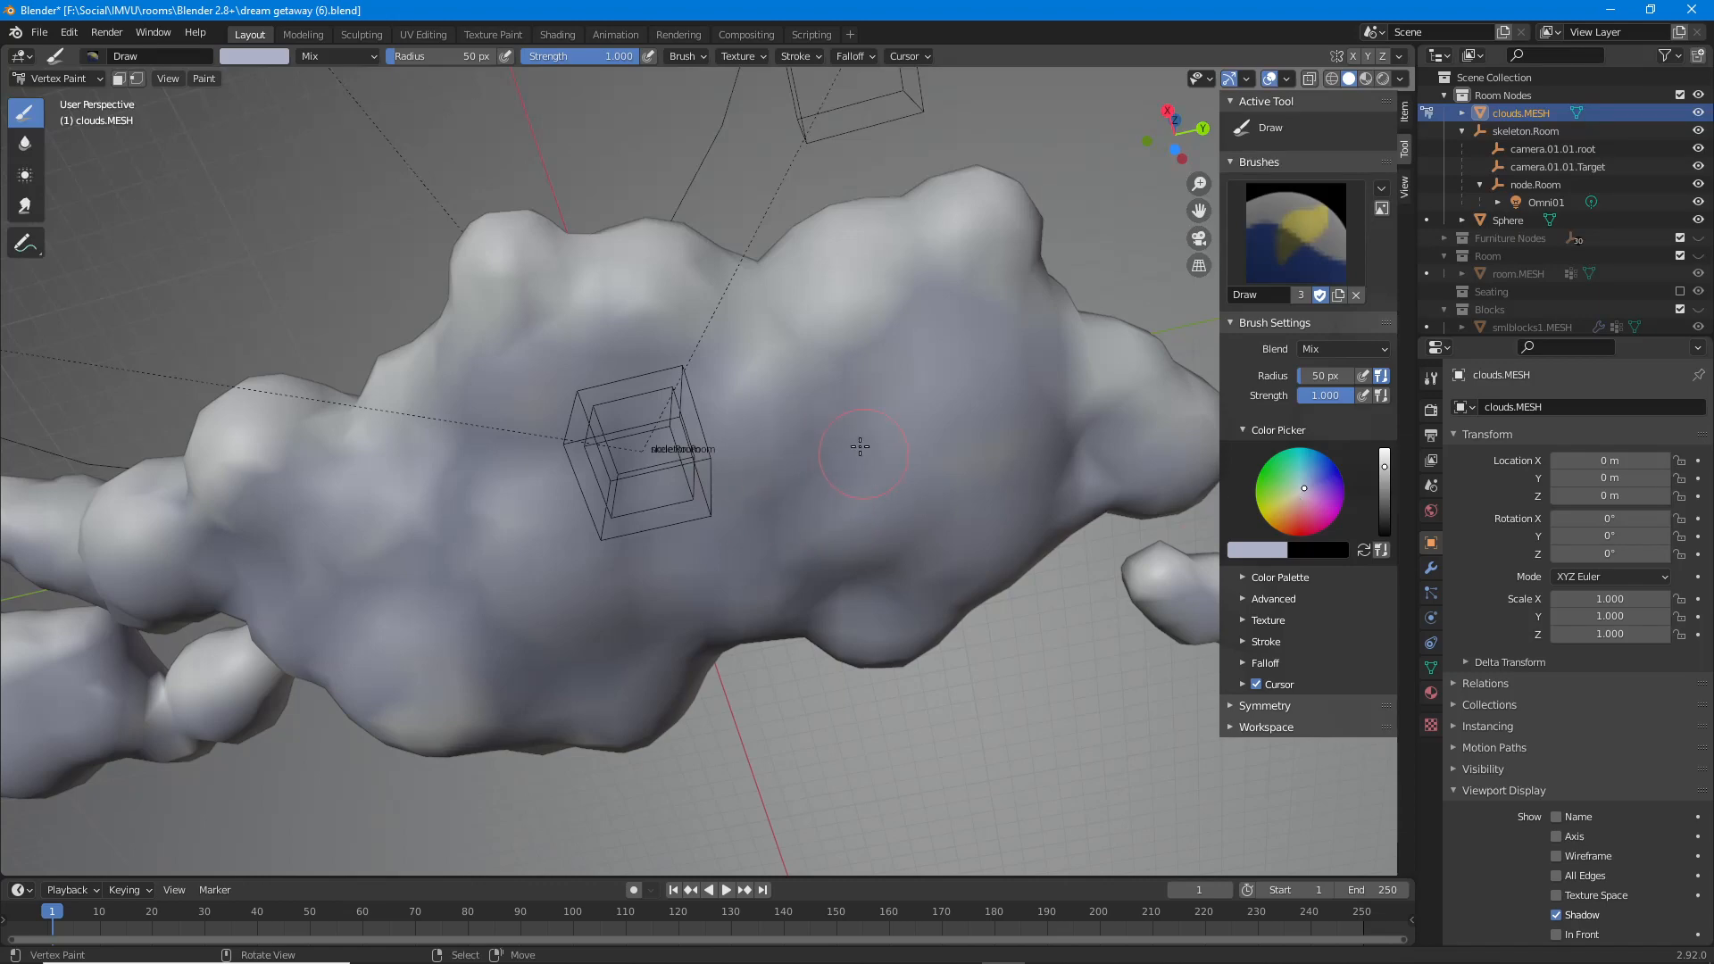
Examine the vertex-painted shading on the cloud's underside from several angles, ending close to its lower bulge.
{"action": "middle_click_drag", "start_coordinate": [951, 462], "coordinate": [810, 439]}
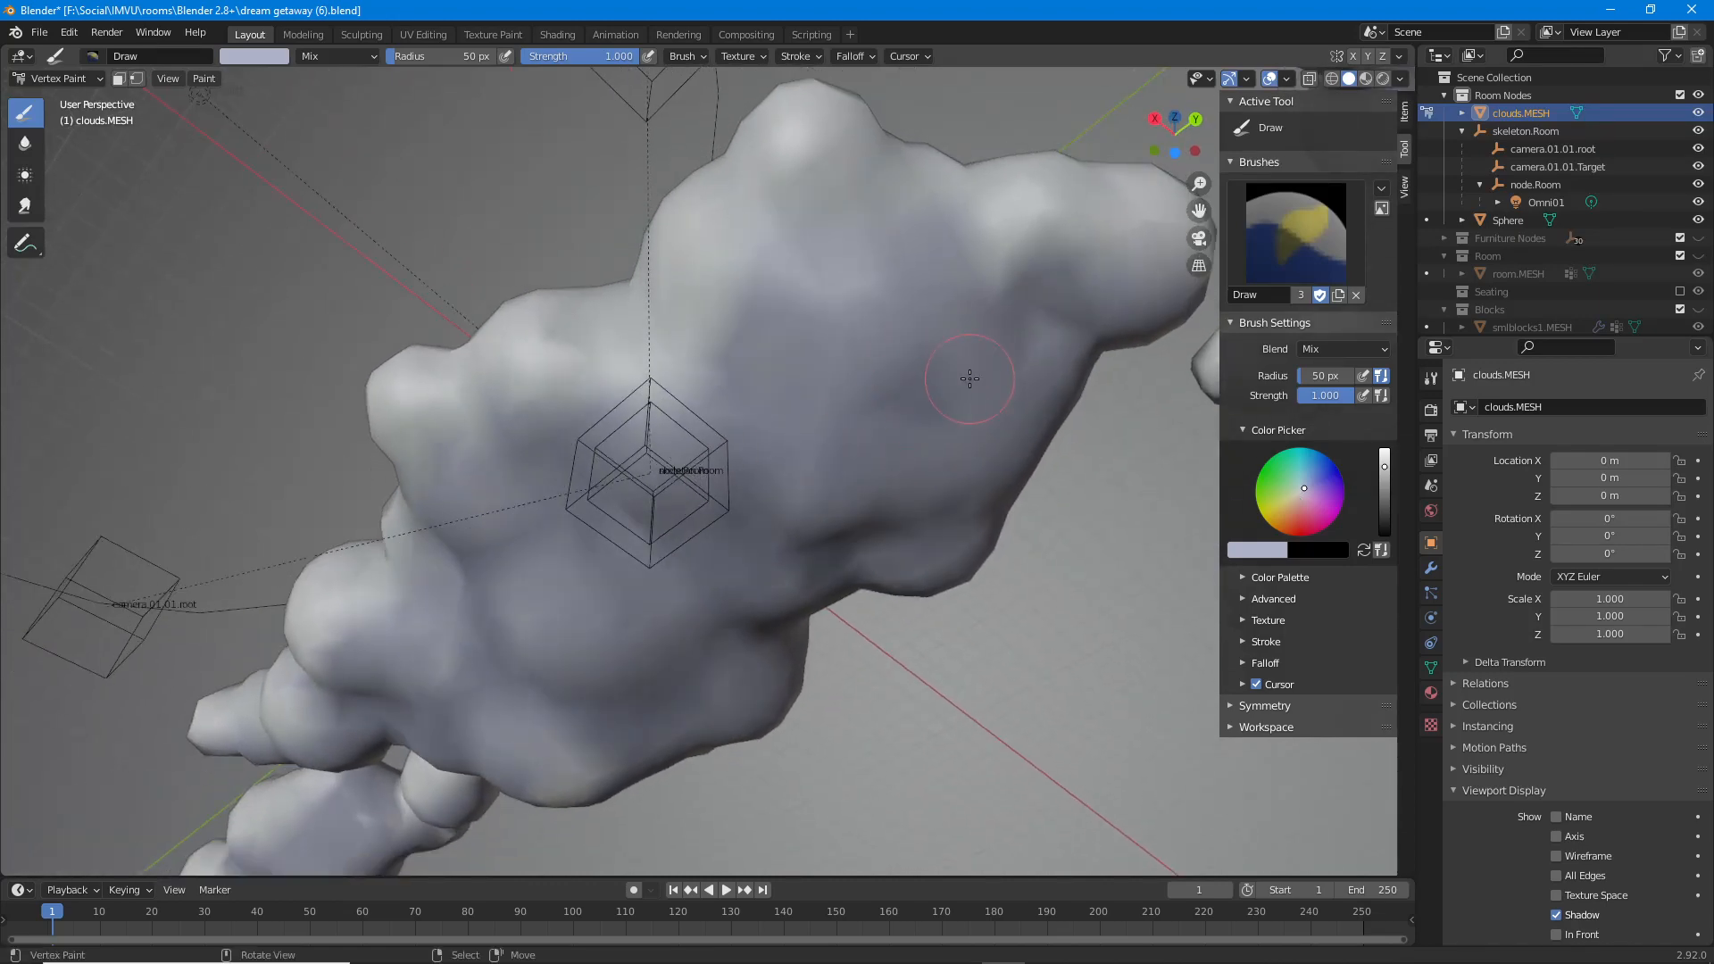
{"action": "mouse_move", "coordinate": [920, 384]}
{"action": "middle_mouse_down"}
{"action": "mouse_move", "coordinate": [750, 267]}
{"action": "mouse_move", "coordinate": [946, 401]}
{"action": "middle_mouse_up"}
{"action": "mouse_move", "coordinate": [723, 446]}
{"action": "middle_mouse_down"}
{"action": "mouse_move", "coordinate": [803, 383]}
{"action": "mouse_move", "coordinate": [848, 383]}
{"action": "mouse_move", "coordinate": [823, 440]}
{"action": "mouse_move", "coordinate": [792, 399]}
{"action": "mouse_move", "coordinate": [688, 406]}
{"action": "mouse_move", "coordinate": [884, 546]}
{"action": "middle_mouse_up"}
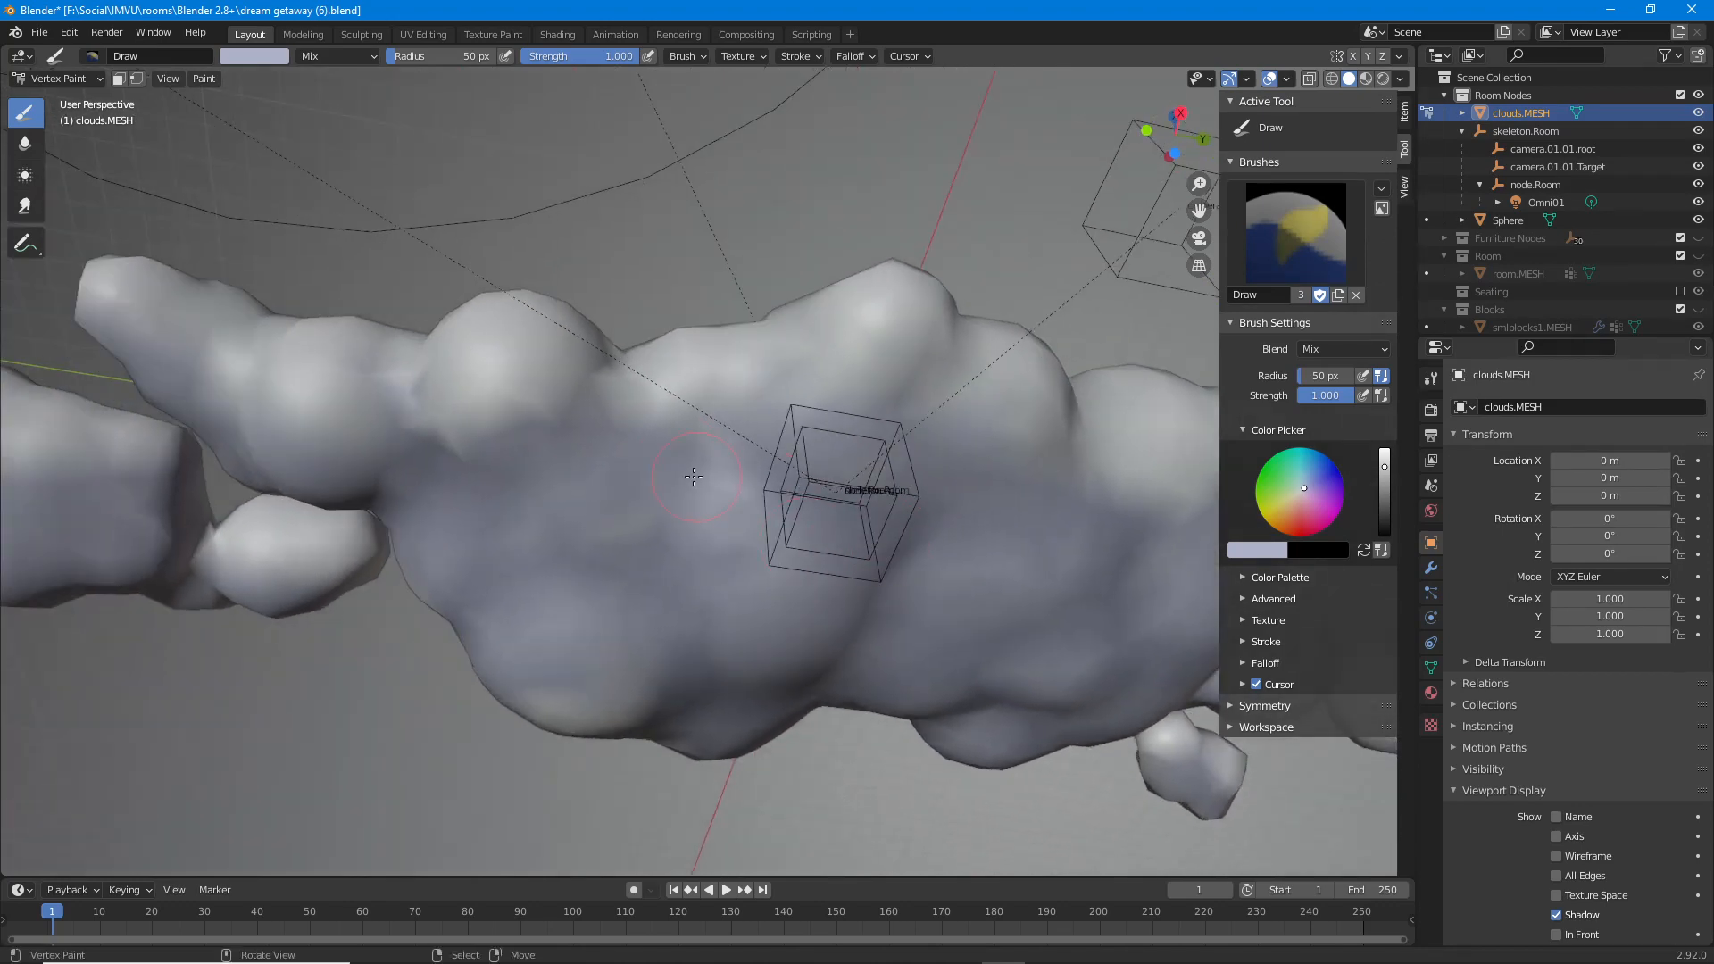
{"action": "middle_click_drag", "start_coordinate": [554, 543], "coordinate": [656, 593]}
{"action": "mouse_move", "coordinate": [536, 469]}
{"action": "middle_mouse_down"}
{"action": "mouse_move", "coordinate": [815, 306]}
{"action": "mouse_move", "coordinate": [824, 355]}
{"action": "middle_mouse_up"}
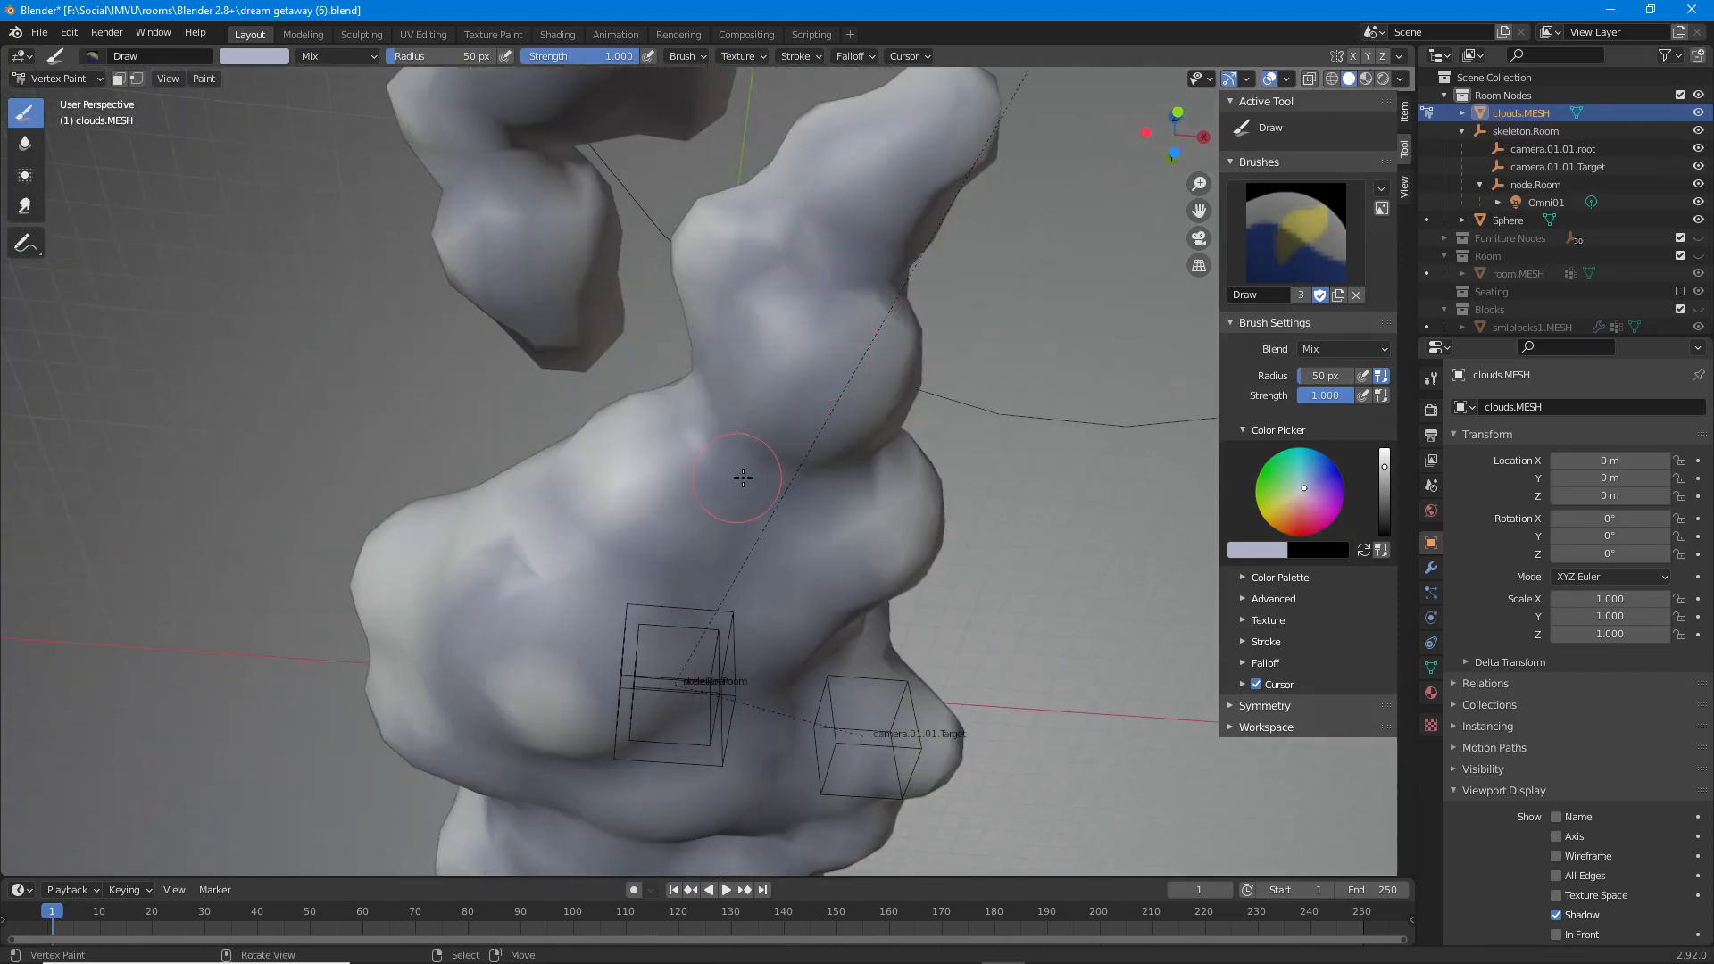
{"action": "middle_click_drag", "start_coordinate": [767, 462], "coordinate": [815, 523]}
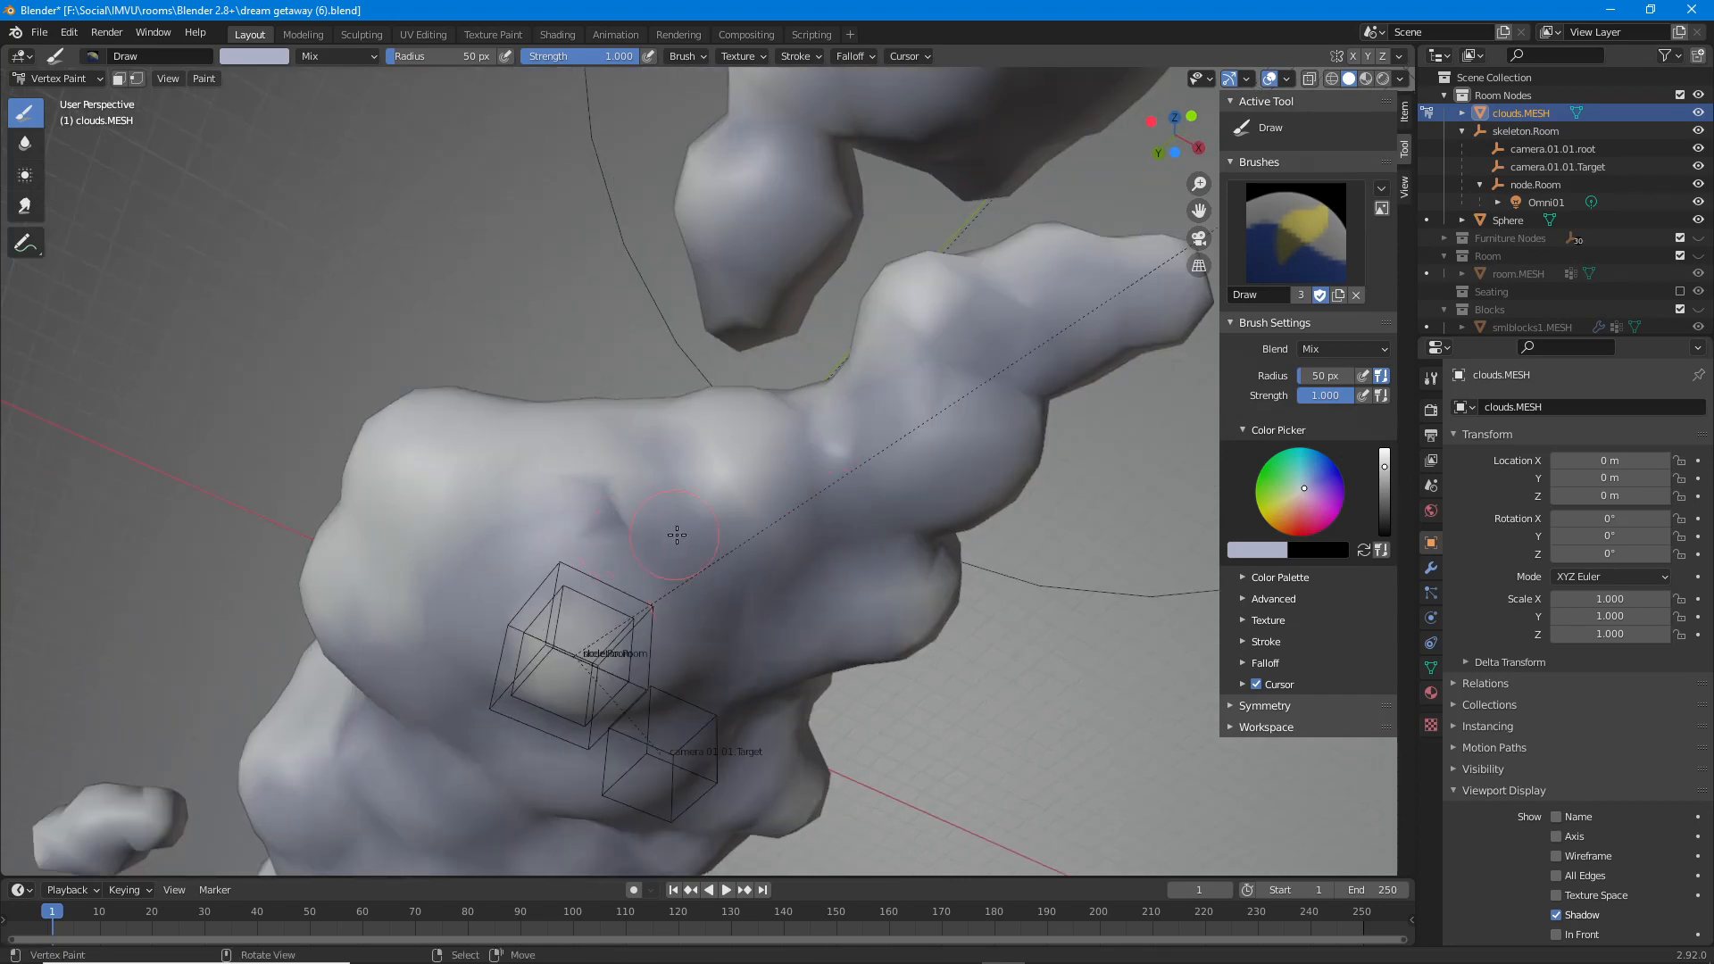
{"action": "mouse_move", "coordinate": [616, 517]}
{"action": "middle_mouse_down"}
{"action": "mouse_move", "coordinate": [643, 487]}
{"action": "mouse_move", "coordinate": [634, 466]}
{"action": "middle_mouse_up"}
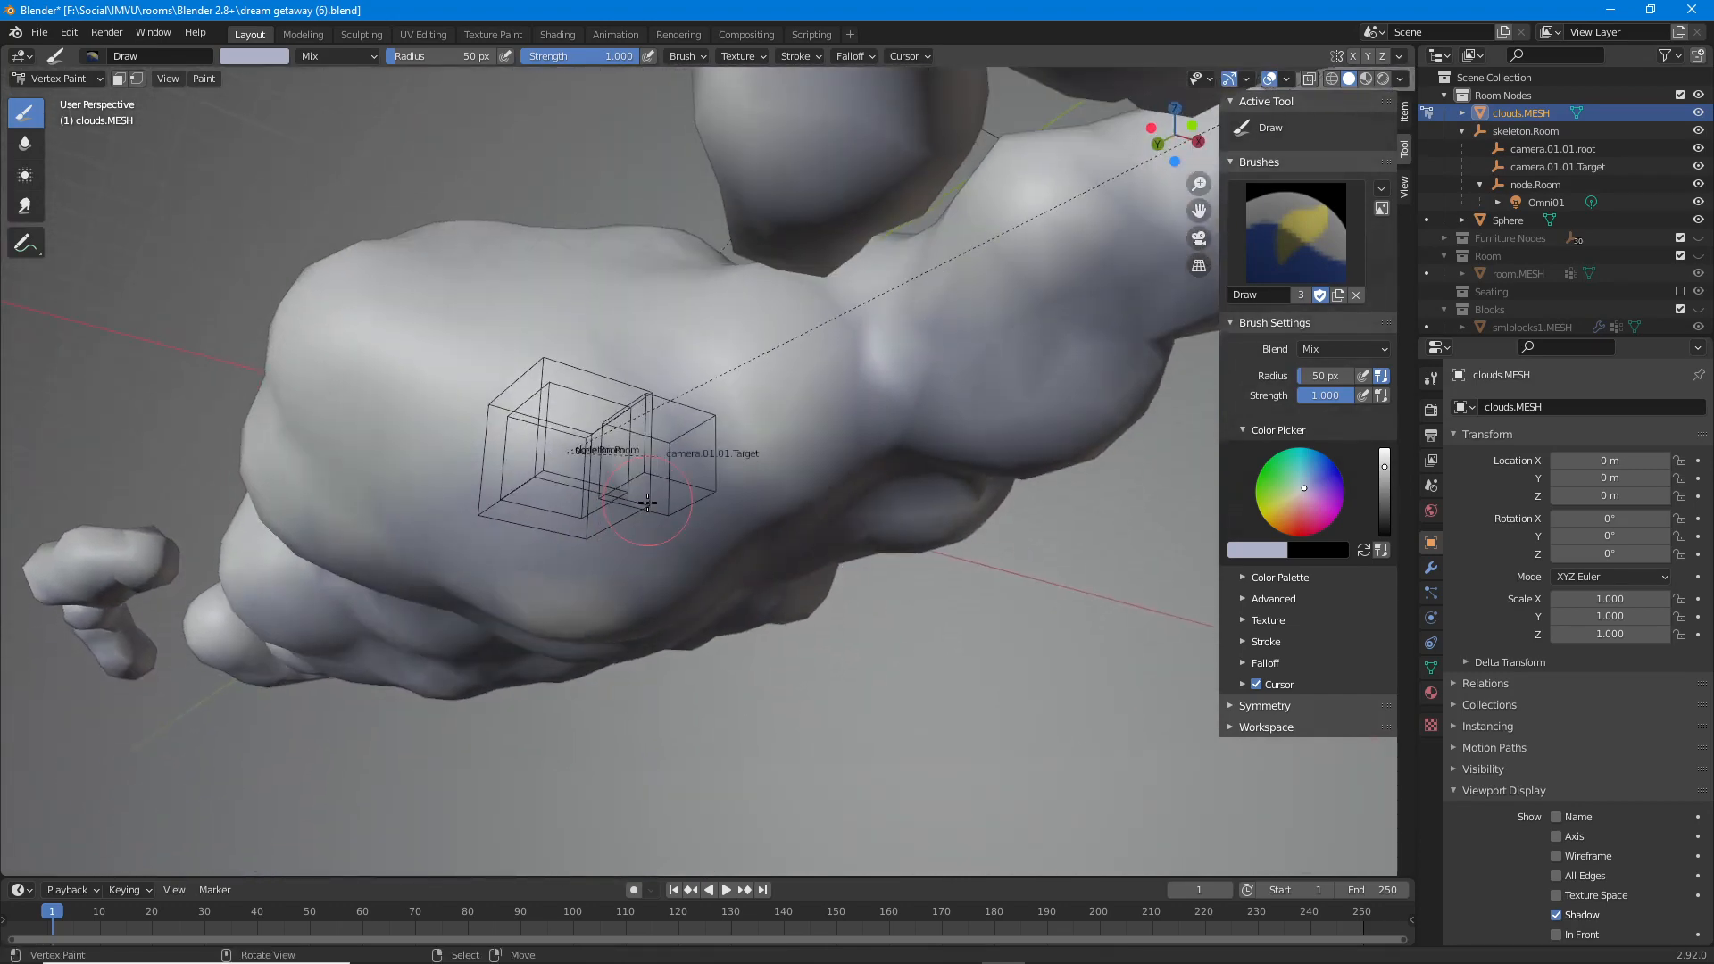
{"action": "scroll", "coordinate": [616, 511], "scroll_direction": "up", "scroll_amount": 2}
{"action": "mouse_move", "coordinate": [570, 563]}
{"action": "middle_mouse_down"}
{"action": "mouse_move", "coordinate": [569, 524]}
{"action": "mouse_move", "coordinate": [569, 614]}
{"action": "middle_mouse_up"}
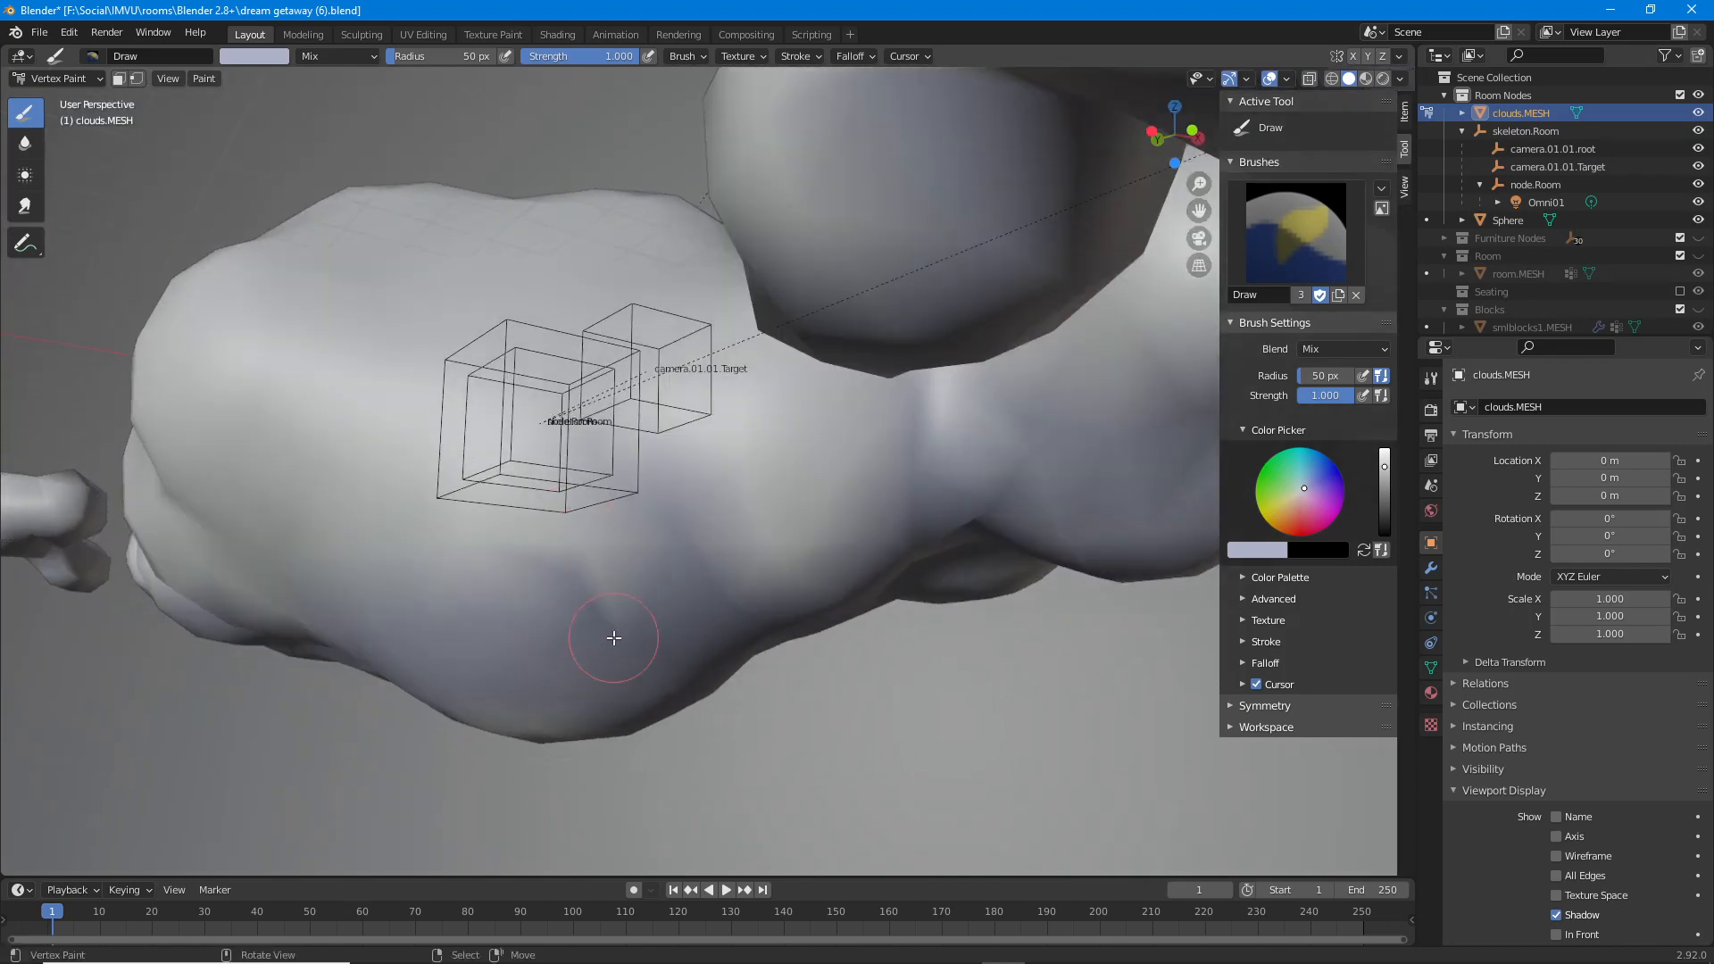
In Edit Mode, select an edge on the cloud's lower bulge, rotate it clockwise twice, and return to Vertex Paint.
{"action": "key", "text": "Tab"}
{"action": "scroll", "coordinate": [611, 640], "scroll_direction": "up", "scroll_amount": 2}
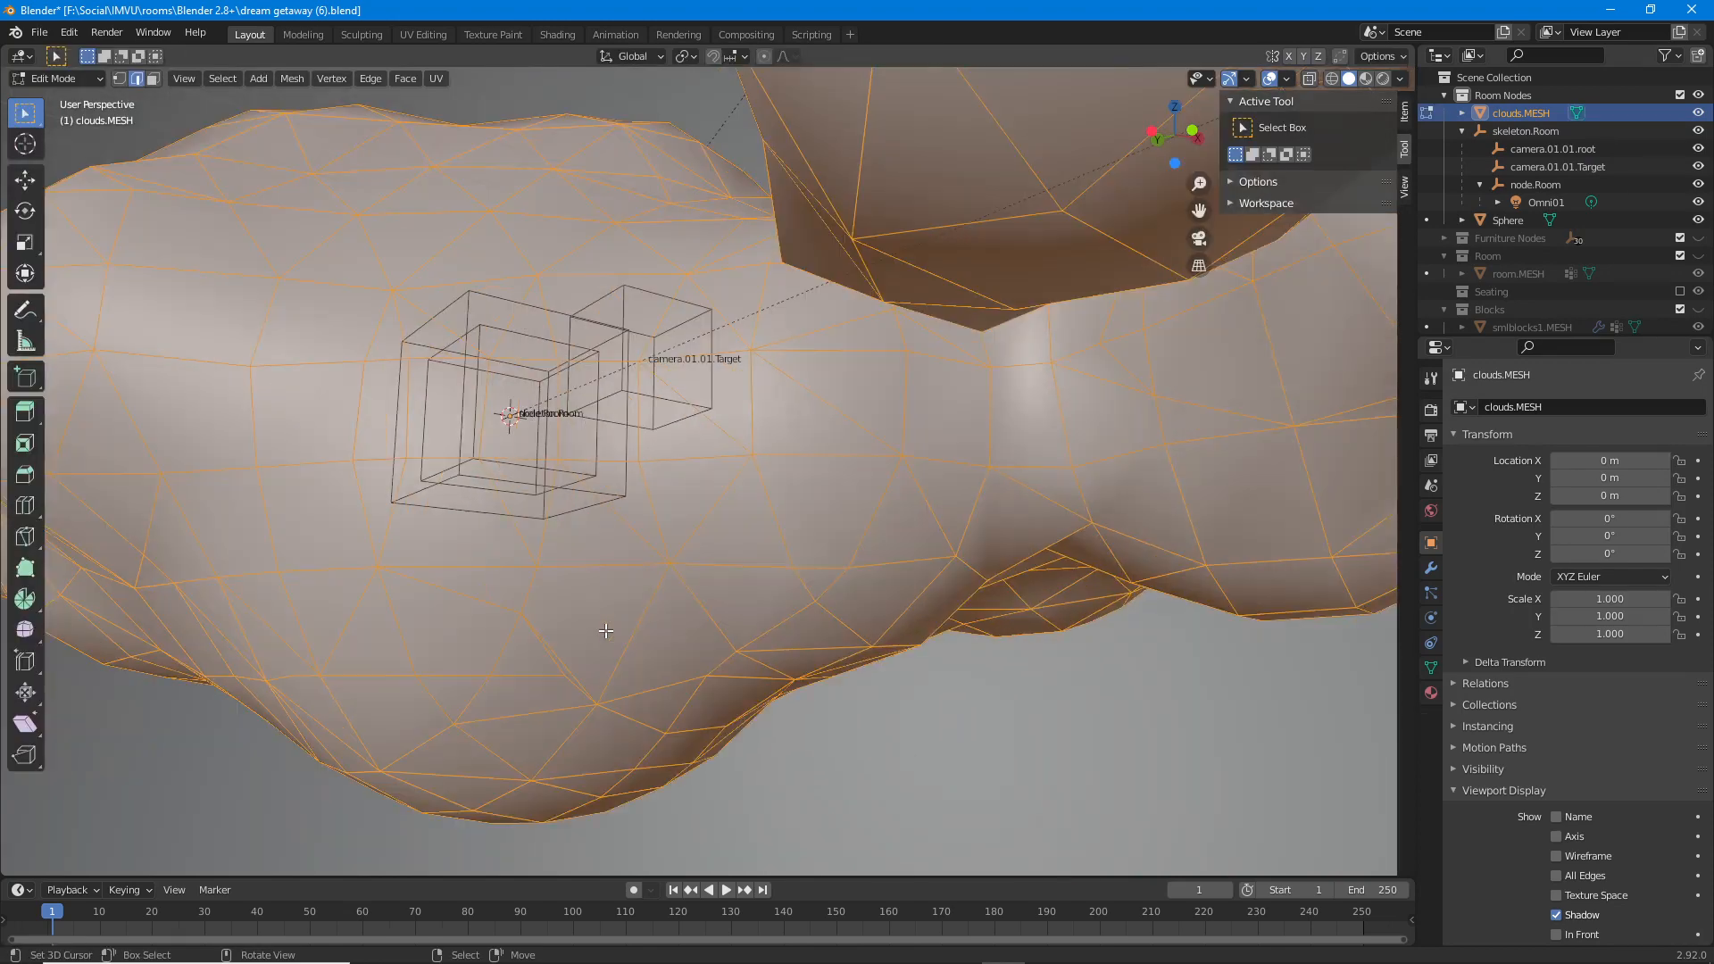
{"action": "left_click", "coordinate": [561, 658]}
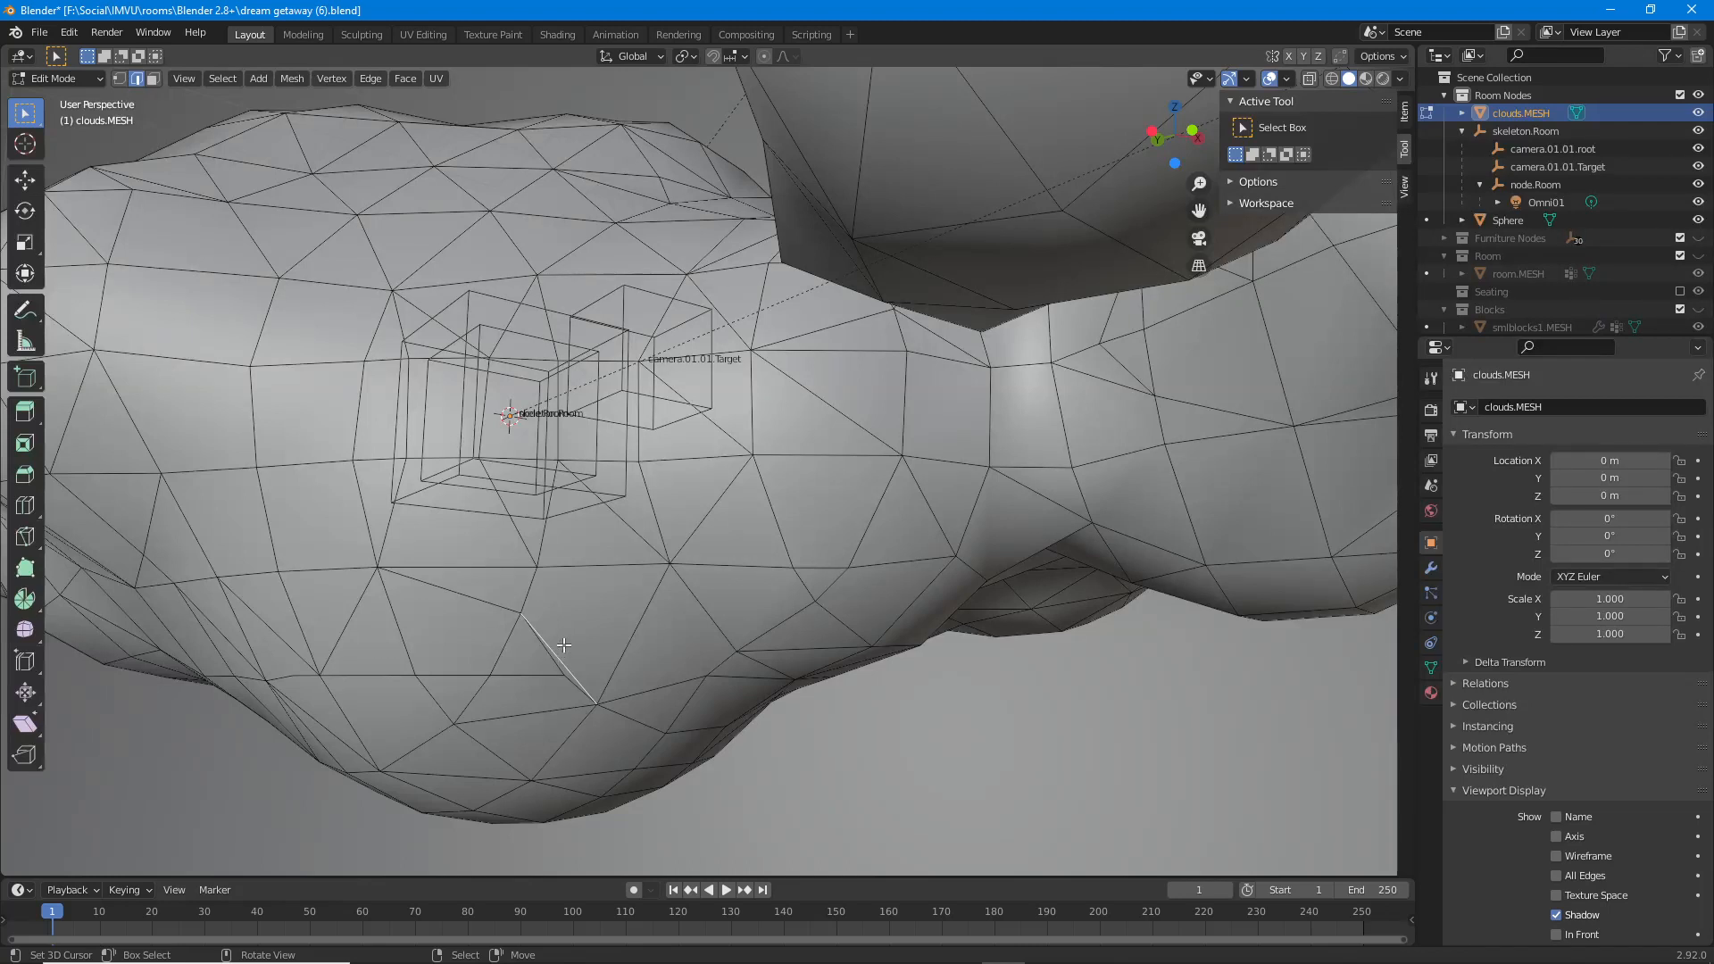
{"action": "left_click", "coordinate": [368, 79]}
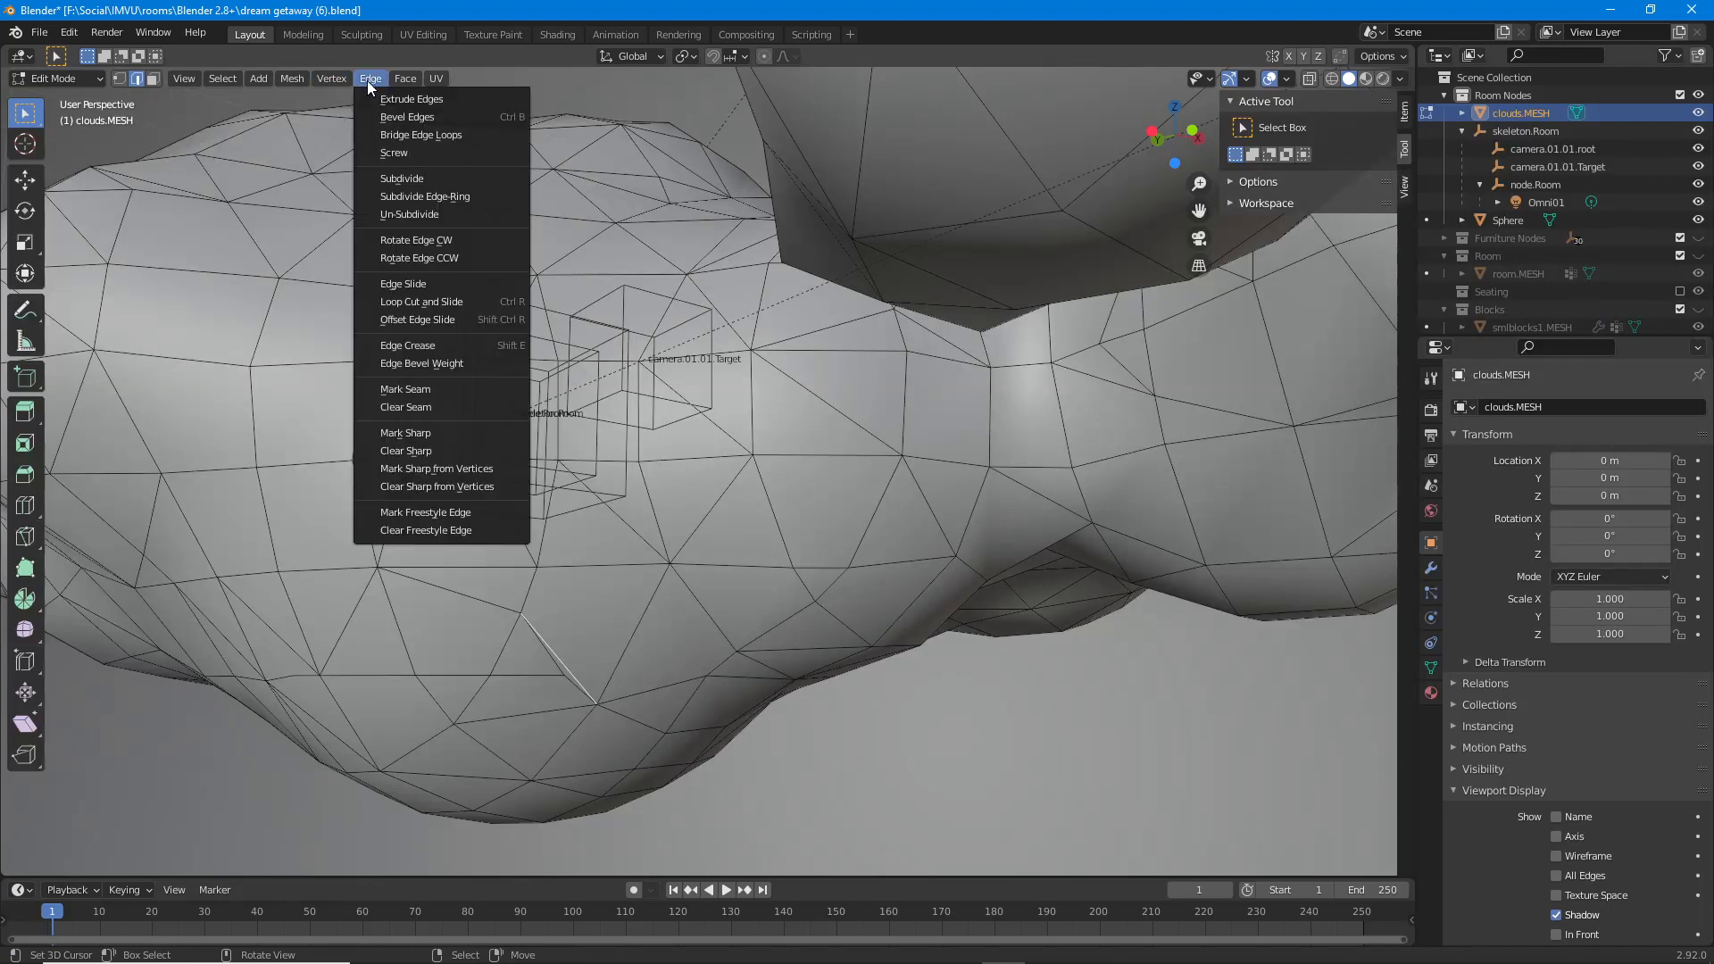
{"action": "left_click", "coordinate": [423, 240]}
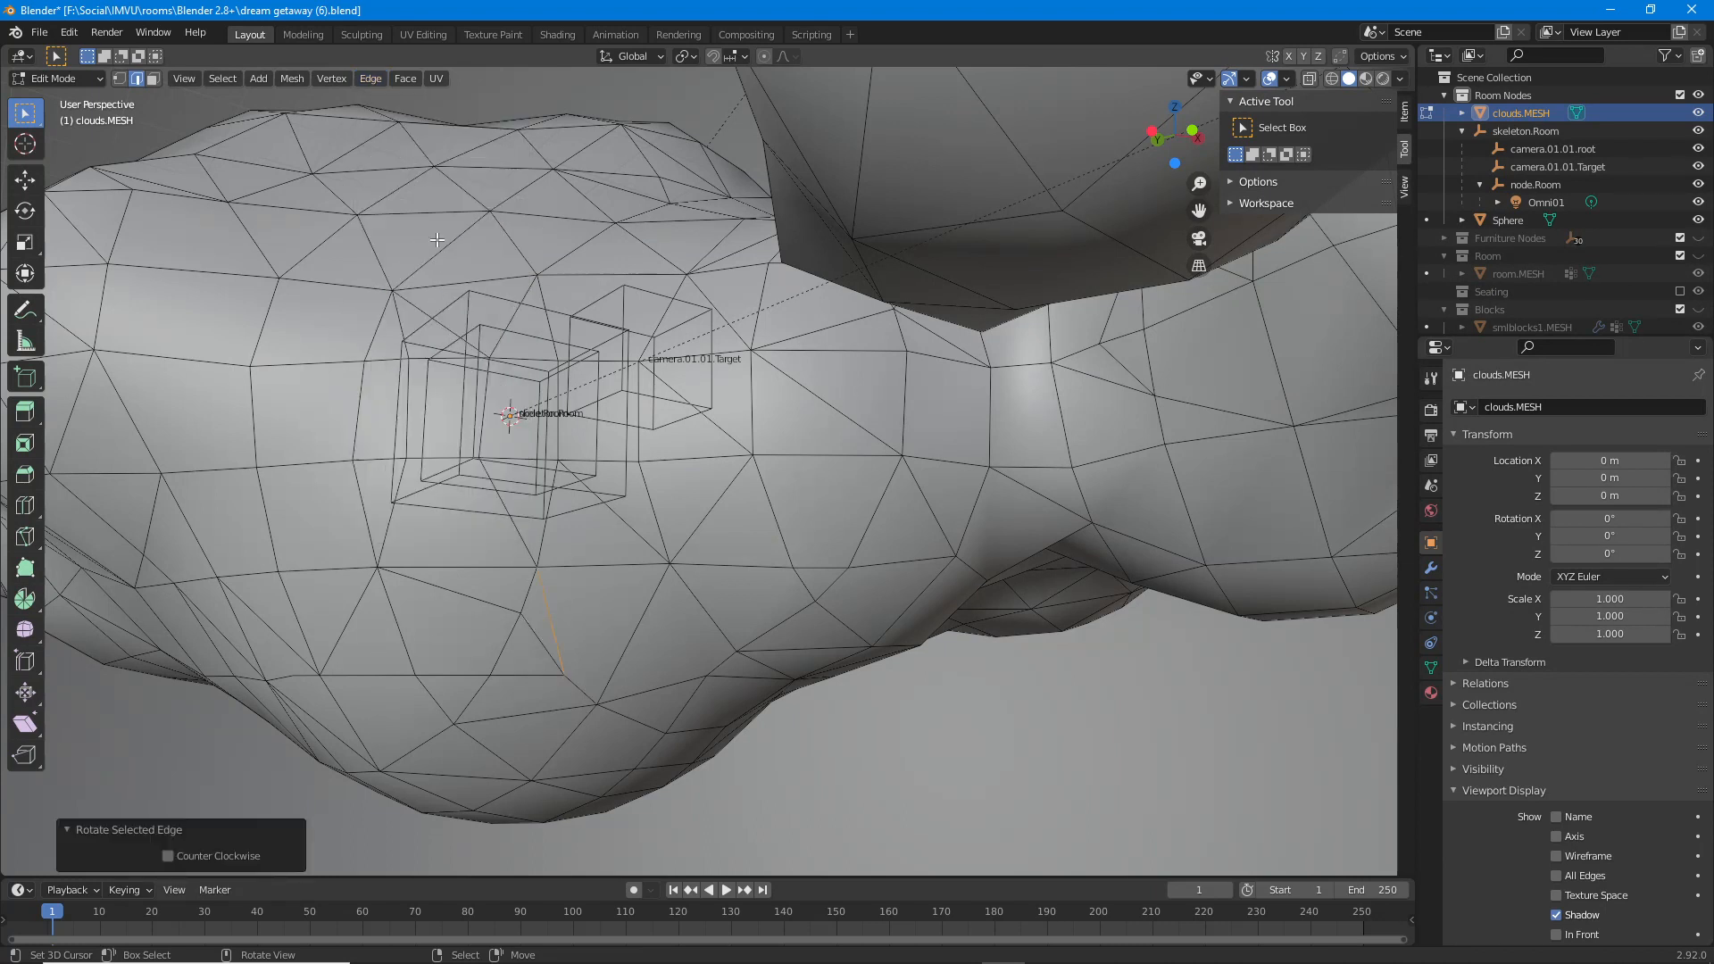
{"action": "left_click", "coordinate": [370, 79]}
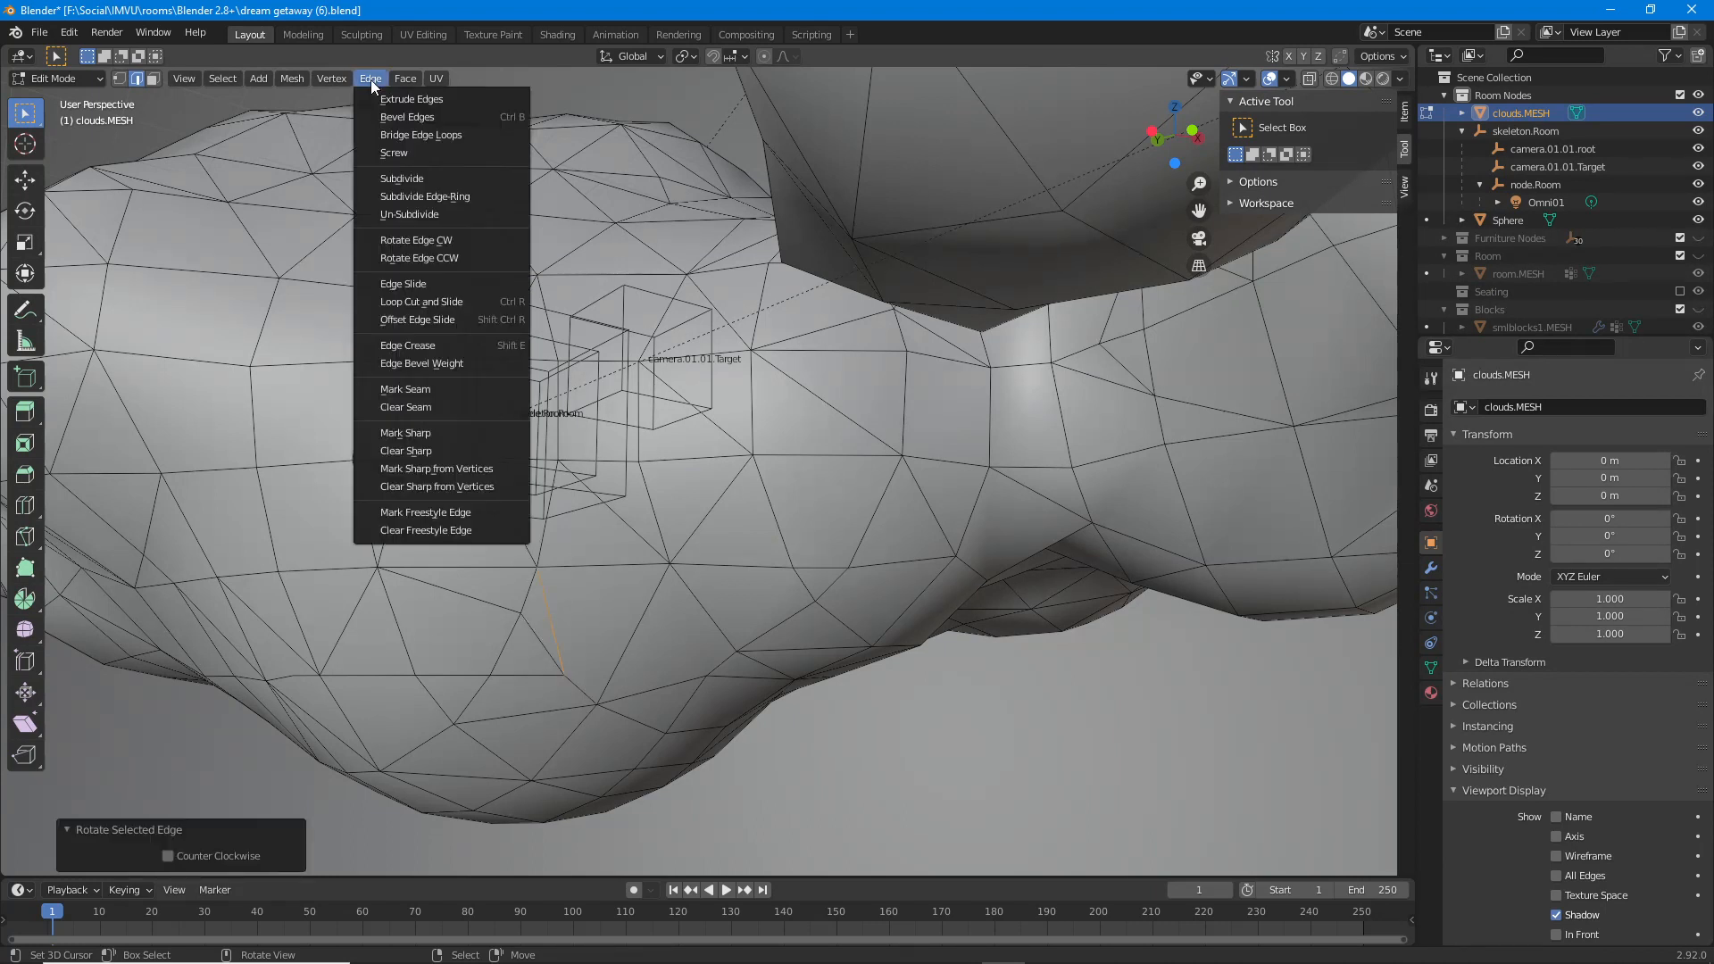
{"action": "left_click", "coordinate": [415, 241]}
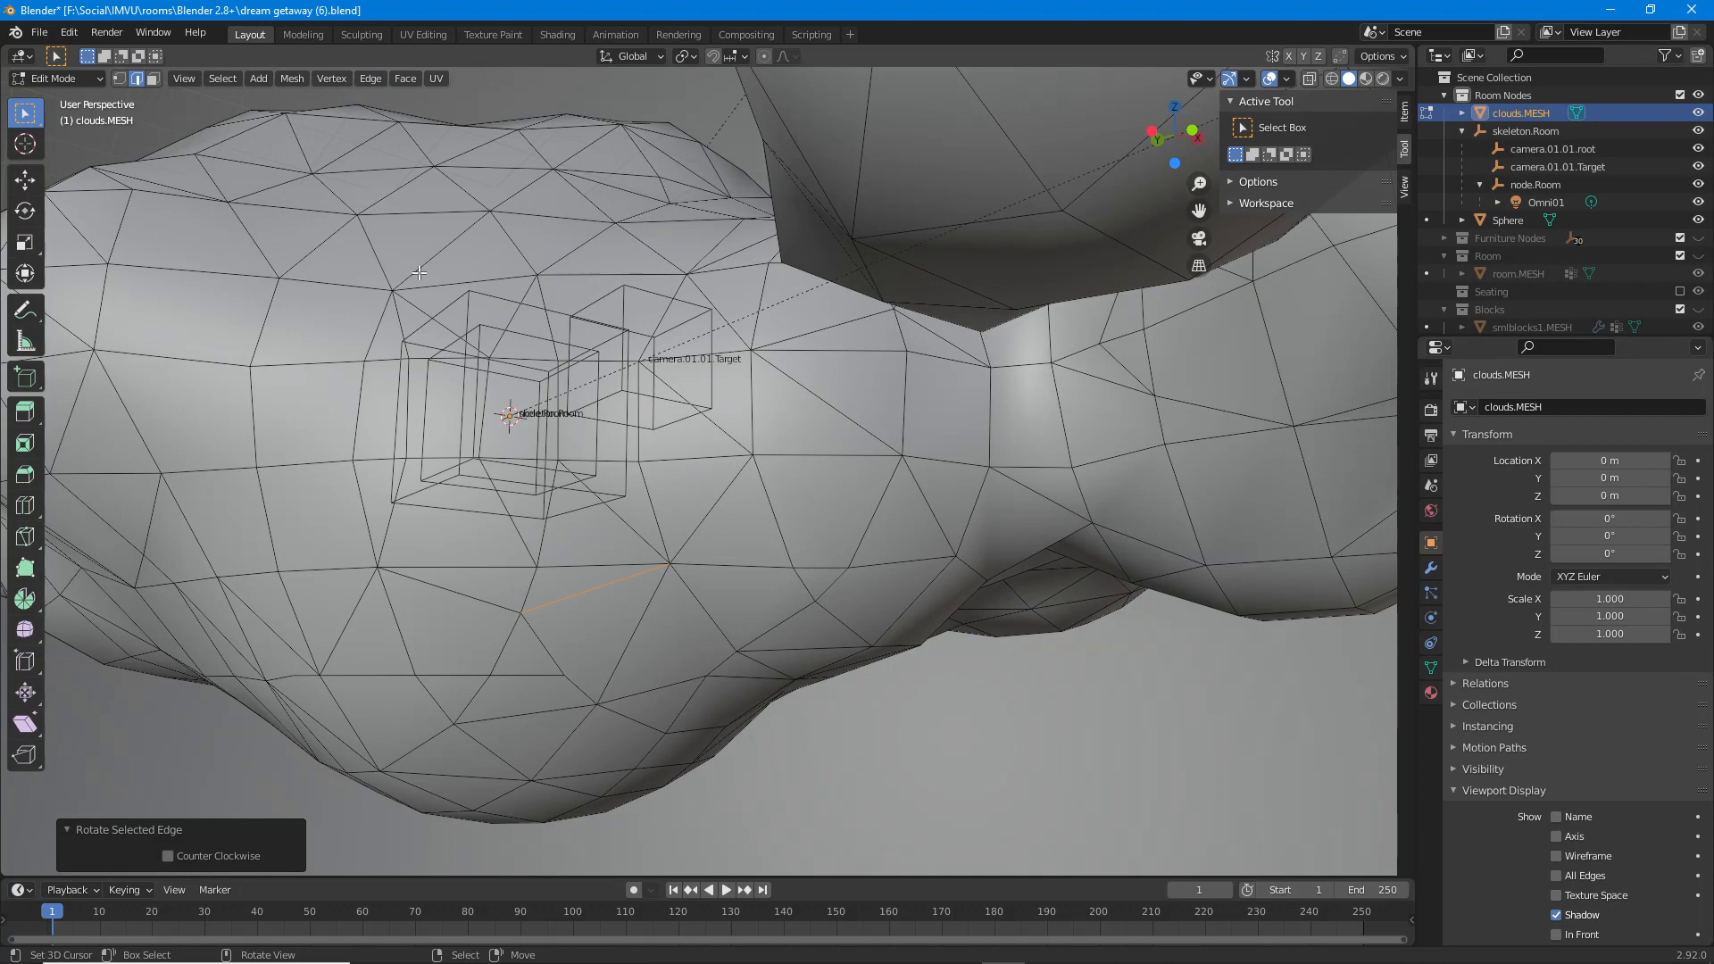
{"action": "middle_click_drag", "start_coordinate": [586, 622], "coordinate": [673, 624]}
{"action": "key", "text": "Tab"}
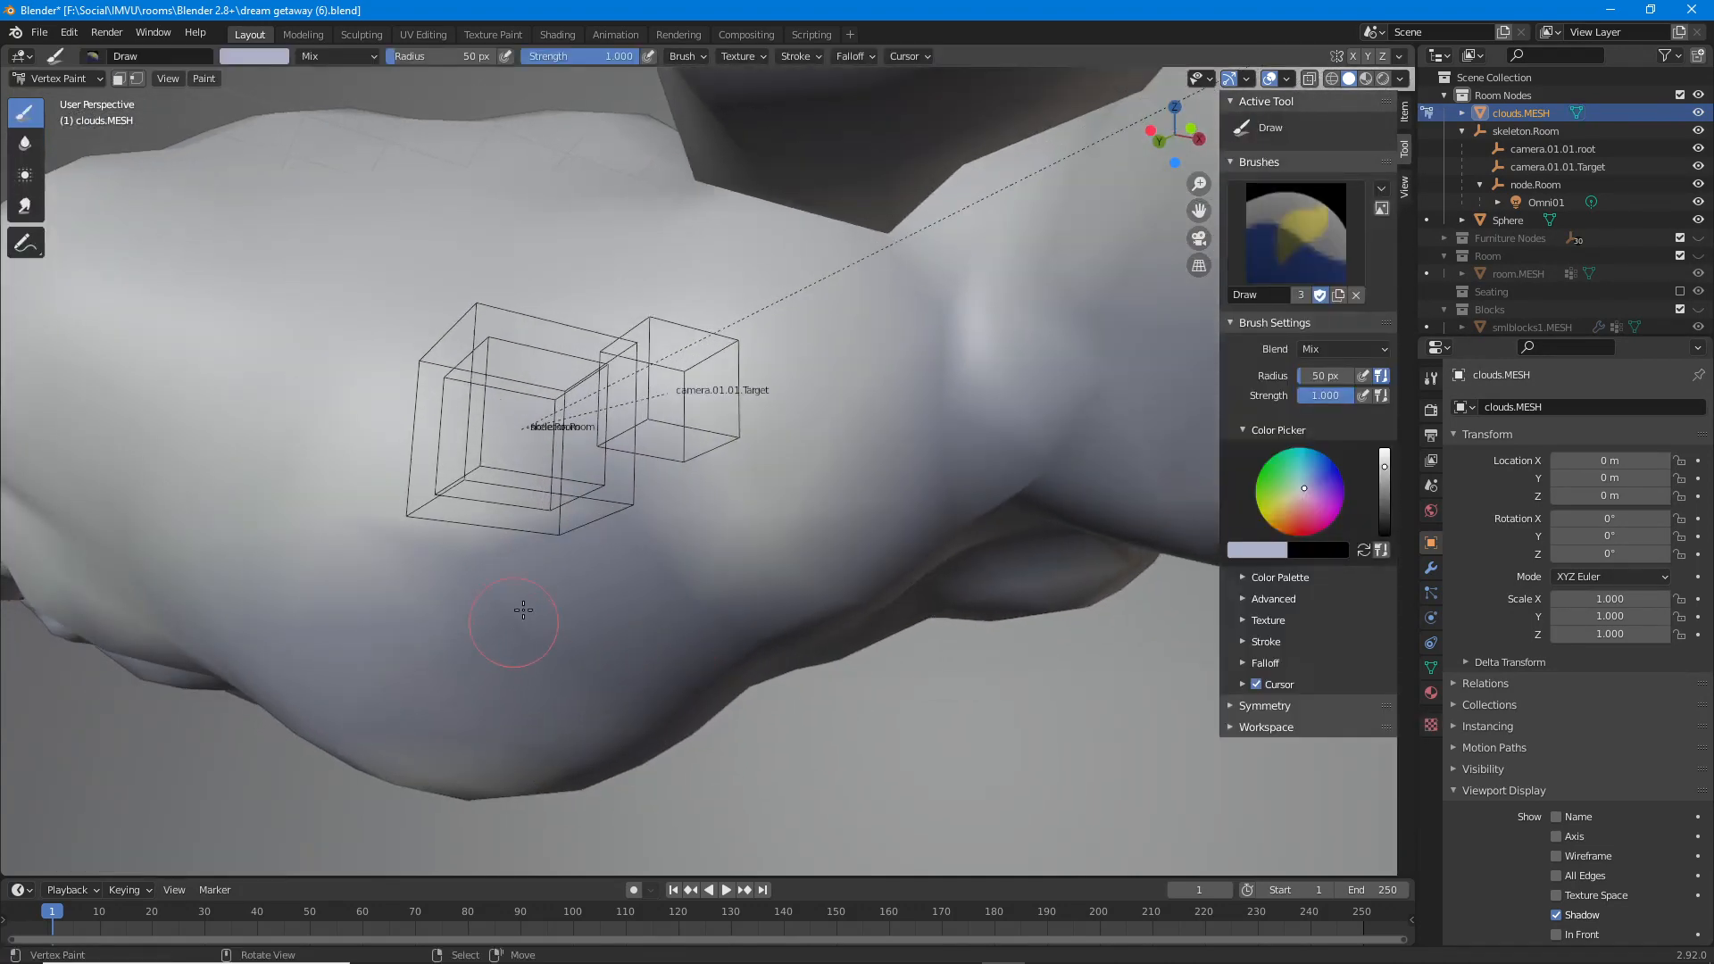
In Edit Mode, select the four-sided face directly below the rotated edge and triangulate it.
{"action": "key", "text": "Tab"}
{"action": "scroll", "coordinate": [535, 682], "scroll_direction": "up", "scroll_amount": 2}
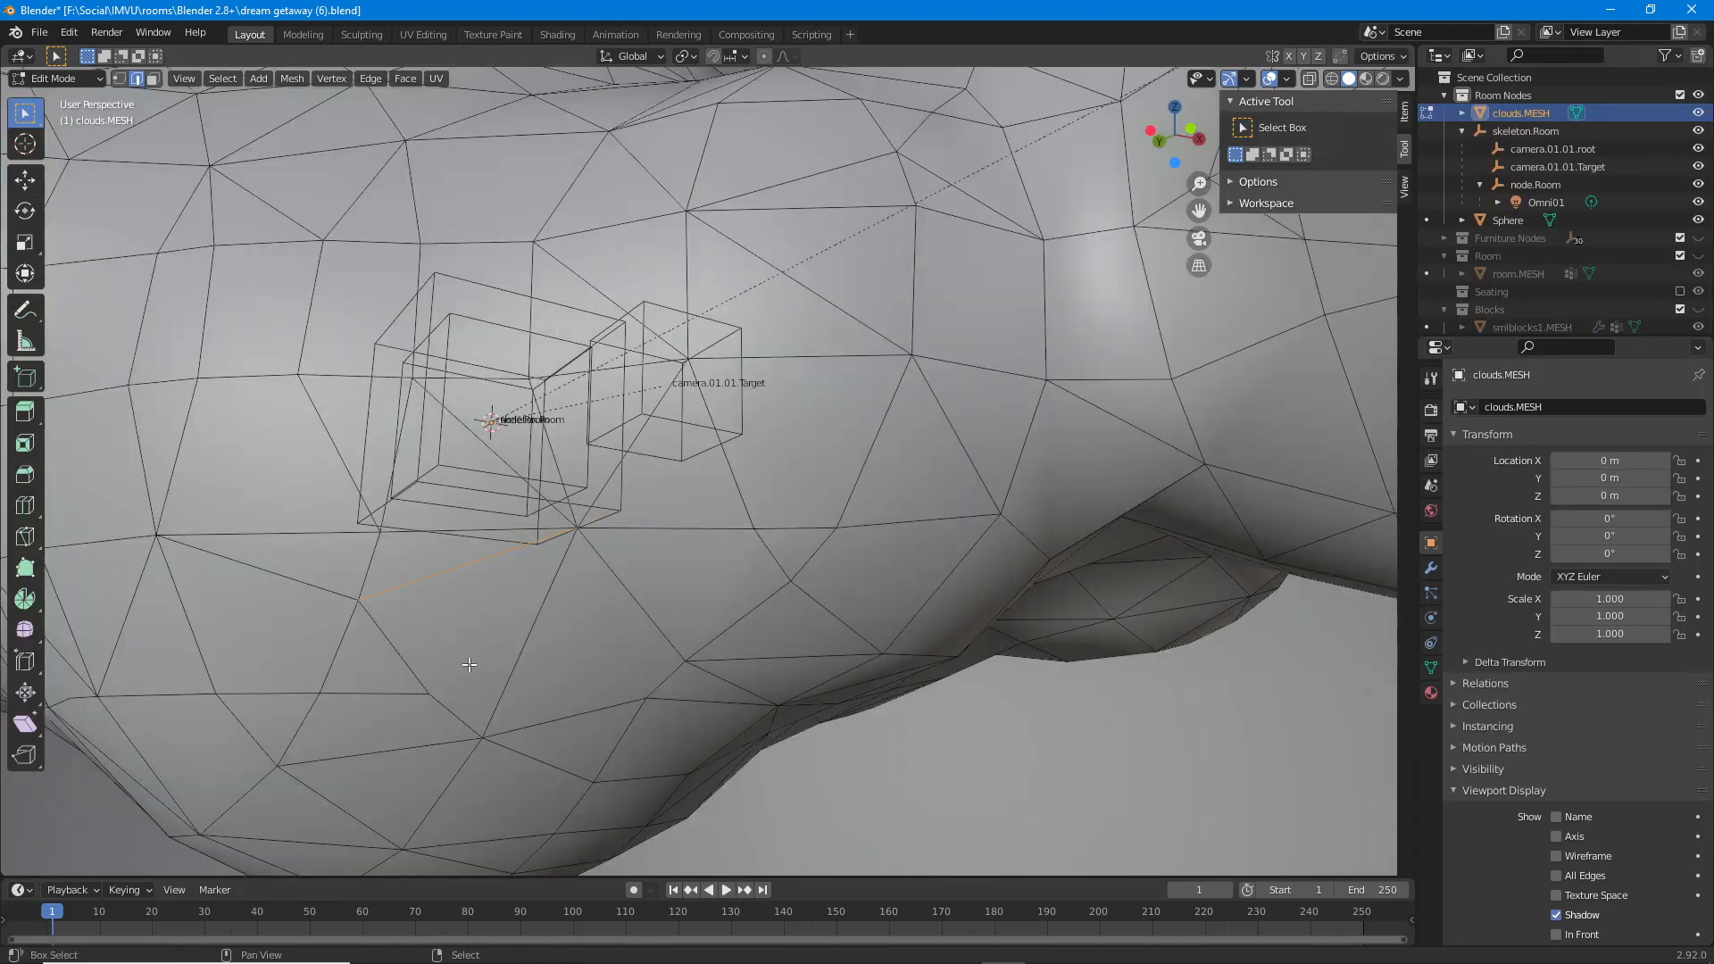
{"action": "scroll", "coordinate": [522, 639], "scroll_direction": "up", "scroll_amount": 1}
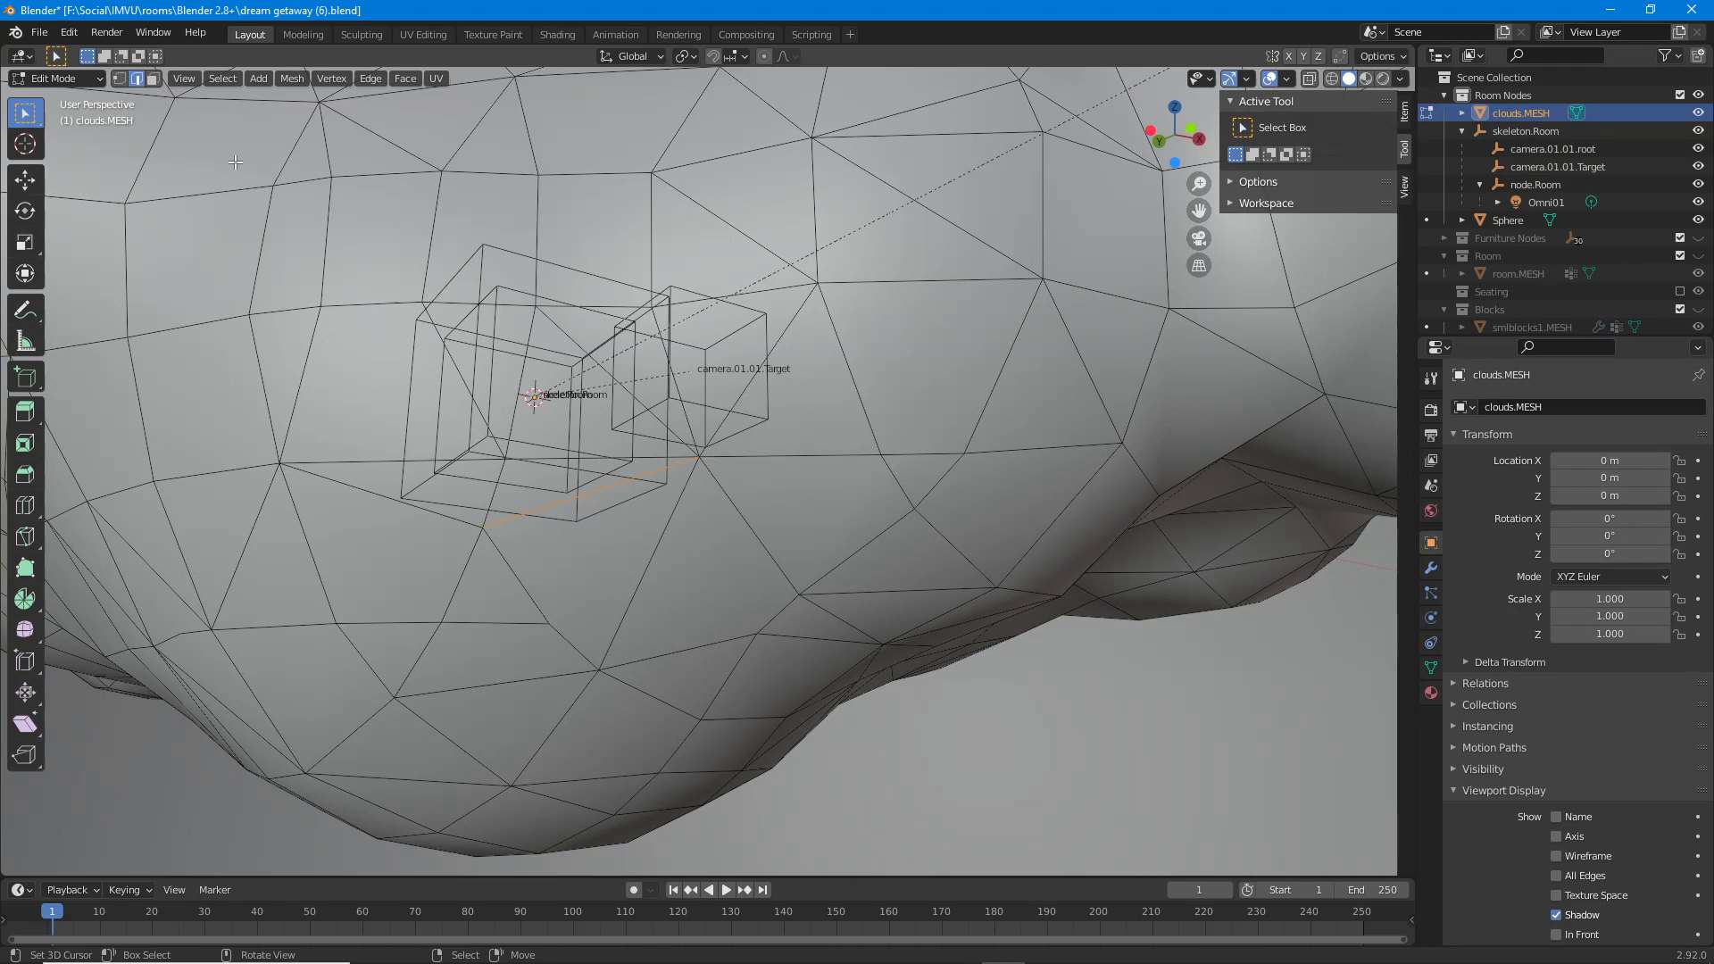
{"action": "left_click", "coordinate": [152, 79]}
{"action": "left_click", "coordinate": [582, 594]}
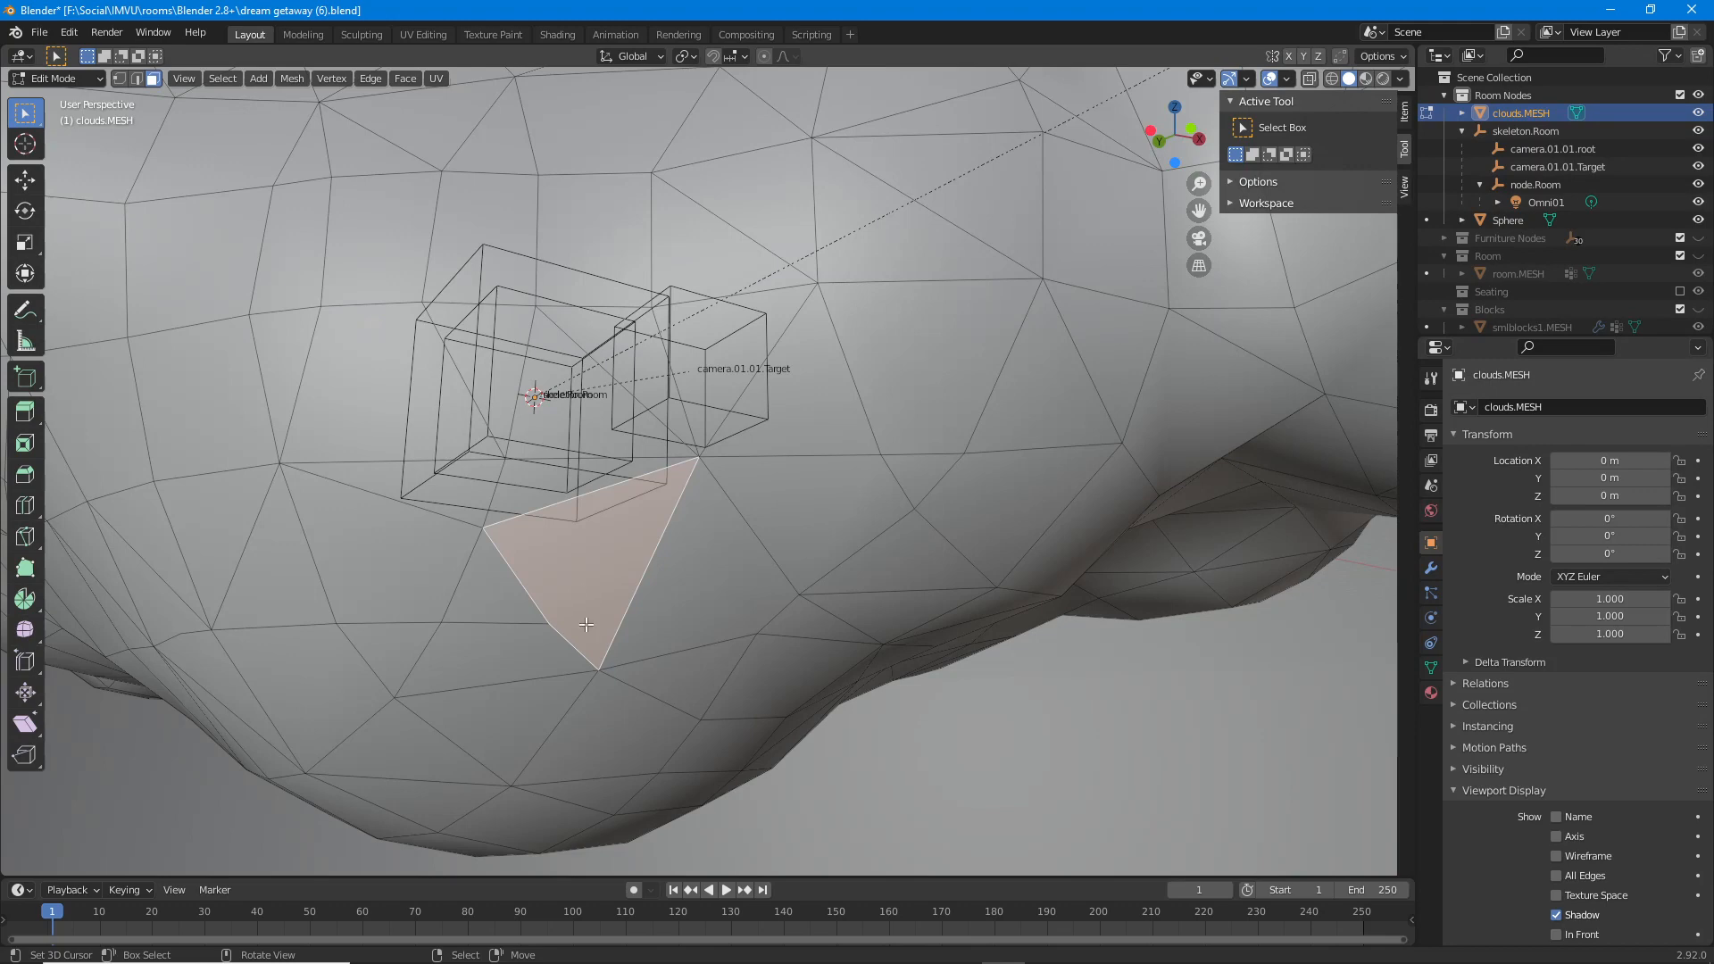
{"action": "left_click", "coordinate": [289, 81]}
{"action": "mouse_move", "coordinate": [406, 79]}
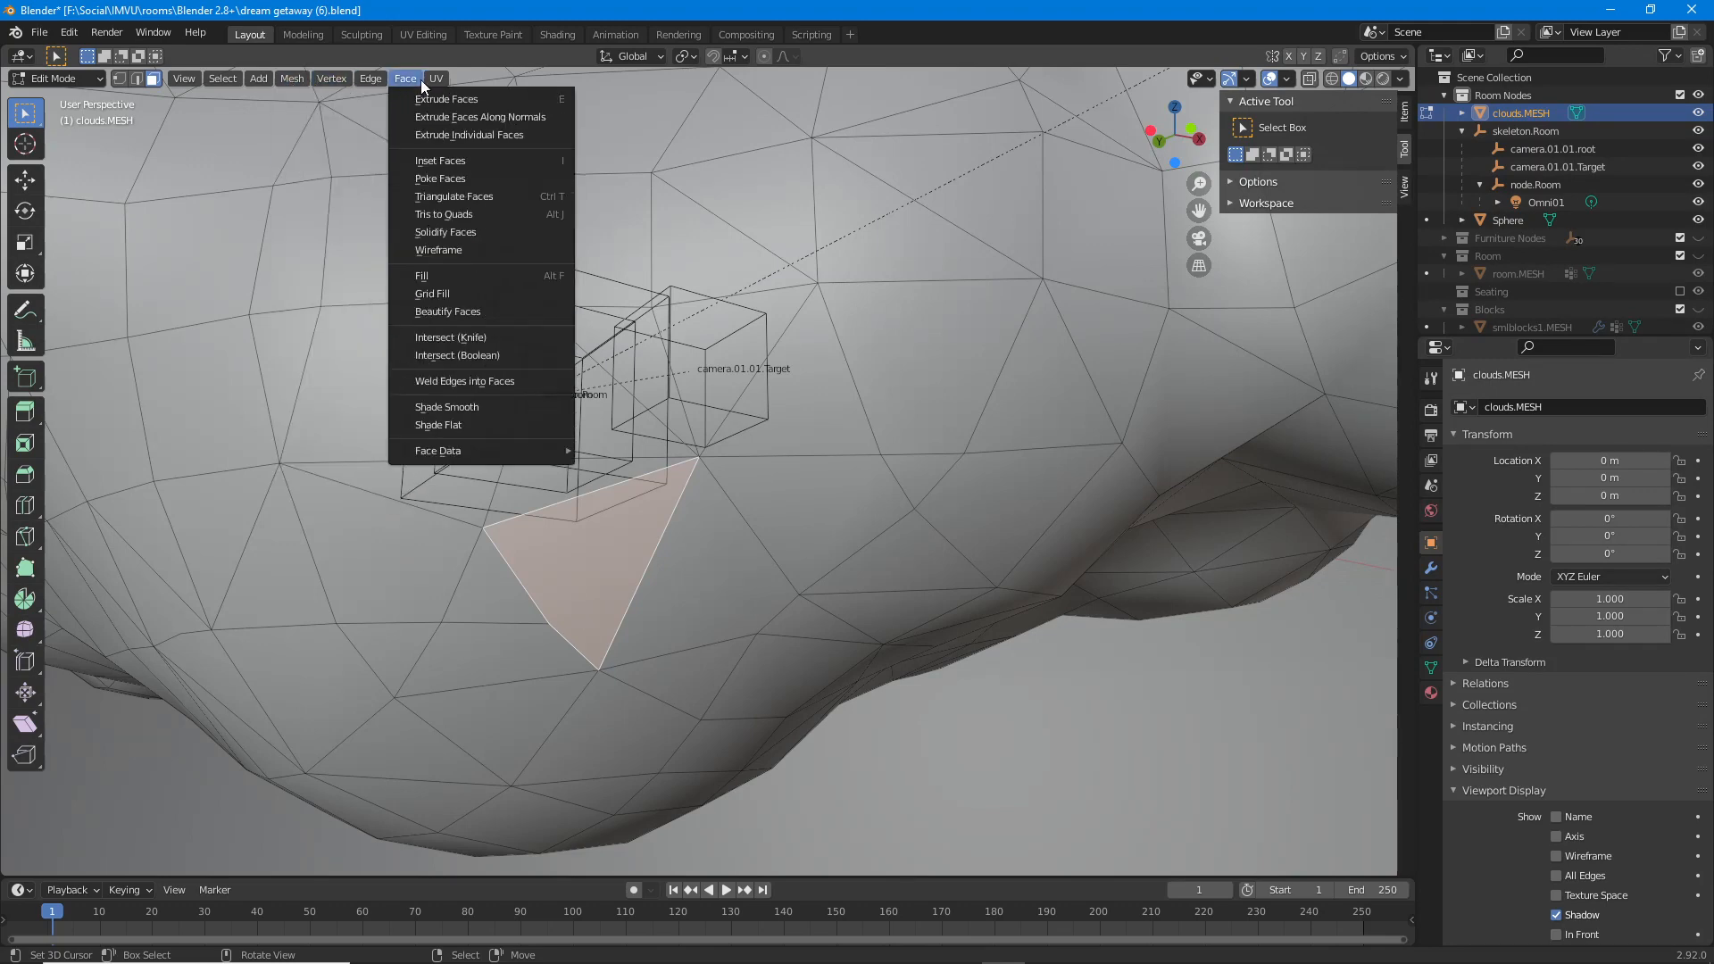
{"action": "left_click", "coordinate": [444, 197]}
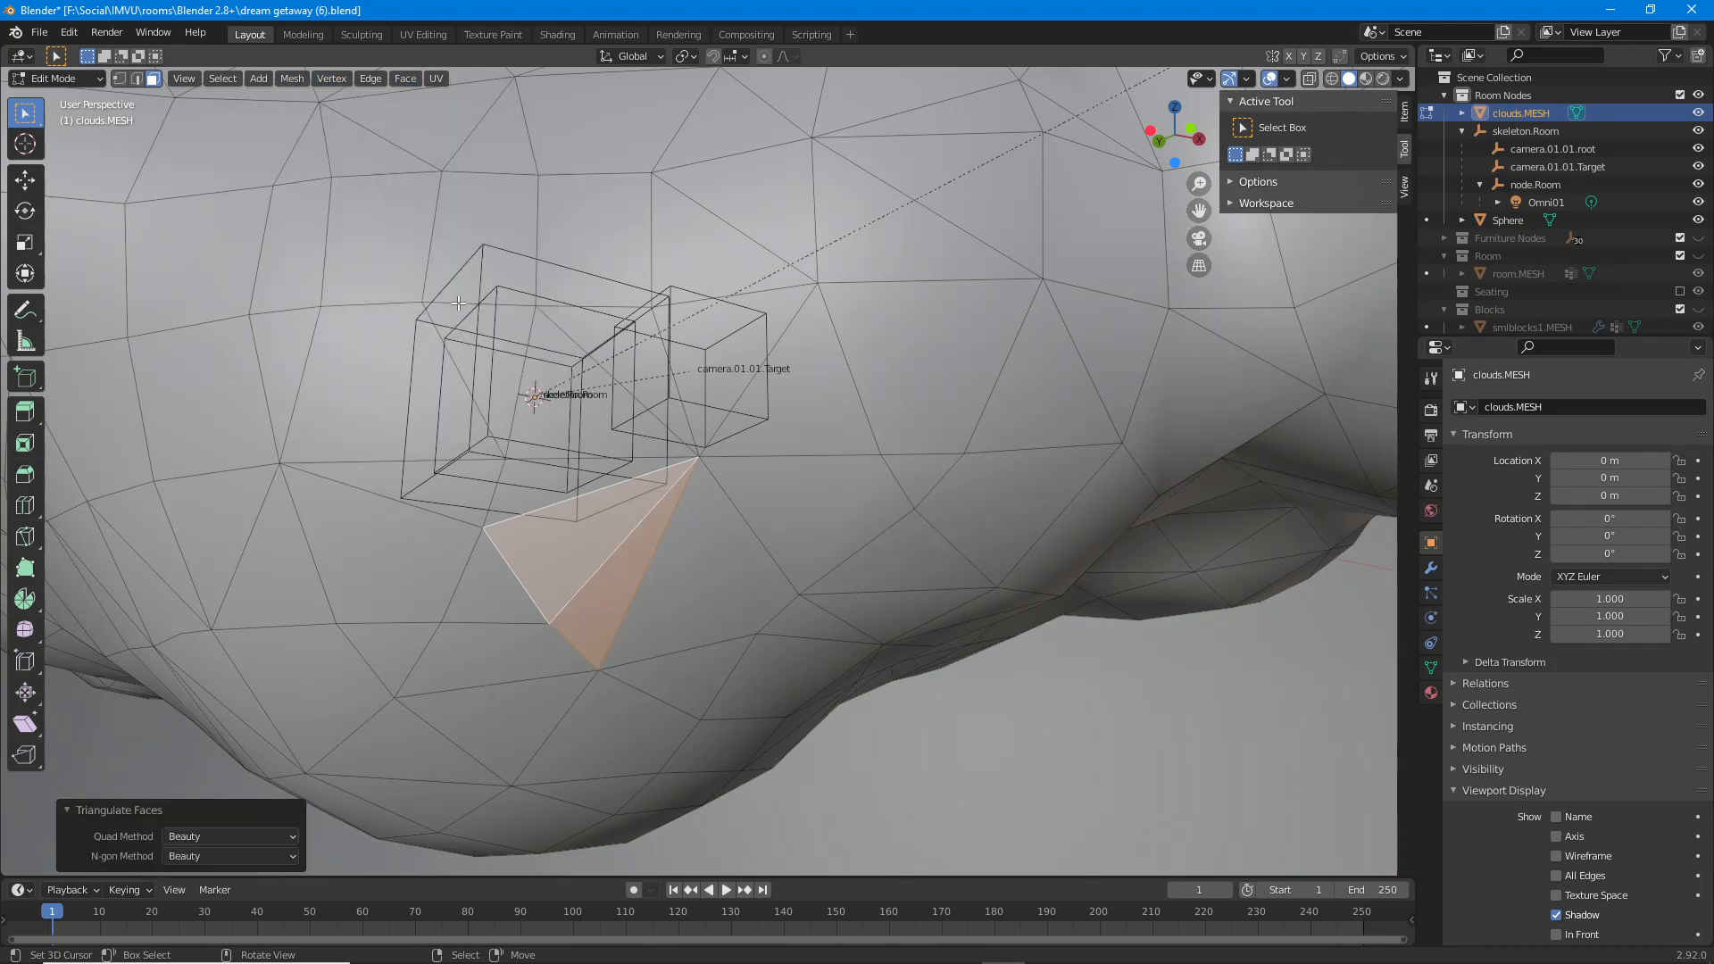
Check the painted shading around the triangulated face in Vertex Paint and inspect its two triangles up close in Edit Mode.
{"action": "middle_click_drag", "start_coordinate": [499, 562], "coordinate": [541, 615]}
{"action": "key", "text": "Tab"}
{"action": "middle_click_drag", "start_coordinate": [490, 564], "coordinate": [553, 577]}
{"action": "mouse_move", "coordinate": [511, 533]}
{"action": "left_mouse_down"}
{"action": "mouse_move", "coordinate": [526, 692]}
{"action": "mouse_move", "coordinate": [459, 587]}
{"action": "mouse_move", "coordinate": [607, 660]}
{"action": "mouse_move", "coordinate": [502, 553]}
{"action": "left_mouse_up"}
{"action": "key", "text": "Escape"}
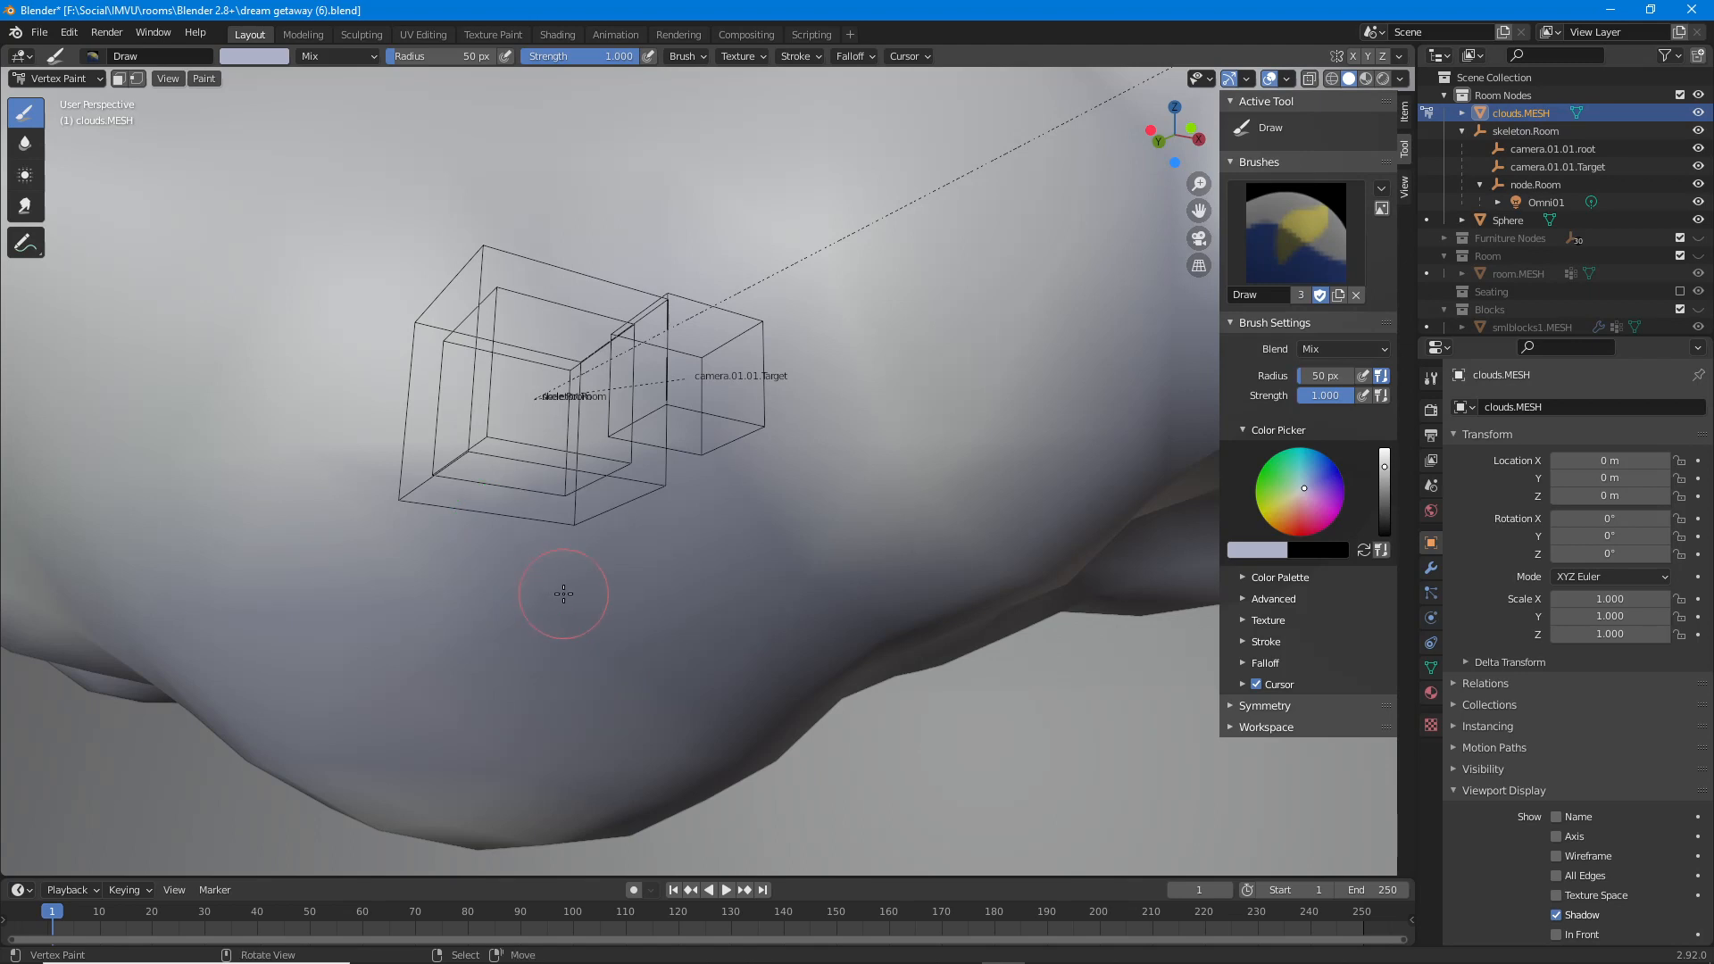
{"action": "key", "text": "grave"}
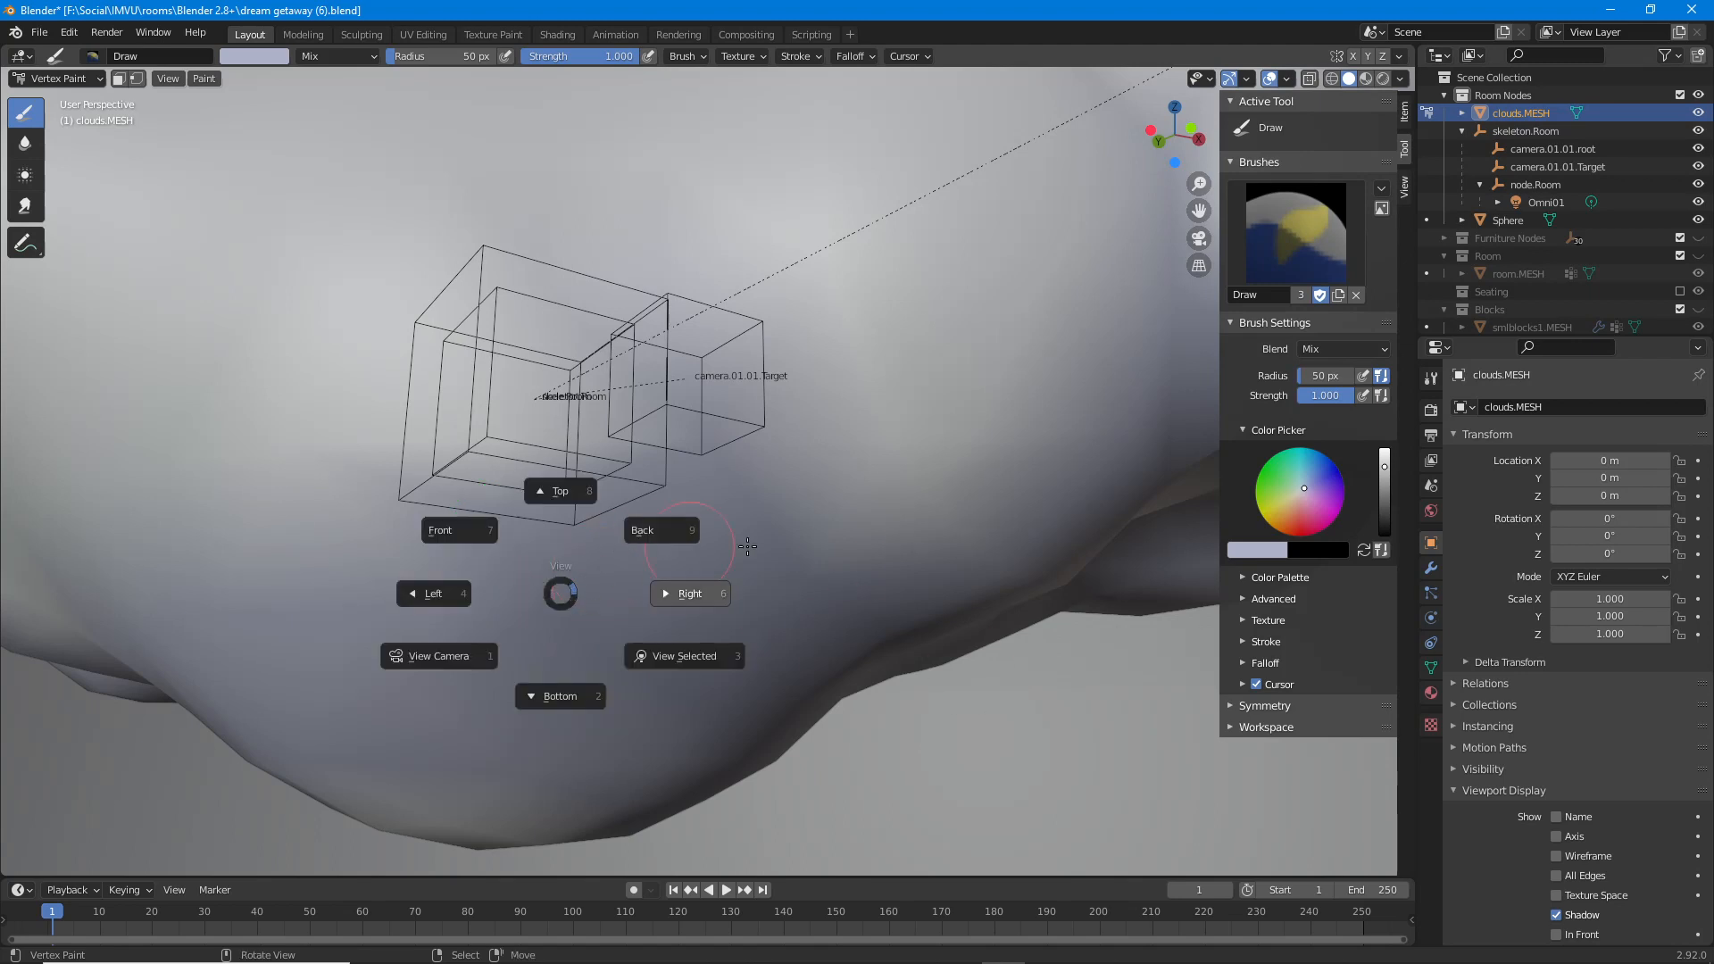
{"action": "key", "text": "Escape"}
{"action": "key", "text": "Tab"}
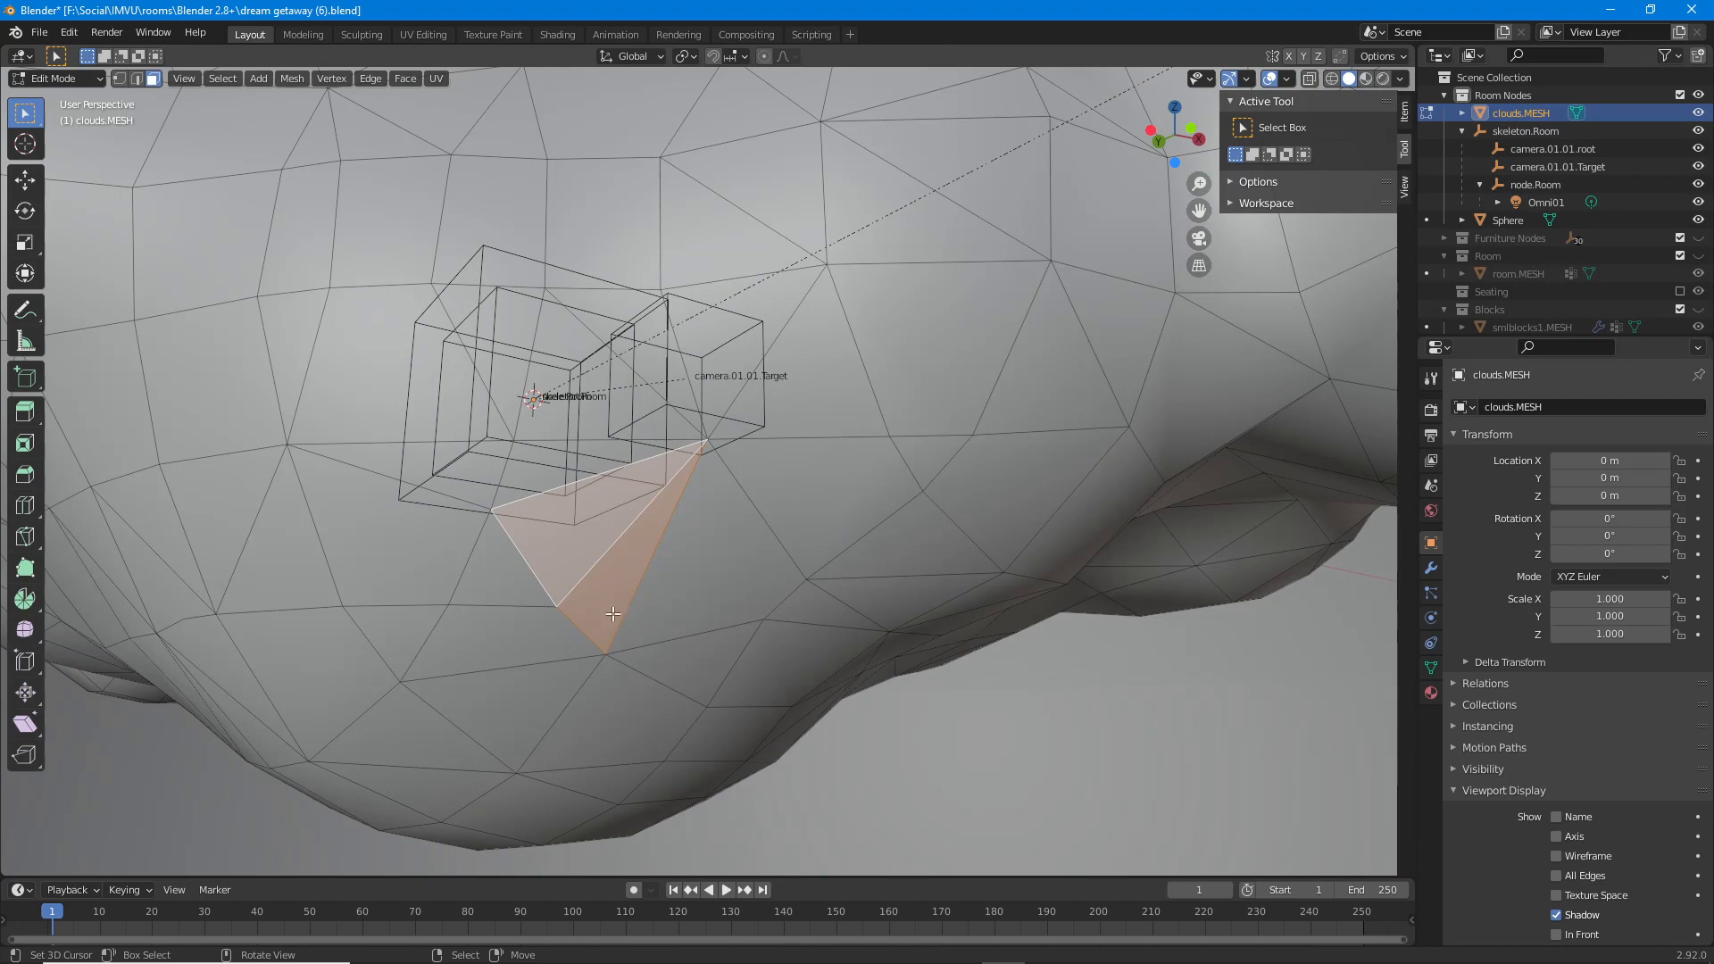
{"action": "middle_click_drag", "start_coordinate": [521, 585], "coordinate": [575, 438], "text": "shift"}
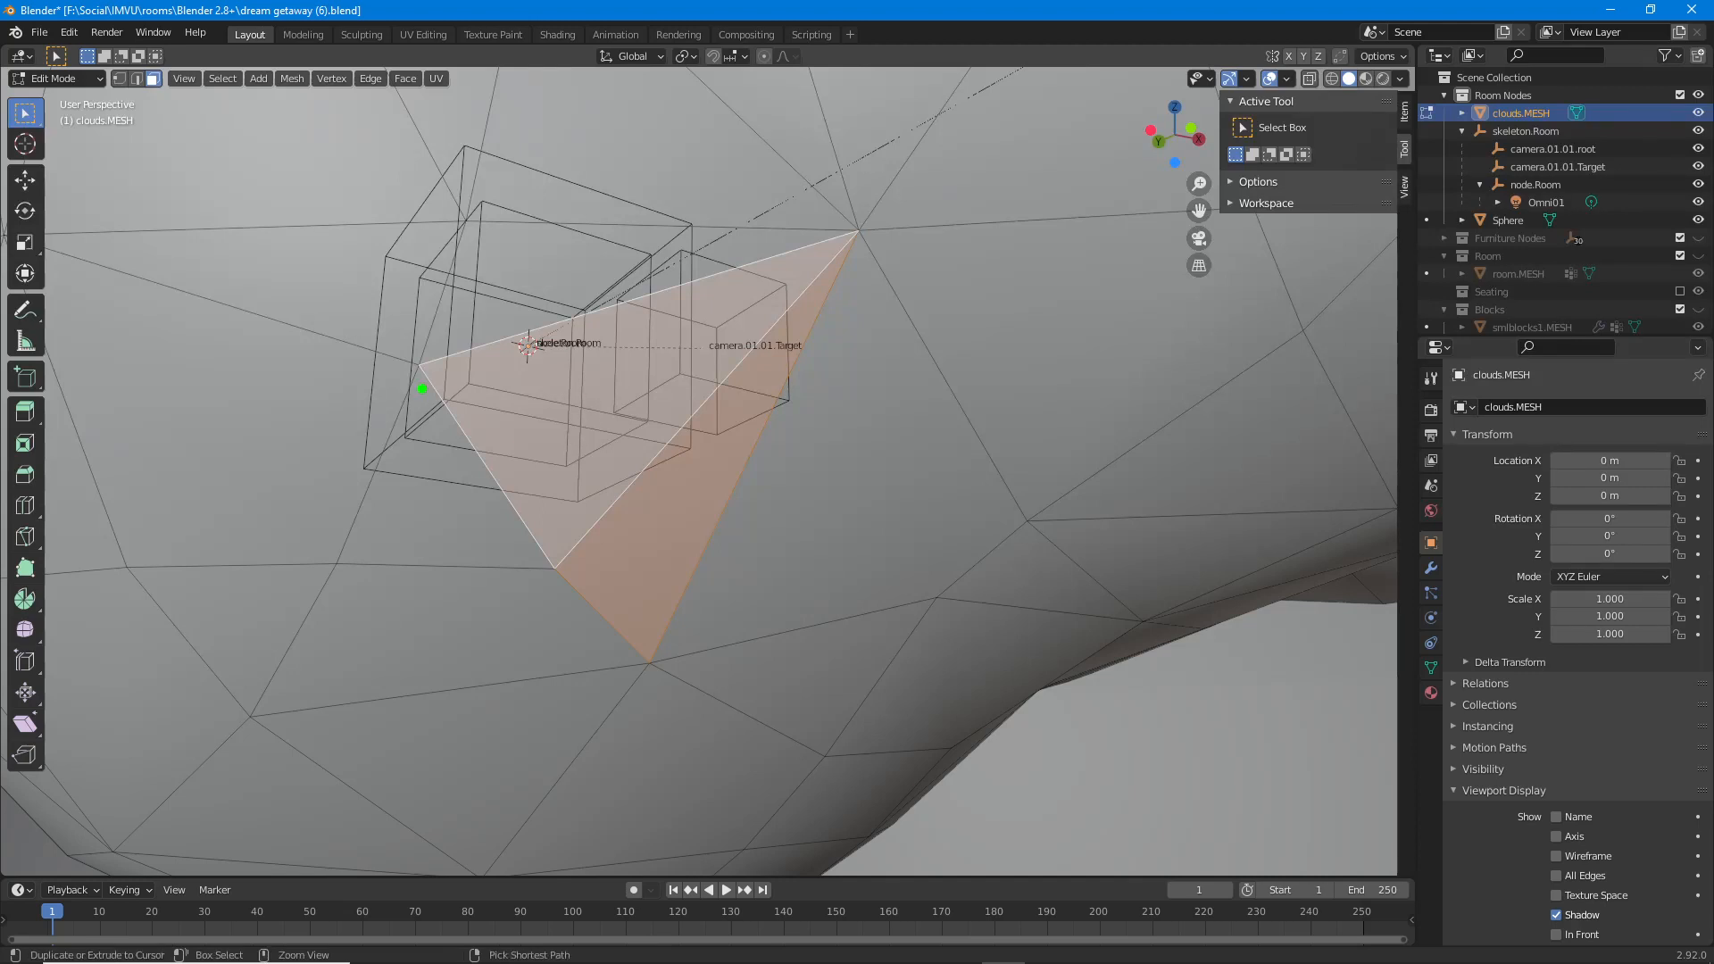
{"action": "mouse_move", "coordinate": [422, 364]}
{"action": "left_mouse_down"}
{"action": "mouse_move", "coordinate": [547, 574]}
{"action": "mouse_move", "coordinate": [792, 296]}
{"action": "left_mouse_up"}
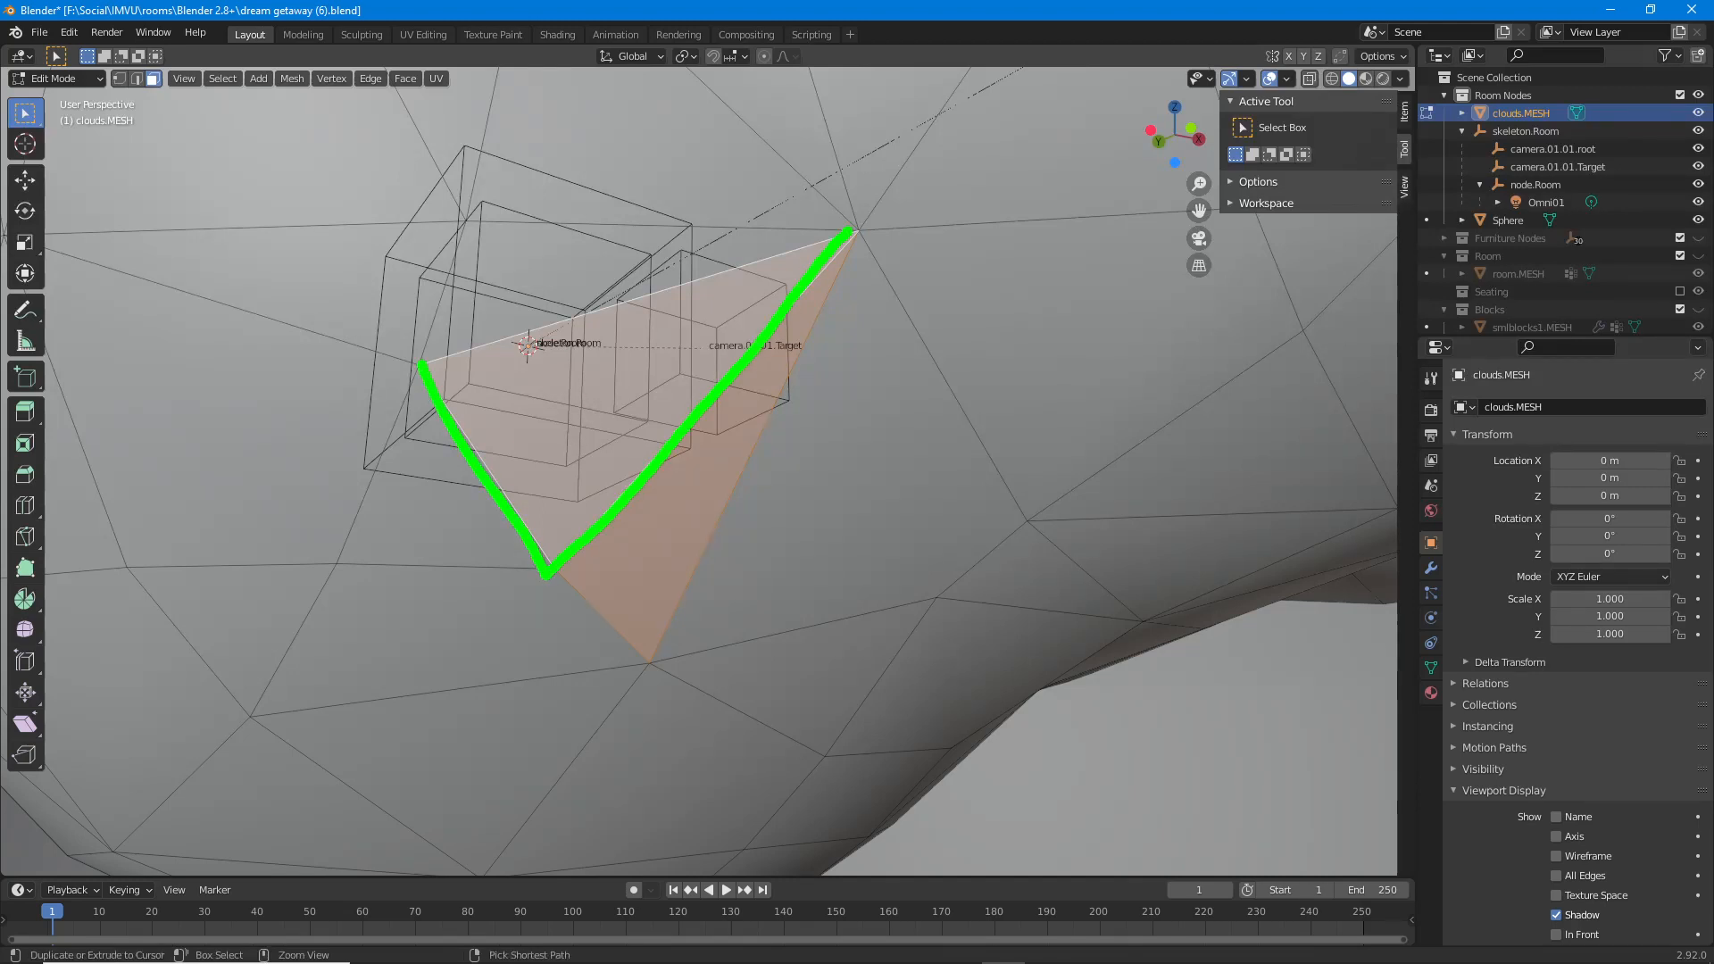
{"action": "left_click_drag", "start_coordinate": [632, 309], "coordinate": [433, 349]}
{"action": "mouse_move", "coordinate": [548, 578]}
{"action": "left_mouse_down"}
{"action": "mouse_move", "coordinate": [571, 596]}
{"action": "mouse_move", "coordinate": [825, 314]}
{"action": "mouse_move", "coordinate": [857, 234]}
{"action": "left_mouse_up"}
{"action": "key", "text": "Escape"}
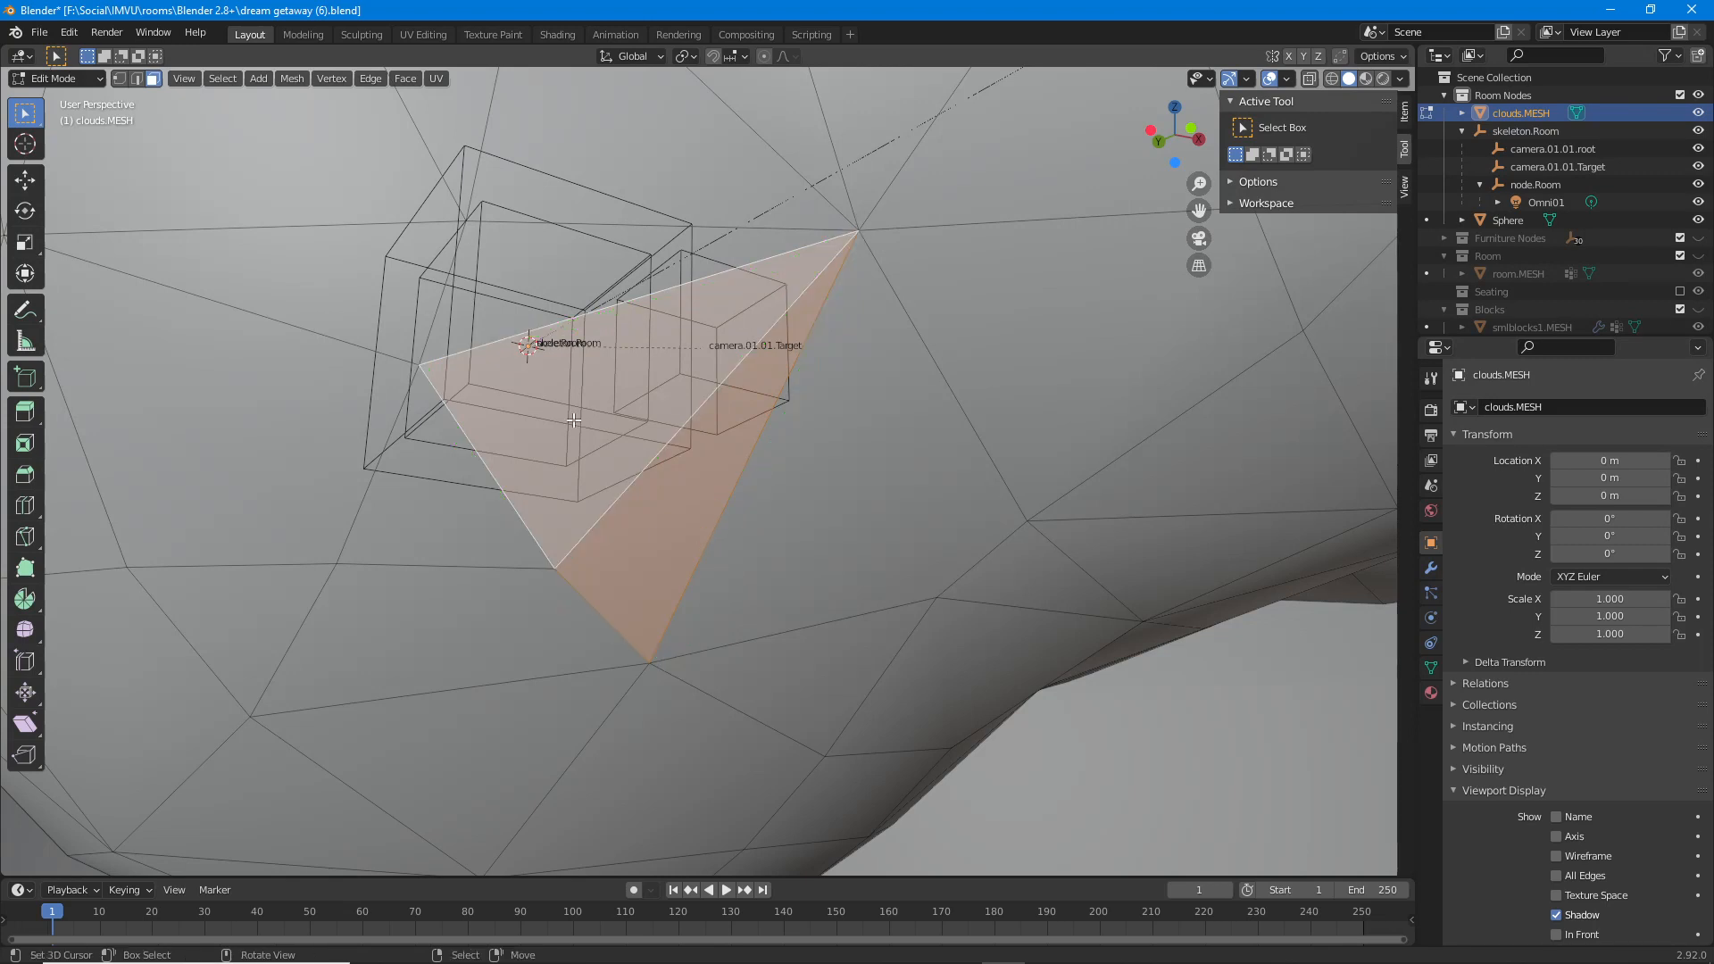
{"action": "key", "text": "ctrl+2"}
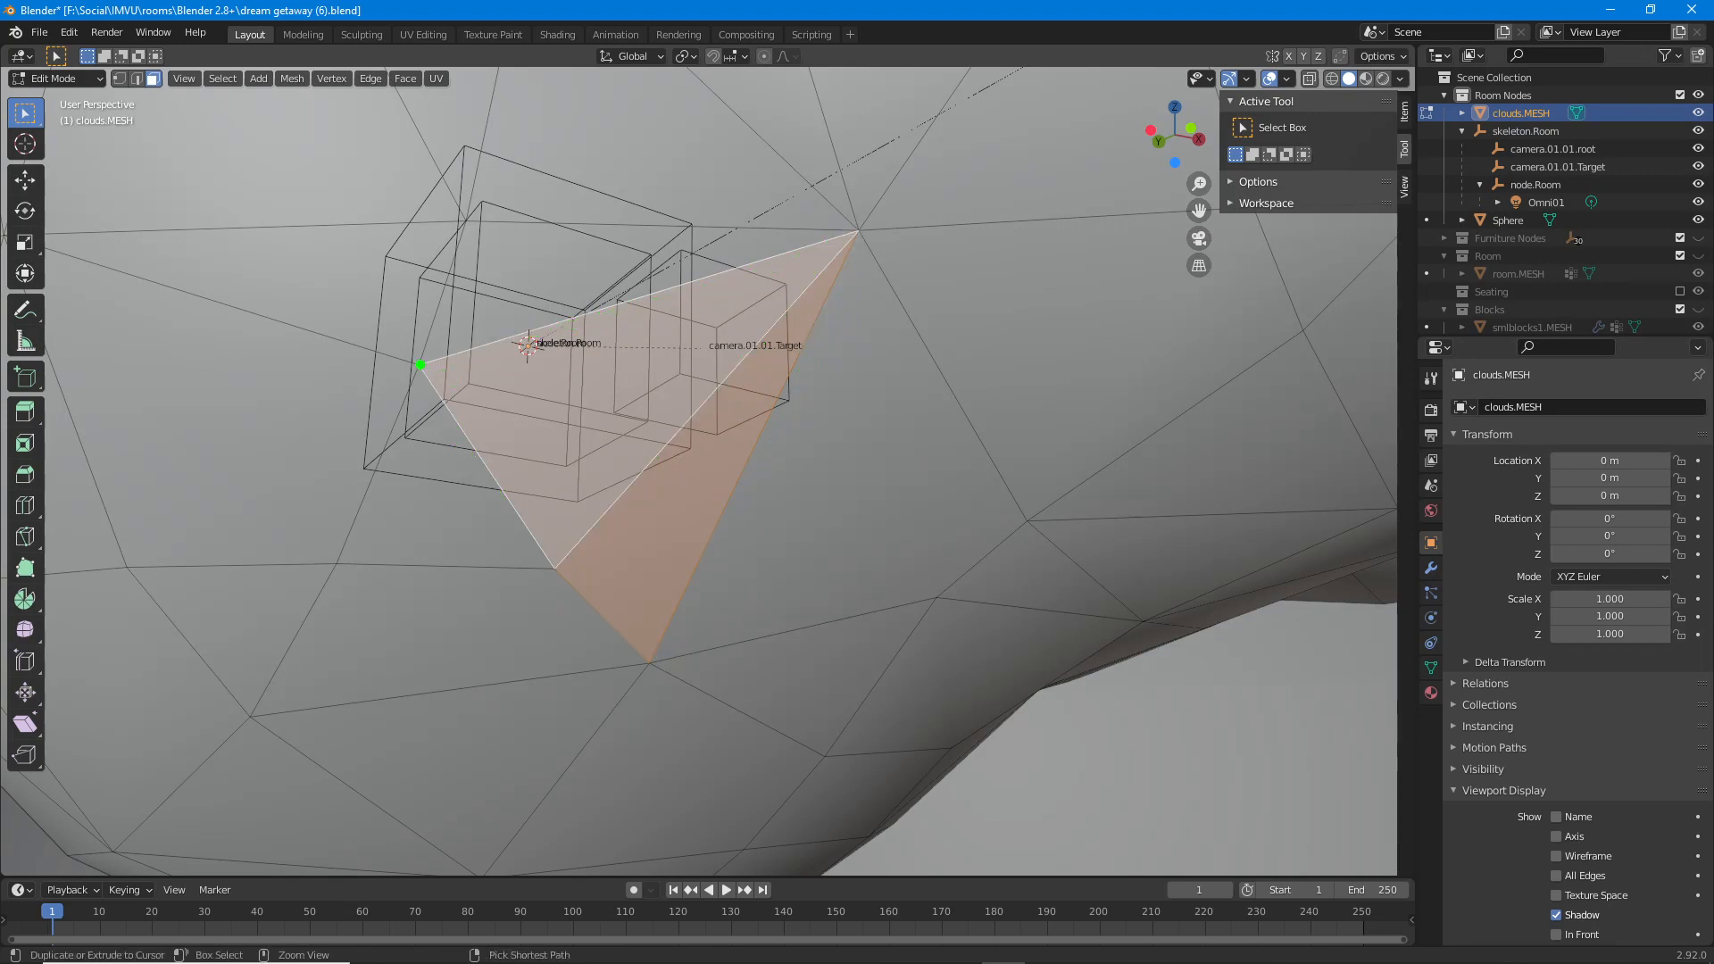
{"action": "mouse_move", "coordinate": [421, 364]}
{"action": "left_mouse_down"}
{"action": "mouse_move", "coordinate": [551, 574]}
{"action": "mouse_move", "coordinate": [657, 666]}
{"action": "mouse_move", "coordinate": [857, 198]}
{"action": "mouse_move", "coordinate": [426, 366]}
{"action": "left_mouse_up"}
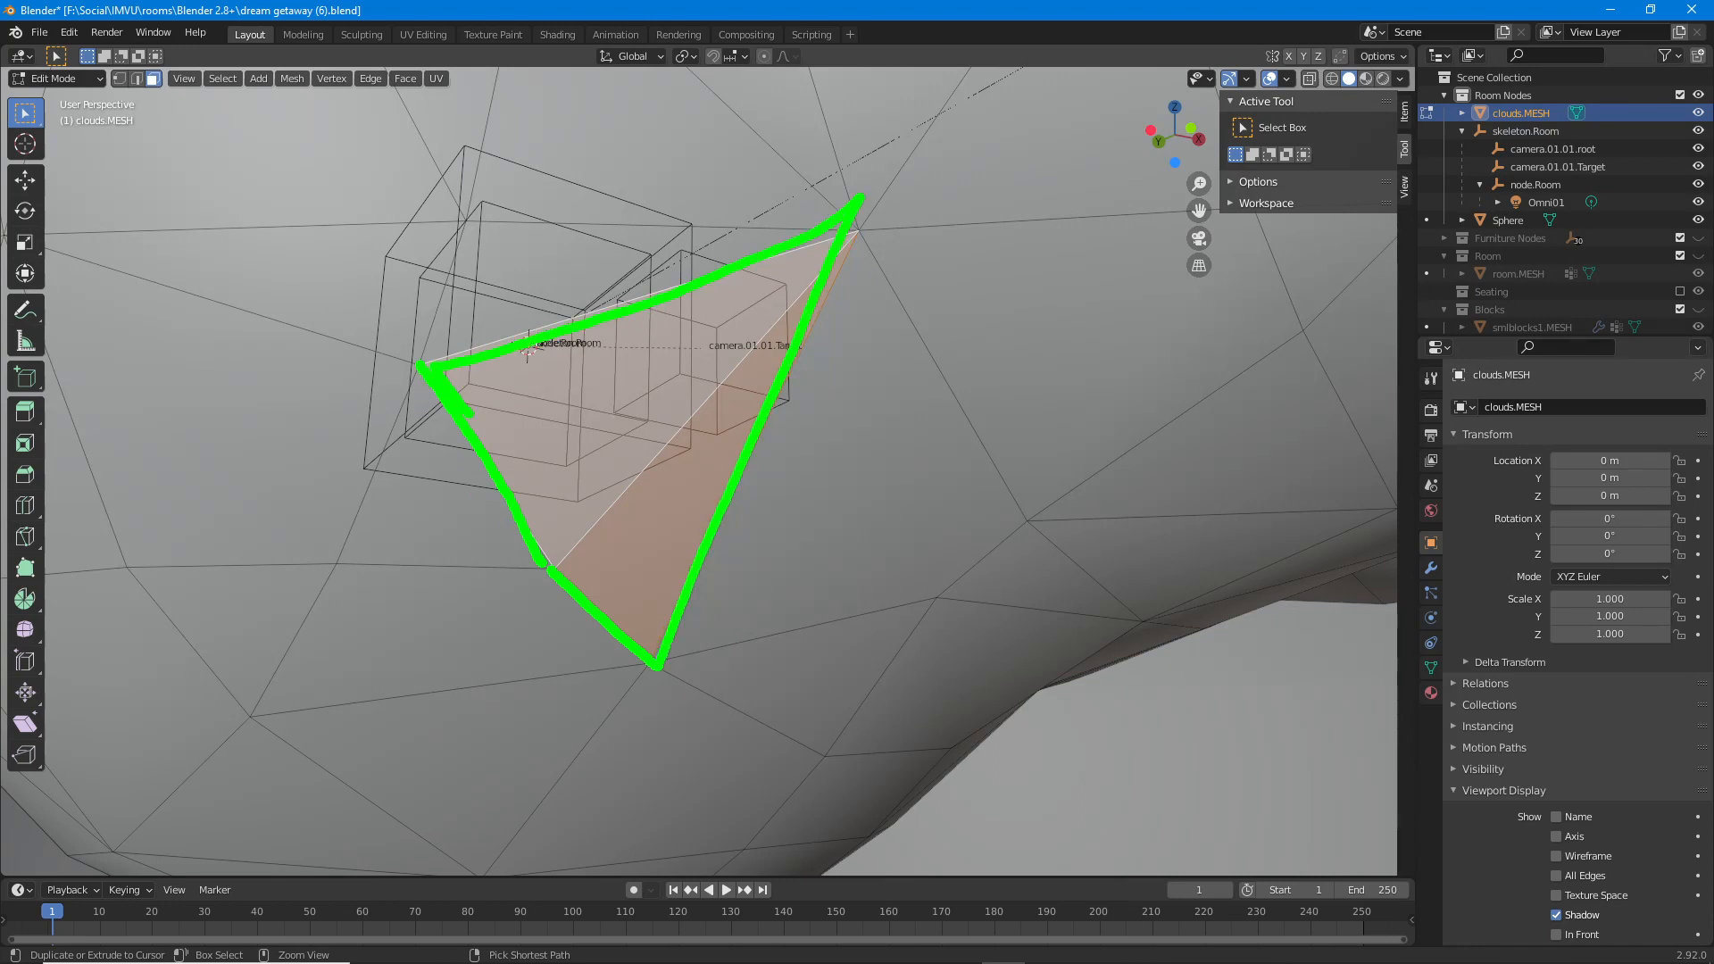
{"action": "left_click_drag", "start_coordinate": [542, 496], "coordinate": [657, 663]}
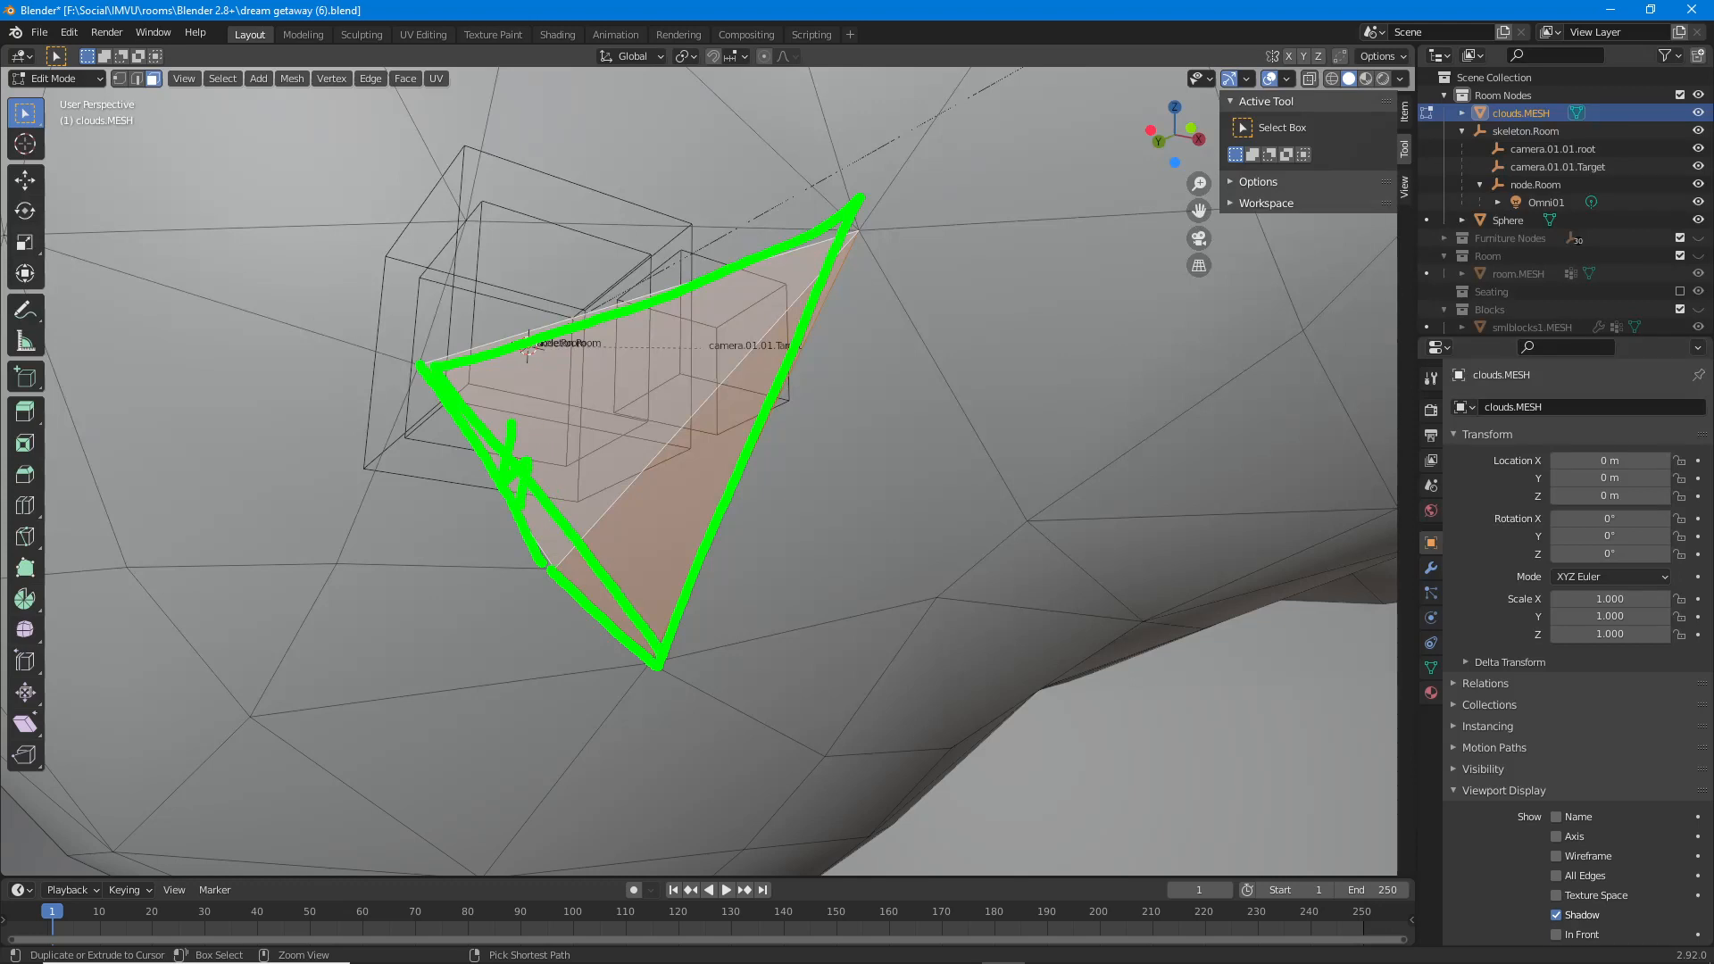
{"action": "mouse_move", "coordinate": [527, 464]}
{"action": "left_mouse_down"}
{"action": "mouse_move", "coordinate": [584, 572]}
{"action": "mouse_move", "coordinate": [635, 607]}
{"action": "left_mouse_up"}
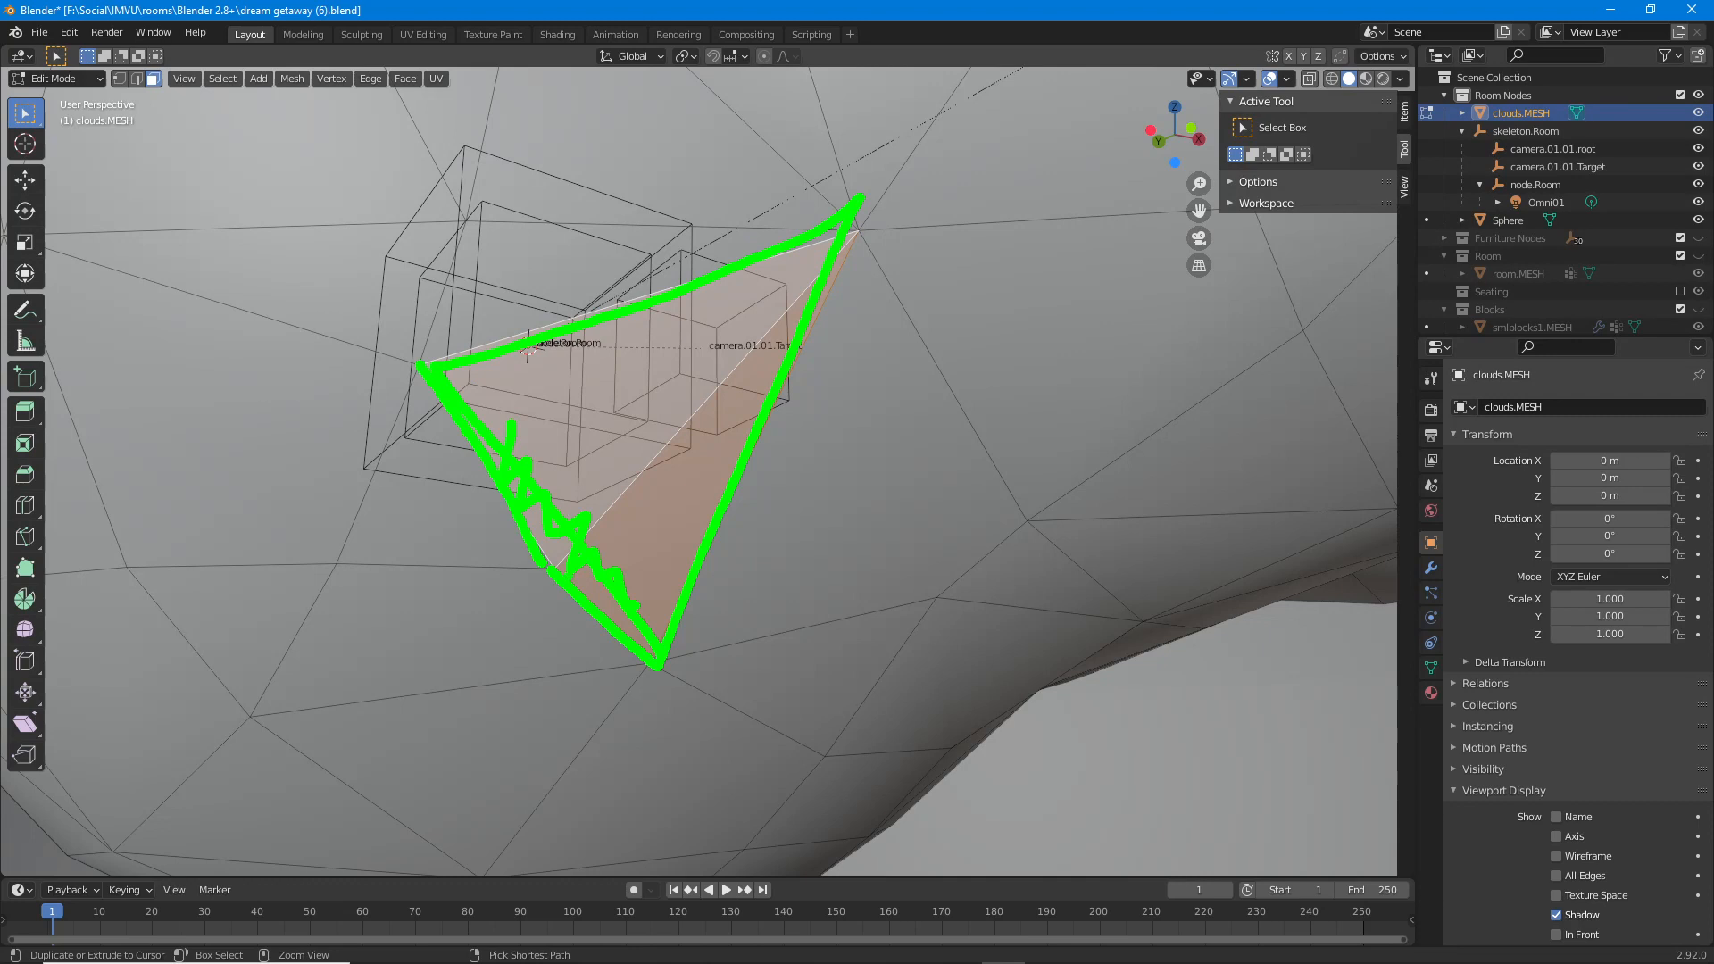
{"action": "key", "text": "Escape"}
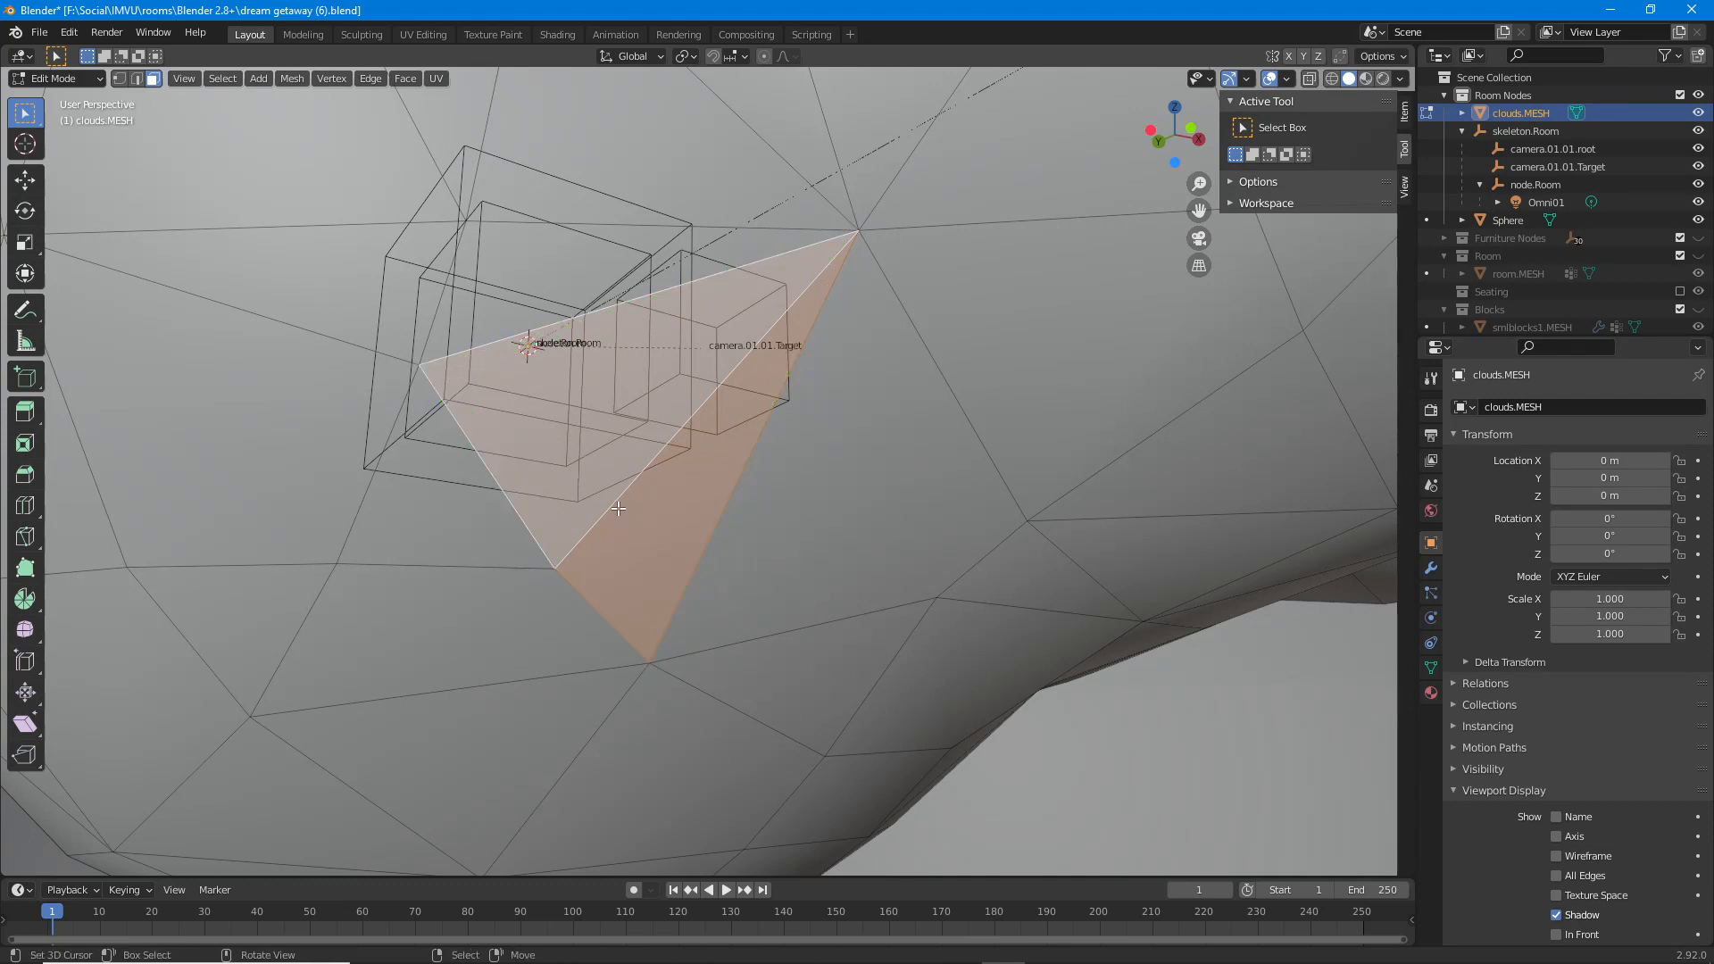
Join the two selected triangles with Tris to Quads and return the clouds mesh to Vertex Paint.
{"action": "right_click", "coordinate": [643, 554]}
{"action": "right_click", "coordinate": [571, 482], "text": "shift"}
{"action": "left_click", "coordinate": [370, 79]}
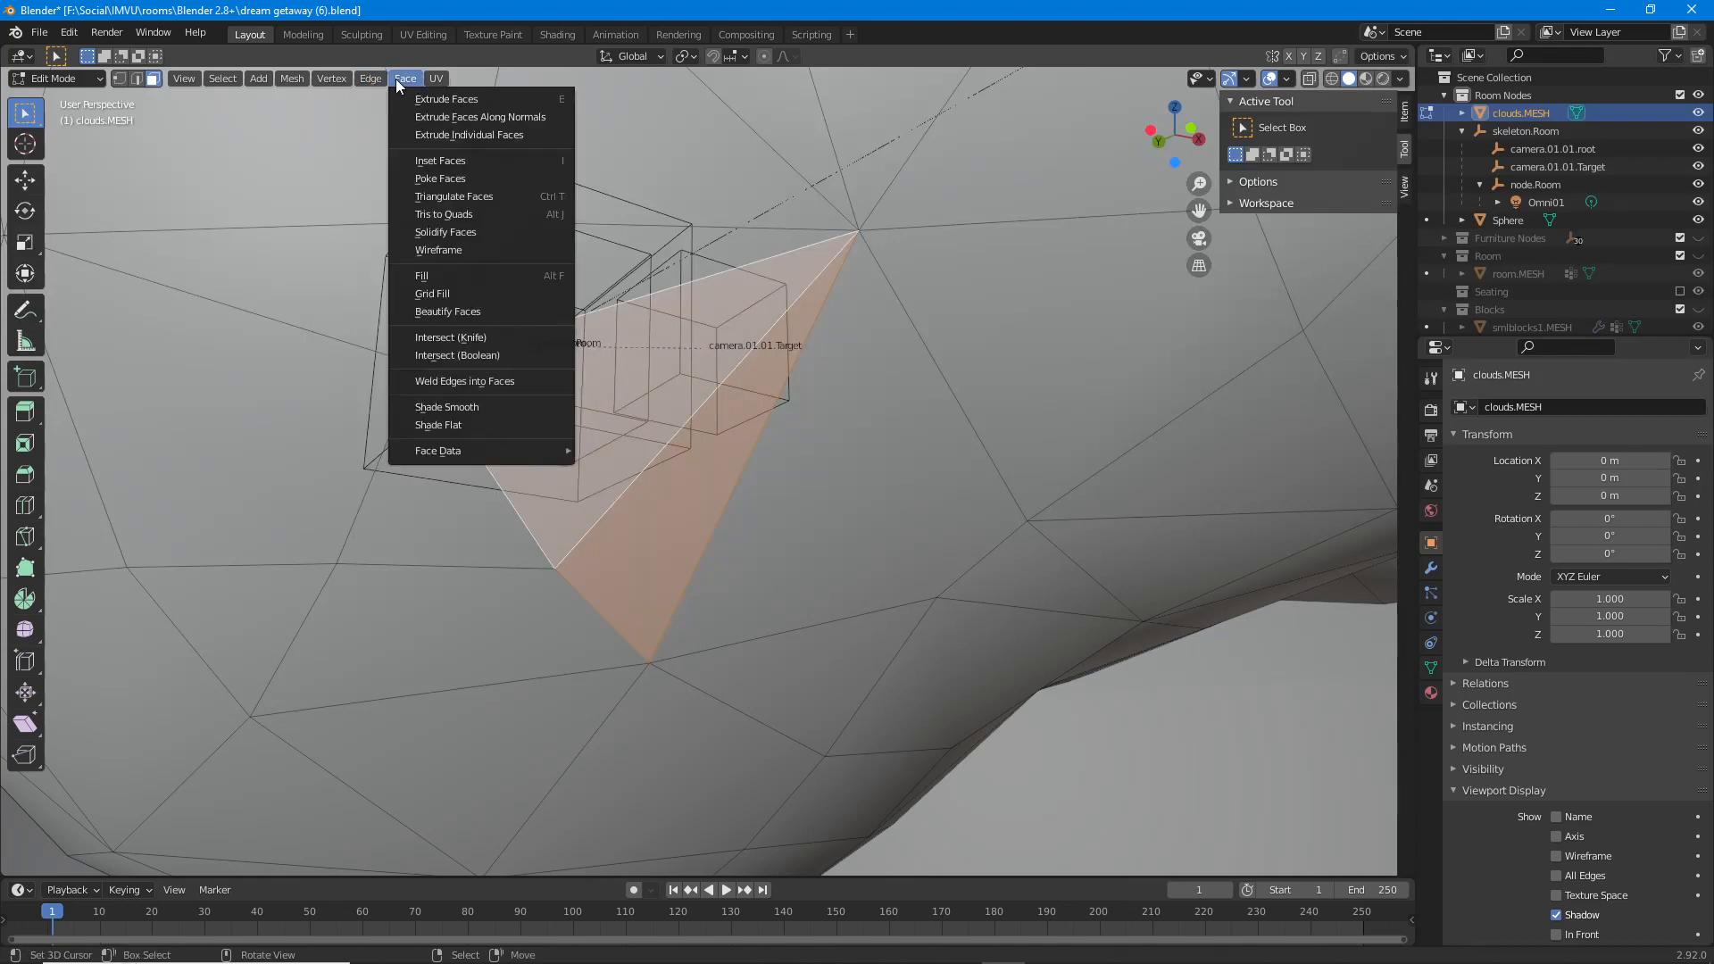
{"action": "left_click", "coordinate": [442, 214]}
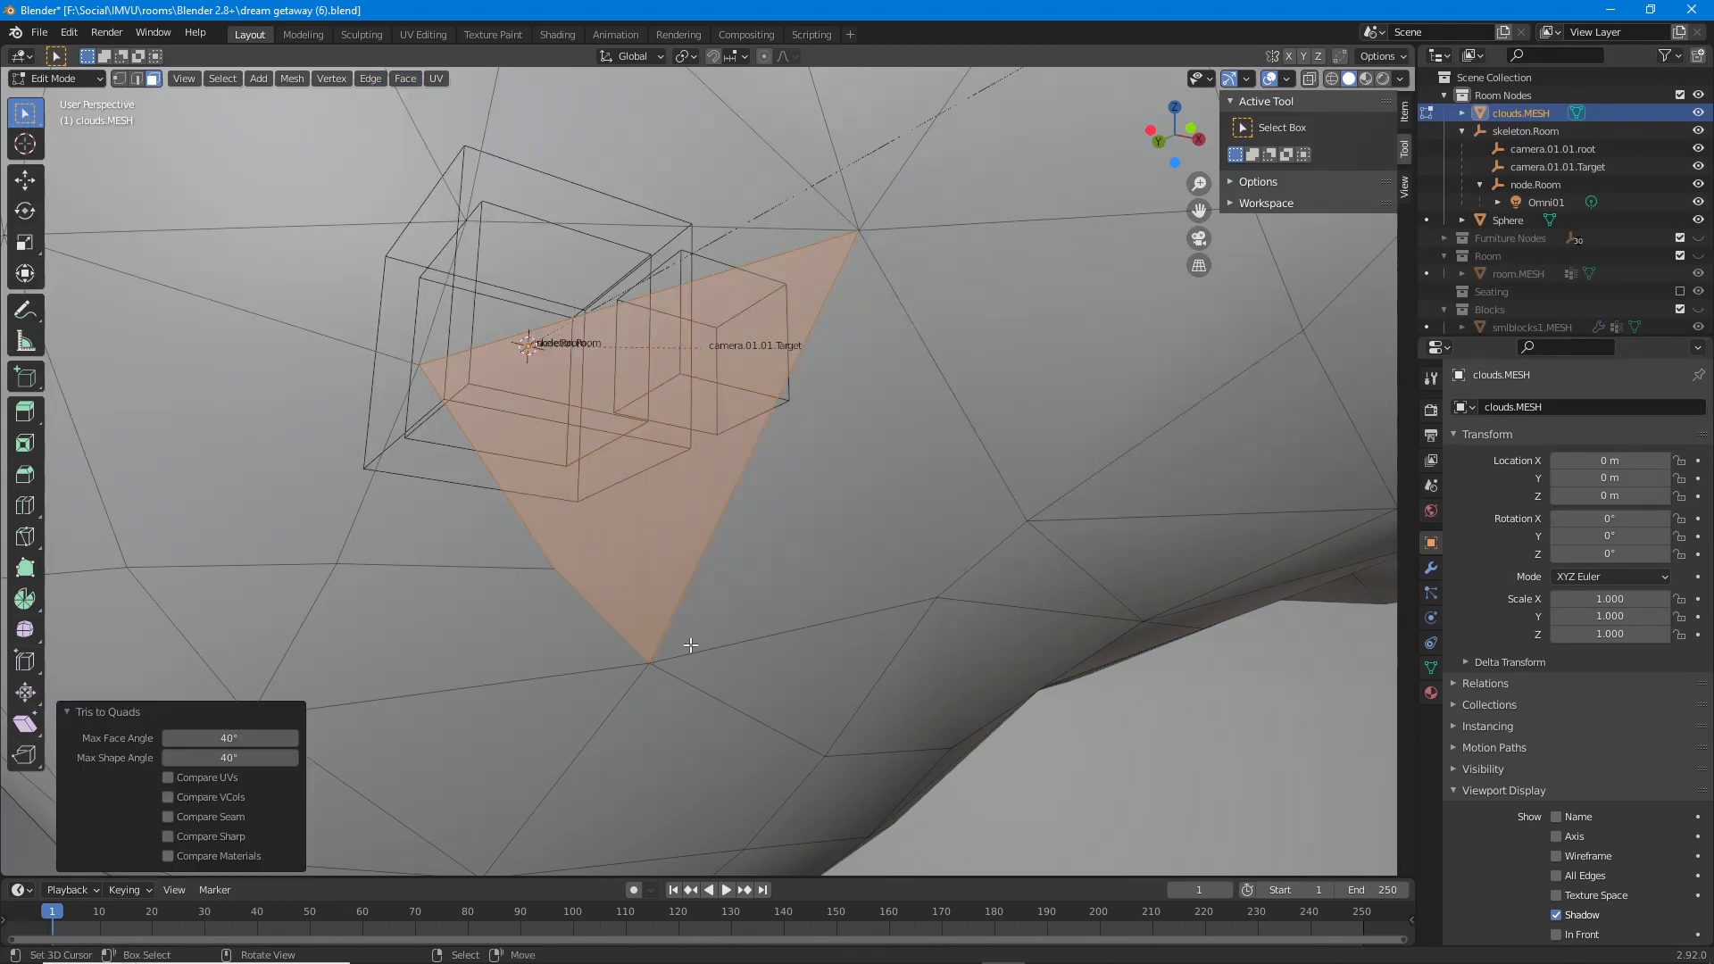
{"action": "left_click_drag", "start_coordinate": [557, 568], "coordinate": [781, 313]}
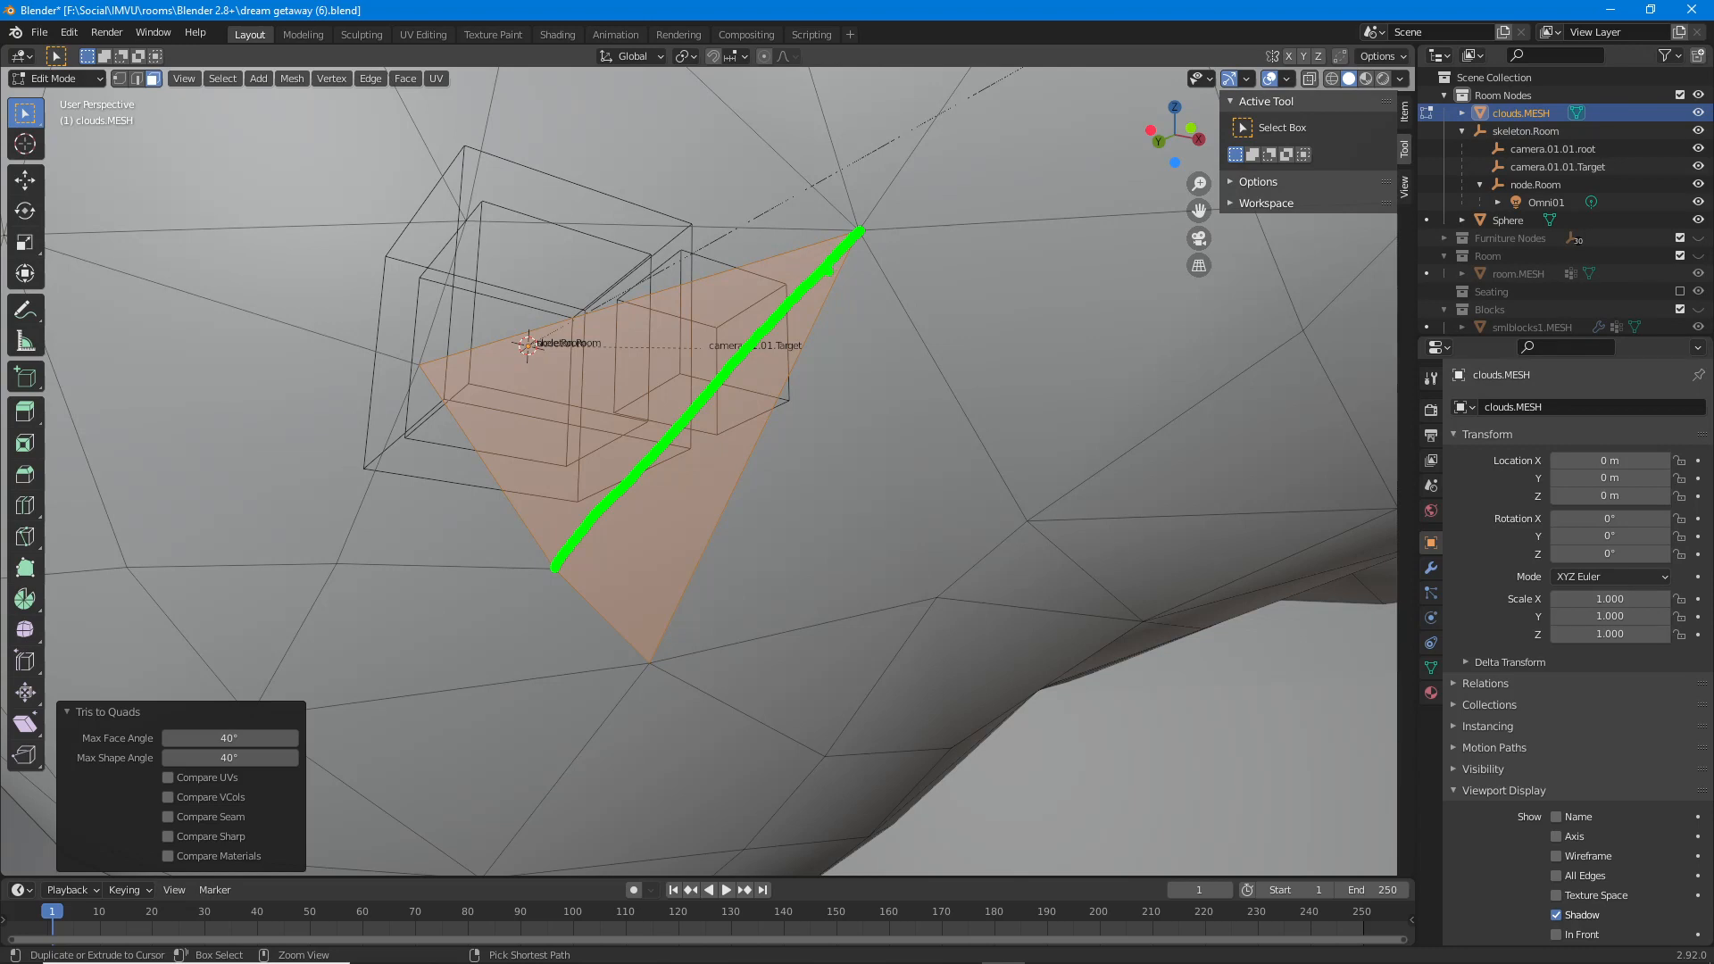
{"action": "key", "text": "Escape"}
{"action": "key", "text": "Tab"}
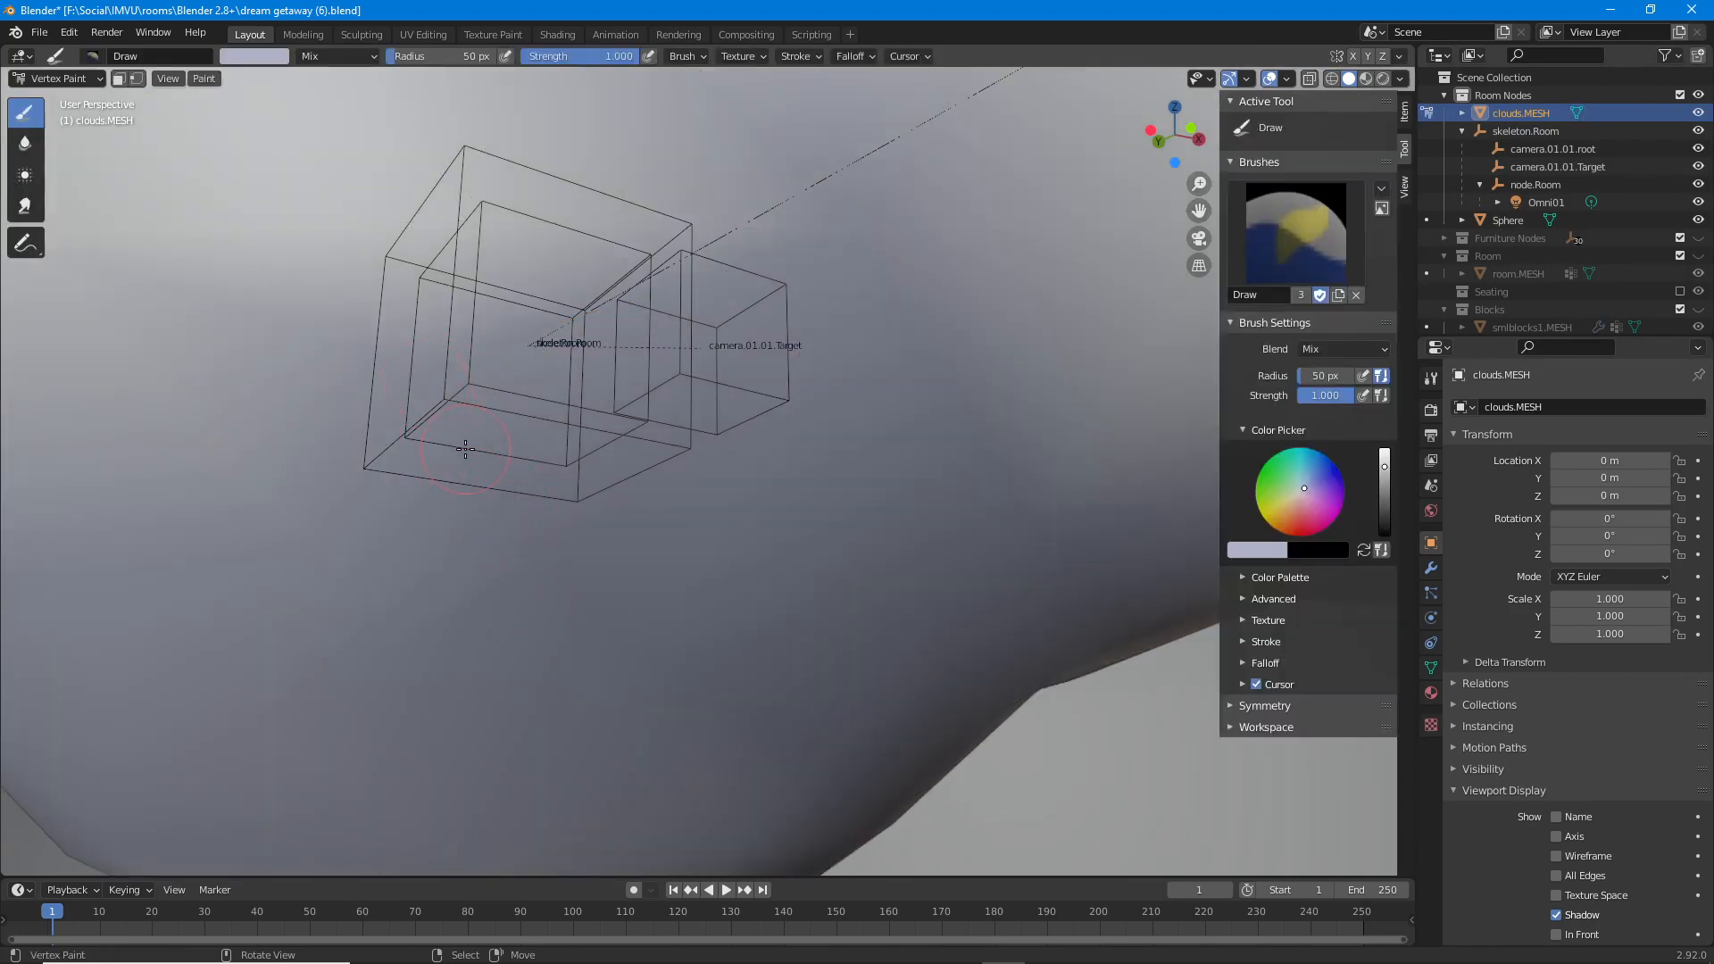
{"action": "mouse_move", "coordinate": [444, 384]}
{"action": "left_mouse_down"}
{"action": "mouse_move", "coordinate": [560, 623]}
{"action": "mouse_move", "coordinate": [614, 536]}
{"action": "mouse_move", "coordinate": [443, 370]}
{"action": "left_mouse_up"}
{"action": "left_click_drag", "start_coordinate": [546, 529], "coordinate": [814, 251]}
{"action": "mouse_move", "coordinate": [493, 353]}
{"action": "left_mouse_down"}
{"action": "mouse_move", "coordinate": [819, 260]}
{"action": "mouse_move", "coordinate": [637, 611]}
{"action": "mouse_move", "coordinate": [544, 540]}
{"action": "mouse_move", "coordinate": [505, 473]}
{"action": "mouse_move", "coordinate": [484, 371]}
{"action": "left_mouse_up"}
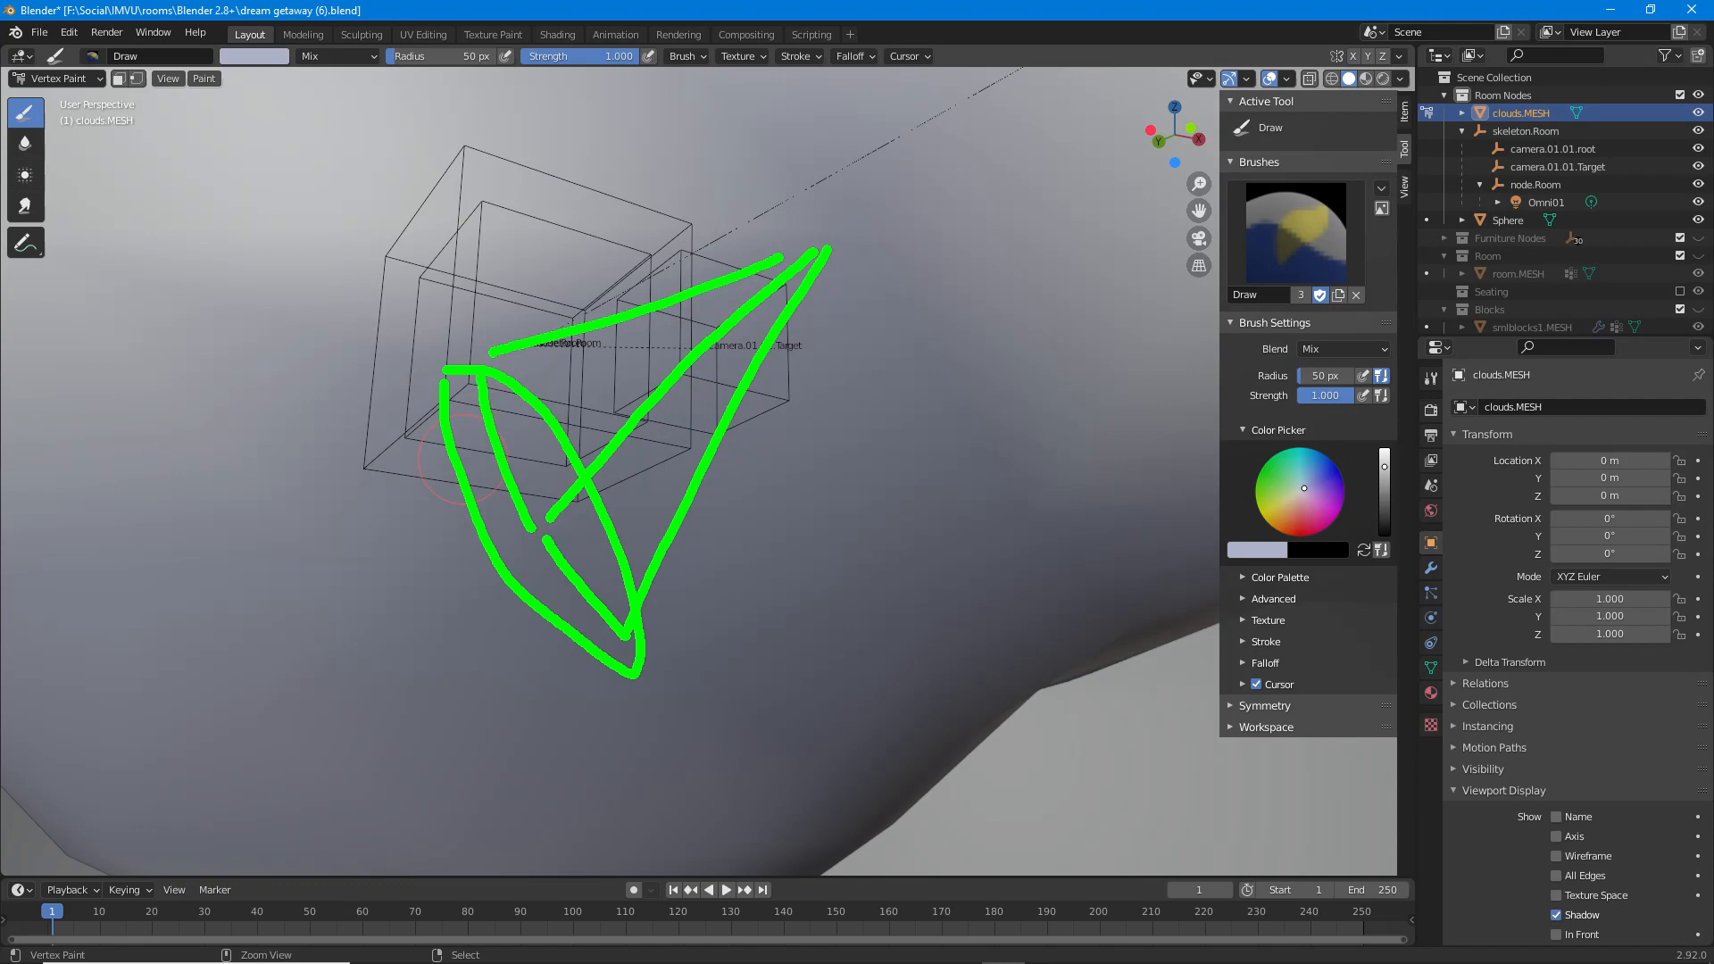
{"action": "key", "text": "Escape"}
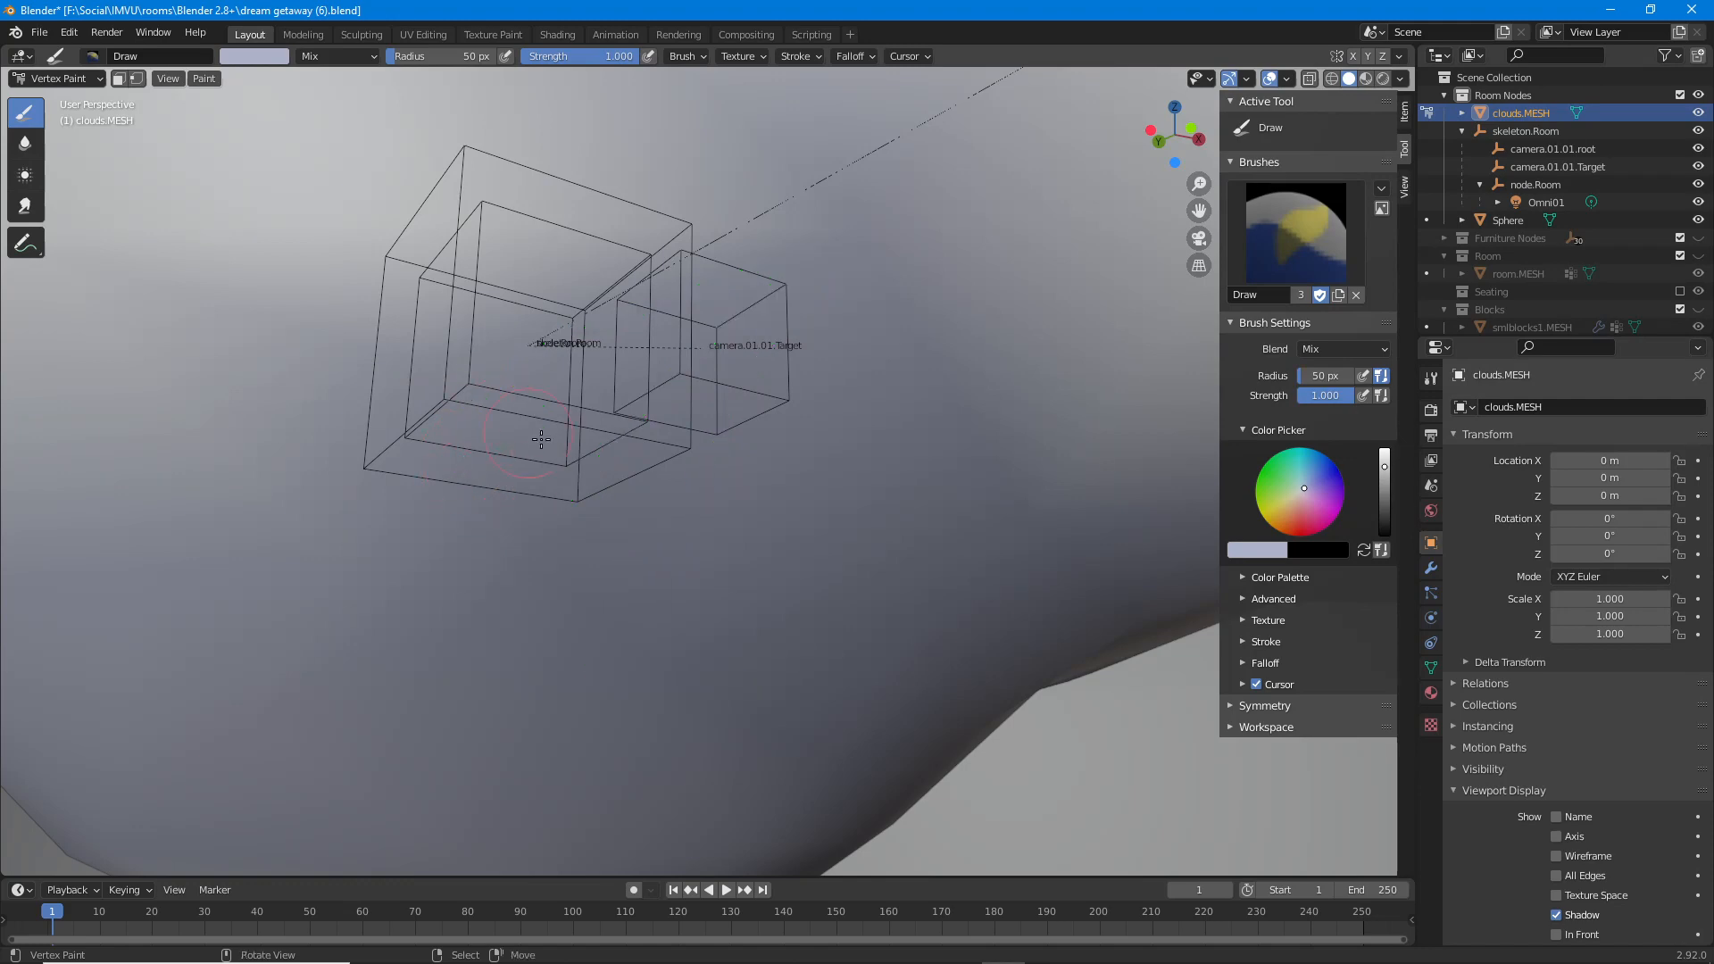
Raise the lavender brush colour to full brightness and paint over the light patch on the cloud's large bulge.
{"action": "scroll", "coordinate": [541, 439], "scroll_direction": "down", "scroll_amount": 4}
{"action": "middle_click_drag", "start_coordinate": [543, 446], "coordinate": [520, 339]}
{"action": "middle_click_drag", "start_coordinate": [553, 325], "coordinate": [660, 312]}
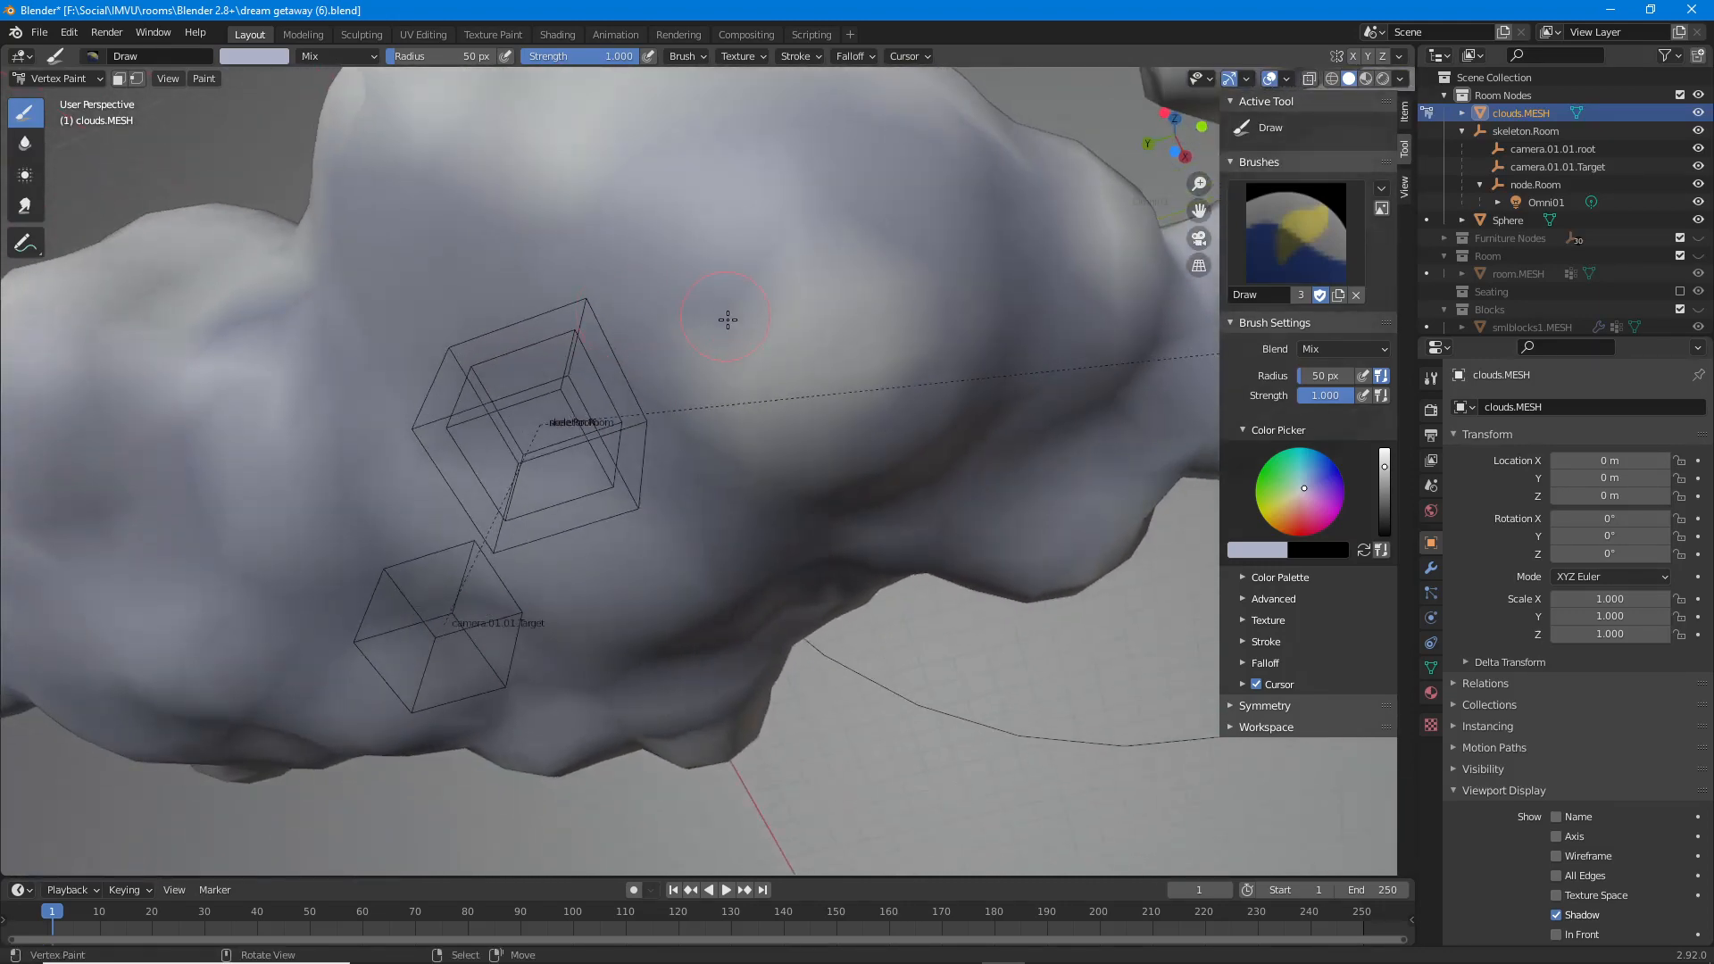
{"action": "left_click_drag", "start_coordinate": [1386, 465], "coordinate": [1384, 457]}
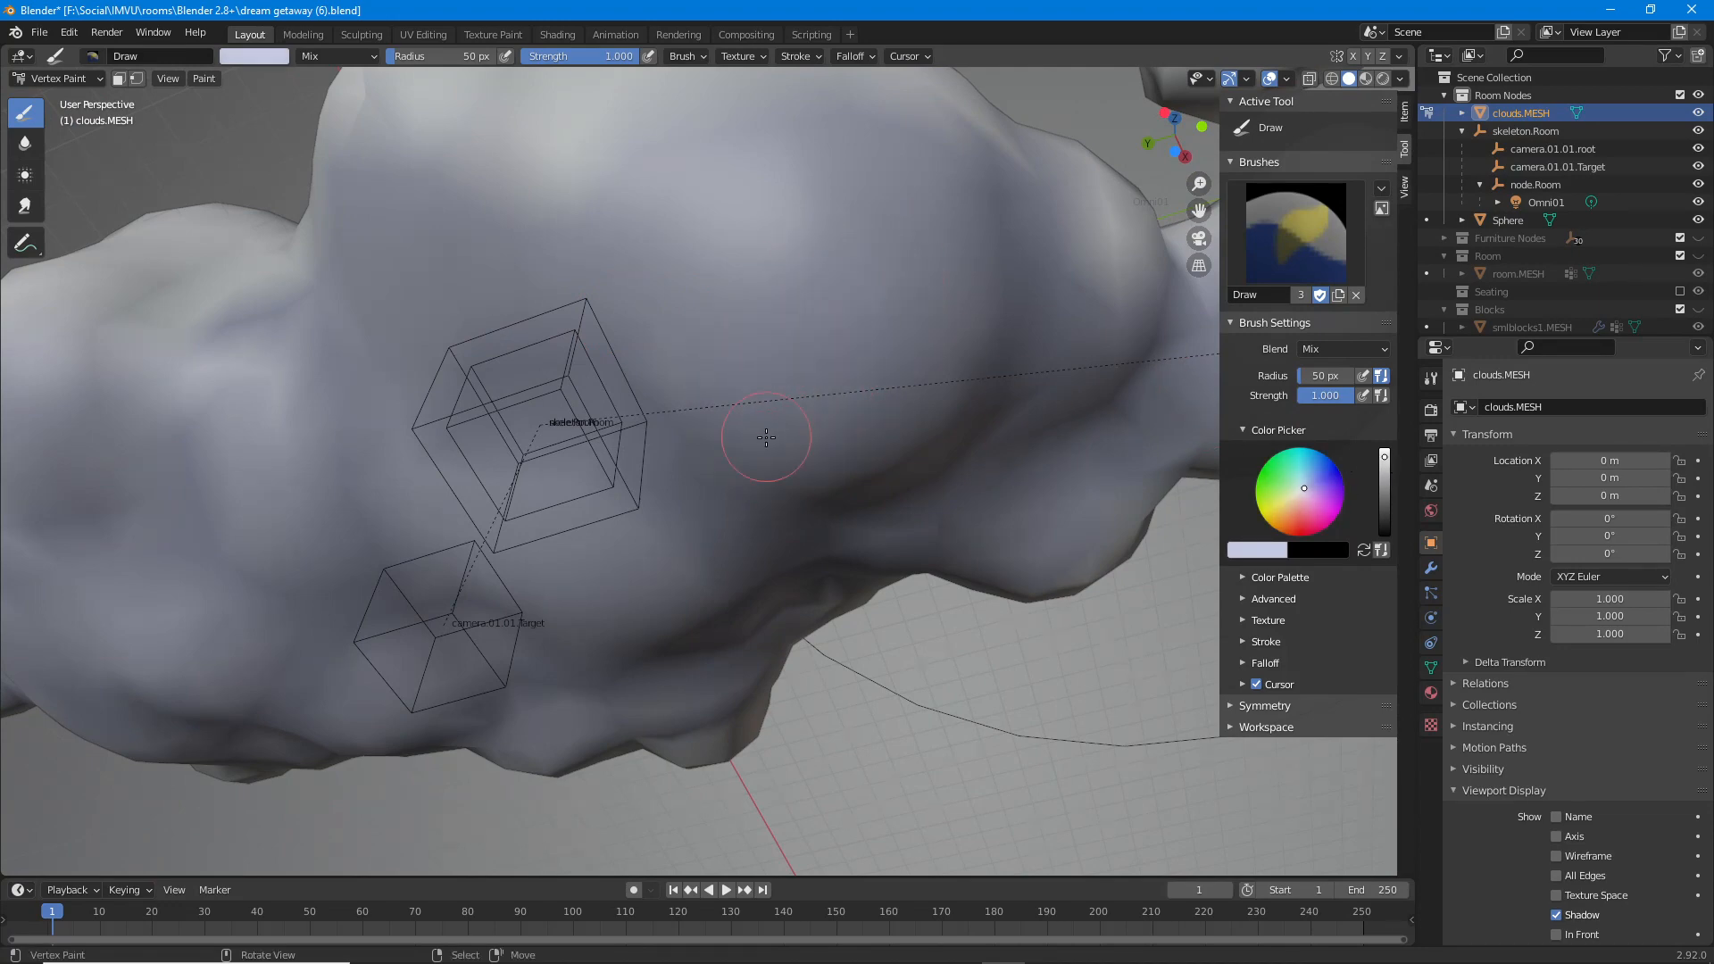
{"action": "middle_click_drag", "start_coordinate": [765, 432], "coordinate": [466, 466]}
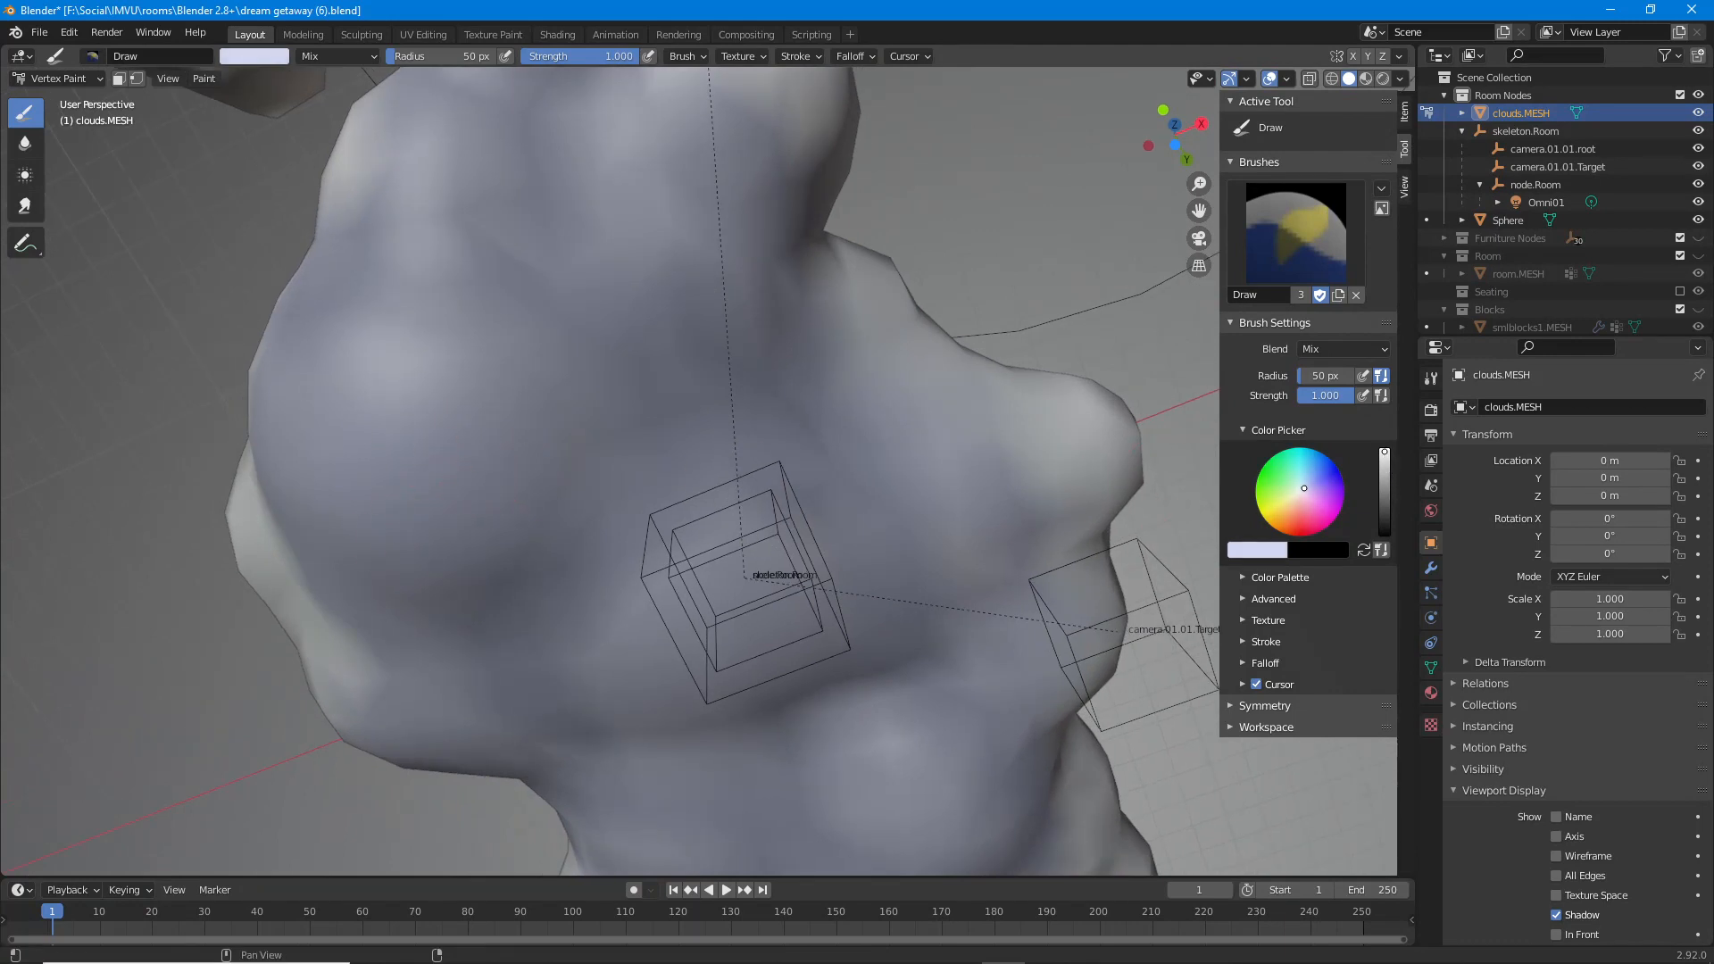
Paint the rounded bulge on the cloud's underside with pale cyan, and go over it with a pale yellow-green.
{"action": "left_click_drag", "start_coordinate": [1305, 487], "coordinate": [1301, 487]}
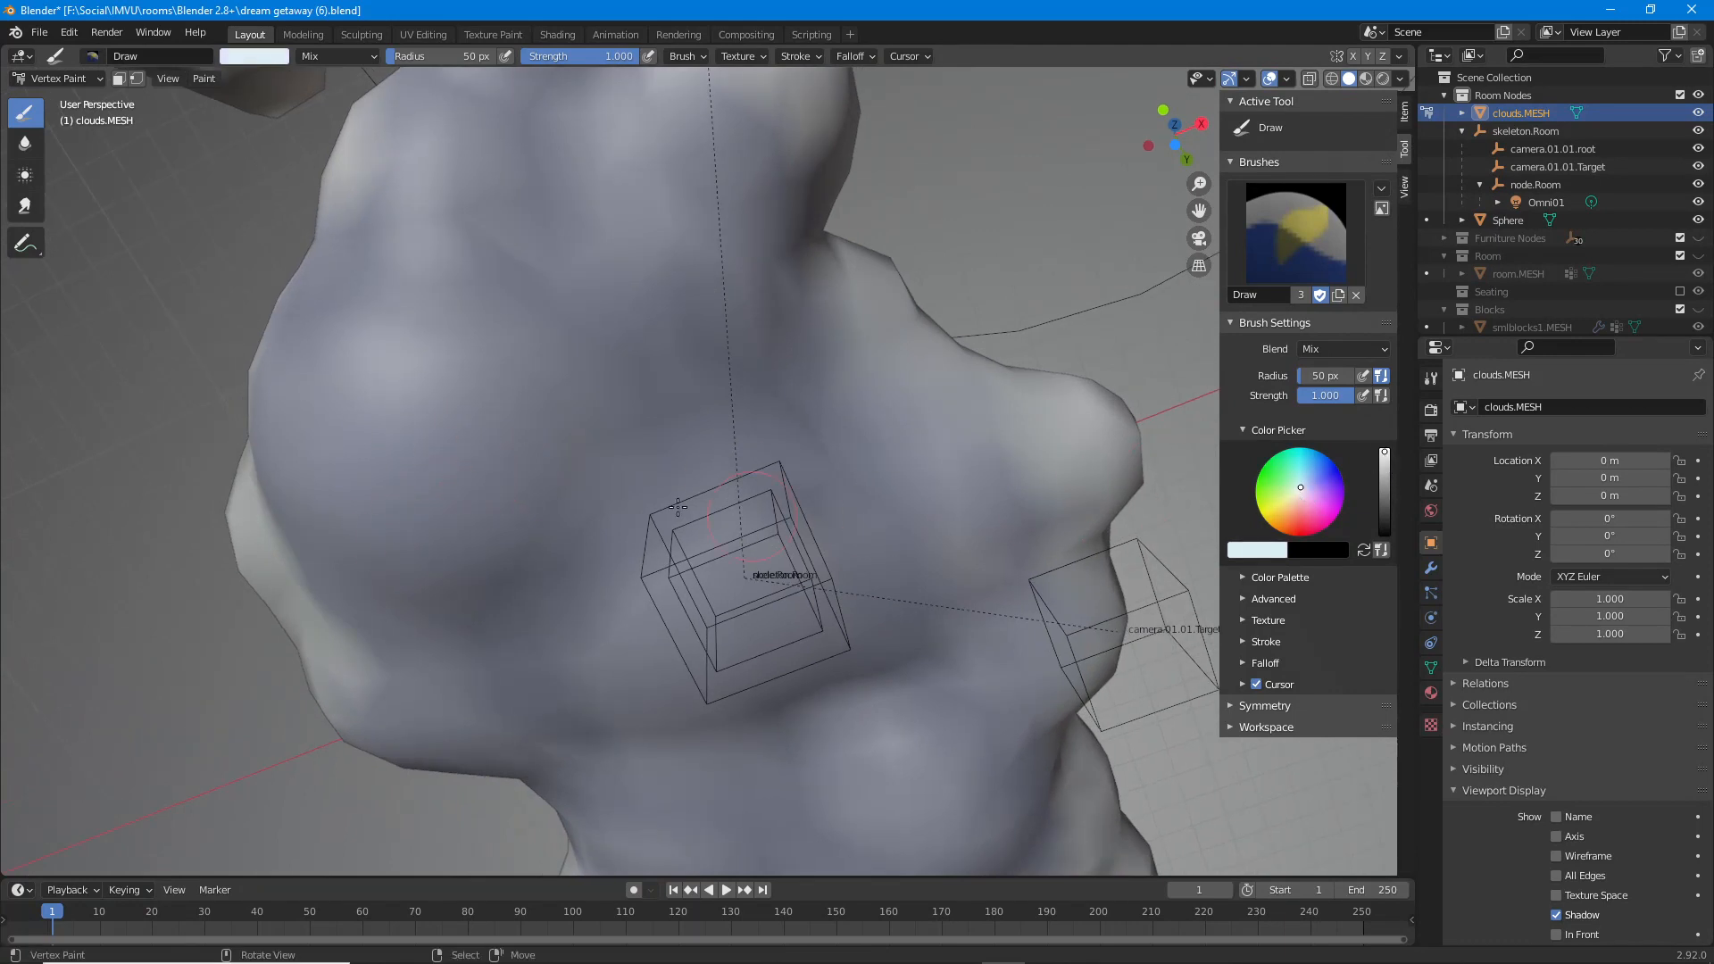
{"action": "mouse_move", "coordinate": [423, 543]}
{"action": "left_mouse_down"}
{"action": "mouse_move", "coordinate": [365, 514]}
{"action": "mouse_move", "coordinate": [442, 458]}
{"action": "left_mouse_up"}
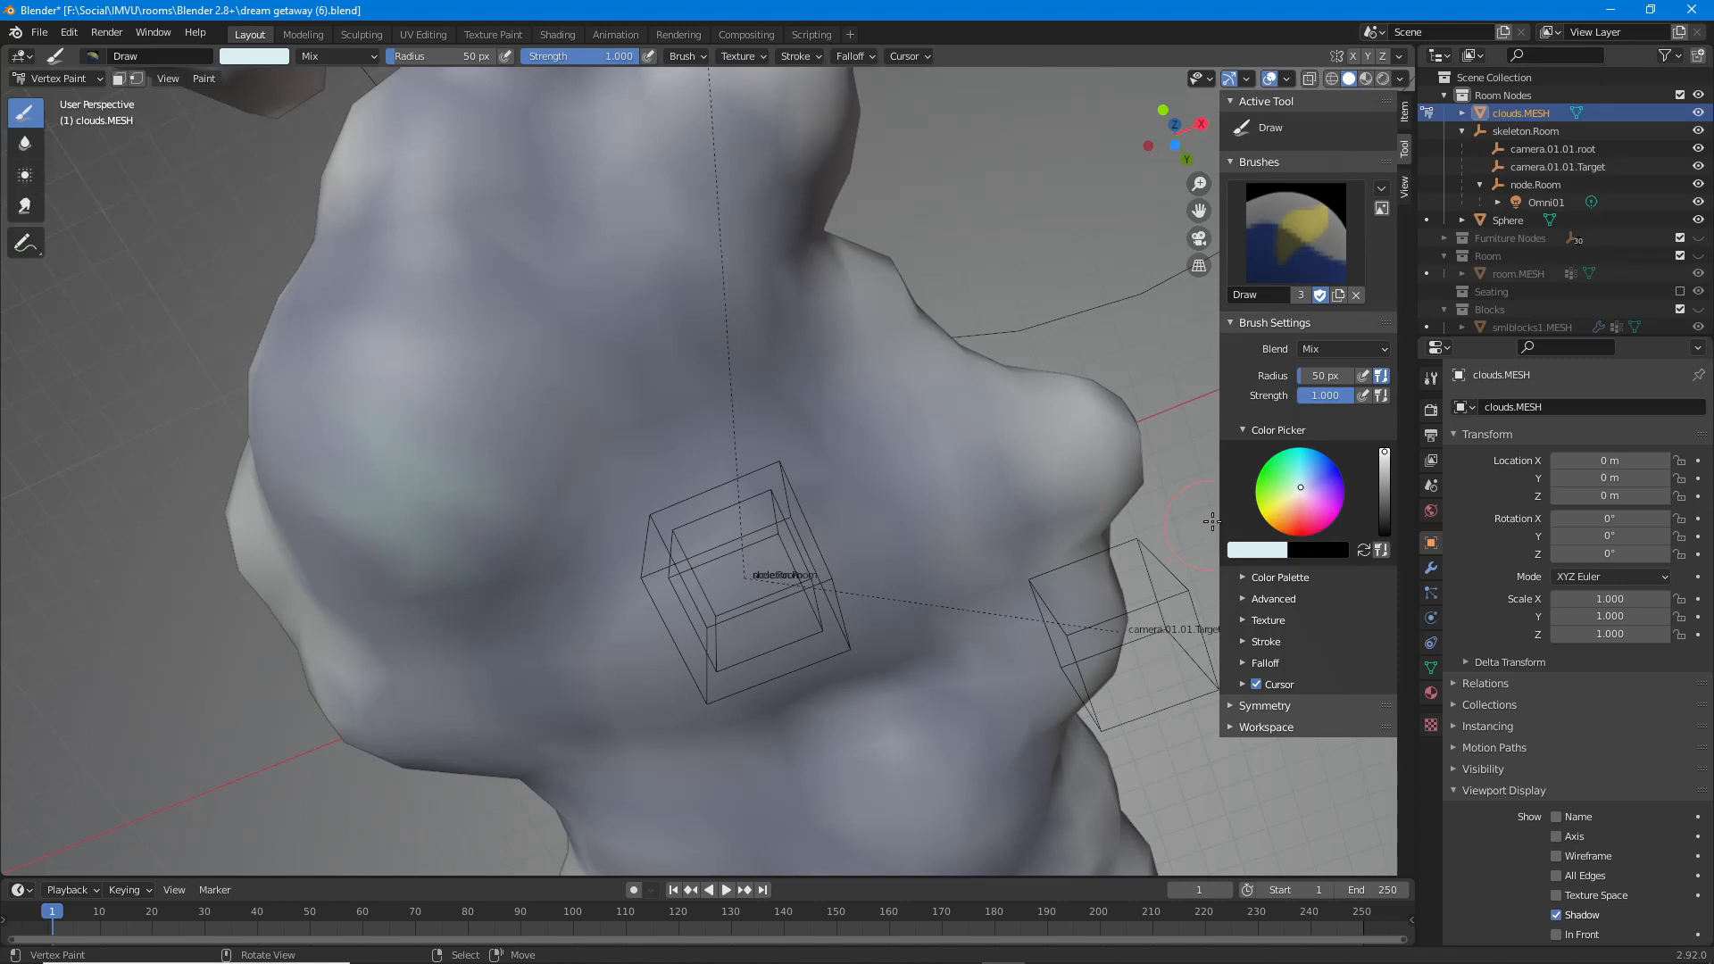
{"action": "left_click", "coordinate": [1296, 492]}
{"action": "mouse_move", "coordinate": [422, 563]}
{"action": "left_mouse_down"}
{"action": "mouse_move", "coordinate": [428, 467]}
{"action": "mouse_move", "coordinate": [467, 535]}
{"action": "mouse_move", "coordinate": [374, 521]}
{"action": "left_mouse_up"}
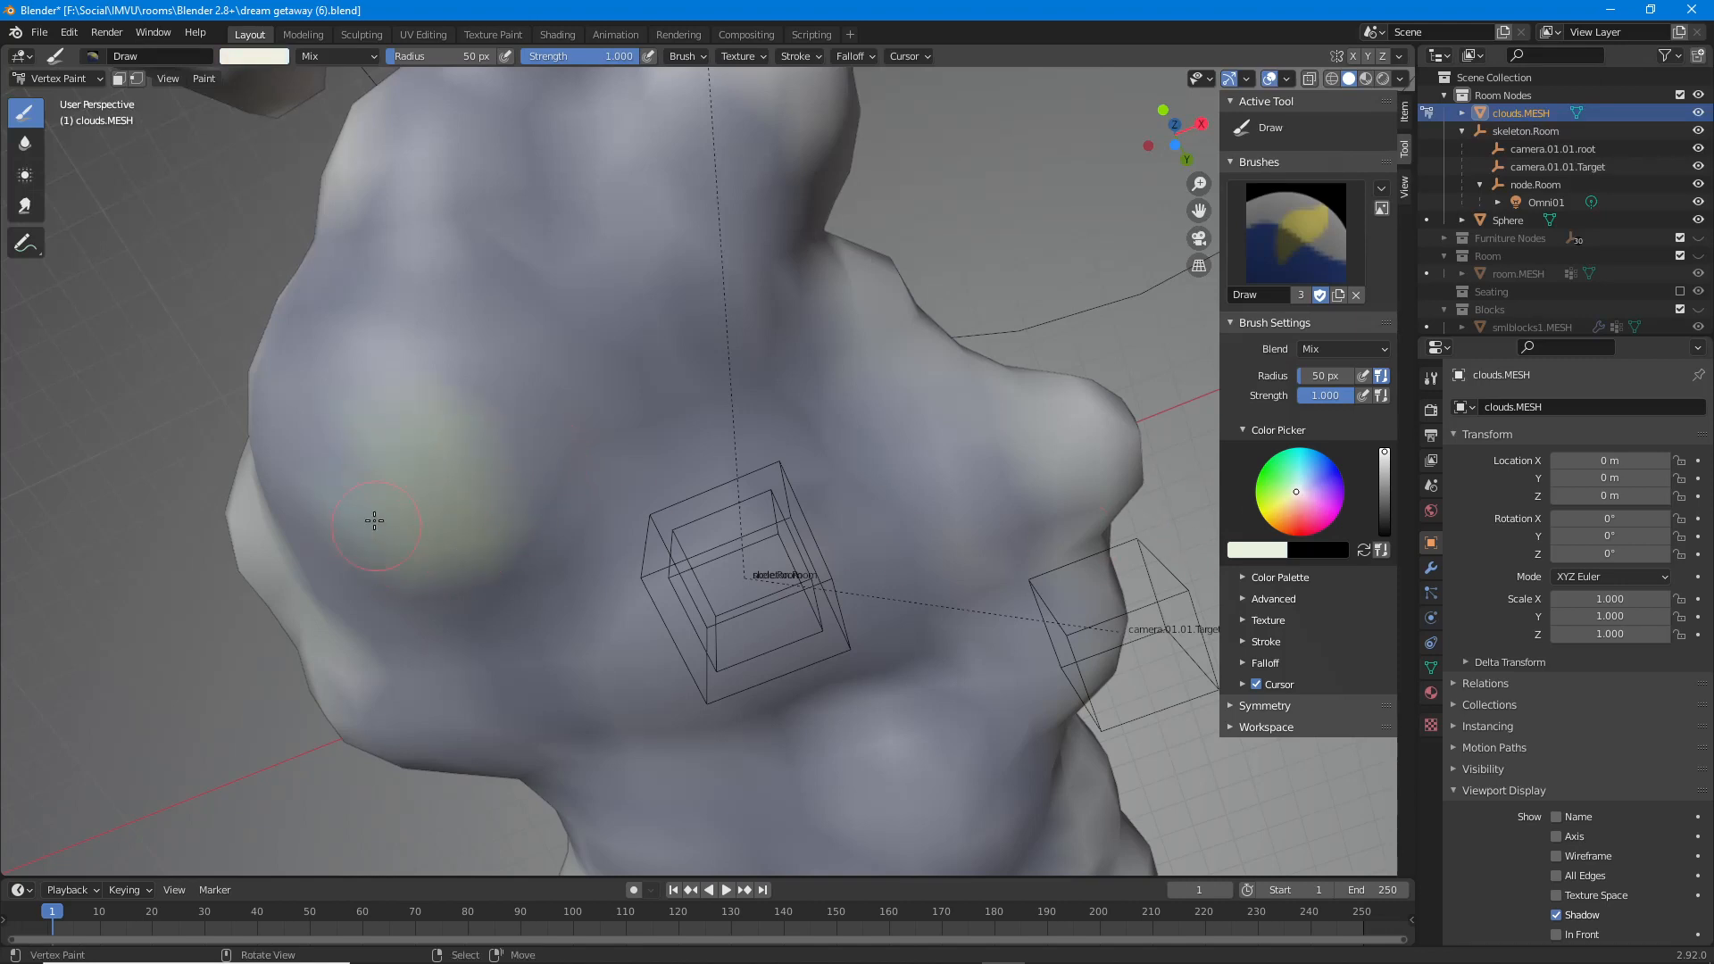
Set the brush strength to 0.370 and dab the pale yellow-green tint lightly around the cloud's lower bulges.
{"action": "middle_click_drag", "start_coordinate": [529, 470], "coordinate": [490, 482]}
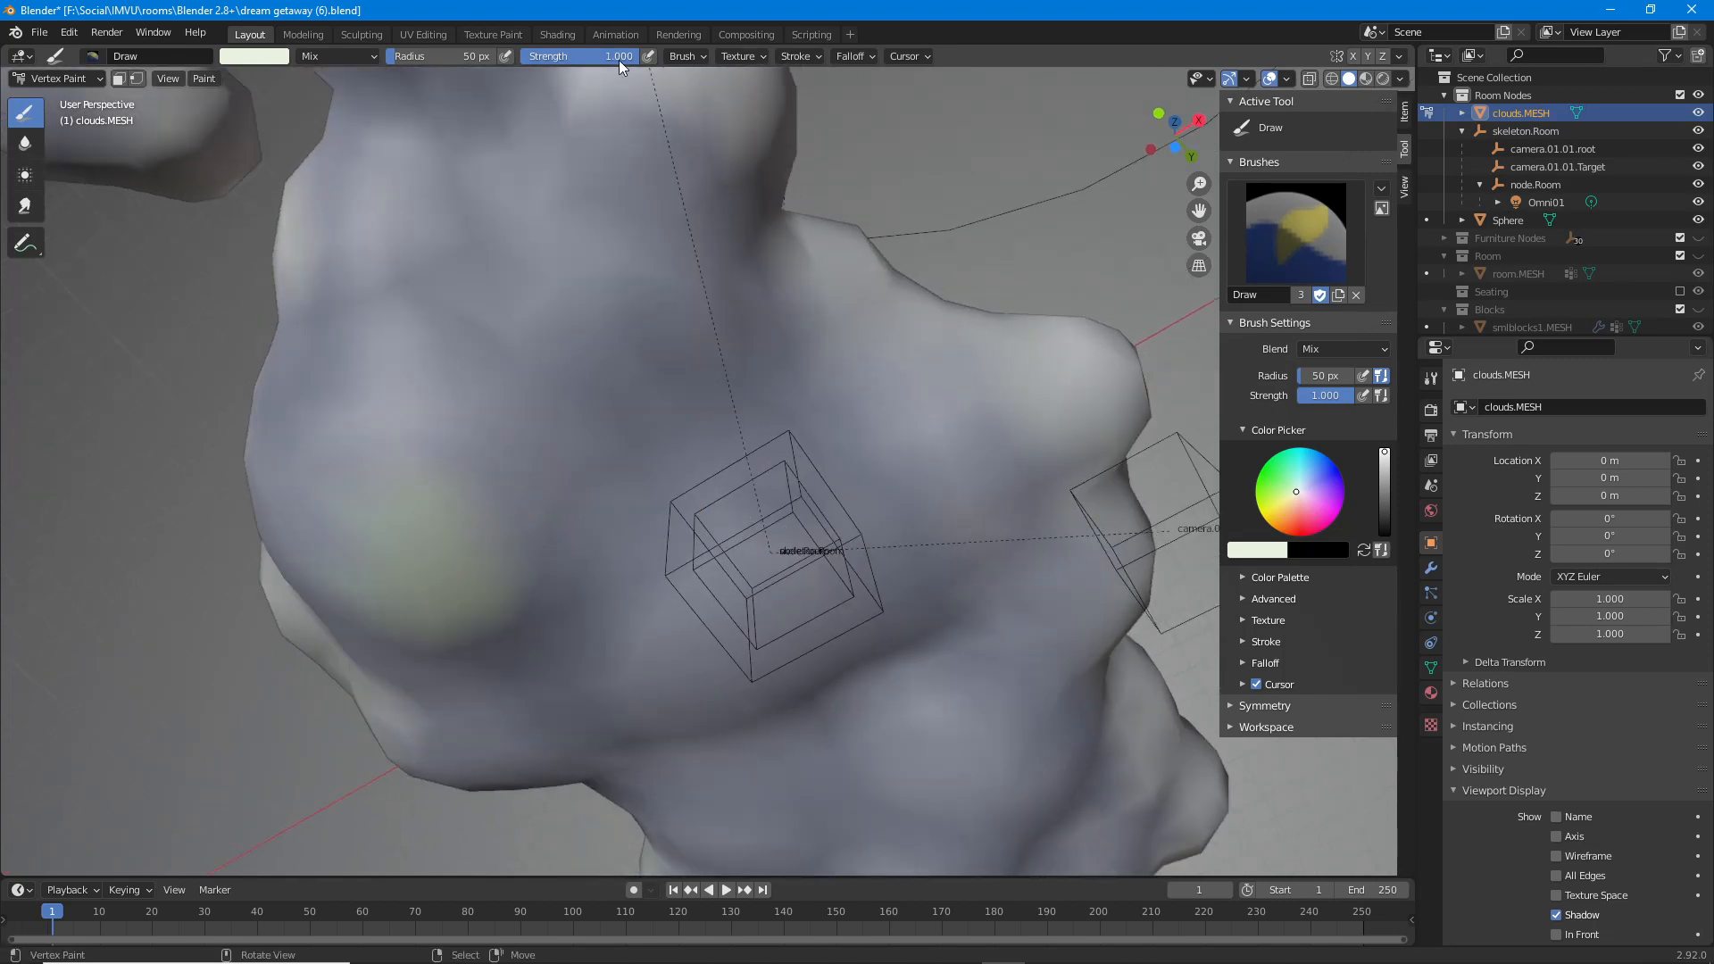
{"action": "left_click_drag", "start_coordinate": [619, 58], "coordinate": [564, 57]}
{"action": "middle_click_drag", "start_coordinate": [497, 562], "coordinate": [592, 279]}
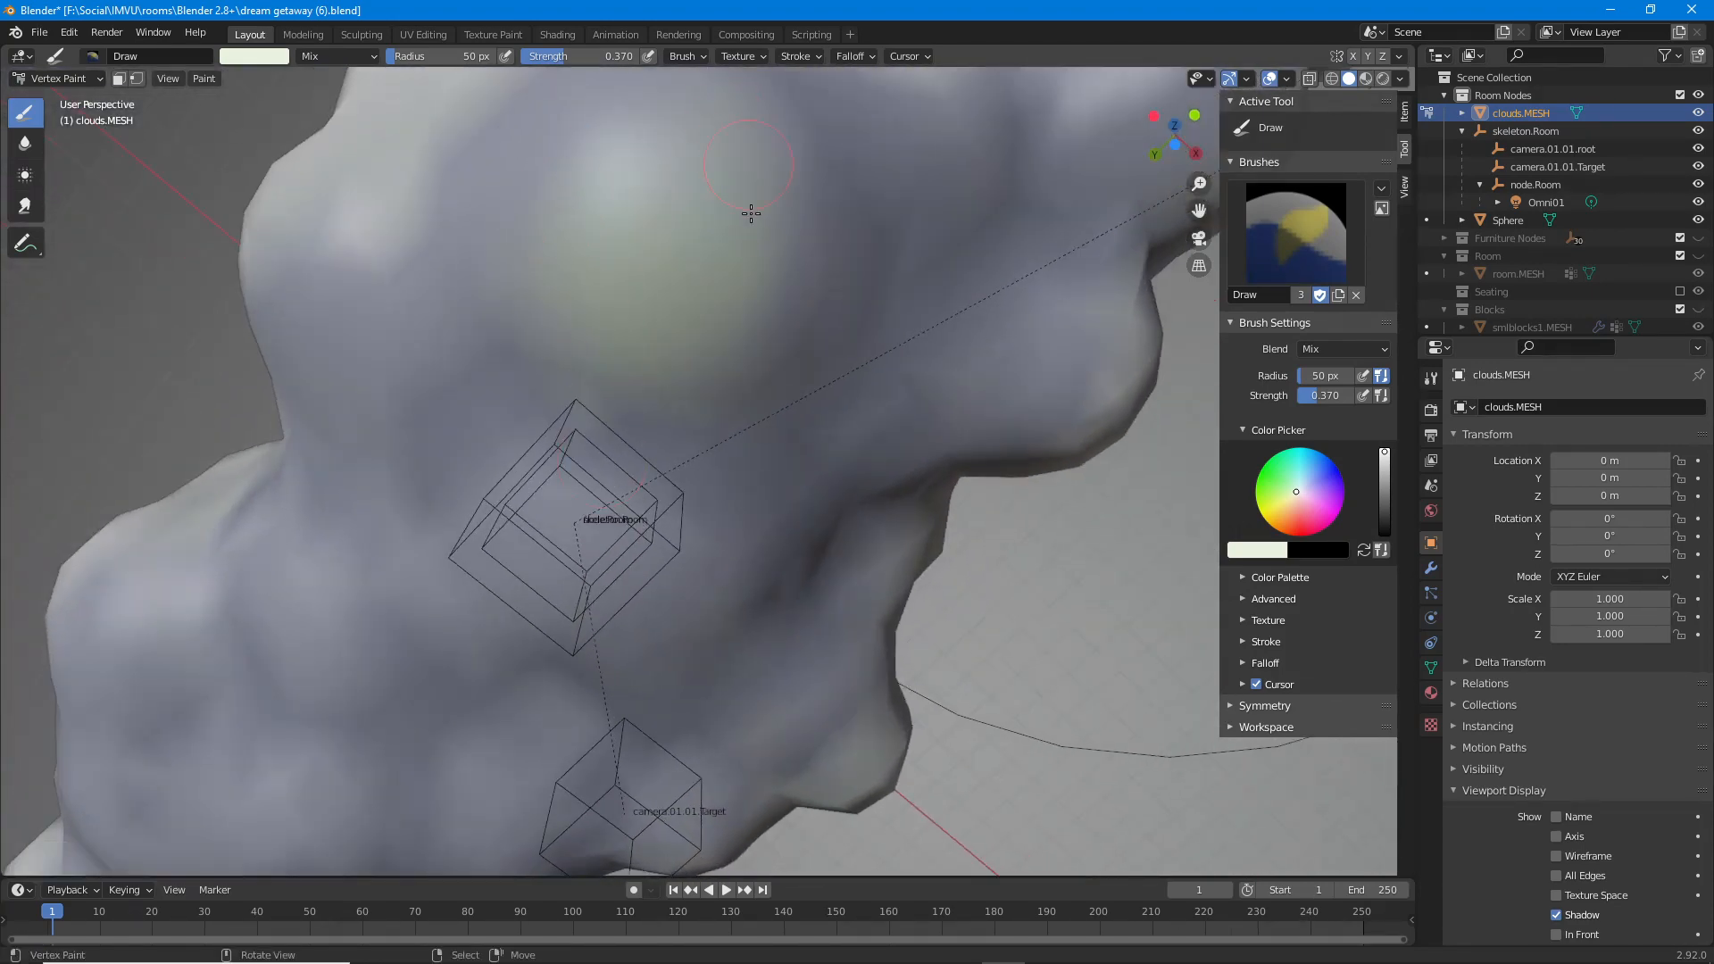
{"action": "mouse_move", "coordinate": [608, 651]}
{"action": "middle_mouse_down"}
{"action": "mouse_move", "coordinate": [652, 687]}
{"action": "mouse_move", "coordinate": [625, 674]}
{"action": "middle_mouse_up"}
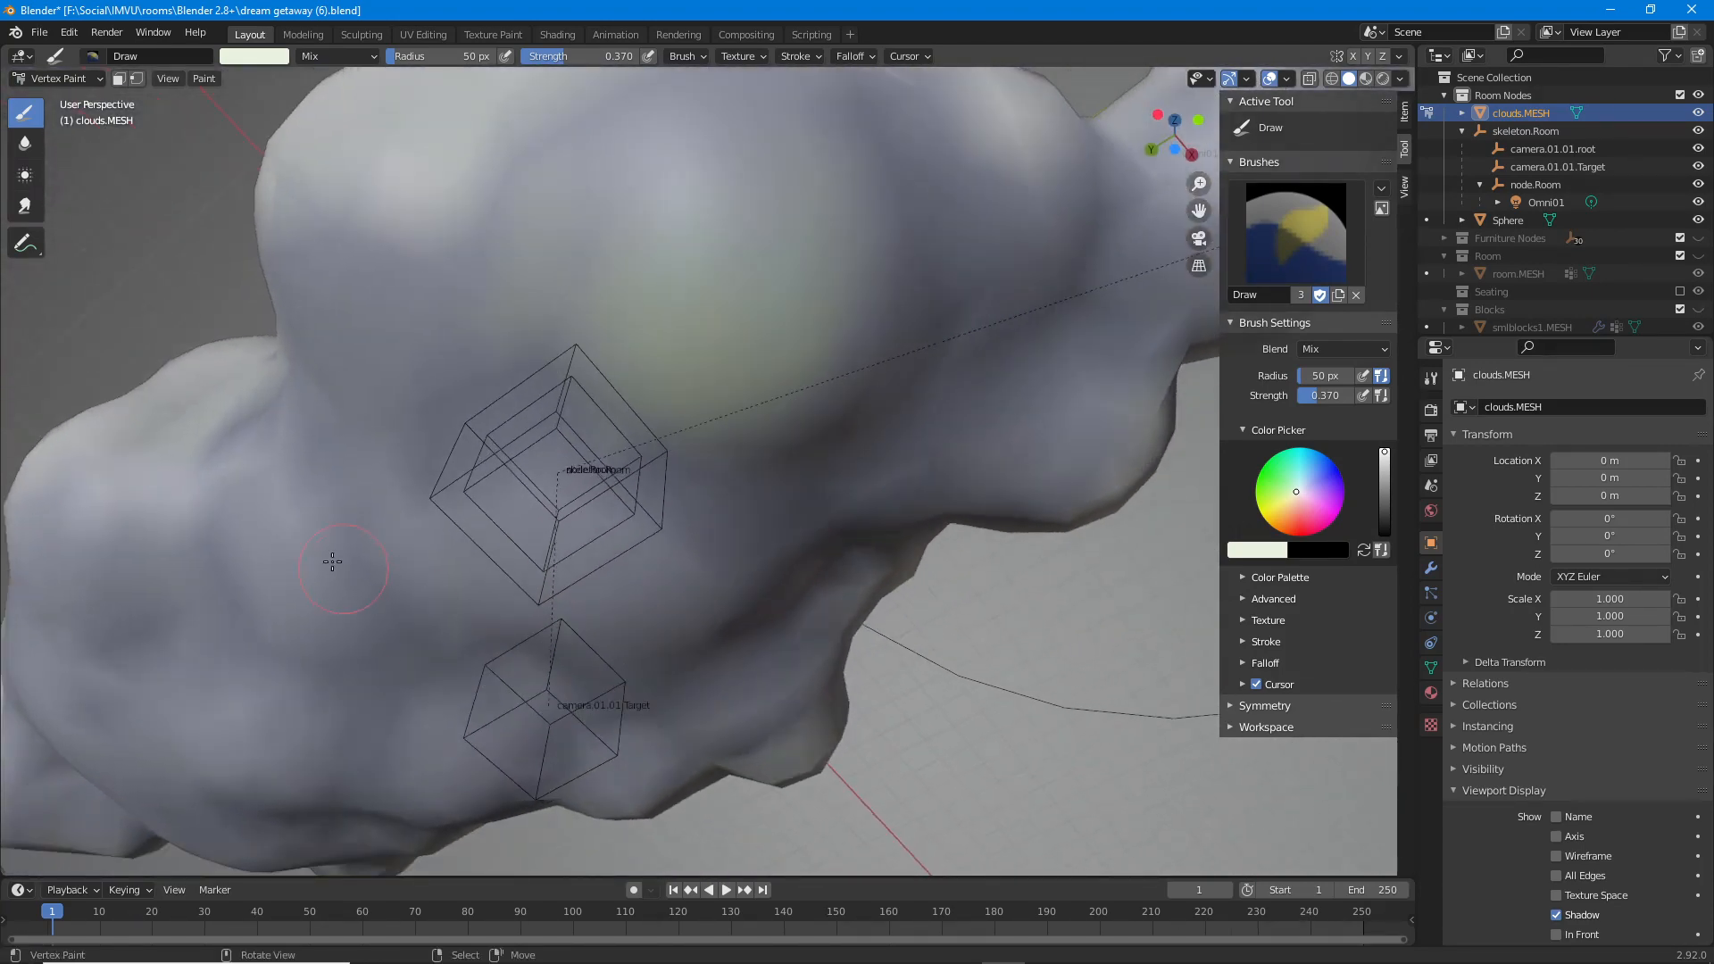
{"action": "middle_click_drag", "start_coordinate": [687, 625], "coordinate": [667, 359]}
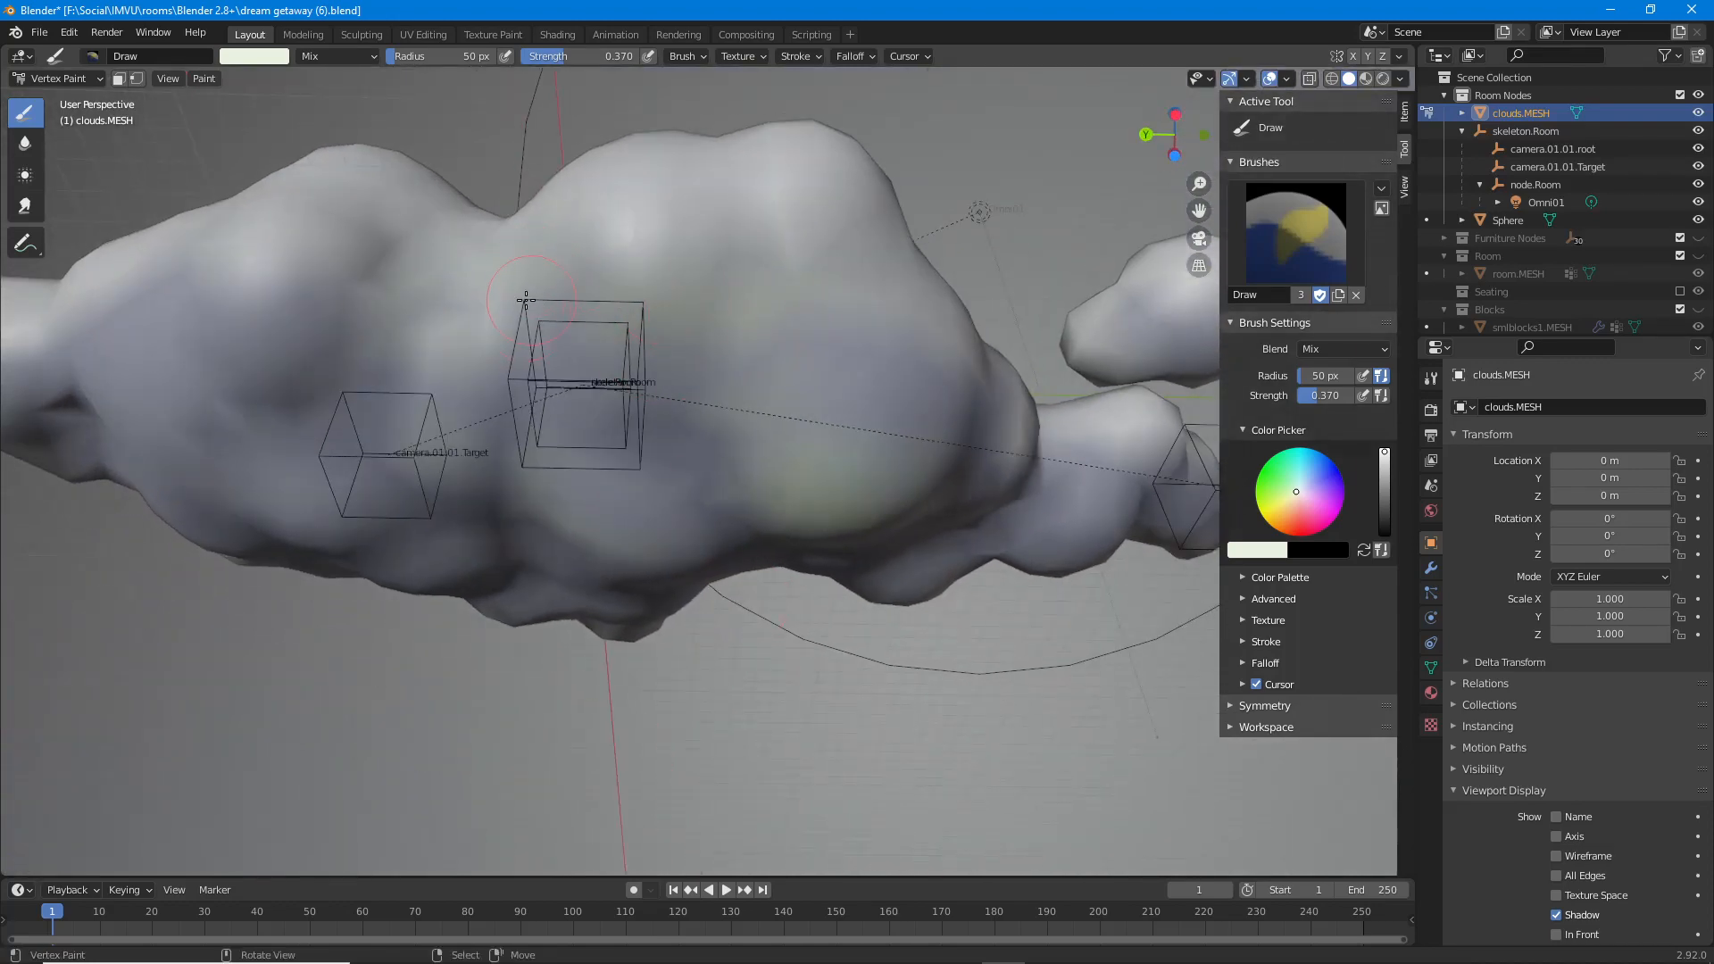
Tint the bulges at the cloud's far end and opposite side with light pale strokes.
{"action": "mouse_move", "coordinate": [295, 281]}
{"action": "middle_mouse_down"}
{"action": "mouse_move", "coordinate": [577, 425]}
{"action": "mouse_move", "coordinate": [572, 339]}
{"action": "mouse_move", "coordinate": [616, 366]}
{"action": "mouse_move", "coordinate": [592, 386]}
{"action": "middle_mouse_up"}
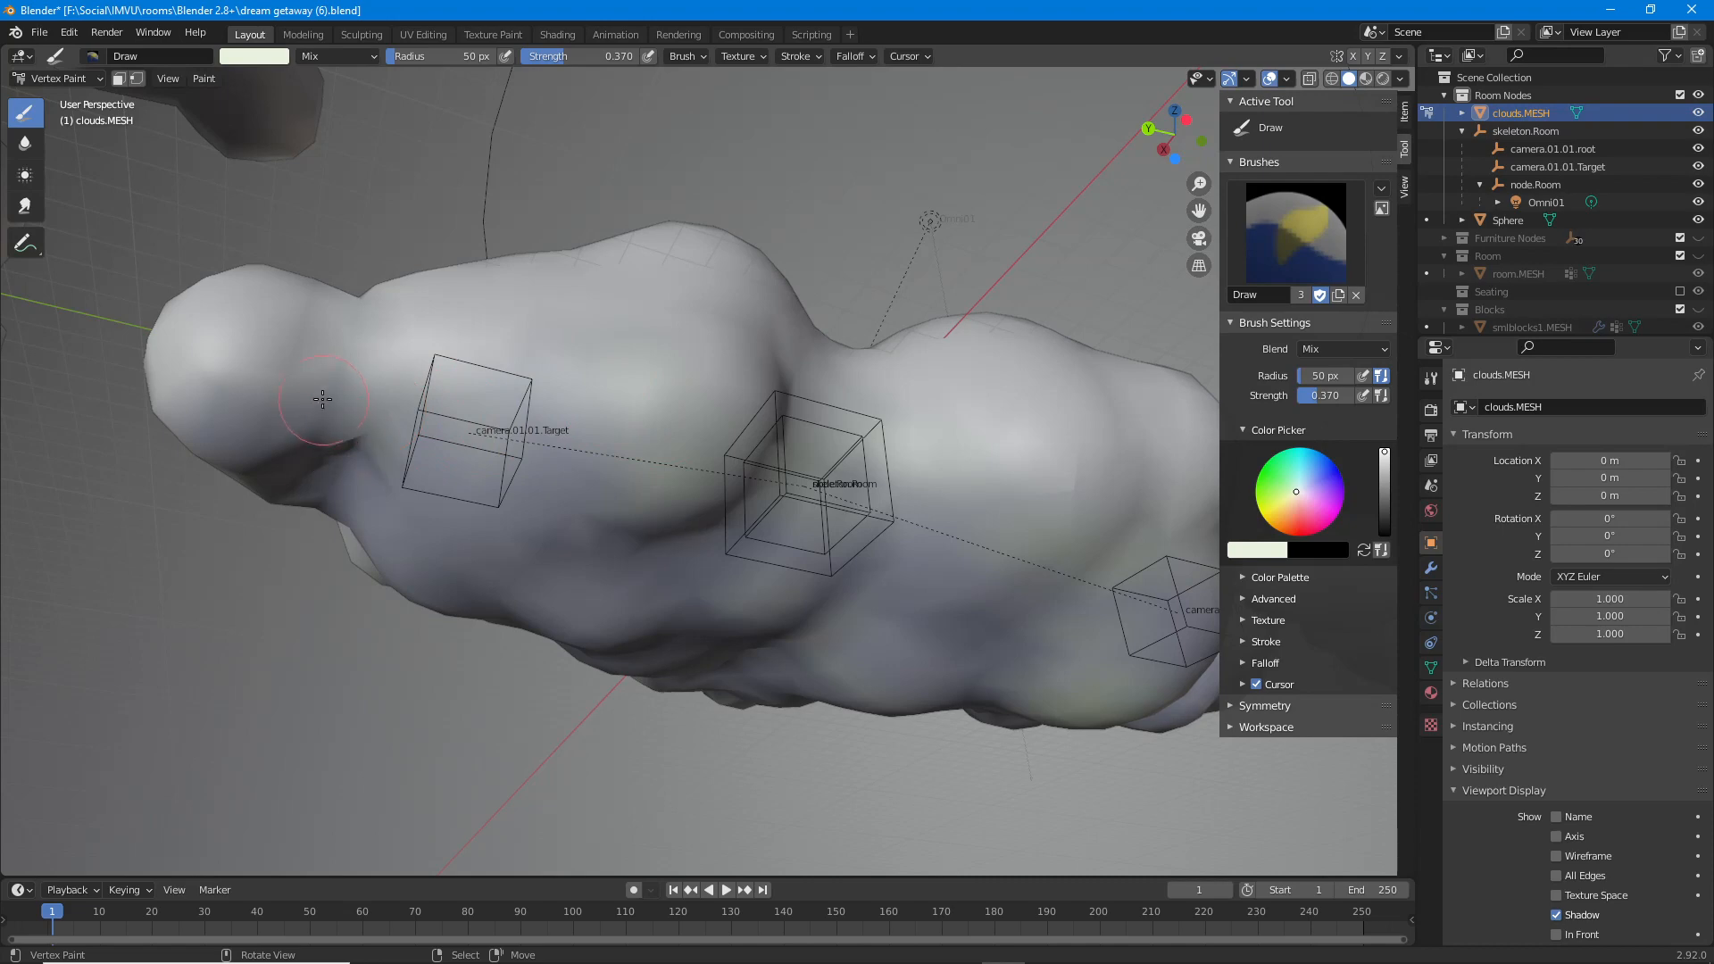
{"action": "middle_click_drag", "start_coordinate": [322, 399], "coordinate": [308, 334]}
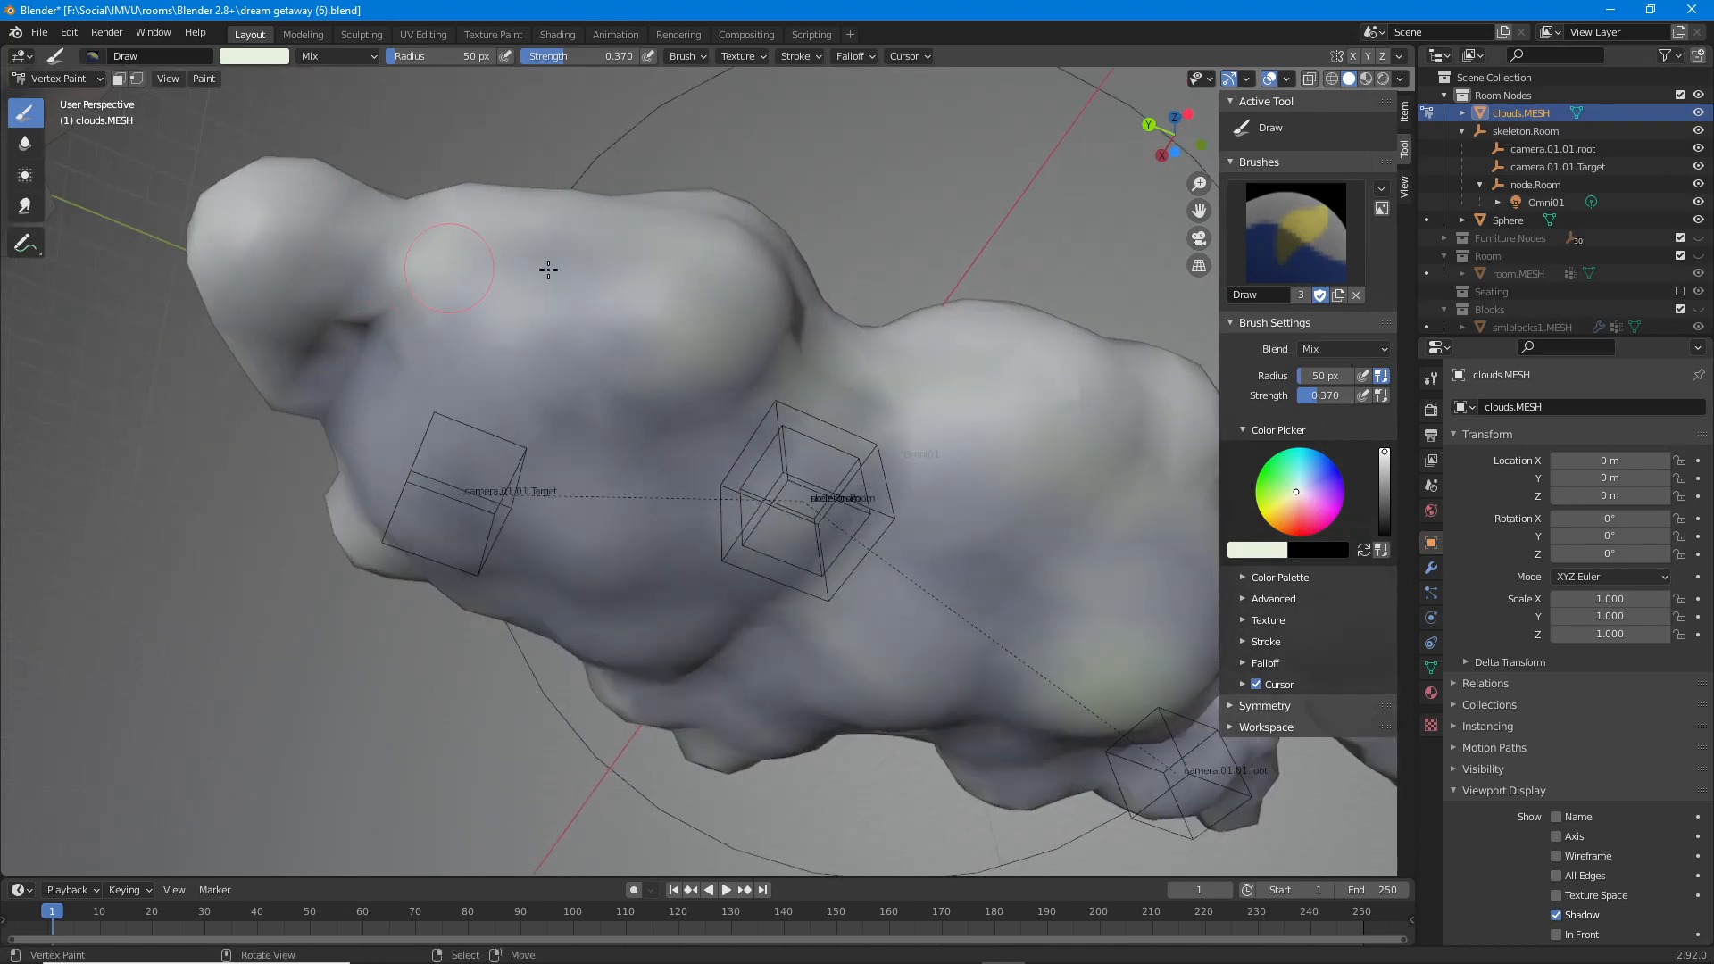
{"action": "middle_click_drag", "start_coordinate": [648, 418], "coordinate": [895, 493]}
{"action": "middle_click_drag", "start_coordinate": [741, 589], "coordinate": [733, 464]}
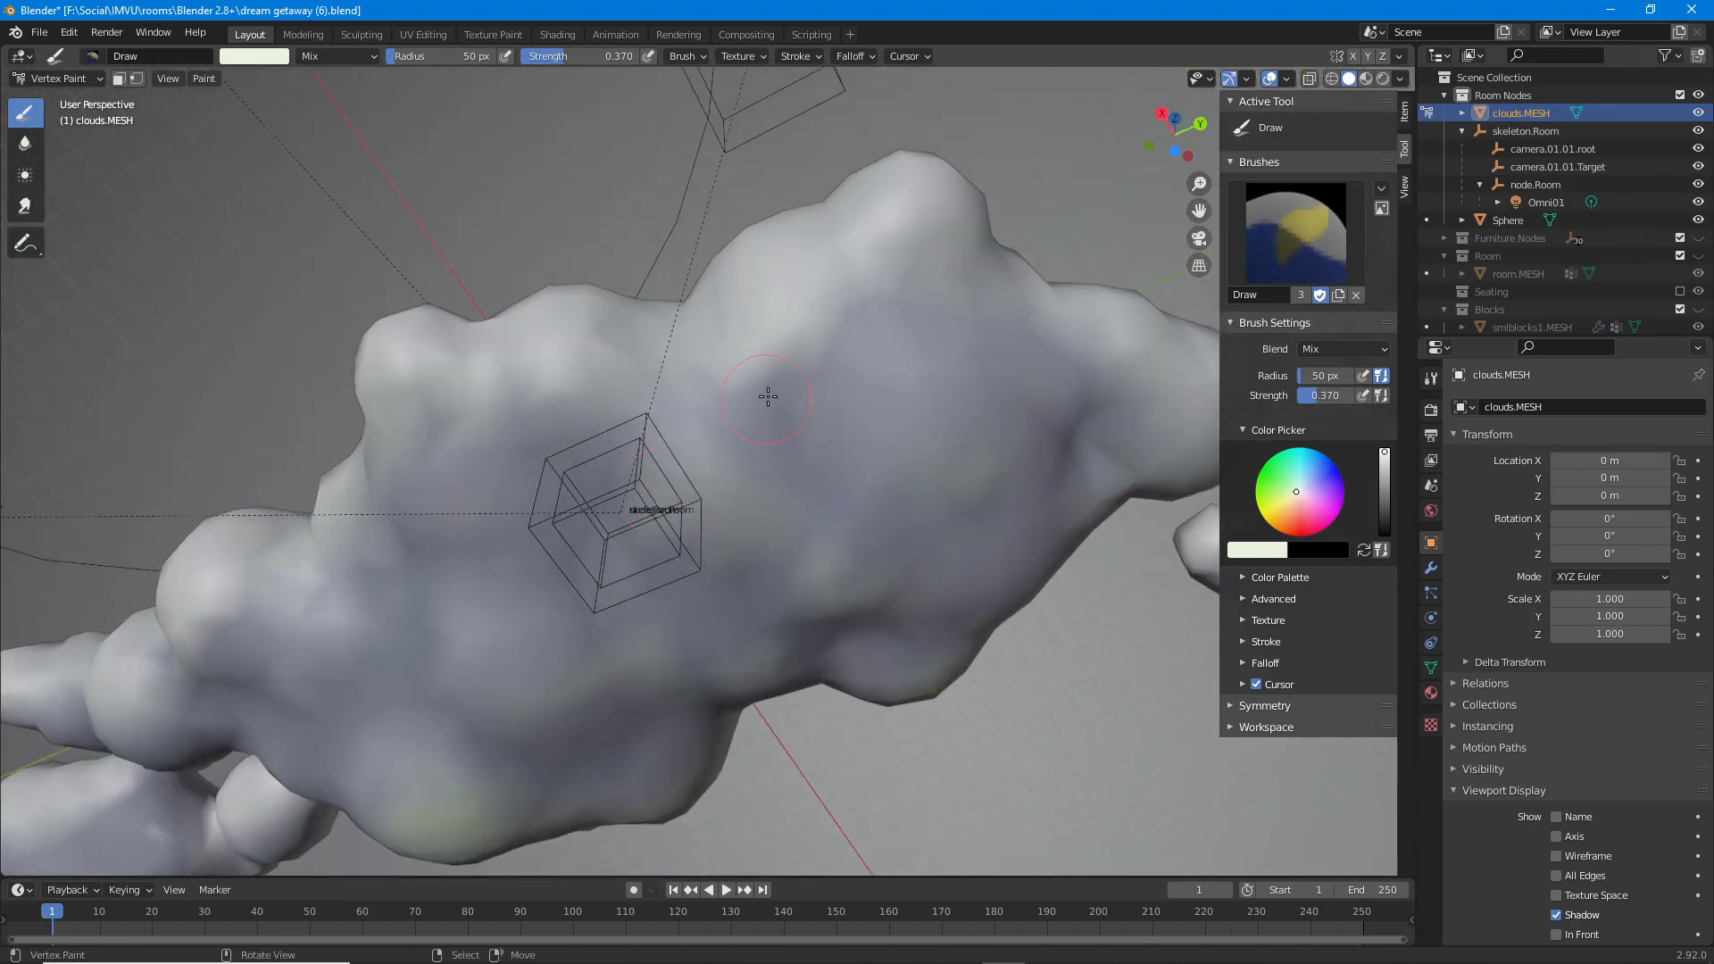
{"action": "middle_click_drag", "start_coordinate": [949, 348], "coordinate": [730, 308]}
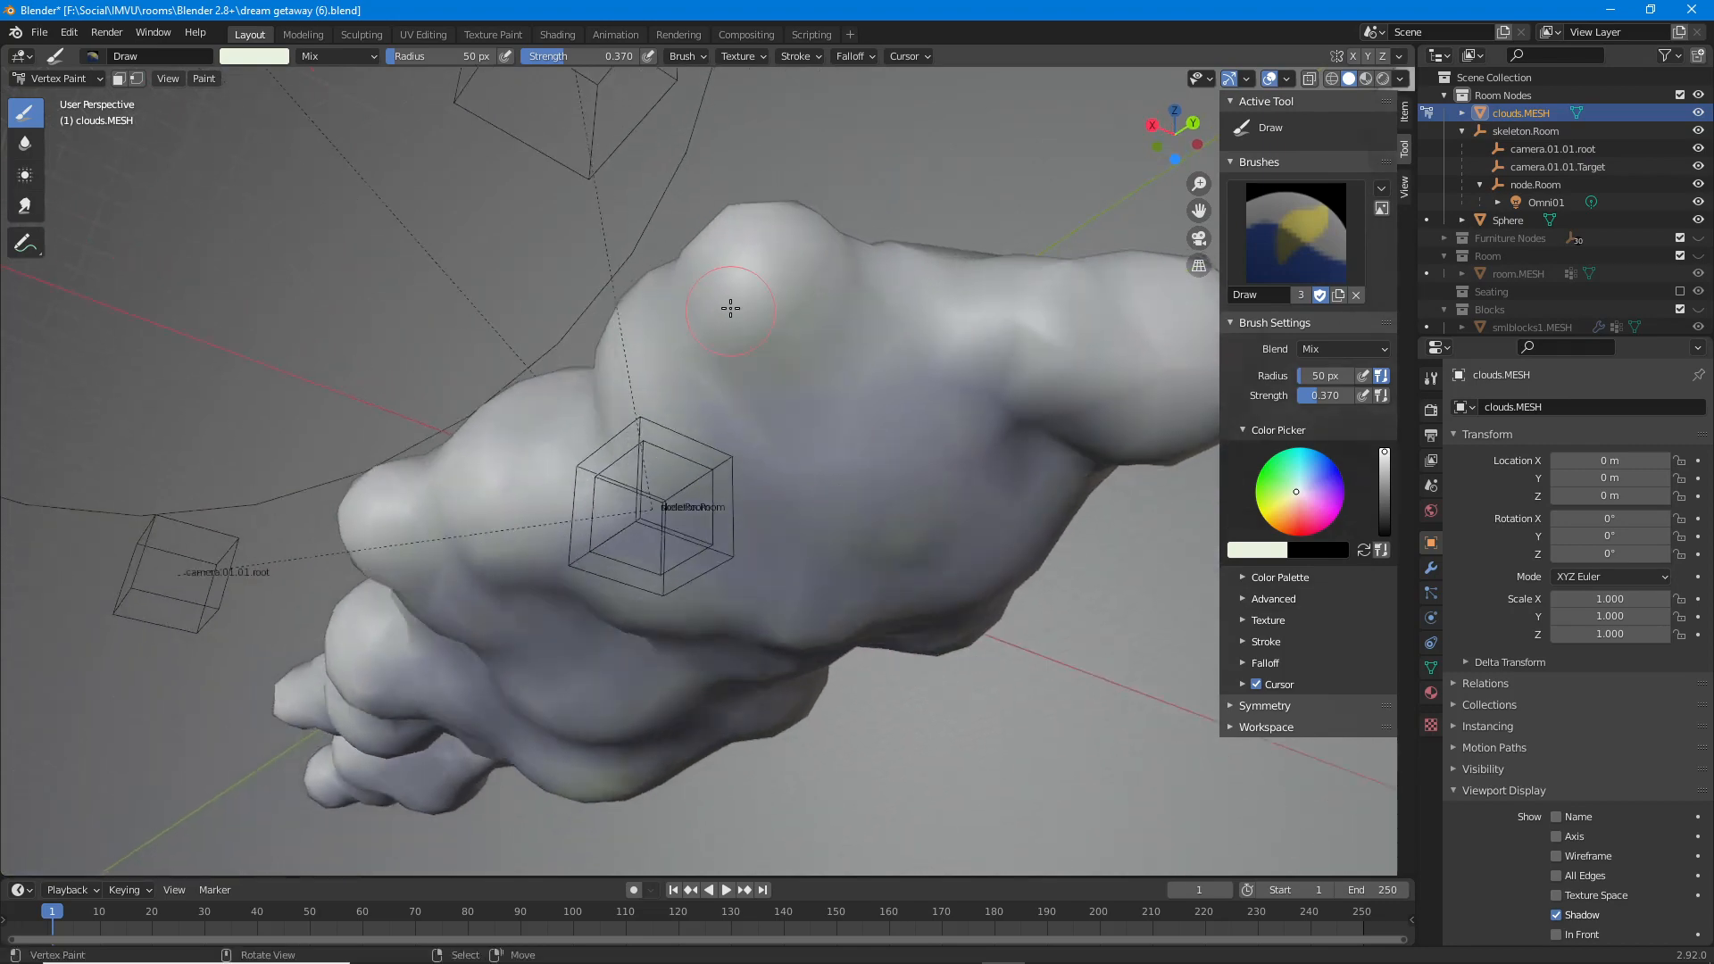
{"action": "middle_click_drag", "start_coordinate": [795, 437], "coordinate": [761, 517]}
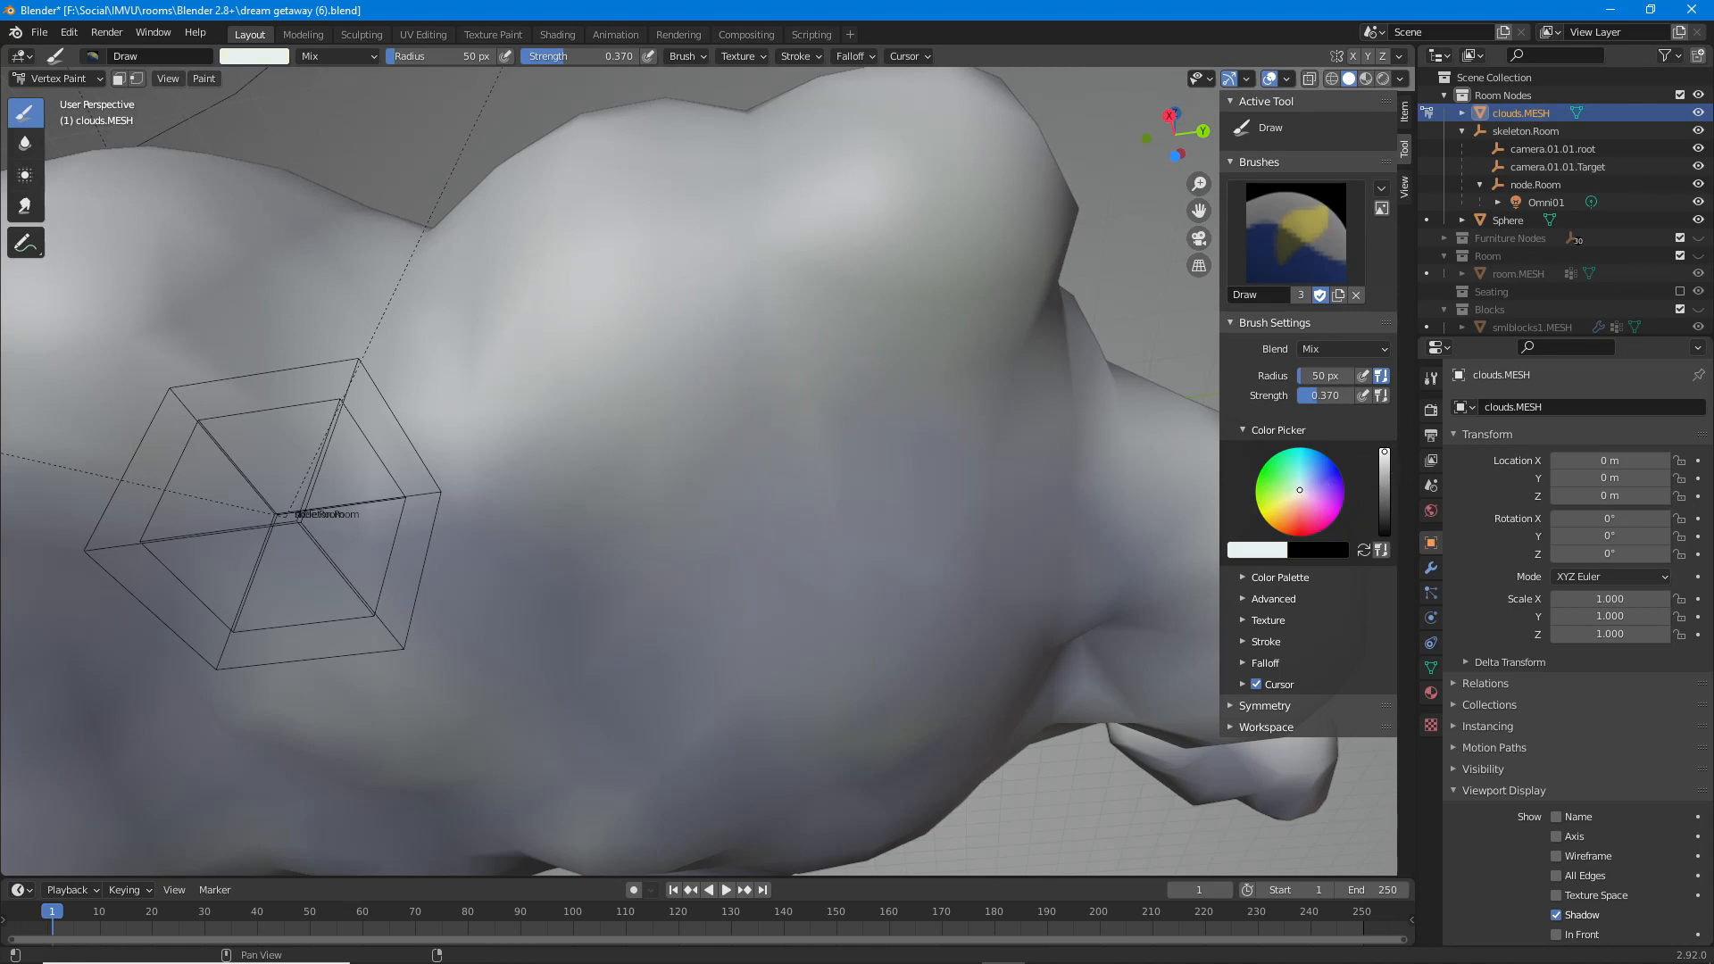
Pick a lavender brush colour, darken it to a grey-purple, and paint shading in the middle of the end bulge.
{"action": "left_click", "coordinate": [1305, 489]}
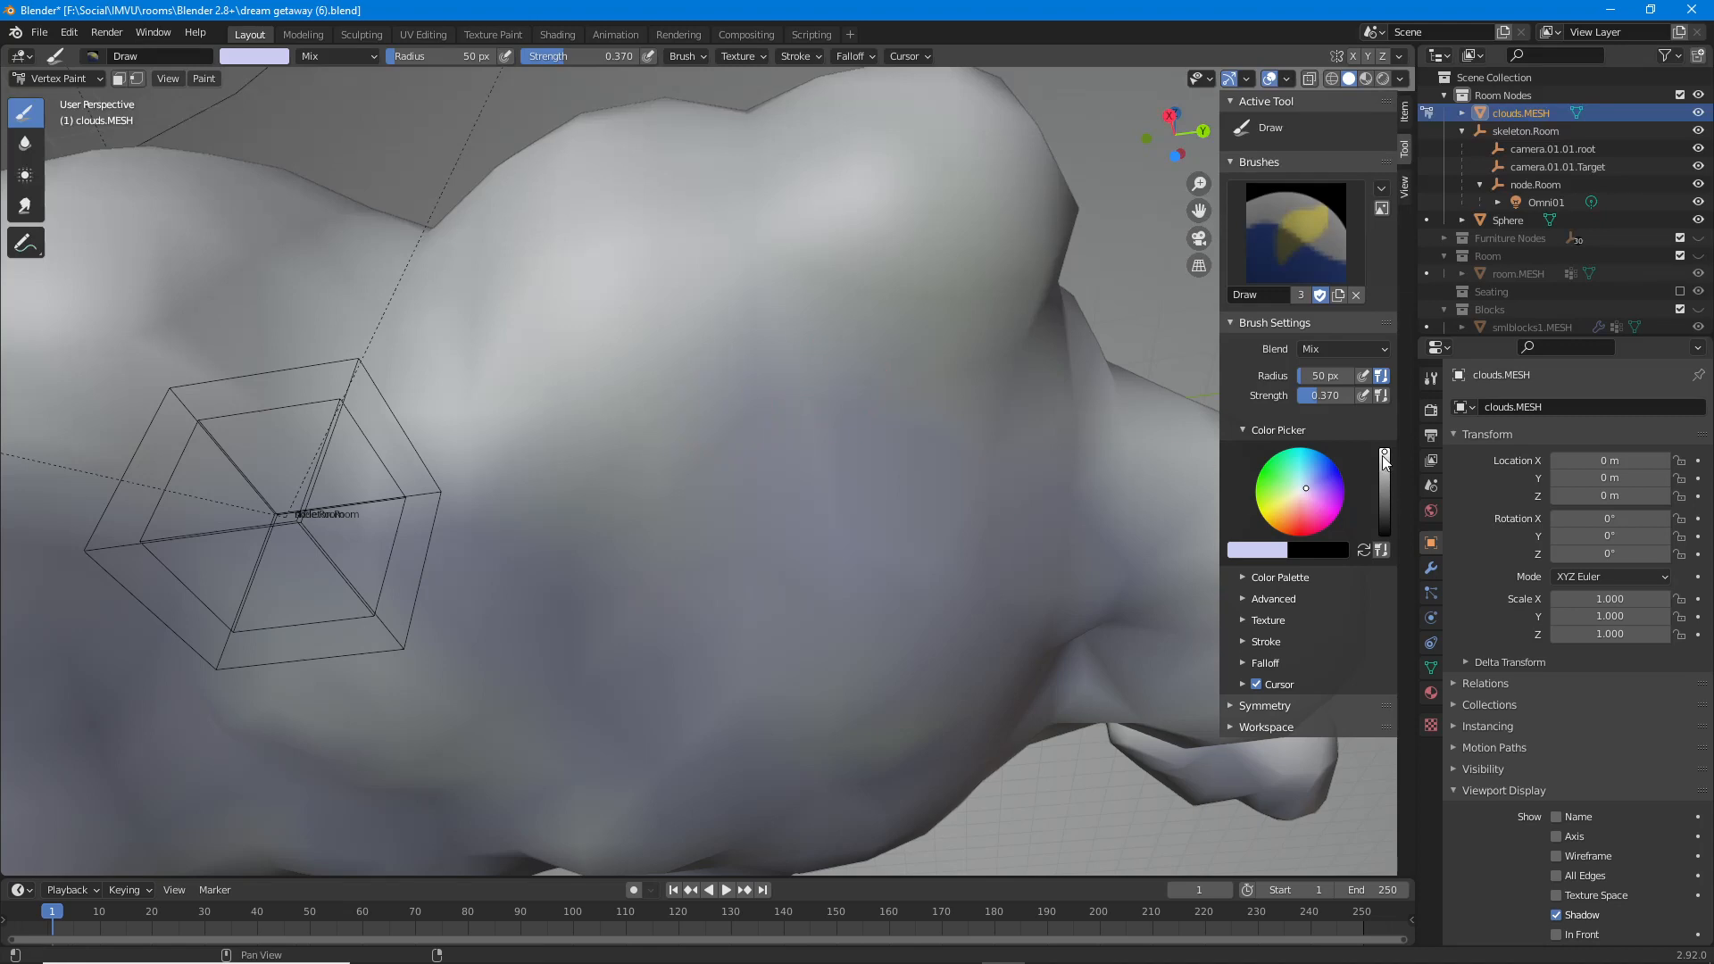
{"action": "left_click_drag", "start_coordinate": [1383, 455], "coordinate": [1384, 466]}
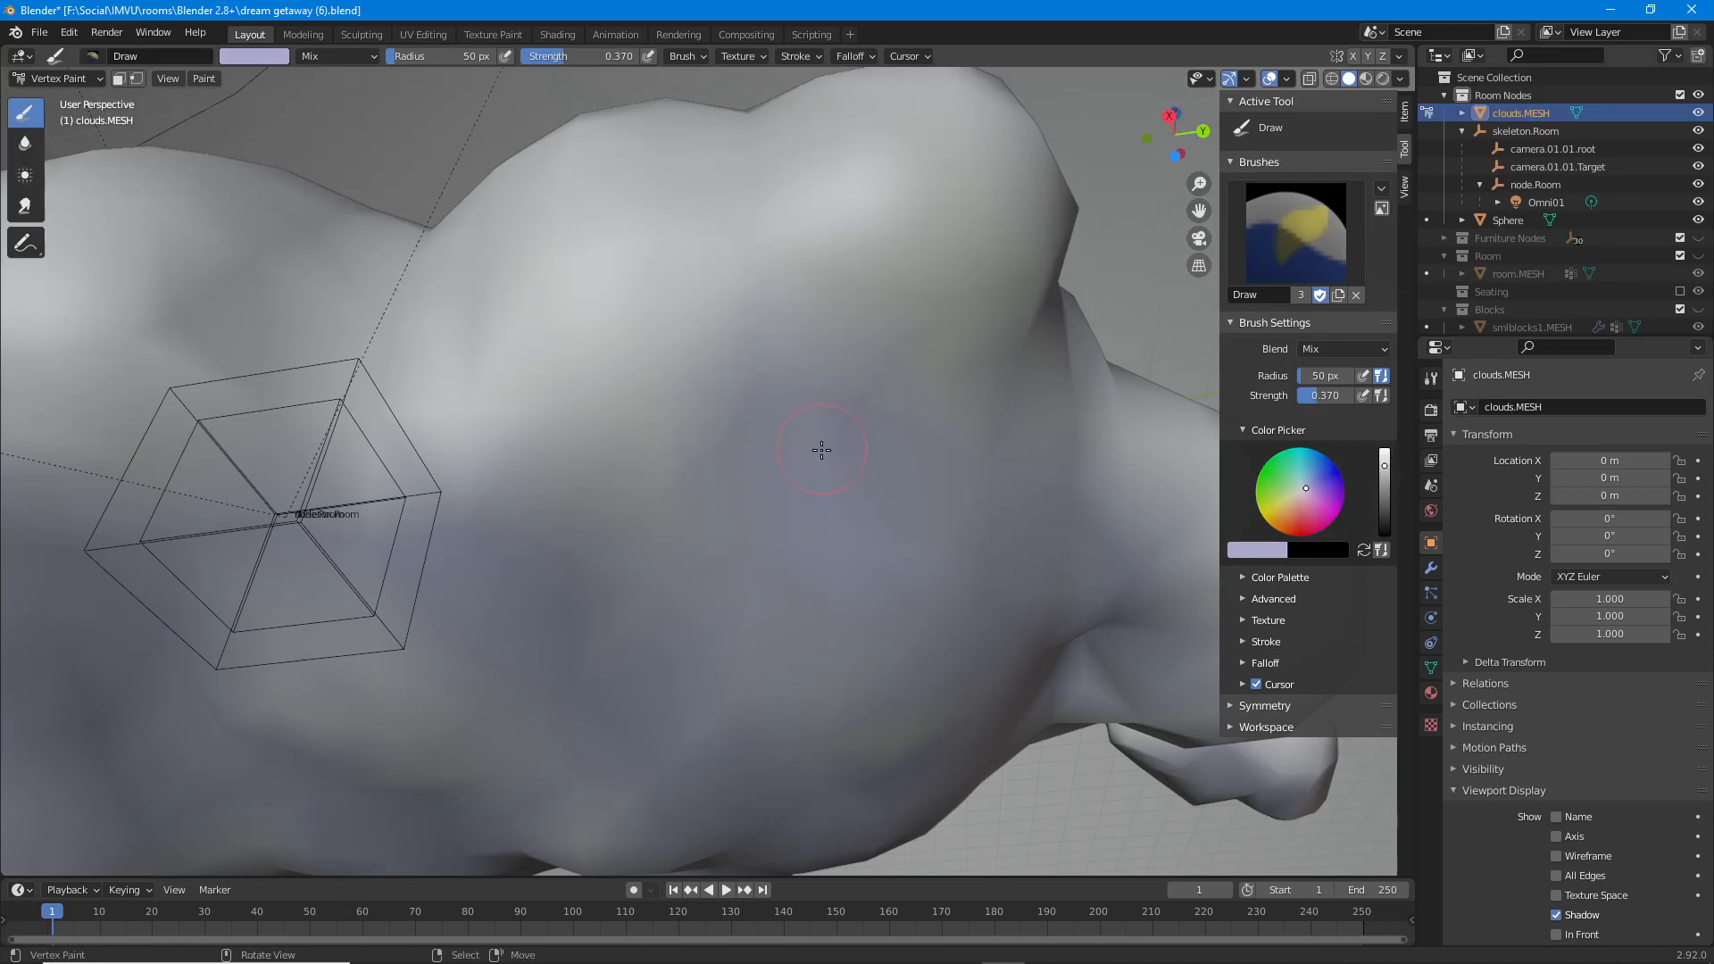
{"action": "left_click_drag", "start_coordinate": [1383, 466], "coordinate": [1384, 487]}
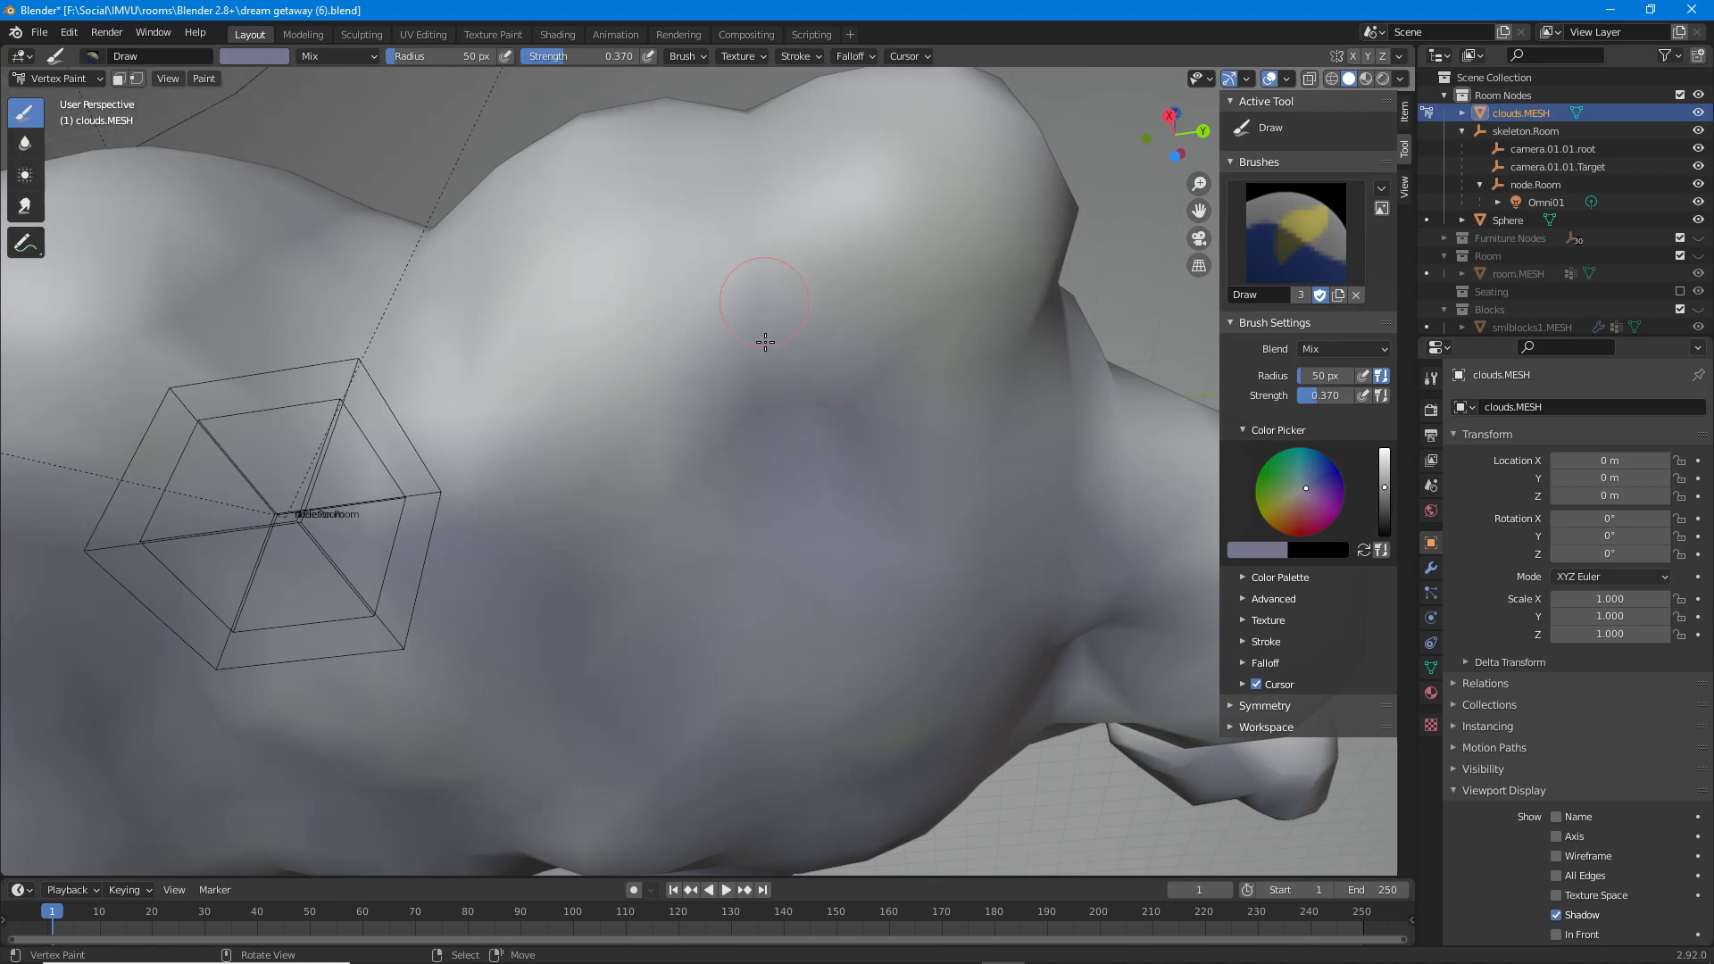
{"action": "scroll", "coordinate": [803, 532], "scroll_direction": "up", "scroll_amount": 1}
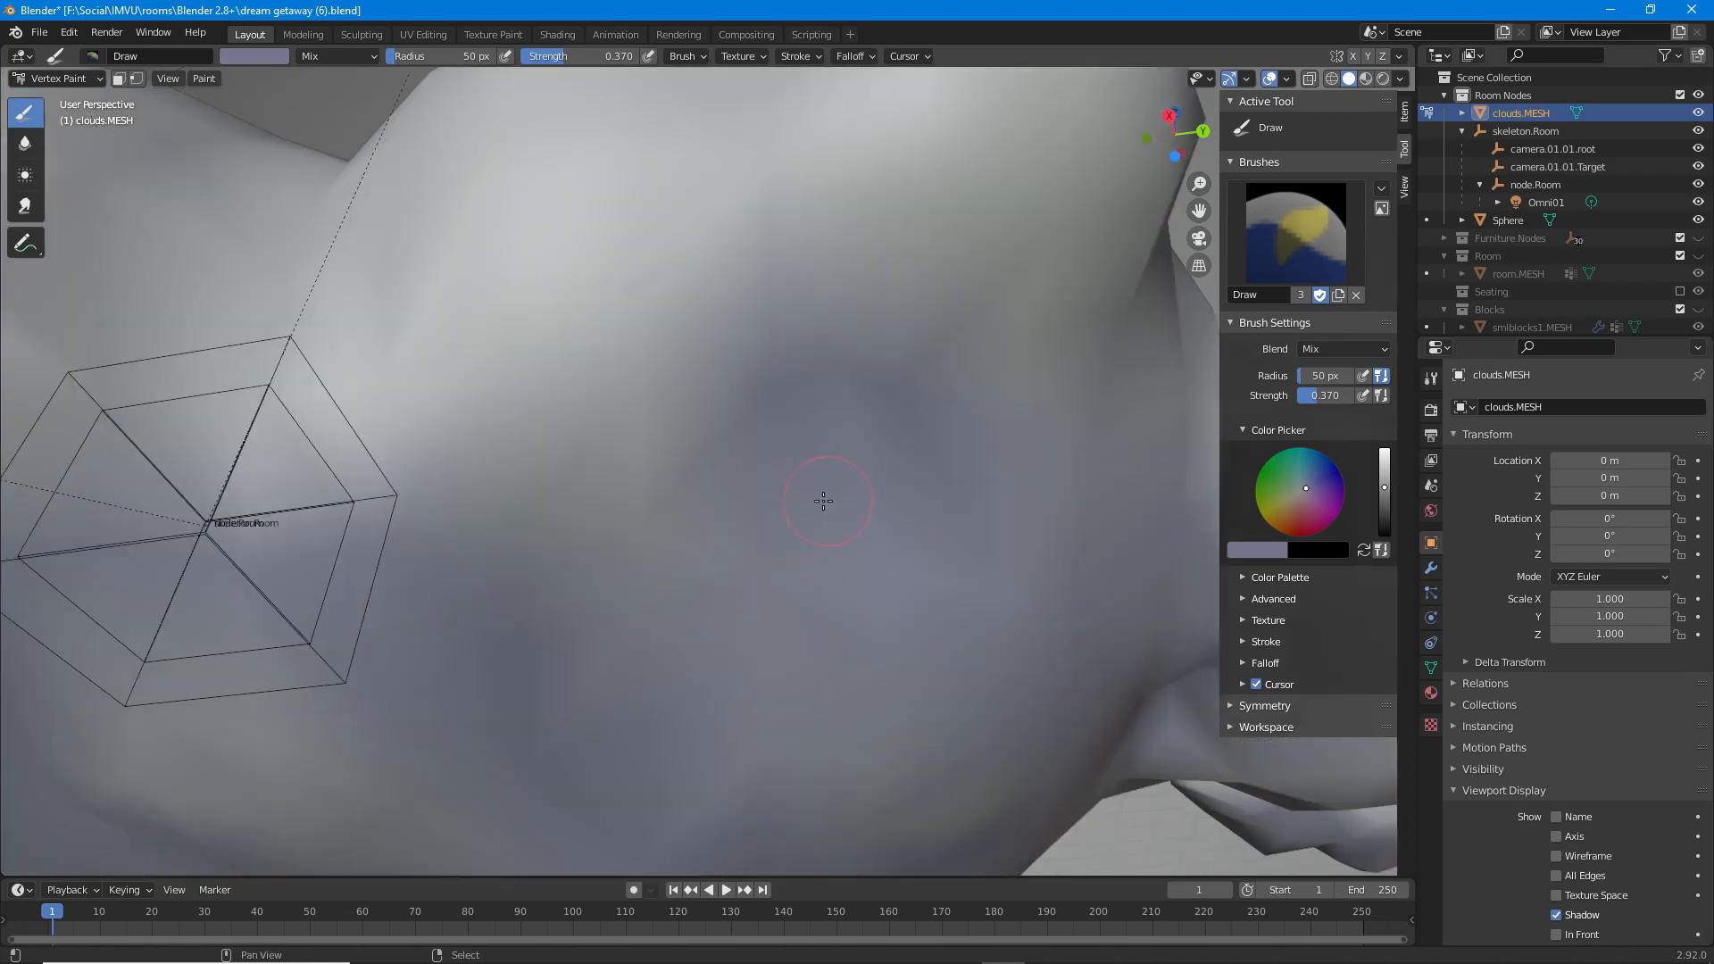
{"action": "scroll", "coordinate": [786, 528], "scroll_direction": "up", "scroll_amount": 1}
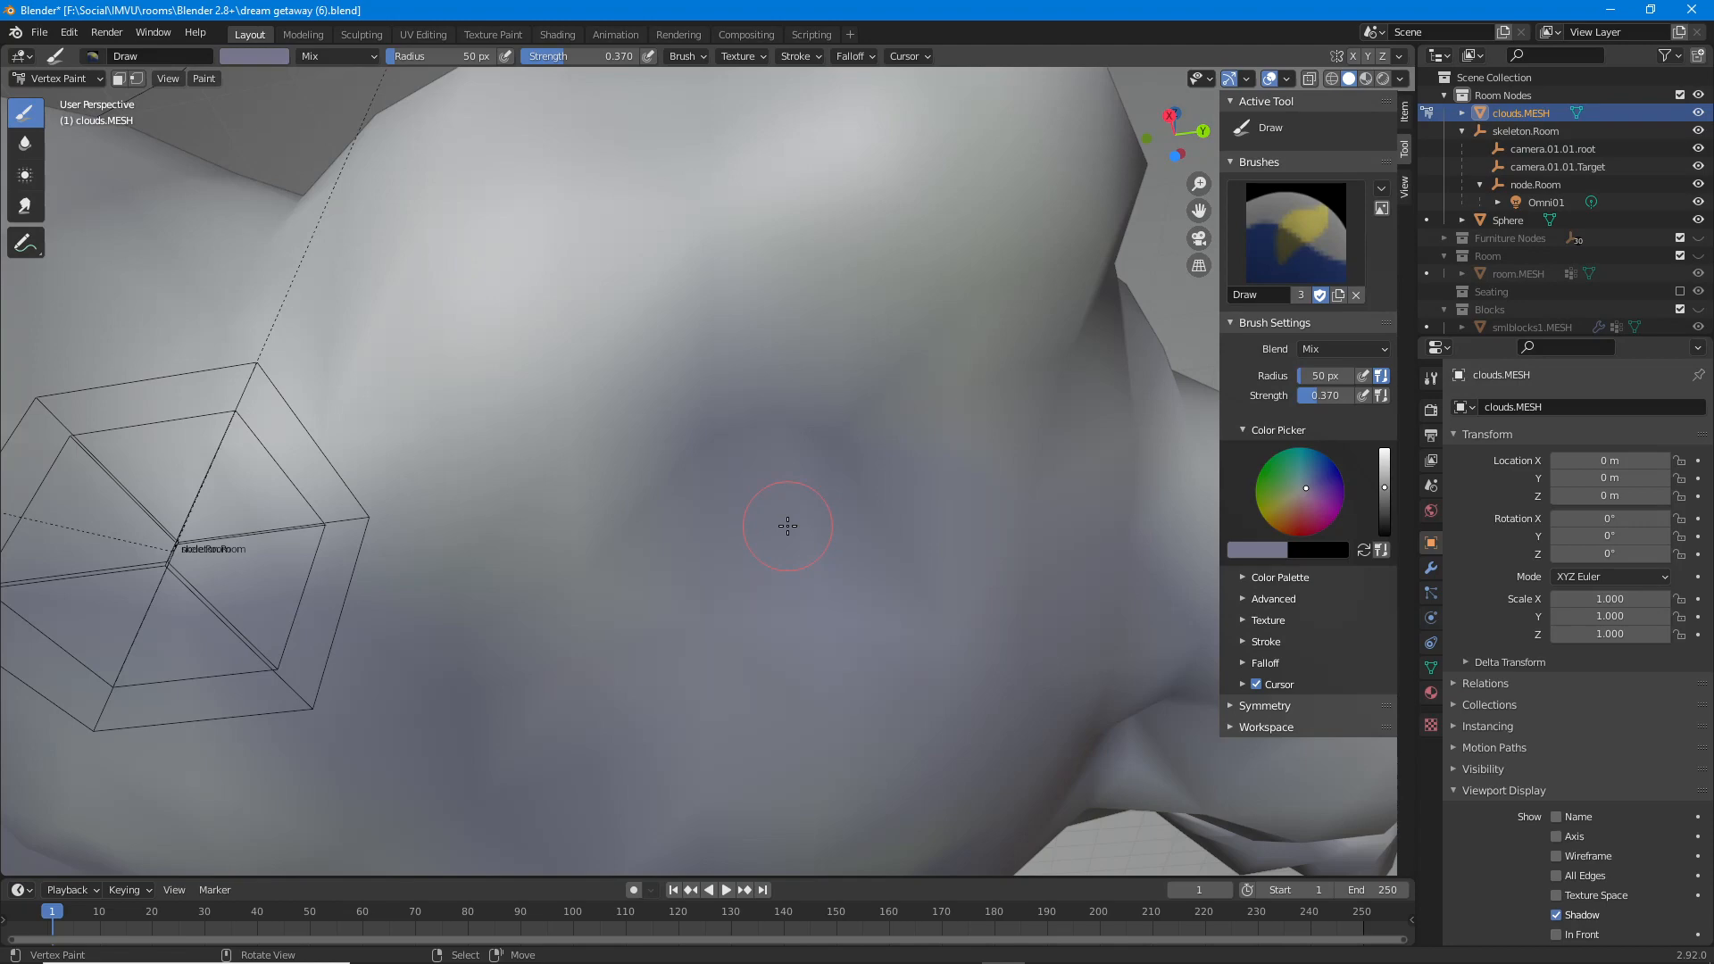
In Edit Mode, triangulate the two narrow four-sided faces that meet in the middle of the shaded bulge.
{"action": "key", "text": "Tab"}
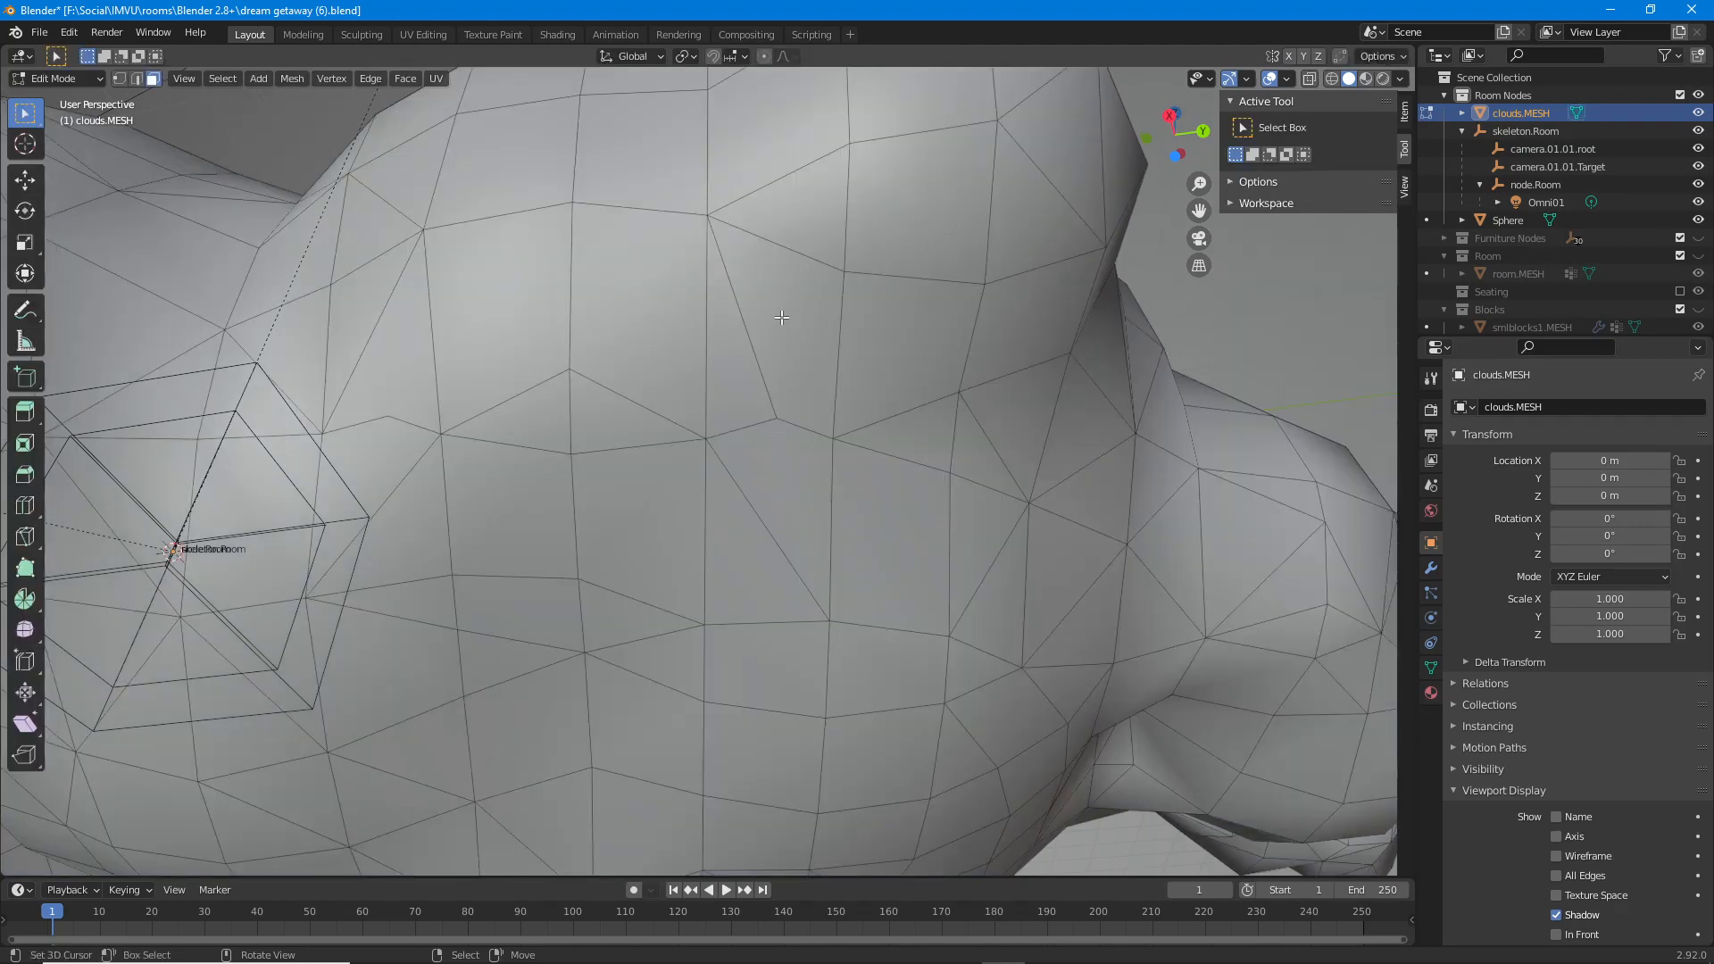
{"action": "middle_click_drag", "start_coordinate": [804, 283], "coordinate": [815, 317]}
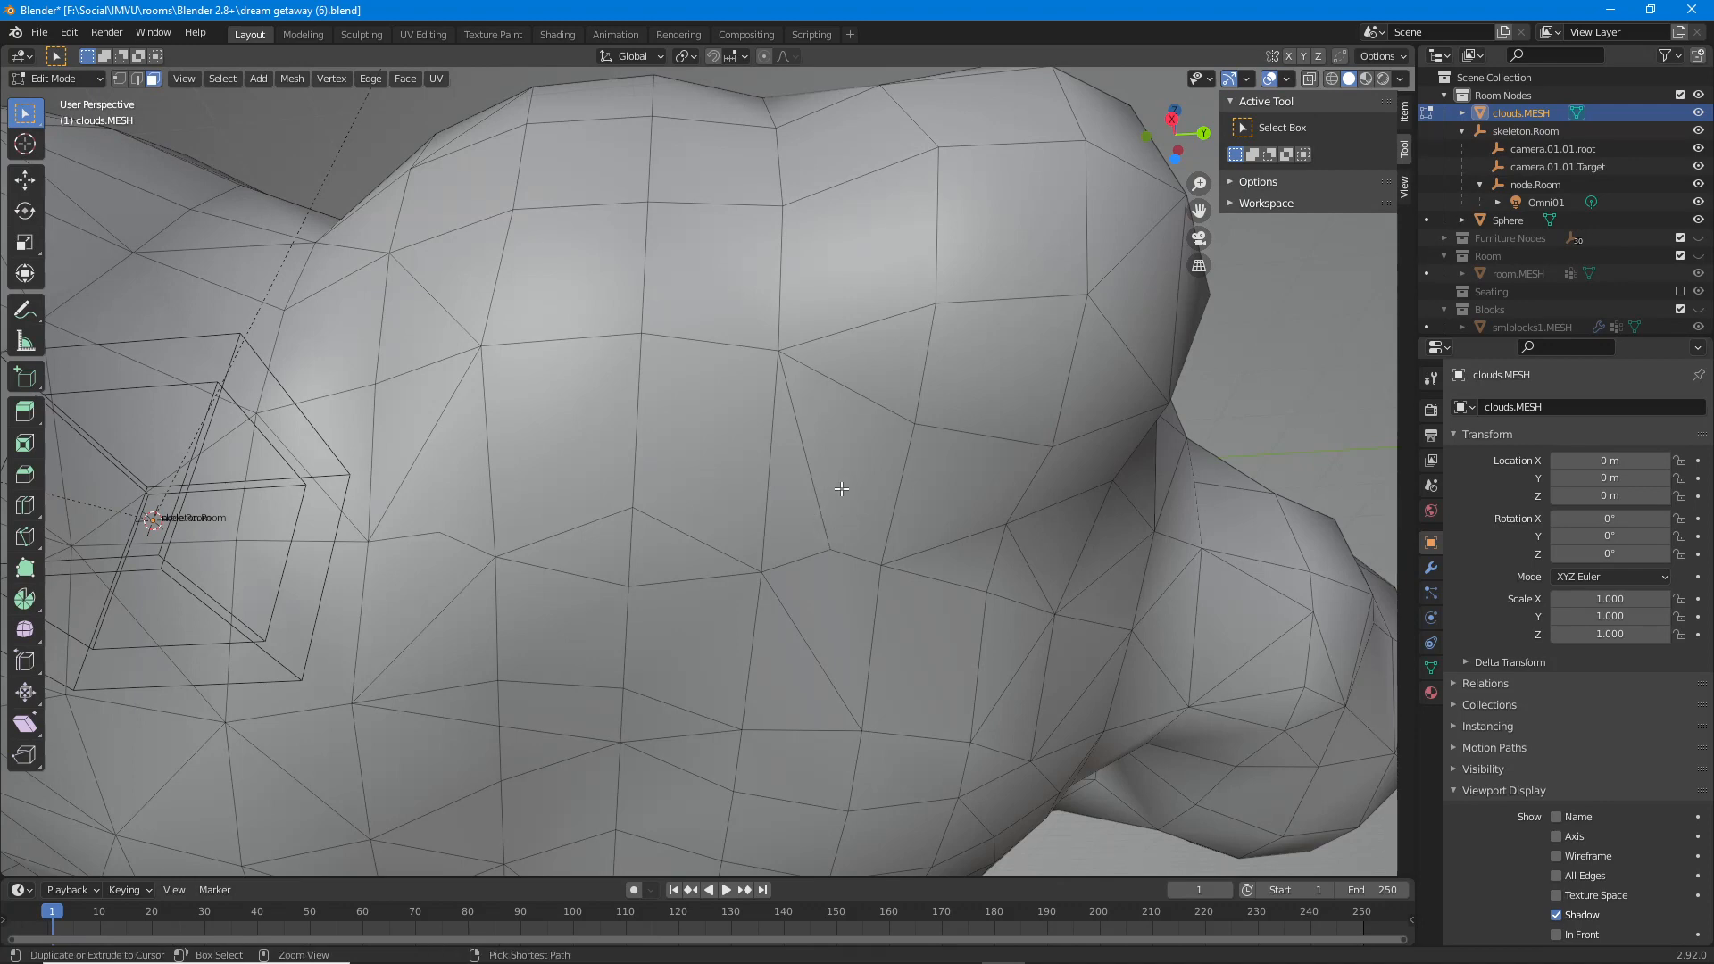
{"action": "mouse_move", "coordinate": [916, 422]}
{"action": "left_mouse_down"}
{"action": "mouse_move", "coordinate": [766, 344]}
{"action": "mouse_move", "coordinate": [844, 557]}
{"action": "mouse_move", "coordinate": [819, 555]}
{"action": "mouse_move", "coordinate": [920, 477]}
{"action": "mouse_move", "coordinate": [936, 404]}
{"action": "left_mouse_up"}
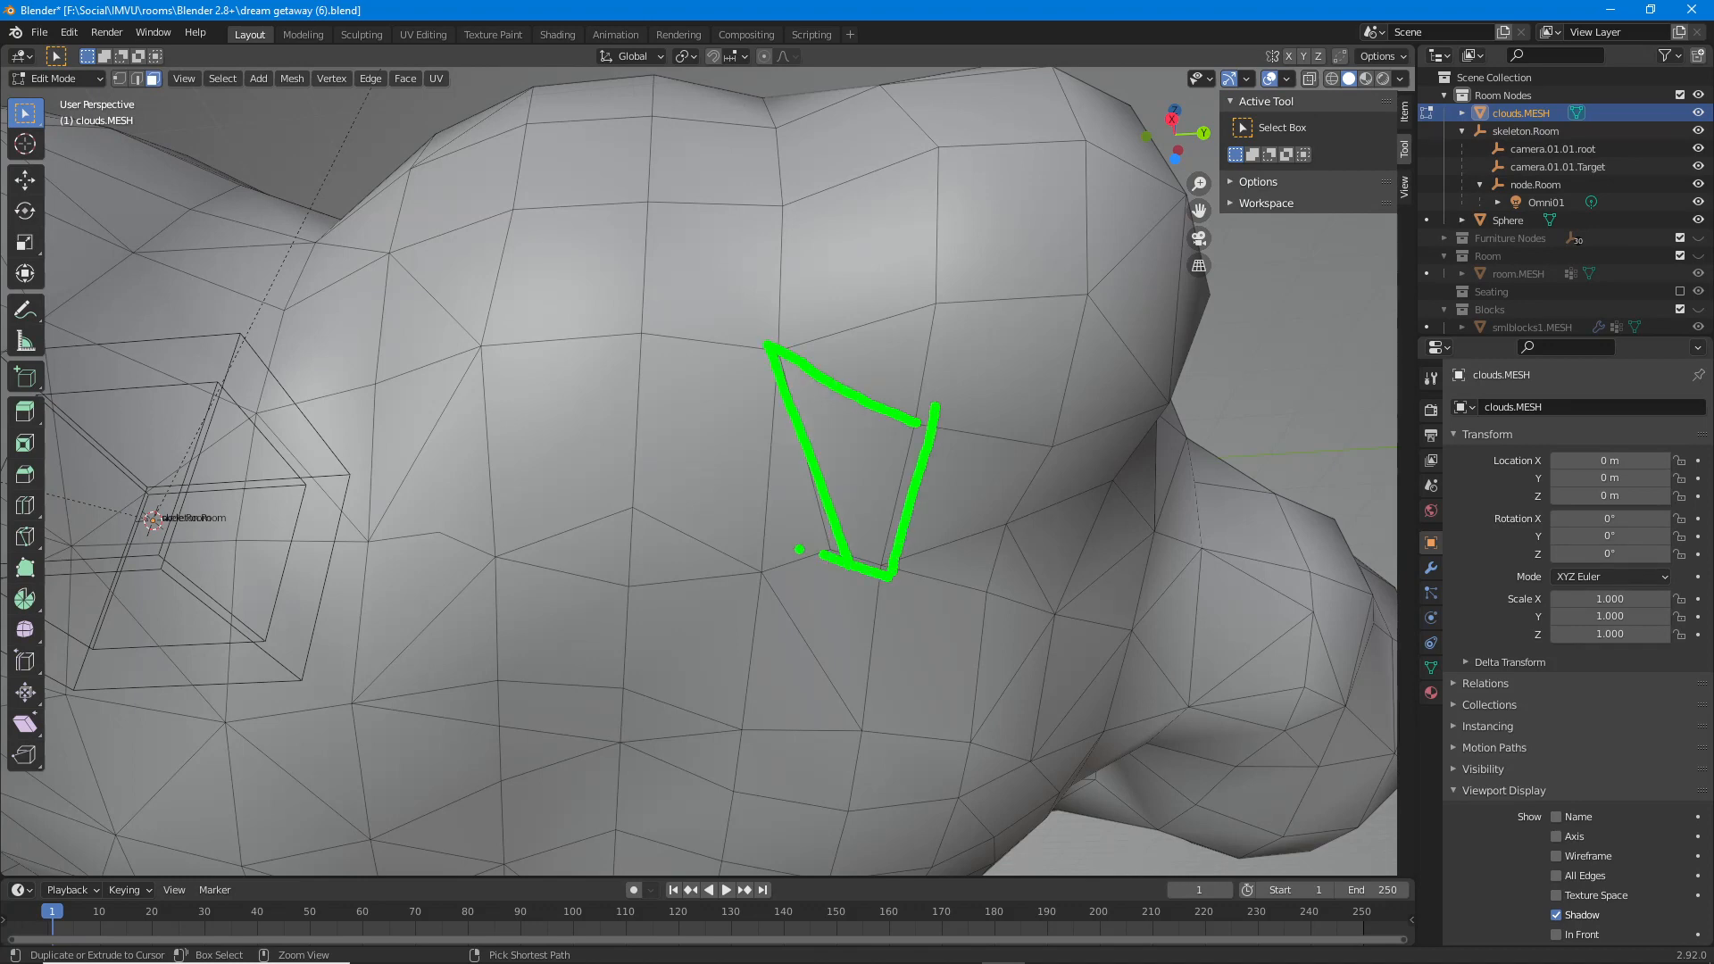
{"action": "mouse_move", "coordinate": [820, 549]}
{"action": "left_mouse_down"}
{"action": "mouse_move", "coordinate": [761, 568]}
{"action": "mouse_move", "coordinate": [861, 737]}
{"action": "mouse_move", "coordinate": [889, 575]}
{"action": "left_mouse_up"}
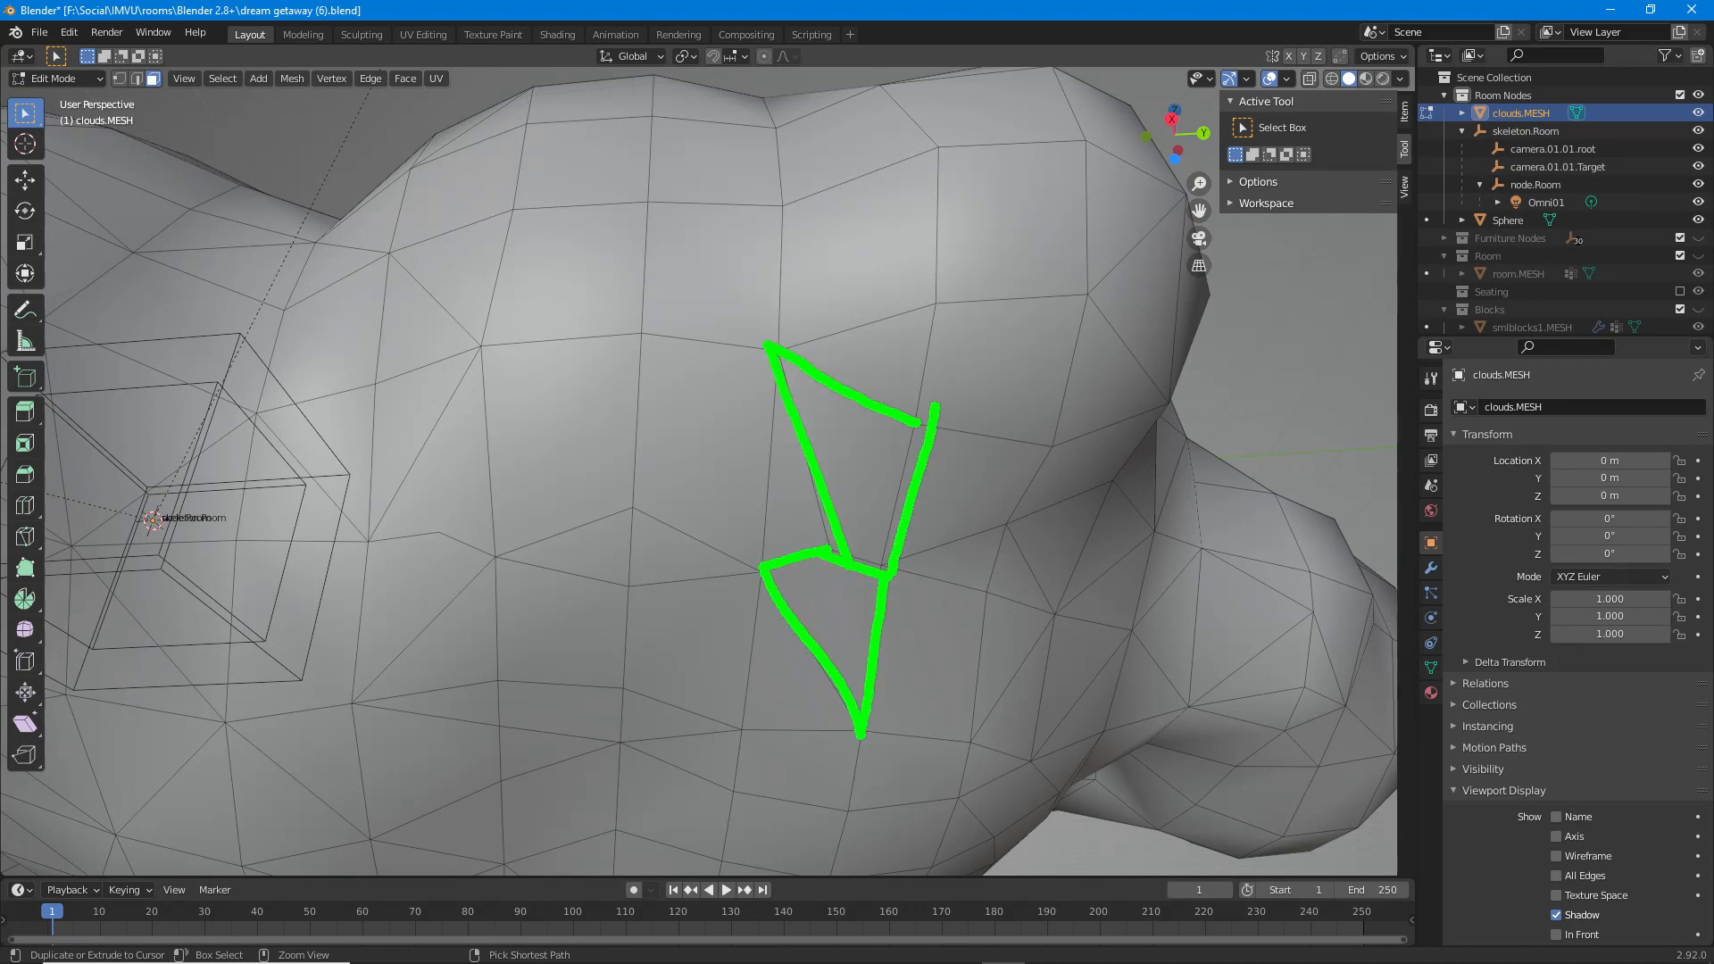
{"action": "key", "text": "Escape"}
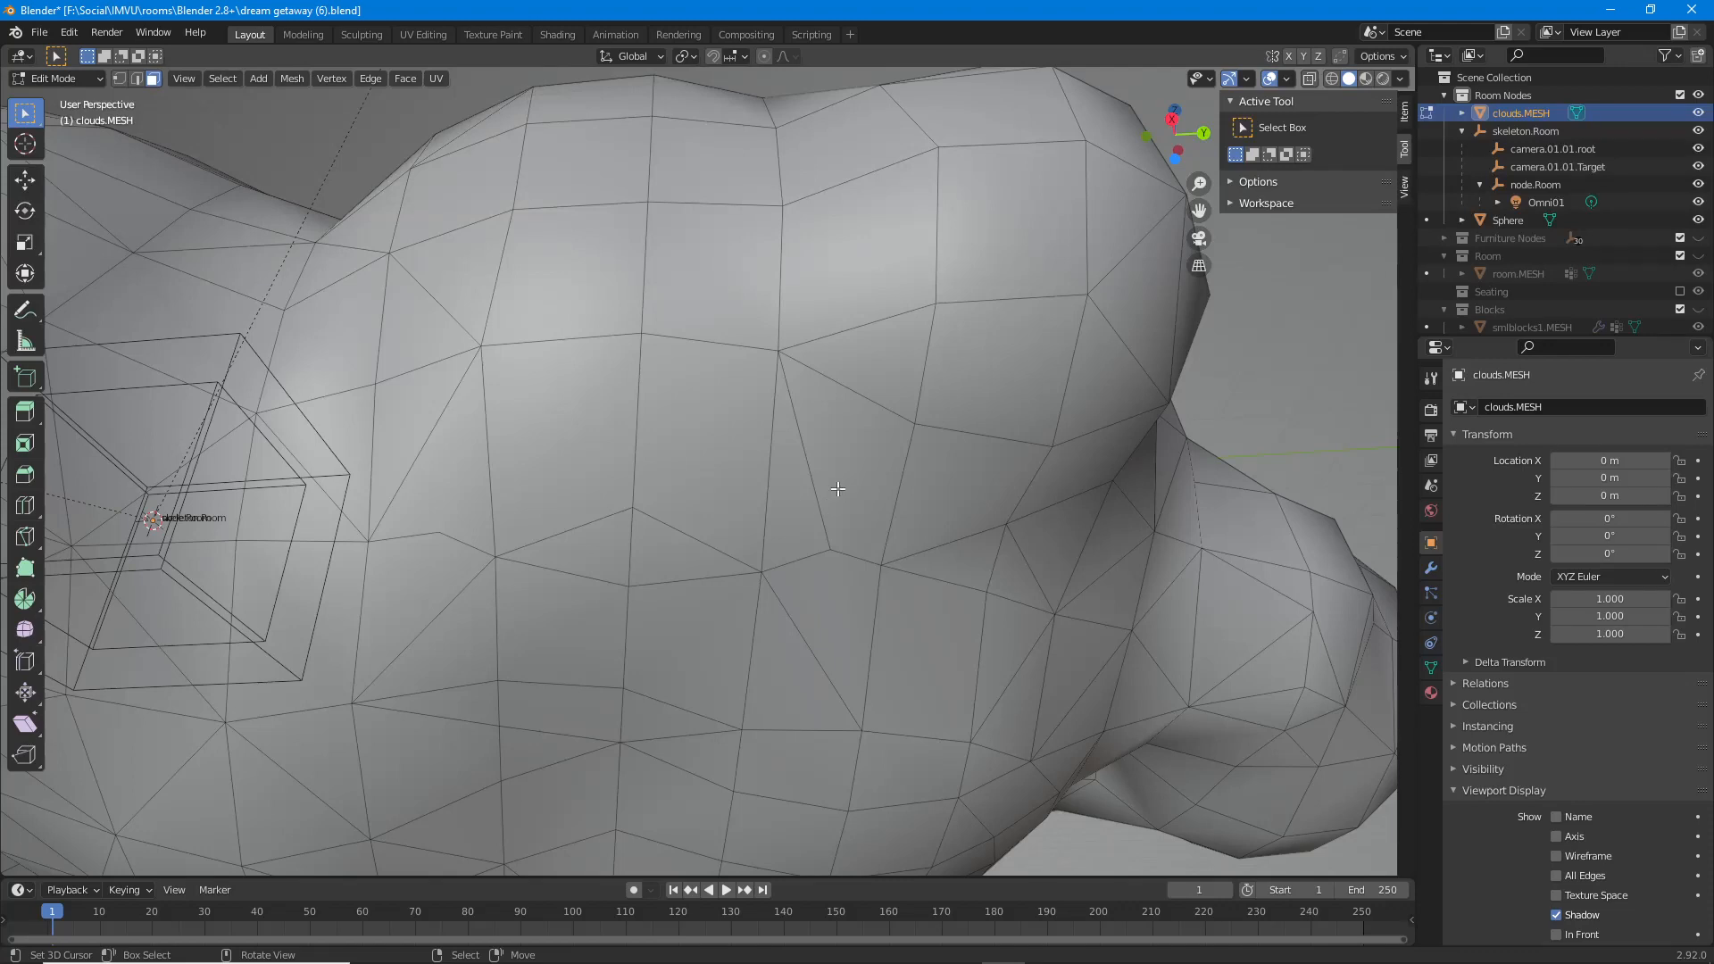
{"action": "left_click", "coordinate": [864, 457]}
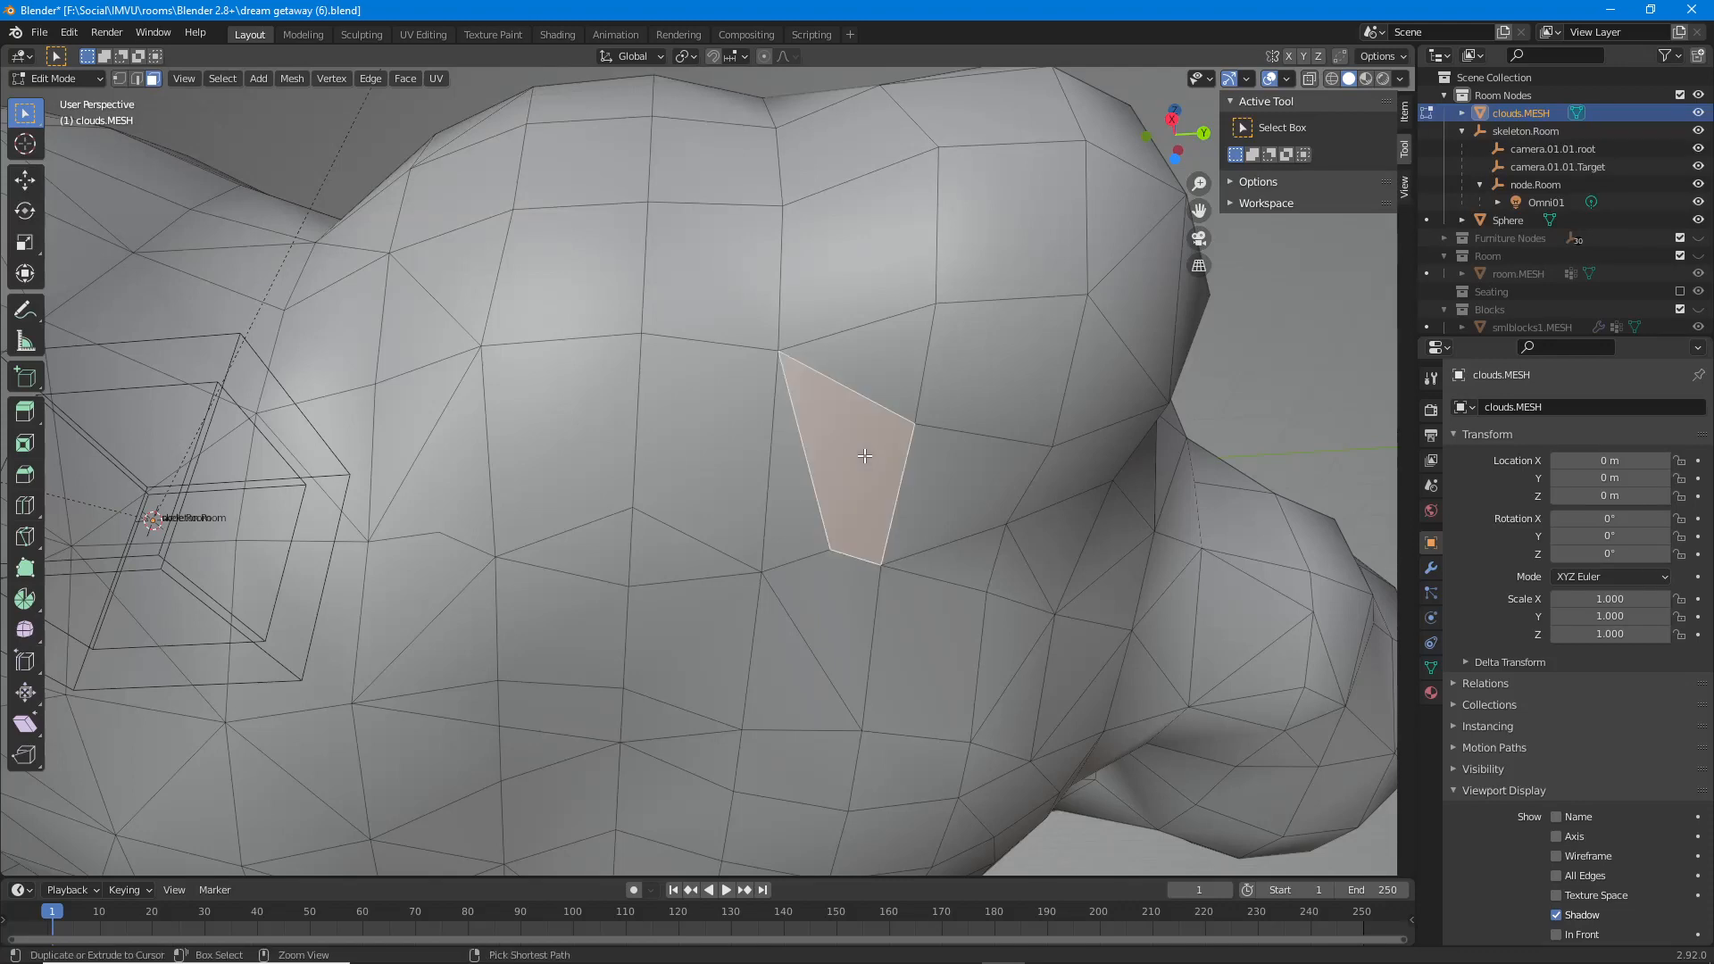
{"action": "key", "text": "ctrl+t"}
{"action": "left_click", "coordinate": [838, 609]}
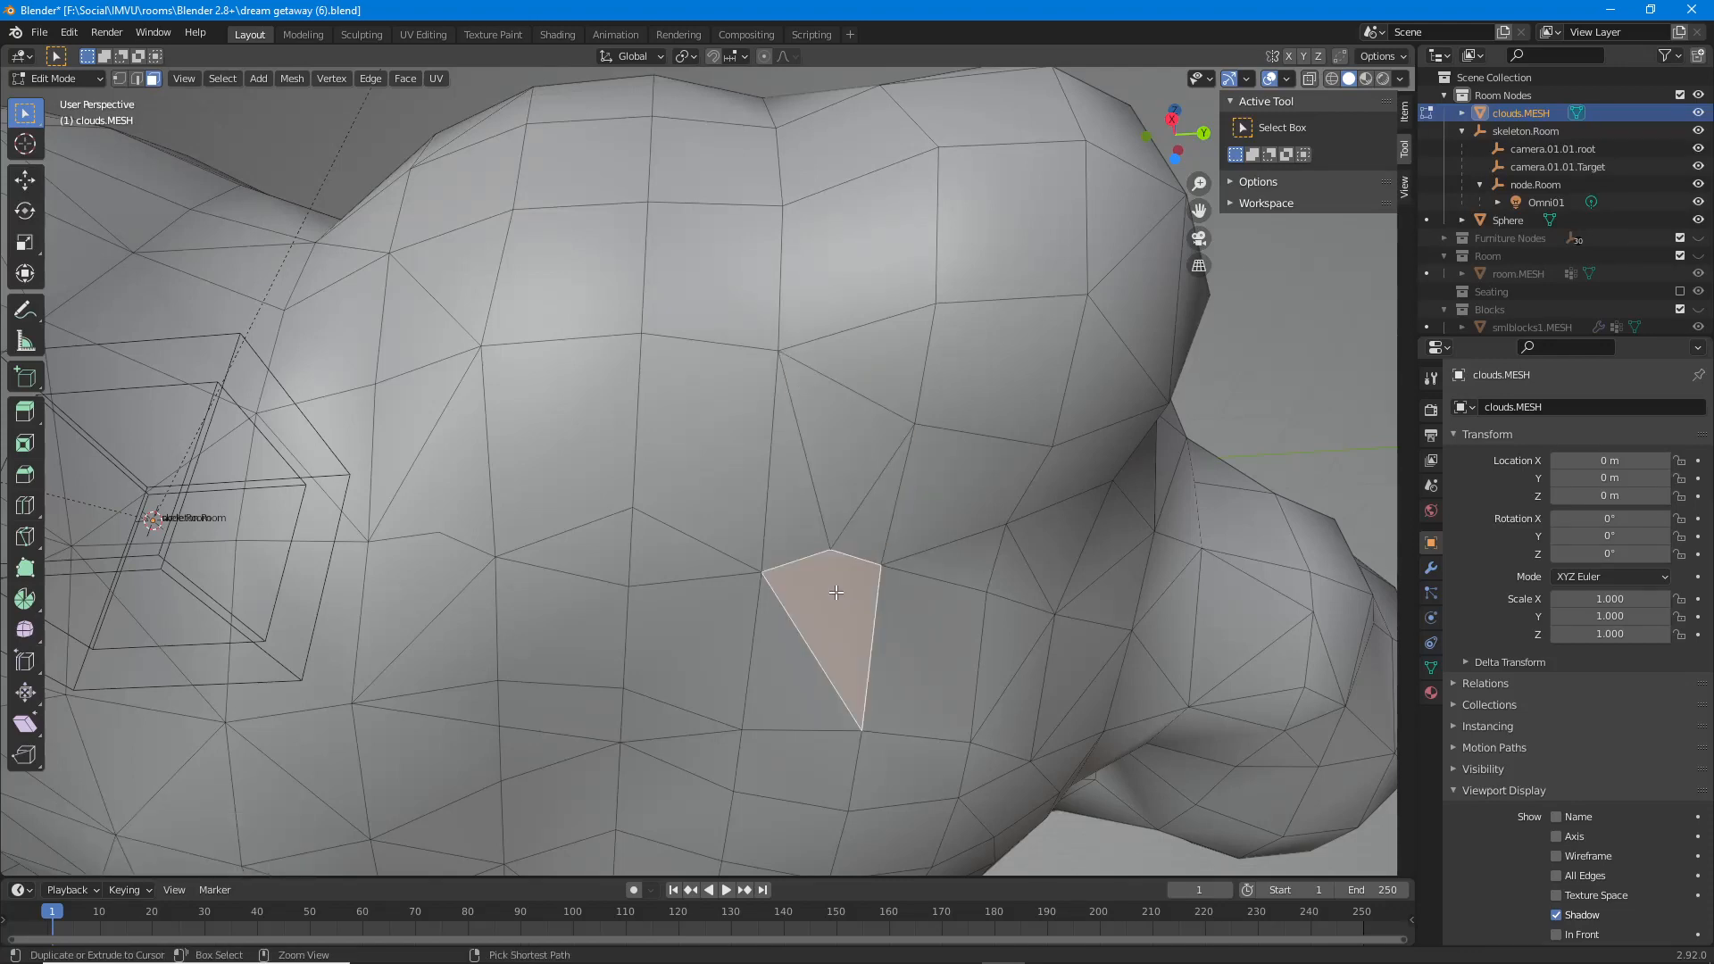
{"action": "key", "text": "ctrl+t"}
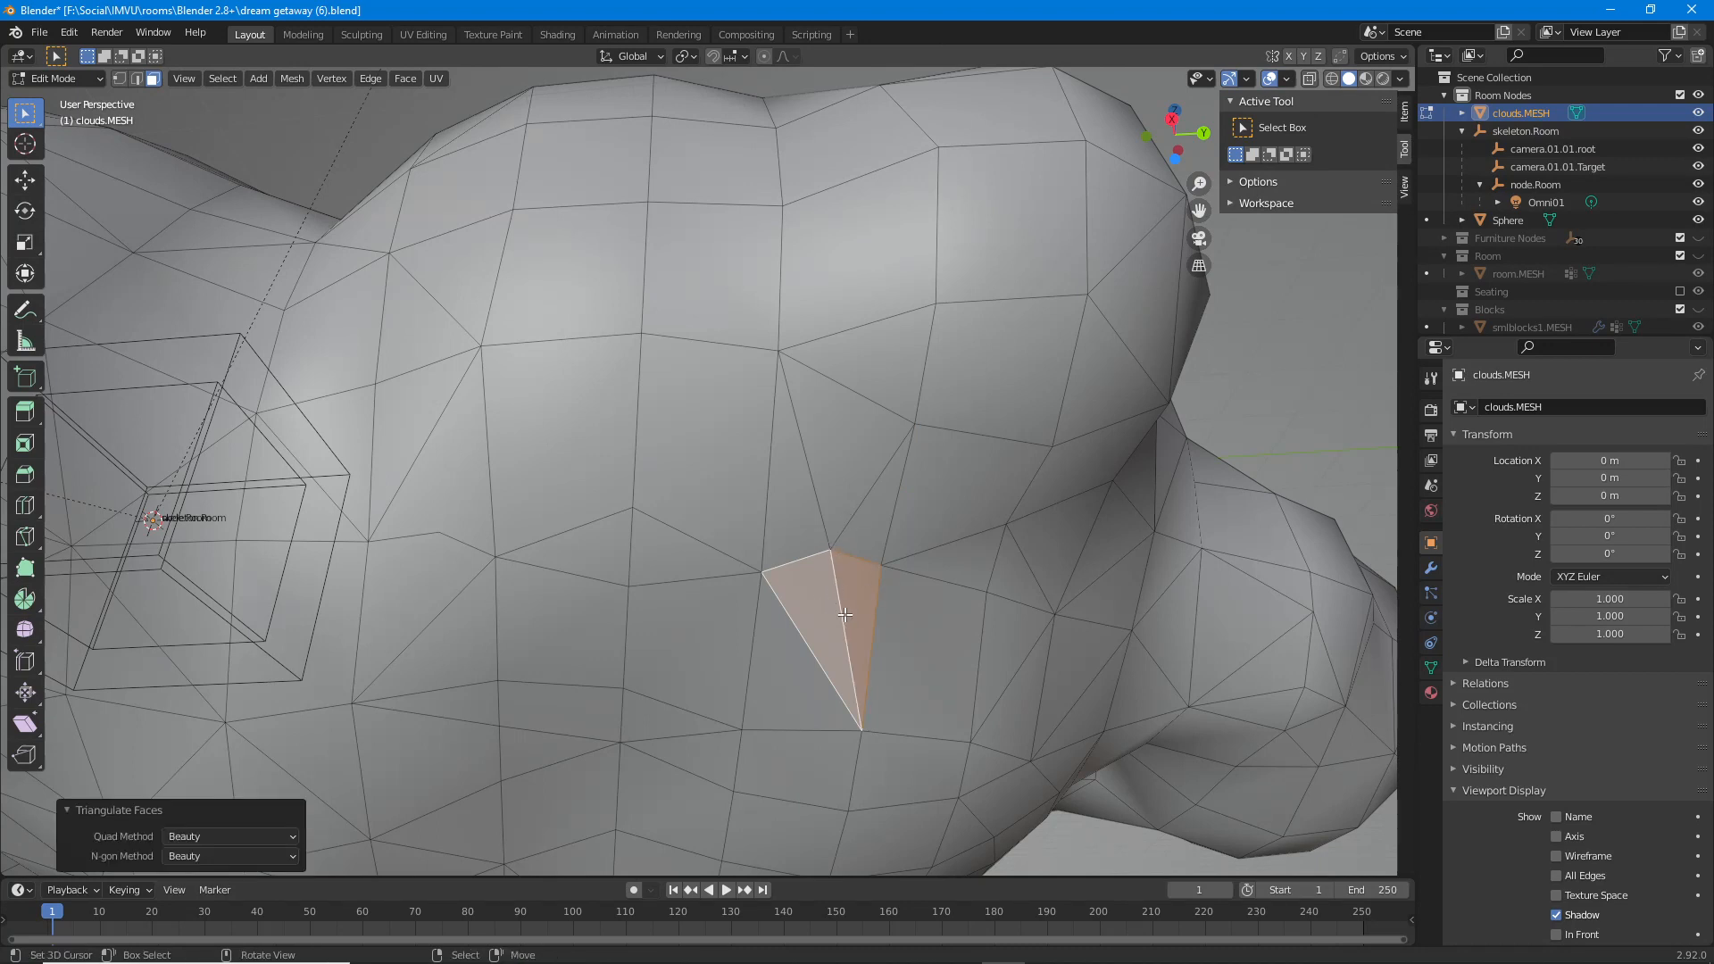
Join the inner triangle of each split face with the triangle beside it using Tris to Quads.
{"action": "key", "text": "ctrl+z"}
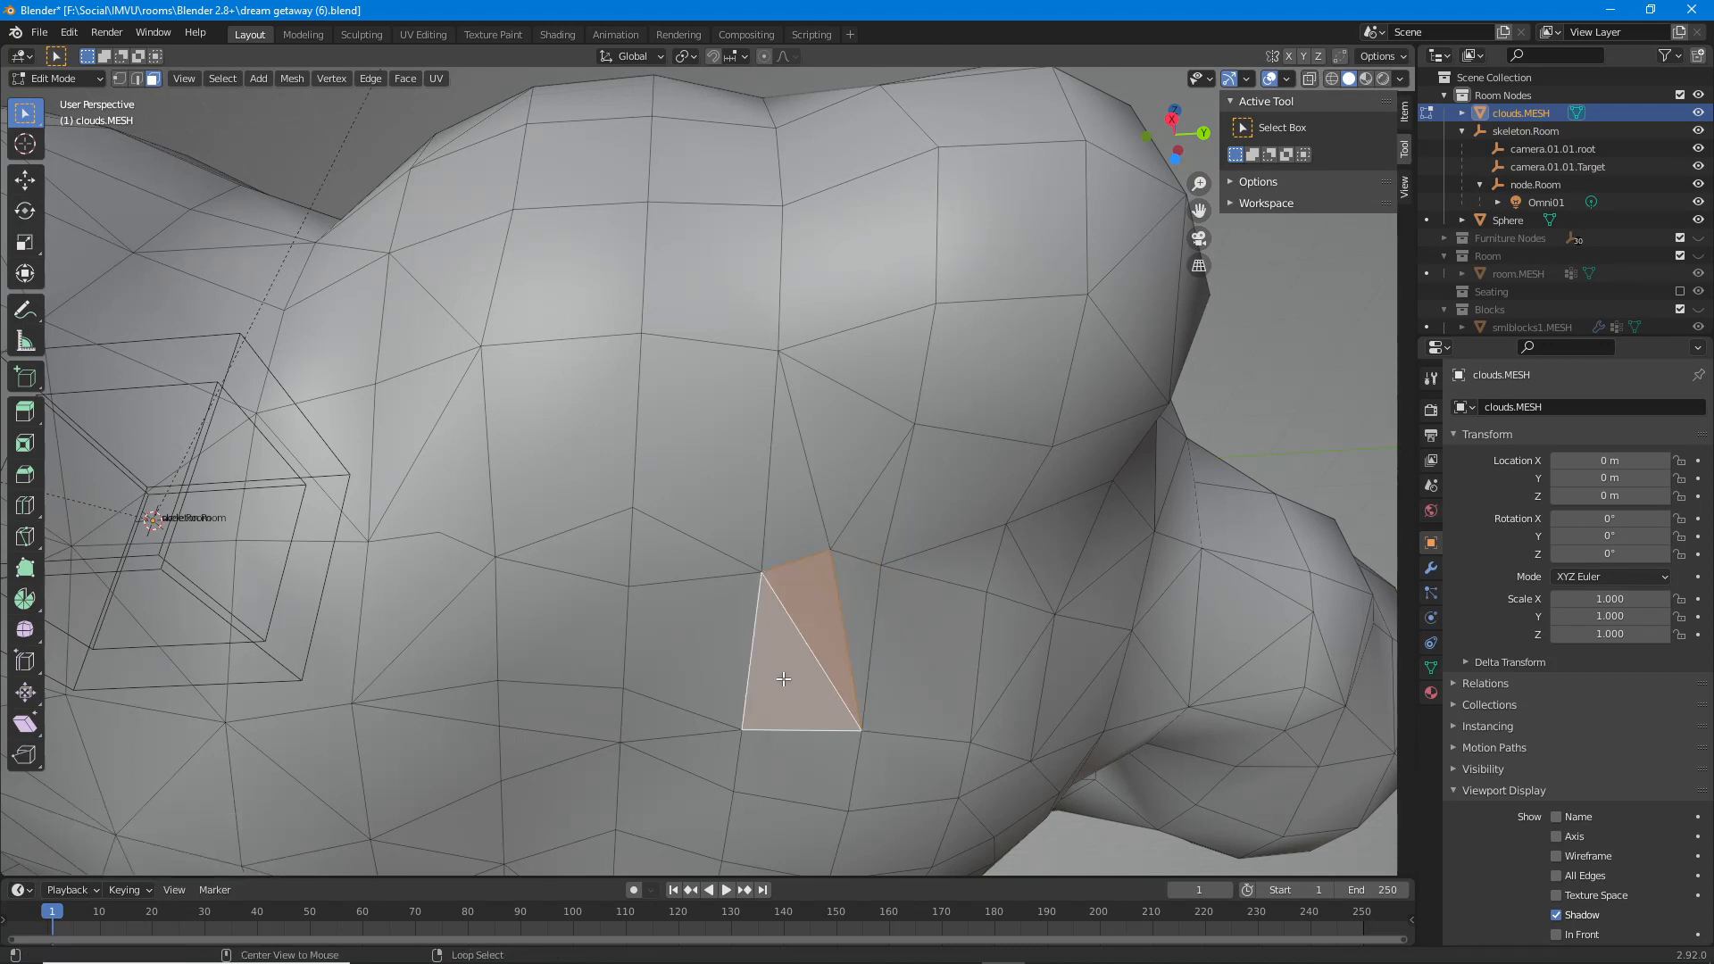
{"action": "key", "text": "alt+j"}
{"action": "right_click", "coordinate": [858, 520]}
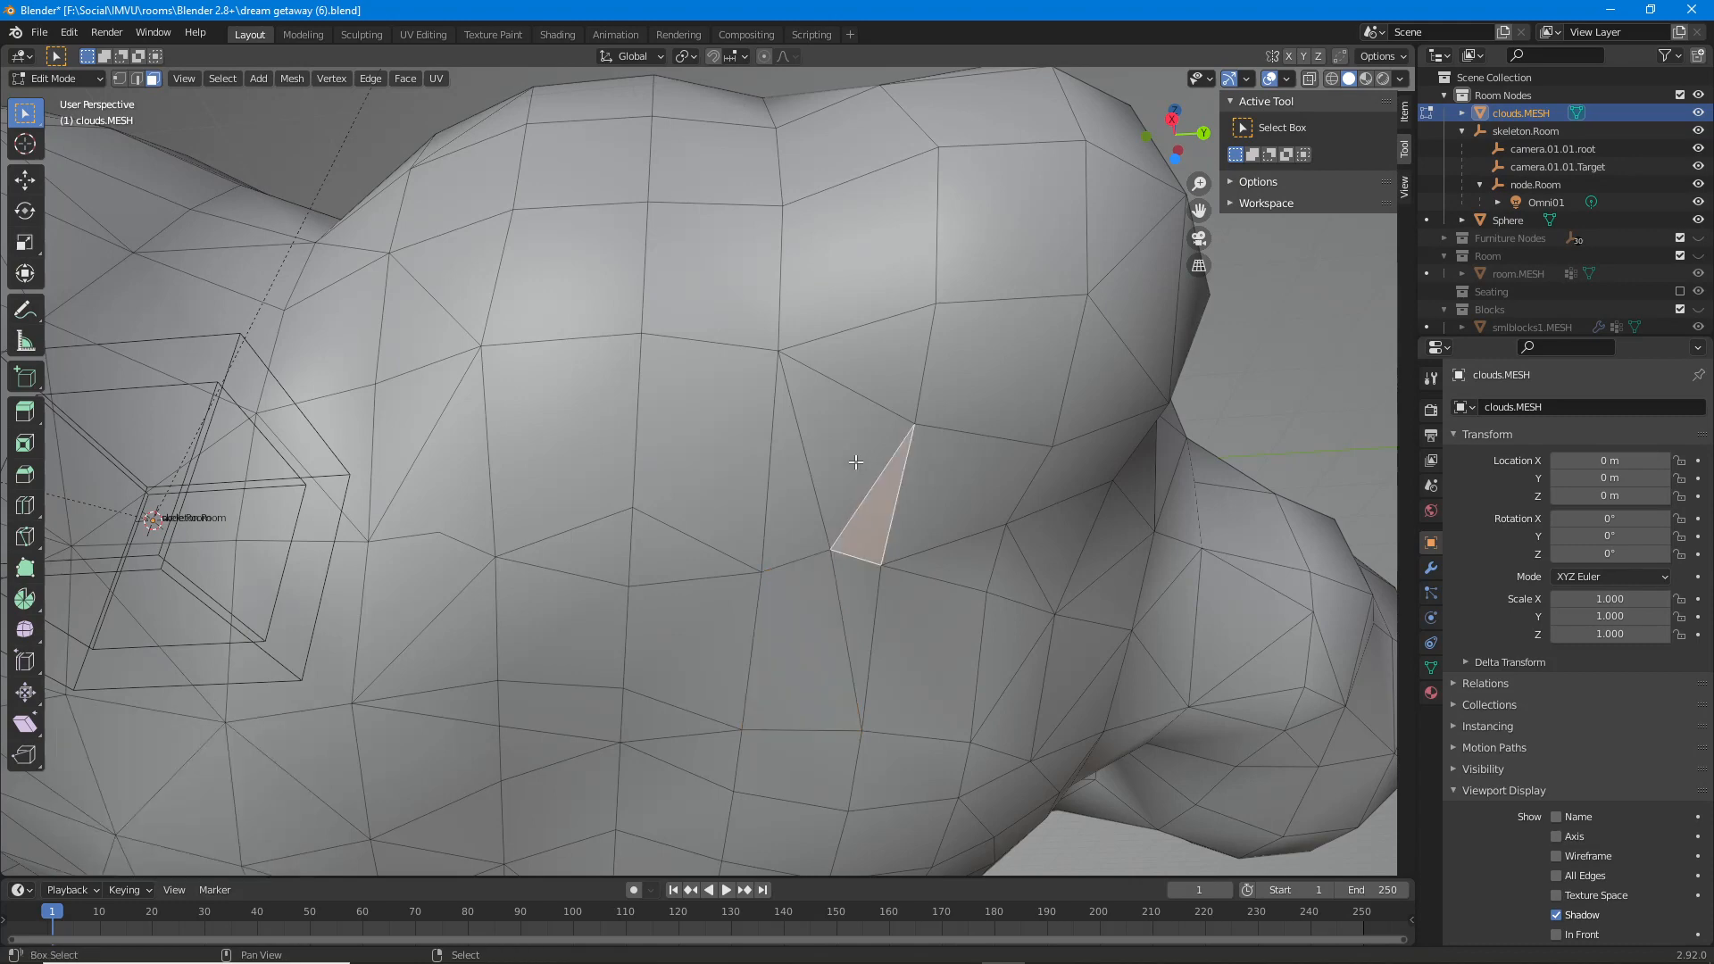
{"action": "right_click", "coordinate": [855, 462], "text": "shift"}
{"action": "right_click", "coordinate": [850, 464]}
{"action": "right_click", "coordinate": [796, 497], "text": "shift"}
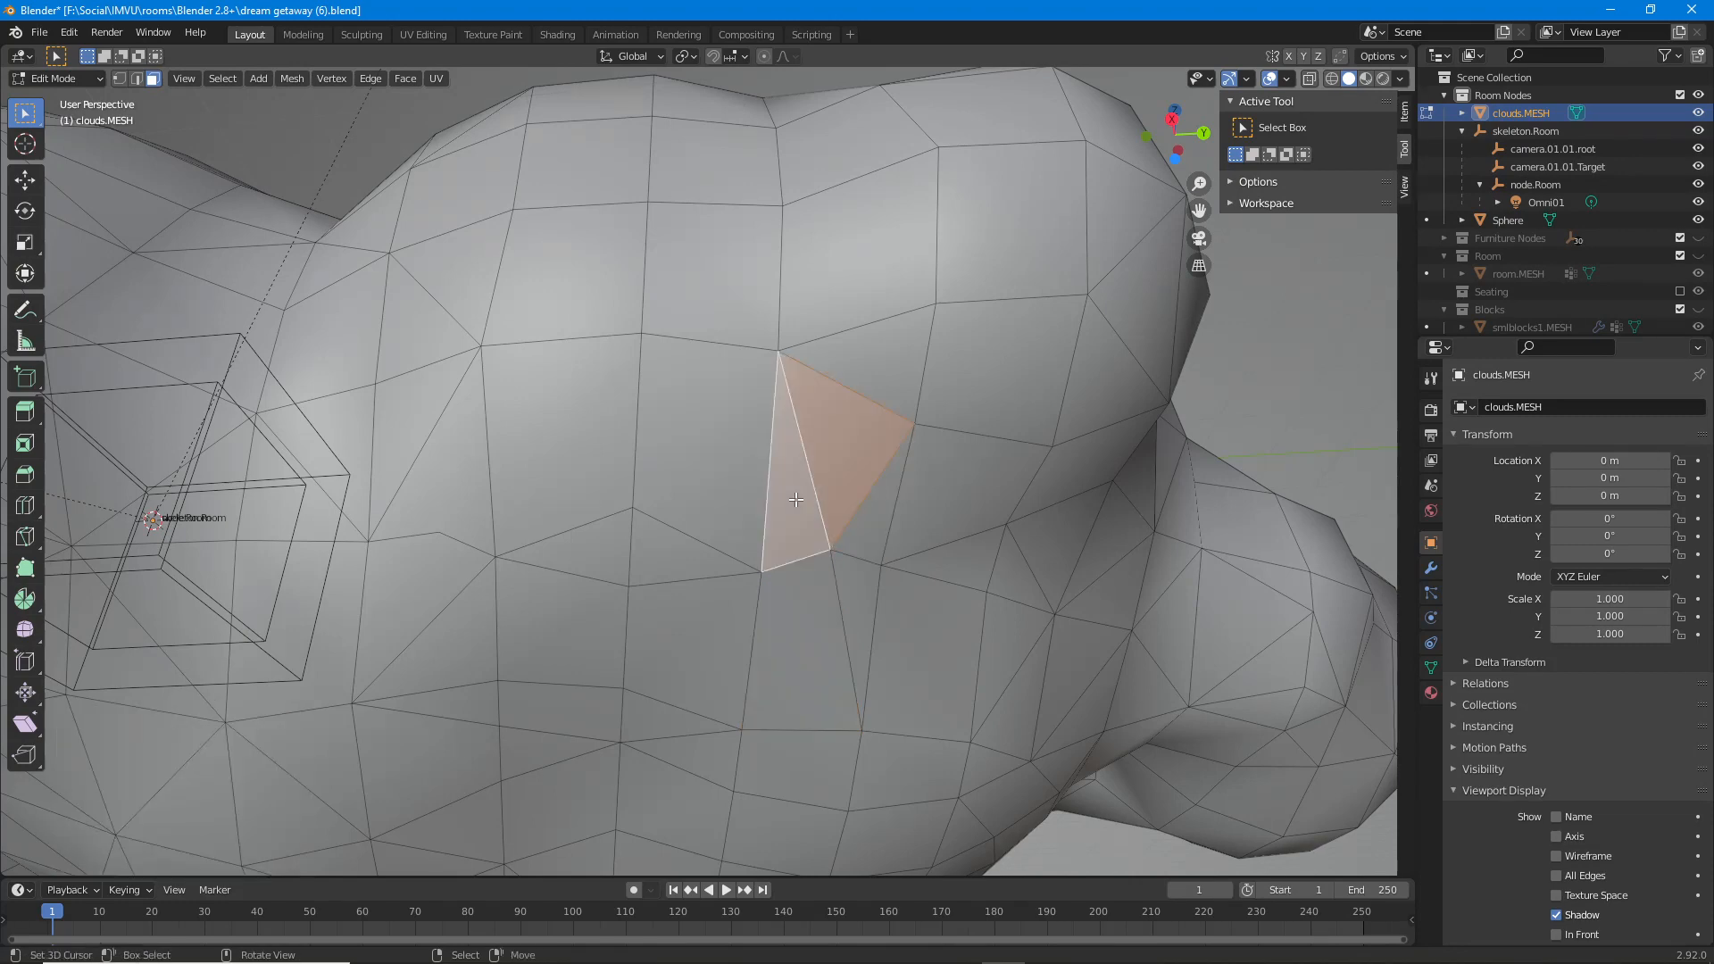
{"action": "key", "text": "alt+j"}
Triangulate the bent four-sided face at the fold along the cloud's lower outline.
{"action": "middle_click_drag", "start_coordinate": [795, 494], "coordinate": [774, 604]}
{"action": "middle_click_drag", "start_coordinate": [774, 616], "coordinate": [771, 464], "text": "shift"}
{"action": "middle_click_drag", "start_coordinate": [772, 464], "coordinate": [812, 555]}
{"action": "key", "text": "ctrl+t"}
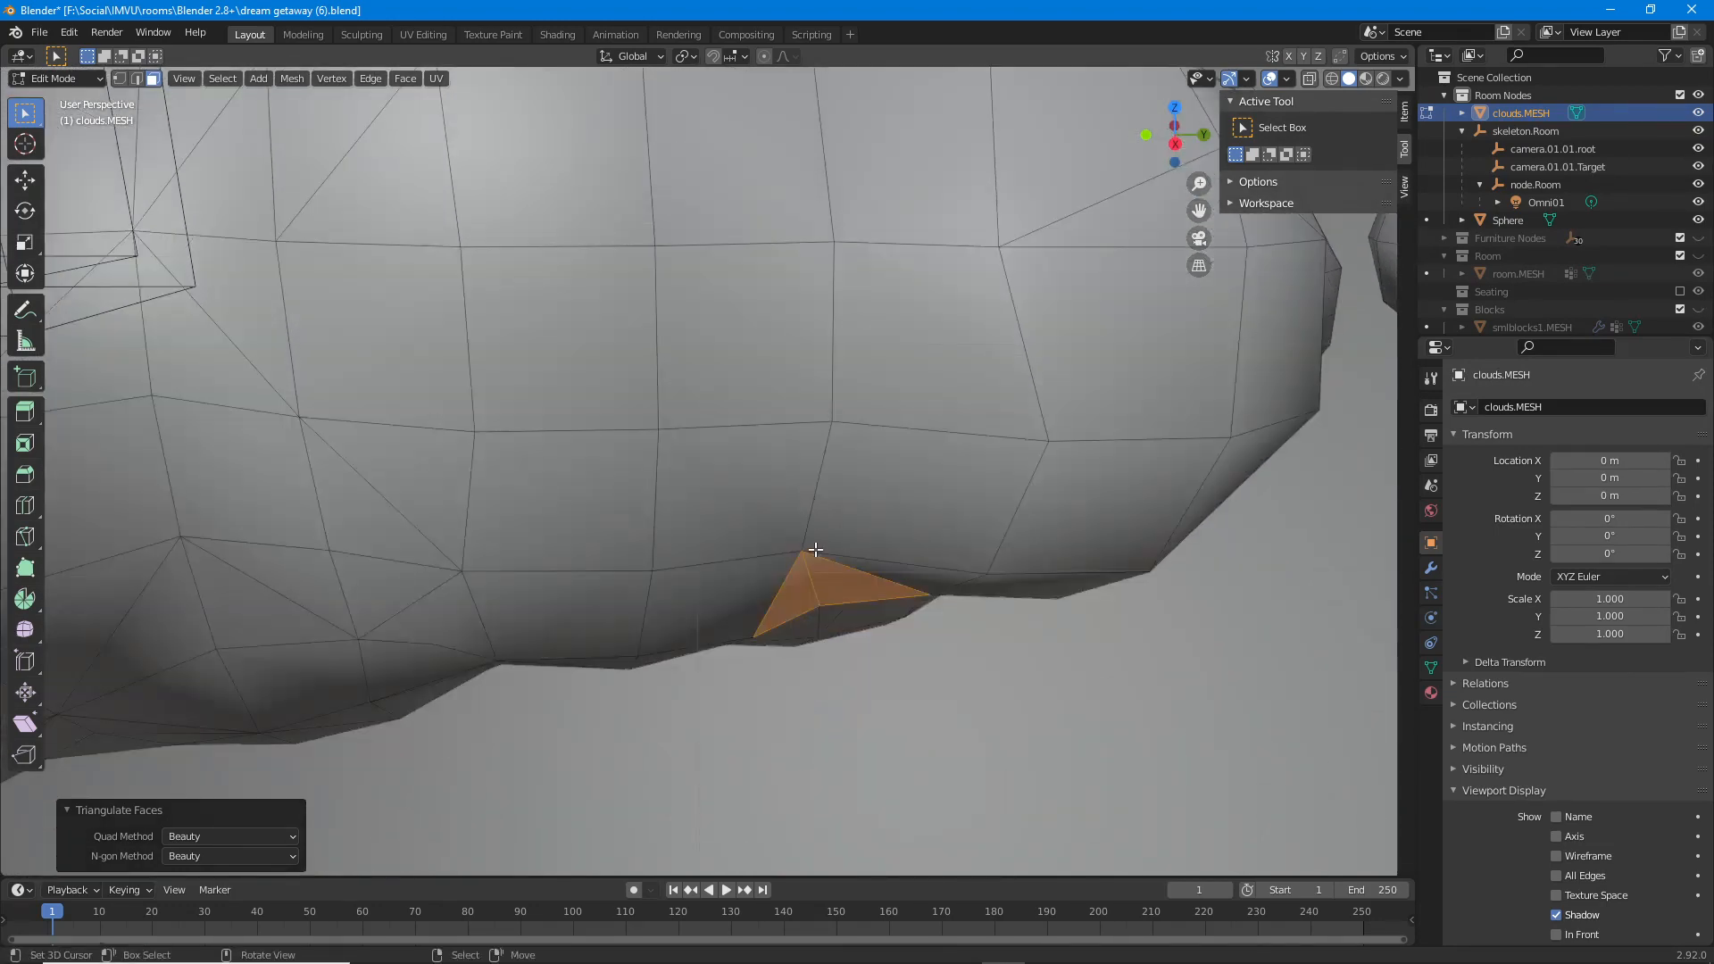
Select the adjoining triangle pairs around the newly split face on the underside of the bulge.
{"action": "scroll", "coordinate": [823, 464], "scroll_direction": "up", "scroll_amount": 3}
{"action": "right_click", "coordinate": [879, 337]}
{"action": "right_click", "coordinate": [849, 372], "text": "shift"}
{"action": "mouse_move", "coordinate": [849, 372]}
{"action": "middle_mouse_down"}
{"action": "mouse_move", "coordinate": [853, 429]}
{"action": "mouse_move", "coordinate": [846, 299]}
{"action": "mouse_move", "coordinate": [834, 402]}
{"action": "middle_mouse_up"}
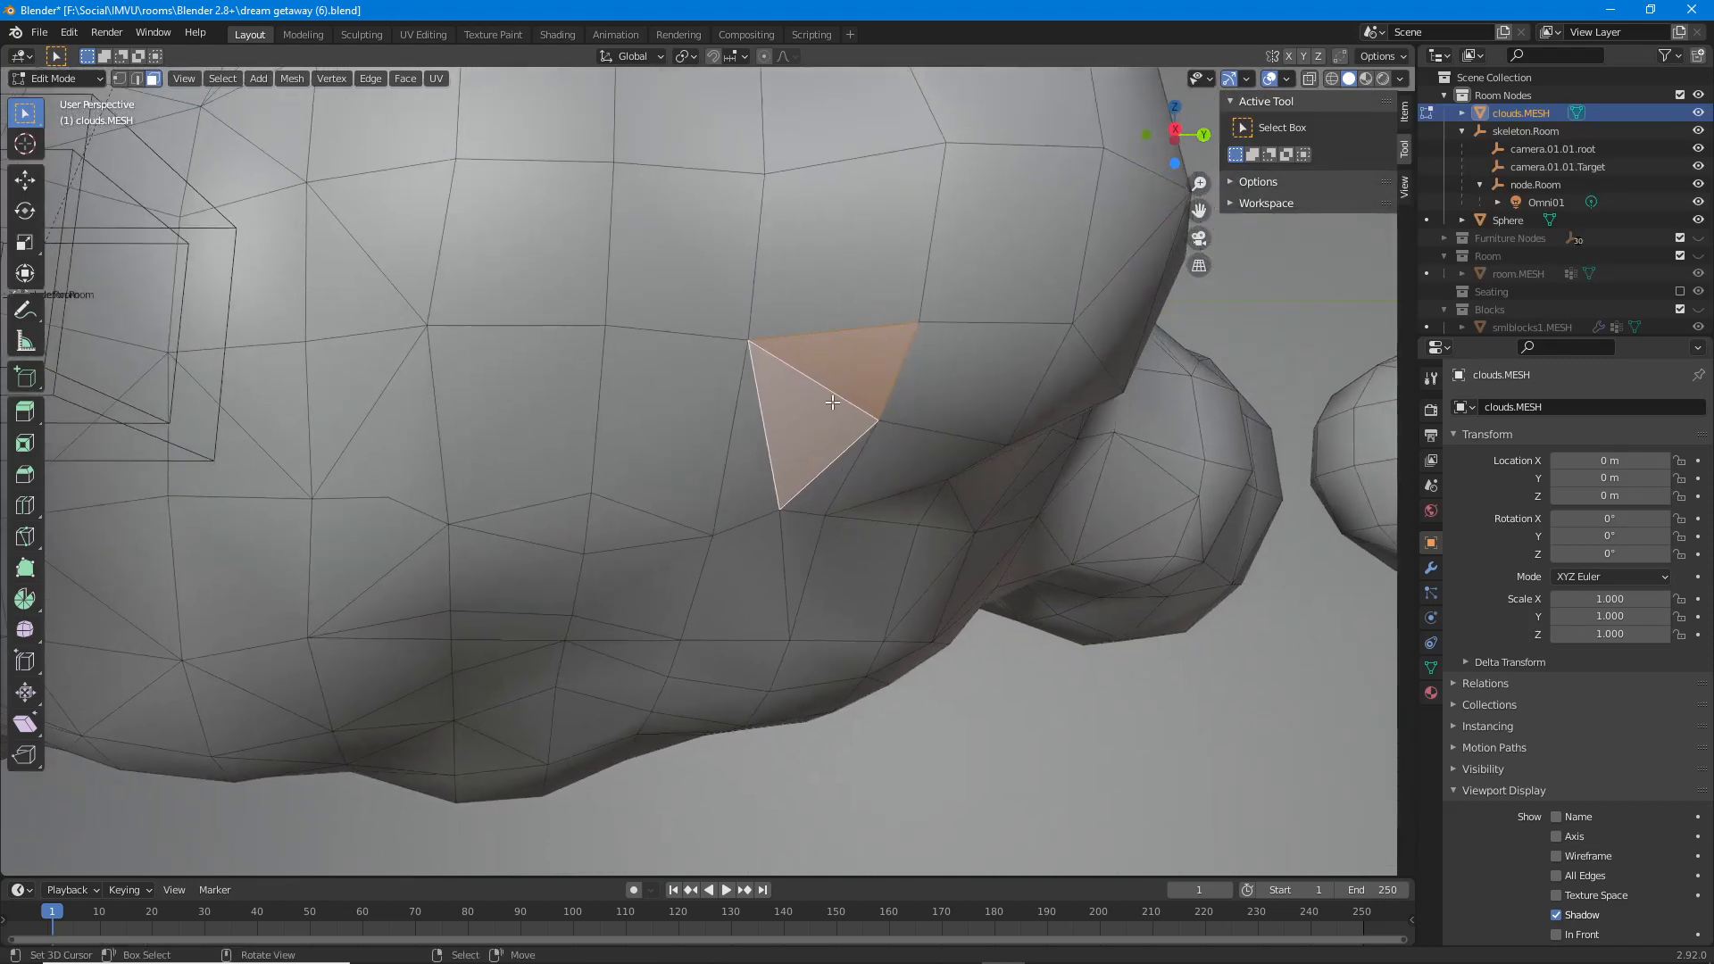
{"action": "right_click", "coordinate": [827, 483]}
{"action": "right_click", "coordinate": [797, 439], "text": "shift"}
Examine the selected triangle at the cloud's lower outline from the side.
{"action": "scroll", "coordinate": [722, 420], "scroll_direction": "down", "scroll_amount": 4}
{"action": "middle_click_drag", "start_coordinate": [722, 421], "coordinate": [779, 482]}
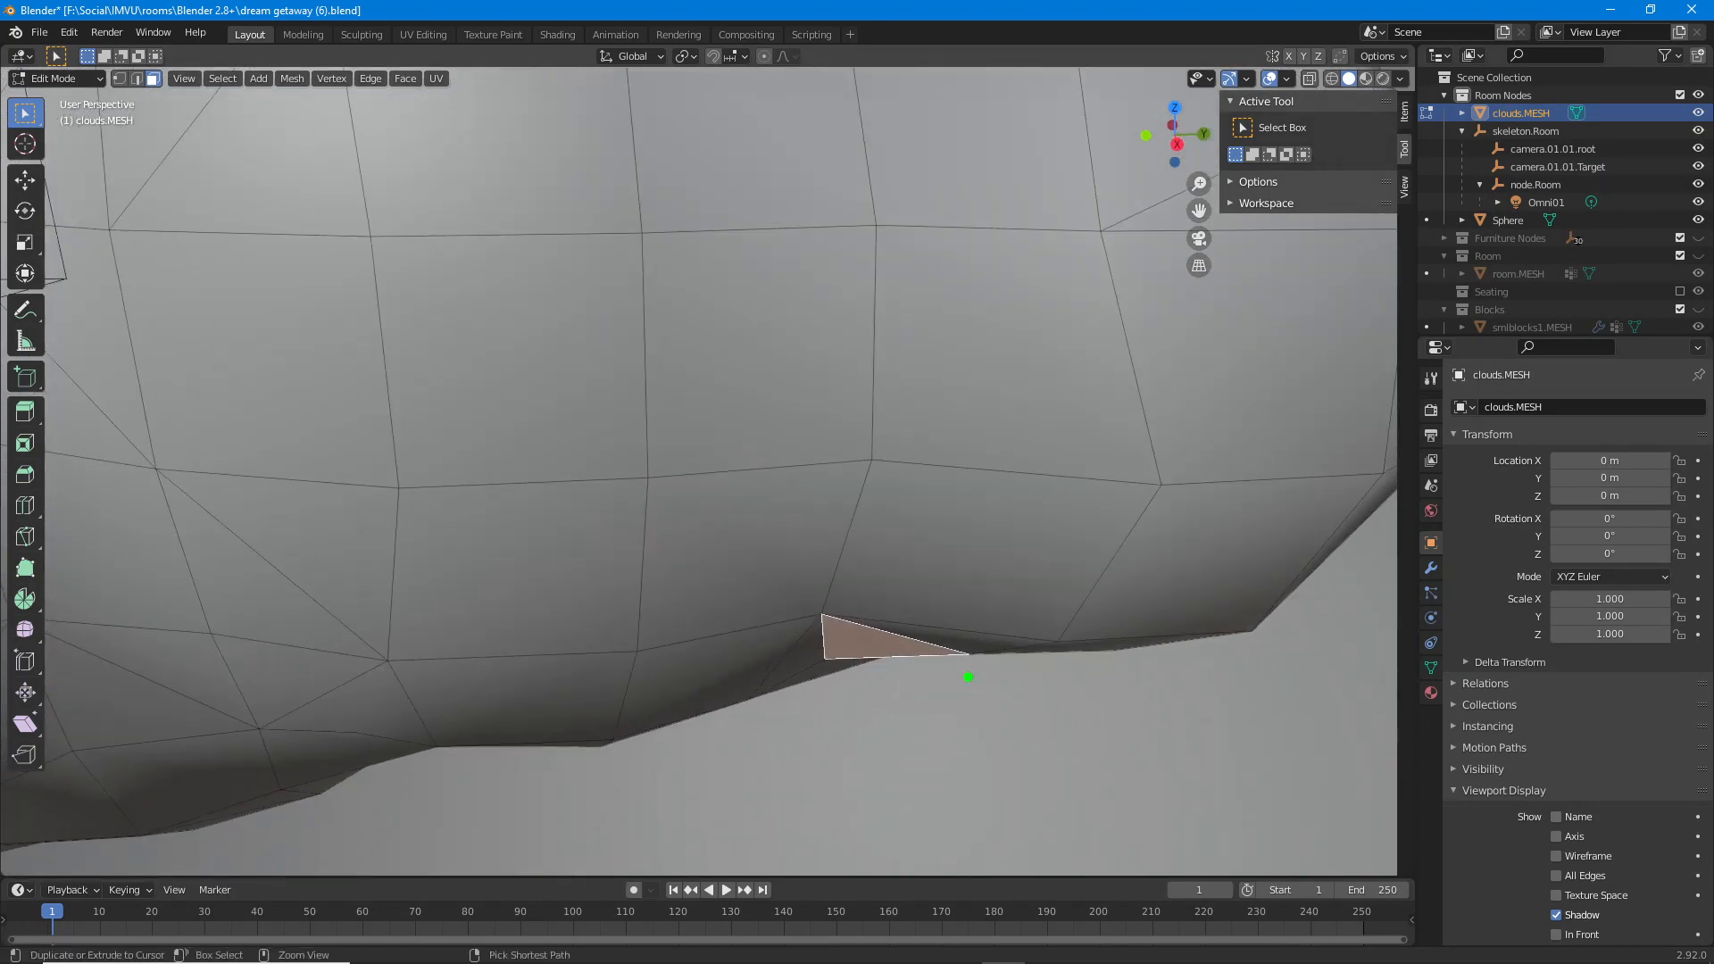
{"action": "mouse_move", "coordinate": [969, 676]}
{"action": "left_mouse_down", "text": "ctrl"}
{"action": "mouse_move", "coordinate": [790, 584]}
{"action": "mouse_move", "coordinate": [734, 739]}
{"action": "left_mouse_up", "text": "ctrl"}
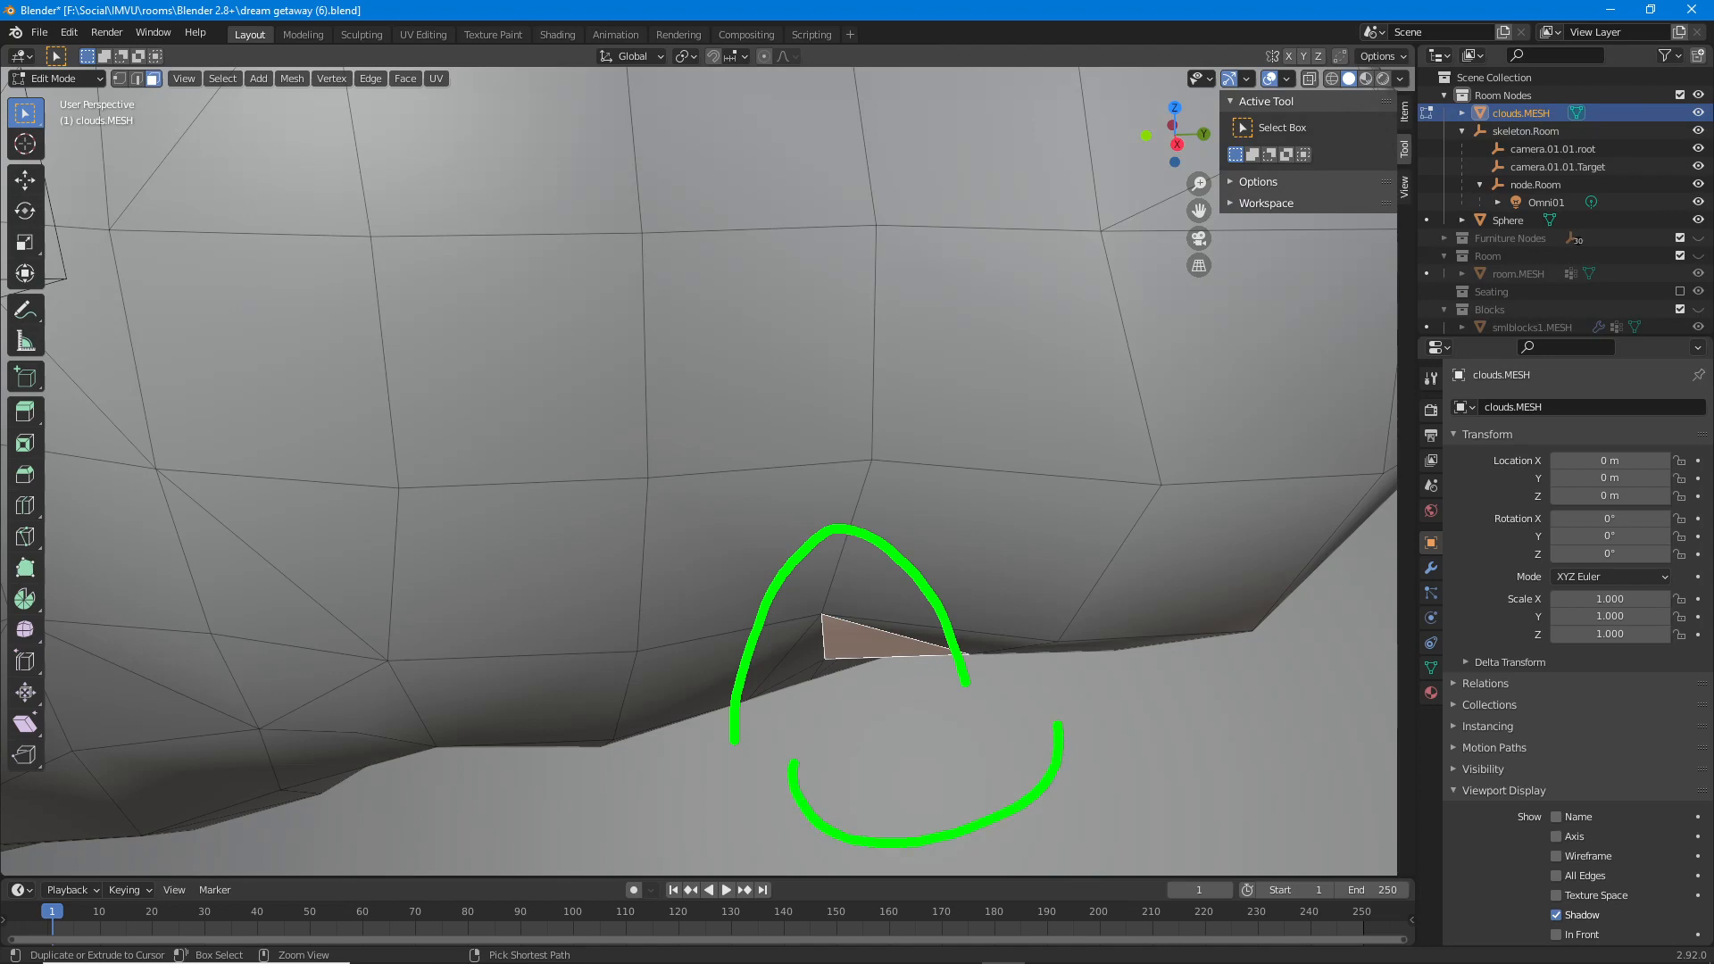
Examine the two selected triangles at the fold on the cloud's lower outline from the side and from below.
{"action": "key", "text": "Escape"}
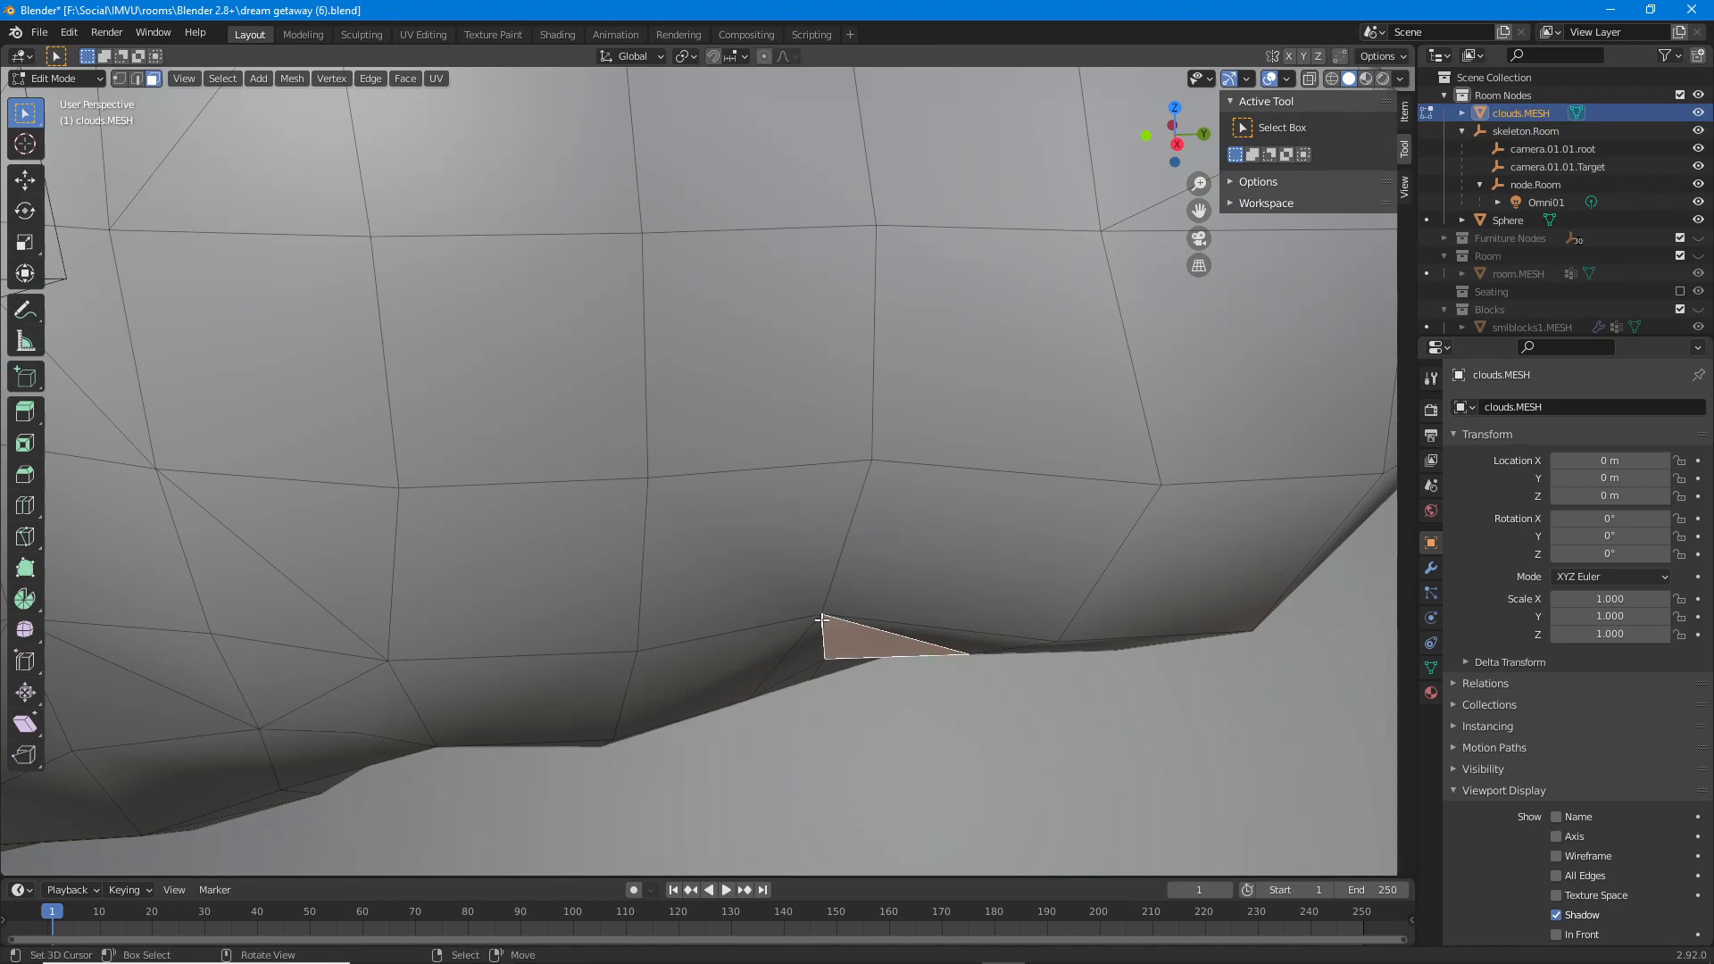
{"action": "middle_click_drag", "start_coordinate": [822, 618], "coordinate": [760, 506]}
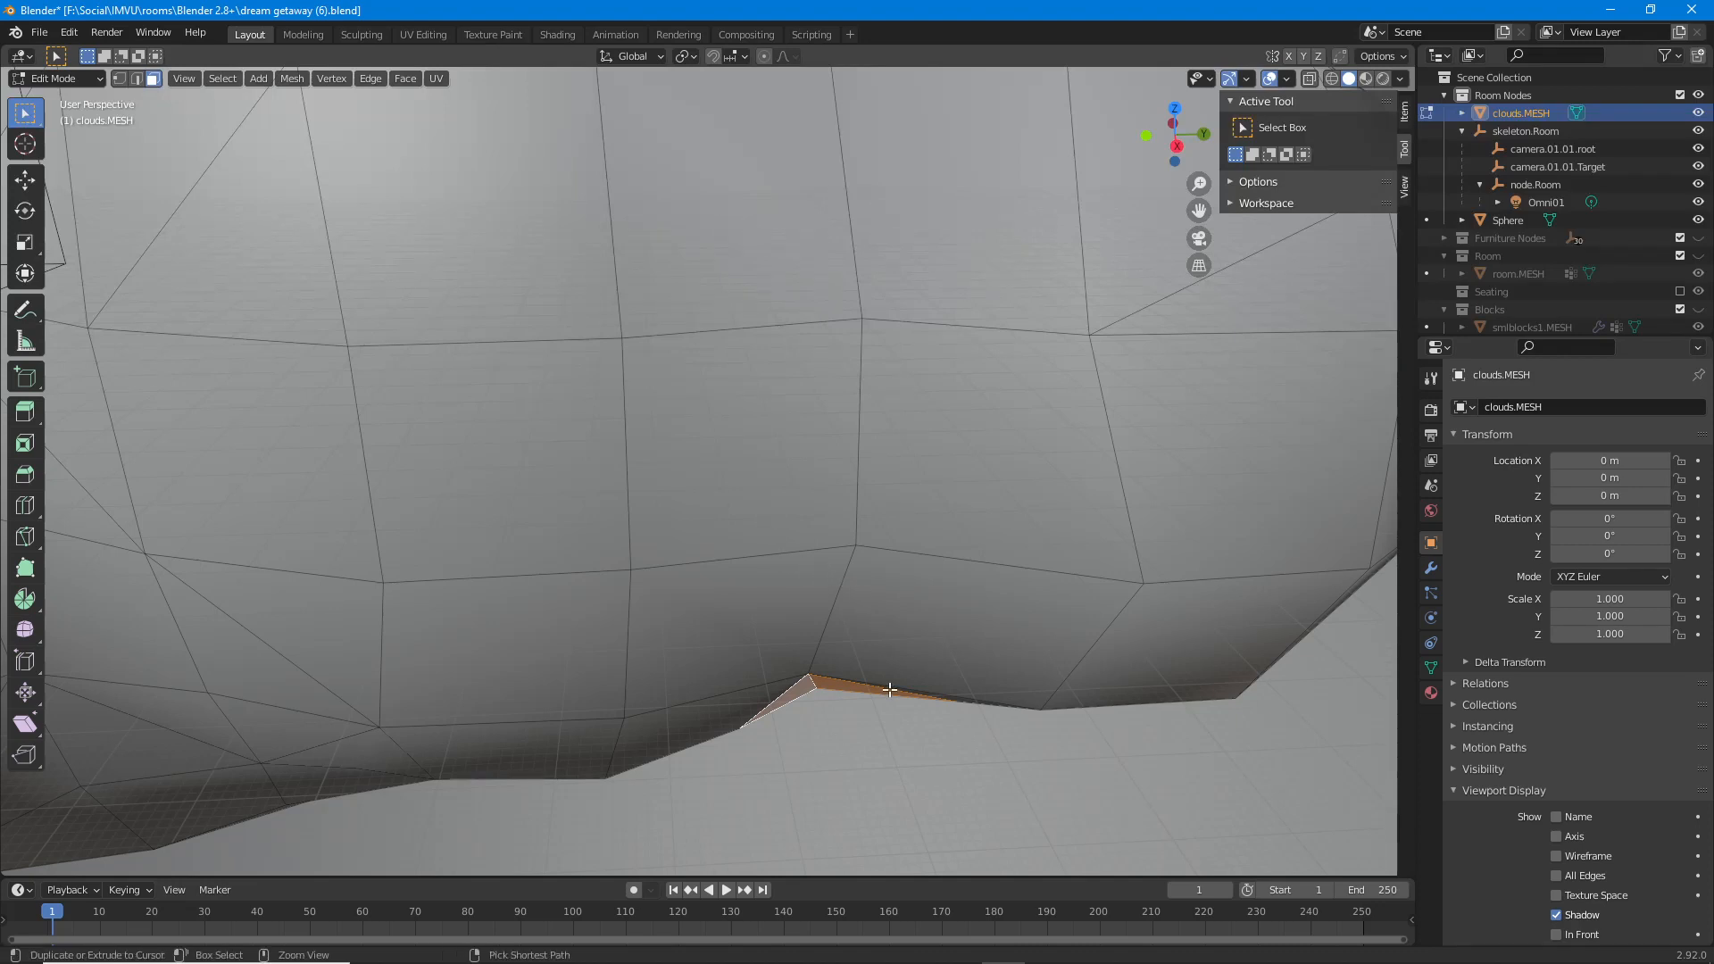
{"action": "mouse_move", "coordinate": [1011, 710]}
{"action": "left_mouse_down"}
{"action": "mouse_move", "coordinate": [787, 635]}
{"action": "mouse_move", "coordinate": [674, 748]}
{"action": "left_mouse_up"}
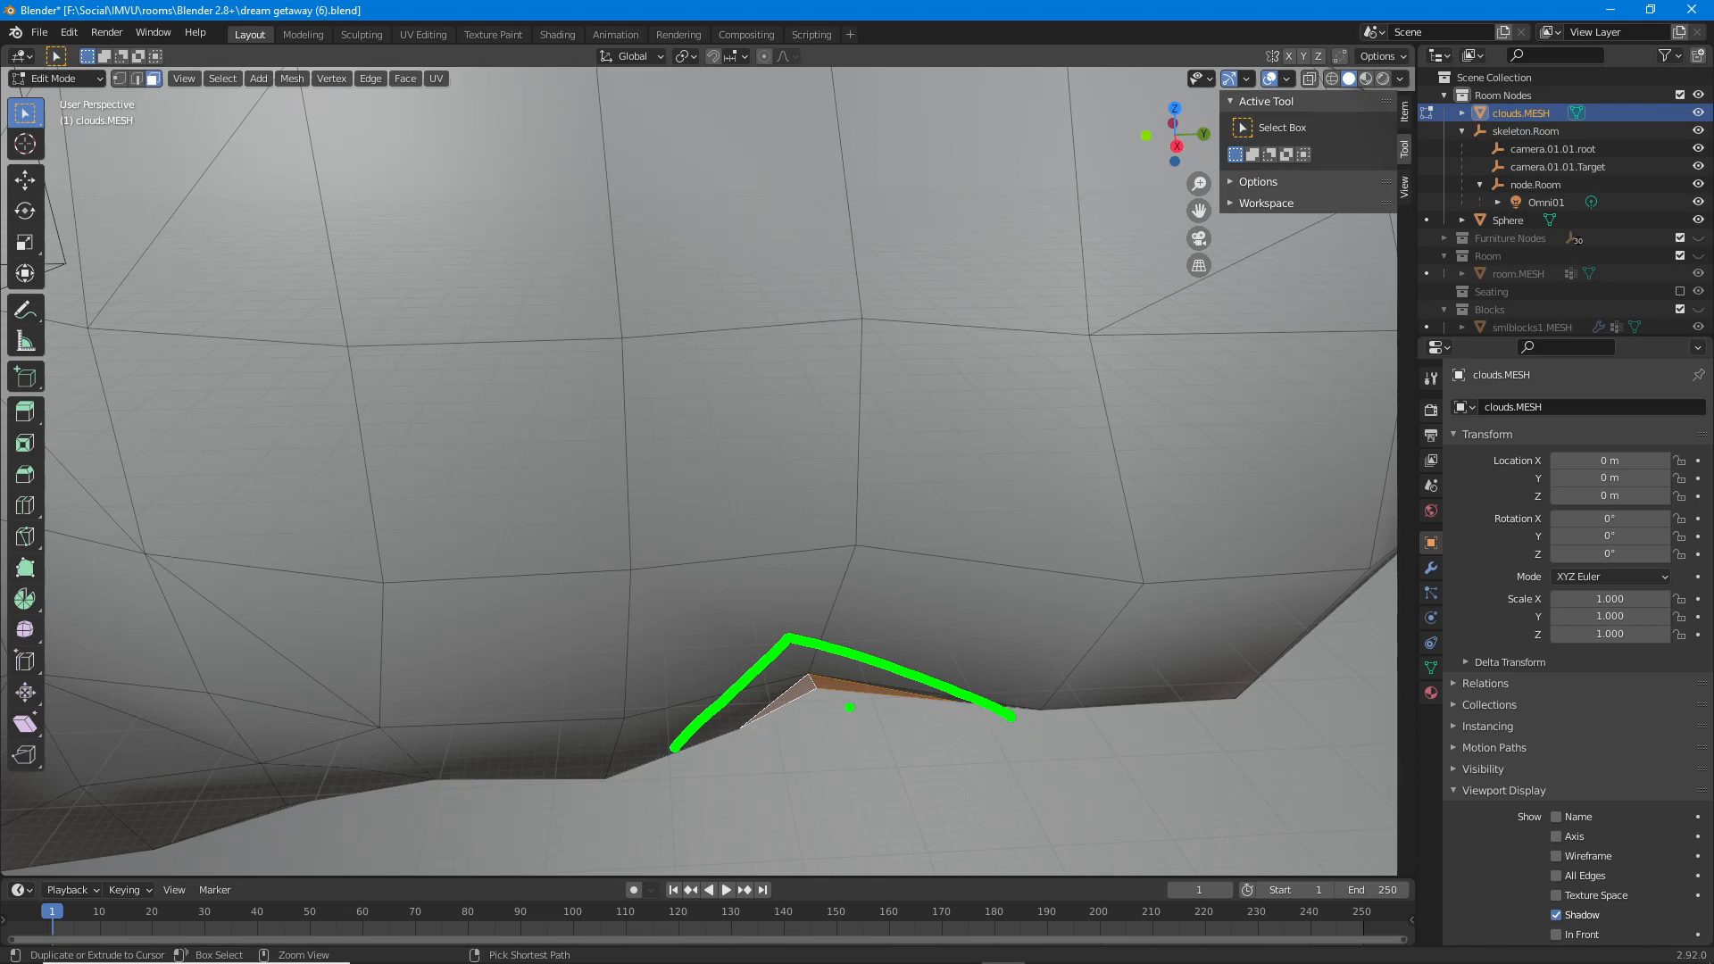
{"action": "mouse_move", "coordinate": [787, 637]}
{"action": "left_mouse_down"}
{"action": "mouse_move", "coordinate": [812, 688]}
{"action": "mouse_move", "coordinate": [771, 624]}
{"action": "mouse_move", "coordinate": [823, 662]}
{"action": "left_mouse_up"}
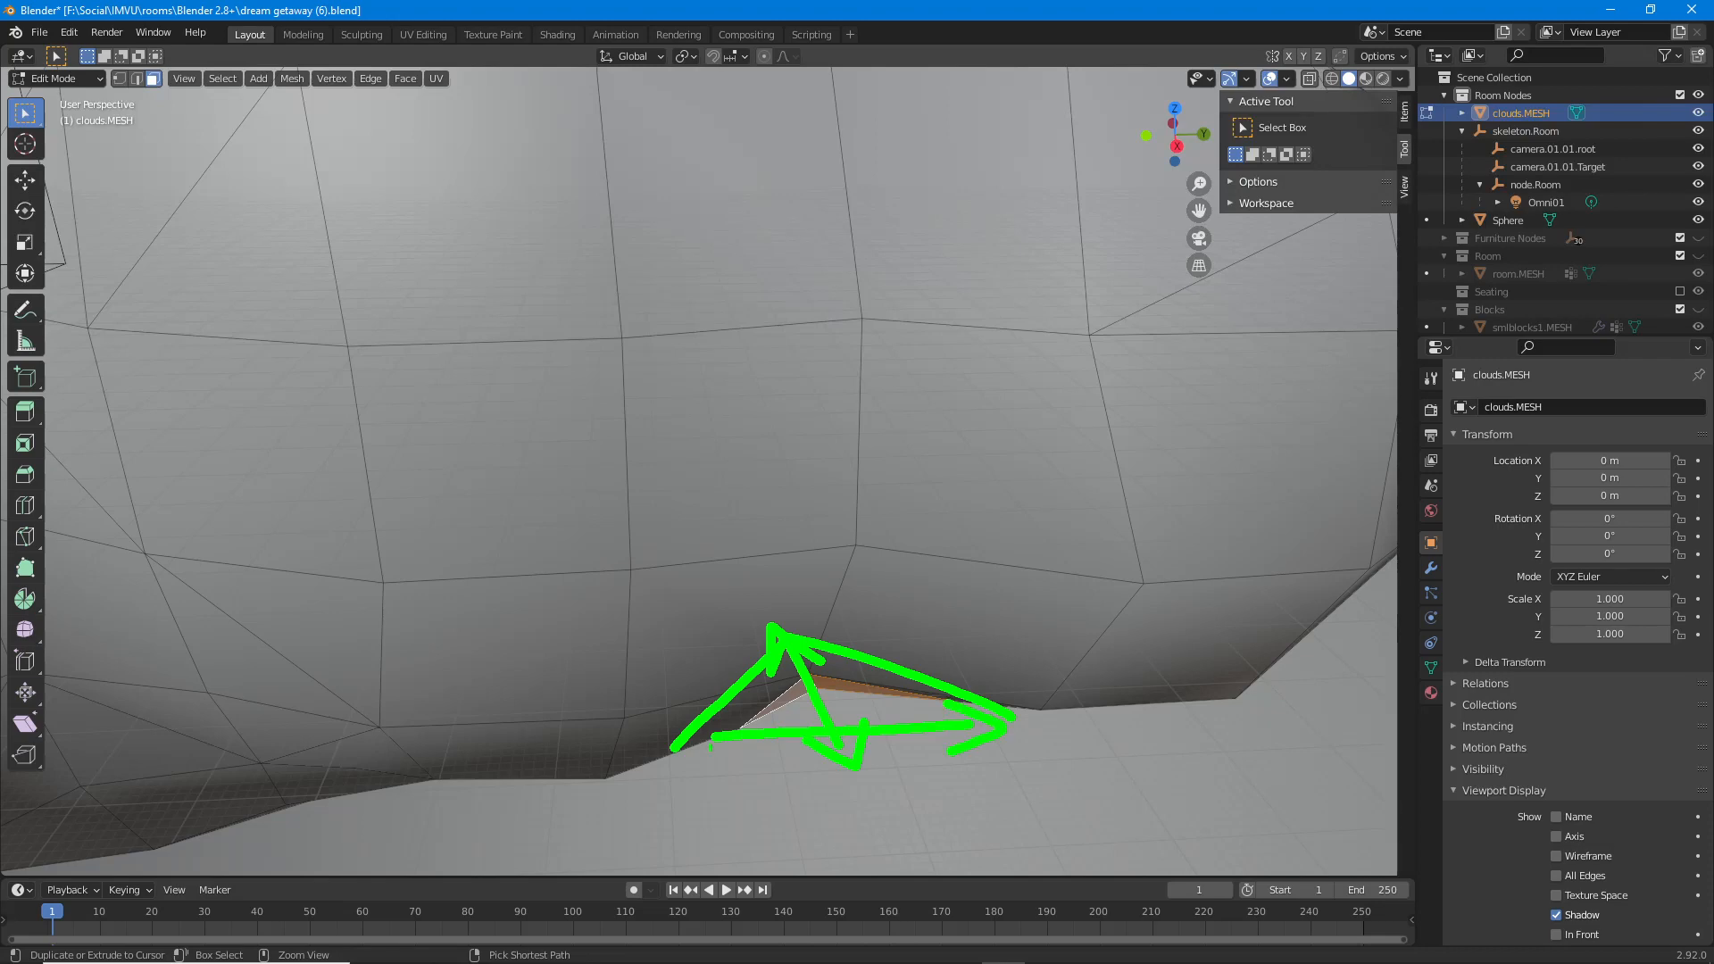
{"action": "left_click_drag", "start_coordinate": [733, 724], "coordinate": [757, 760]}
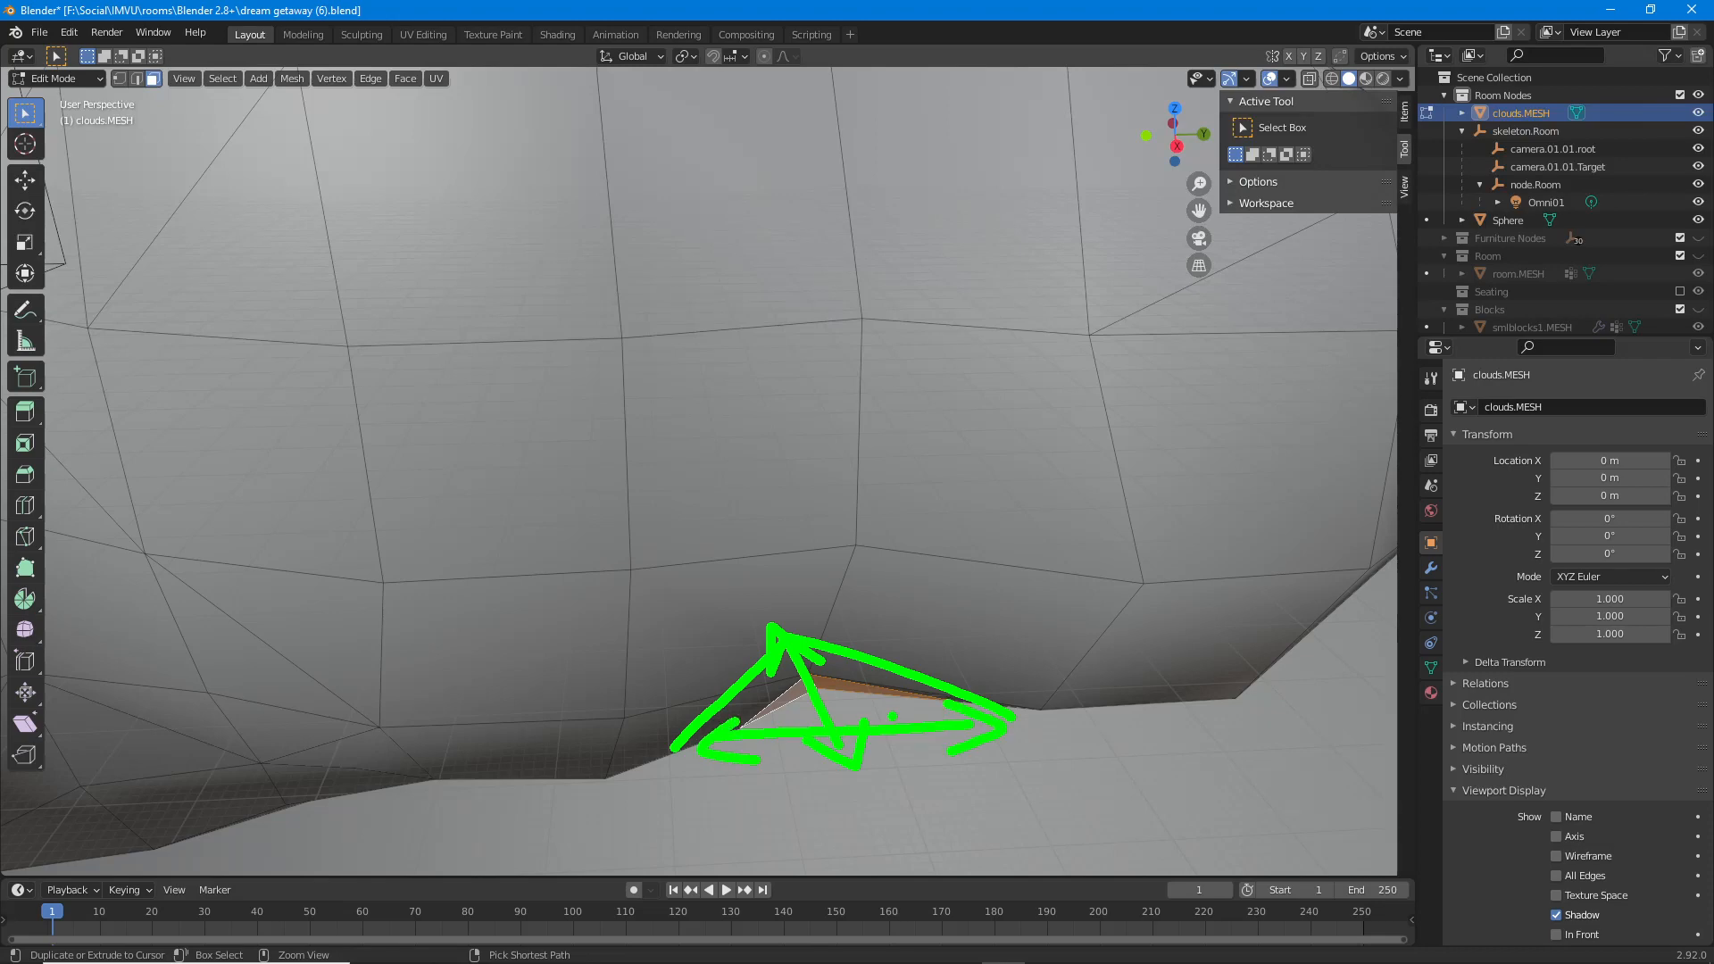
{"action": "key", "text": "Escape"}
{"action": "middle_click_drag", "start_coordinate": [846, 699], "coordinate": [827, 642]}
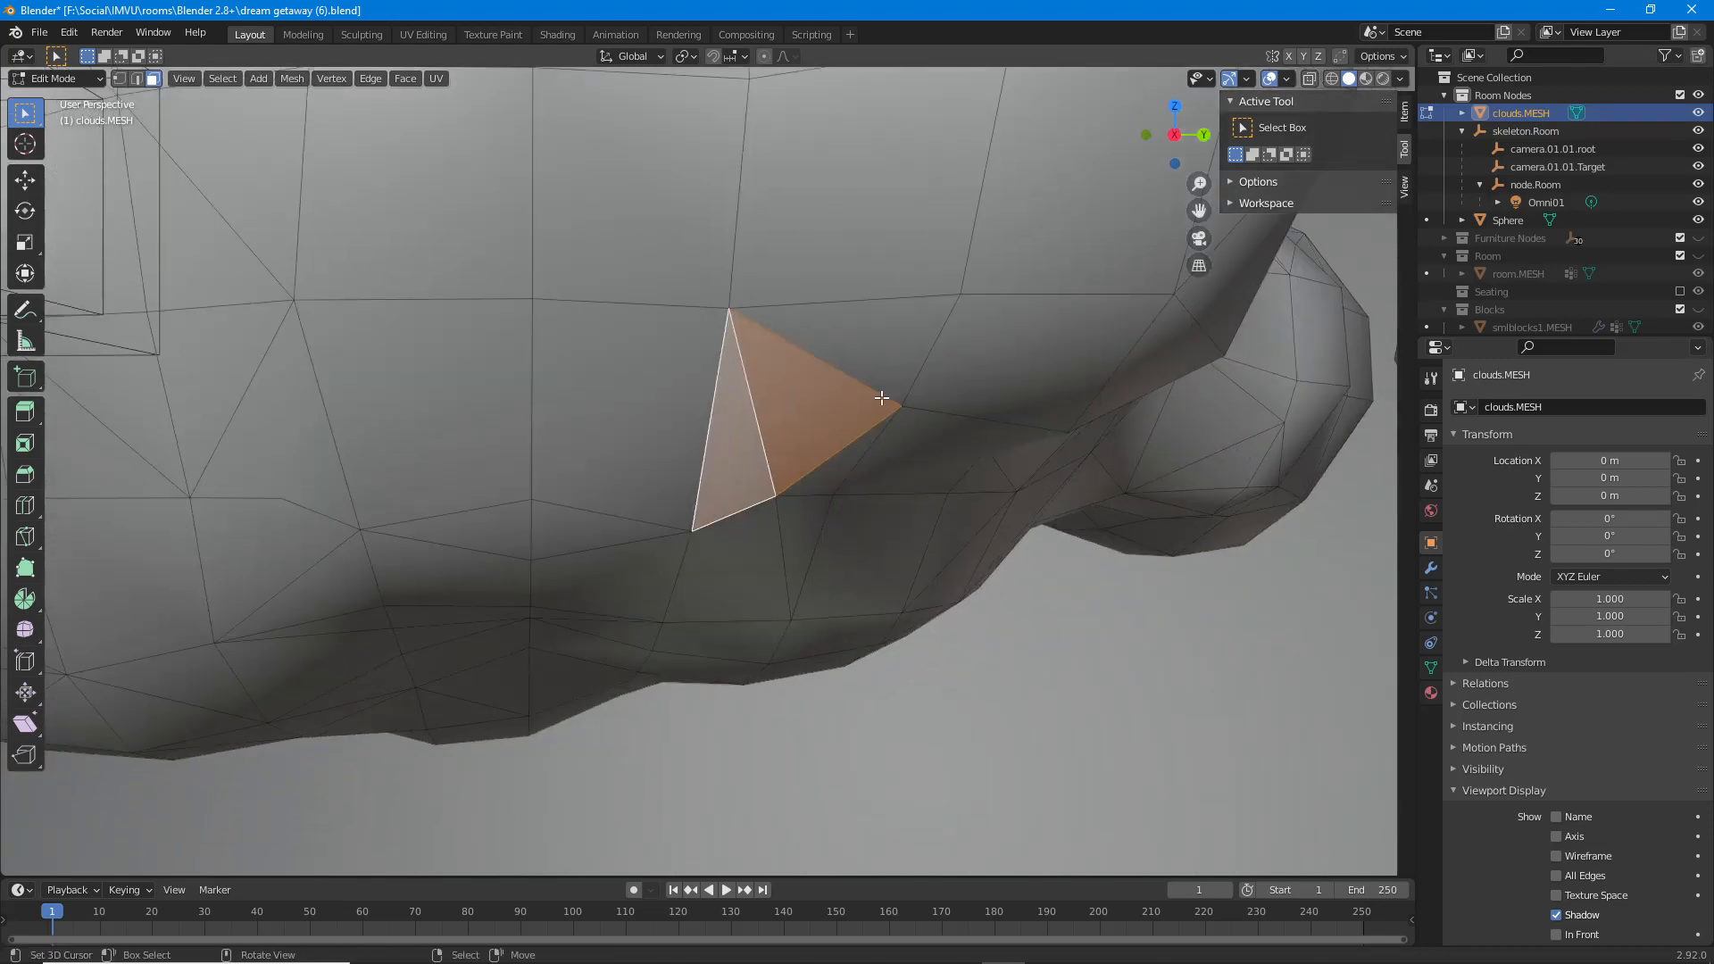
{"action": "mouse_move", "coordinate": [908, 401]}
{"action": "left_mouse_down"}
{"action": "mouse_move", "coordinate": [801, 447]}
{"action": "mouse_move", "coordinate": [694, 526]}
{"action": "mouse_move", "coordinate": [720, 533]}
{"action": "mouse_move", "coordinate": [910, 402]}
{"action": "mouse_move", "coordinate": [895, 441]}
{"action": "left_mouse_up"}
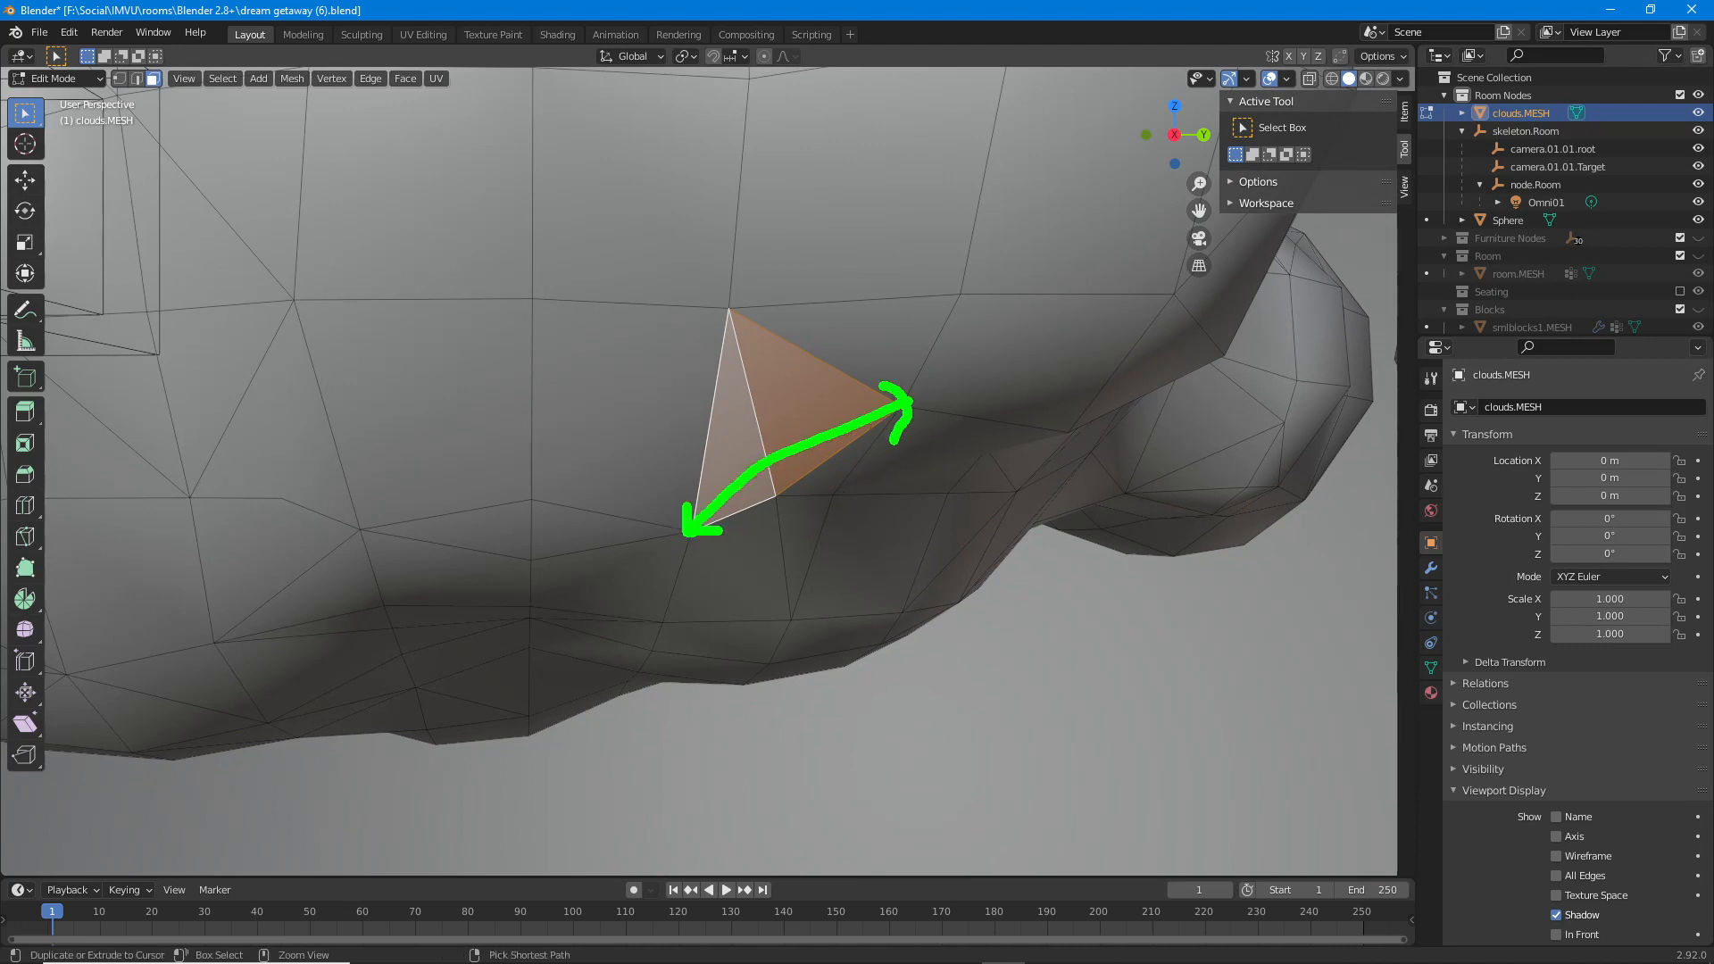
{"action": "key", "text": "Escape"}
{"action": "mouse_move", "coordinate": [817, 391]}
{"action": "middle_mouse_down"}
{"action": "mouse_move", "coordinate": [816, 430]}
{"action": "mouse_move", "coordinate": [769, 321]}
{"action": "mouse_move", "coordinate": [753, 325]}
{"action": "middle_mouse_up"}
Return to Vertex Paint and brighten the brush colour to a pale cream.
{"action": "key", "text": "Tab"}
{"action": "scroll", "coordinate": [784, 372], "scroll_direction": "down", "scroll_amount": 2}
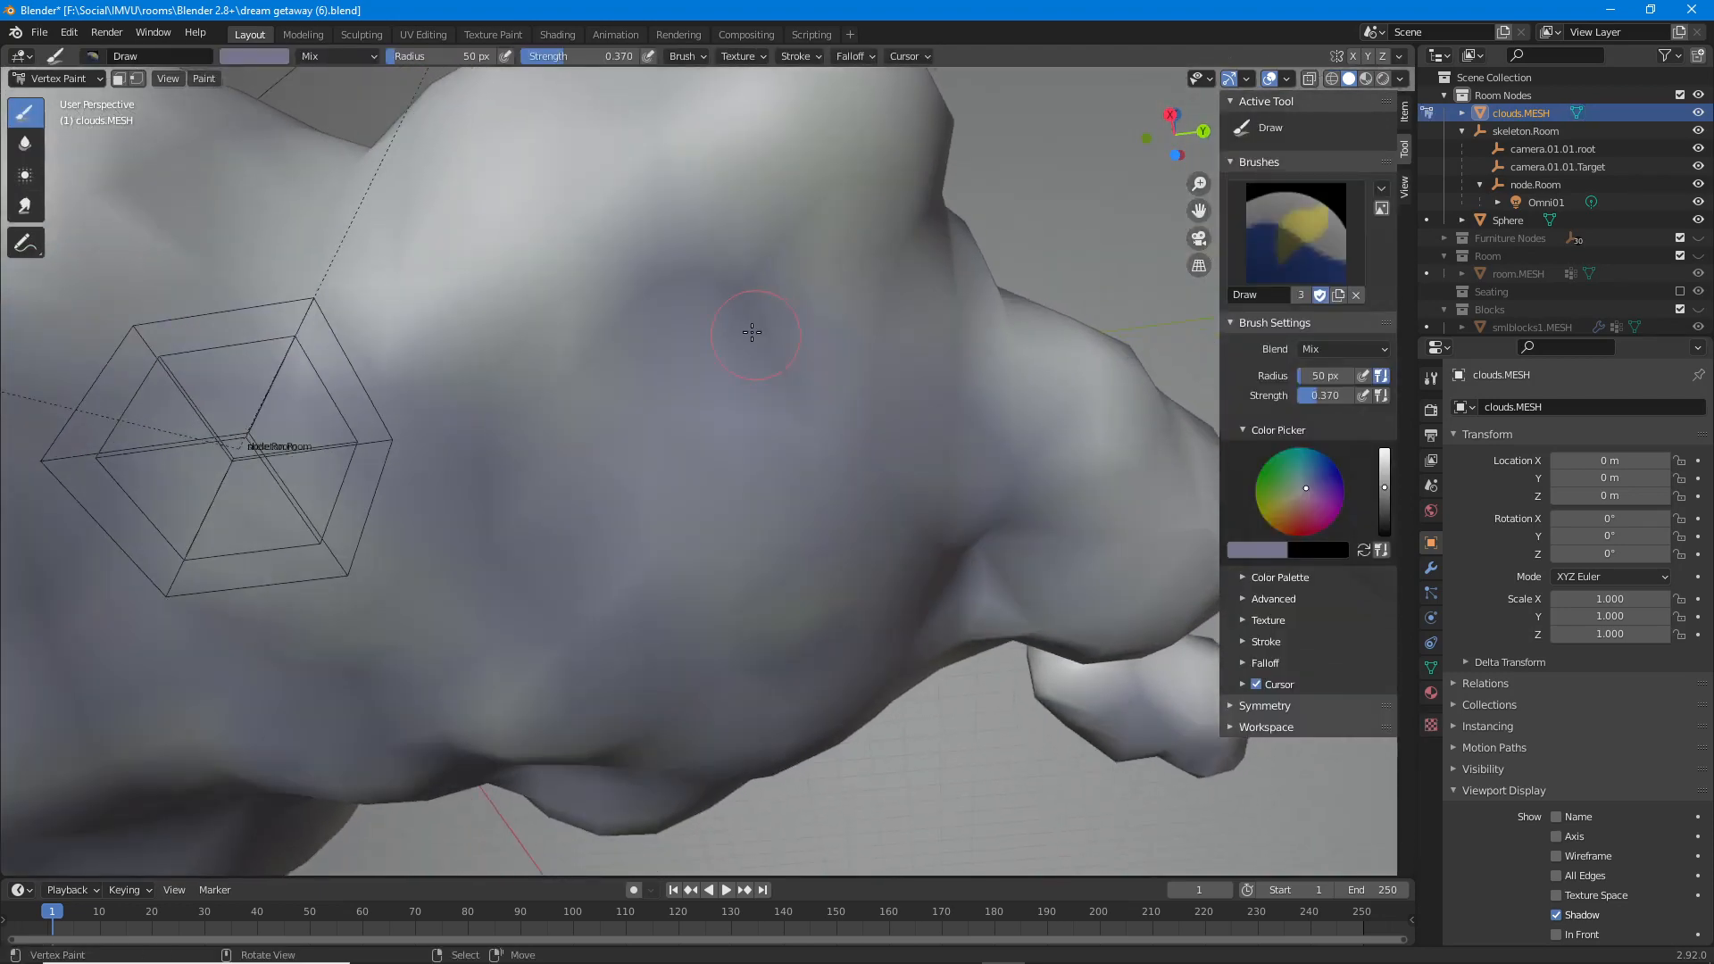
{"action": "scroll", "coordinate": [713, 221], "scroll_direction": "up", "scroll_amount": 1}
{"action": "middle_click_drag", "start_coordinate": [713, 221], "coordinate": [693, 351]}
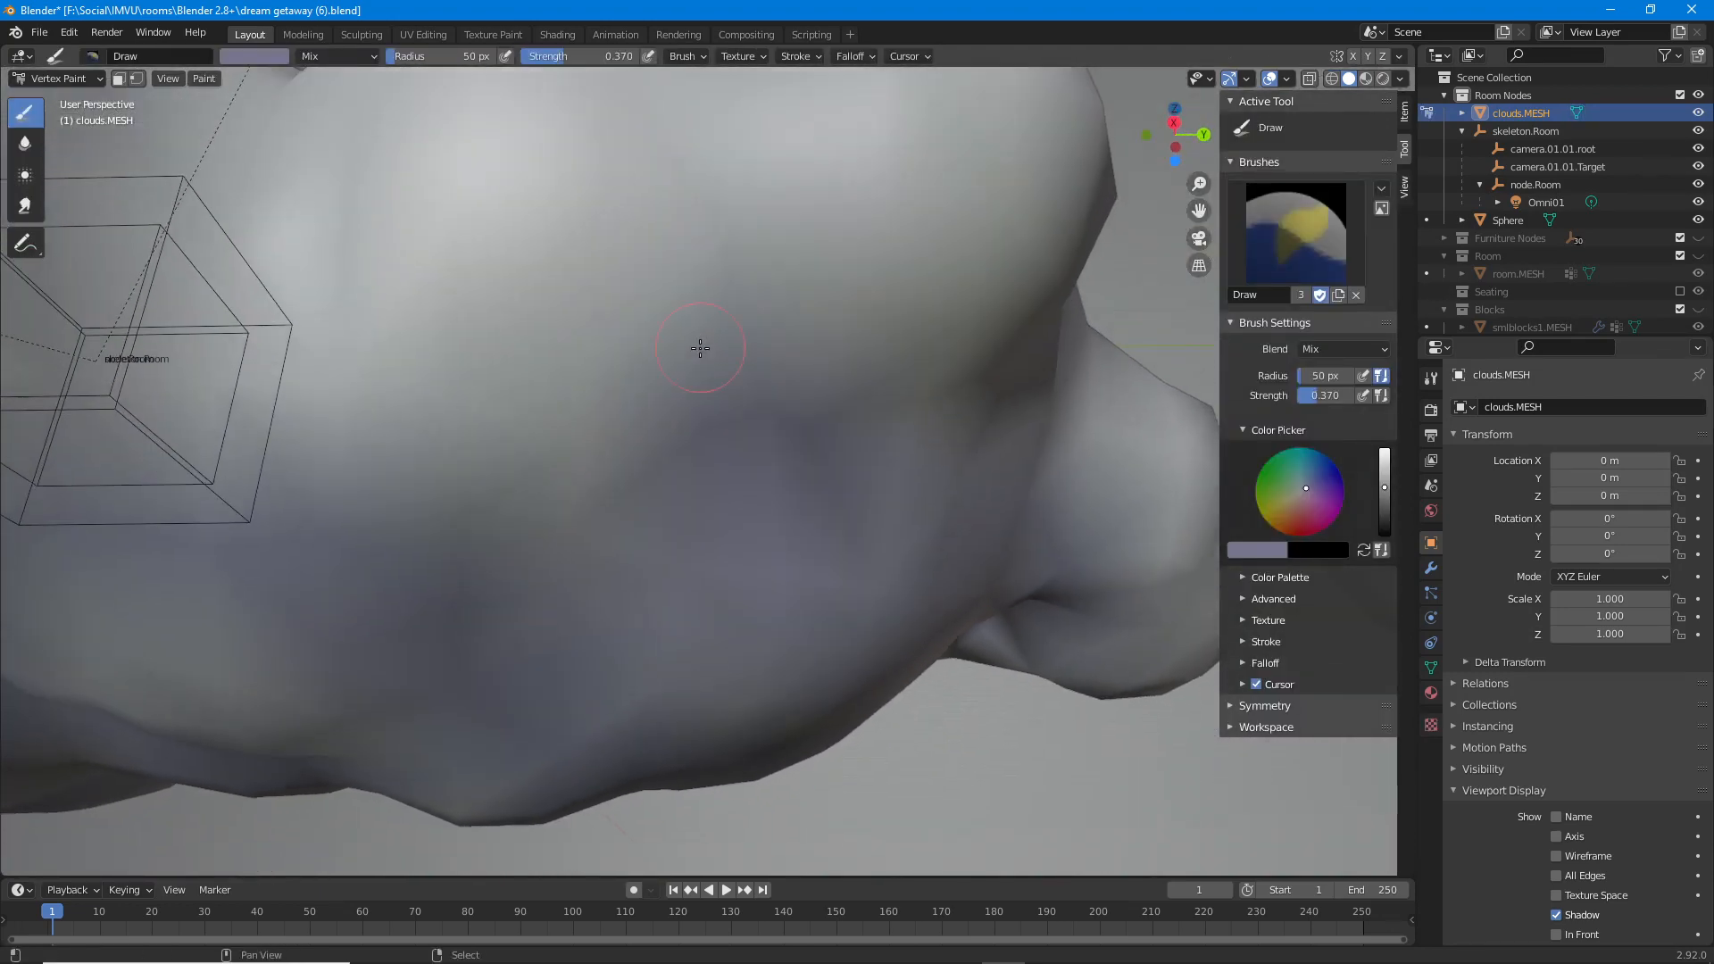
{"action": "left_click_drag", "start_coordinate": [1385, 484], "coordinate": [1384, 466]}
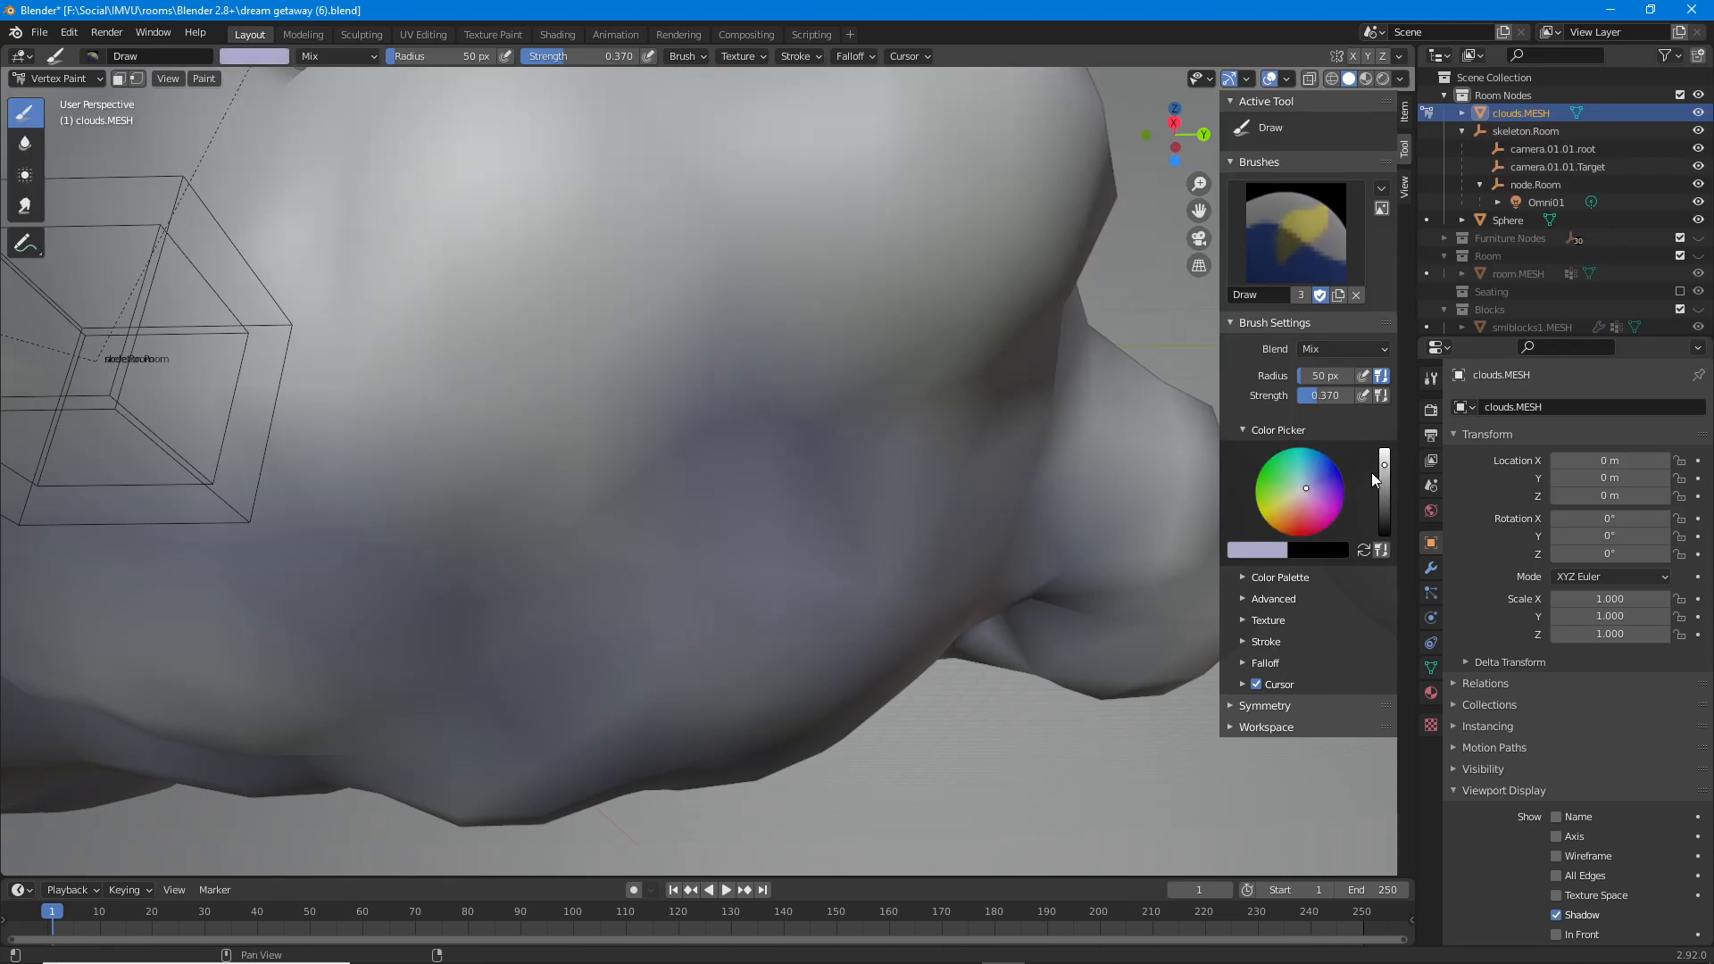
{"action": "left_click_drag", "start_coordinate": [1384, 465], "coordinate": [1384, 457]}
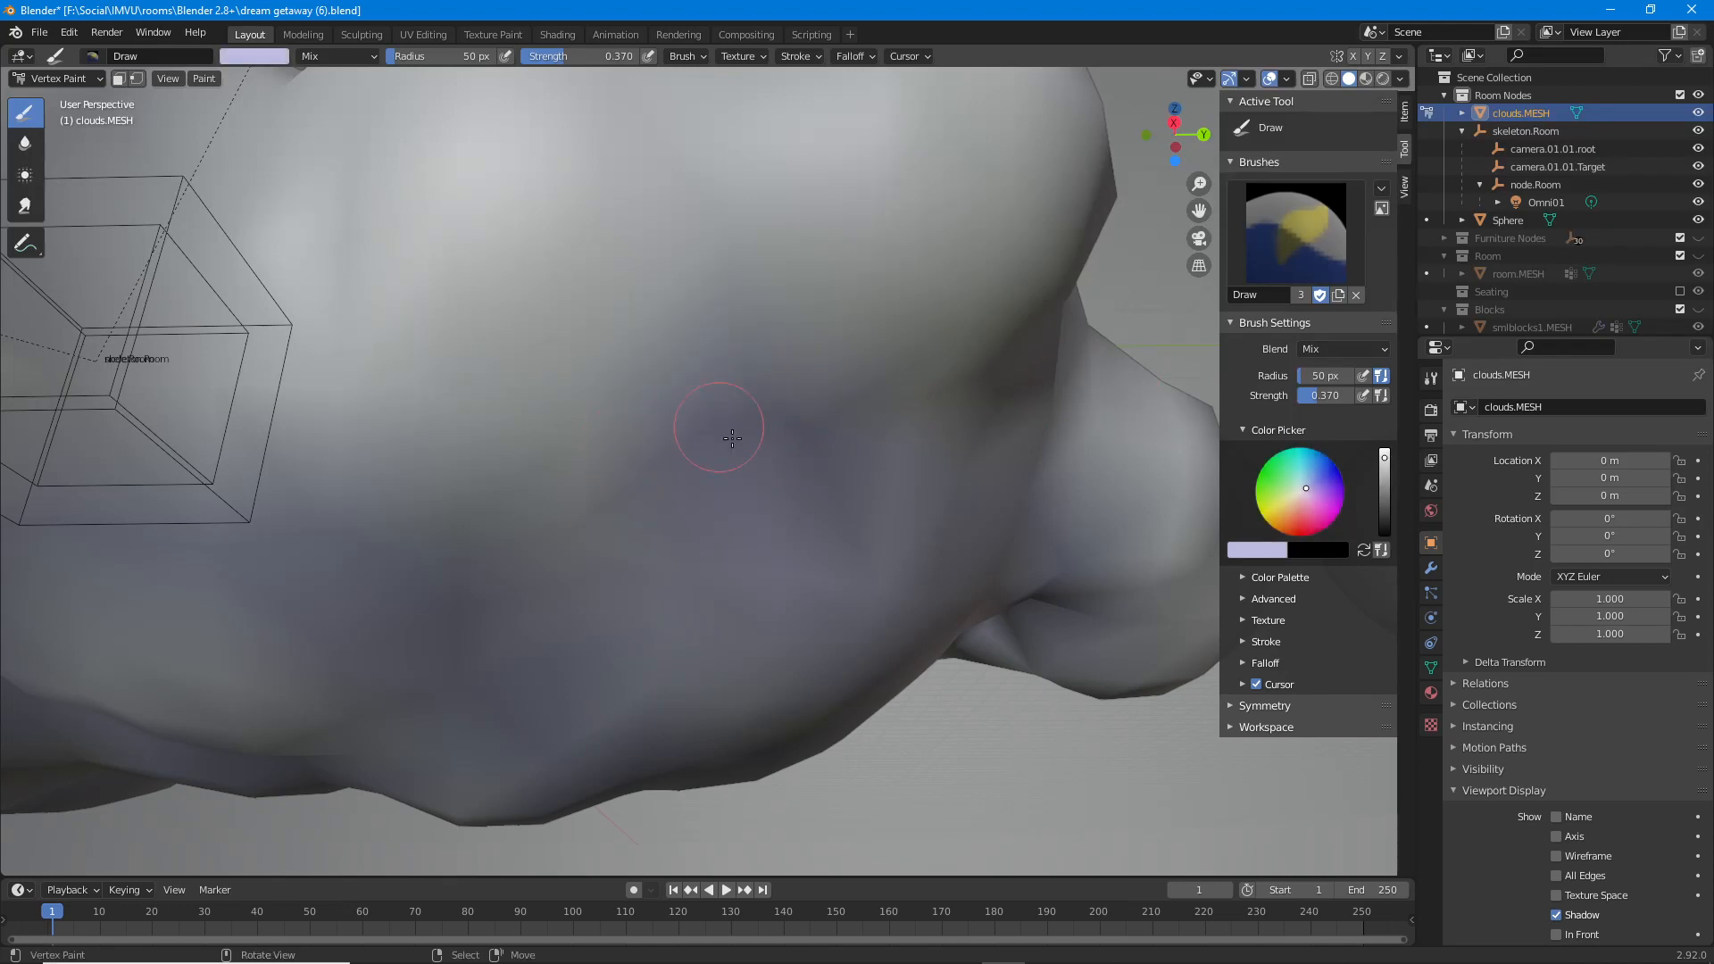
{"action": "left_click_drag", "start_coordinate": [1305, 492], "coordinate": [1297, 494]}
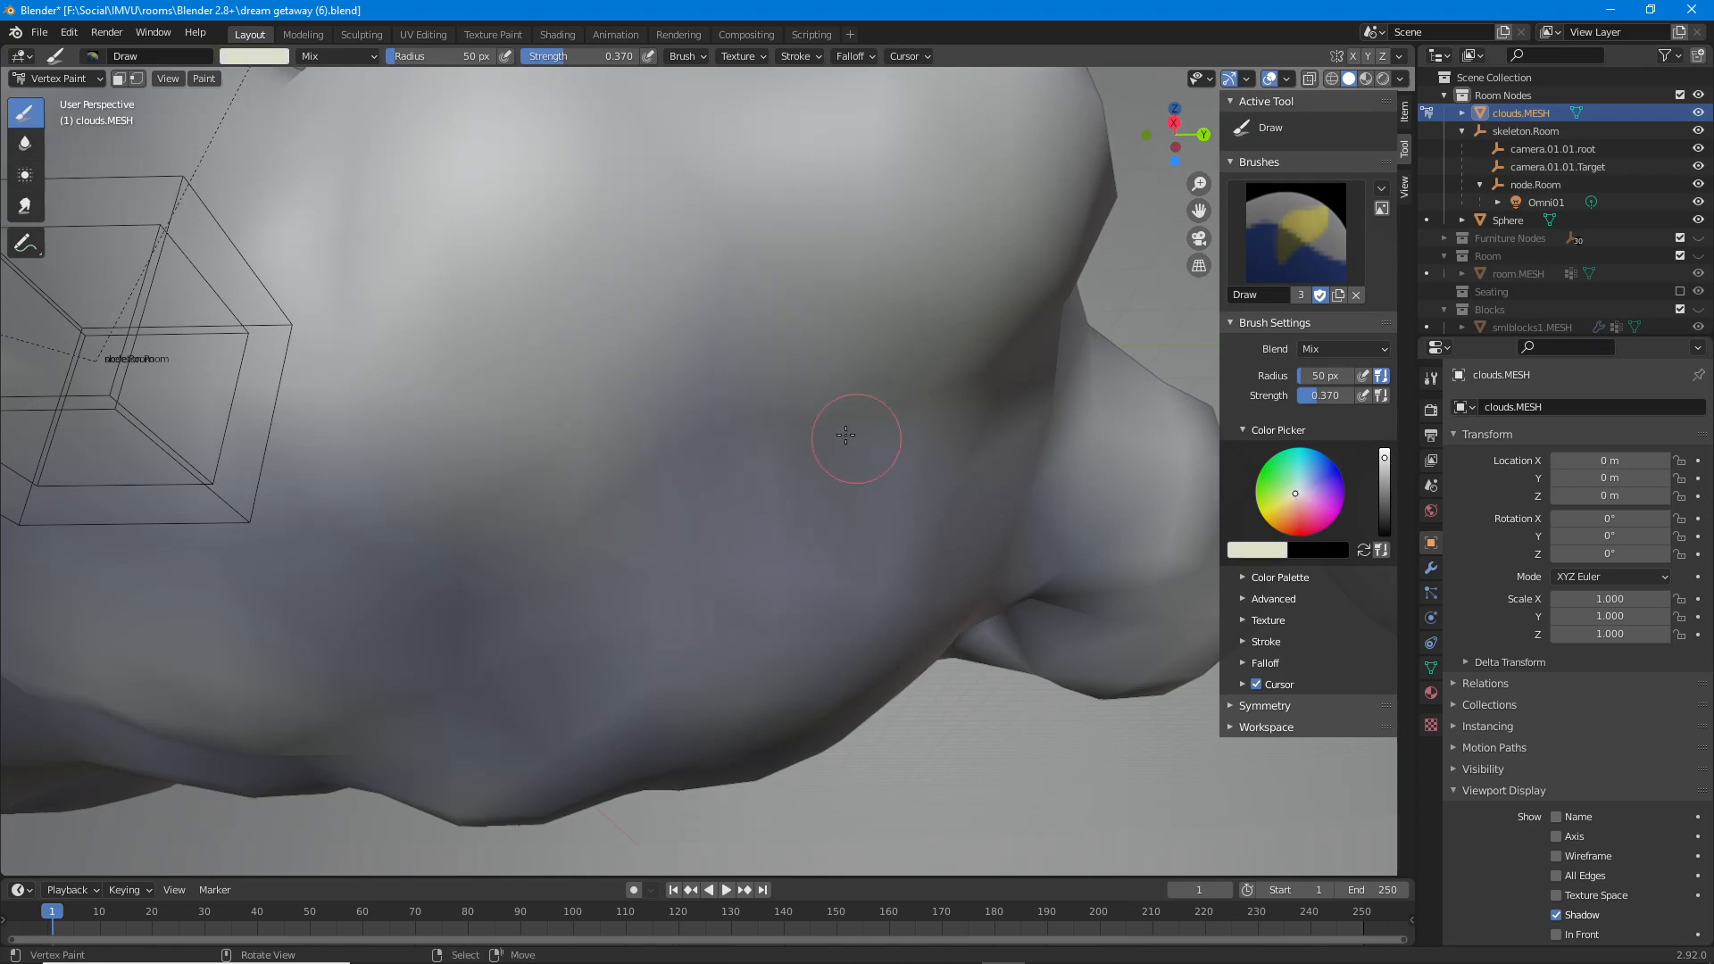
Examine the painted shading on the rounded lobe at the cloud's end for hard colour transitions.
{"action": "middle_click_drag", "start_coordinate": [688, 291], "coordinate": [729, 317]}
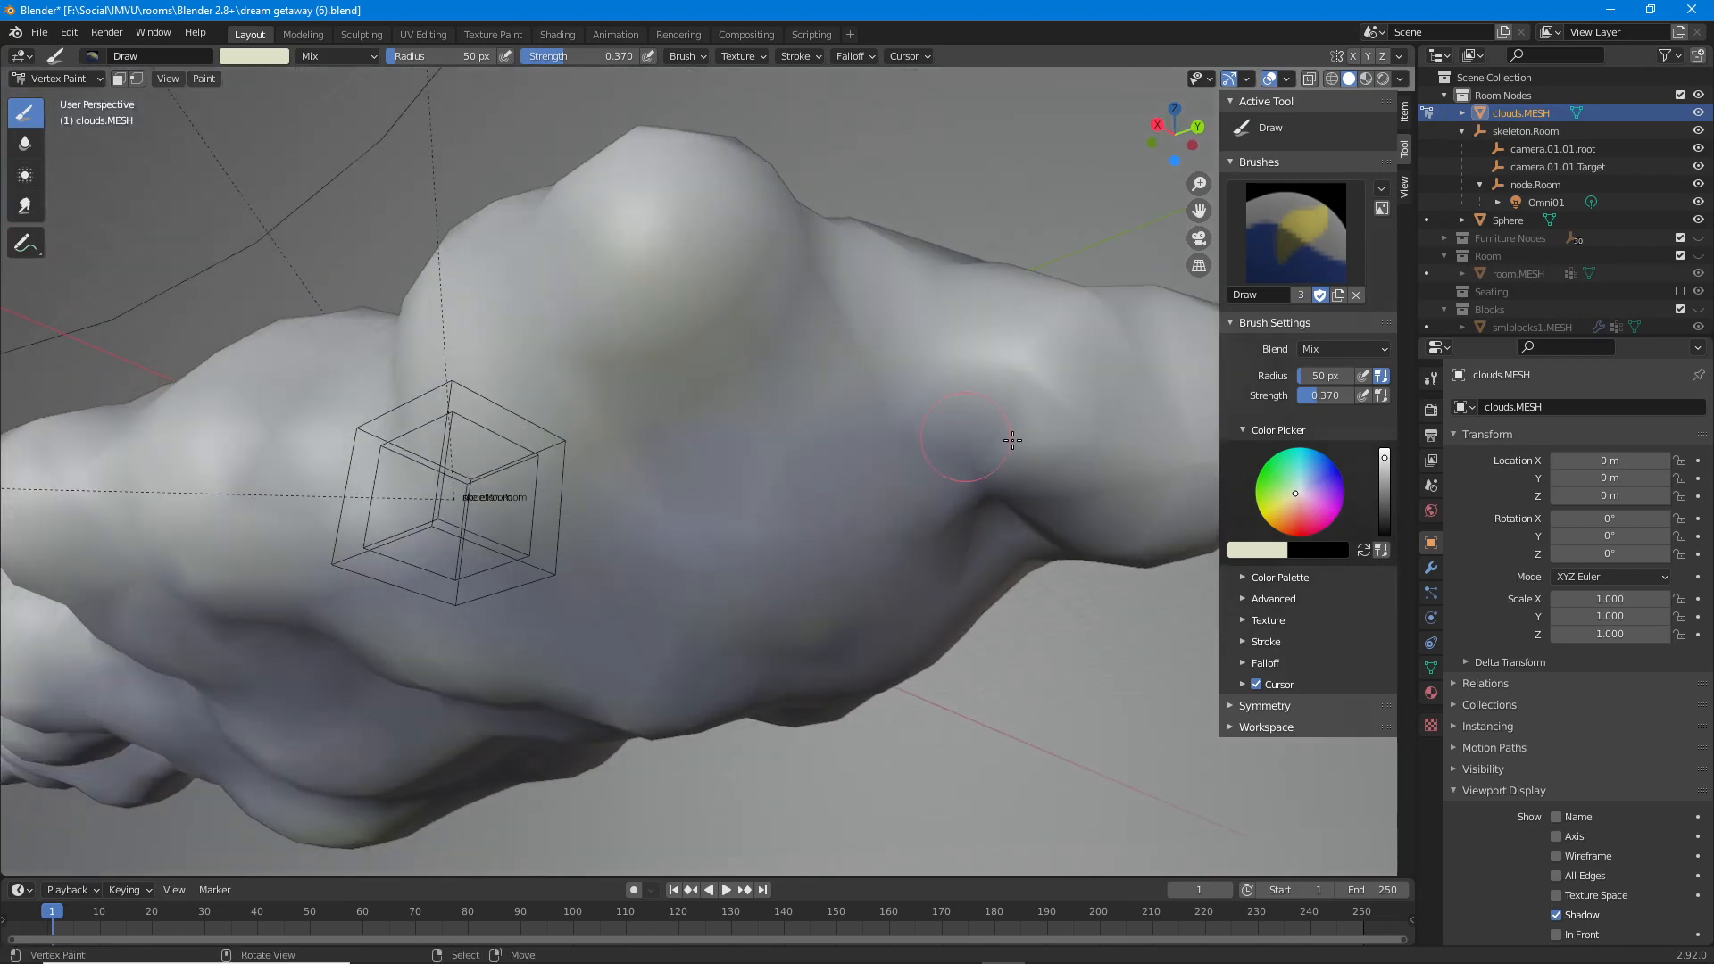
{"action": "middle_click_drag", "start_coordinate": [968, 439], "coordinate": [768, 406]}
{"action": "scroll", "coordinate": [982, 432], "scroll_direction": "up", "scroll_amount": 1}
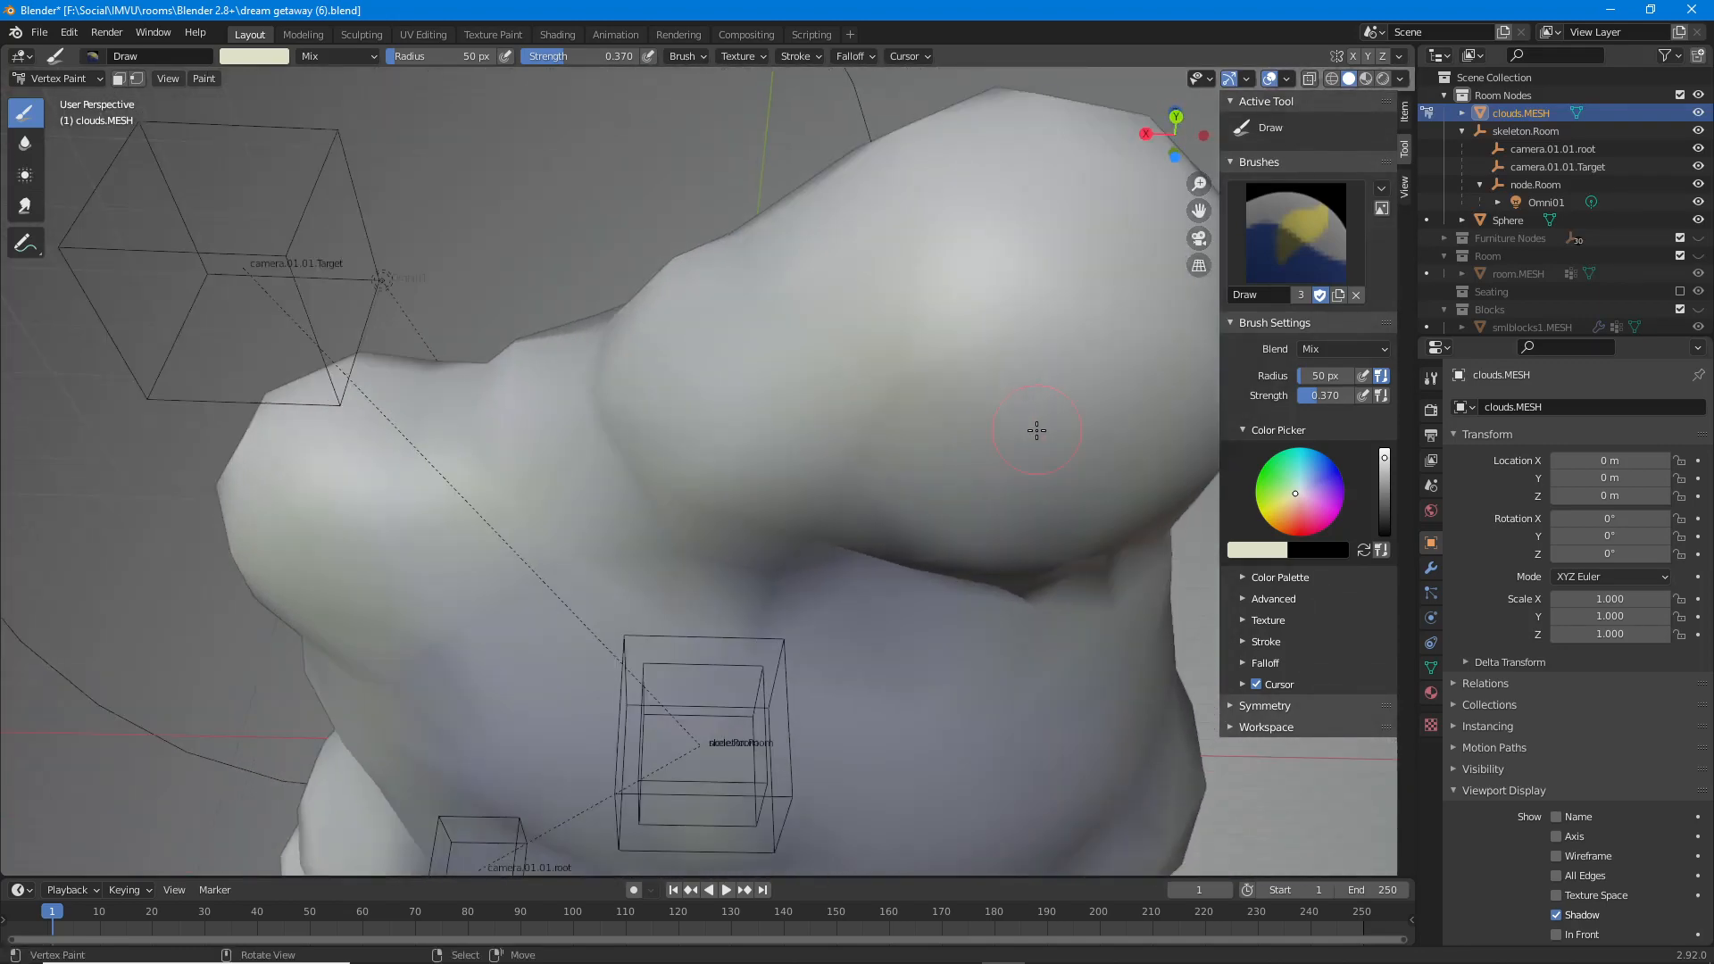
{"action": "middle_click_drag", "start_coordinate": [1036, 466], "coordinate": [777, 480]}
{"action": "scroll", "coordinate": [839, 477], "scroll_direction": "up", "scroll_amount": 2}
{"action": "scroll", "coordinate": [823, 473], "scroll_direction": "up", "scroll_amount": 2}
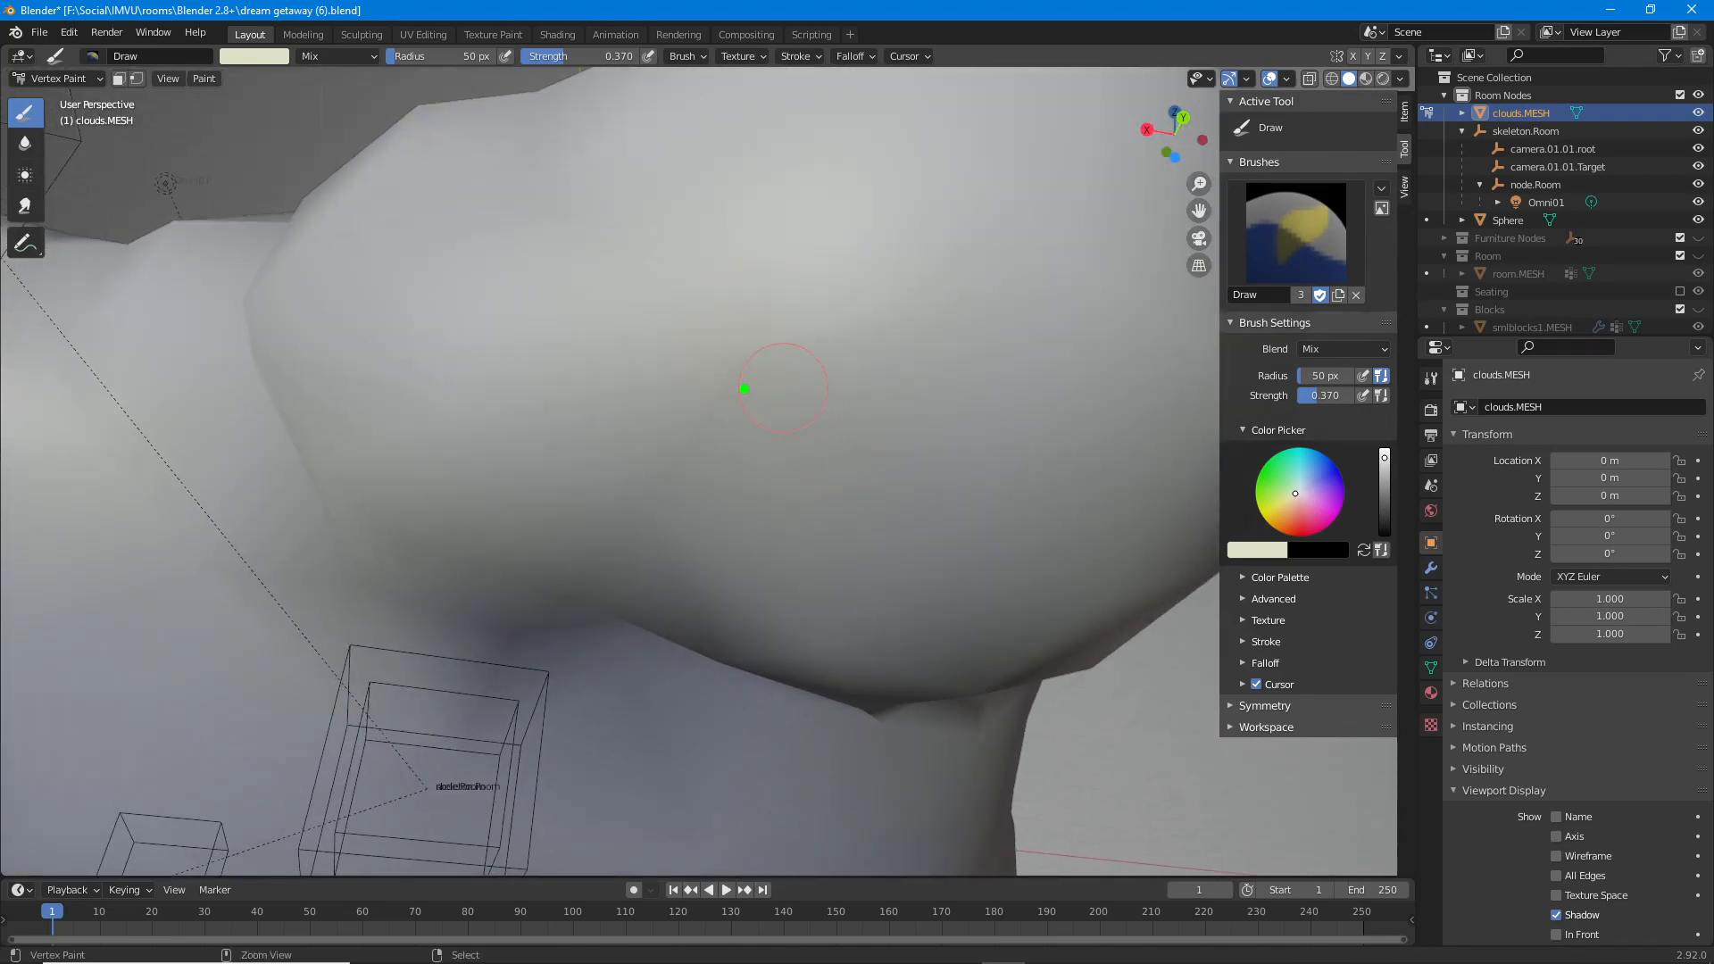
{"action": "left_click_drag", "start_coordinate": [746, 355], "coordinate": [652, 497]}
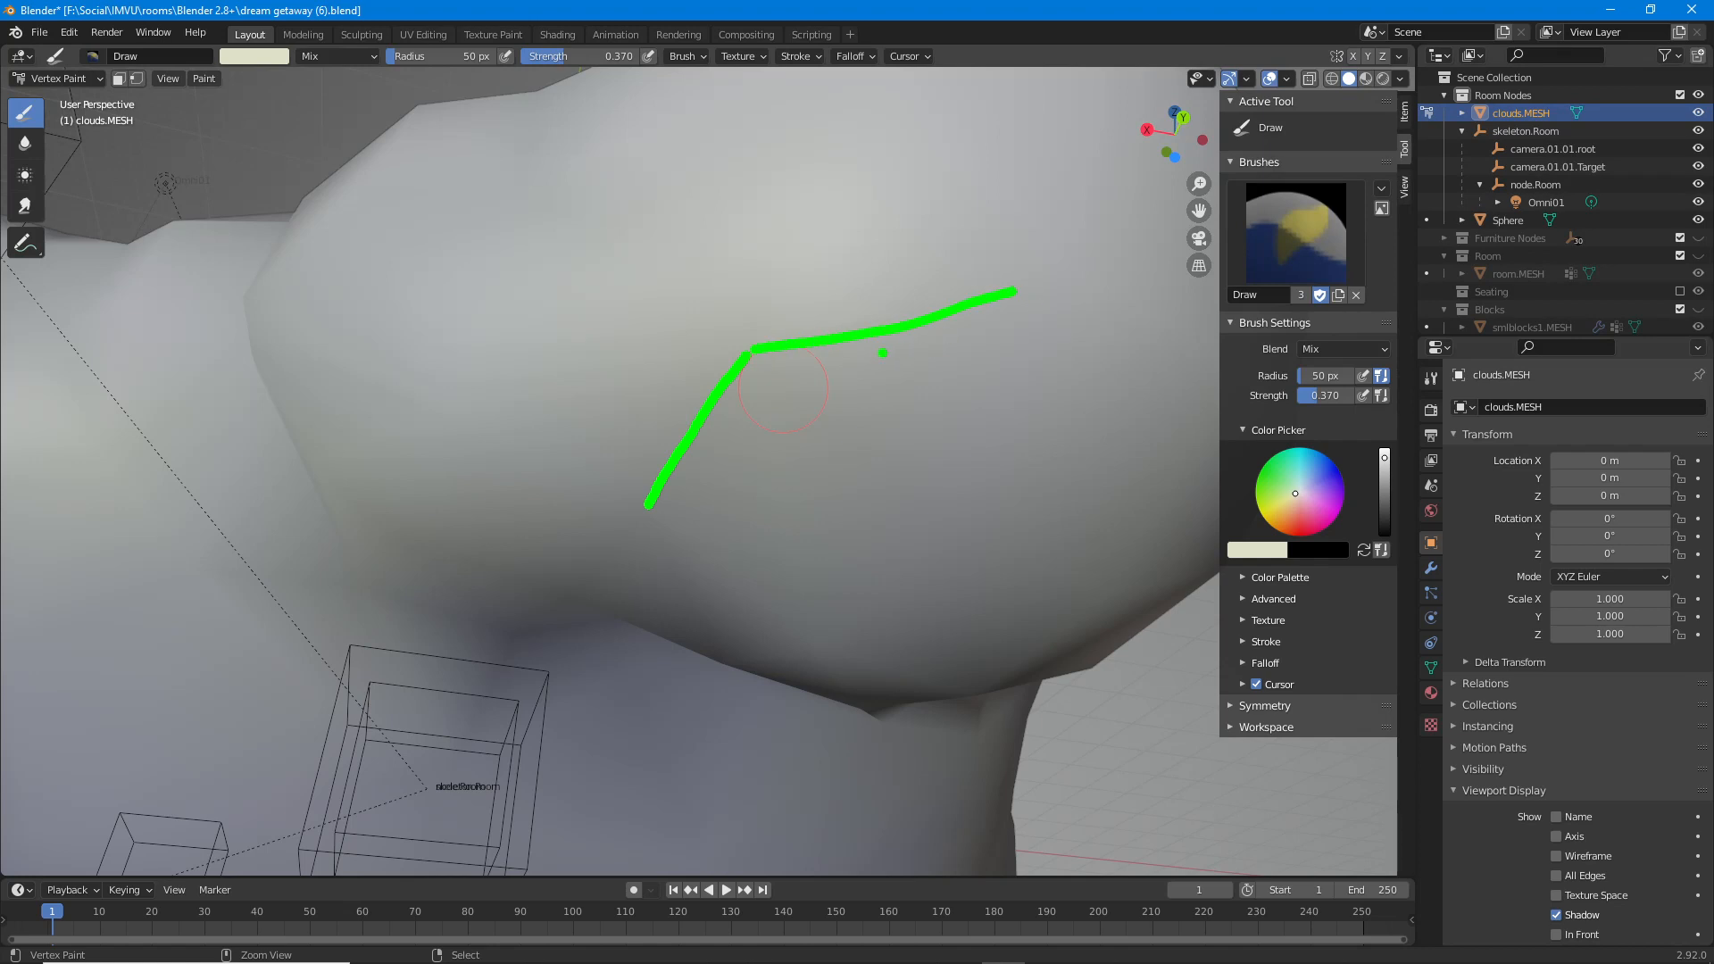
{"action": "key", "text": "ctrl+z"}
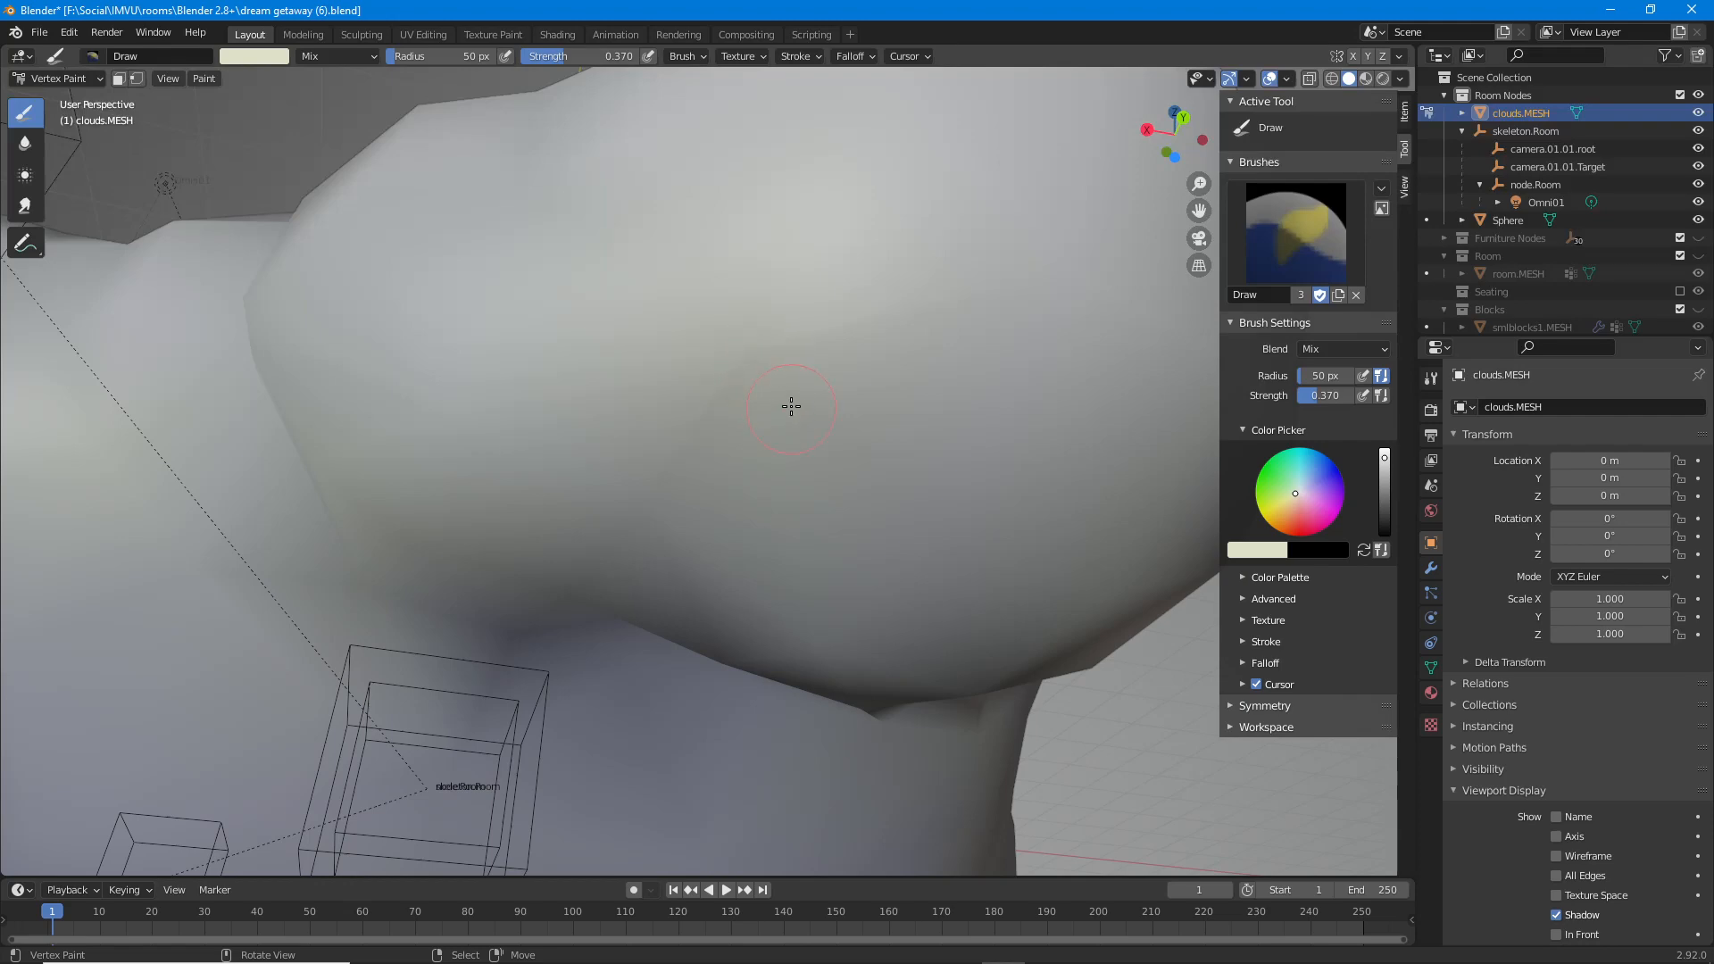
Examine in Edit Mode the vertex on the lobe's side where several edges converge.
{"action": "key", "text": "Tab"}
{"action": "middle_click_drag", "start_coordinate": [794, 441], "coordinate": [771, 501]}
{"action": "left_click_drag", "start_coordinate": [820, 559], "coordinate": [853, 537]}
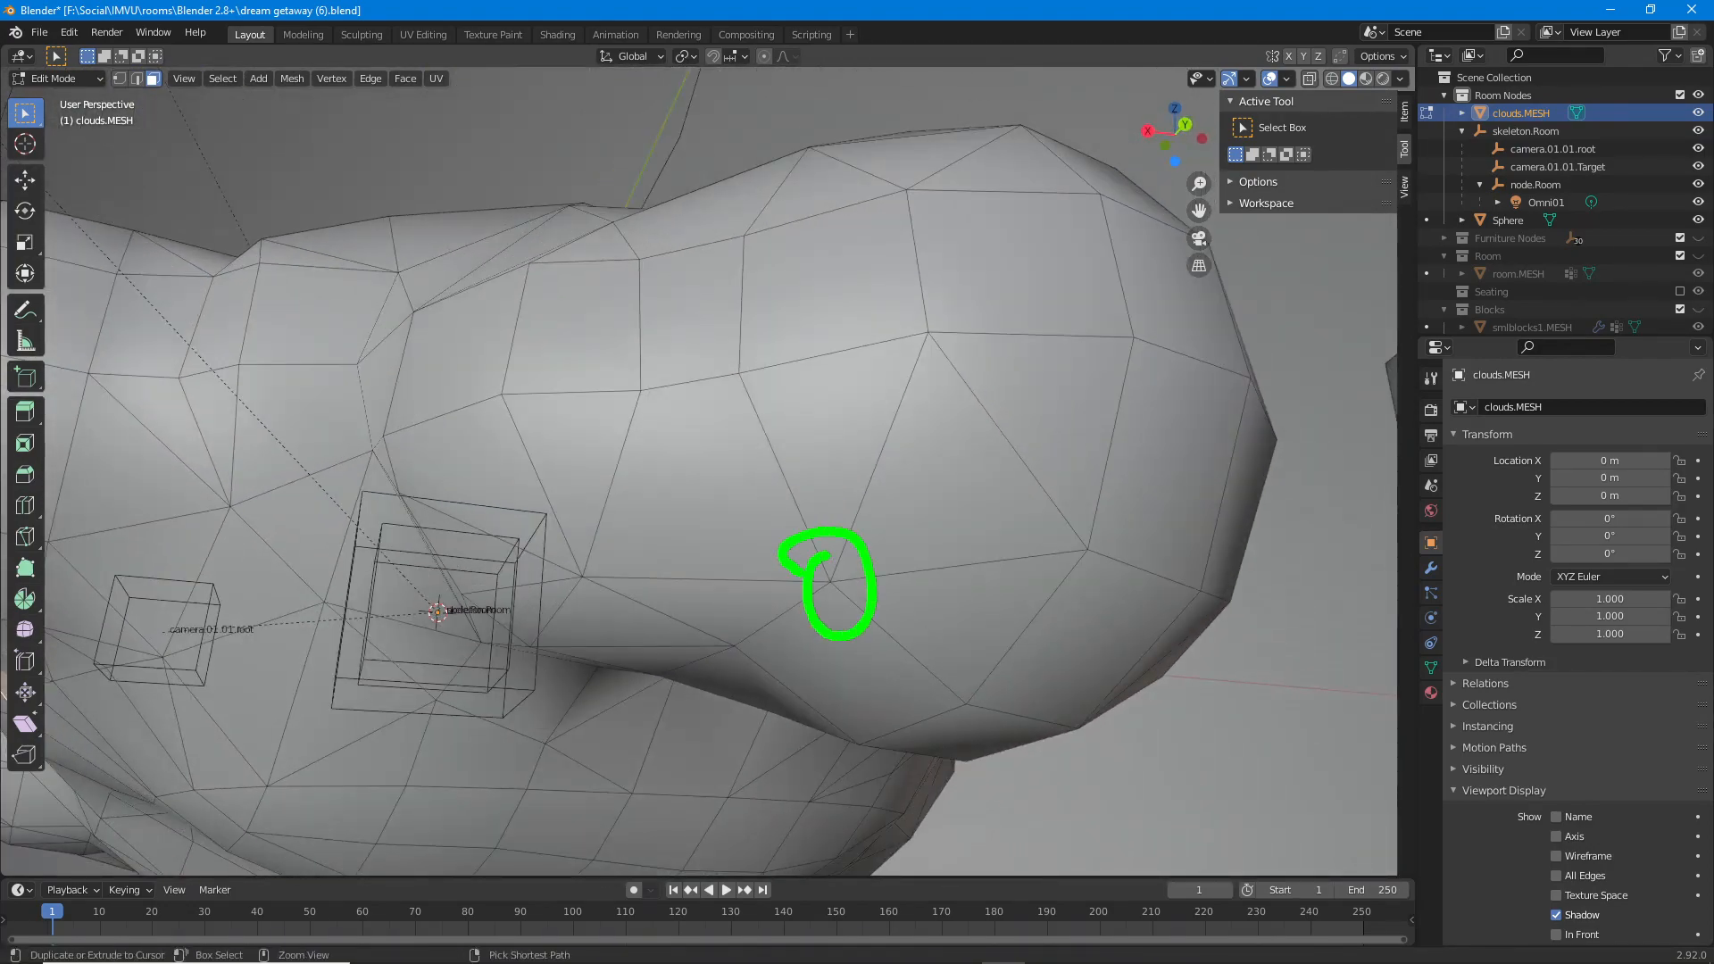
{"action": "left_click_drag", "start_coordinate": [597, 573], "coordinate": [1066, 564]}
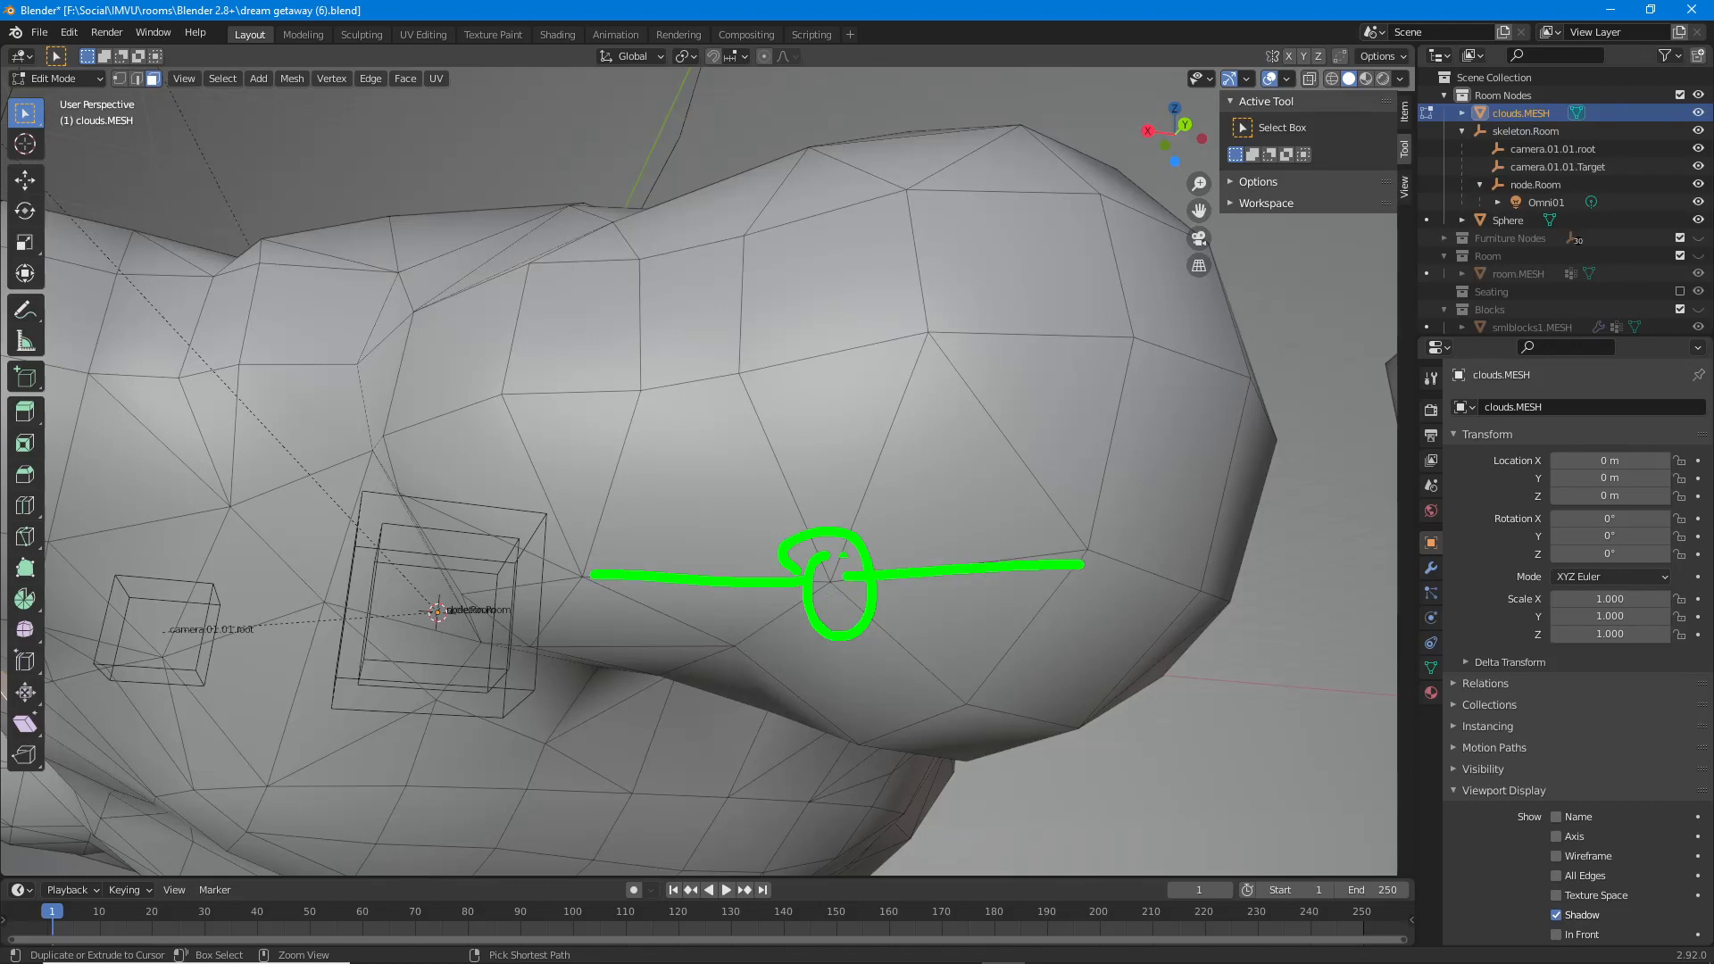
{"action": "left_click_drag", "start_coordinate": [915, 351], "coordinate": [841, 555]}
{"action": "left_click_drag", "start_coordinate": [756, 410], "coordinate": [806, 530]}
{"action": "mouse_move", "coordinate": [838, 586]}
{"action": "left_mouse_down"}
{"action": "mouse_move", "coordinate": [951, 682]}
{"action": "mouse_move", "coordinate": [719, 647]}
{"action": "left_mouse_up"}
{"action": "left_click_drag", "start_coordinate": [795, 595], "coordinate": [765, 611]}
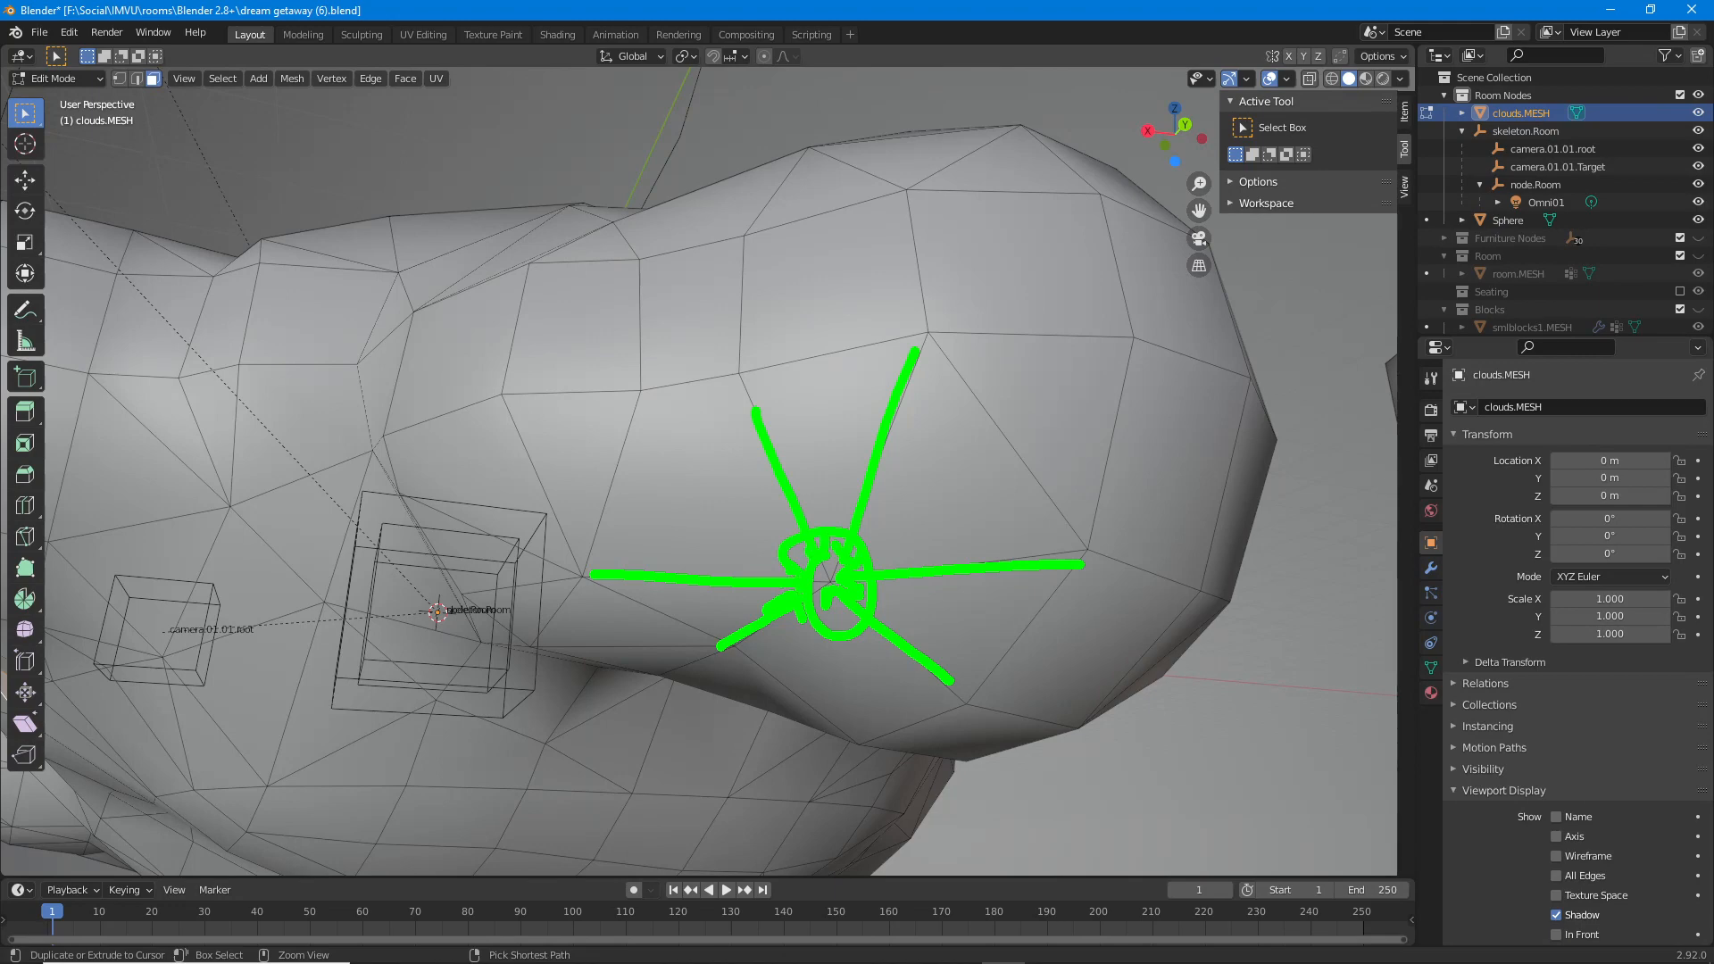
{"action": "key", "text": "Escape"}
{"action": "mouse_move", "coordinate": [815, 528]}
{"action": "middle_mouse_down"}
{"action": "mouse_move", "coordinate": [795, 563]}
{"action": "mouse_move", "coordinate": [837, 574]}
{"action": "mouse_move", "coordinate": [859, 632]}
{"action": "middle_mouse_up"}
Inspect the vertex-painted shading around the rounded lobe and along the side of the large cloud.
{"action": "key", "text": "Tab"}
{"action": "mouse_move", "coordinate": [760, 475]}
{"action": "middle_mouse_down"}
{"action": "mouse_move", "coordinate": [688, 387]}
{"action": "mouse_move", "coordinate": [606, 489]}
{"action": "middle_mouse_up"}
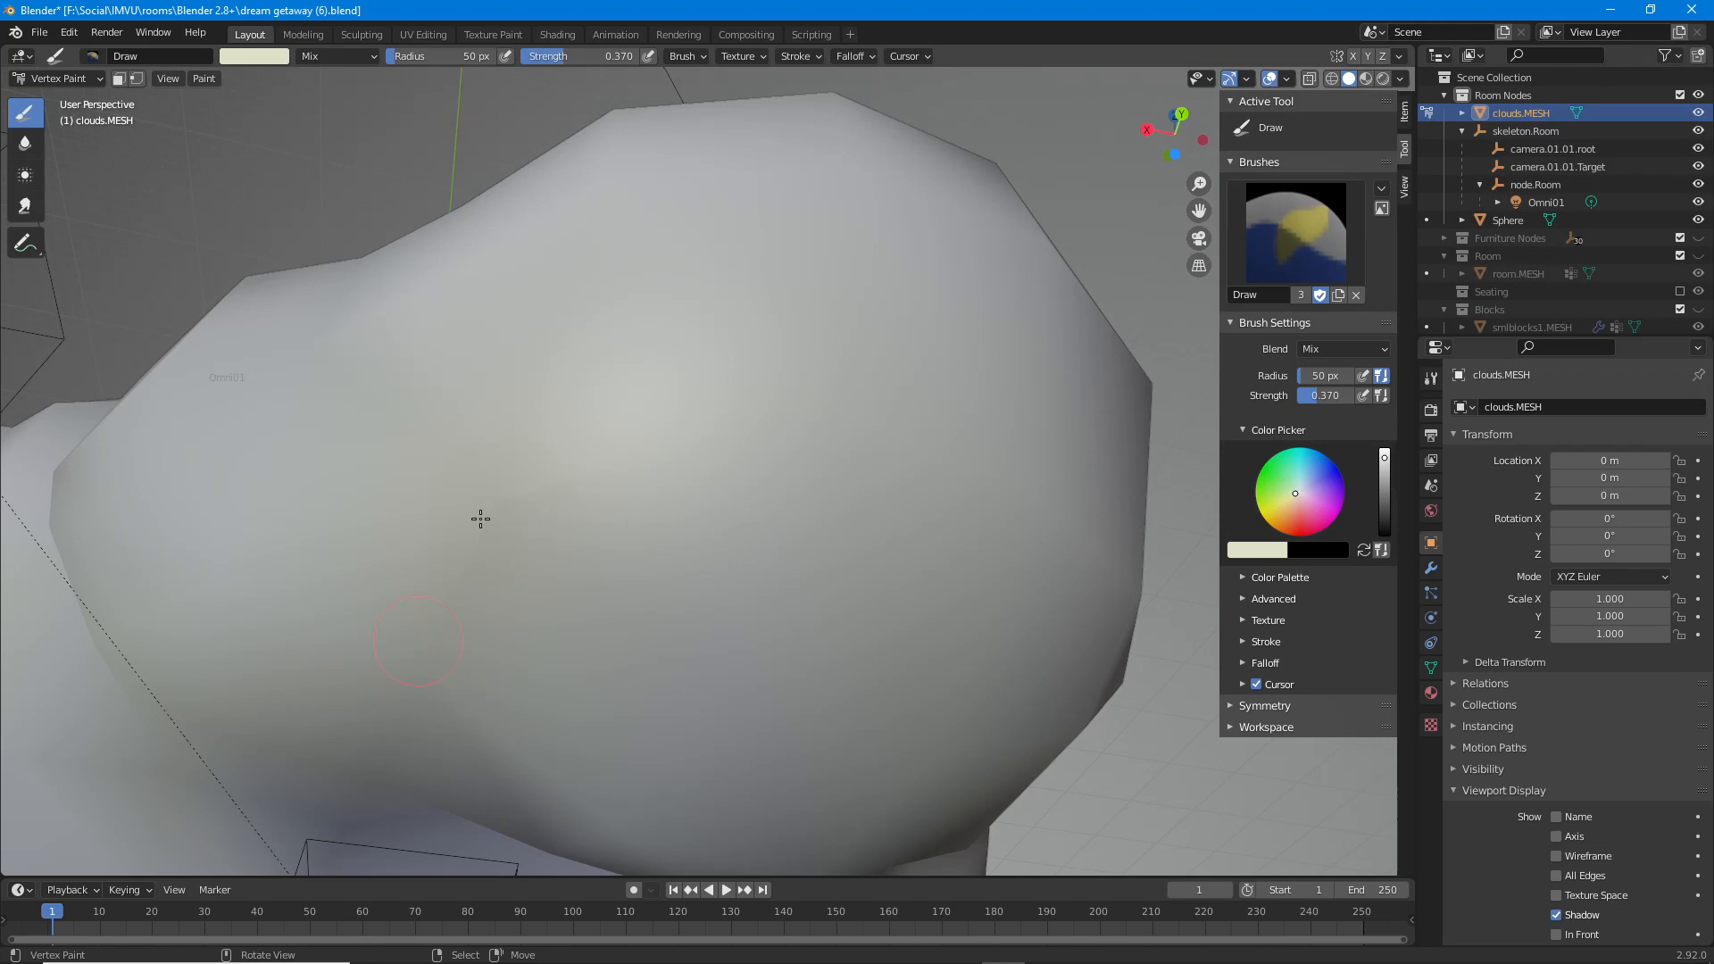
{"action": "mouse_move", "coordinate": [708, 638]}
{"action": "middle_mouse_down"}
{"action": "mouse_move", "coordinate": [746, 642]}
{"action": "mouse_move", "coordinate": [727, 586]}
{"action": "mouse_move", "coordinate": [497, 516]}
{"action": "mouse_move", "coordinate": [547, 586]}
{"action": "middle_mouse_up"}
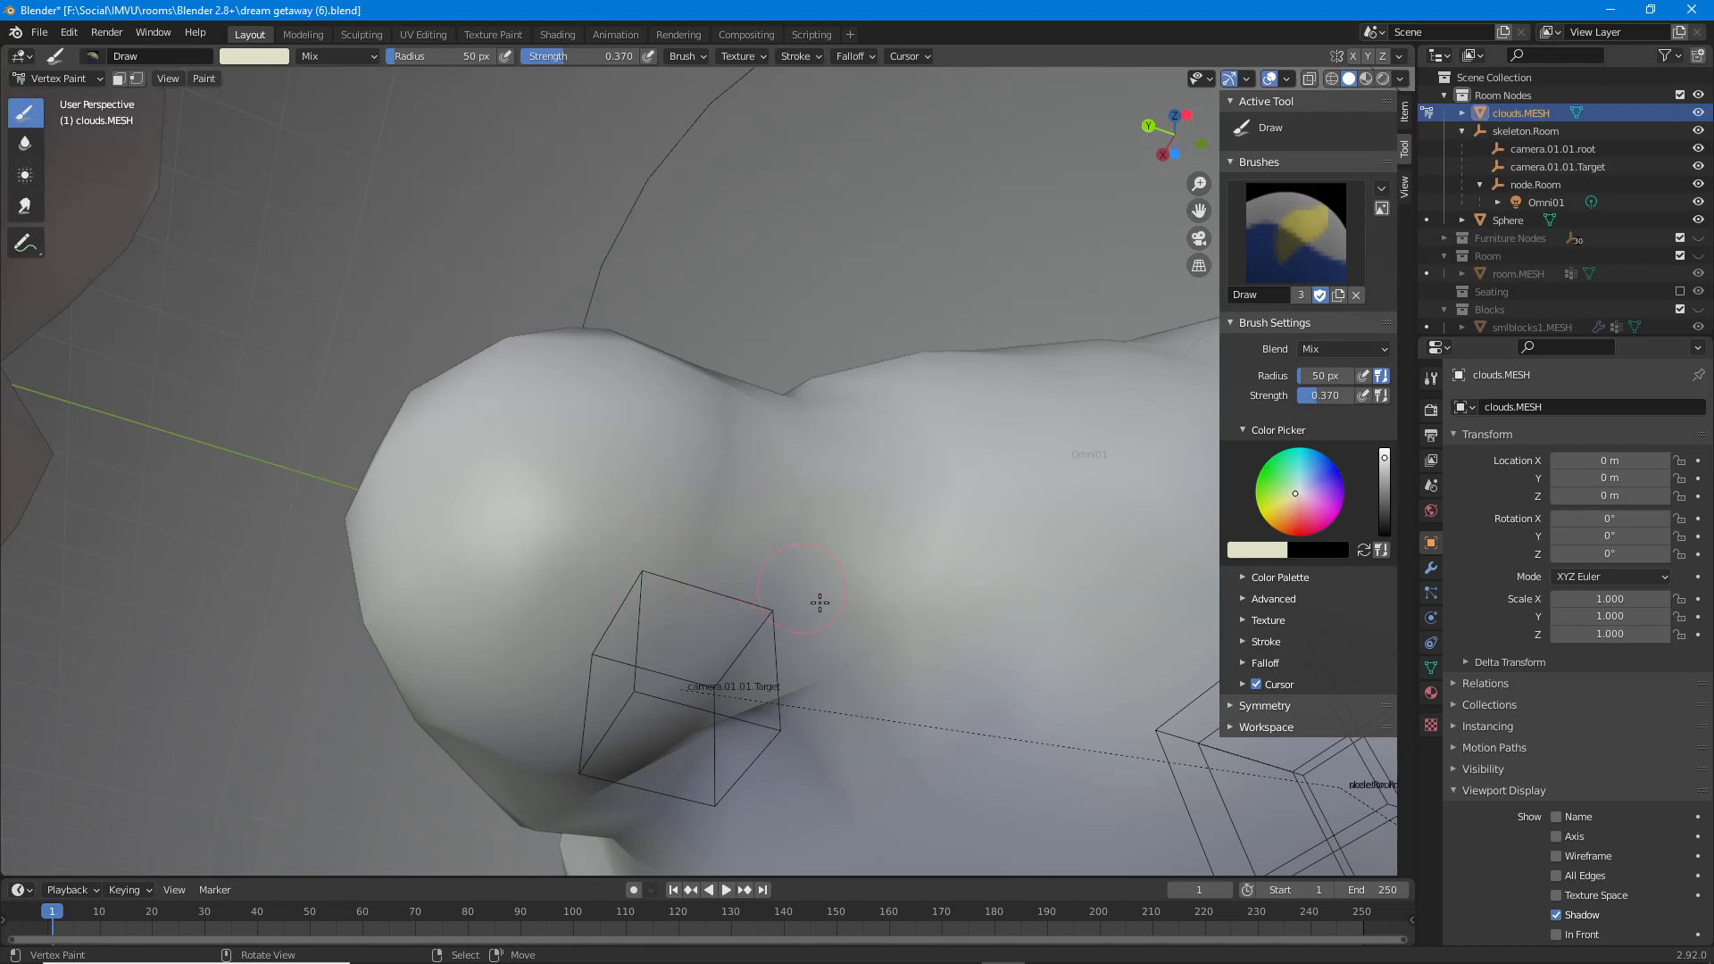
{"action": "scroll", "coordinate": [770, 589], "scroll_direction": "down", "scroll_amount": 3}
{"action": "middle_click_drag", "start_coordinate": [773, 551], "coordinate": [748, 589]}
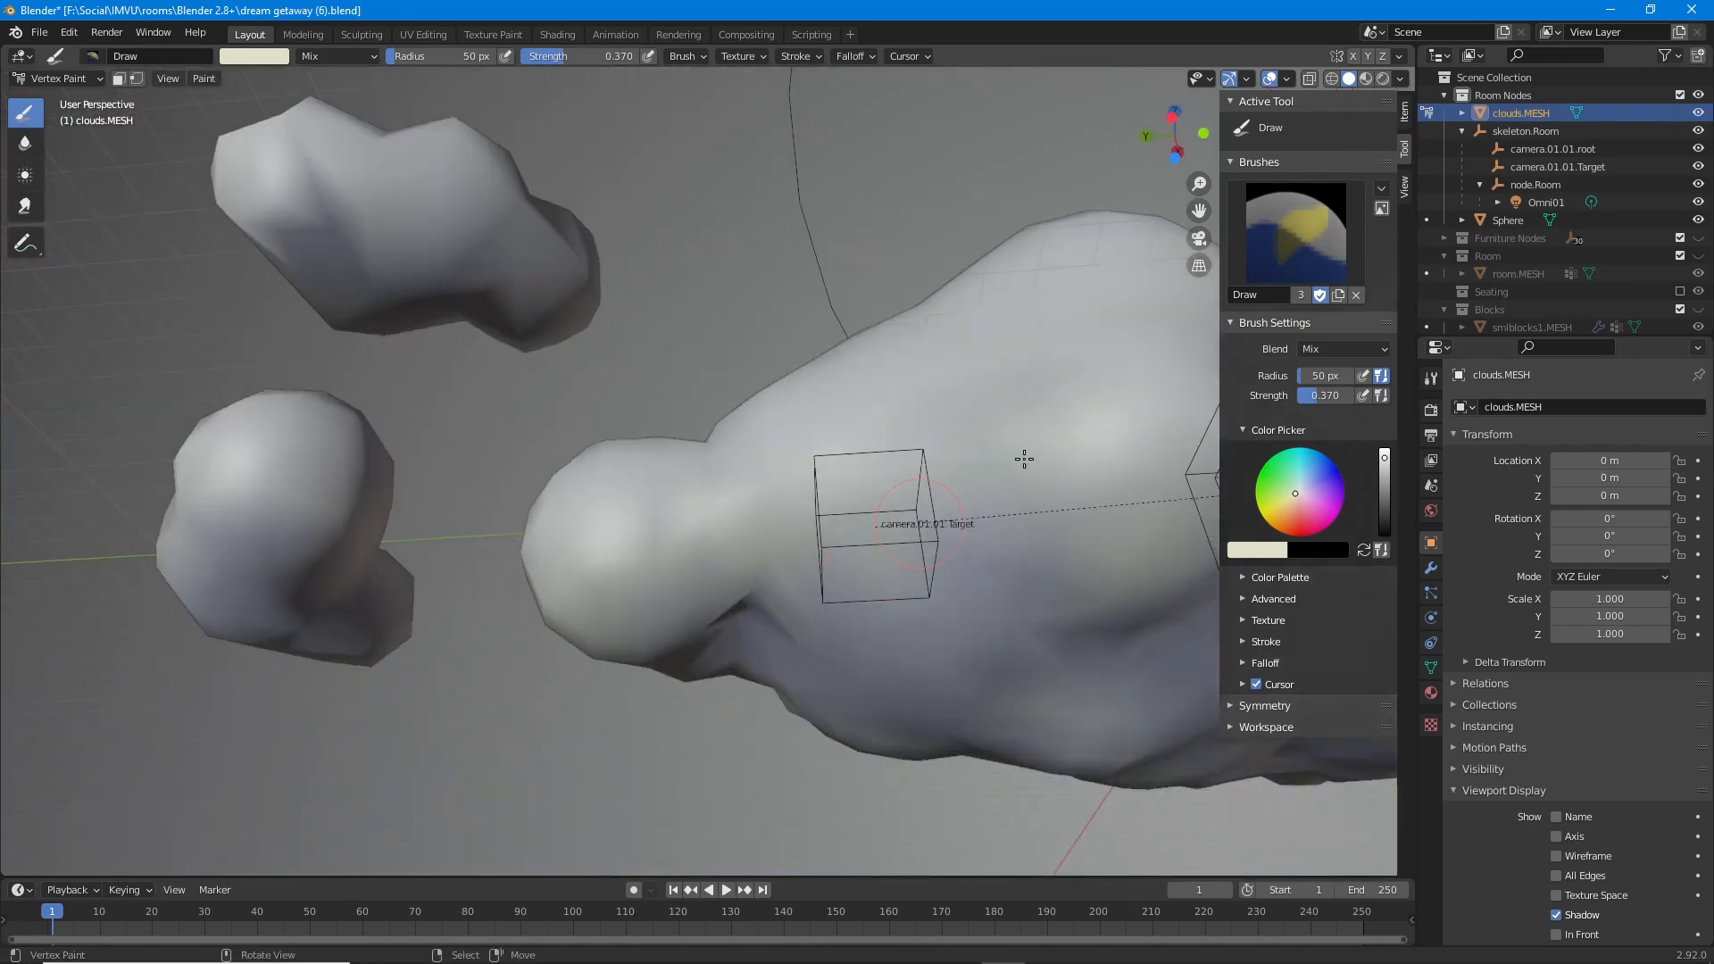
{"action": "middle_click_drag", "start_coordinate": [903, 485], "coordinate": [643, 485], "text": "shift"}
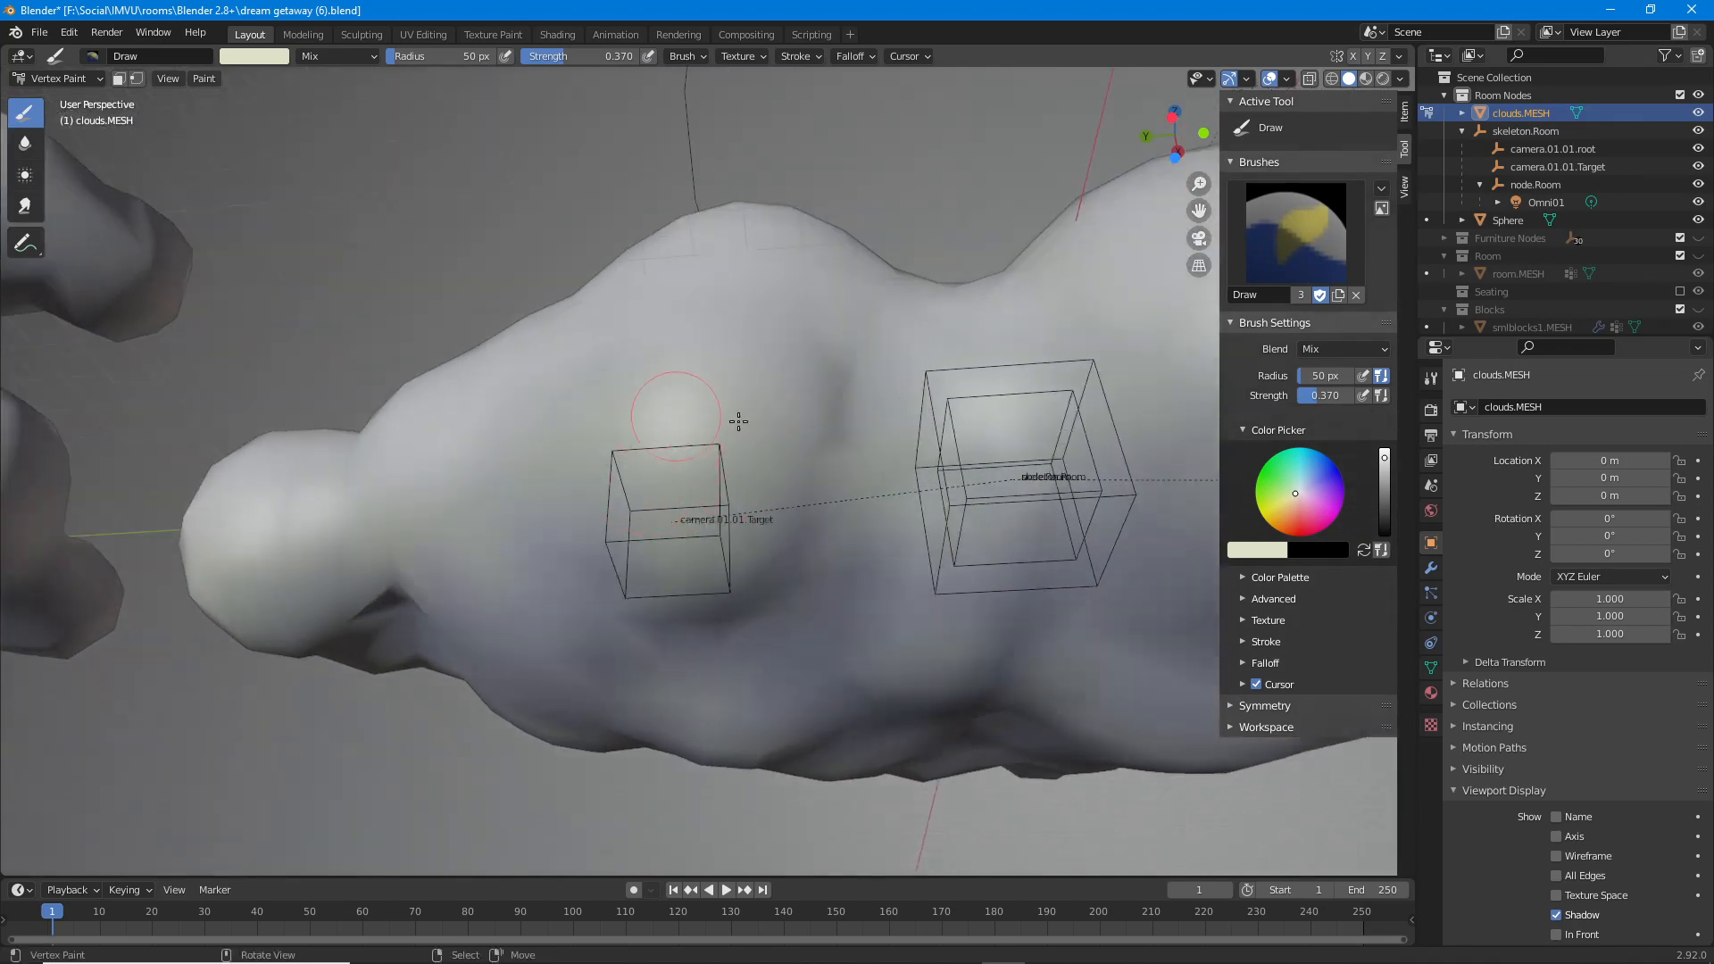
{"action": "middle_click_drag", "start_coordinate": [828, 489], "coordinate": [816, 398]}
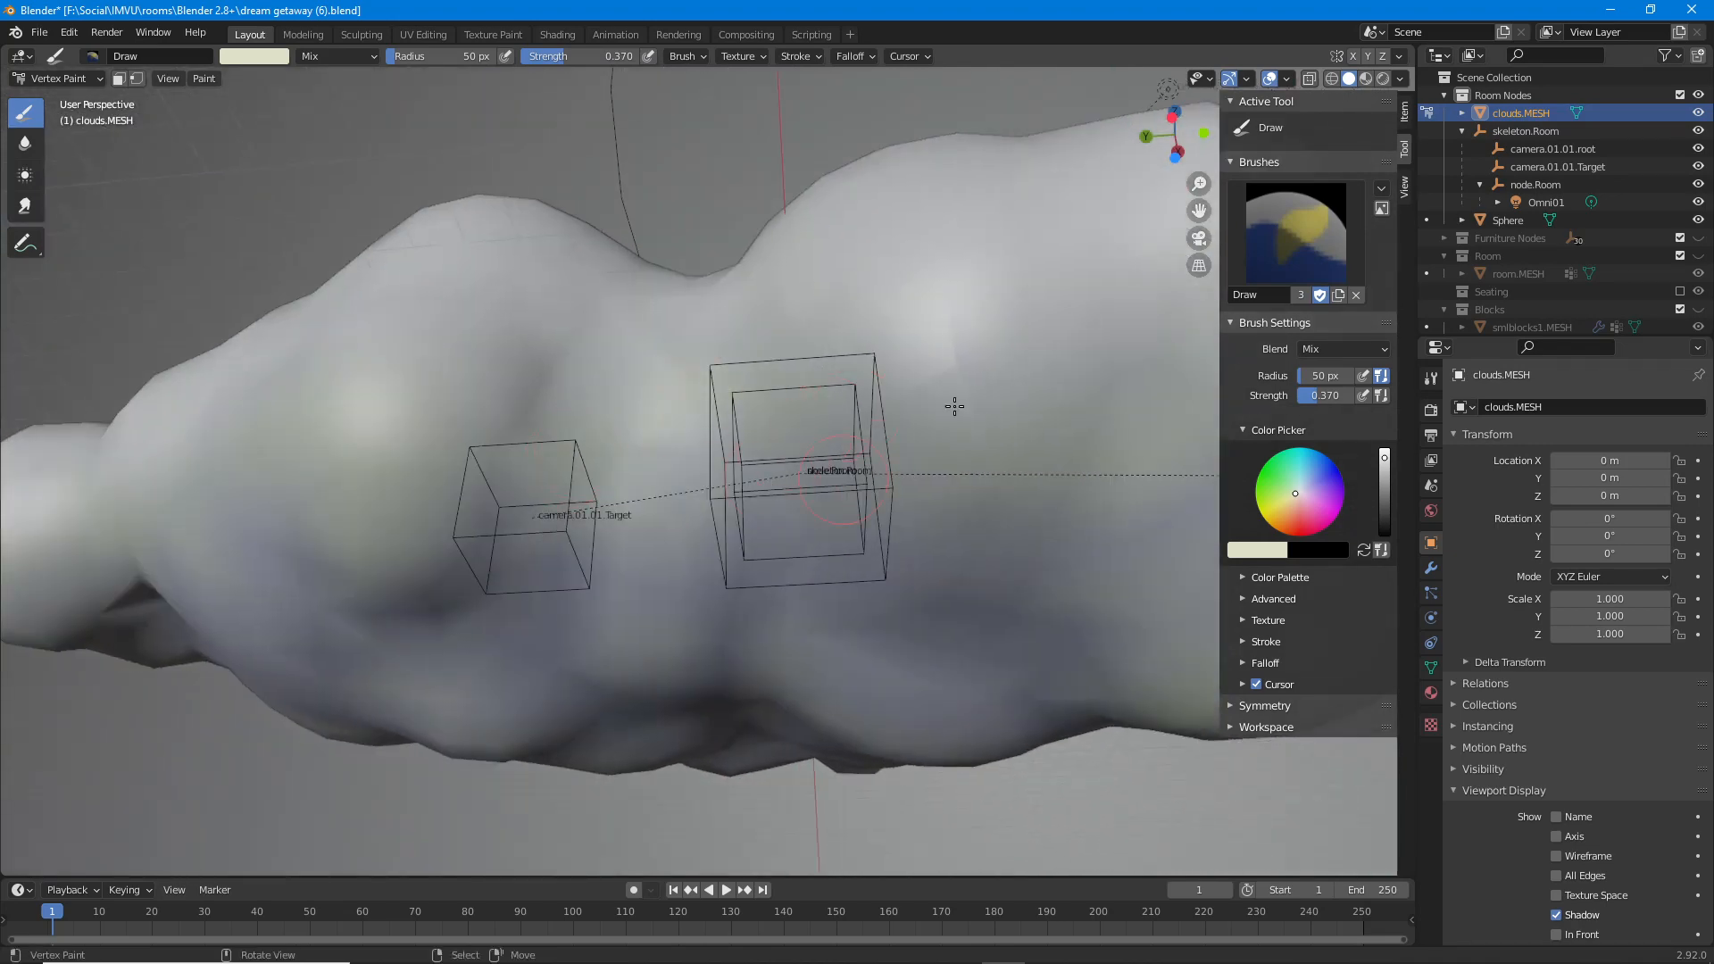
{"action": "mouse_move", "coordinate": [919, 432]}
{"action": "middle_mouse_down"}
{"action": "mouse_move", "coordinate": [747, 501]}
{"action": "mouse_move", "coordinate": [784, 497]}
{"action": "middle_mouse_up"}
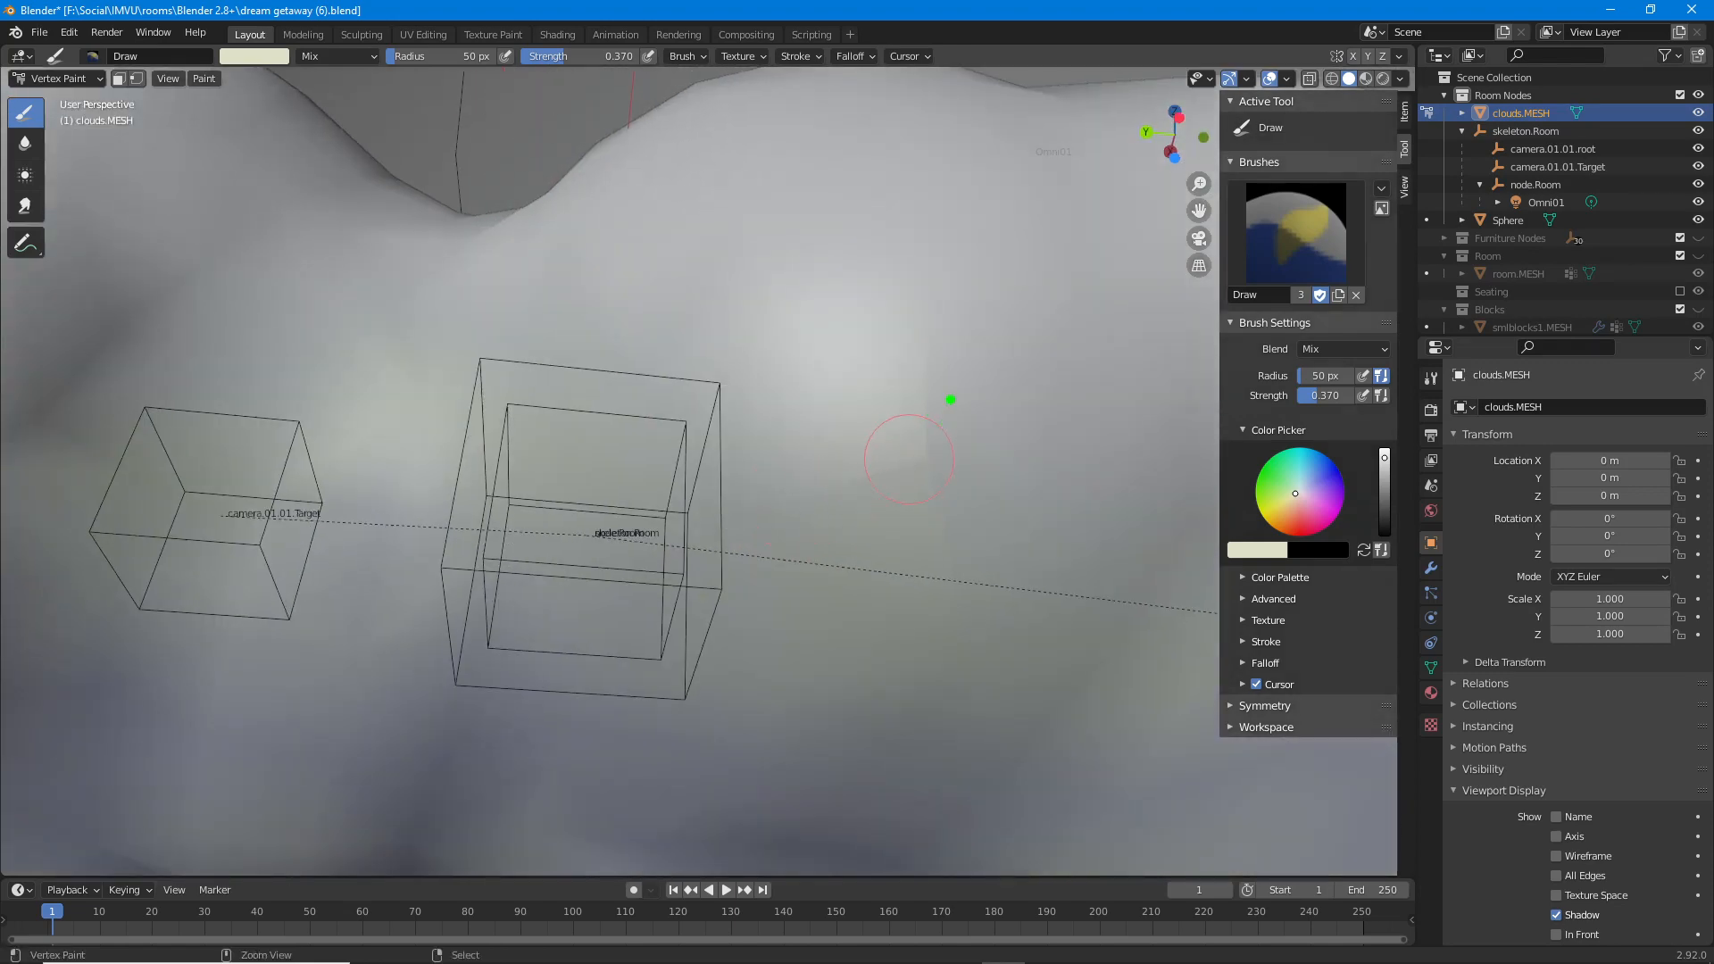
{"action": "mouse_move", "coordinate": [924, 378]}
{"action": "left_mouse_down"}
{"action": "mouse_move", "coordinate": [811, 478]}
{"action": "mouse_move", "coordinate": [875, 420]}
{"action": "left_mouse_up"}
{"action": "mouse_move", "coordinate": [937, 314]}
{"action": "left_mouse_down"}
{"action": "mouse_move", "coordinate": [928, 439]}
{"action": "mouse_move", "coordinate": [961, 591]}
{"action": "left_mouse_up"}
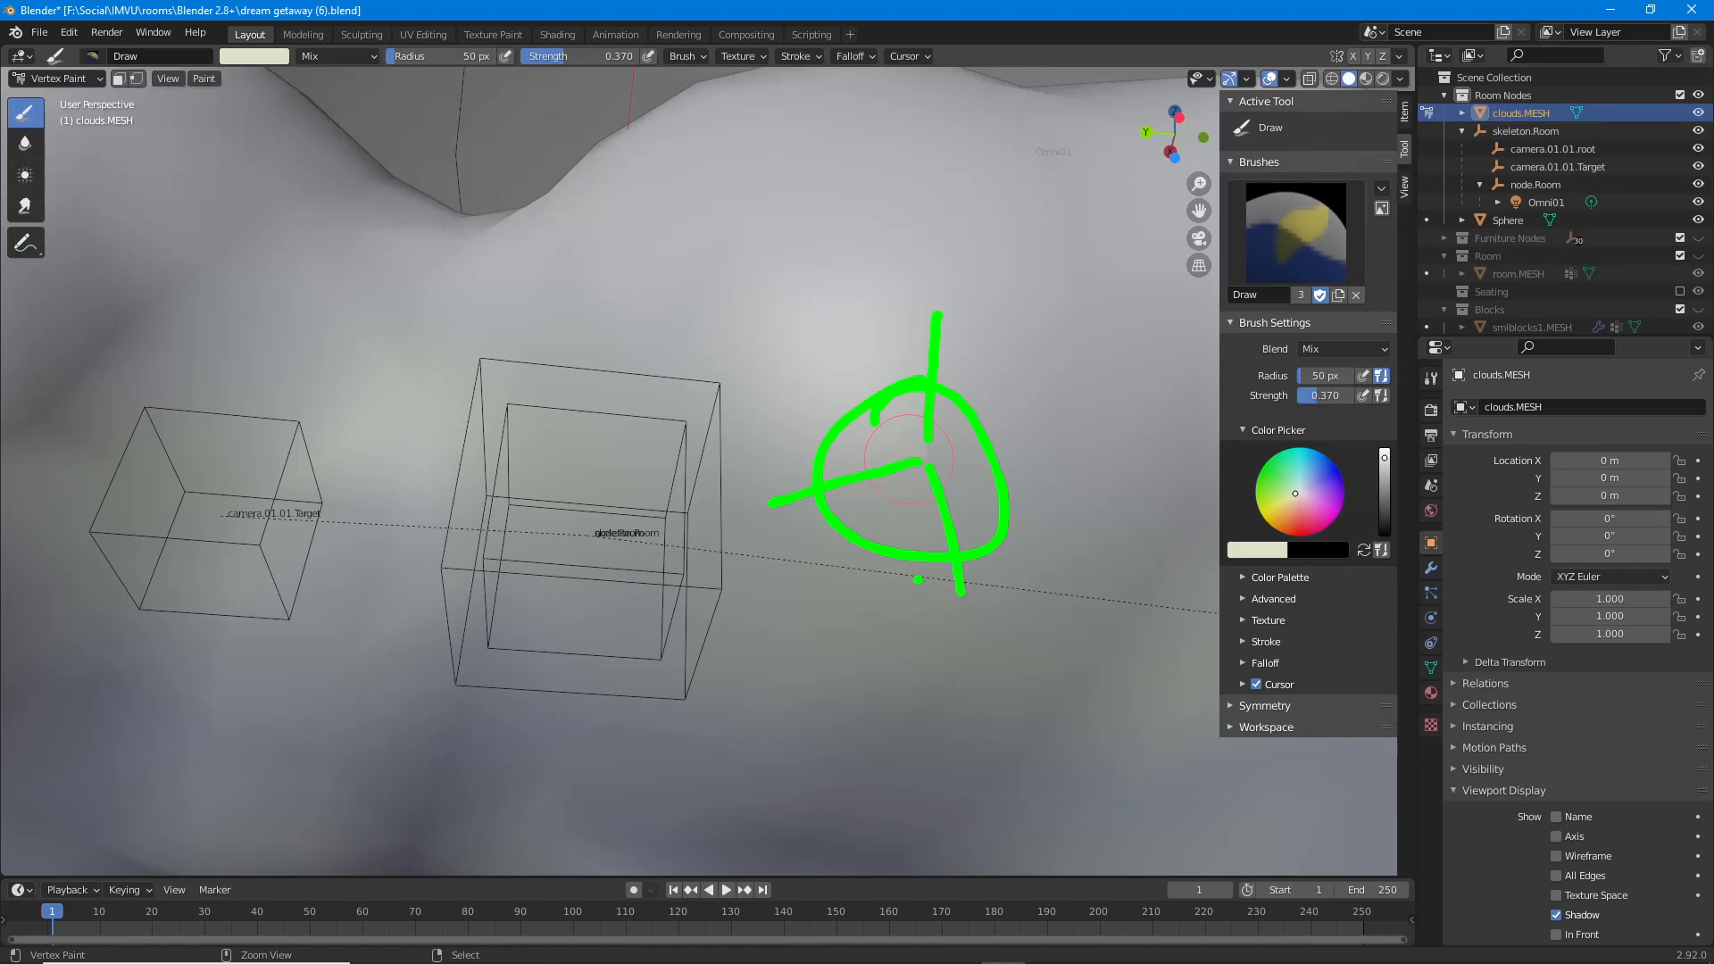
{"action": "key", "text": "ctrl+z"}
{"action": "key", "text": "ctrl+z"}
{"action": "key", "text": "ctrl+z"}
{"action": "key", "text": "ctrl+z"}
{"action": "key", "text": "ctrl+z"}
In Edit Mode, slide the vertex where edges converge on the bulge's lower side by about 0.18 along its edge, and return to Vertex Paint.
{"action": "key", "text": "Tab"}
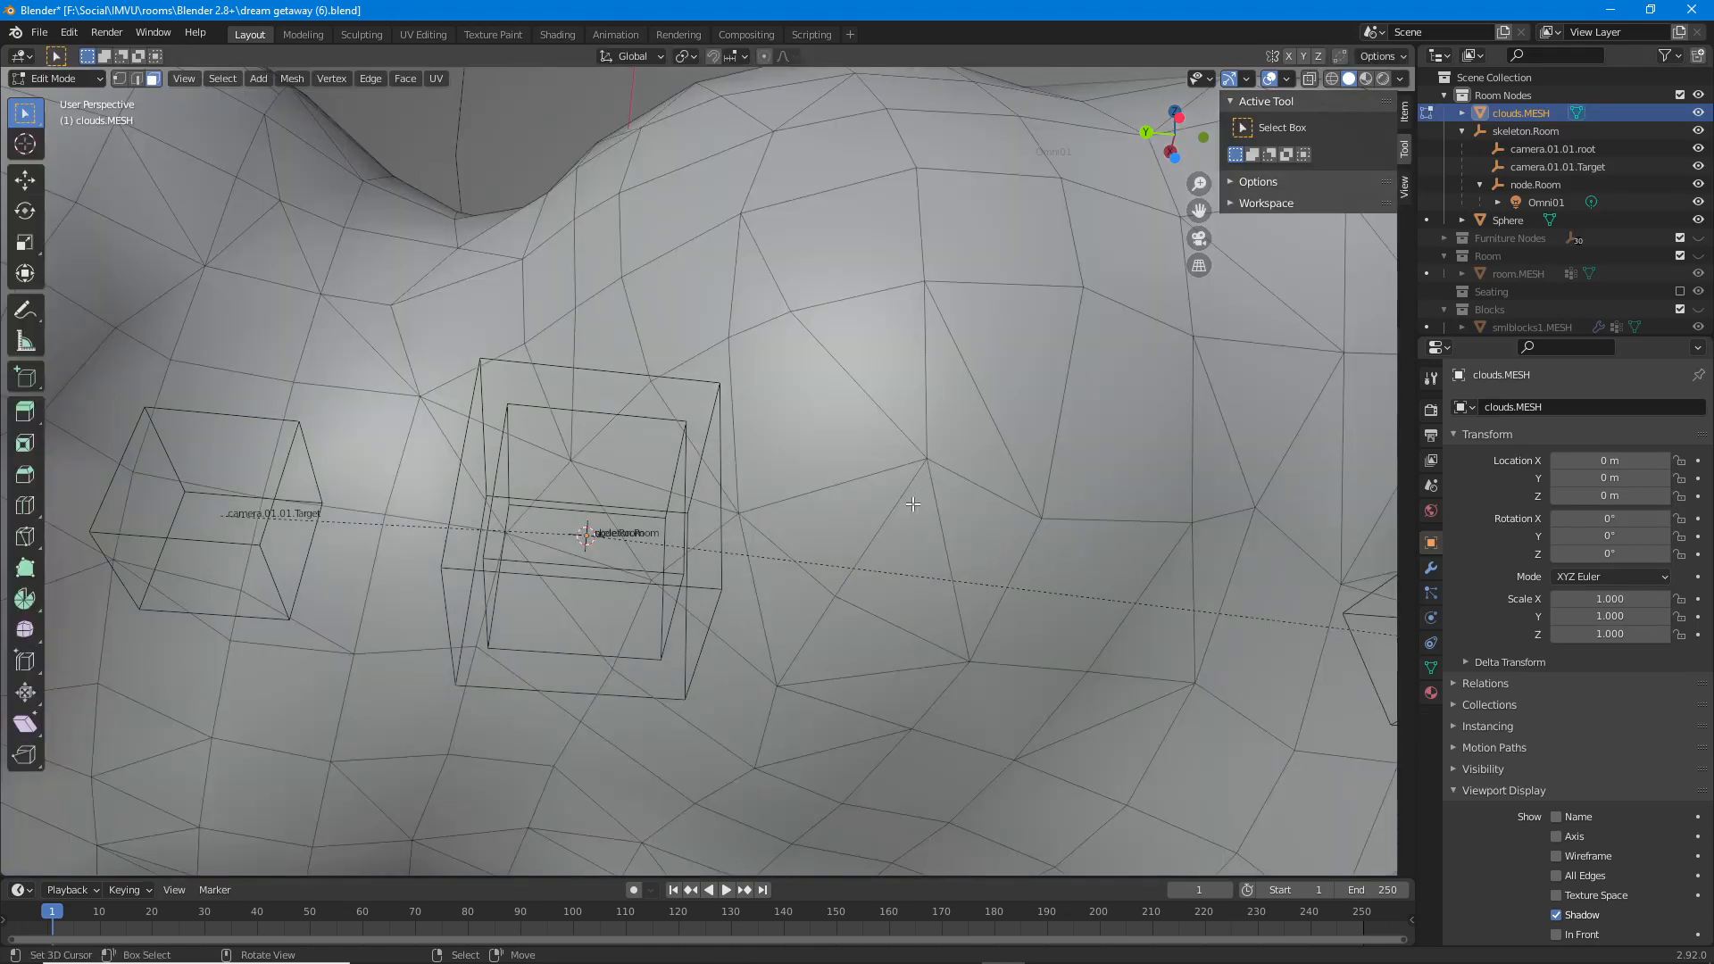
{"action": "middle_click_drag", "start_coordinate": [912, 505], "coordinate": [920, 564]}
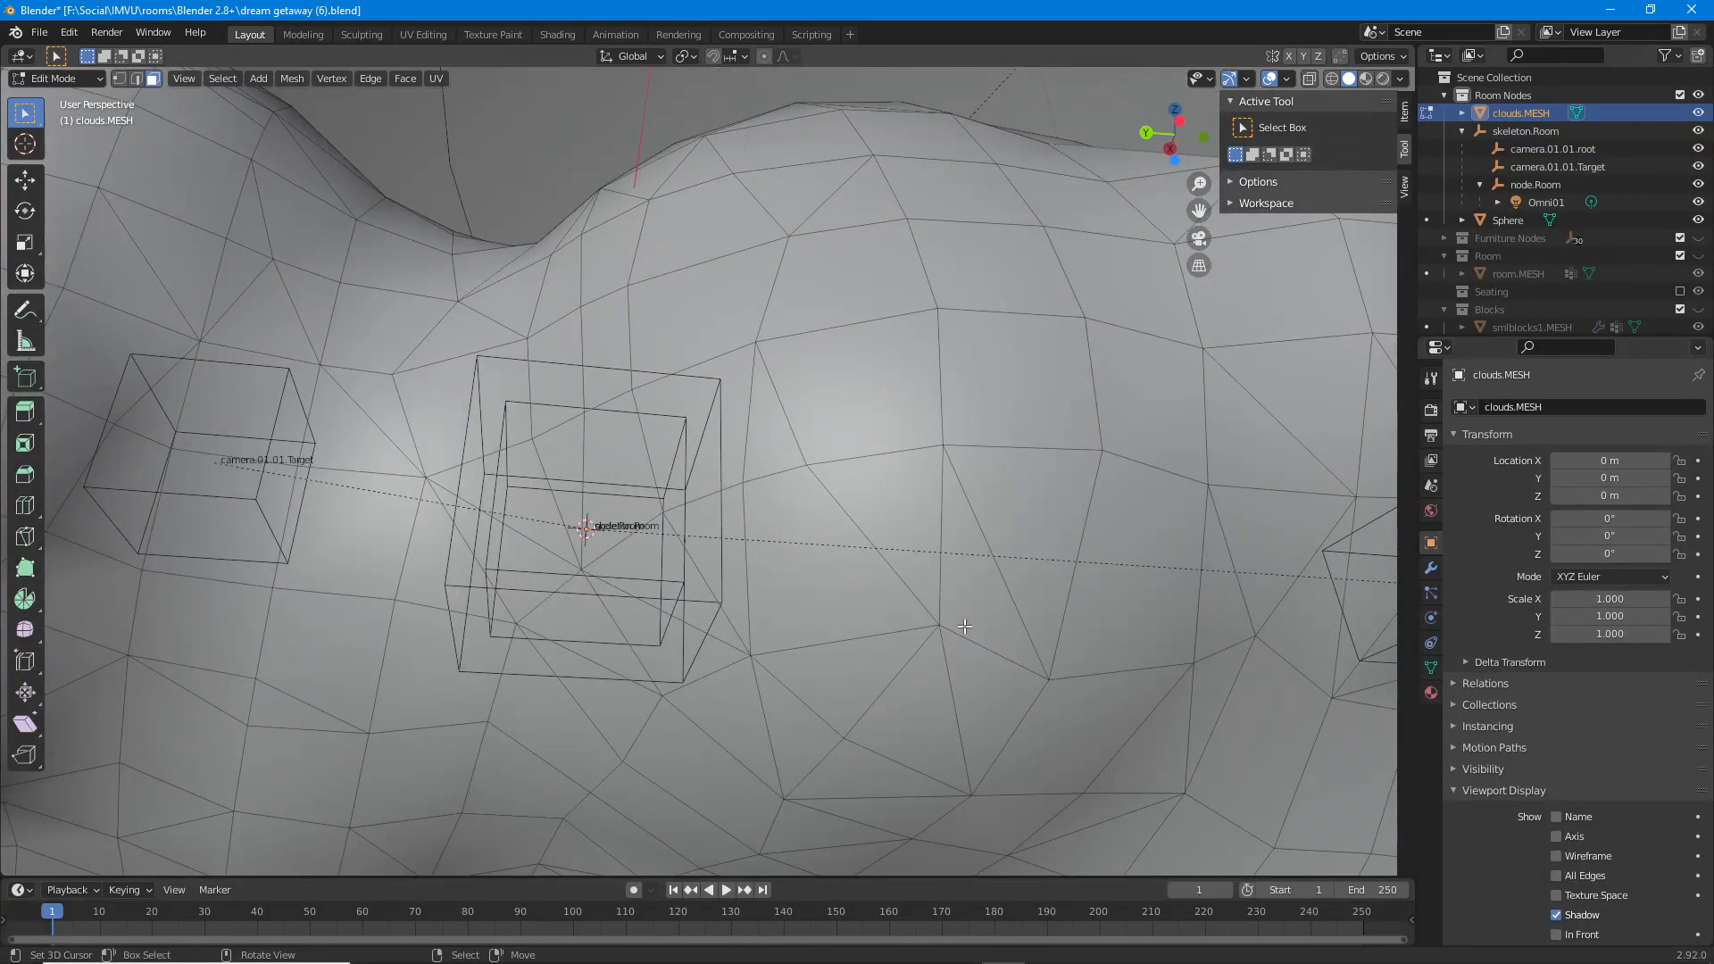
{"action": "left_click", "coordinate": [118, 78]}
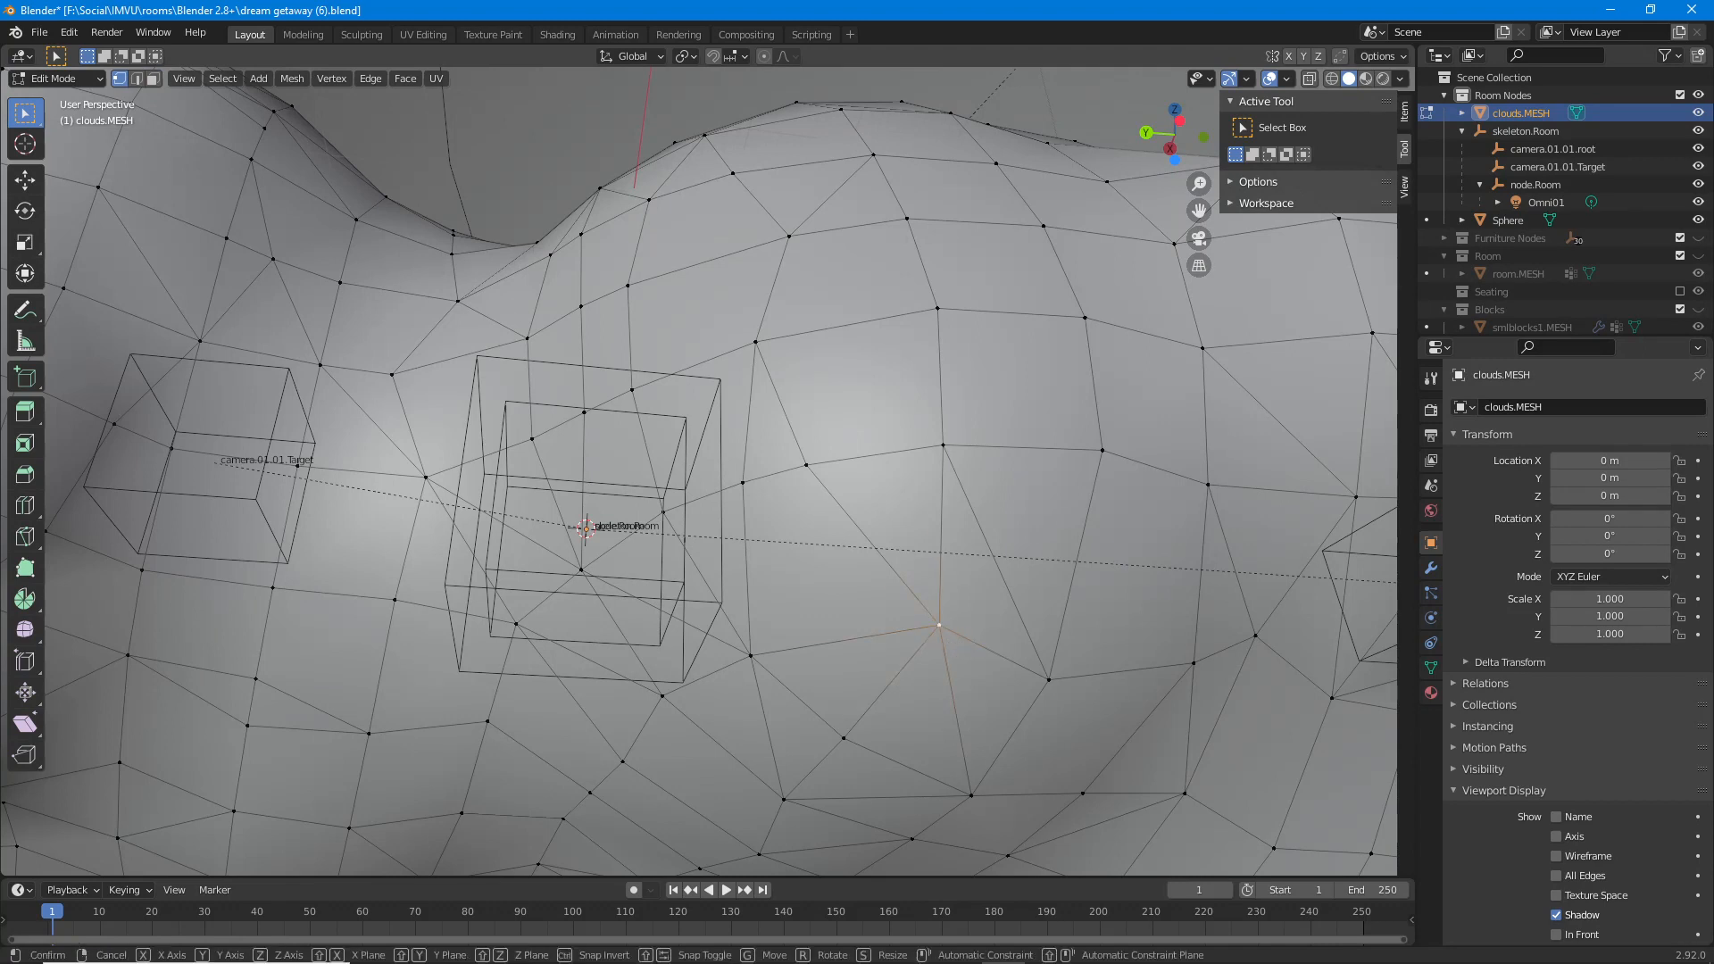
{"action": "key", "text": "shift+v"}
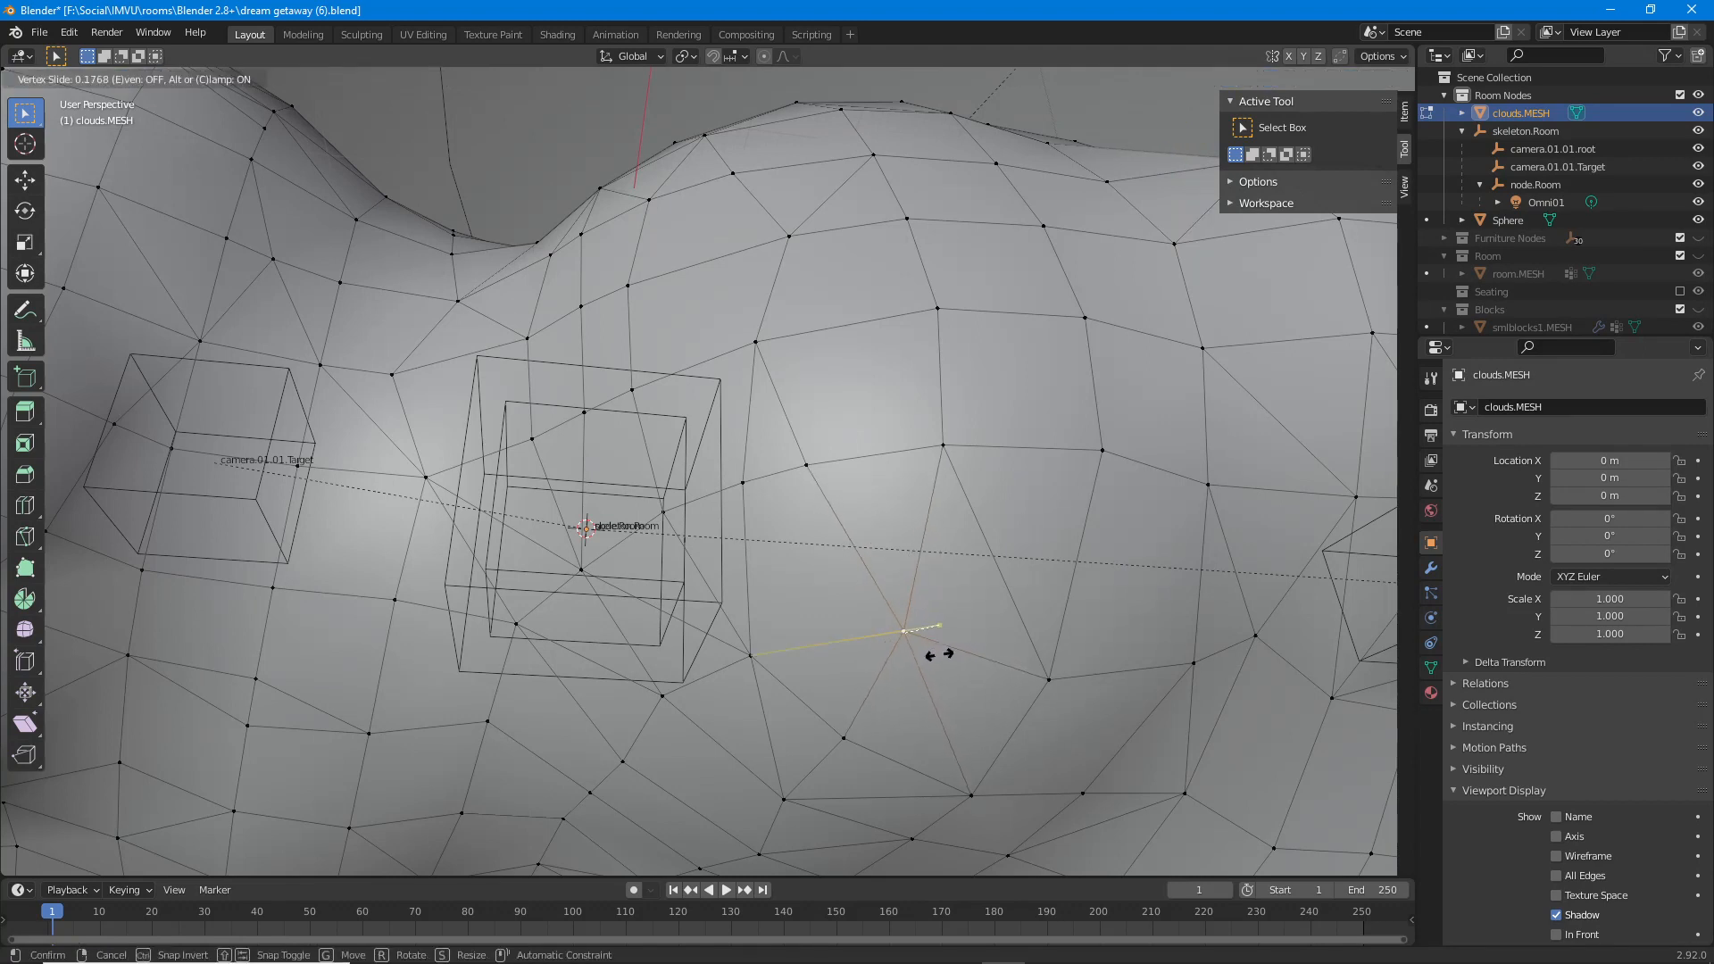
{"action": "left_click", "coordinate": [934, 655]}
{"action": "key", "text": "Tab"}
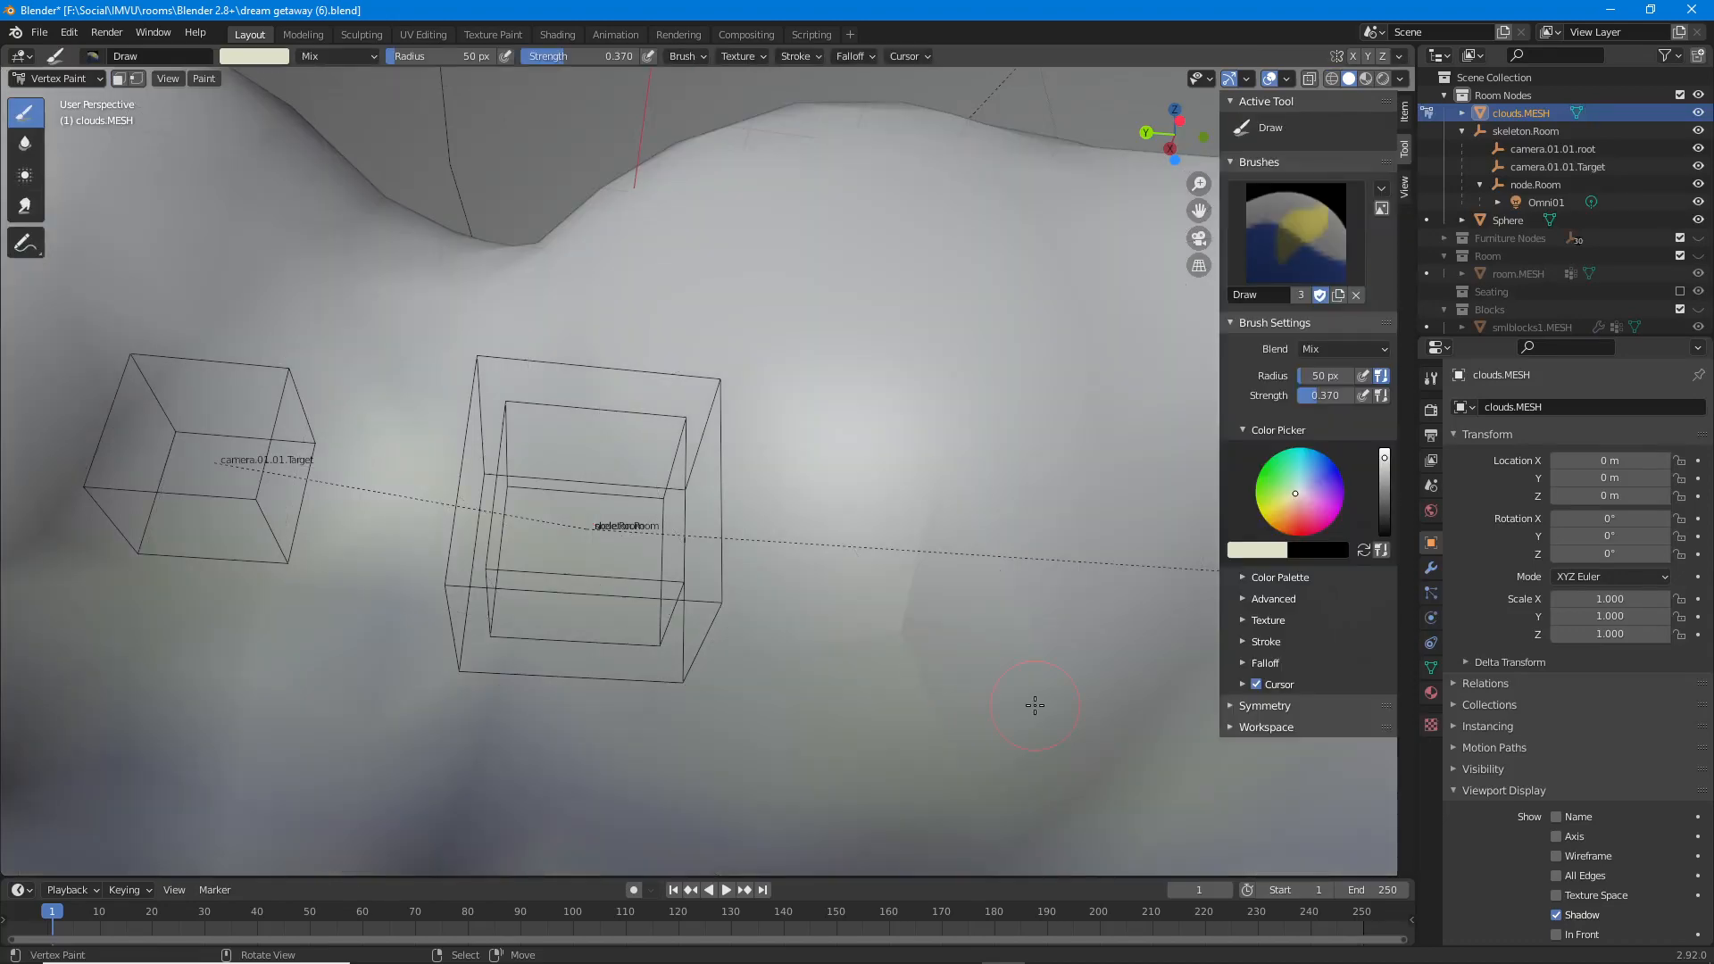
{"action": "key", "text": "Tab"}
{"action": "key", "text": "Tab"}
Set the brush colour to a very pale pink at full brightness and view the large cloud from the side and below.
{"action": "left_click", "coordinate": [1384, 450]}
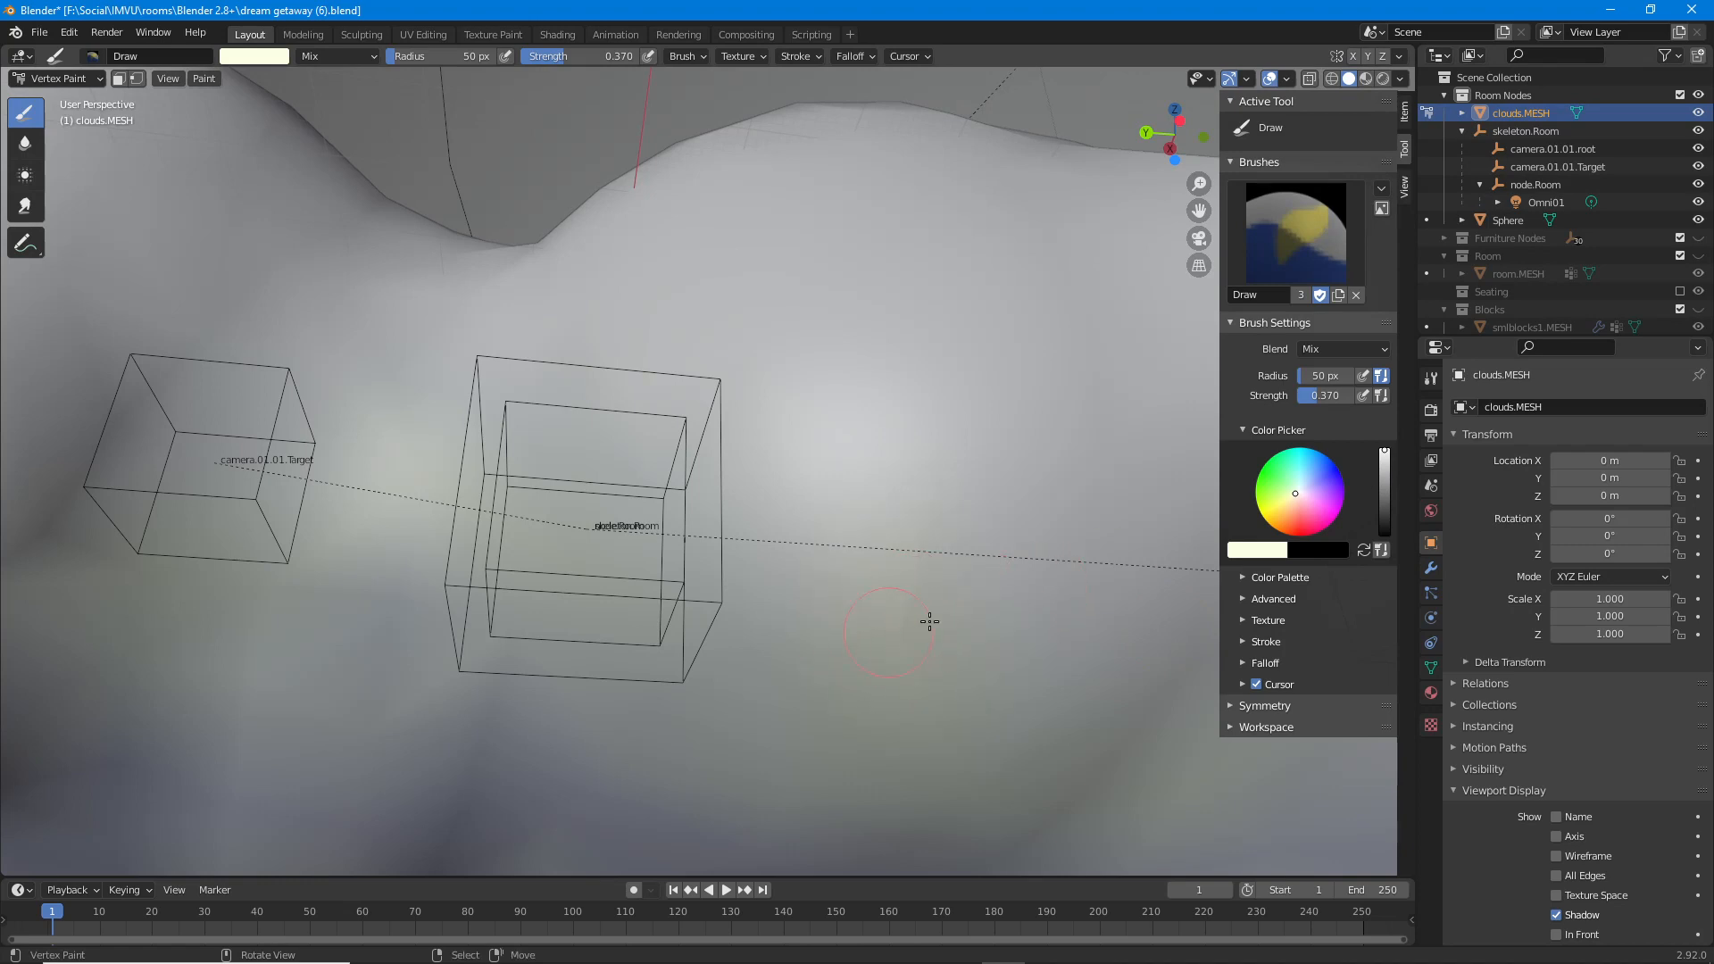
{"action": "left_click_drag", "start_coordinate": [1300, 491], "coordinate": [1300, 494]}
{"action": "mouse_move", "coordinate": [883, 587]}
{"action": "middle_mouse_down"}
{"action": "mouse_move", "coordinate": [831, 596]}
{"action": "mouse_move", "coordinate": [884, 619]}
{"action": "mouse_move", "coordinate": [846, 642]}
{"action": "mouse_move", "coordinate": [787, 592]}
{"action": "middle_mouse_up"}
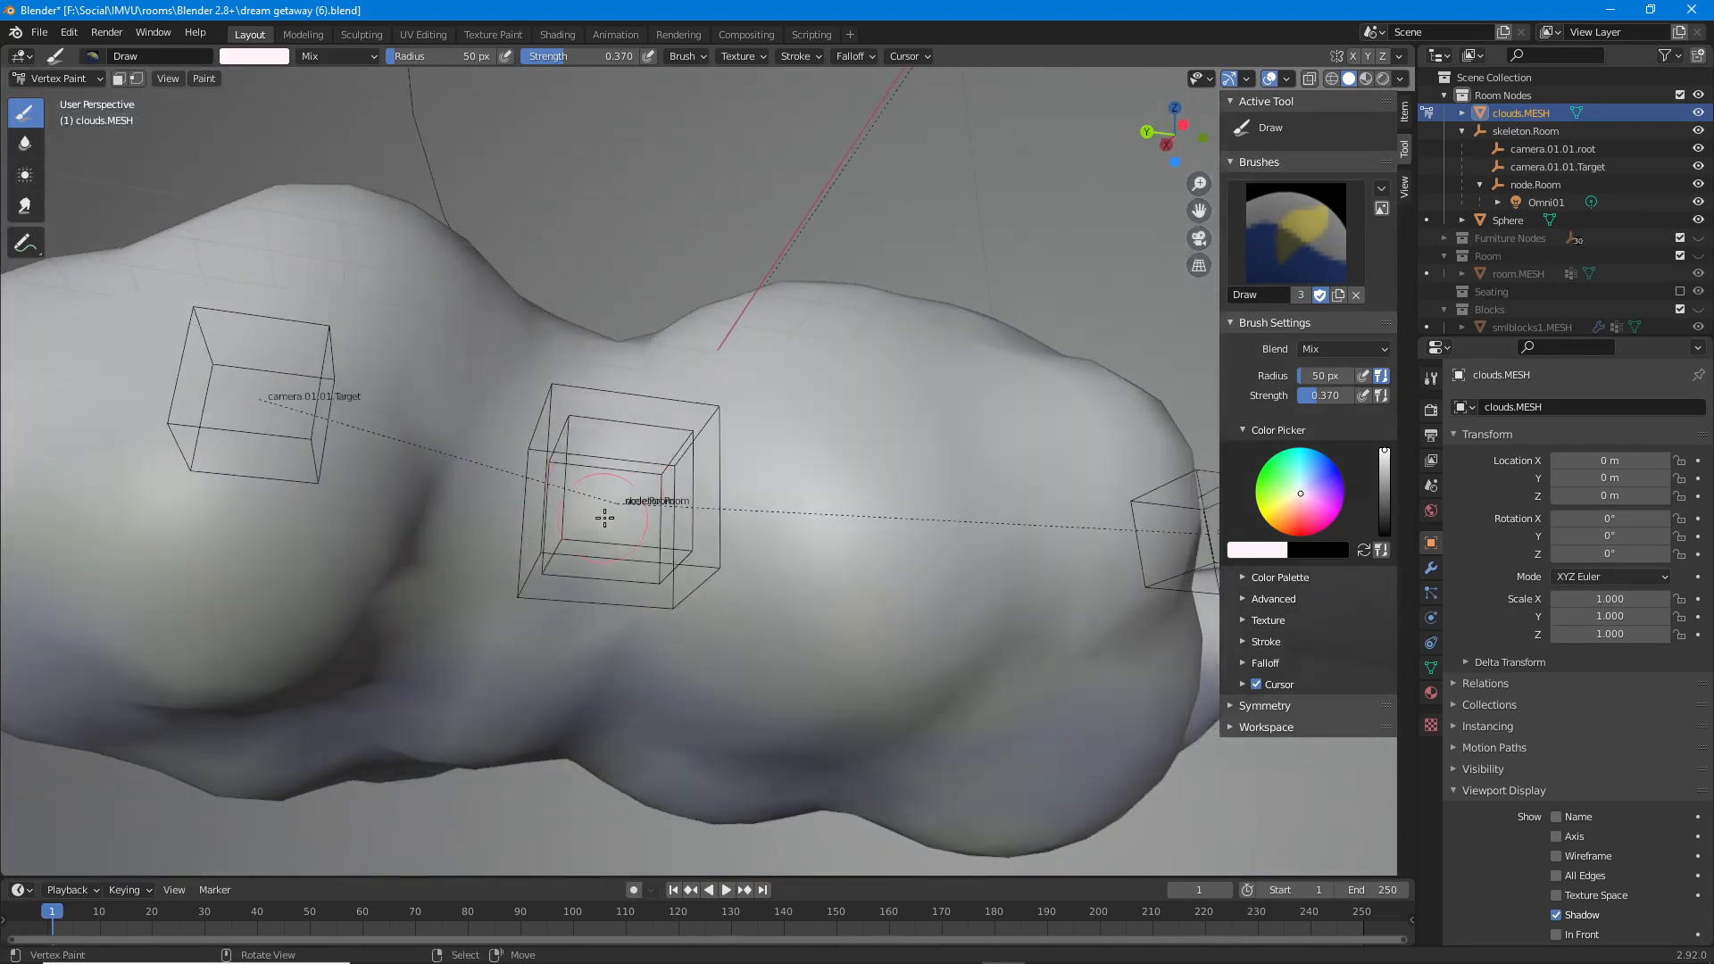
{"action": "middle_click_drag", "start_coordinate": [604, 518], "coordinate": [554, 432]}
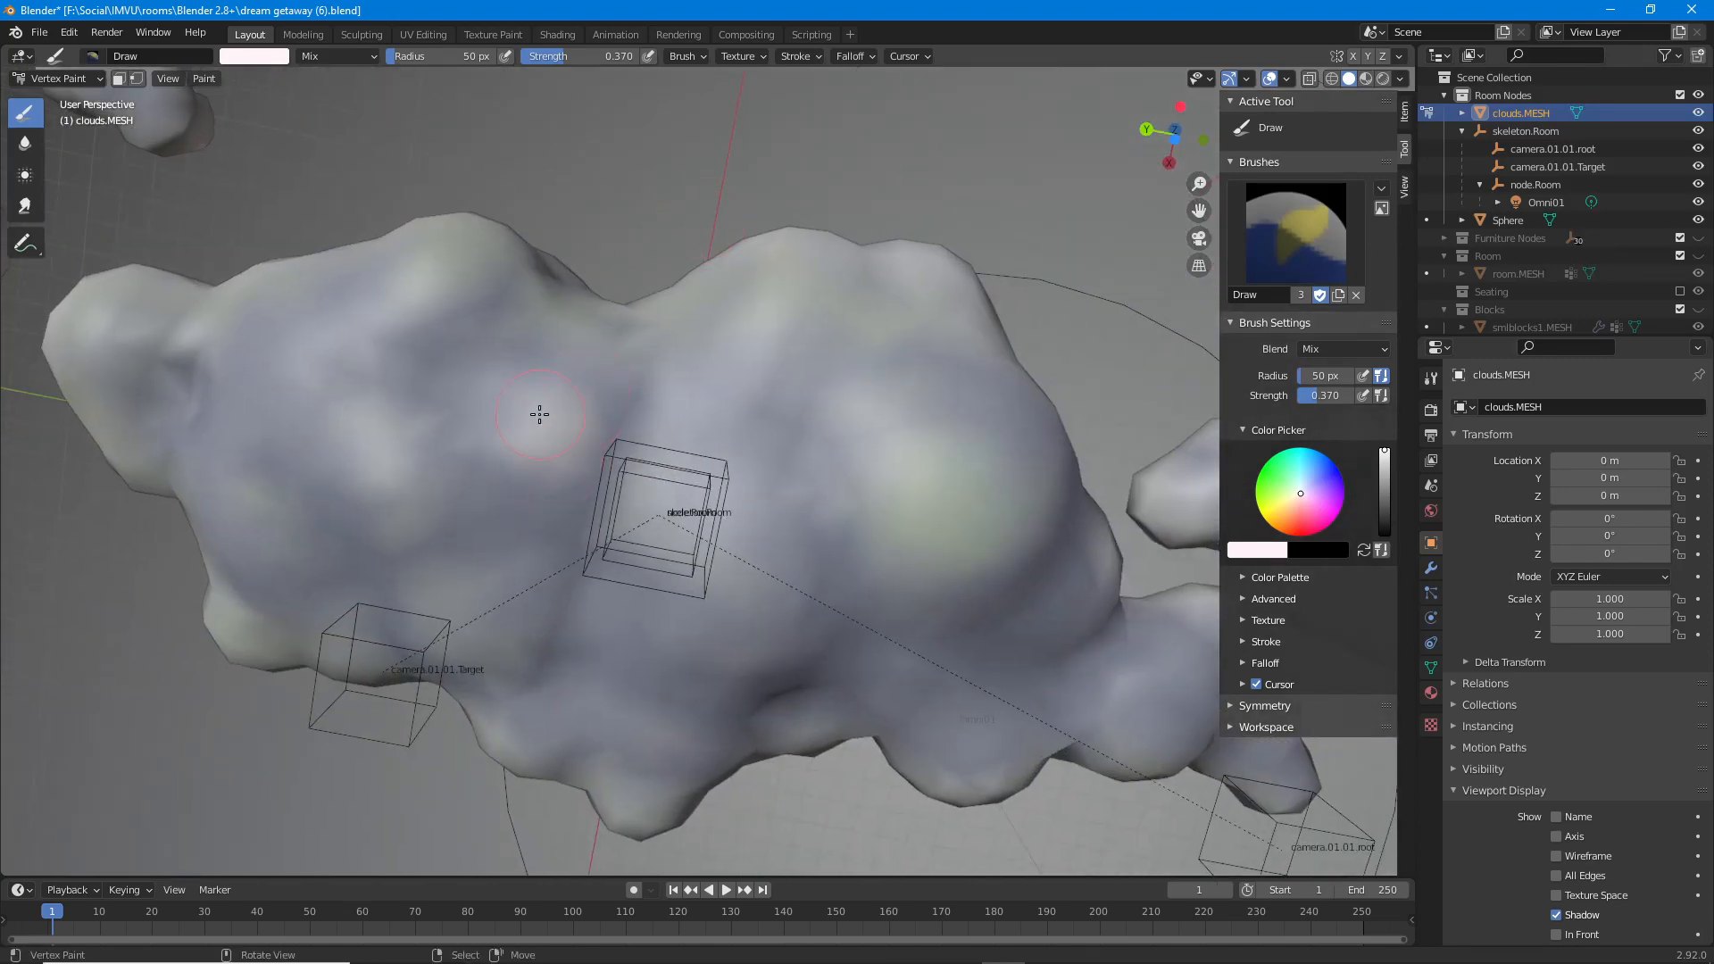
Change the brush colour to a pale yellow and paint highlights on the bulges and centre of the large cloud's underside.
{"action": "left_click_drag", "start_coordinate": [539, 415], "coordinate": [543, 457]}
{"action": "left_click", "coordinate": [1295, 497]}
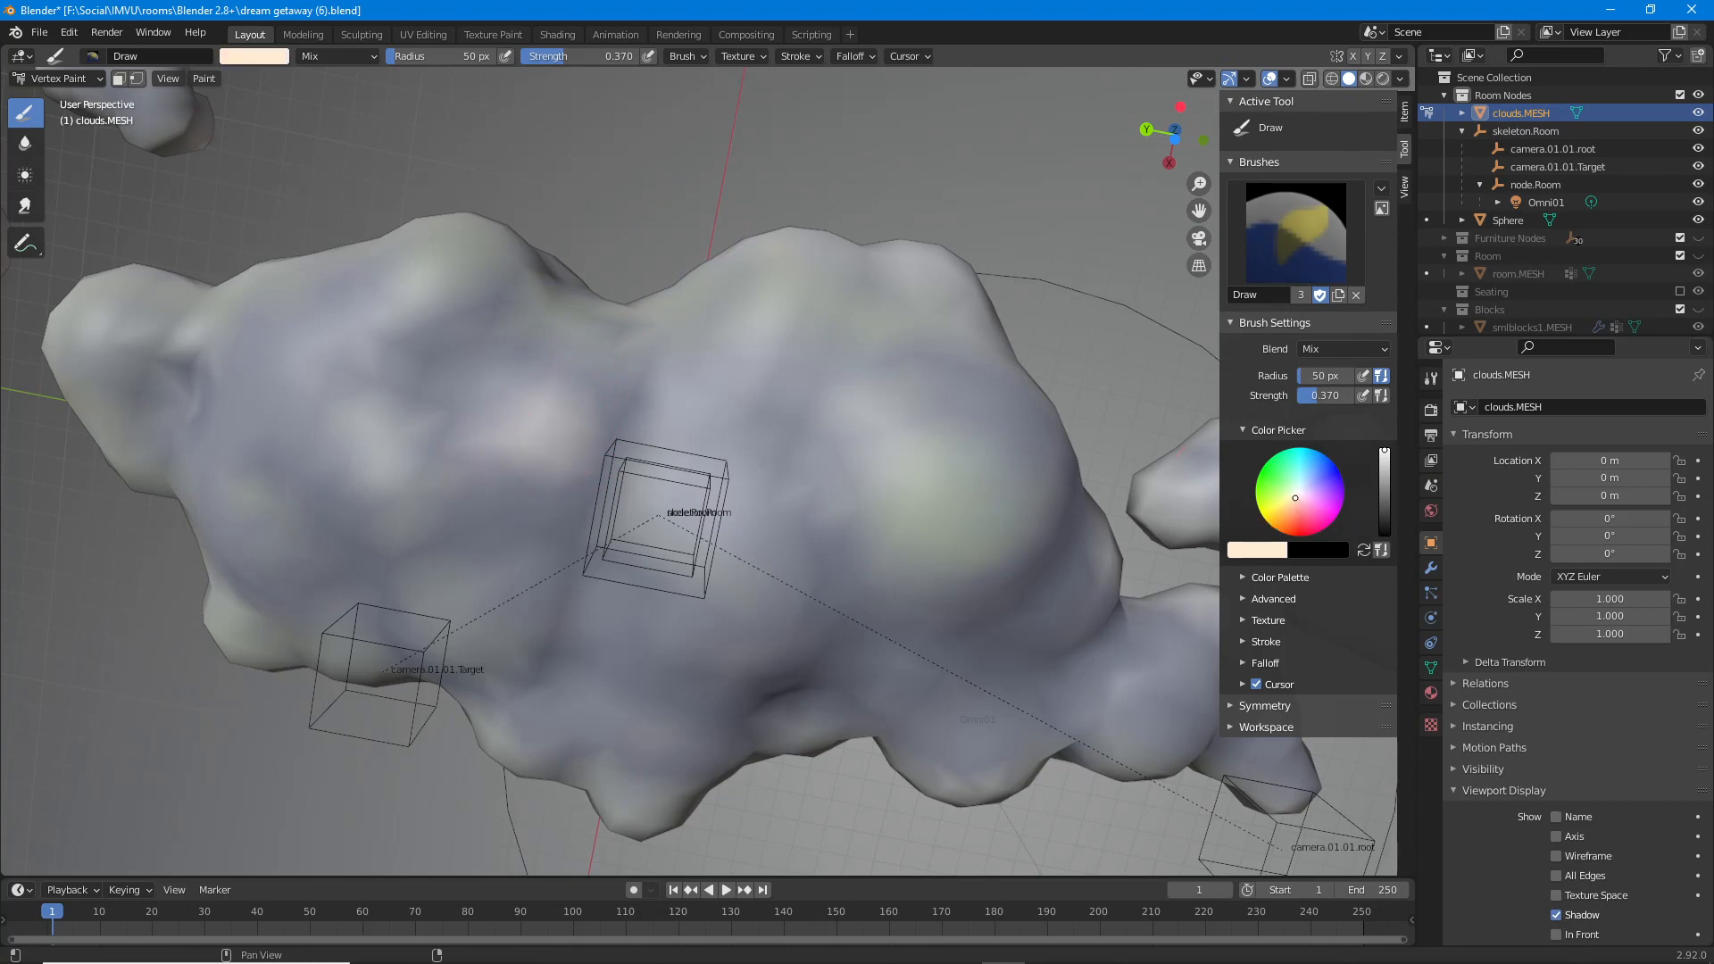
{"action": "left_click", "coordinate": [1293, 496]}
{"action": "mouse_move", "coordinate": [563, 427]}
{"action": "left_mouse_down"}
{"action": "mouse_move", "coordinate": [409, 474]}
{"action": "mouse_move", "coordinate": [361, 457]}
{"action": "left_mouse_up"}
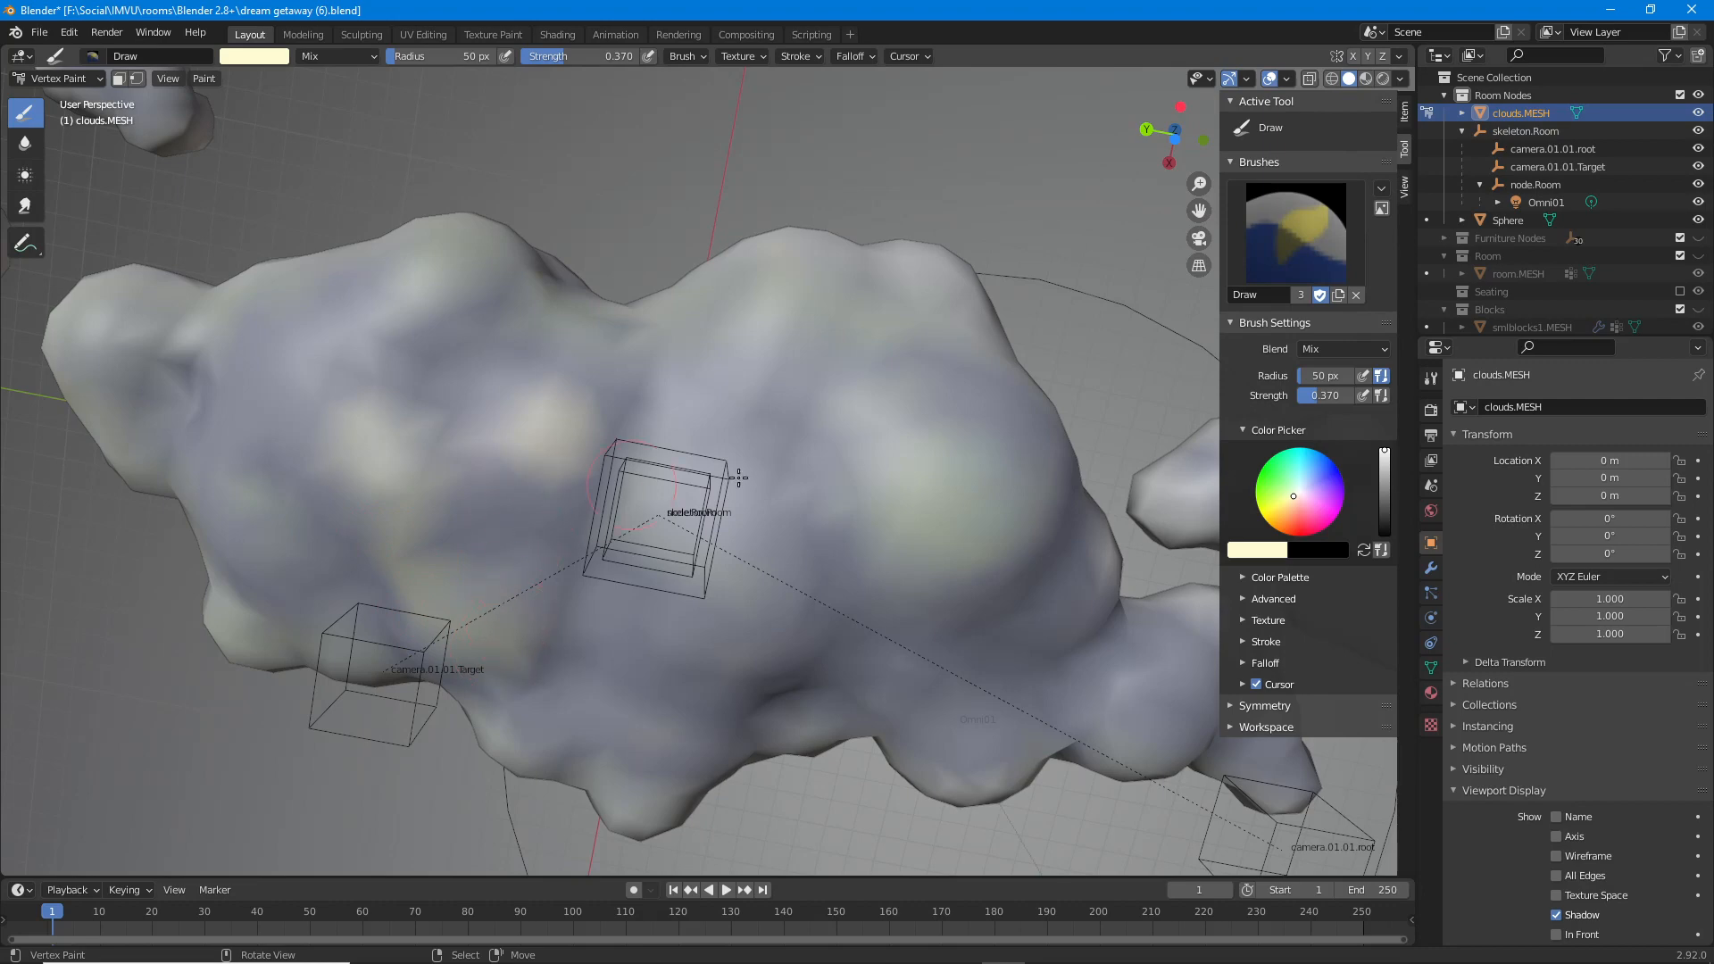
{"action": "mouse_move", "coordinate": [948, 505]}
{"action": "middle_mouse_down"}
{"action": "mouse_move", "coordinate": [738, 490]}
{"action": "mouse_move", "coordinate": [807, 539]}
{"action": "middle_mouse_up"}
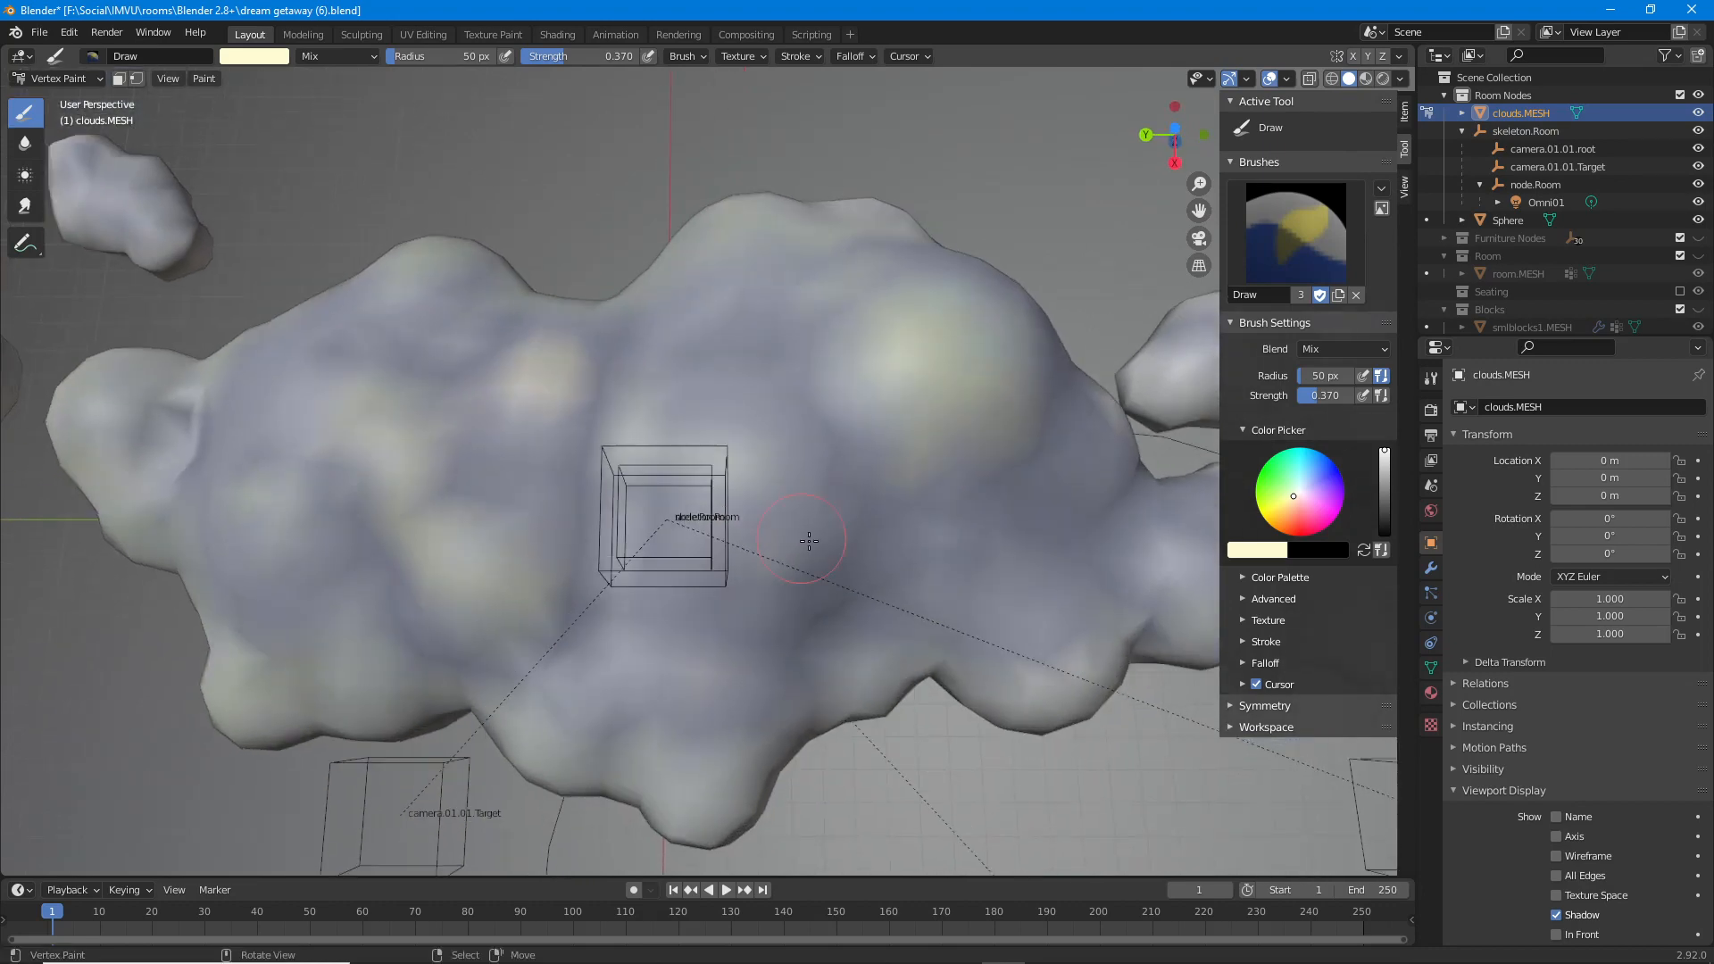
{"action": "left_click_drag", "start_coordinate": [760, 492], "coordinate": [811, 564]}
Set the brush strength to 0.215 and paint soft pale yellow over the lobes along the large cloud's side.
{"action": "left_click_drag", "start_coordinate": [549, 58], "coordinate": [525, 58]}
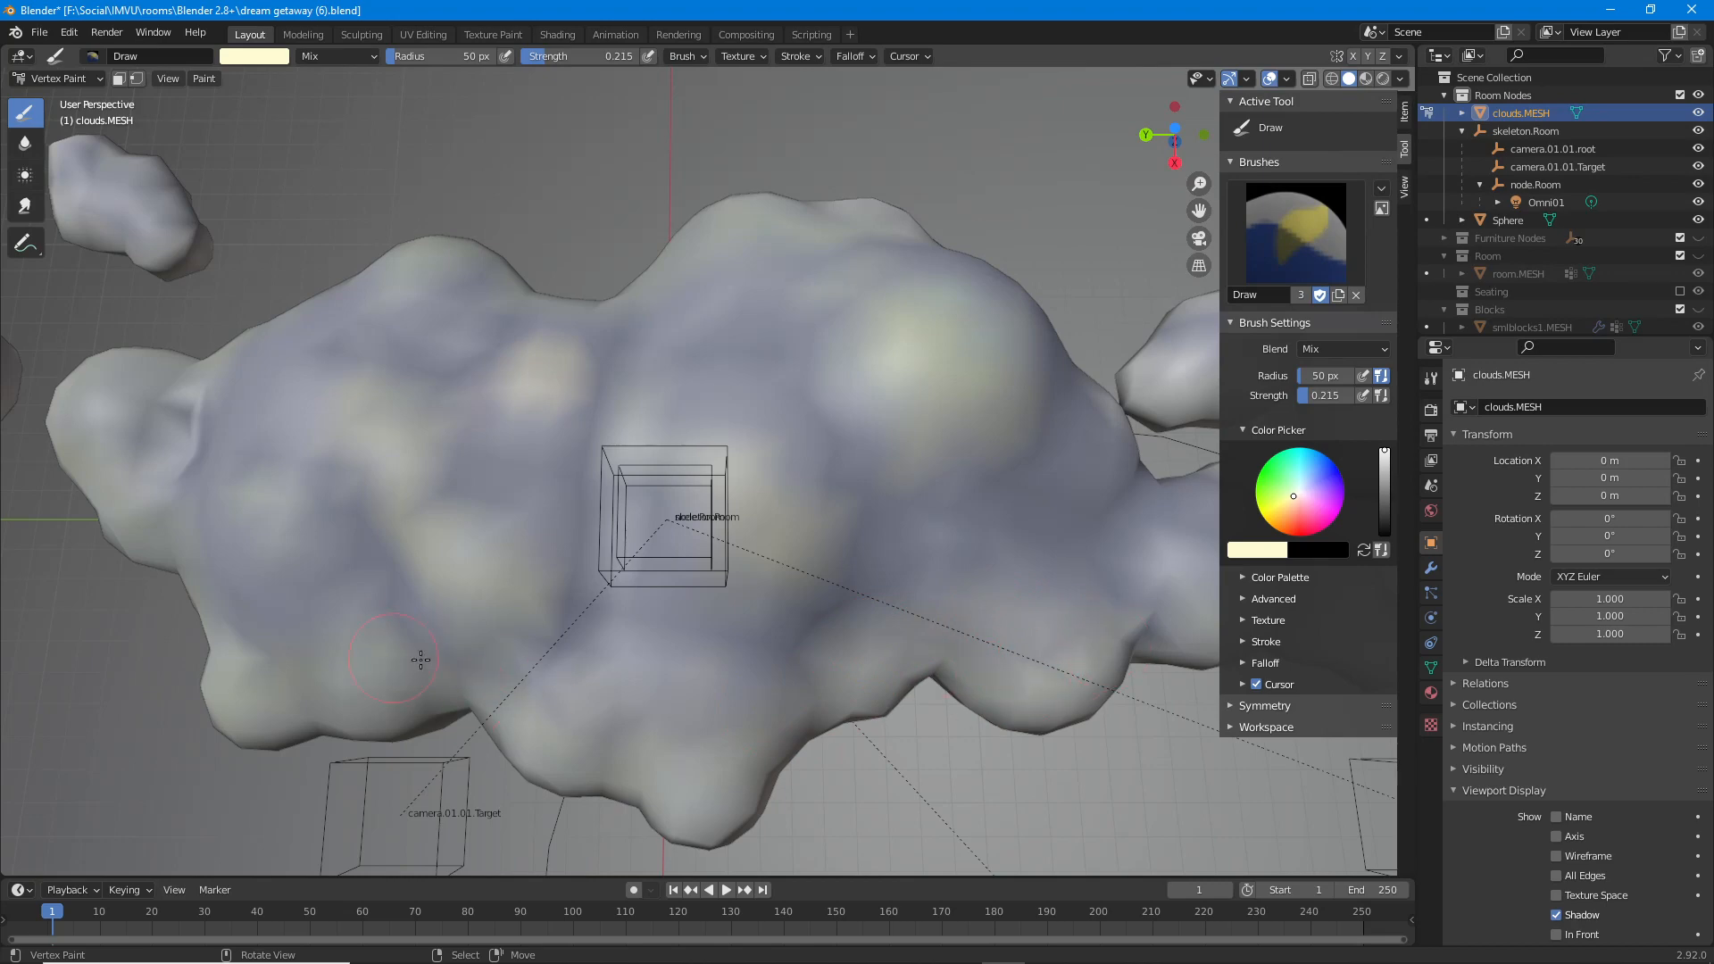
{"action": "mouse_move", "coordinate": [237, 625]}
{"action": "middle_mouse_down"}
{"action": "mouse_move", "coordinate": [413, 562]}
{"action": "mouse_move", "coordinate": [681, 340]}
{"action": "mouse_move", "coordinate": [520, 381]}
{"action": "middle_mouse_up"}
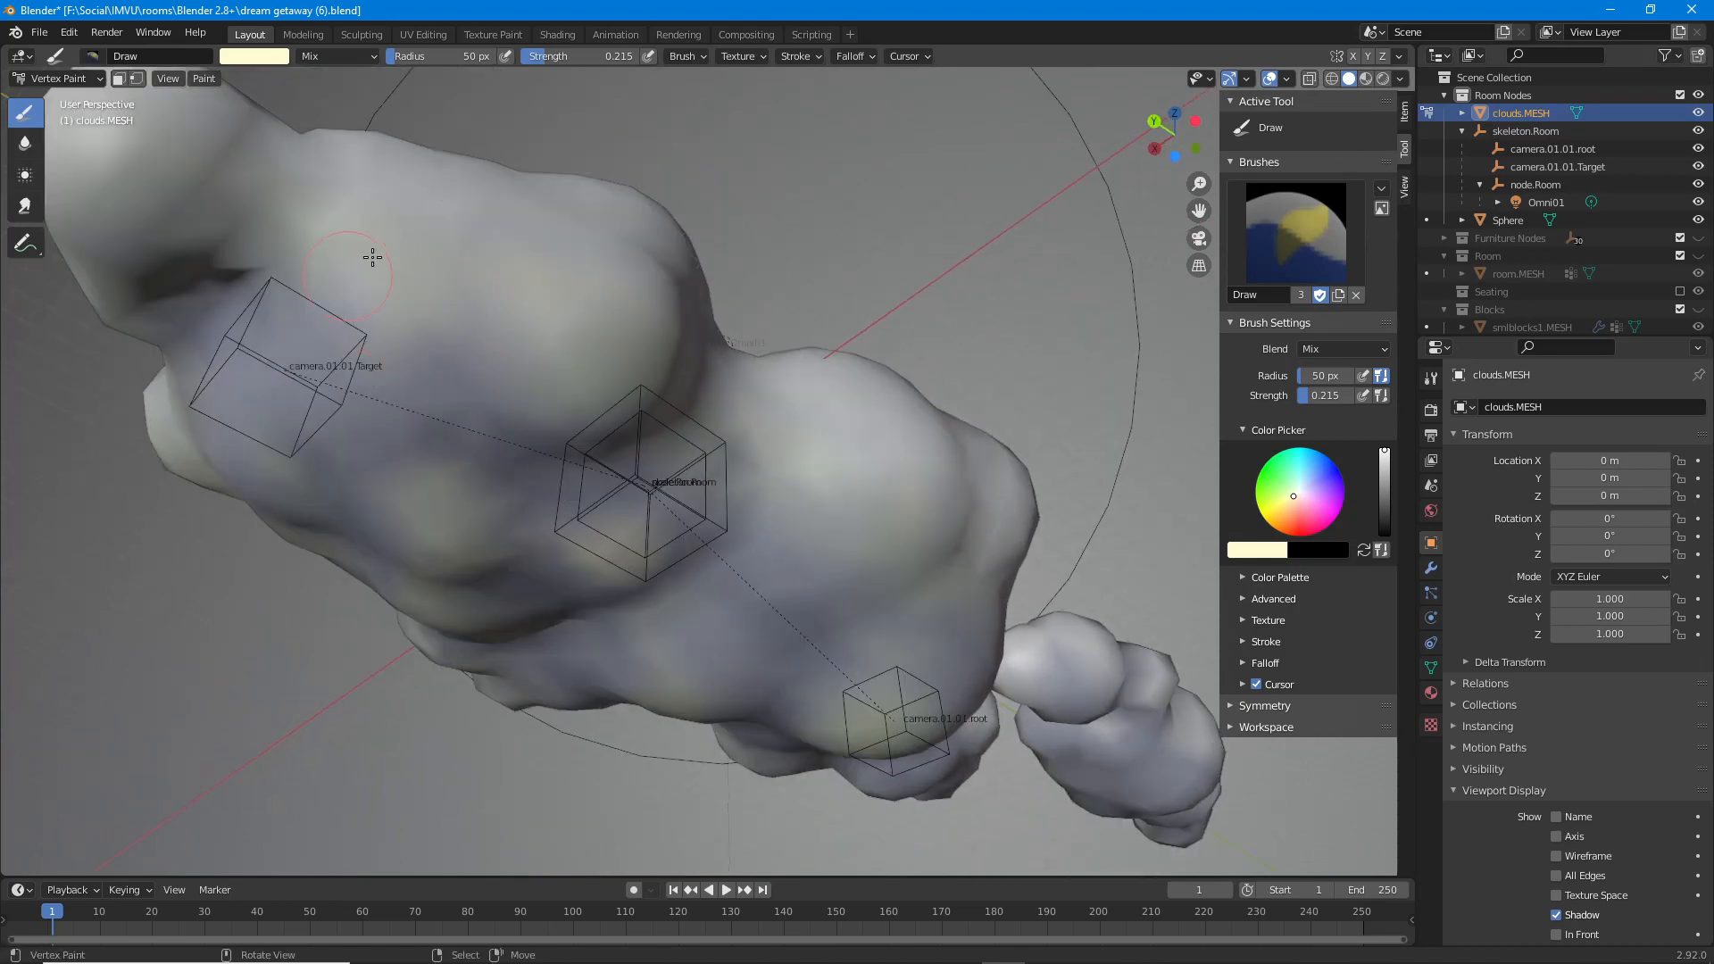
{"action": "mouse_move", "coordinate": [426, 316]}
{"action": "middle_mouse_down"}
{"action": "mouse_move", "coordinate": [678, 310]}
{"action": "mouse_move", "coordinate": [657, 314]}
{"action": "mouse_move", "coordinate": [815, 352]}
{"action": "mouse_move", "coordinate": [852, 496]}
{"action": "middle_mouse_up"}
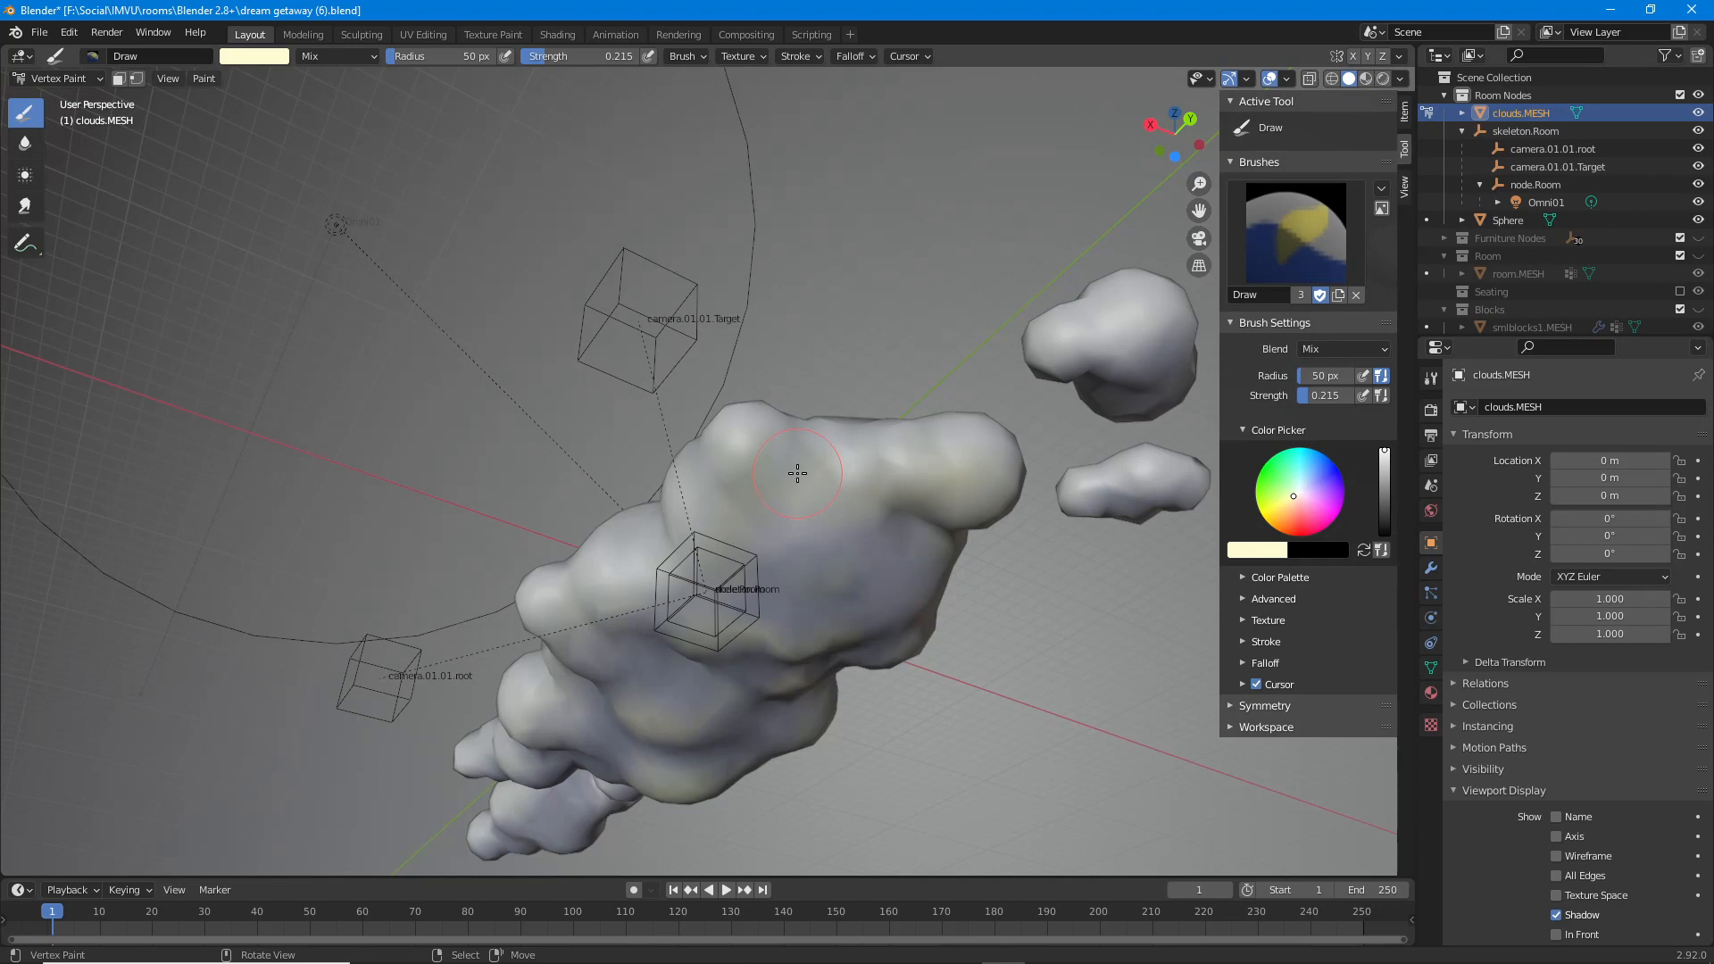
{"action": "scroll", "coordinate": [797, 474], "scroll_direction": "up", "scroll_amount": 4}
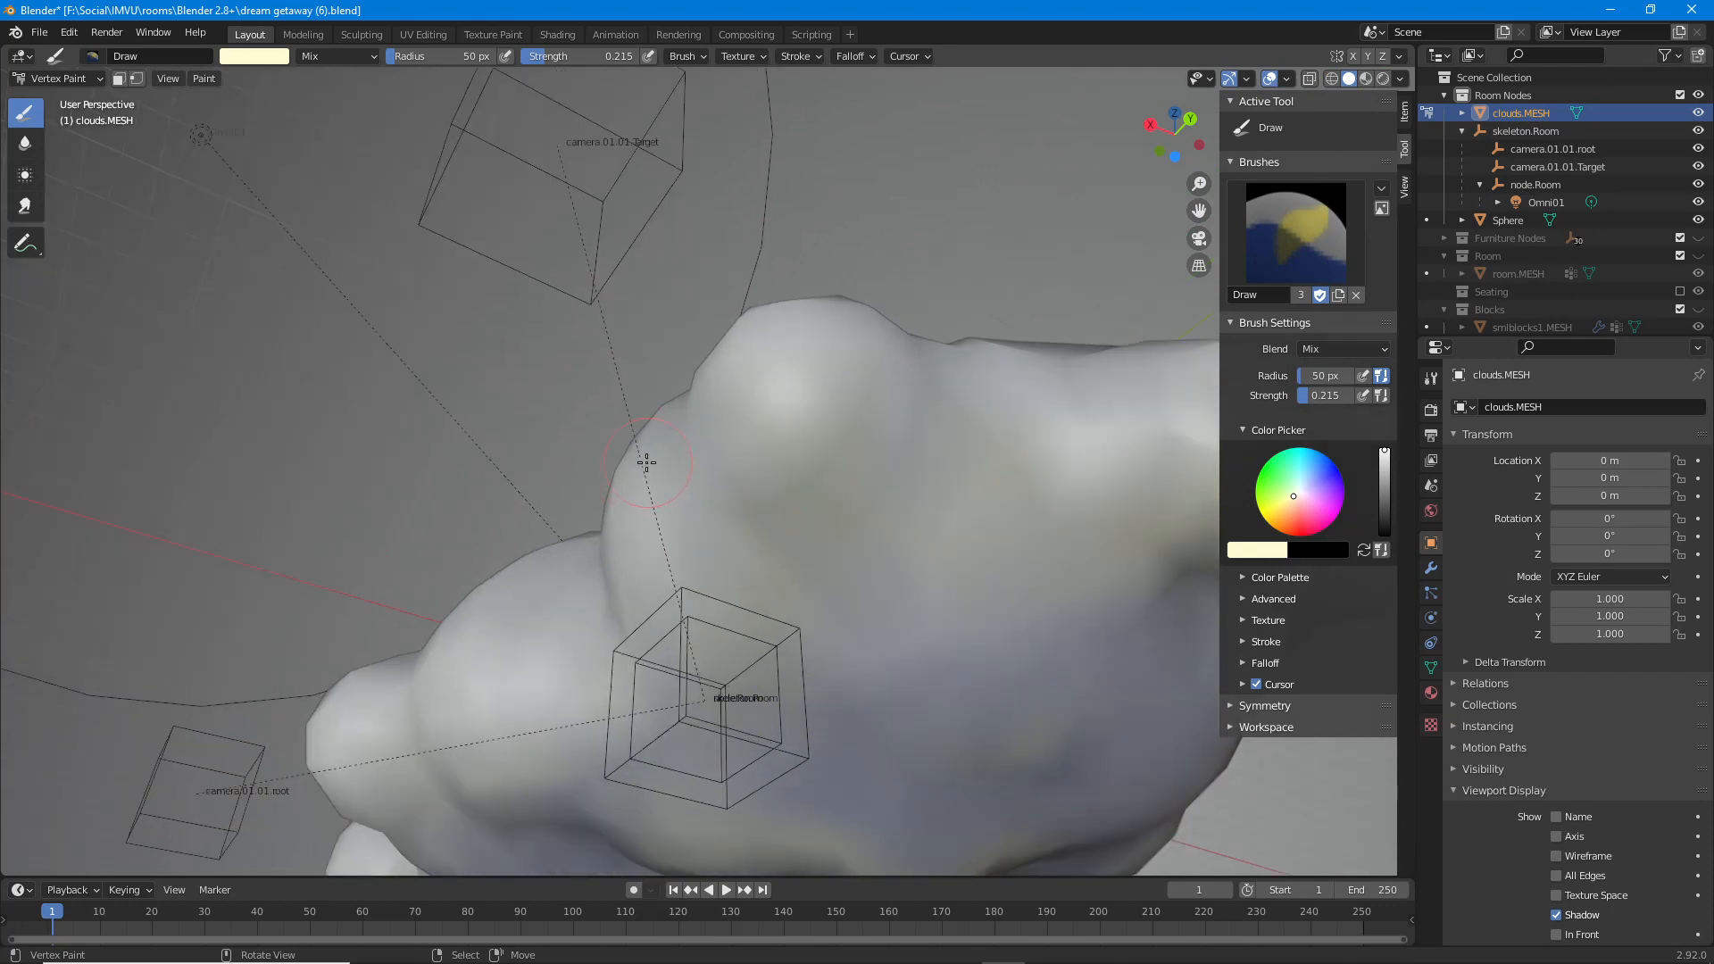
{"action": "mouse_move", "coordinate": [380, 278]}
{"action": "left_mouse_down"}
{"action": "mouse_move", "coordinate": [337, 337]}
{"action": "mouse_move", "coordinate": [370, 301]}
{"action": "left_mouse_up"}
{"action": "left_click_drag", "start_coordinate": [422, 368], "coordinate": [399, 488]}
{"action": "left_click_drag", "start_coordinate": [392, 404], "coordinate": [448, 416]}
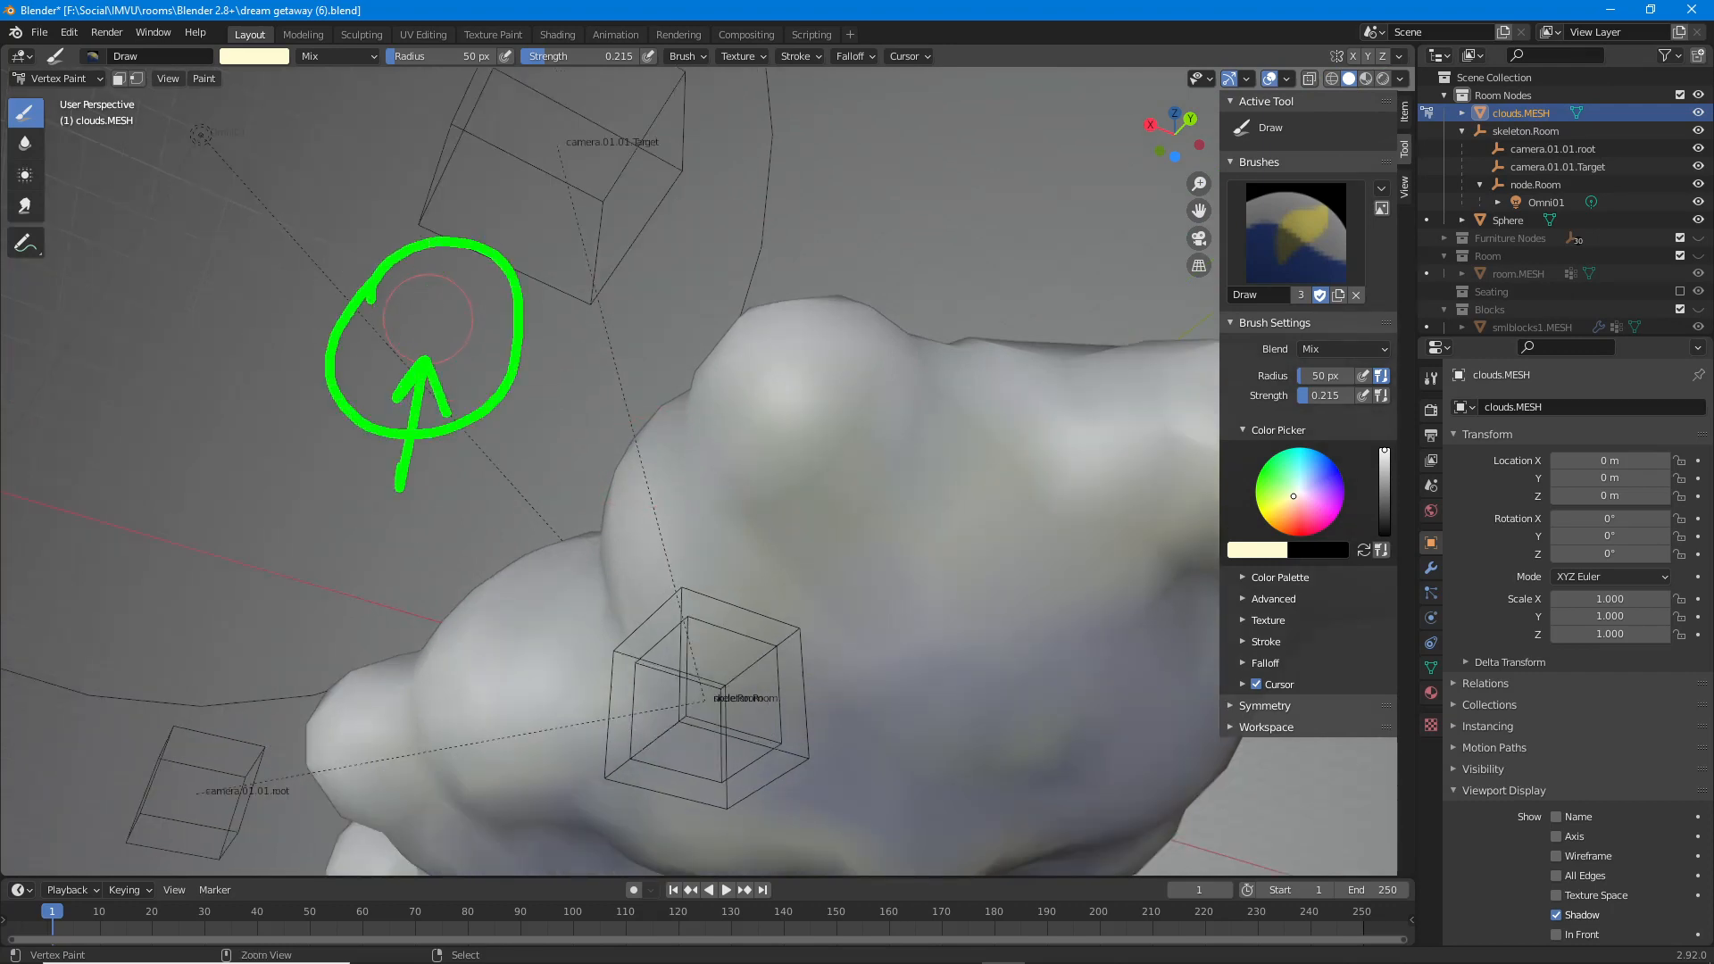
{"action": "mouse_move", "coordinate": [380, 52]}
{"action": "left_mouse_down"}
{"action": "mouse_move", "coordinate": [522, 110]}
{"action": "mouse_move", "coordinate": [385, 25]}
{"action": "left_mouse_up"}
{"action": "left_click_drag", "start_coordinate": [472, 82], "coordinate": [466, 168]}
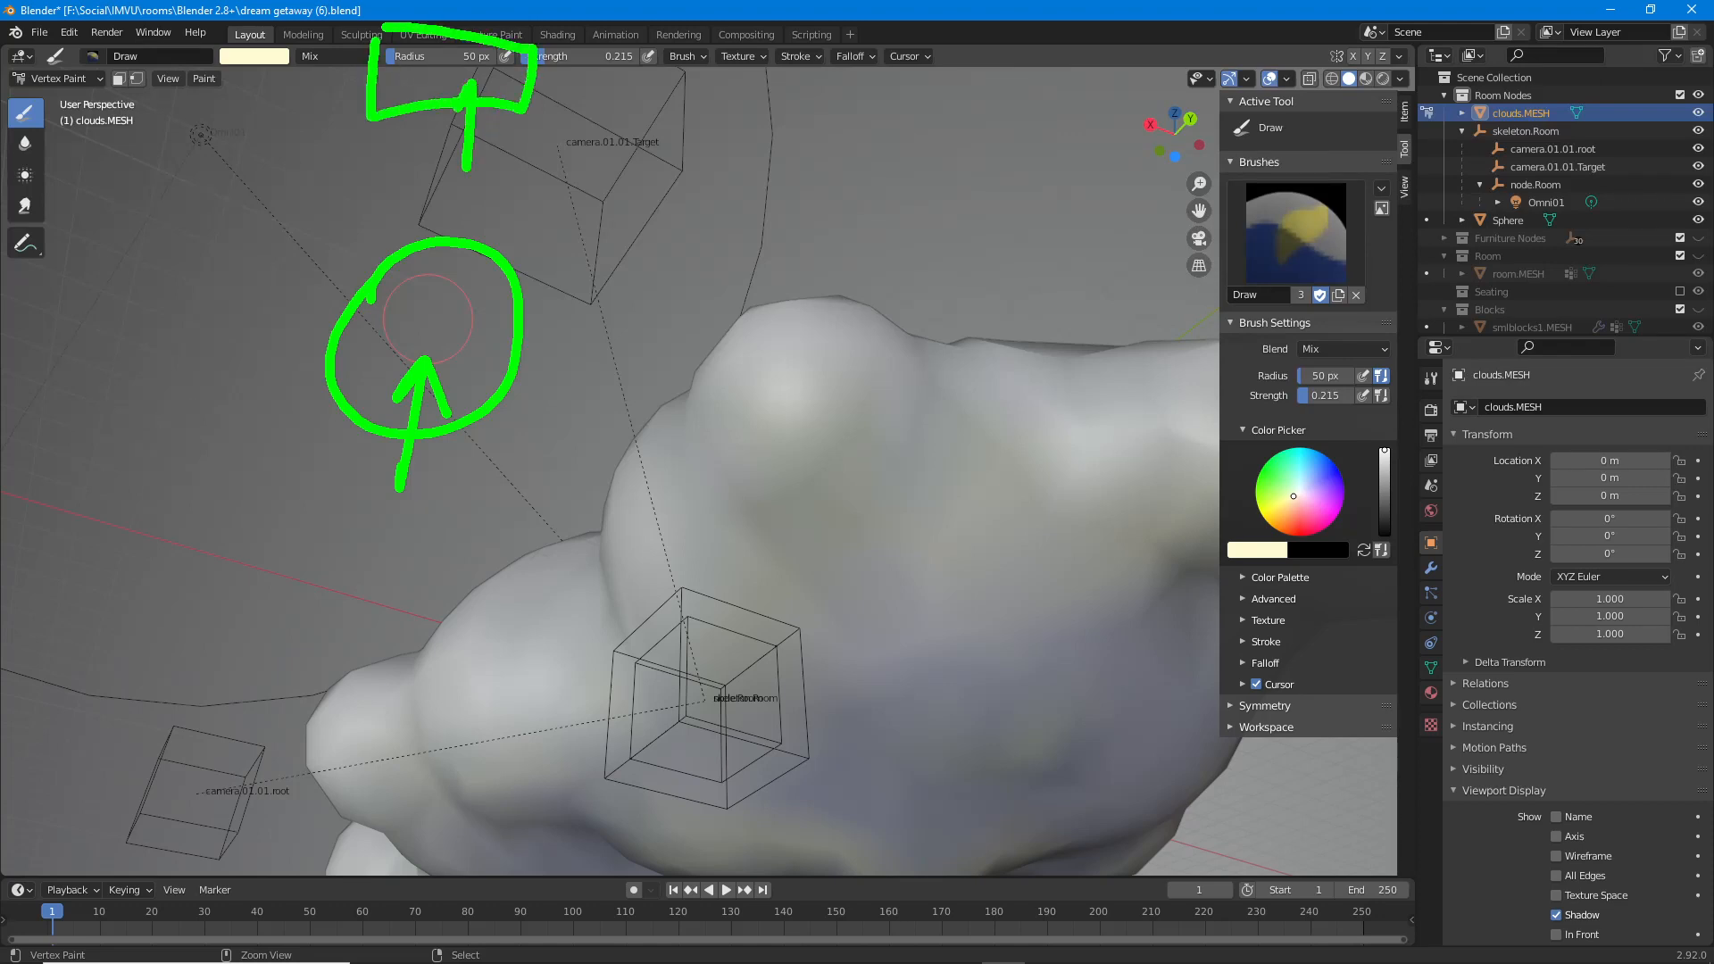
{"action": "key", "text": "Escape"}
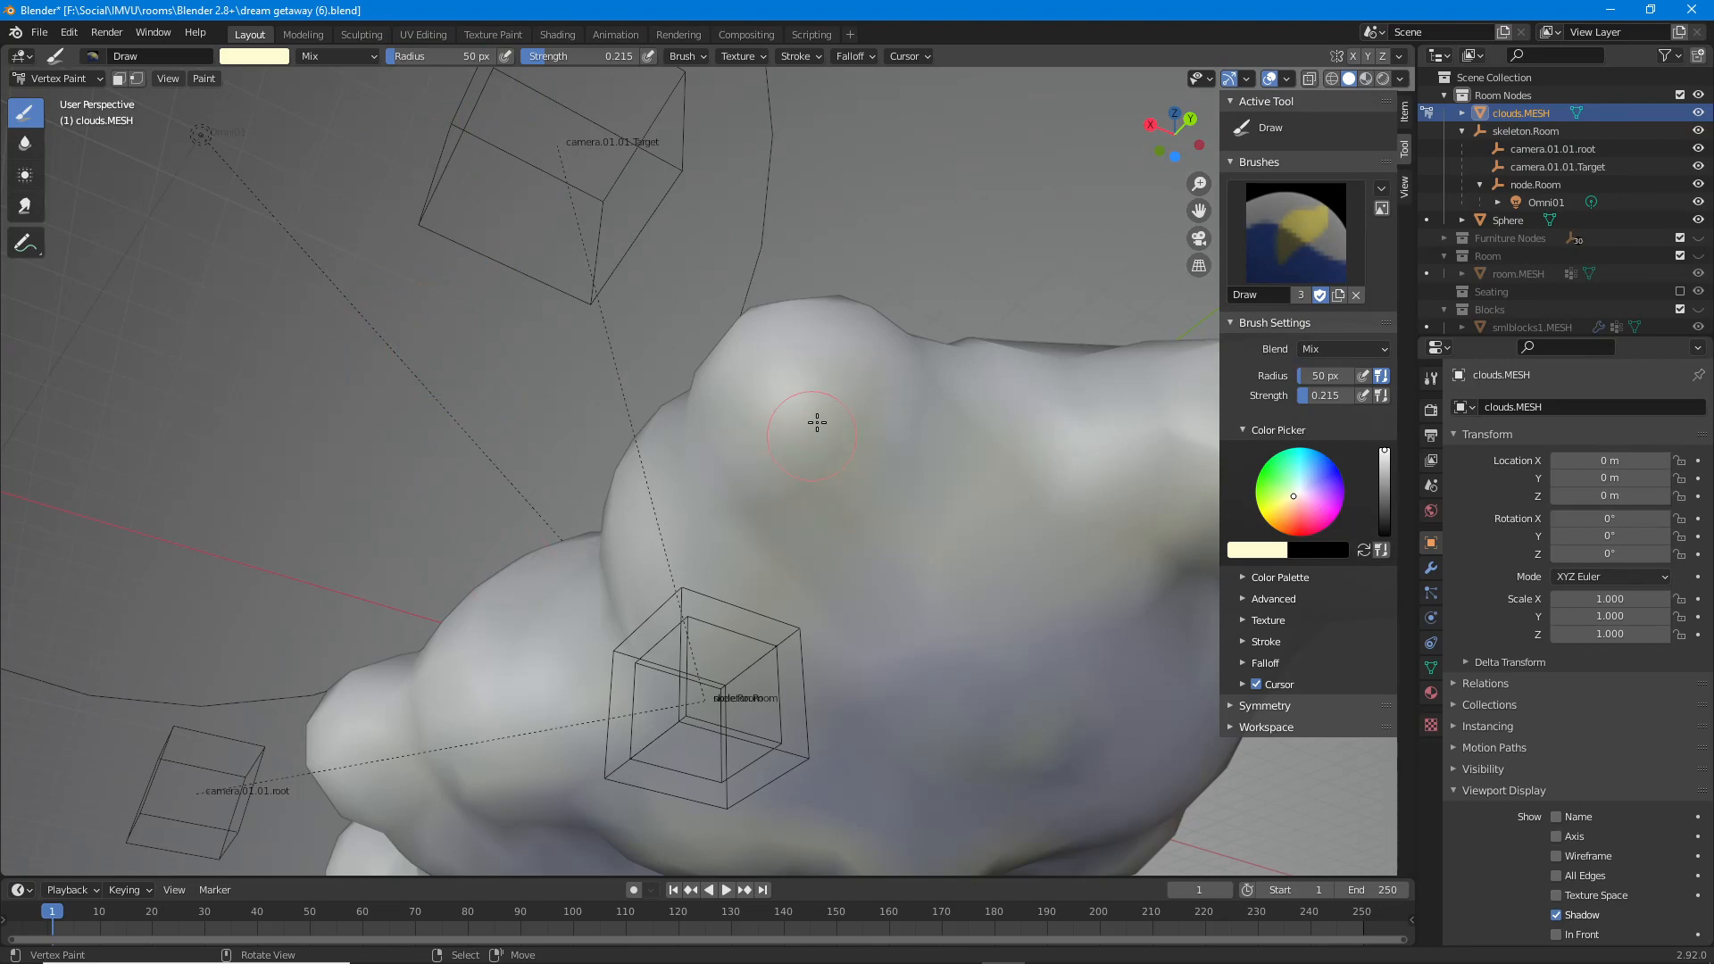
{"action": "scroll", "coordinate": [817, 425], "scroll_direction": "up", "scroll_amount": 1}
{"action": "middle_click_drag", "start_coordinate": [780, 507], "coordinate": [715, 467]}
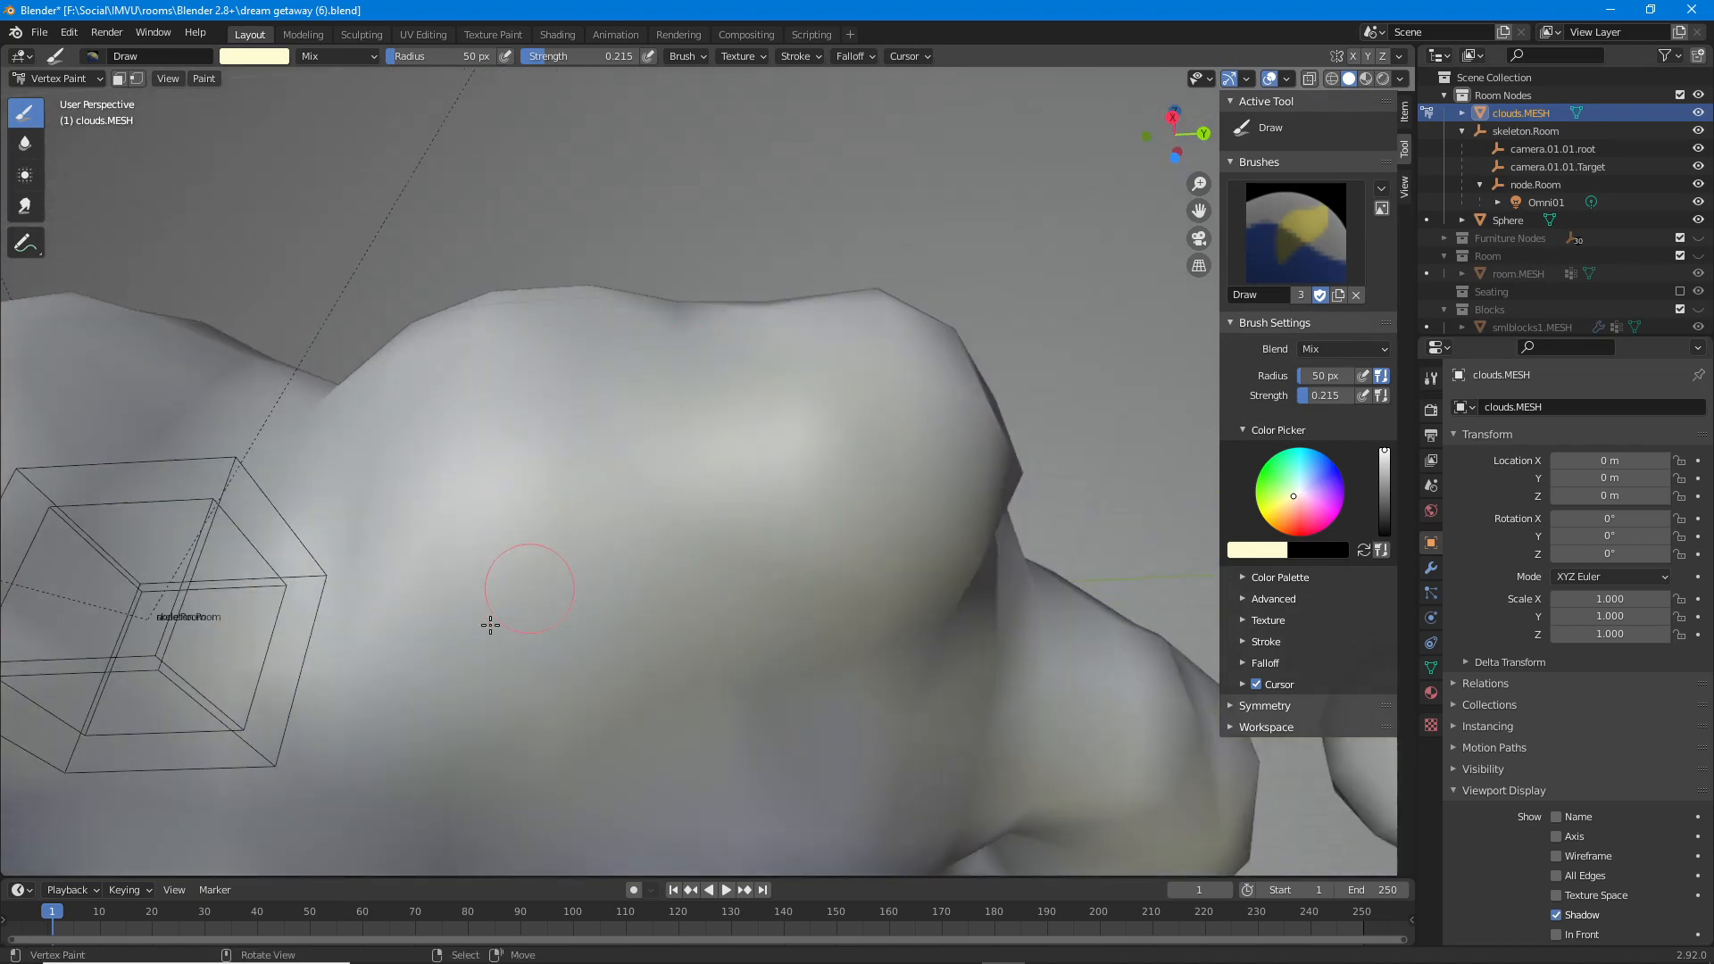
{"action": "key", "text": "ctrl+2"}
{"action": "mouse_move", "coordinate": [508, 565]}
{"action": "left_mouse_down"}
{"action": "mouse_move", "coordinate": [481, 606]}
{"action": "mouse_move", "coordinate": [502, 549]}
{"action": "left_mouse_up"}
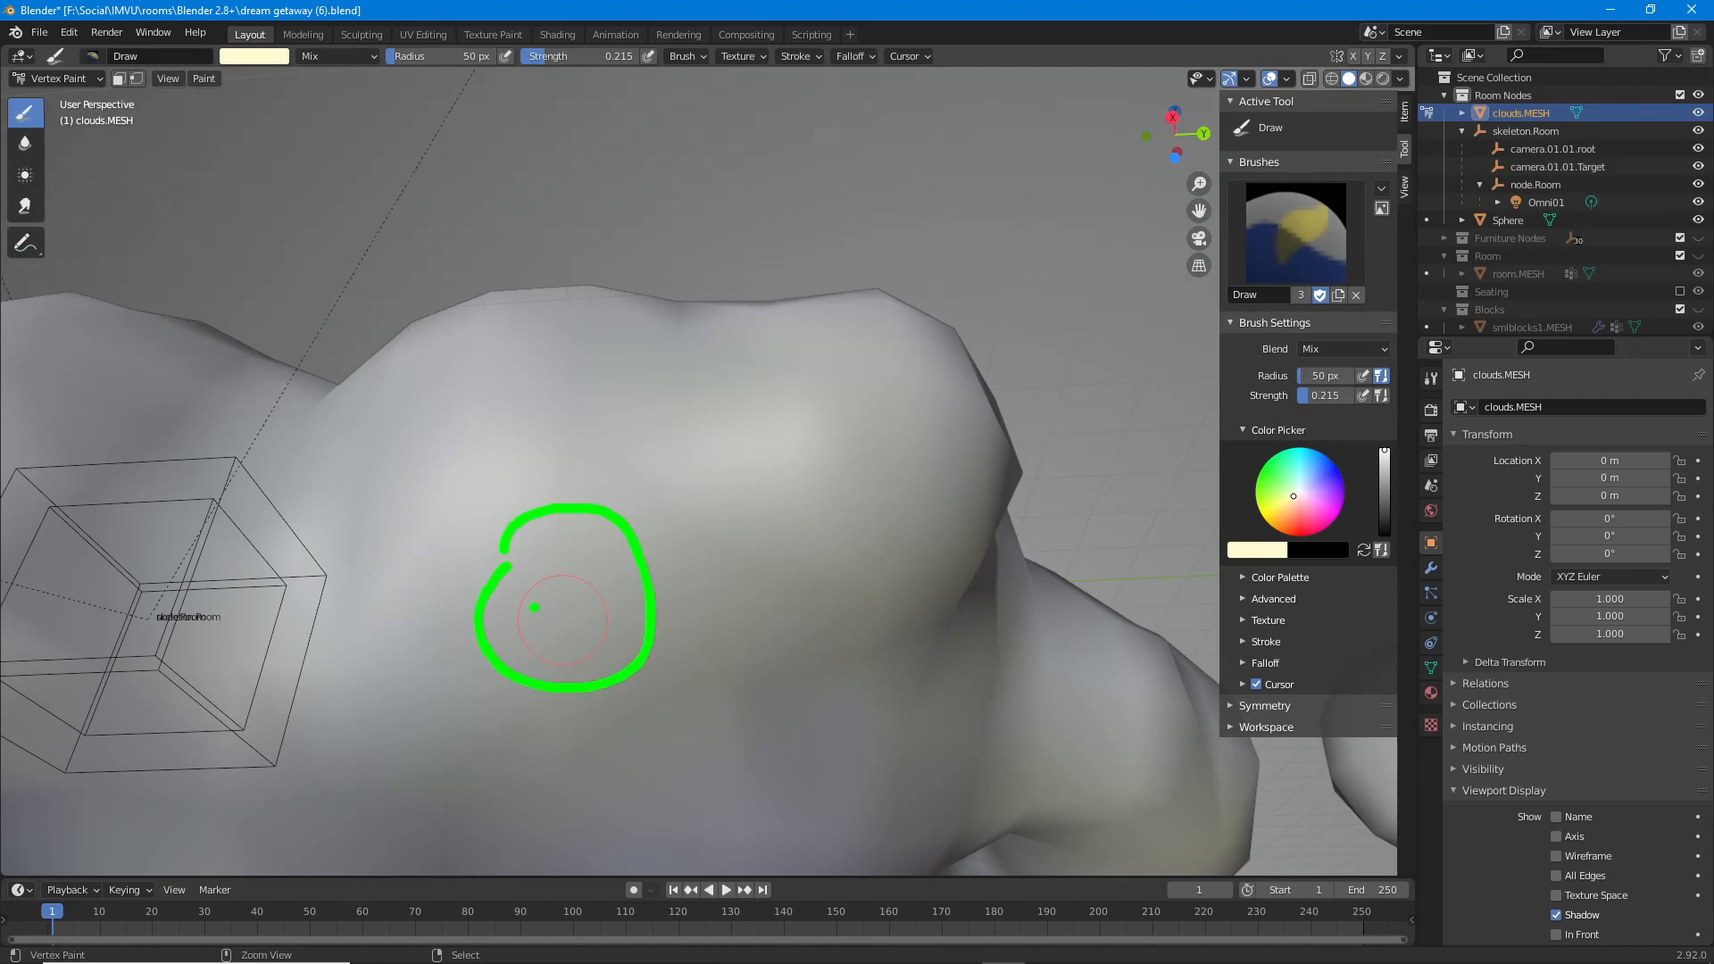
{"action": "key", "text": "Escape"}
Blend more pale yellow highlights into the bluish shading across the large cloud's underside, working from several angles.
{"action": "scroll", "coordinate": [562, 617], "scroll_direction": "down", "scroll_amount": 7}
{"action": "middle_click_drag", "start_coordinate": [562, 618], "coordinate": [564, 513]}
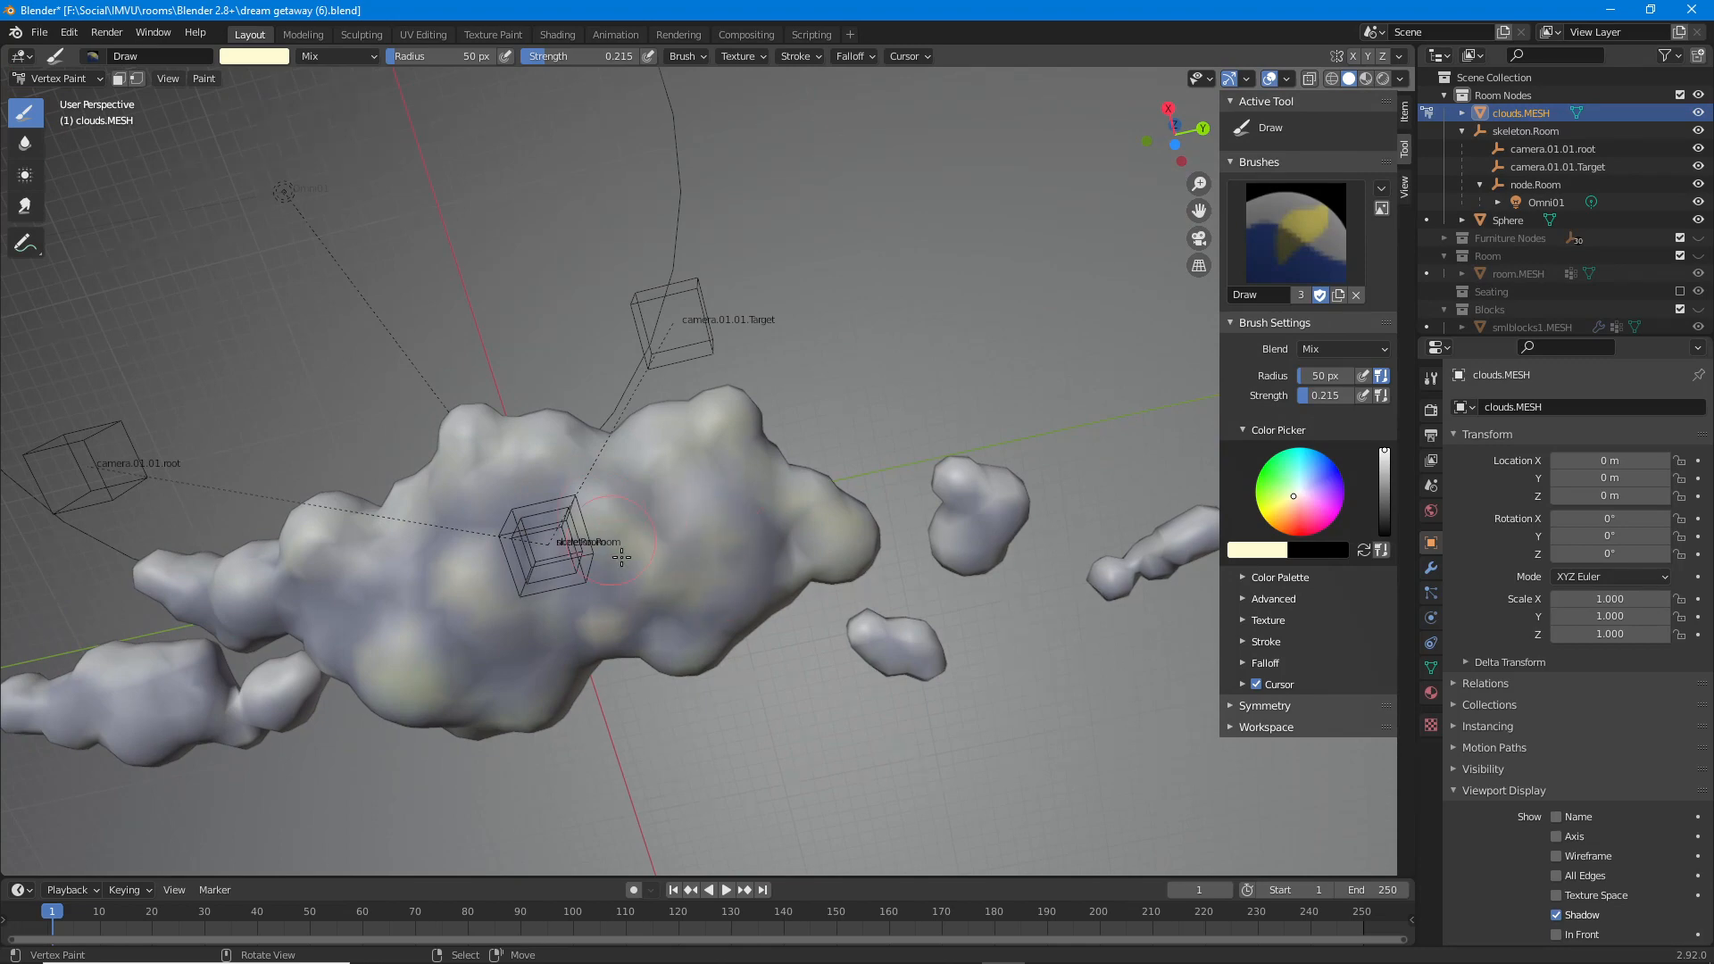
{"action": "middle_click_drag", "start_coordinate": [525, 560], "coordinate": [662, 564]}
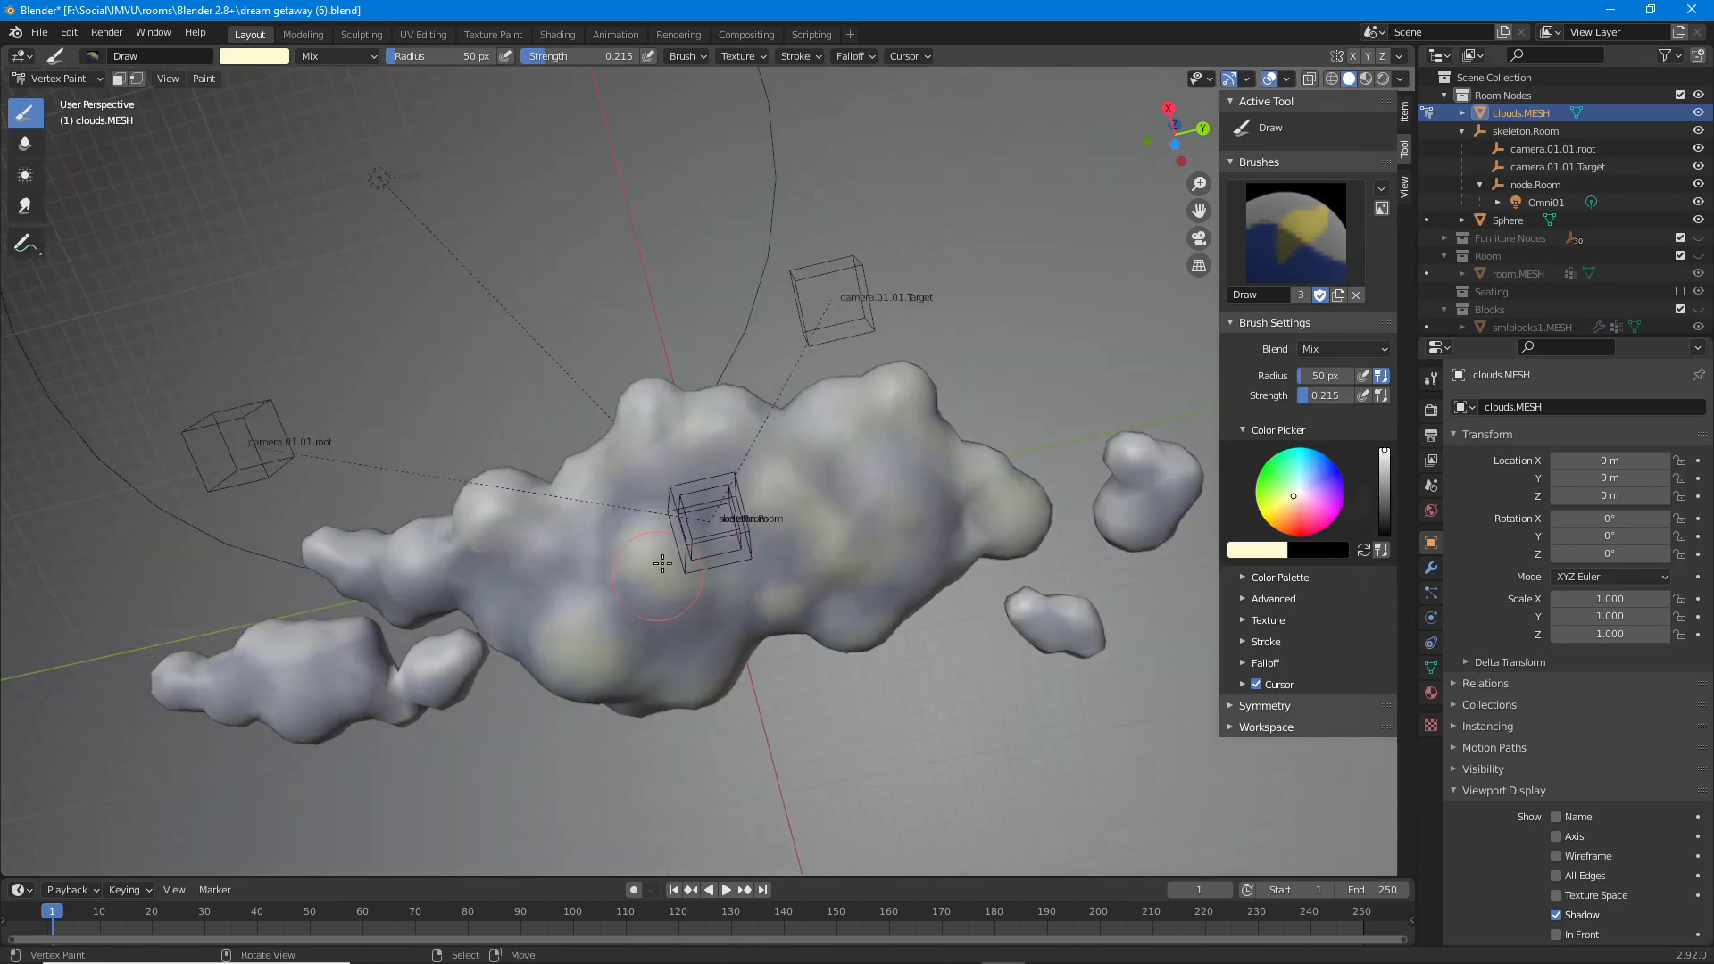
{"action": "middle_click_drag", "start_coordinate": [589, 648], "coordinate": [530, 454]}
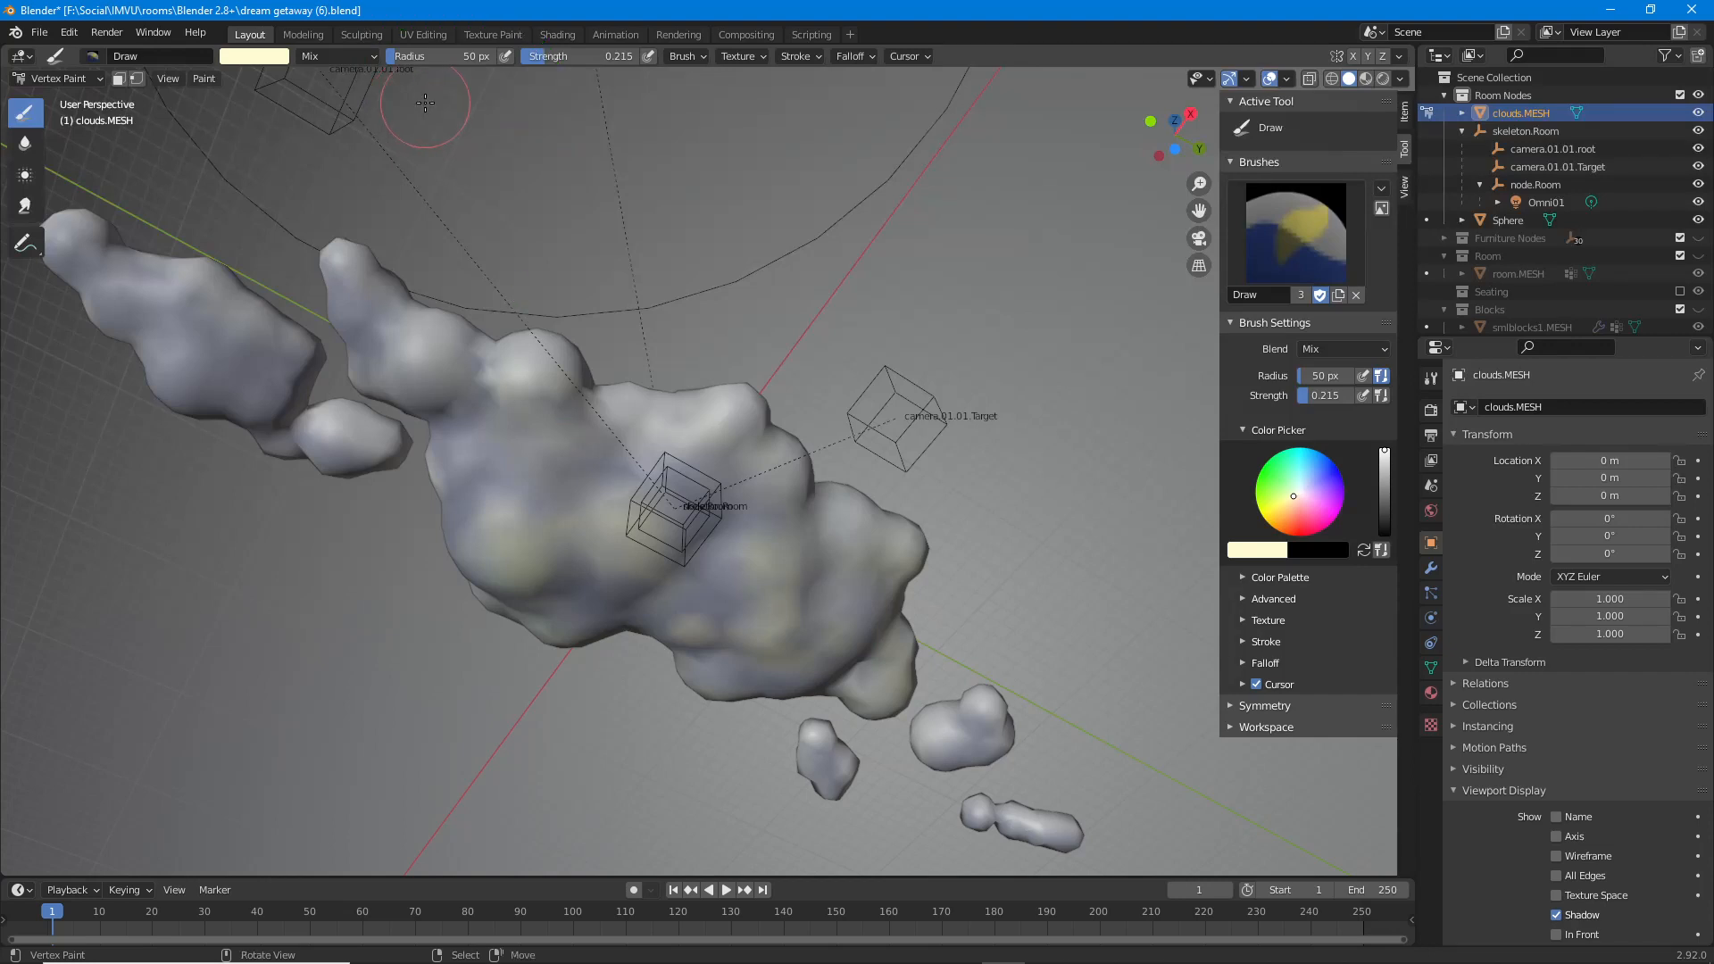
{"action": "middle_click_drag", "start_coordinate": [415, 336], "coordinate": [568, 444]}
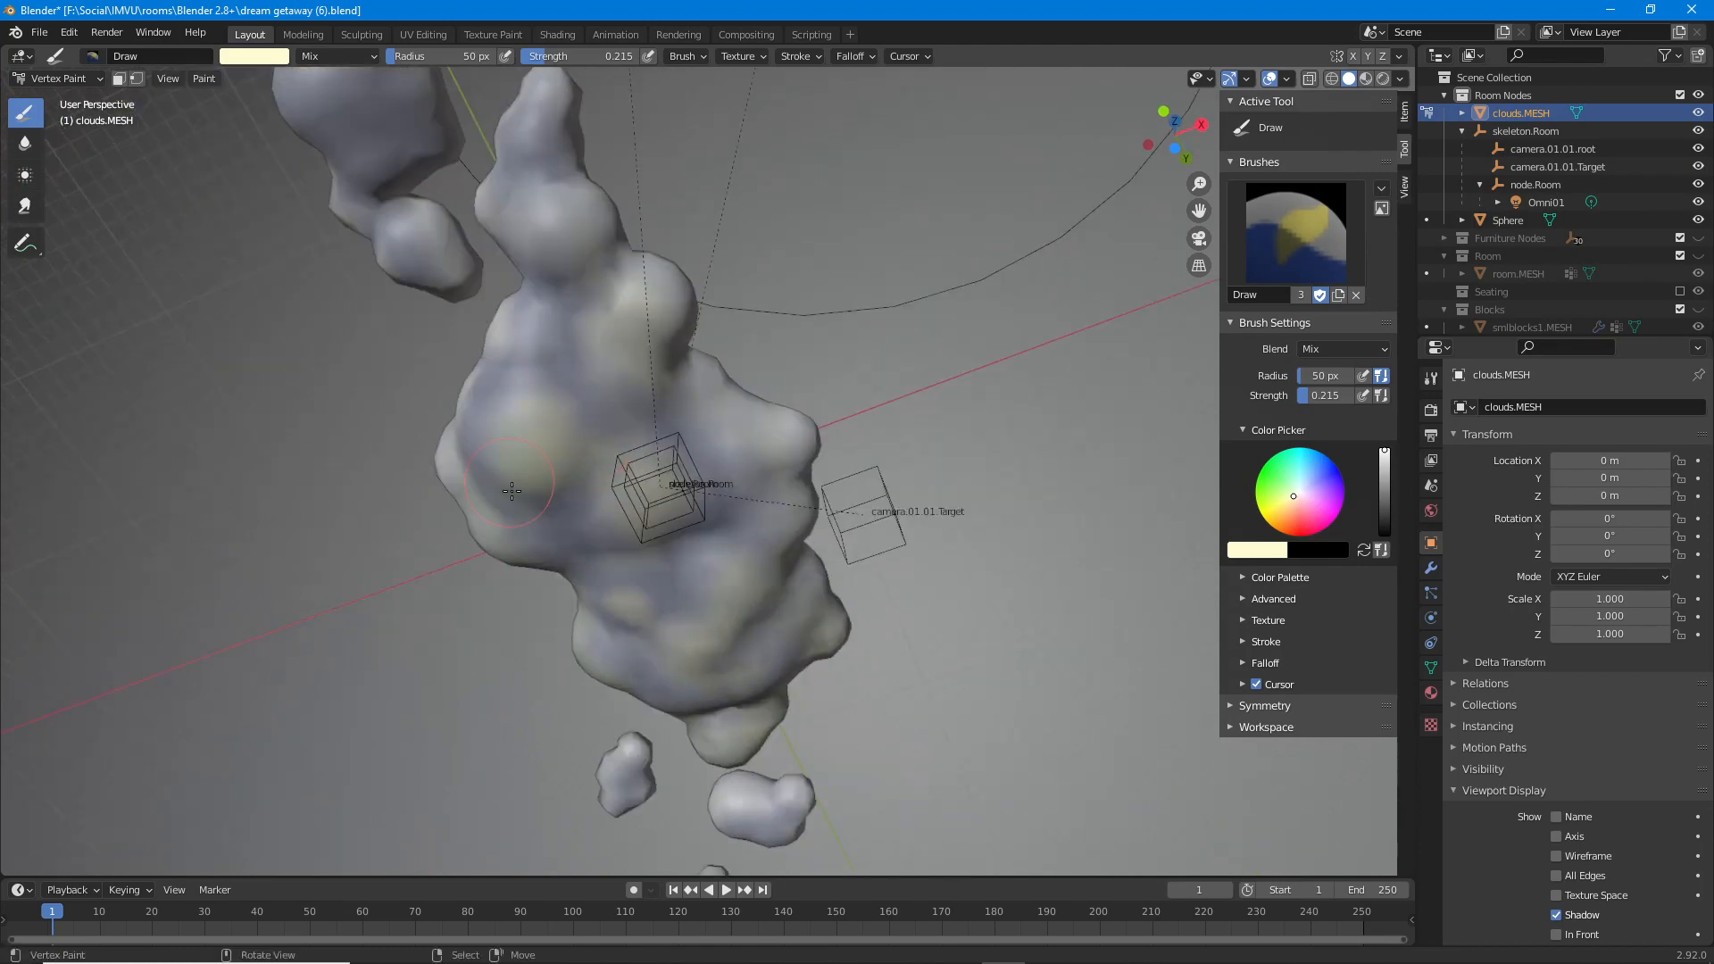
{"action": "middle_click_drag", "start_coordinate": [519, 366], "coordinate": [712, 470]}
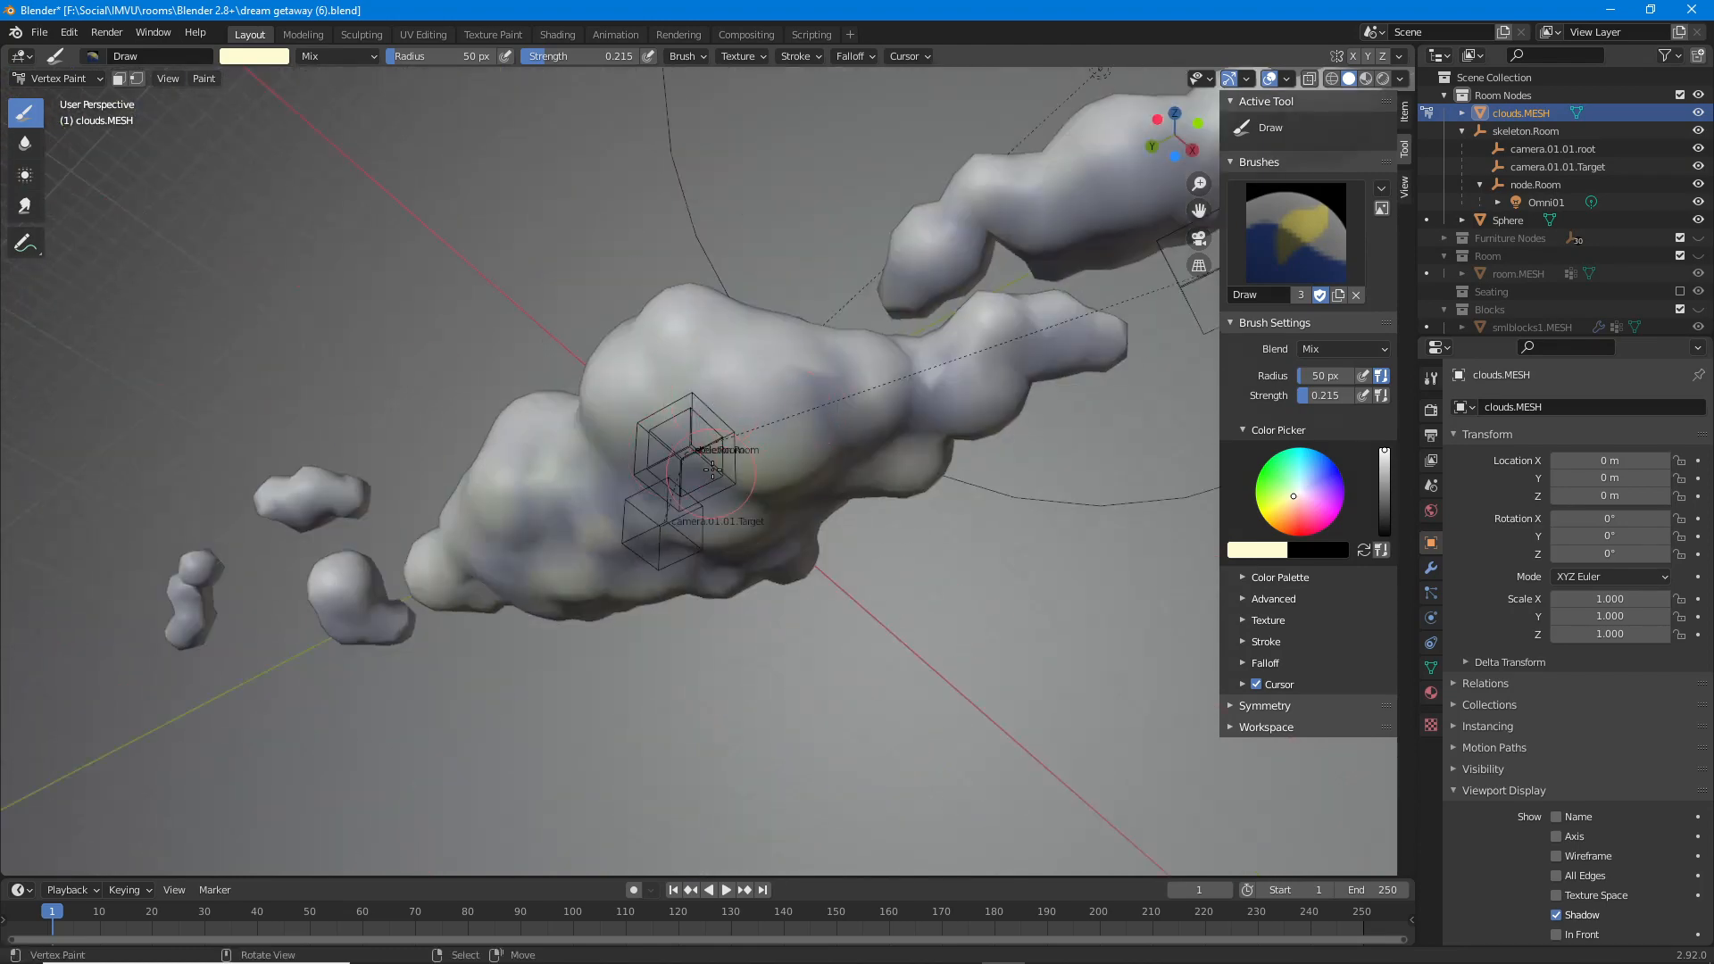
{"action": "middle_click_drag", "start_coordinate": [839, 369], "coordinate": [639, 524]}
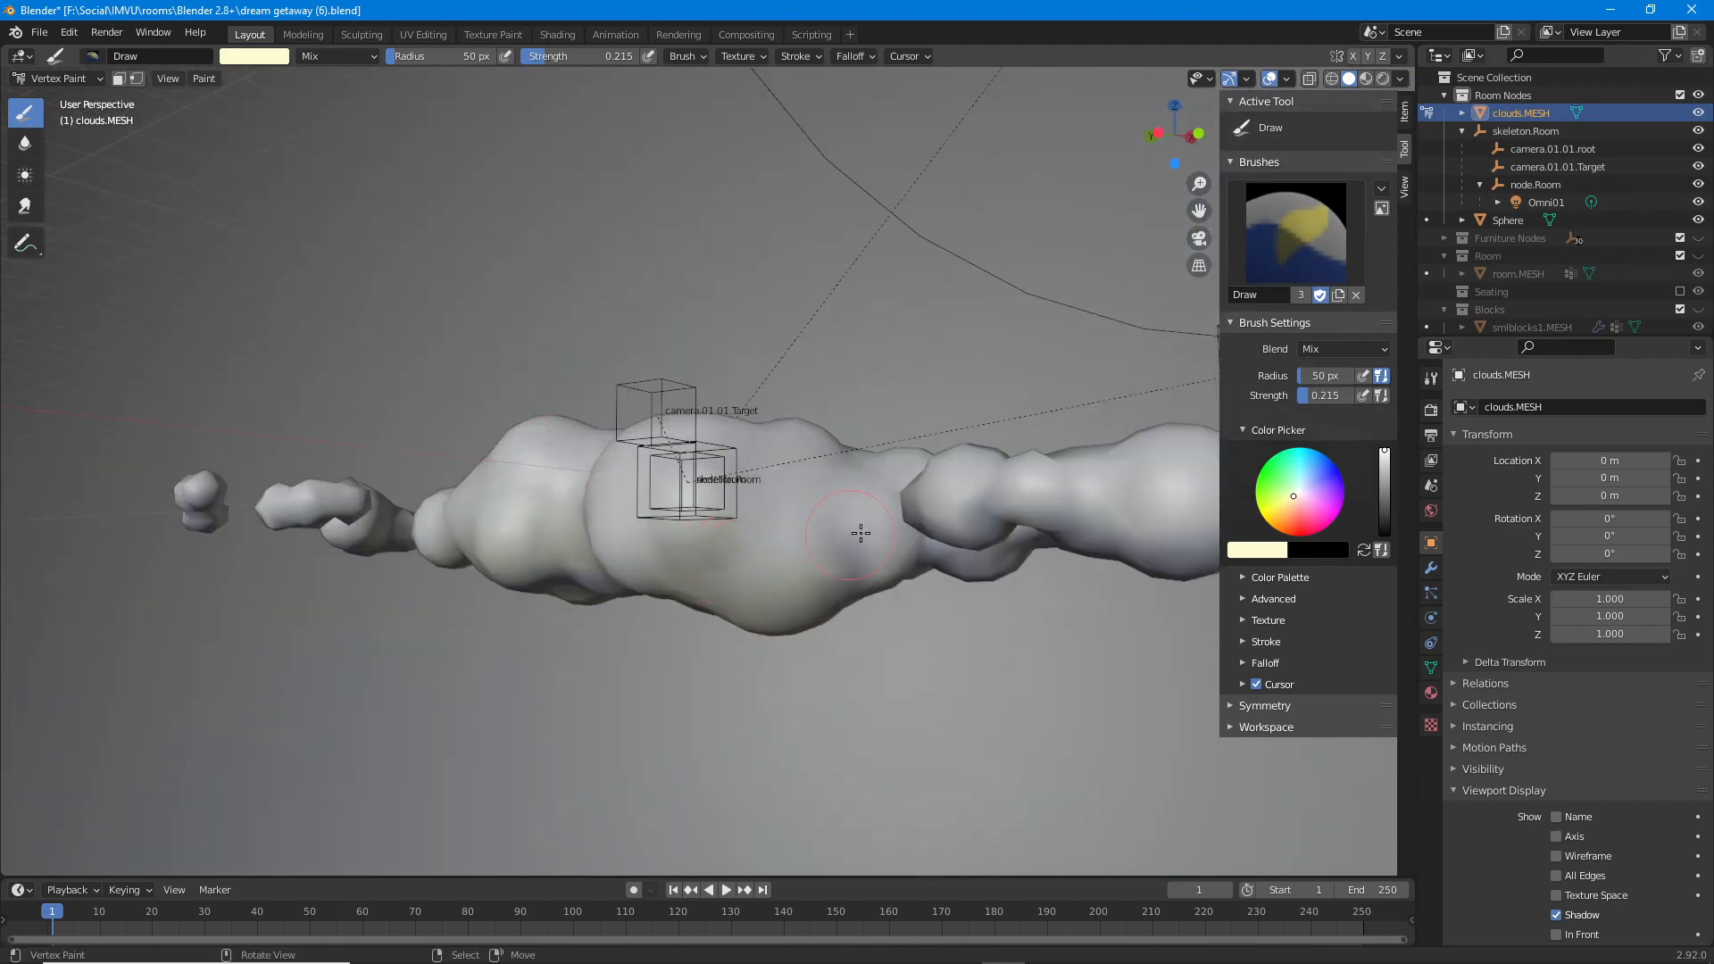
Paint pale yellow over the lobes at the large cloud's narrow end and along its adjoining side.
{"action": "middle_click_drag", "start_coordinate": [861, 533], "coordinate": [731, 457]}
{"action": "left_click_drag", "start_coordinate": [687, 382], "coordinate": [793, 289]}
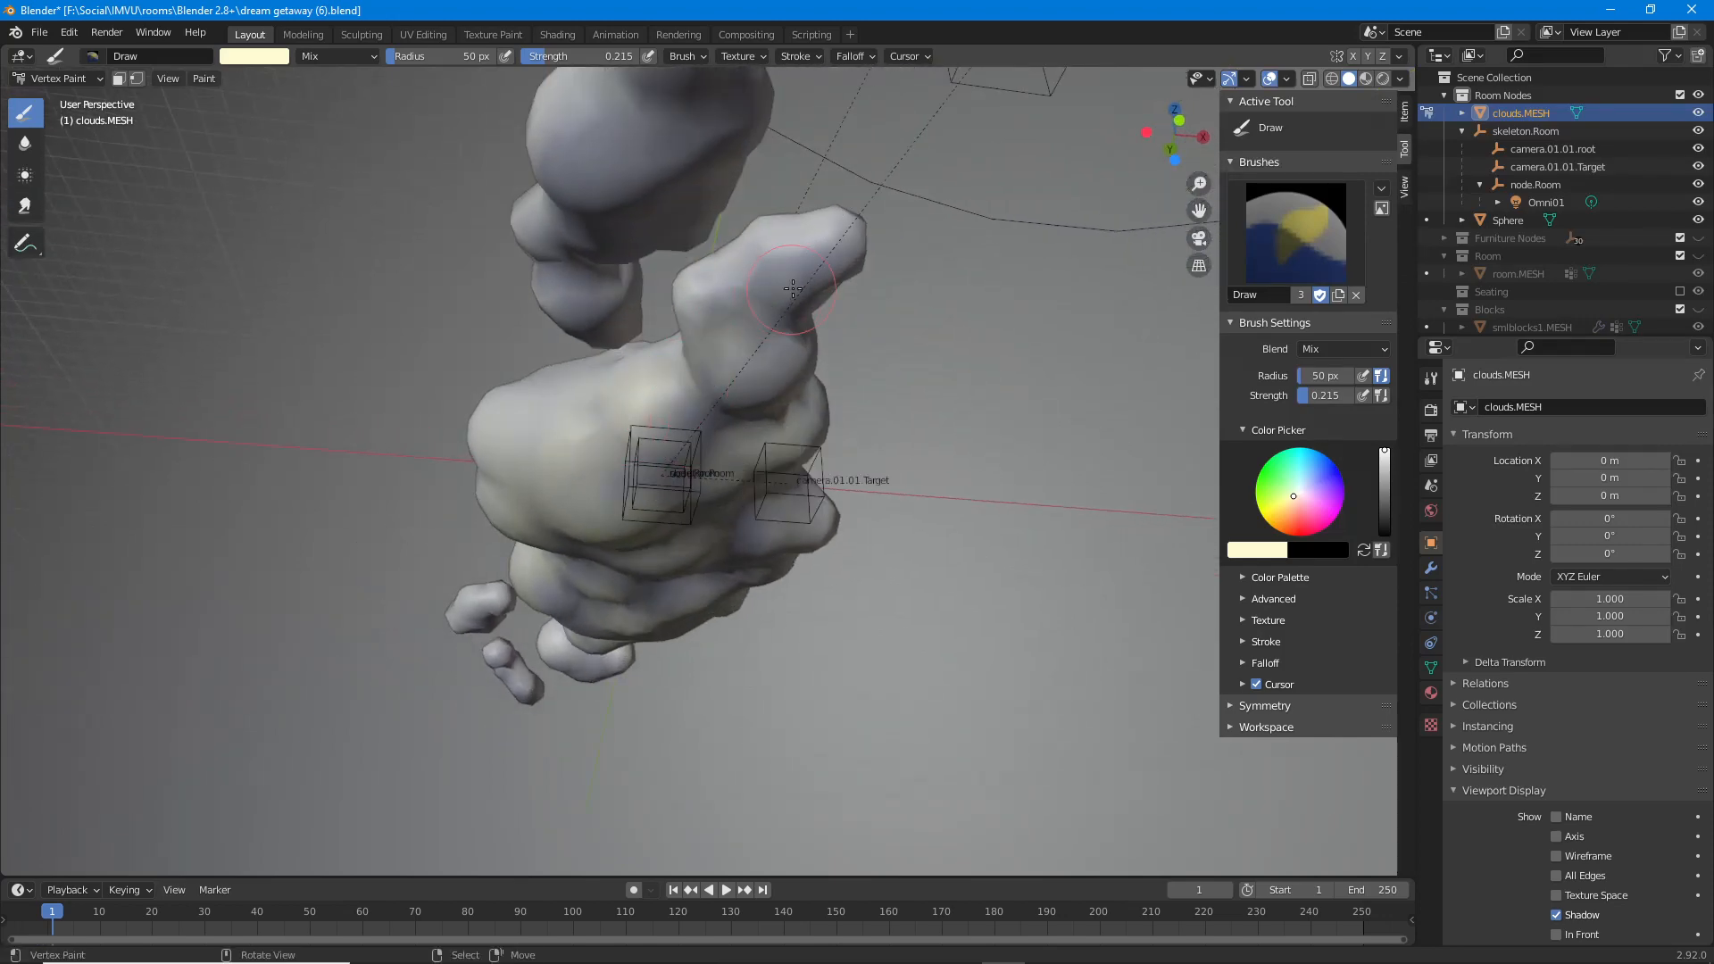
{"action": "middle_click_drag", "start_coordinate": [738, 286], "coordinate": [465, 419]}
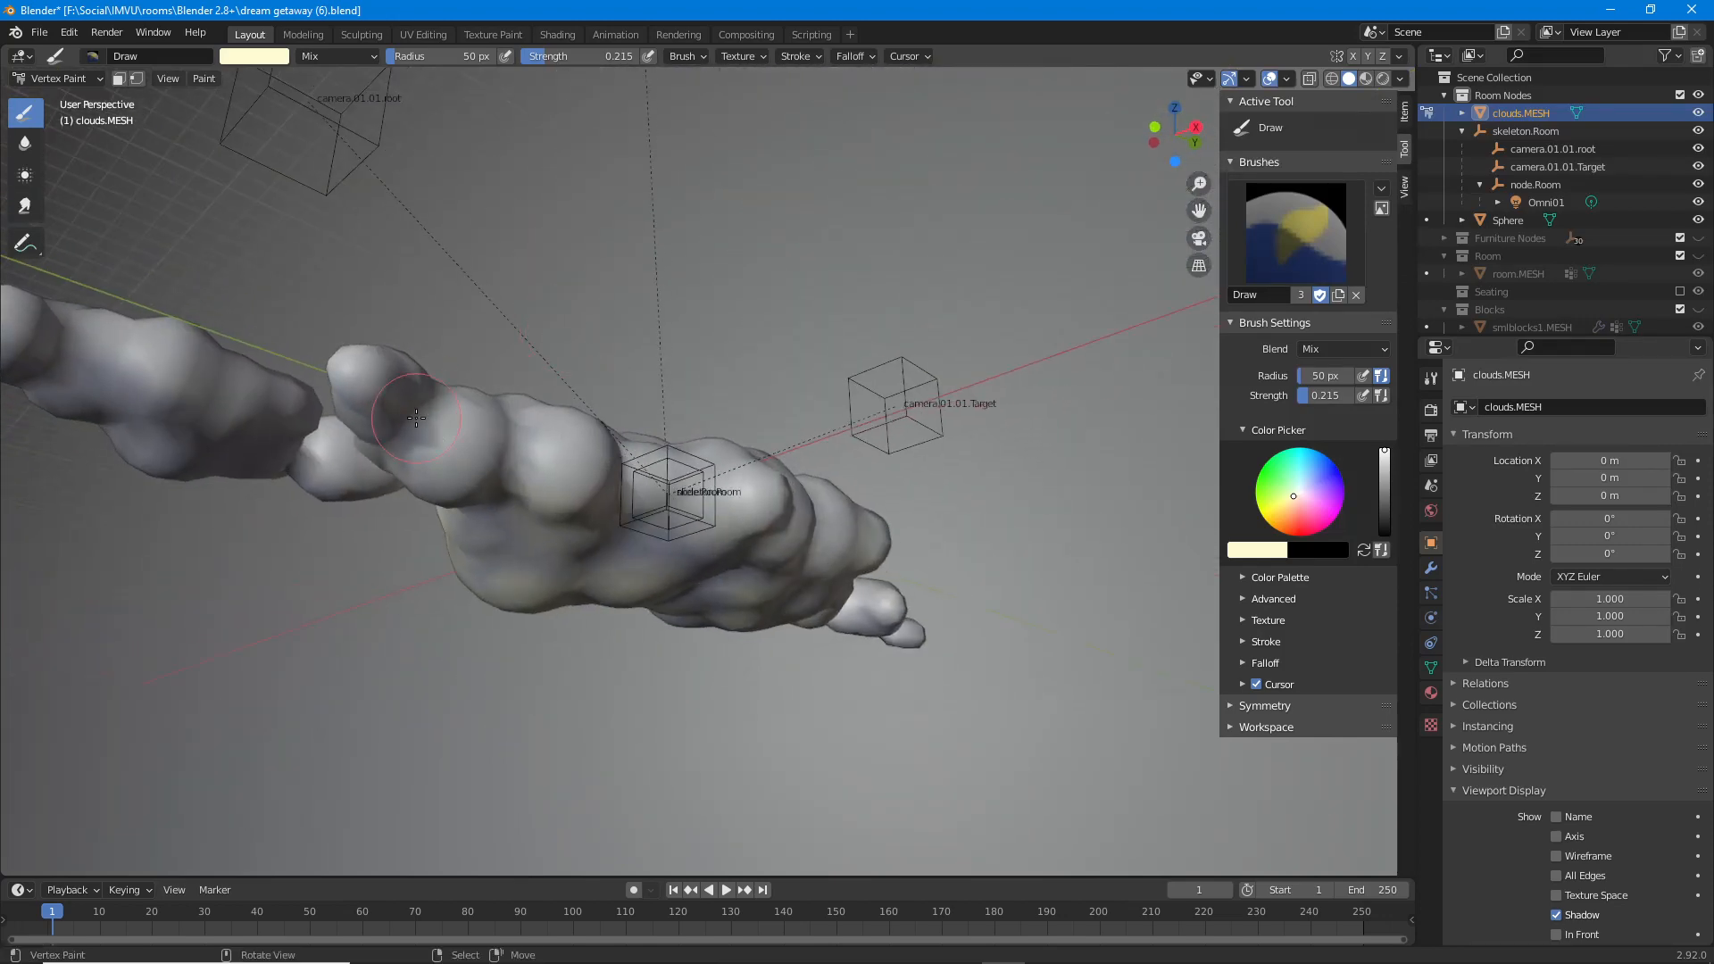
{"action": "middle_click_drag", "start_coordinate": [581, 453], "coordinate": [509, 409]}
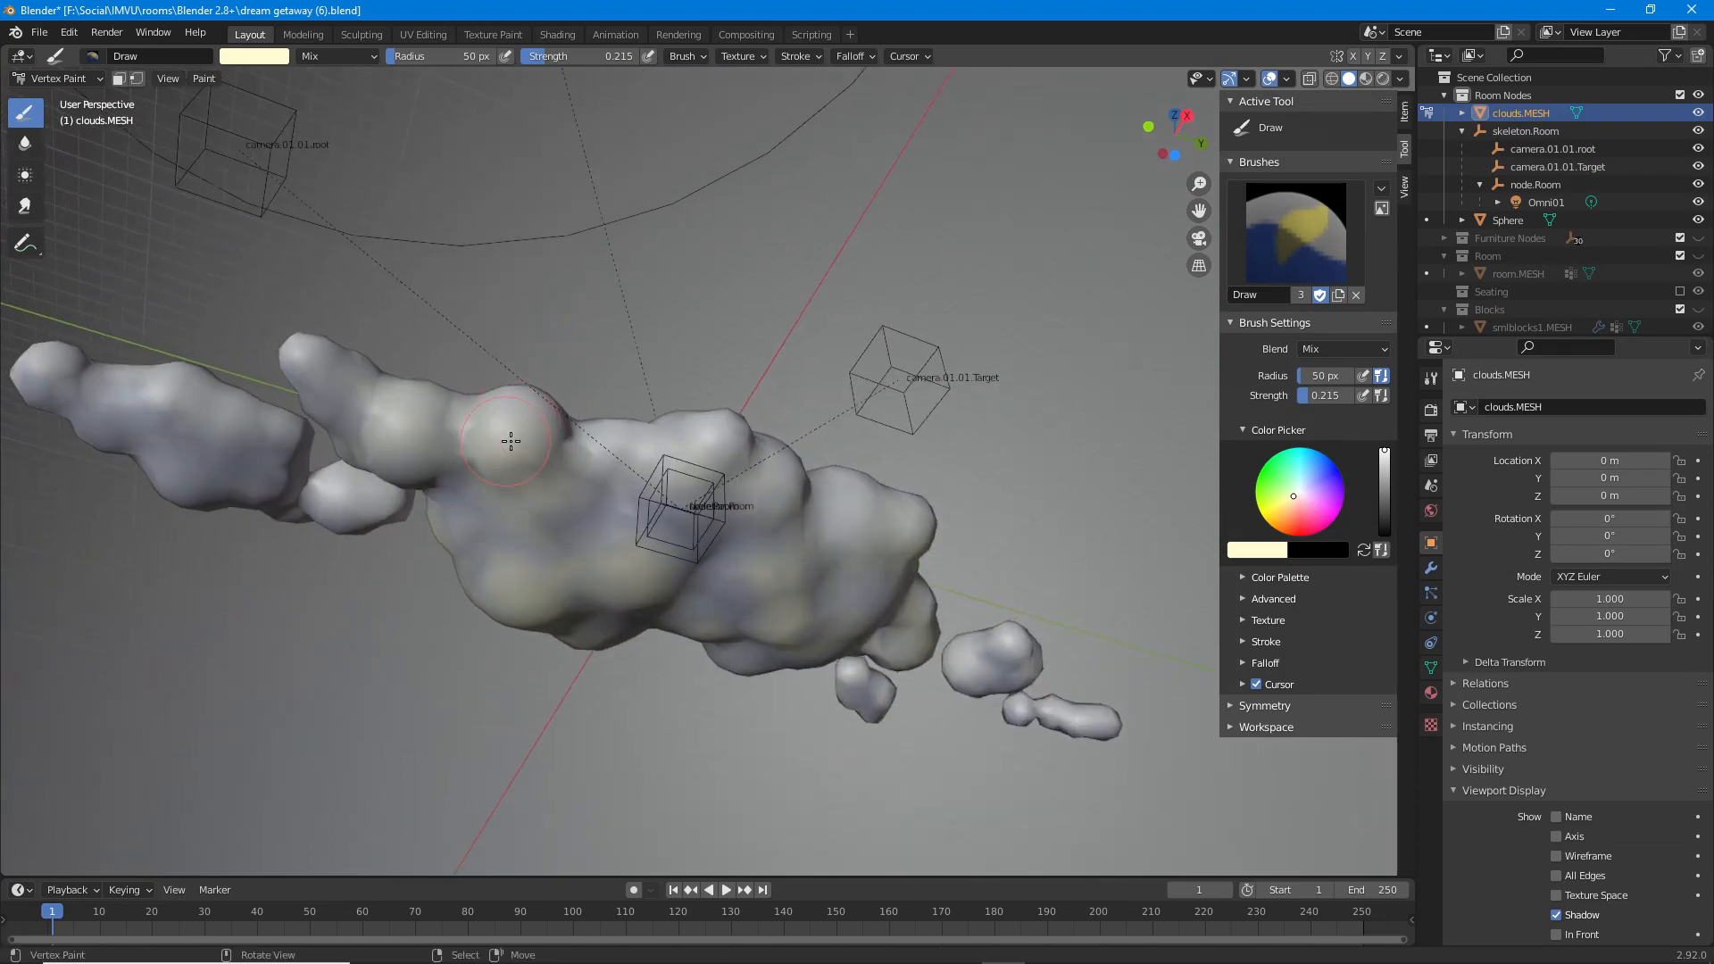
{"action": "middle_click_drag", "start_coordinate": [525, 473], "coordinate": [619, 474]}
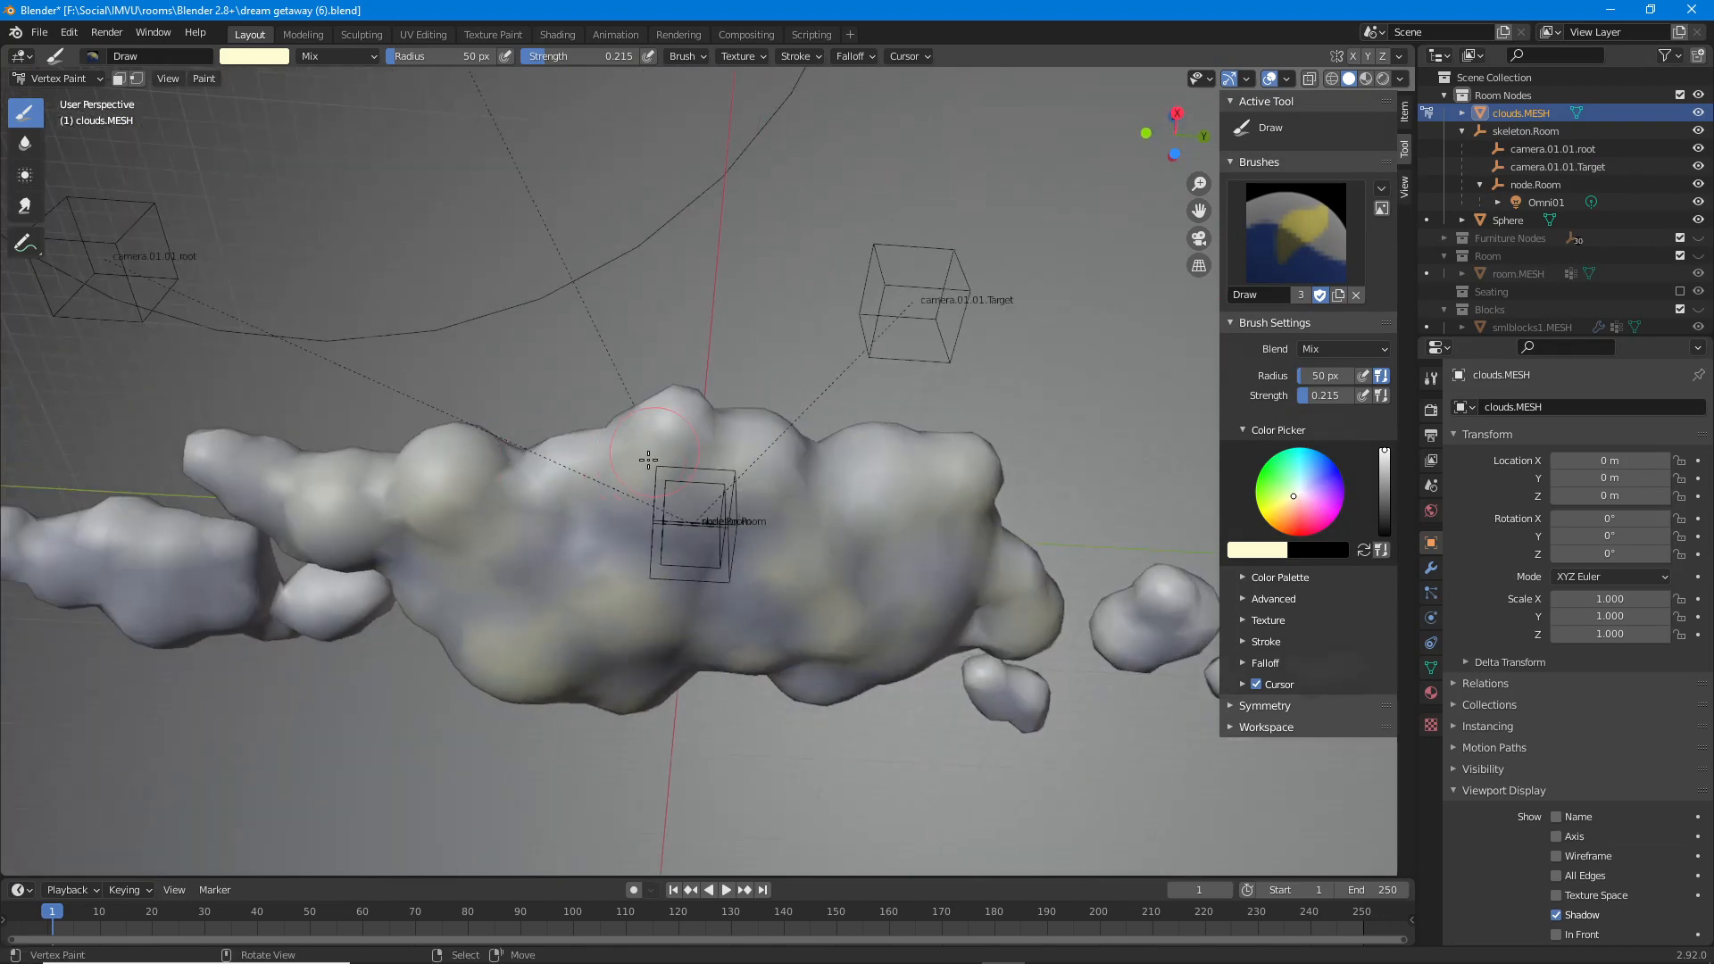
{"action": "middle_click_drag", "start_coordinate": [745, 535], "coordinate": [786, 518]}
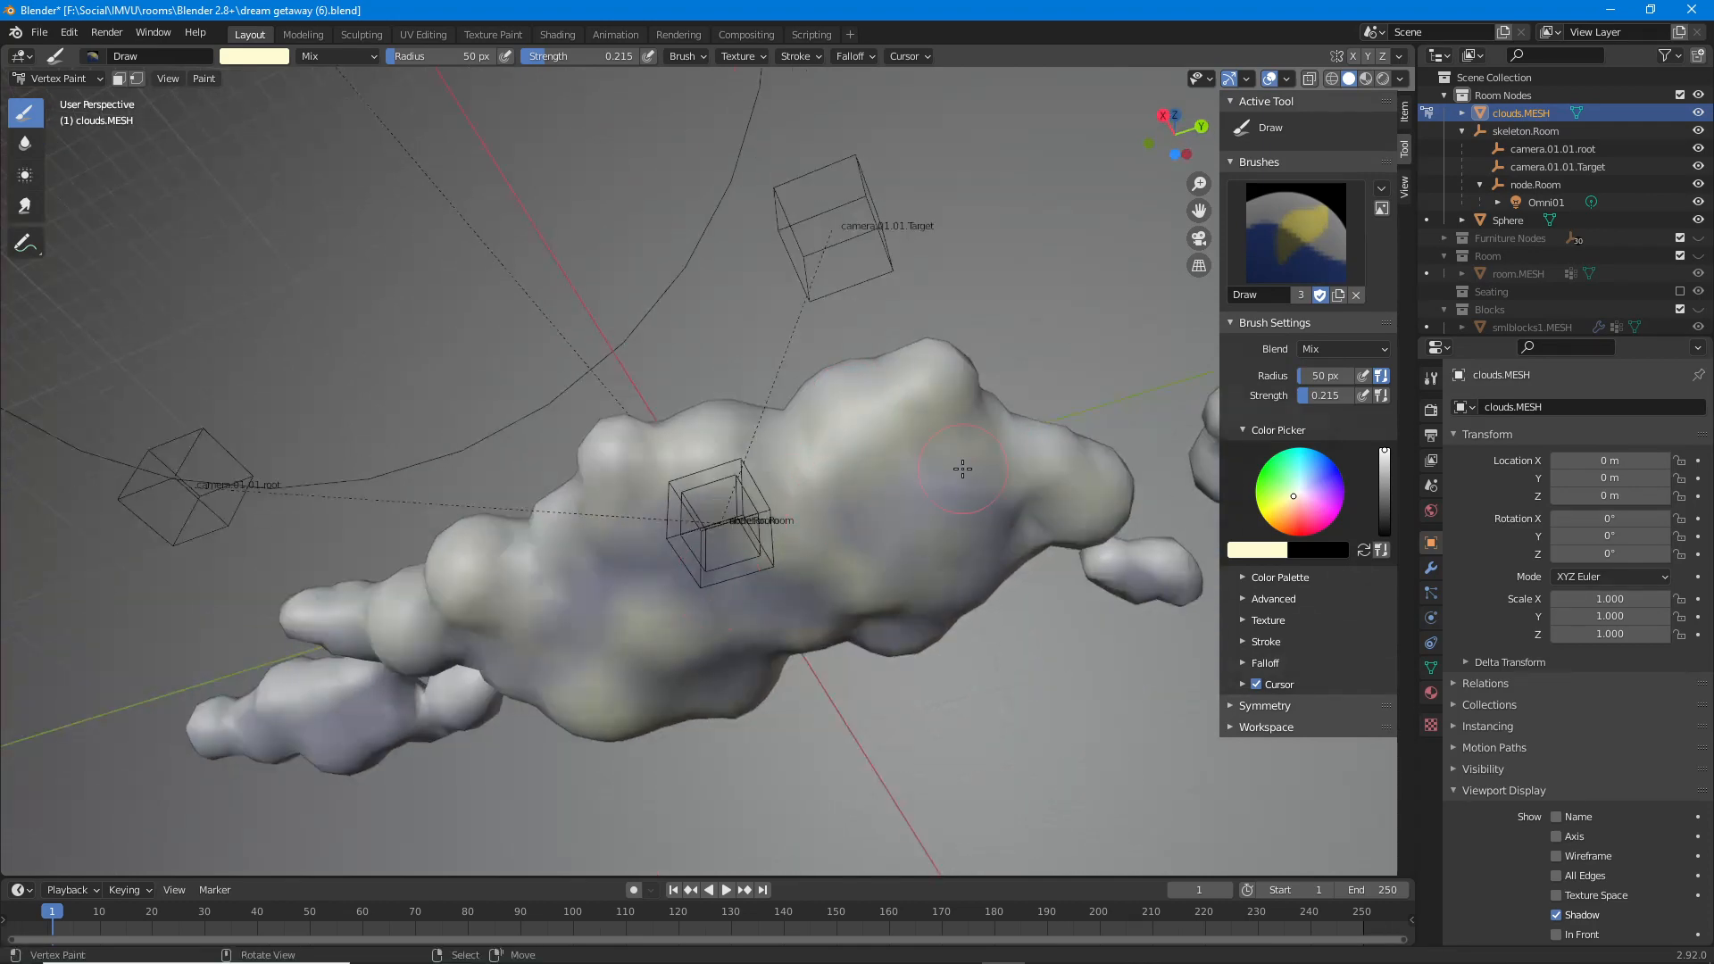
Paint pale yellow over the rounded lobe at the large cloud's wide end and the lobes around it.
{"action": "middle_click_drag", "start_coordinate": [1061, 494], "coordinate": [990, 460]}
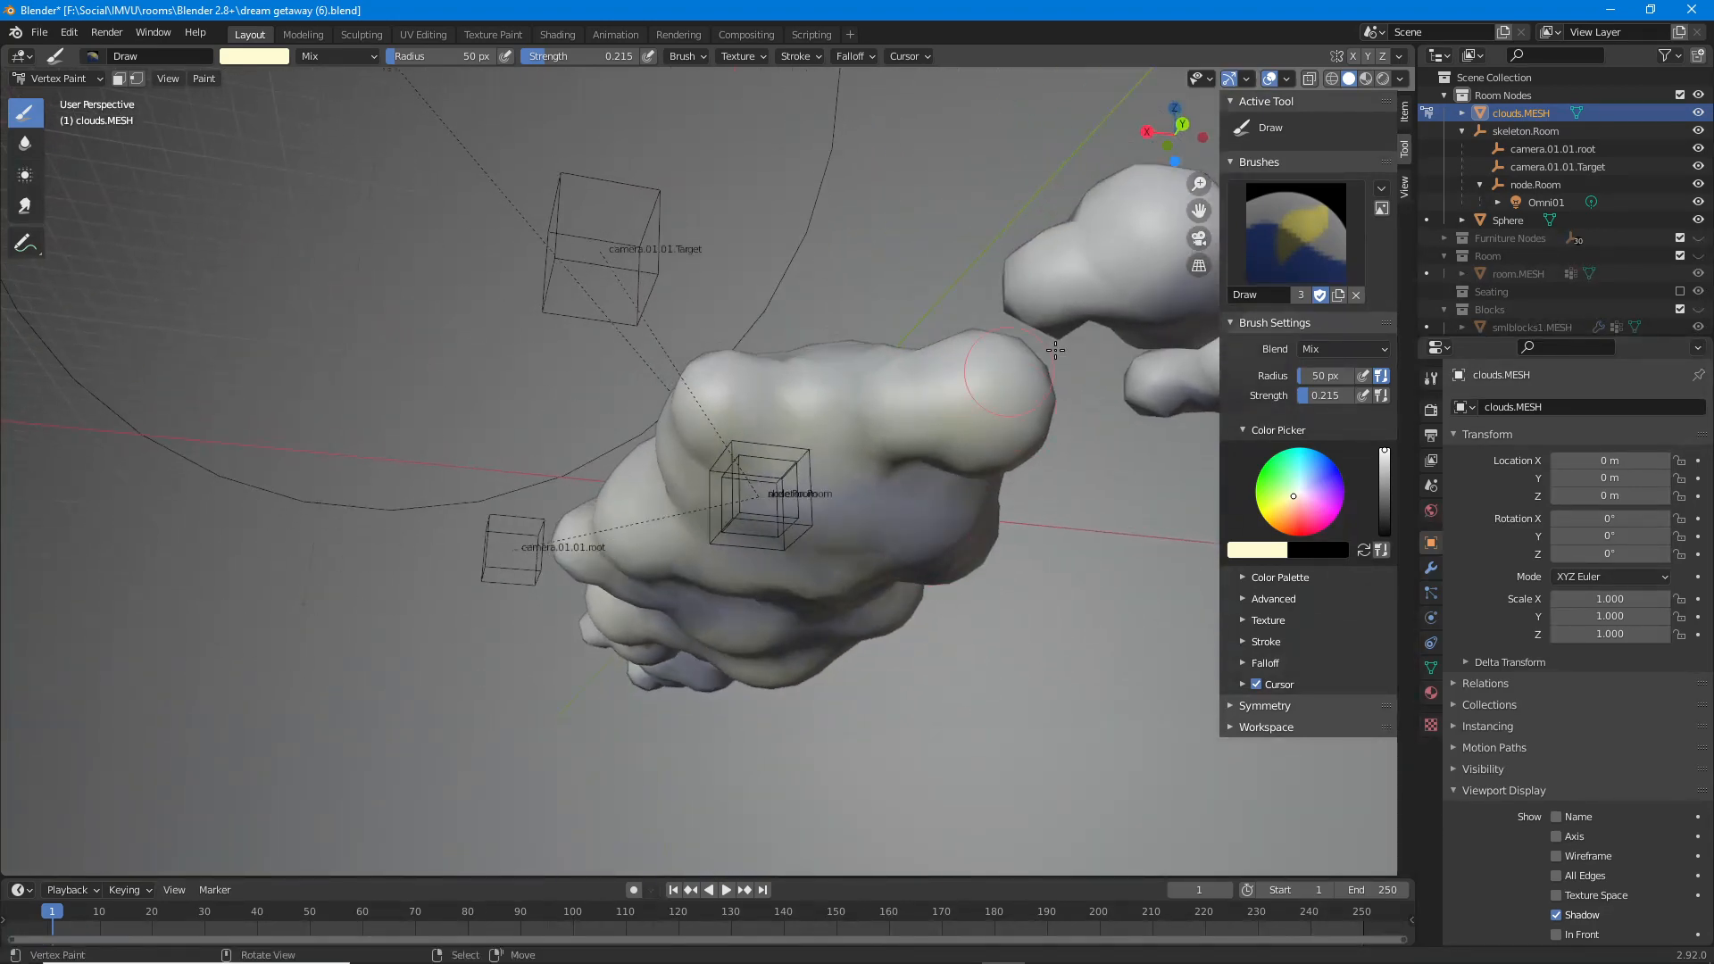
{"action": "middle_click_drag", "start_coordinate": [814, 498], "coordinate": [763, 483]}
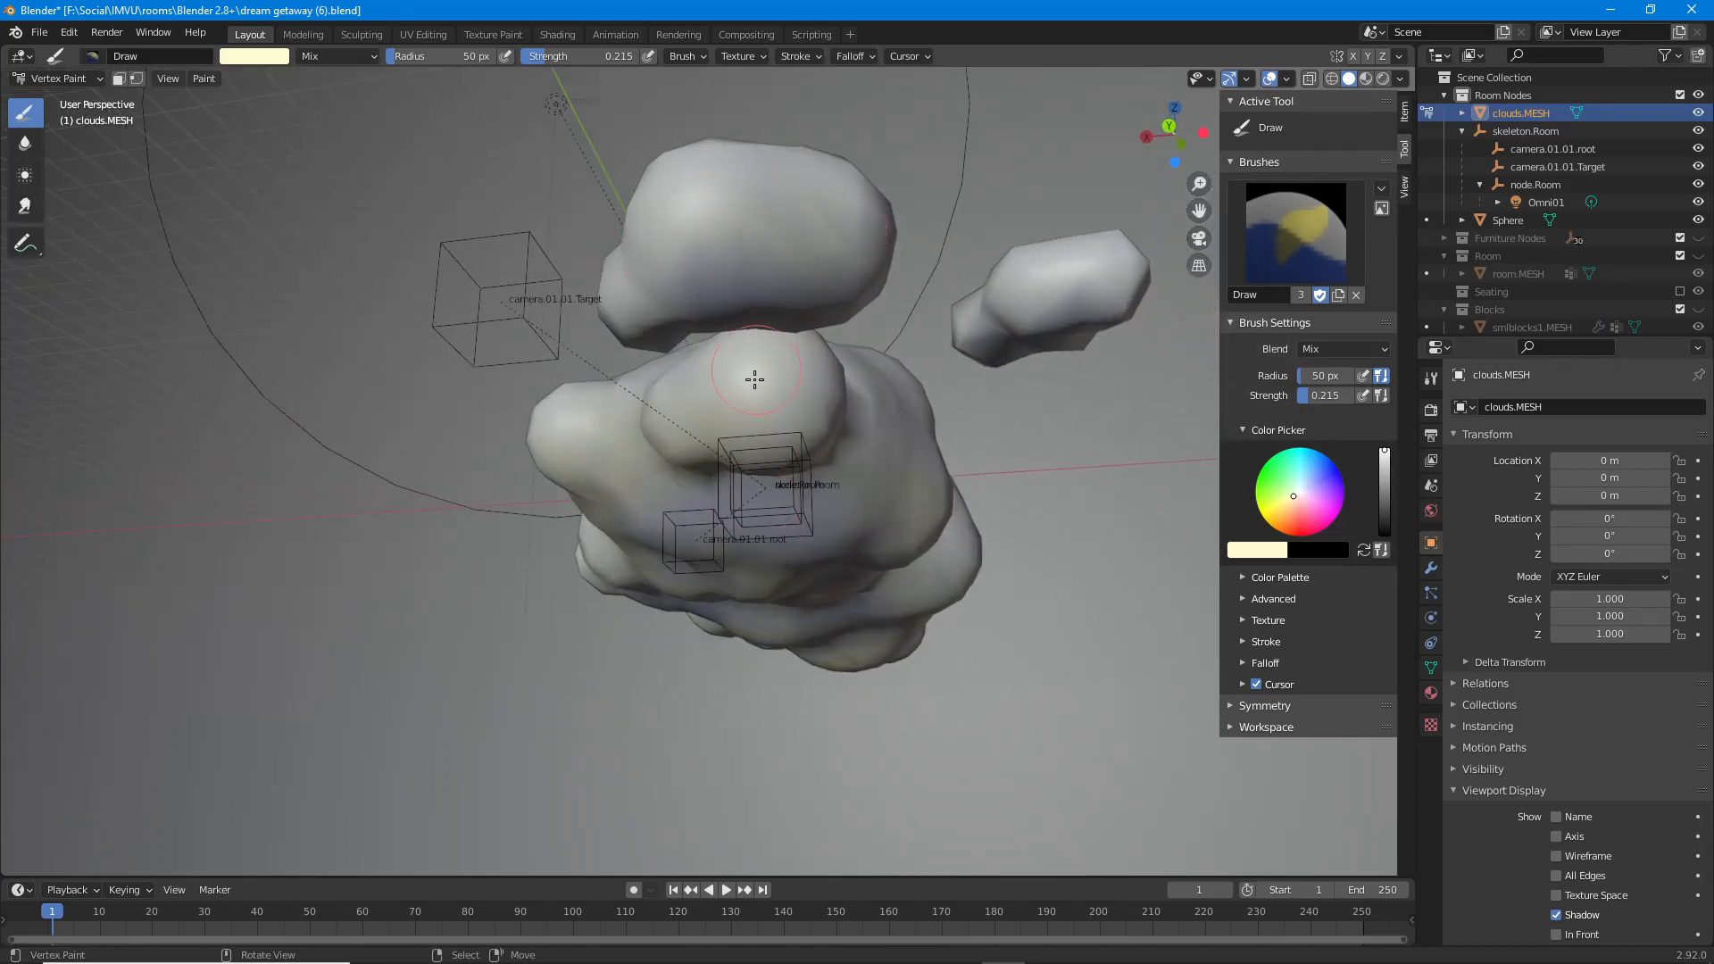
{"action": "middle_click_drag", "start_coordinate": [754, 380], "coordinate": [917, 544]}
{"action": "middle_click_drag", "start_coordinate": [679, 540], "coordinate": [563, 583]}
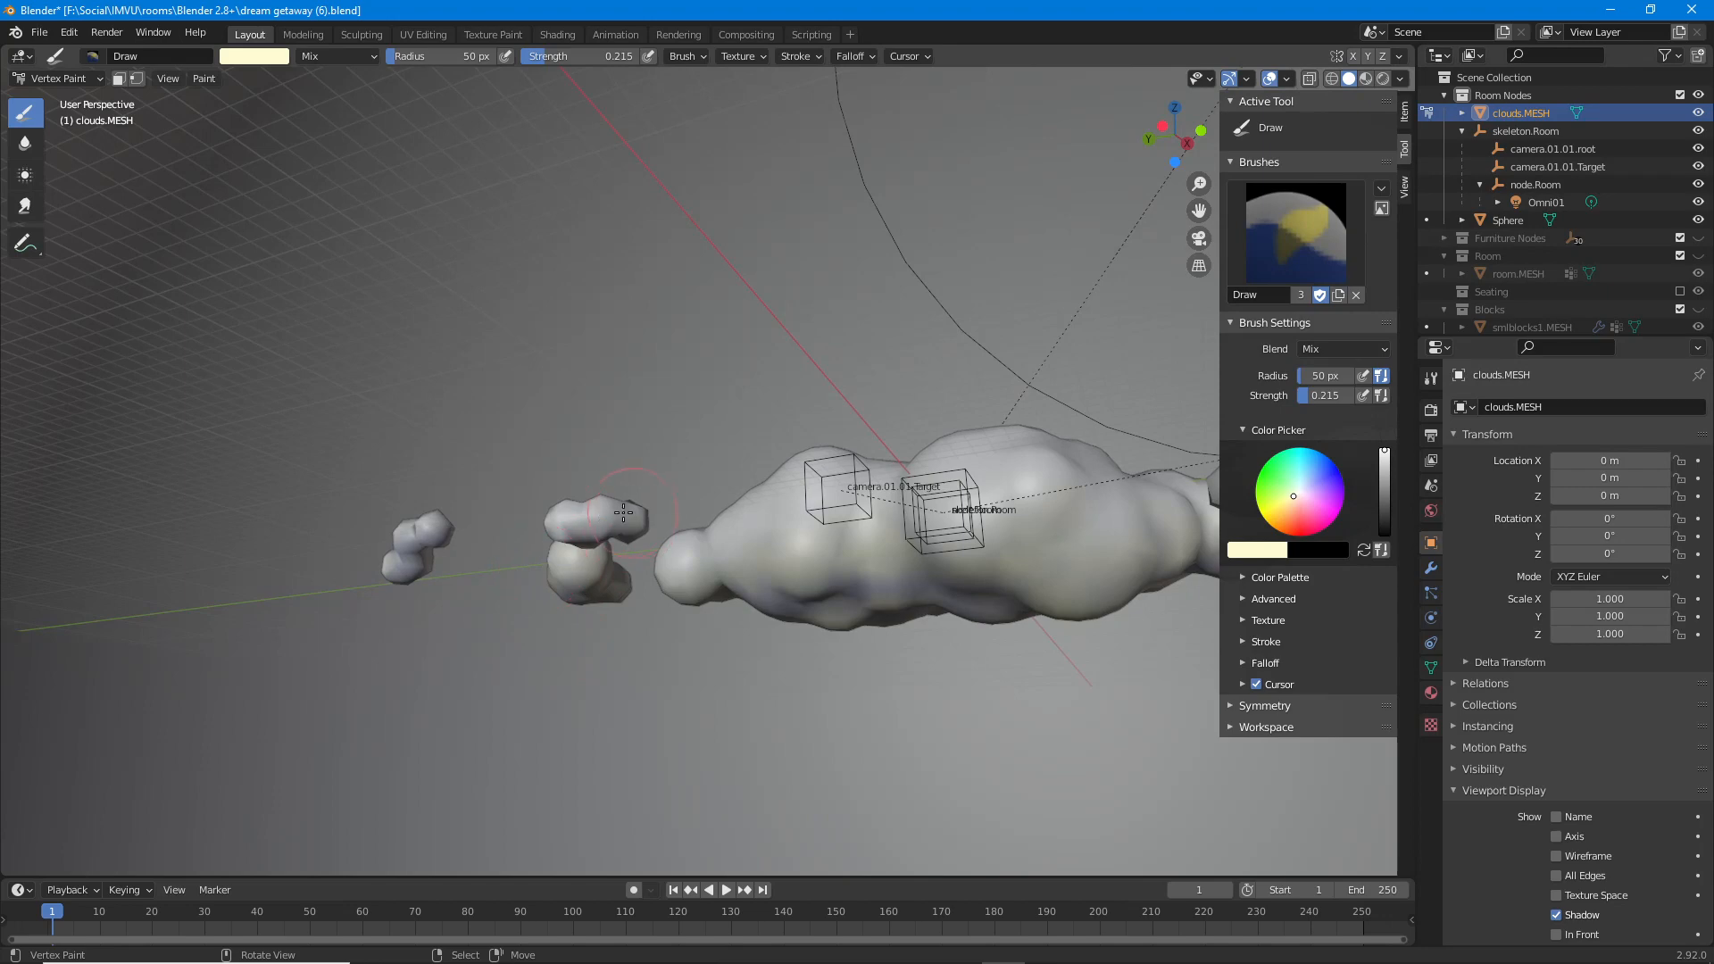
Tint the small detached clouds beyond the large cloud's wide end with pale yellow, working around their sides and undersides.
{"action": "middle_click_drag", "start_coordinate": [389, 596], "coordinate": [597, 480]}
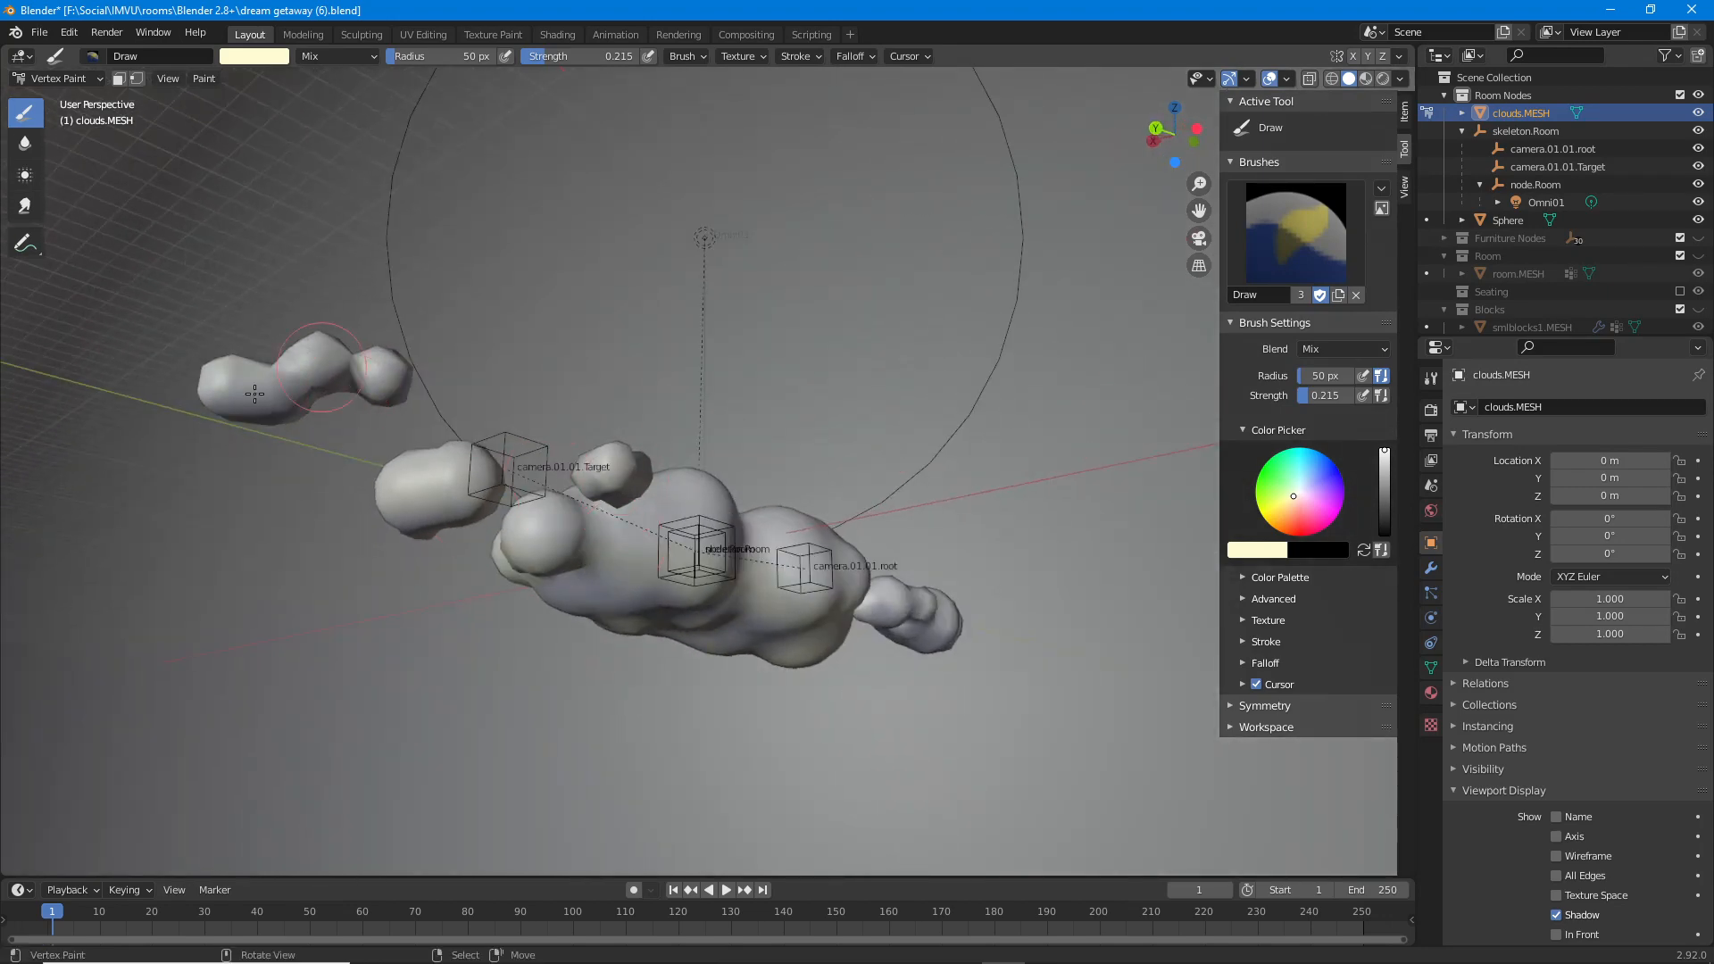
{"action": "middle_click_drag", "start_coordinate": [183, 461], "coordinate": [591, 595]}
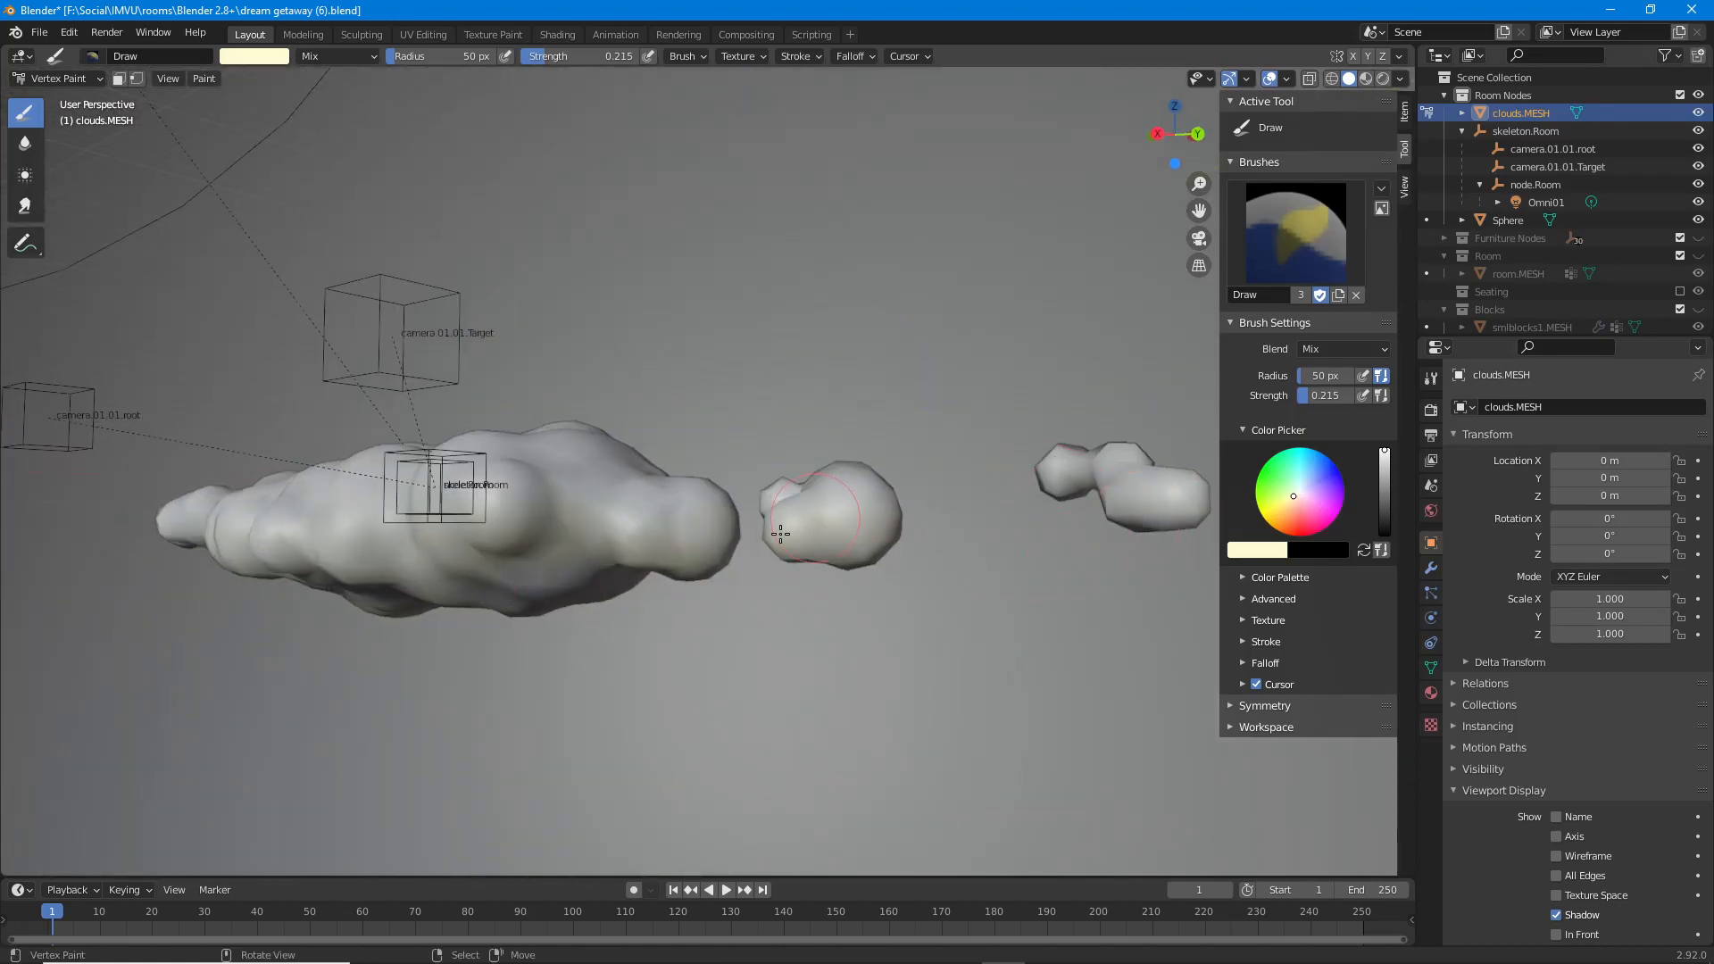
{"action": "middle_click_drag", "start_coordinate": [786, 580], "coordinate": [626, 530]}
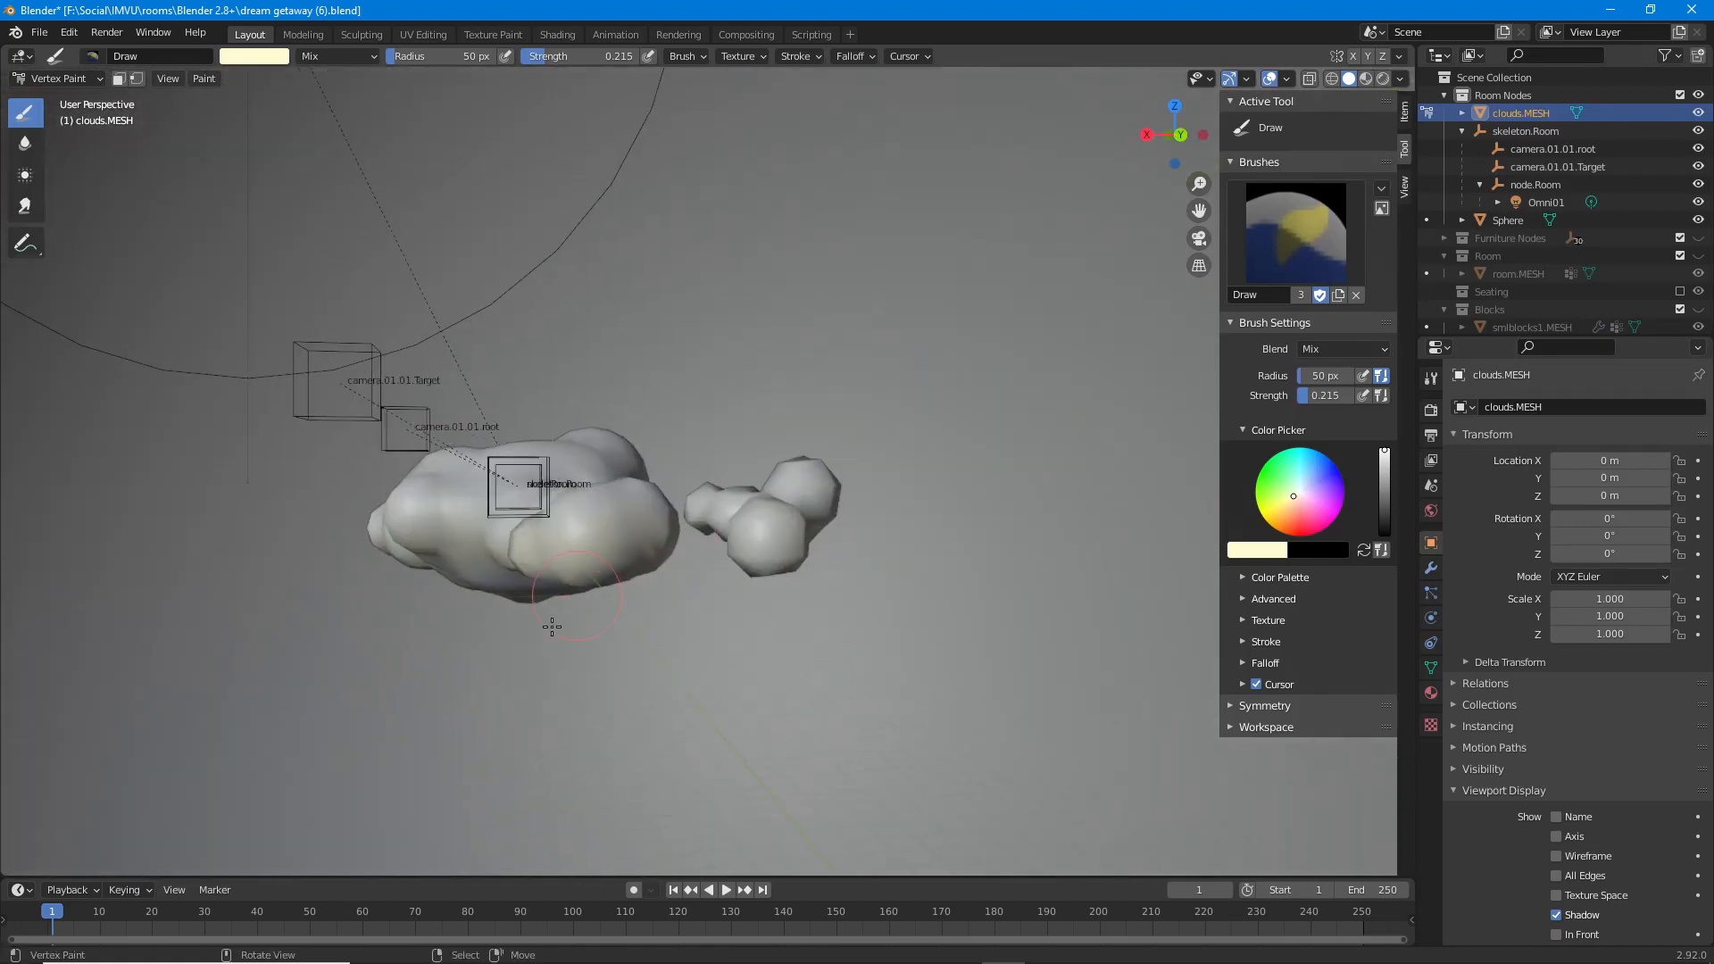
{"action": "middle_click_drag", "start_coordinate": [554, 619], "coordinate": [696, 661]}
{"action": "scroll", "coordinate": [775, 618], "scroll_direction": "up", "scroll_amount": 3}
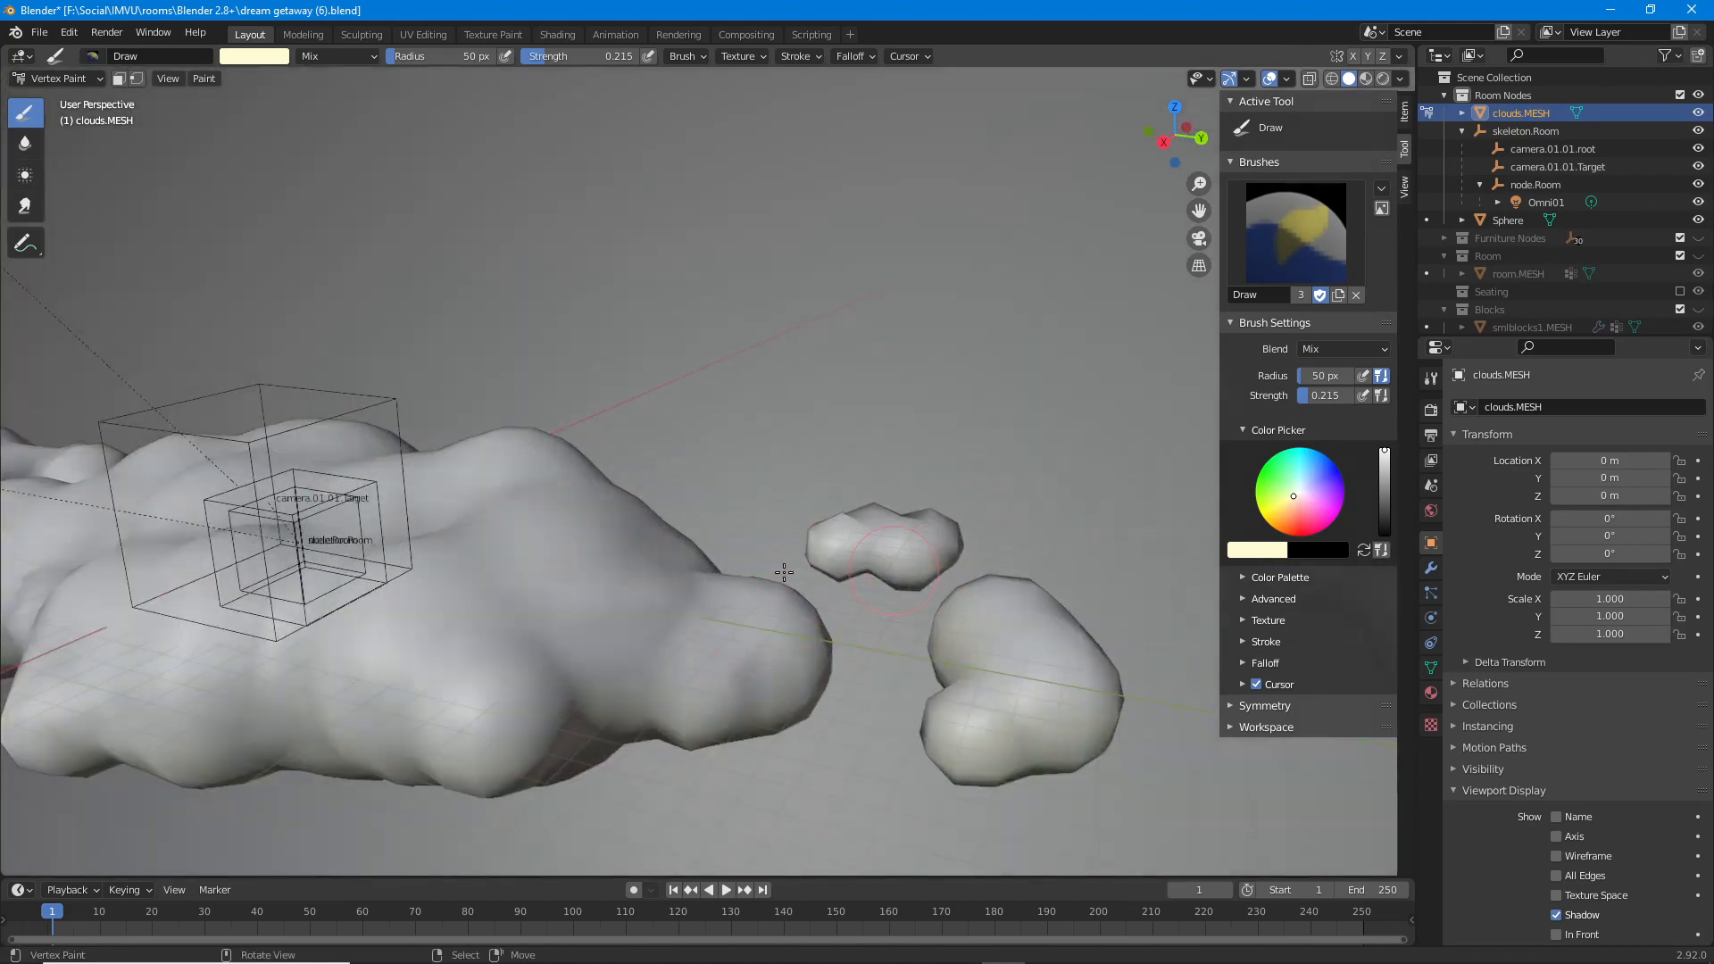
{"action": "mouse_move", "coordinate": [784, 573]}
{"action": "middle_mouse_down"}
{"action": "mouse_move", "coordinate": [755, 570]}
{"action": "mouse_move", "coordinate": [868, 515]}
{"action": "middle_mouse_up"}
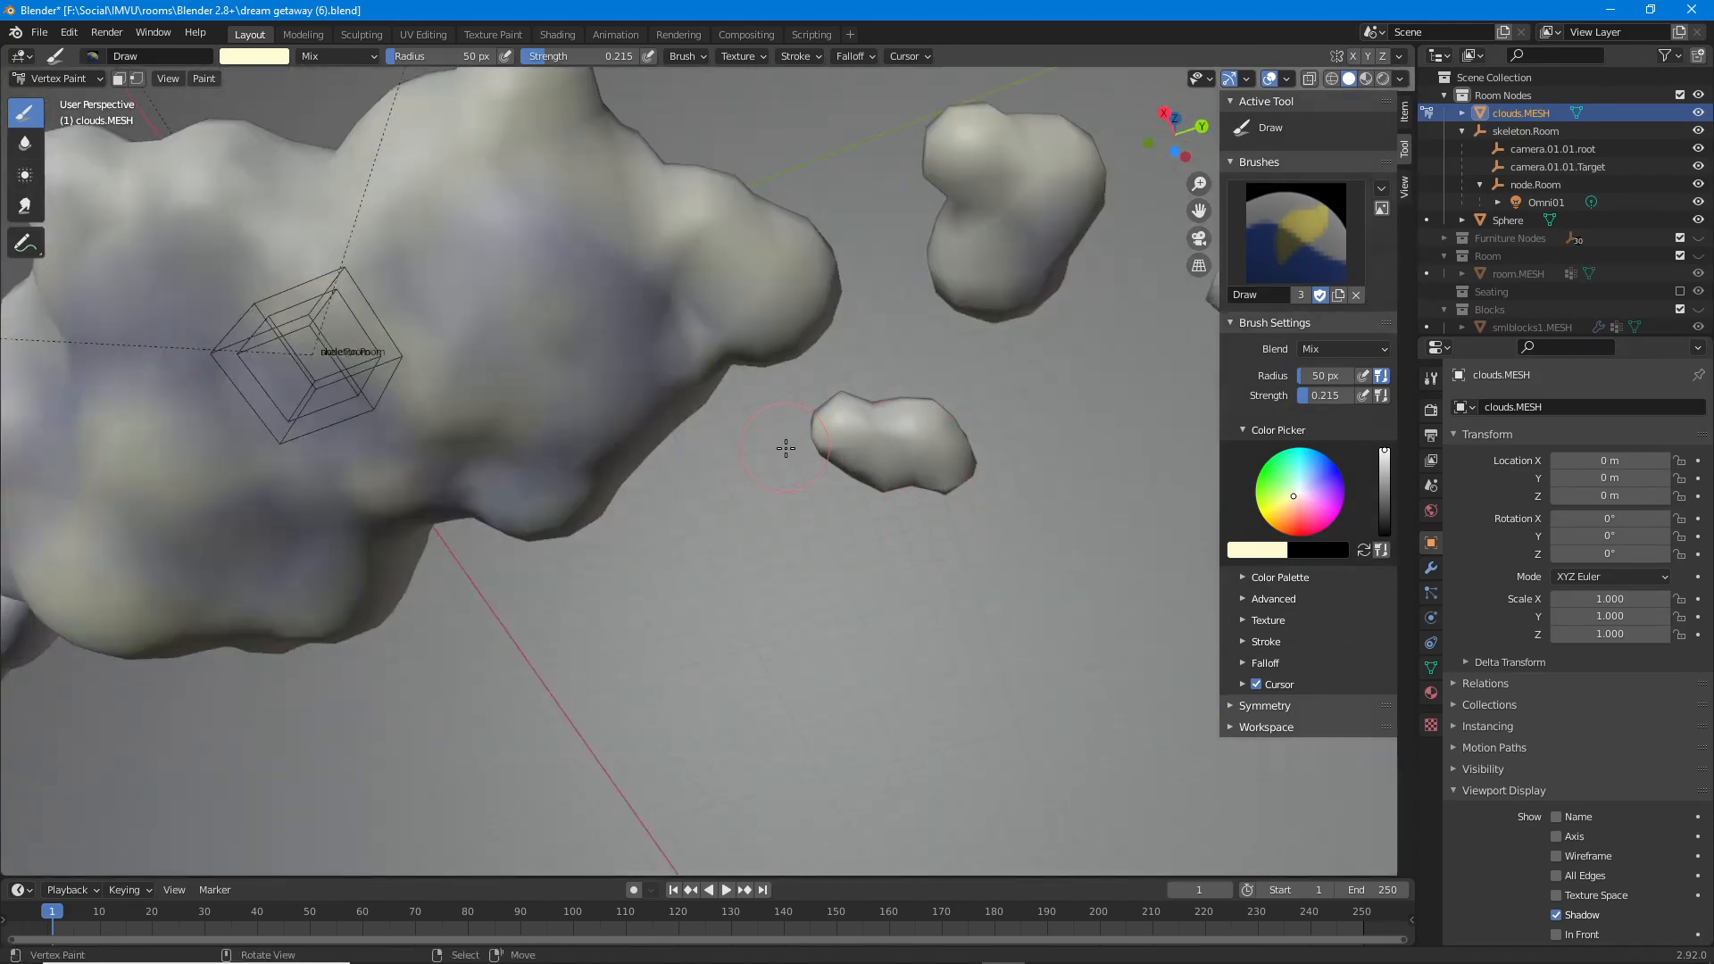
Add soft pale yellow to the lower sides of the large cloud's narrow lobes, checking the shading from the side and below.
{"action": "middle_click_drag", "start_coordinate": [983, 439], "coordinate": [16, 594]}
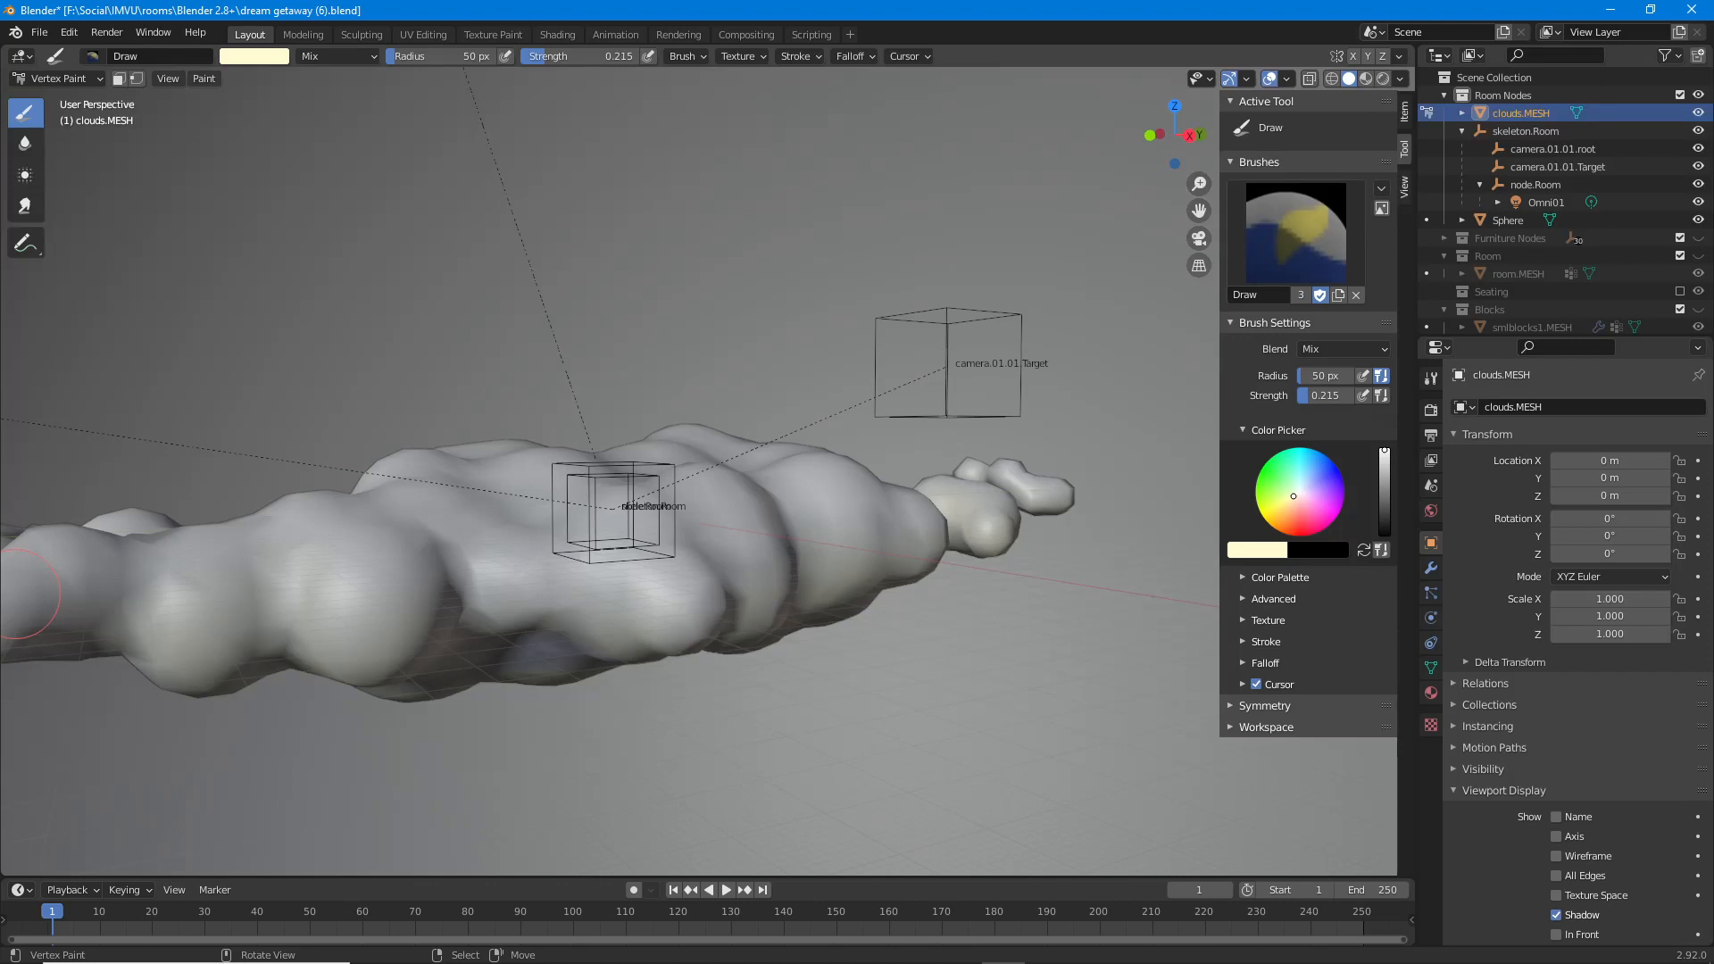
{"action": "mouse_move", "coordinate": [472, 553]}
{"action": "middle_mouse_down"}
{"action": "mouse_move", "coordinate": [594, 375]}
{"action": "mouse_move", "coordinate": [738, 435]}
{"action": "middle_mouse_up"}
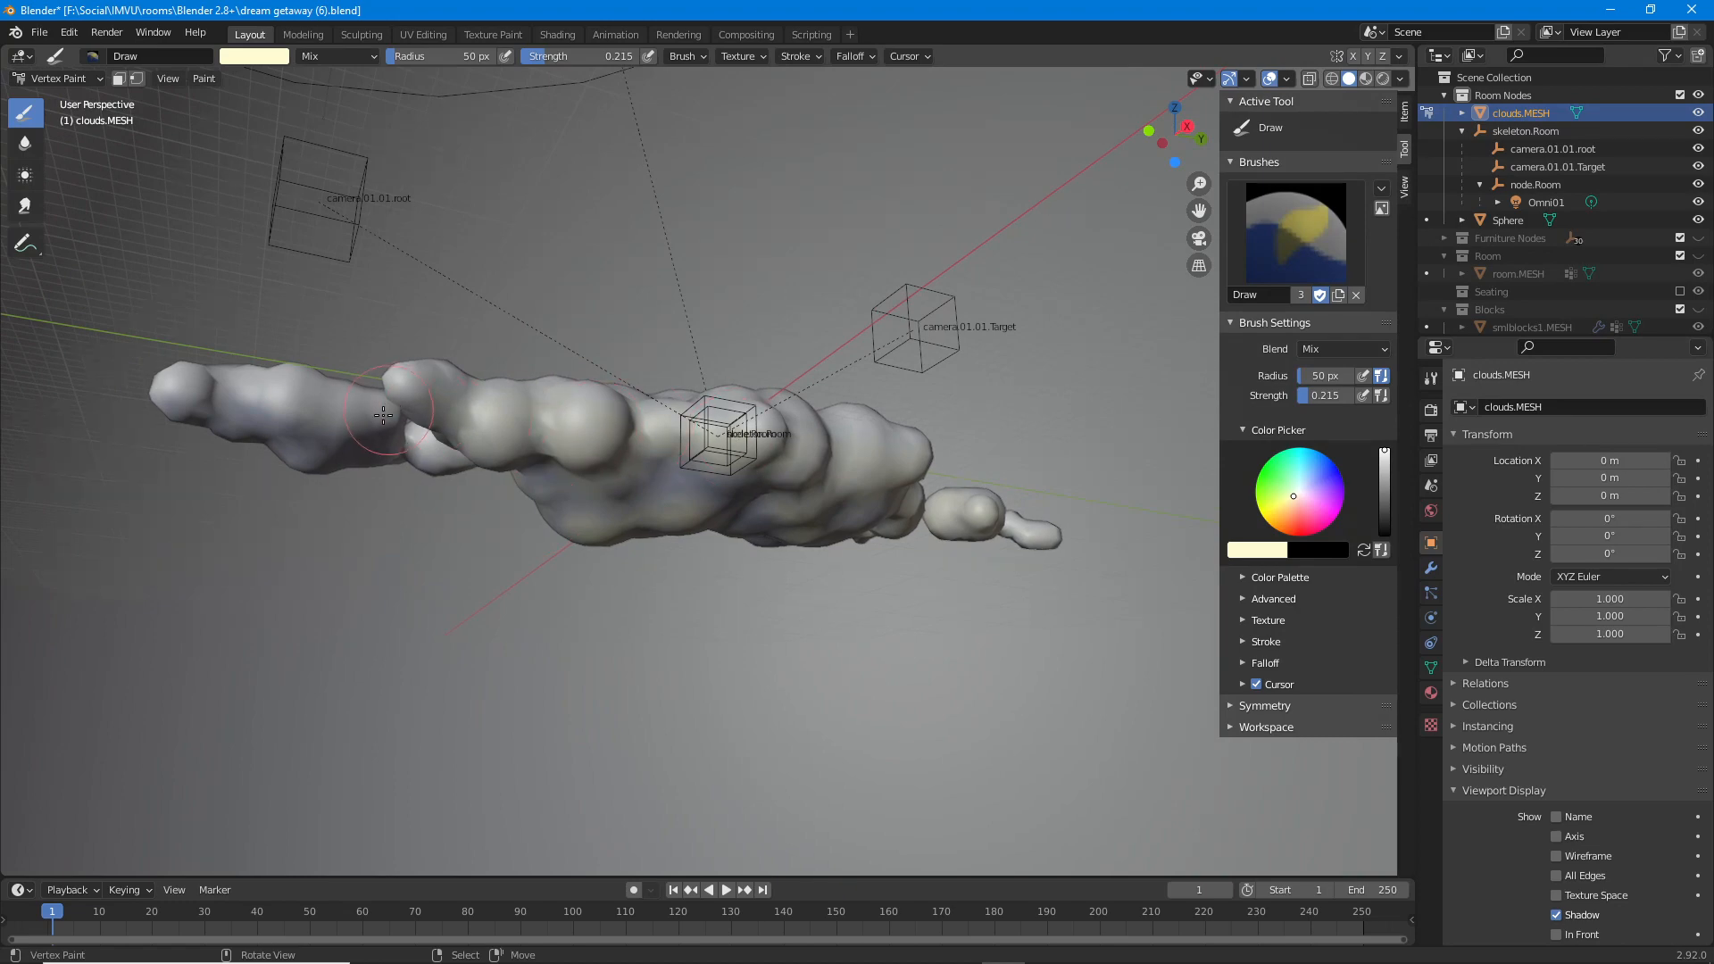
{"action": "middle_click_drag", "start_coordinate": [305, 417], "coordinate": [512, 462]}
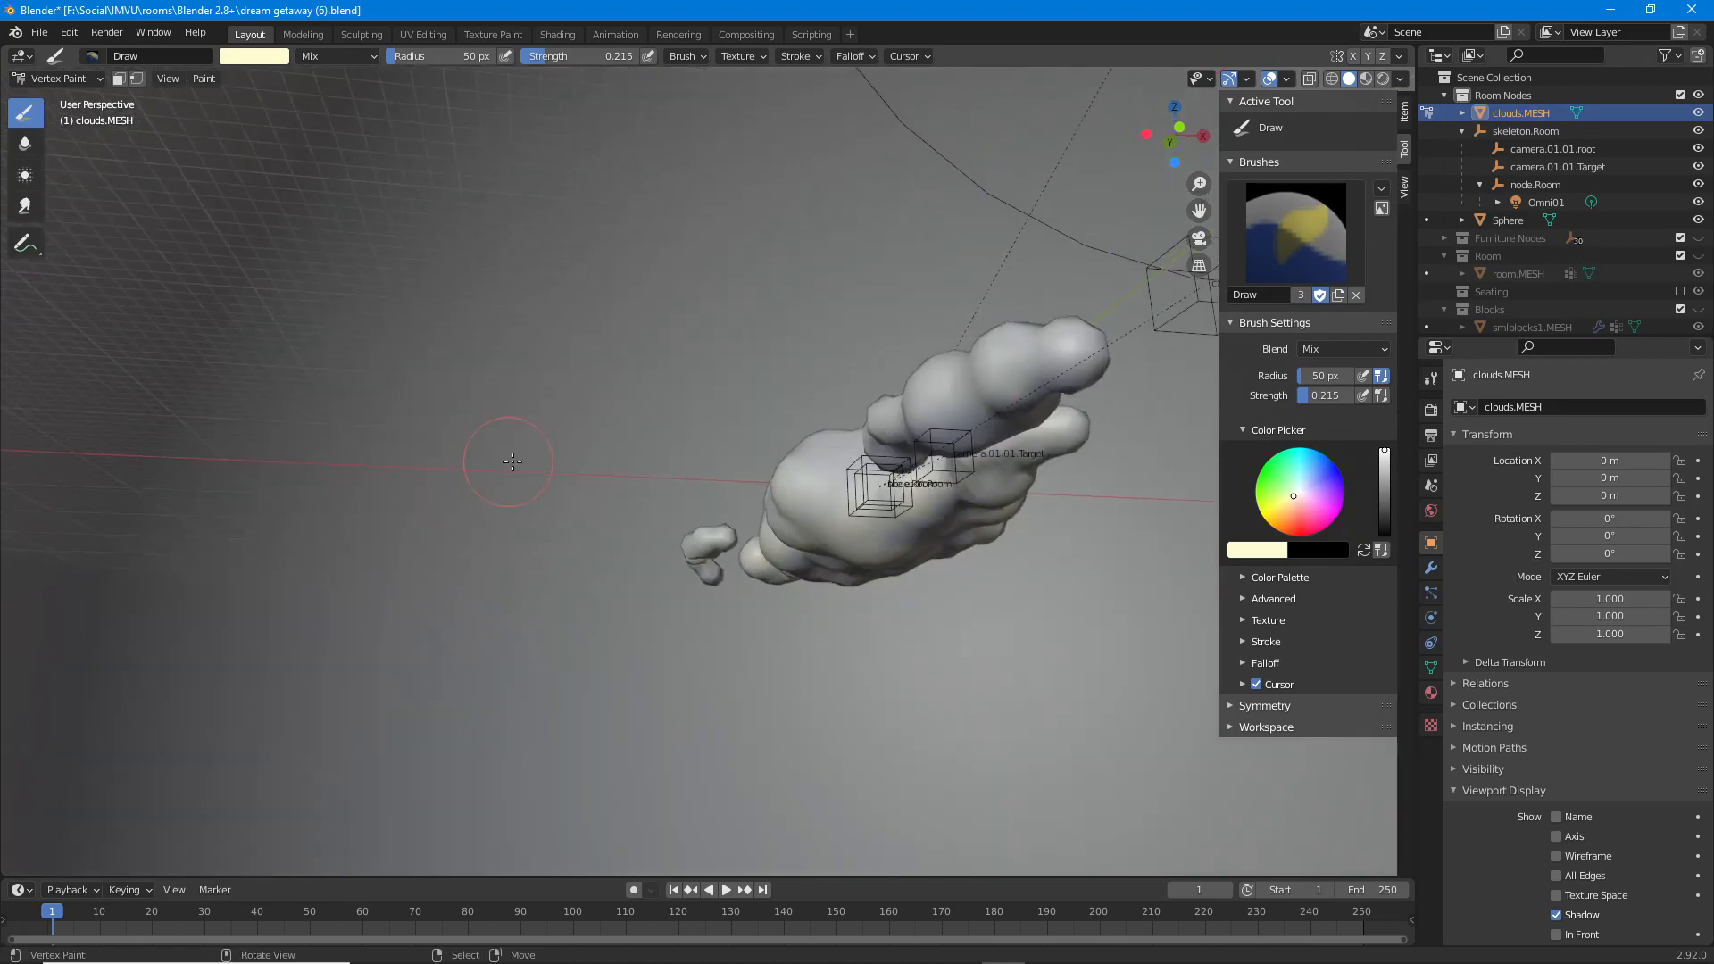
{"action": "mouse_move", "coordinate": [929, 442]}
{"action": "middle_mouse_down"}
{"action": "mouse_move", "coordinate": [683, 478]}
{"action": "mouse_move", "coordinate": [750, 477]}
{"action": "middle_mouse_up"}
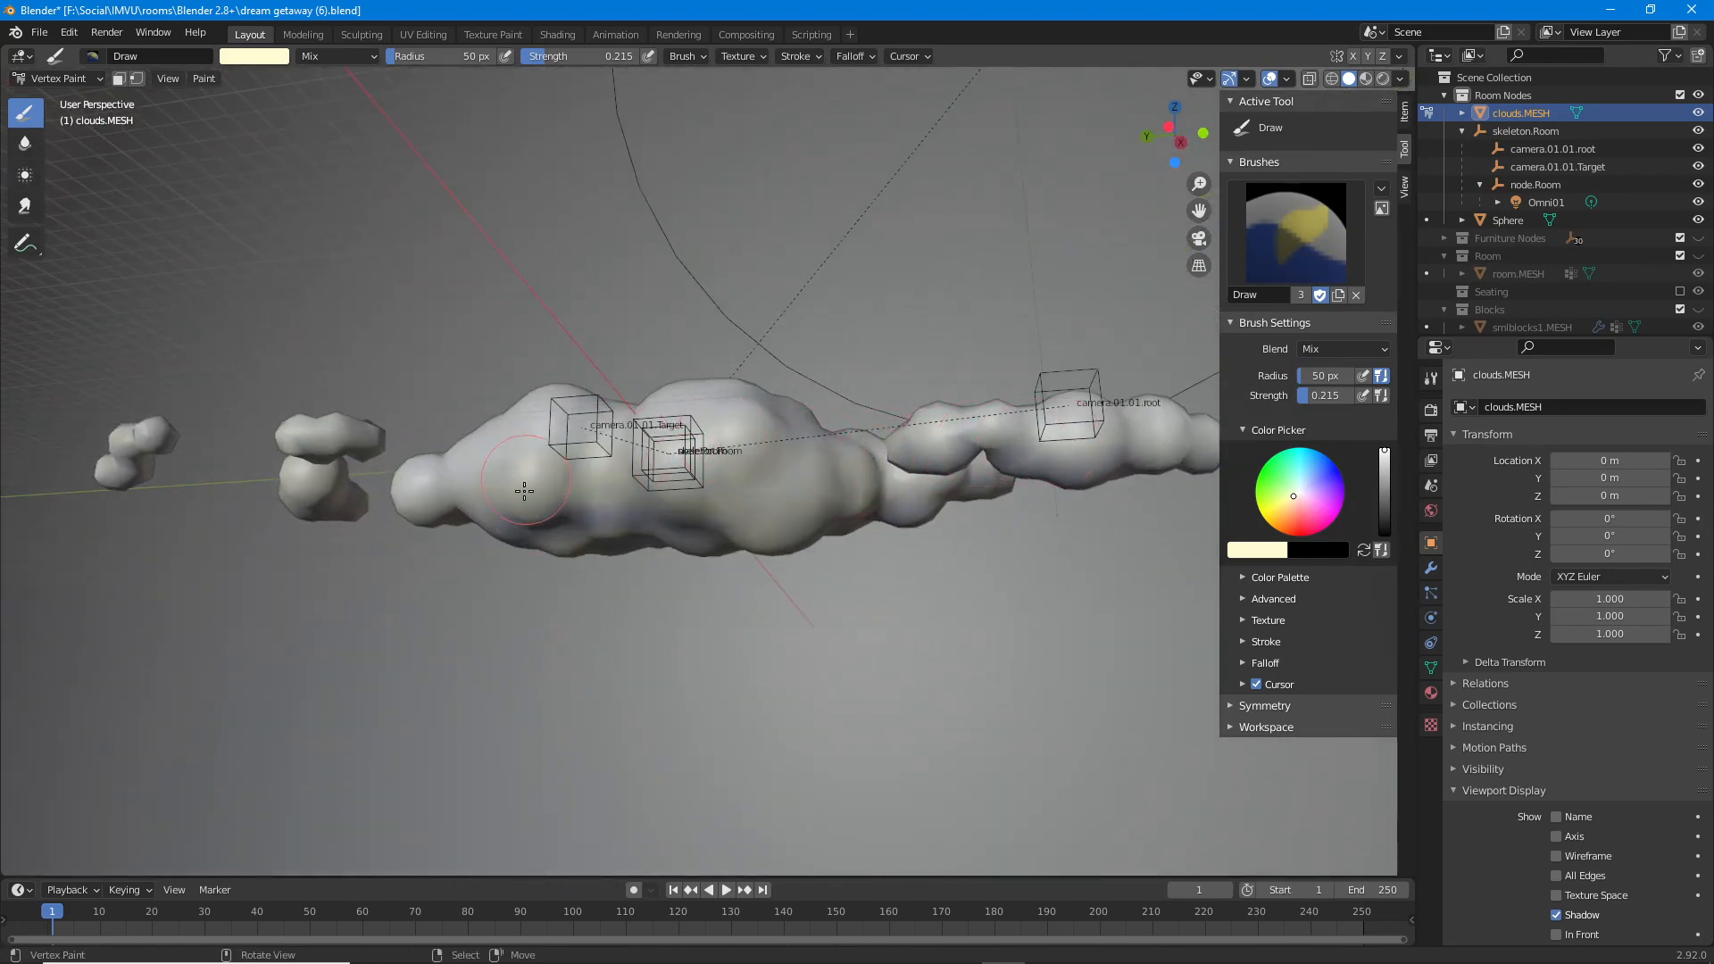
Add soft pale yellow over the bluish underside of the large cloud, checking the shading from several angles.
{"action": "middle_click_drag", "start_coordinate": [524, 490], "coordinate": [569, 355]}
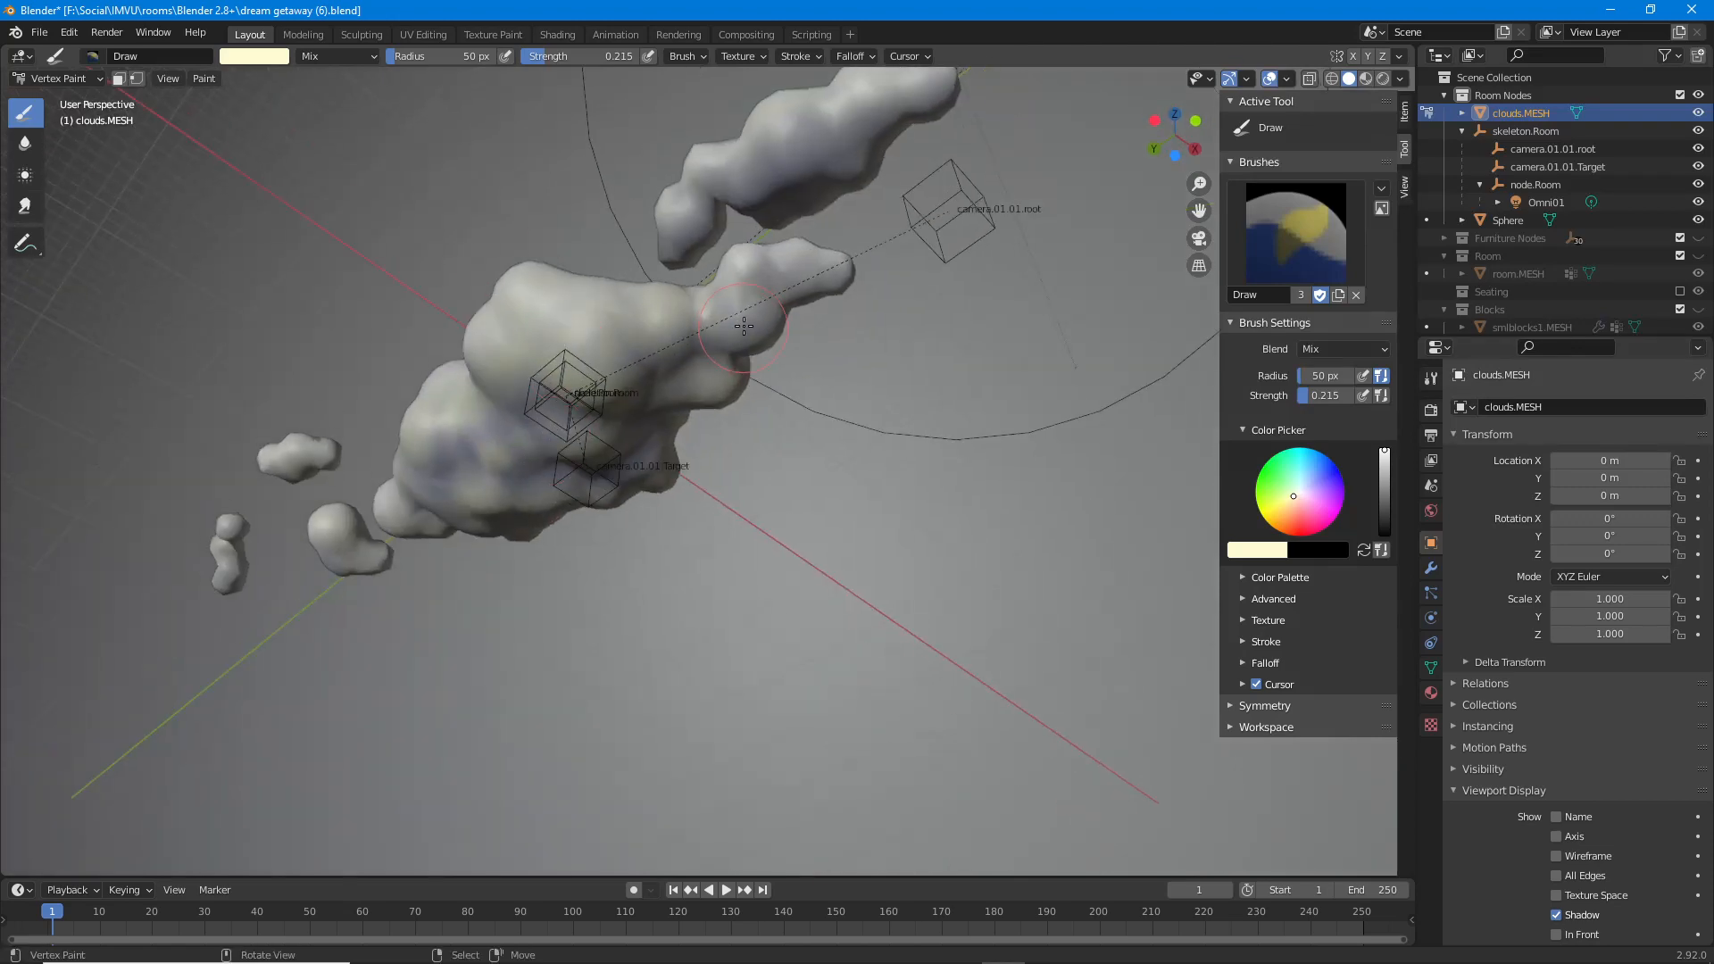
{"action": "middle_click_drag", "start_coordinate": [862, 268], "coordinate": [679, 423]}
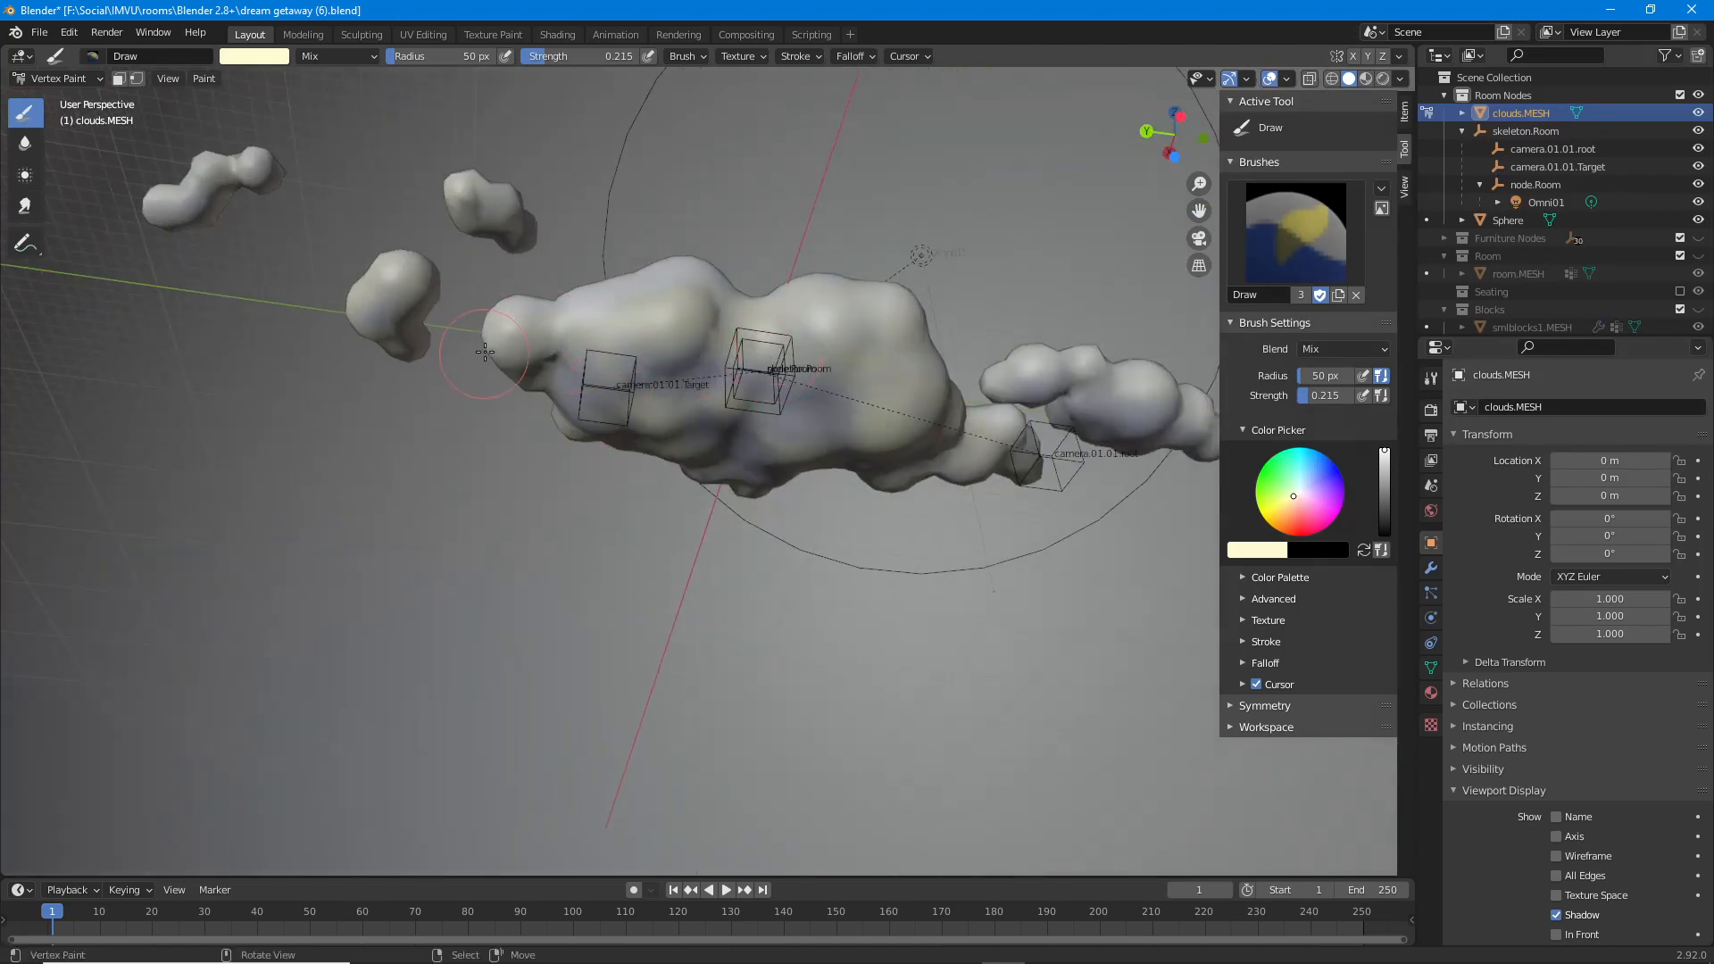
{"action": "middle_click_drag", "start_coordinate": [707, 504], "coordinate": [606, 540]}
{"action": "scroll", "coordinate": [606, 540], "scroll_direction": "up", "scroll_amount": 2}
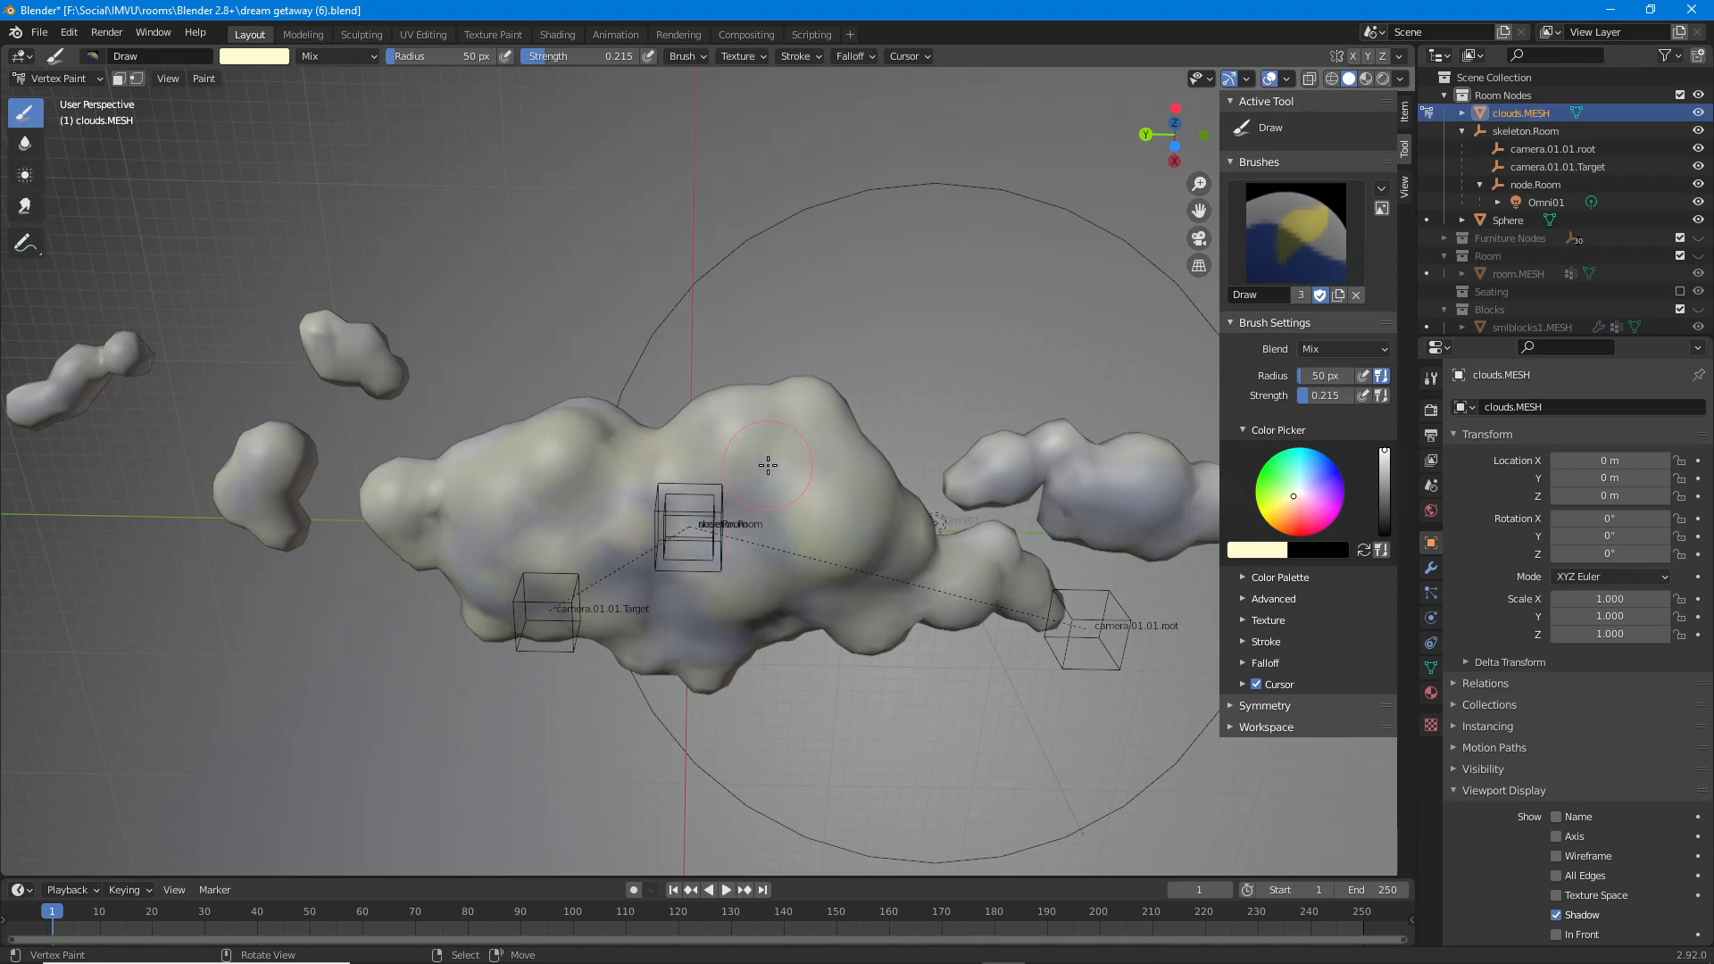
{"action": "middle_click_drag", "start_coordinate": [800, 398], "coordinate": [605, 498]}
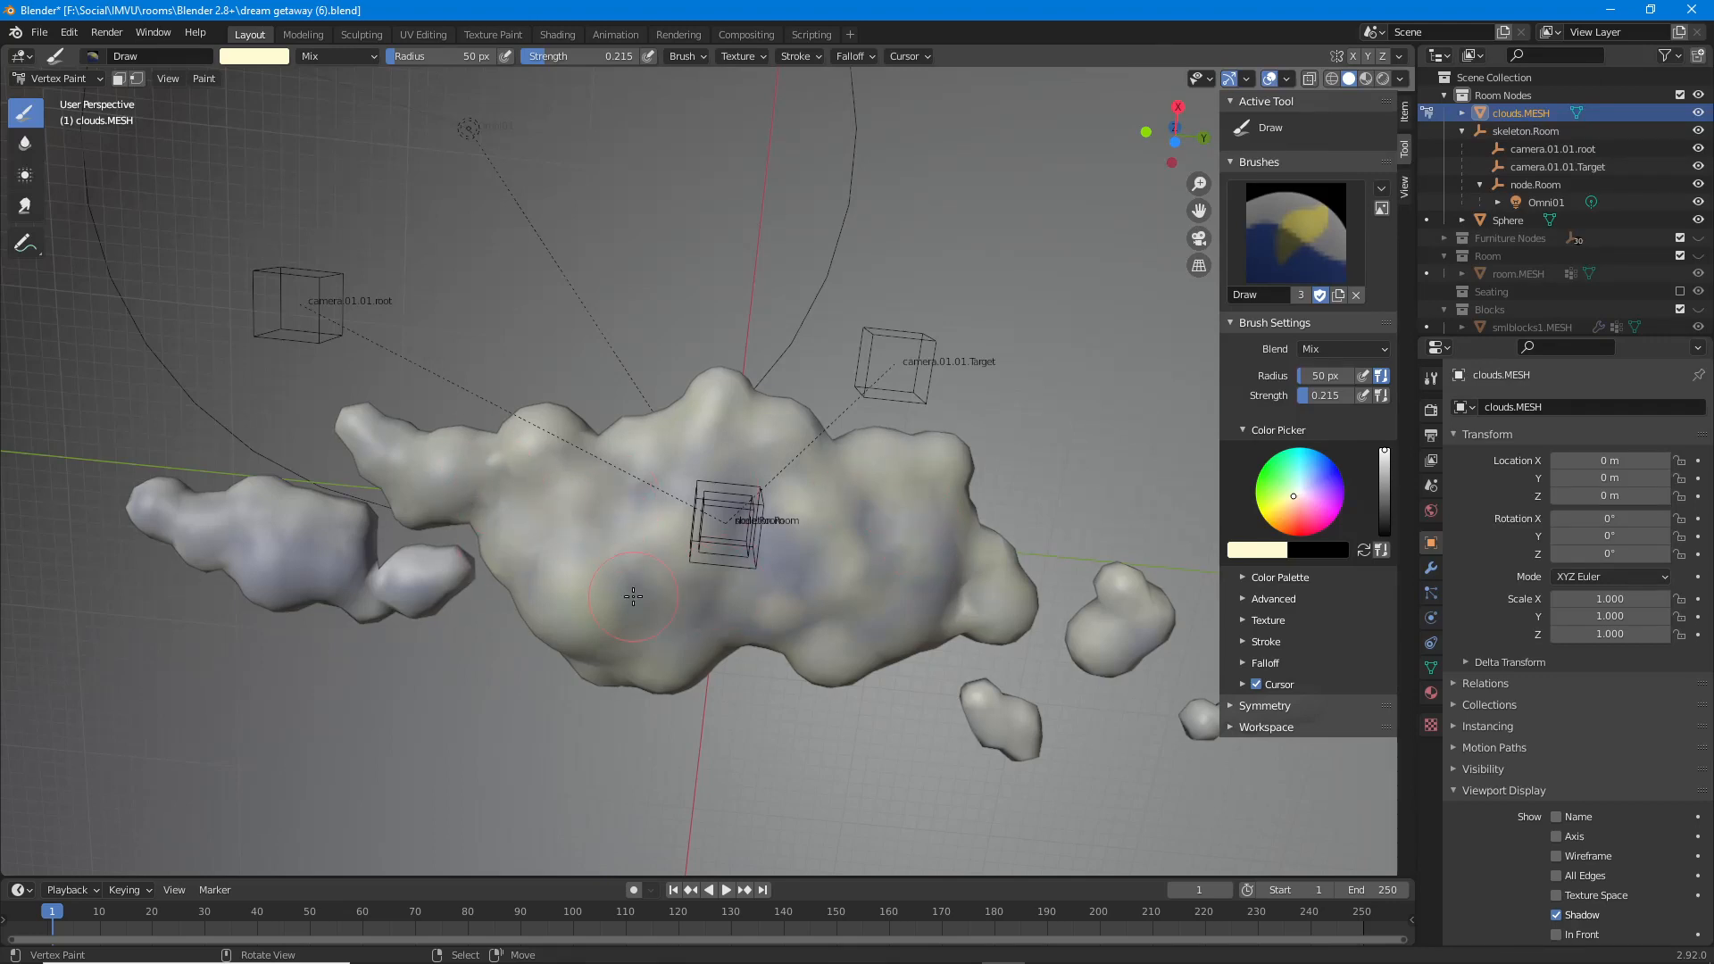
{"action": "left_click_drag", "start_coordinate": [823, 536], "coordinate": [783, 503]}
Hide skeleton.Room together with camera.01.01.root, camera.01.01.Target, node.Room and Omni01 in the viewport.
{"action": "middle_click_drag", "start_coordinate": [886, 557], "coordinate": [861, 545]}
{"action": "left_click_drag", "start_coordinate": [1693, 150], "coordinate": [1698, 186]}
{"action": "left_click", "coordinate": [1698, 204]}
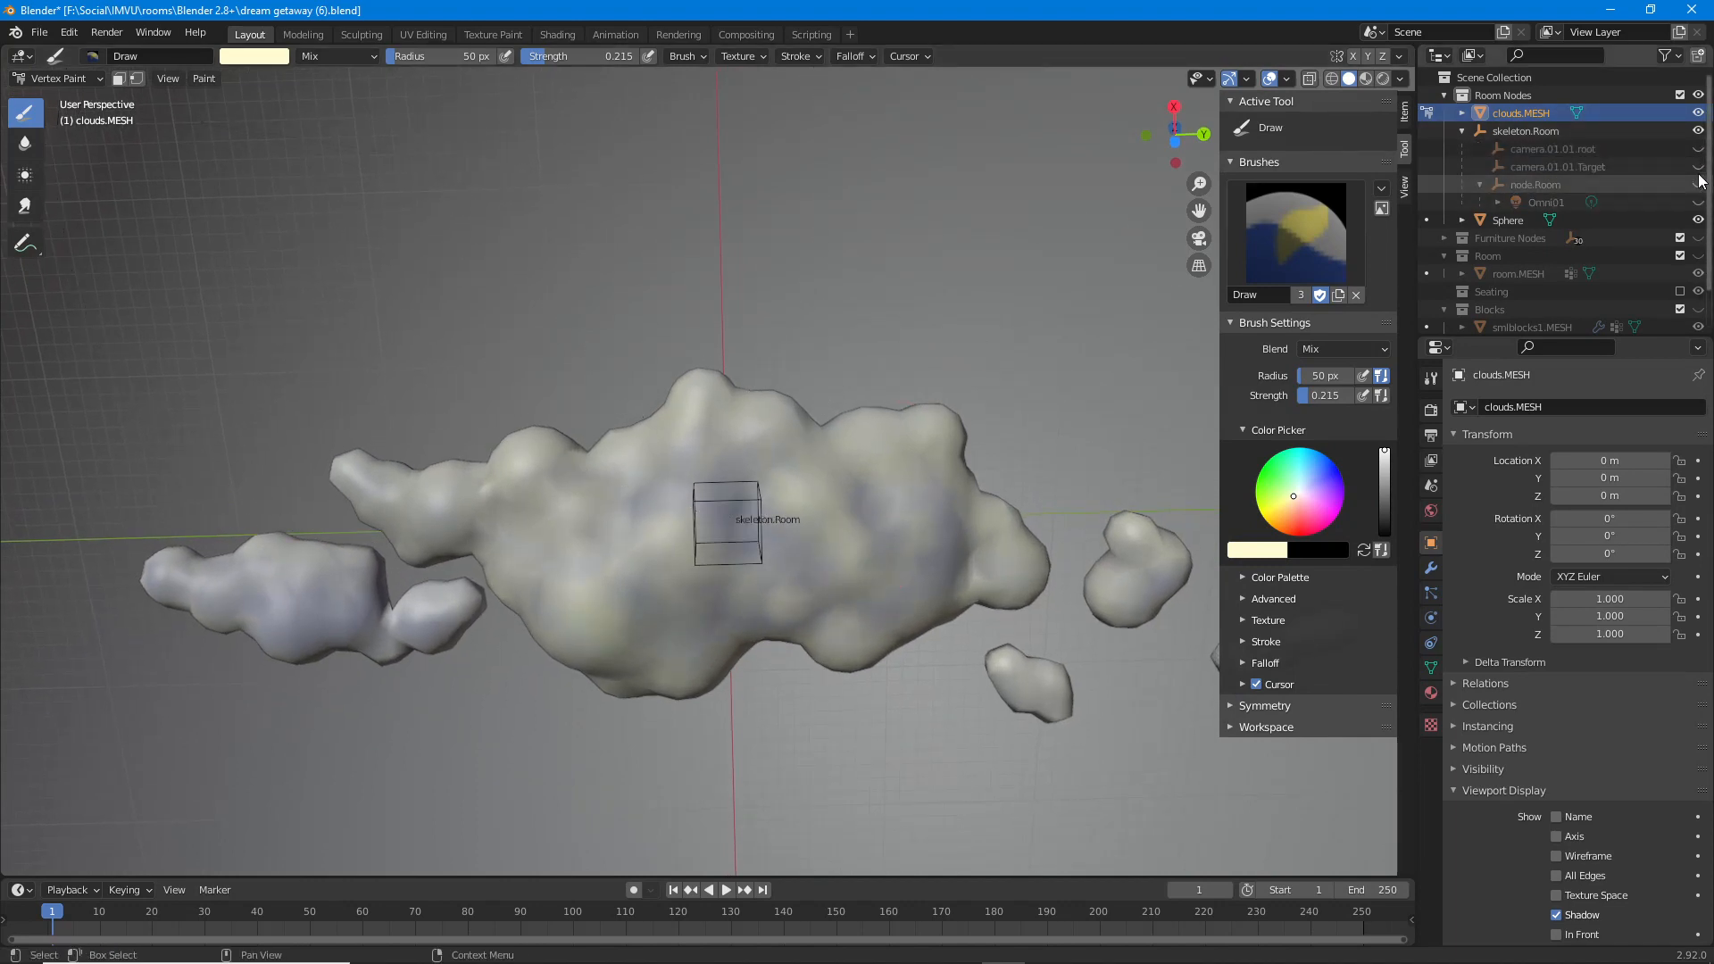
{"action": "left_click", "coordinate": [1699, 131]}
Paint pale yellow patches over the underside of the elongated cloud beside the large cloud's narrow end.
{"action": "middle_click_drag", "start_coordinate": [738, 401], "coordinate": [707, 398]}
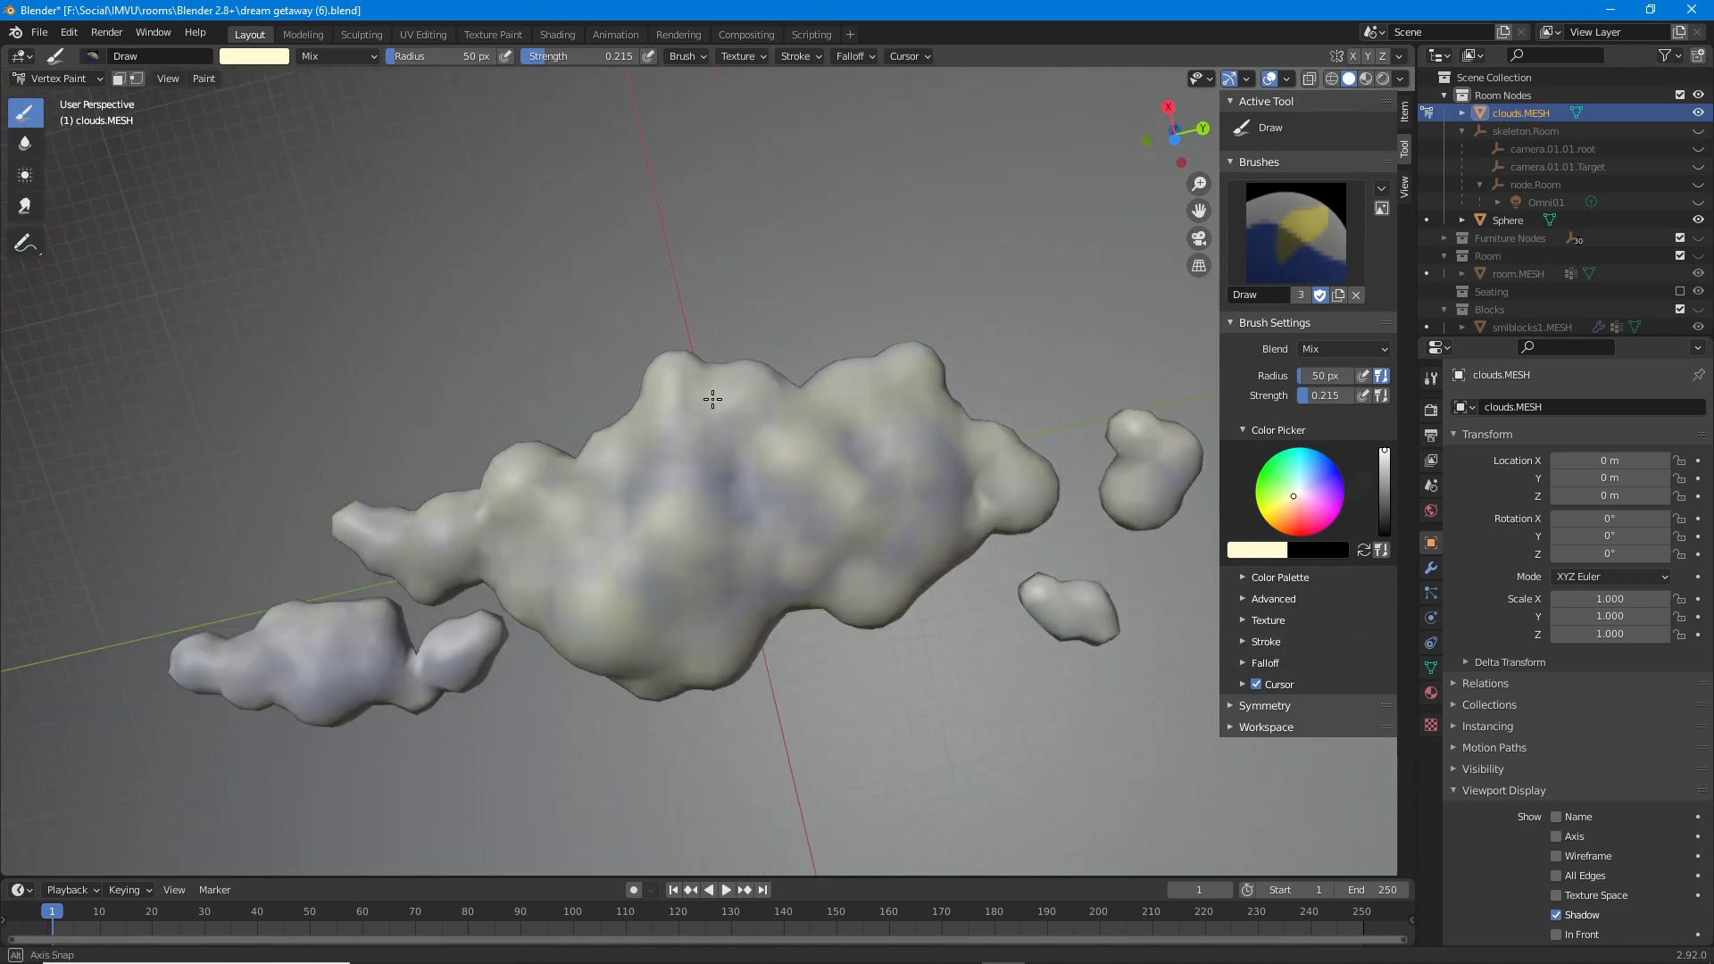
{"action": "middle_click_drag", "start_coordinate": [345, 658], "coordinate": [646, 619], "text": "shift"}
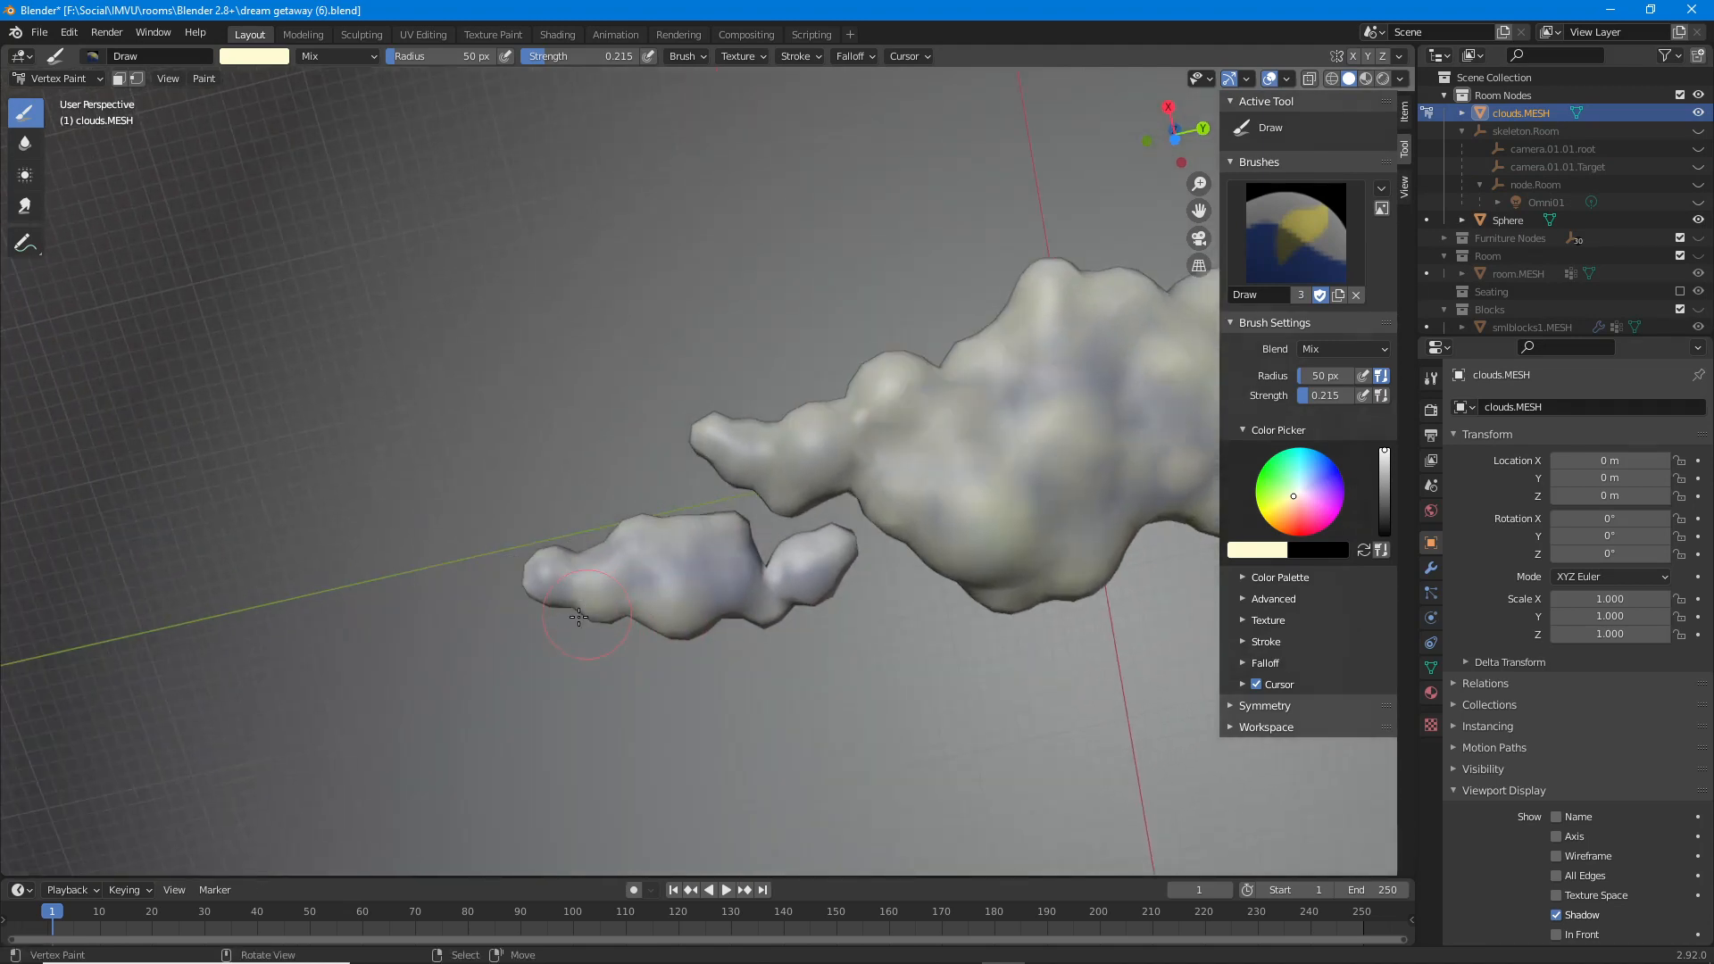
{"action": "middle_click_drag", "start_coordinate": [991, 497], "coordinate": [759, 347]}
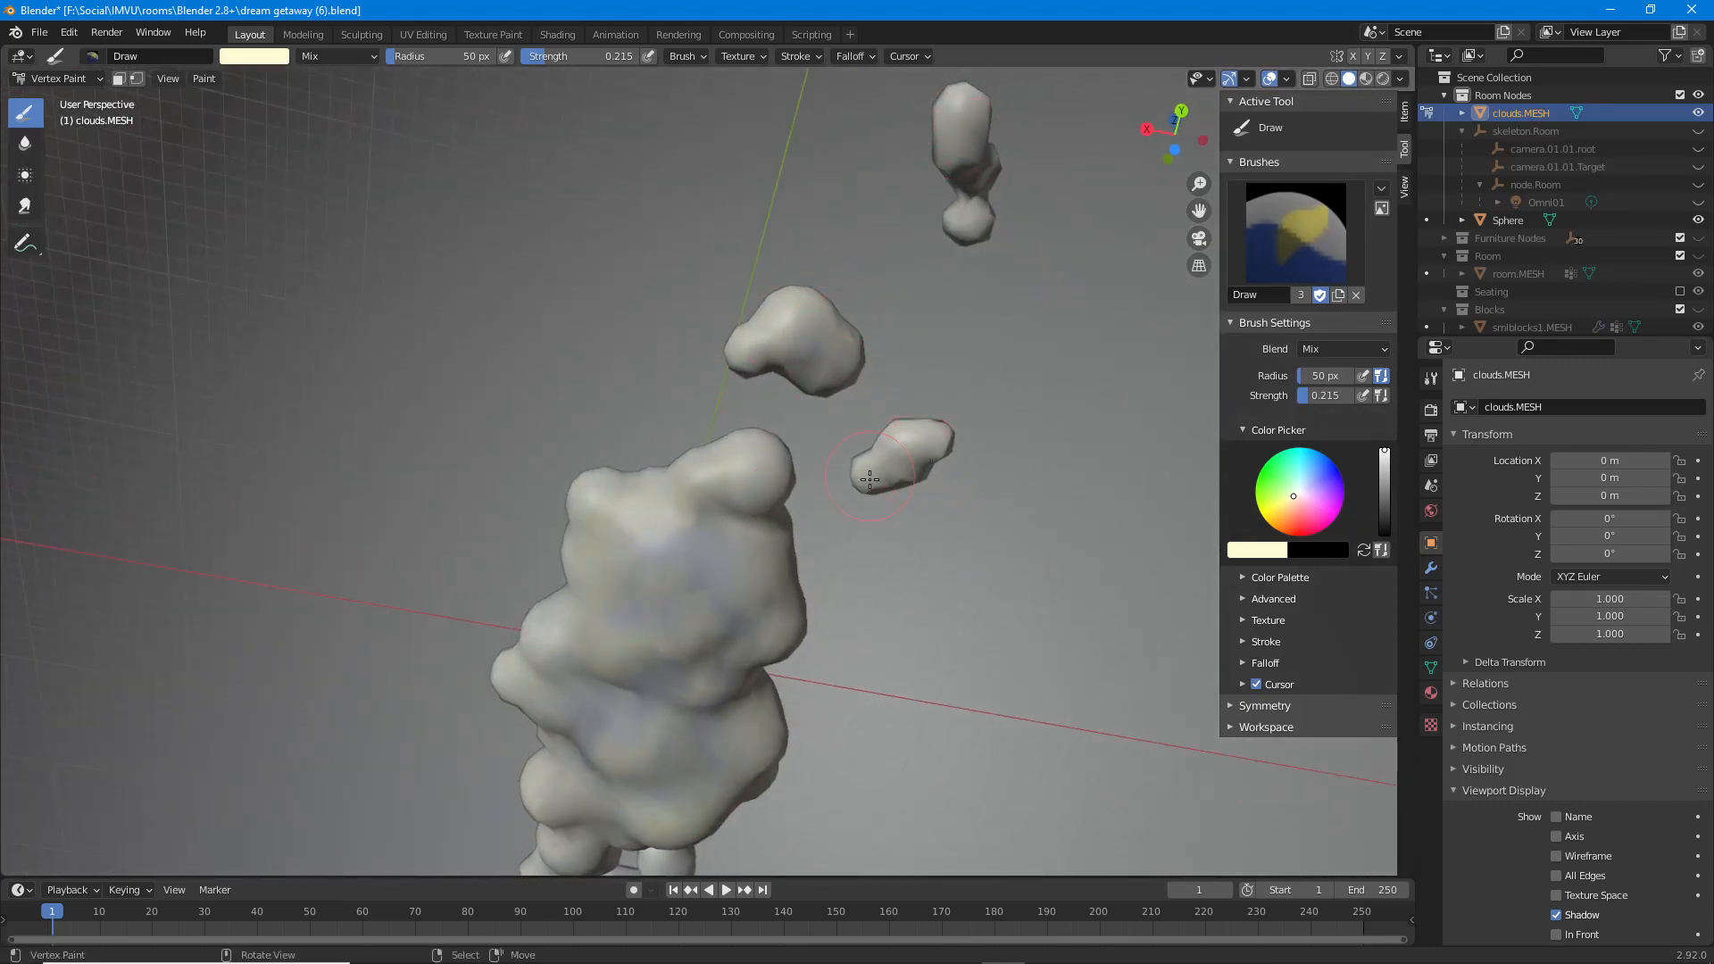
Examine the pale yellow shading on the large cloud and its smaller neighbours from above, below and all sides.
{"action": "middle_click_drag", "start_coordinate": [870, 479], "coordinate": [741, 554]}
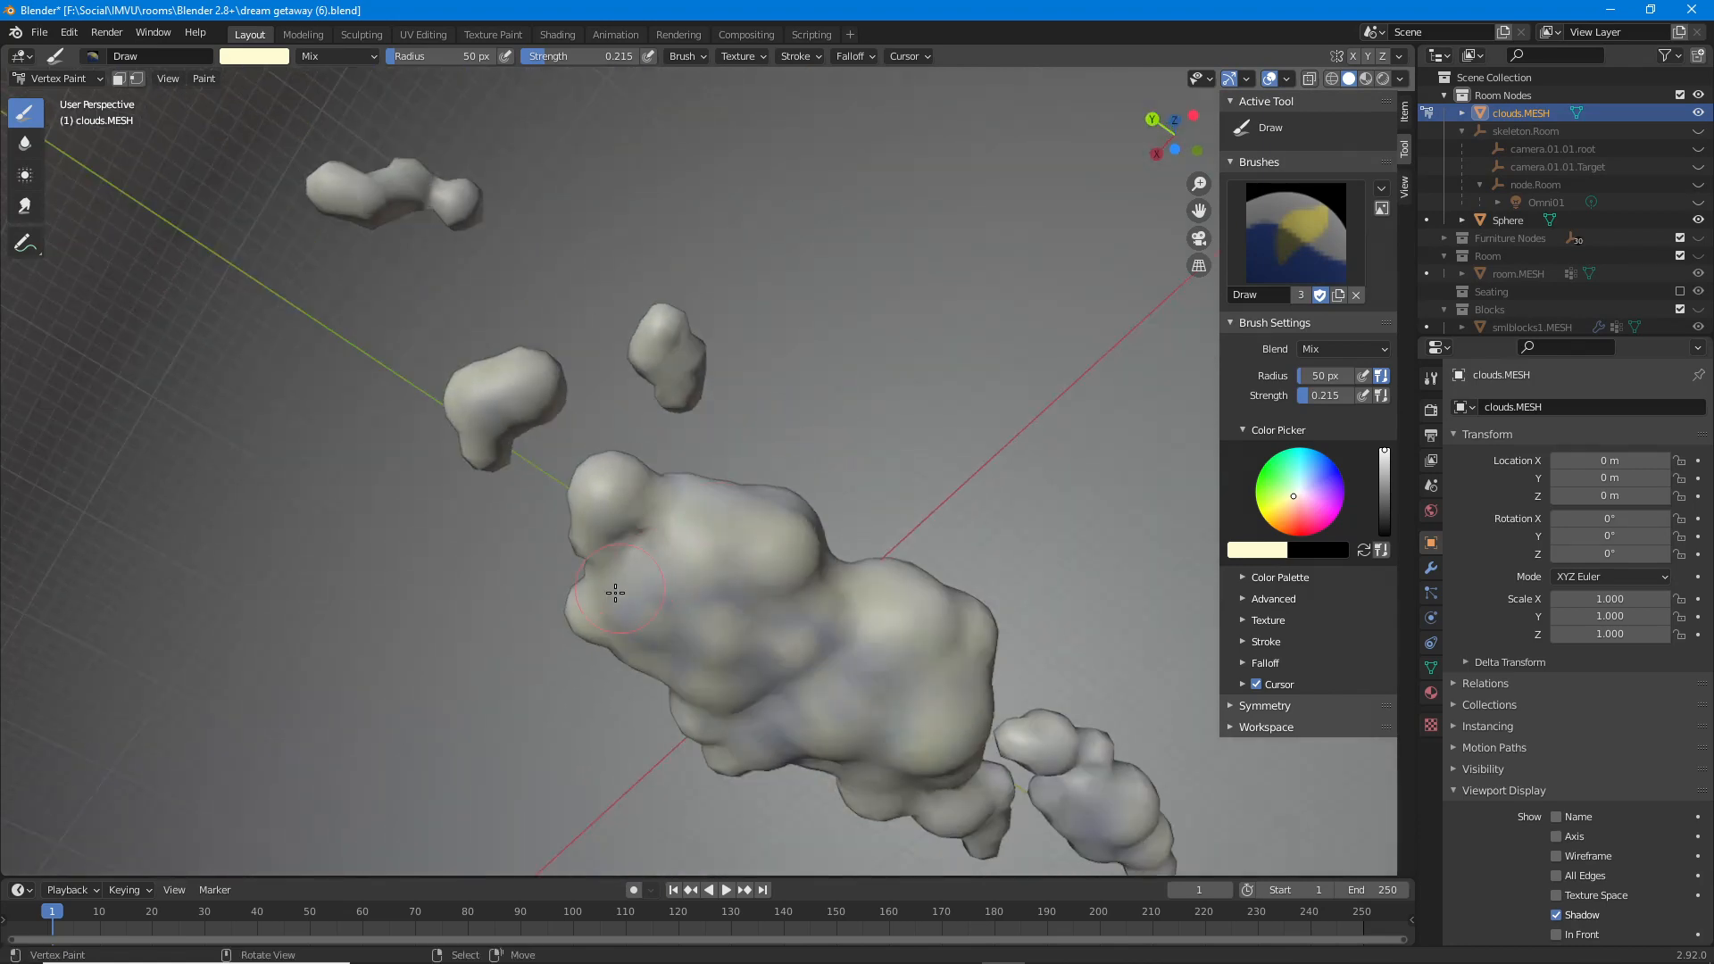
{"action": "middle_click_drag", "start_coordinate": [665, 498], "coordinate": [661, 593]}
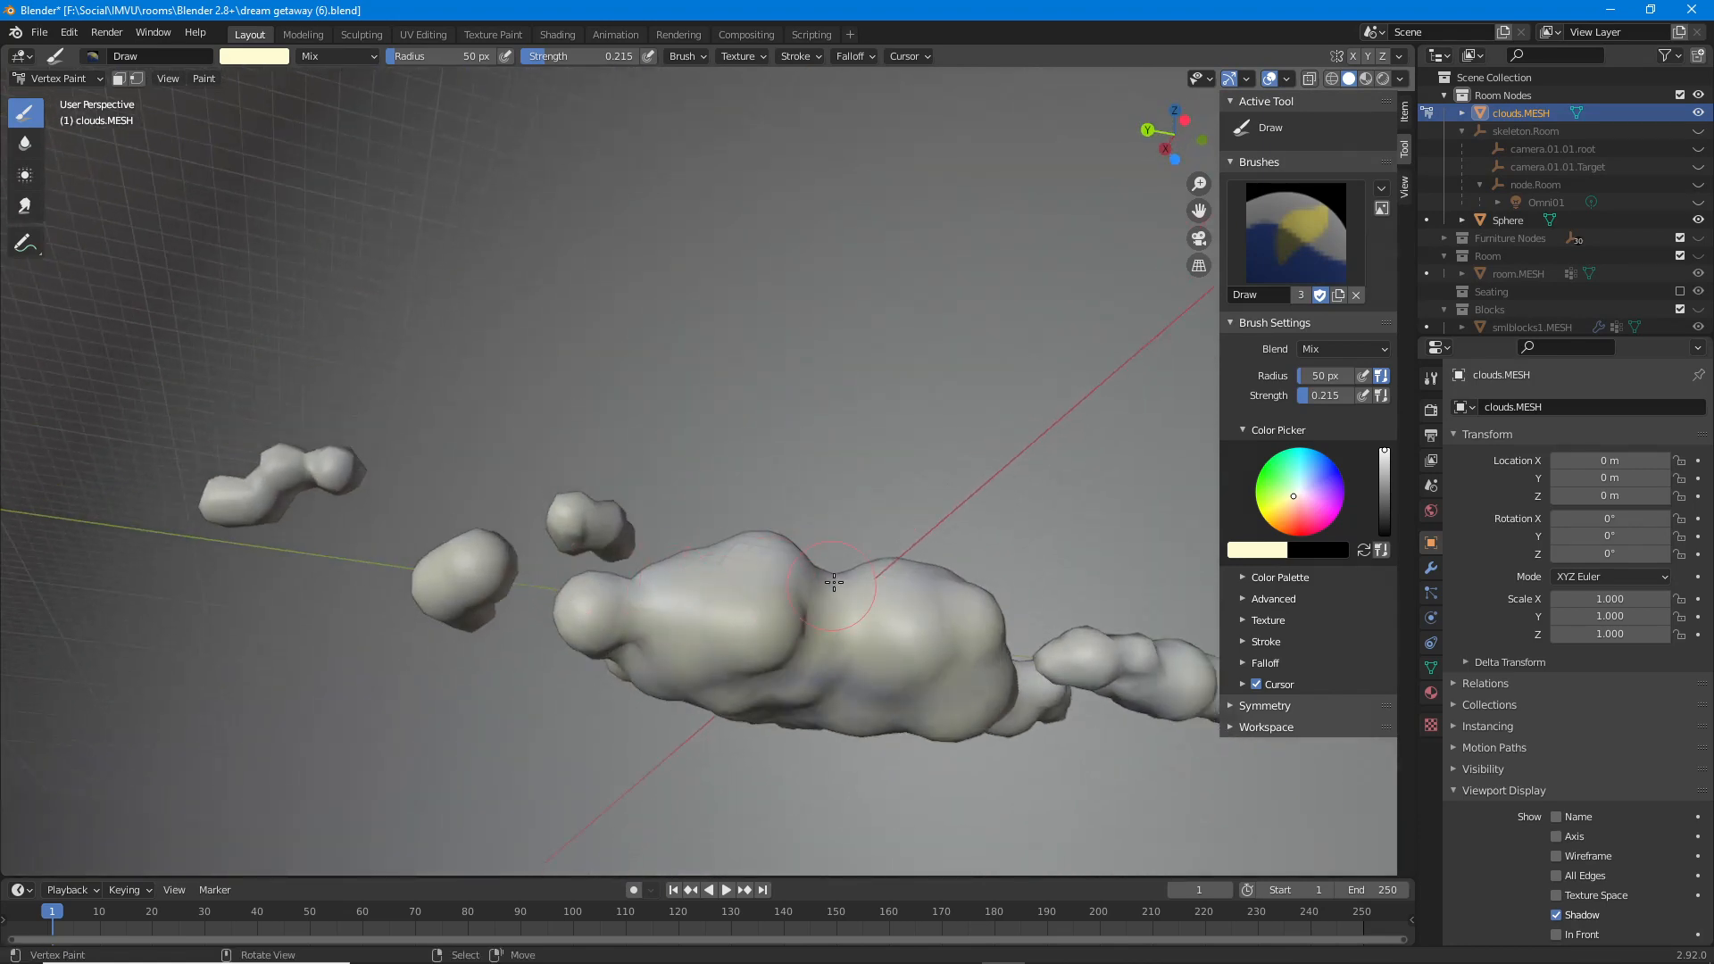
{"action": "middle_click_drag", "start_coordinate": [833, 582], "coordinate": [738, 593]}
{"action": "middle_click_drag", "start_coordinate": [903, 566], "coordinate": [864, 700]}
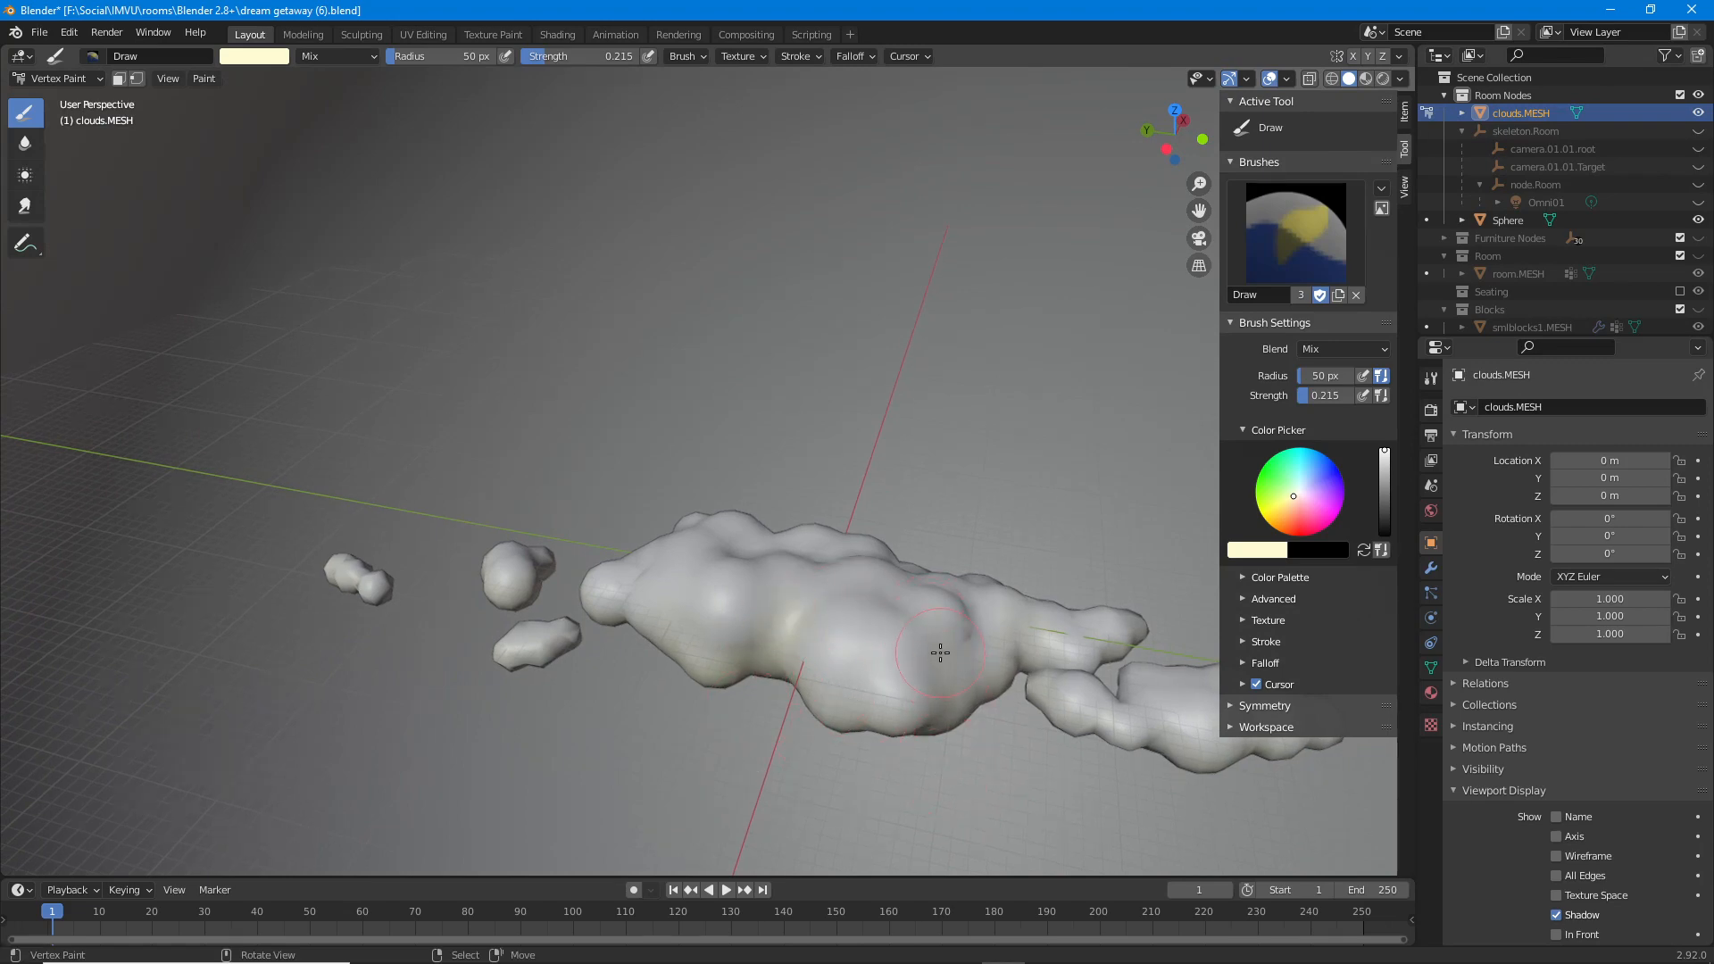
{"action": "middle_click_drag", "start_coordinate": [1037, 725], "coordinate": [898, 607]}
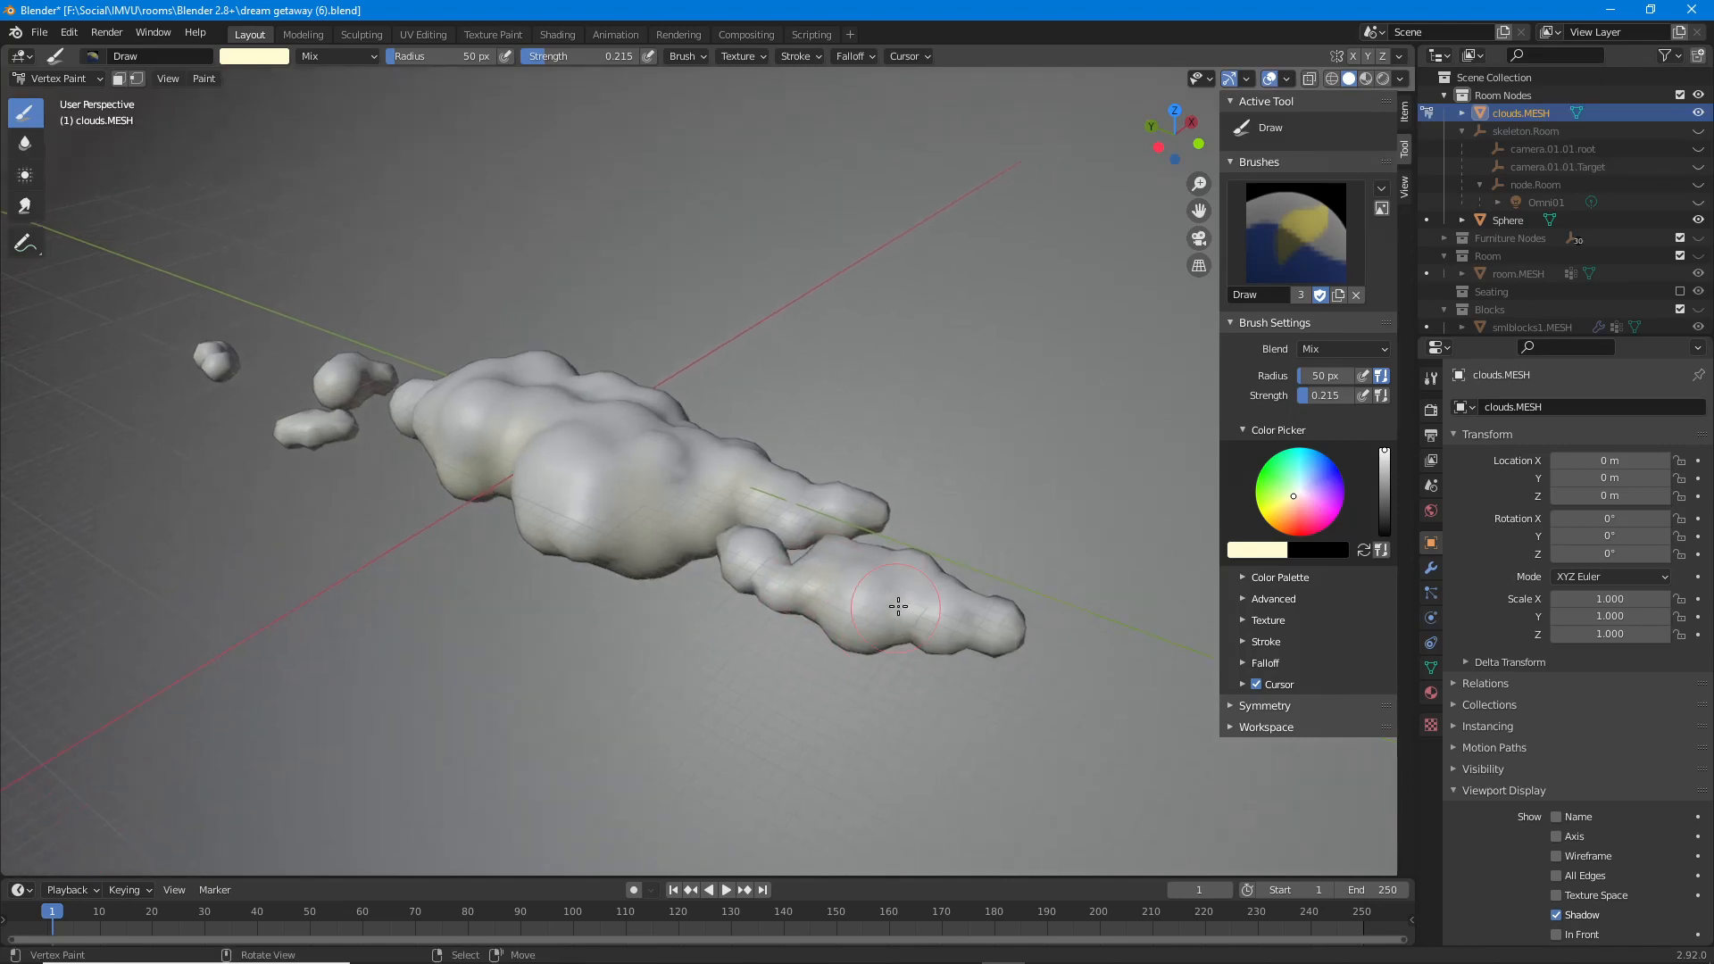
{"action": "middle_click_drag", "start_coordinate": [954, 659], "coordinate": [679, 511]}
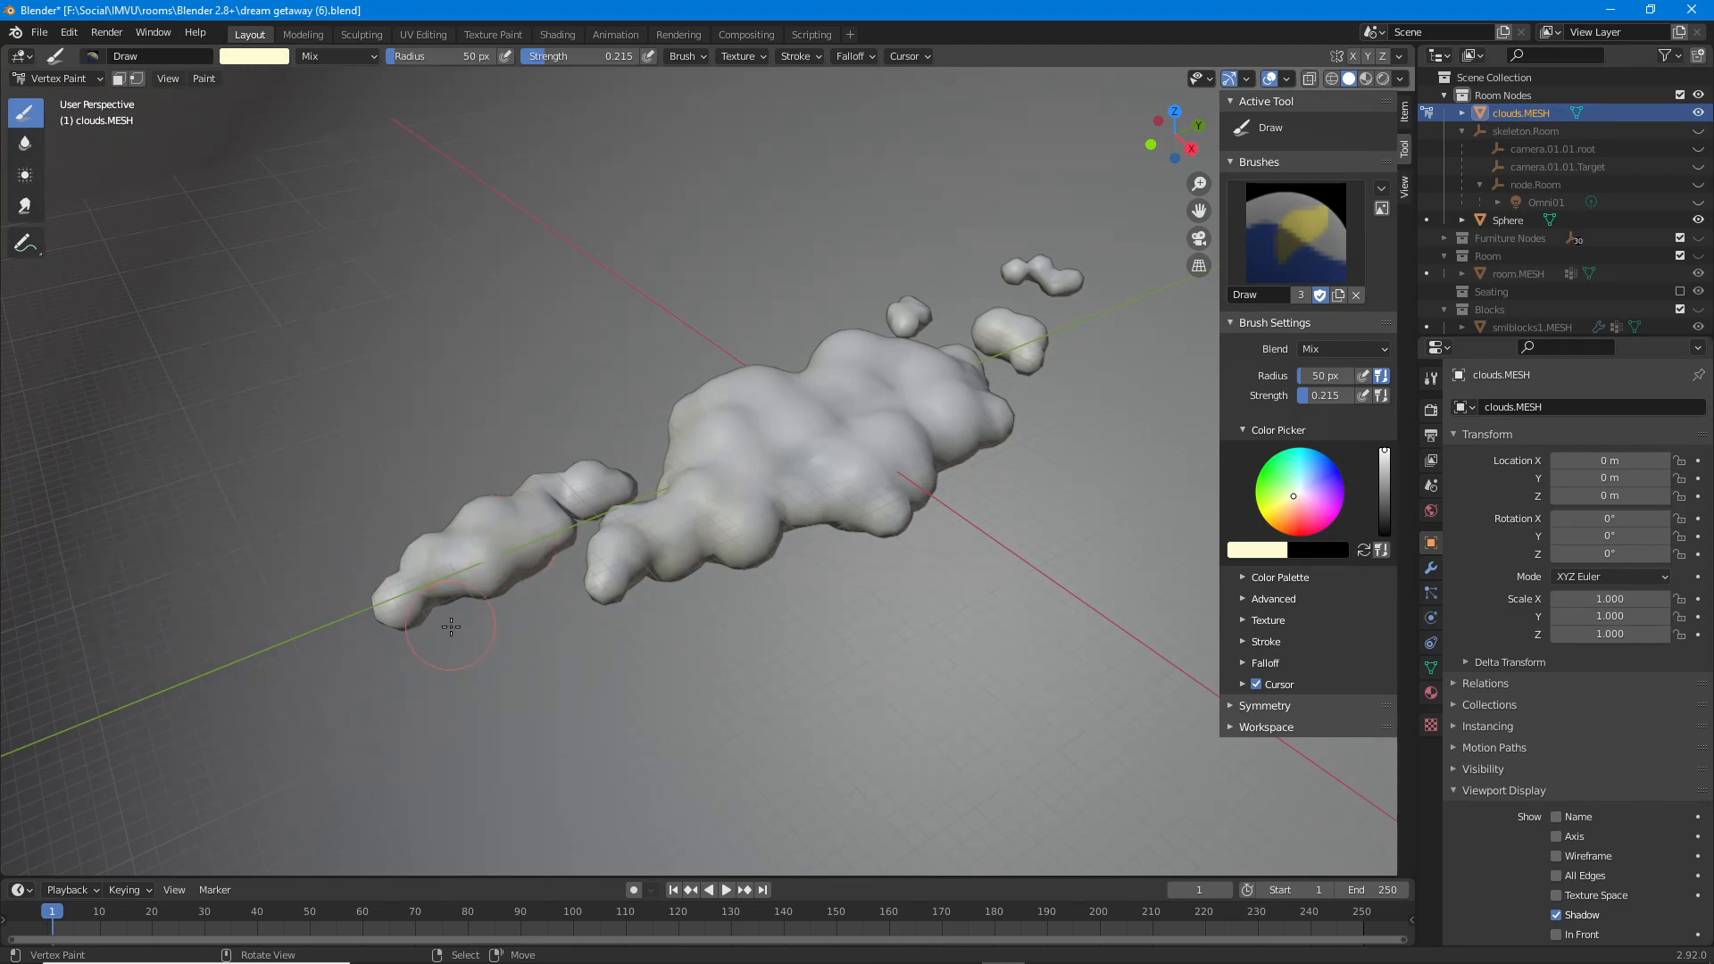
{"action": "middle_click_drag", "start_coordinate": [674, 620], "coordinate": [760, 506]}
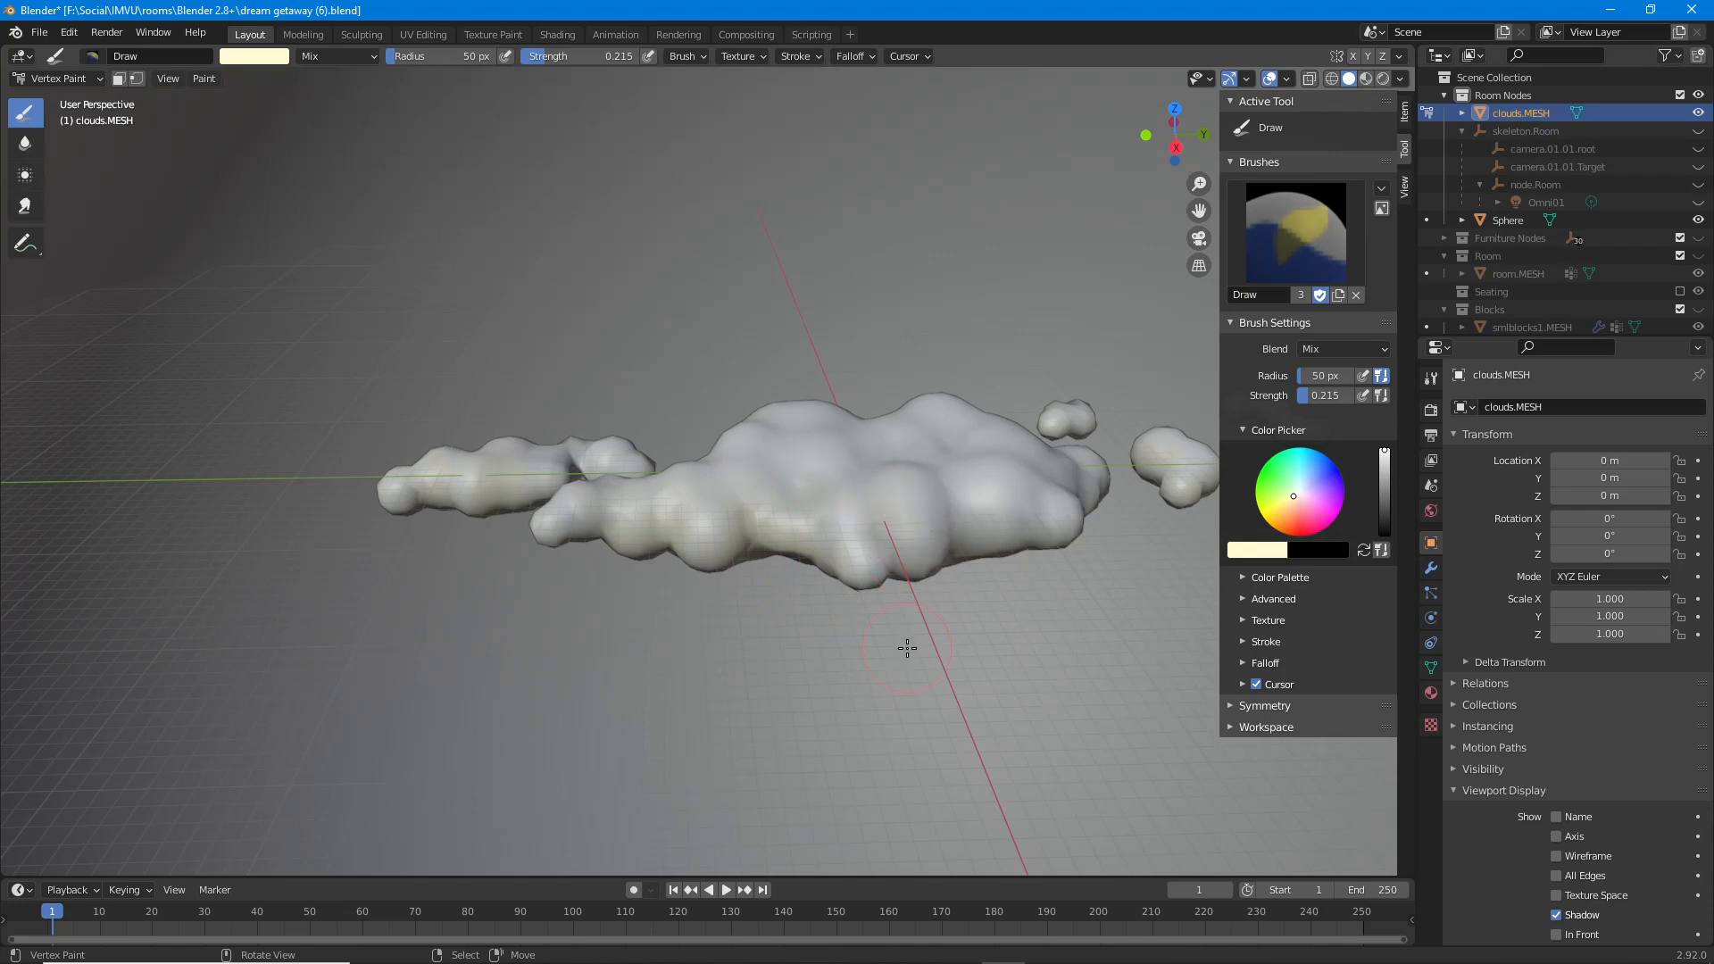
{"action": "mouse_move", "coordinate": [940, 591]}
{"action": "middle_mouse_down"}
{"action": "mouse_move", "coordinate": [869, 527]}
{"action": "mouse_move", "coordinate": [940, 490]}
{"action": "middle_mouse_up"}
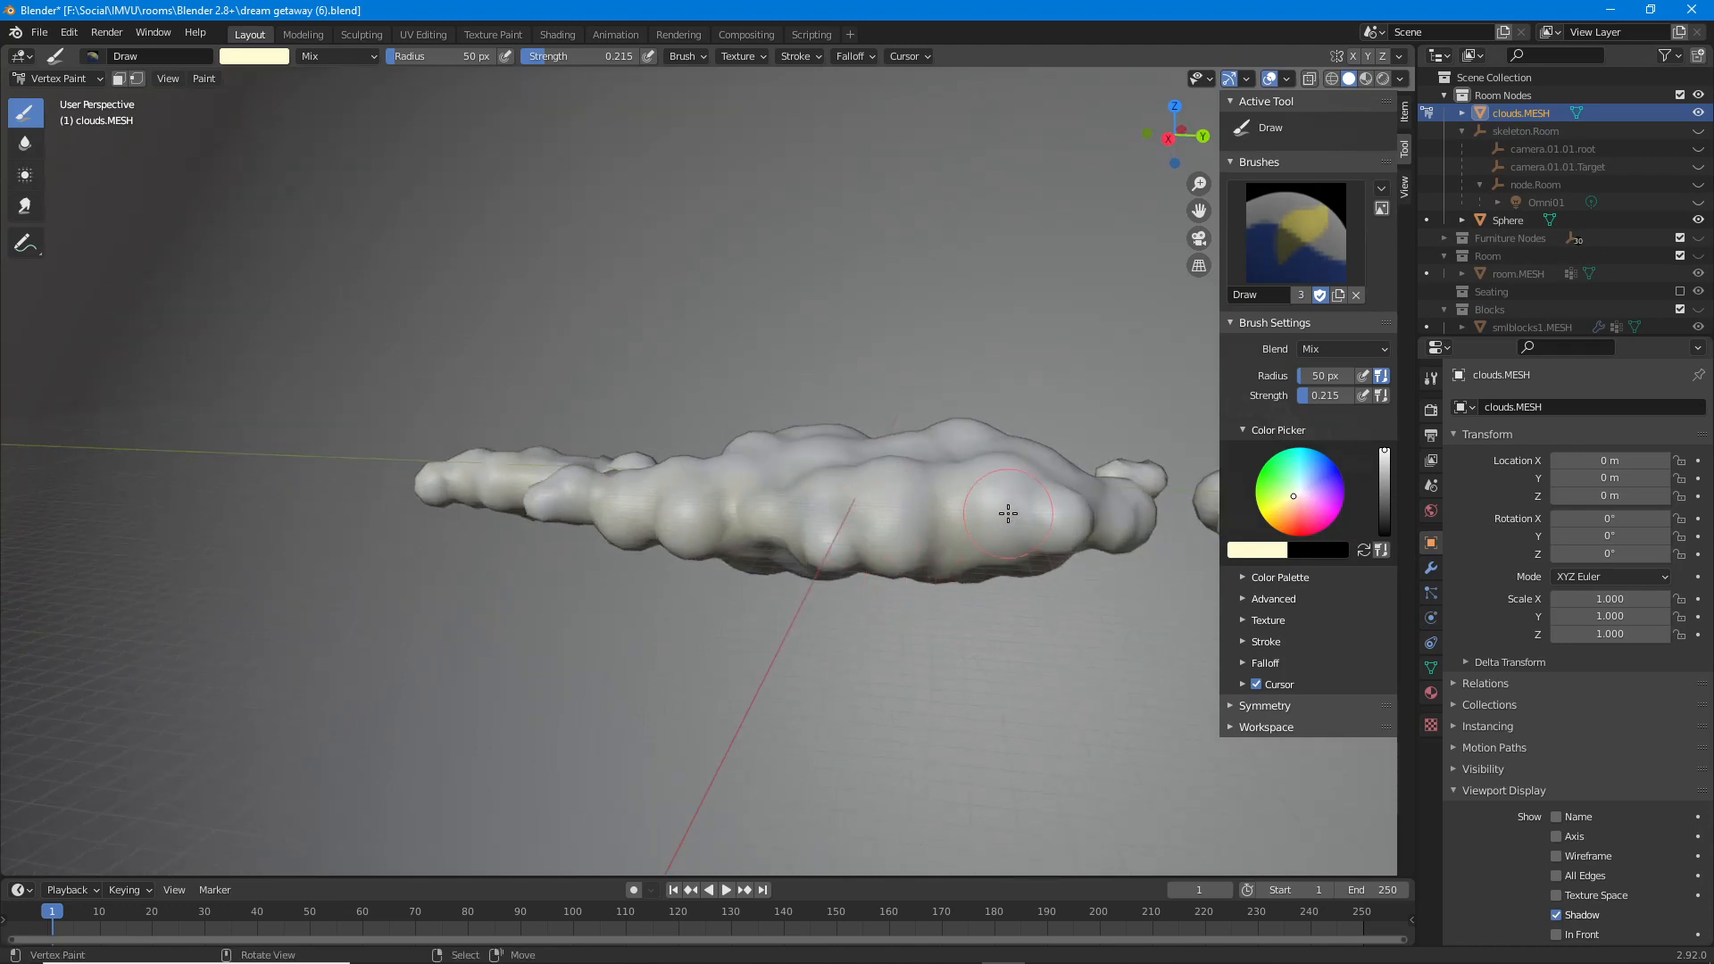
{"action": "middle_click_drag", "start_coordinate": [1039, 568], "coordinate": [734, 498], "text": "shift"}
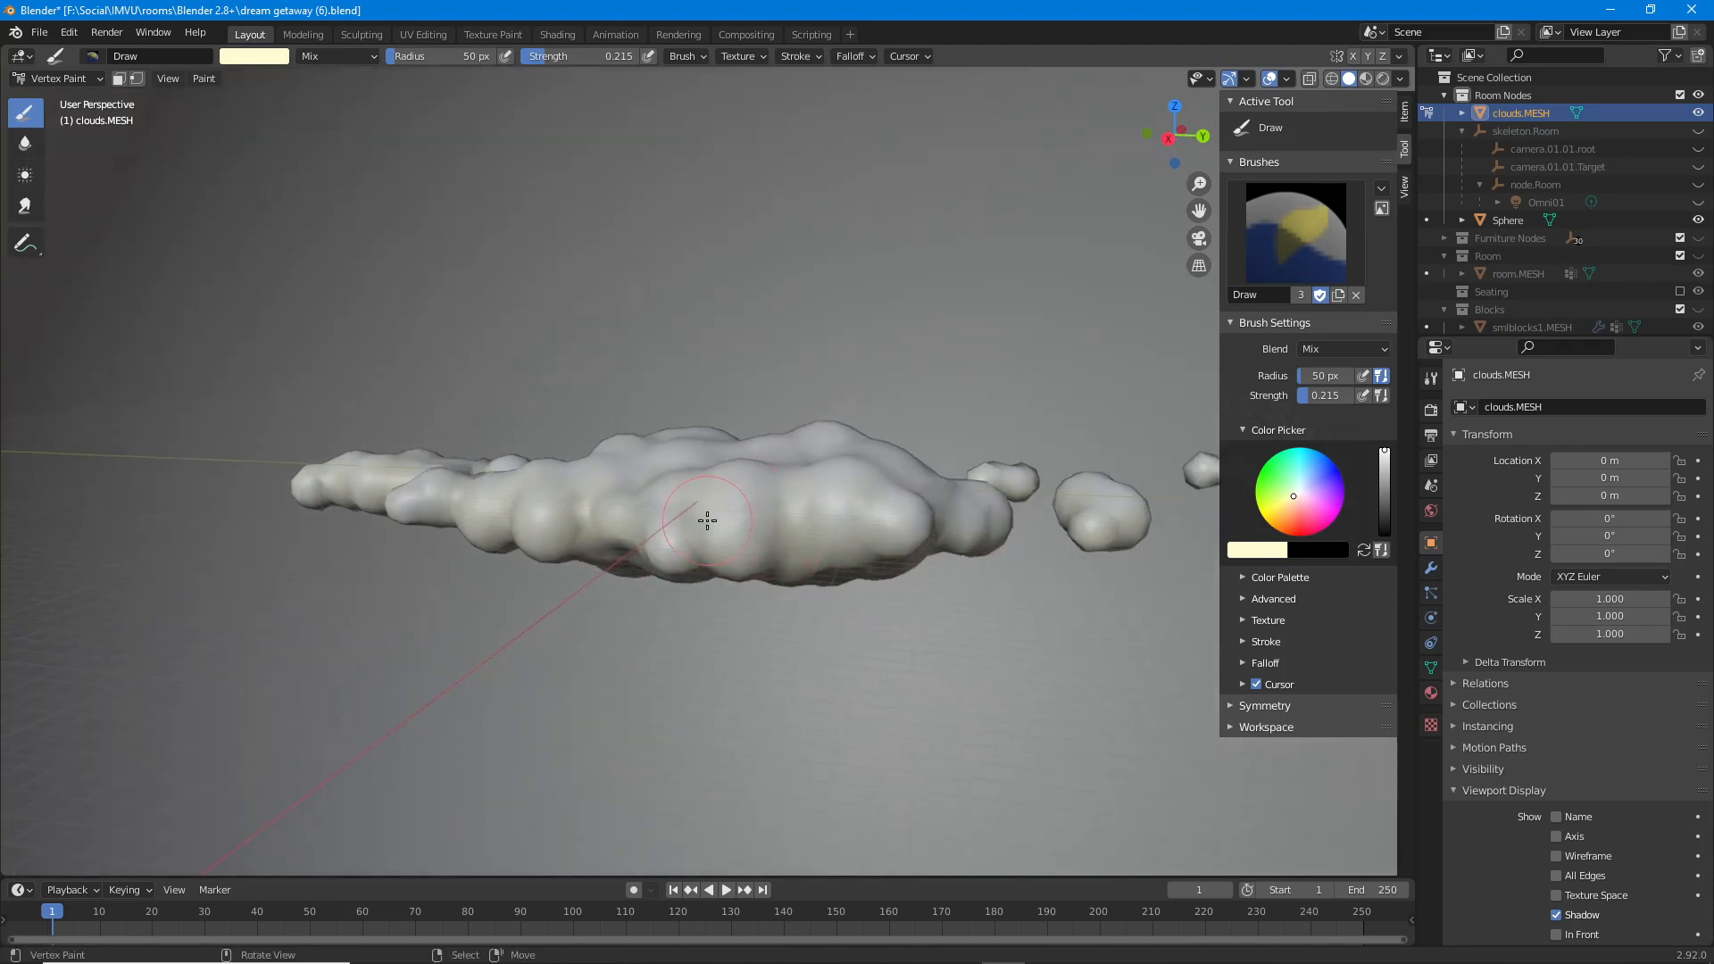
{"action": "middle_click_drag", "start_coordinate": [750, 406], "coordinate": [878, 665]}
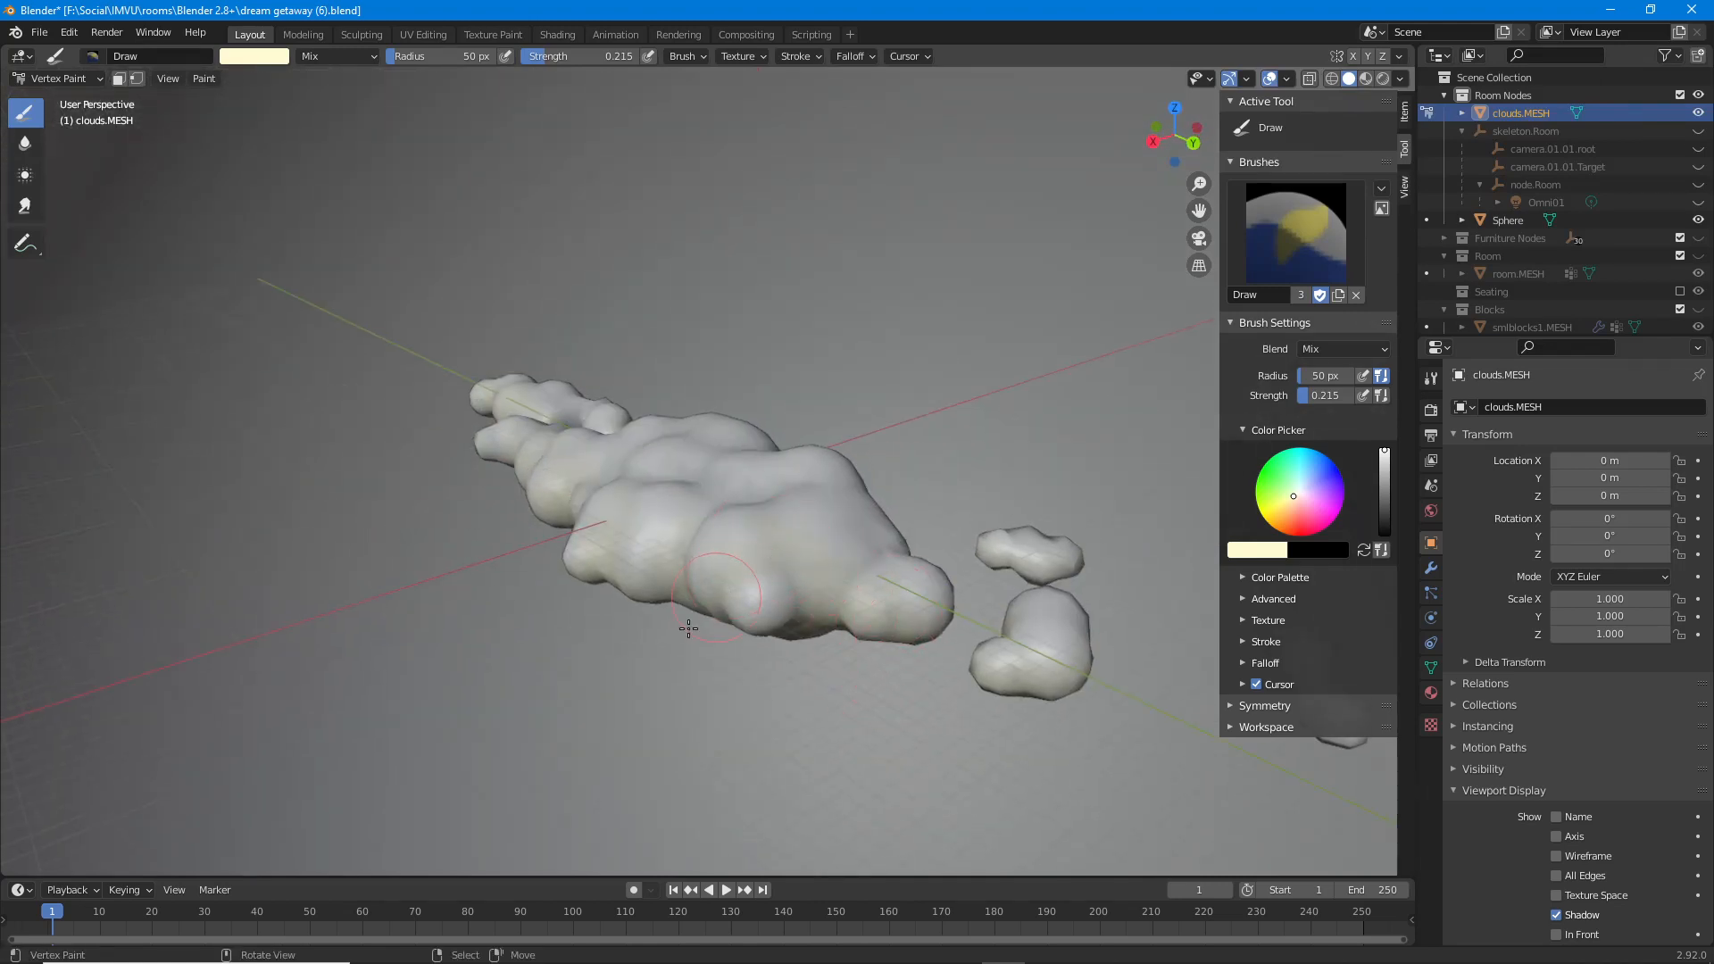
{"action": "middle_click_drag", "start_coordinate": [688, 629], "coordinate": [533, 526]}
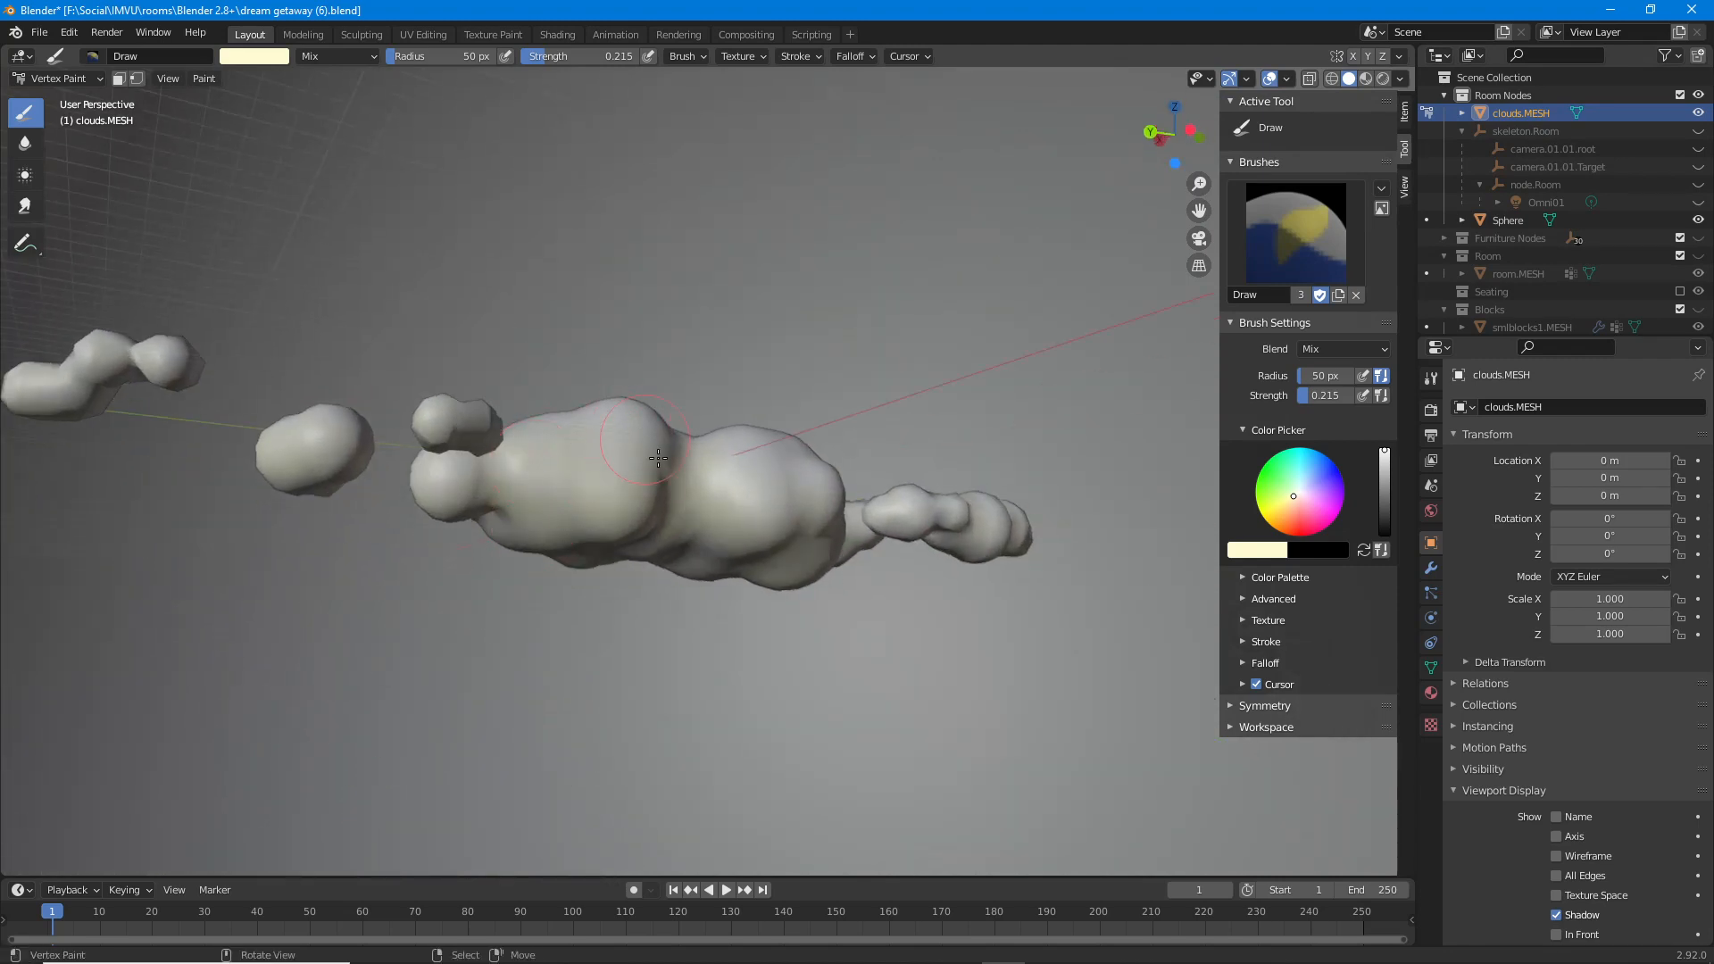
Change the brush to a lighter cream and soften the upper sides of the large and elongated clouds with it.
{"action": "middle_click_drag", "start_coordinate": [645, 543], "coordinate": [735, 528]}
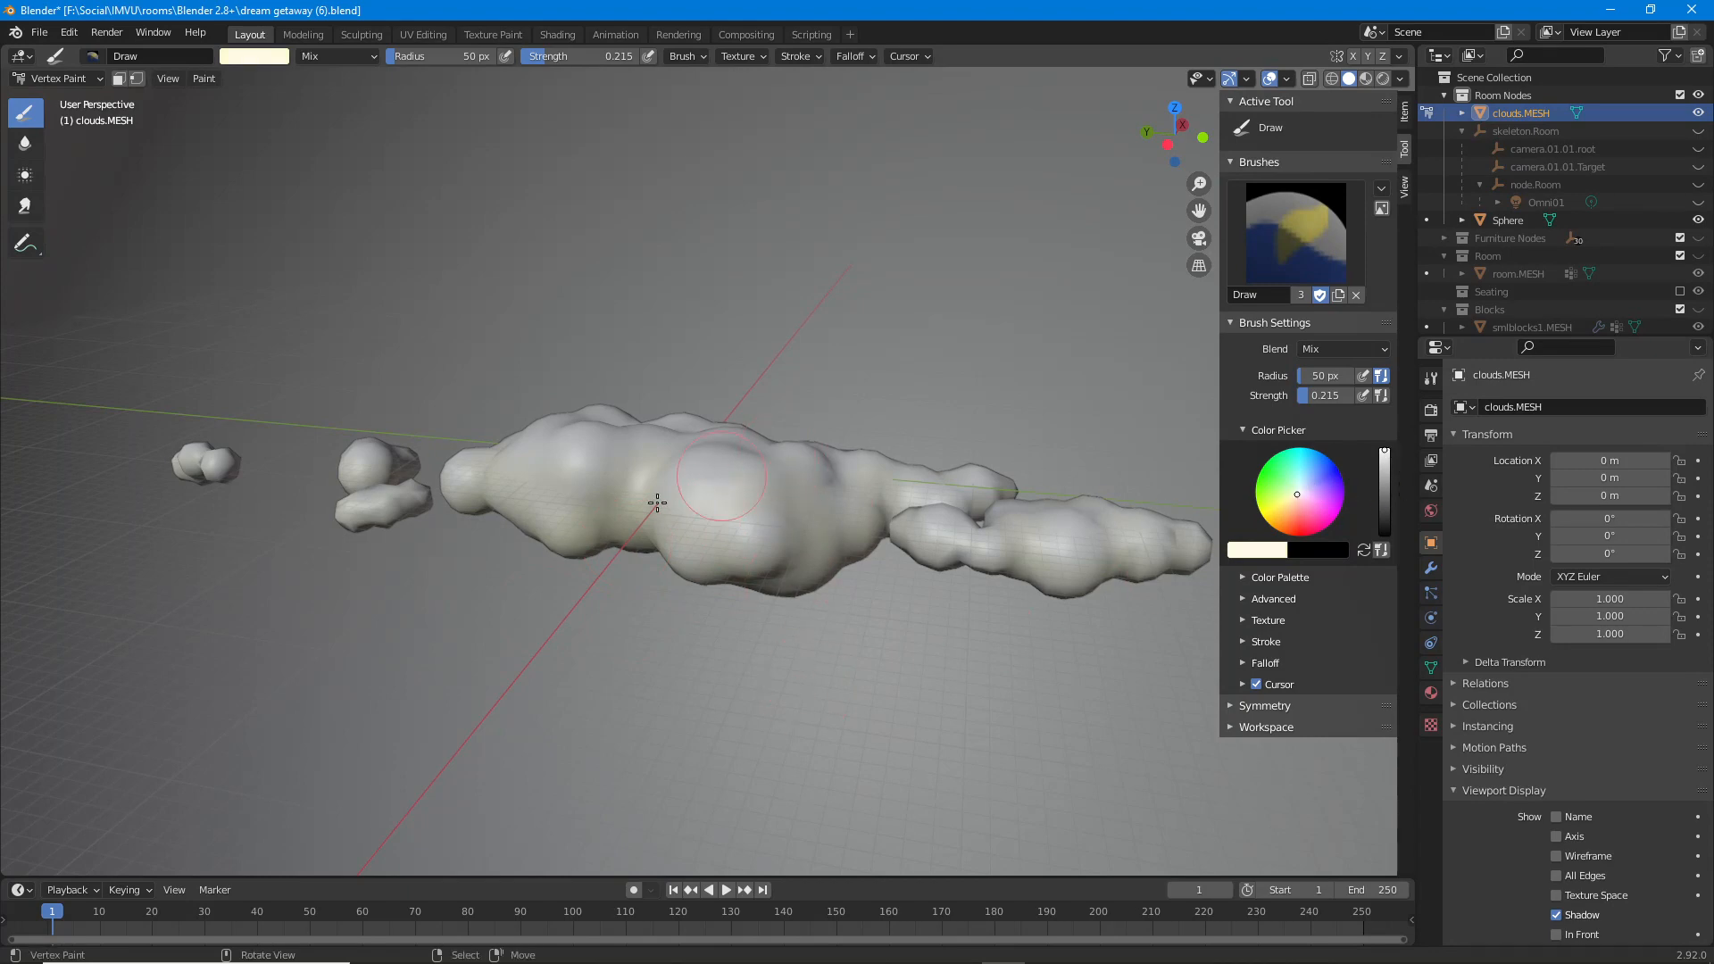
{"action": "middle_click_drag", "start_coordinate": [581, 498], "coordinate": [693, 525]}
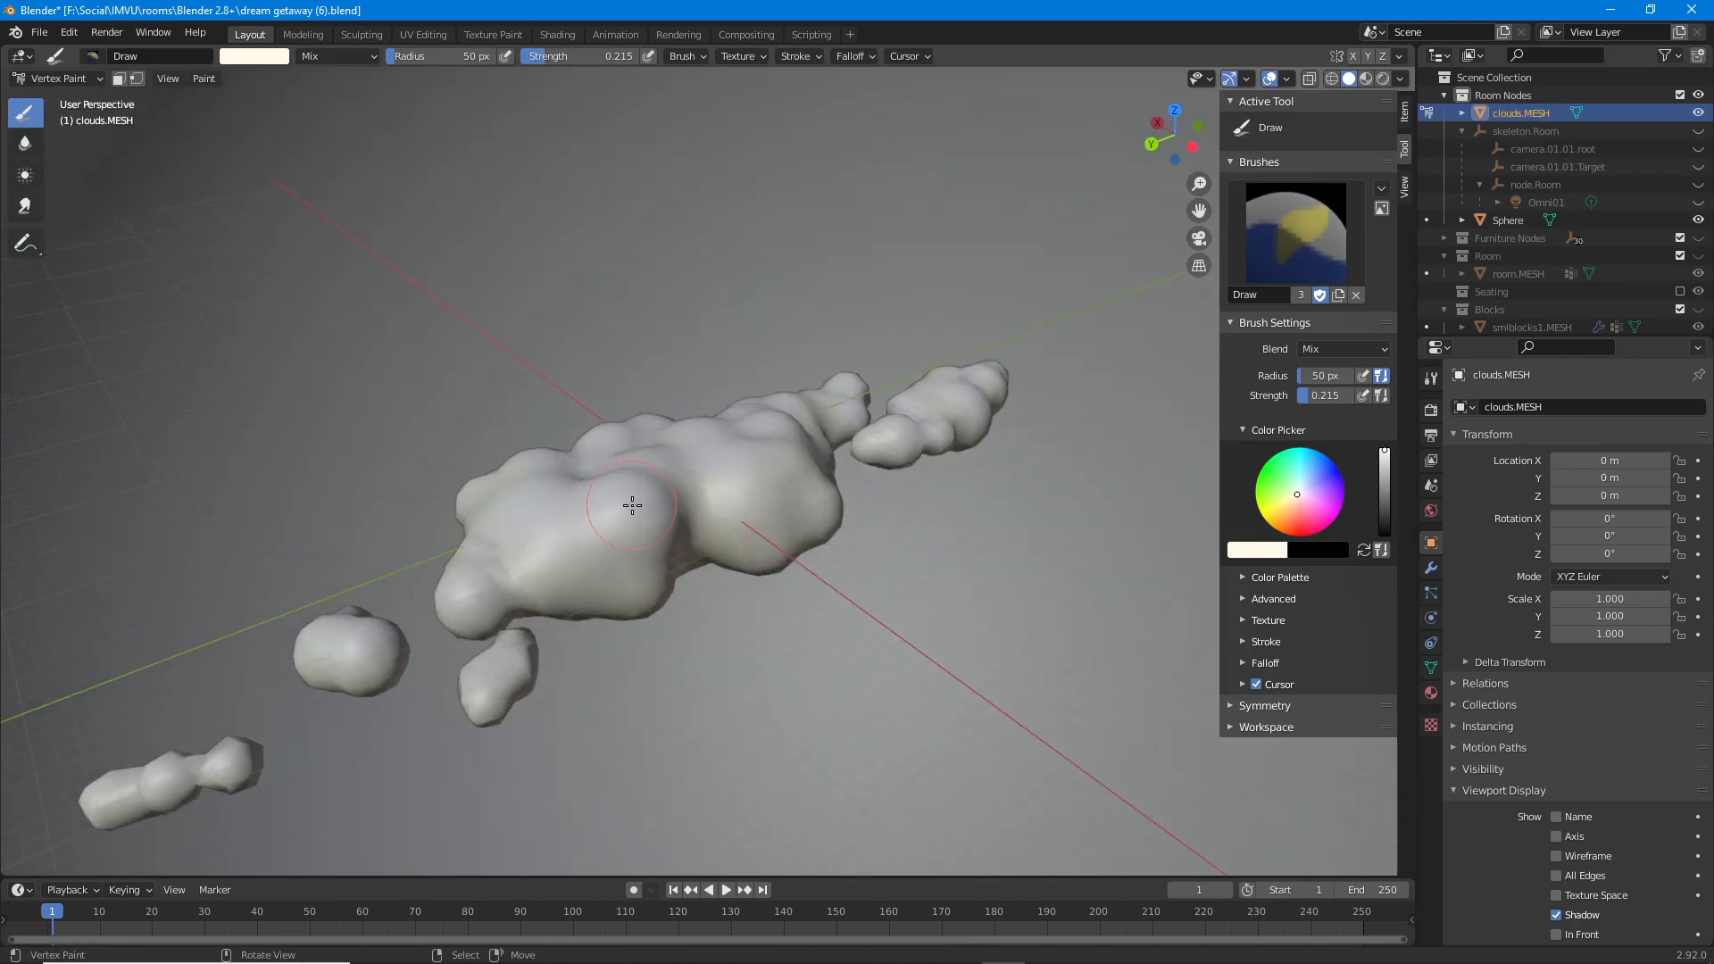
{"action": "mouse_move", "coordinate": [701, 599]}
{"action": "middle_mouse_down"}
{"action": "mouse_move", "coordinate": [738, 592]}
{"action": "mouse_move", "coordinate": [714, 567]}
{"action": "mouse_move", "coordinate": [779, 517]}
{"action": "middle_mouse_up"}
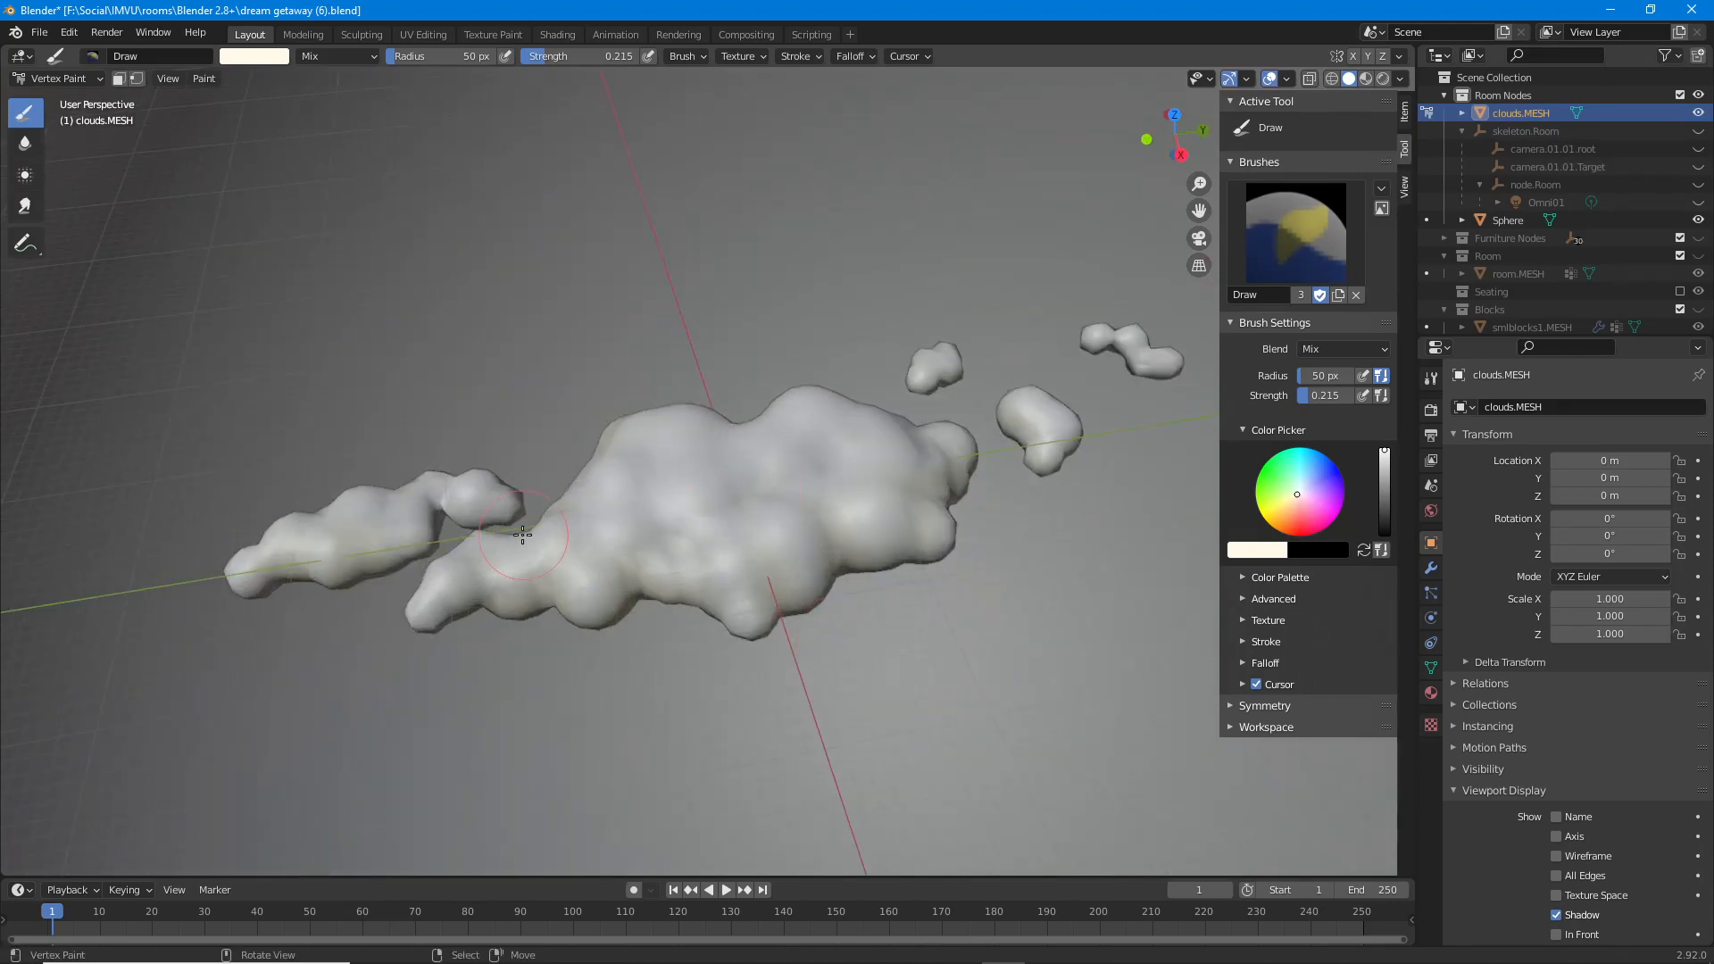
{"action": "mouse_move", "coordinate": [536, 574]}
{"action": "middle_mouse_down"}
{"action": "mouse_move", "coordinate": [661, 542]}
{"action": "mouse_move", "coordinate": [605, 648]}
{"action": "middle_mouse_up"}
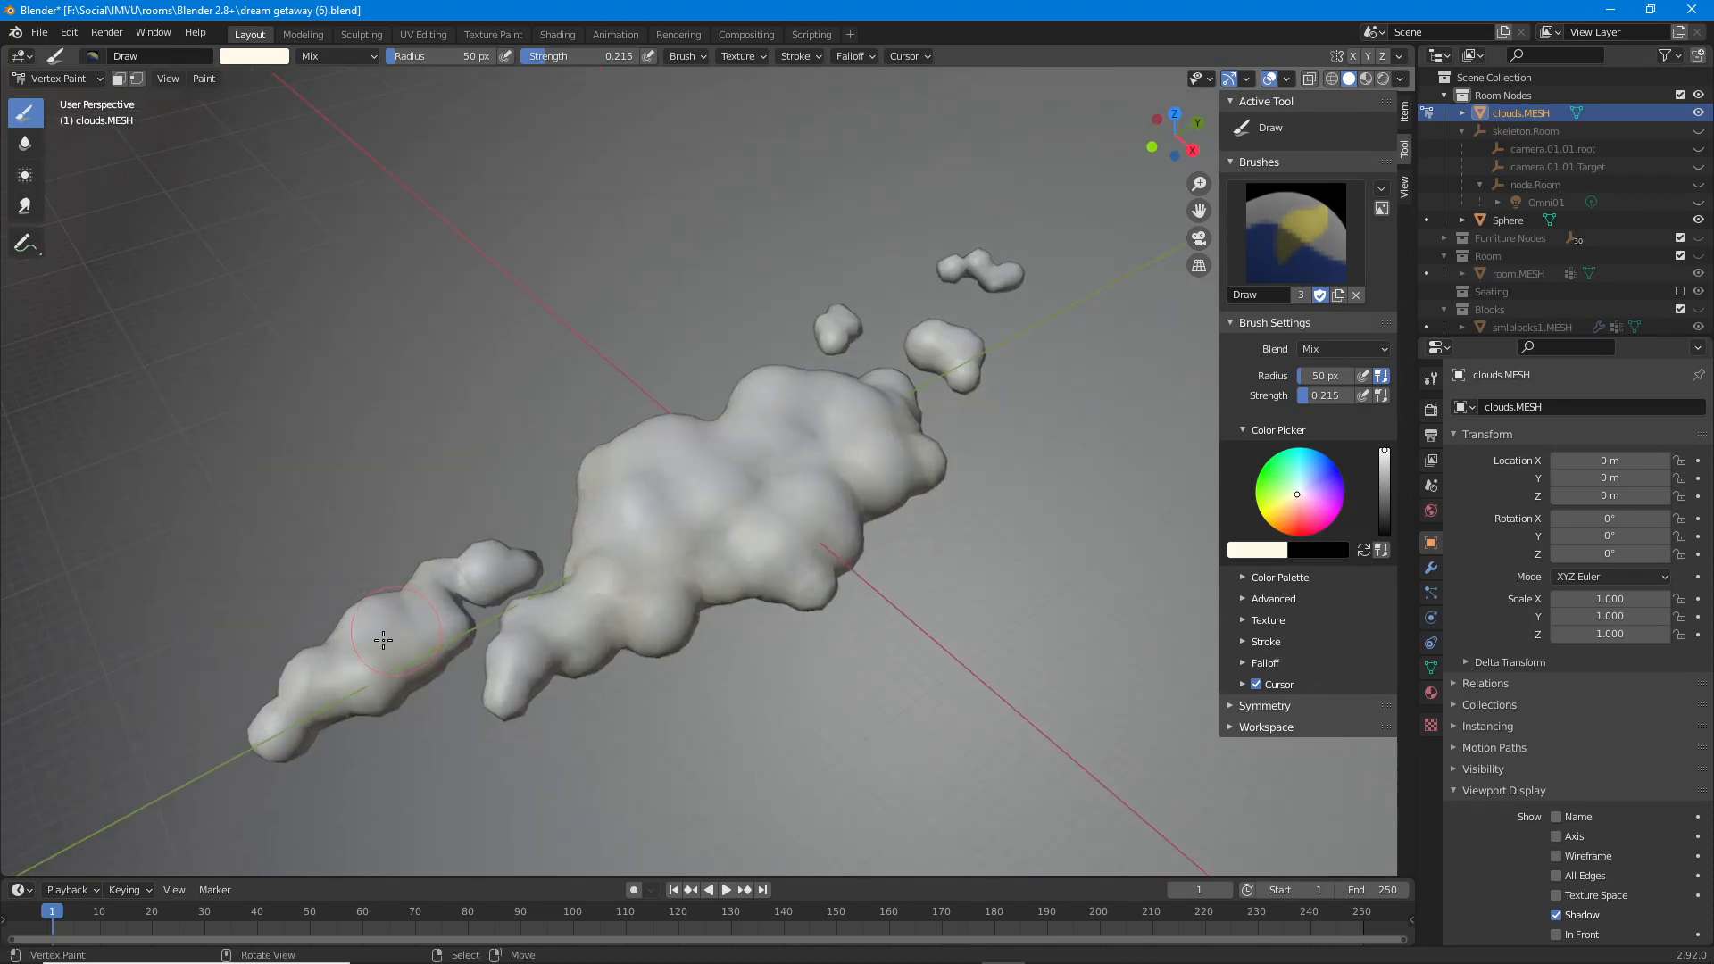
{"action": "middle_click_drag", "start_coordinate": [458, 699], "coordinate": [727, 631]}
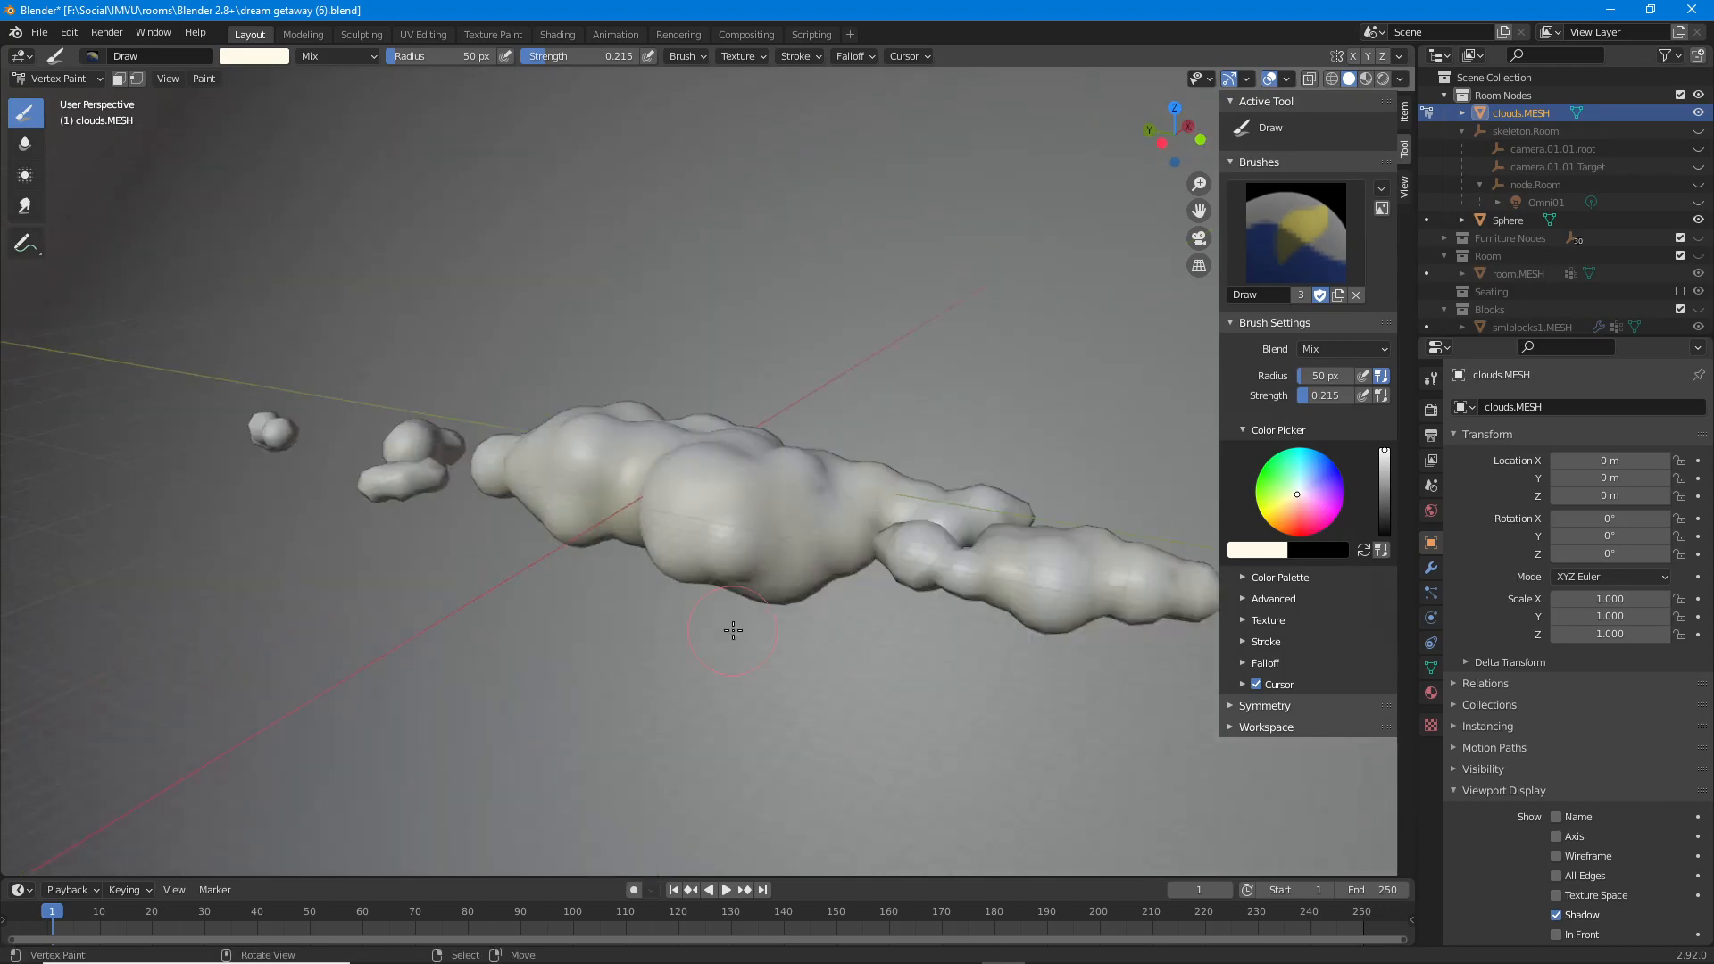
{"action": "mouse_move", "coordinate": [937, 592]}
{"action": "middle_mouse_down"}
{"action": "mouse_move", "coordinate": [625, 541]}
{"action": "mouse_move", "coordinate": [571, 551]}
{"action": "middle_mouse_up"}
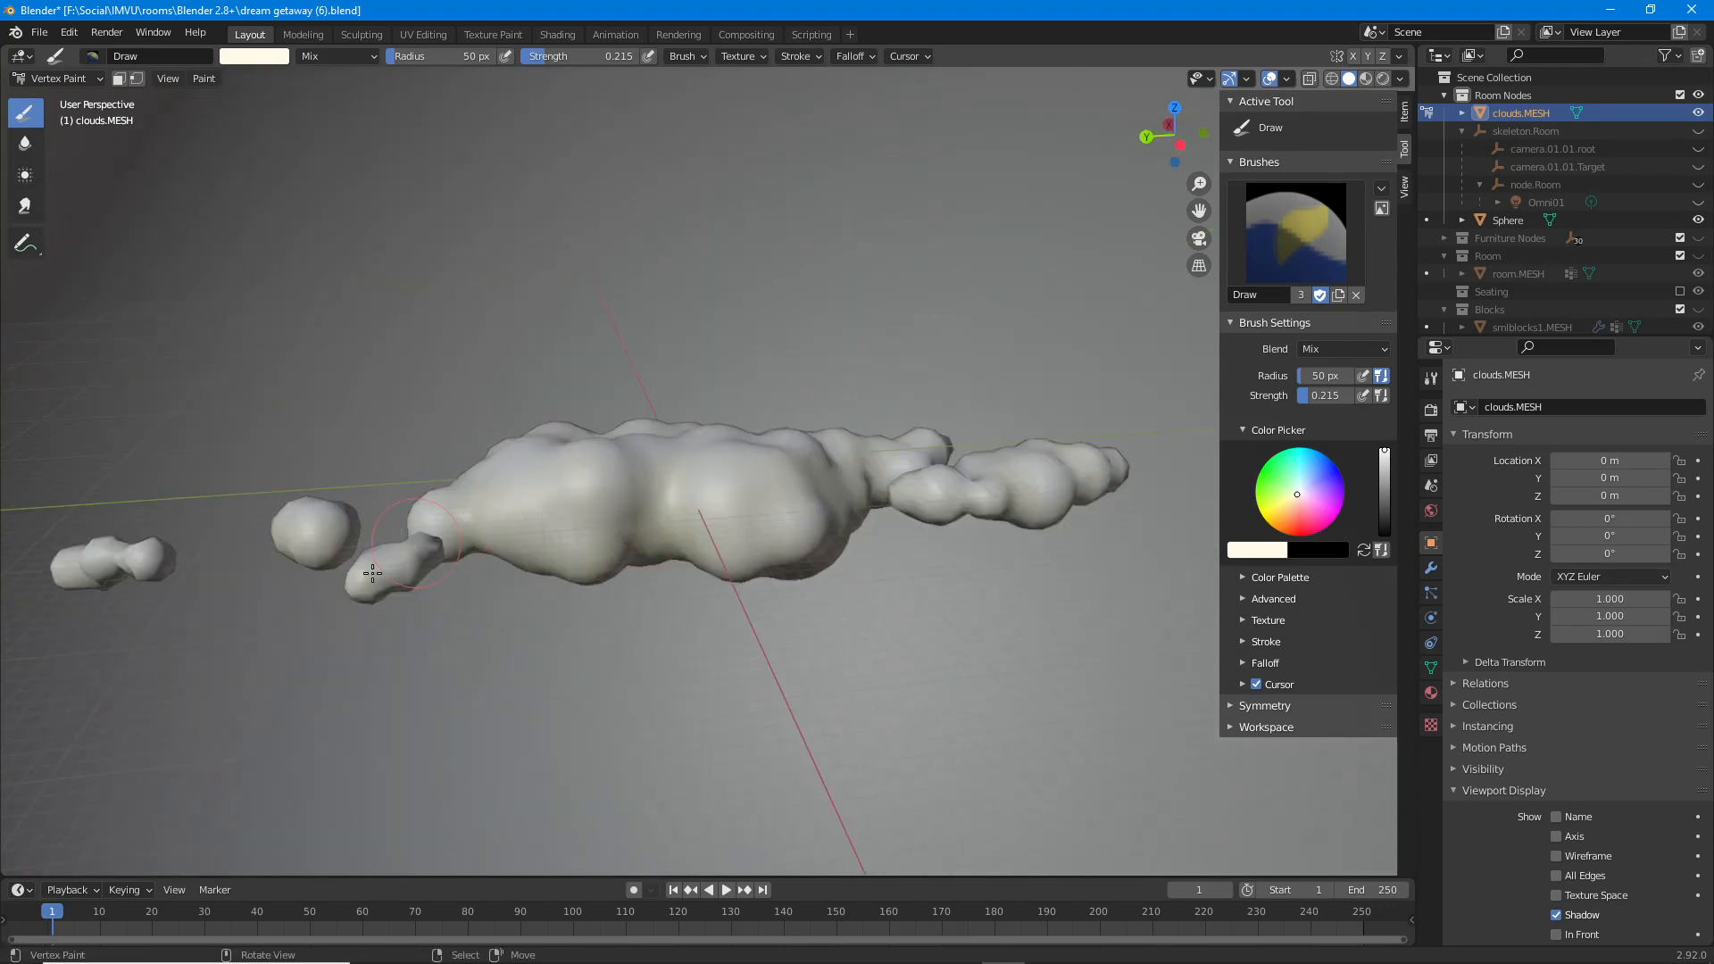
Lighten the brush colour to an almost pure white at full brightness.
{"action": "middle_click_drag", "start_coordinate": [199, 597], "coordinate": [640, 626], "text": "shift"}
{"action": "middle_click_drag", "start_coordinate": [503, 598], "coordinate": [721, 271]}
{"action": "mouse_move", "coordinate": [874, 334]}
{"action": "middle_mouse_down"}
{"action": "mouse_move", "coordinate": [785, 332]}
{"action": "mouse_move", "coordinate": [715, 379]}
{"action": "mouse_move", "coordinate": [334, 522]}
{"action": "mouse_move", "coordinate": [625, 429]}
{"action": "mouse_move", "coordinate": [933, 376]}
{"action": "middle_mouse_up"}
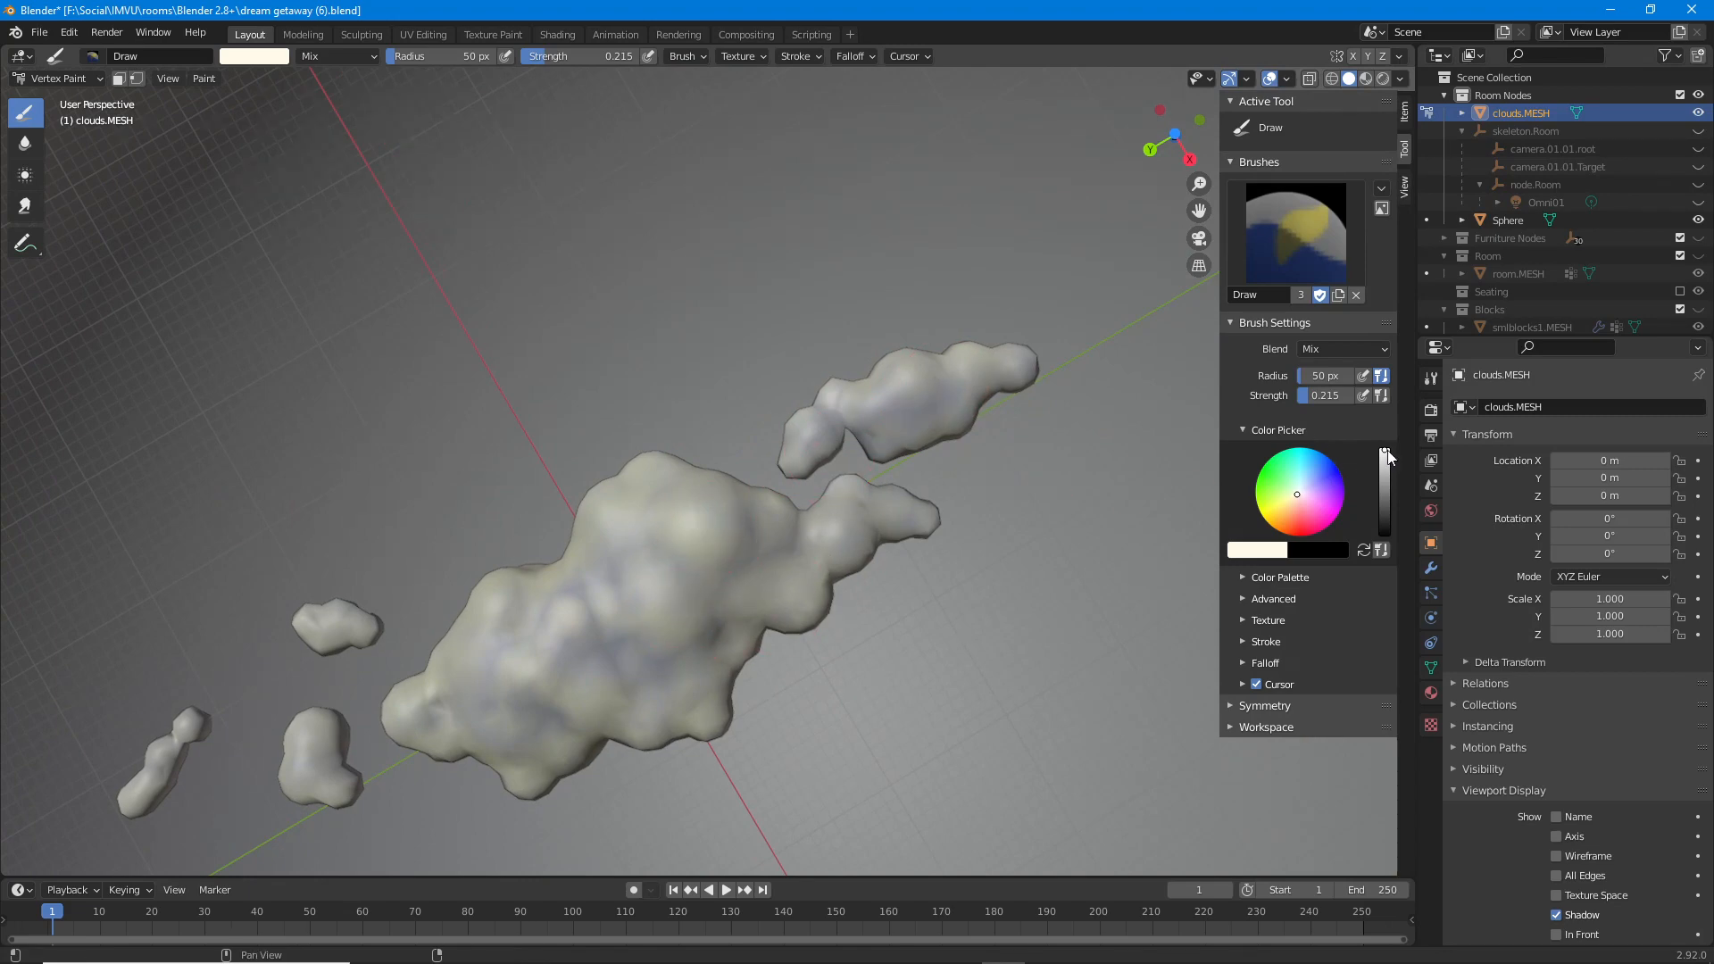
{"action": "left_click_drag", "start_coordinate": [1388, 452], "coordinate": [1385, 449]}
{"action": "left_click", "coordinate": [1272, 550]}
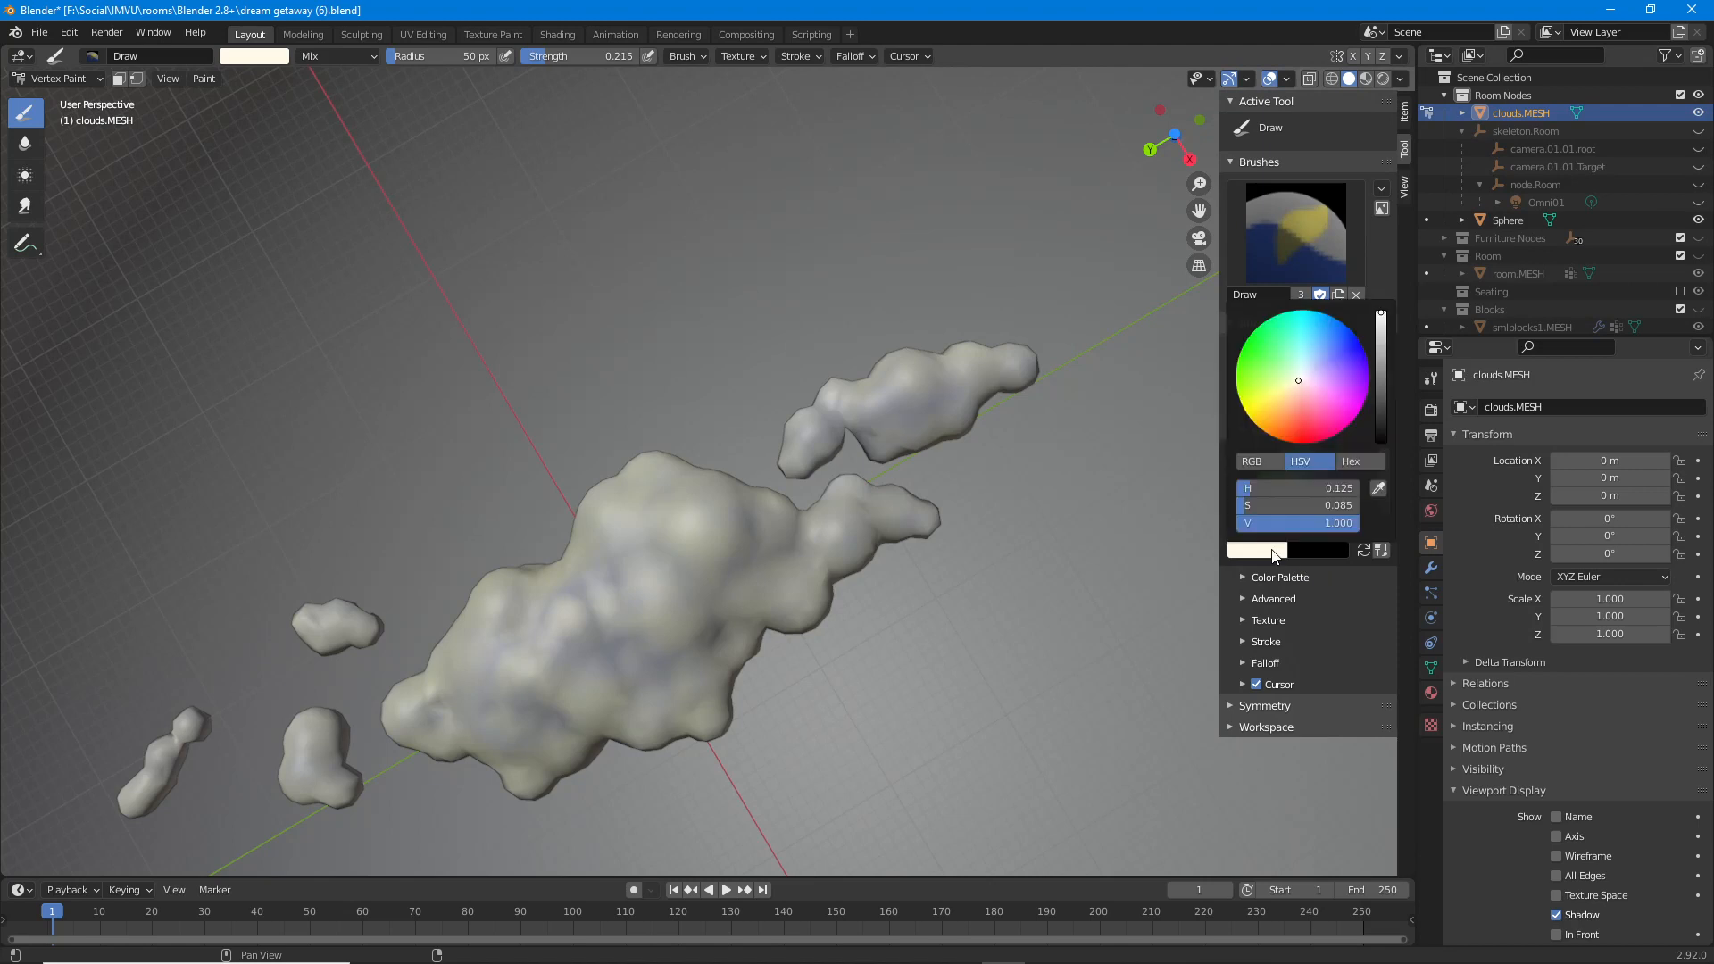
{"action": "left_click", "coordinate": [1266, 462]}
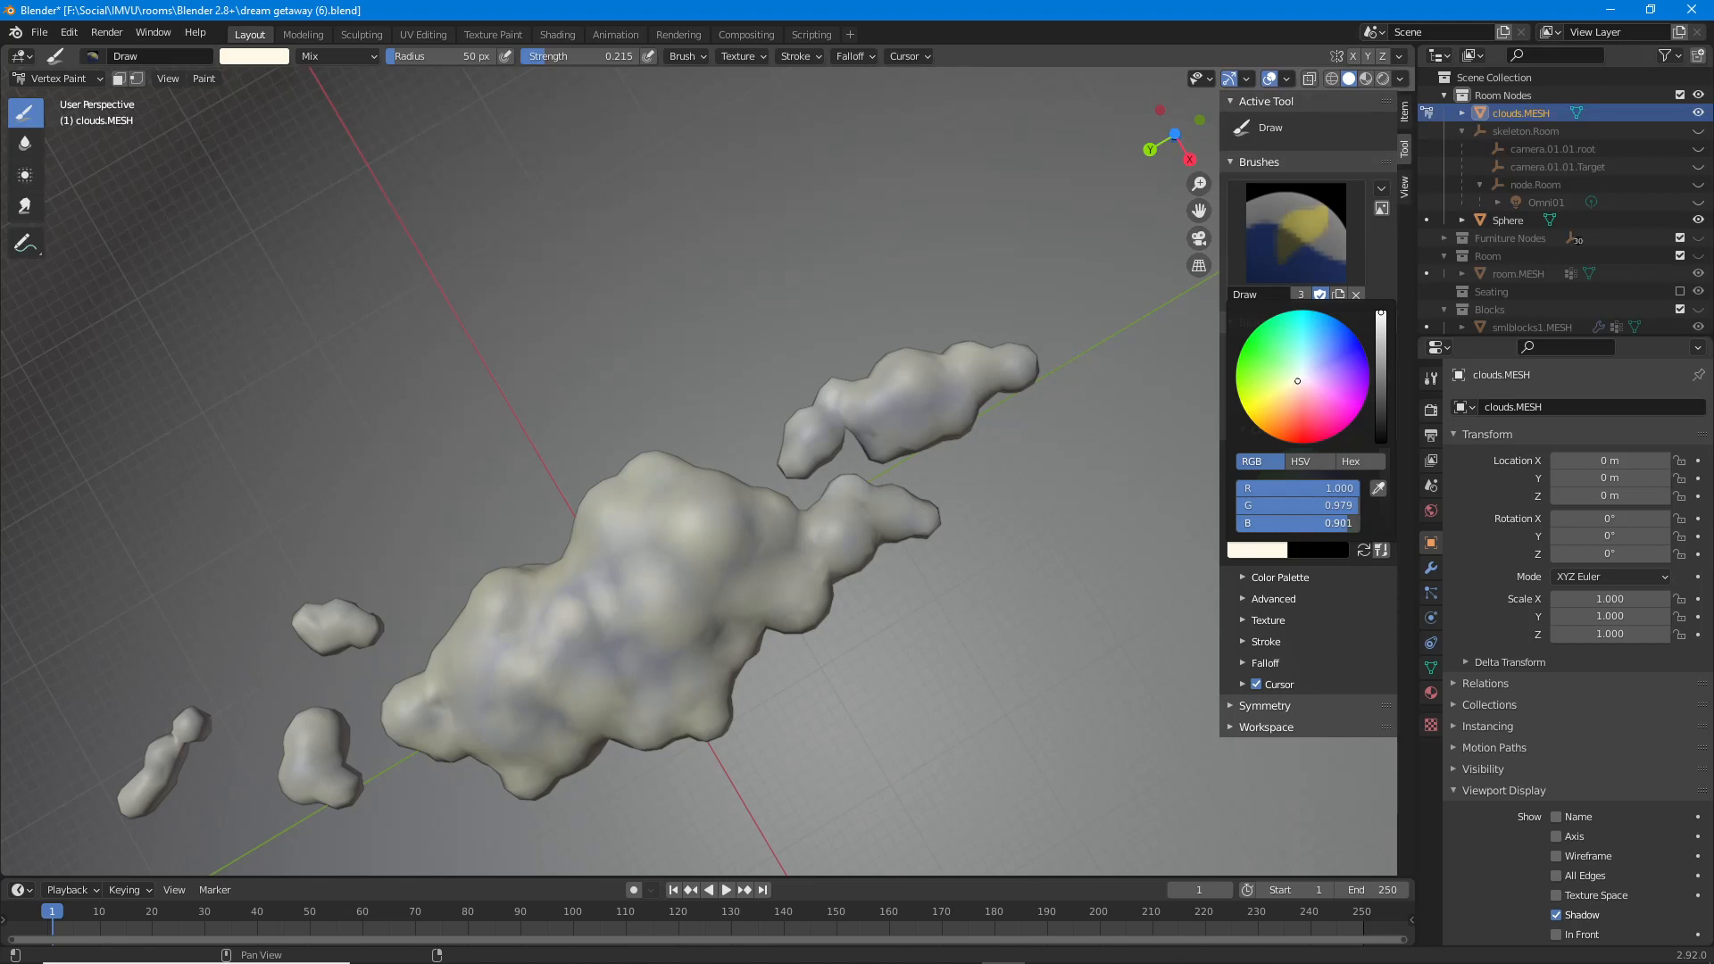
{"action": "left_click_drag", "start_coordinate": [1297, 381], "coordinate": [1300, 380]}
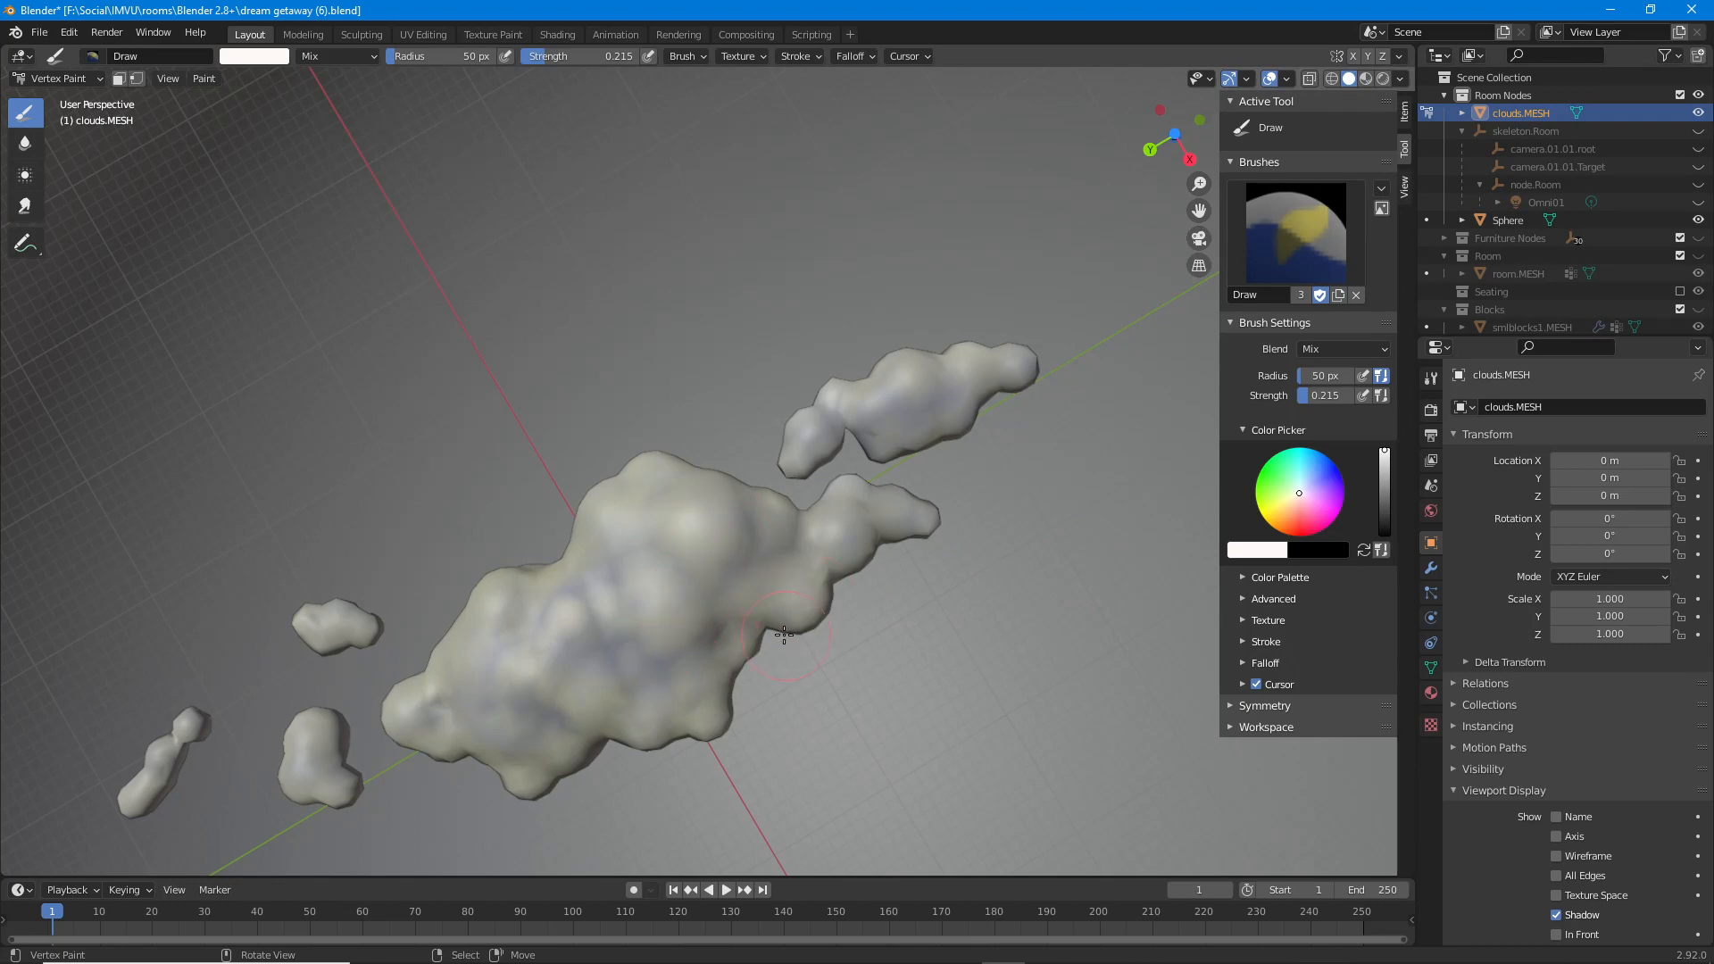
Brush near-white highlights onto the lobes along the sides of the large cloud, working around it.
{"action": "middle_click_drag", "start_coordinate": [784, 634], "coordinate": [646, 592]}
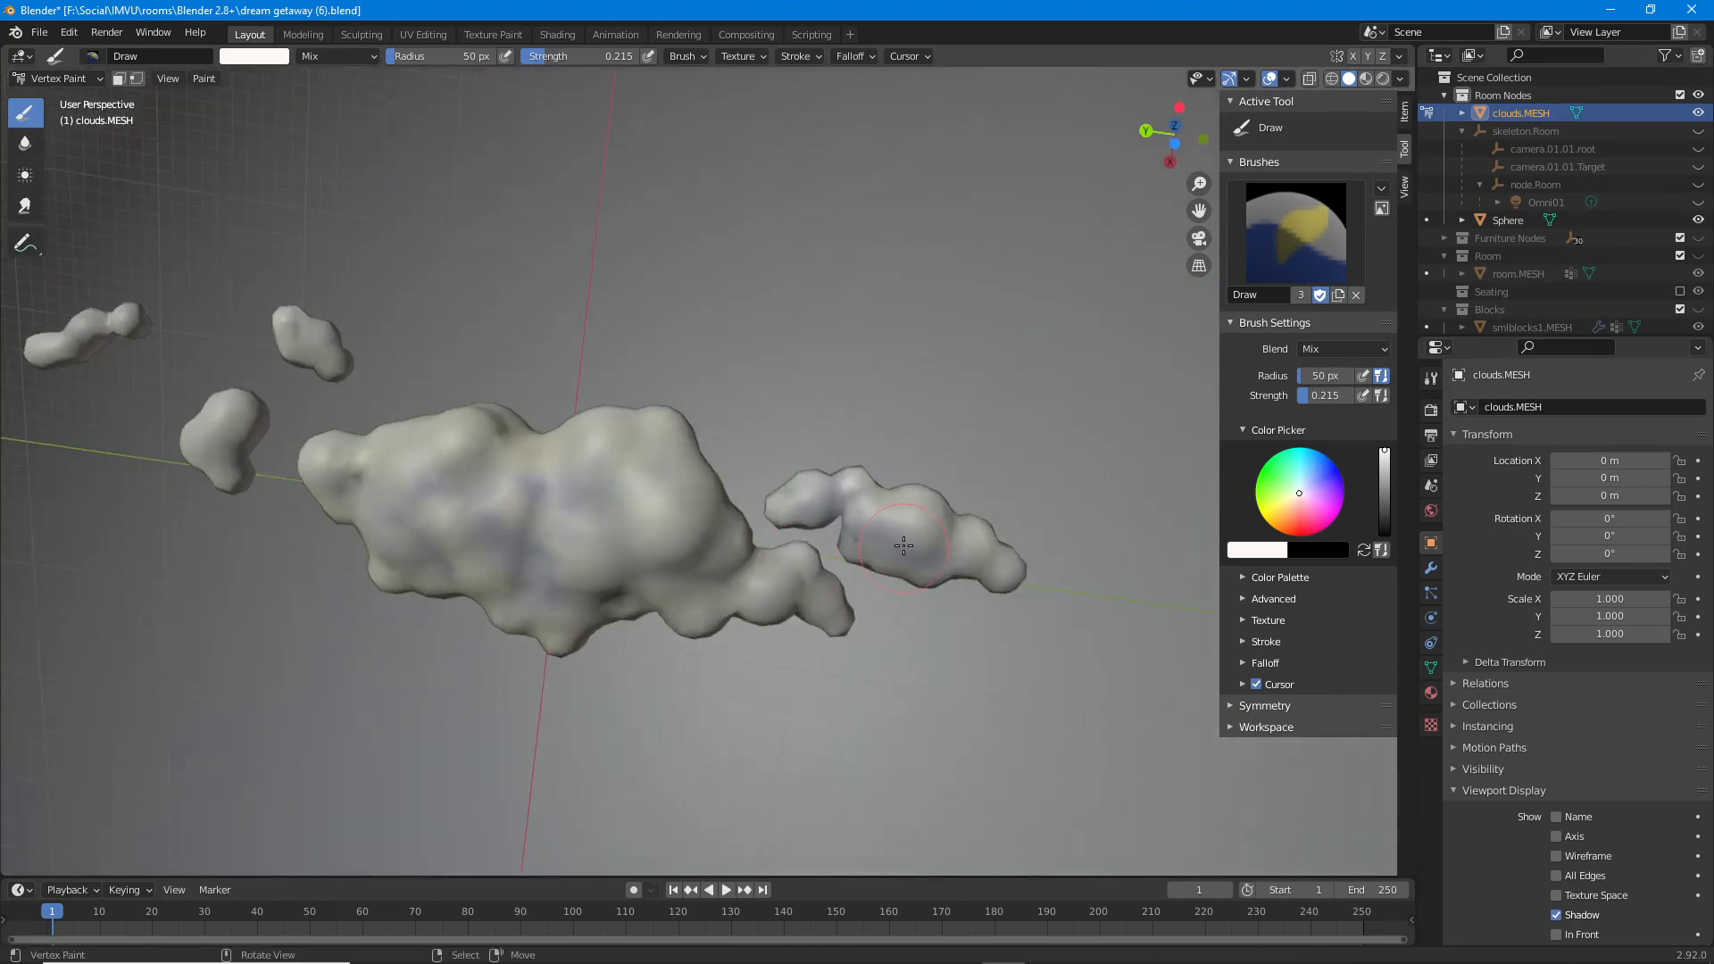
{"action": "middle_click_drag", "start_coordinate": [551, 471], "coordinate": [816, 513], "text": "shift"}
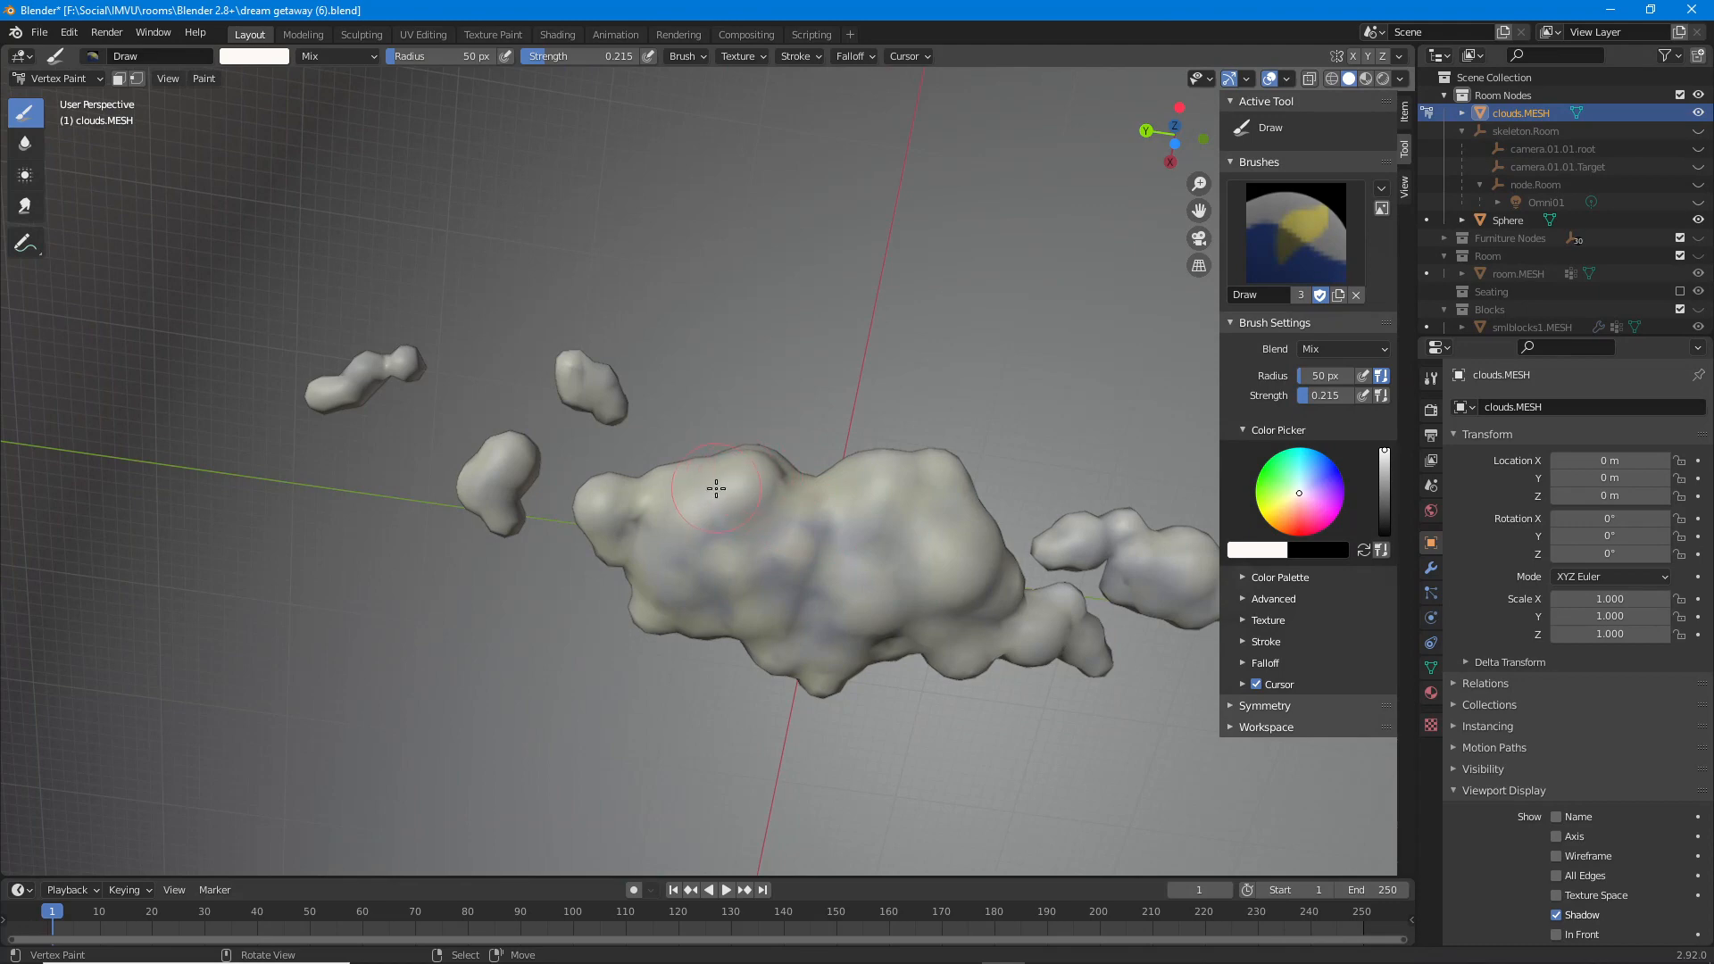
{"action": "middle_click_drag", "start_coordinate": [744, 392], "coordinate": [750, 466]}
{"action": "middle_click_drag", "start_coordinate": [781, 548], "coordinate": [699, 586]}
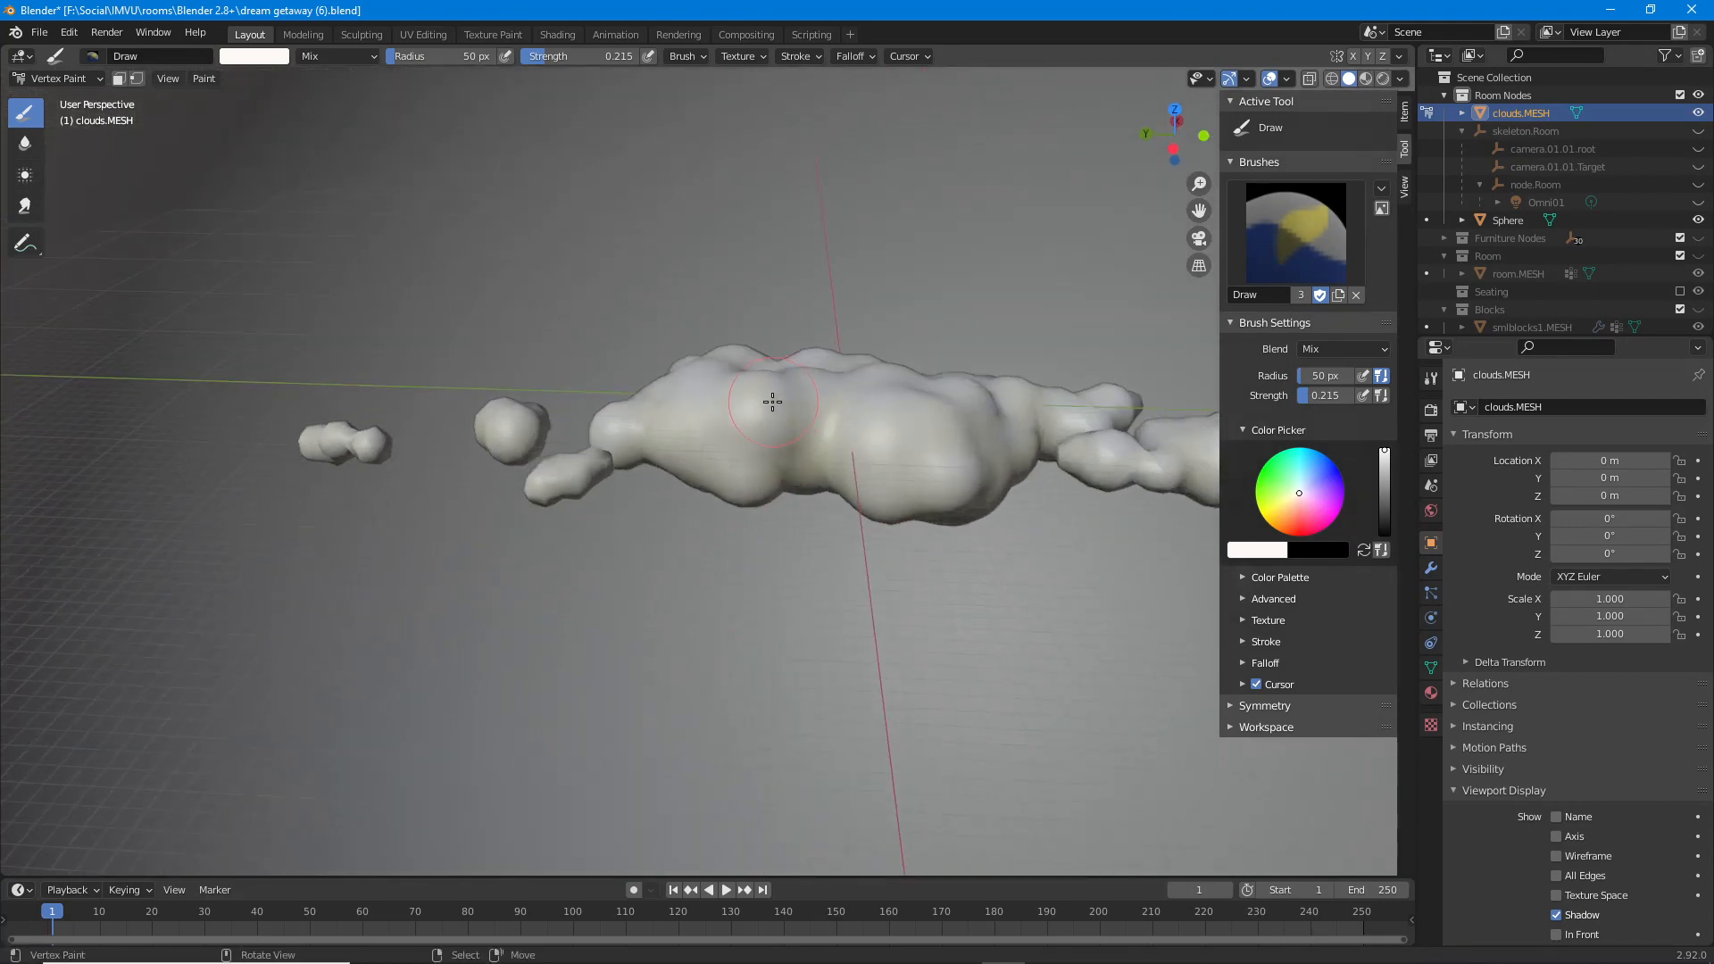
{"action": "middle_click_drag", "start_coordinate": [633, 460], "coordinate": [623, 432]}
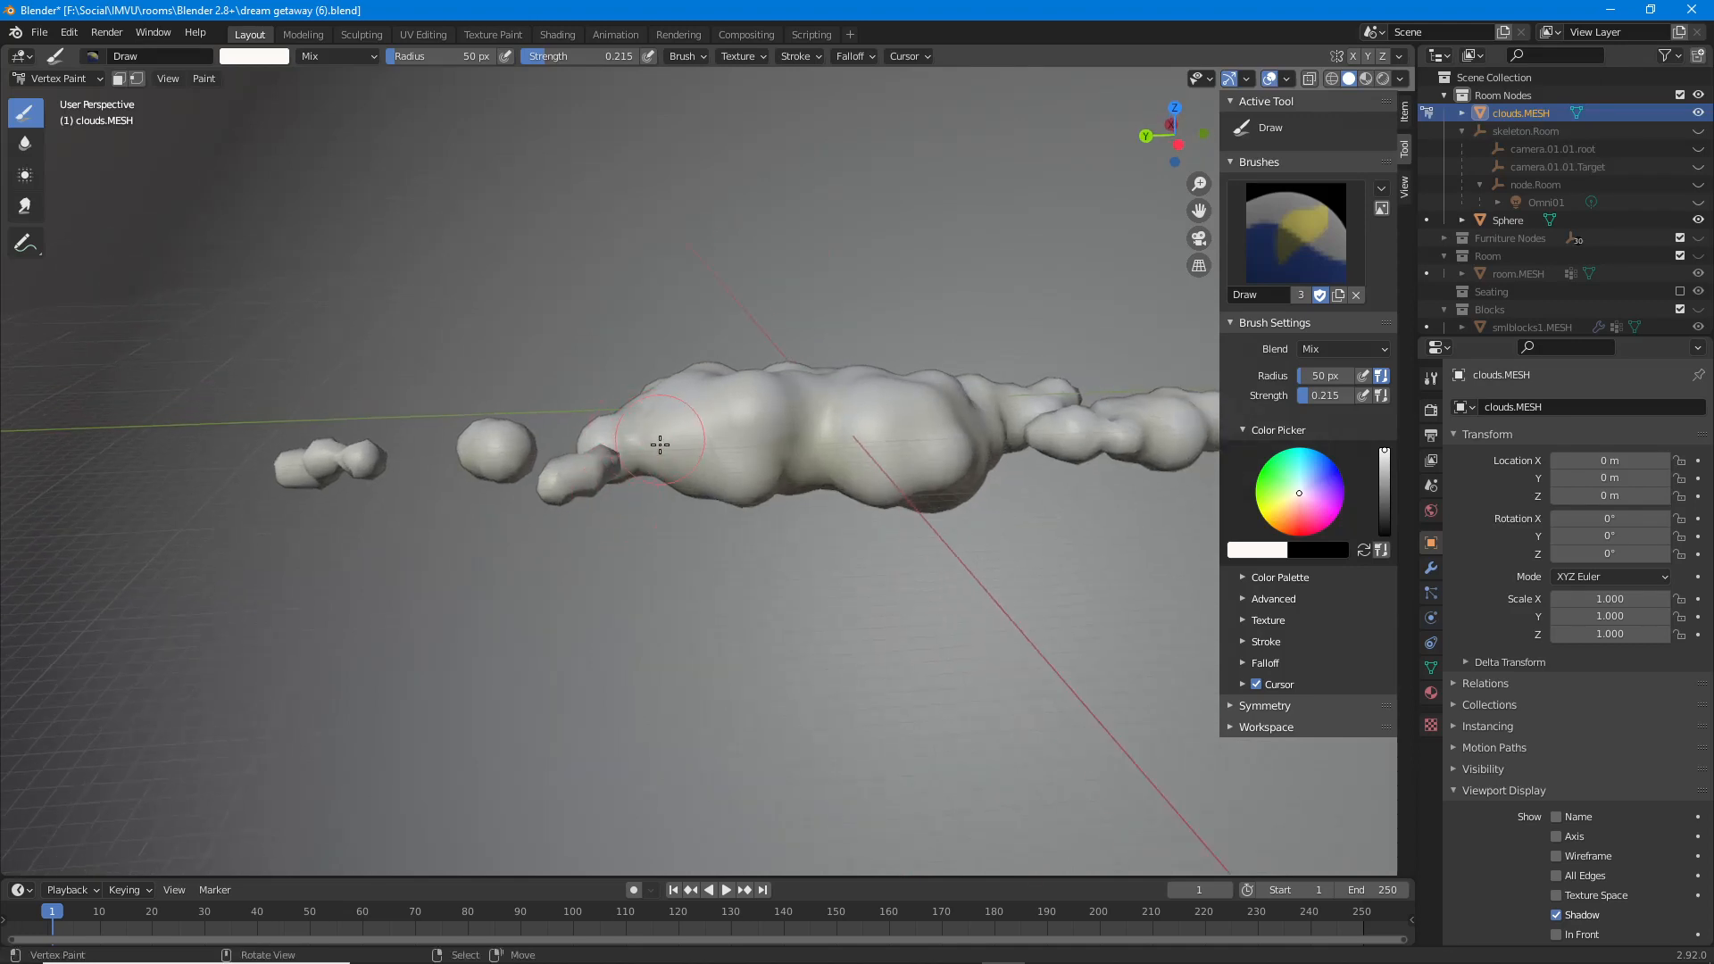
{"action": "middle_click_drag", "start_coordinate": [964, 439], "coordinate": [656, 479]}
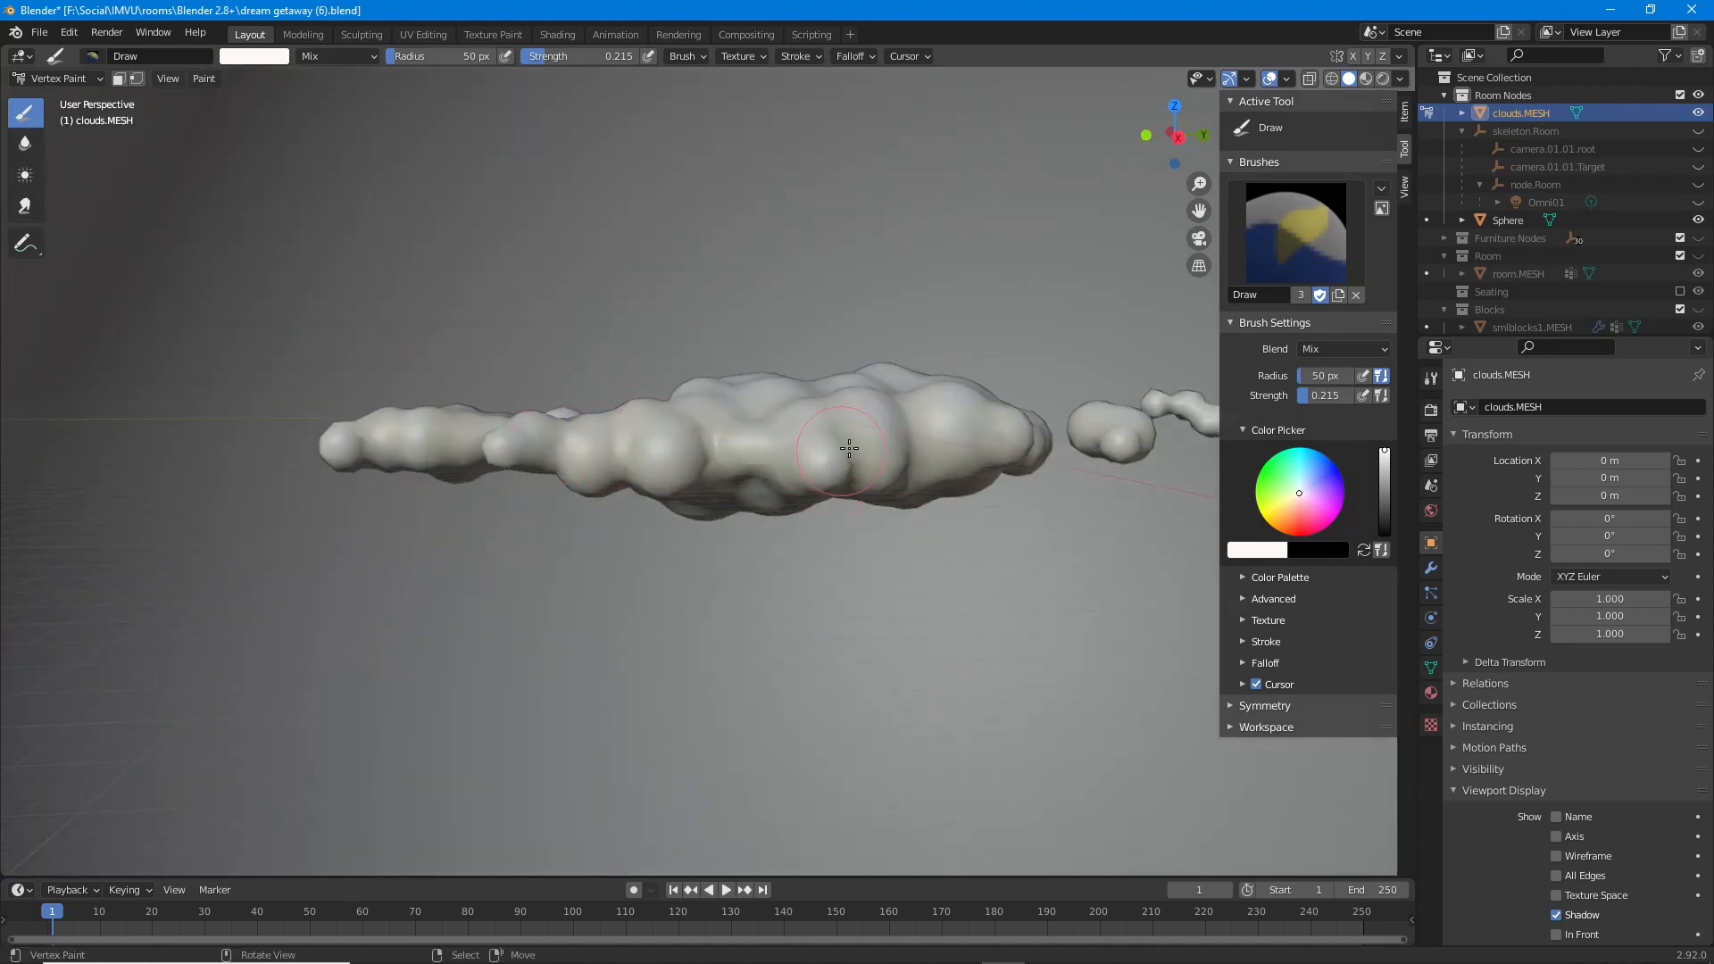
{"action": "middle_click_drag", "start_coordinate": [871, 479], "coordinate": [877, 491]}
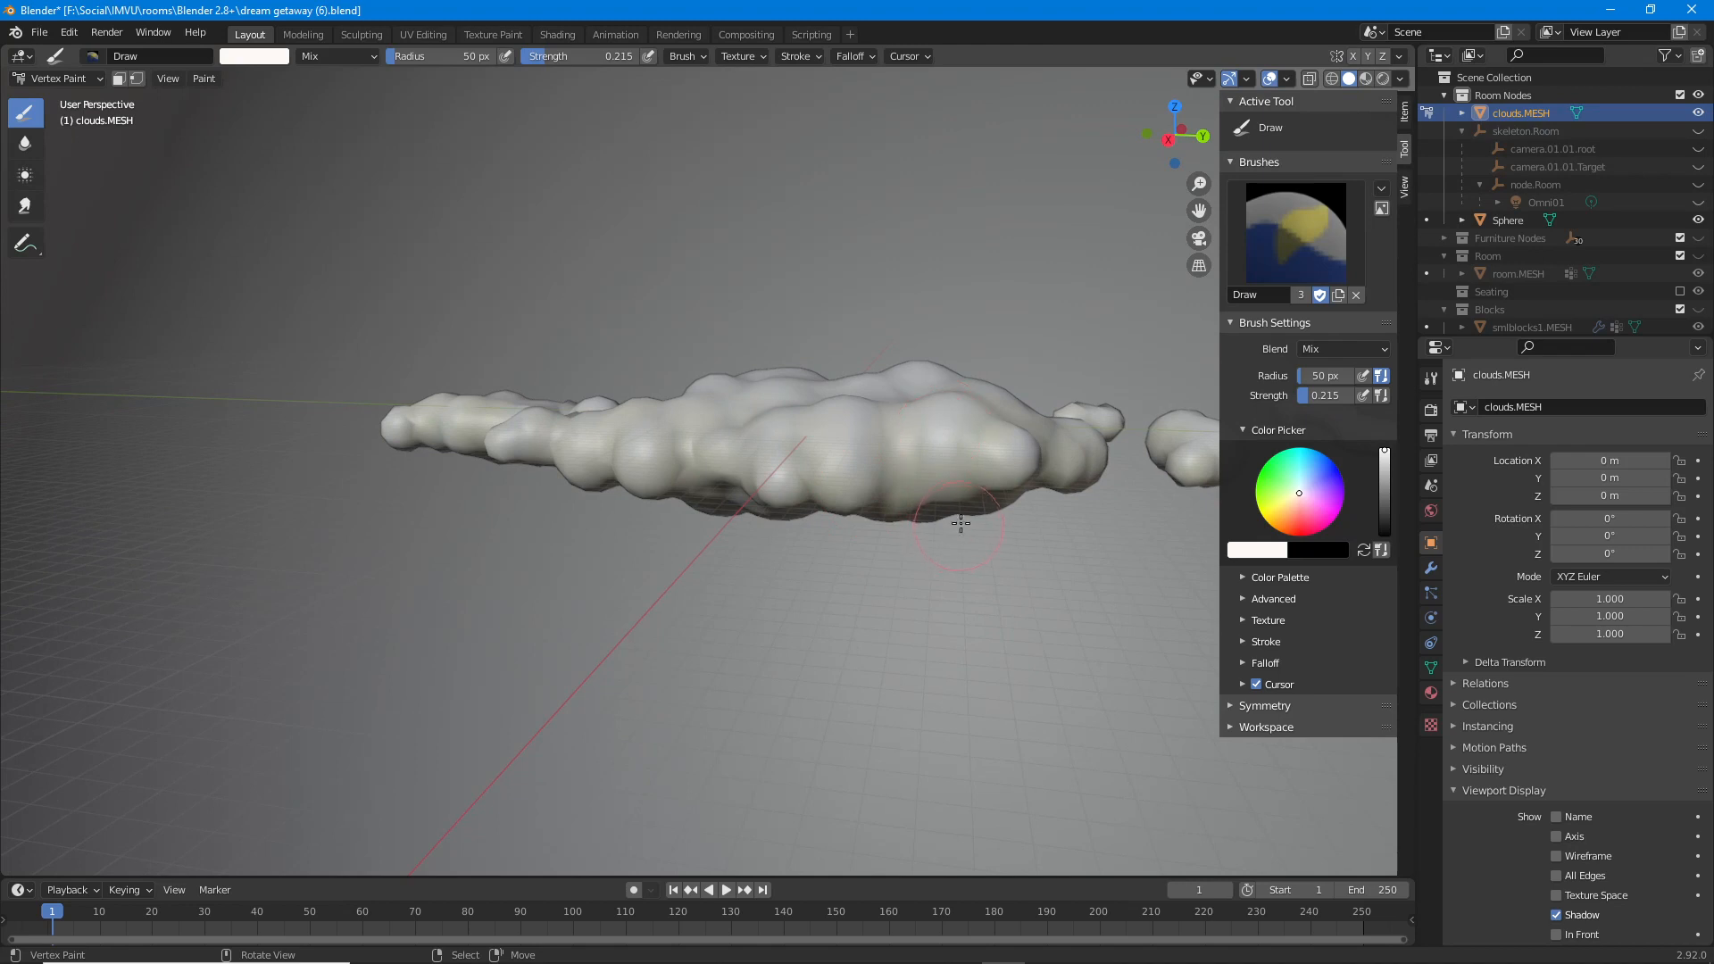
Switch the brush colour to a pale lavender and paint it over the underside of the large cloud.
{"action": "mouse_move", "coordinate": [933, 433]}
{"action": "middle_mouse_down"}
{"action": "mouse_move", "coordinate": [899, 394]}
{"action": "mouse_move", "coordinate": [889, 264]}
{"action": "mouse_move", "coordinate": [897, 312]}
{"action": "middle_mouse_up"}
{"action": "left_click", "coordinate": [1306, 486]}
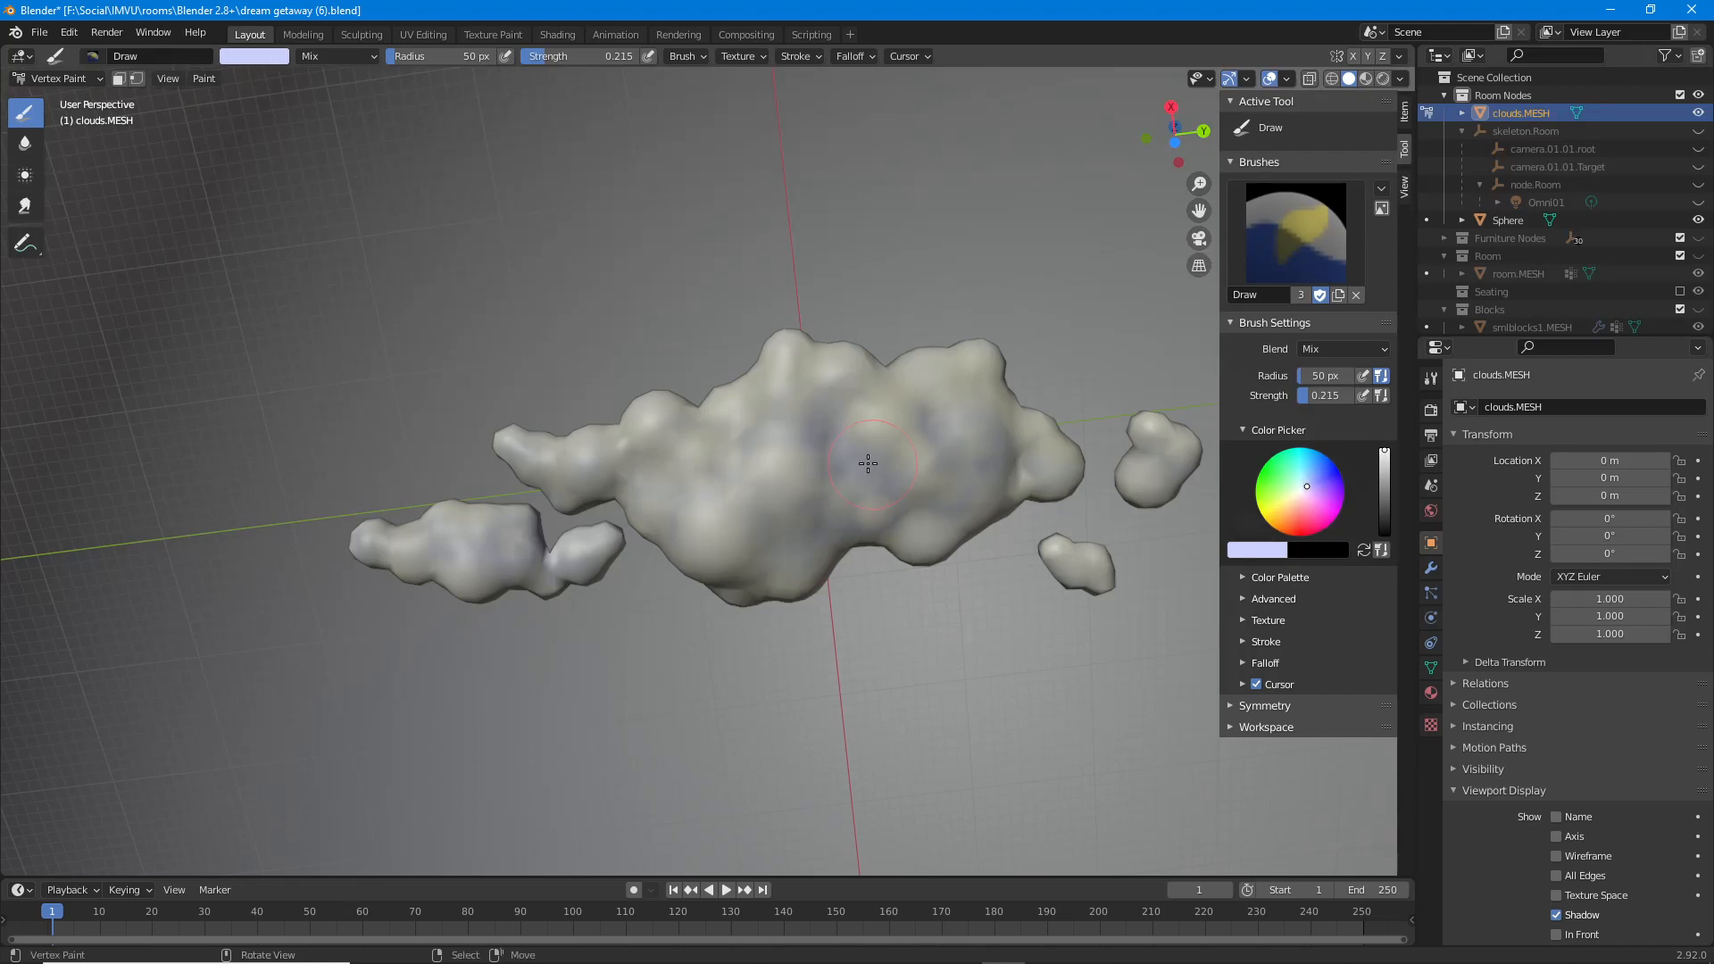
{"action": "left_click_drag", "start_coordinate": [769, 446], "coordinate": [613, 524]}
Lower the brush strength to 0.096 and blend the lavender softly across the undersides of the large cloud and its neighbours.
{"action": "left_click_drag", "start_coordinate": [534, 56], "coordinate": [532, 56]}
{"action": "middle_click_drag", "start_coordinate": [753, 487], "coordinate": [599, 487], "text": "shift"}
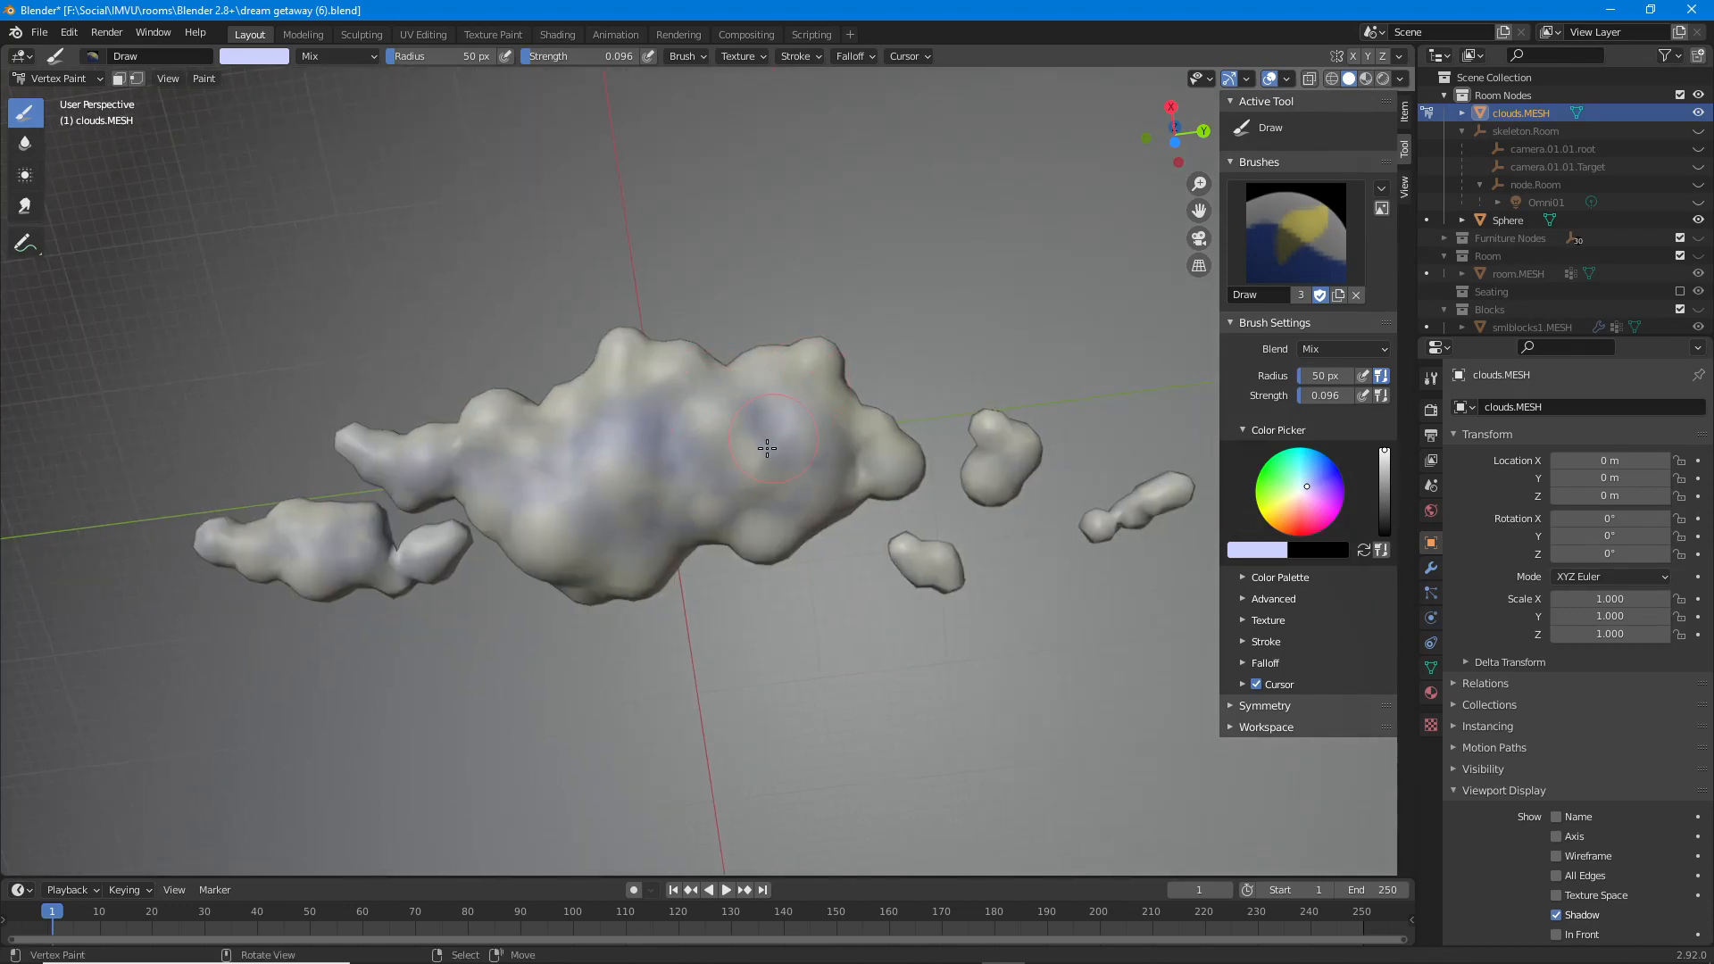
{"action": "middle_click_drag", "start_coordinate": [767, 448], "coordinate": [600, 386]}
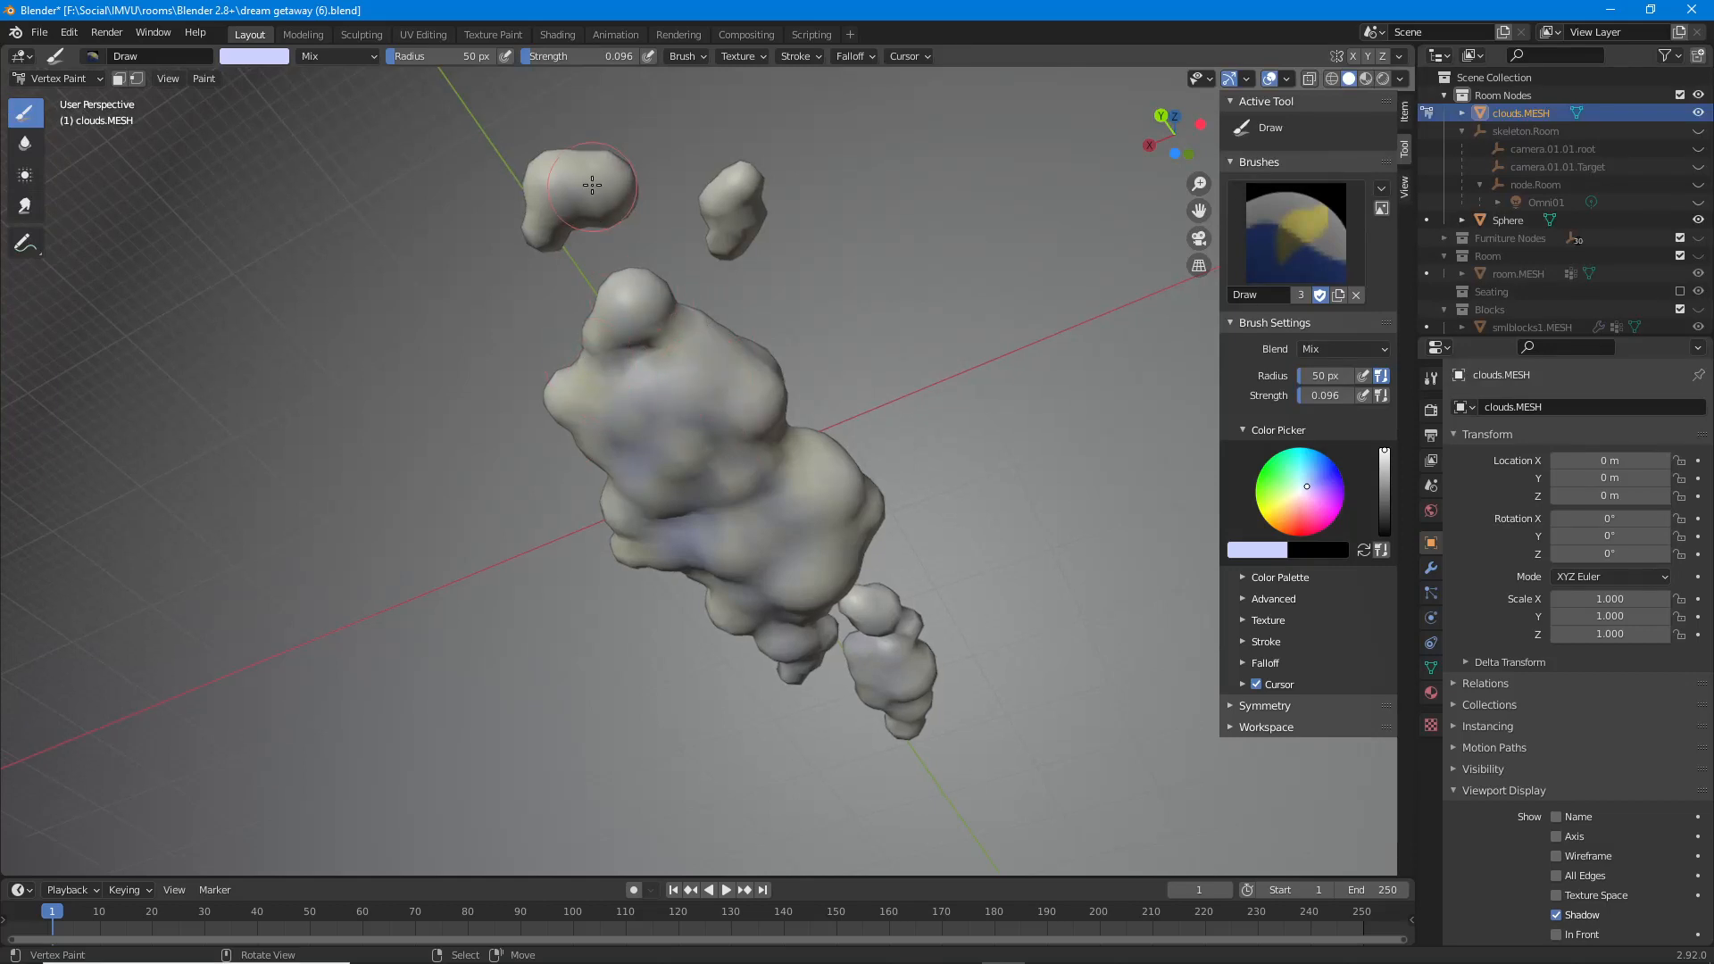
{"action": "middle_click_drag", "start_coordinate": [544, 230], "coordinate": [466, 308]}
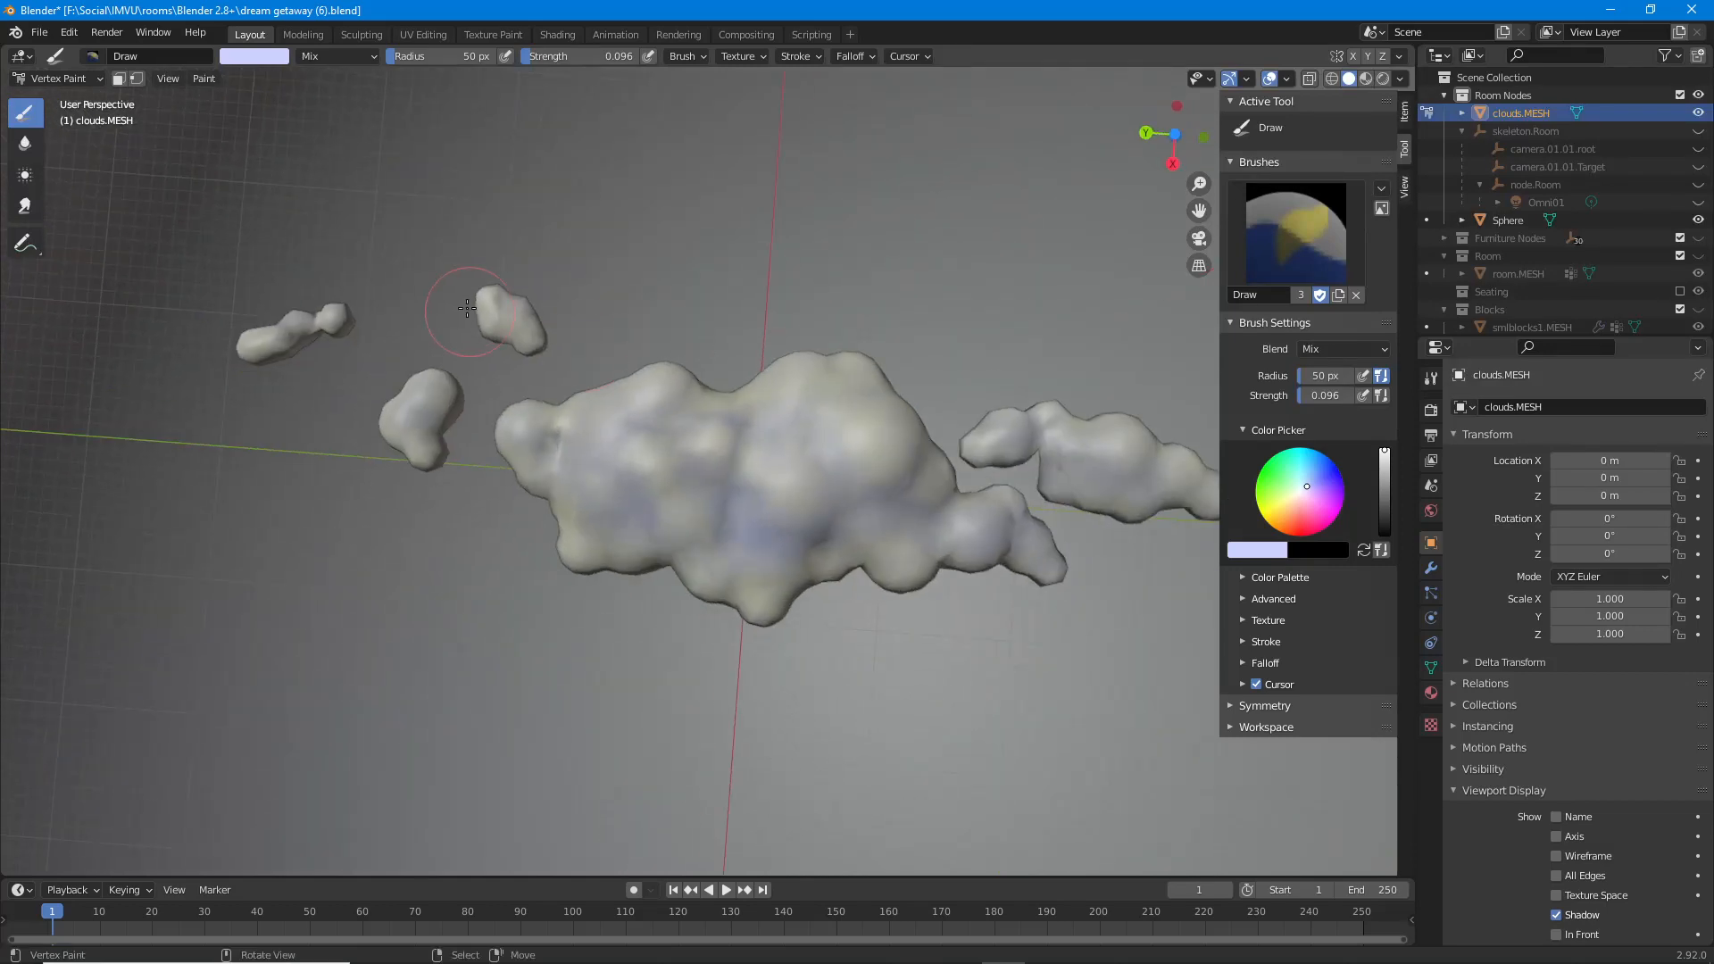
{"action": "middle_click_drag", "start_coordinate": [801, 531], "coordinate": [710, 450], "text": "shift"}
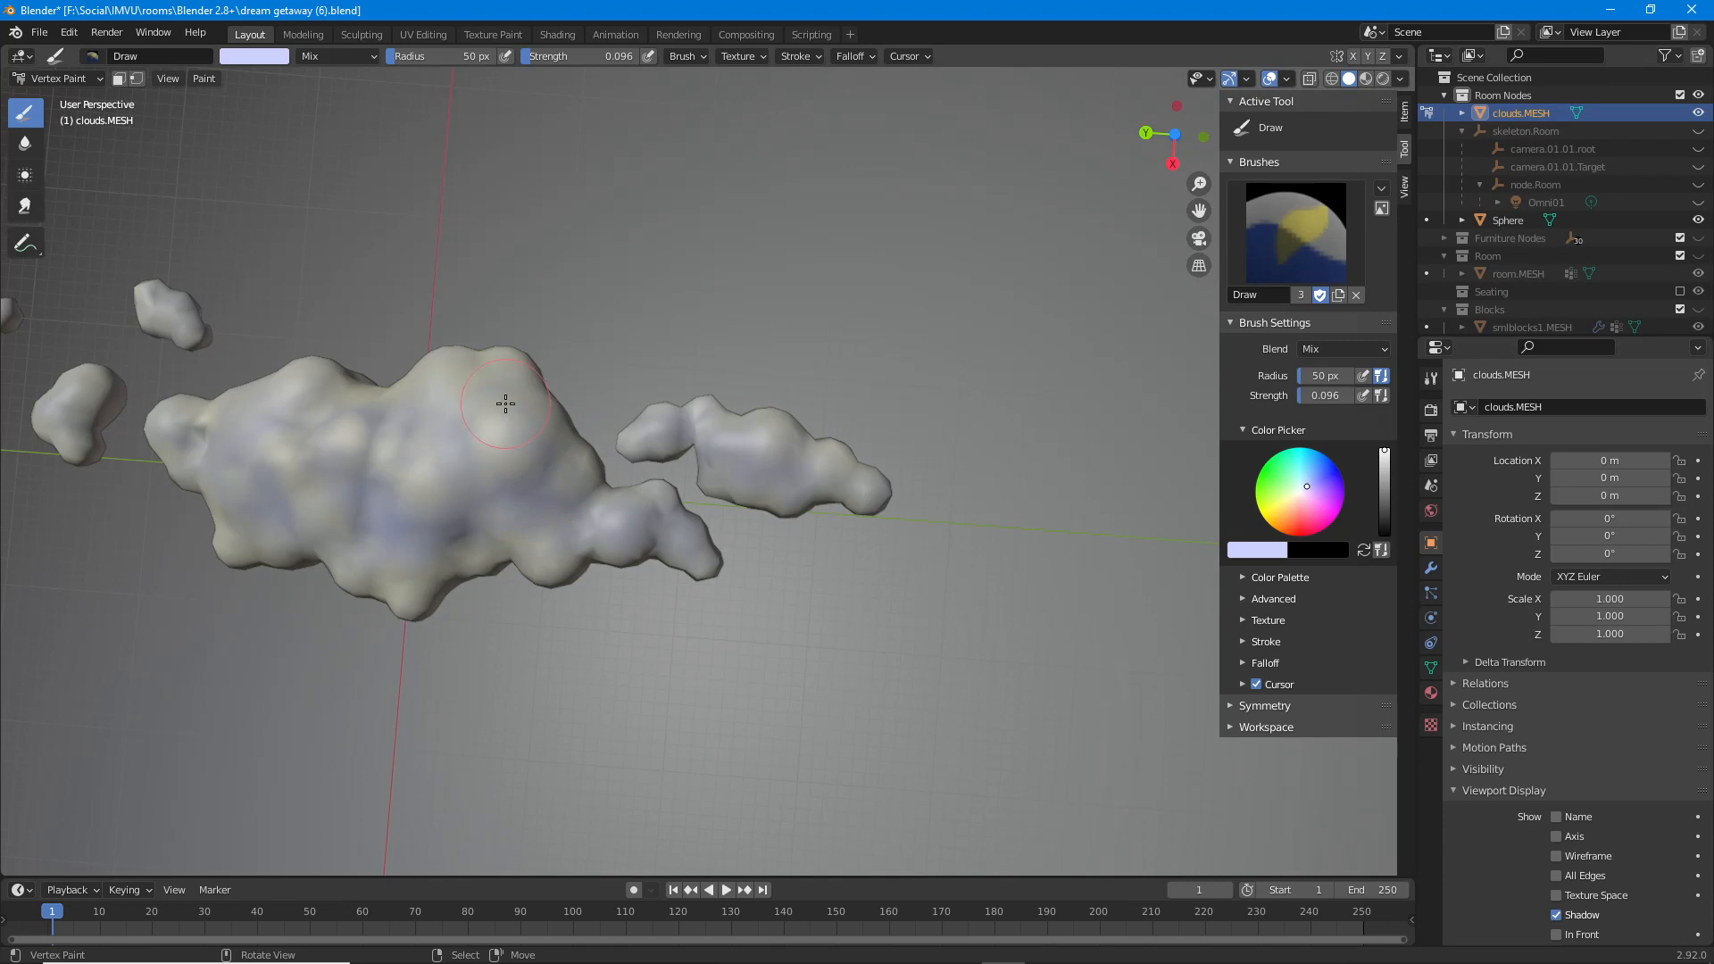
{"action": "left_click_drag", "start_coordinate": [287, 406], "coordinate": [412, 551]}
Blend faint lavender into the hollows across the tops of the large cloud and its neighbours, working around them.
{"action": "middle_click_drag", "start_coordinate": [1059, 563], "coordinate": [700, 586]}
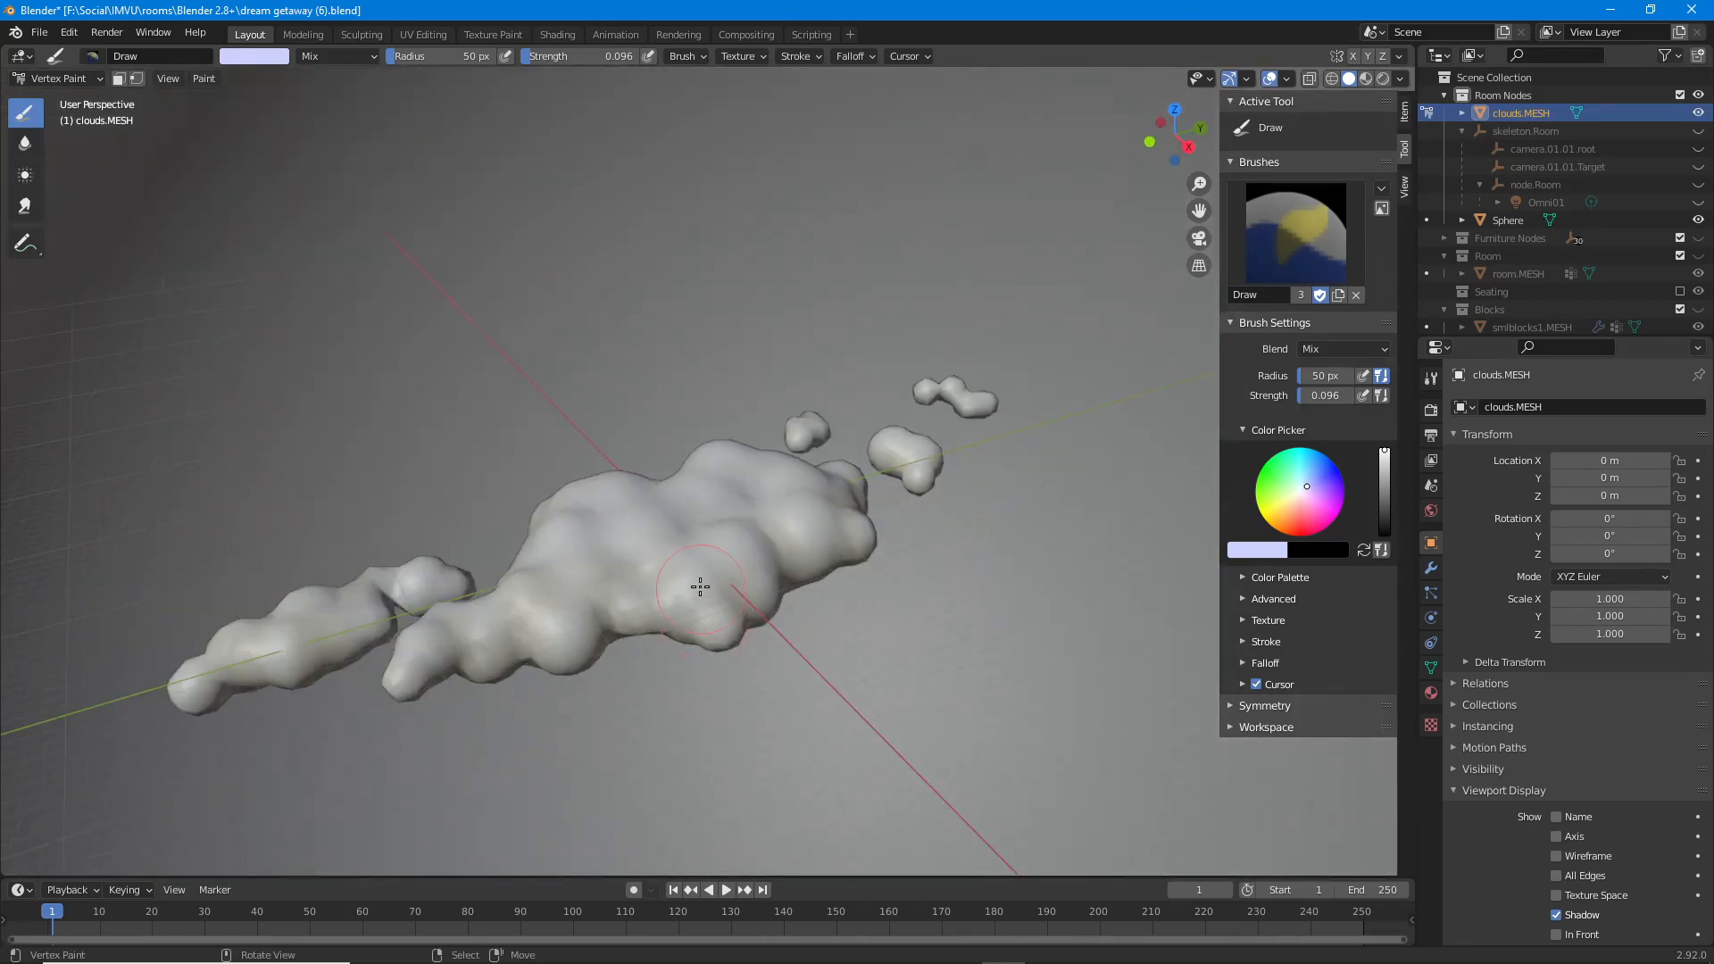
{"action": "scroll", "coordinate": [700, 587], "scroll_direction": "up", "scroll_amount": 4}
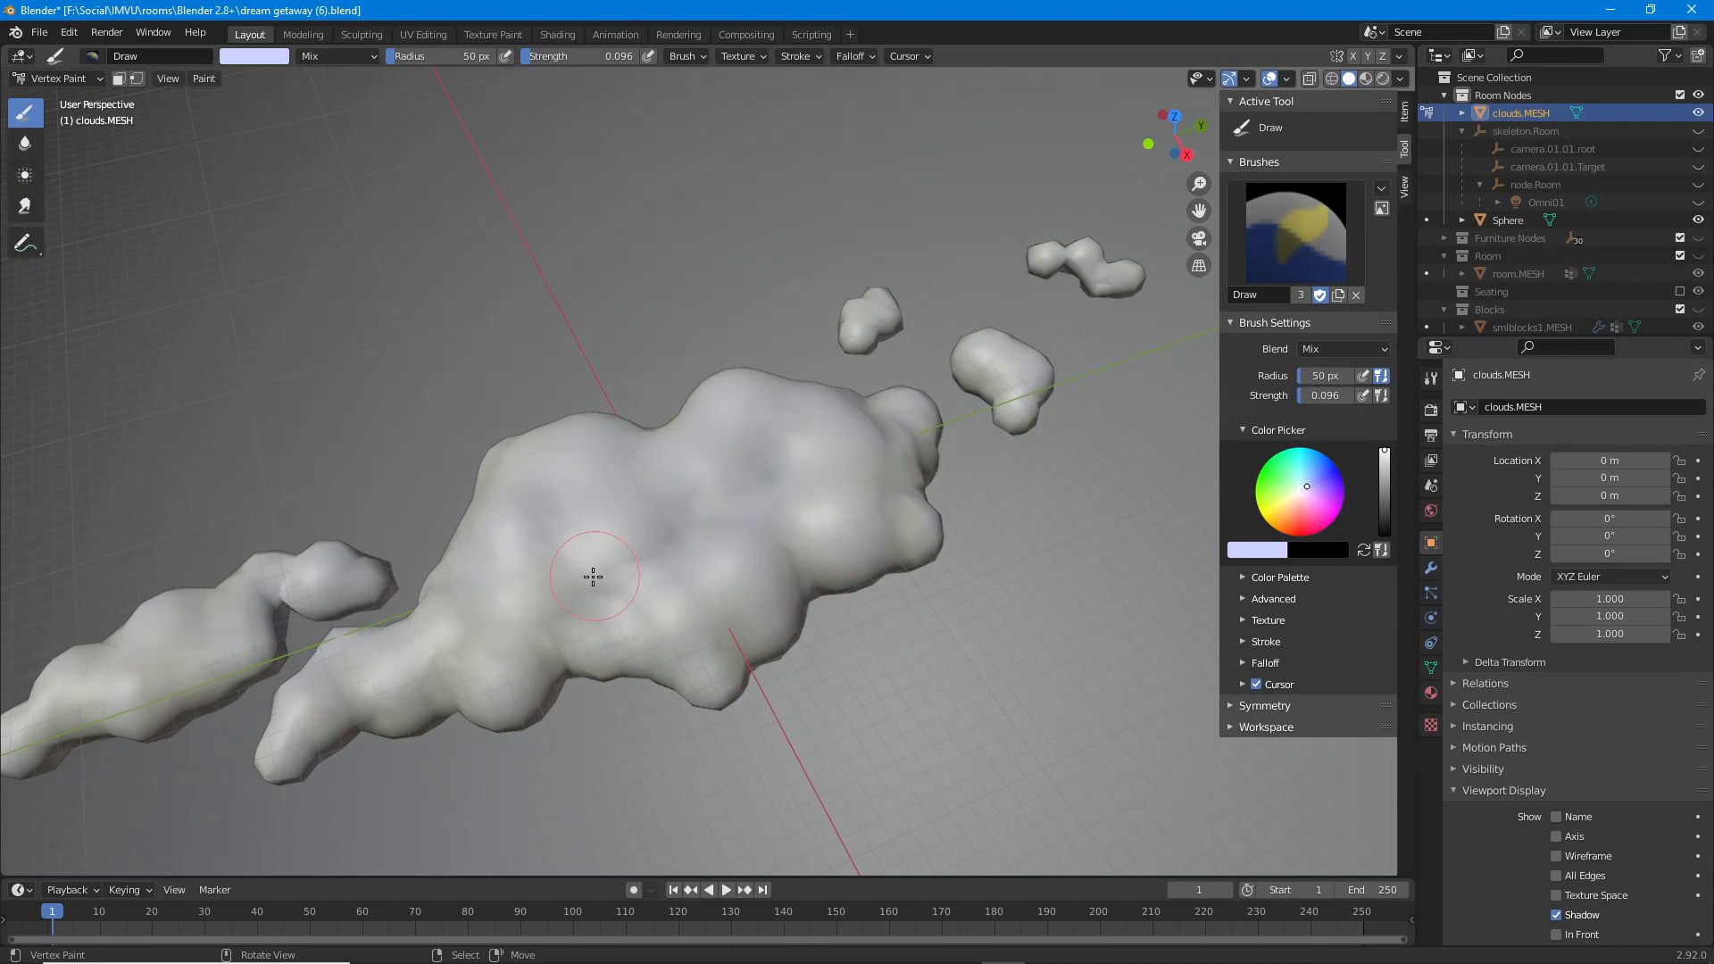
{"action": "mouse_move", "coordinate": [834, 544]}
{"action": "middle_mouse_down"}
{"action": "mouse_move", "coordinate": [750, 535]}
{"action": "mouse_move", "coordinate": [881, 554]}
{"action": "middle_mouse_up"}
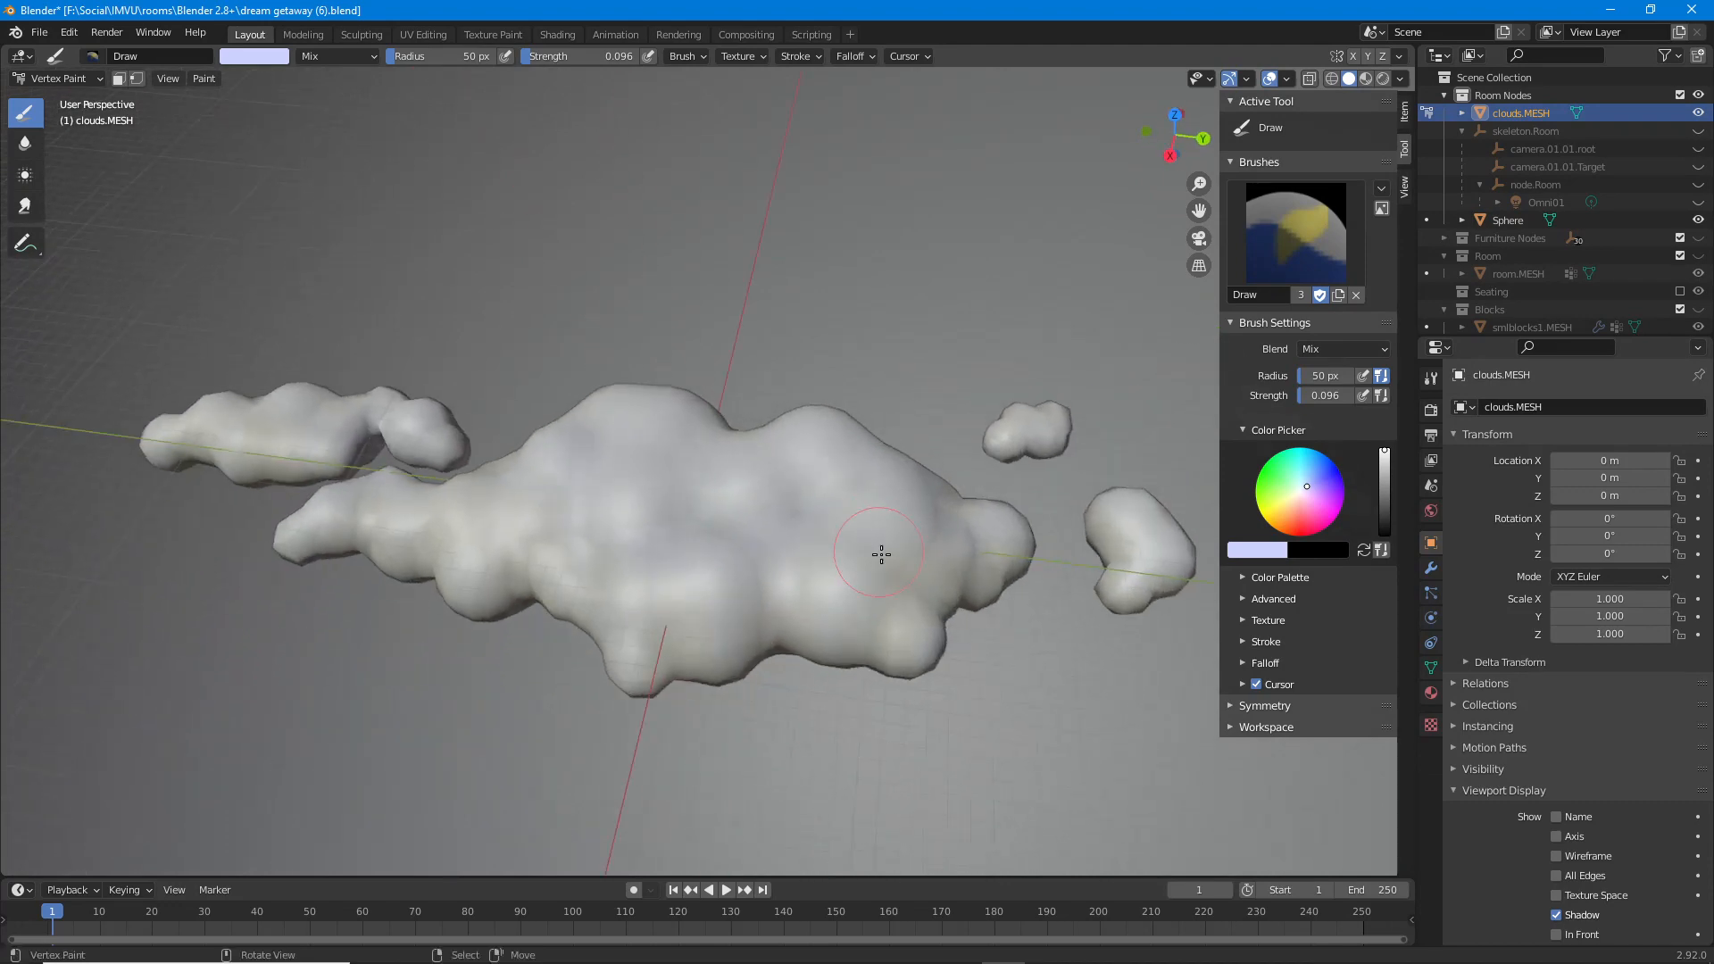
{"action": "mouse_move", "coordinate": [370, 449]}
{"action": "middle_mouse_down"}
{"action": "mouse_move", "coordinate": [497, 490]}
{"action": "mouse_move", "coordinate": [601, 467]}
{"action": "mouse_move", "coordinate": [621, 571]}
{"action": "mouse_move", "coordinate": [845, 556]}
{"action": "middle_mouse_up"}
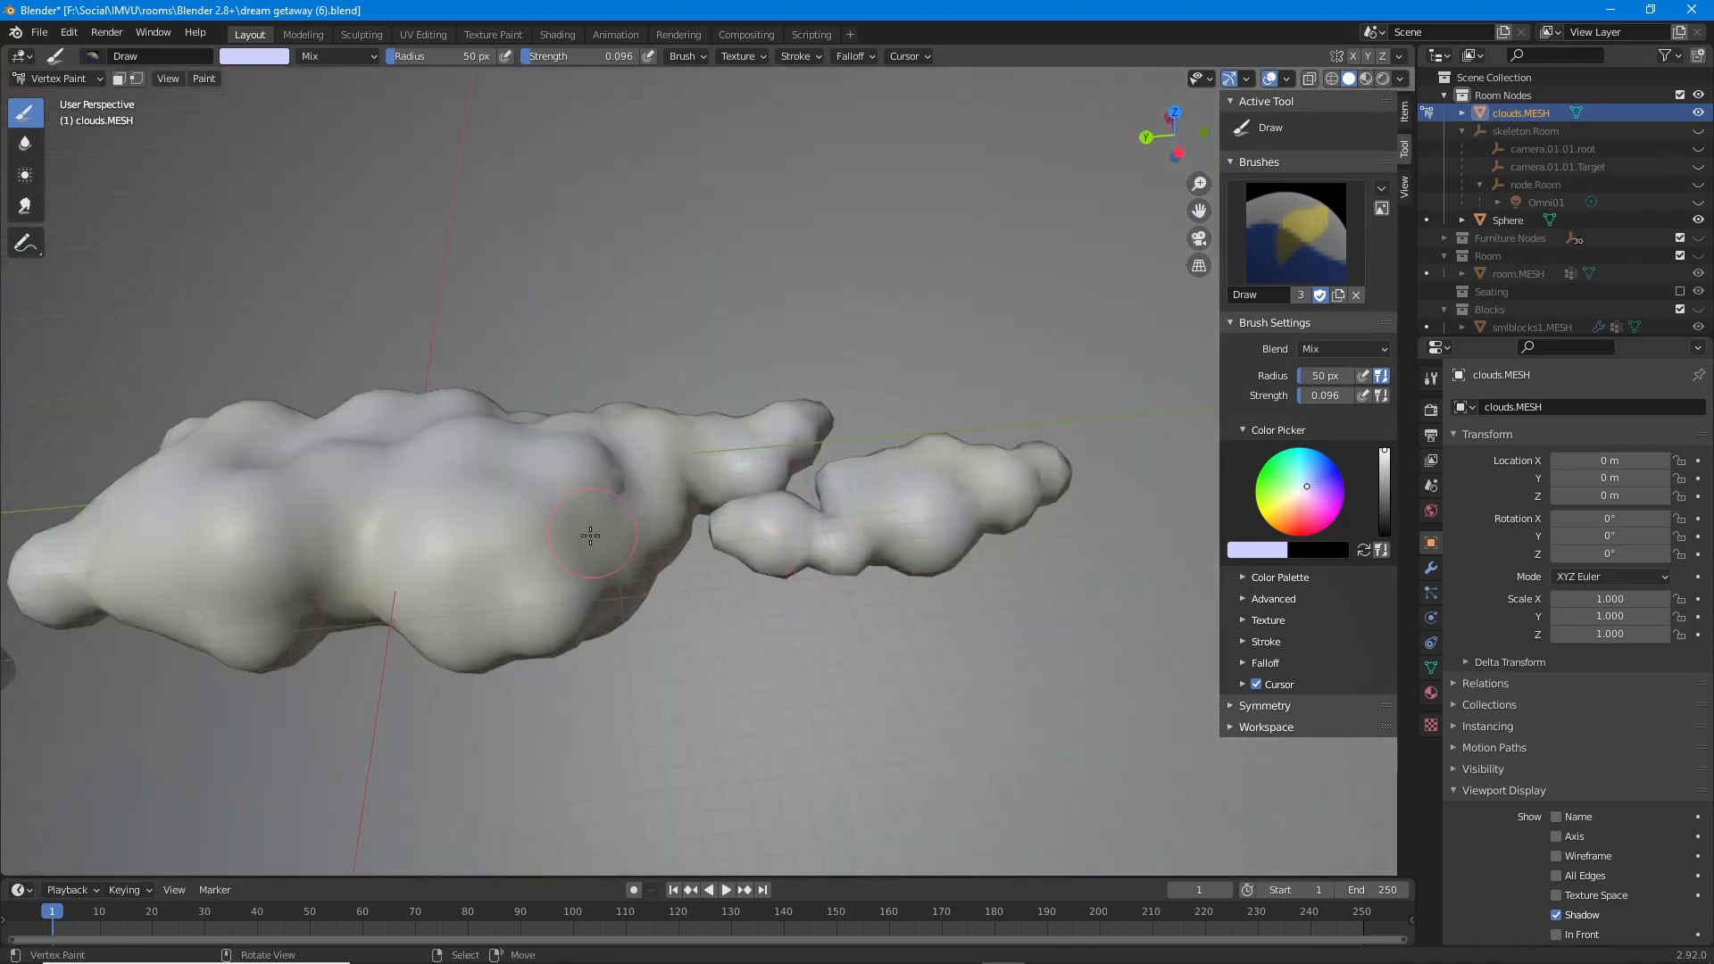
{"action": "middle_click_drag", "start_coordinate": [497, 631], "coordinate": [597, 553]}
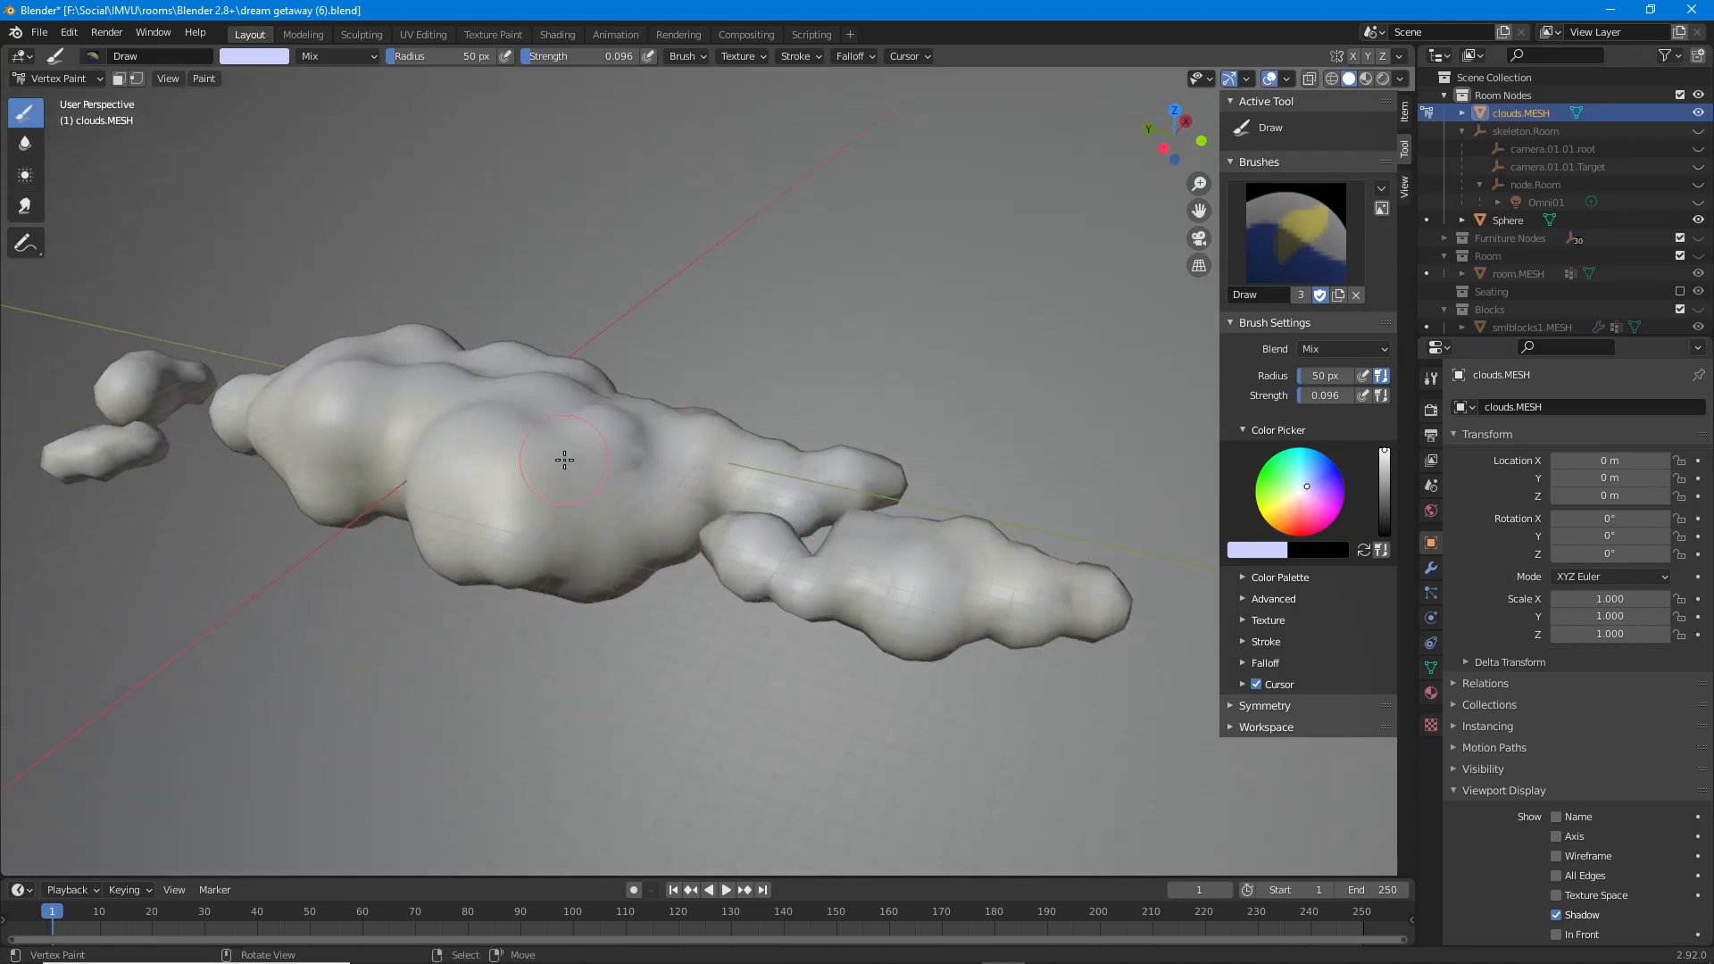
{"action": "middle_click_drag", "start_coordinate": [273, 539], "coordinate": [375, 531]}
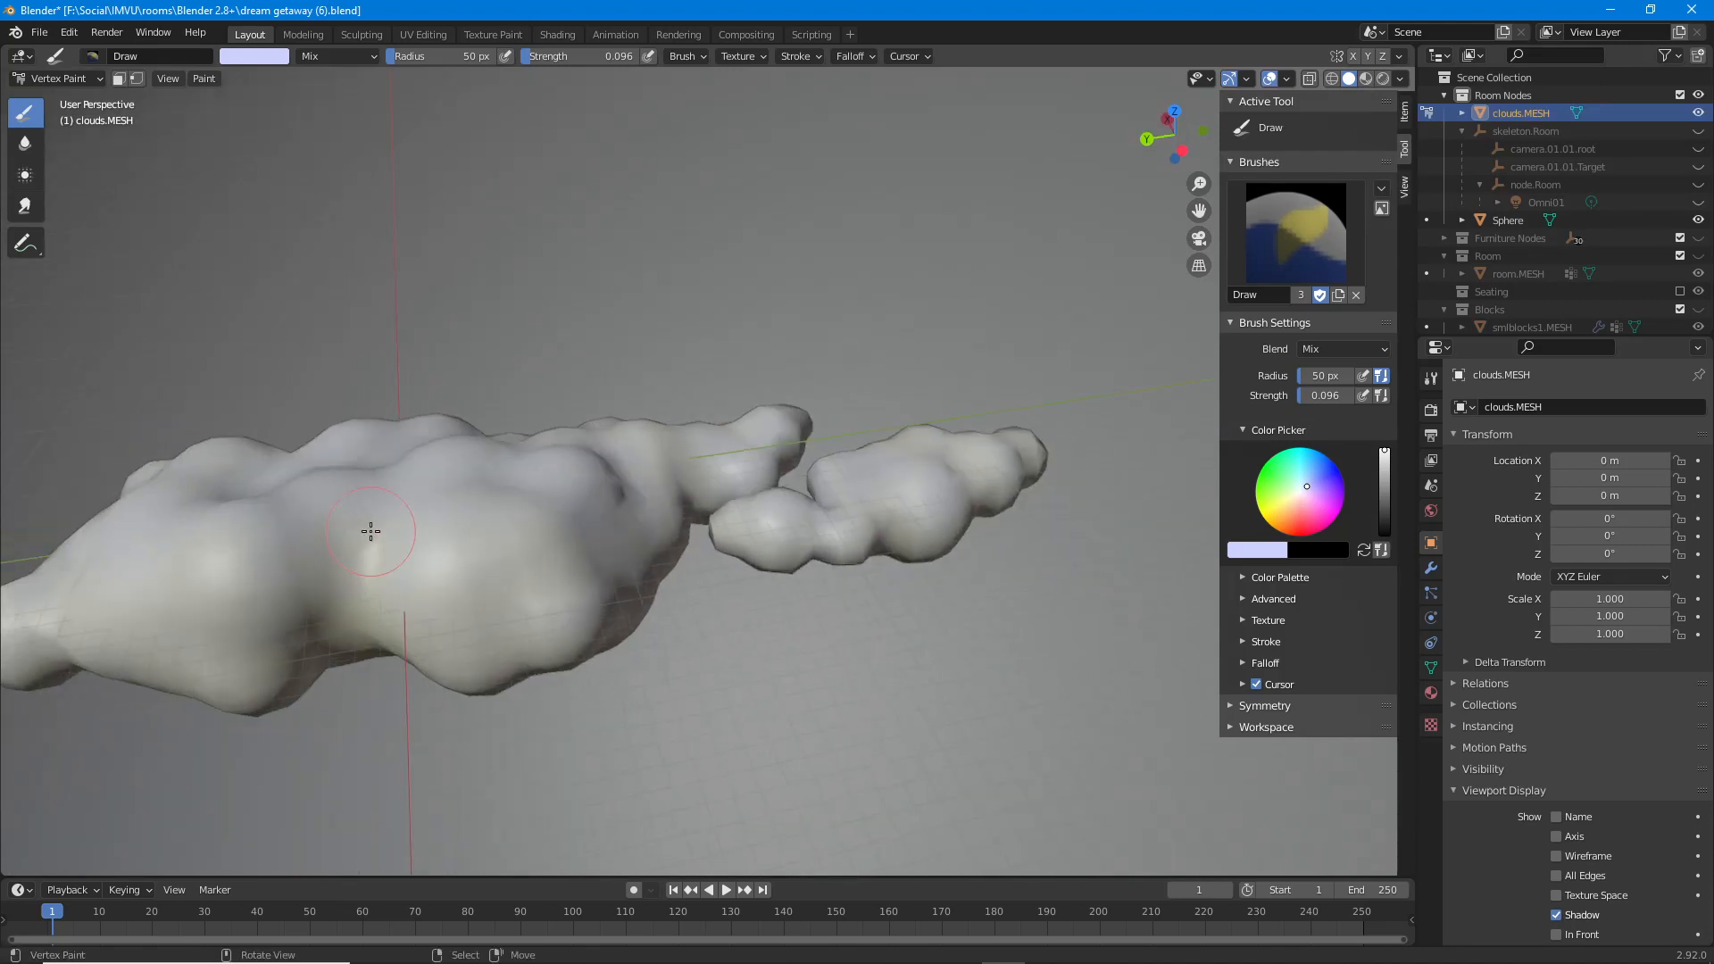
{"action": "mouse_move", "coordinate": [310, 646]}
{"action": "middle_mouse_down", "text": "shift"}
{"action": "mouse_move", "coordinate": [455, 552]}
{"action": "mouse_move", "coordinate": [497, 600]}
{"action": "mouse_move", "coordinate": [715, 540]}
{"action": "middle_mouse_up", "text": "shift"}
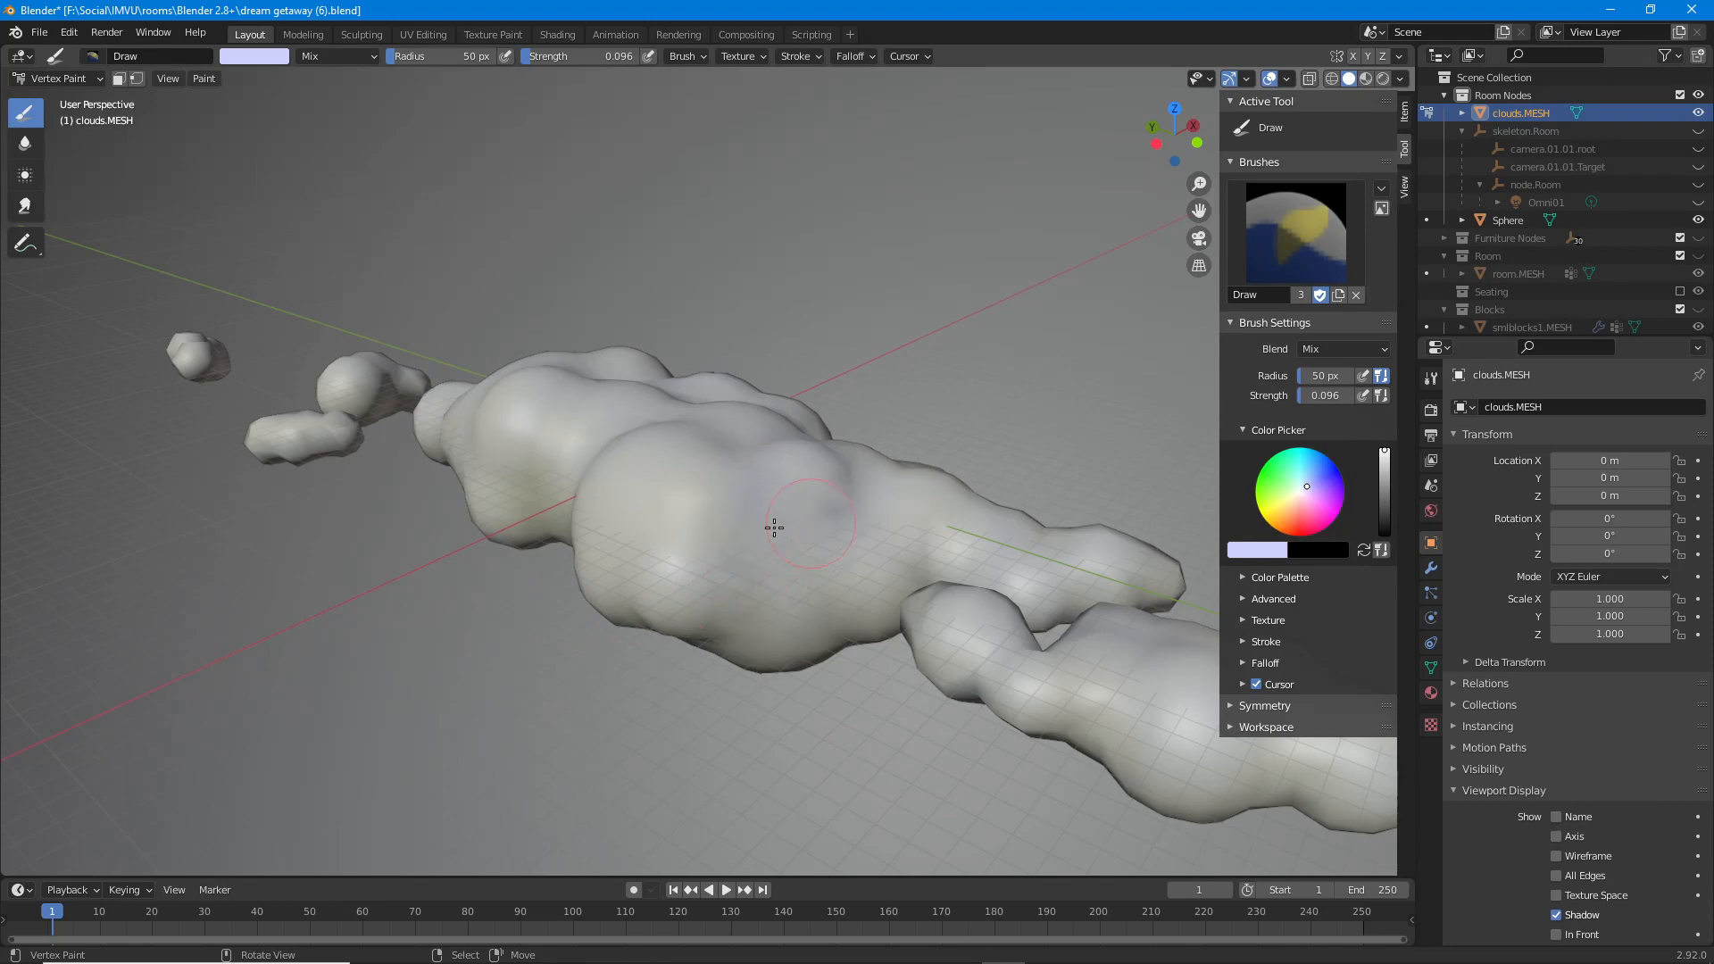
{"action": "mouse_move", "coordinate": [983, 620]}
{"action": "middle_mouse_down"}
{"action": "mouse_move", "coordinate": [678, 620]}
{"action": "mouse_move", "coordinate": [654, 541]}
{"action": "mouse_move", "coordinate": [527, 516]}
{"action": "middle_mouse_up"}
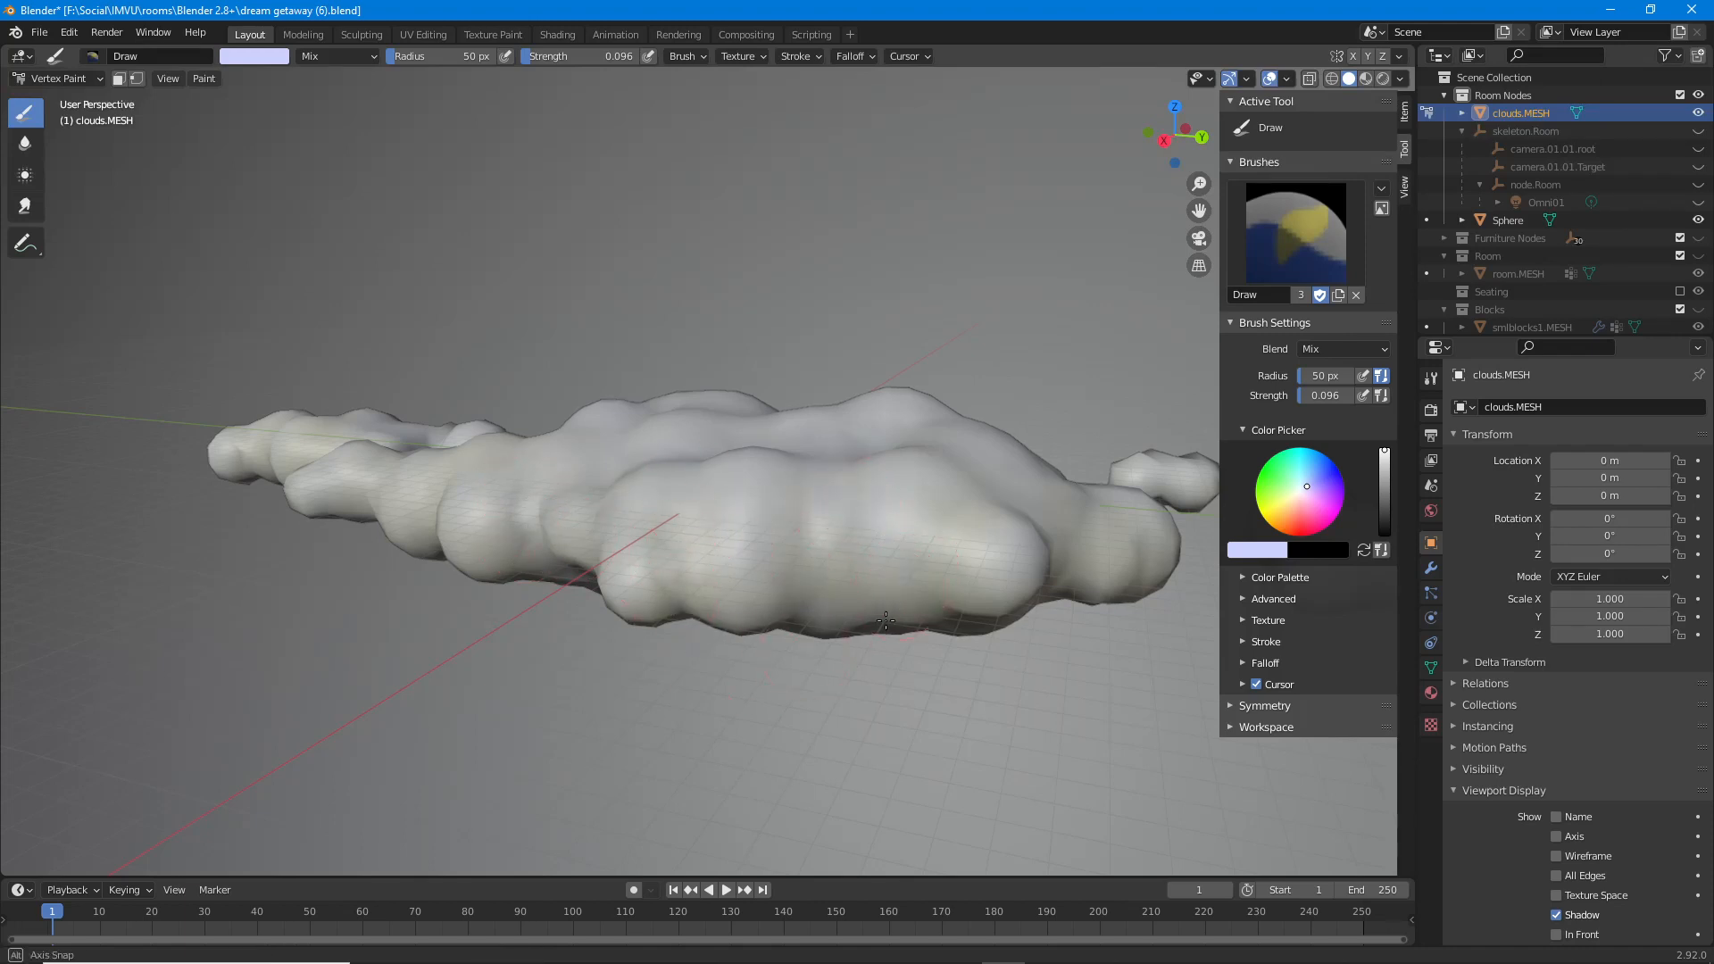
{"action": "middle_click_drag", "start_coordinate": [918, 558], "coordinate": [906, 625]}
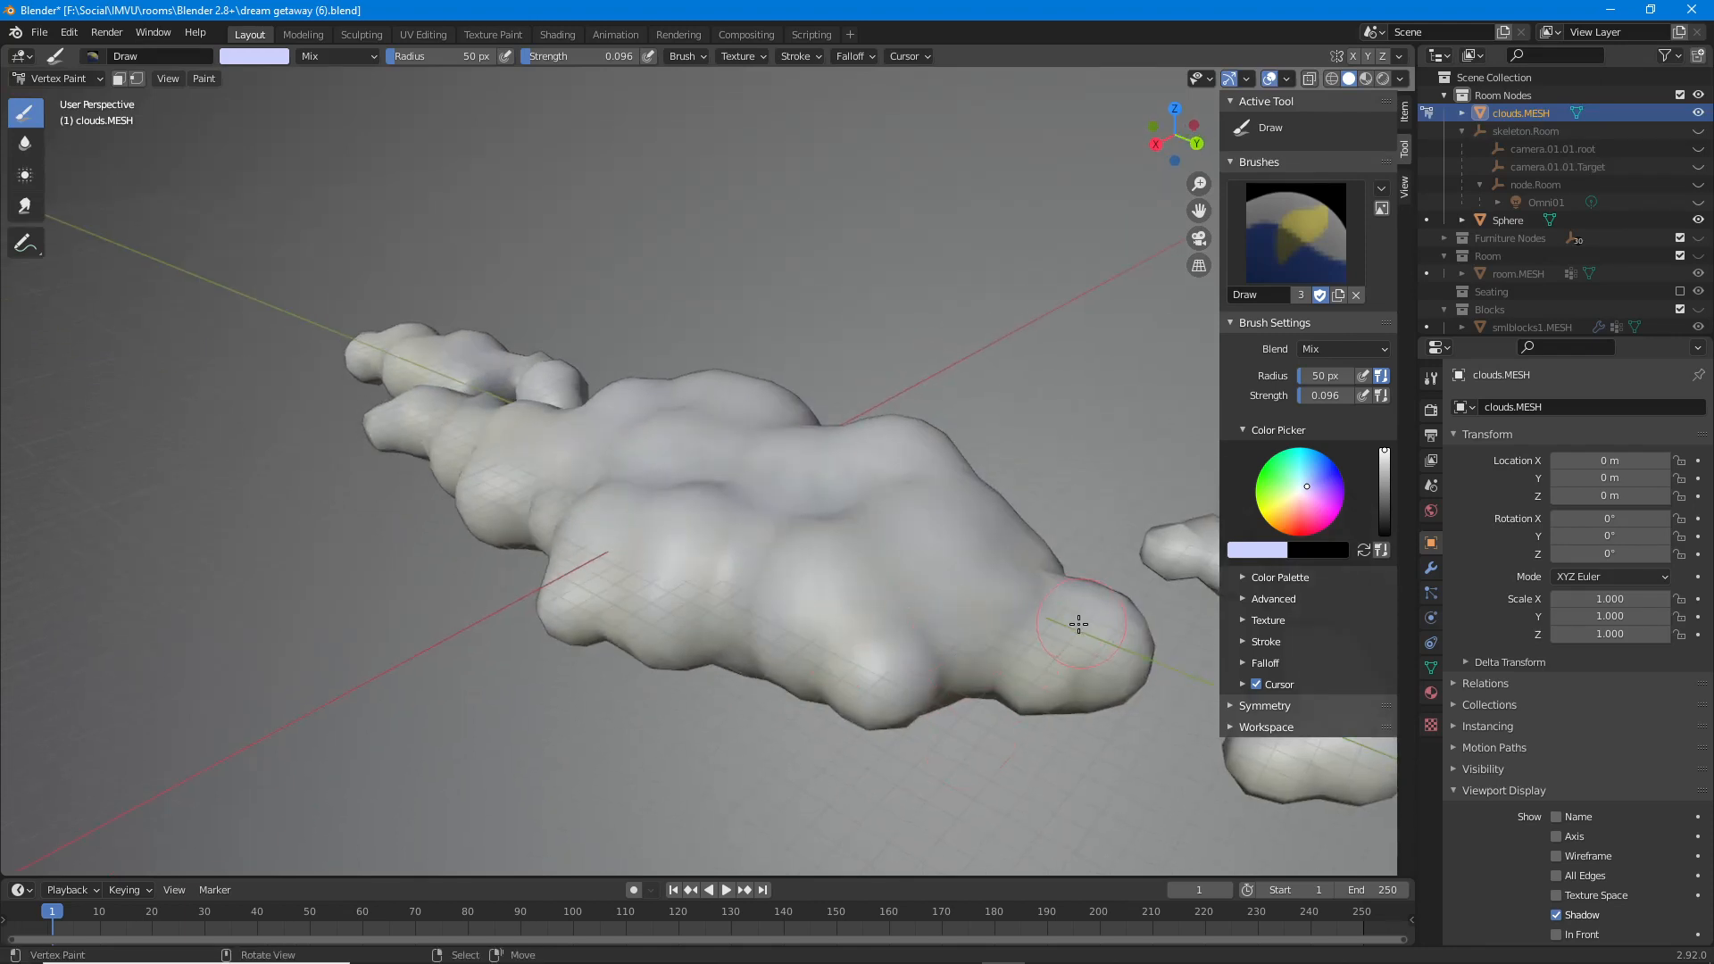
{"action": "middle_click_drag", "start_coordinate": [1078, 624], "coordinate": [515, 562]}
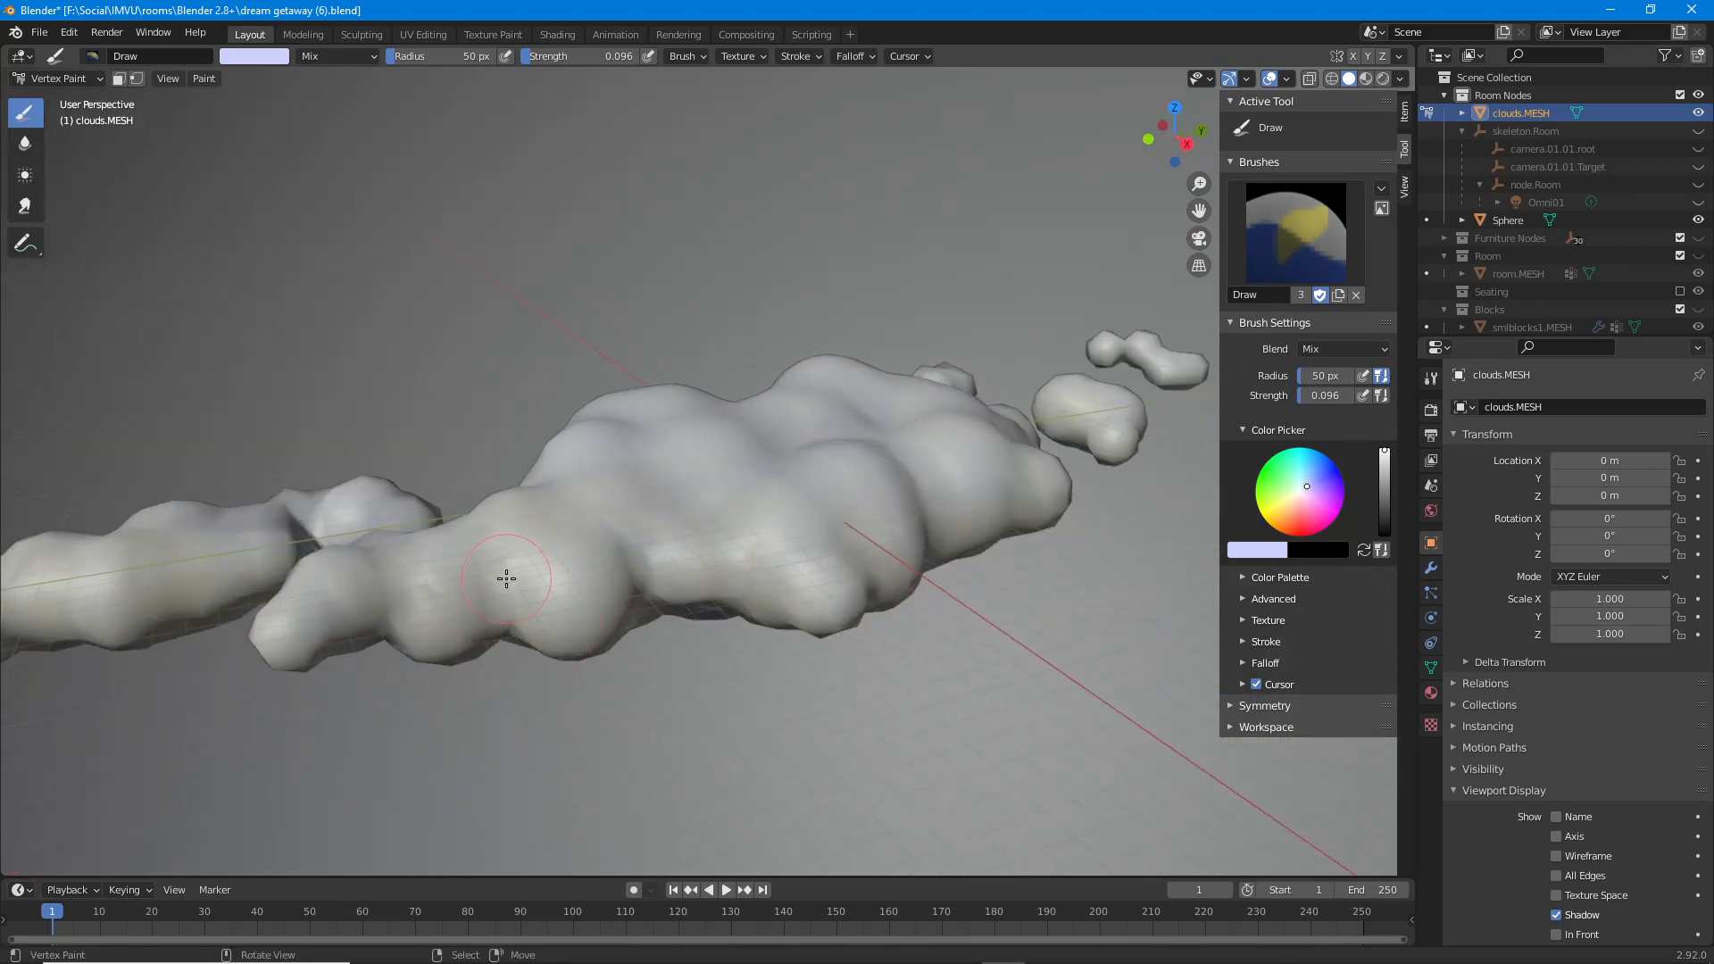
{"action": "mouse_move", "coordinate": [576, 517]}
{"action": "middle_mouse_down"}
{"action": "mouse_move", "coordinate": [547, 754]}
{"action": "mouse_move", "coordinate": [479, 490]}
{"action": "middle_mouse_up"}
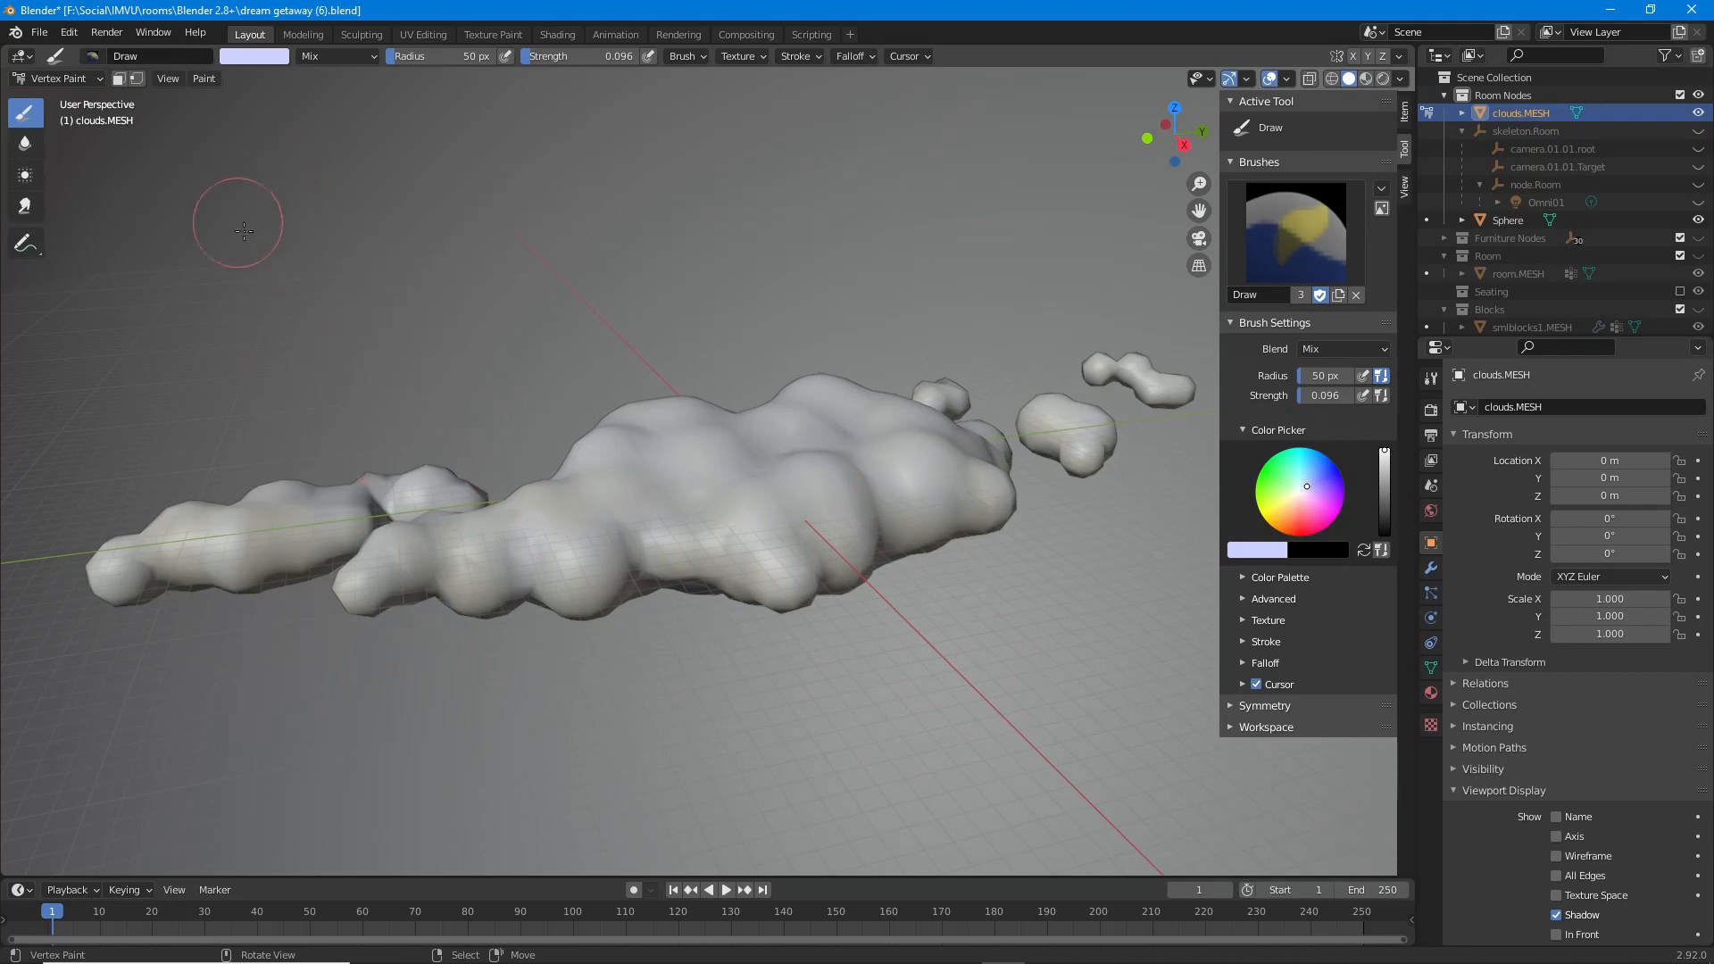
Return the clouds mesh to Object Mode and show the scene in Material Preview shading.
{"action": "left_click", "coordinate": [59, 79]}
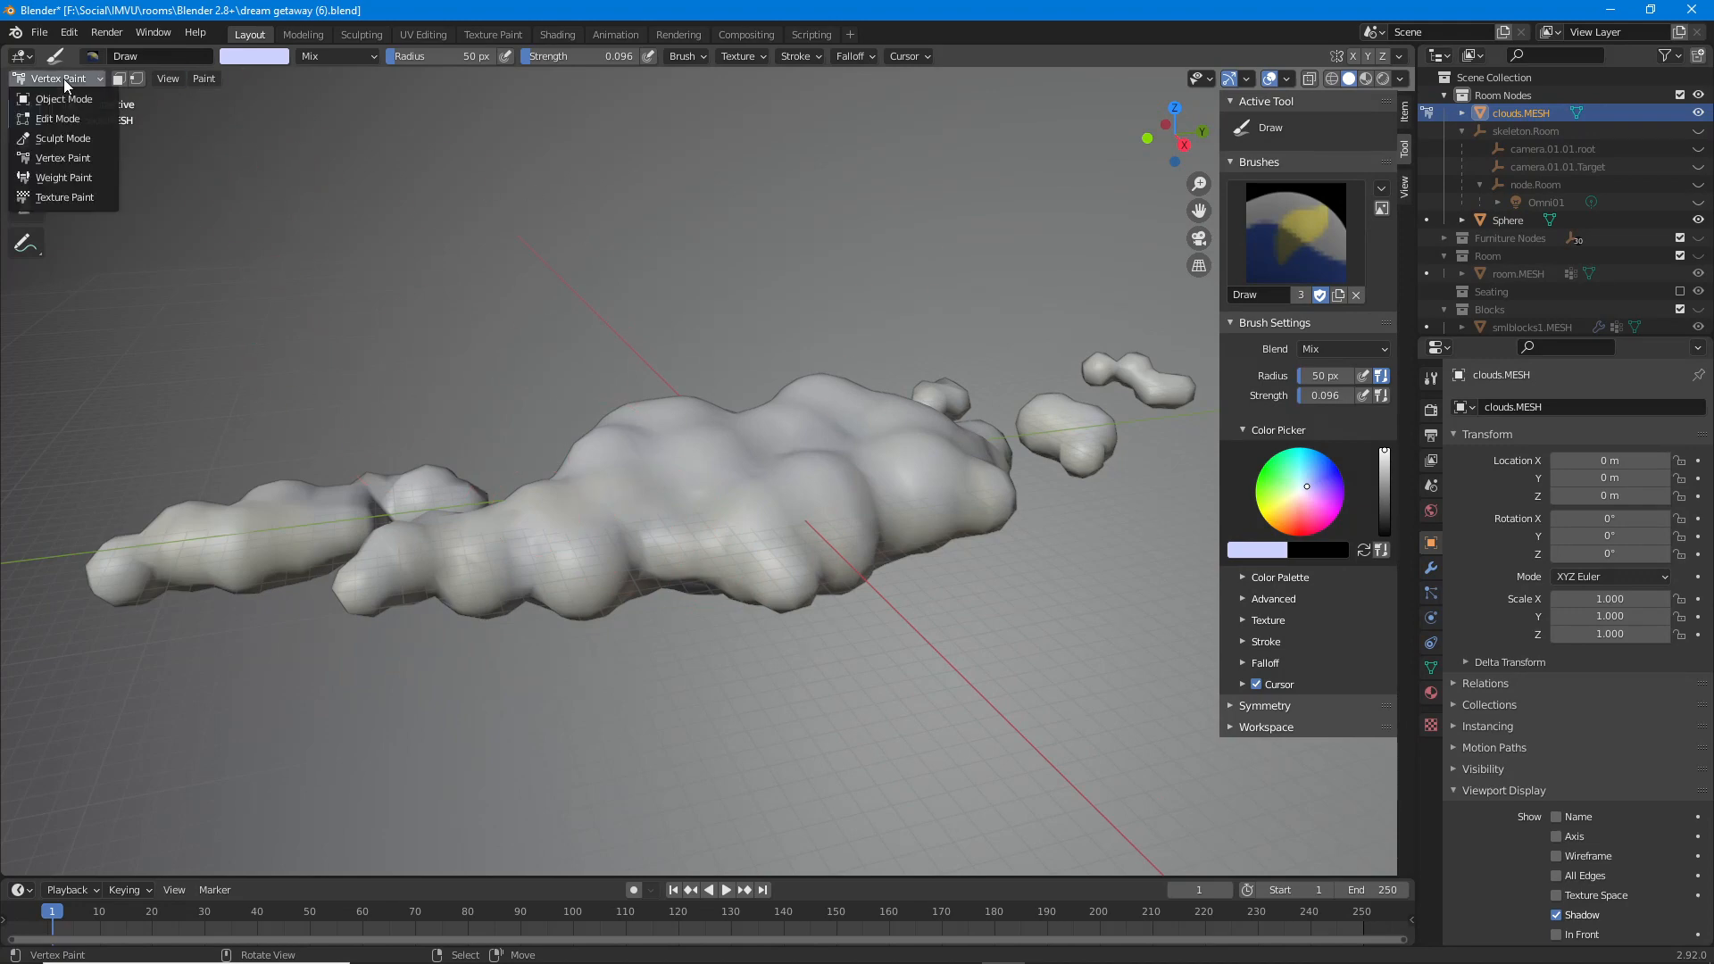
{"action": "left_click", "coordinate": [58, 99]}
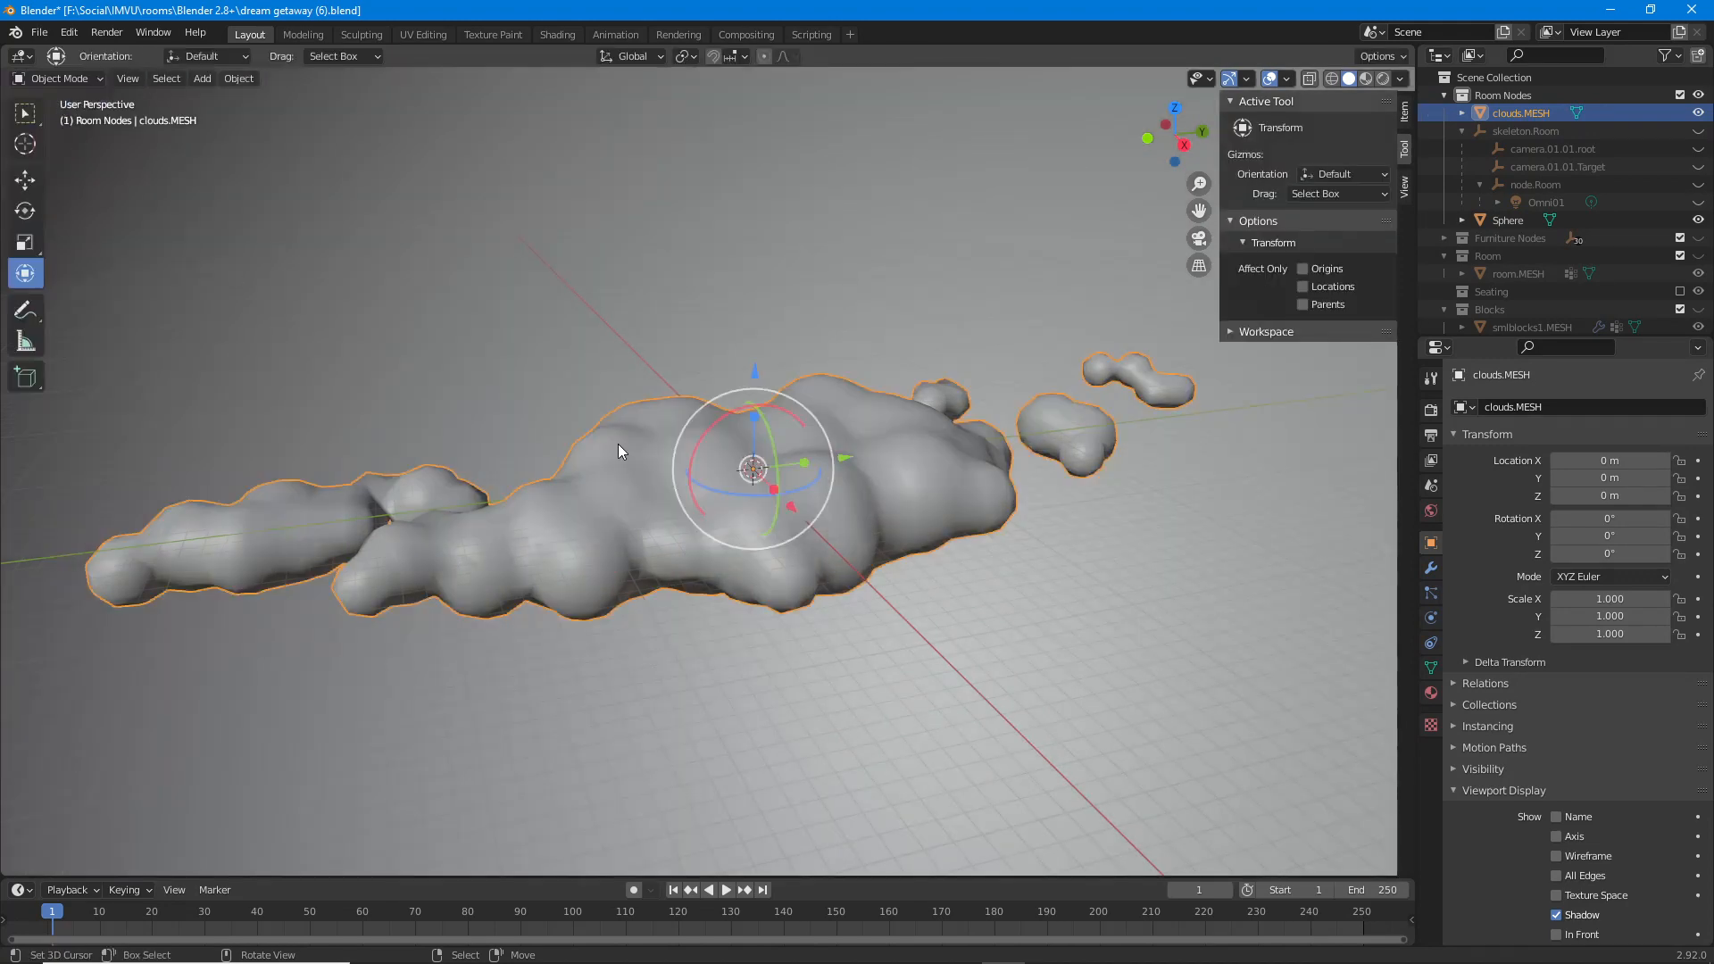
{"action": "left_click", "coordinate": [1367, 79]}
{"action": "mouse_move", "coordinate": [896, 527]}
{"action": "middle_mouse_down"}
{"action": "mouse_move", "coordinate": [897, 336]}
{"action": "mouse_move", "coordinate": [866, 518]}
{"action": "mouse_move", "coordinate": [880, 527]}
{"action": "middle_mouse_up"}
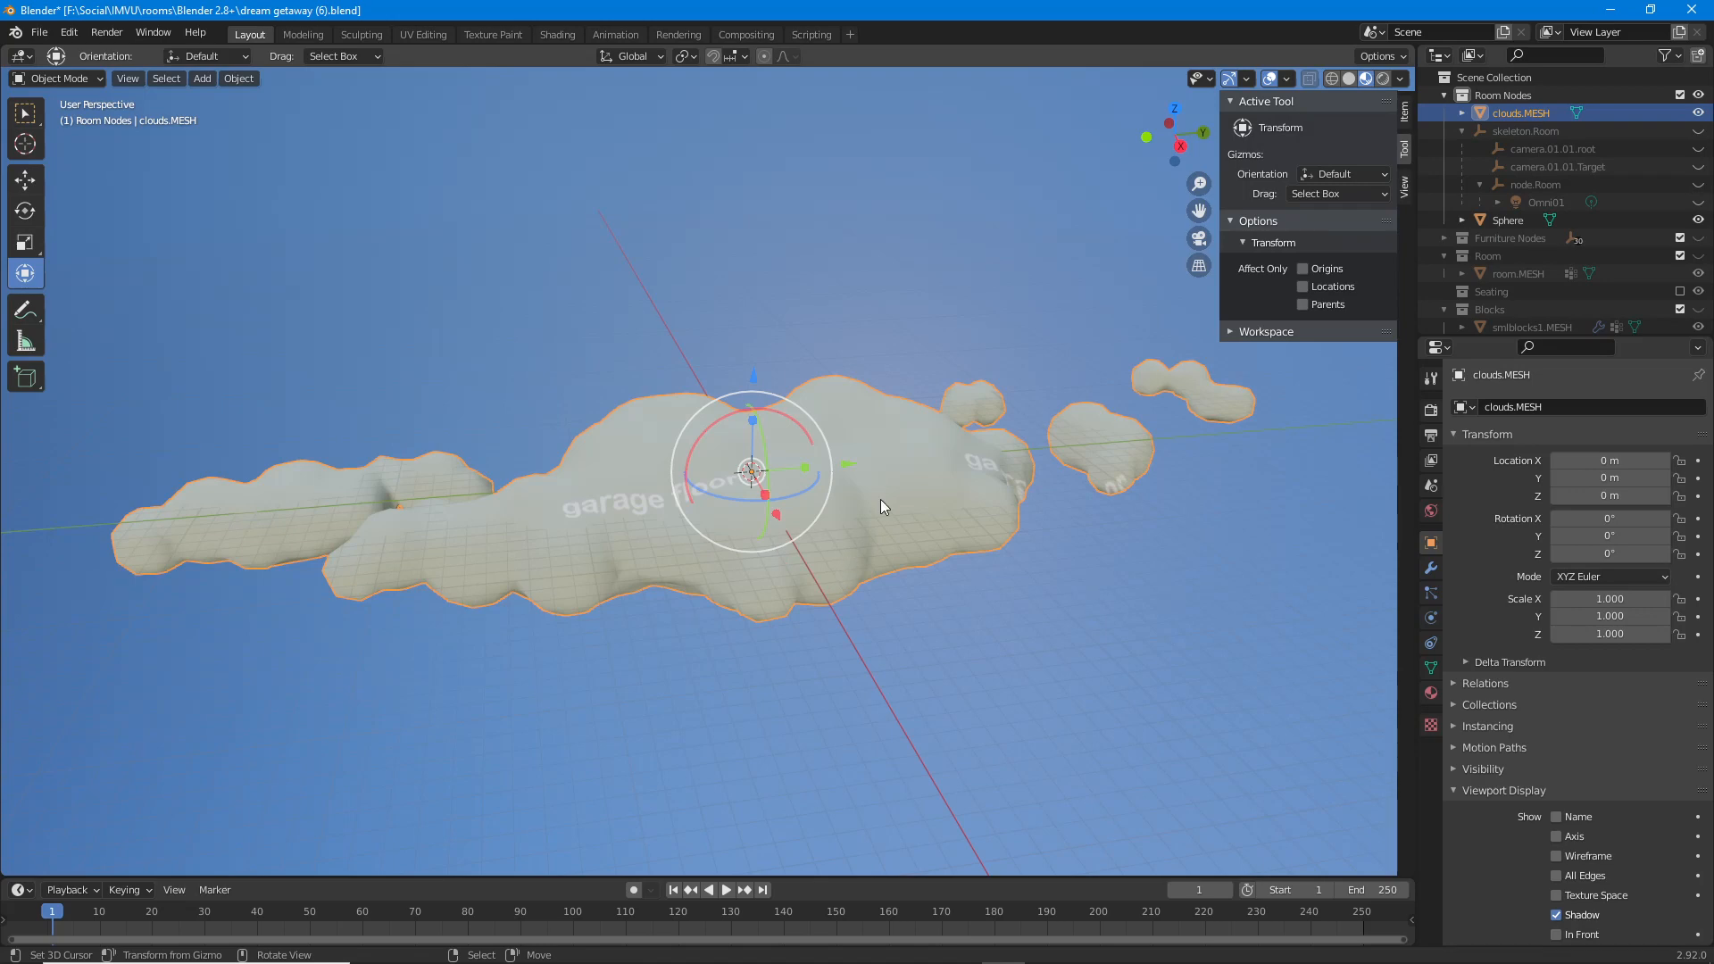
Check the clouds in Rendered shading, return to Material Preview and show the scene's render settings.
{"action": "left_click", "coordinate": [1383, 79]}
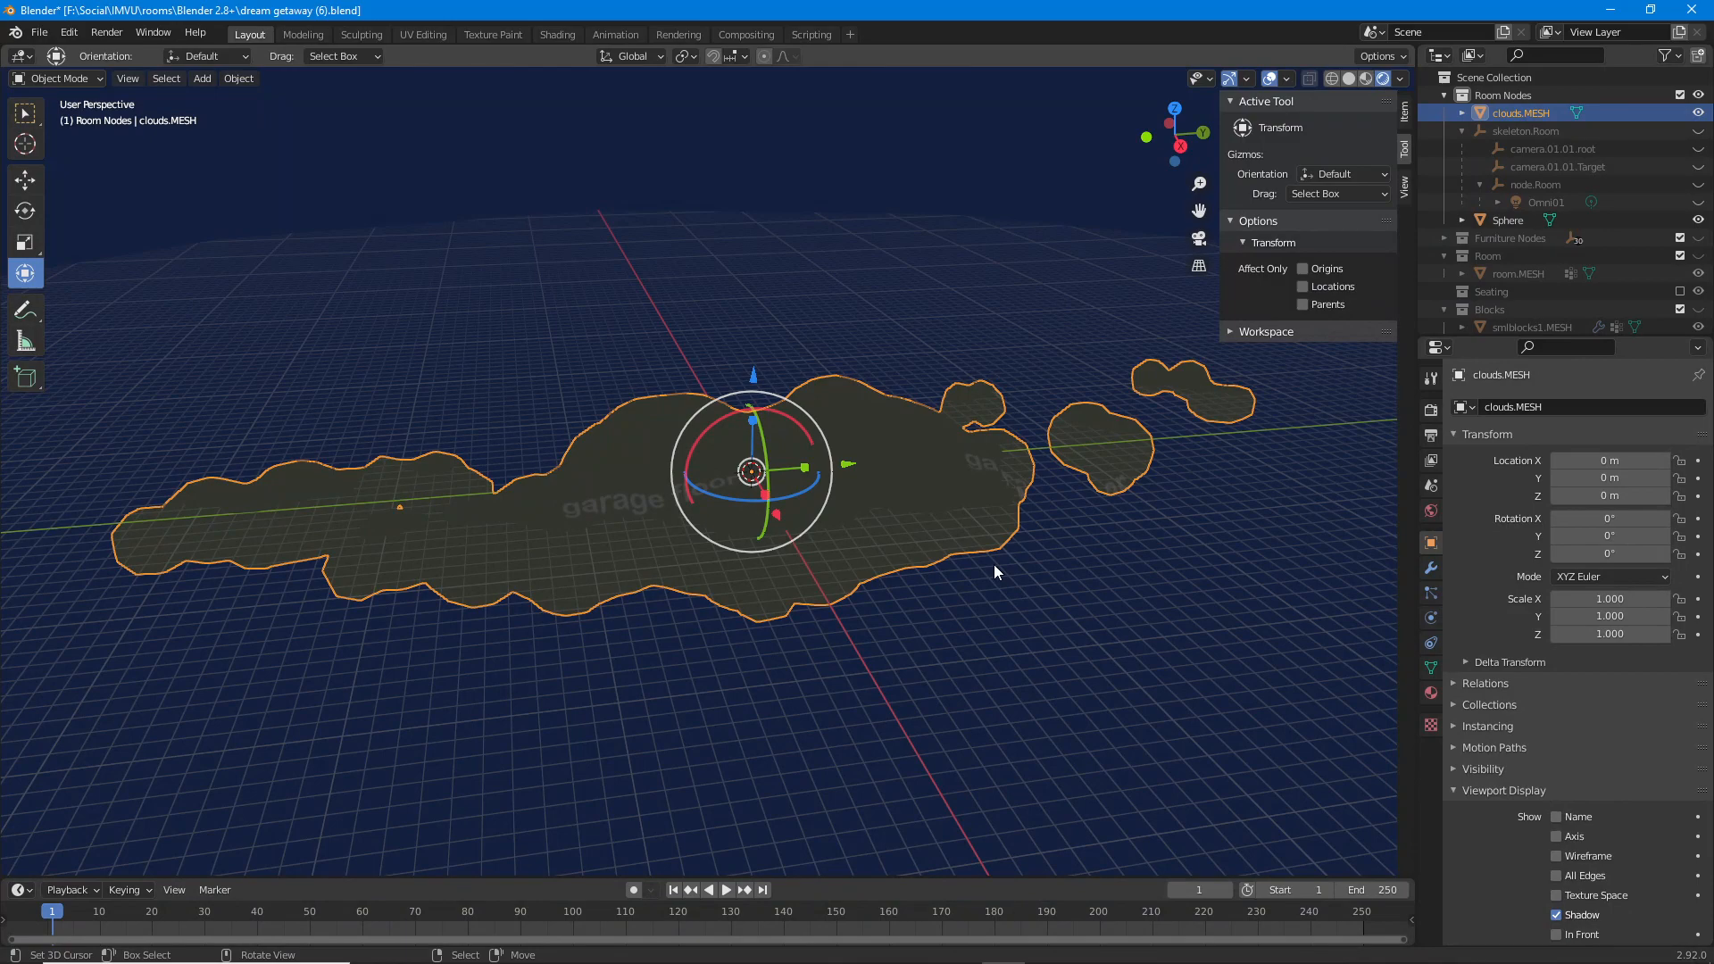
{"action": "left_click", "coordinate": [1367, 80]}
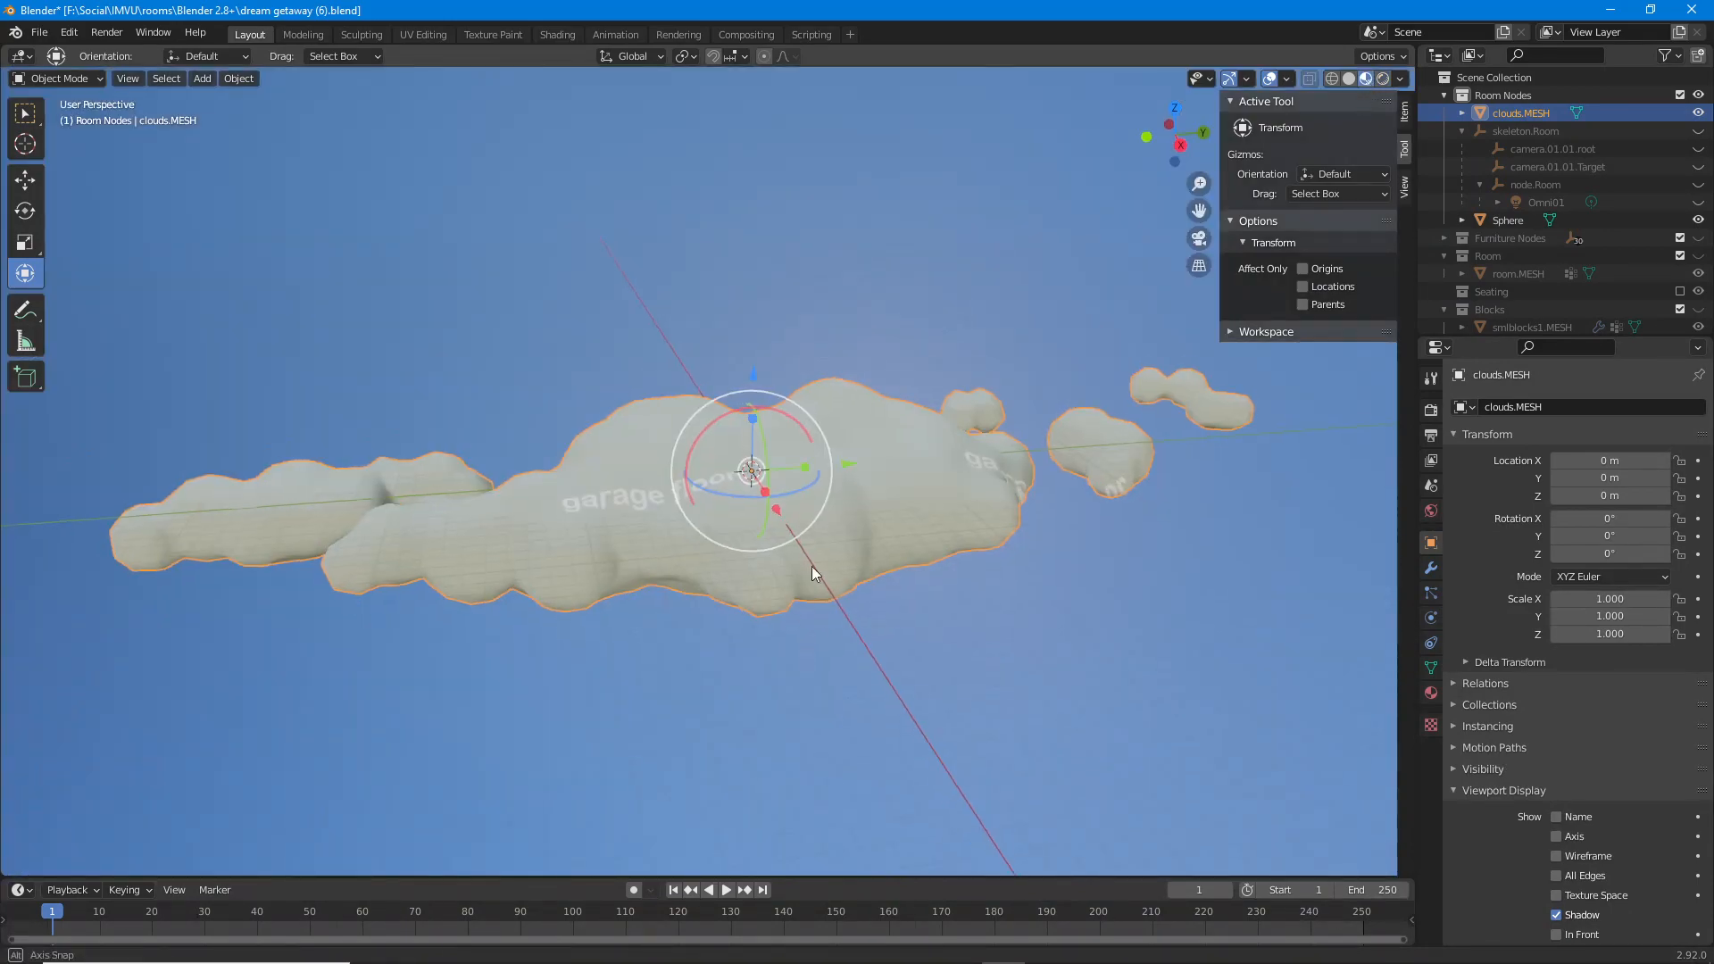
{"action": "mouse_move", "coordinate": [811, 565]}
{"action": "middle_mouse_down"}
{"action": "mouse_move", "coordinate": [843, 448]}
{"action": "mouse_move", "coordinate": [791, 527]}
{"action": "mouse_move", "coordinate": [811, 557]}
{"action": "mouse_move", "coordinate": [760, 603]}
{"action": "mouse_move", "coordinate": [801, 607]}
{"action": "mouse_move", "coordinate": [747, 577]}
{"action": "mouse_move", "coordinate": [794, 571]}
{"action": "middle_mouse_up"}
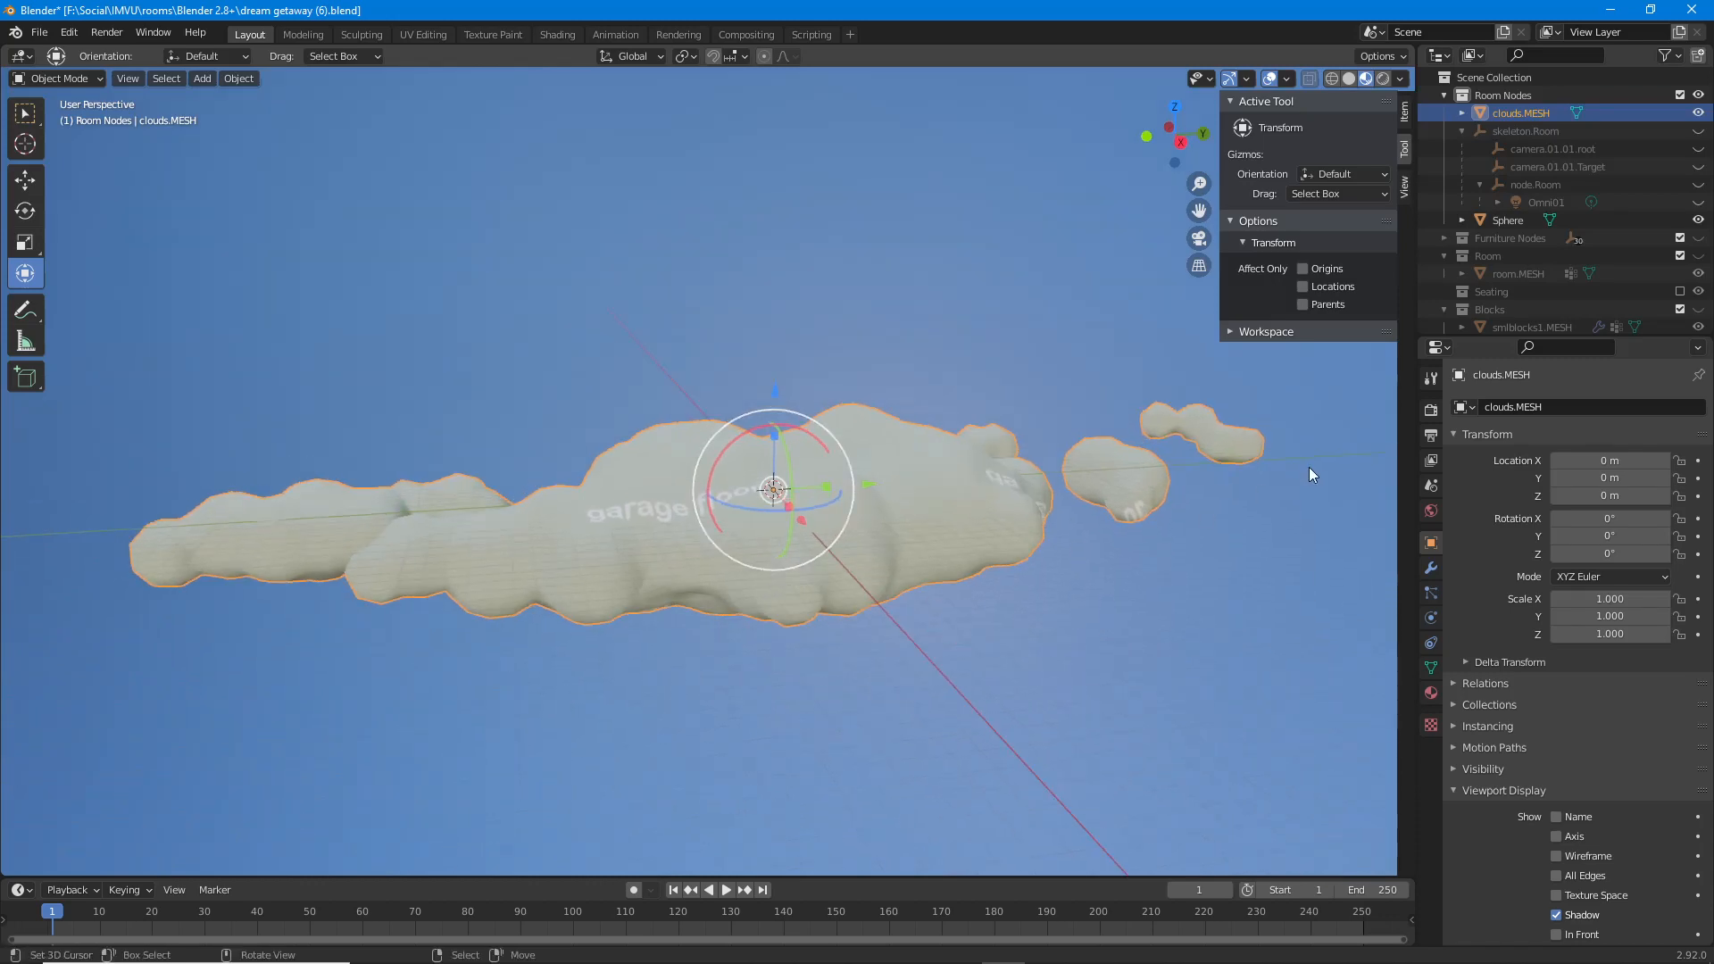
{"action": "left_click", "coordinate": [1431, 410]}
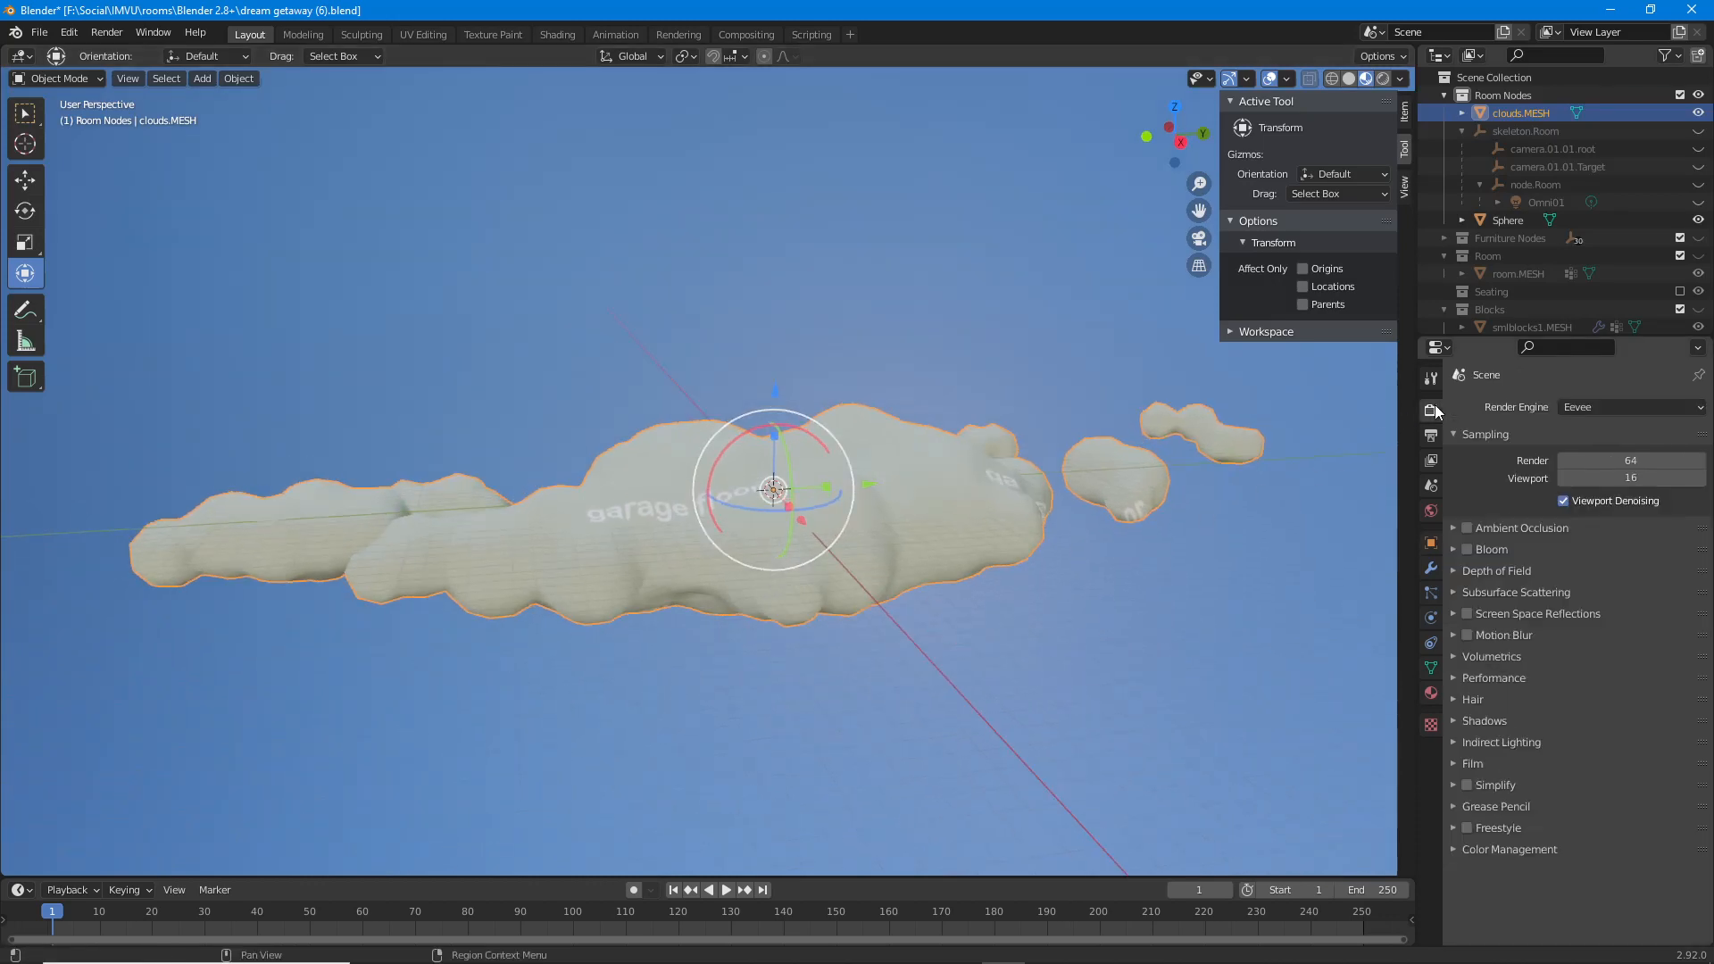
Save the project as a new version named dream getaway (7).blend in the same folder.
{"action": "left_click", "coordinate": [38, 33]}
{"action": "left_click", "coordinate": [73, 170]}
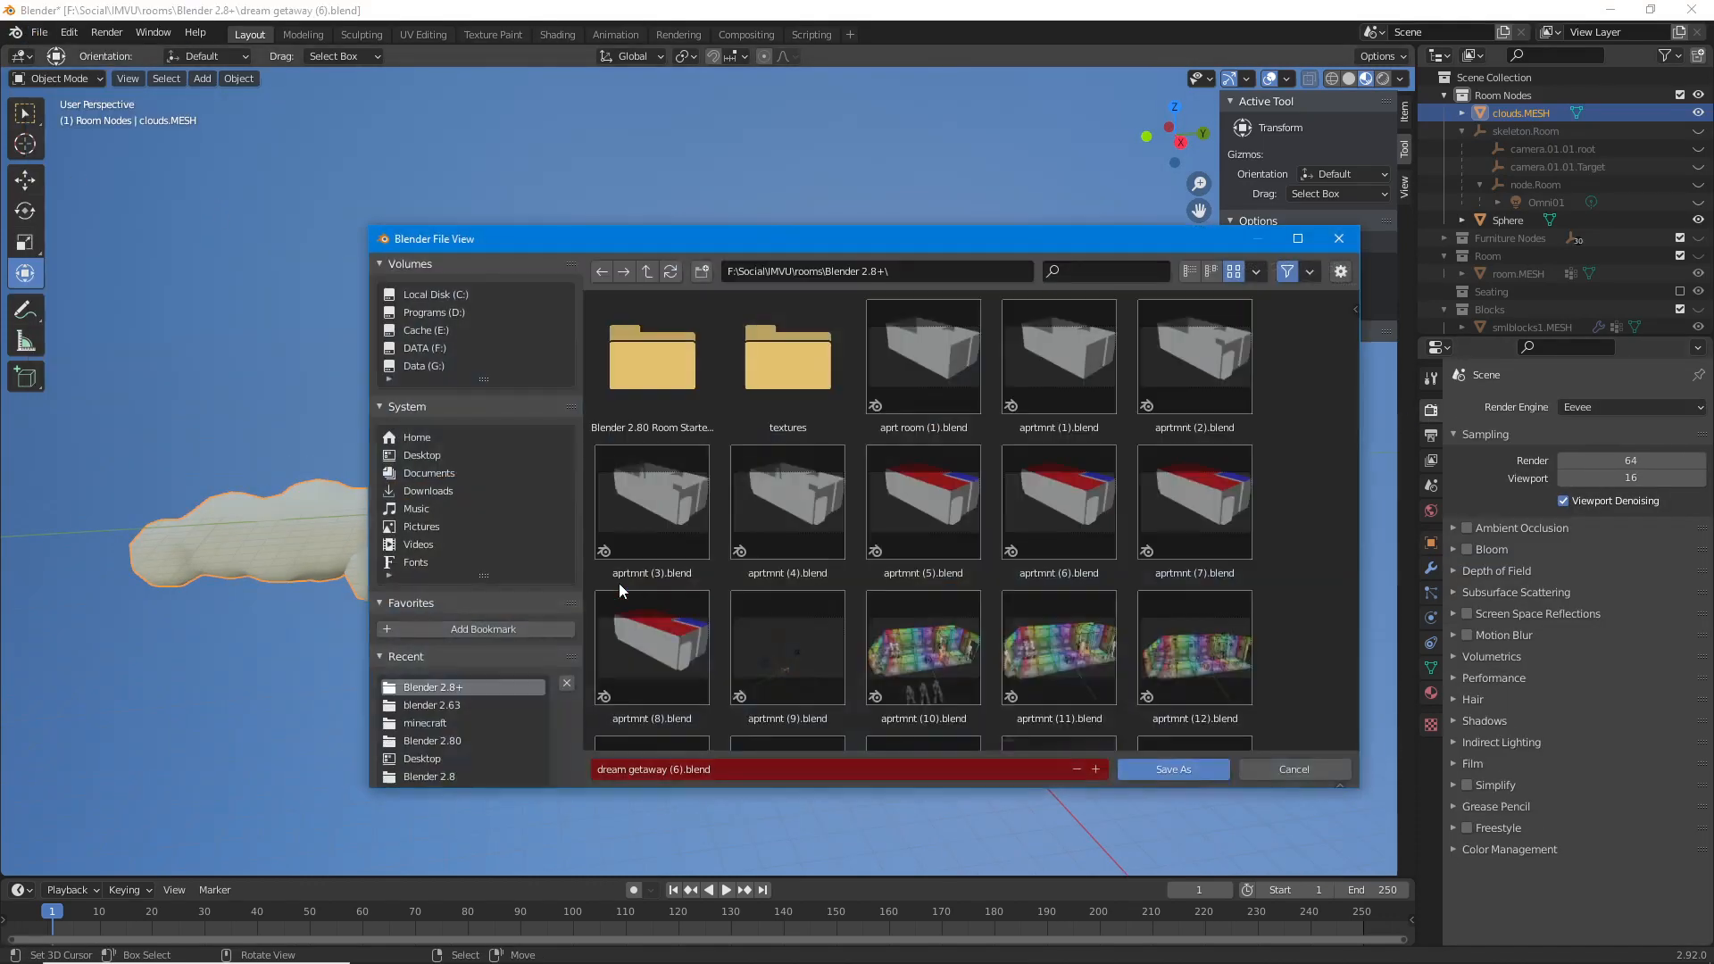
{"action": "left_click", "coordinate": [675, 773]}
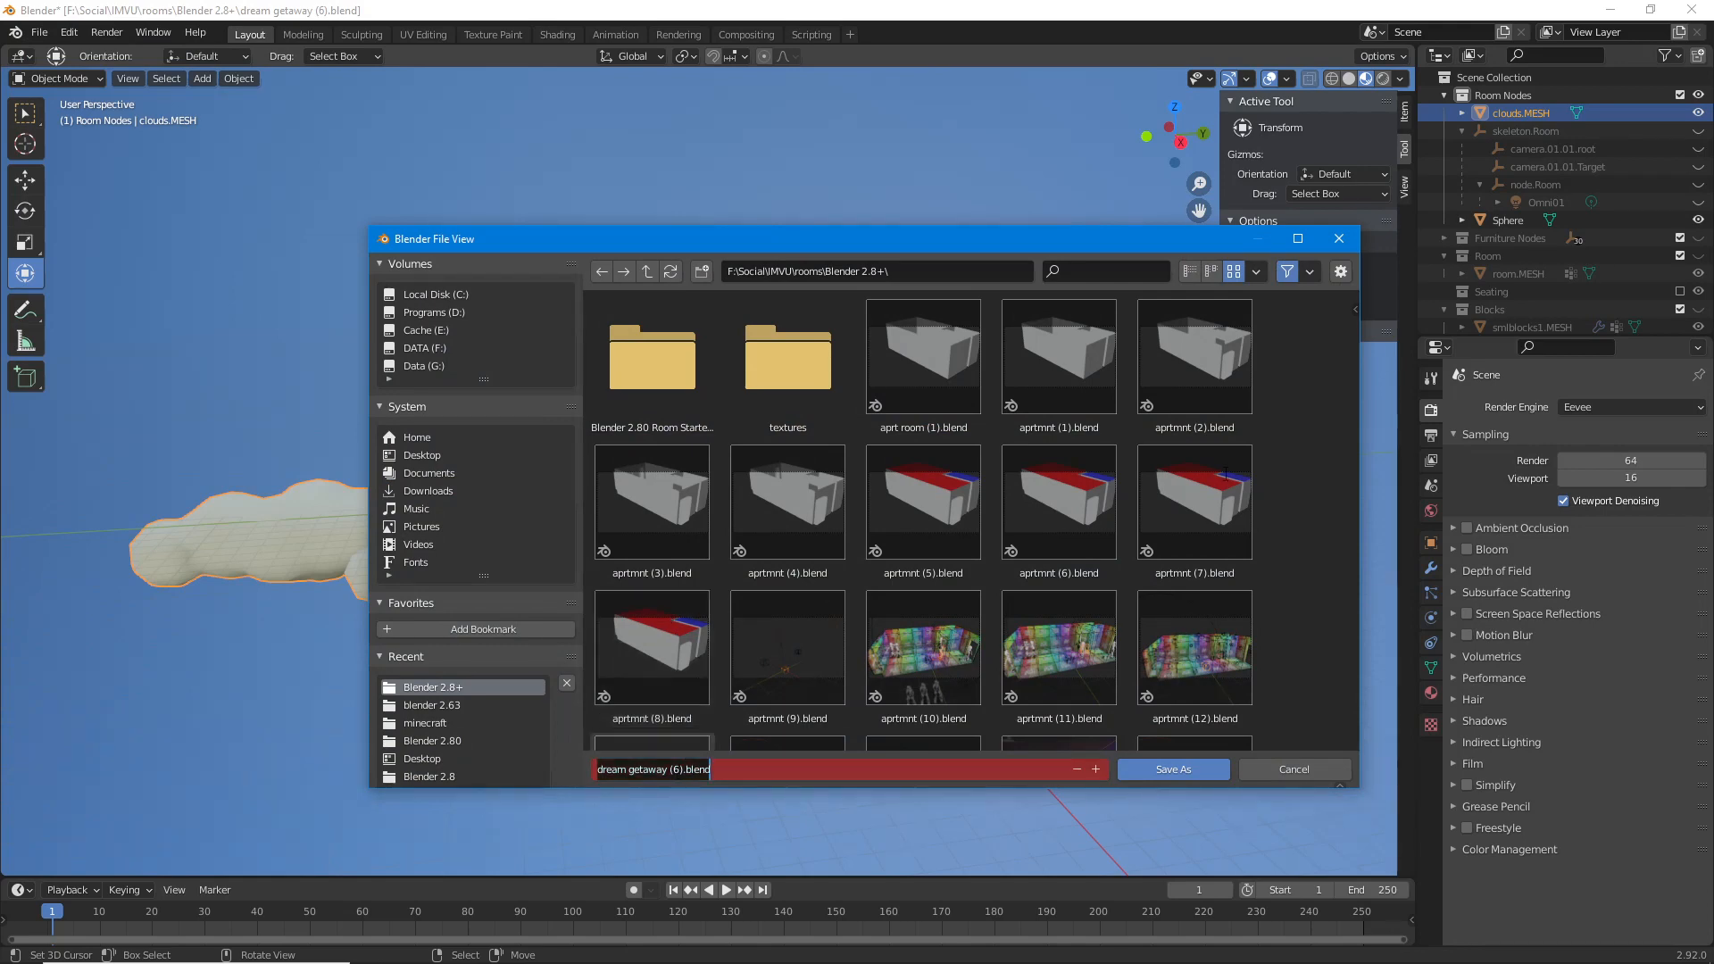
{"action": "left_click", "coordinate": [1296, 523]}
{"action": "scroll", "coordinate": [1291, 591], "scroll_direction": "down", "scroll_amount": 20}
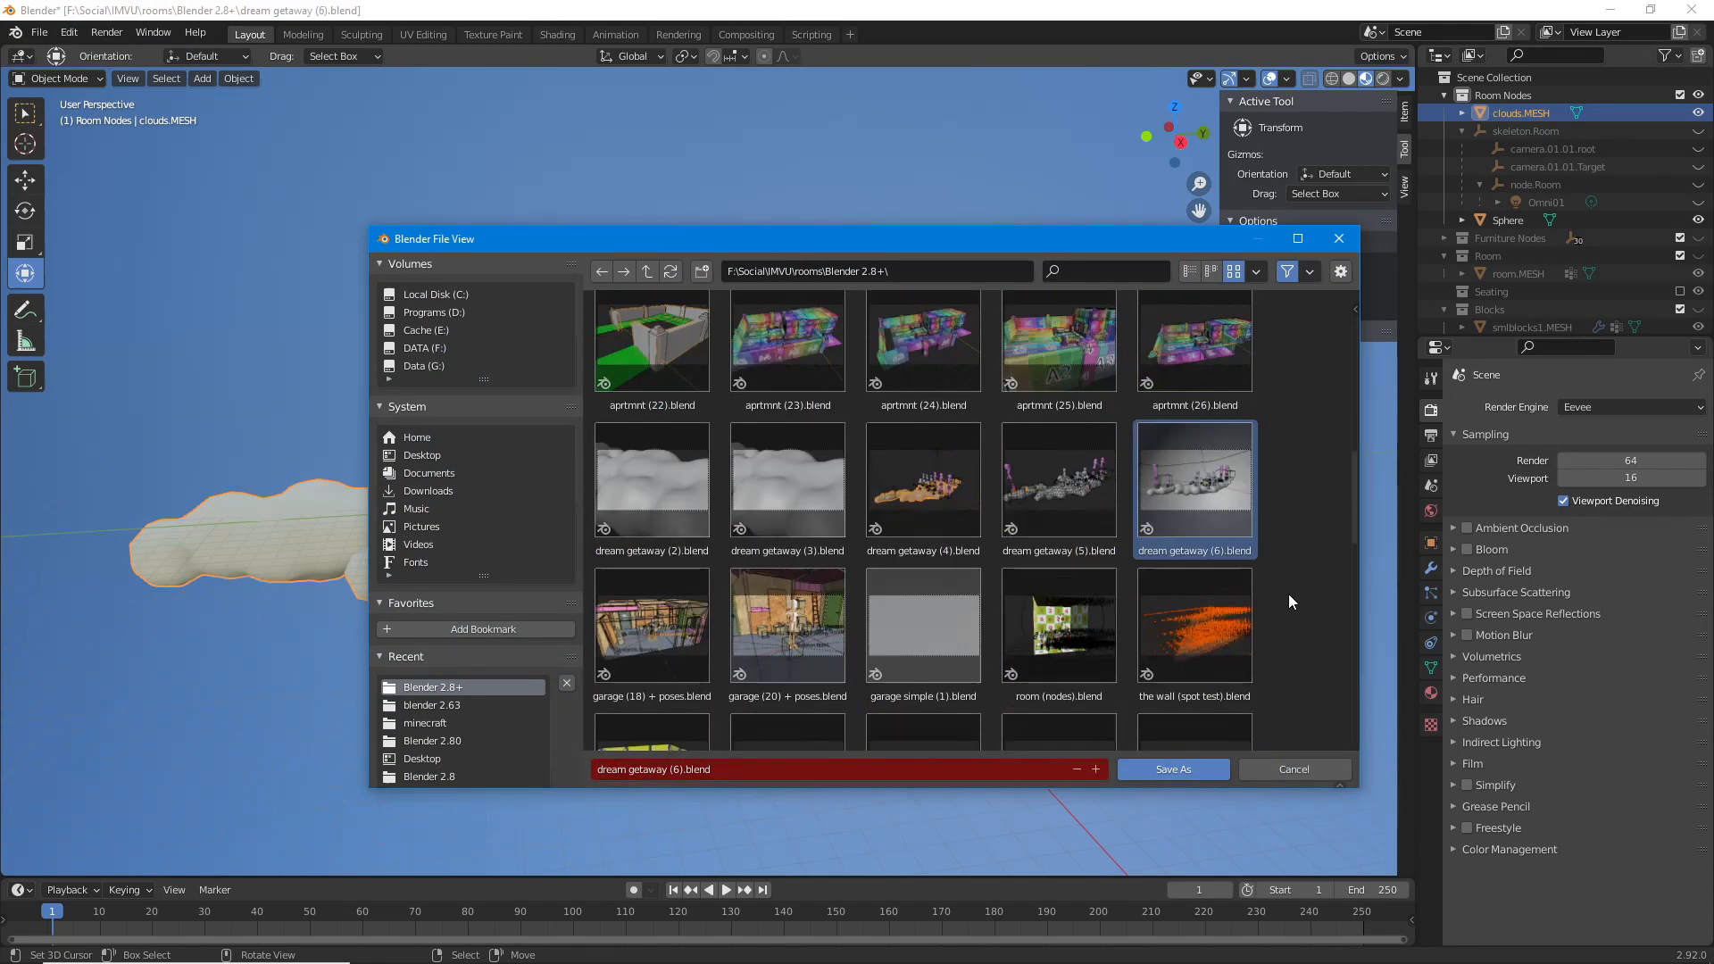
{"action": "left_click", "coordinate": [676, 772]}
{"action": "left_click", "coordinate": [676, 772]}
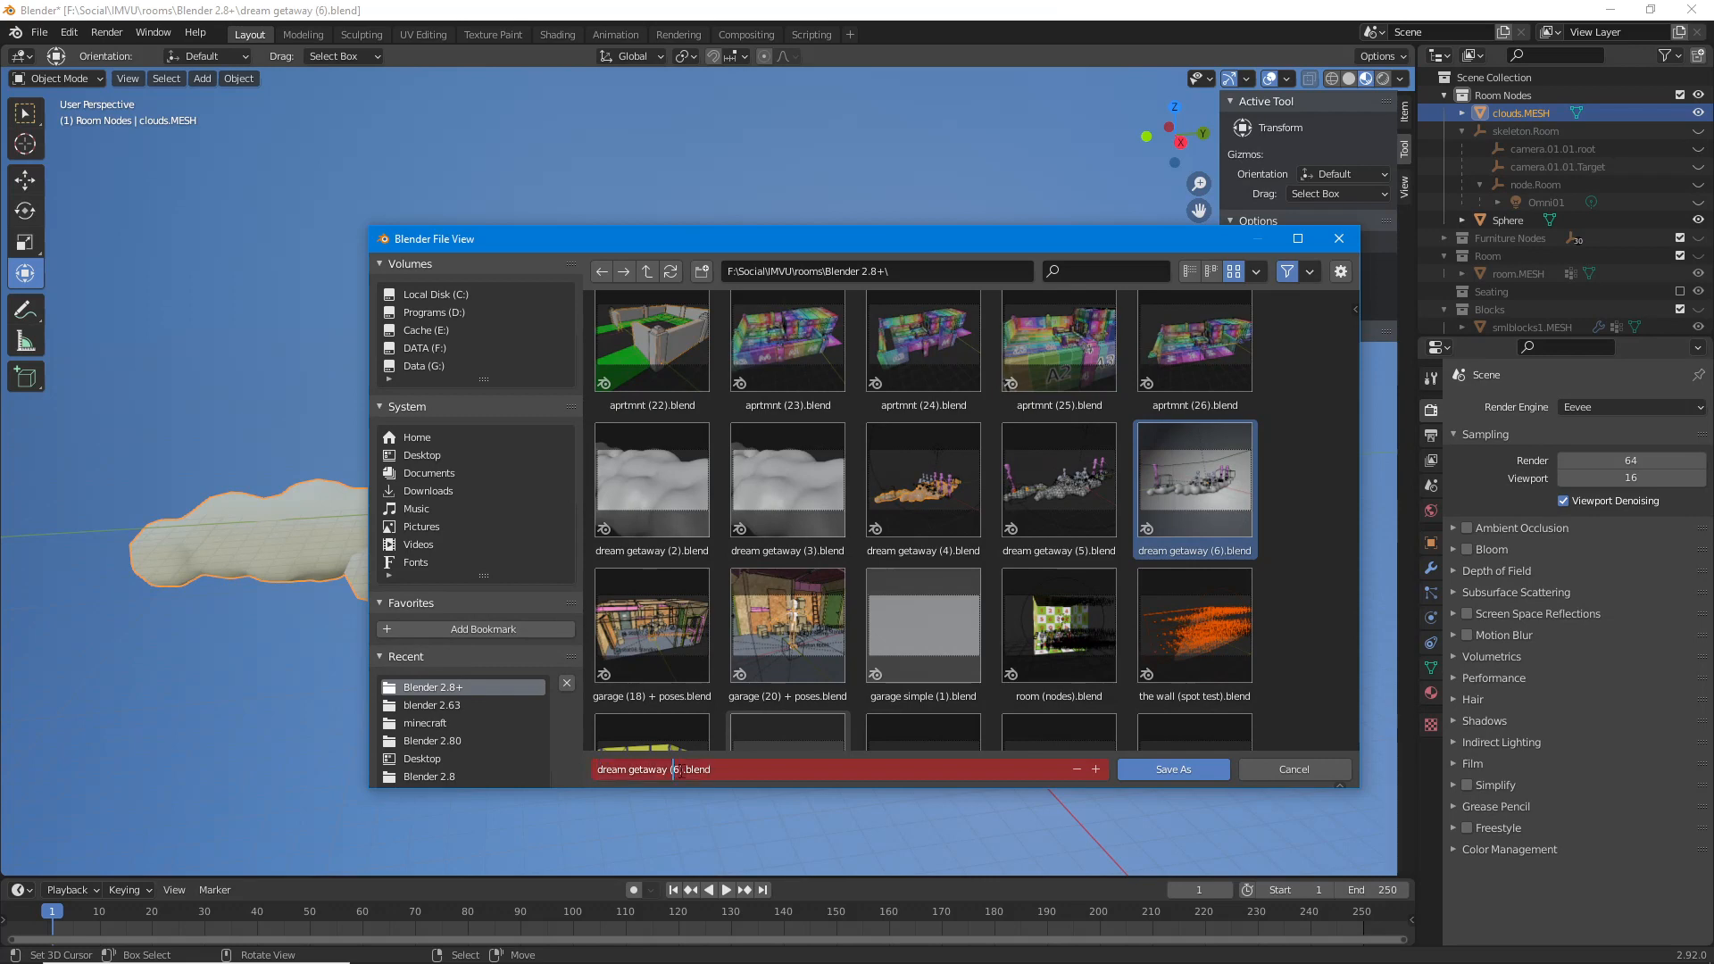
{"action": "type", "text": "7"}
{"action": "left_click", "coordinate": [775, 754]}
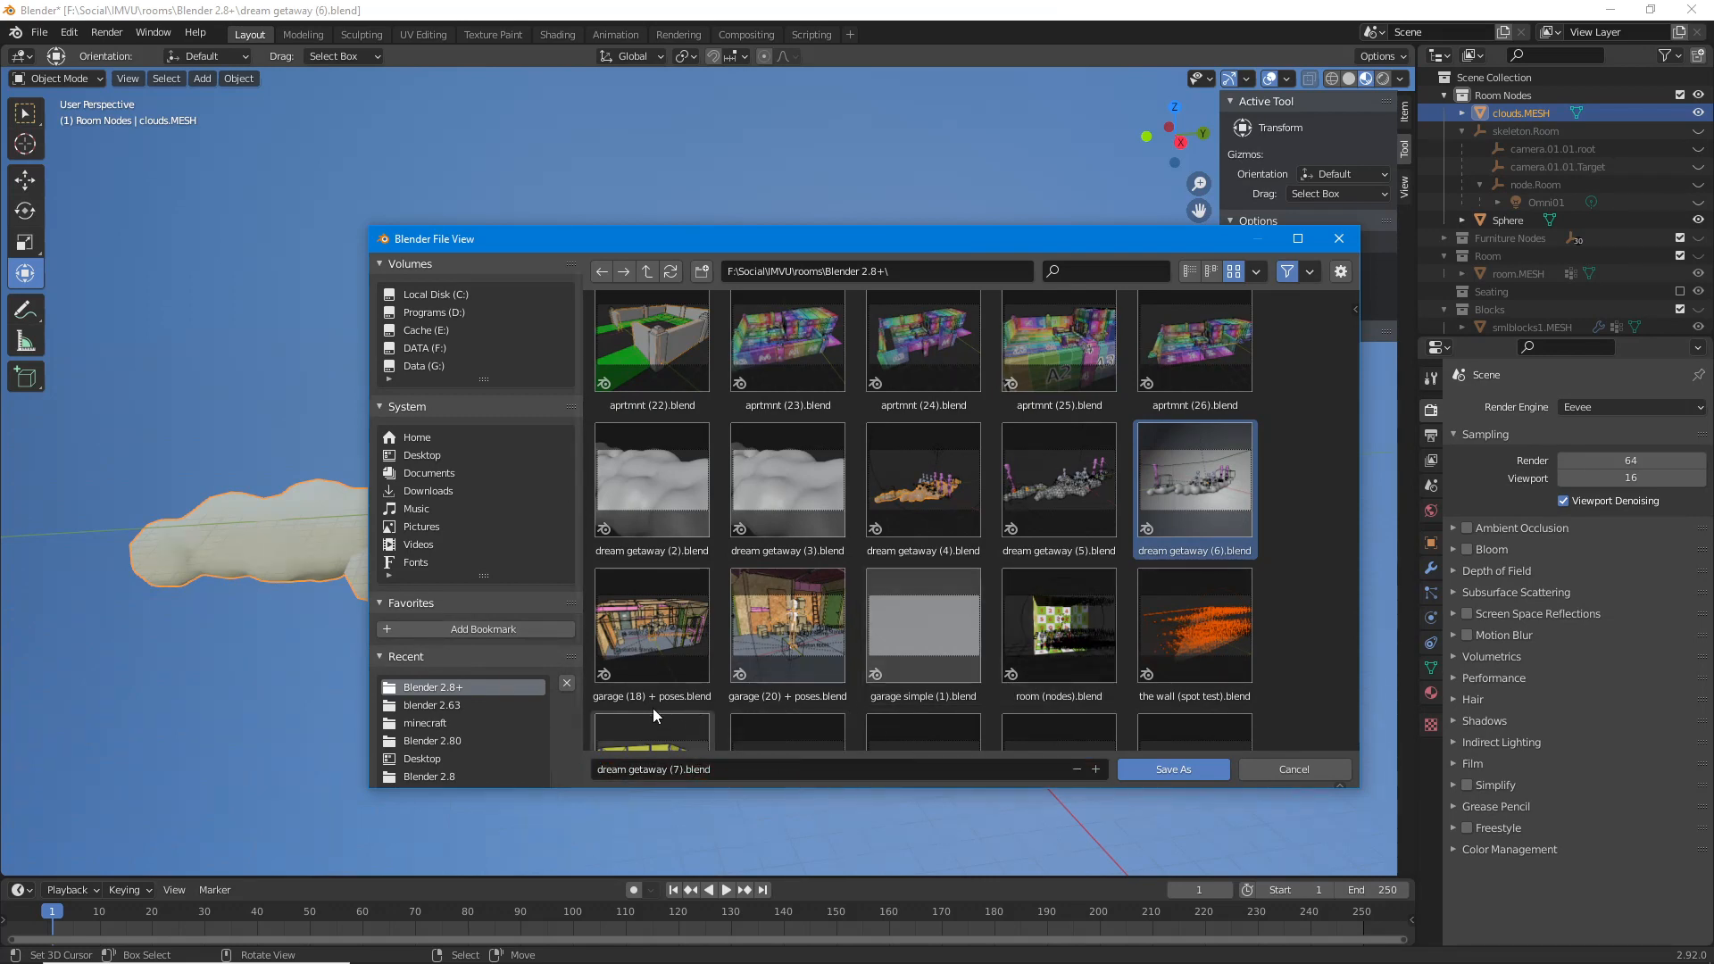
{"action": "left_click", "coordinate": [1125, 769]}
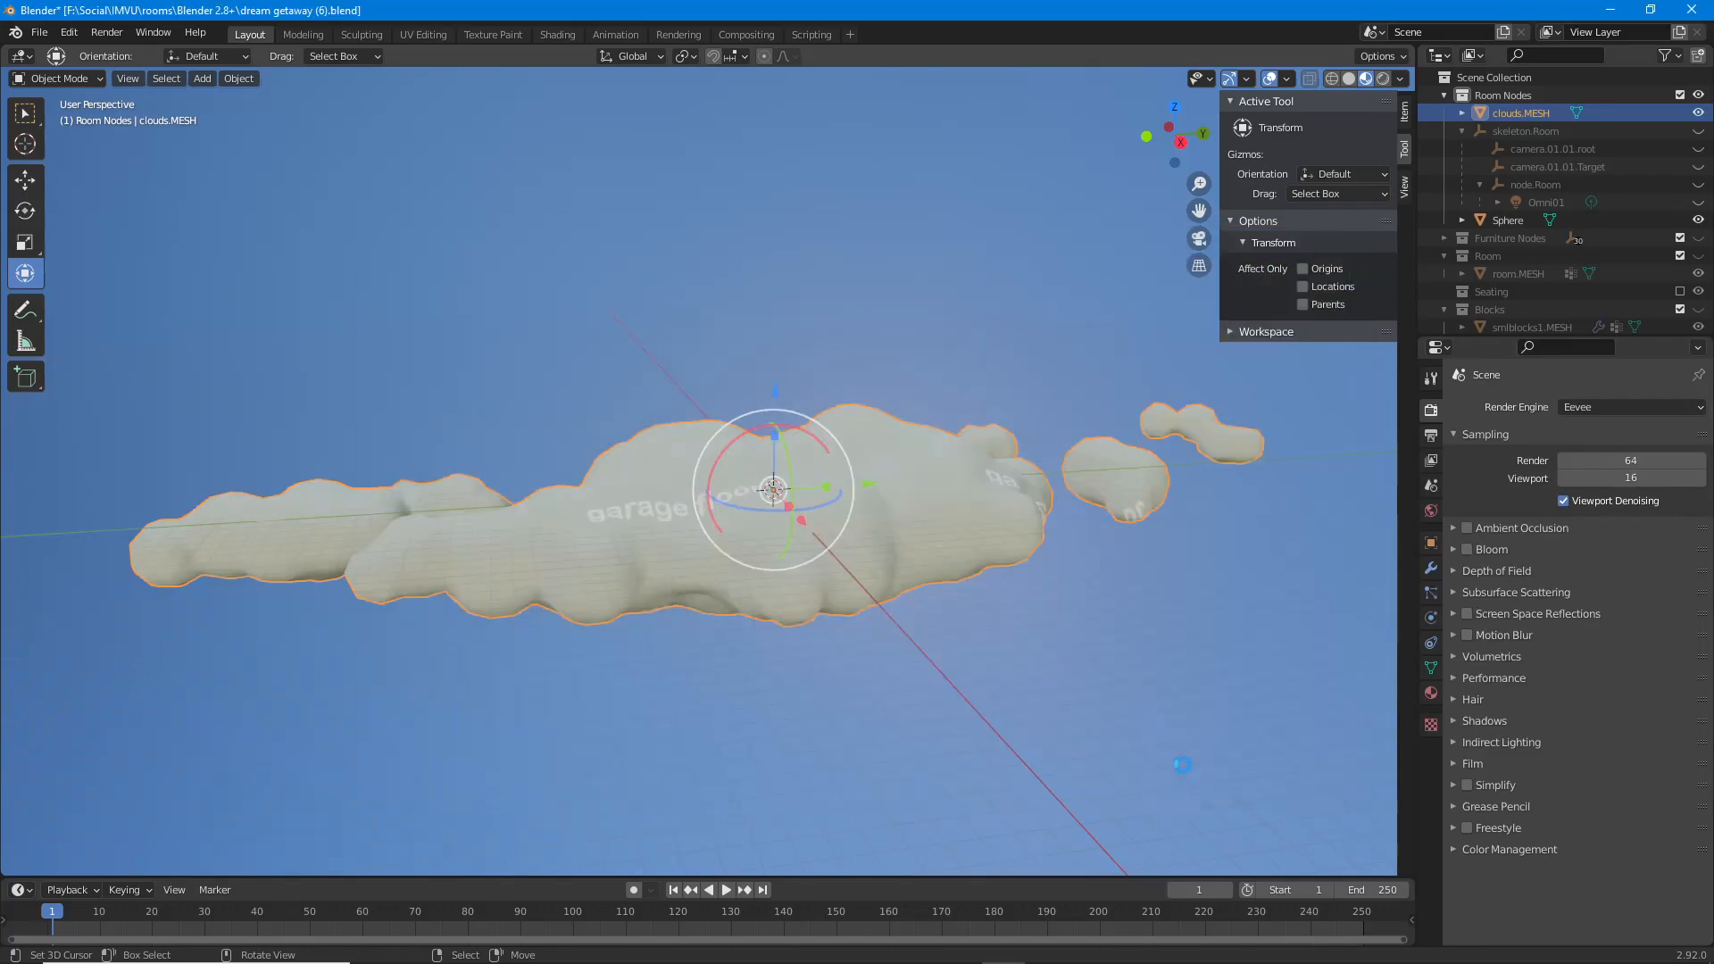
Set the render engine to Cycles and test the scene in Rendered shading before returning to Material Preview.
{"action": "left_click", "coordinate": [1606, 407]}
{"action": "left_click", "coordinate": [1593, 467]}
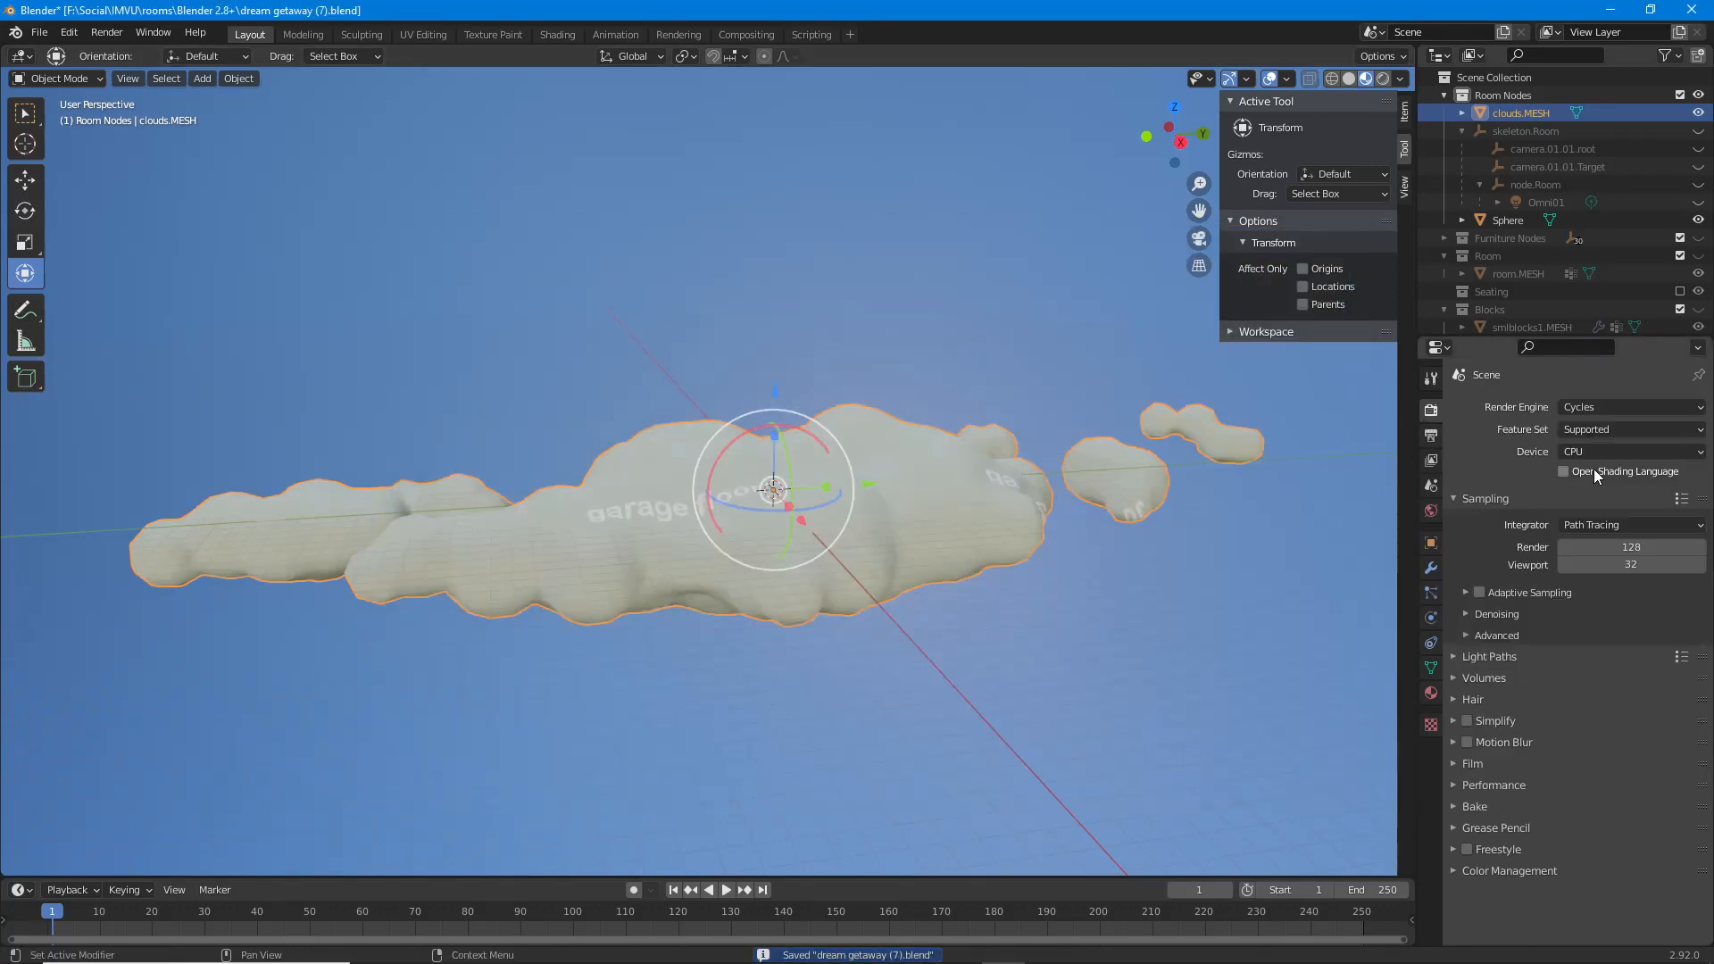
{"action": "left_click", "coordinate": [1383, 79]}
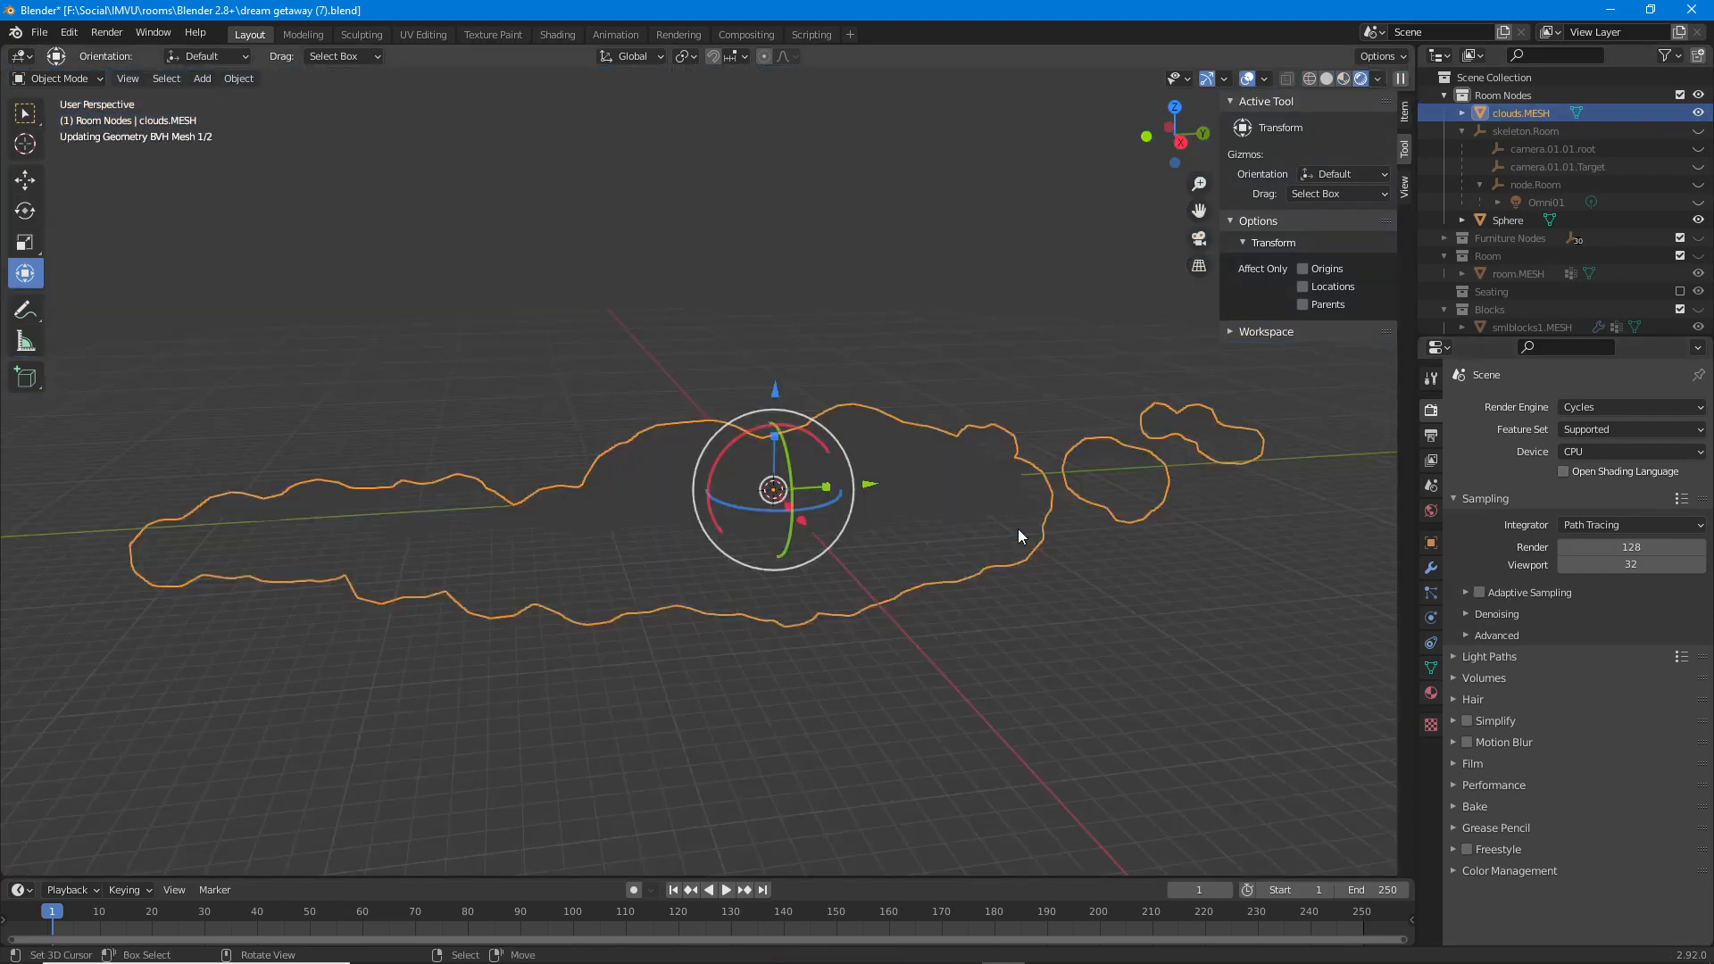
{"action": "left_click", "coordinate": [1344, 78]}
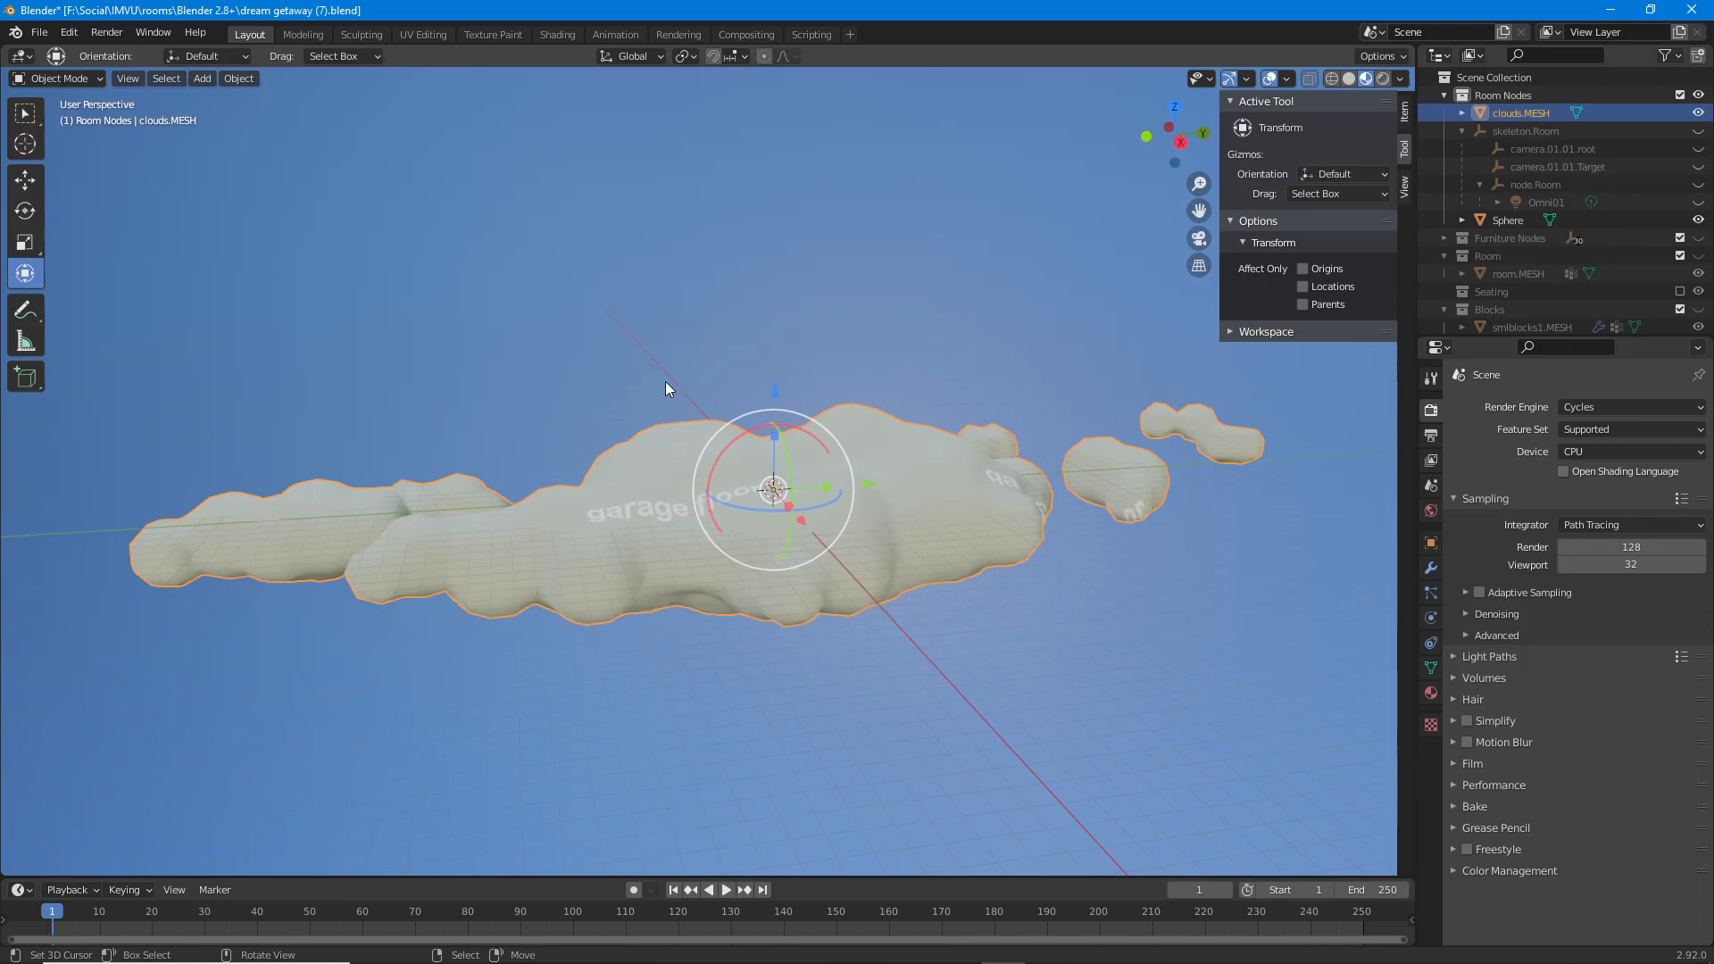
Select the large sky sphere surrounding the clouds and switch it to Vertex Paint mode.
{"action": "middle_click_drag", "start_coordinate": [779, 571], "coordinate": [469, 522]}
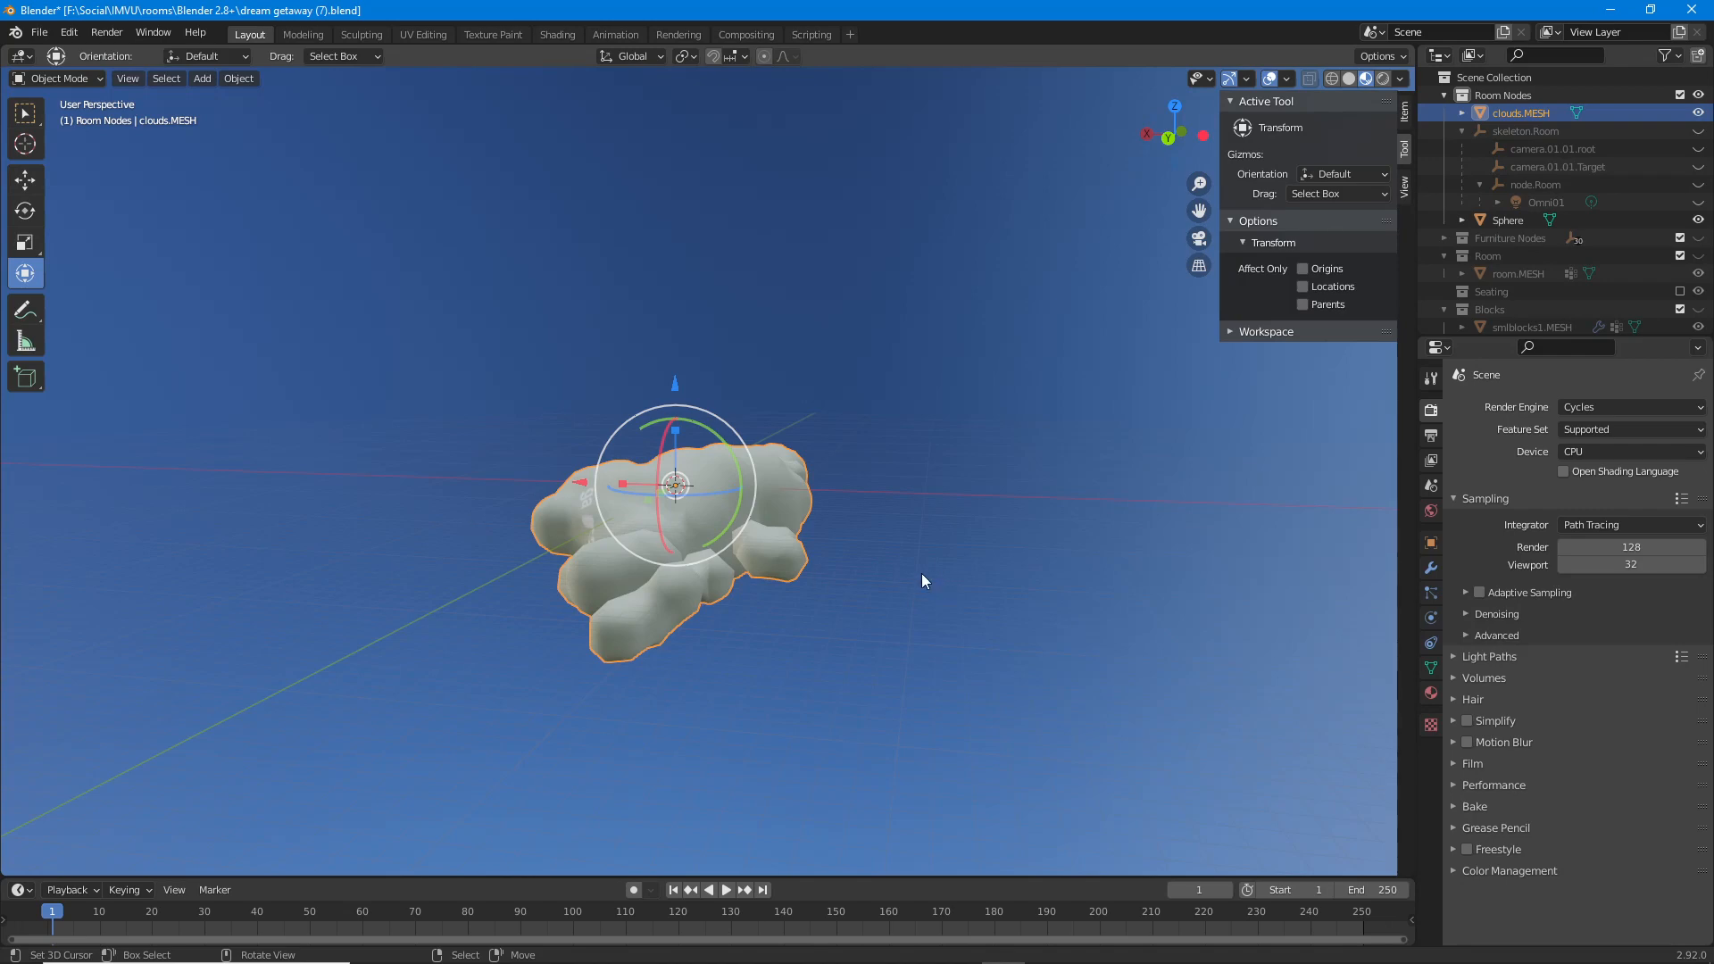
{"action": "middle_click_drag", "start_coordinate": [921, 573], "coordinate": [787, 541]}
{"action": "scroll", "coordinate": [787, 541], "scroll_direction": "down", "scroll_amount": 2}
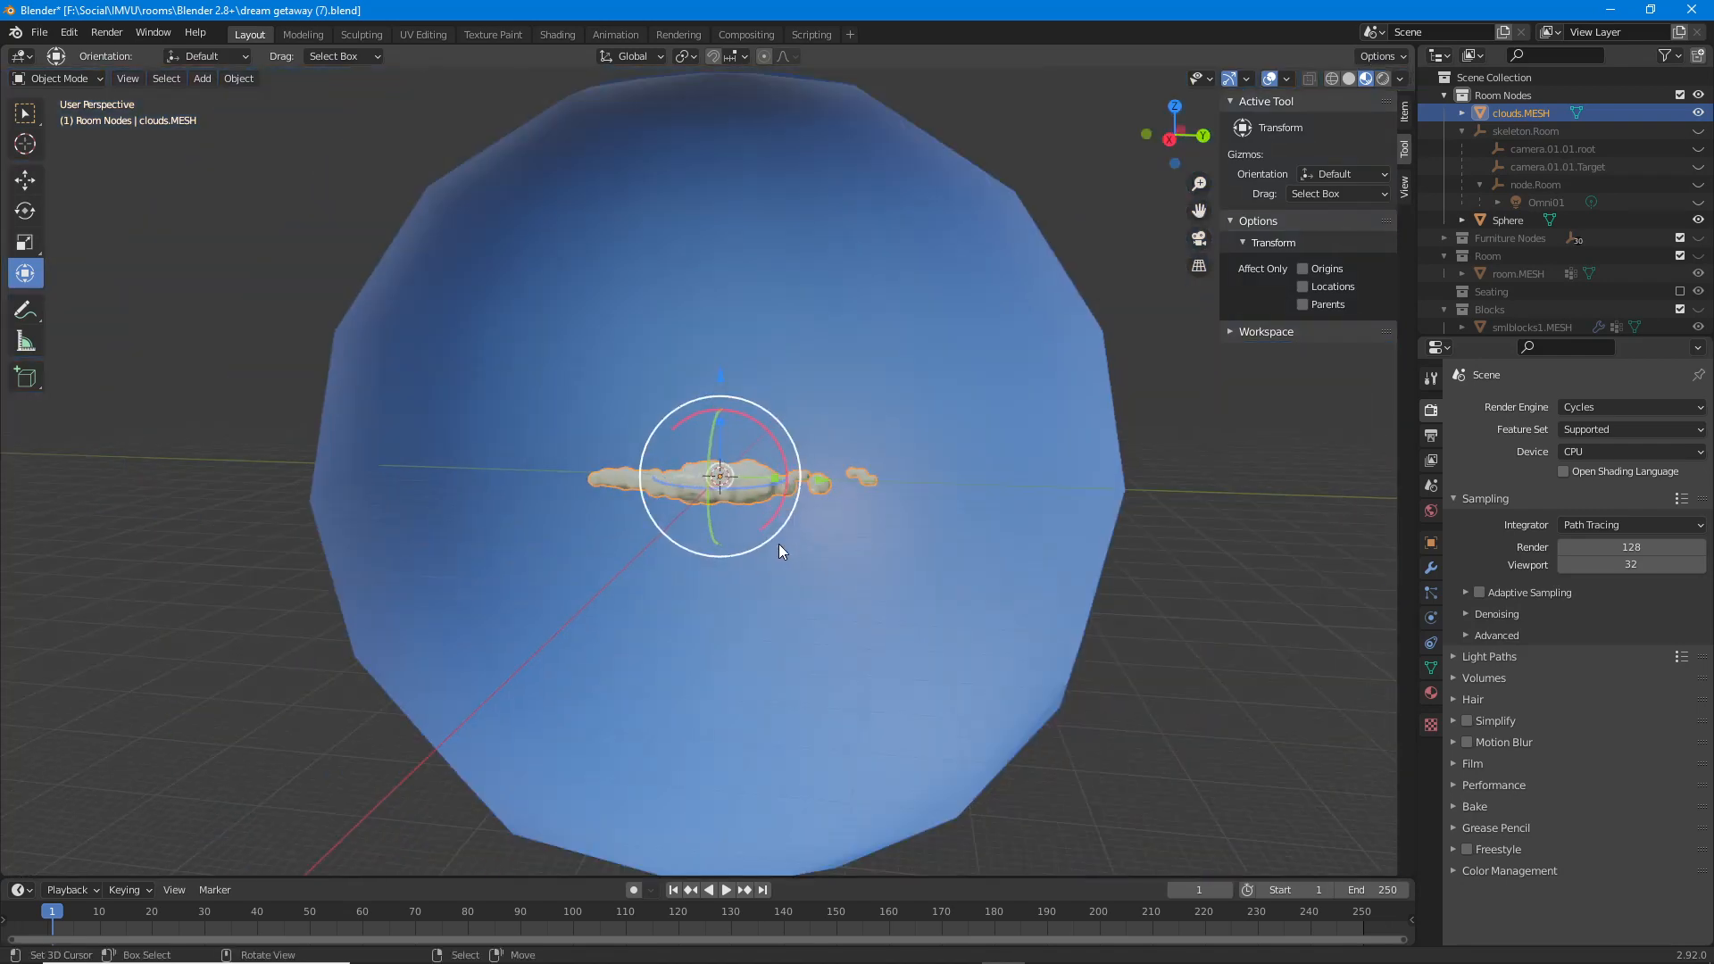
{"action": "left_click", "coordinate": [967, 293]}
{"action": "left_click", "coordinate": [75, 78]}
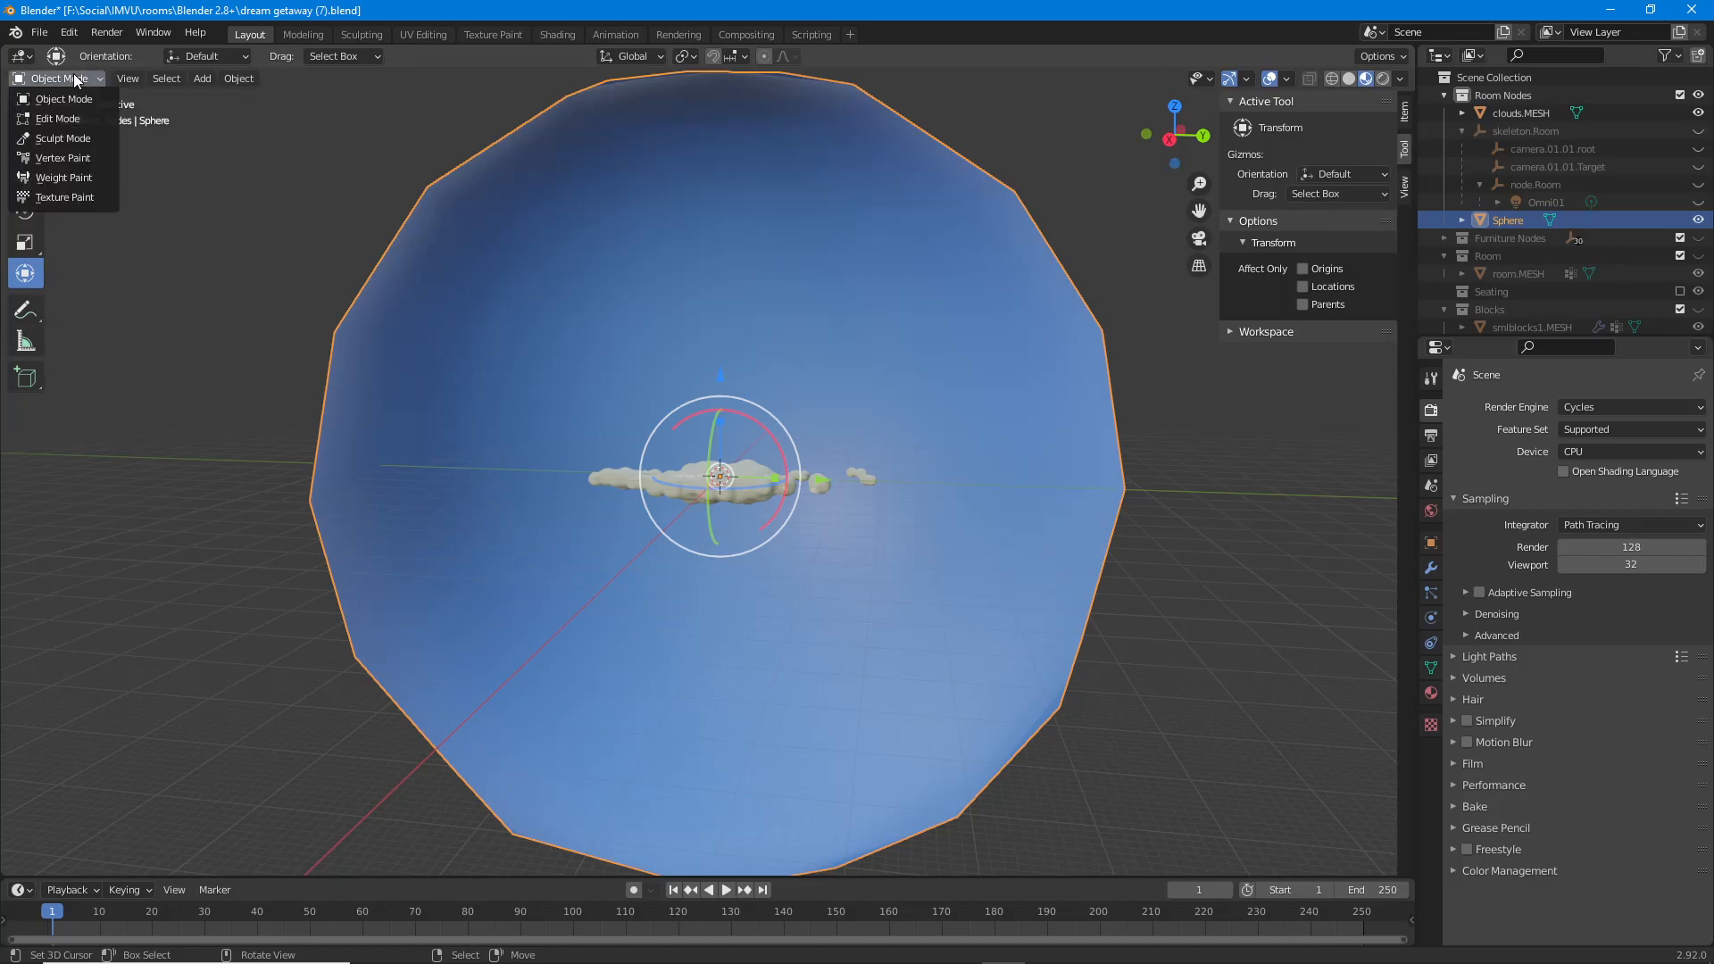
{"action": "left_click", "coordinate": [71, 157]}
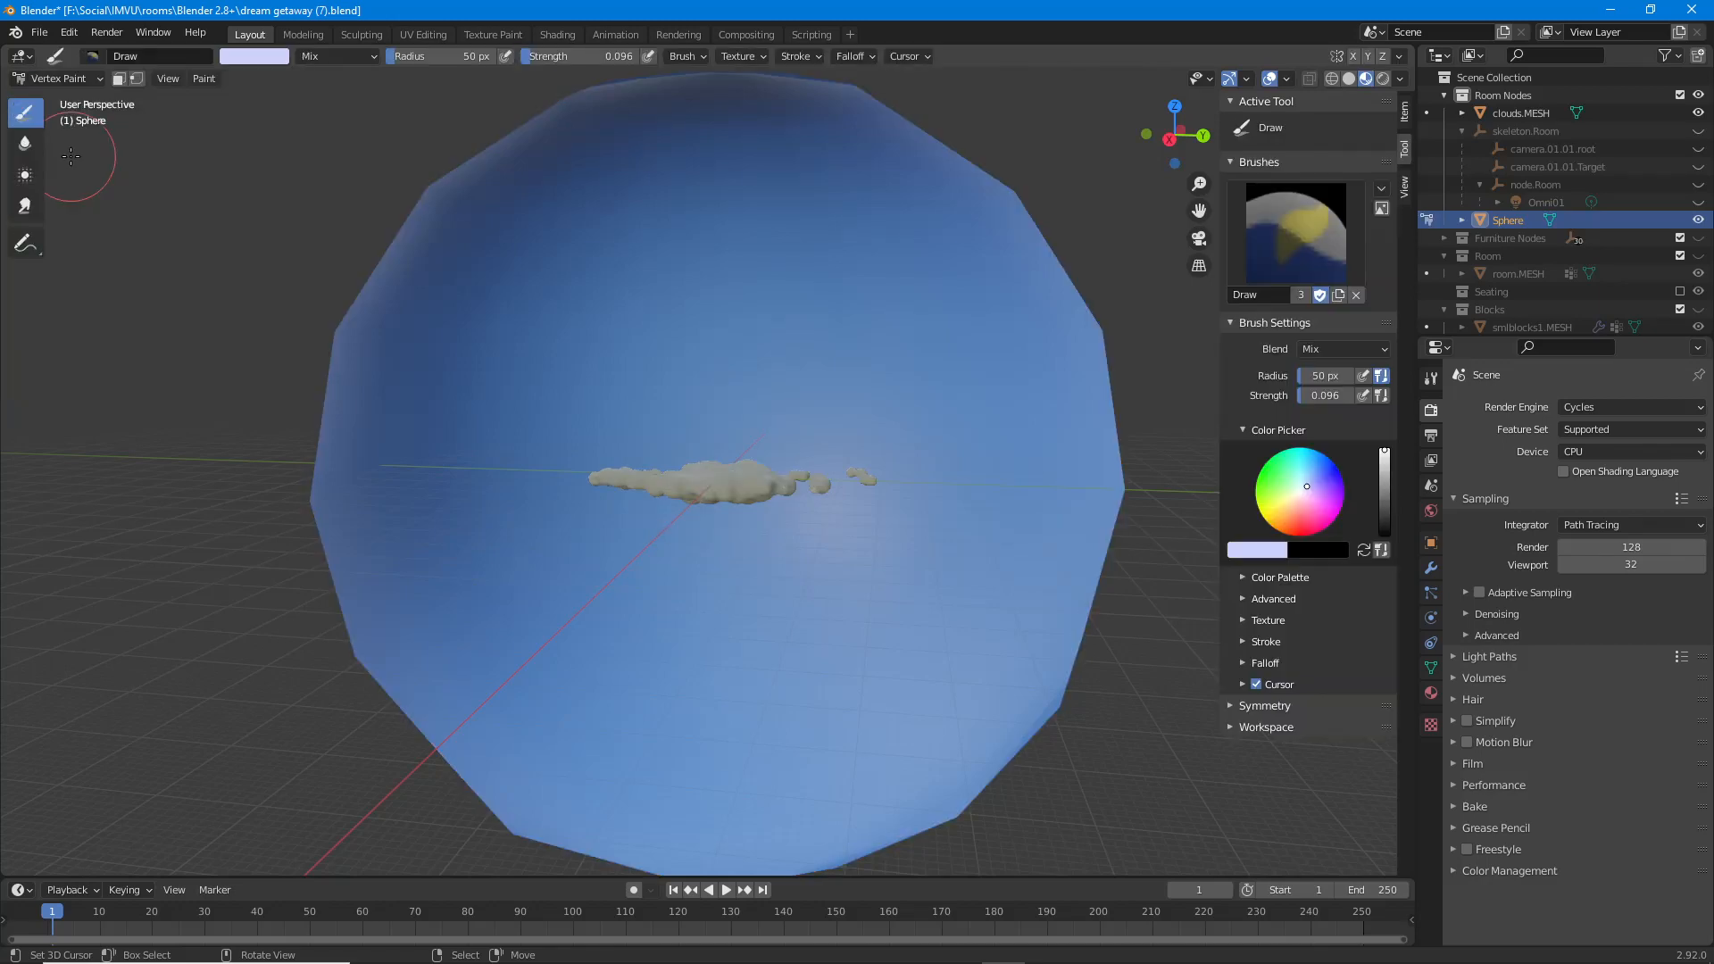
Compare the clouds inside the sky sphere in Solid and Material Preview shading, ending in Solid shading.
{"action": "left_click", "coordinate": [1350, 79]}
{"action": "mouse_move", "coordinate": [833, 402]}
{"action": "middle_mouse_down"}
{"action": "mouse_move", "coordinate": [834, 501]}
{"action": "mouse_move", "coordinate": [779, 421]}
{"action": "middle_mouse_up"}
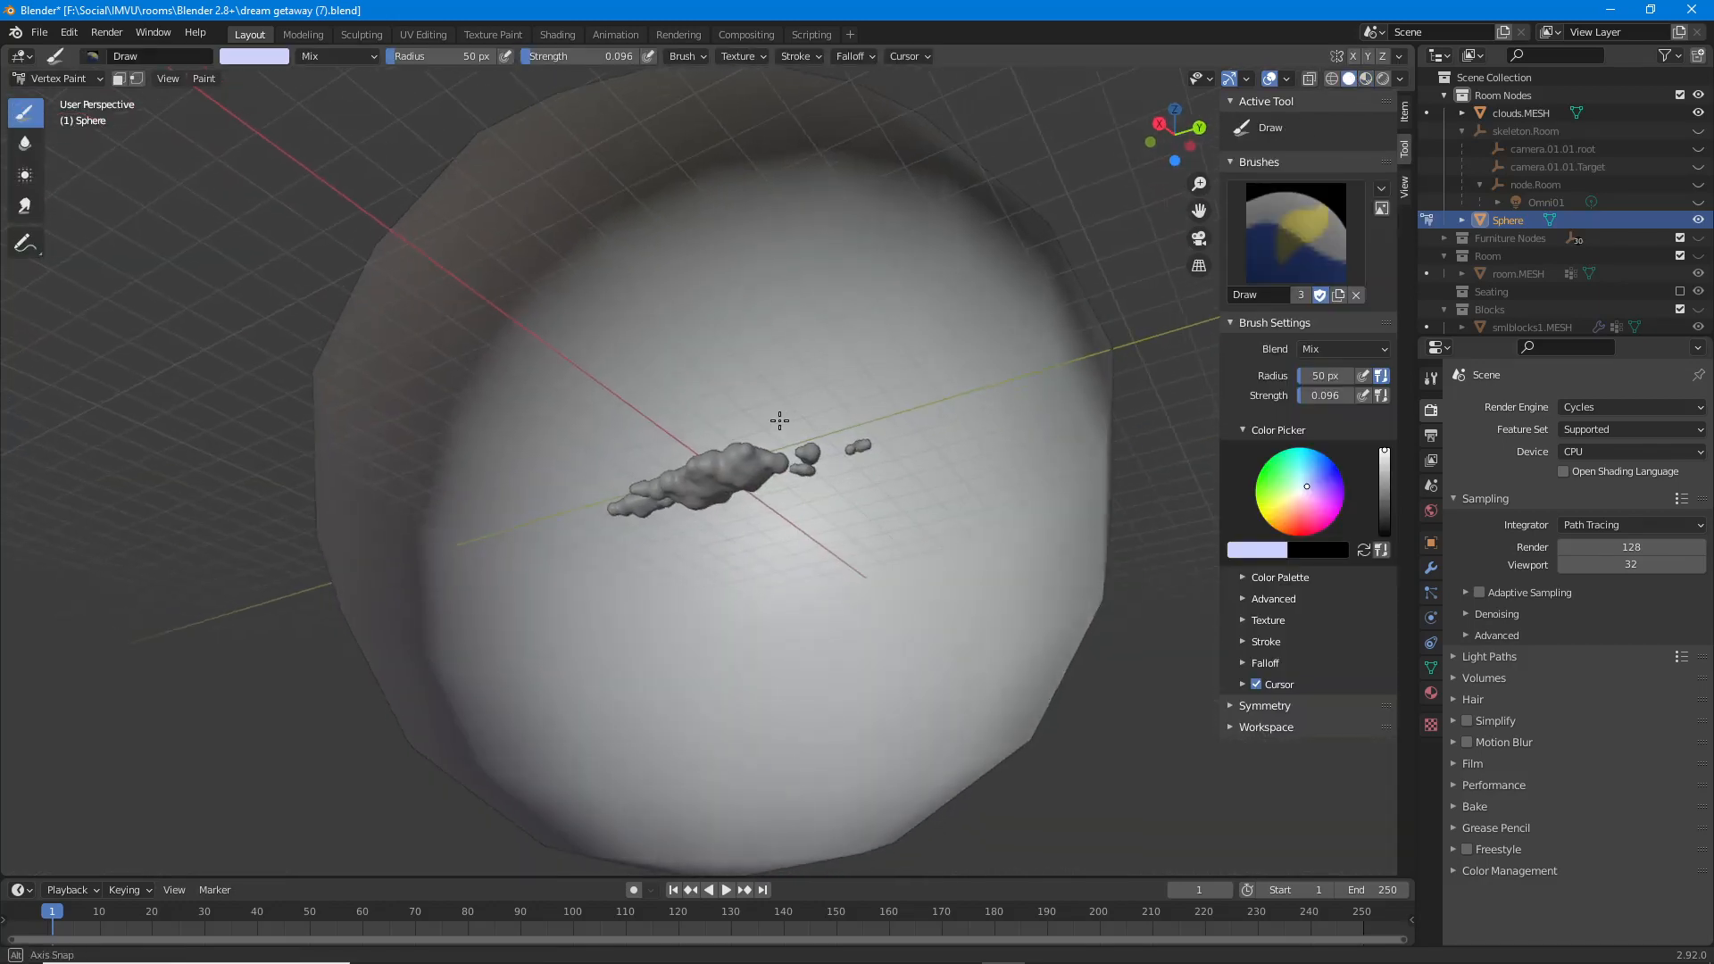
{"action": "scroll", "coordinate": [779, 420], "scroll_direction": "up", "scroll_amount": 8}
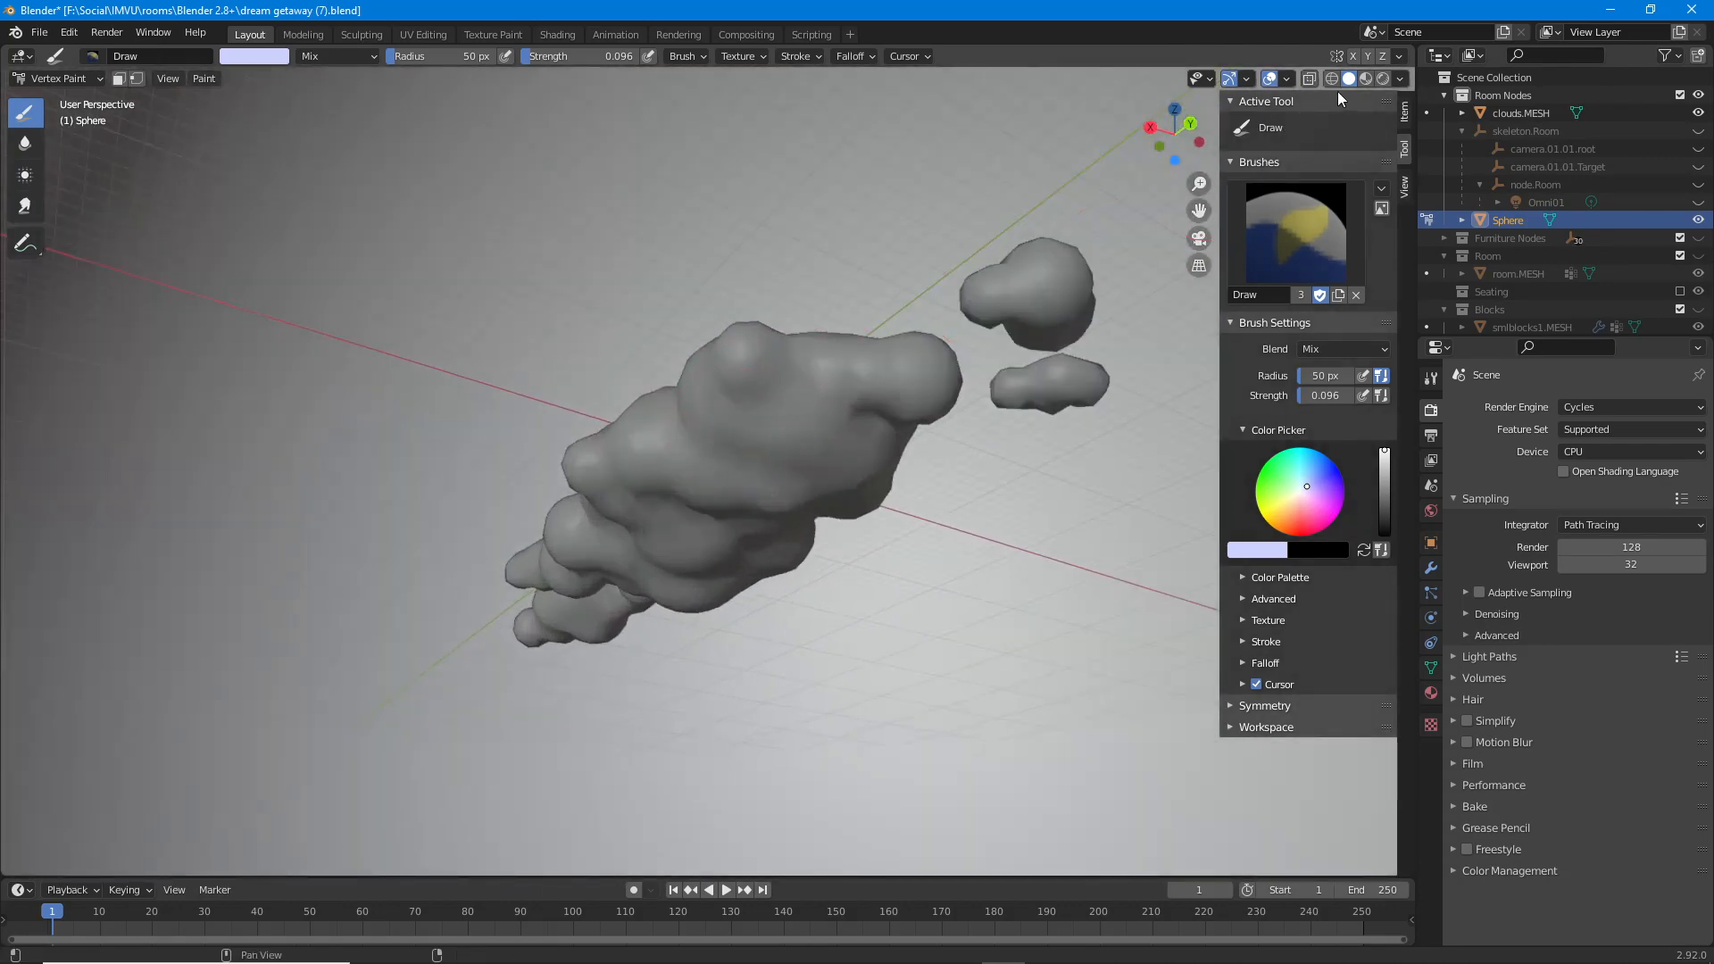
{"action": "left_click", "coordinate": [1365, 79]}
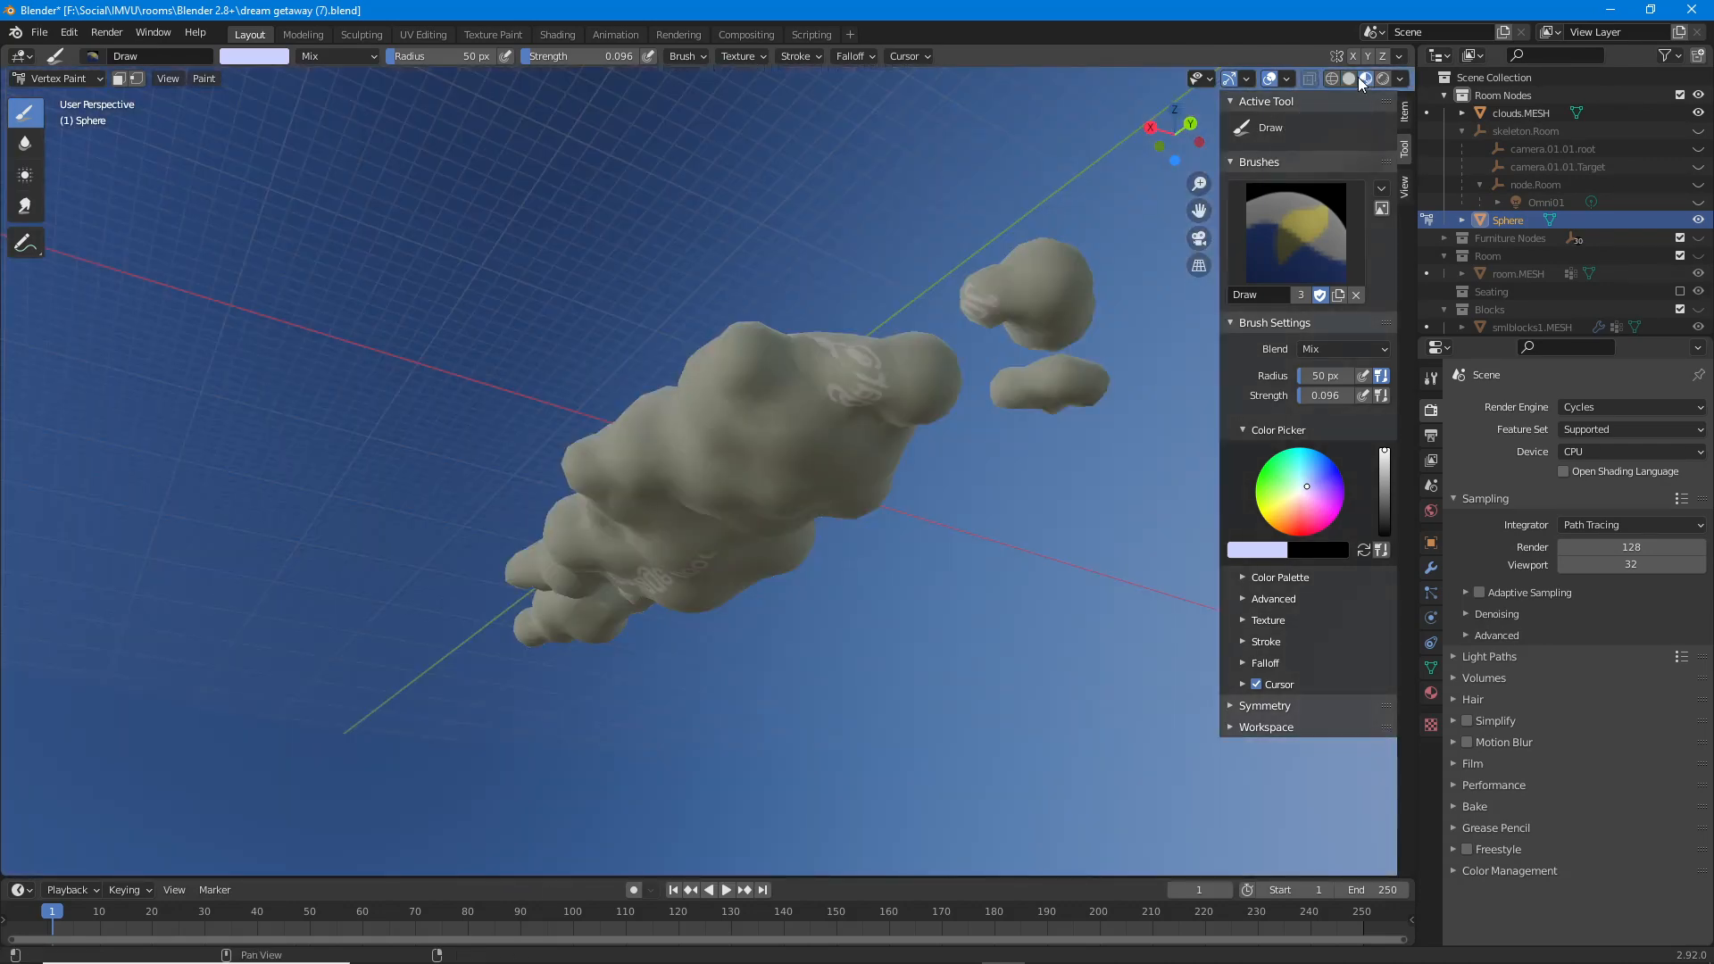
{"action": "left_click", "coordinate": [1350, 79]}
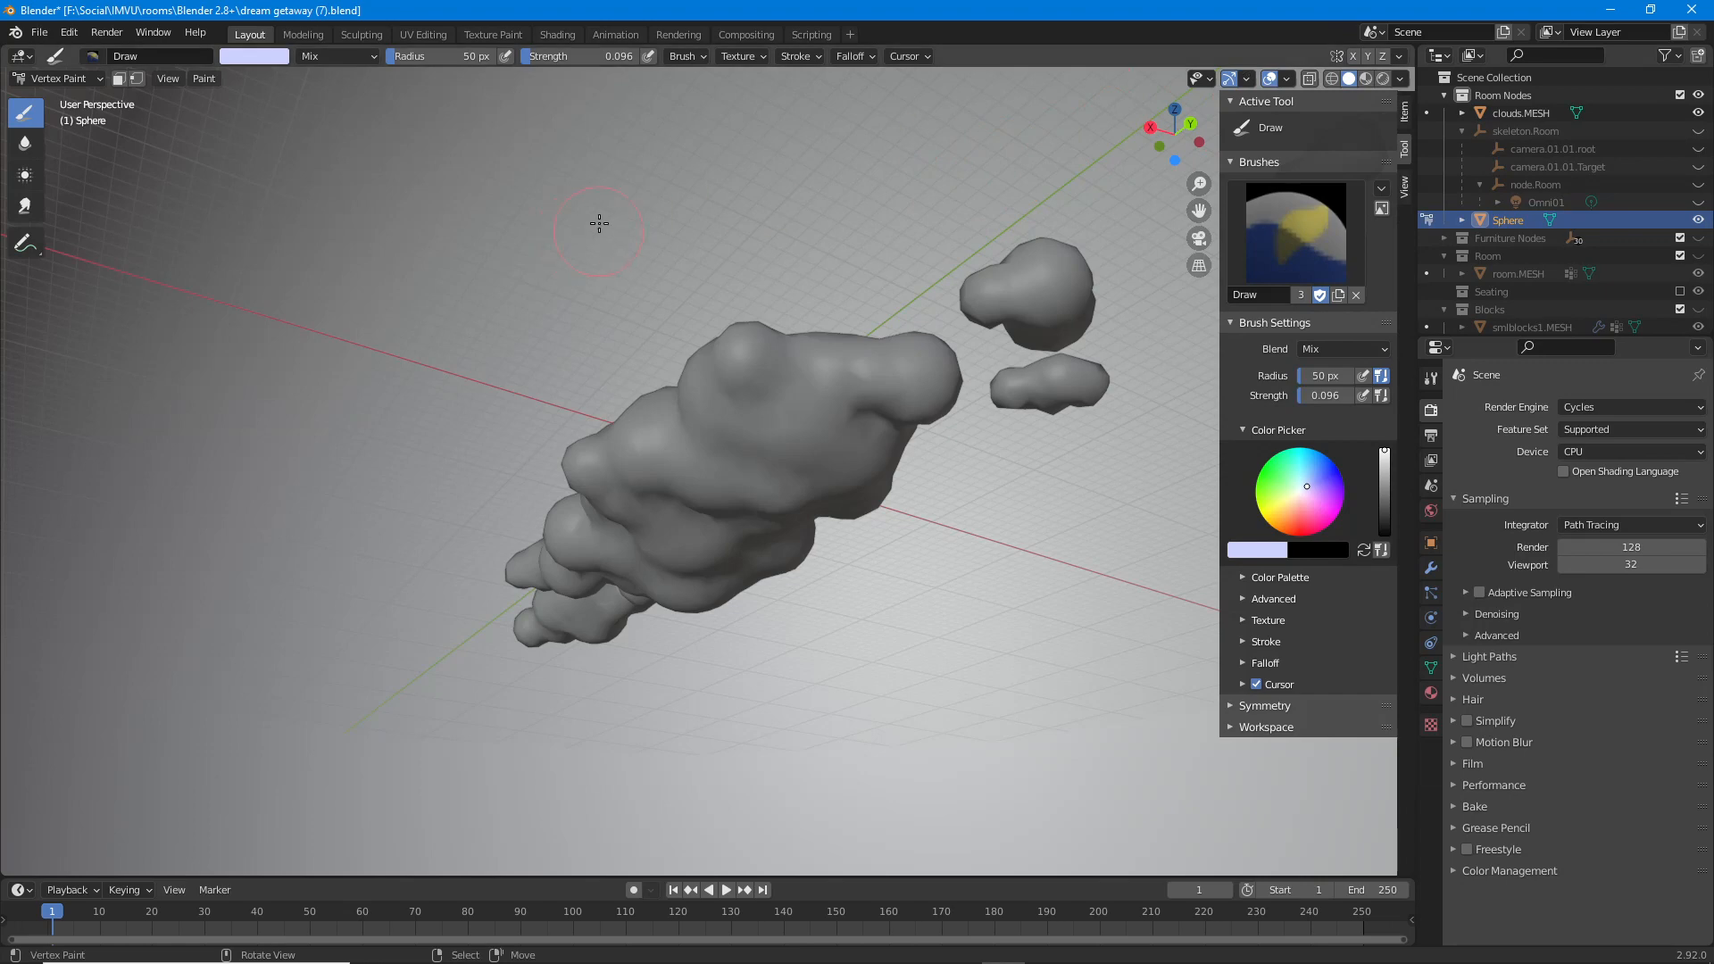
{"action": "middle_click_drag", "start_coordinate": [599, 224], "coordinate": [712, 225]}
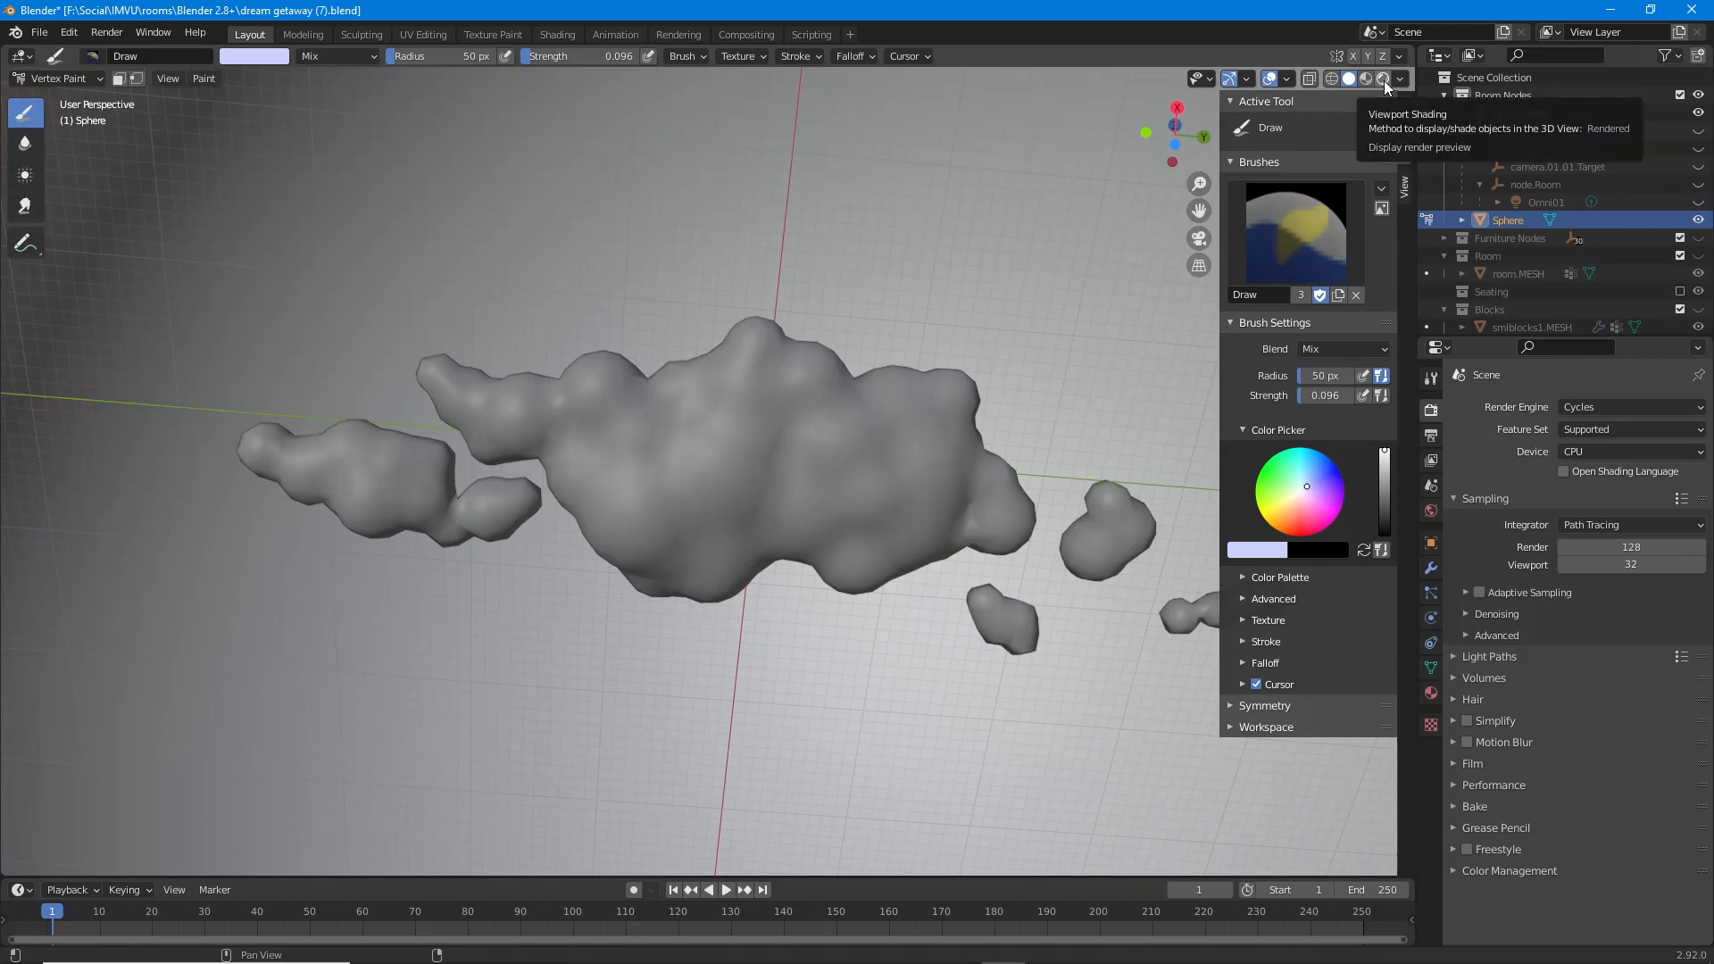
Set the render engine to Eevee and check the clouds in Material Preview before returning to Solid shading.
{"action": "left_click", "coordinate": [1578, 406]}
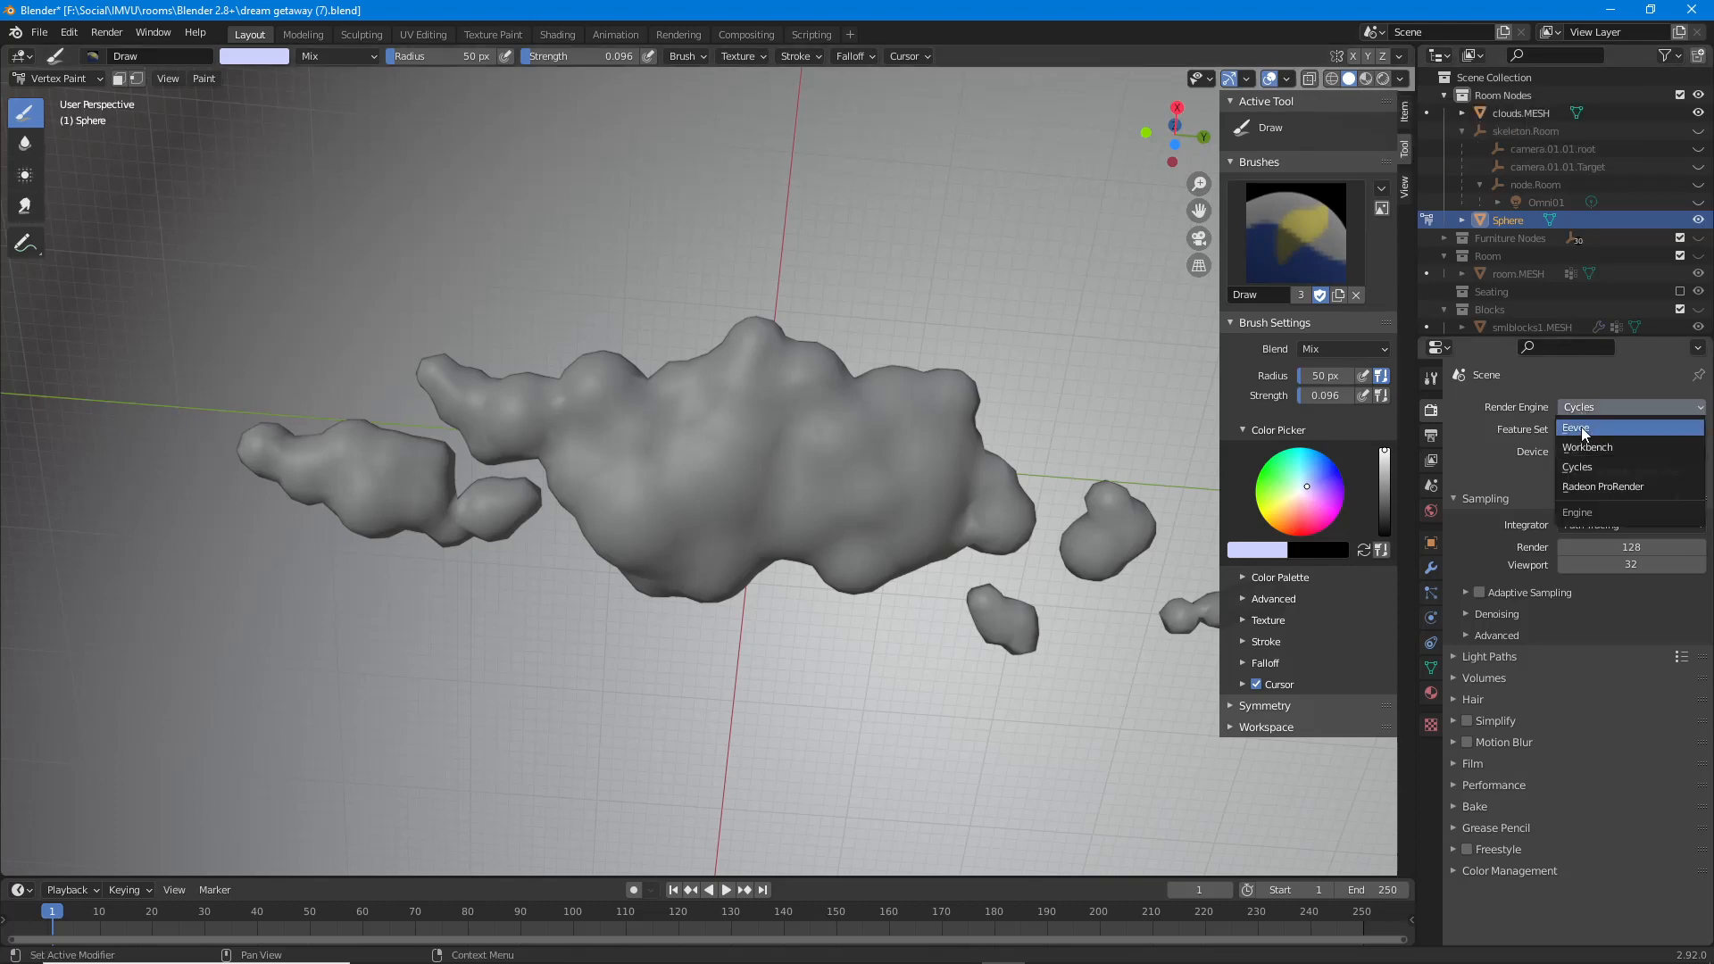
{"action": "left_click", "coordinate": [1583, 431]}
{"action": "left_click", "coordinate": [1367, 80]}
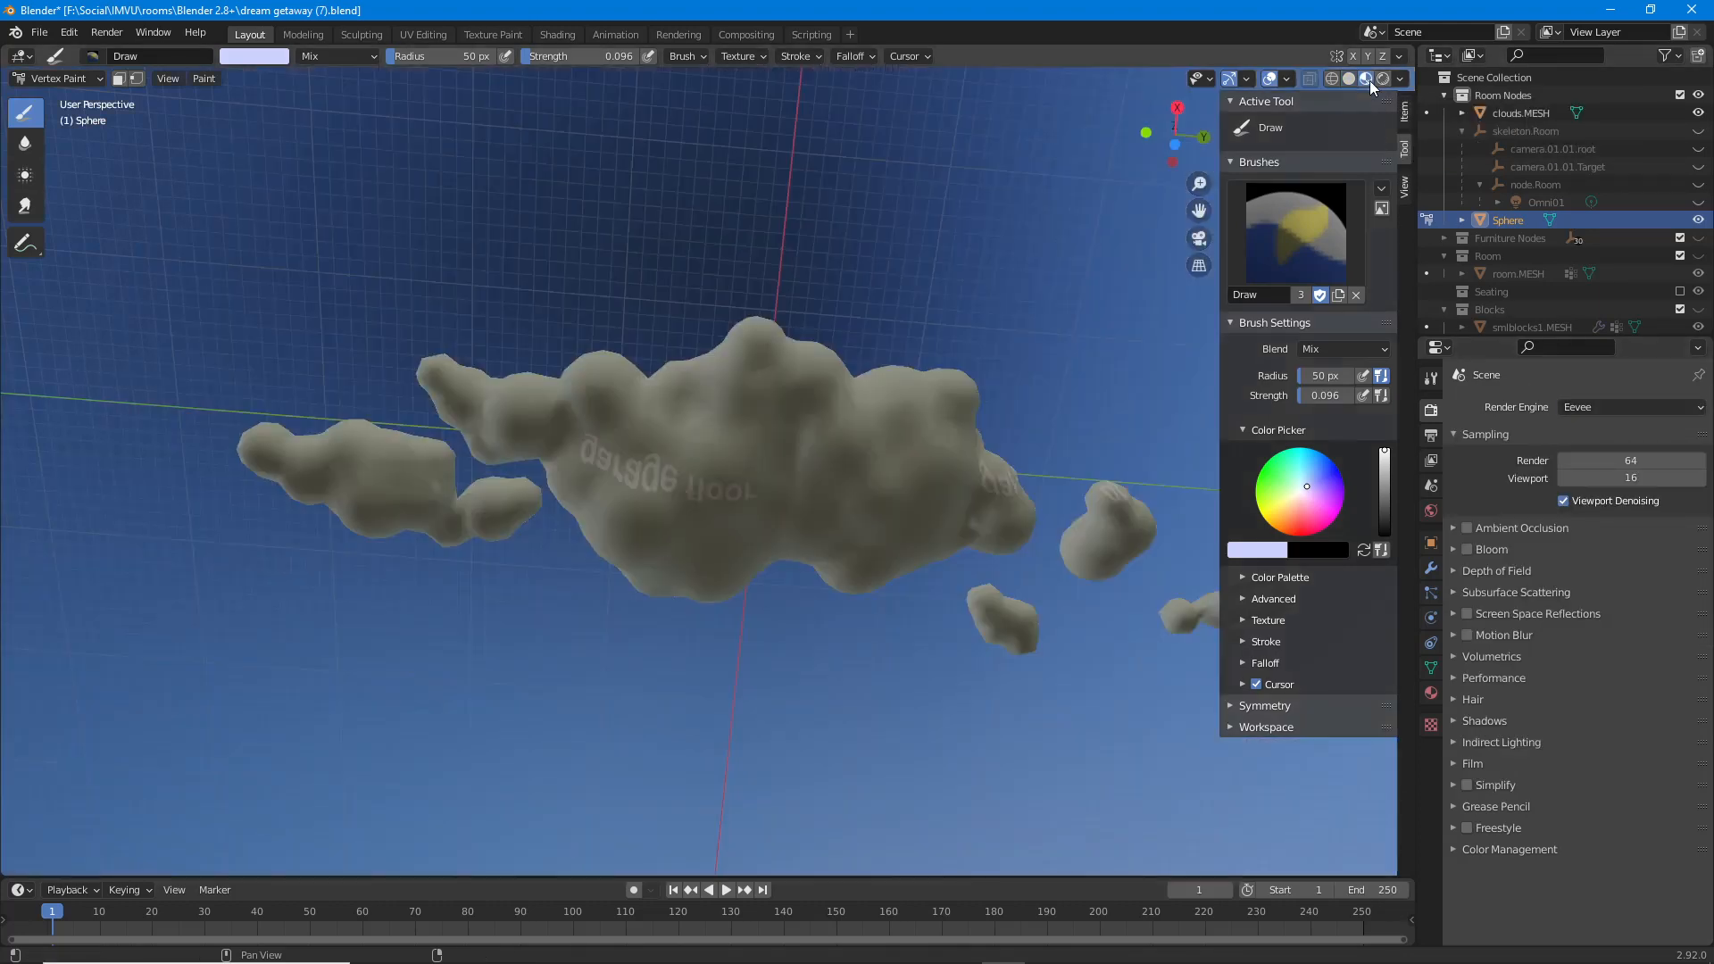
{"action": "left_click", "coordinate": [1349, 79]}
{"action": "mouse_move", "coordinate": [688, 336]}
{"action": "middle_mouse_down"}
{"action": "mouse_move", "coordinate": [606, 447]}
{"action": "mouse_move", "coordinate": [487, 349]}
{"action": "middle_mouse_up"}
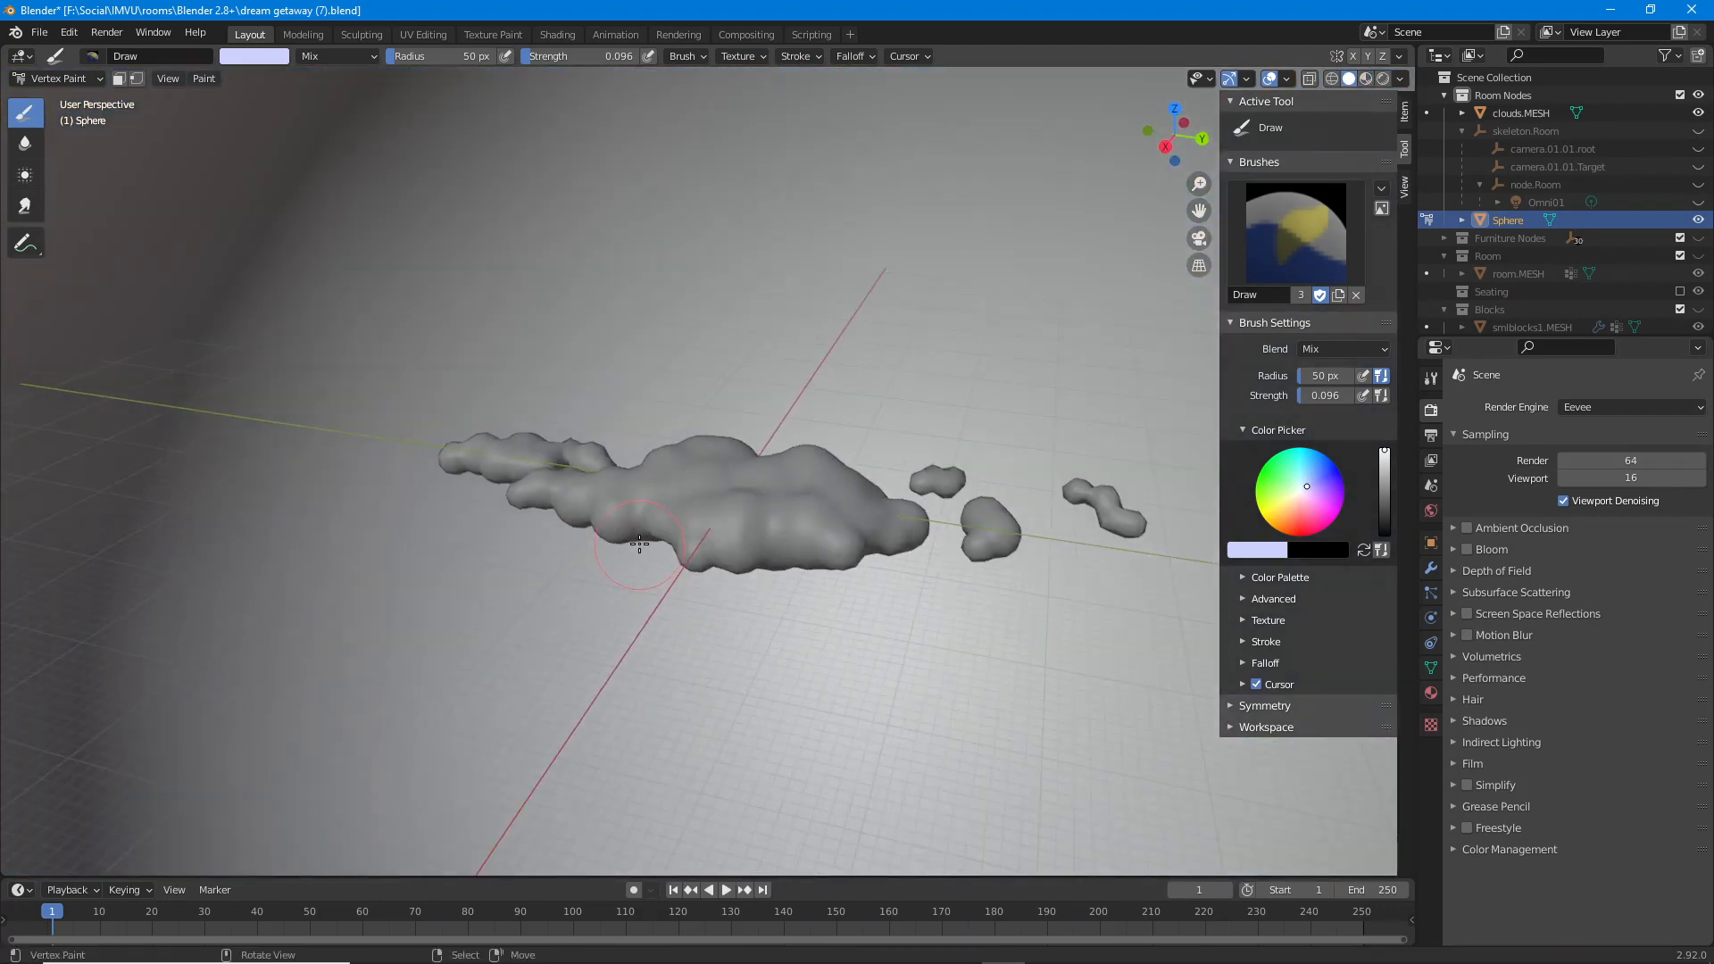
Return the sphere to Object Mode and show its sky material with the material preview in the Shading workspace.
{"action": "left_click", "coordinate": [50, 85]}
{"action": "left_click", "coordinate": [54, 96]}
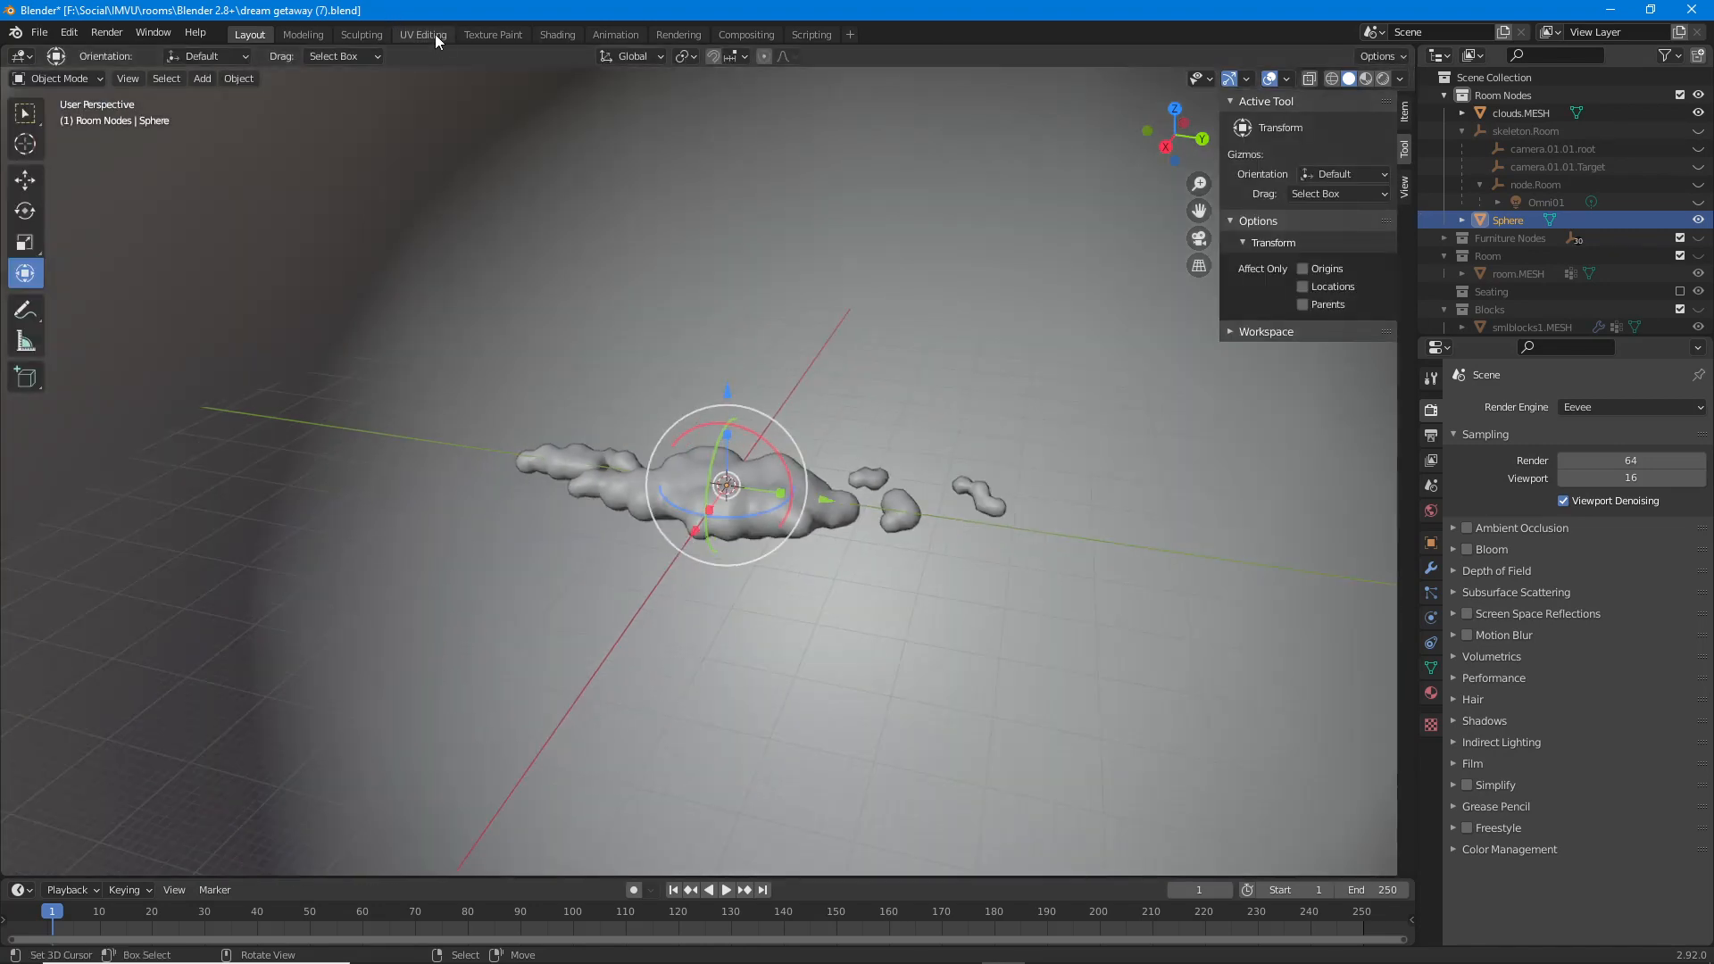
{"action": "left_click", "coordinate": [556, 36]}
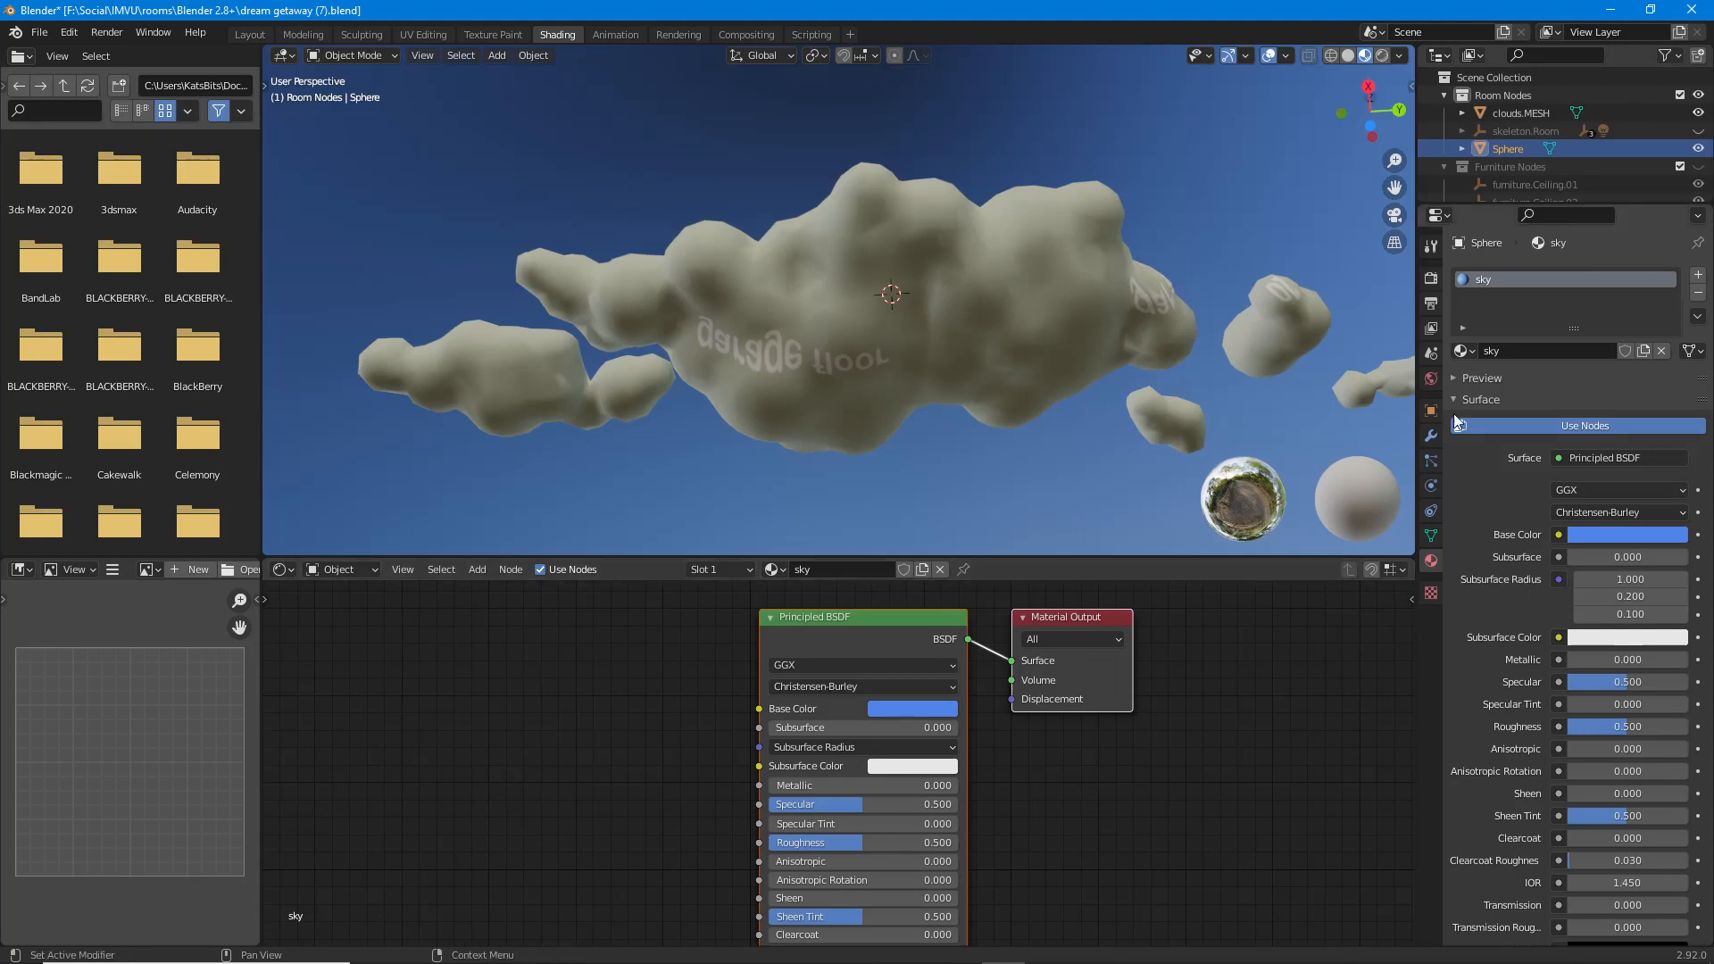
{"action": "left_click", "coordinate": [1455, 379]}
Examine the clouds against the sky from several angles and show them in Rendered shading.
{"action": "middle_click_drag", "start_coordinate": [951, 317], "coordinate": [888, 406]}
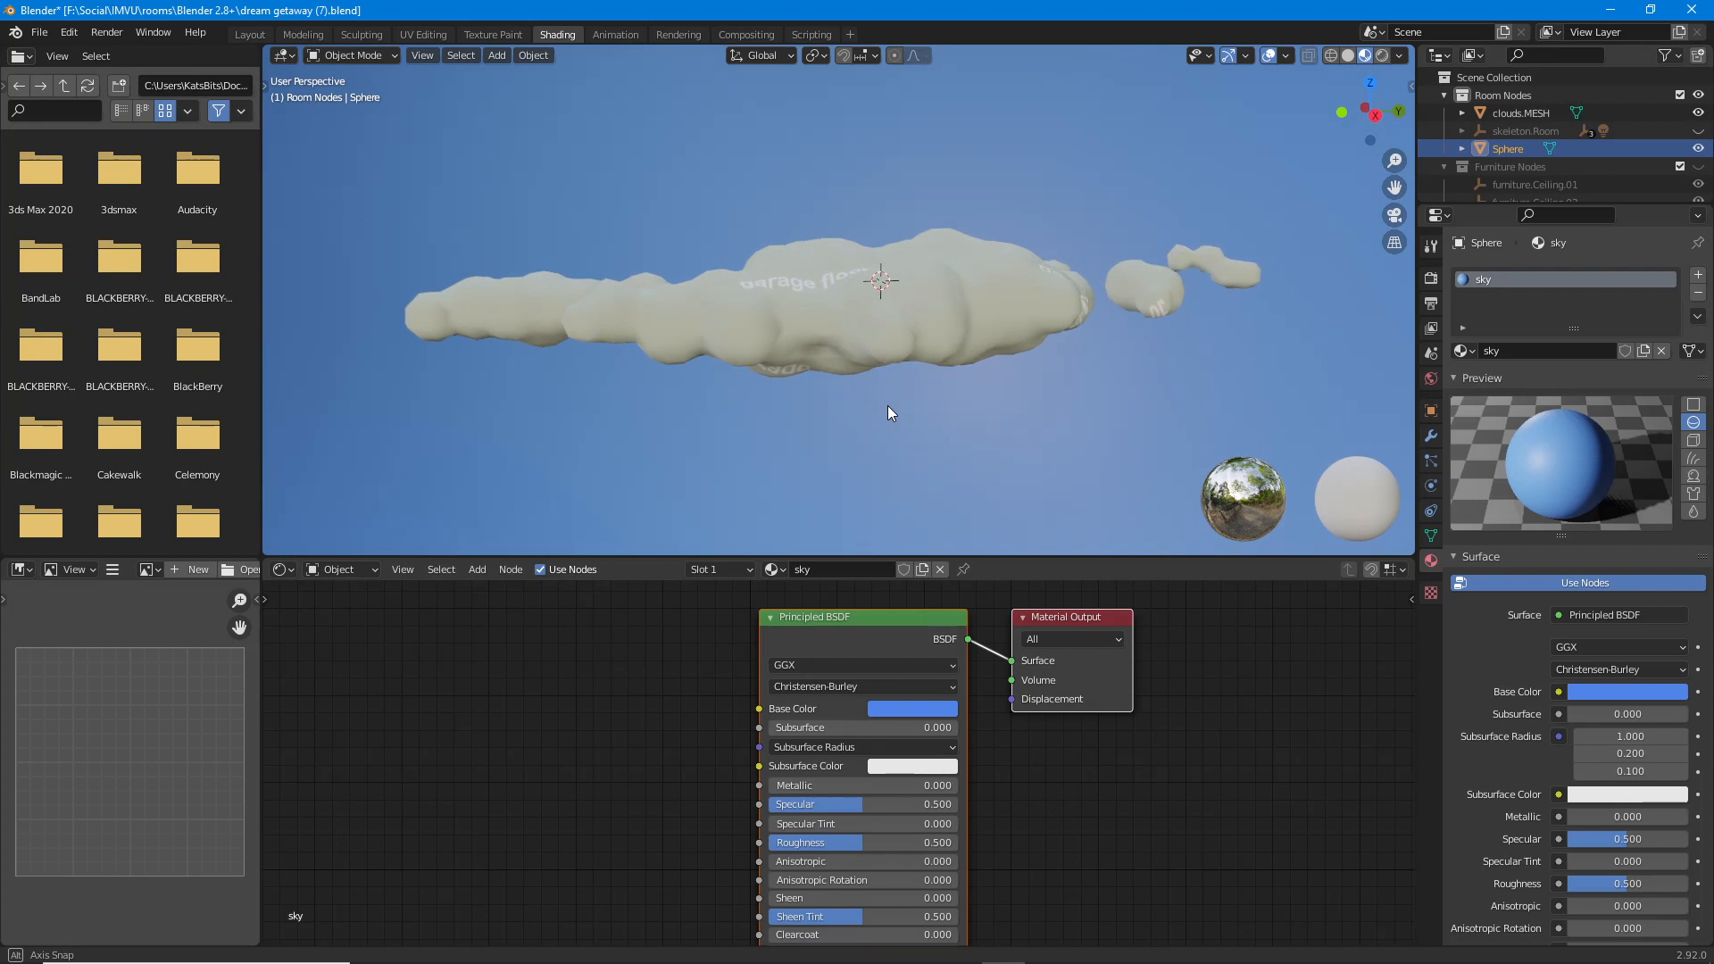
{"action": "mouse_move", "coordinate": [888, 405]}
{"action": "middle_mouse_down"}
{"action": "mouse_move", "coordinate": [907, 442]}
{"action": "mouse_move", "coordinate": [881, 236]}
{"action": "mouse_move", "coordinate": [1015, 243]}
{"action": "middle_mouse_up"}
{"action": "left_click", "coordinate": [1382, 55]}
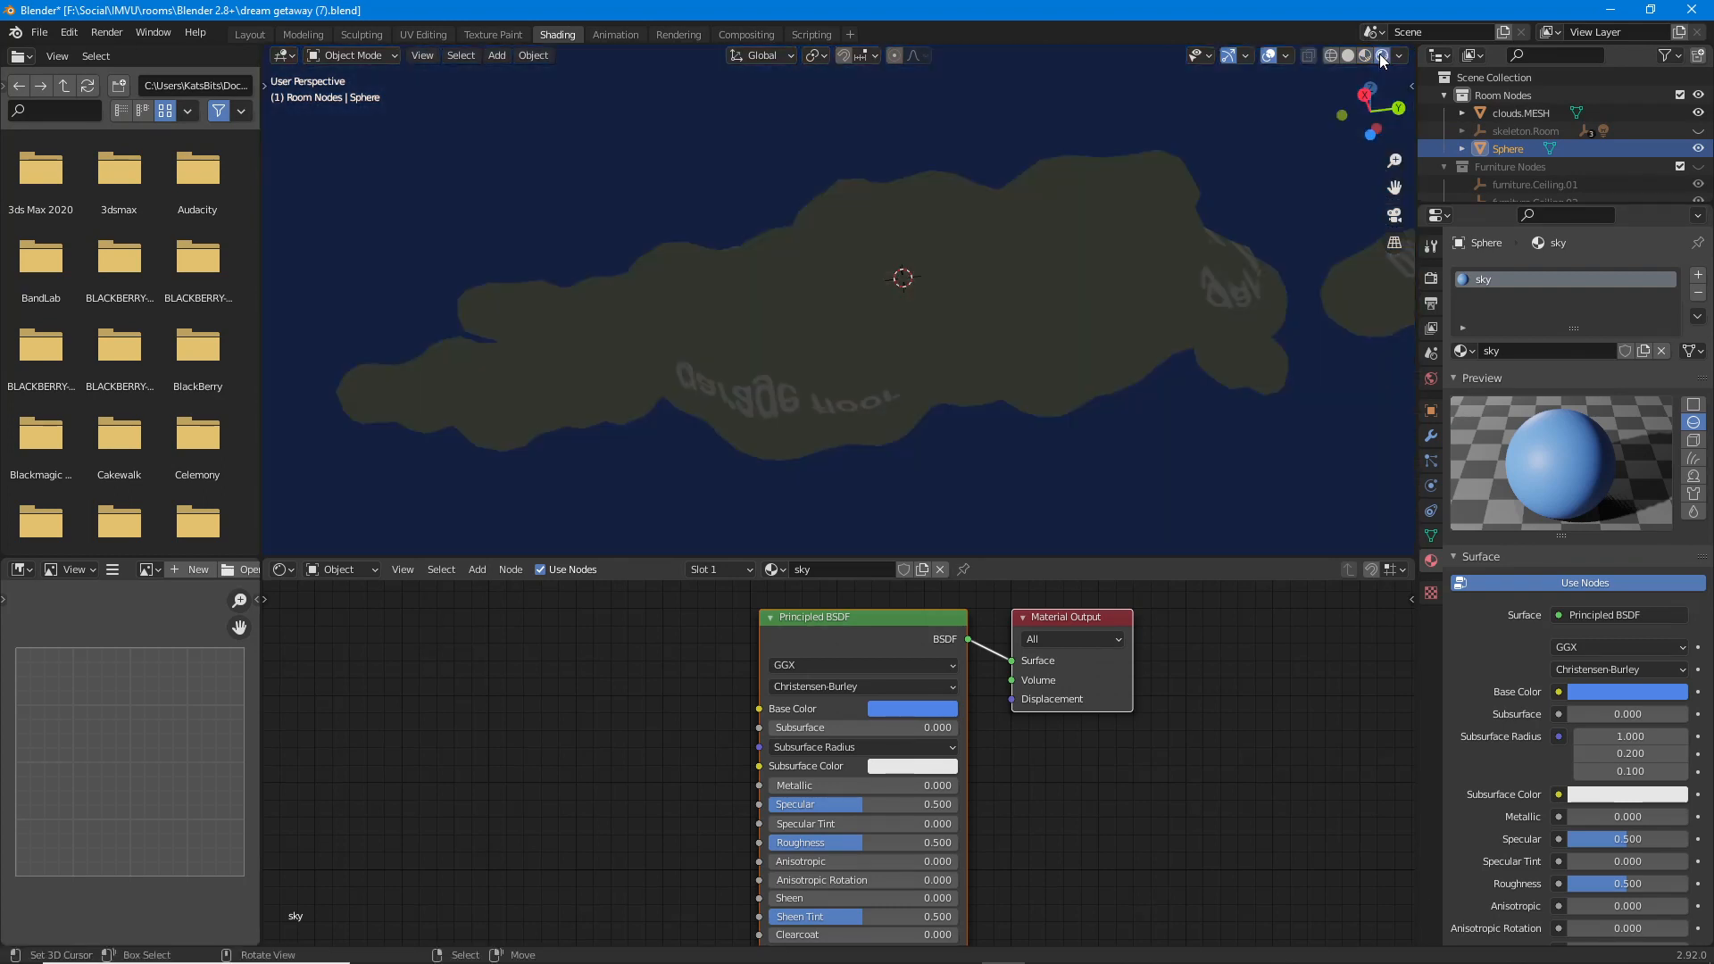
Compare the clouds and sky sphere in Material Preview and Rendered shading from several angles and distances.
{"action": "left_click", "coordinate": [1364, 55]}
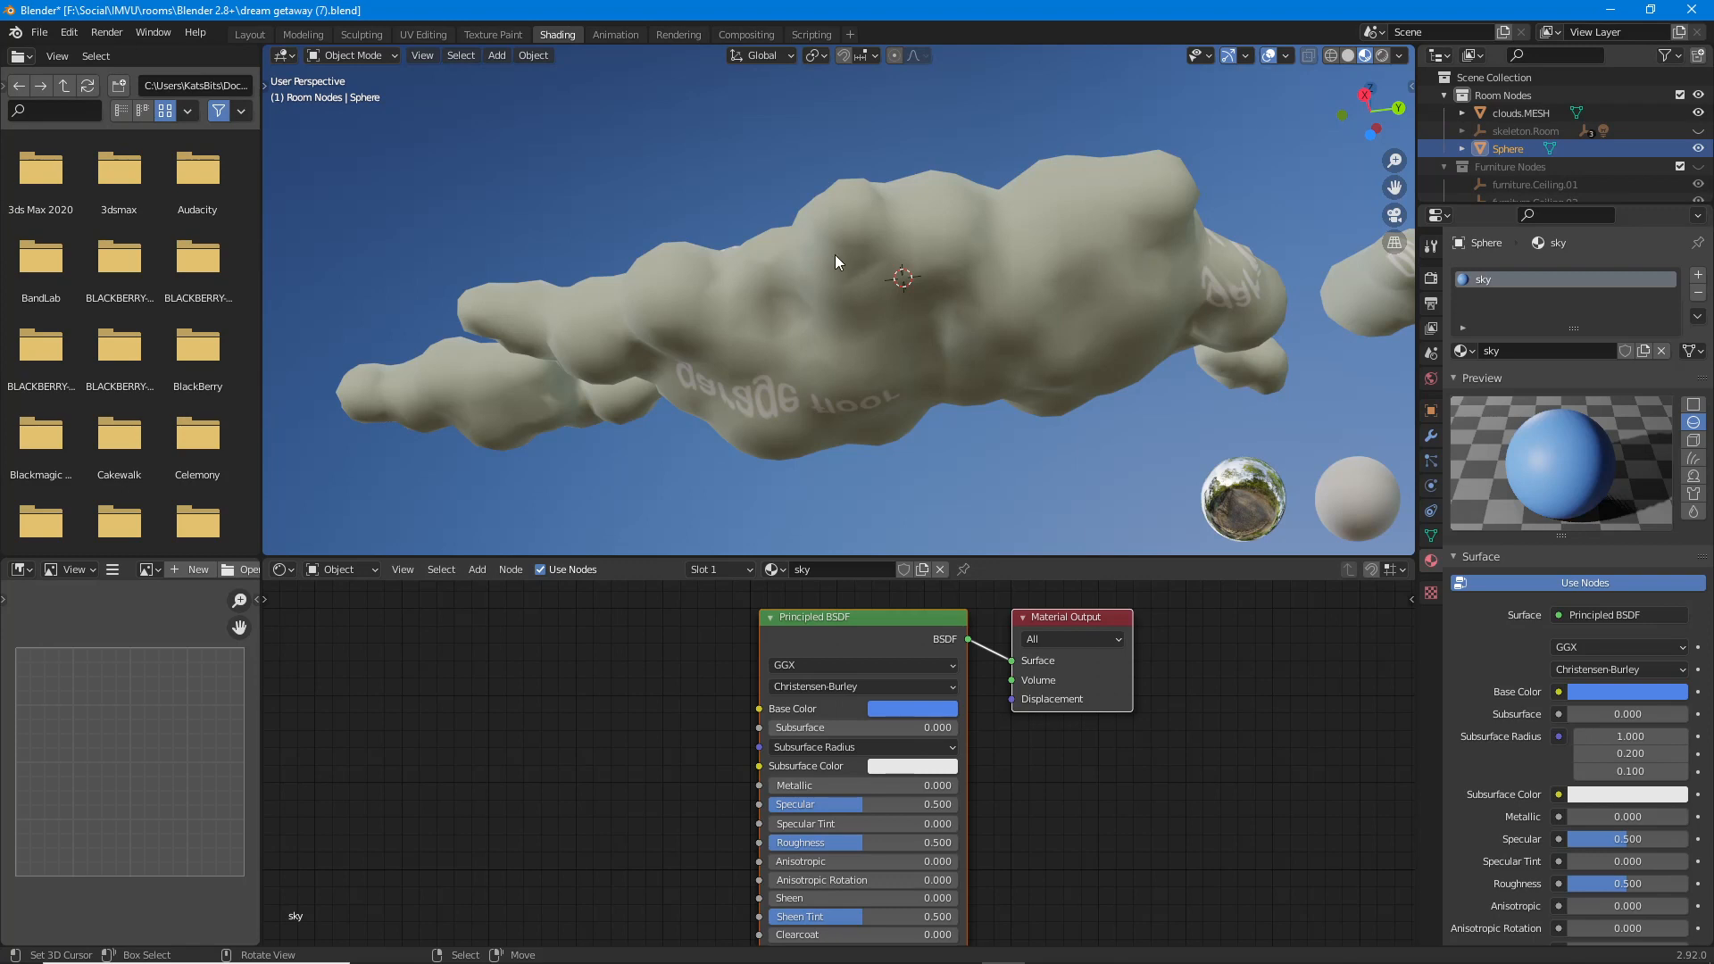
{"action": "mouse_move", "coordinate": [802, 253]}
{"action": "middle_mouse_down"}
{"action": "mouse_move", "coordinate": [798, 277]}
{"action": "mouse_move", "coordinate": [869, 351]}
{"action": "mouse_move", "coordinate": [869, 383]}
{"action": "middle_mouse_up"}
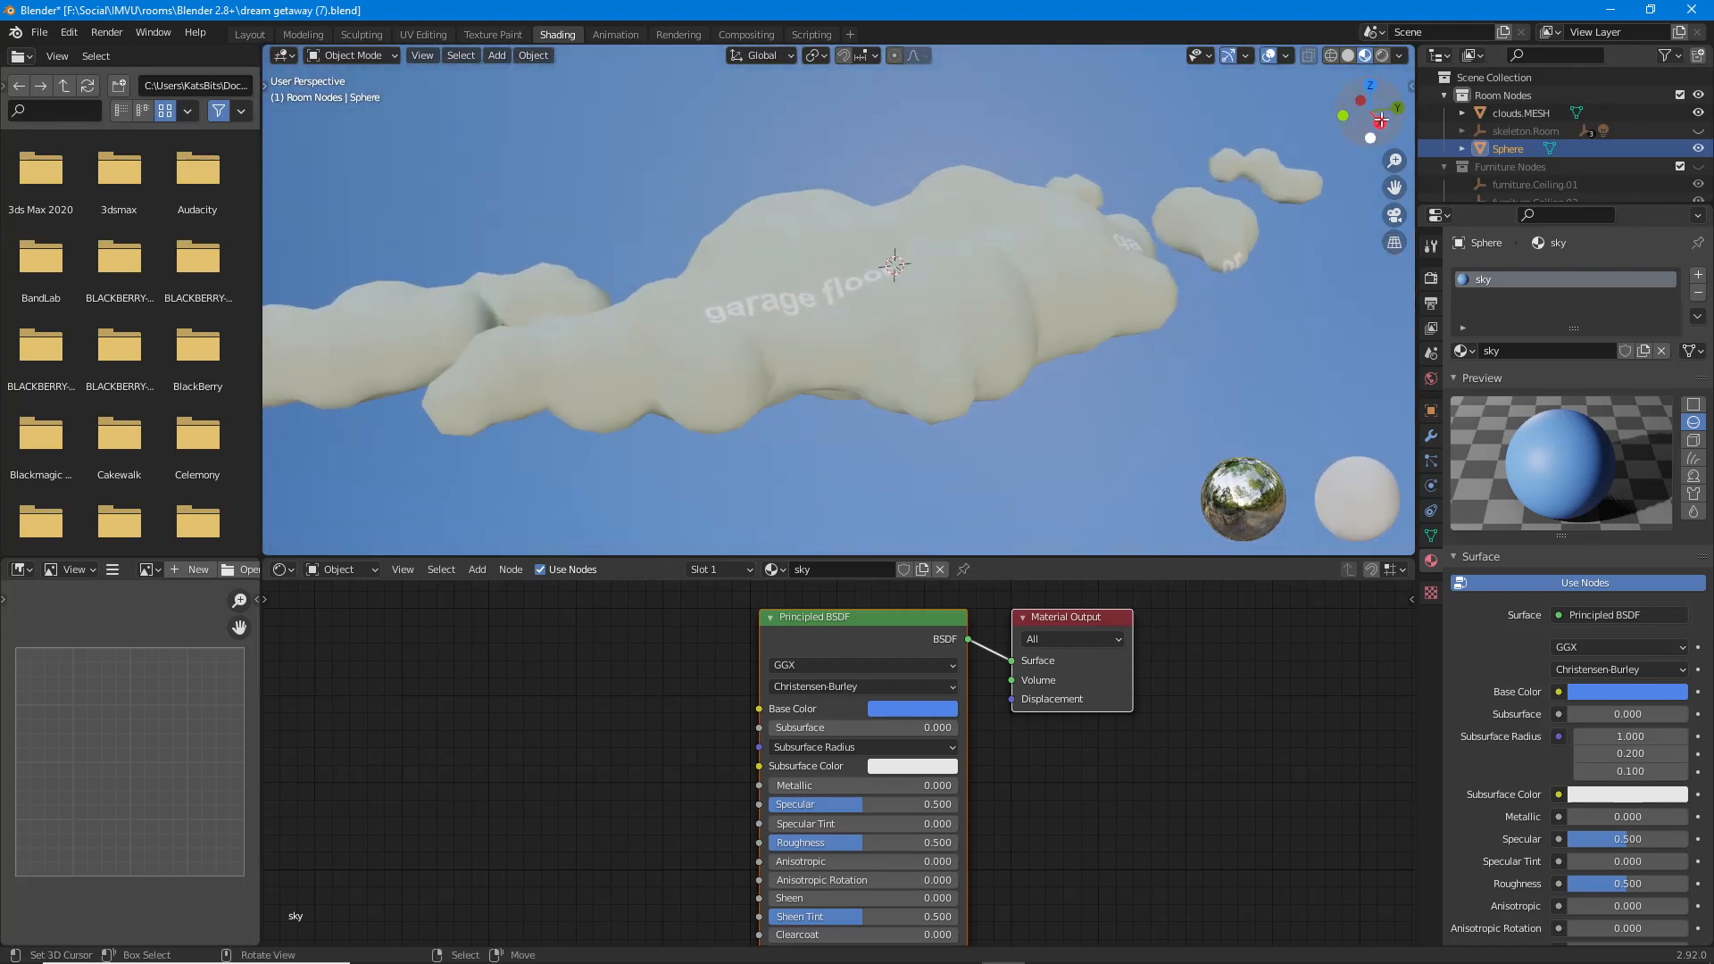
{"action": "left_click", "coordinate": [1381, 59]}
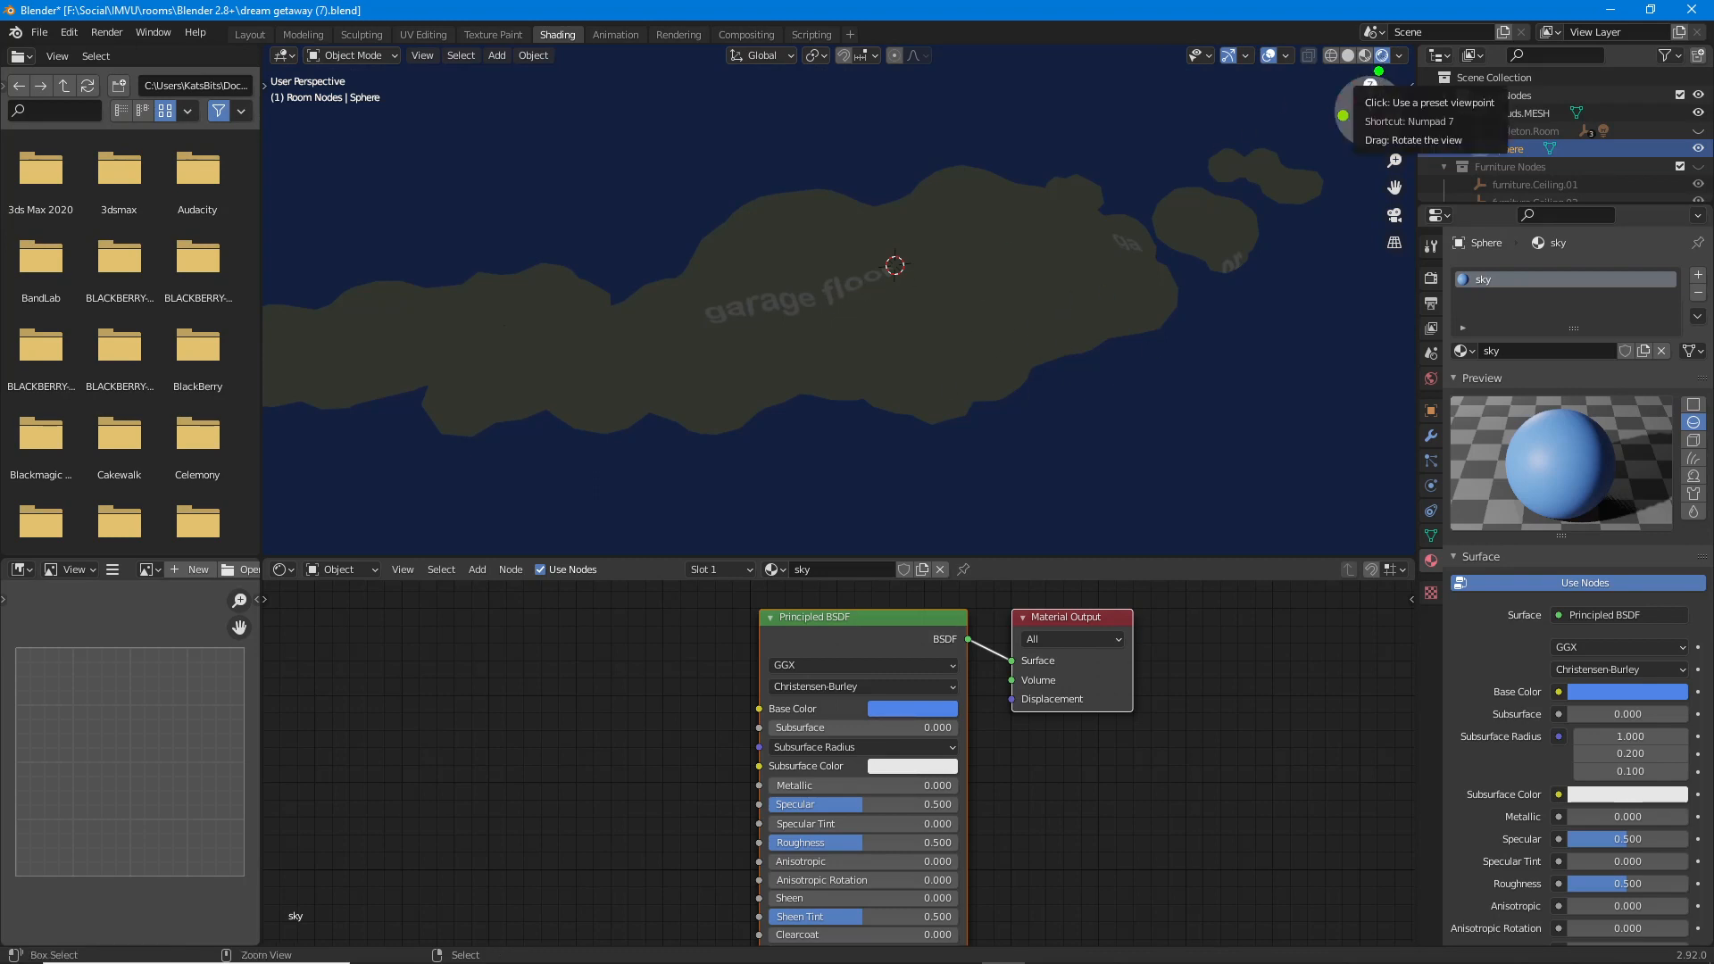
{"action": "mouse_move", "coordinate": [1368, 44]}
{"action": "left_mouse_down"}
{"action": "mouse_move", "coordinate": [1390, 80]}
{"action": "mouse_move", "coordinate": [1405, 37]}
{"action": "mouse_move", "coordinate": [1365, 37]}
{"action": "left_mouse_up"}
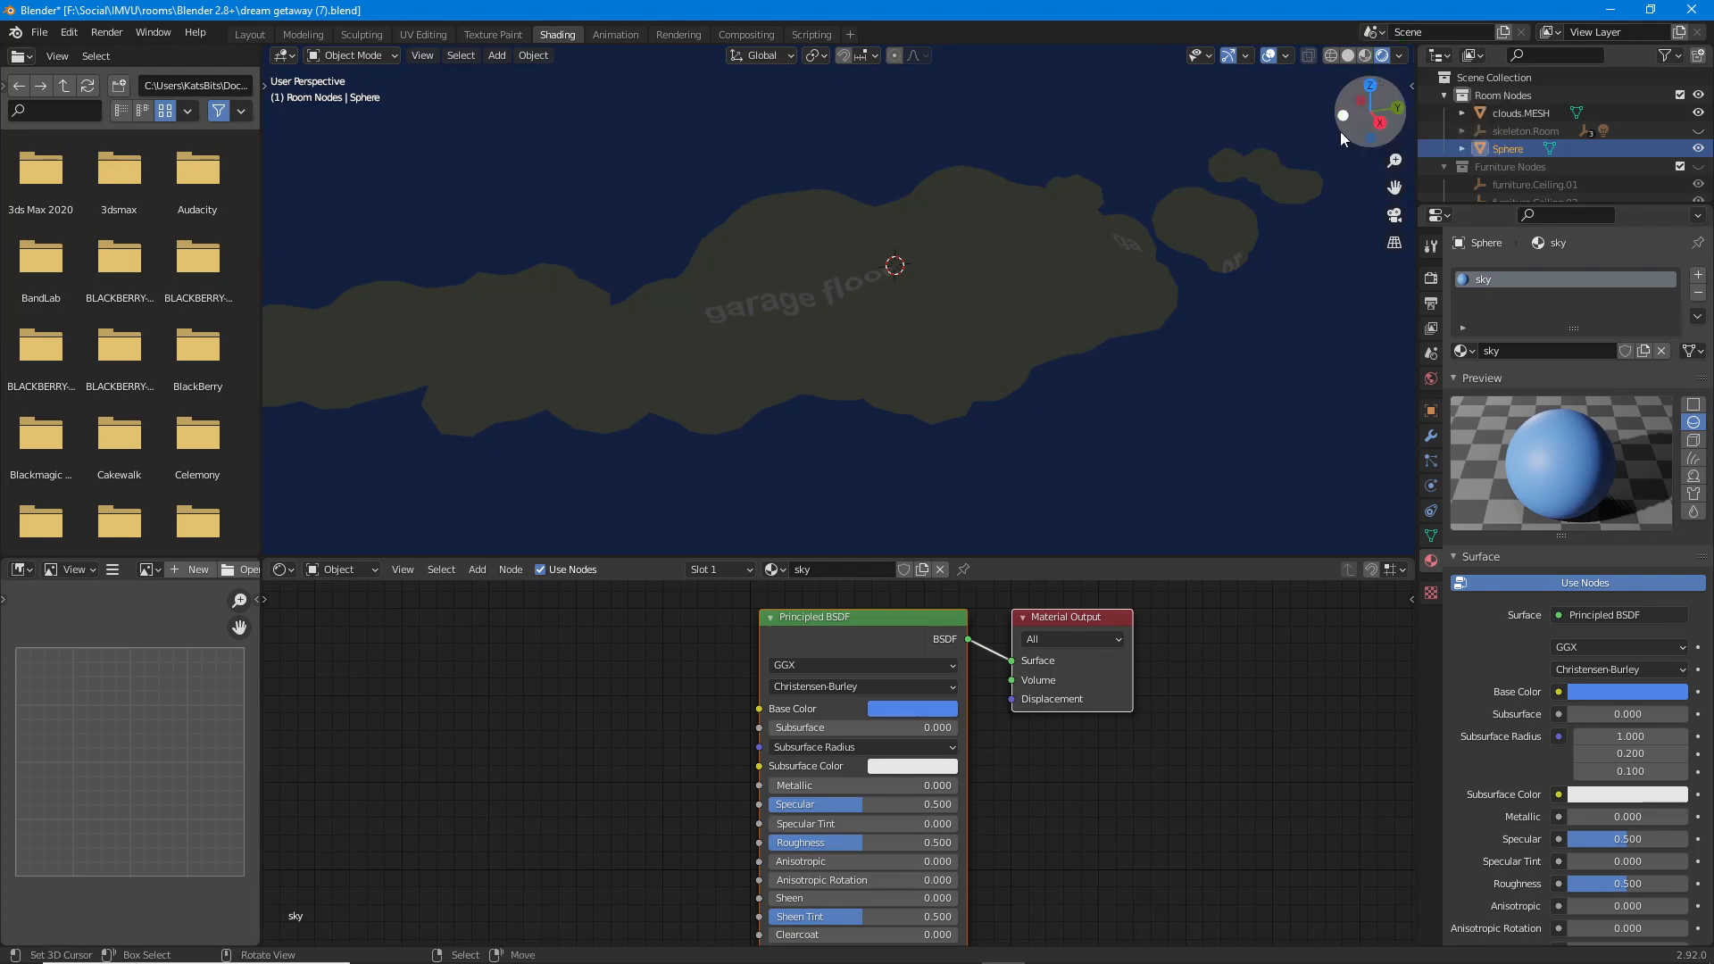
{"action": "left_click", "coordinate": [1364, 57]}
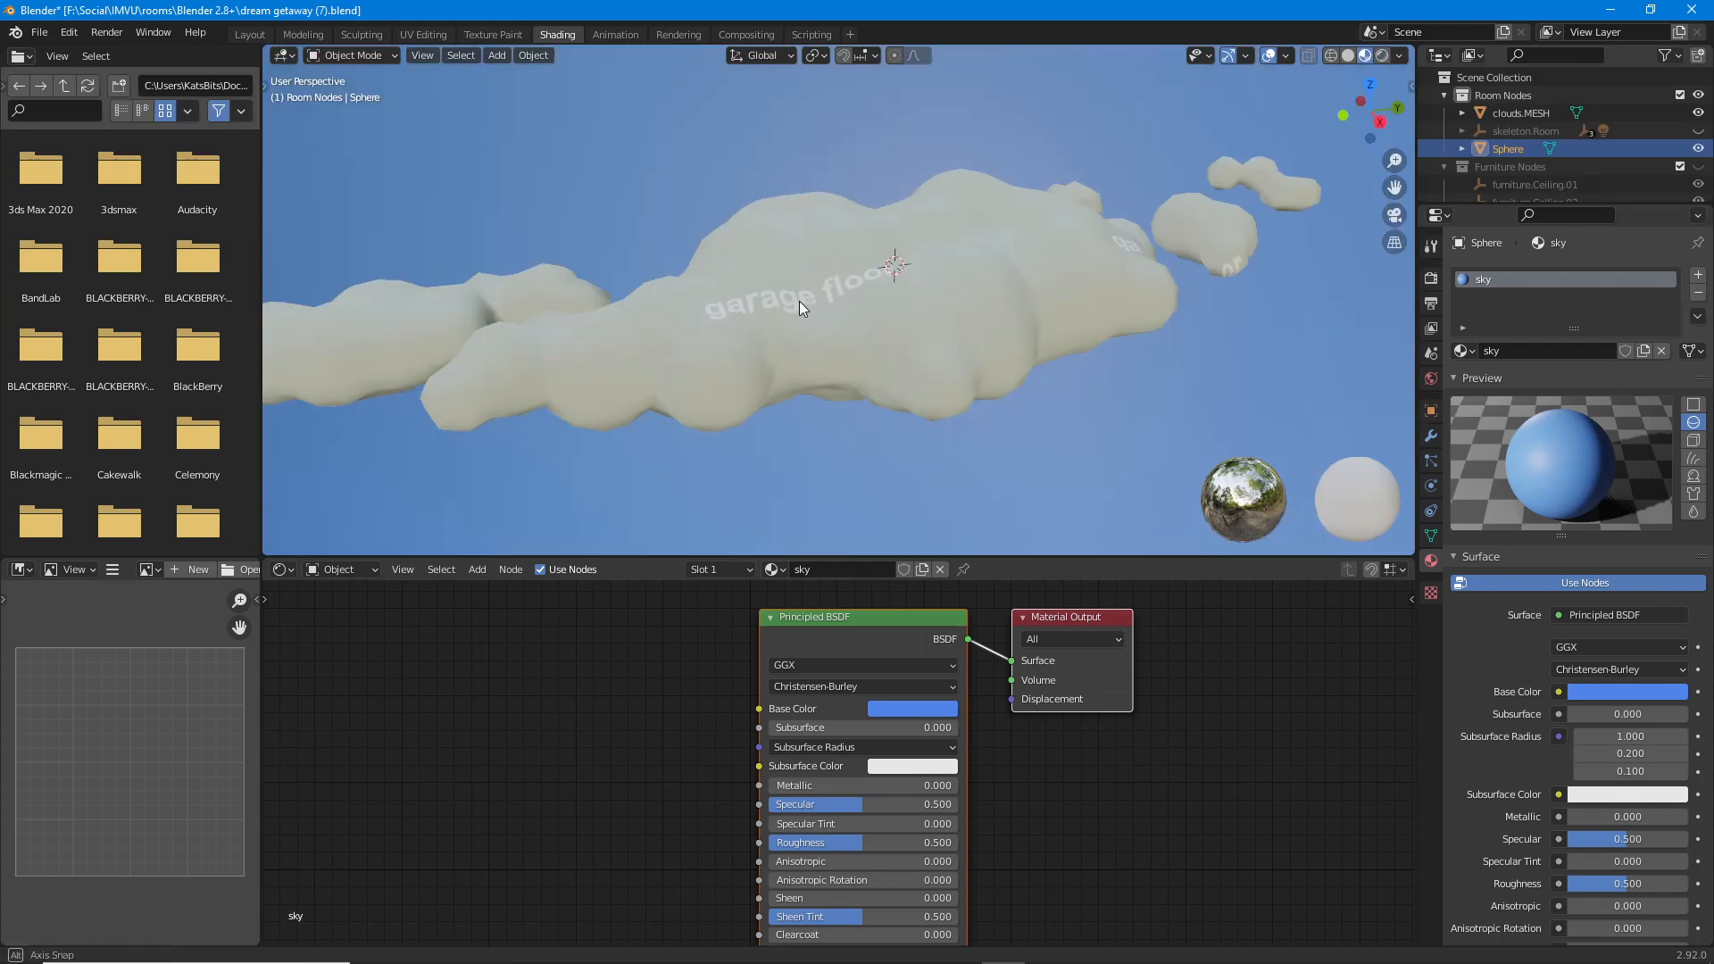
{"action": "mouse_move", "coordinate": [799, 302]}
{"action": "middle_mouse_down"}
{"action": "mouse_move", "coordinate": [796, 212]}
{"action": "mouse_move", "coordinate": [682, 253]}
{"action": "mouse_move", "coordinate": [805, 271]}
{"action": "mouse_move", "coordinate": [829, 302]}
{"action": "middle_mouse_up"}
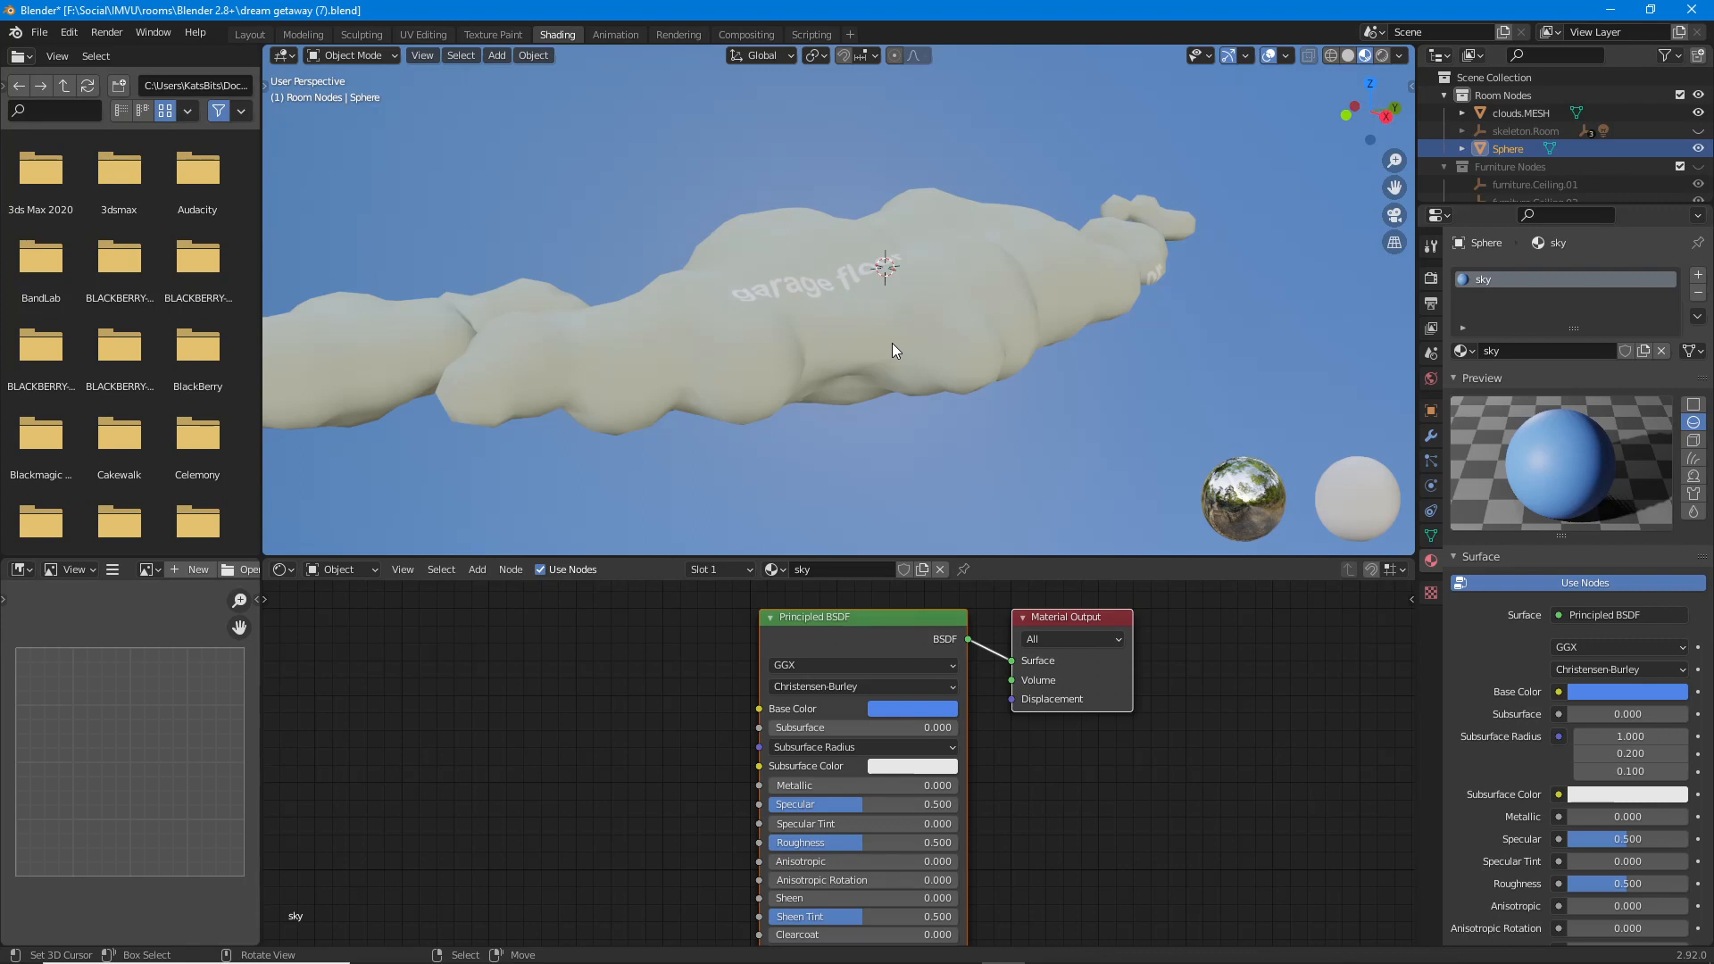
{"action": "scroll", "coordinate": [821, 251], "scroll_direction": "down", "scroll_amount": 10}
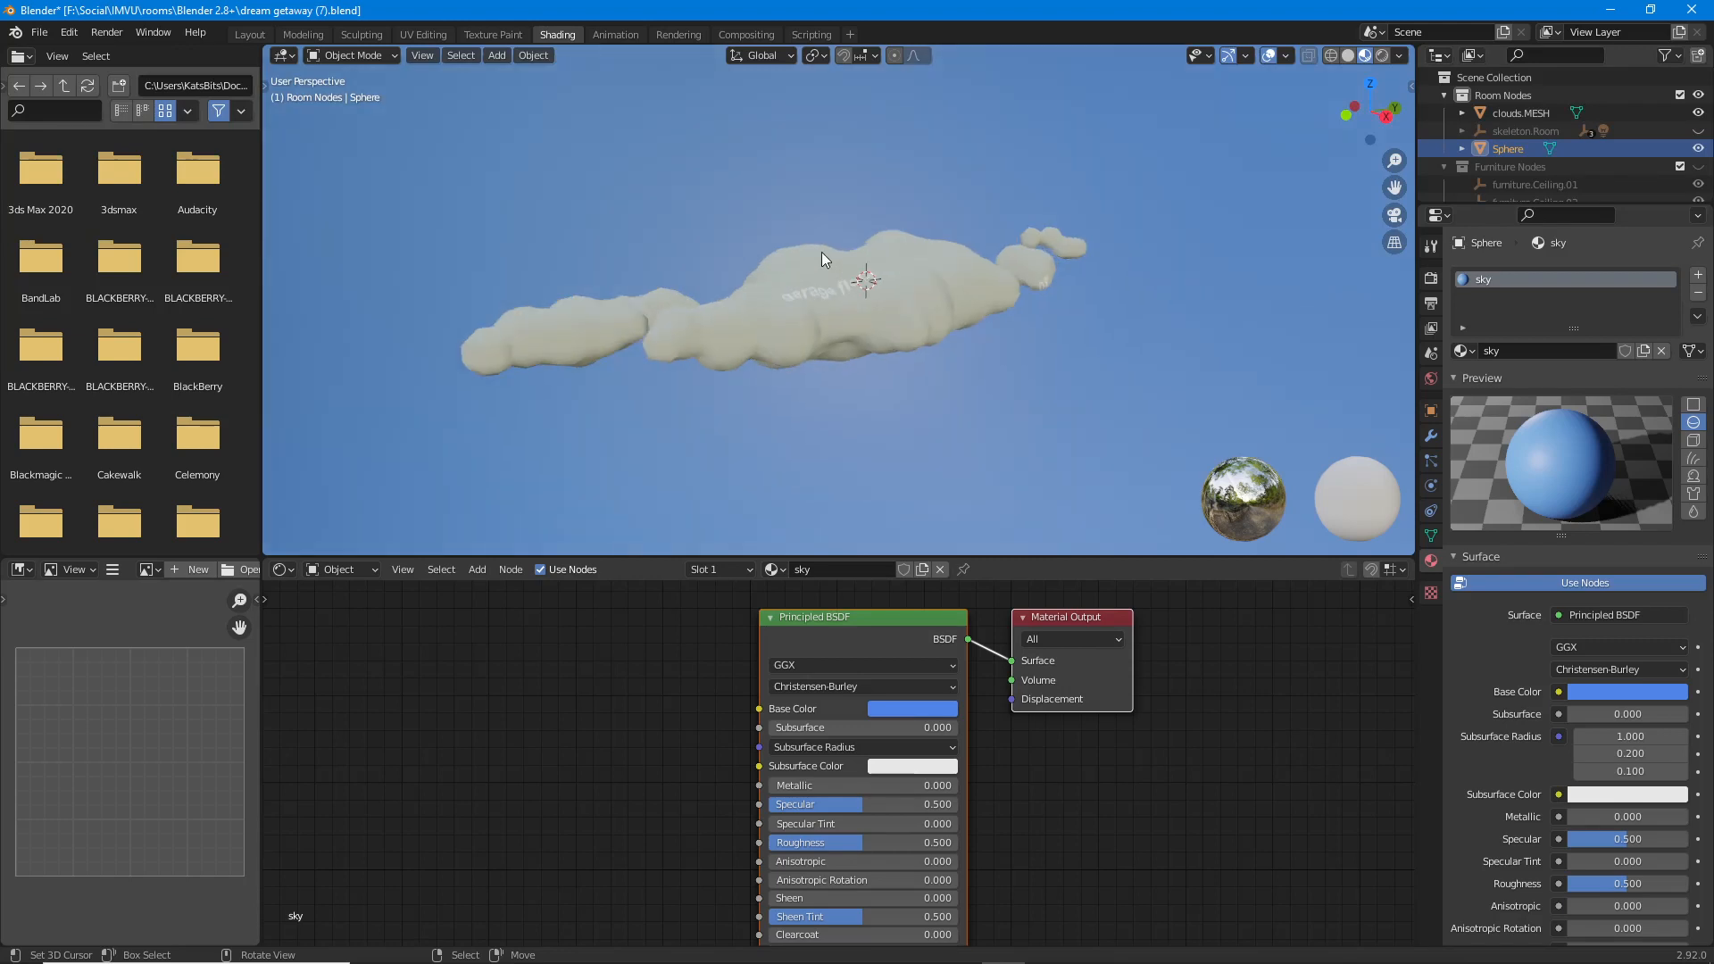
{"action": "scroll", "coordinate": [822, 253], "scroll_direction": "down", "scroll_amount": 3}
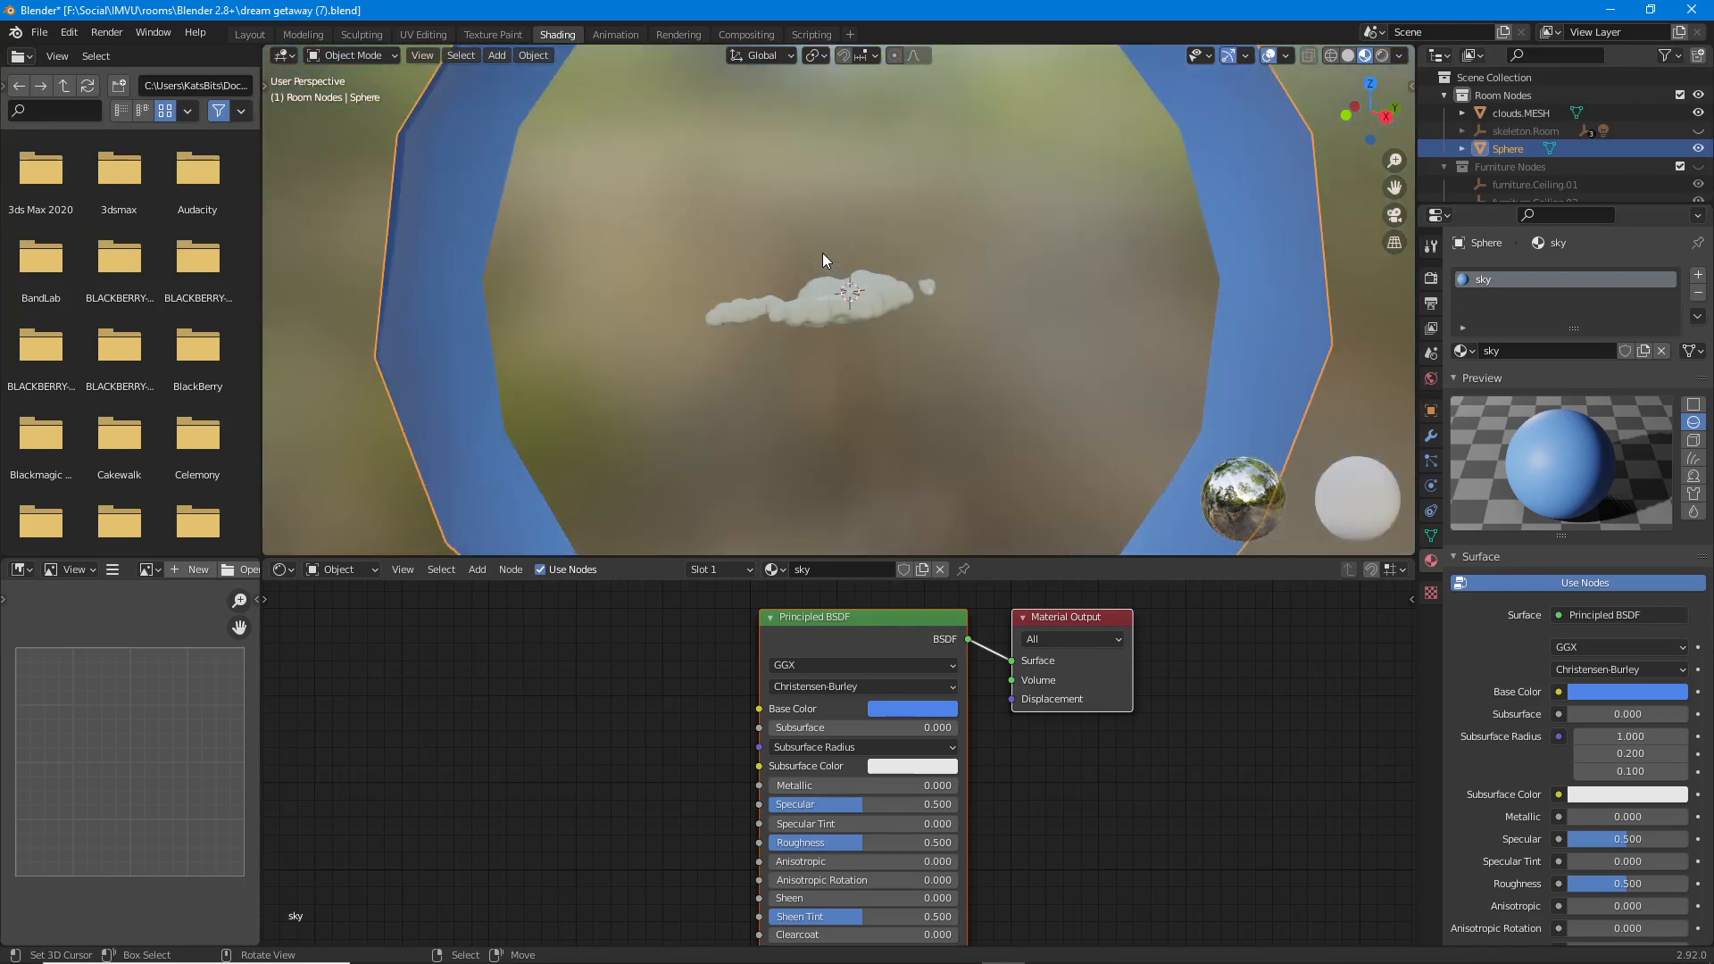
{"action": "scroll", "coordinate": [823, 254], "scroll_direction": "up", "scroll_amount": 10}
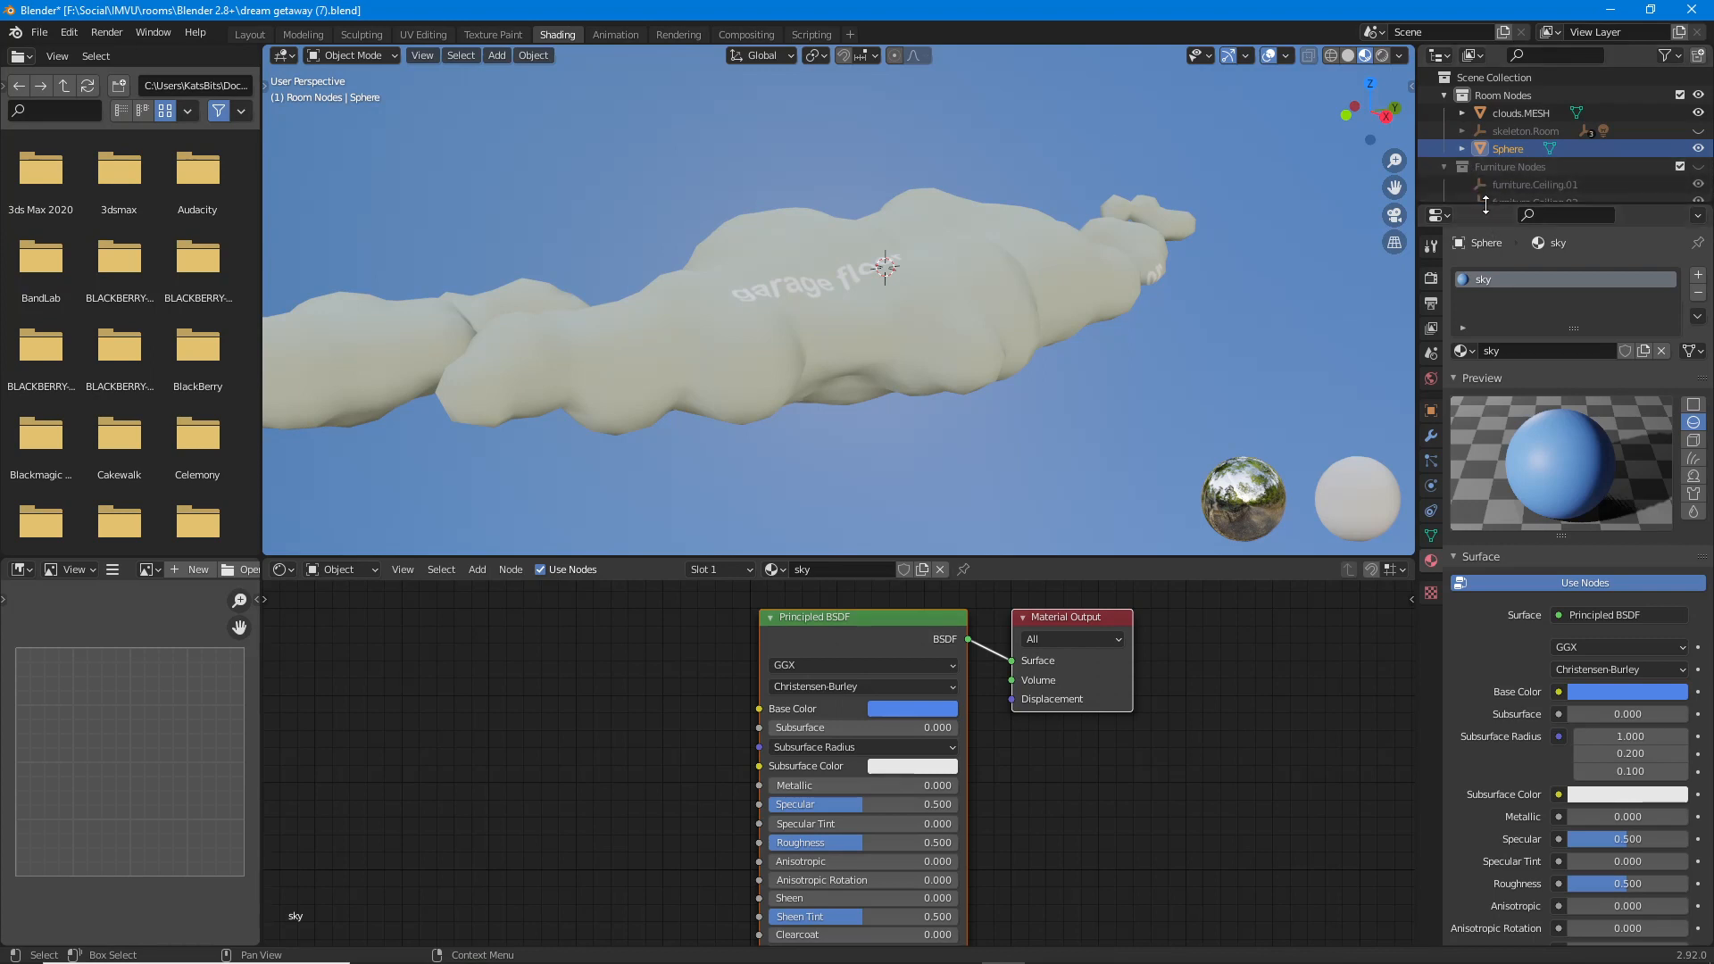
Enlarge the outliner, collapse Furniture Nodes, expand skeleton.Room down to the Omni01 light, and unhide node.Room with that light.
{"action": "left_click_drag", "start_coordinate": [1486, 205], "coordinate": [1486, 277]}
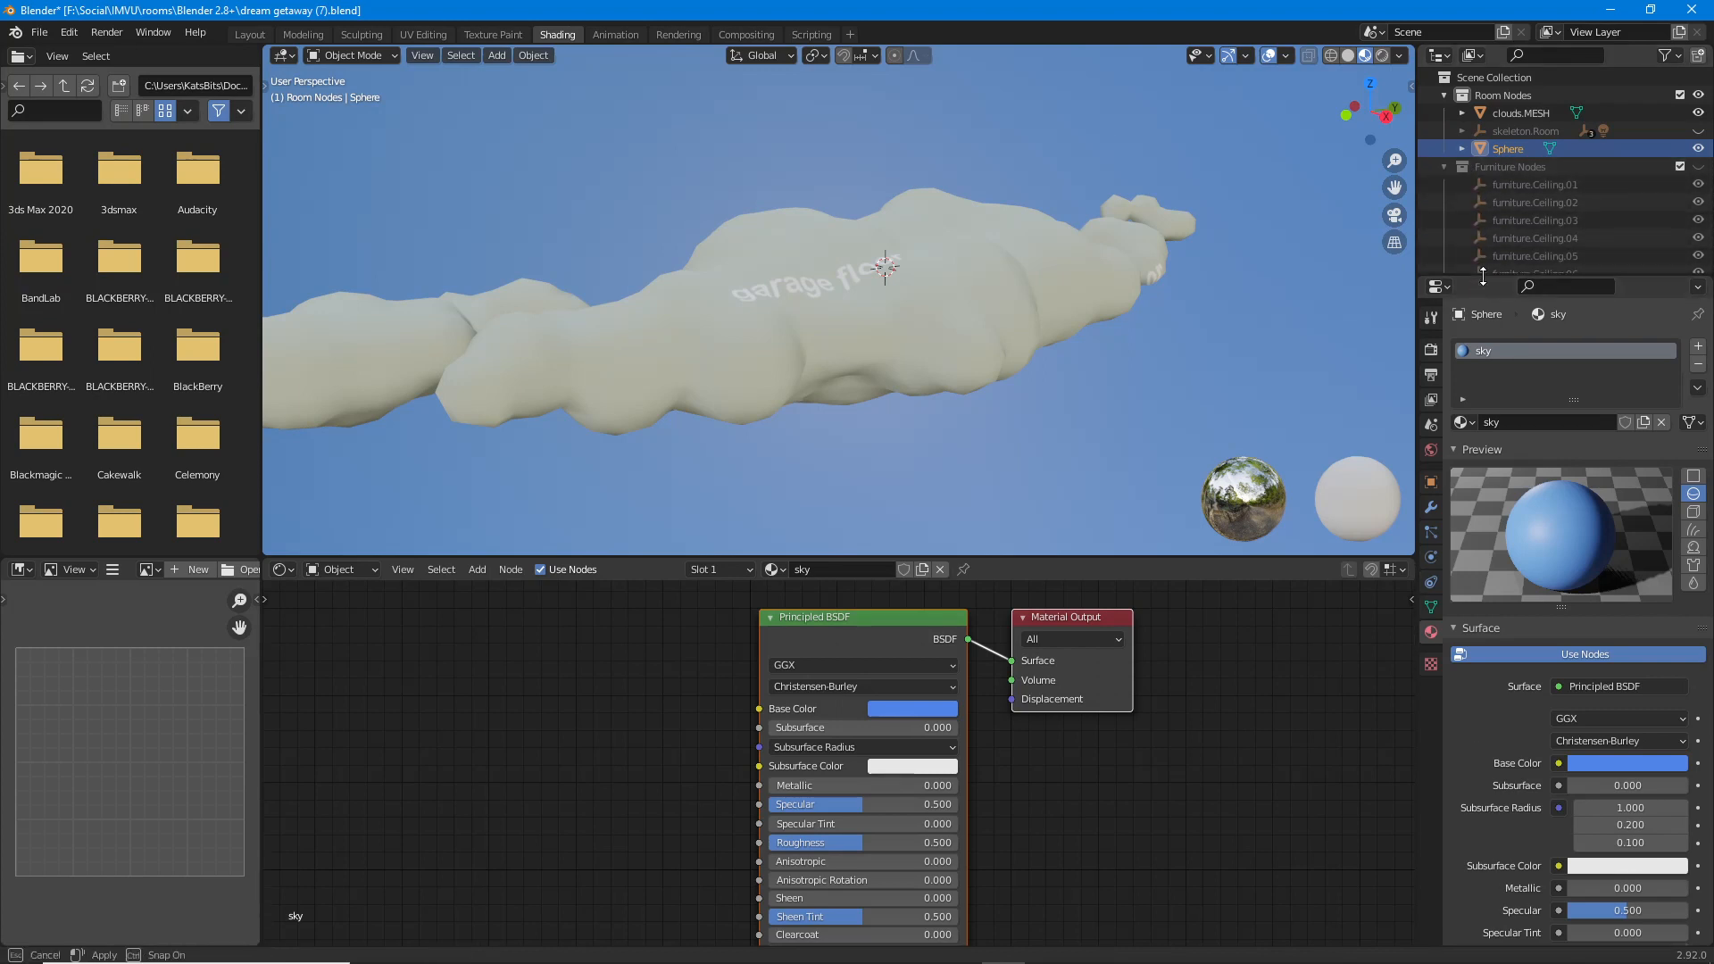
{"action": "left_click", "coordinate": [1463, 131]}
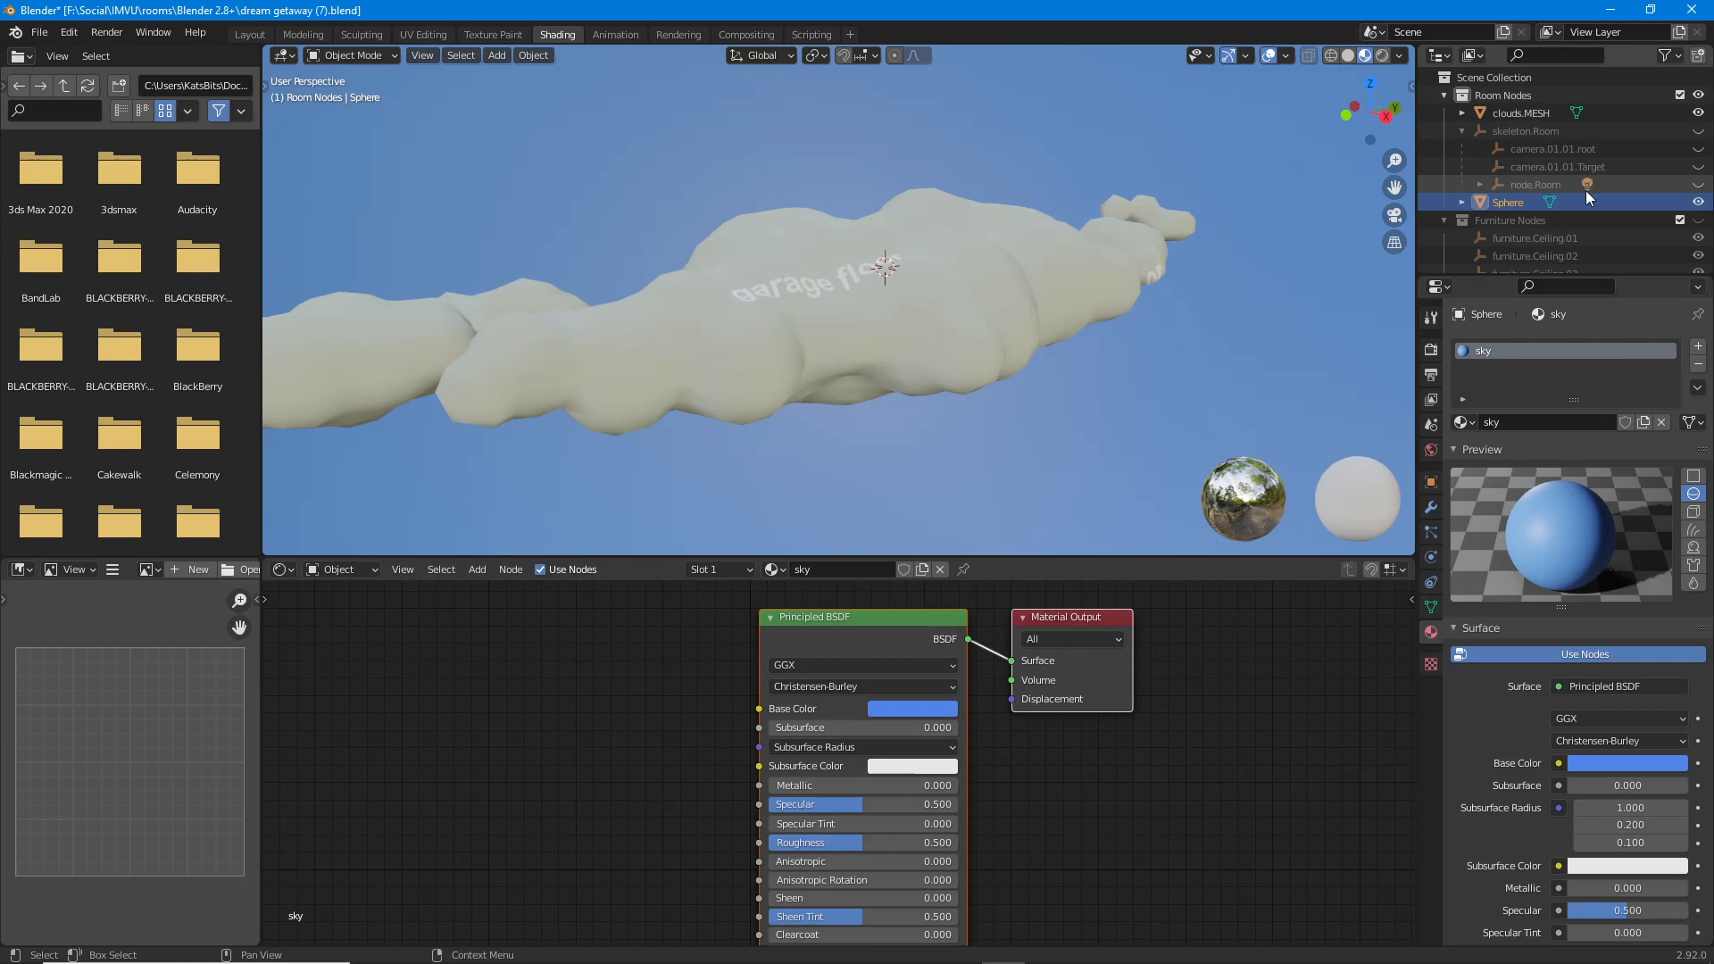
{"action": "left_click", "coordinate": [1462, 203]}
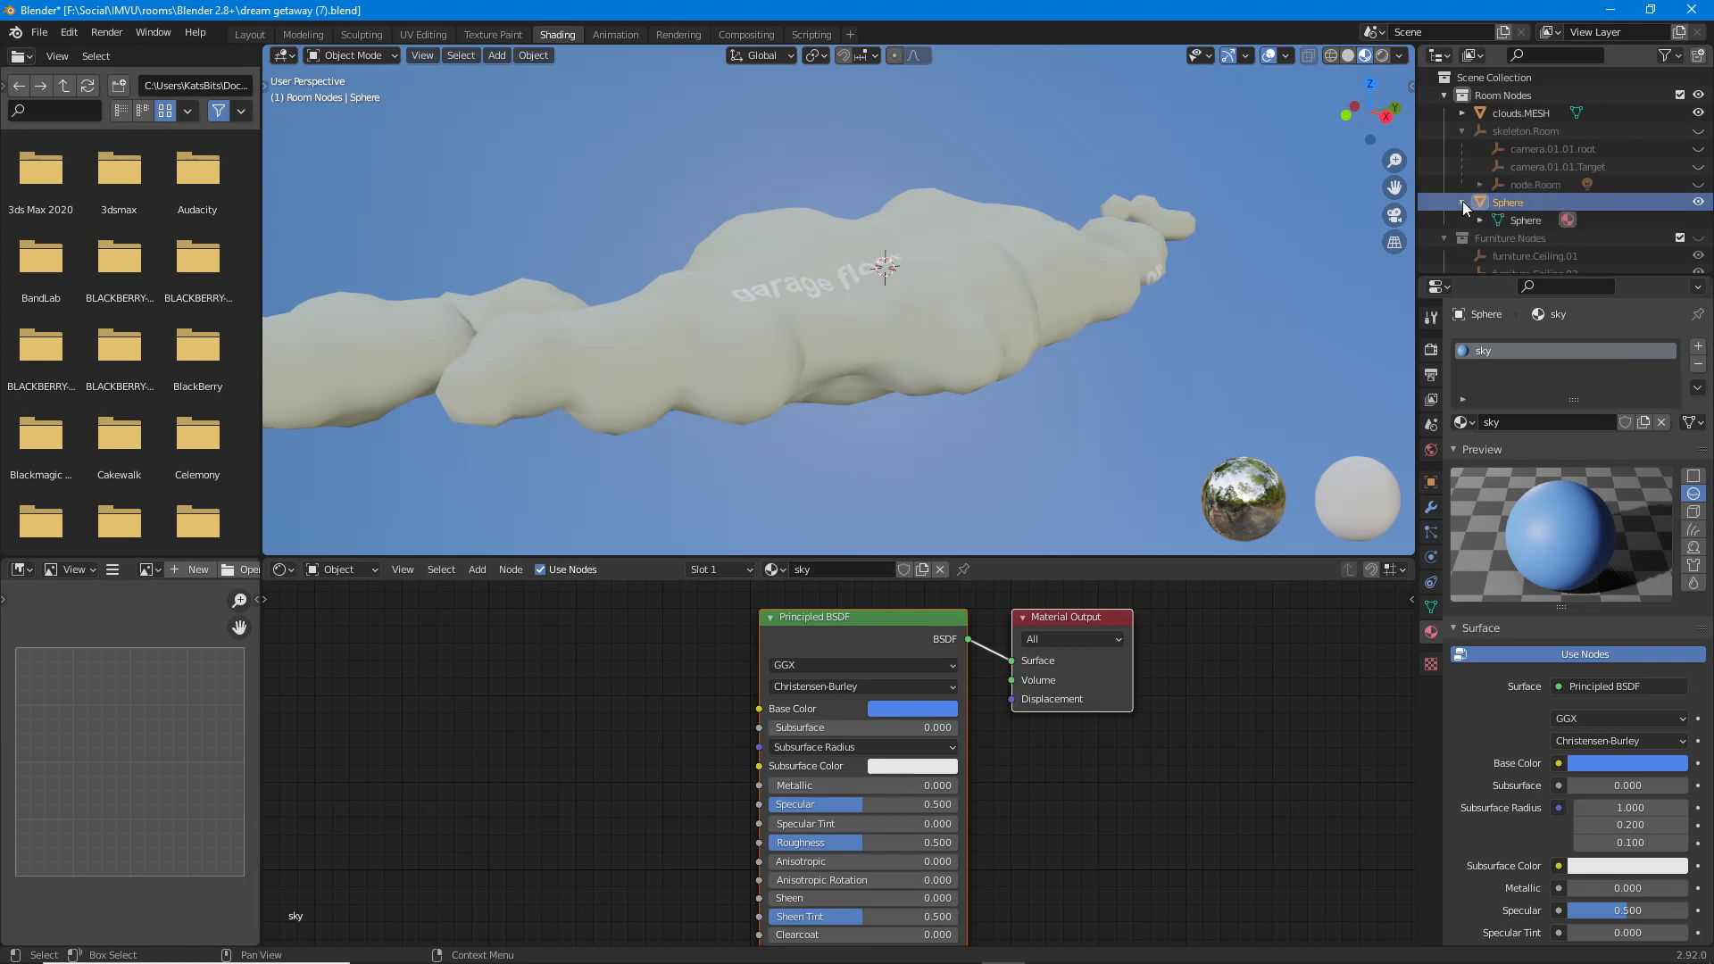
{"action": "scroll", "coordinate": [1471, 170], "scroll_direction": "down", "scroll_amount": 2}
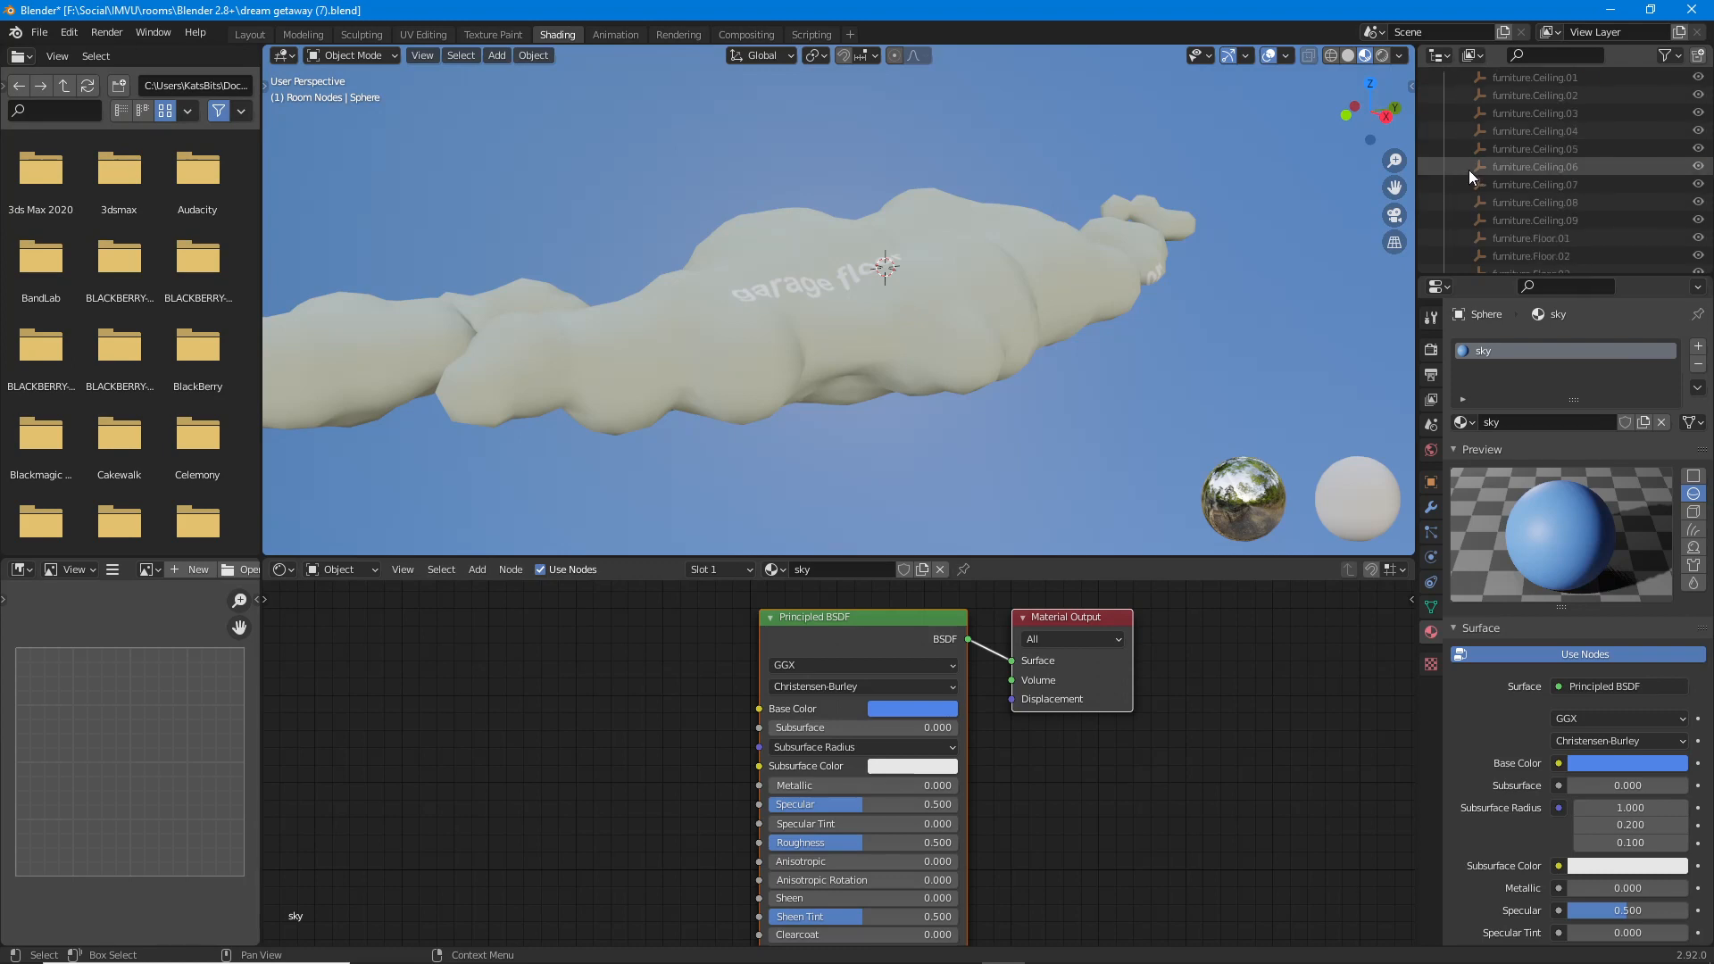
{"action": "left_click", "coordinate": [1444, 167]}
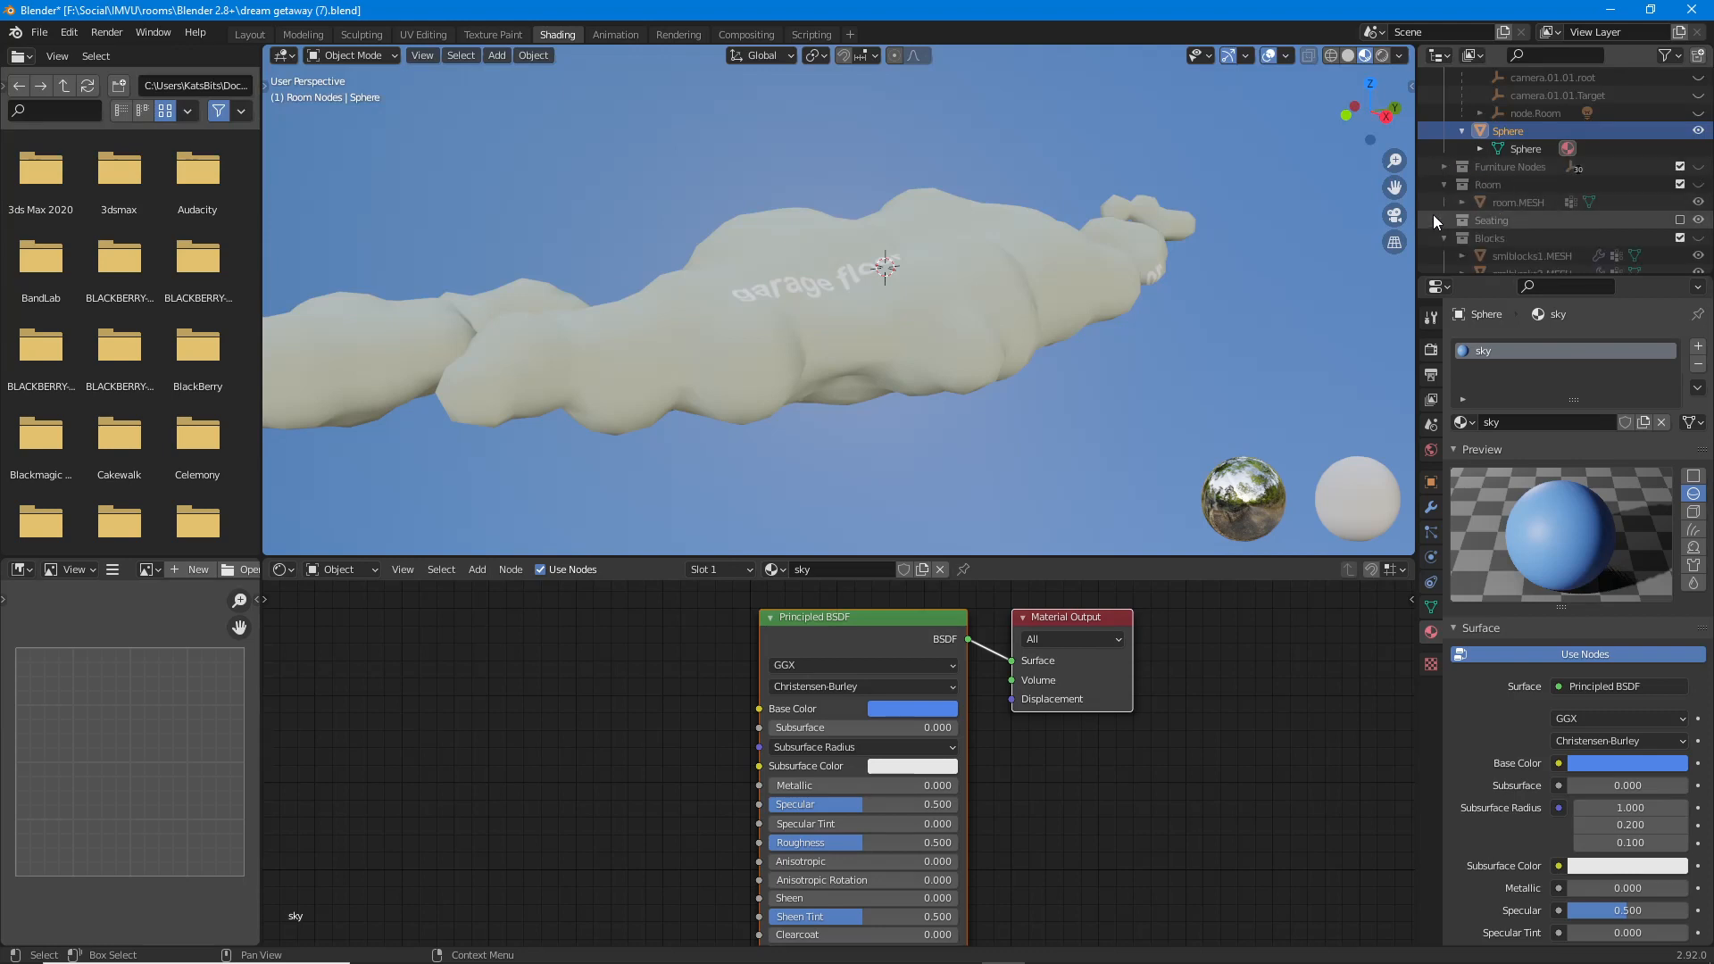
{"action": "scroll", "coordinate": [1441, 211], "scroll_direction": "down", "scroll_amount": 1}
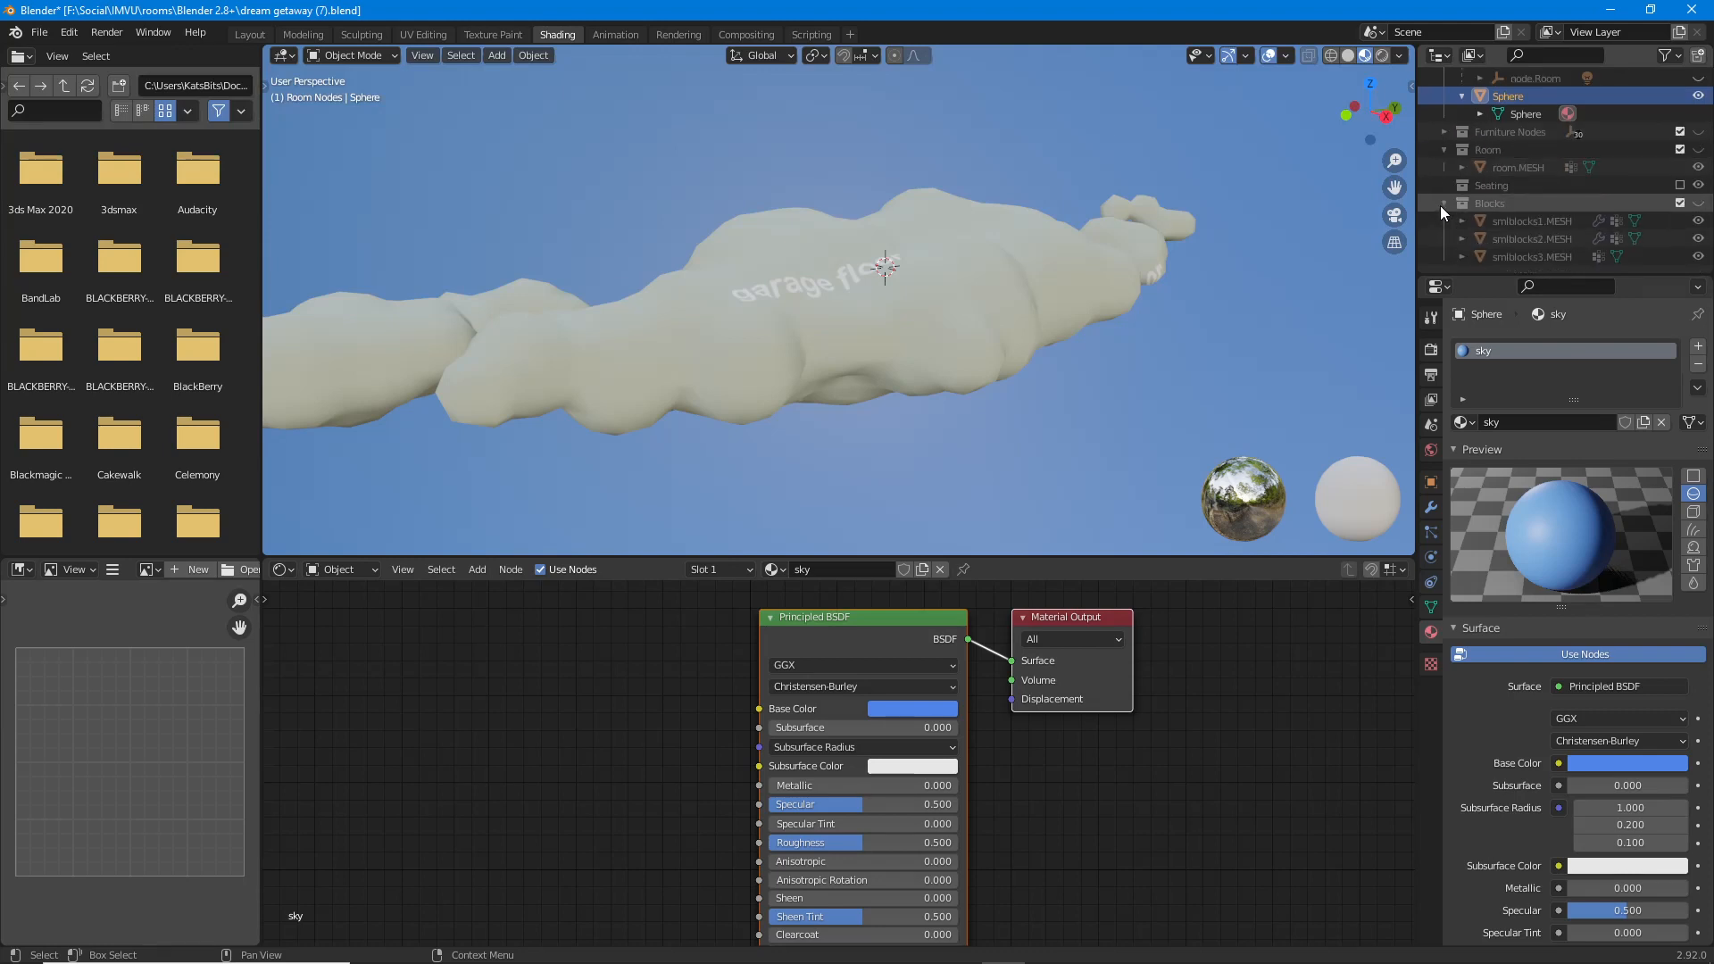
{"action": "scroll", "coordinate": [1443, 209], "scroll_direction": "up", "scroll_amount": 3}
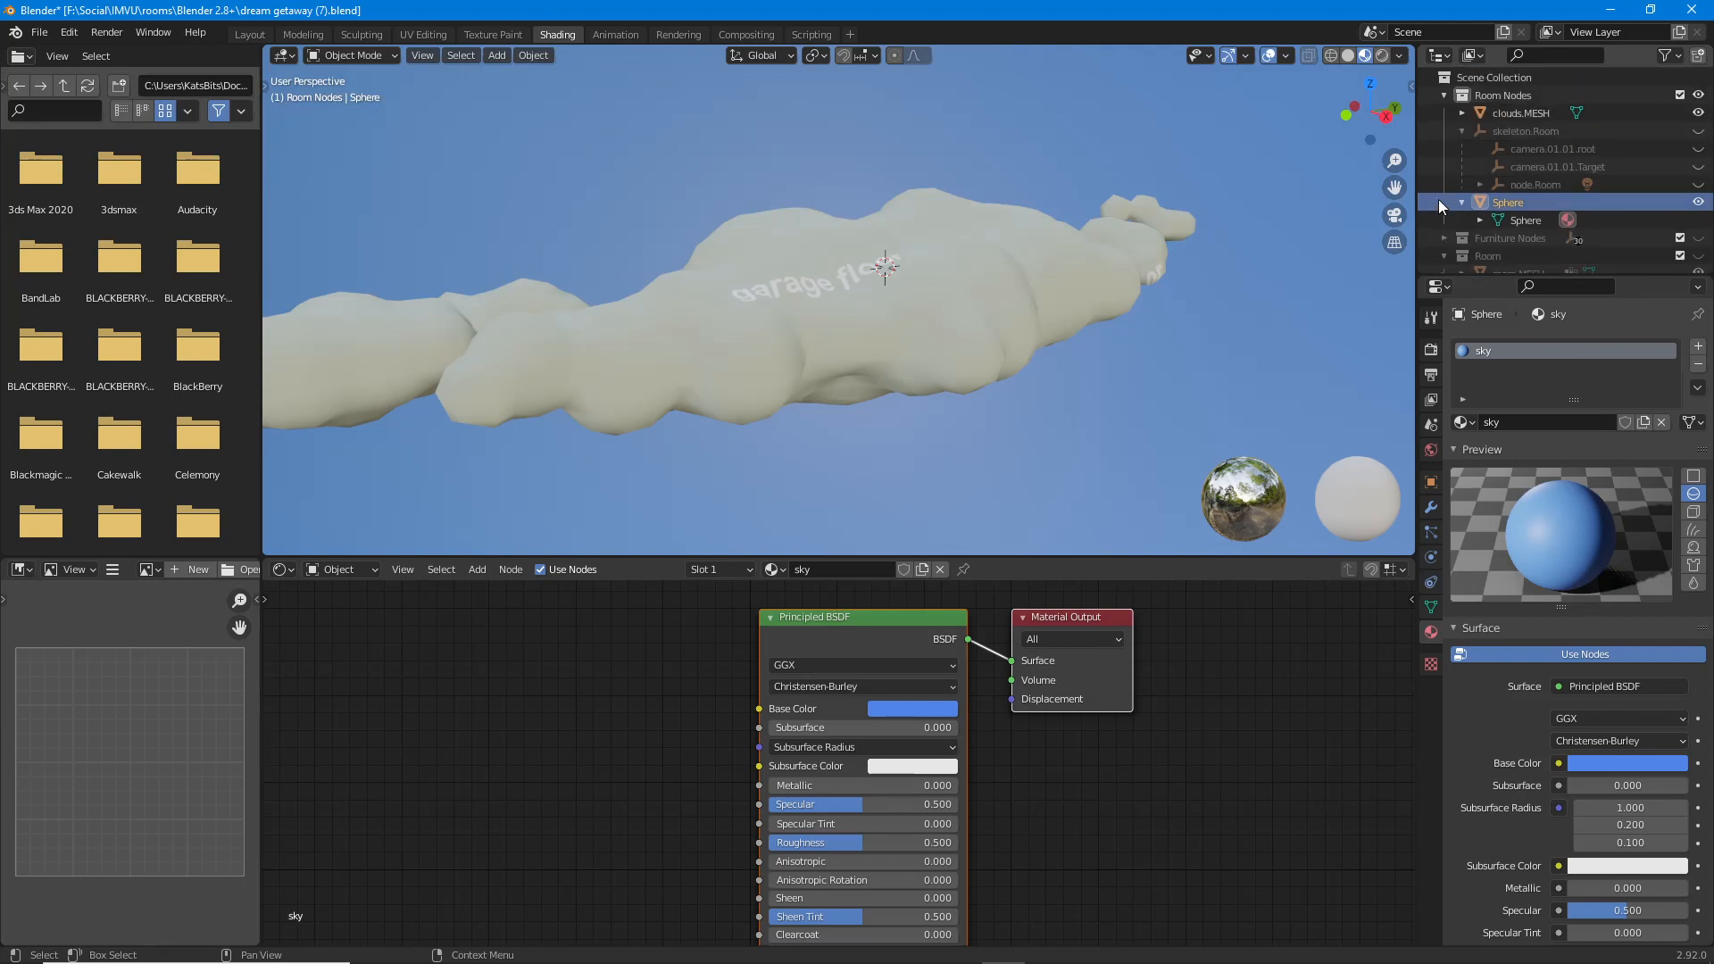
{"action": "left_click", "coordinate": [1479, 185]}
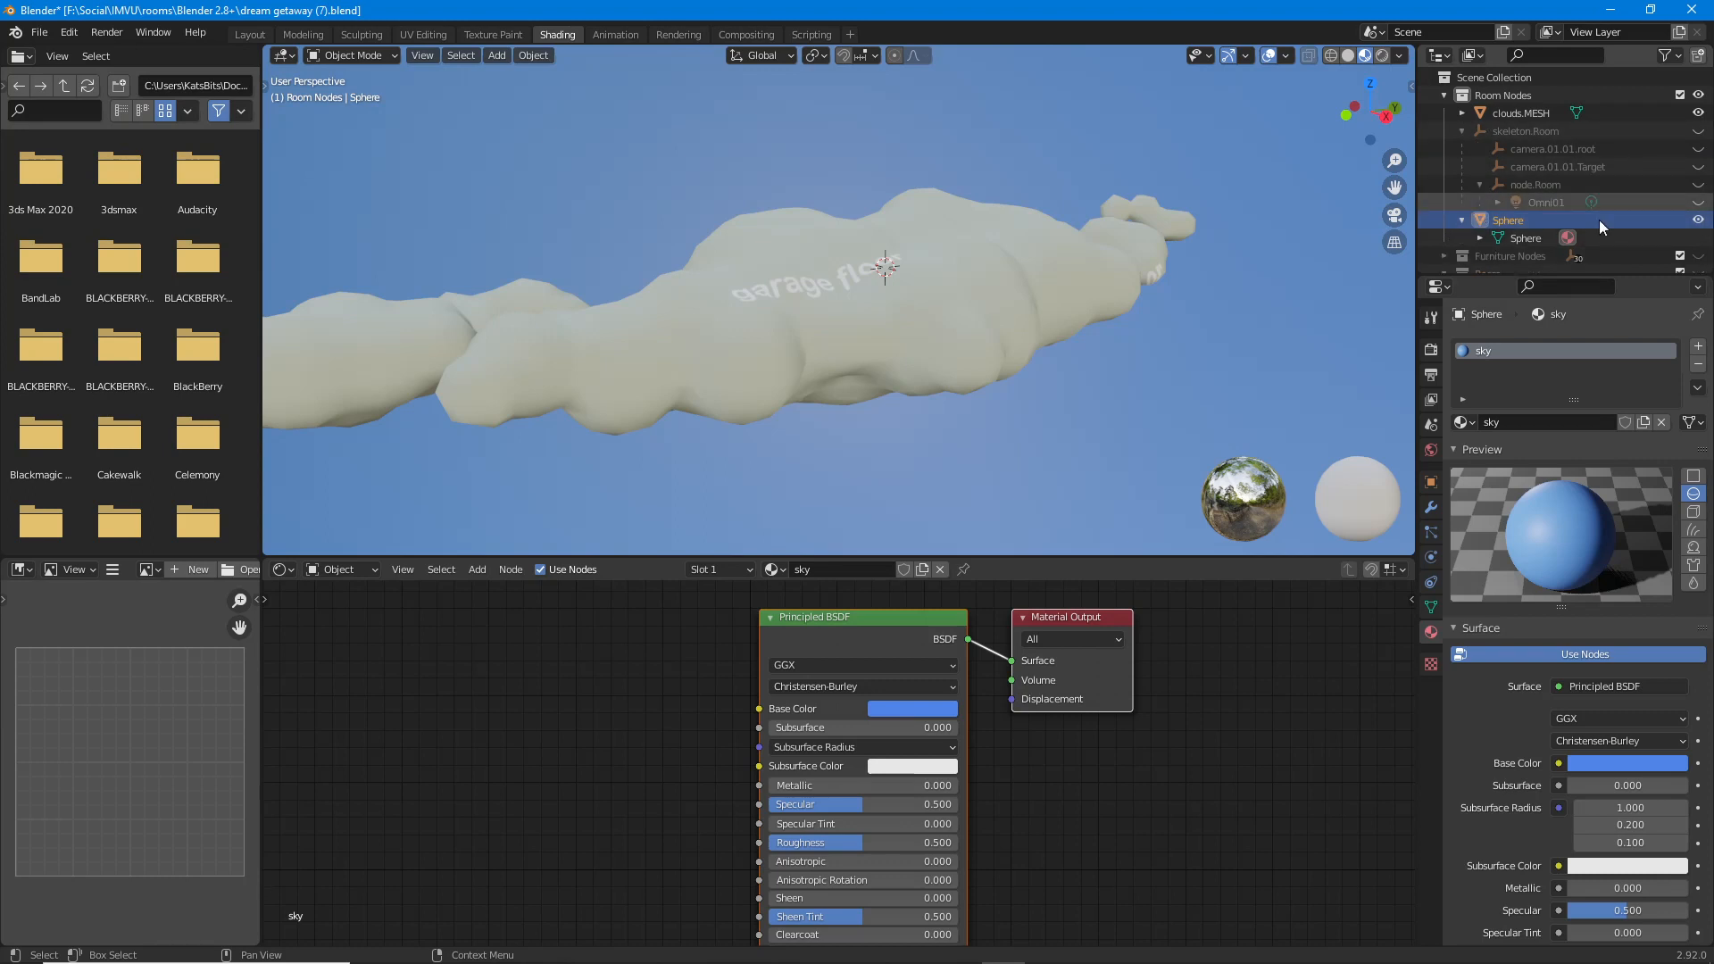
{"action": "left_click", "coordinate": [1698, 185]}
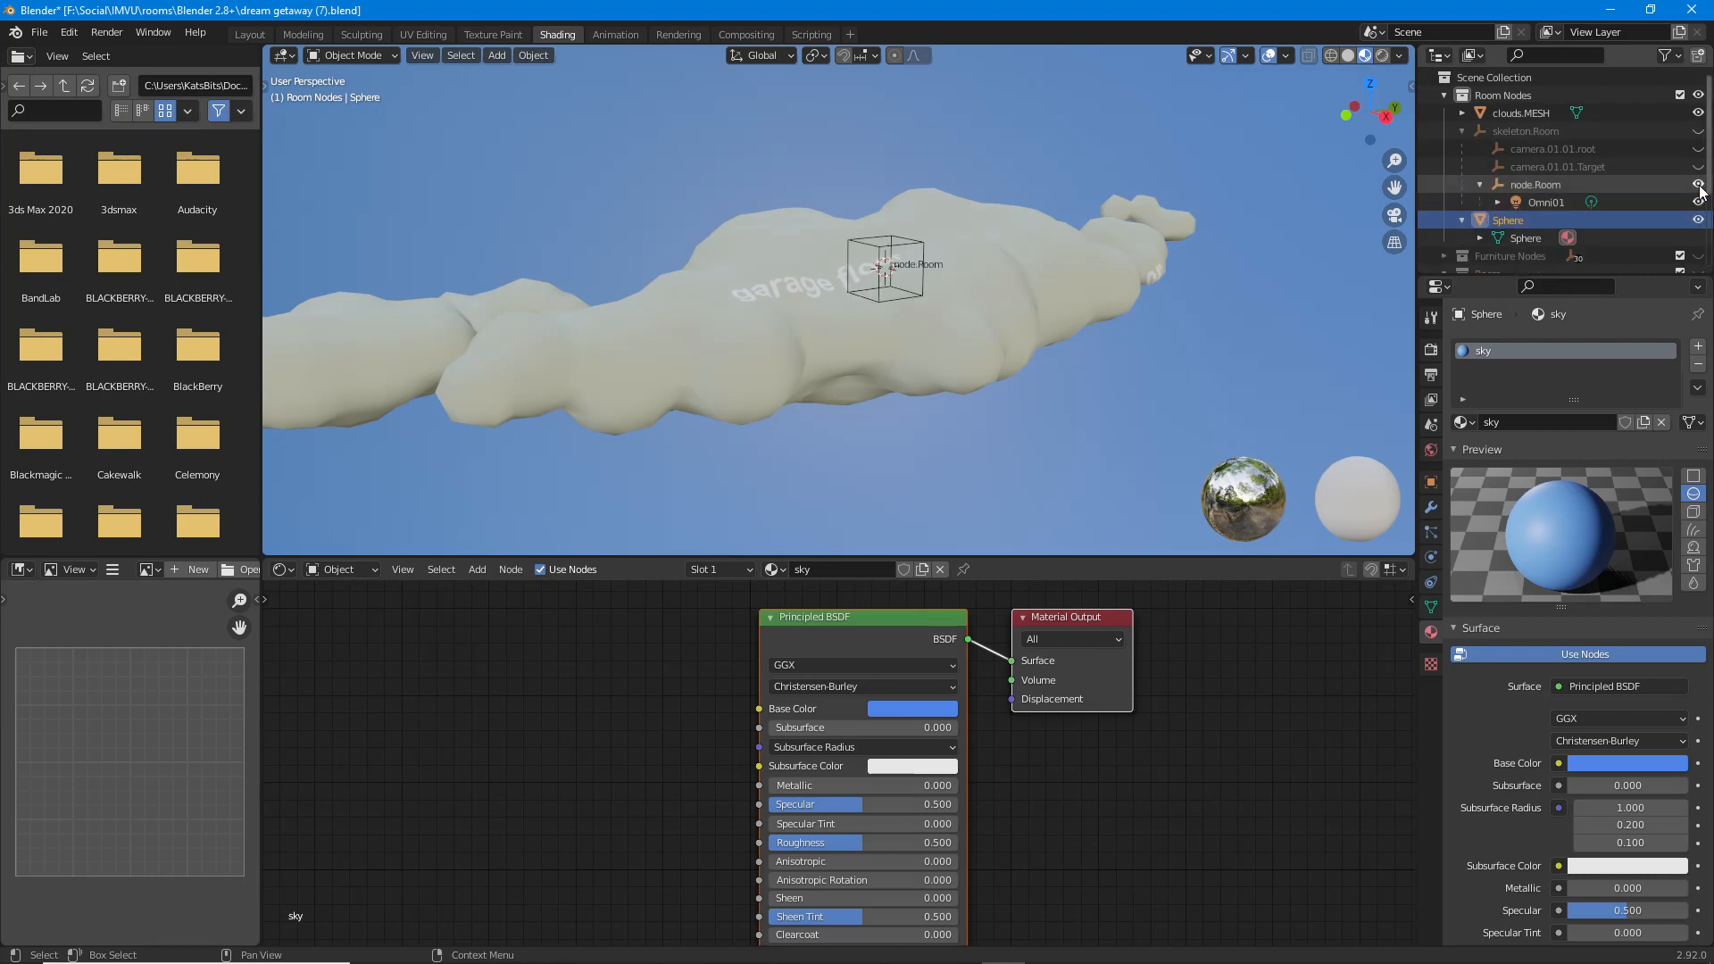
In Rendered shading, select the Omni01 point light above the clouds and set its power to 10000 W.
{"action": "left_click", "coordinate": [1382, 55]}
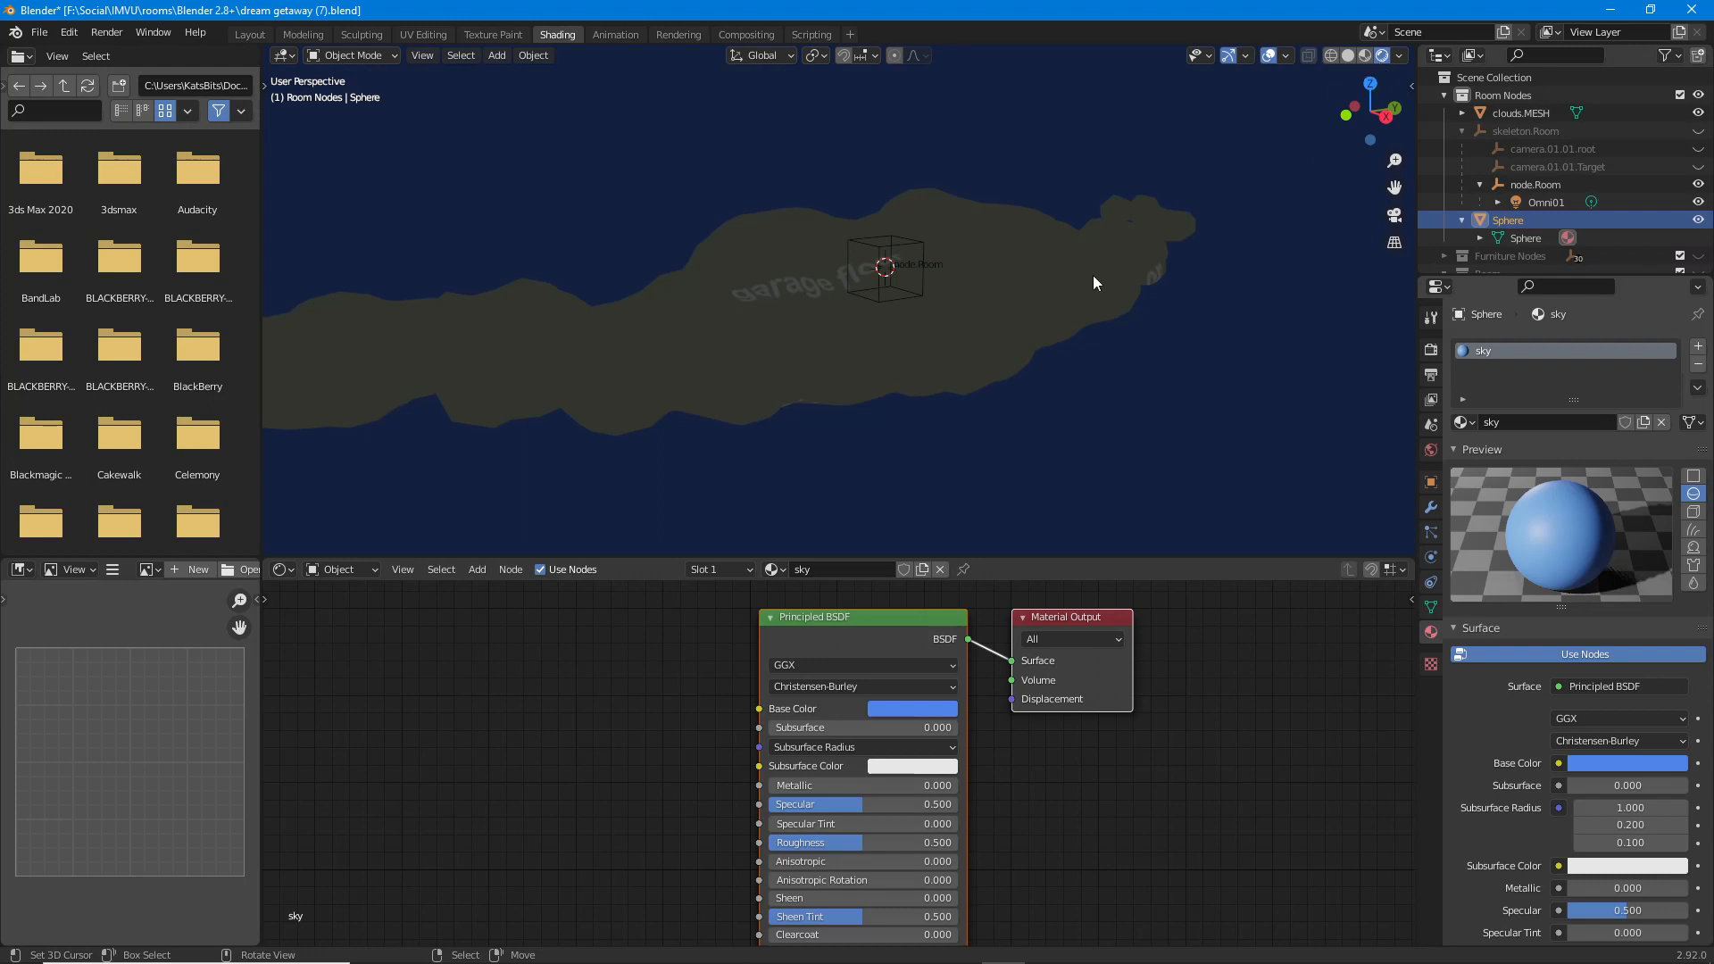
{"action": "middle_click_drag", "start_coordinate": [1092, 275], "coordinate": [839, 379]}
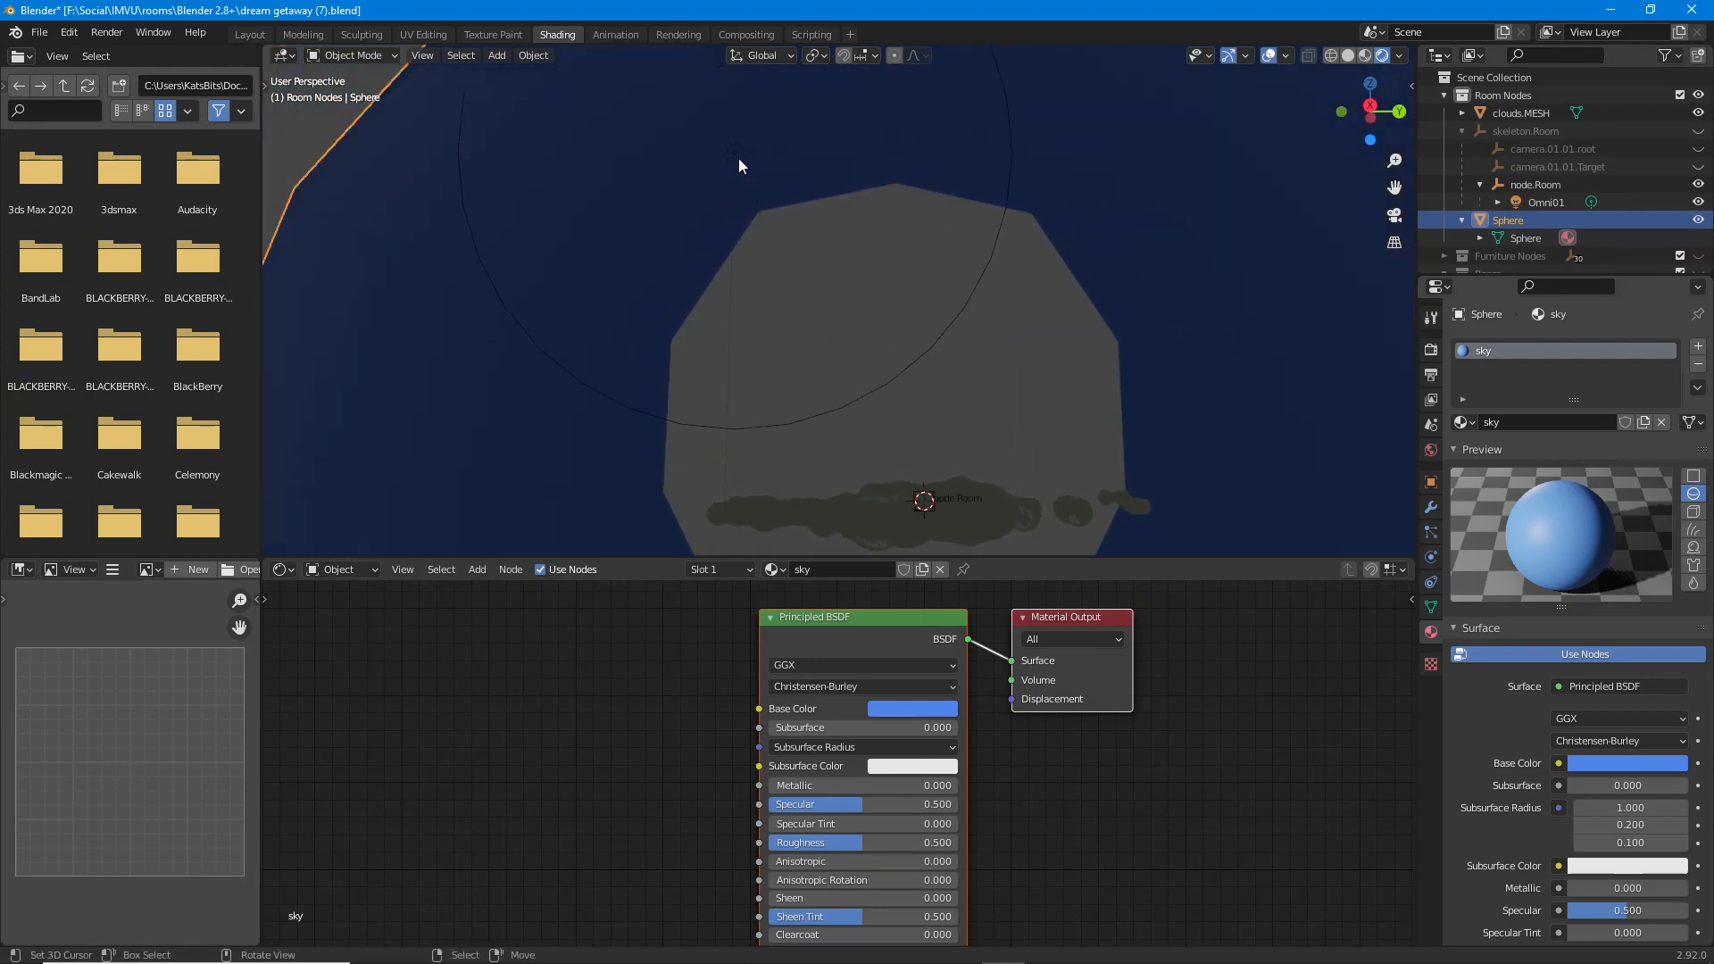
{"action": "left_click", "coordinate": [738, 158]}
{"action": "mouse_move", "coordinate": [803, 240]}
{"action": "middle_mouse_down"}
{"action": "mouse_move", "coordinate": [826, 351]}
{"action": "mouse_move", "coordinate": [780, 356]}
{"action": "mouse_move", "coordinate": [1010, 367]}
{"action": "mouse_move", "coordinate": [780, 366]}
{"action": "middle_mouse_up"}
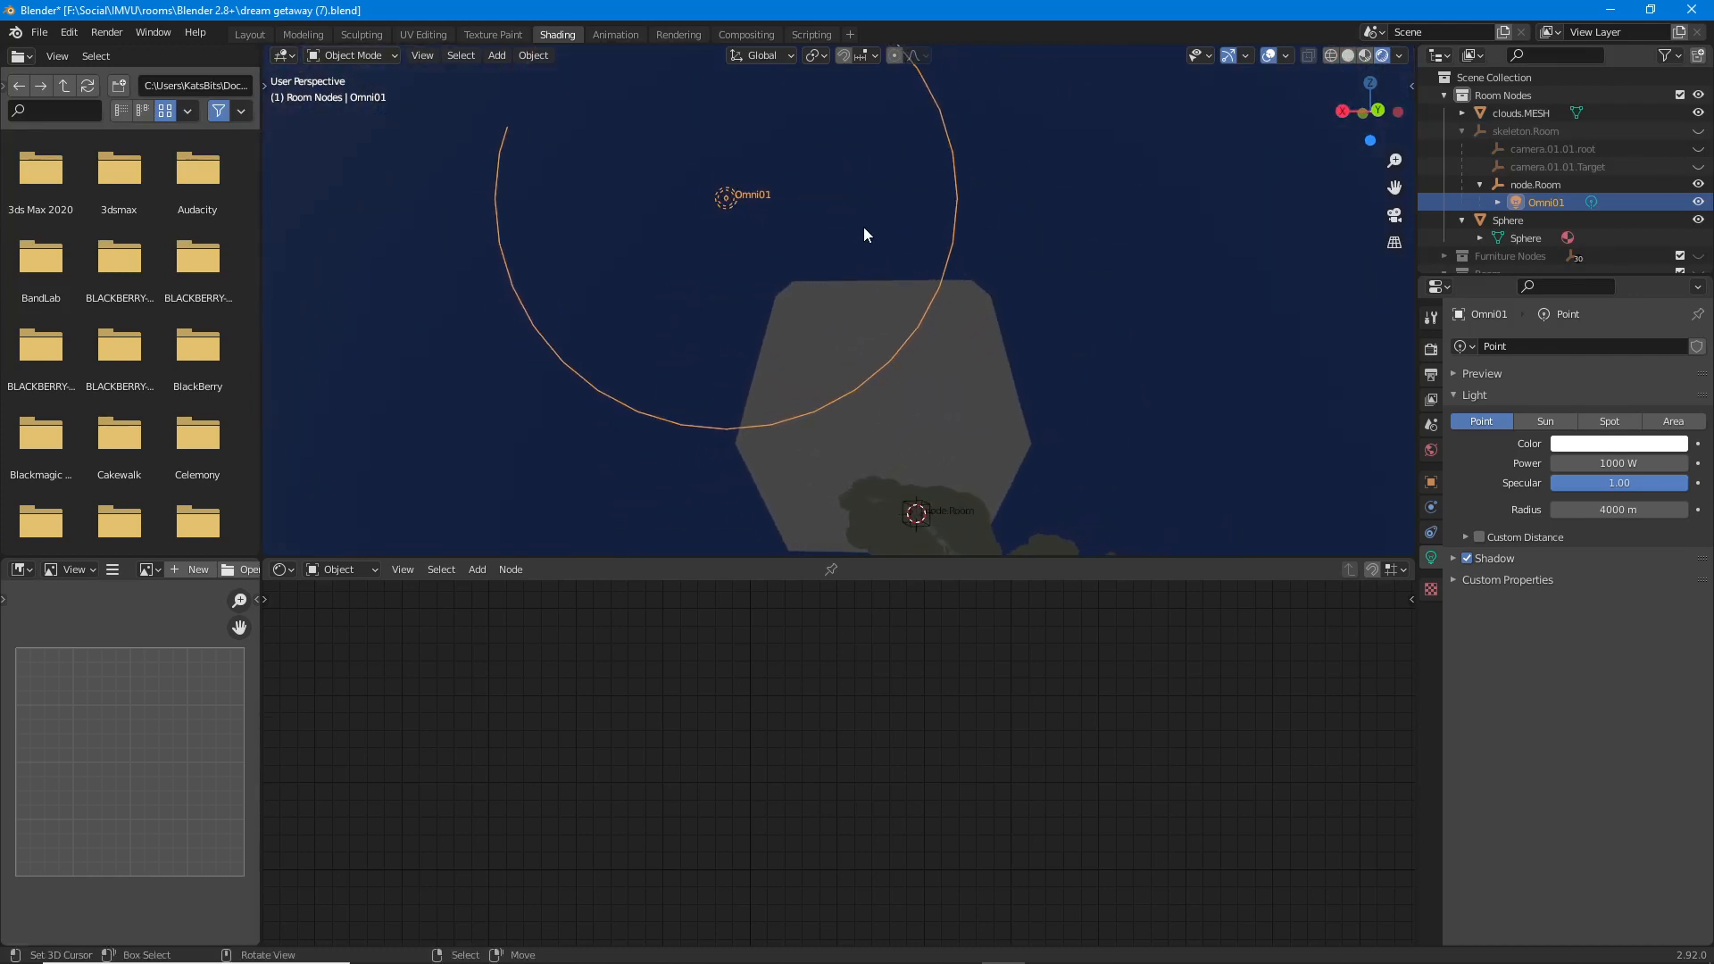
{"action": "middle_click_drag", "start_coordinate": [864, 234], "coordinate": [834, 287]}
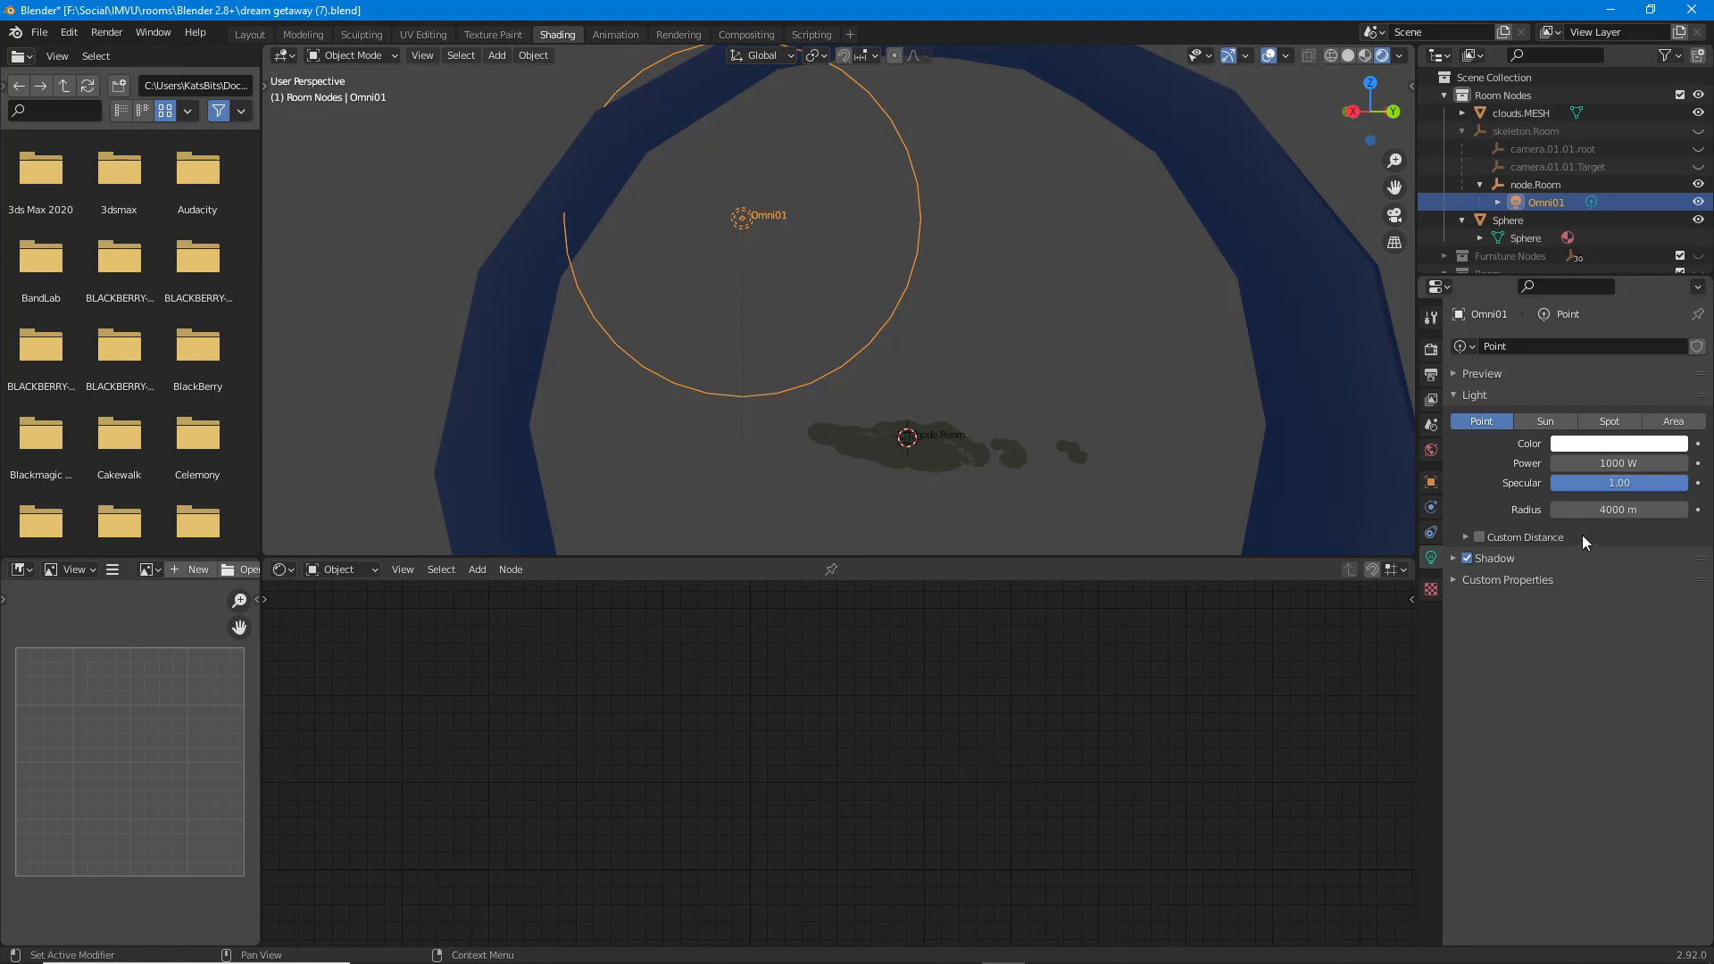
{"action": "left_click", "coordinate": [1617, 463]}
{"action": "type", "text": "0"}
{"action": "key", "text": "Return"}
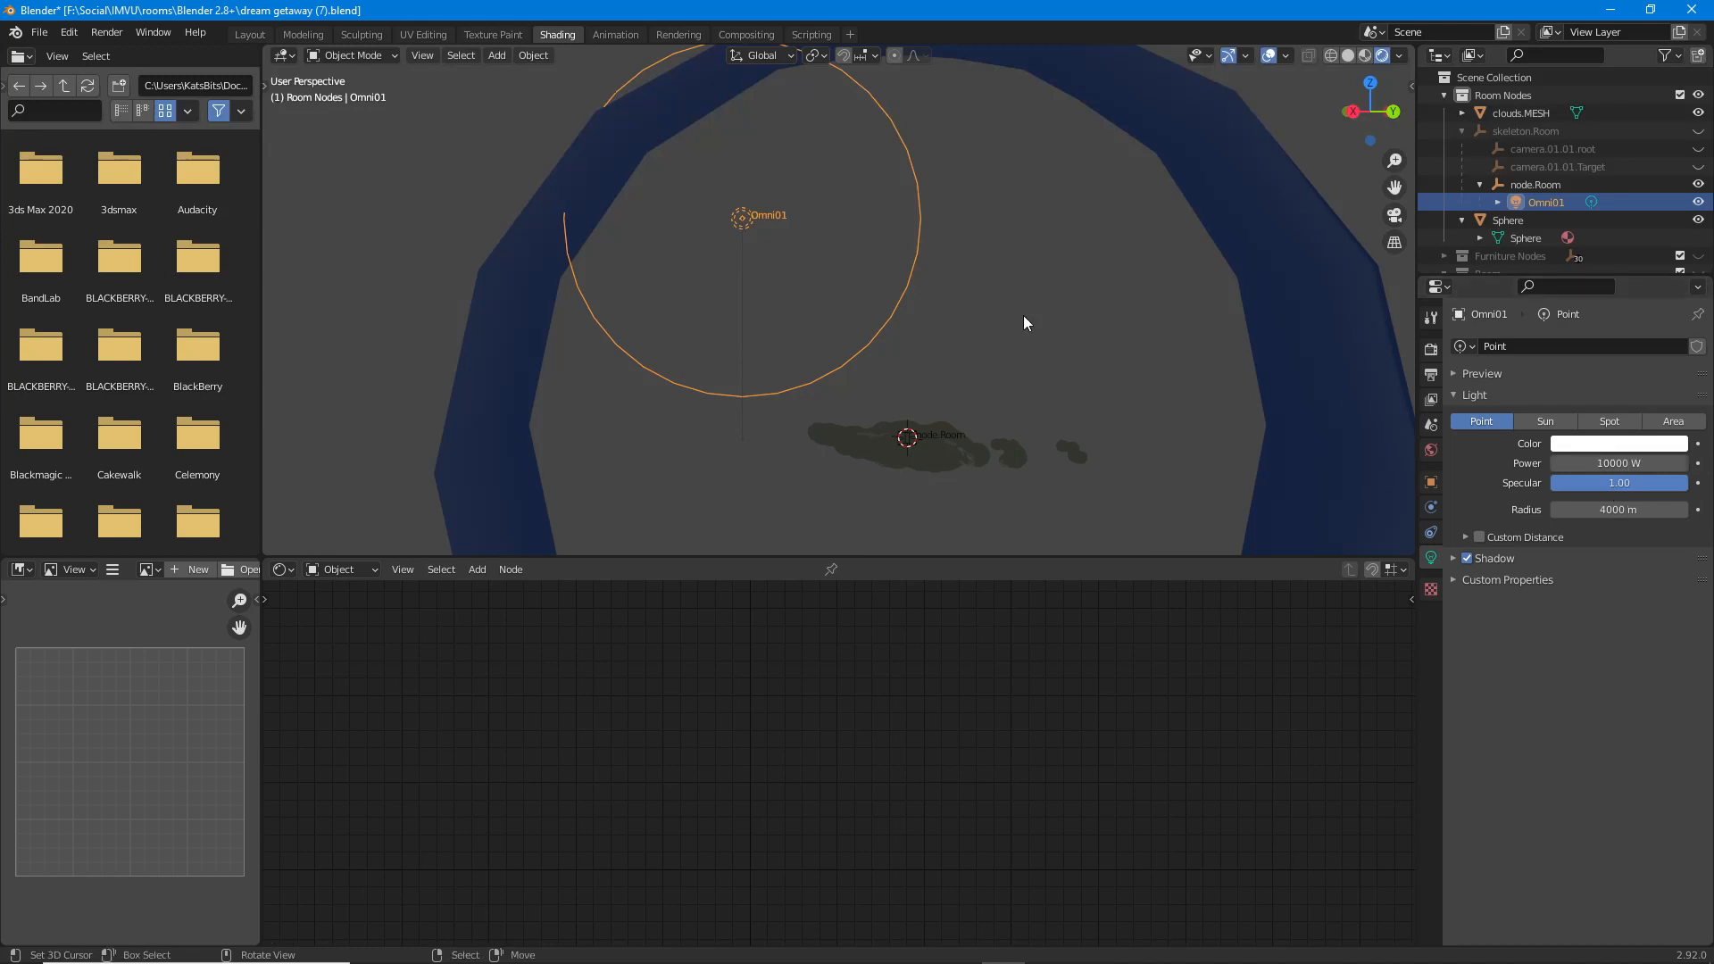
Set the Omni01 point light's radius to 10000 m.
{"action": "middle_click_drag", "start_coordinate": [1023, 314], "coordinate": [1197, 424]}
{"action": "scroll", "coordinate": [854, 292], "scroll_direction": "up", "scroll_amount": 4}
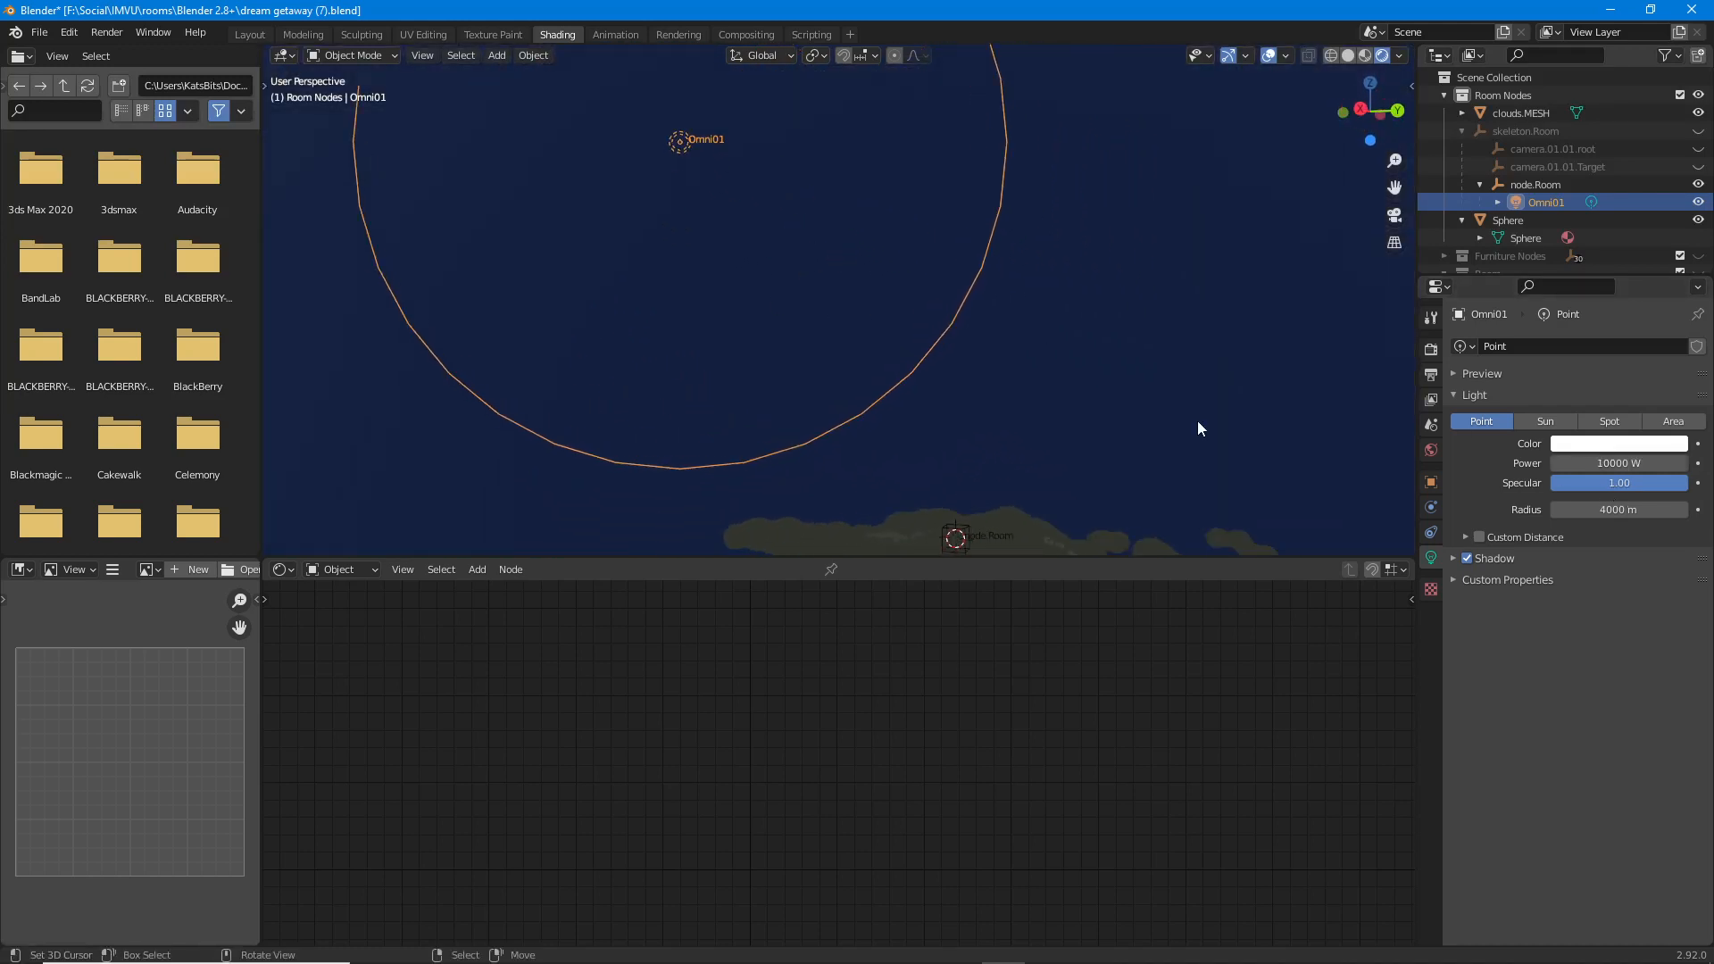
{"action": "left_click", "coordinate": [1595, 509]}
{"action": "key", "text": "Home"}
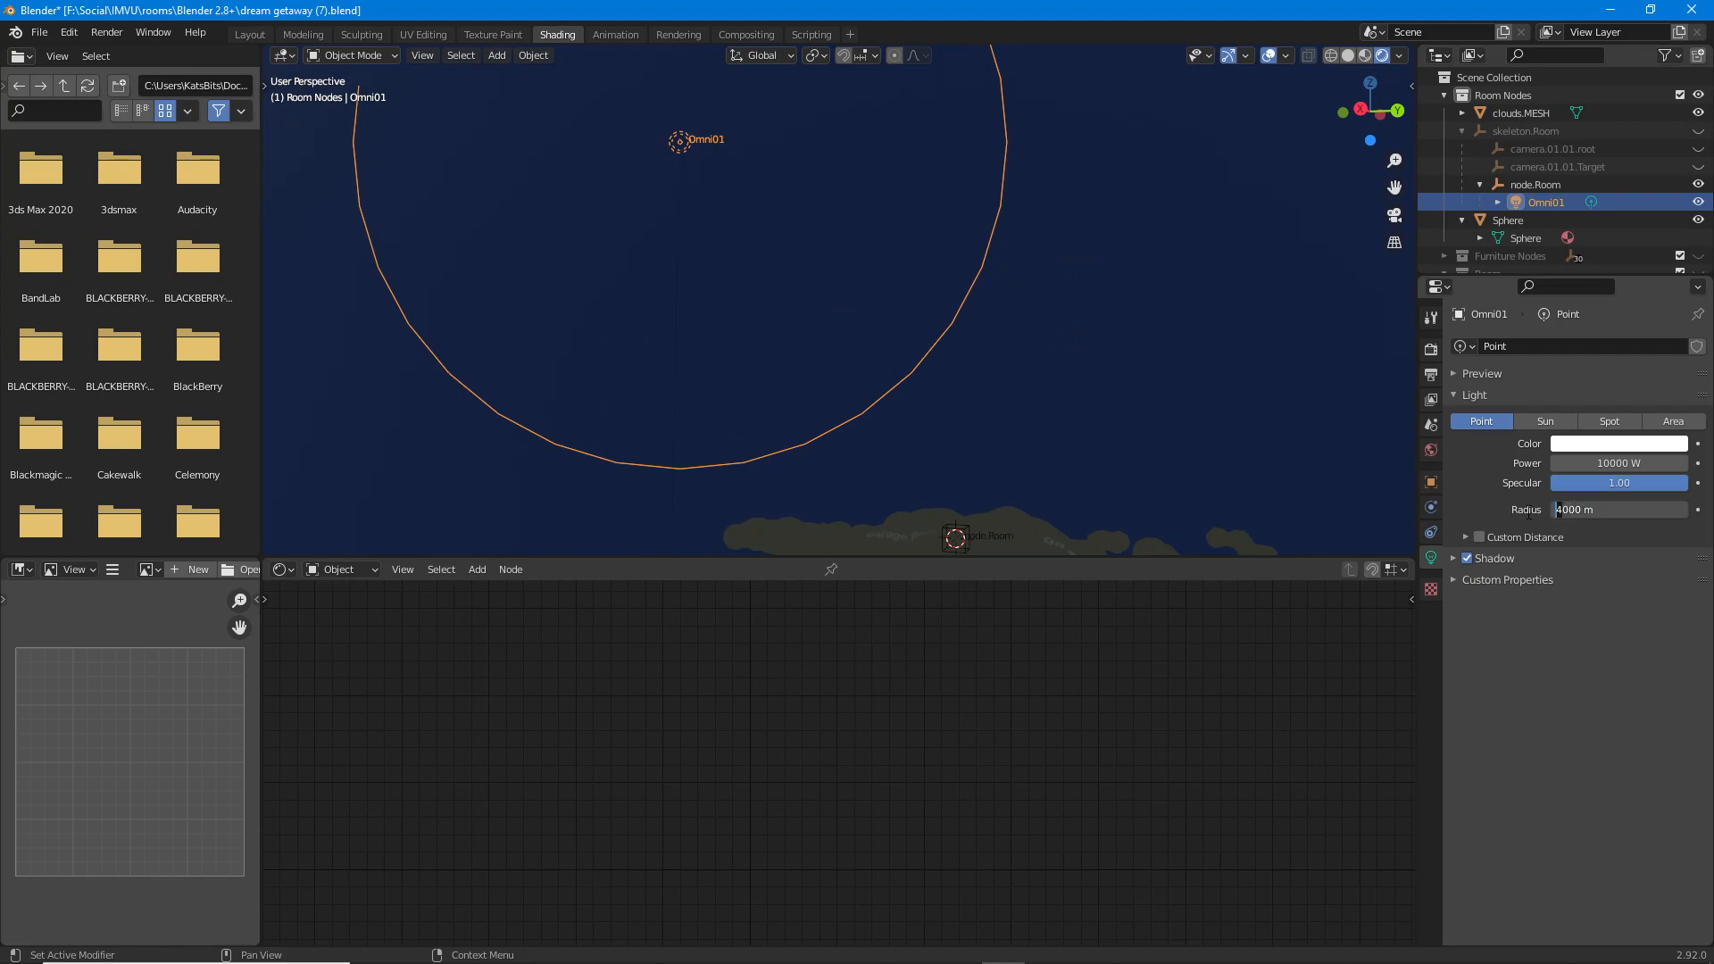
{"action": "key", "text": "Delete"}
{"action": "type", "text": "10"}
{"action": "key", "text": "Return"}
Examine how the clouds and sky sphere are lit in Rendered and in Material Preview shading.
{"action": "scroll", "coordinate": [860, 232], "scroll_direction": "down", "scroll_amount": 5}
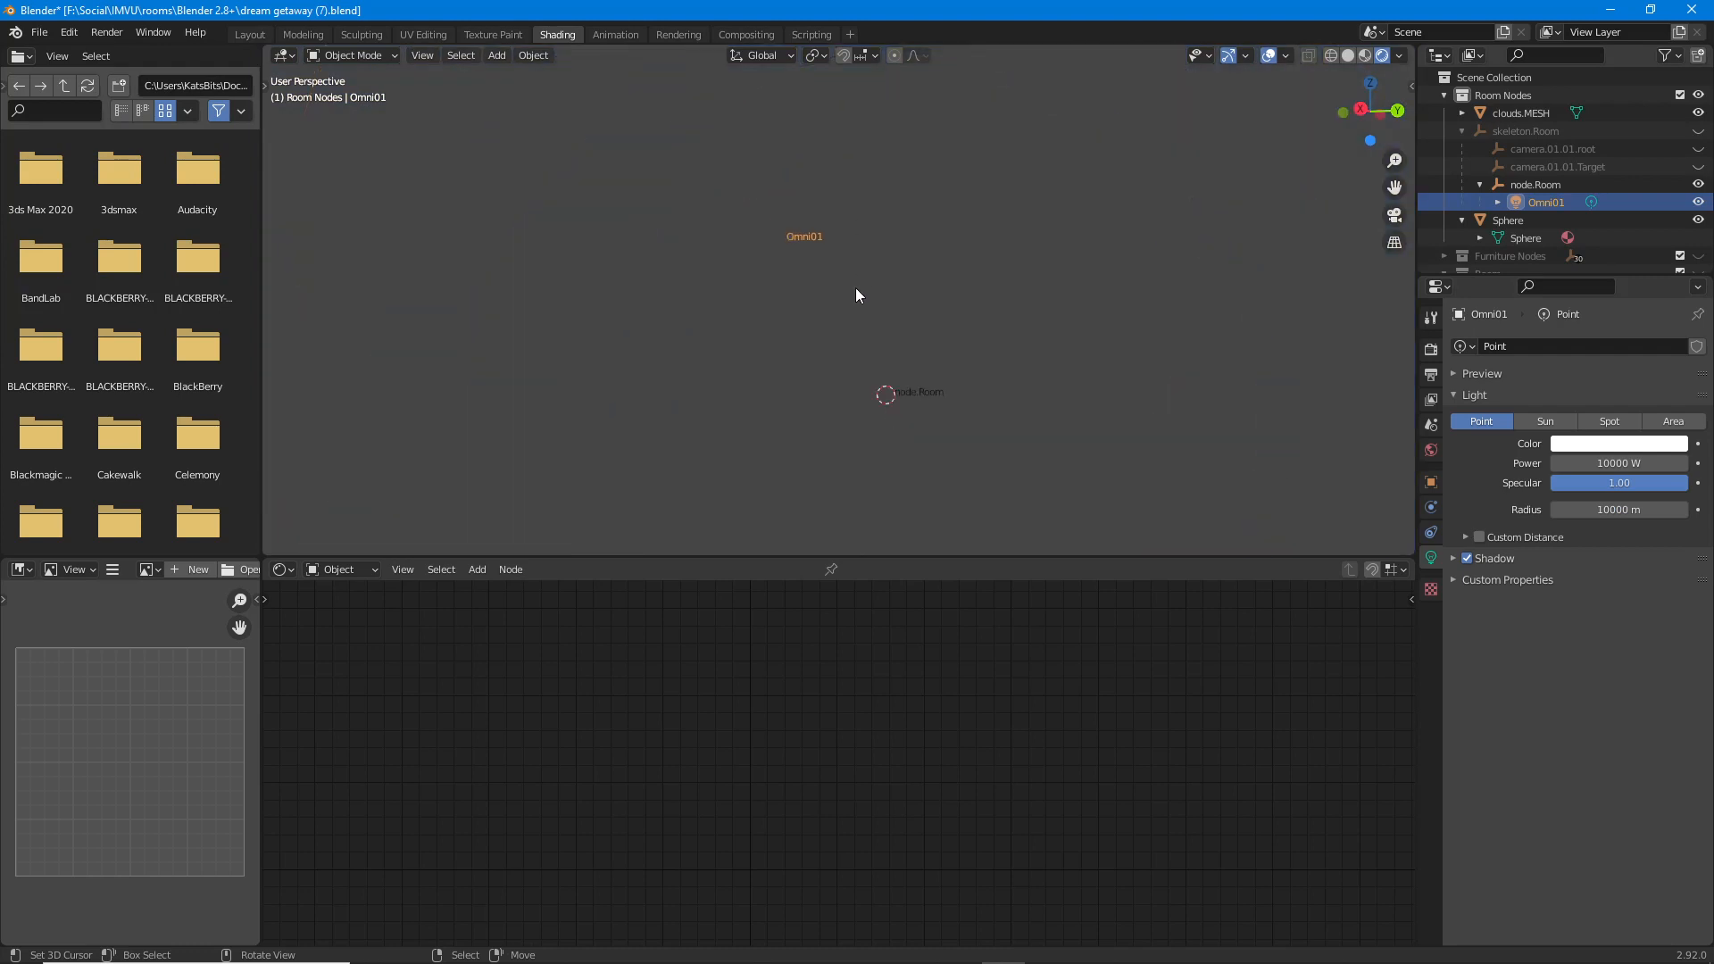
{"action": "middle_click_drag", "start_coordinate": [855, 287], "coordinate": [785, 299]}
{"action": "scroll", "coordinate": [839, 298], "scroll_direction": "up", "scroll_amount": 3}
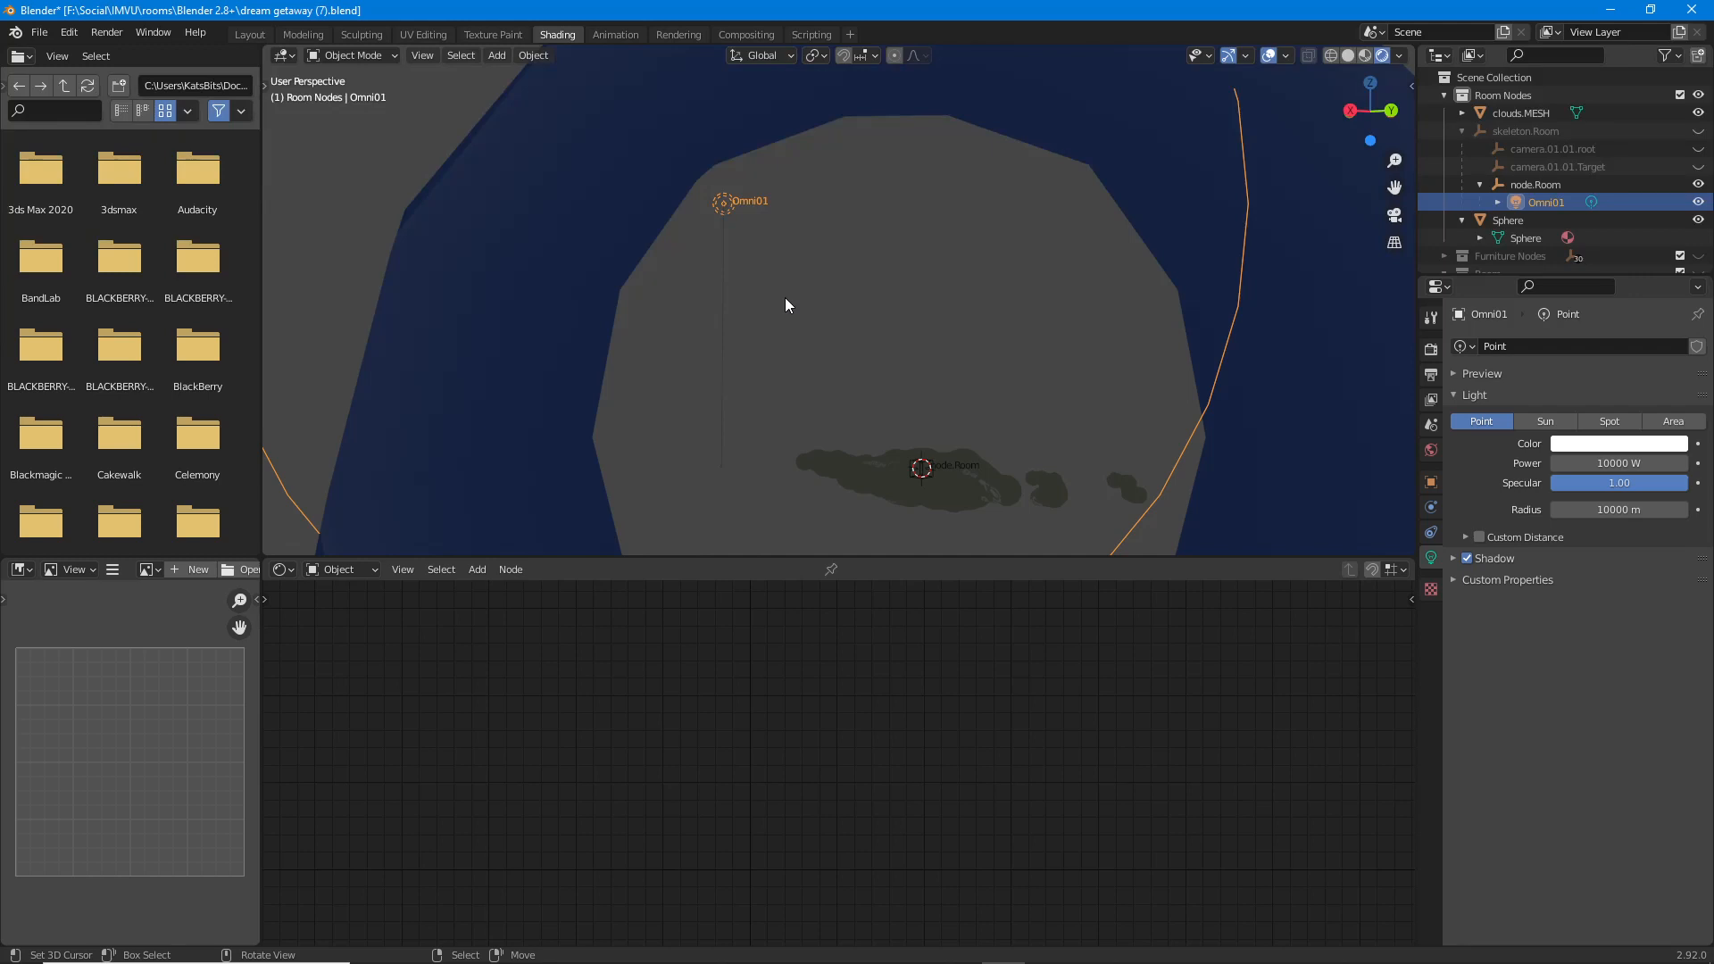
{"action": "scroll", "coordinate": [784, 297], "scroll_direction": "up", "scroll_amount": 2}
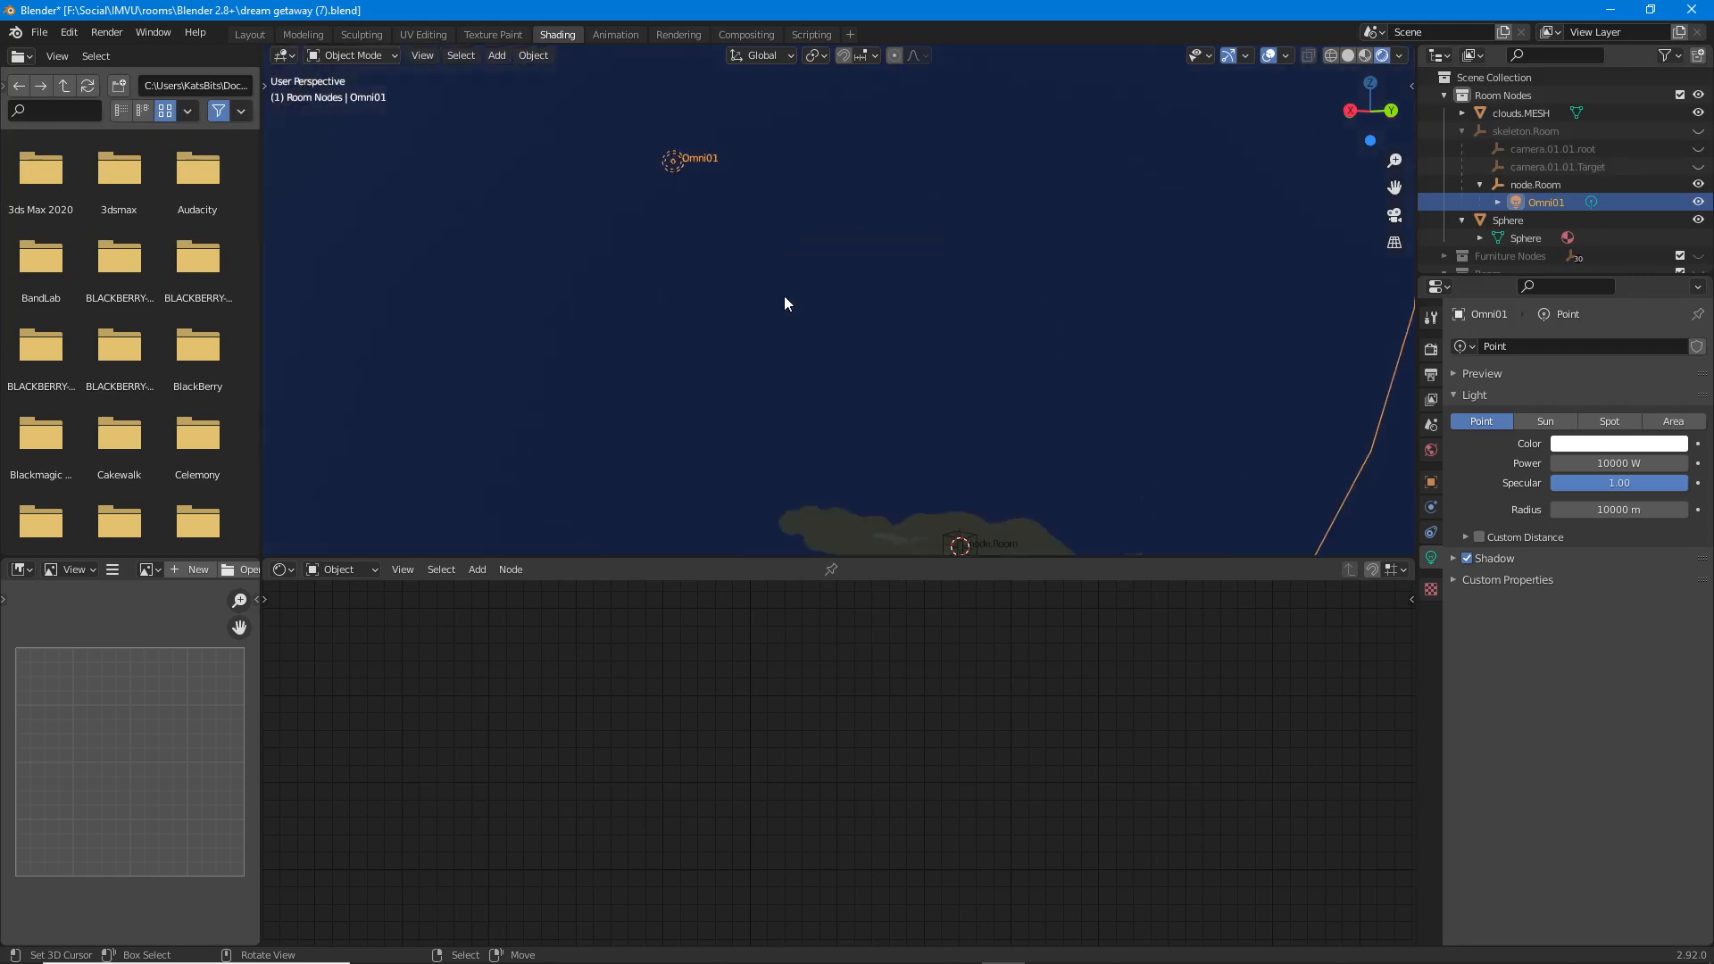
{"action": "middle_click_drag", "start_coordinate": [785, 297], "coordinate": [986, 303]}
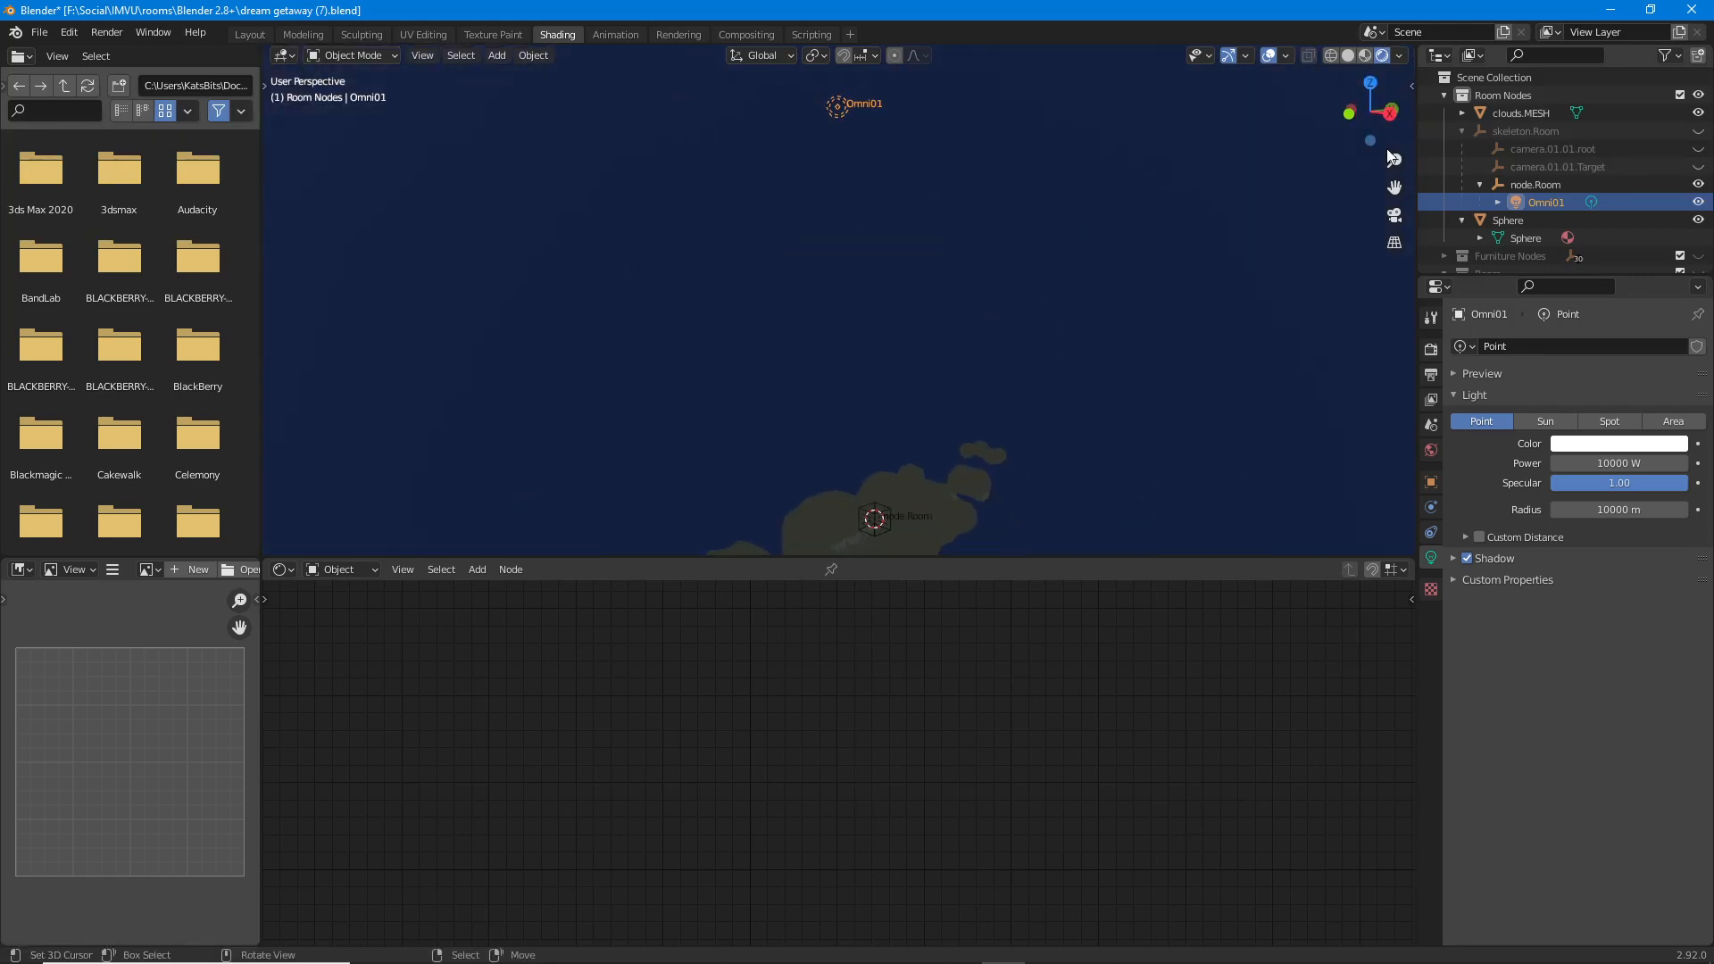
{"action": "left_click", "coordinate": [1365, 55]}
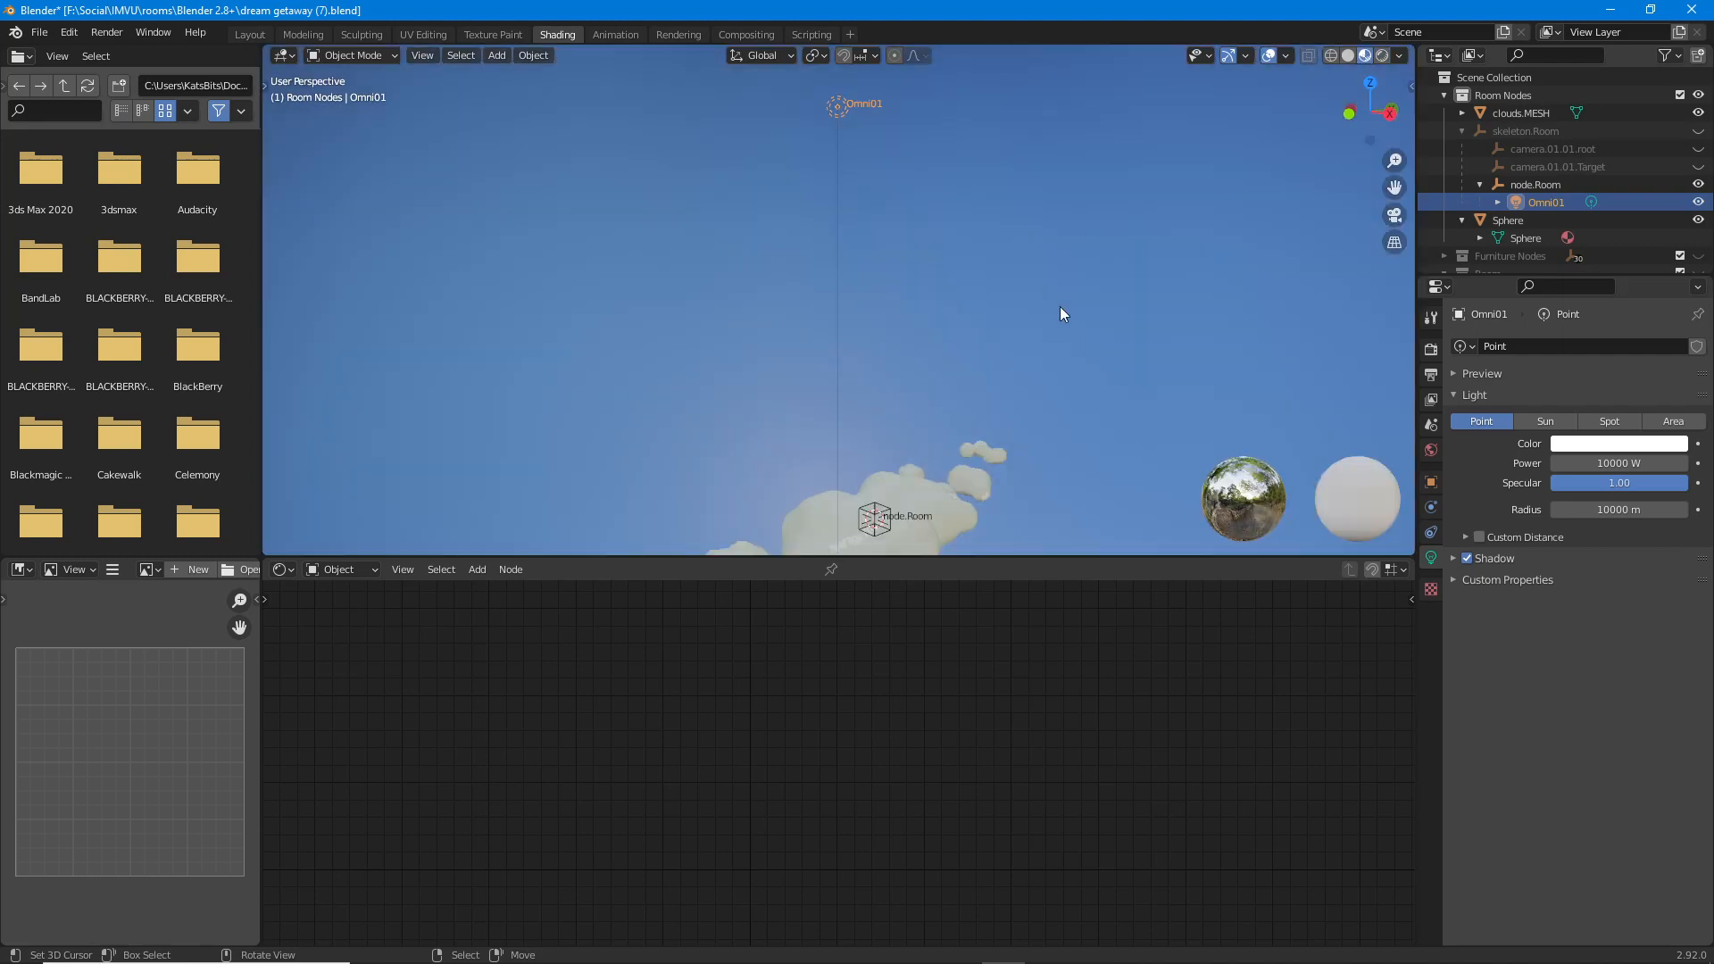
{"action": "scroll", "coordinate": [1058, 307], "scroll_direction": "down", "scroll_amount": 2}
{"action": "middle_click_drag", "start_coordinate": [950, 409], "coordinate": [915, 239], "text": "shift"}
{"action": "scroll", "coordinate": [930, 312], "scroll_direction": "up", "scroll_amount": 3}
{"action": "middle_click_drag", "start_coordinate": [892, 324], "coordinate": [848, 361]}
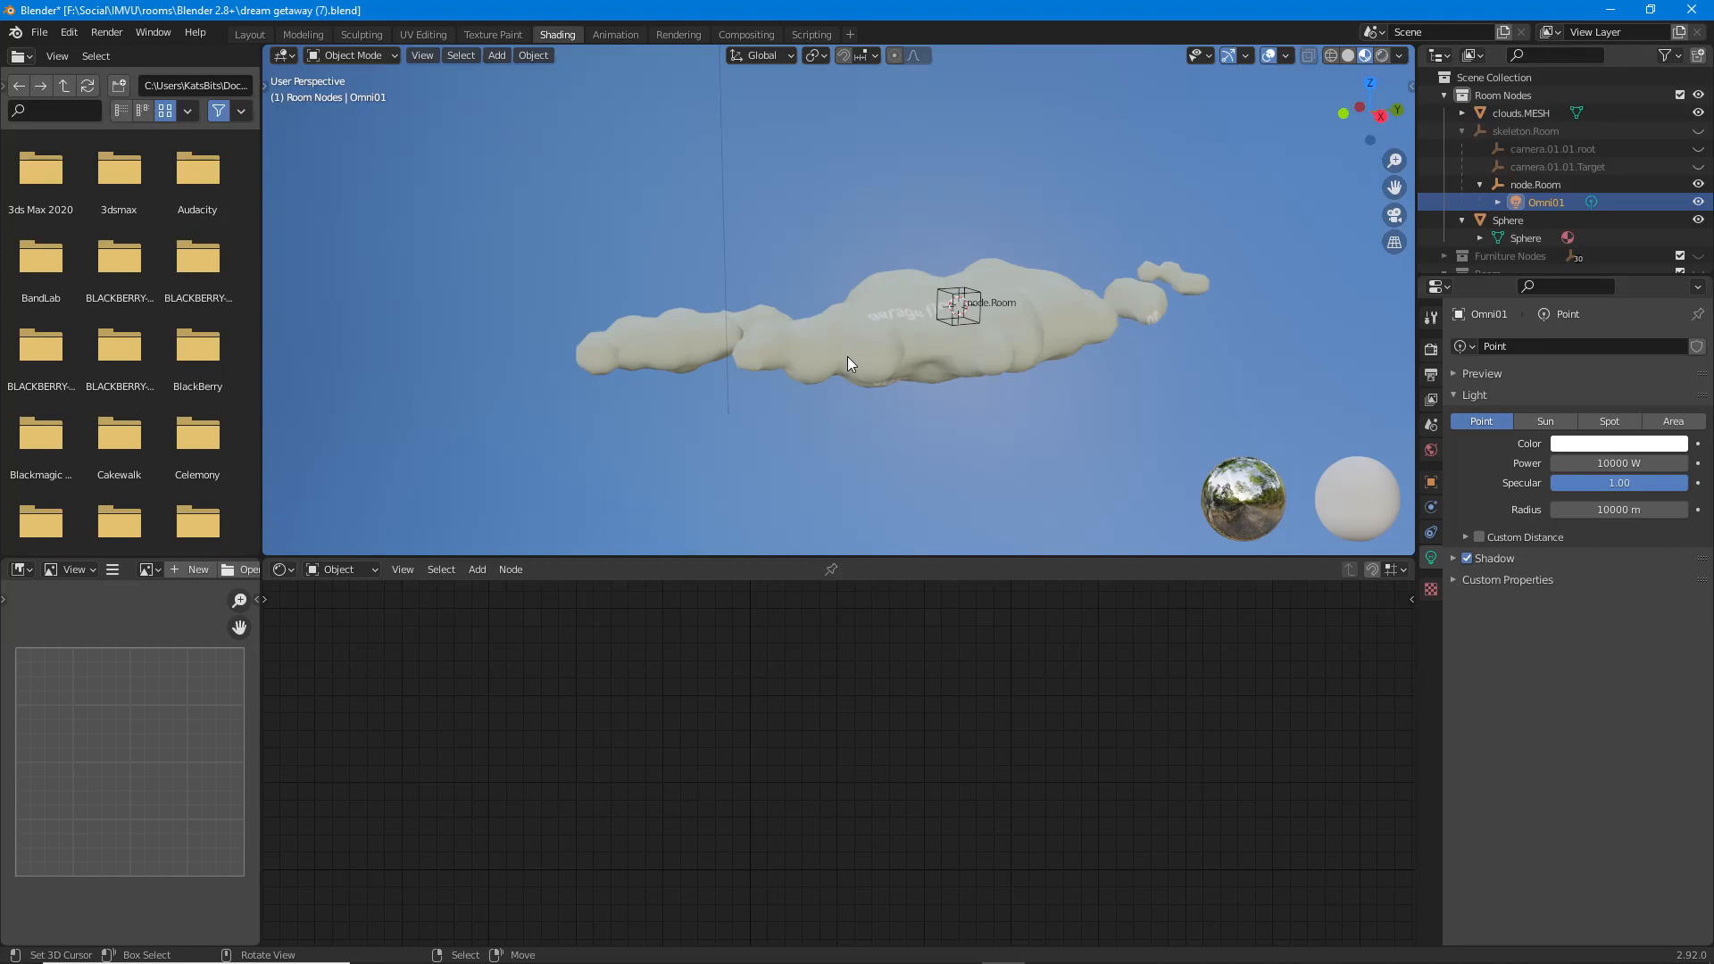
{"action": "mouse_move", "coordinate": [800, 361]}
{"action": "middle_mouse_down"}
{"action": "mouse_move", "coordinate": [876, 382]}
{"action": "mouse_move", "coordinate": [822, 379]}
{"action": "middle_mouse_up"}
{"action": "scroll", "coordinate": [822, 379], "scroll_direction": "up", "scroll_amount": 3}
{"action": "middle_click_drag", "start_coordinate": [997, 399], "coordinate": [812, 333]}
{"action": "scroll", "coordinate": [809, 321], "scroll_direction": "down", "scroll_amount": 4}
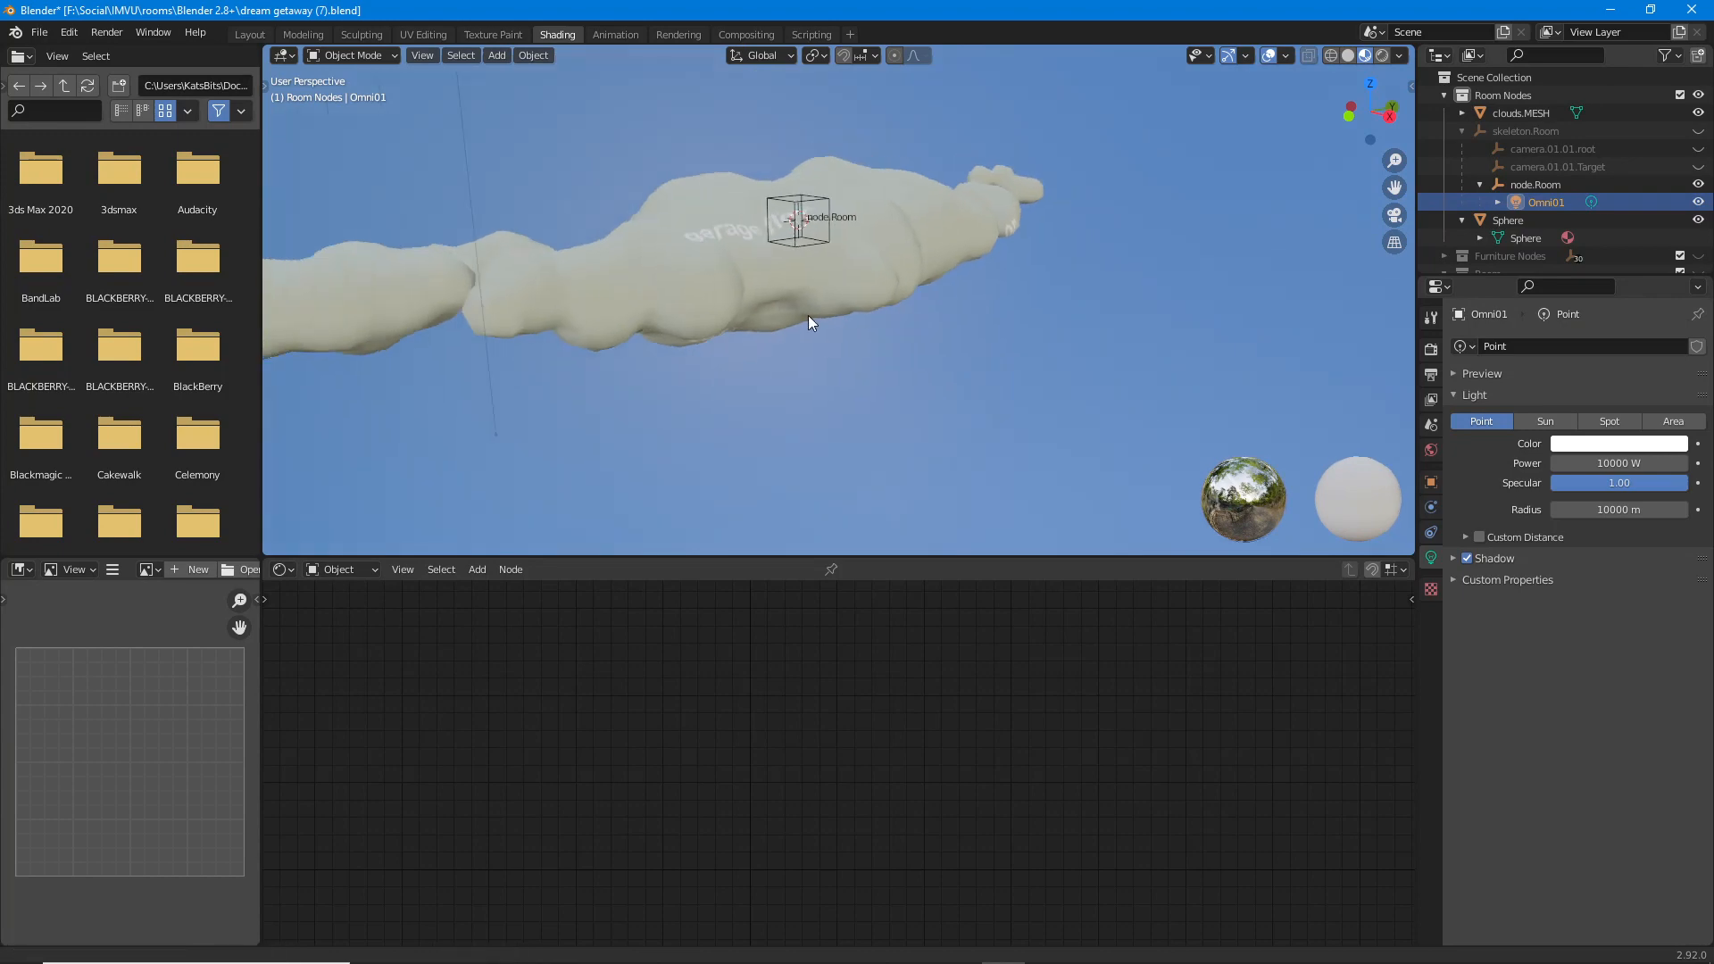
Show the Layout workspace in Material Preview shading and hide node.Room and its Omni01 light.
{"action": "left_click", "coordinate": [250, 35]}
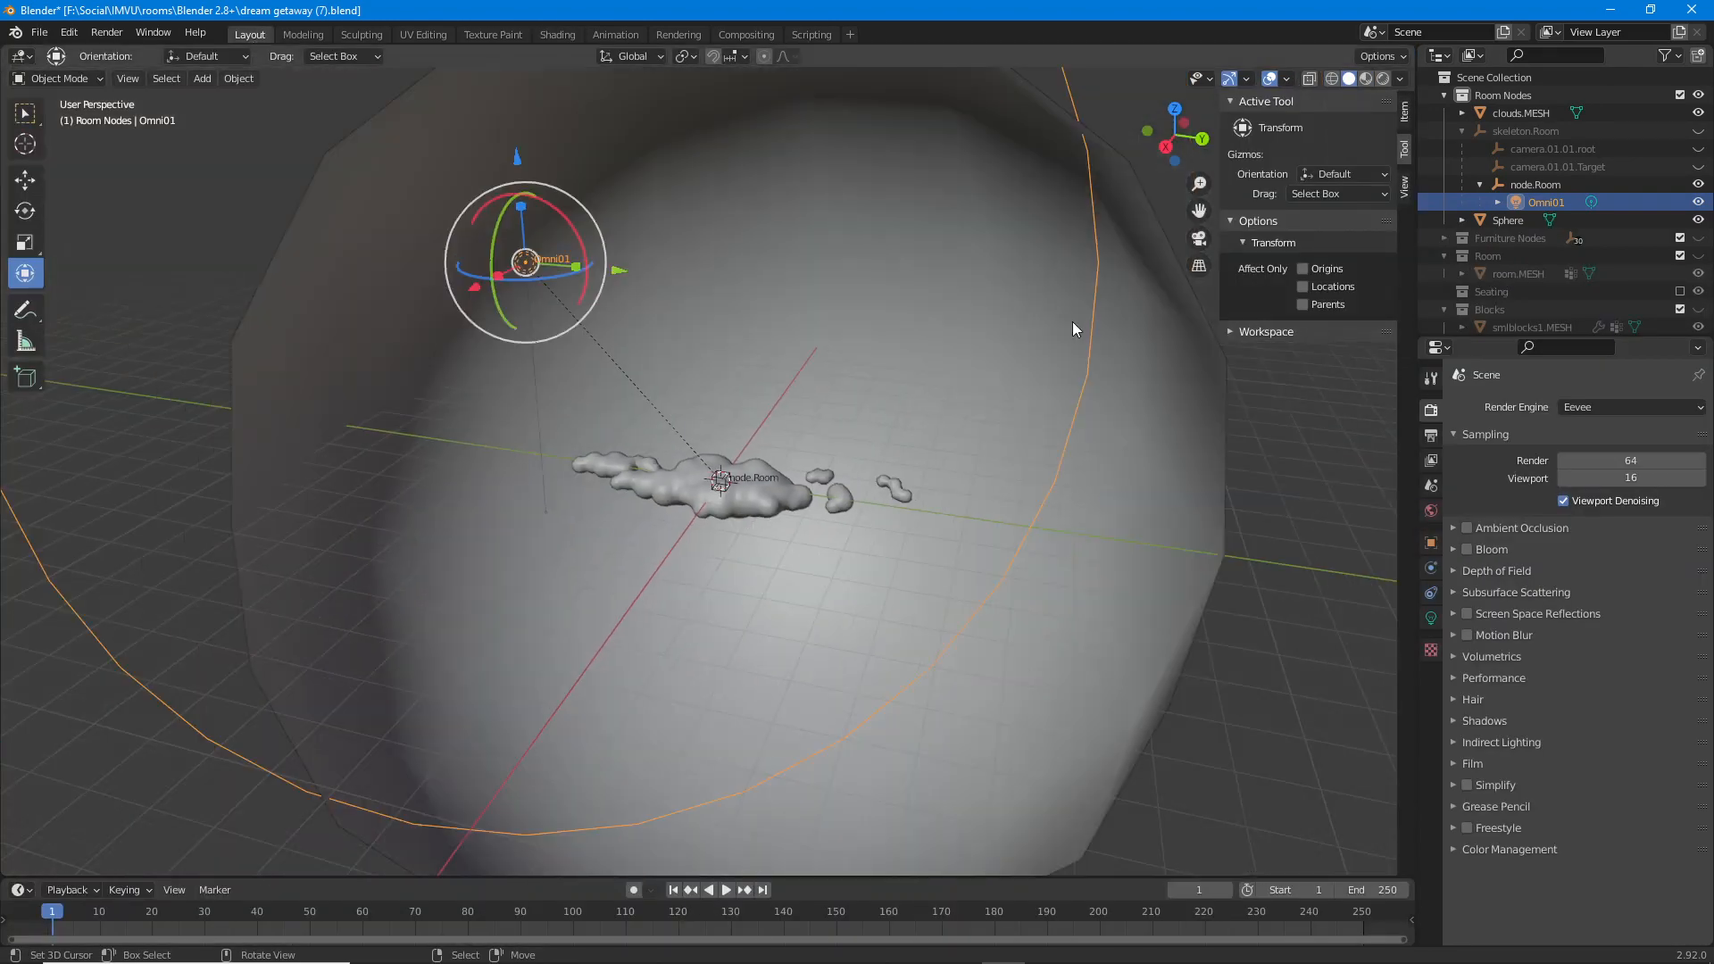
{"action": "left_click", "coordinate": [1365, 78]}
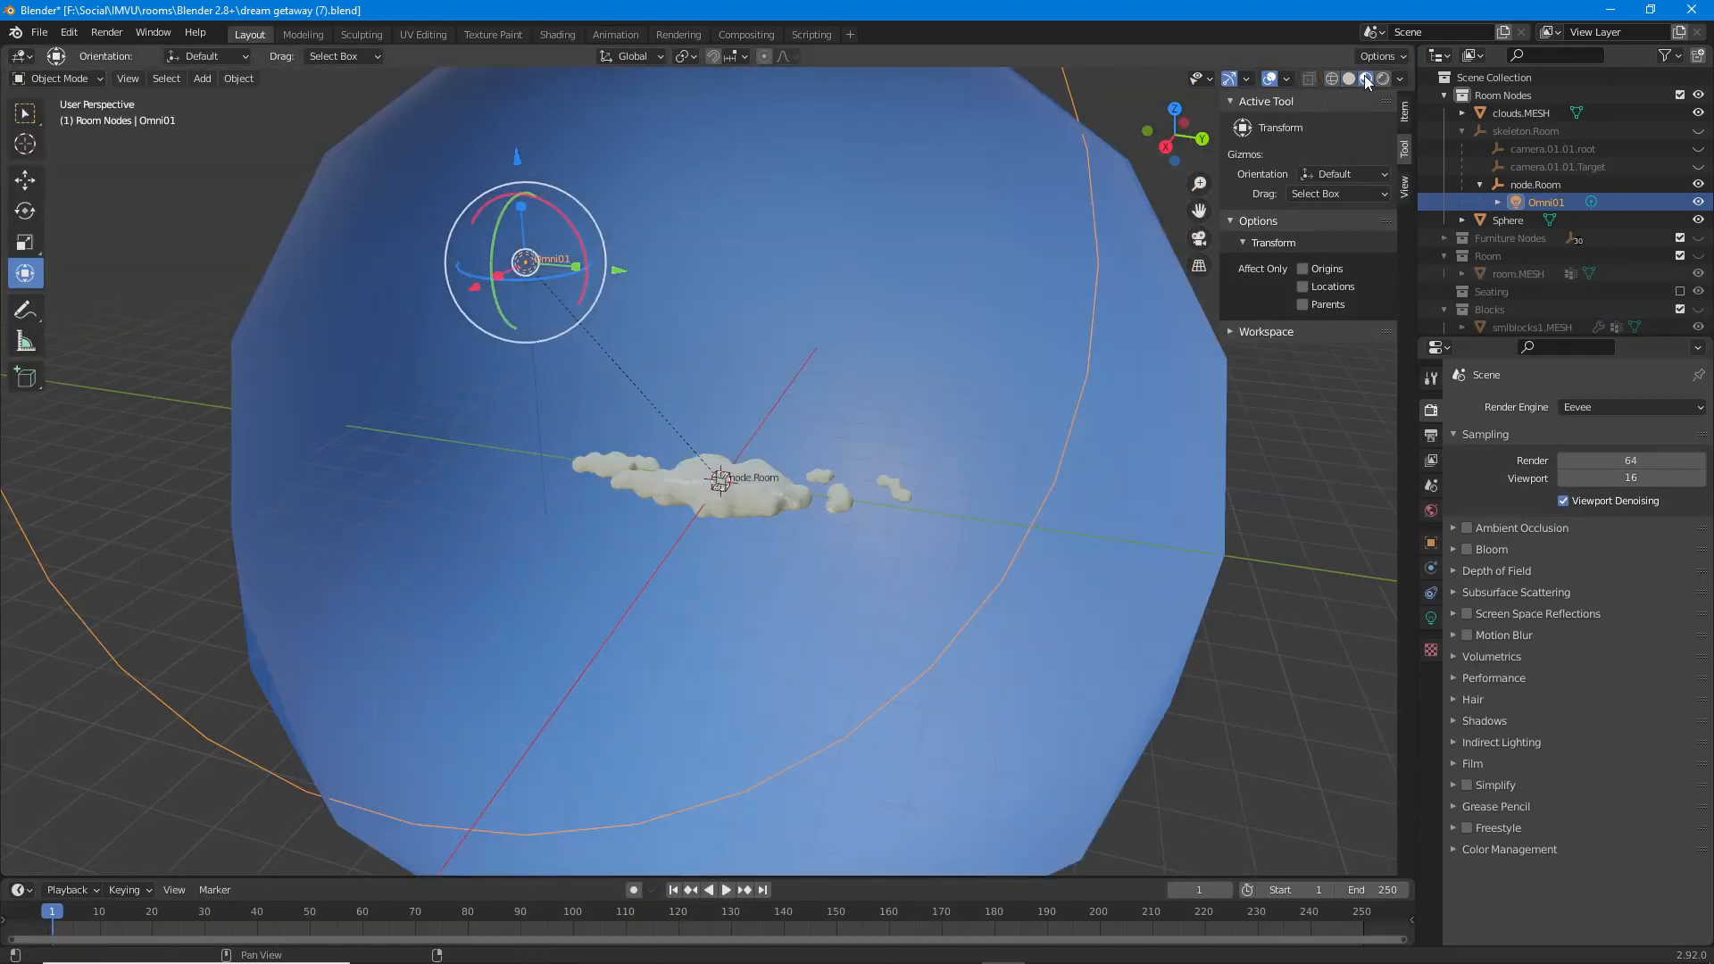
{"action": "left_click", "coordinate": [1698, 183]}
{"action": "left_click", "coordinate": [1699, 201]}
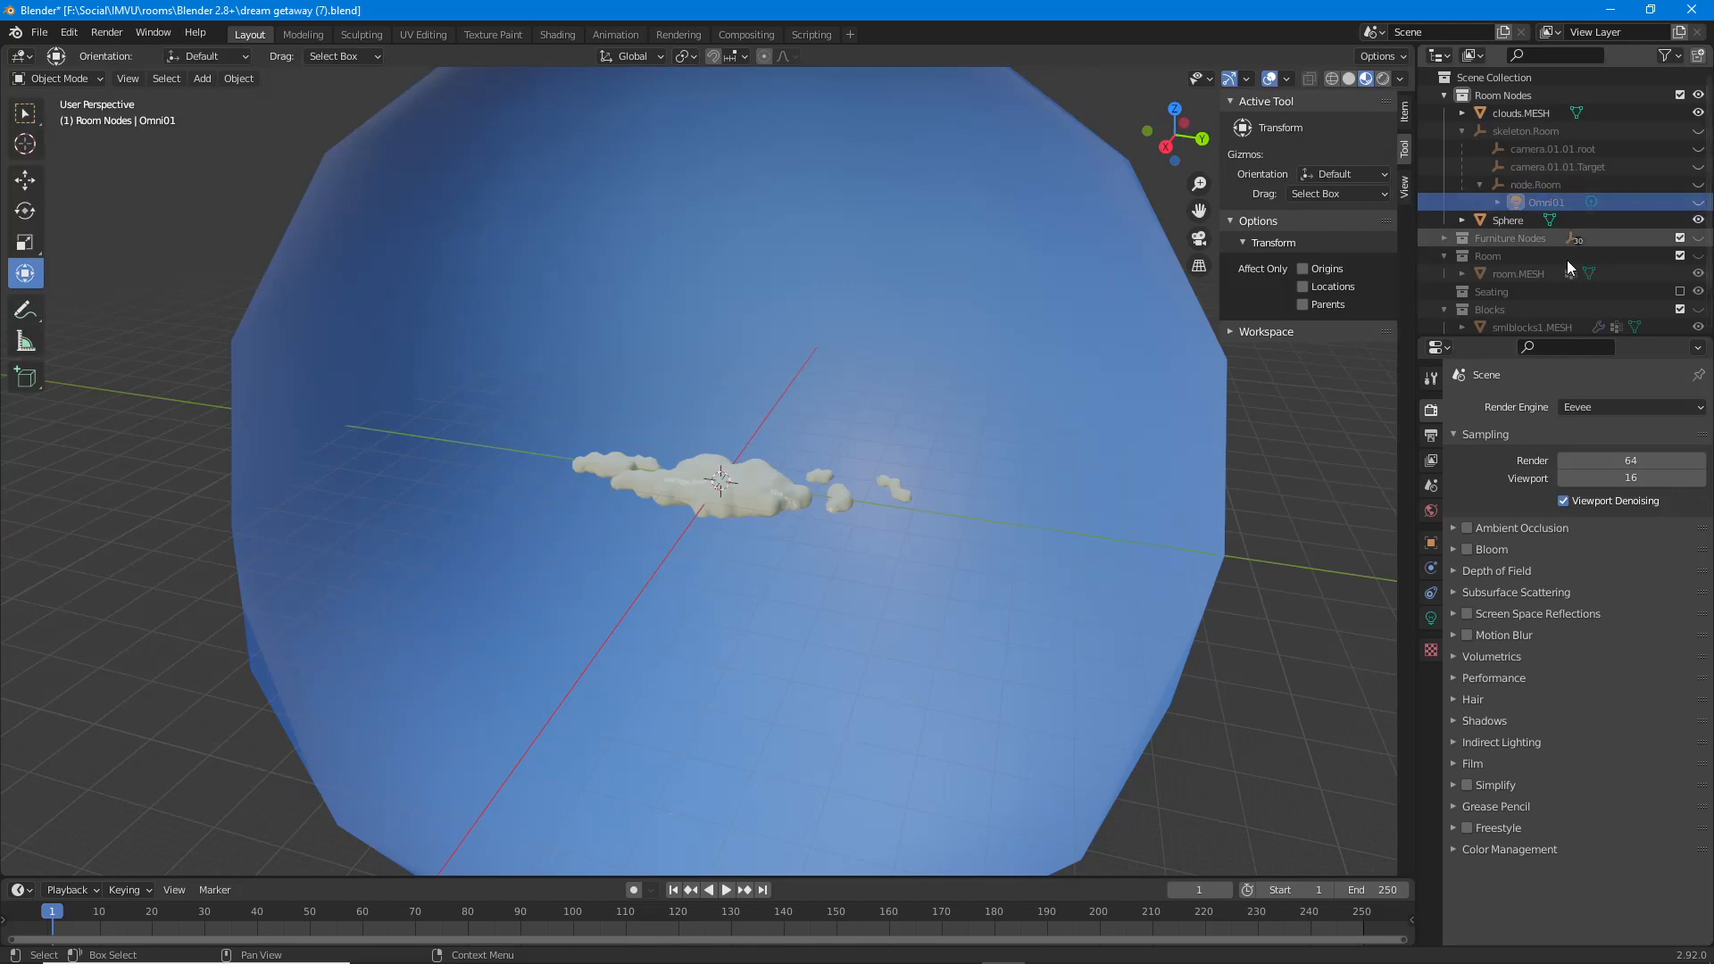
Rename the Sphere object surrounding the clouds as sky.MESH.
{"action": "right_click", "coordinate": [1030, 300]}
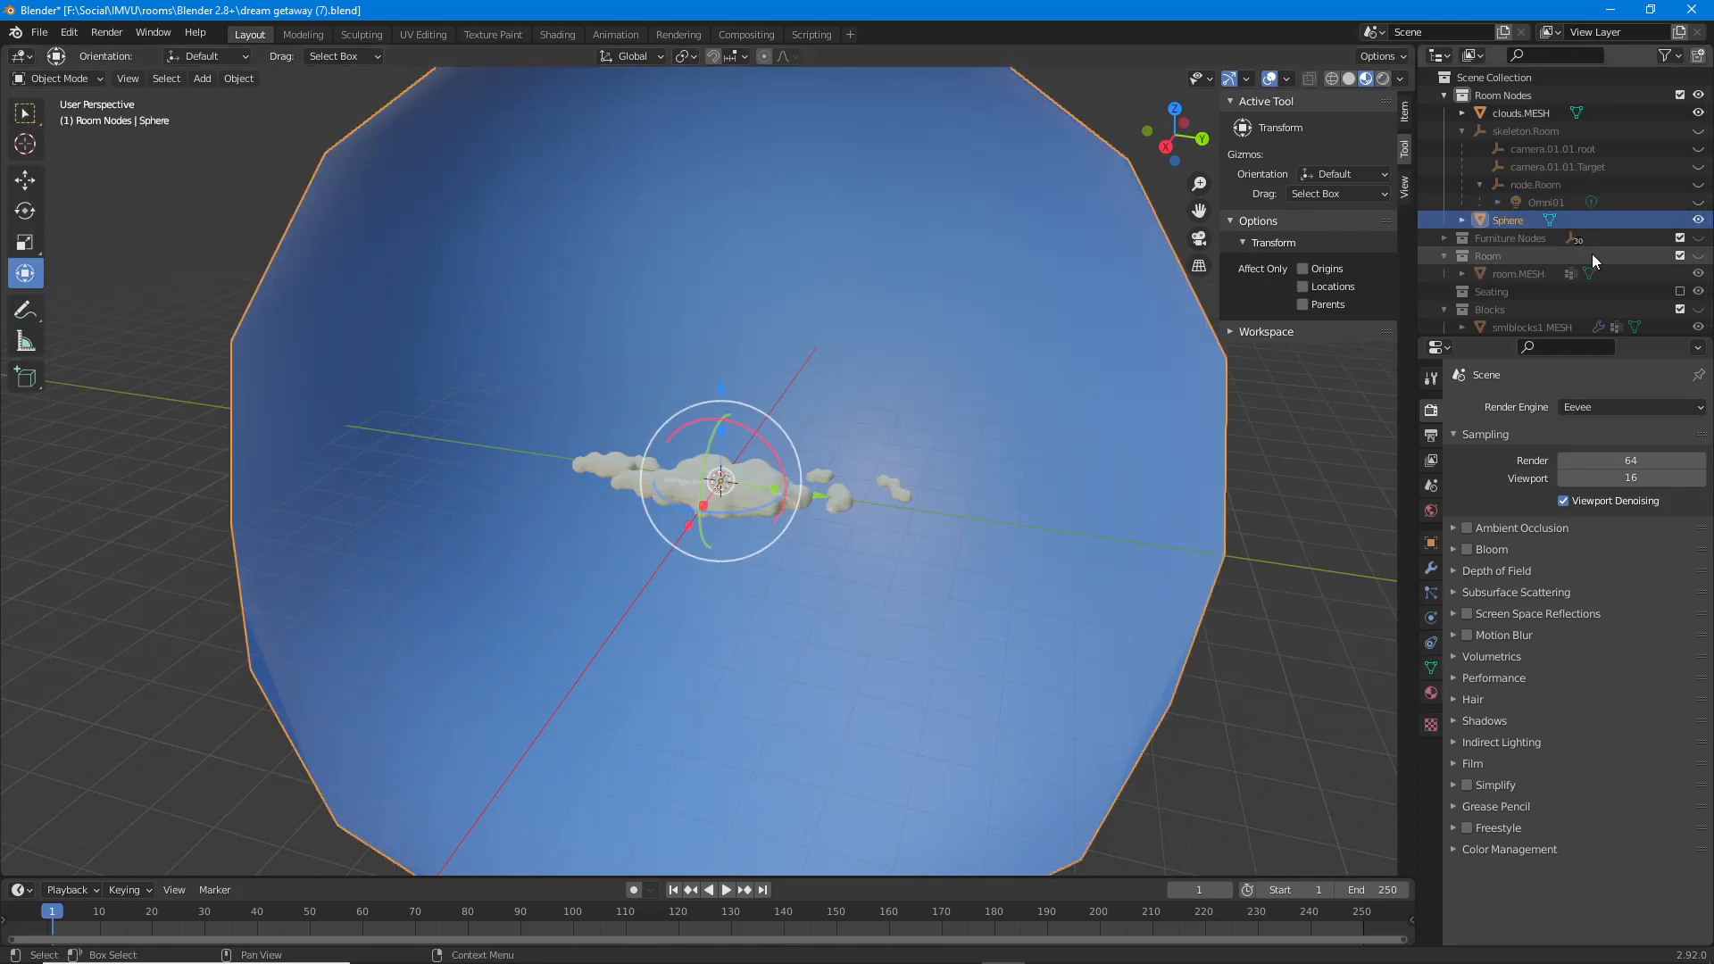
{"action": "double_click", "coordinate": [1515, 220]}
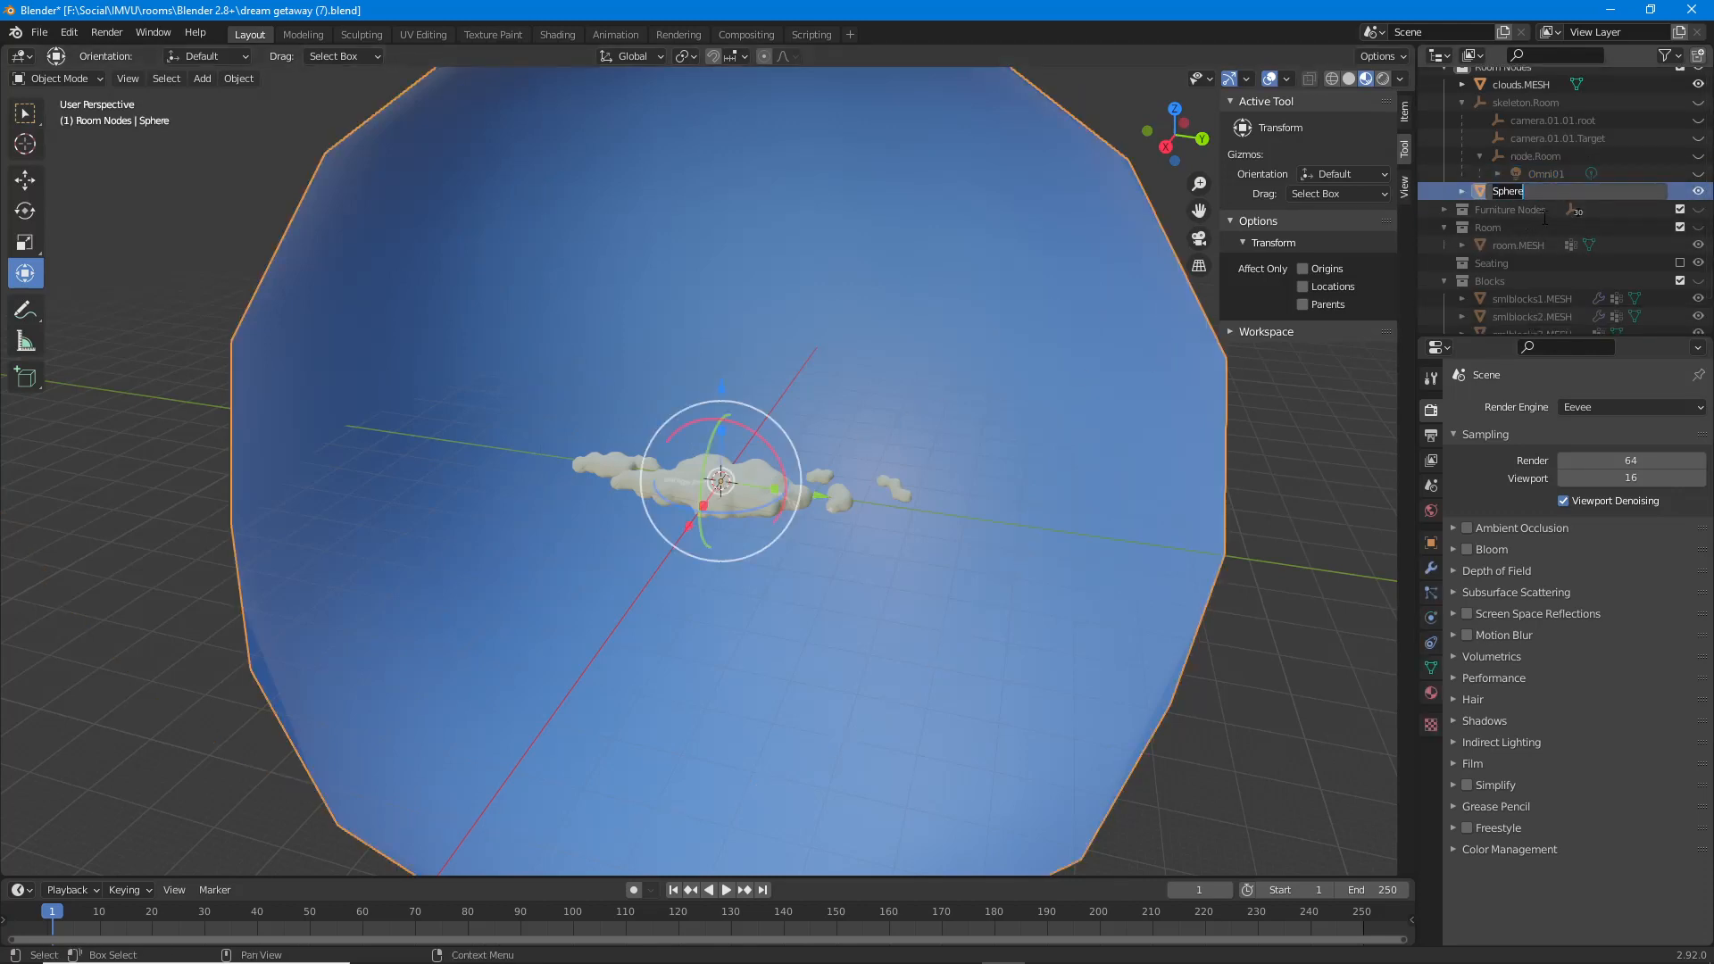
{"action": "type", "text": "sky.MESH"}
{"action": "key", "text": "Return"}
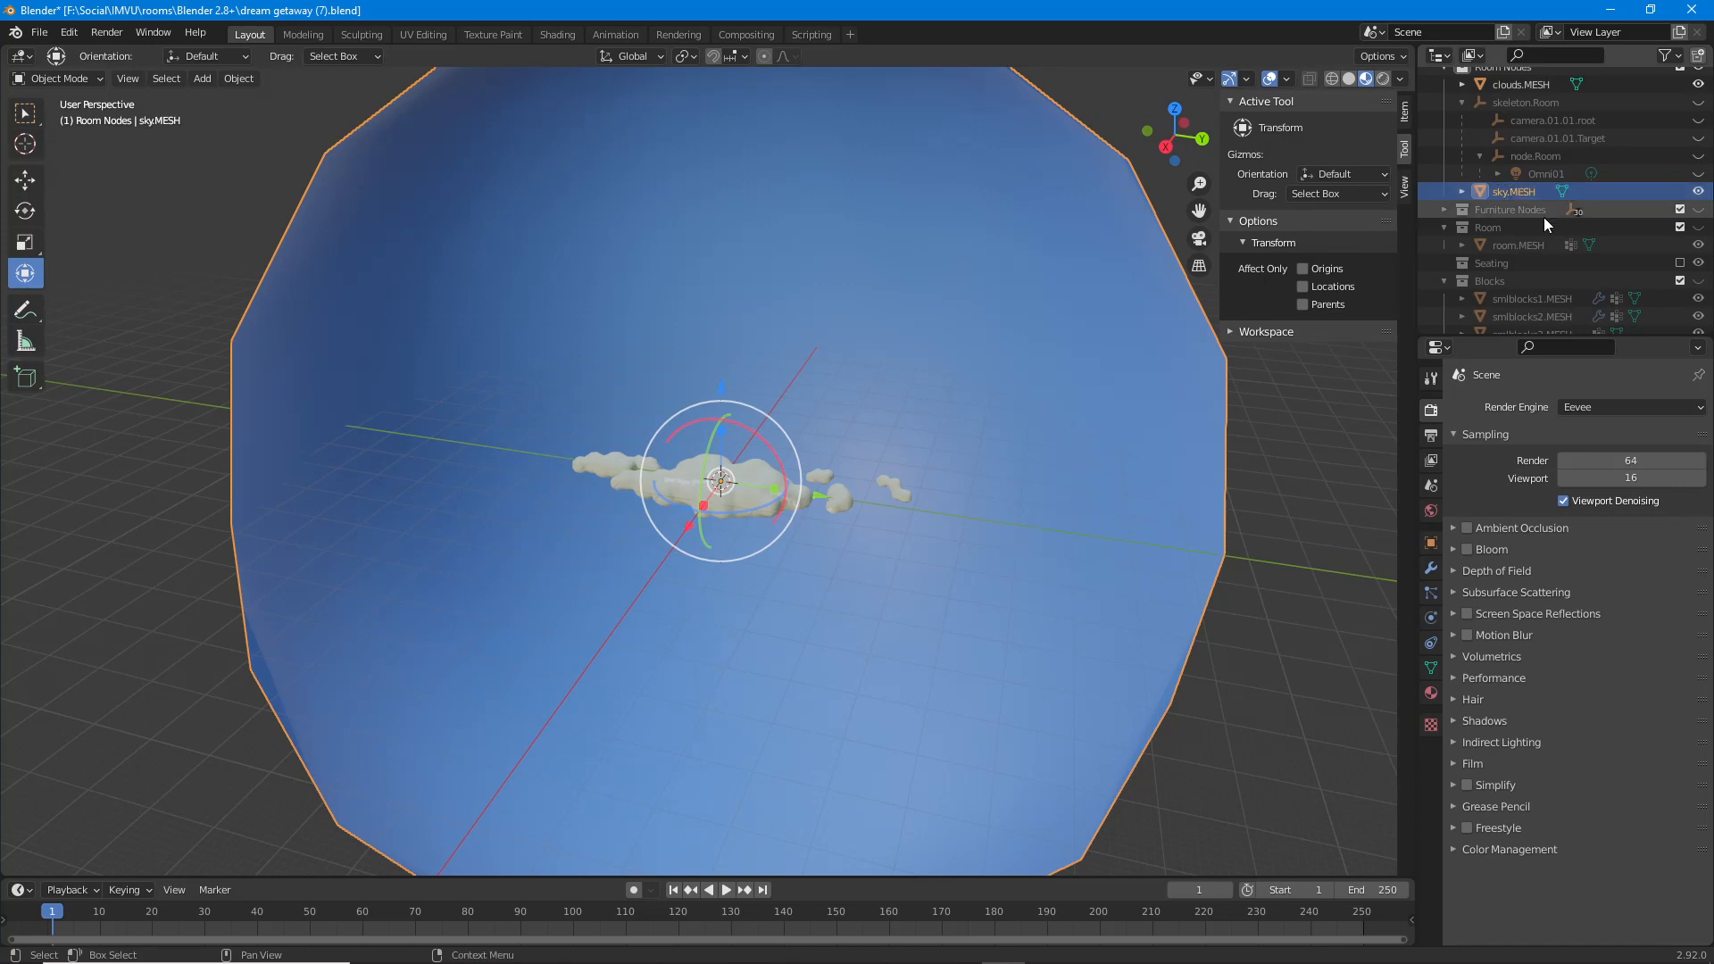
Select clouds.MESH and include the Seating collection in the view layer to show the seats on the clouds.
{"action": "right_click", "coordinate": [687, 496]}
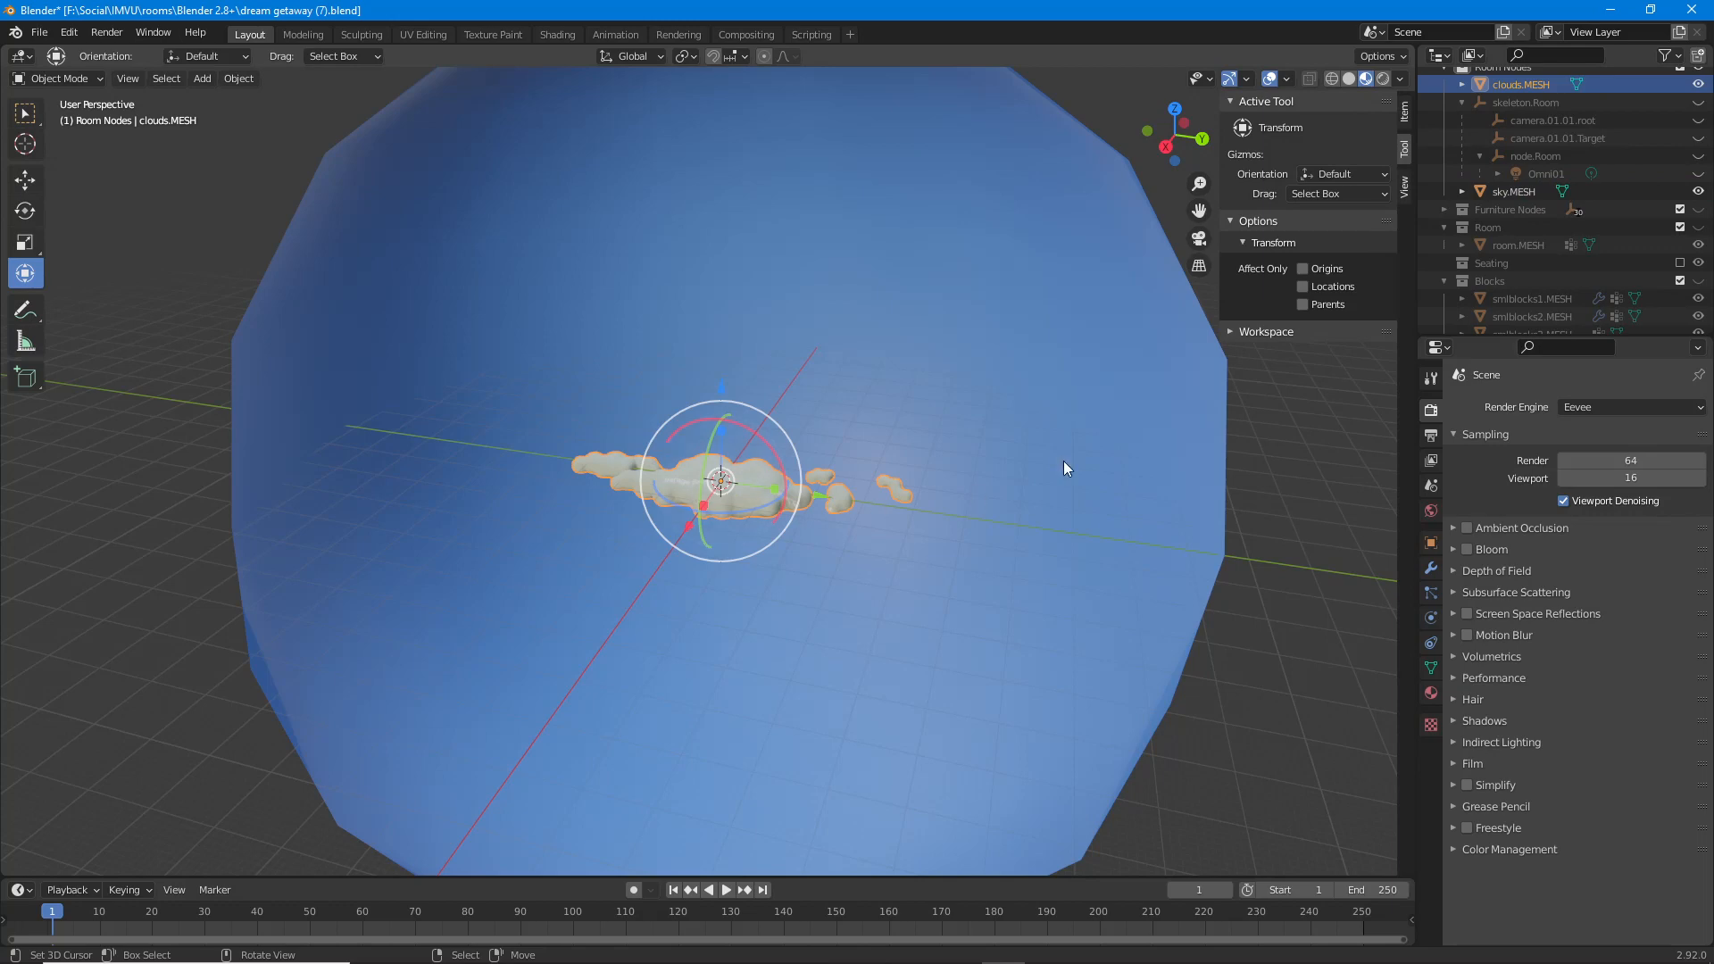
{"action": "scroll", "coordinate": [732, 424], "scroll_direction": "up", "scroll_amount": 3}
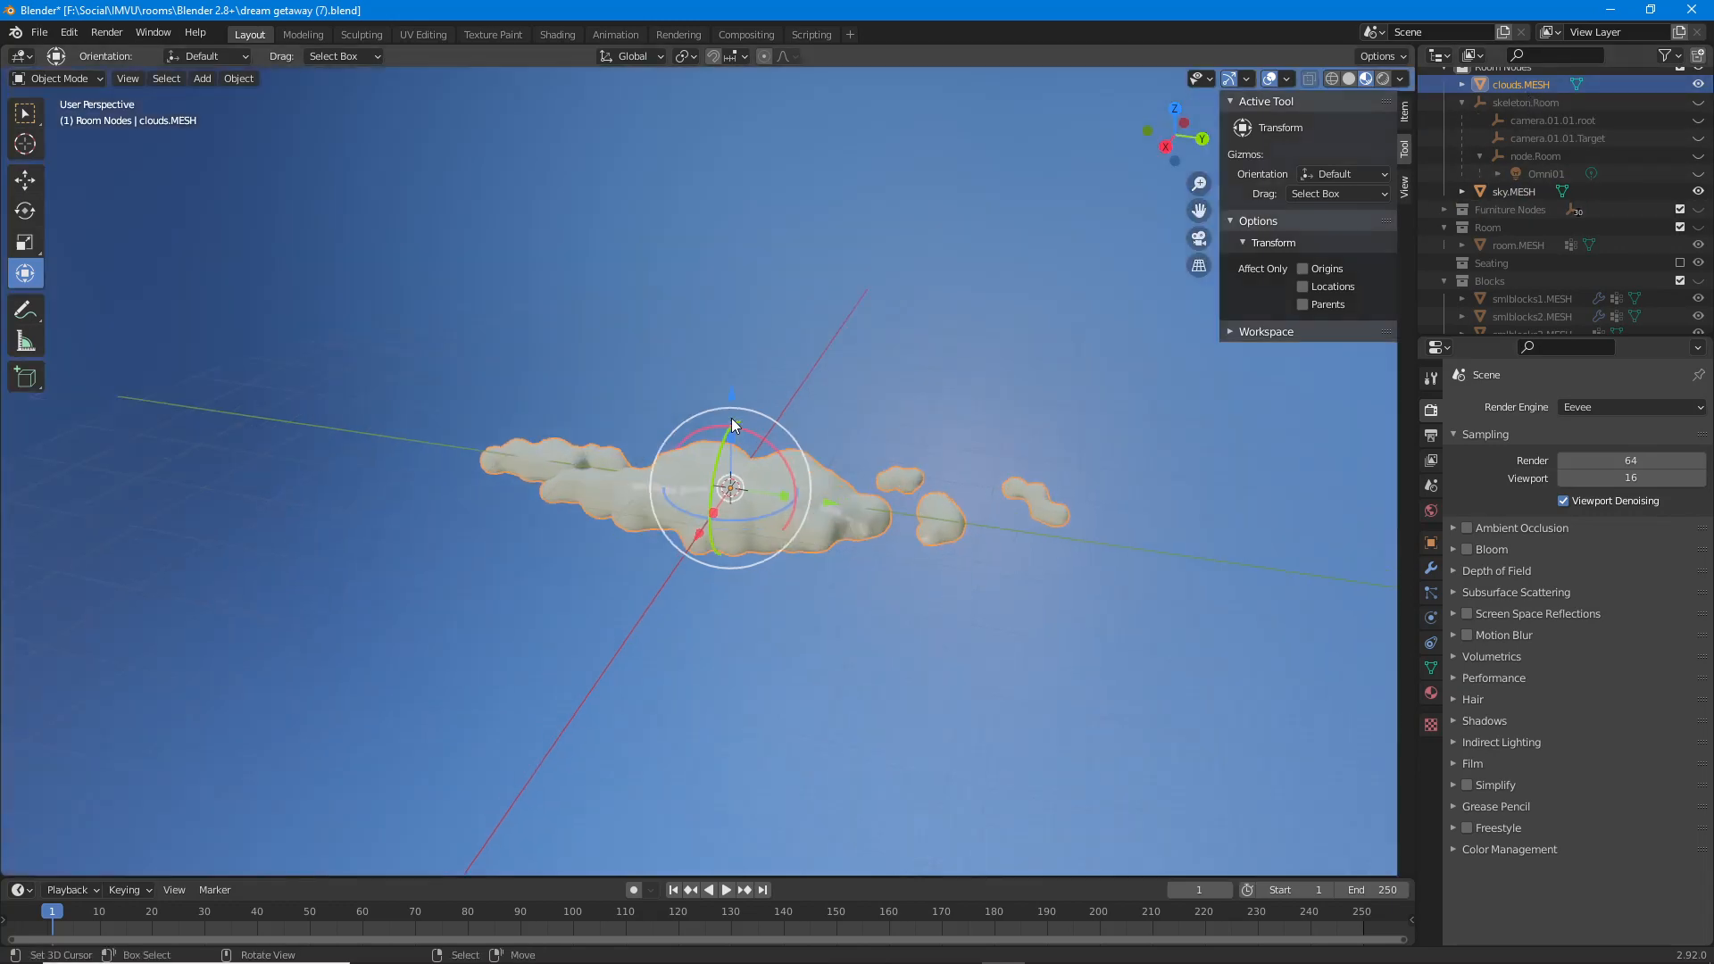
{"action": "scroll", "coordinate": [683, 507], "scroll_direction": "up", "scroll_amount": 5}
{"action": "middle_click_drag", "start_coordinate": [636, 528], "coordinate": [721, 507]}
{"action": "scroll", "coordinate": [721, 507], "scroll_direction": "down", "scroll_amount": 3}
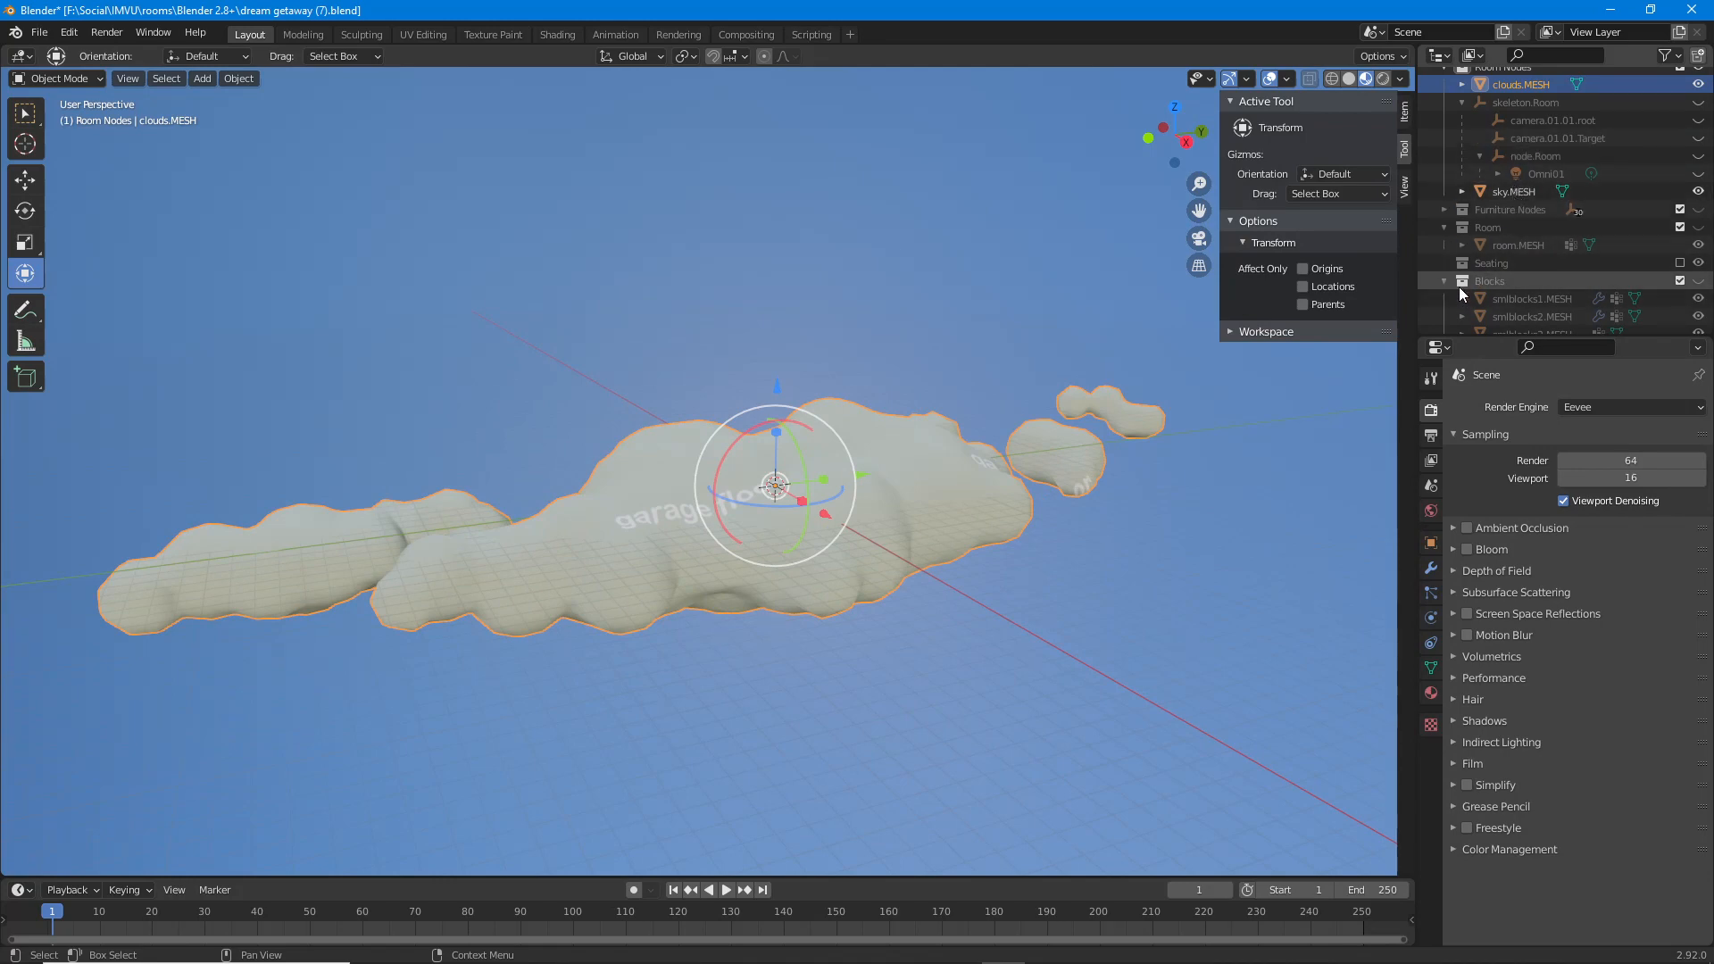
{"action": "left_click", "coordinate": [1679, 263]}
{"action": "middle_click_drag", "start_coordinate": [853, 385], "coordinate": [807, 391]}
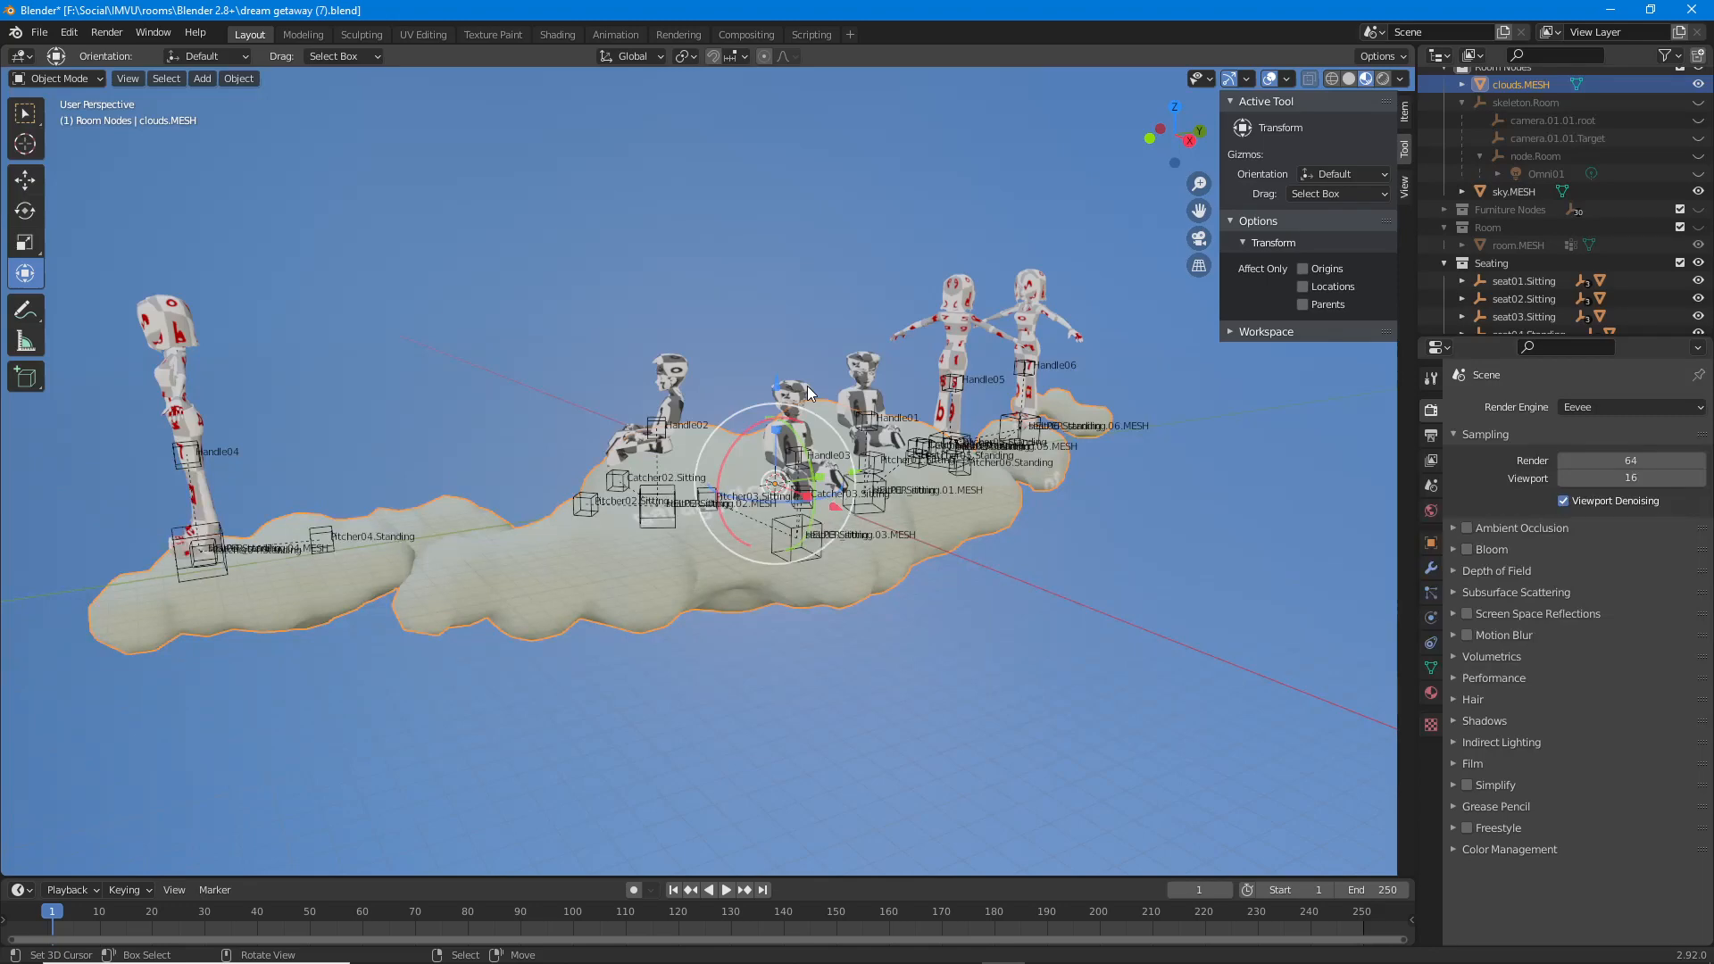
{"action": "middle_click_drag", "start_coordinate": [807, 385], "coordinate": [661, 529]}
Unhide the Furniture Nodes collection and view its nodes around the clouds.
{"action": "scroll", "coordinate": [1580, 259], "scroll_direction": "down", "scroll_amount": 5}
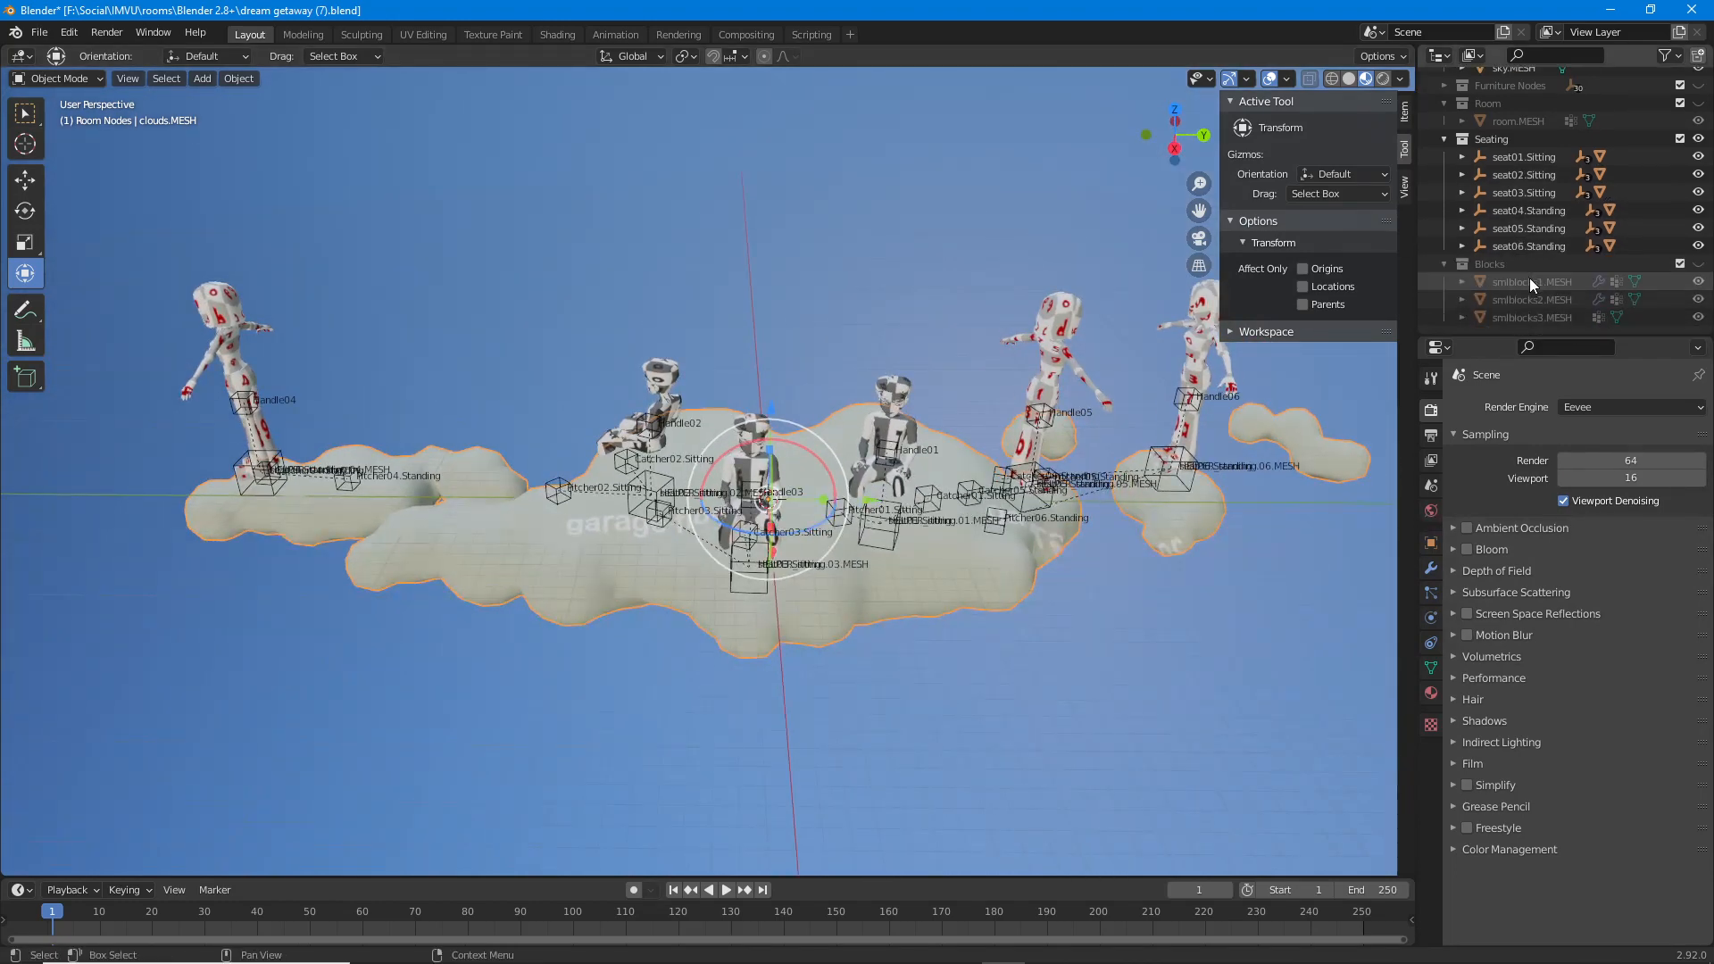
{"action": "scroll", "coordinate": [1622, 283], "scroll_direction": "down", "scroll_amount": 1}
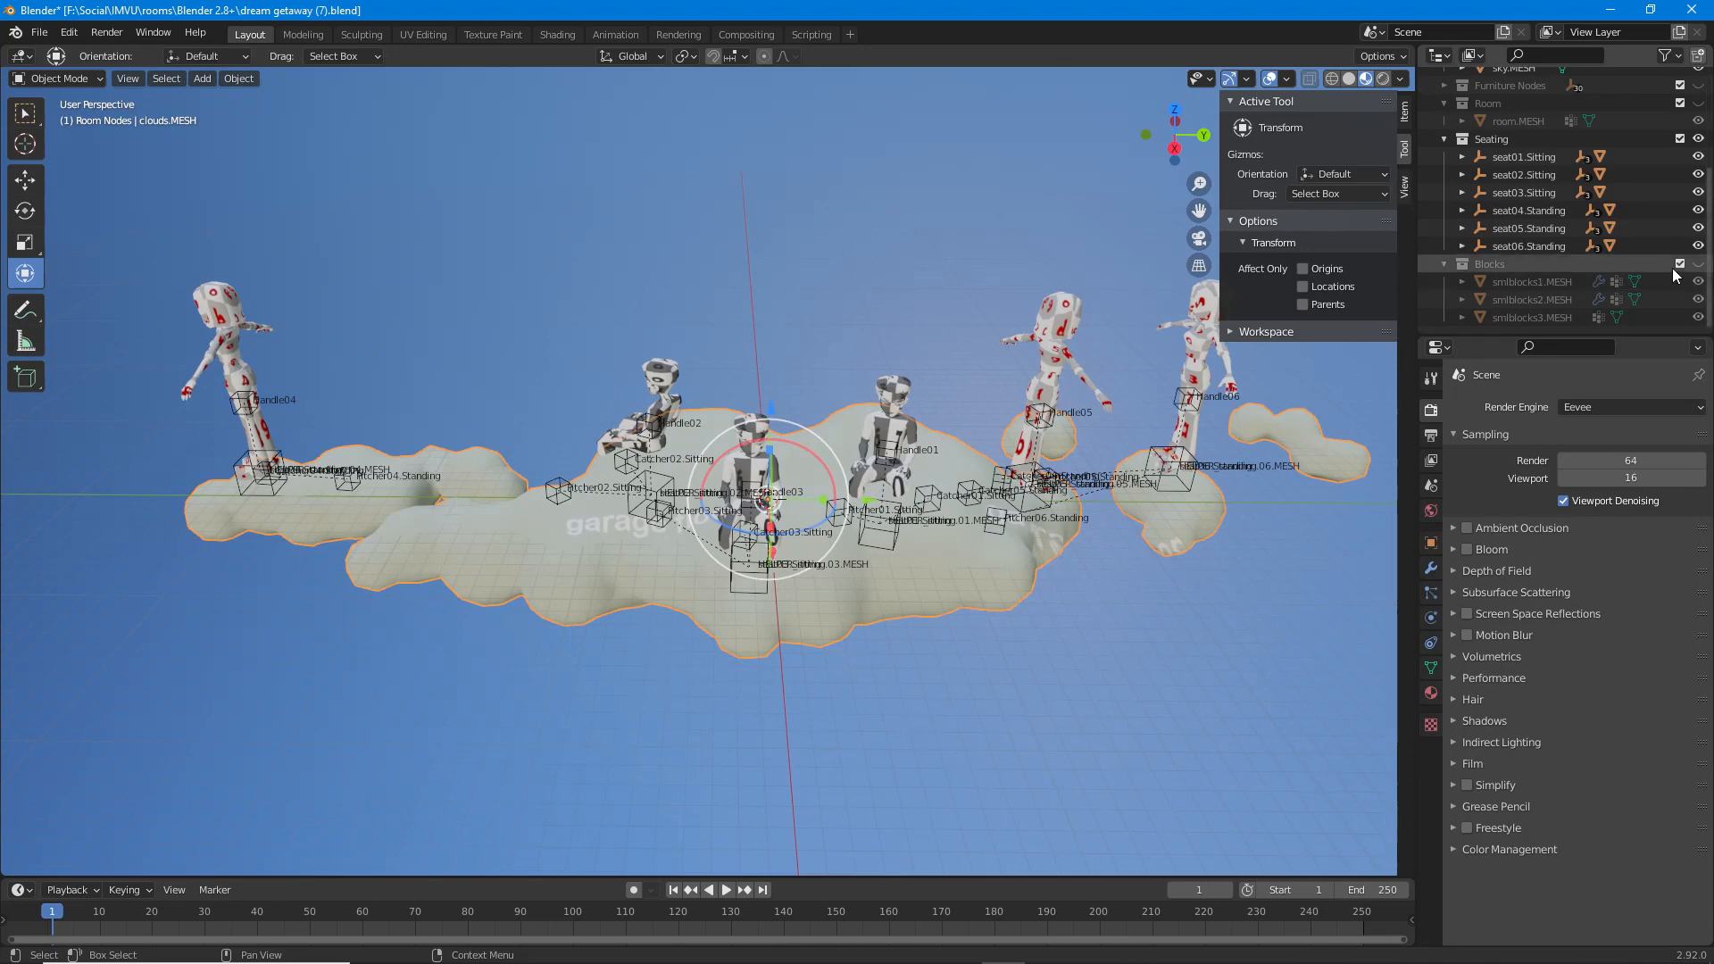
{"action": "scroll", "coordinate": [1623, 259], "scroll_direction": "up", "scroll_amount": 5}
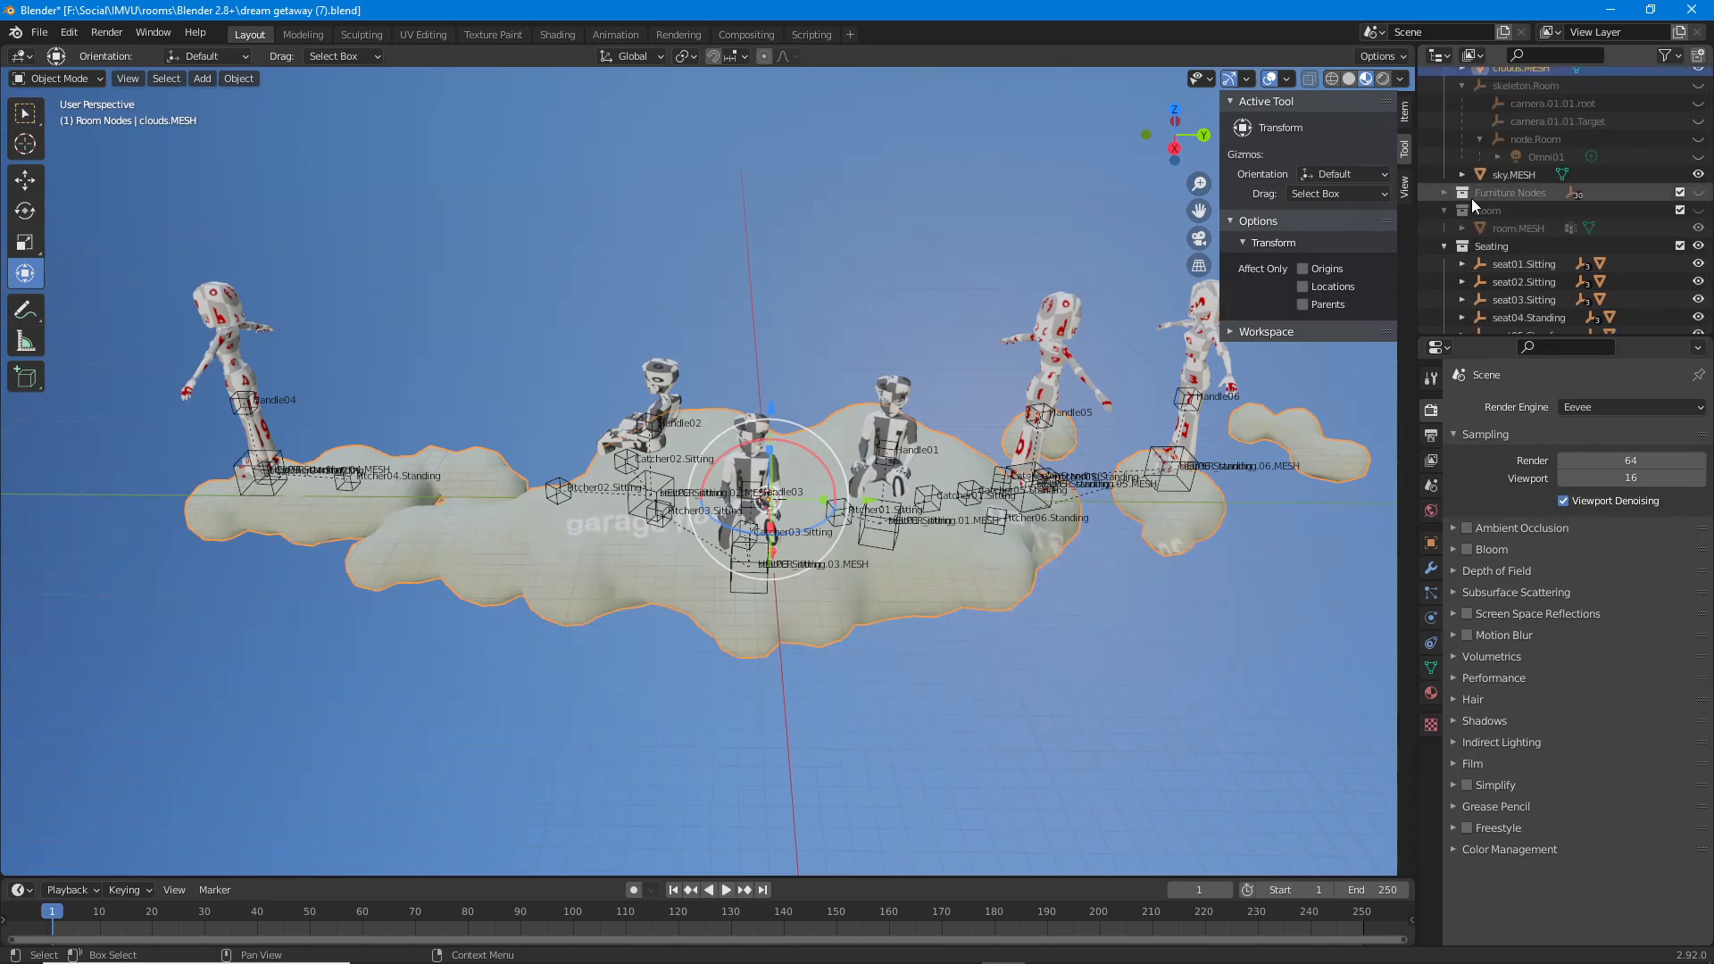
{"action": "left_click", "coordinate": [1698, 194]}
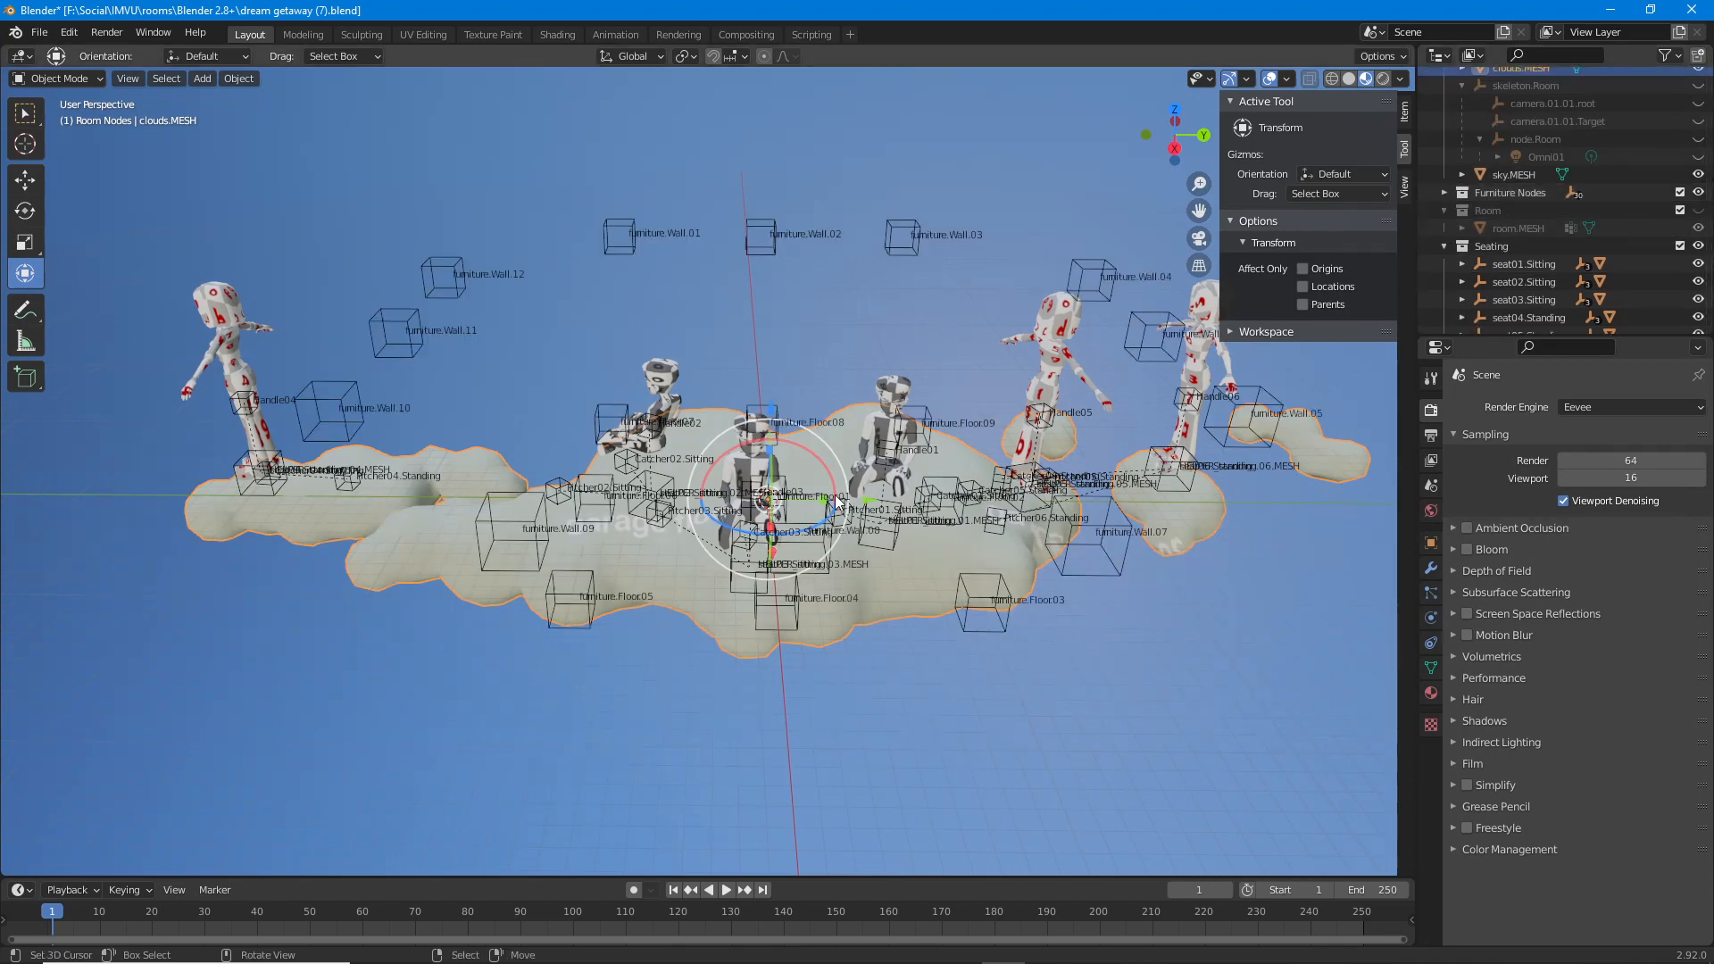
{"action": "scroll", "coordinate": [752, 511], "scroll_direction": "down", "scroll_amount": 4}
{"action": "middle_click_drag", "start_coordinate": [750, 510], "coordinate": [842, 527]}
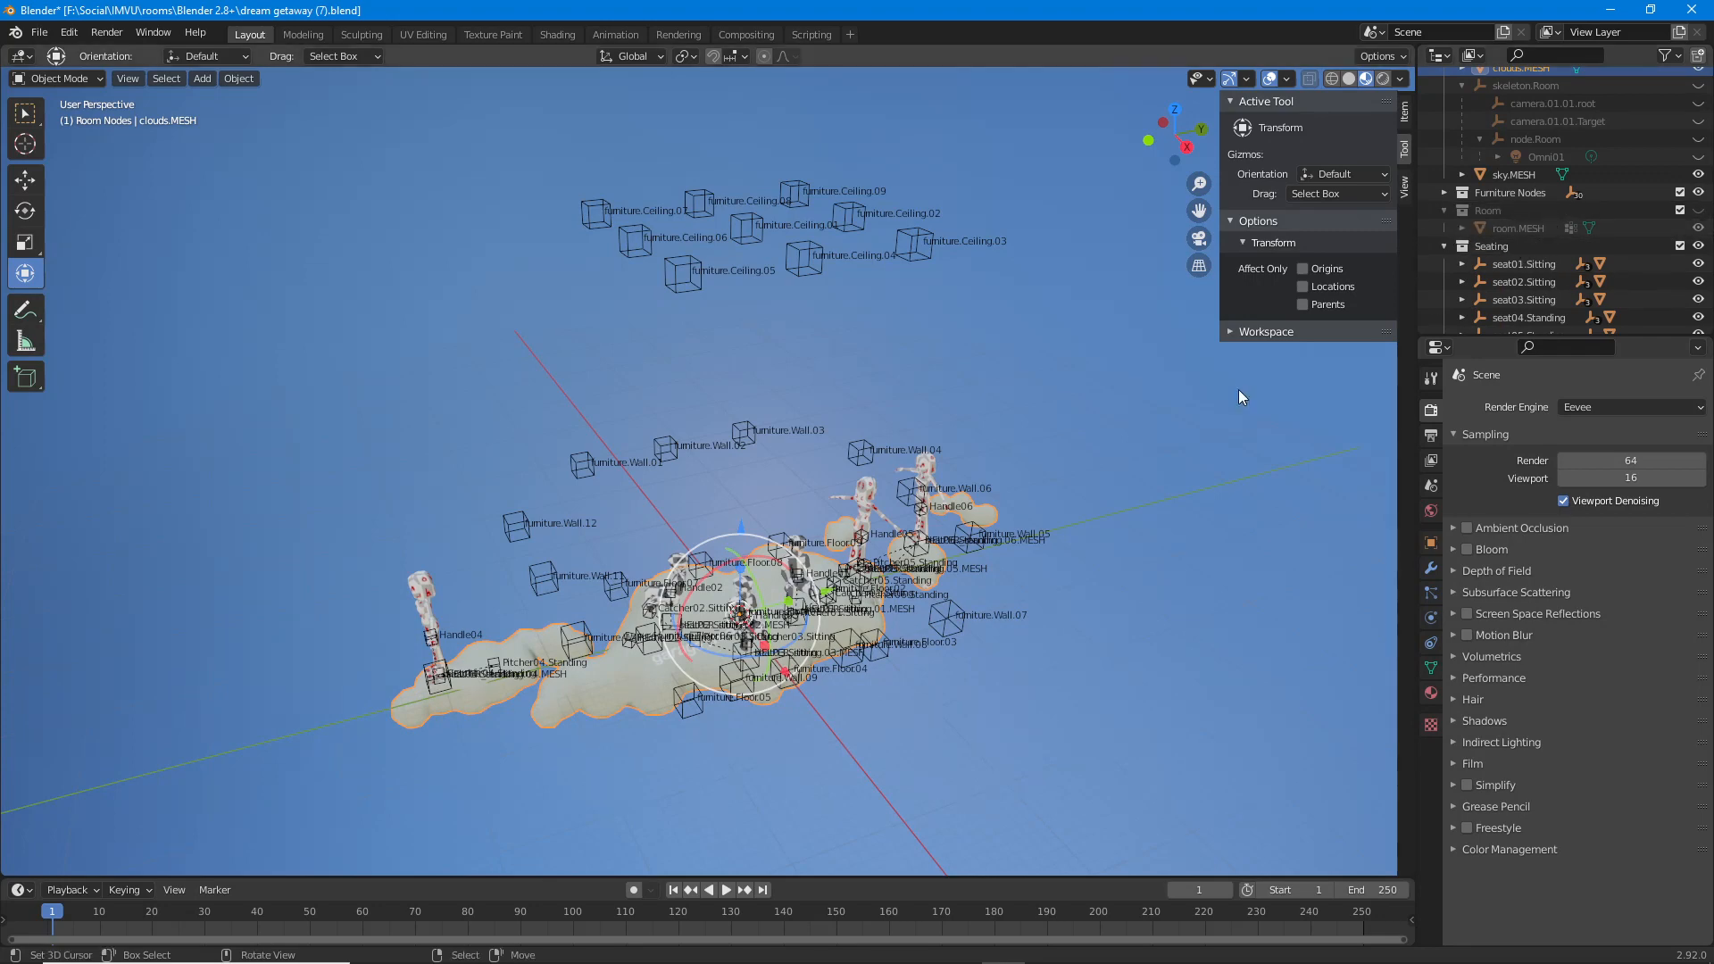
{"action": "middle_click_drag", "start_coordinate": [785, 616], "coordinate": [744, 631]}
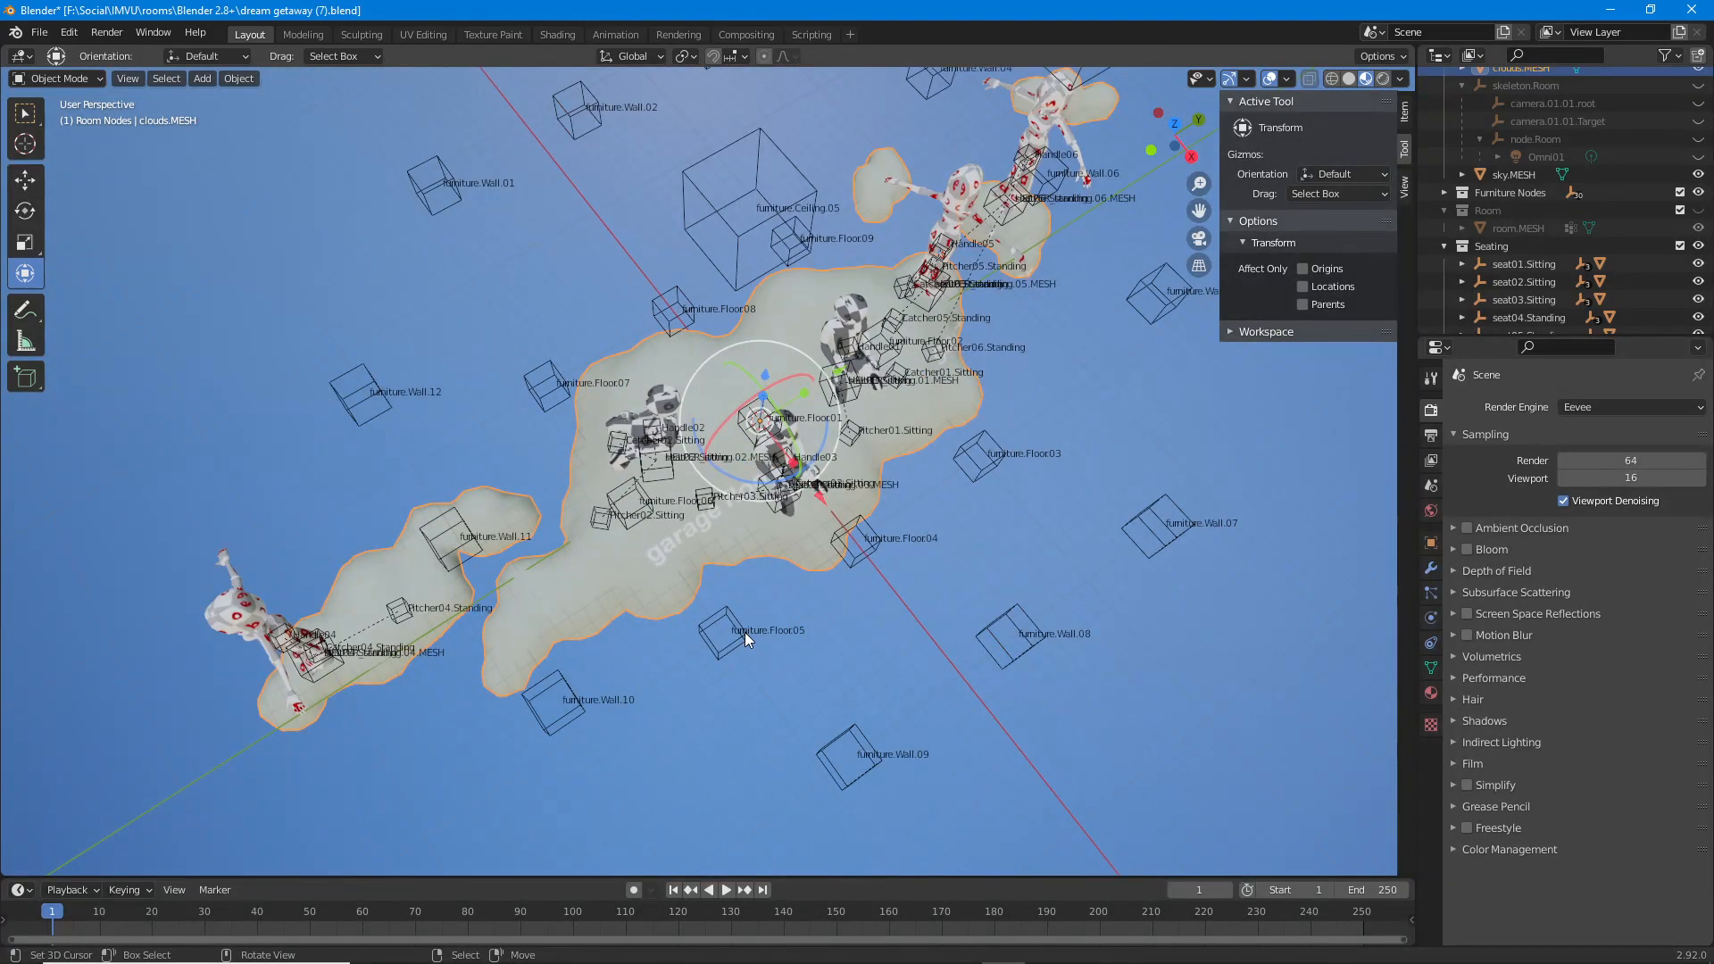
Select the furniture.Floor05, furniture.Floor04 and furniture.Floor03 nodes together.
{"action": "left_click", "coordinate": [741, 632]}
{"action": "left_click", "coordinate": [862, 540], "text": "shift"}
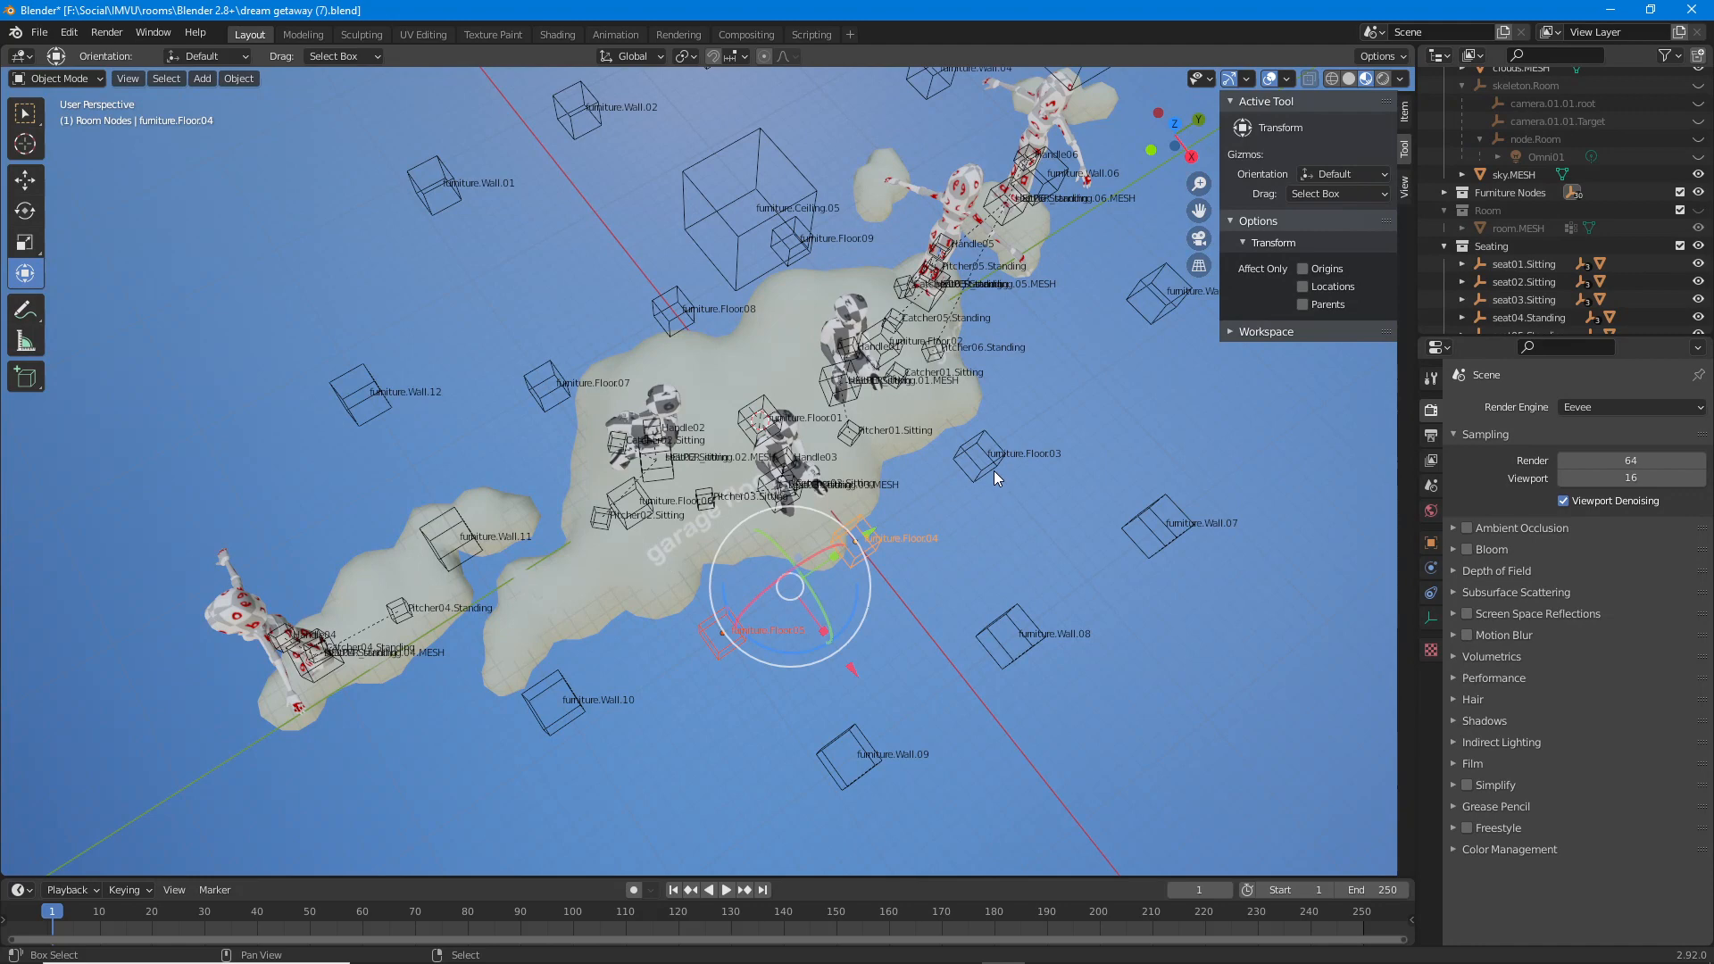
{"action": "left_click", "coordinate": [991, 466], "text": "shift"}
Set the viewport overlay's grid scale to 100.
{"action": "scroll", "coordinate": [994, 495], "scroll_direction": "down", "scroll_amount": 4}
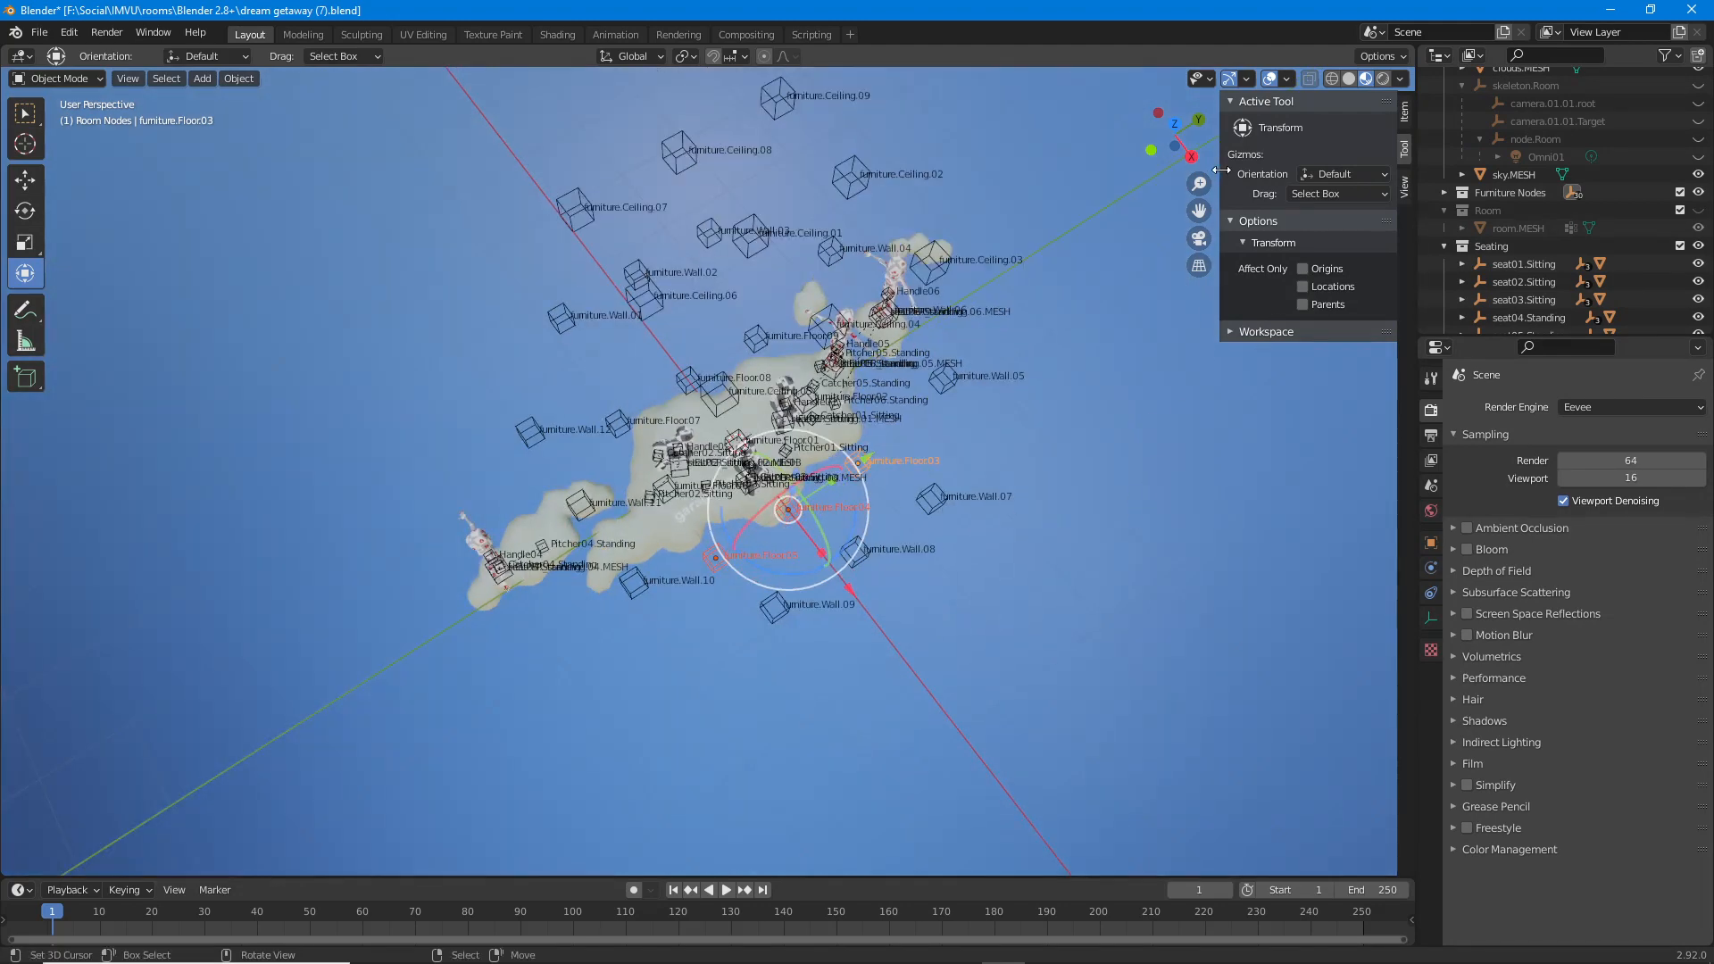
{"action": "left_click", "coordinate": [1287, 77]}
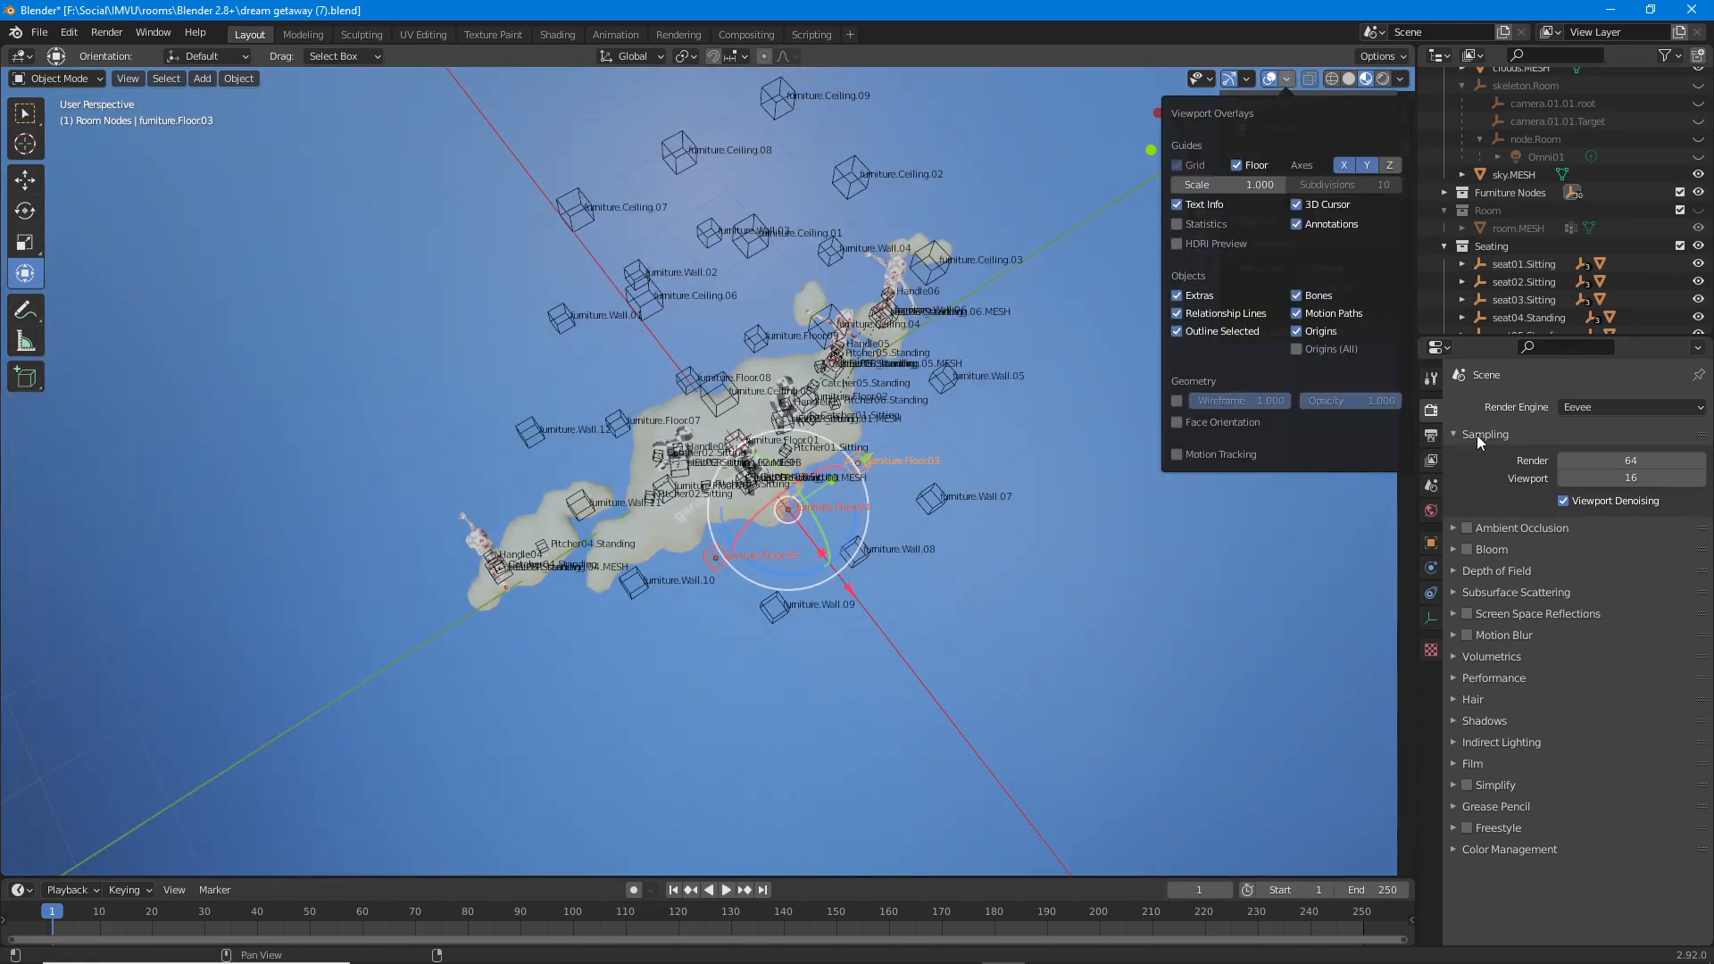
{"action": "left_click", "coordinate": [1286, 77]}
{"action": "left_click", "coordinate": [1248, 185]}
{"action": "type", "text": "100"}
{"action": "key", "text": "Return"}
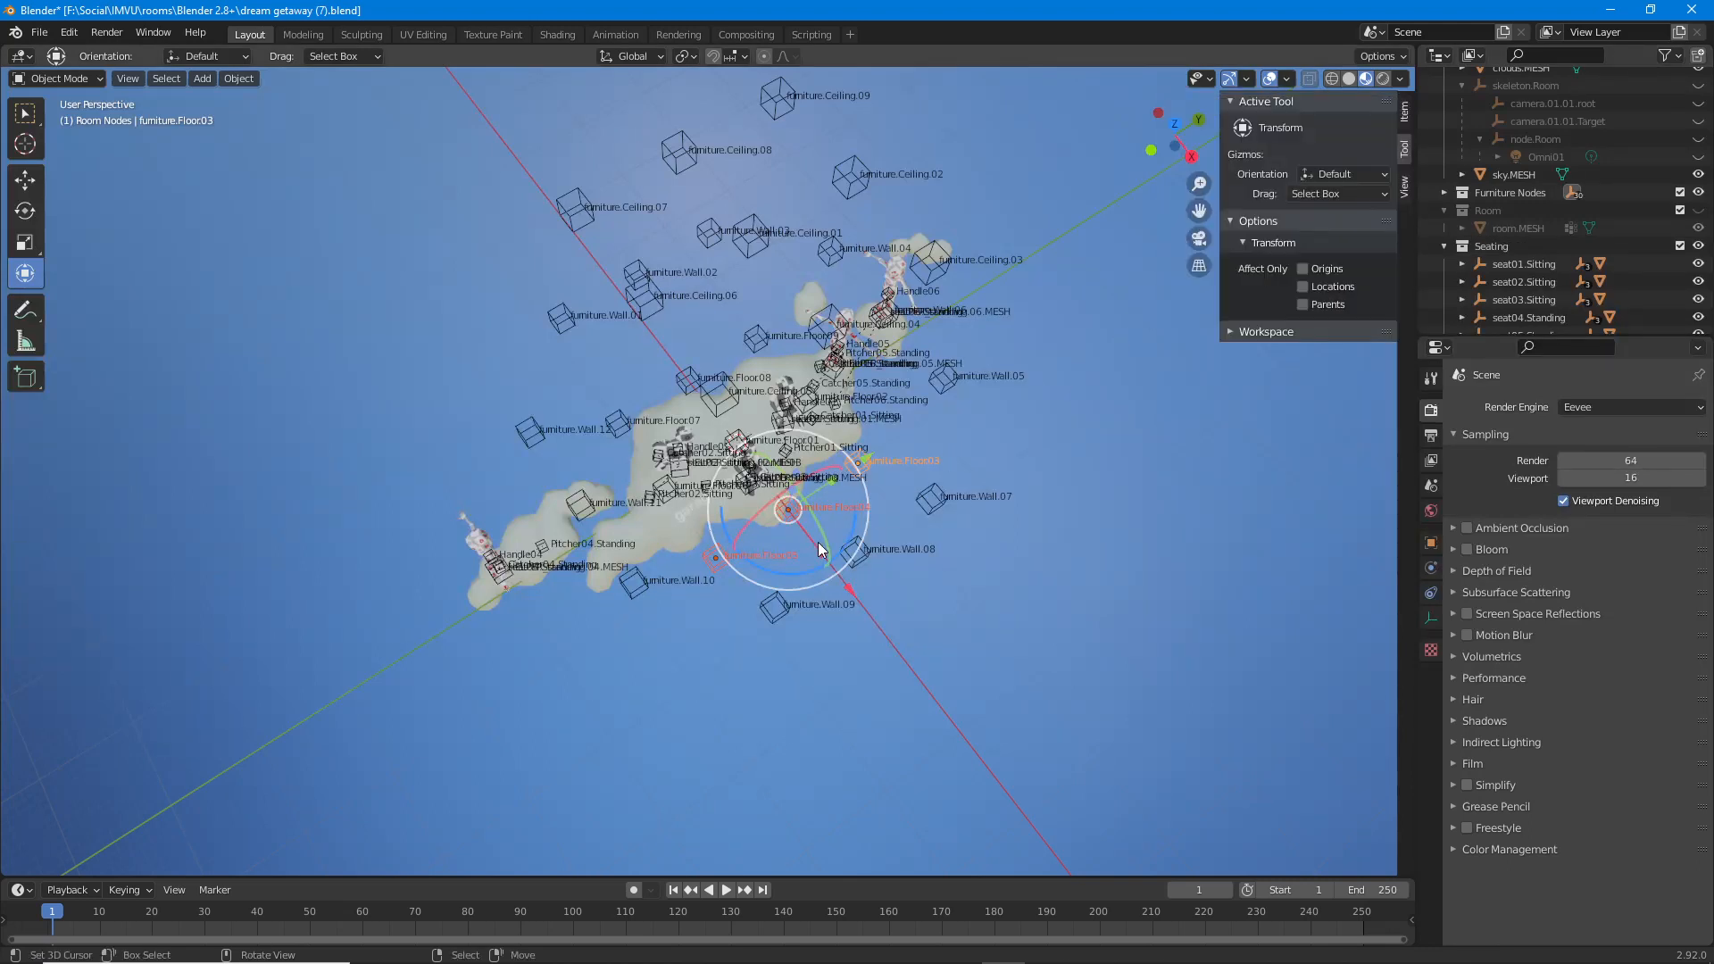
In top view, move the selected furniture.Floor03, Floor04 and Floor05 nodes 2400 m along X with the Move tool.
{"action": "middle_click_drag", "start_coordinate": [818, 543], "coordinate": [709, 607]}
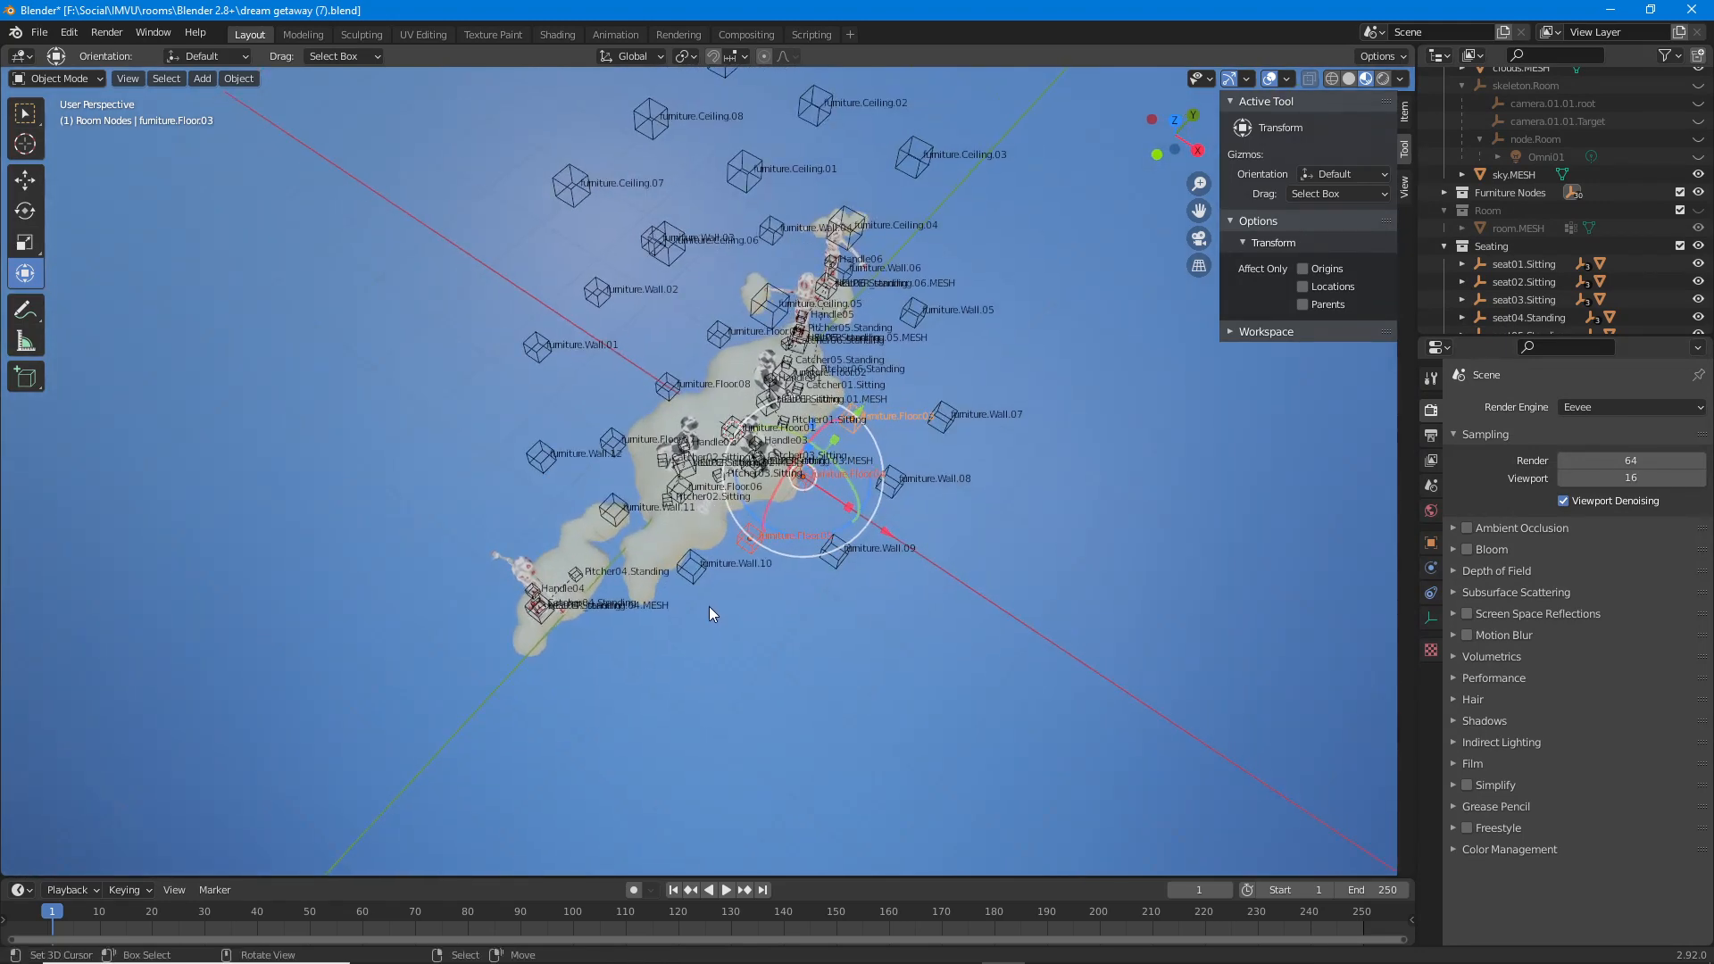
{"action": "key", "text": "KP_7"}
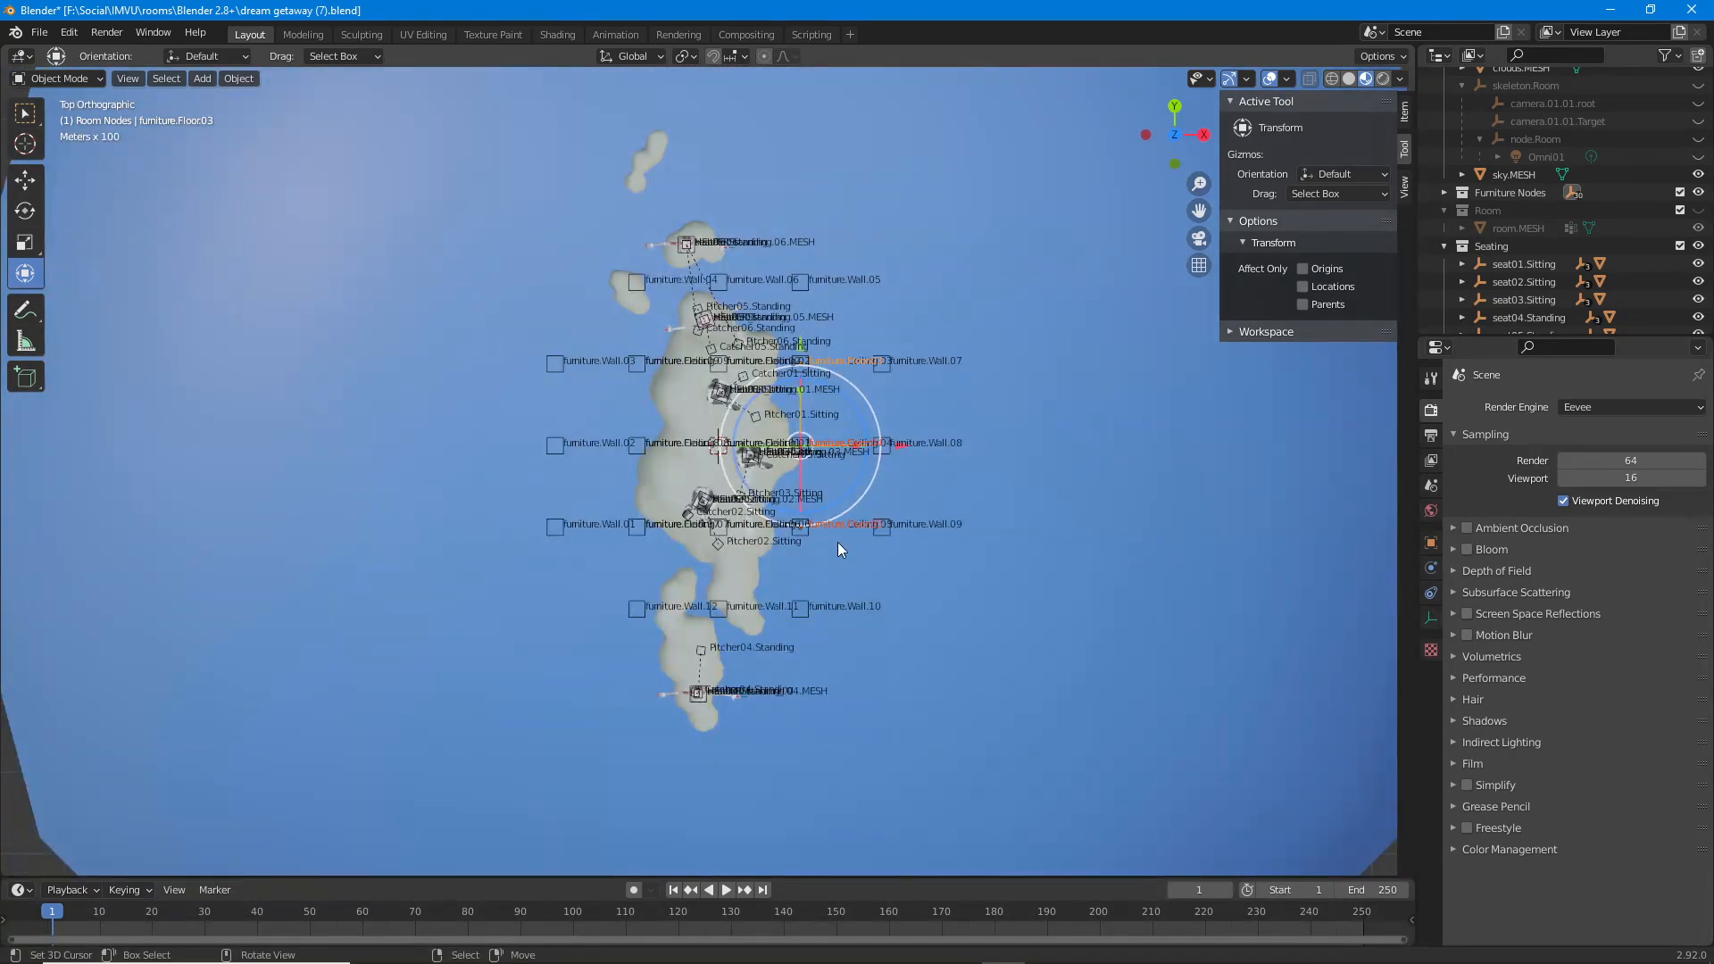
{"action": "left_click", "coordinate": [25, 180]}
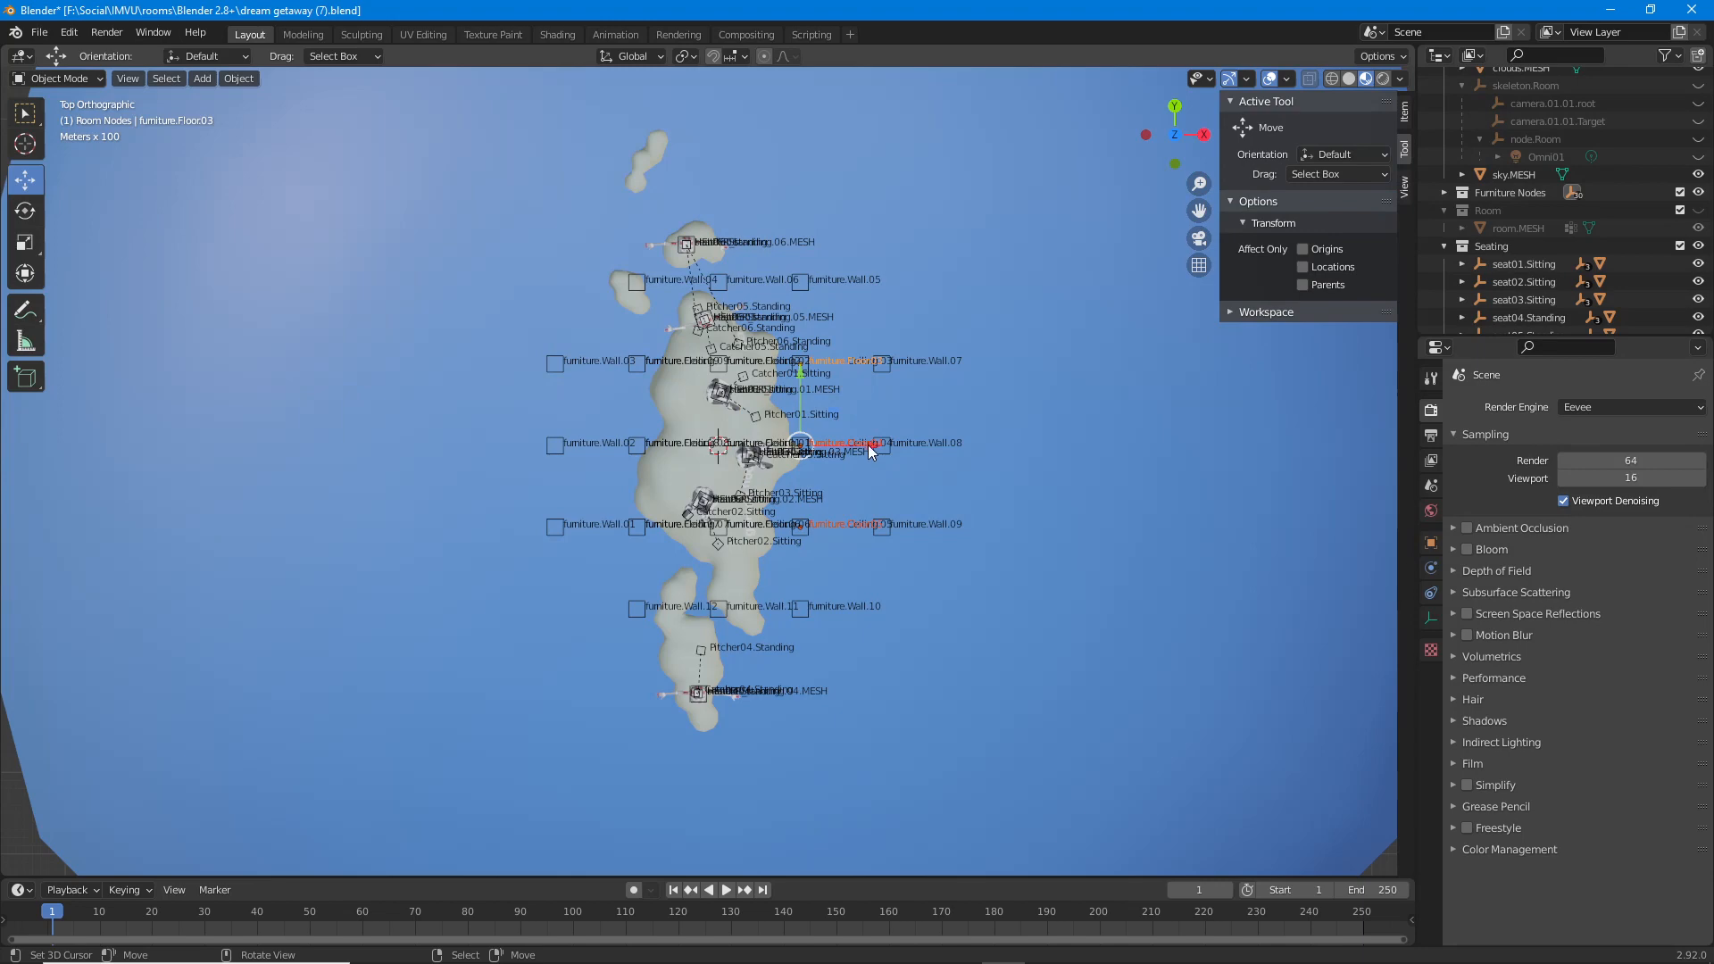
{"action": "left_click_drag", "start_coordinate": [868, 444], "coordinate": [1061, 446]}
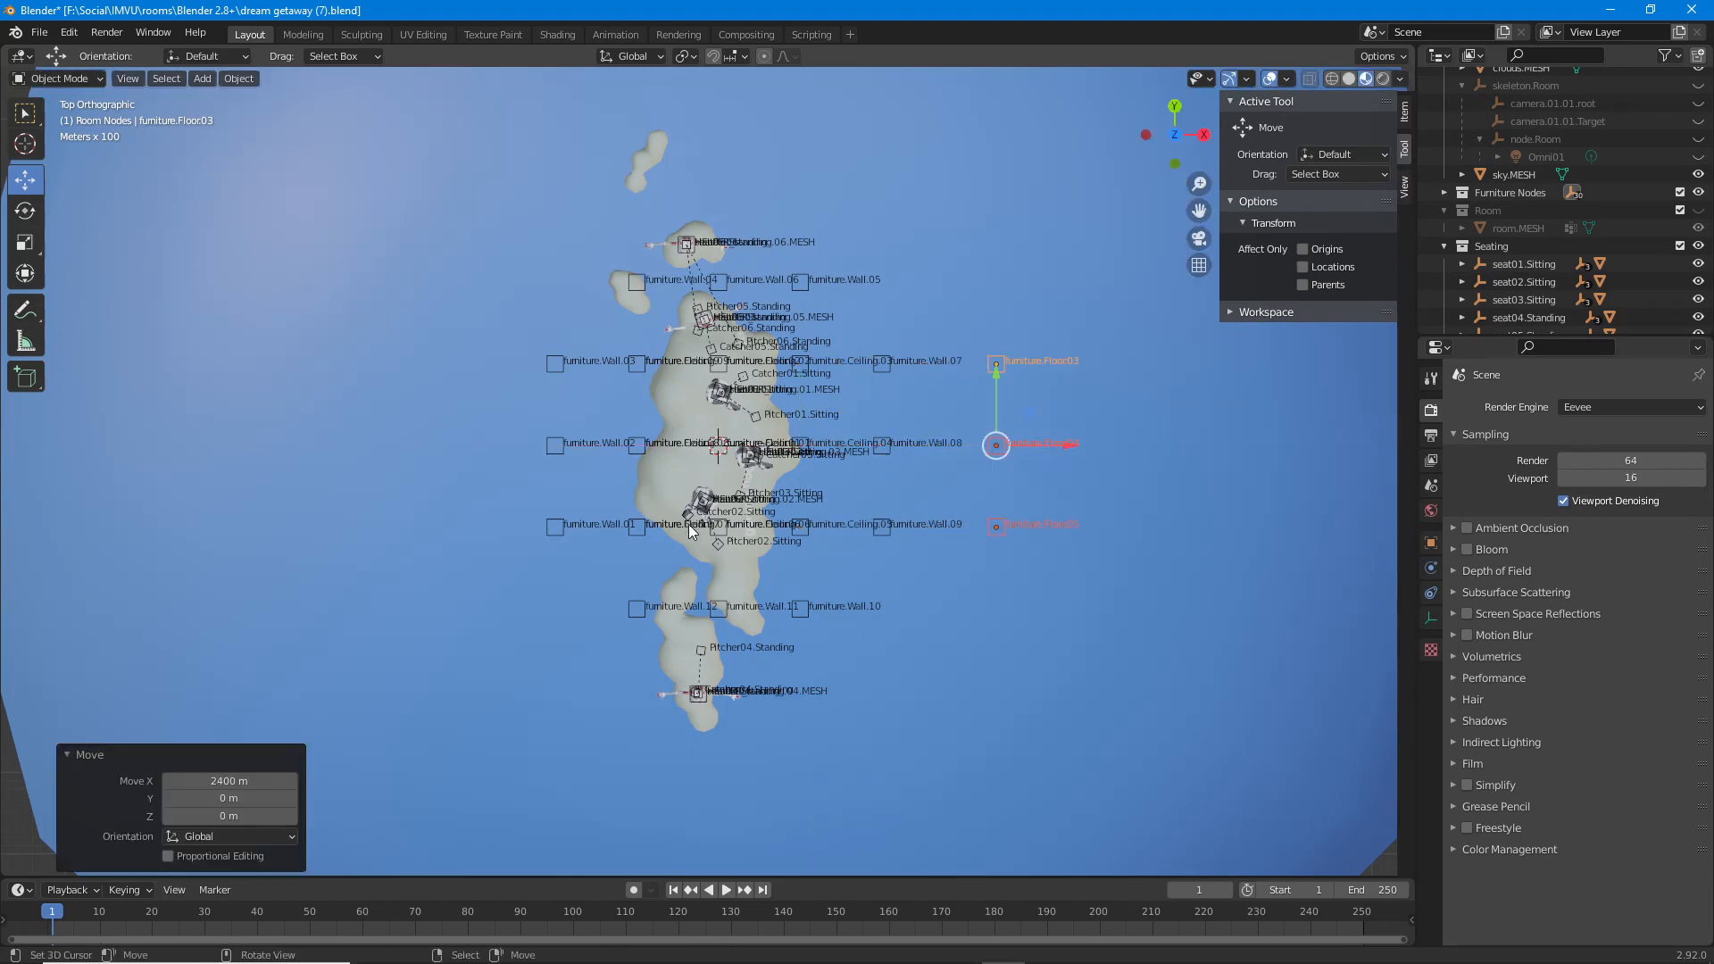
Select furniture.Floor07, Floor08 and Floor09 and move them -2300 m along X in top view.
{"action": "middle_click_drag", "start_coordinate": [690, 532], "coordinate": [692, 432]}
{"action": "left_click", "coordinate": [620, 345]}
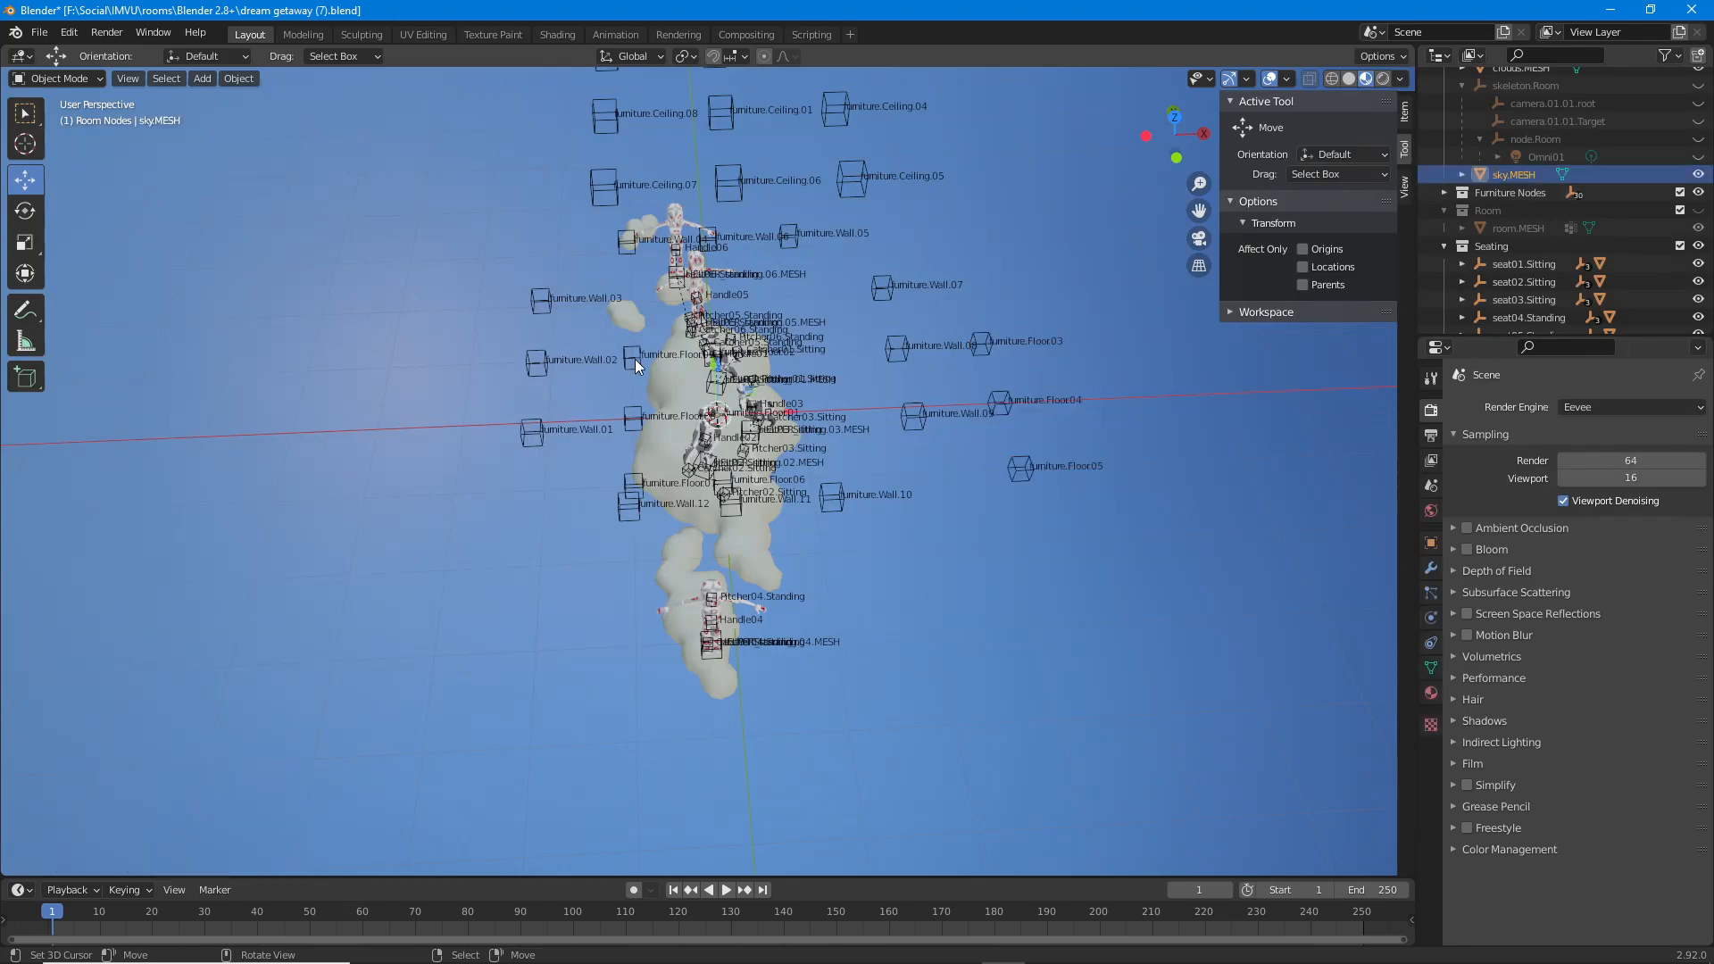
{"action": "left_click", "coordinate": [636, 421], "text": "shift"}
{"action": "left_click", "coordinate": [632, 480], "text": "shift"}
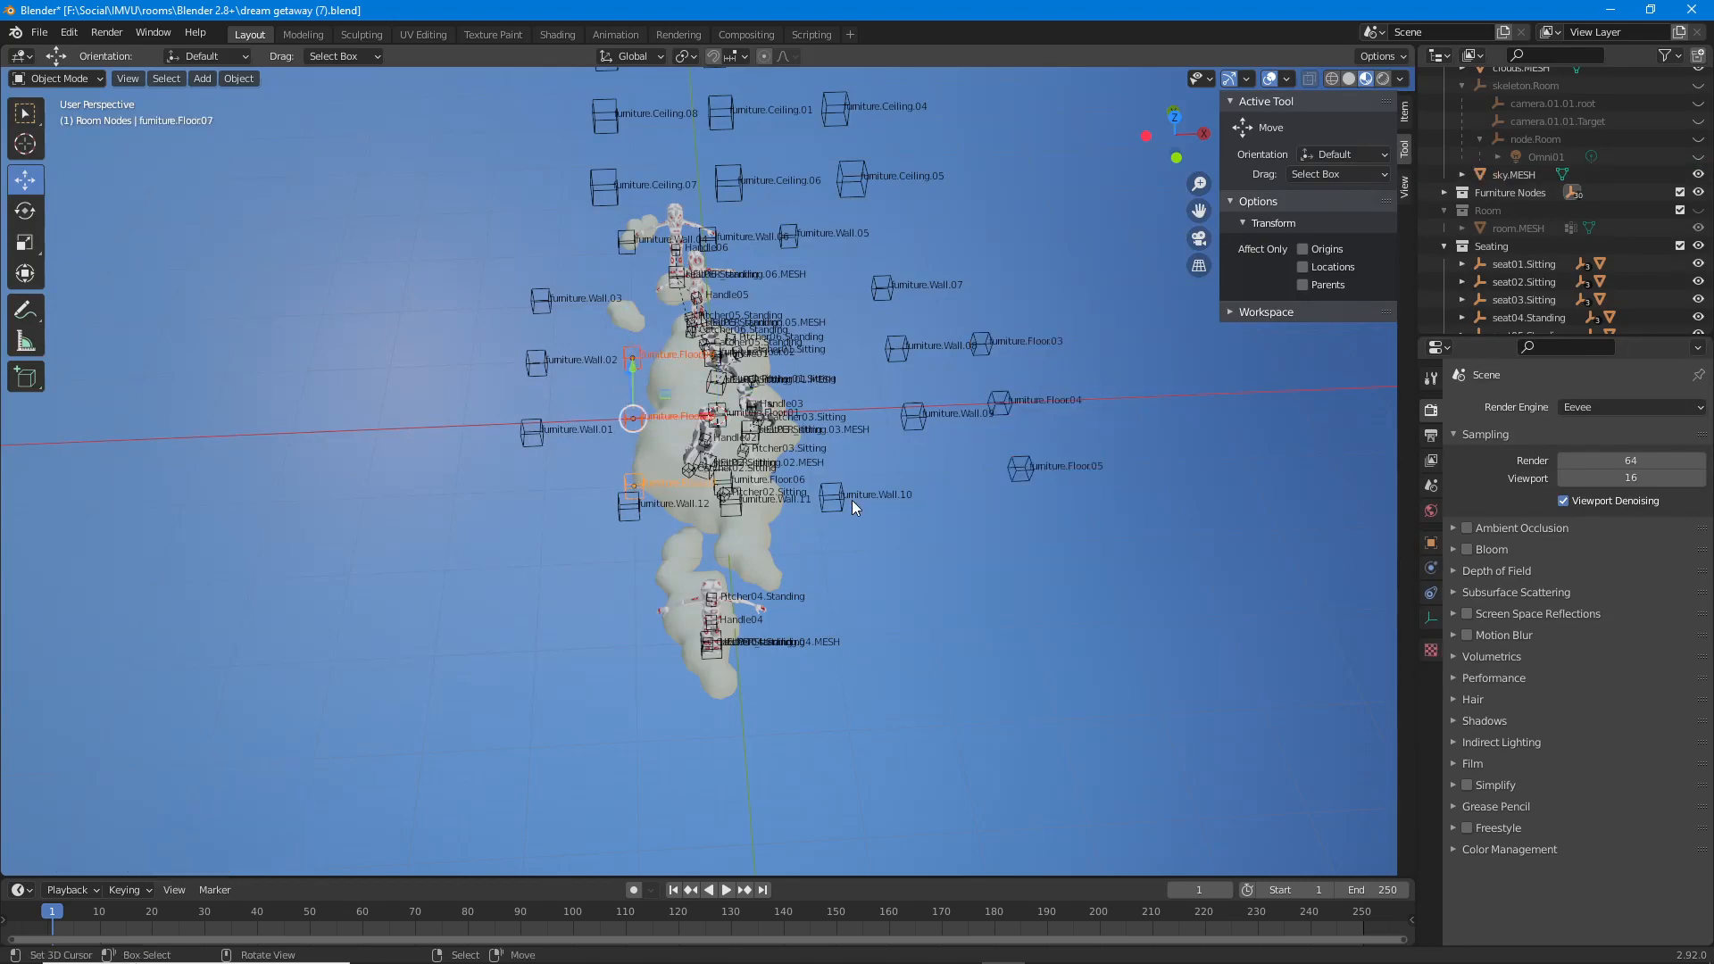
{"action": "key", "text": "KP_7"}
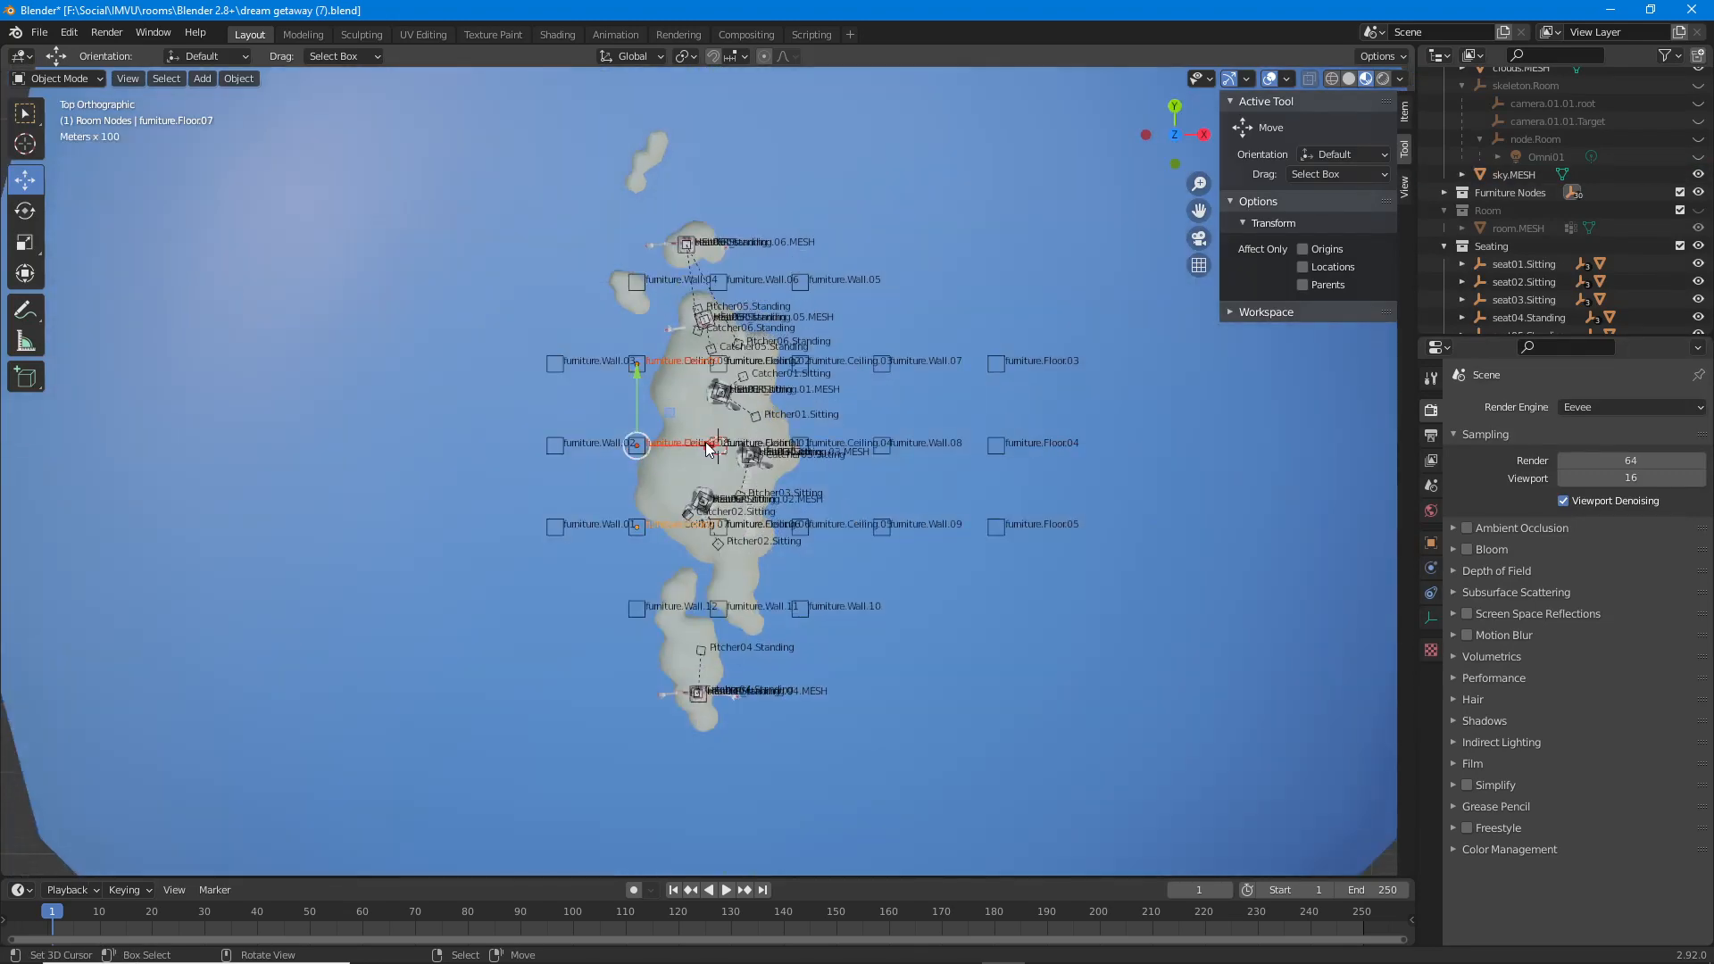
{"action": "left_click_drag", "start_coordinate": [705, 442], "coordinate": [518, 456]}
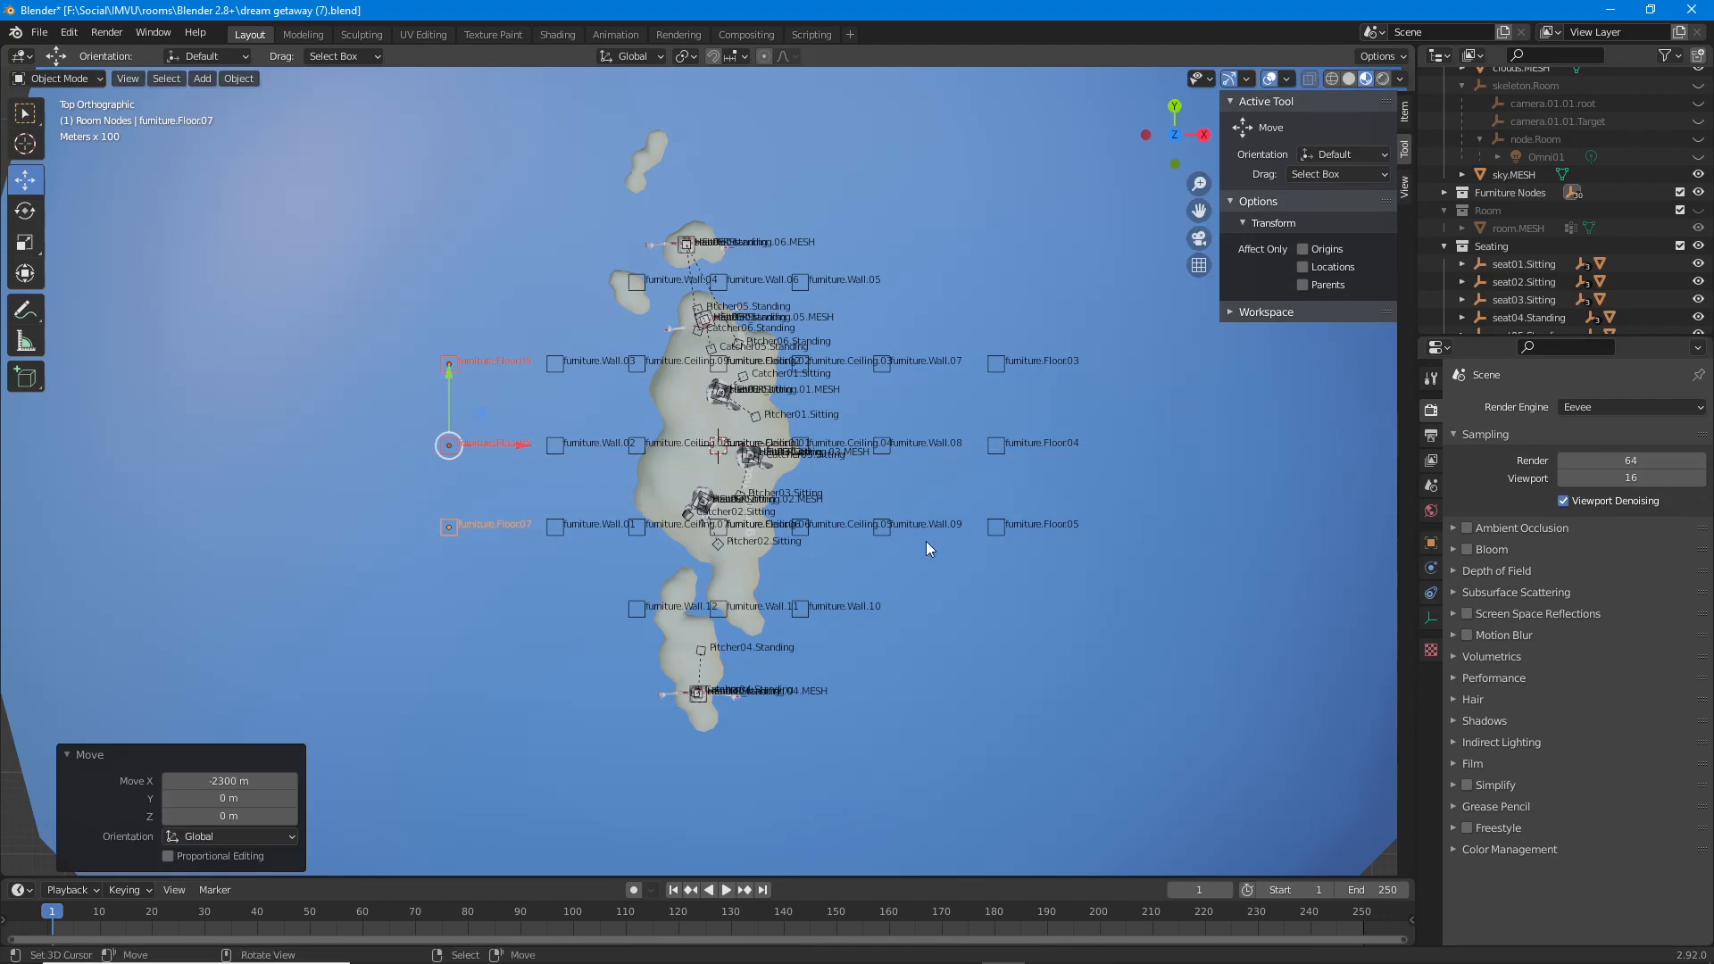
Select furniture.Floor02, Floor09 and Floor03 and move them 3200 m along Y.
{"action": "middle_click_drag", "start_coordinate": [924, 541], "coordinate": [642, 260]}
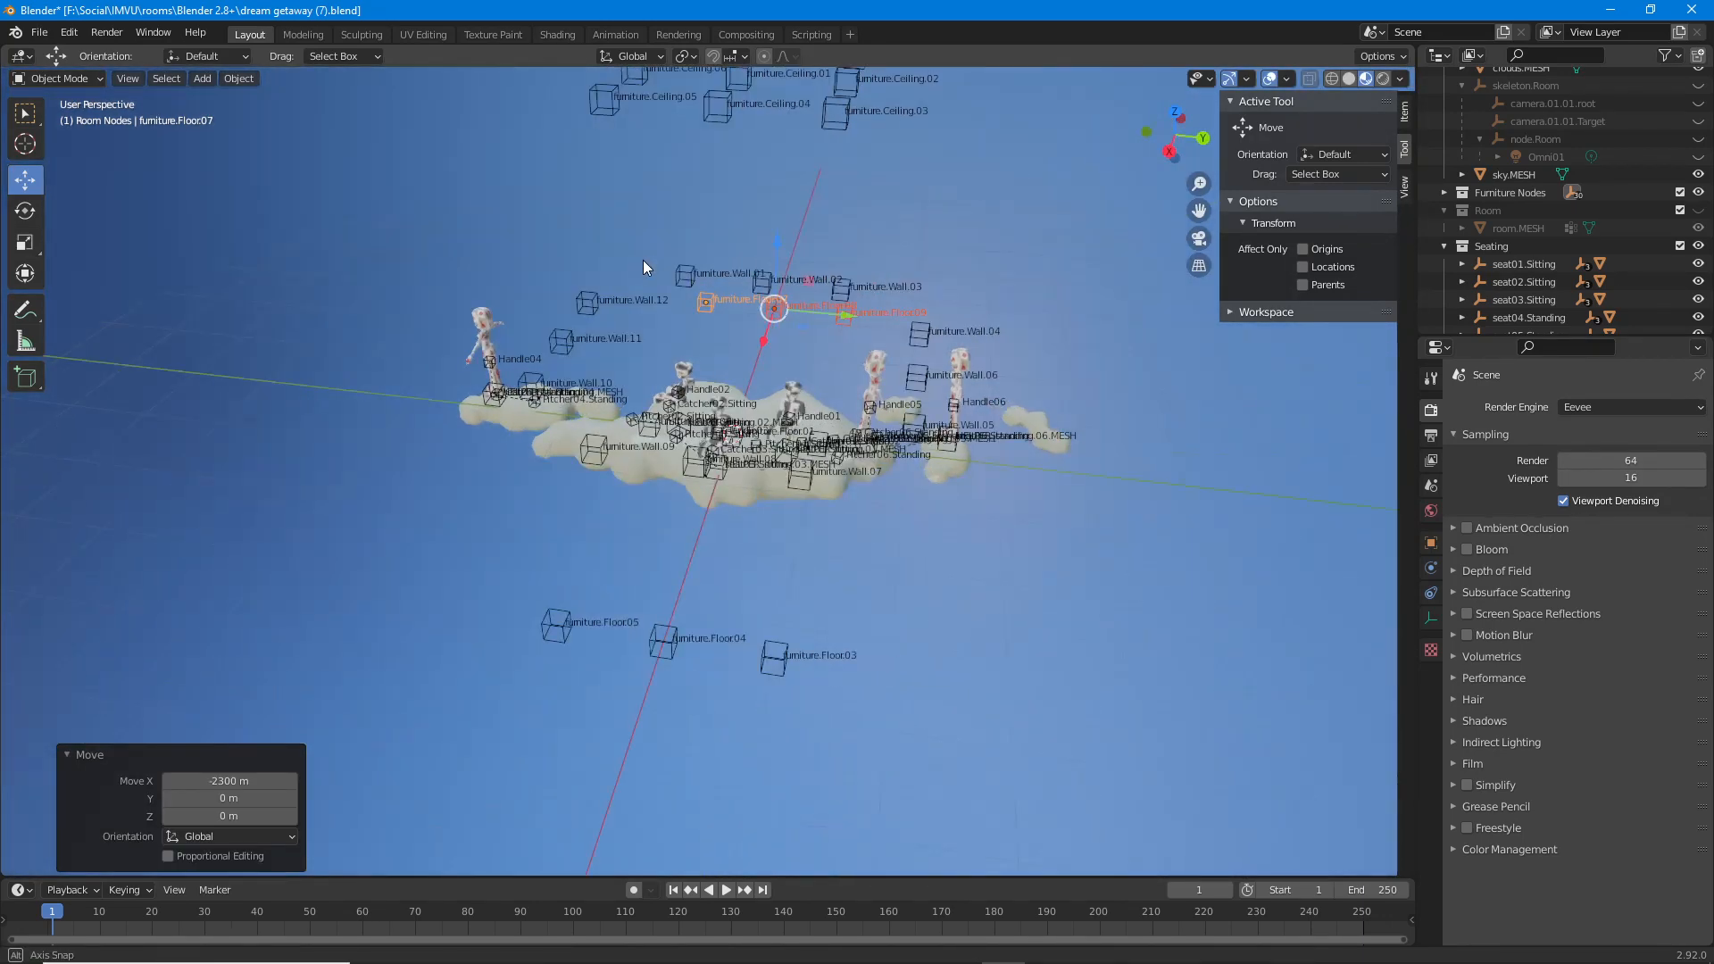
{"action": "left_click", "coordinate": [844, 314]}
{"action": "middle_click_drag", "start_coordinate": [886, 373], "coordinate": [838, 575]}
{"action": "left_click", "coordinate": [829, 537]}
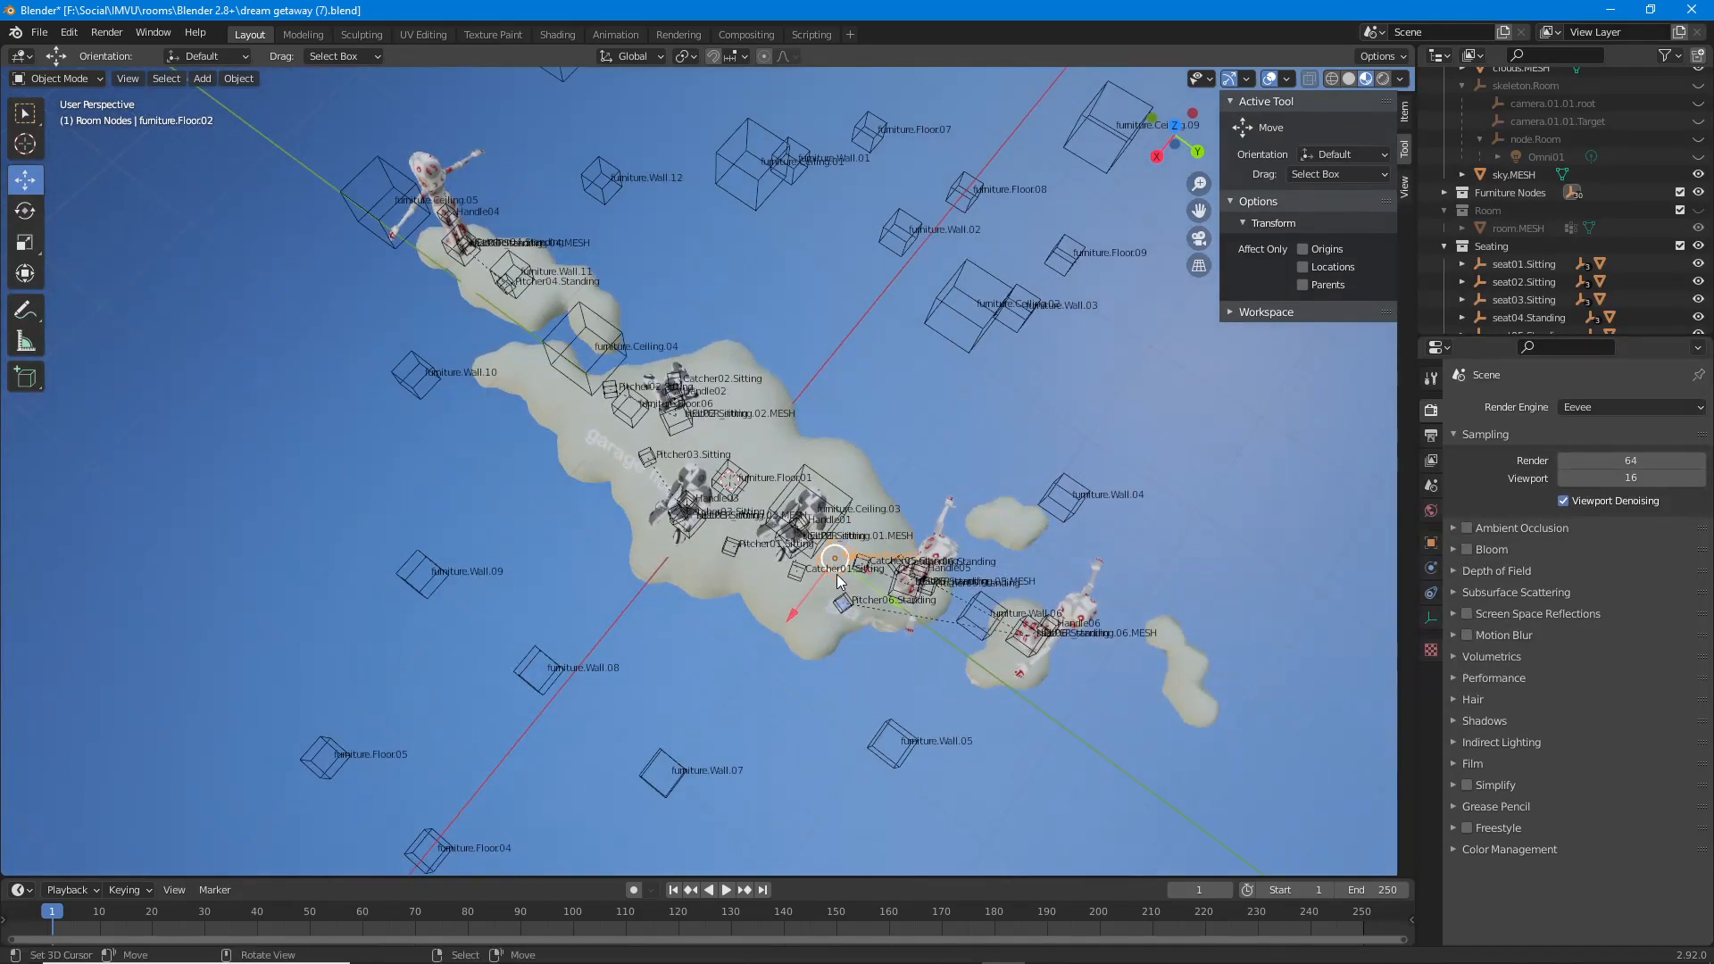
{"action": "middle_click_drag", "start_coordinate": [1073, 302], "coordinate": [925, 416]}
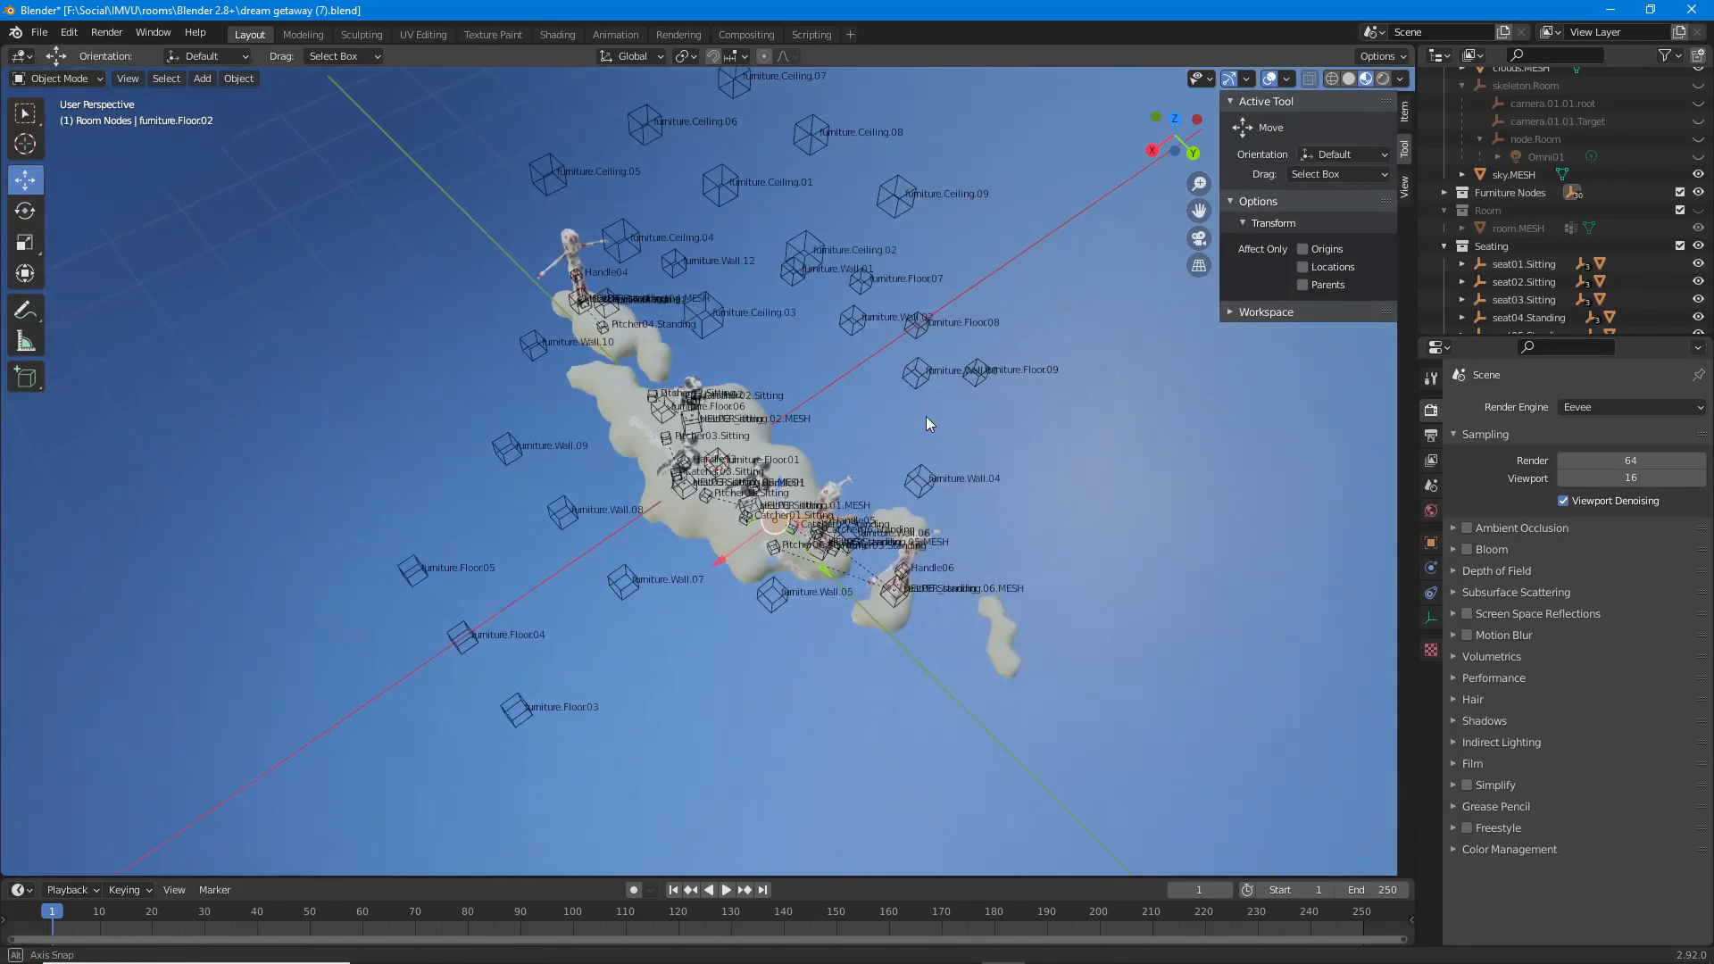
{"action": "left_click", "coordinate": [978, 373]}
{"action": "middle_click_drag", "start_coordinate": [575, 688], "coordinate": [903, 436]}
{"action": "left_click", "coordinate": [500, 667]}
{"action": "key", "text": "g"}
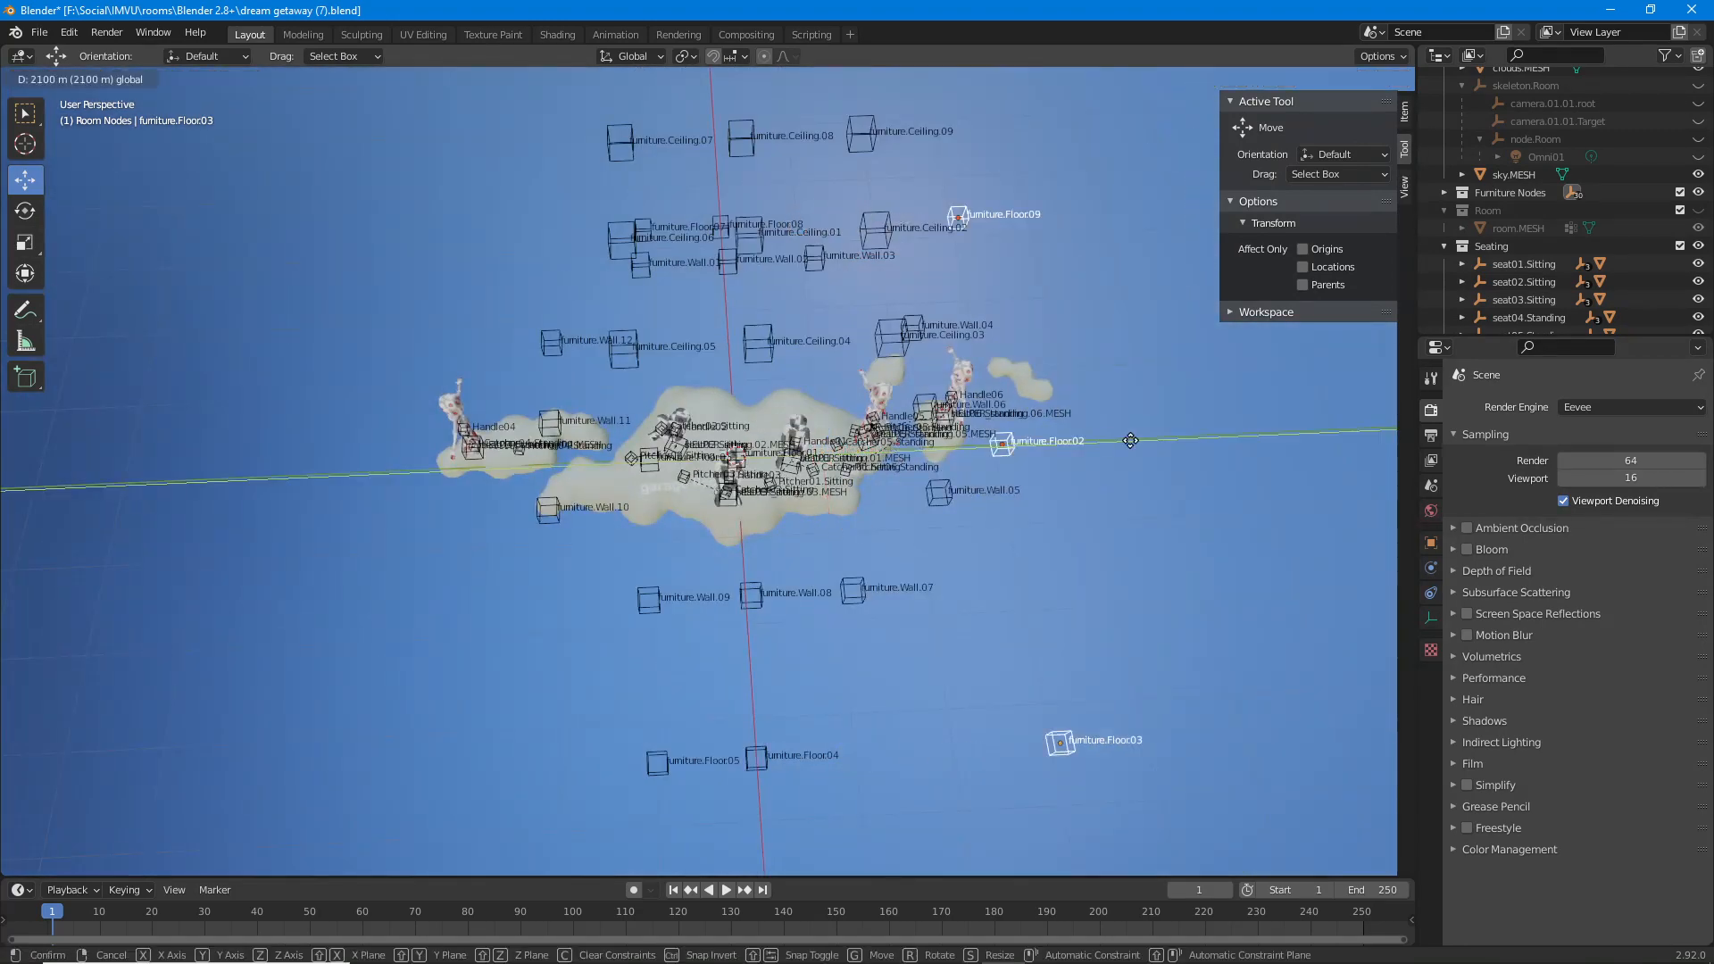
{"action": "left_click", "coordinate": [1164, 439]}
{"action": "key", "text": "KP_7"}
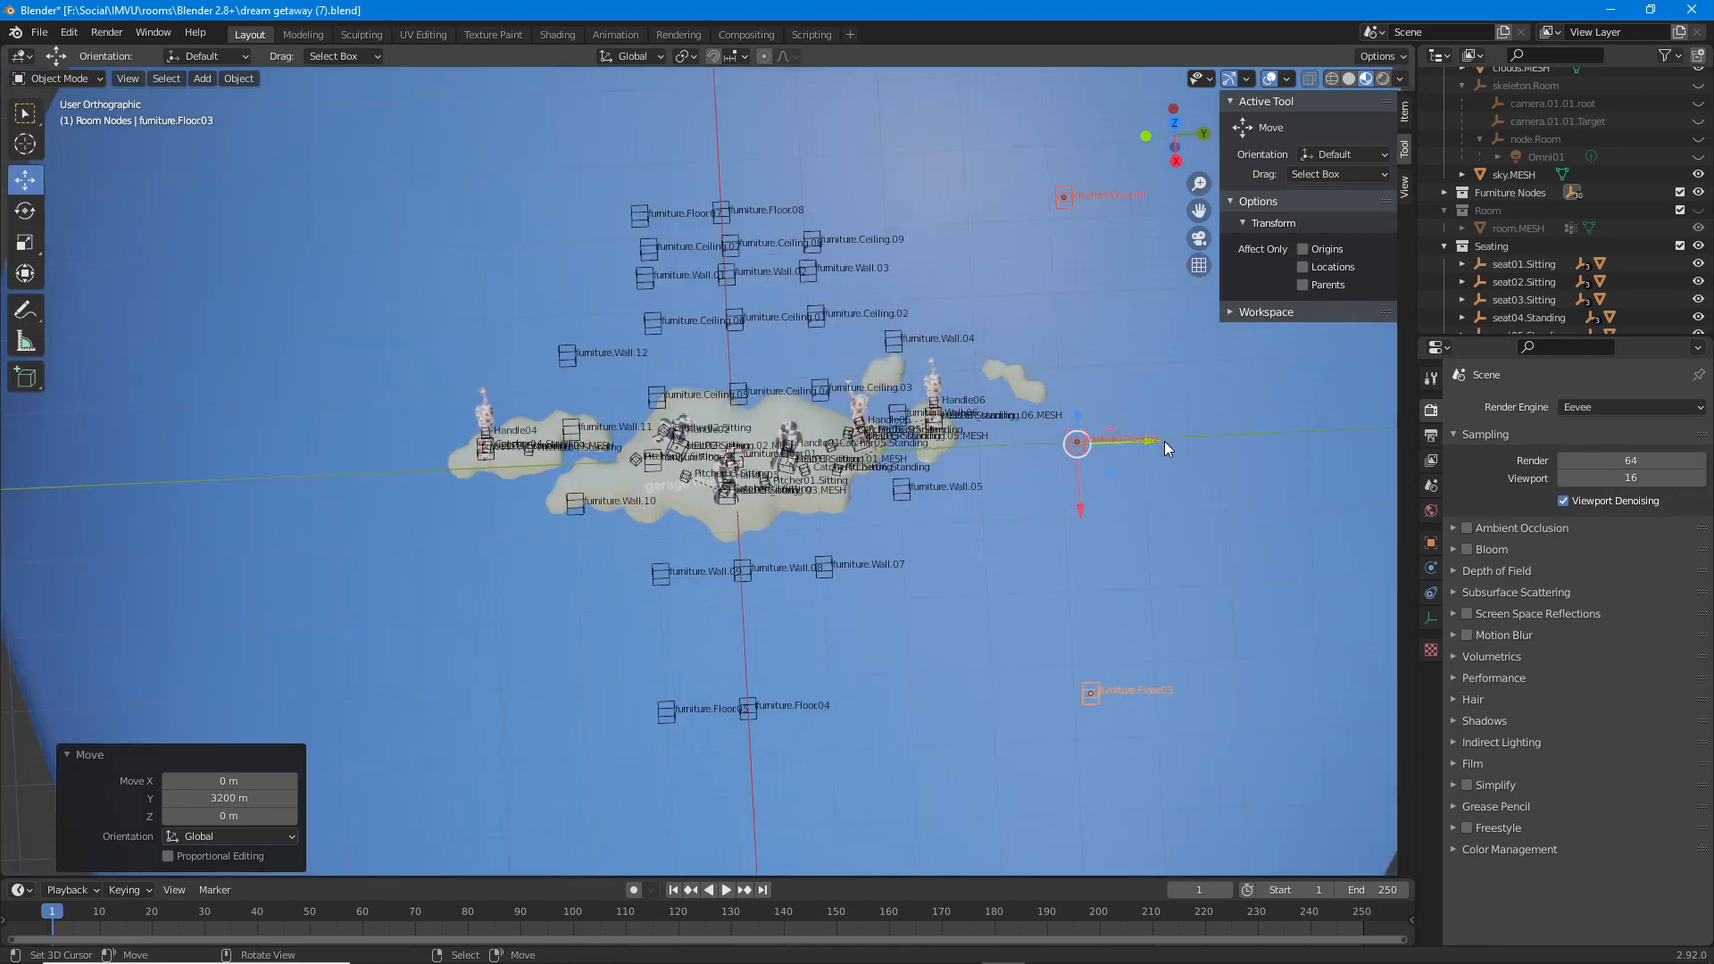
{"action": "scroll", "coordinate": [860, 473], "scroll_direction": "down", "scroll_amount": 4}
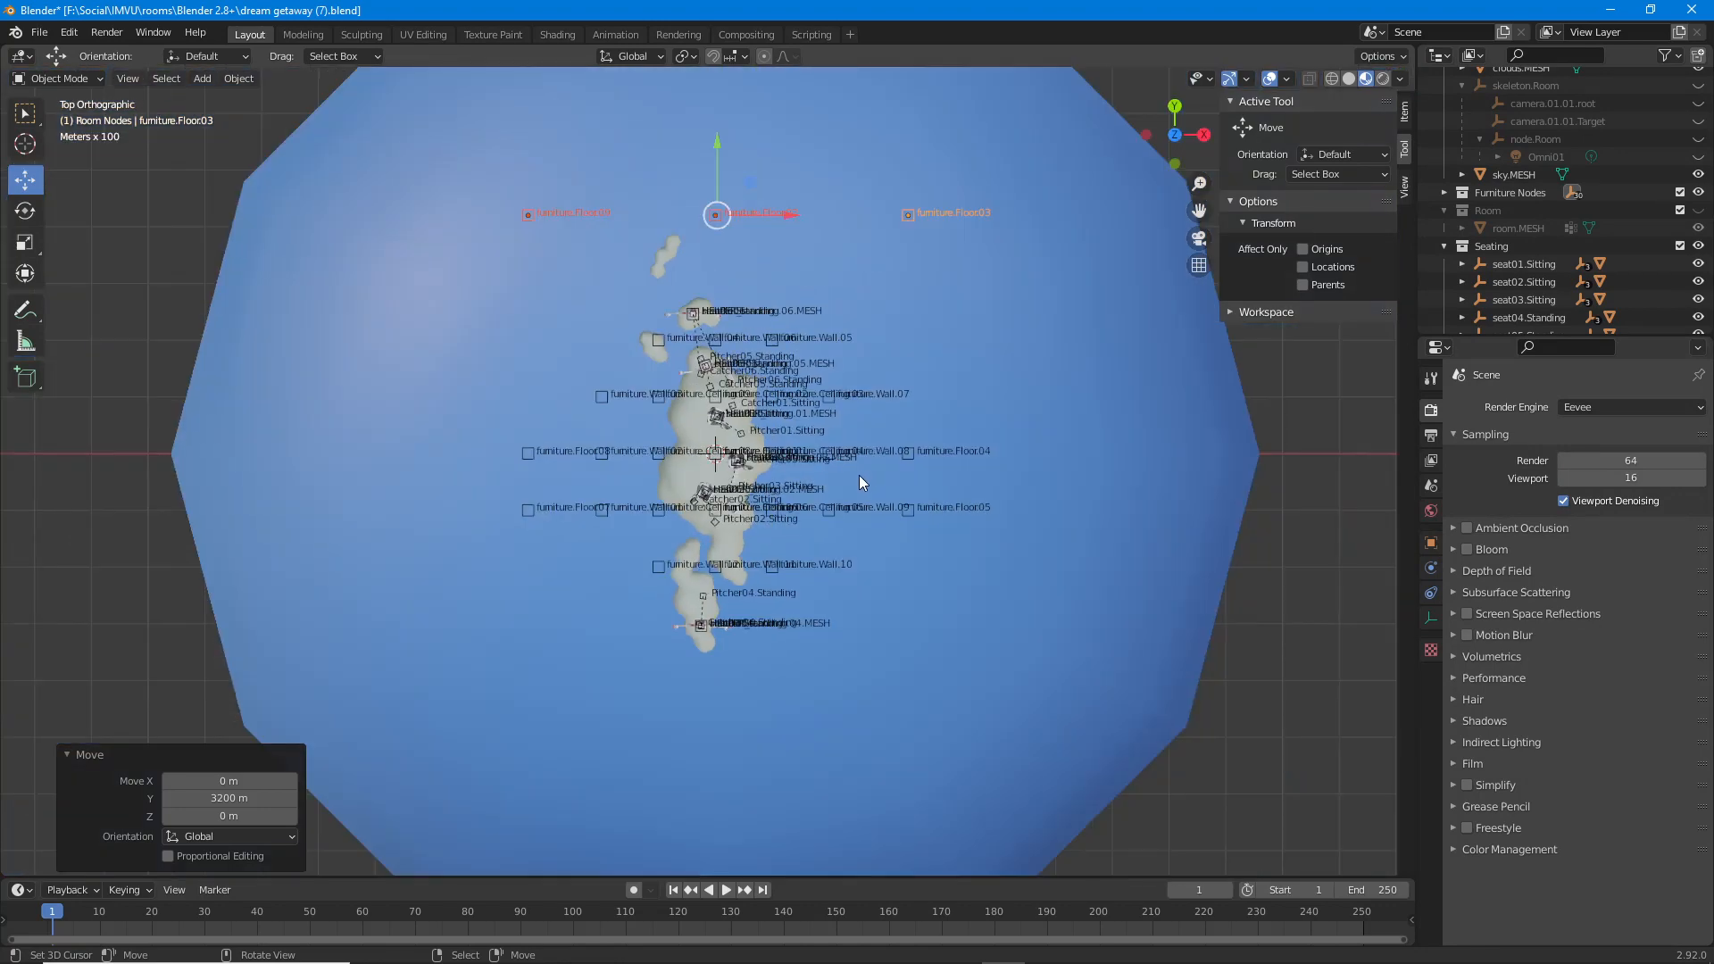
Select furniture.Floor06, Floor07 and Floor05 and move them -2000 m along Y in top view.
{"action": "middle_click_drag", "start_coordinate": [859, 475], "coordinate": [594, 468]}
{"action": "scroll", "coordinate": [594, 468], "scroll_direction": "up", "scroll_amount": 5}
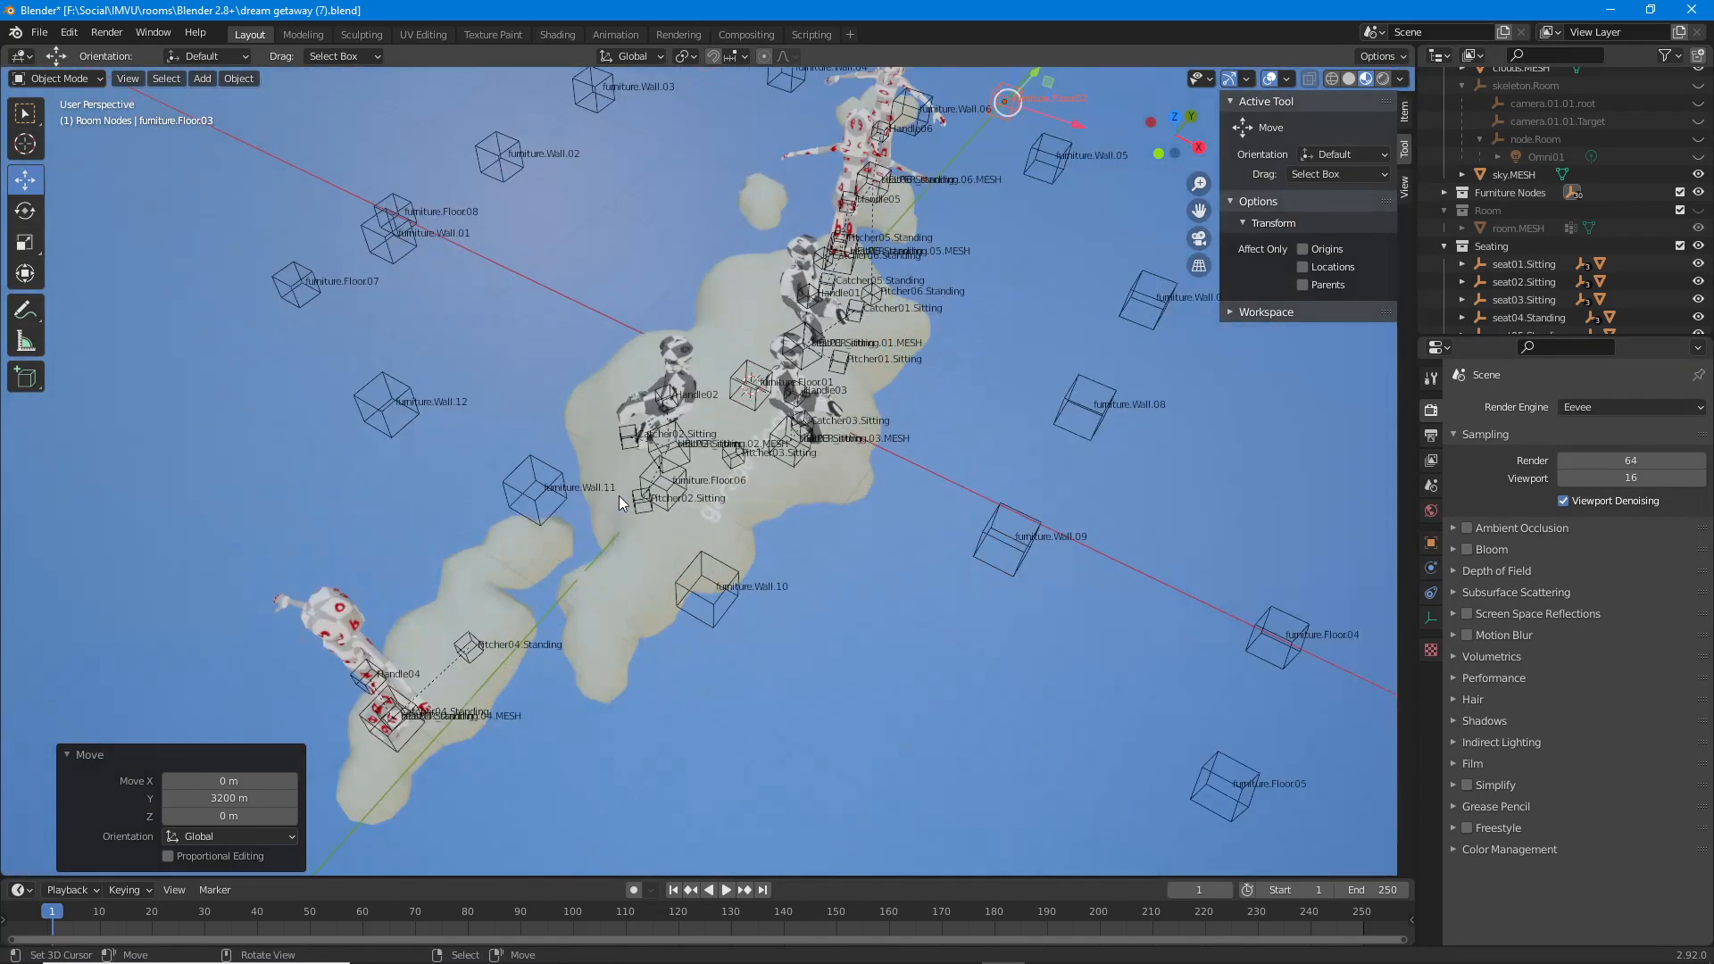
{"action": "left_click", "coordinate": [662, 493]}
{"action": "scroll", "coordinate": [663, 493], "scroll_direction": "down", "scroll_amount": 5}
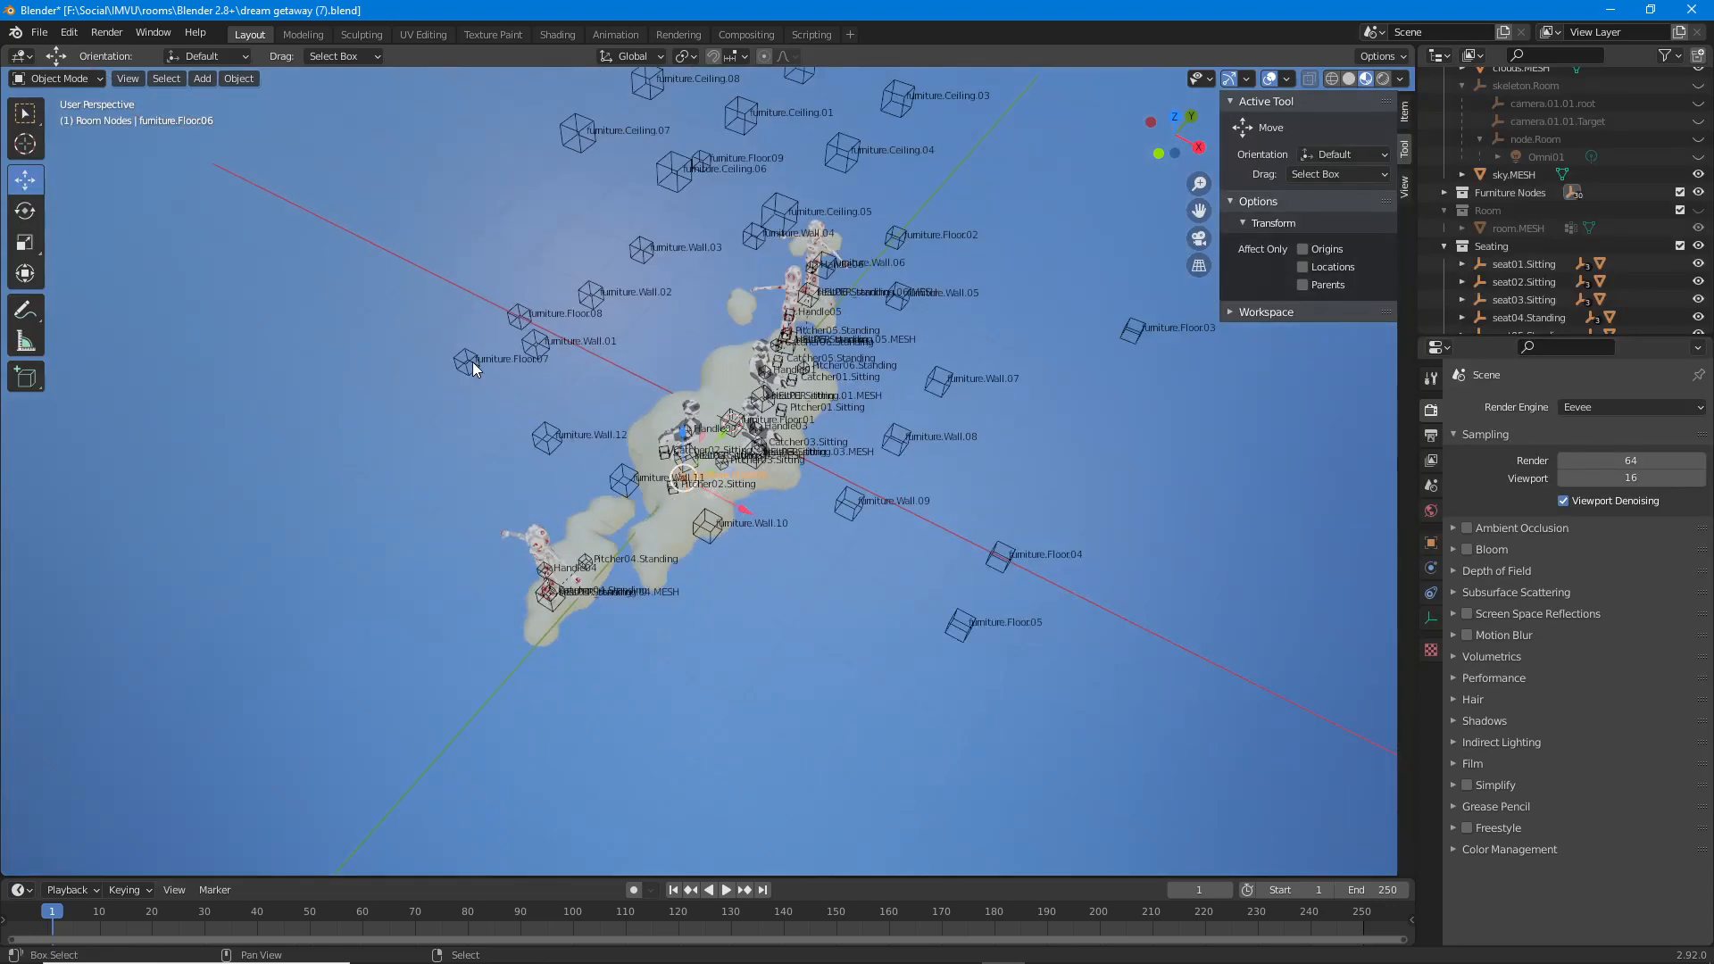
{"action": "left_click", "coordinate": [473, 361], "text": "shift"}
{"action": "middle_click_drag", "start_coordinate": [473, 362], "coordinate": [571, 407]}
{"action": "left_click", "coordinate": [1005, 418], "text": "shift"}
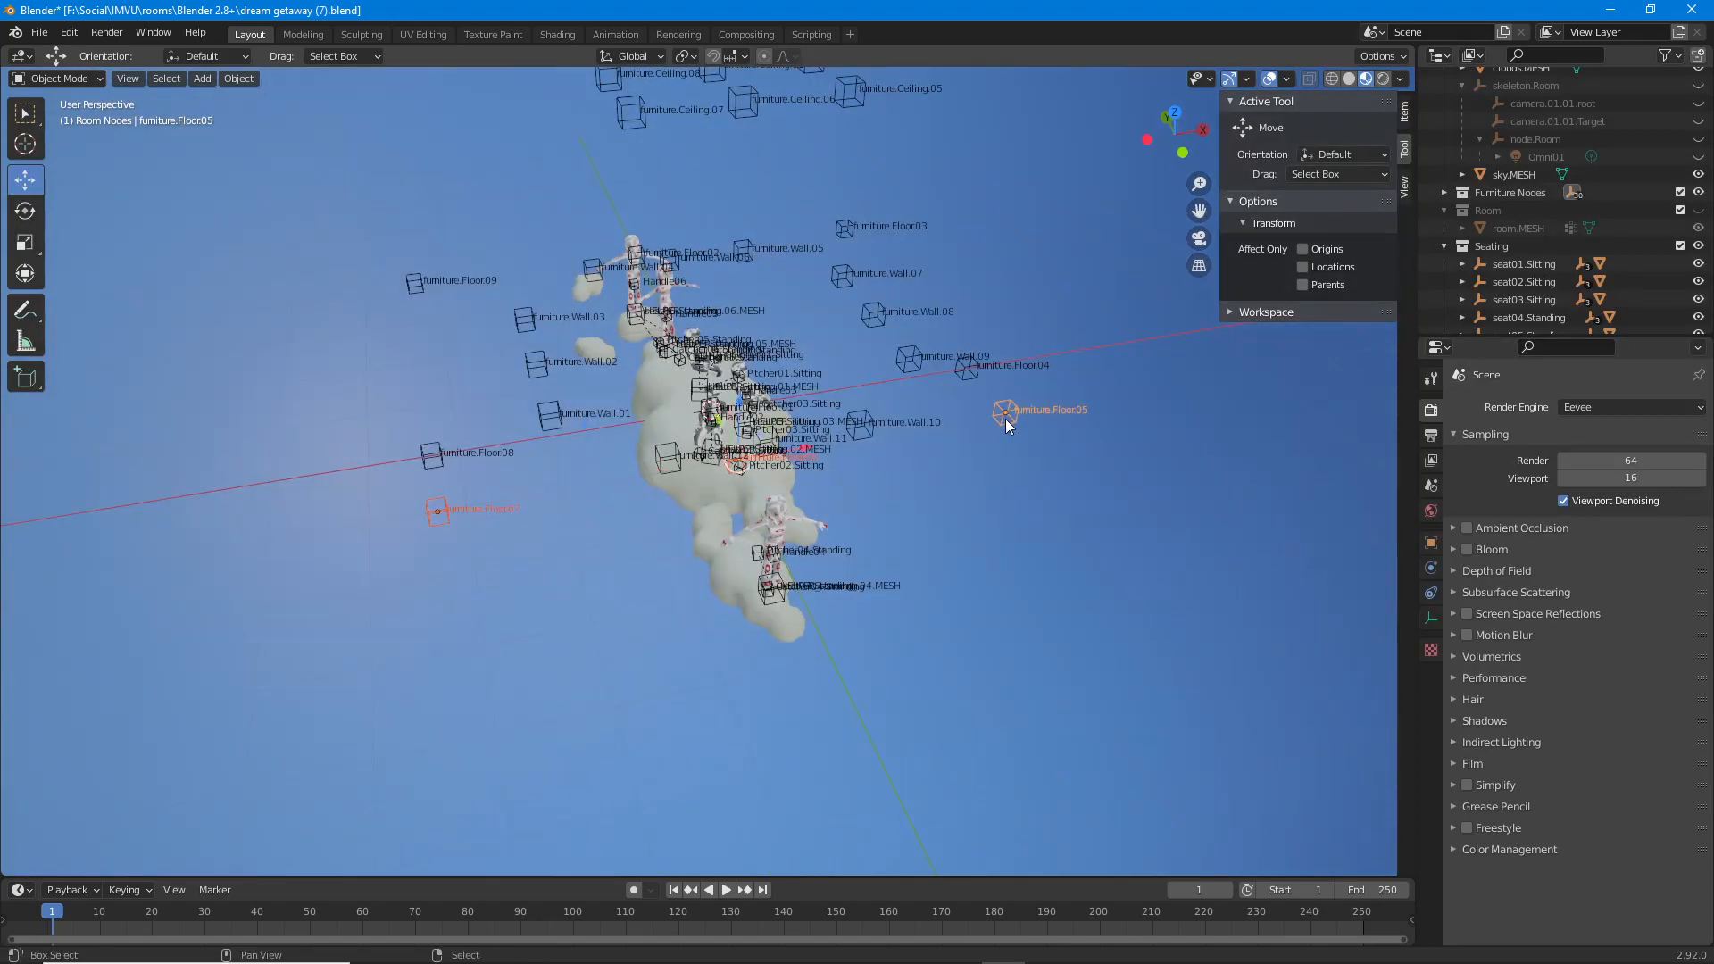
{"action": "key", "text": "KP_7"}
{"action": "scroll", "coordinate": [737, 501], "scroll_direction": "down", "scroll_amount": 1}
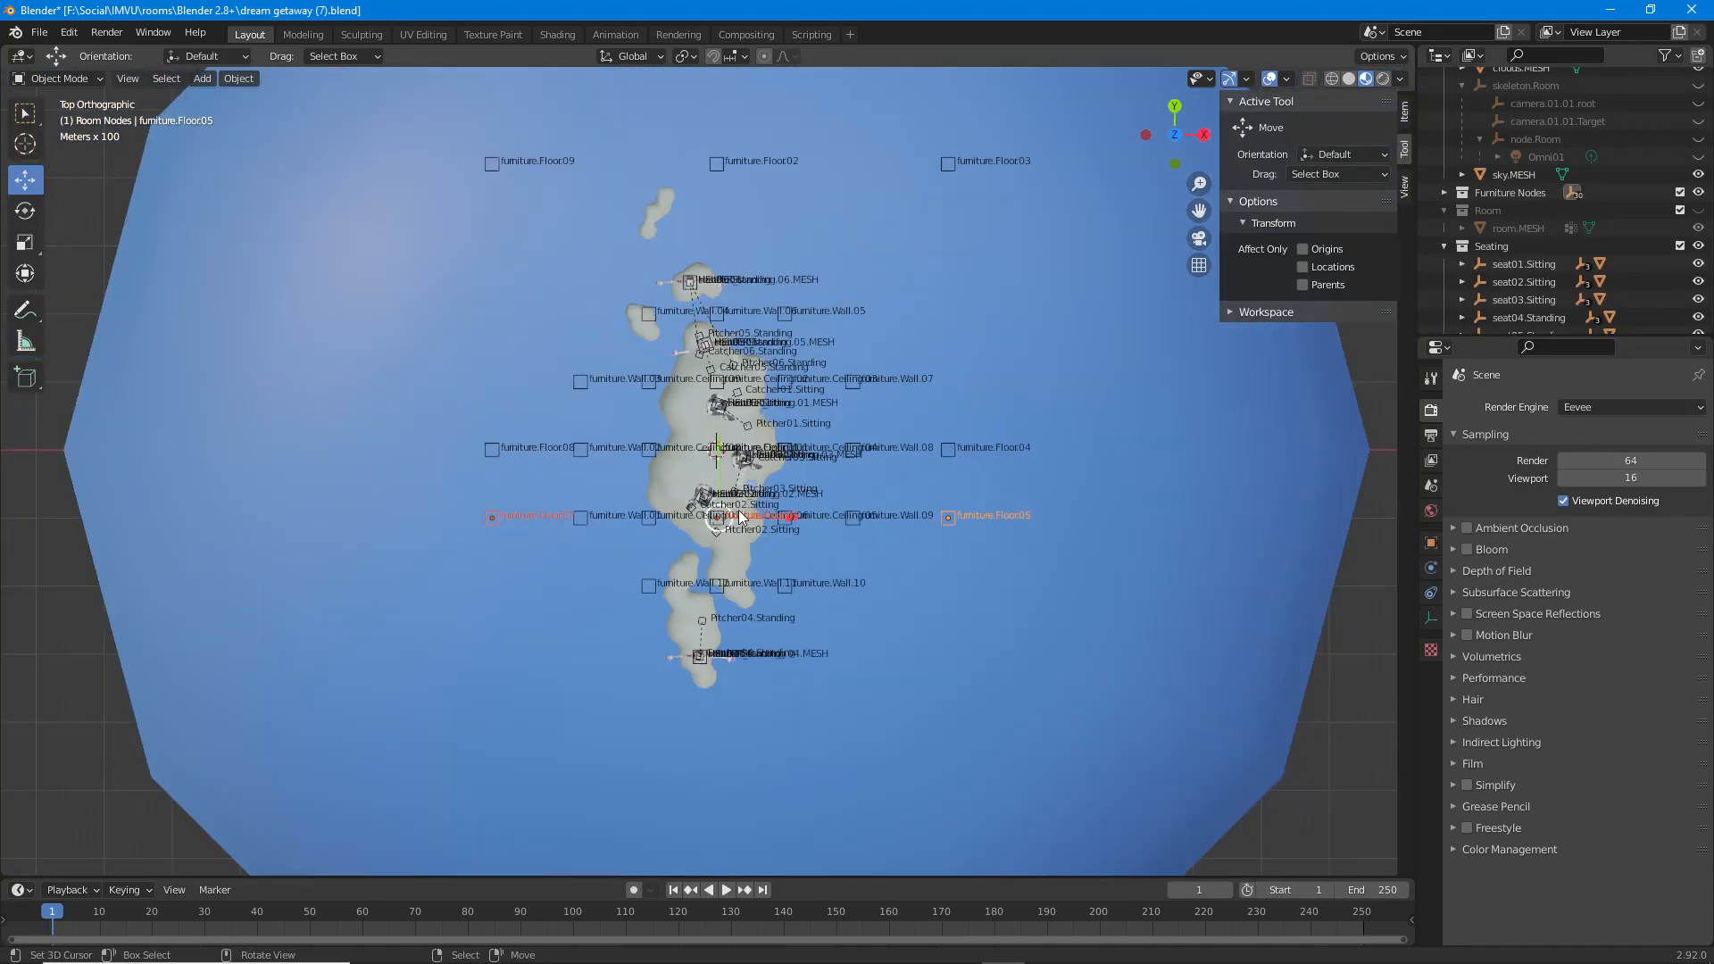
{"action": "left_click_drag", "start_coordinate": [714, 460], "coordinate": [714, 577]}
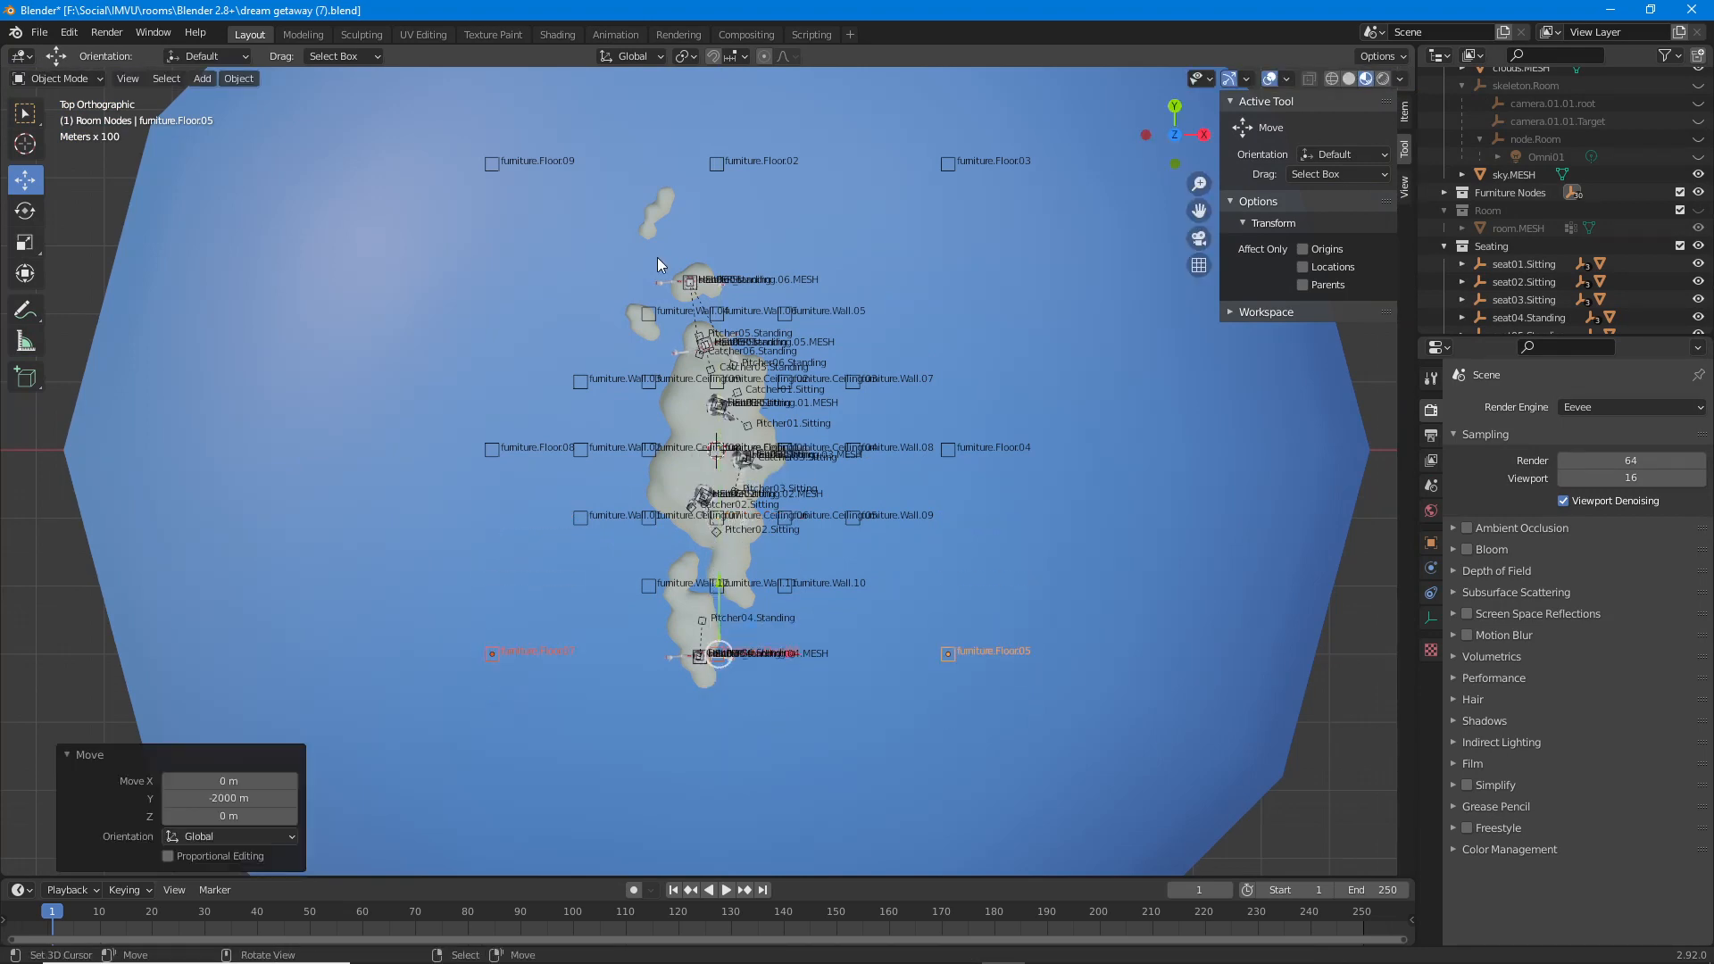
Select furniture.Floor09, Floor02 and Floor03 and move them -1500 m along Y.
{"action": "left_click", "coordinate": [498, 160]}
{"action": "left_click", "coordinate": [724, 164], "text": "shift"}
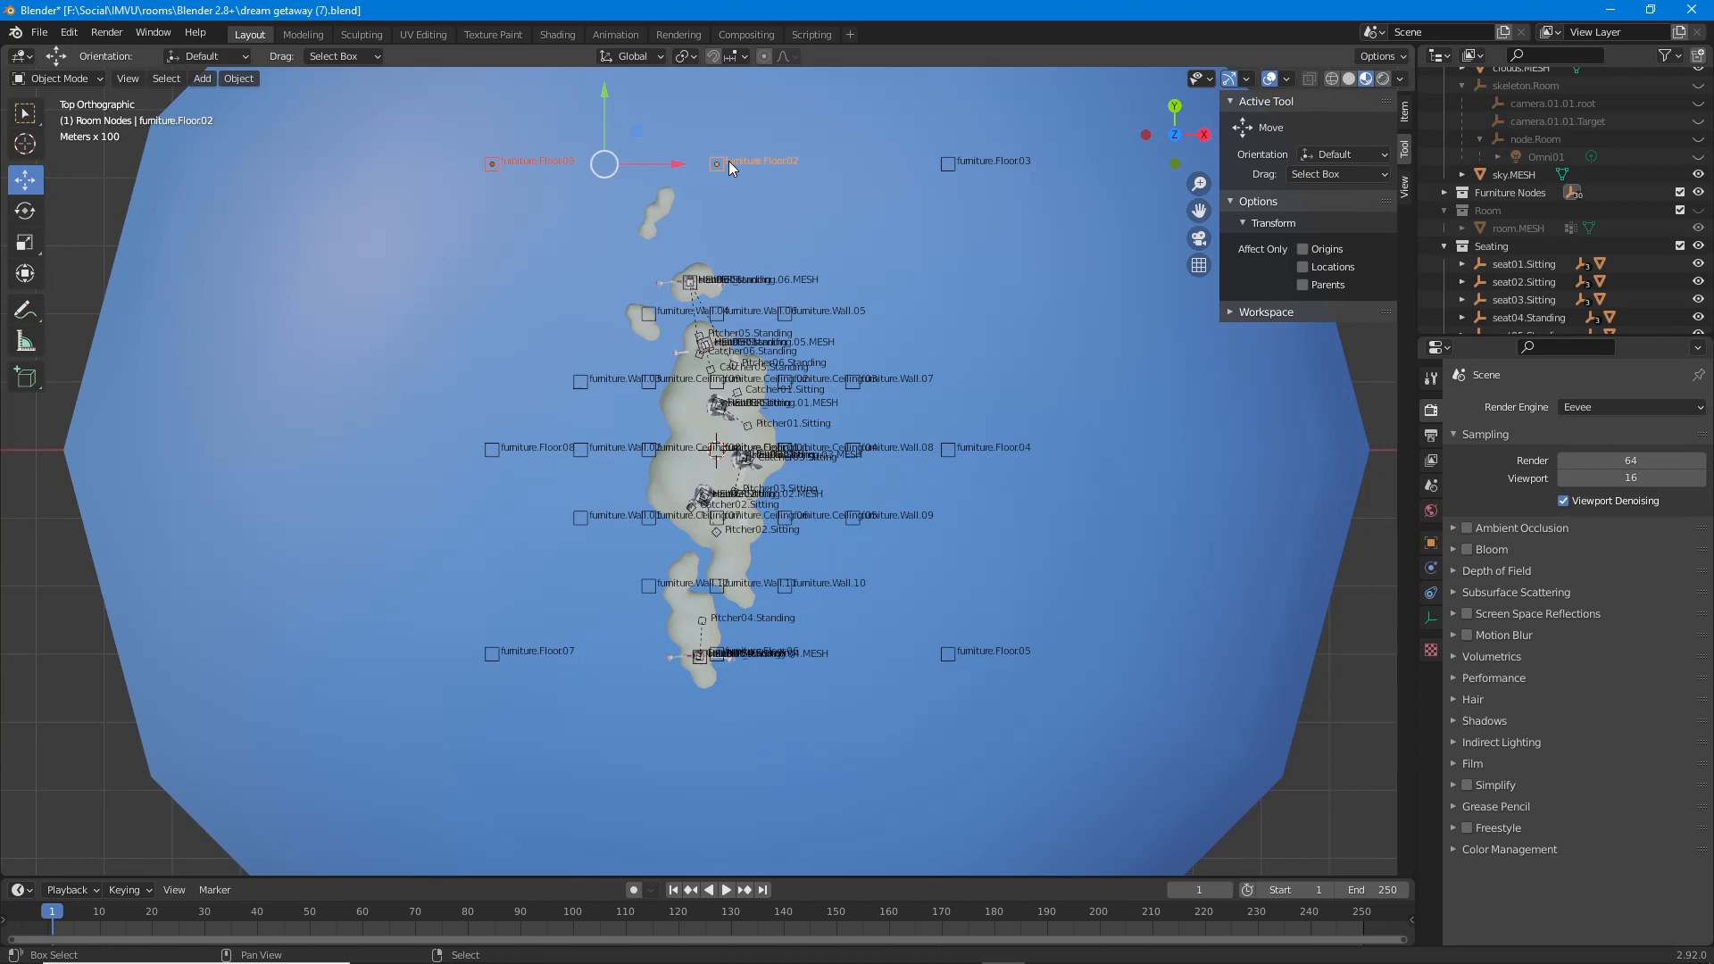
{"action": "left_click", "coordinate": [947, 163], "text": "shift"}
{"action": "left_click_drag", "start_coordinate": [721, 97], "coordinate": [714, 187]}
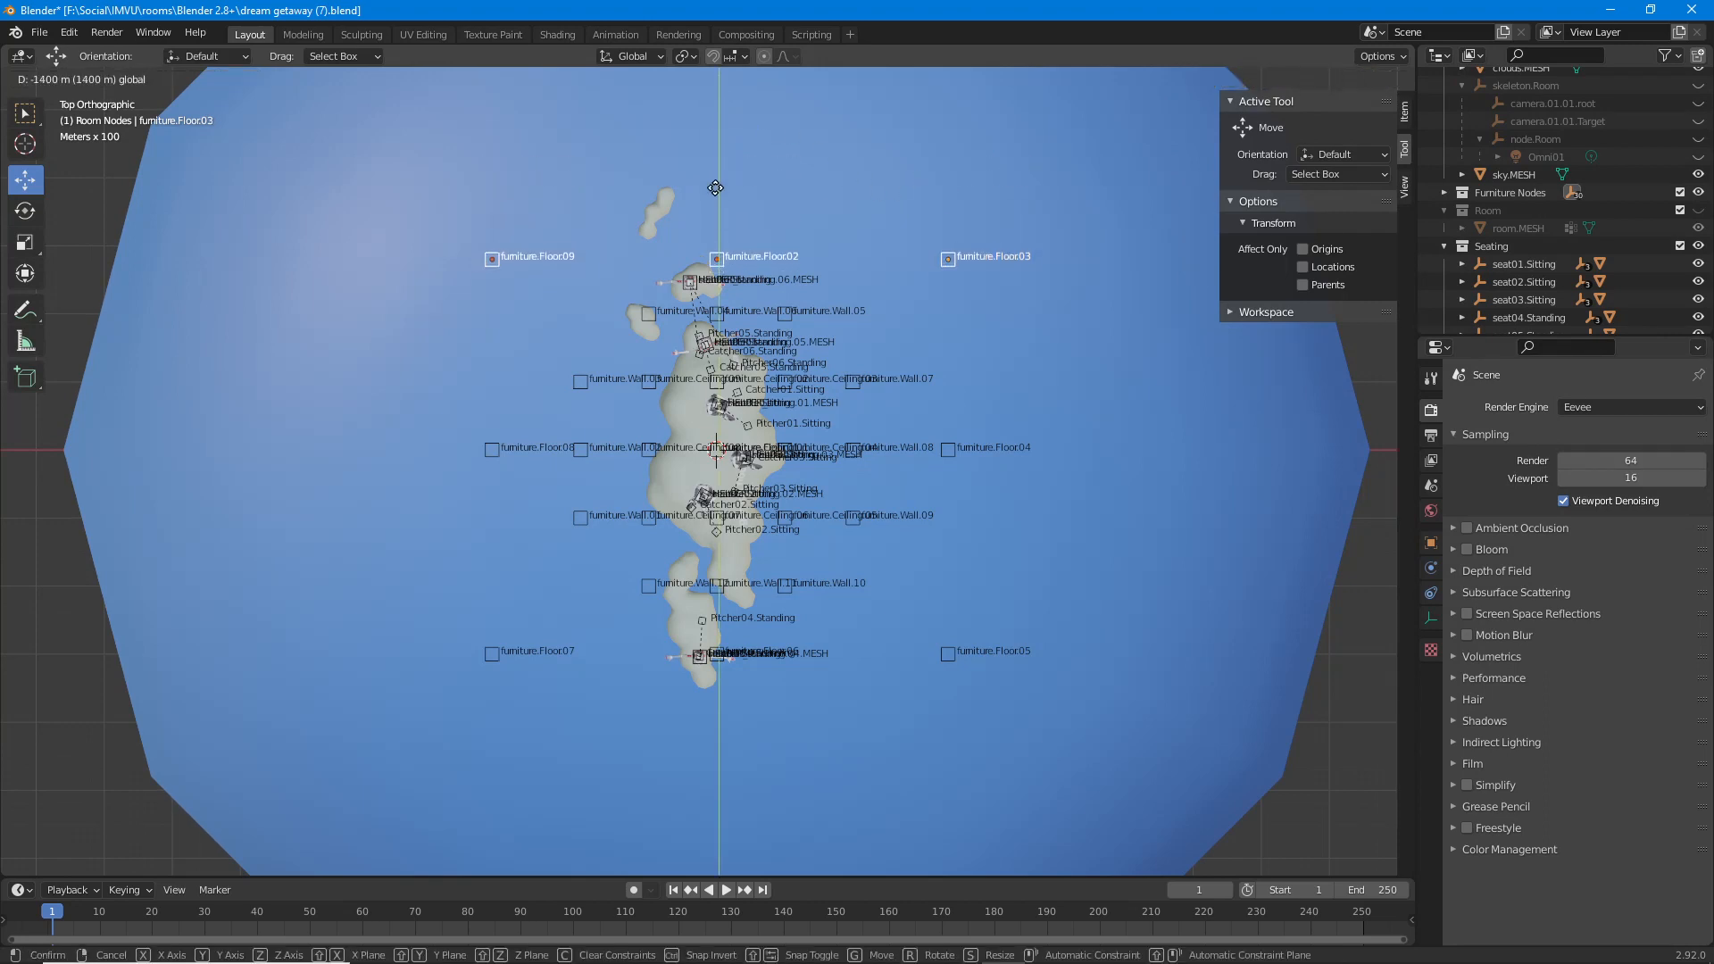
{"action": "key", "text": "Escape"}
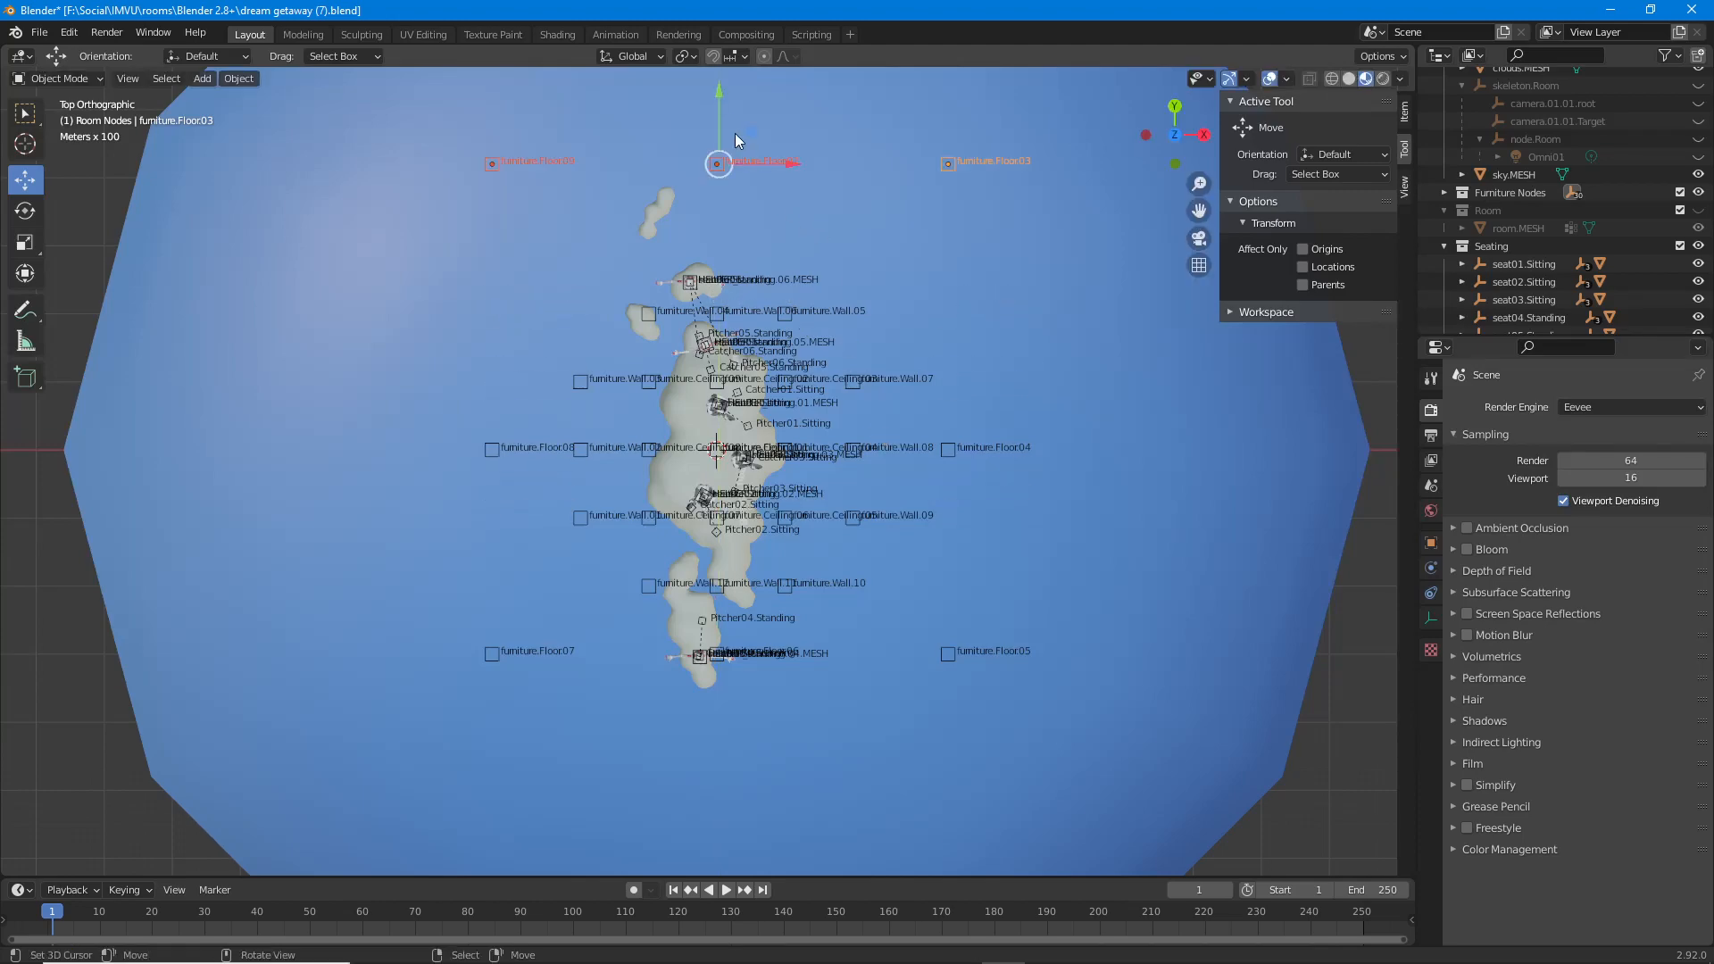
{"action": "left_click_drag", "start_coordinate": [716, 87], "coordinate": [720, 193]}
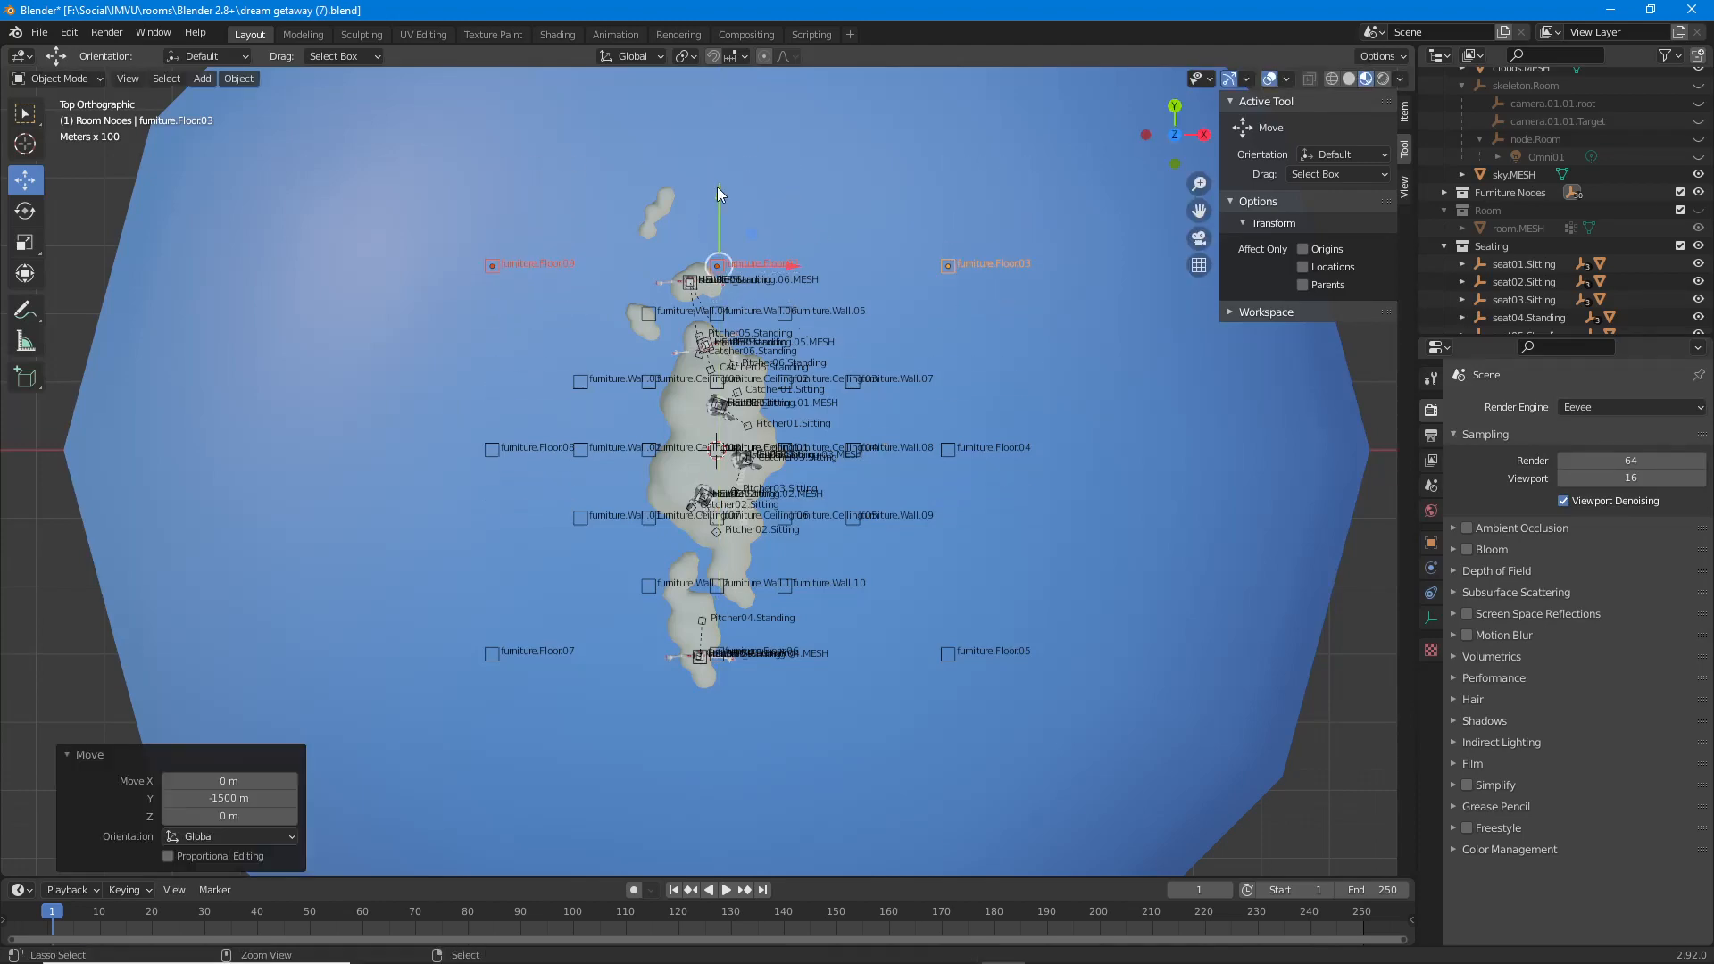
Exclude the Seating collection from the view layer.
{"action": "middle_click_drag", "start_coordinate": [910, 580], "coordinate": [1021, 534]}
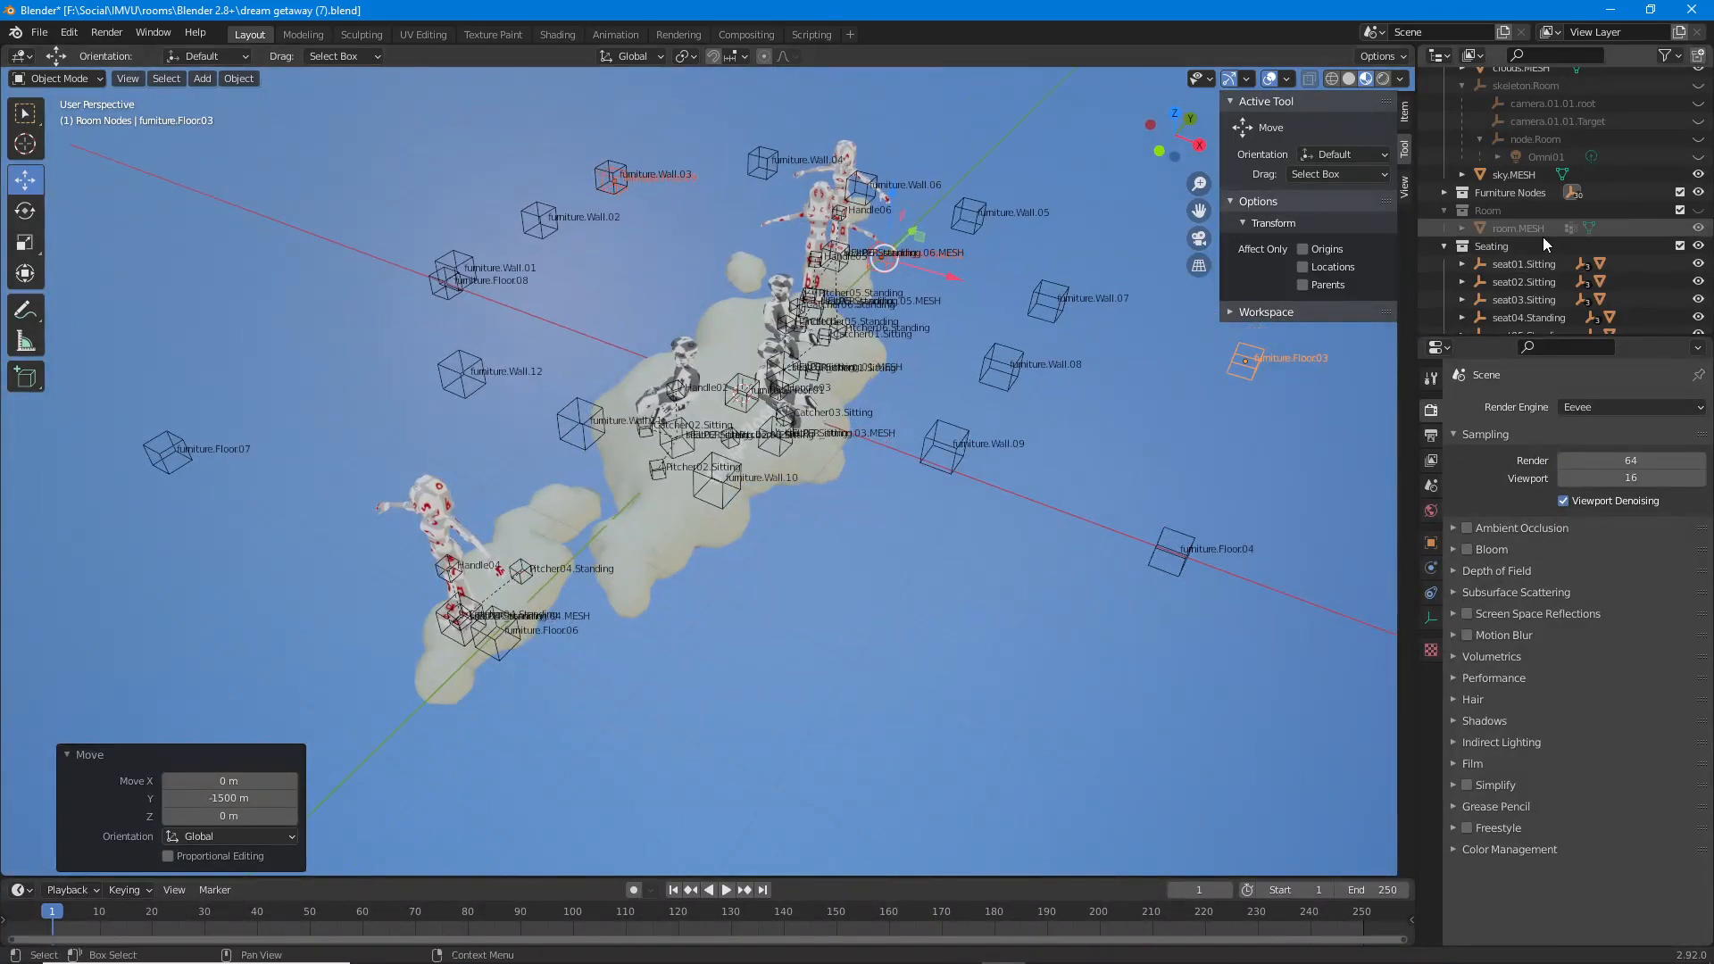
{"action": "scroll", "coordinate": [1535, 241], "scroll_direction": "up", "scroll_amount": 3}
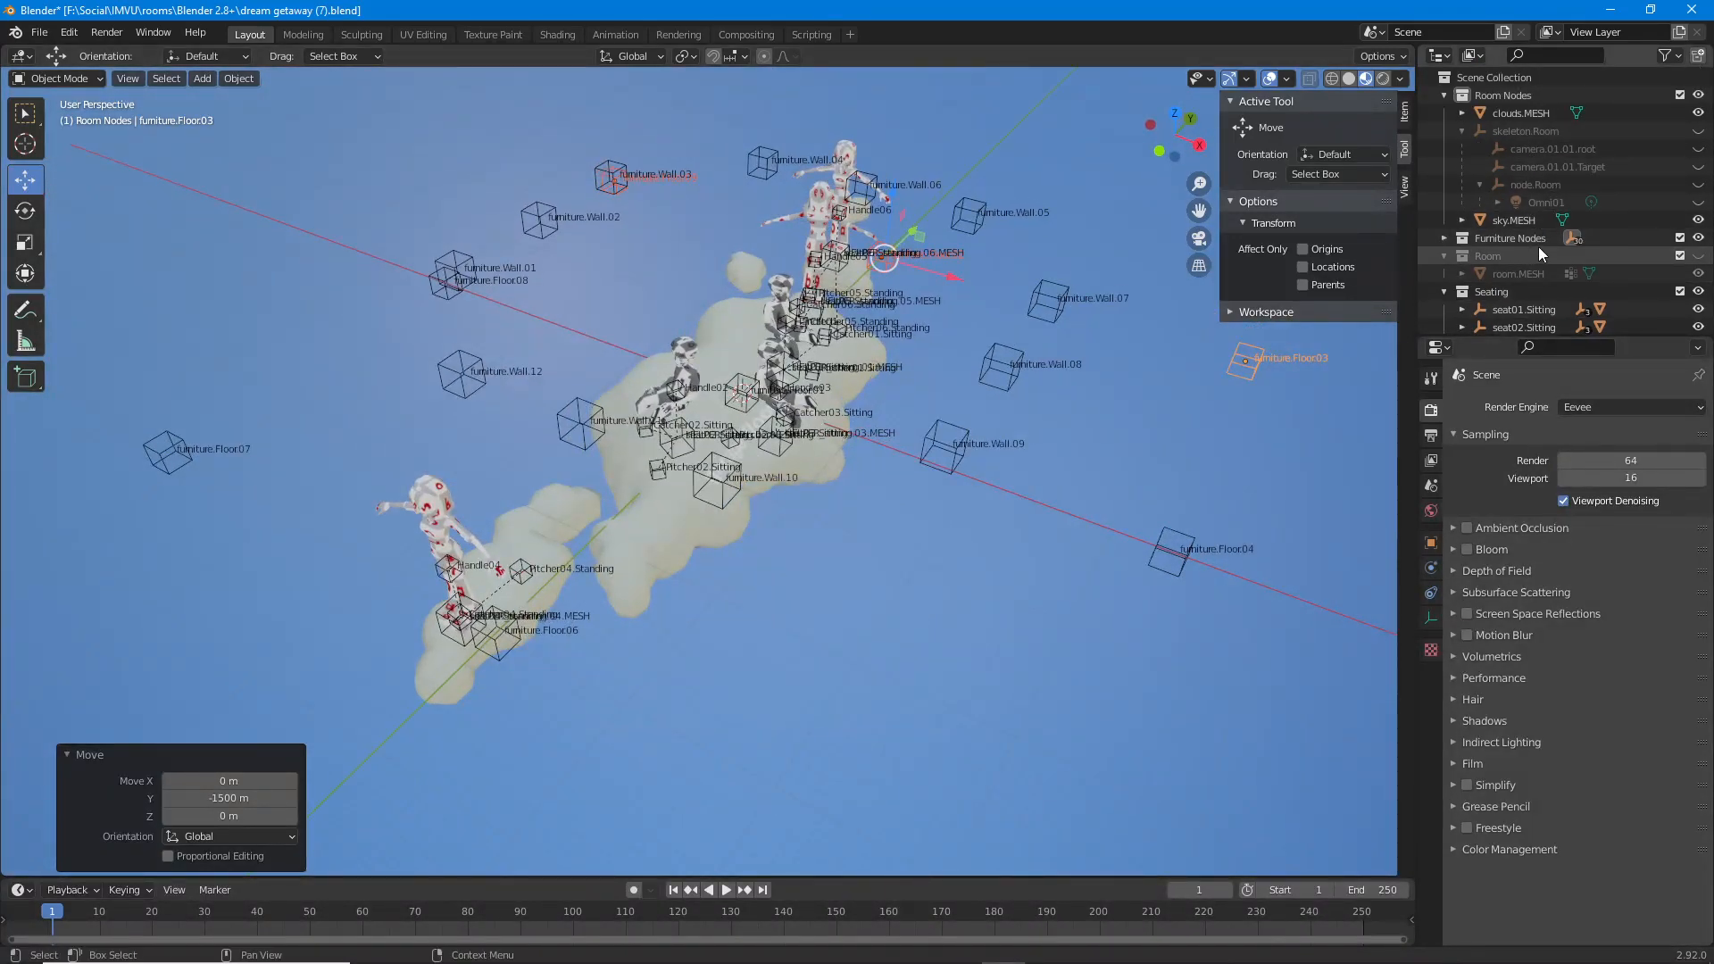
{"action": "middle_click_drag", "start_coordinate": [886, 280], "coordinate": [715, 291]}
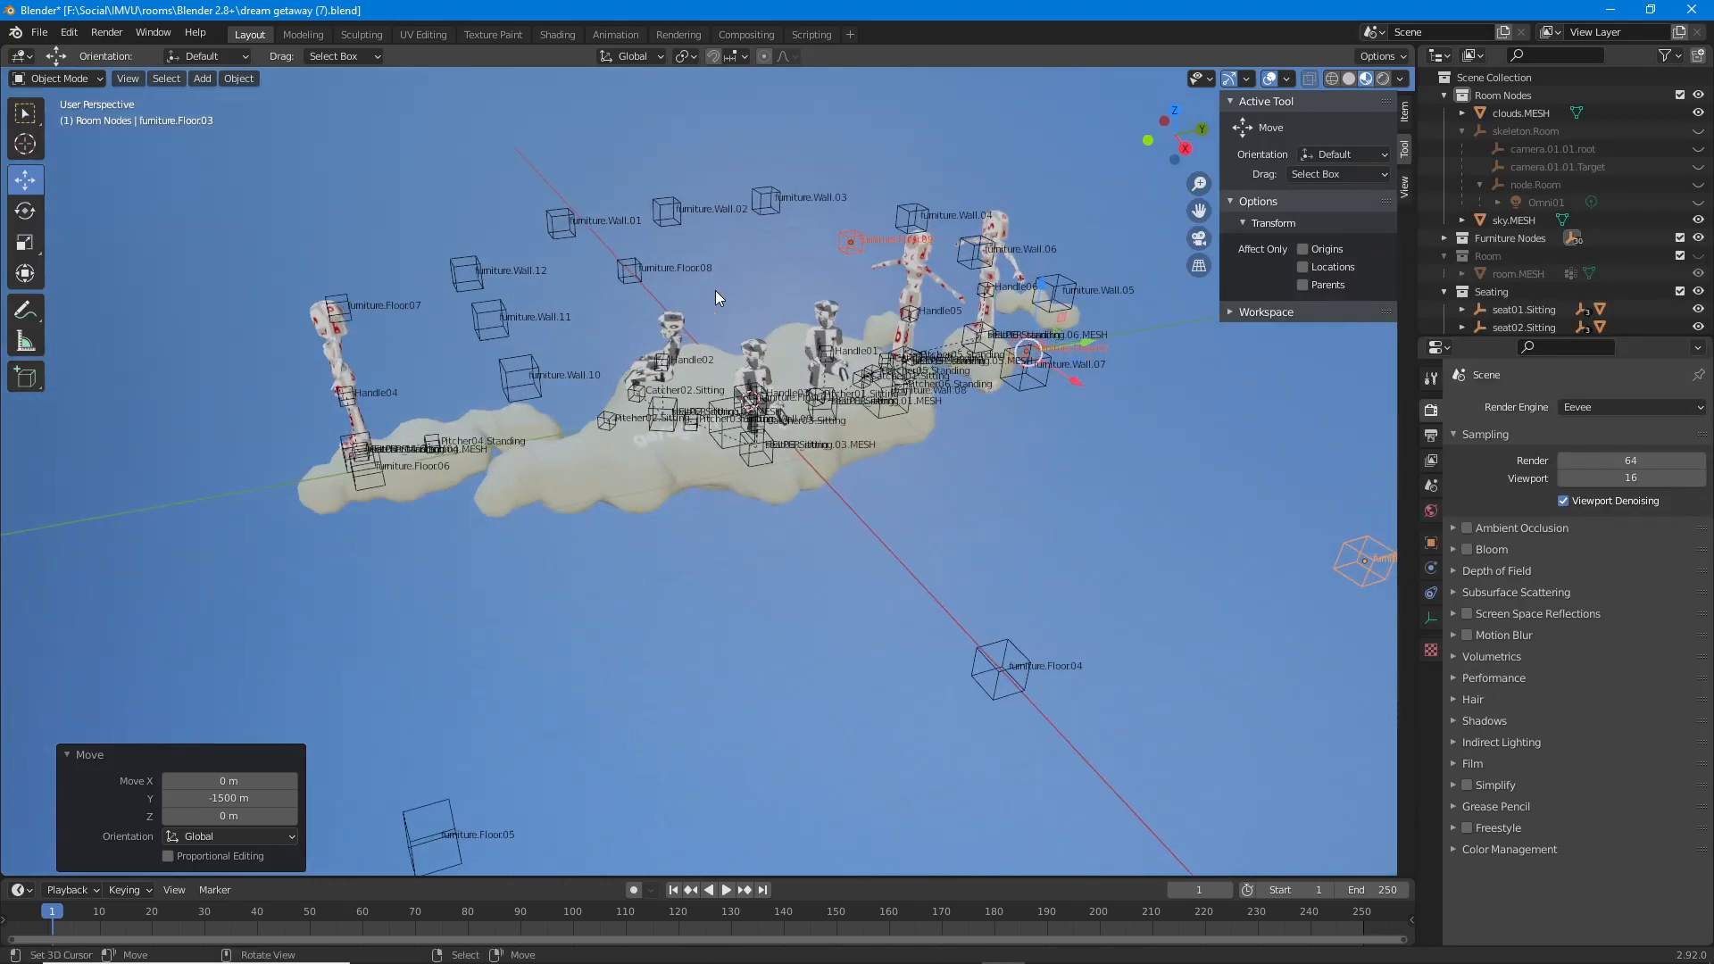
{"action": "scroll", "coordinate": [1538, 251], "scroll_direction": "down", "scroll_amount": 2}
{"action": "left_click", "coordinate": [1680, 256]}
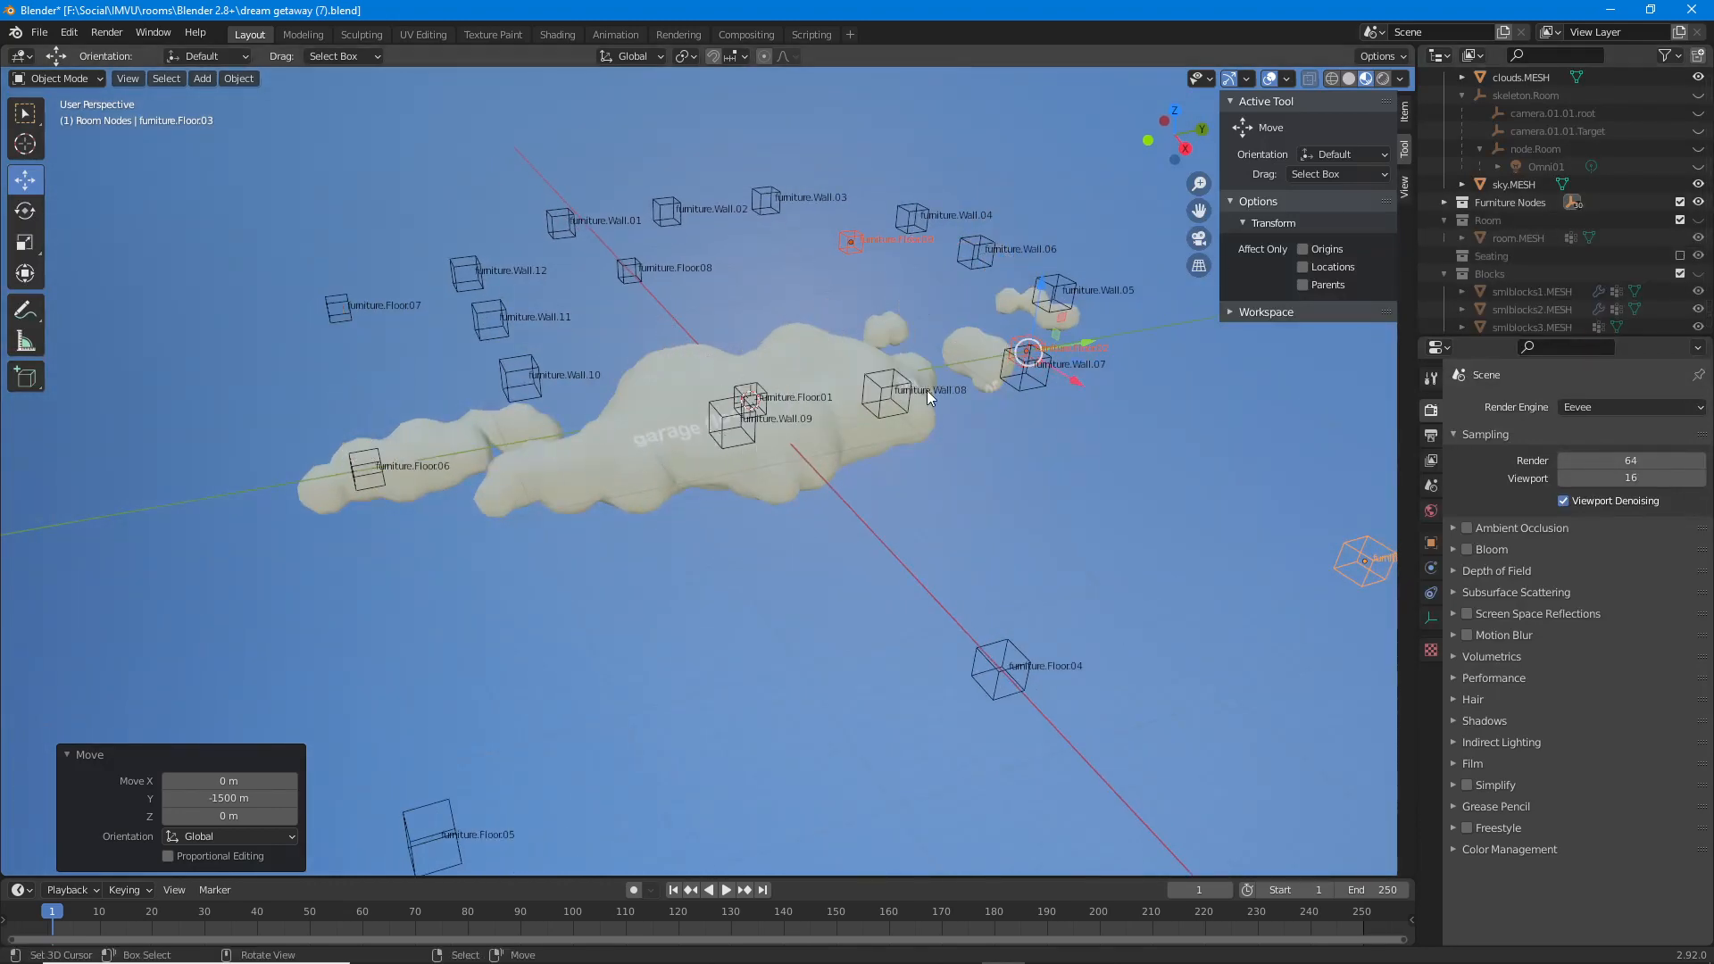
Select the furniture.Floor01 node on the main cloud and expand the Furniture Nodes collection in the outliner.
{"action": "middle_click_drag", "start_coordinate": [716, 474], "coordinate": [795, 442]}
{"action": "left_click", "coordinate": [756, 407]}
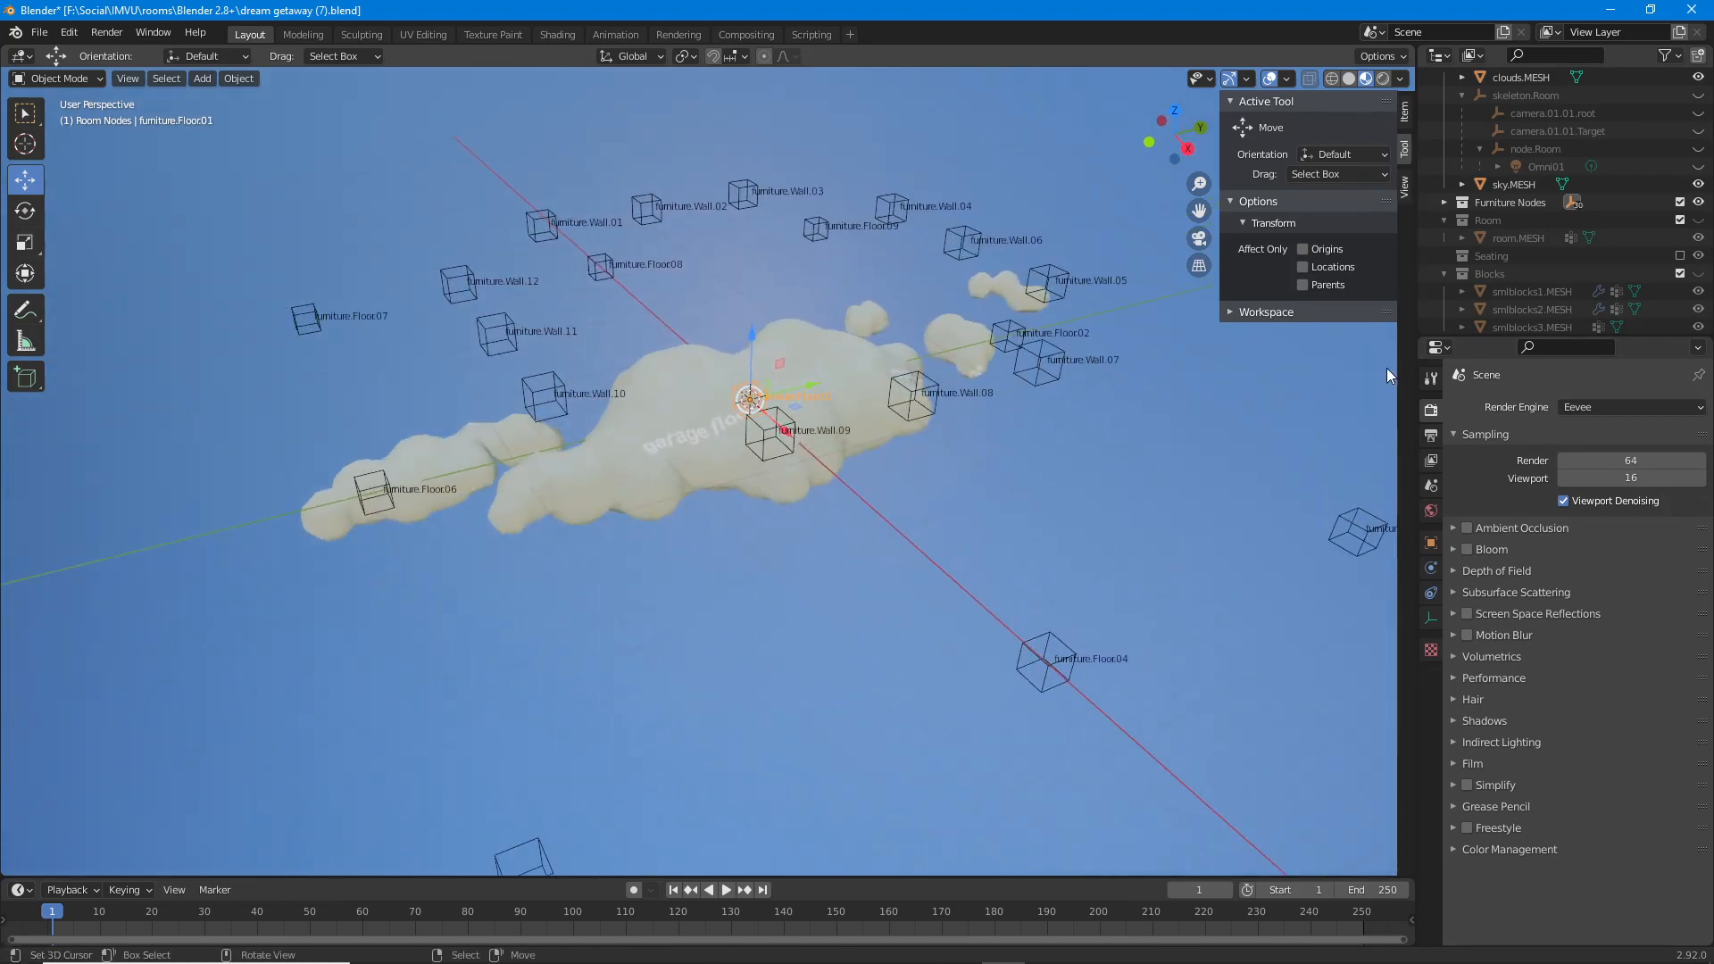
{"action": "scroll", "coordinate": [1567, 239], "scroll_direction": "down", "scroll_amount": 1}
{"action": "scroll", "coordinate": [1567, 239], "scroll_direction": "up", "scroll_amount": 2}
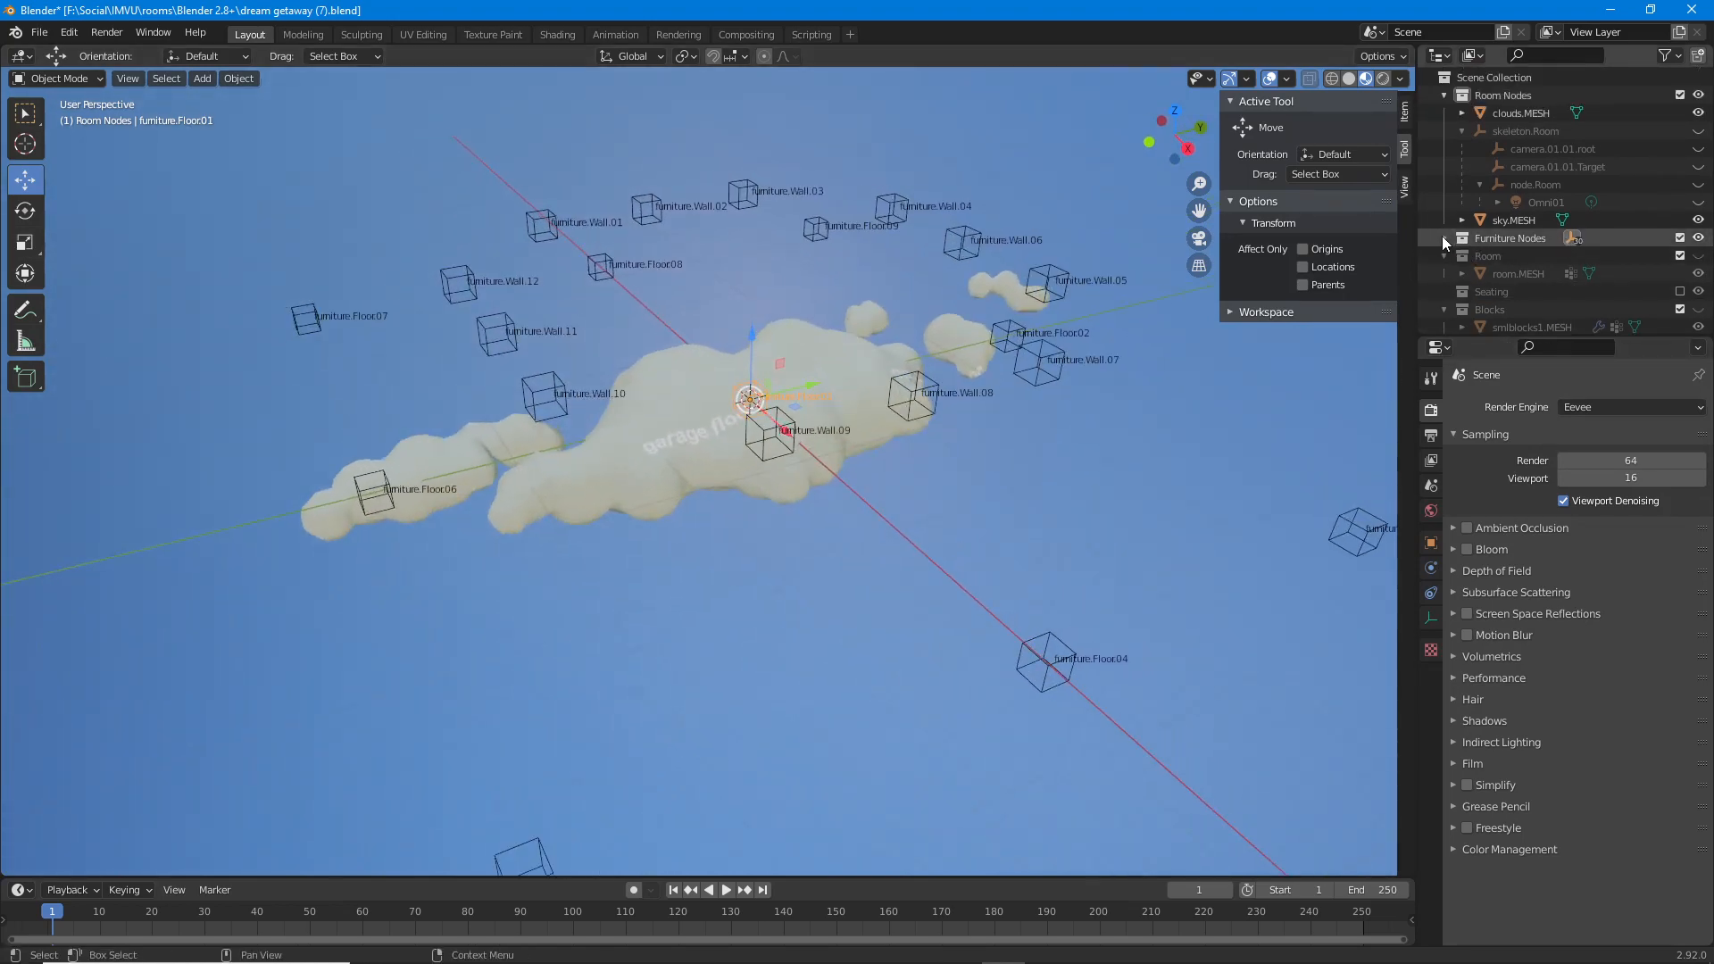
{"action": "left_click", "coordinate": [1443, 237]}
{"action": "scroll", "coordinate": [1442, 236], "scroll_direction": "down", "scroll_amount": 4}
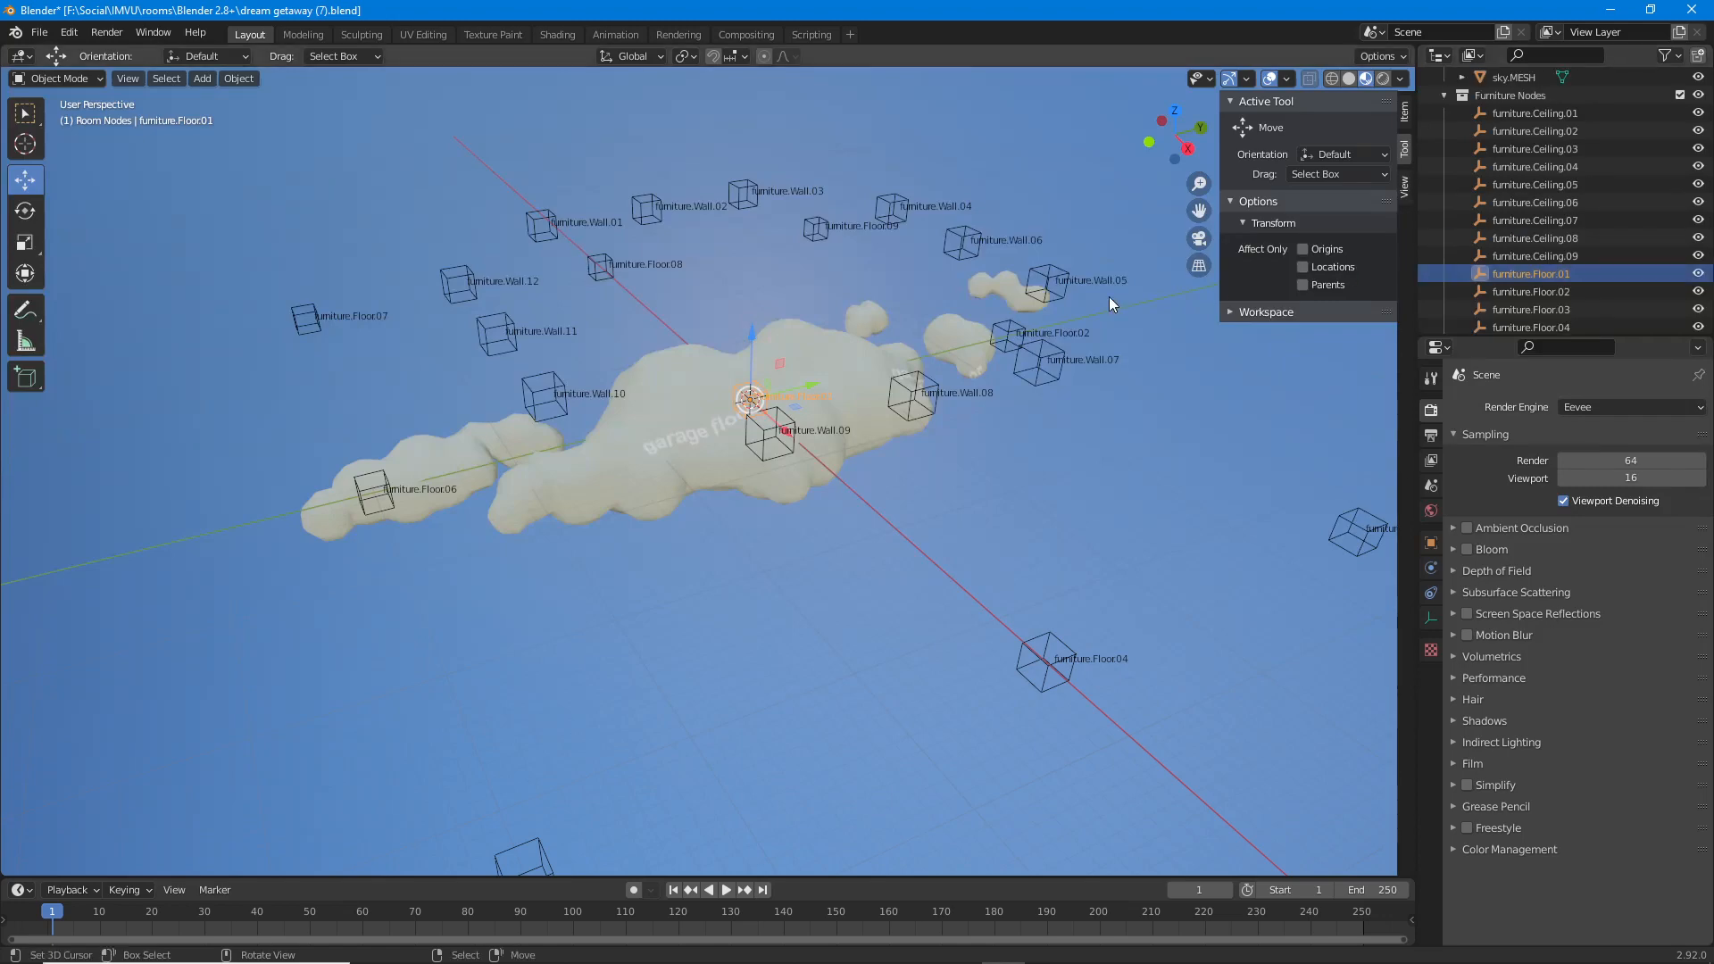
Examine the placement of the wall and ceiling furniture nodes above the clouds from several angles.
{"action": "middle_click_drag", "start_coordinate": [886, 341], "coordinate": [579, 304]}
{"action": "left_click", "coordinate": [493, 347]}
{"action": "left_click", "coordinate": [493, 260]}
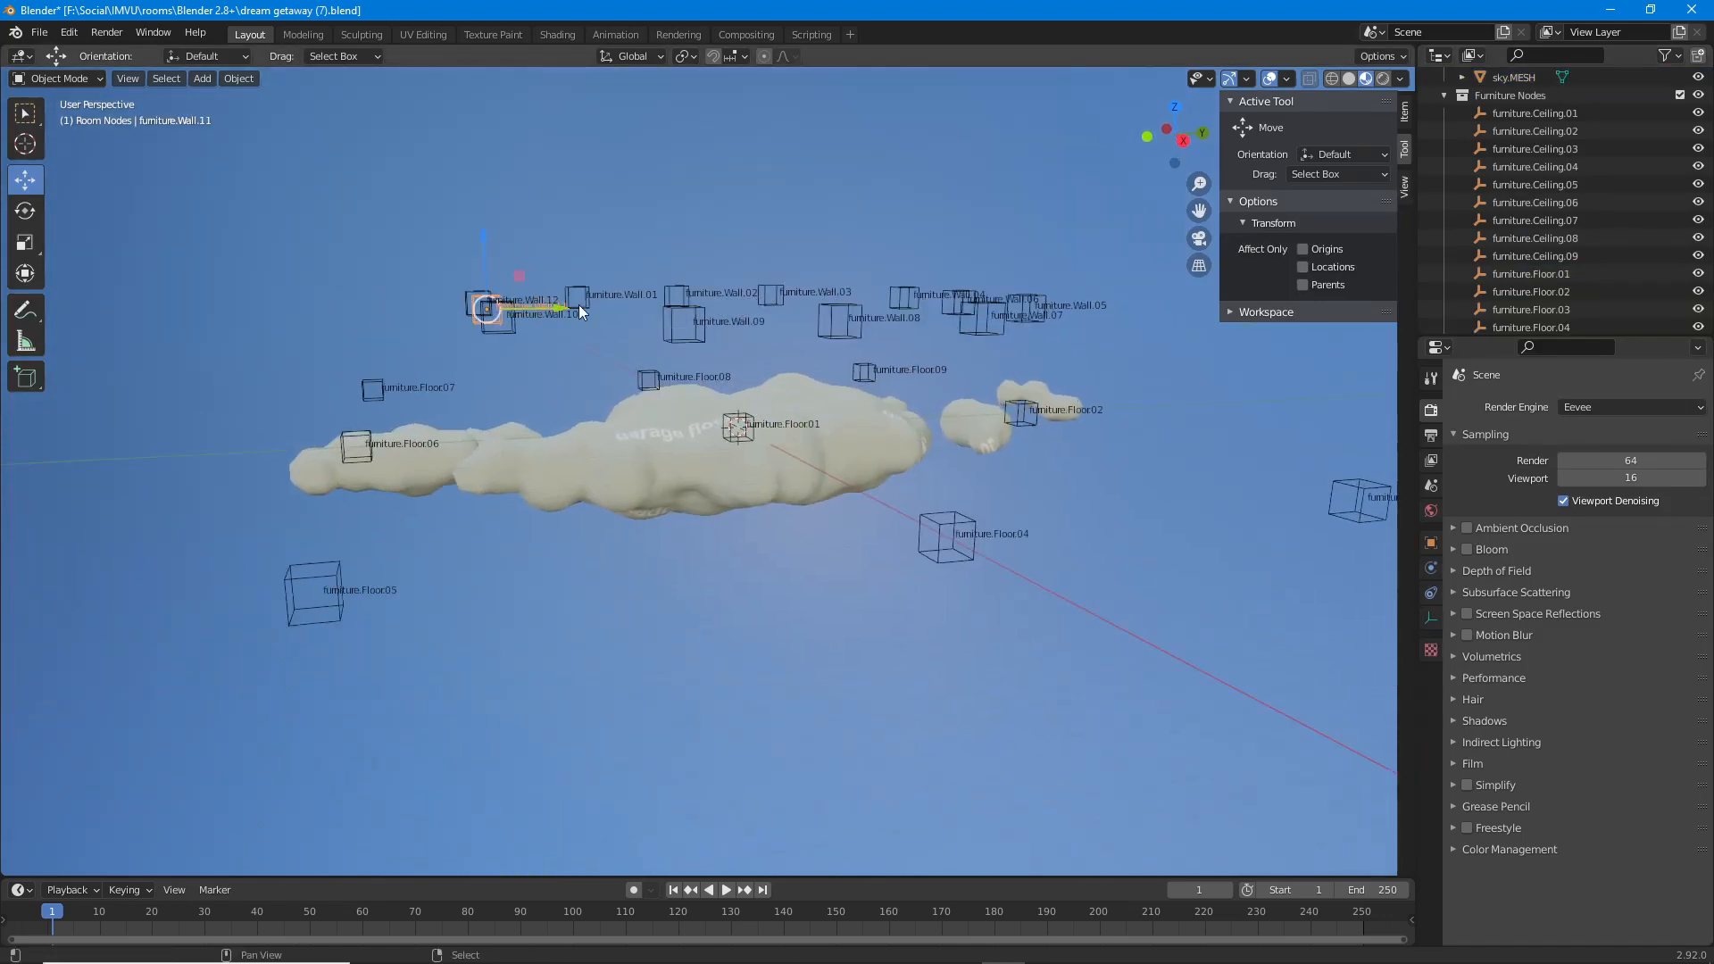
{"action": "left_click", "coordinate": [708, 307], "text": "shift"}
{"action": "left_click", "coordinate": [755, 290], "text": "shift"}
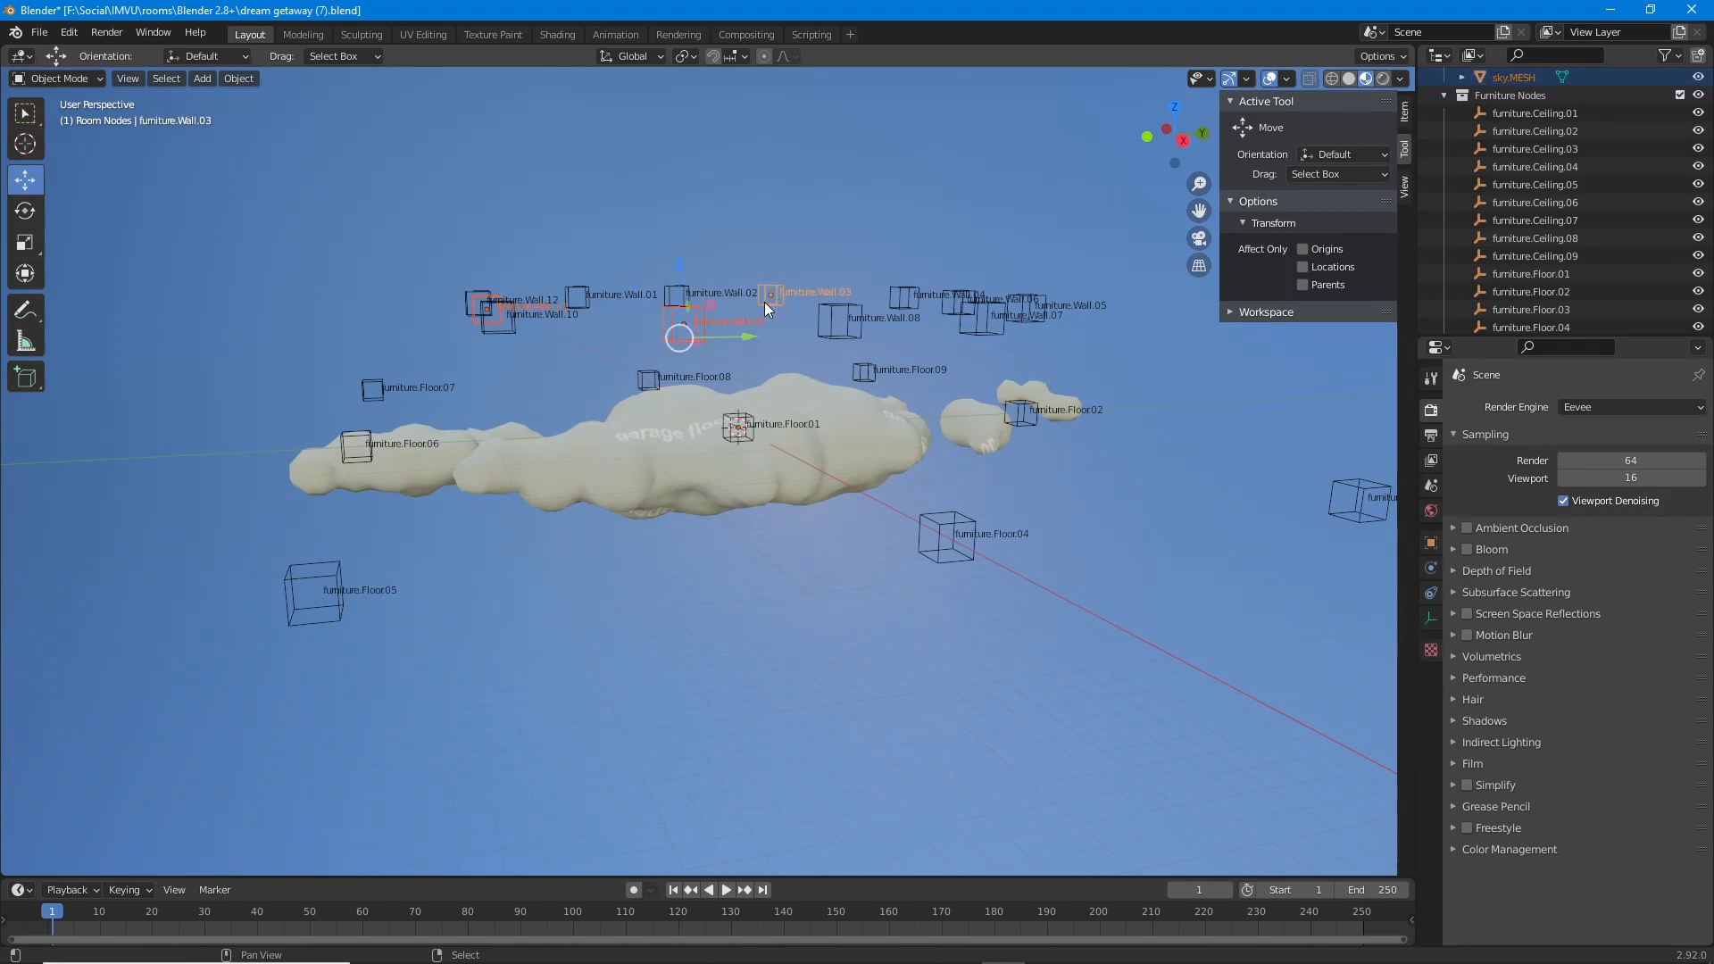
{"action": "middle_click_drag", "start_coordinate": [764, 302], "coordinate": [705, 245]}
{"action": "left_click", "coordinate": [678, 146]}
{"action": "left_click", "coordinate": [648, 157]}
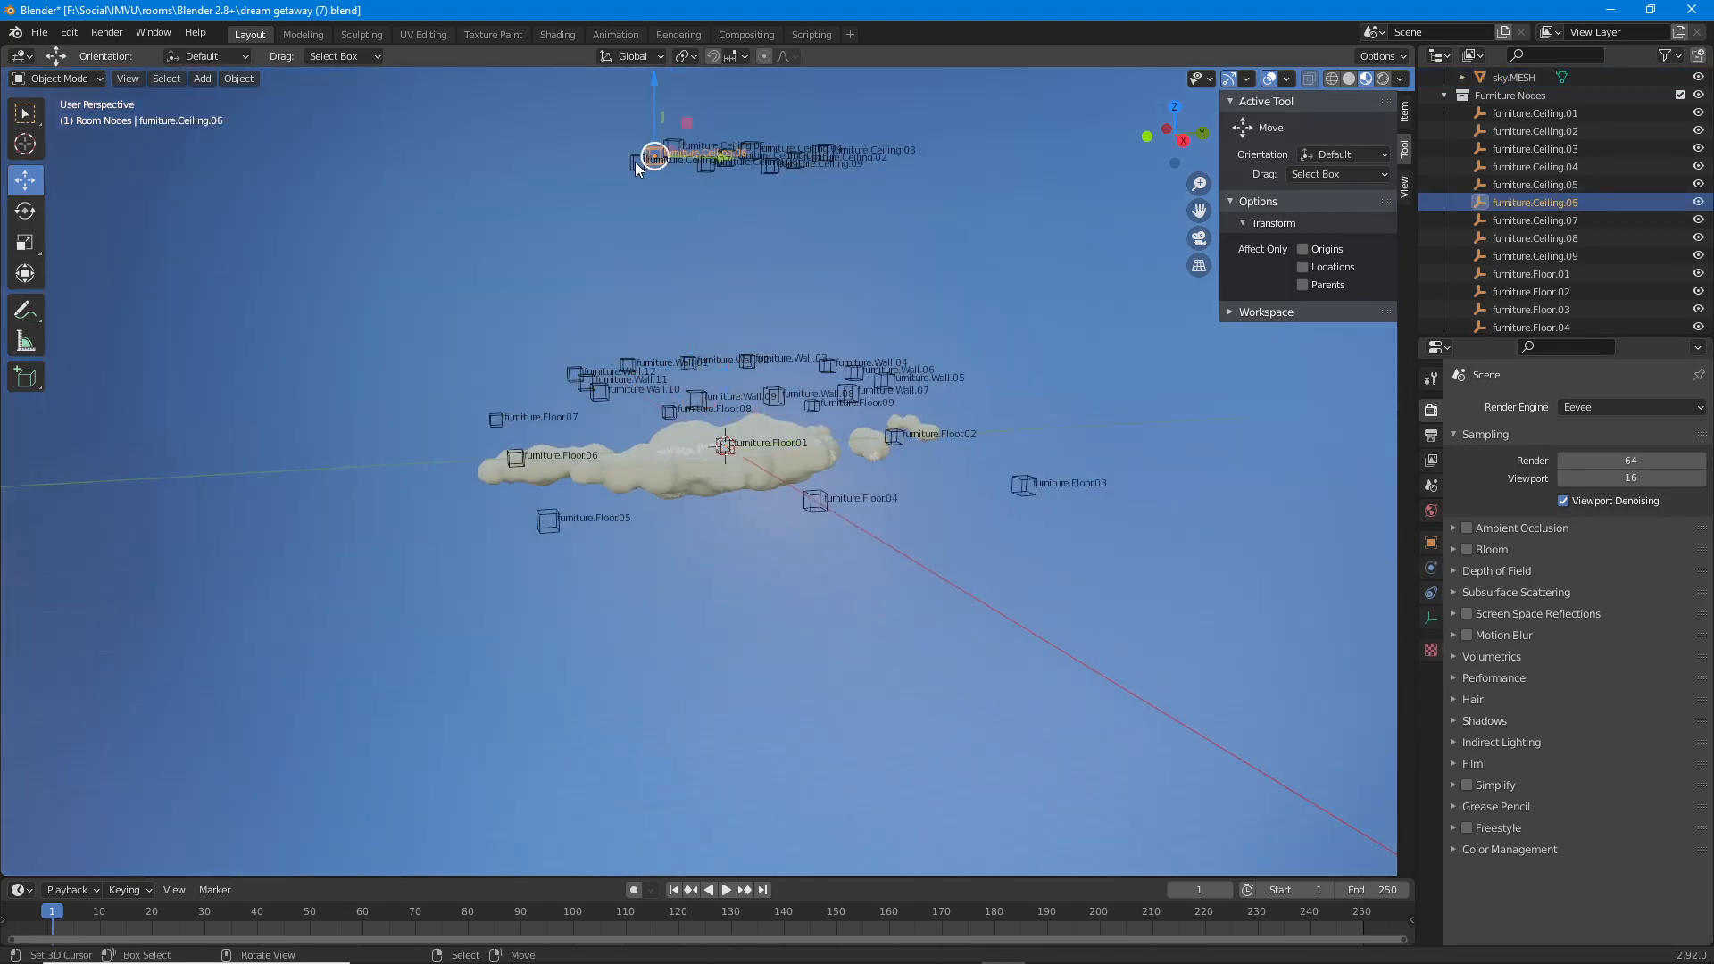
{"action": "left_click", "coordinate": [634, 162]}
{"action": "middle_click_drag", "start_coordinate": [719, 365], "coordinate": [784, 393]}
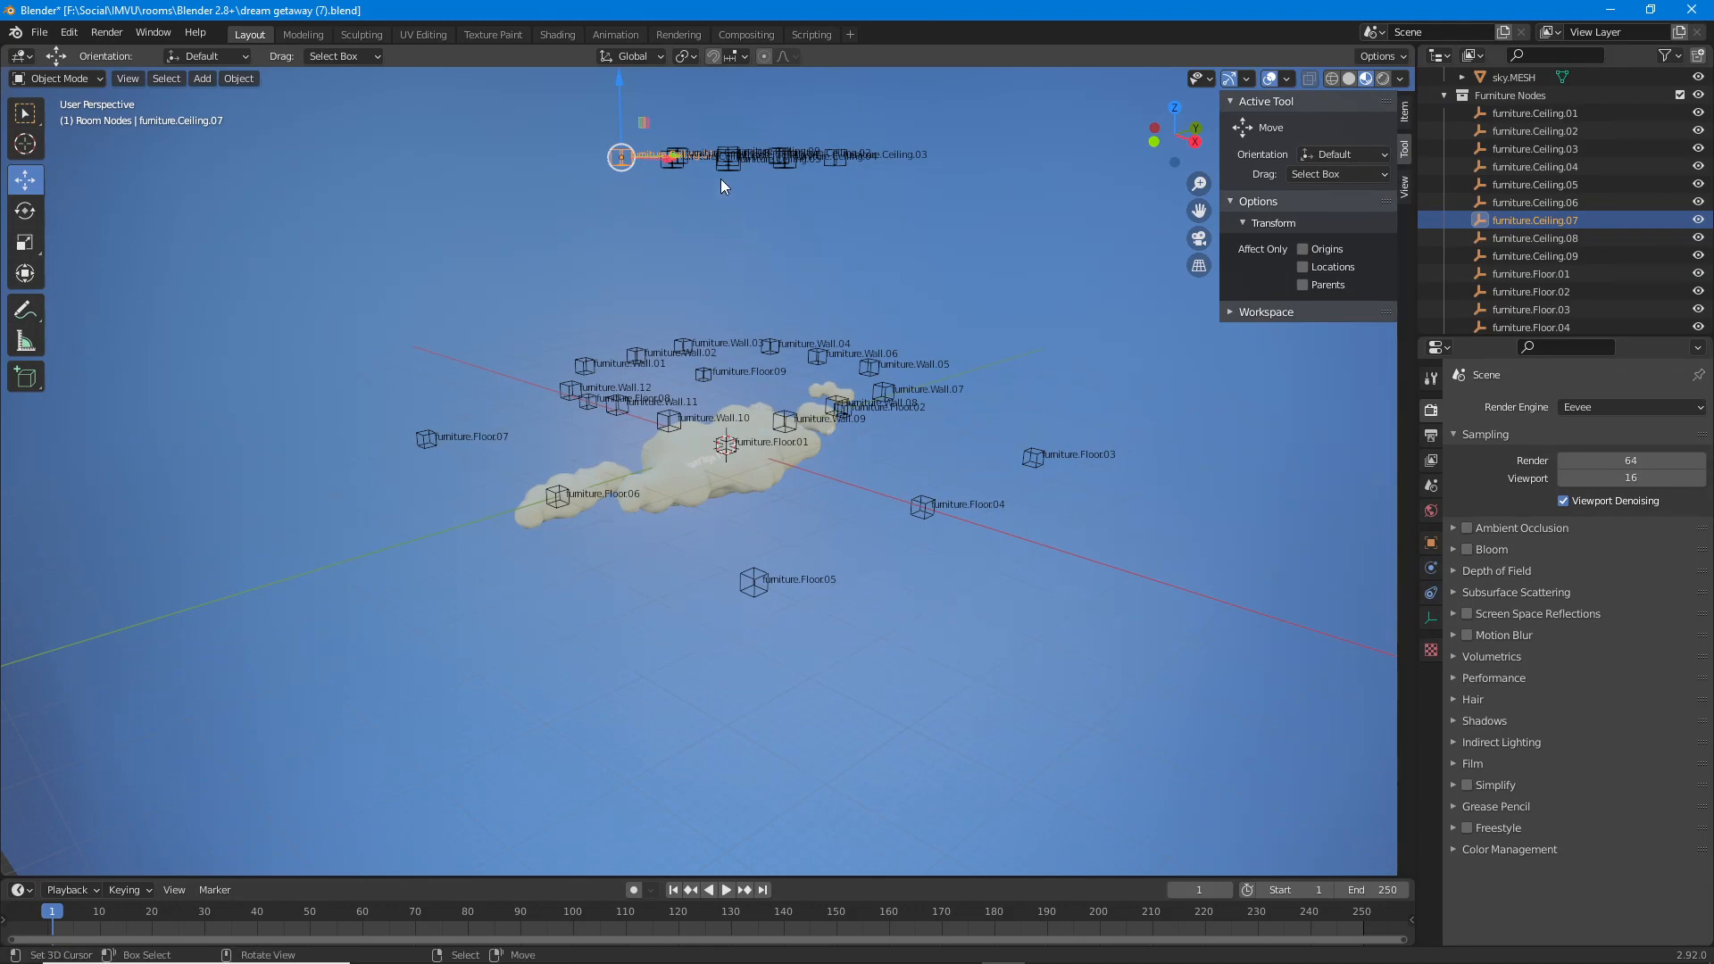
{"action": "middle_click_drag", "start_coordinate": [714, 262], "coordinate": [630, 385]}
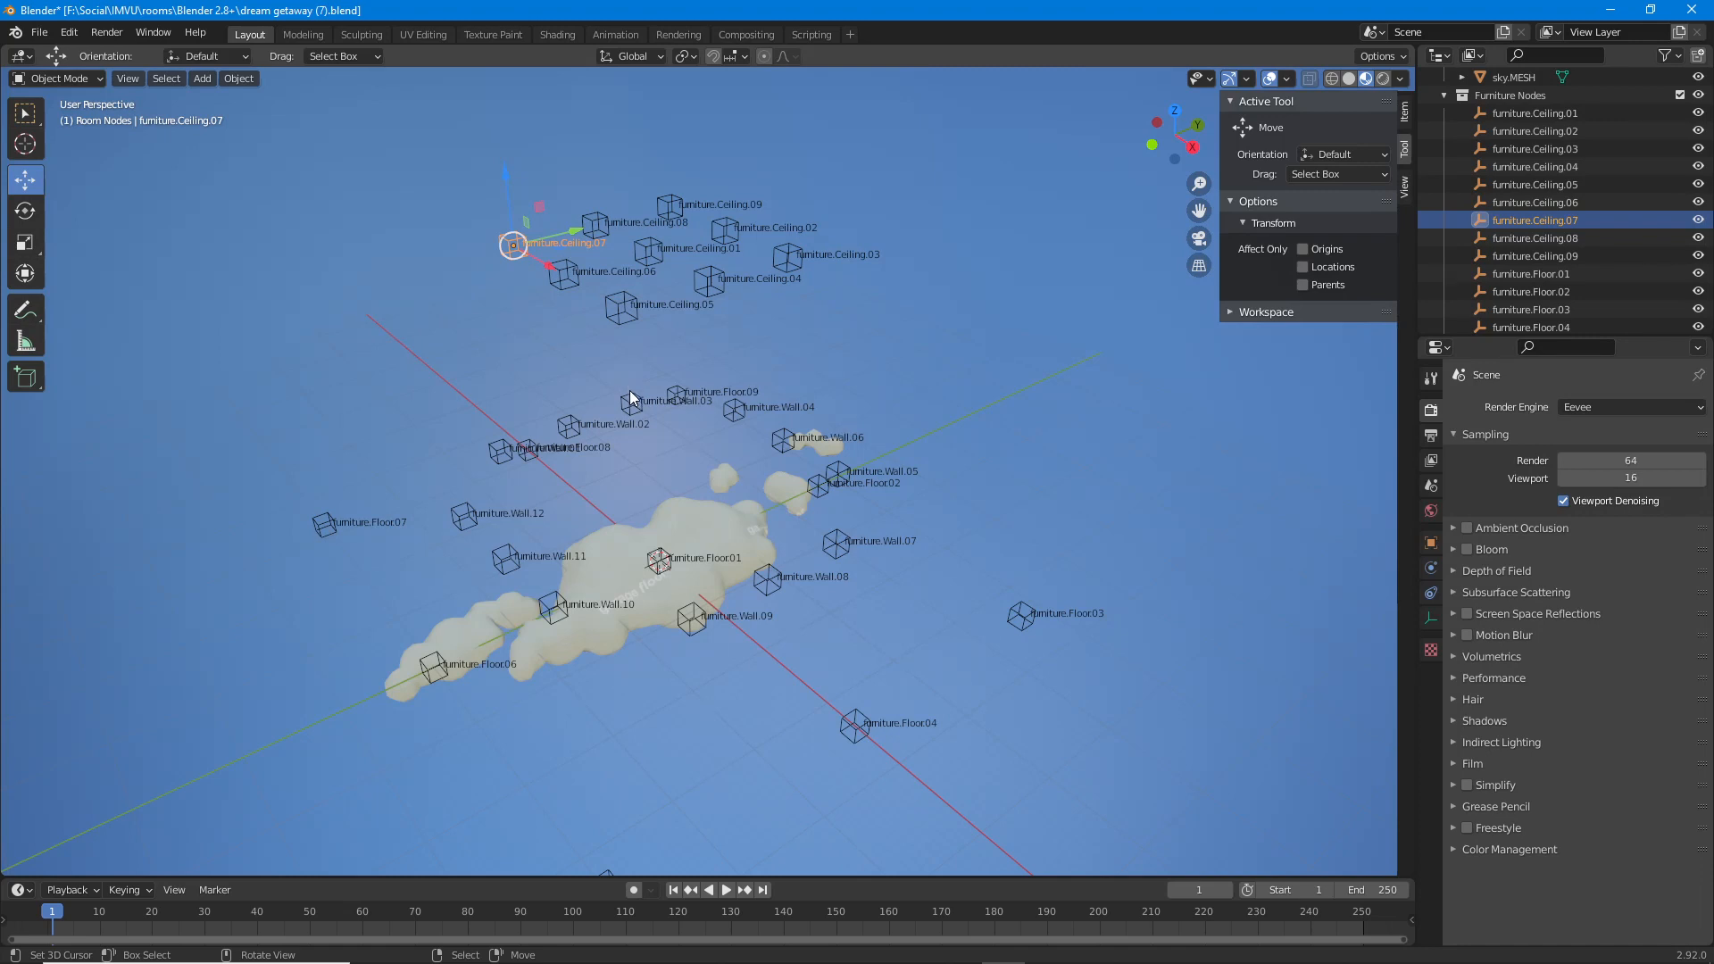
{"action": "middle_click_drag", "start_coordinate": [773, 436], "coordinate": [724, 411]}
Unhide skeleton.Room, camera.01.01.root and camera.01.01.Target in the Room Nodes collection.
{"action": "scroll", "coordinate": [1553, 232], "scroll_direction": "up", "scroll_amount": 5}
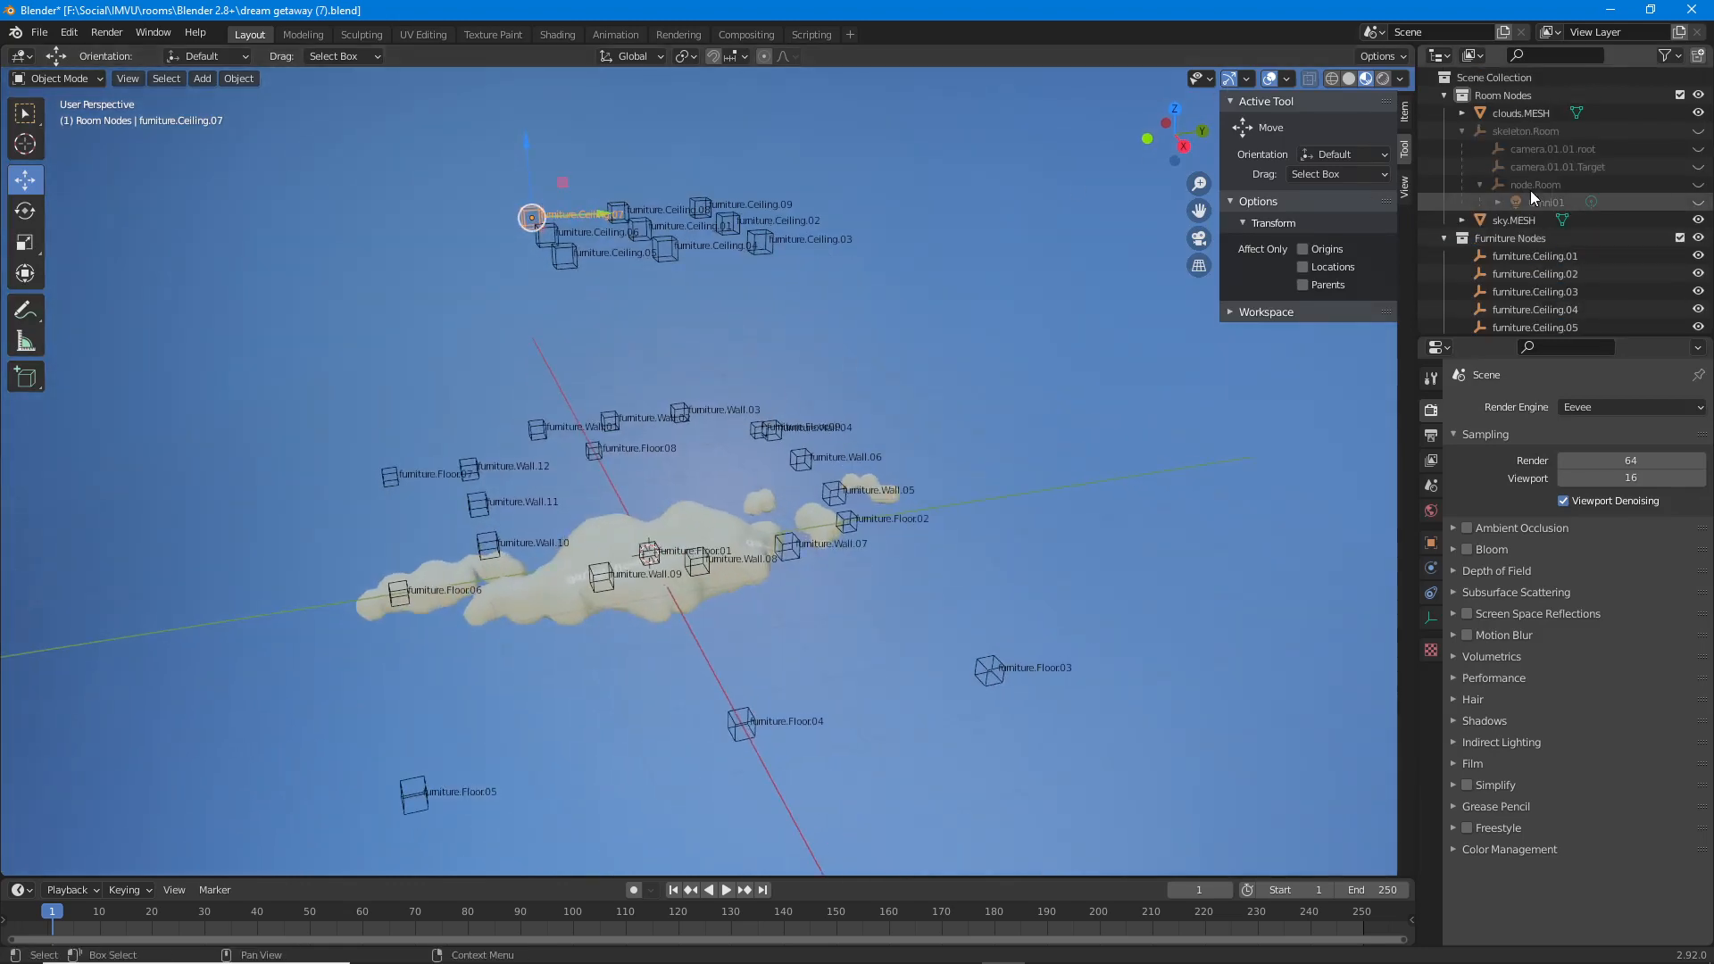
{"action": "left_click", "coordinate": [1698, 131]}
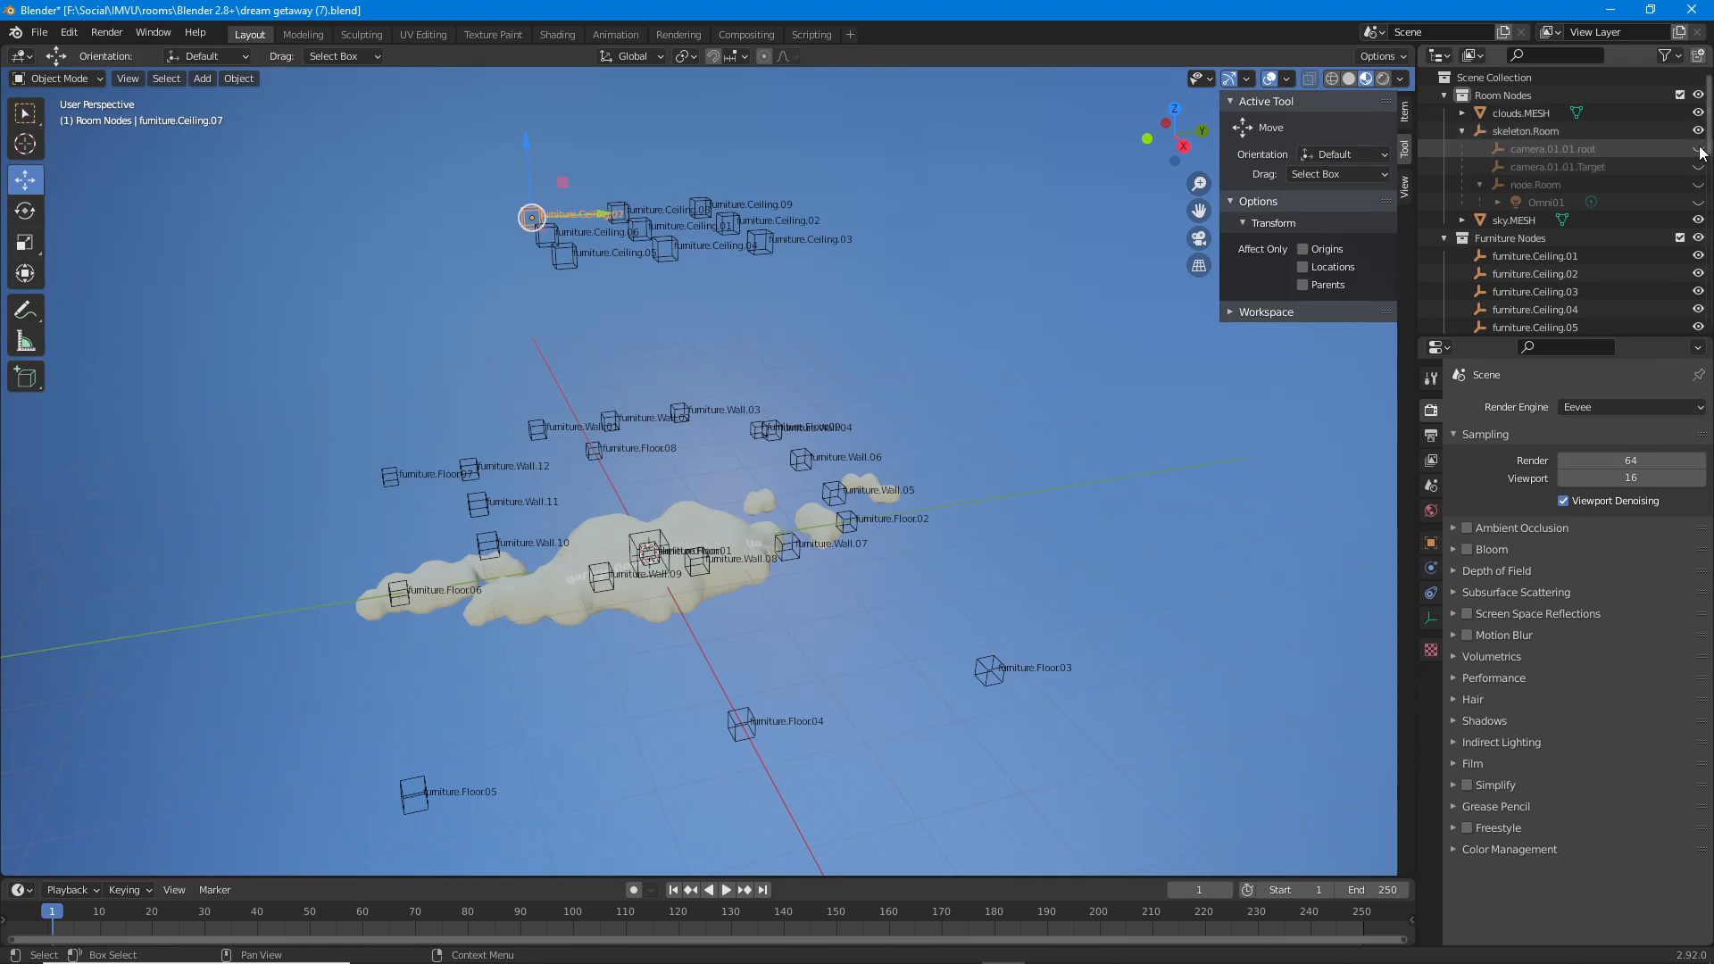
{"action": "left_click", "coordinate": [1699, 149]}
{"action": "left_click", "coordinate": [1698, 150]}
{"action": "left_click", "coordinate": [1699, 166]}
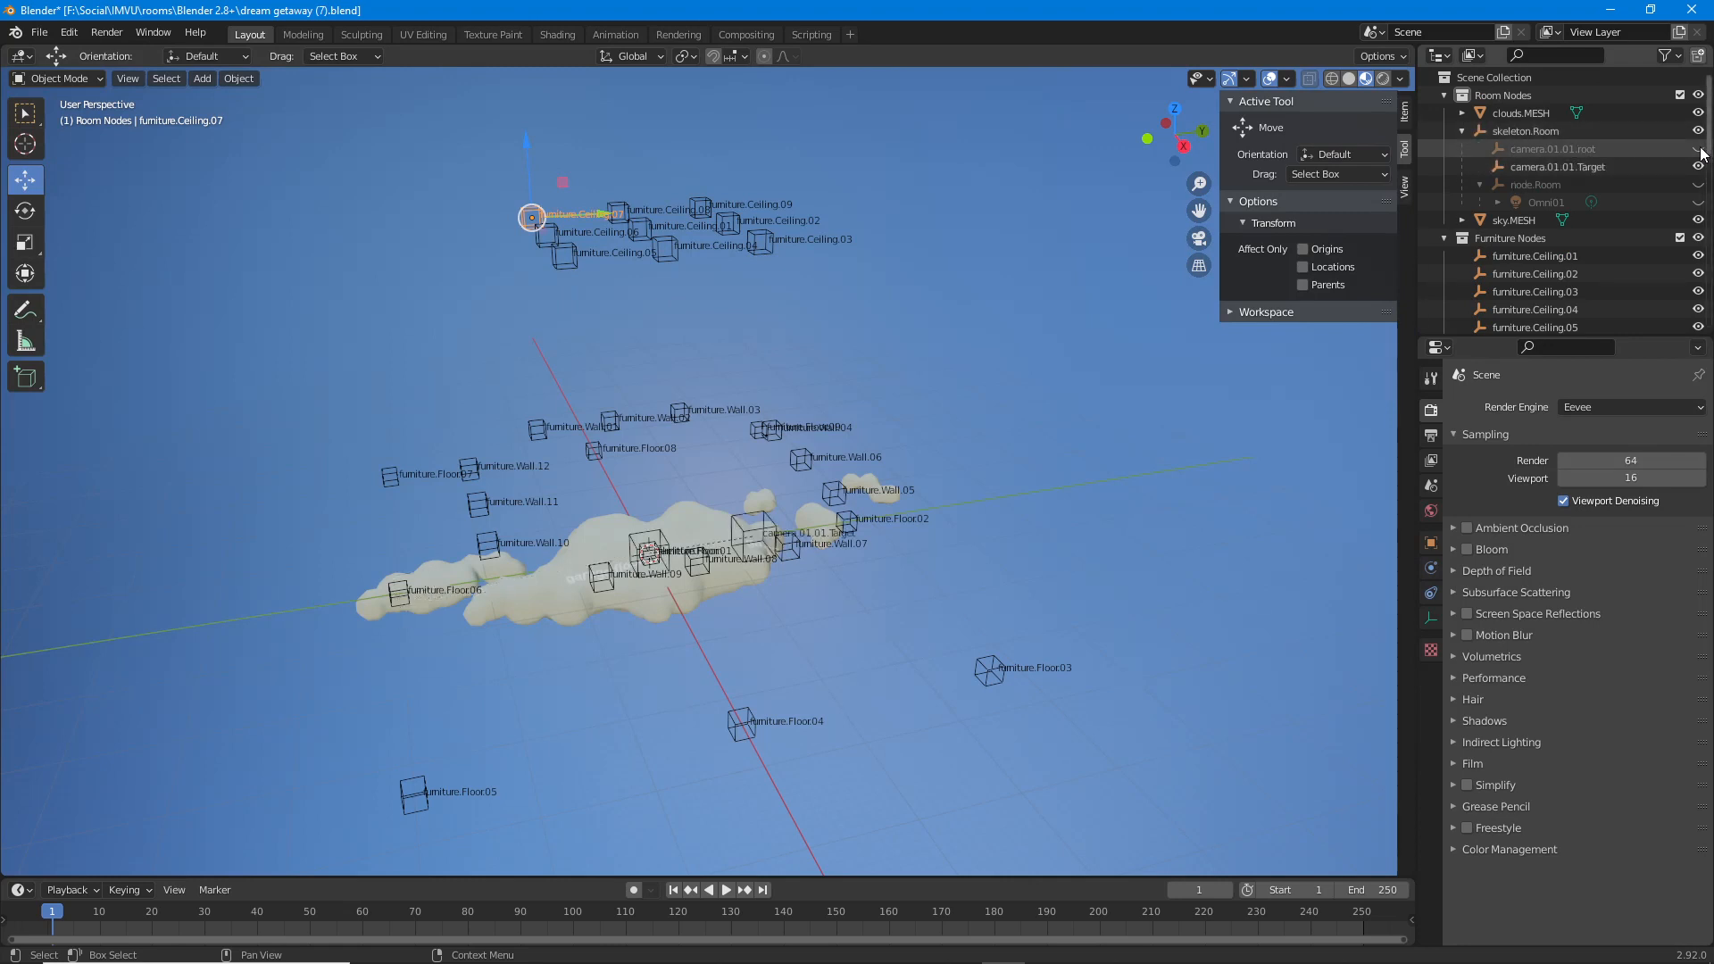
{"action": "left_click", "coordinate": [1698, 150]}
Select furniture.Floor07, Floor08 and Floor09 together and hide sky.MESH.
{"action": "middle_click_drag", "start_coordinate": [893, 374], "coordinate": [762, 493]}
{"action": "left_click", "coordinate": [721, 482]}
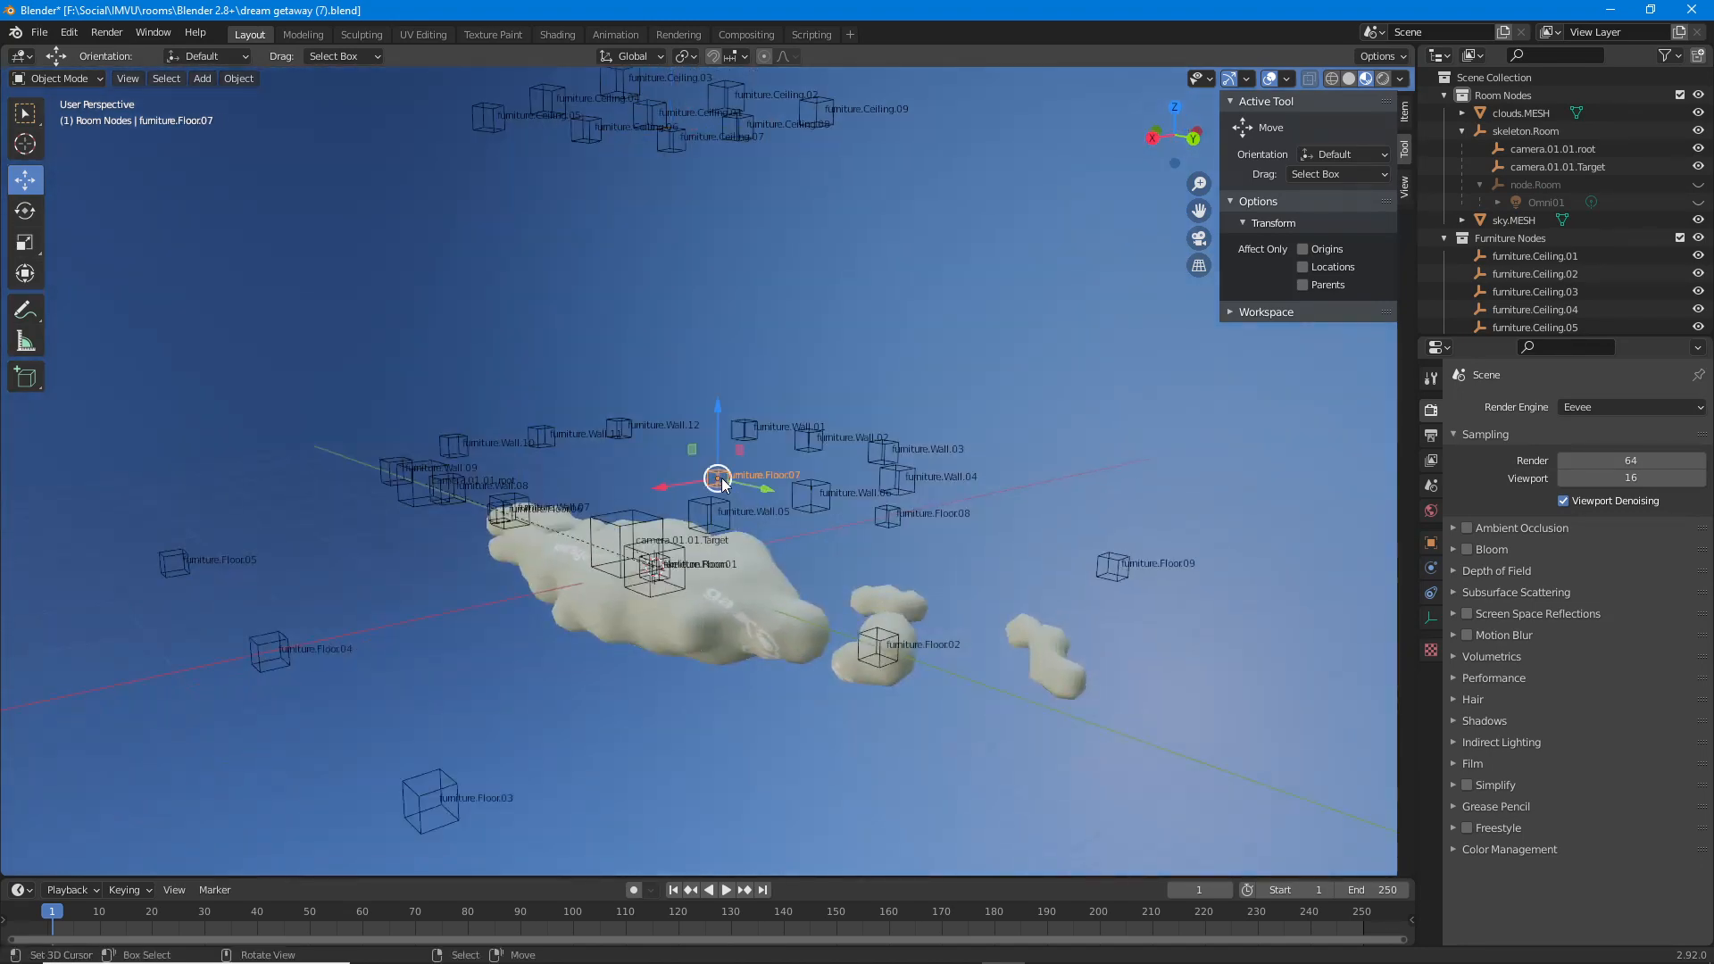
{"action": "left_click", "coordinate": [889, 514], "text": "shift"}
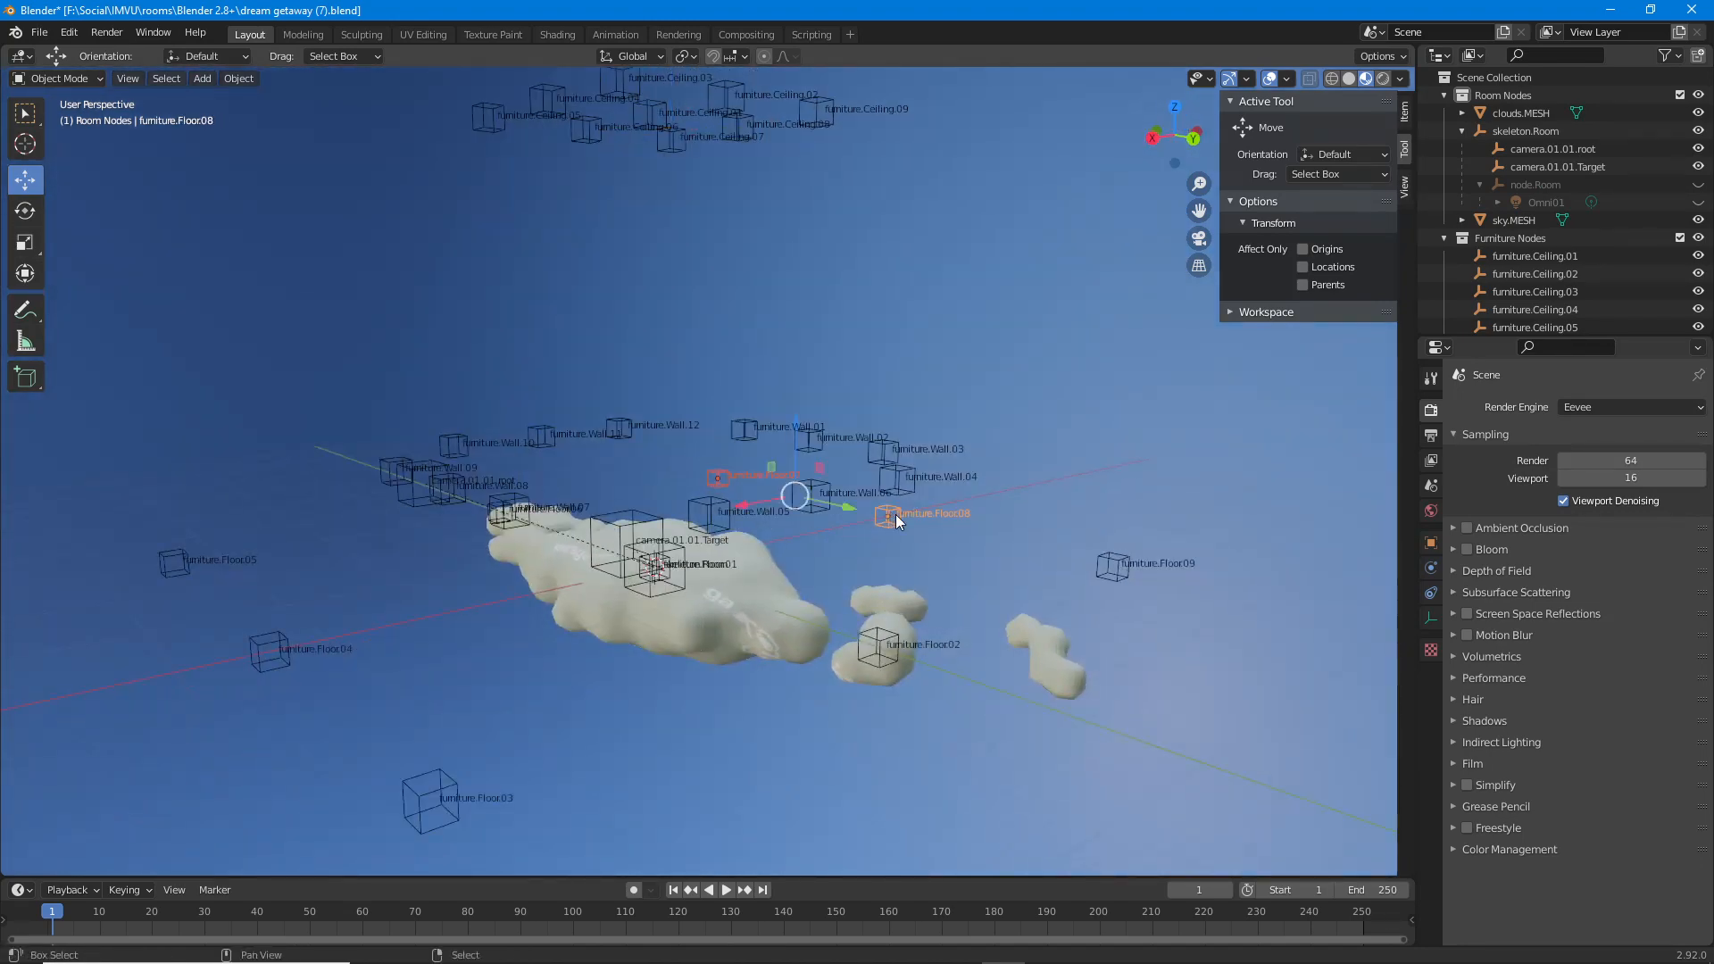
{"action": "left_click", "coordinate": [1116, 565], "text": "shift"}
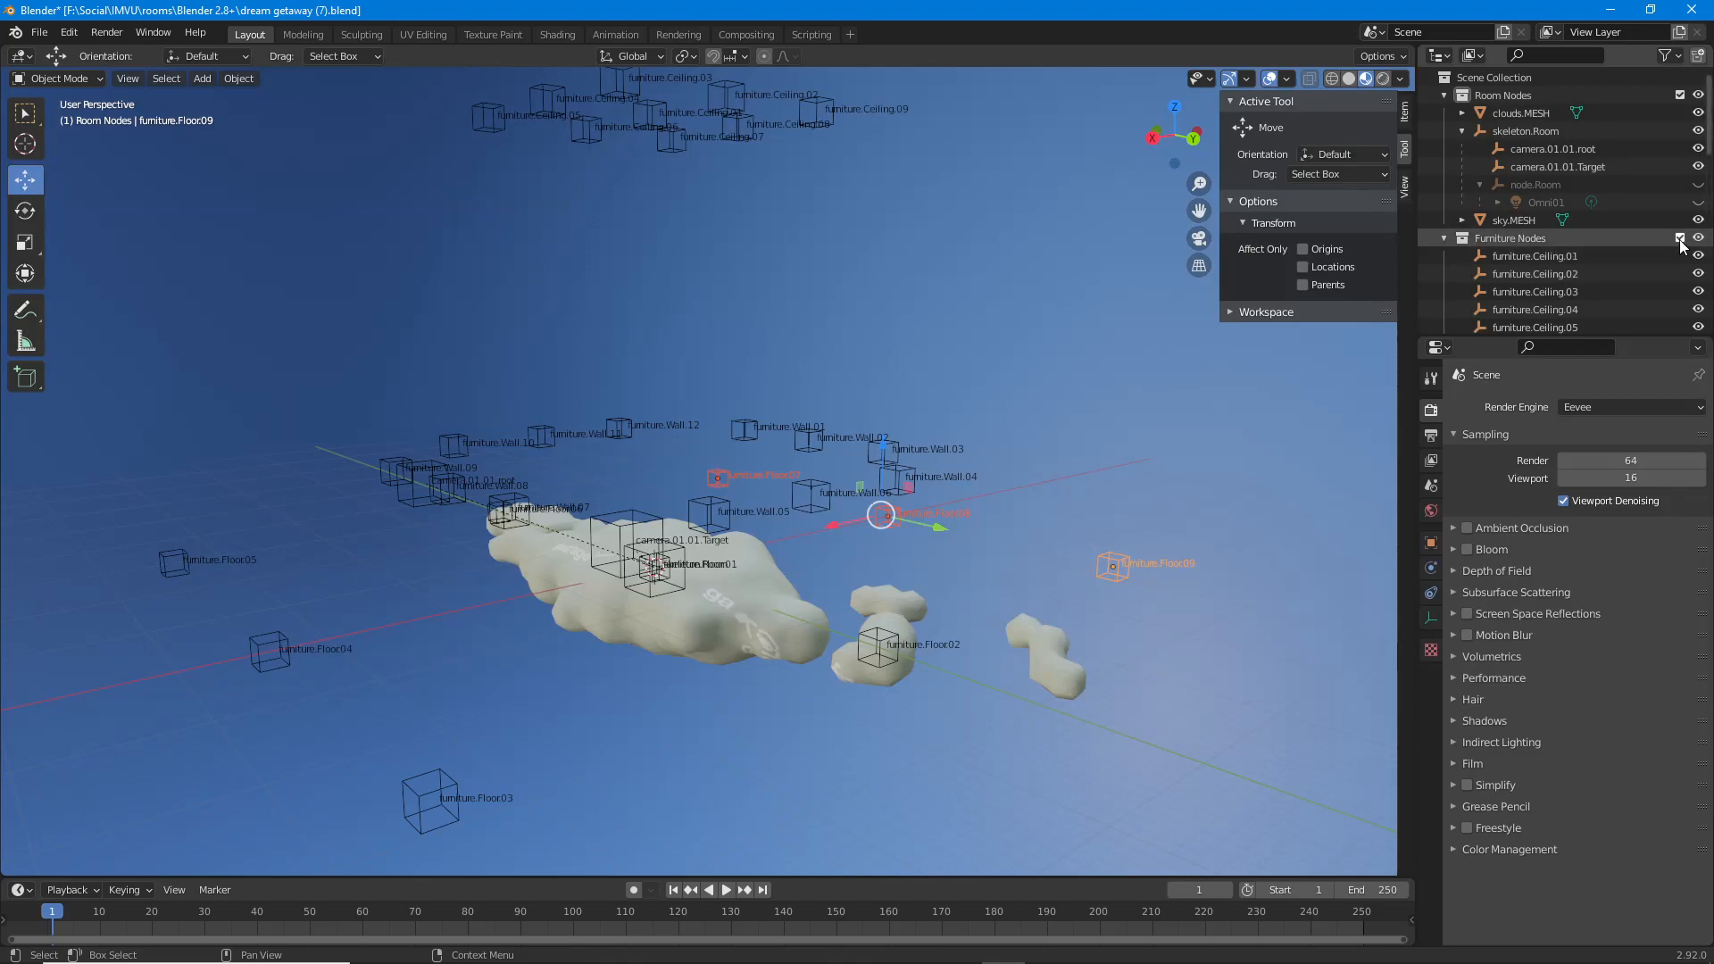
{"action": "left_click", "coordinate": [1698, 219]}
Add furniture.Floor05, Floor04, Floor03, Floor06 and Floor02 to the selection.
{"action": "mouse_move", "coordinate": [807, 484]}
{"action": "middle_mouse_down"}
{"action": "mouse_move", "coordinate": [768, 490]}
{"action": "mouse_move", "coordinate": [790, 491]}
{"action": "middle_mouse_up"}
{"action": "left_click", "coordinate": [243, 513], "text": "shift"}
{"action": "left_click", "coordinate": [266, 628], "text": "shift"}
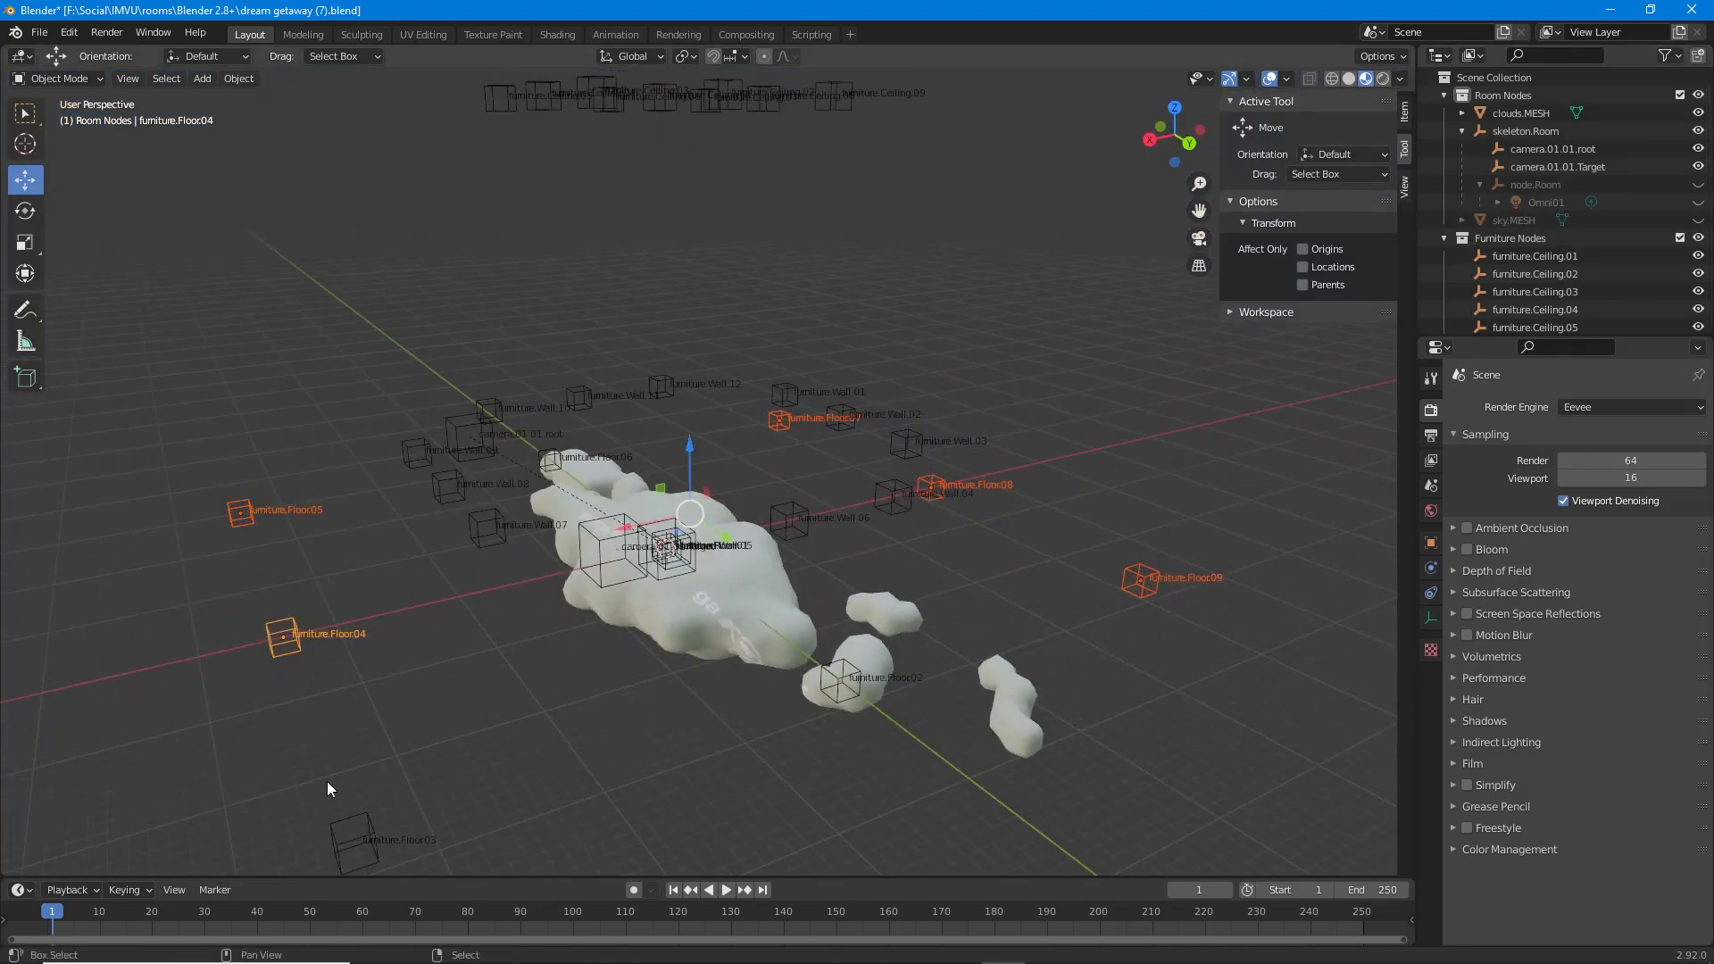
{"action": "left_click", "coordinate": [341, 826], "text": "shift"}
{"action": "middle_click_drag", "start_coordinate": [341, 825], "coordinate": [555, 764]}
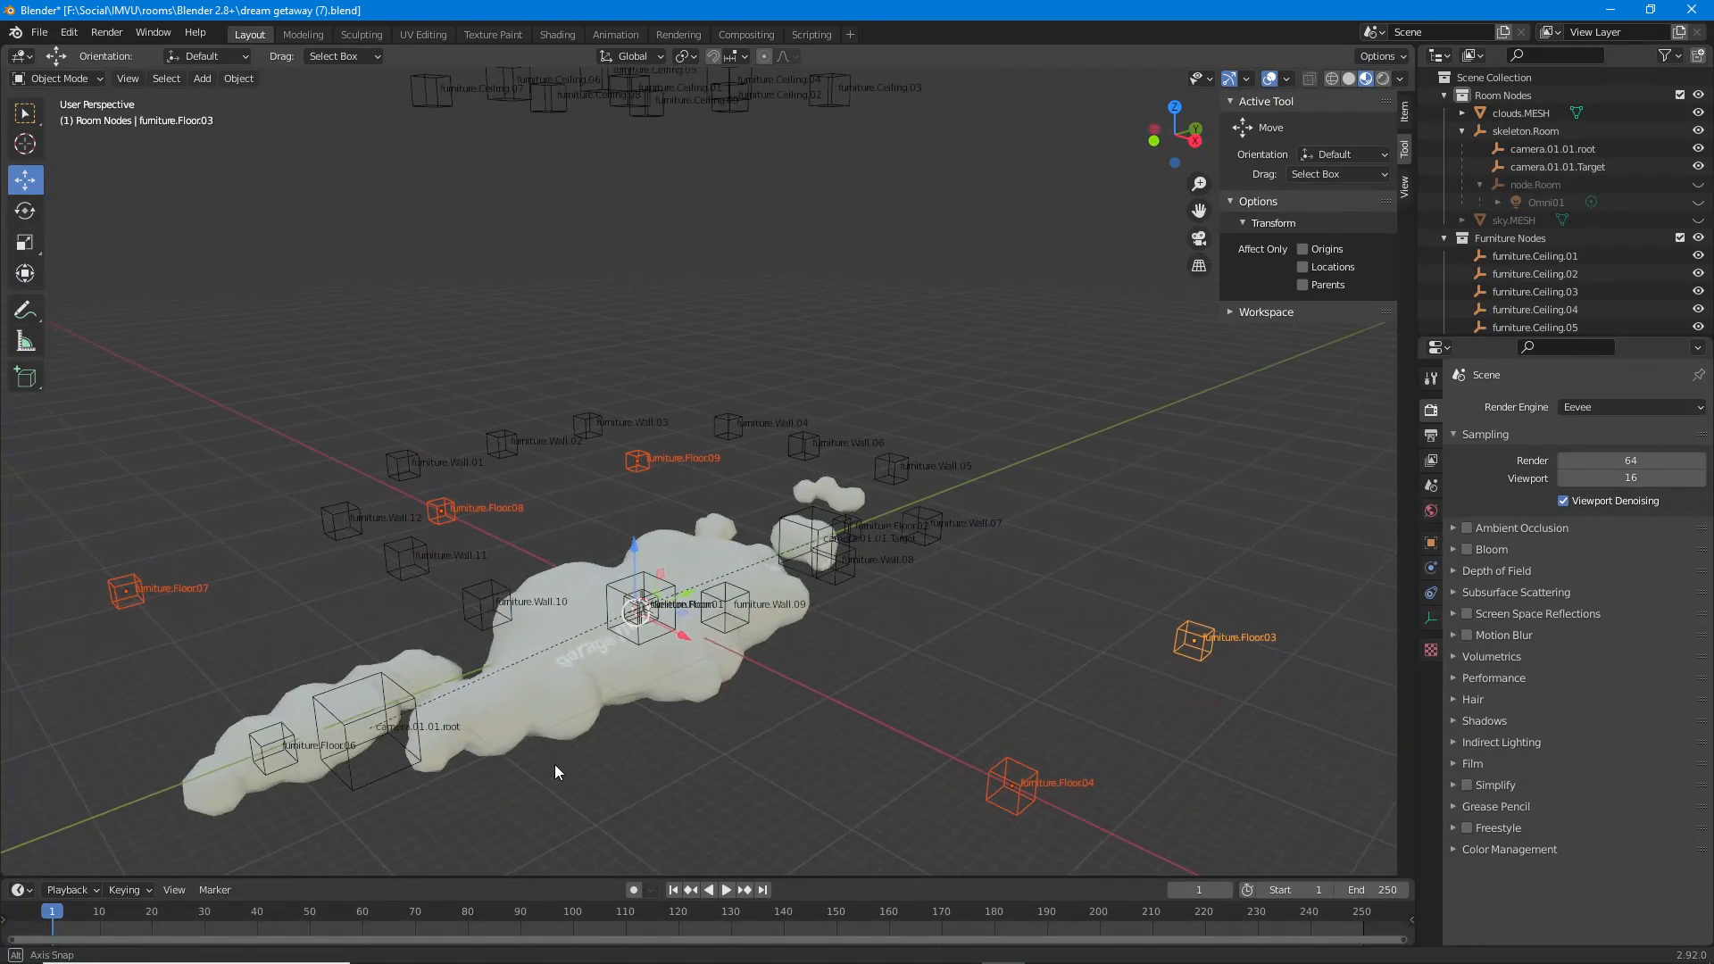
{"action": "left_click", "coordinate": [277, 738], "text": "shift"}
{"action": "middle_click_drag", "start_coordinate": [277, 737], "coordinate": [336, 723]}
{"action": "left_click", "coordinate": [928, 550], "text": "shift"}
{"action": "middle_click_drag", "start_coordinate": [928, 551], "coordinate": [1027, 545]}
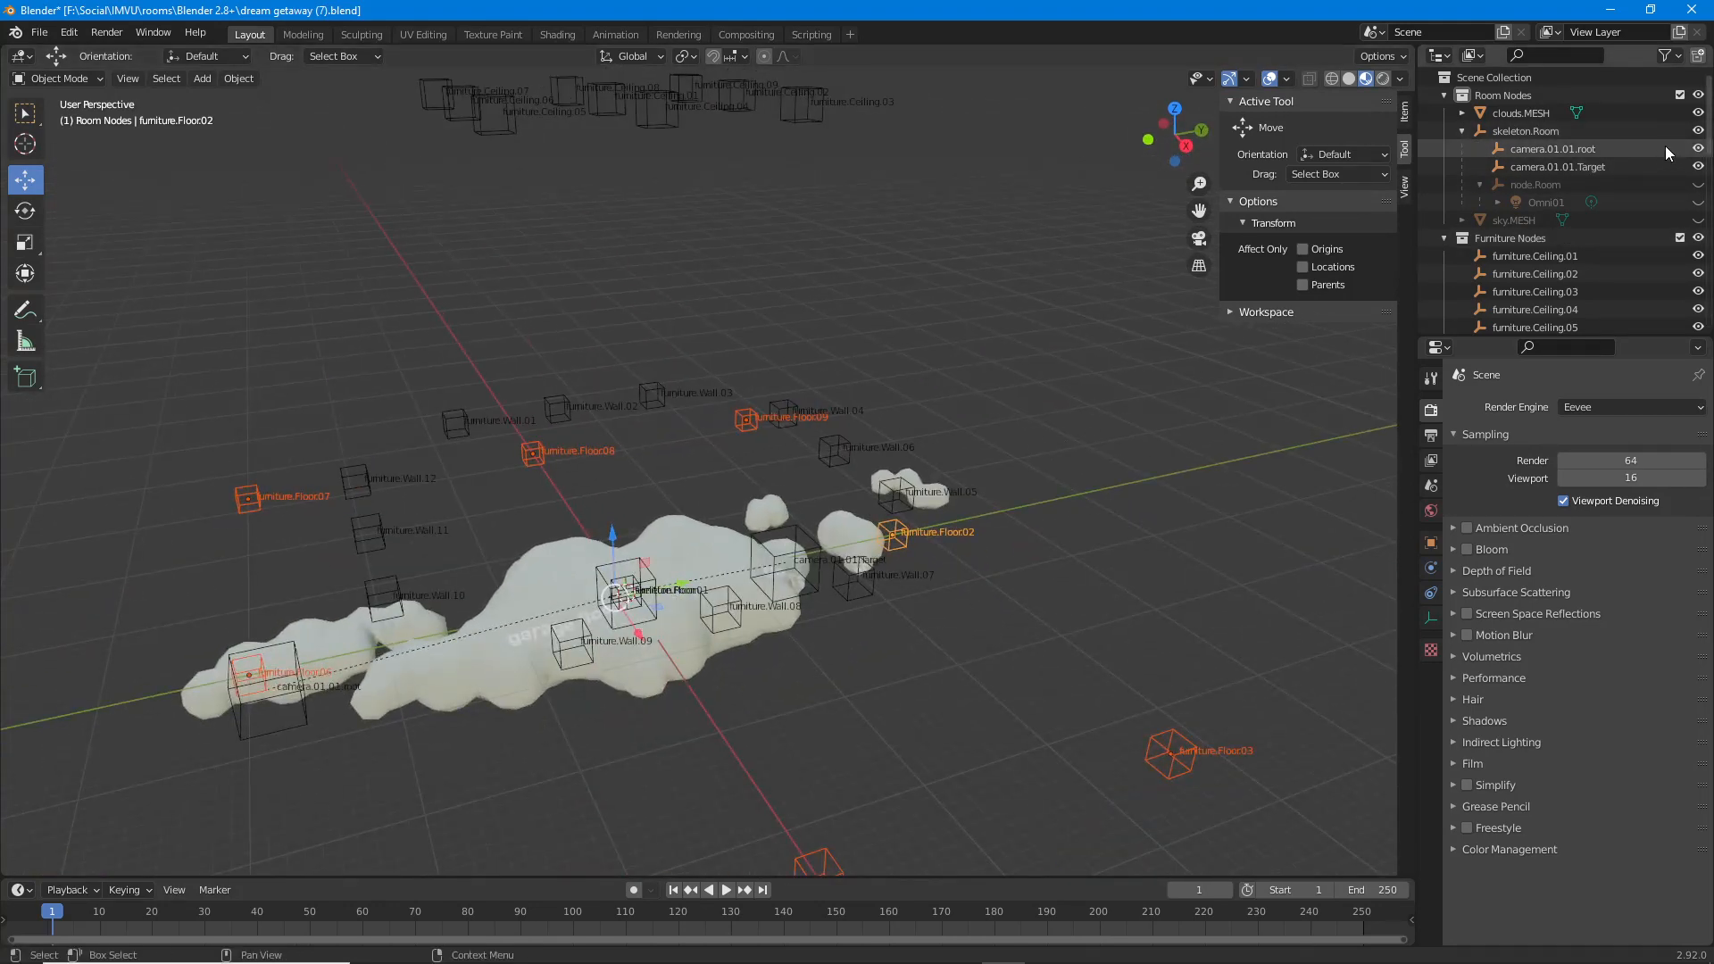
Add furniture.Floor01 at the centre of the main cloud to the selection.
{"action": "scroll", "coordinate": [669, 625], "scroll_direction": "up", "scroll_amount": 3}
{"action": "middle_click_drag", "start_coordinate": [616, 686], "coordinate": [811, 527], "text": "shift"}
{"action": "scroll", "coordinate": [713, 493], "scroll_direction": "up", "scroll_amount": 2}
{"action": "left_click", "coordinate": [727, 423], "text": "shift"}
{"action": "scroll", "coordinate": [811, 528], "scroll_direction": "down", "scroll_amount": 4}
{"action": "middle_click_drag", "start_coordinate": [913, 404], "coordinate": [828, 430]}
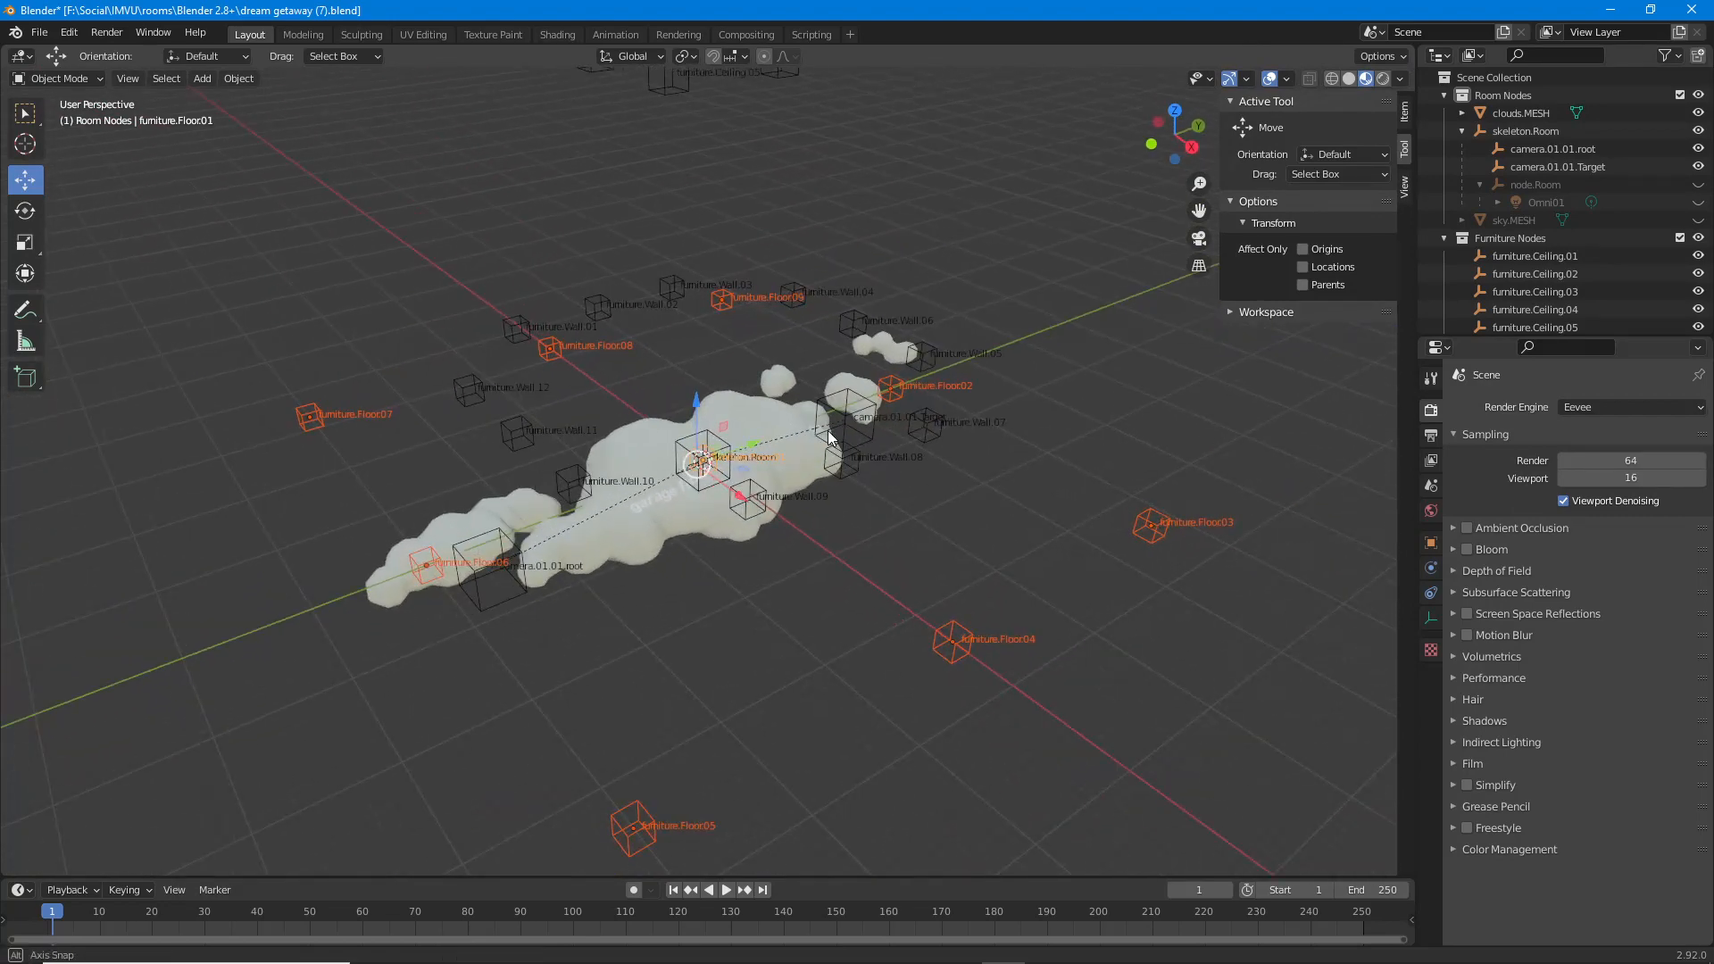
Add skeleton.Room to the selected floor furniture nodes and make it the active object.
{"action": "scroll", "coordinate": [826, 430], "scroll_direction": "up", "scroll_amount": 5}
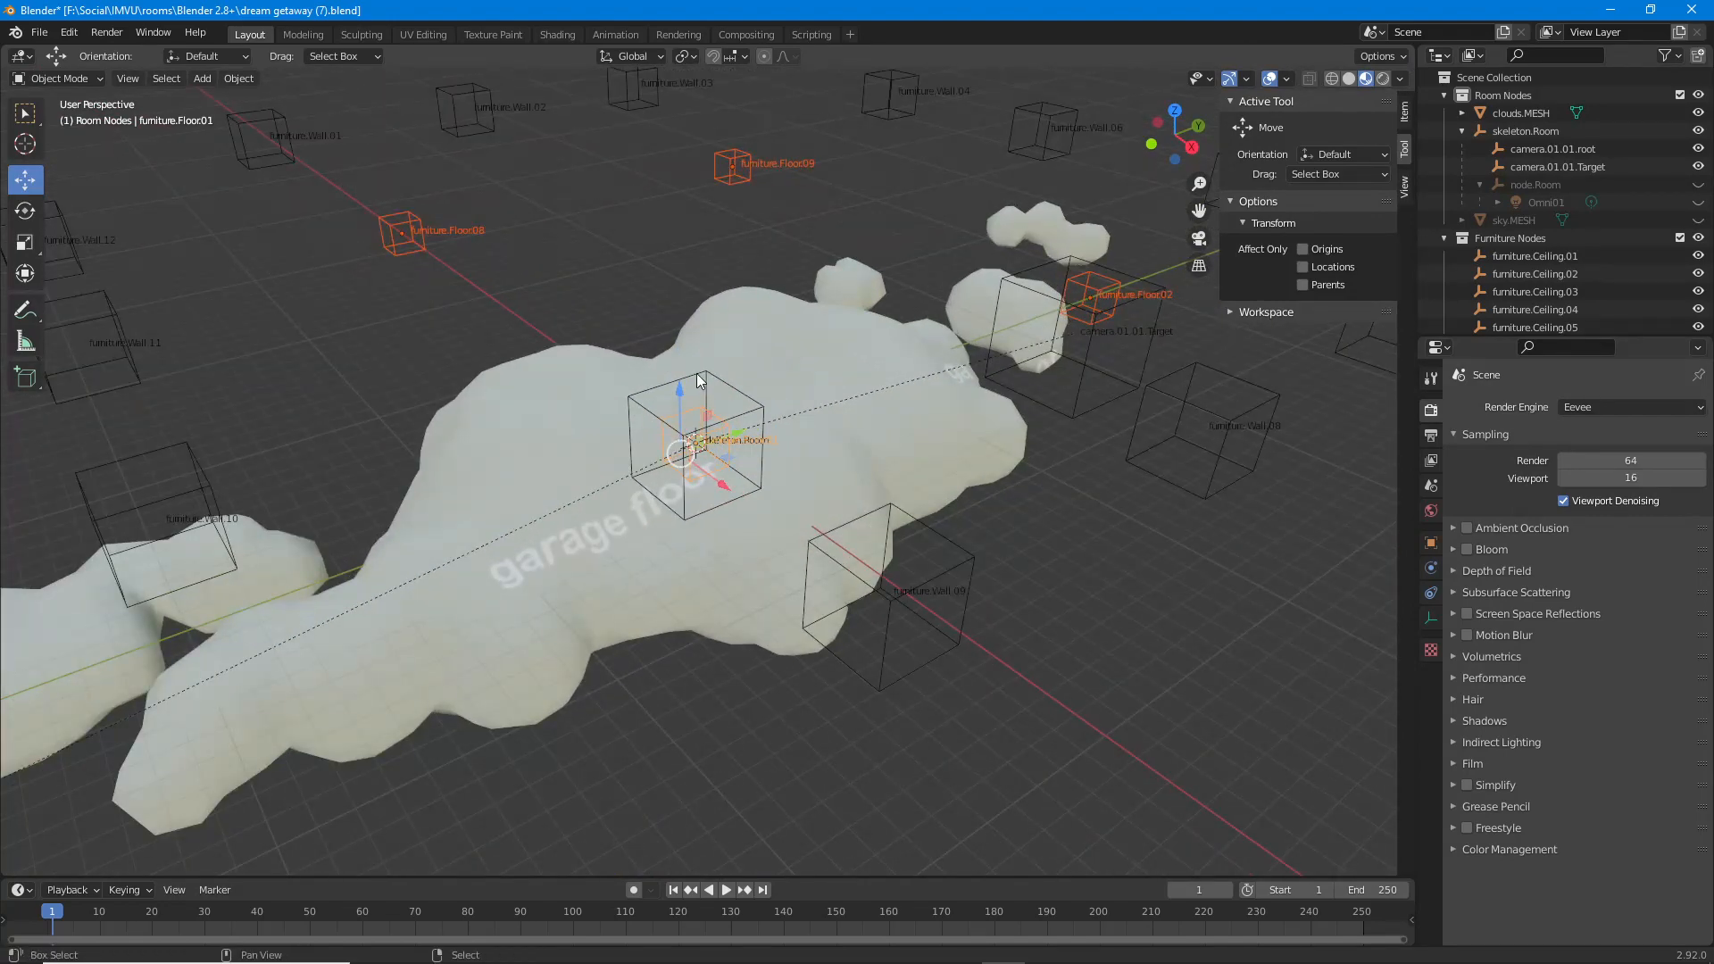
{"action": "left_click", "coordinate": [697, 373]}
{"action": "middle_click_drag", "start_coordinate": [696, 373], "coordinate": [835, 405]}
{"action": "scroll", "coordinate": [675, 485], "scroll_direction": "down", "scroll_amount": 4}
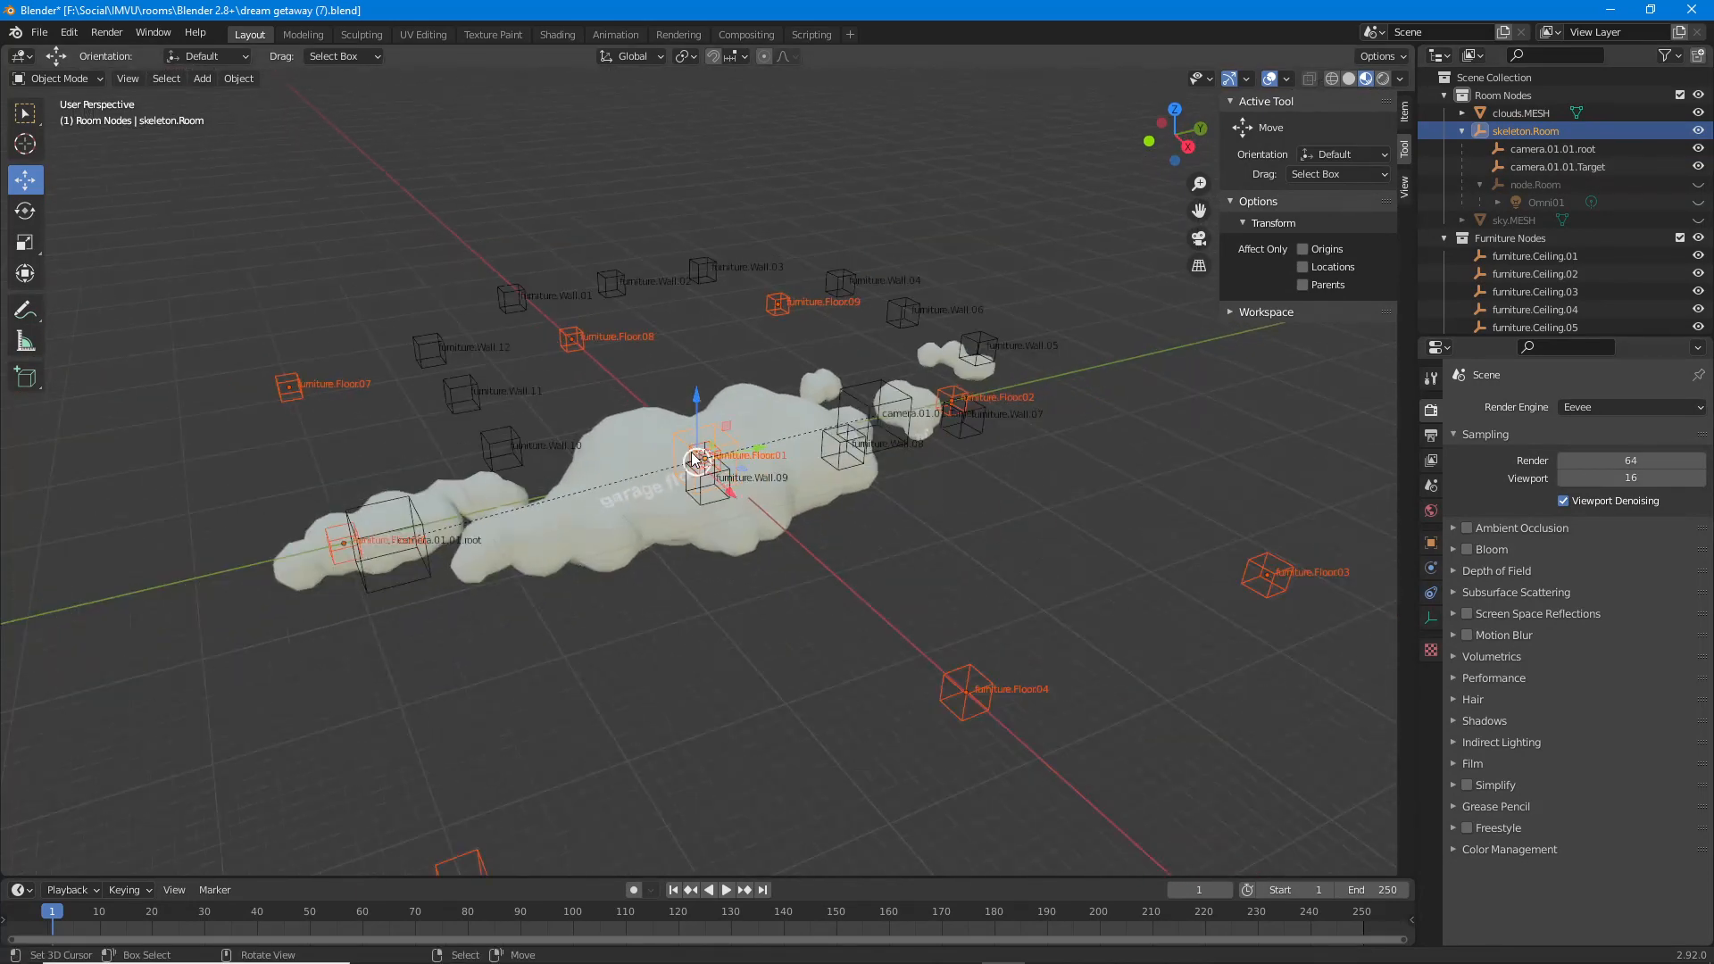
{"action": "left_click", "coordinate": [571, 351], "text": "shift"}
{"action": "left_click", "coordinate": [572, 337], "text": "shift"}
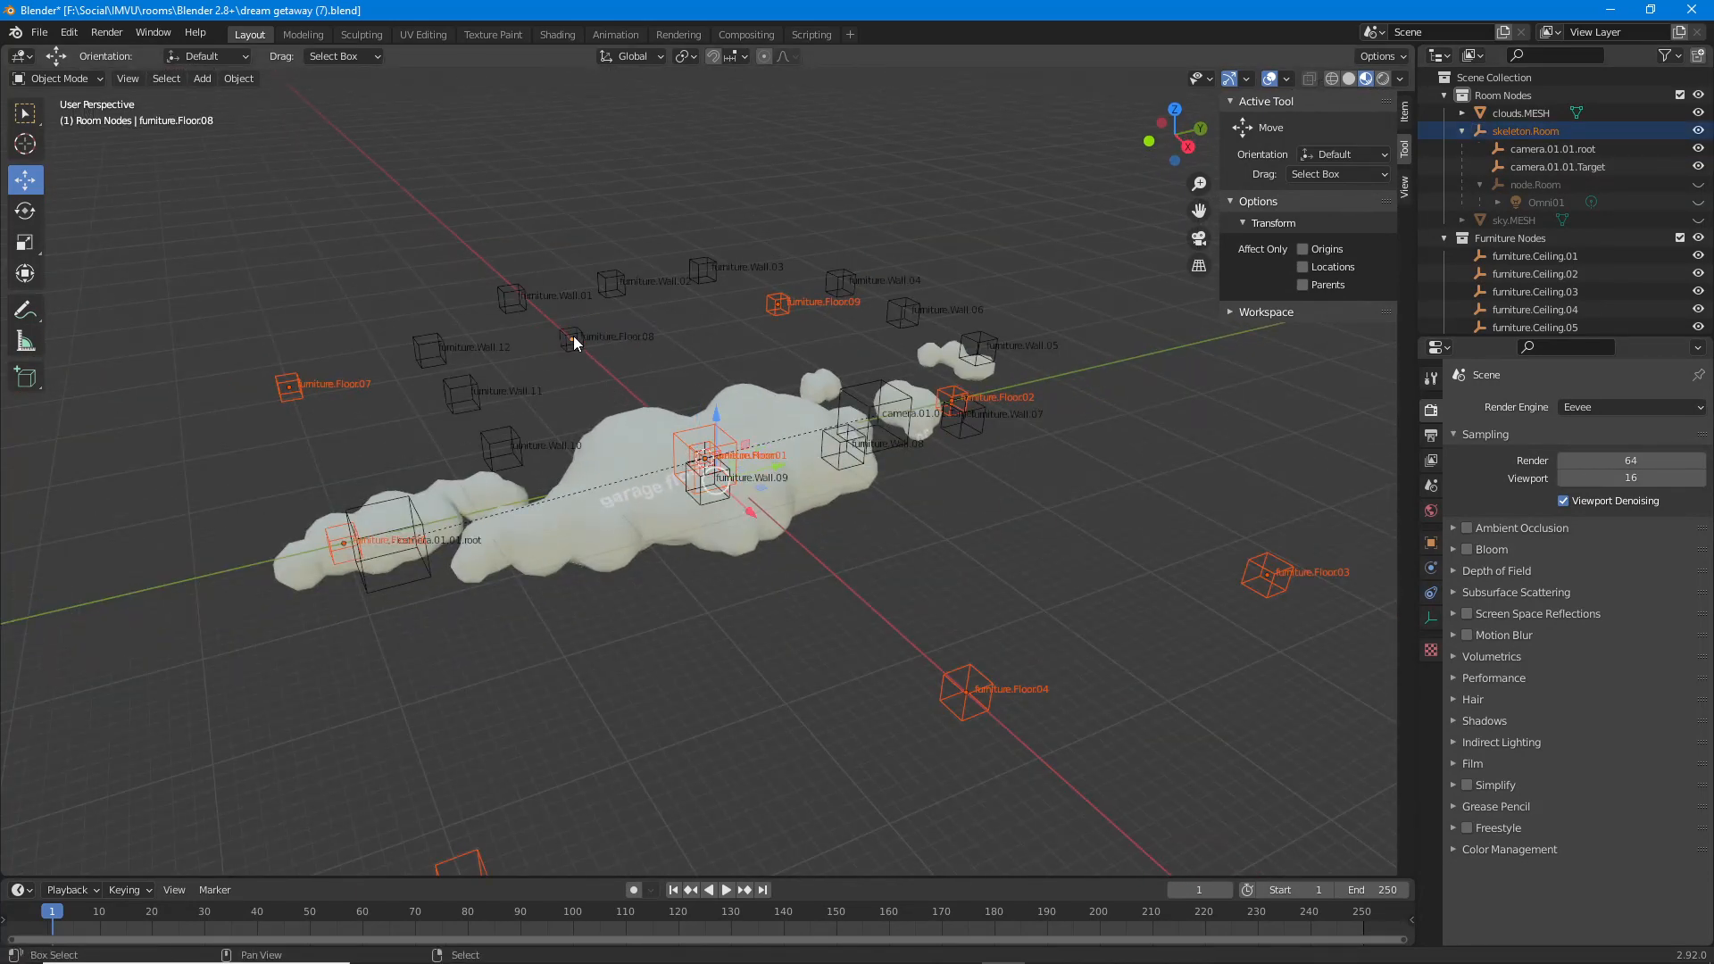
{"action": "left_click", "coordinate": [573, 335], "text": "shift"}
{"action": "scroll", "coordinate": [604, 384], "scroll_direction": "up", "scroll_amount": 5}
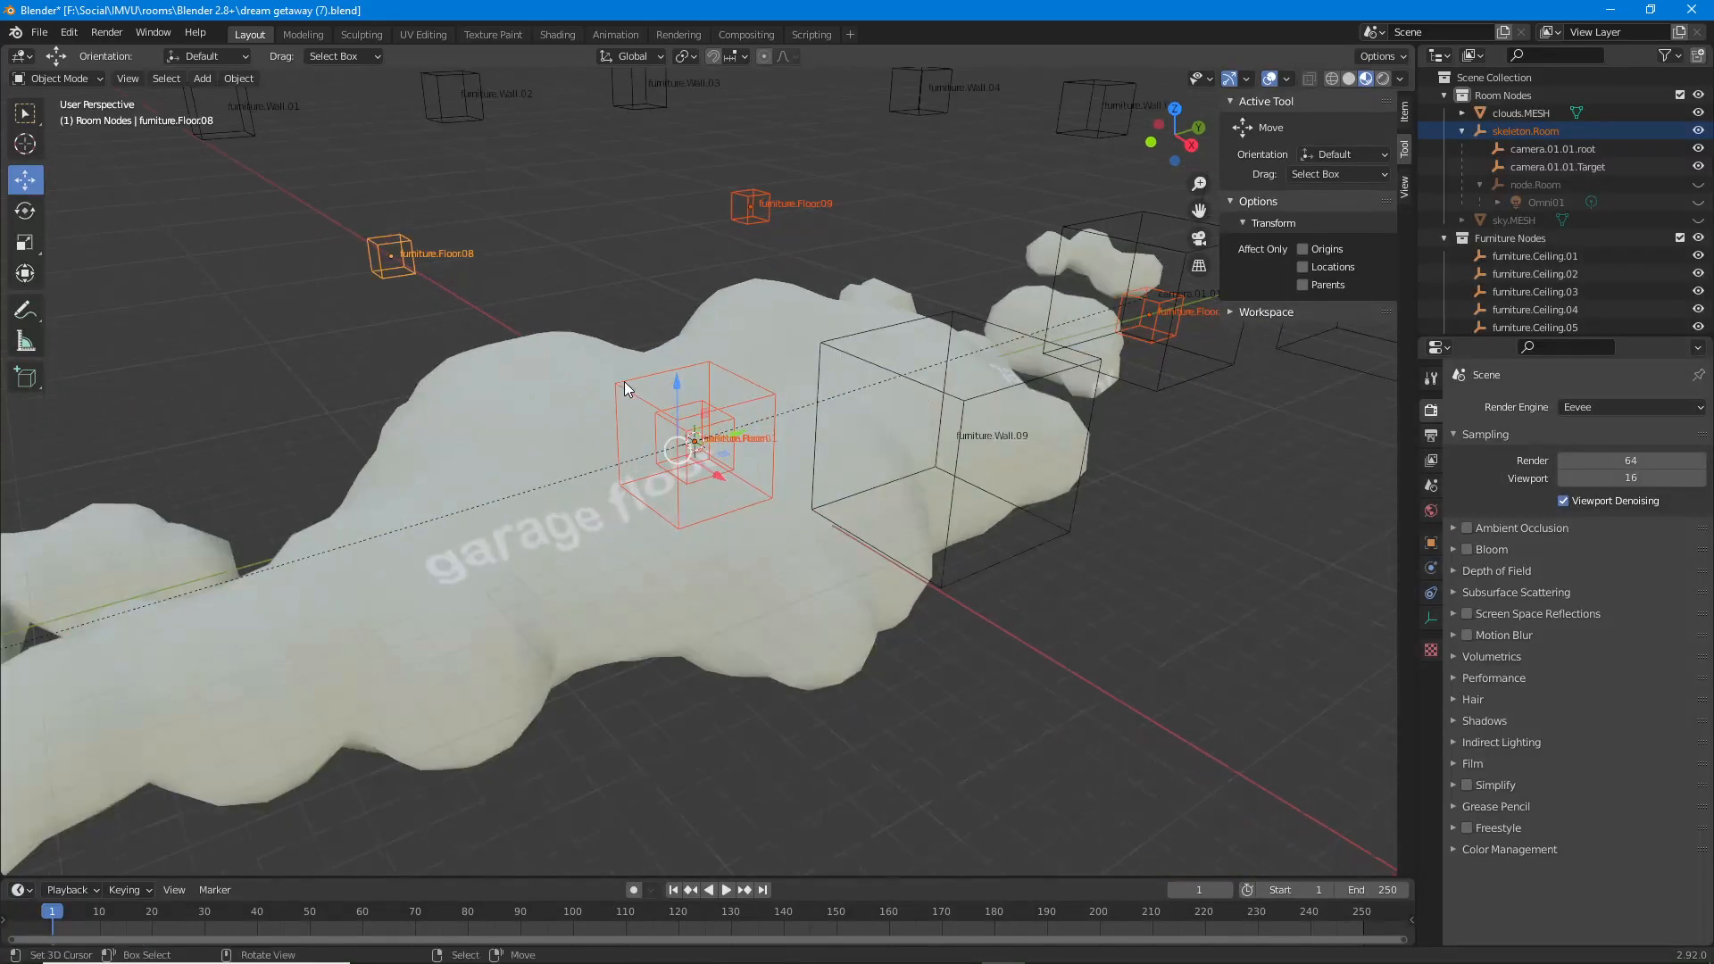
{"action": "left_click", "coordinate": [650, 382], "text": "shift"}
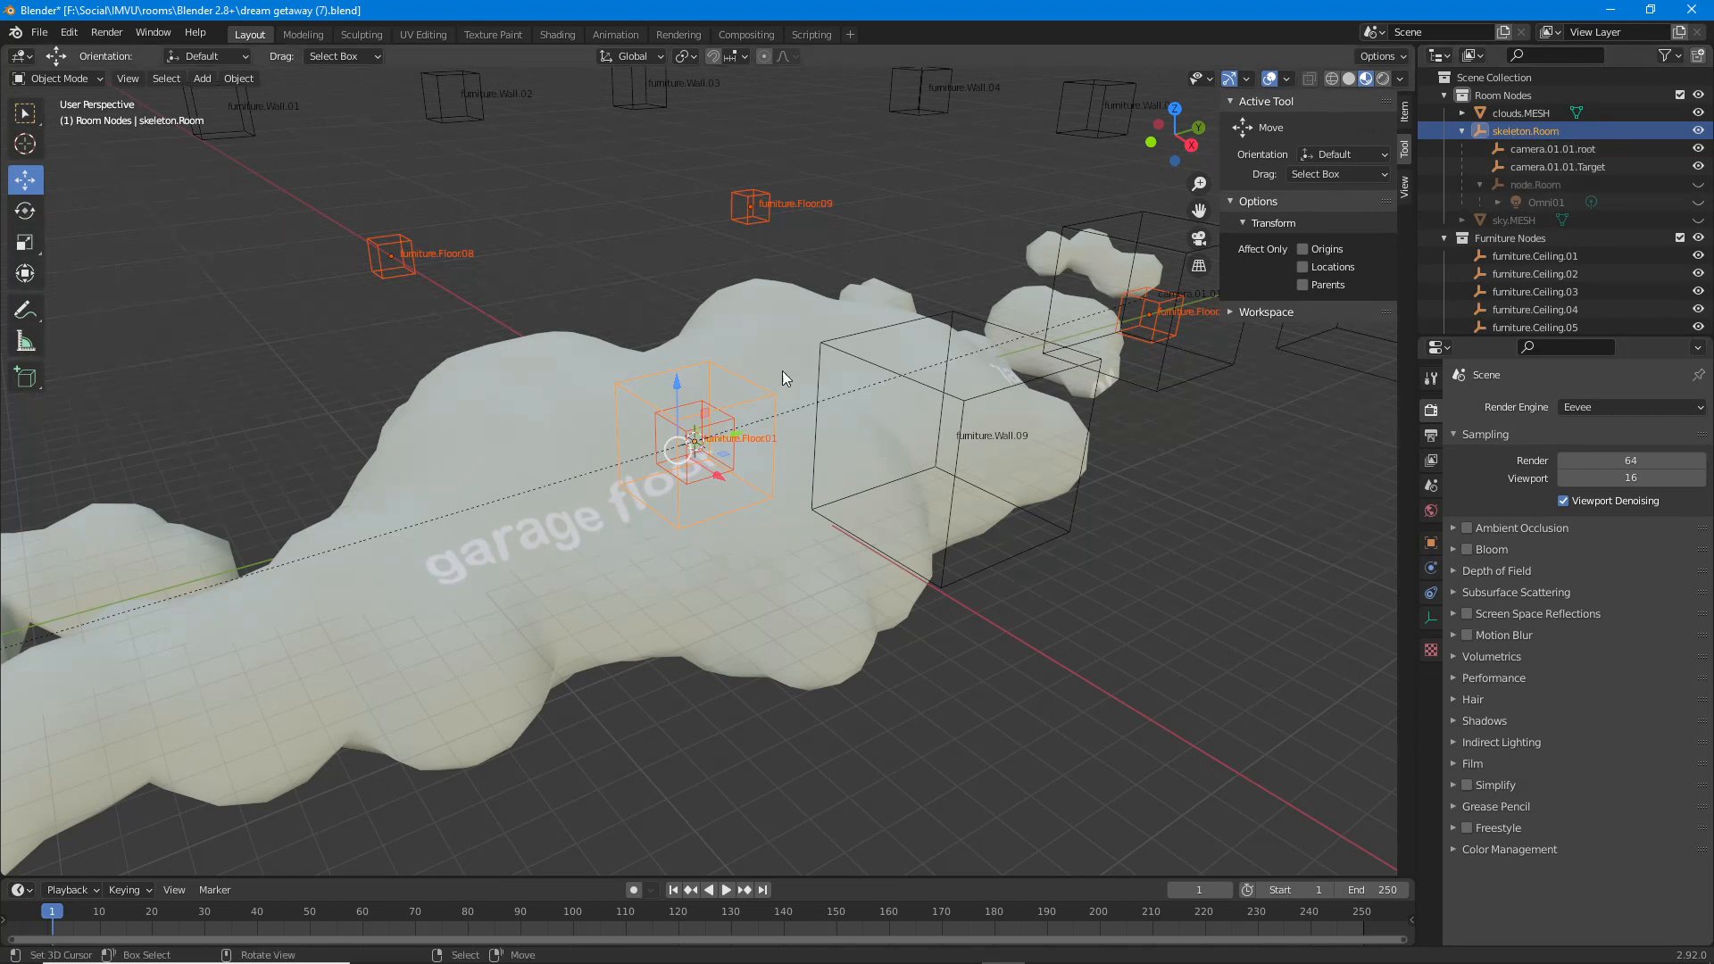
Parent the selected floor furniture nodes to skeleton.Room with the Object type and Keep Transform enabled.
{"action": "left_click", "coordinate": [241, 78]}
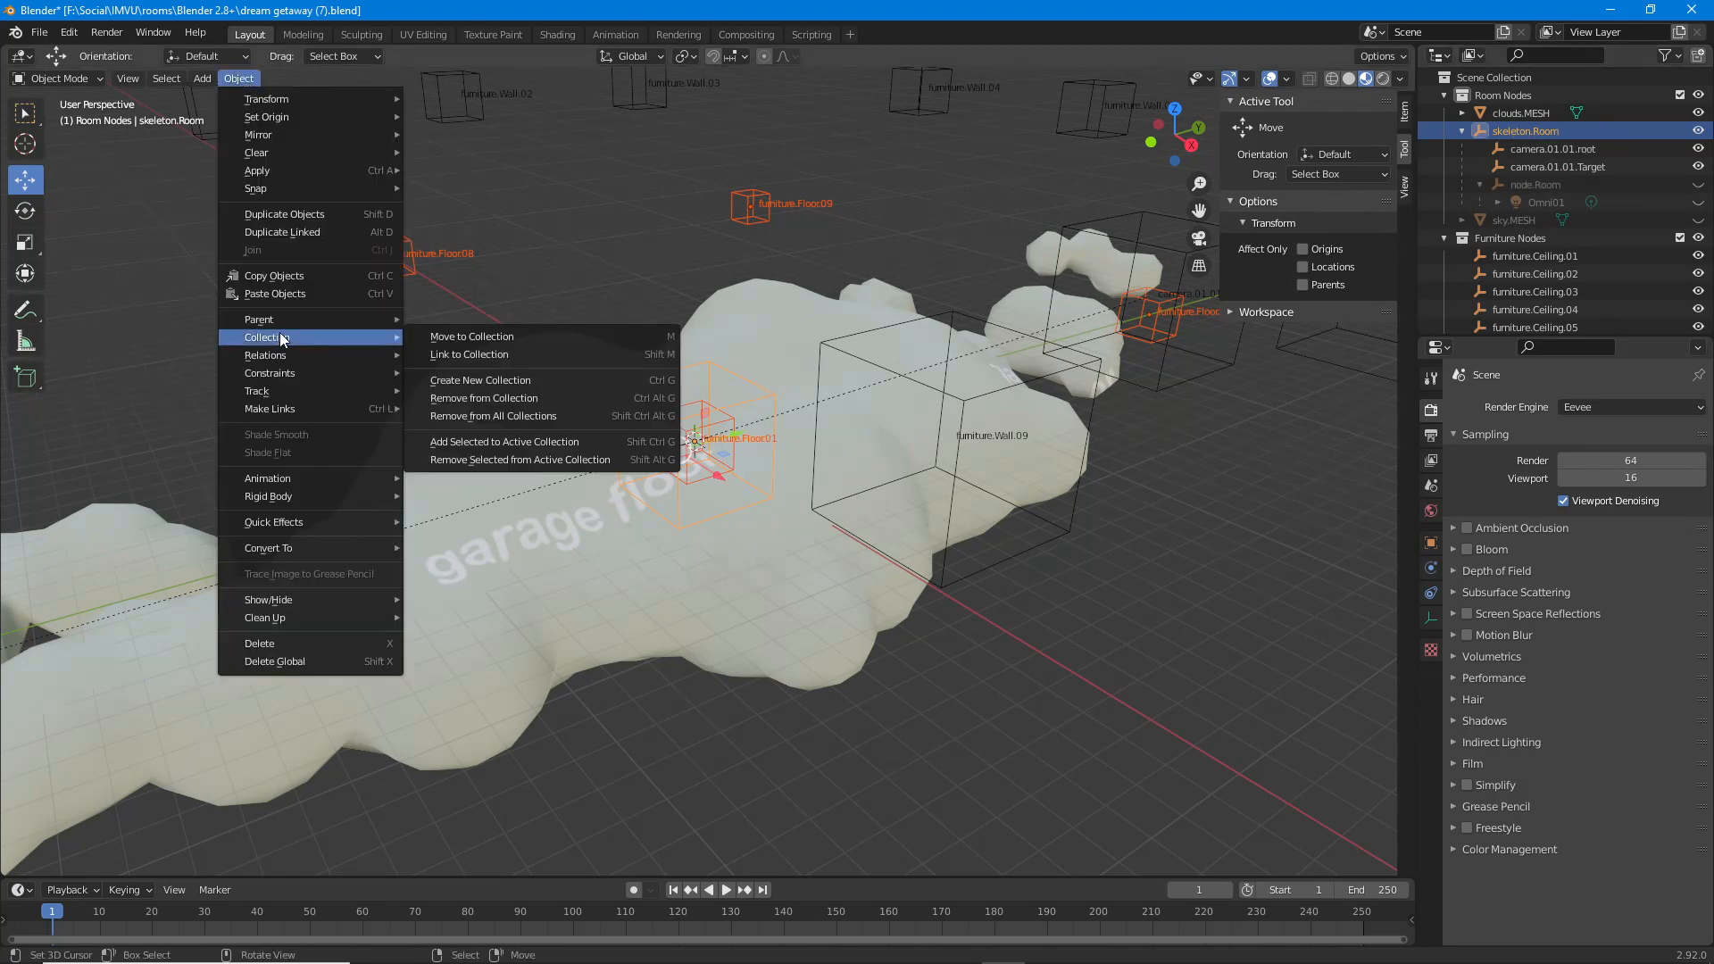
{"action": "mouse_move", "coordinate": [330, 322]}
{"action": "left_click", "coordinate": [463, 319]}
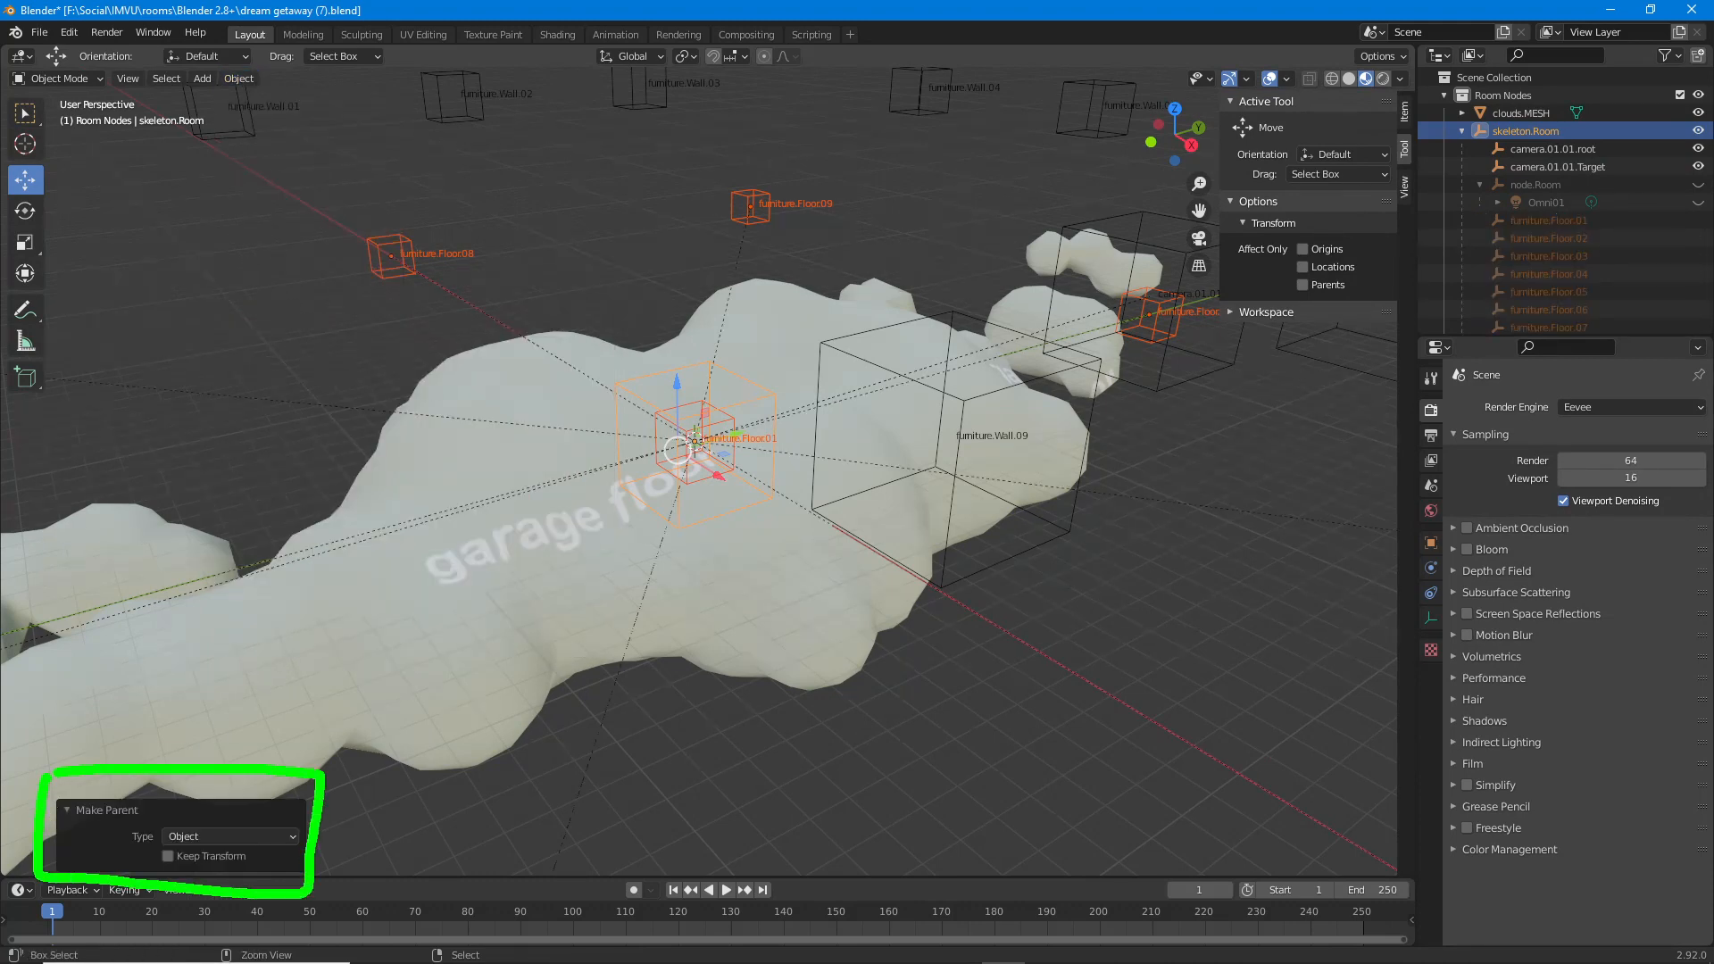
{"action": "left_click", "coordinate": [196, 837]}
{"action": "left_click", "coordinate": [196, 814]}
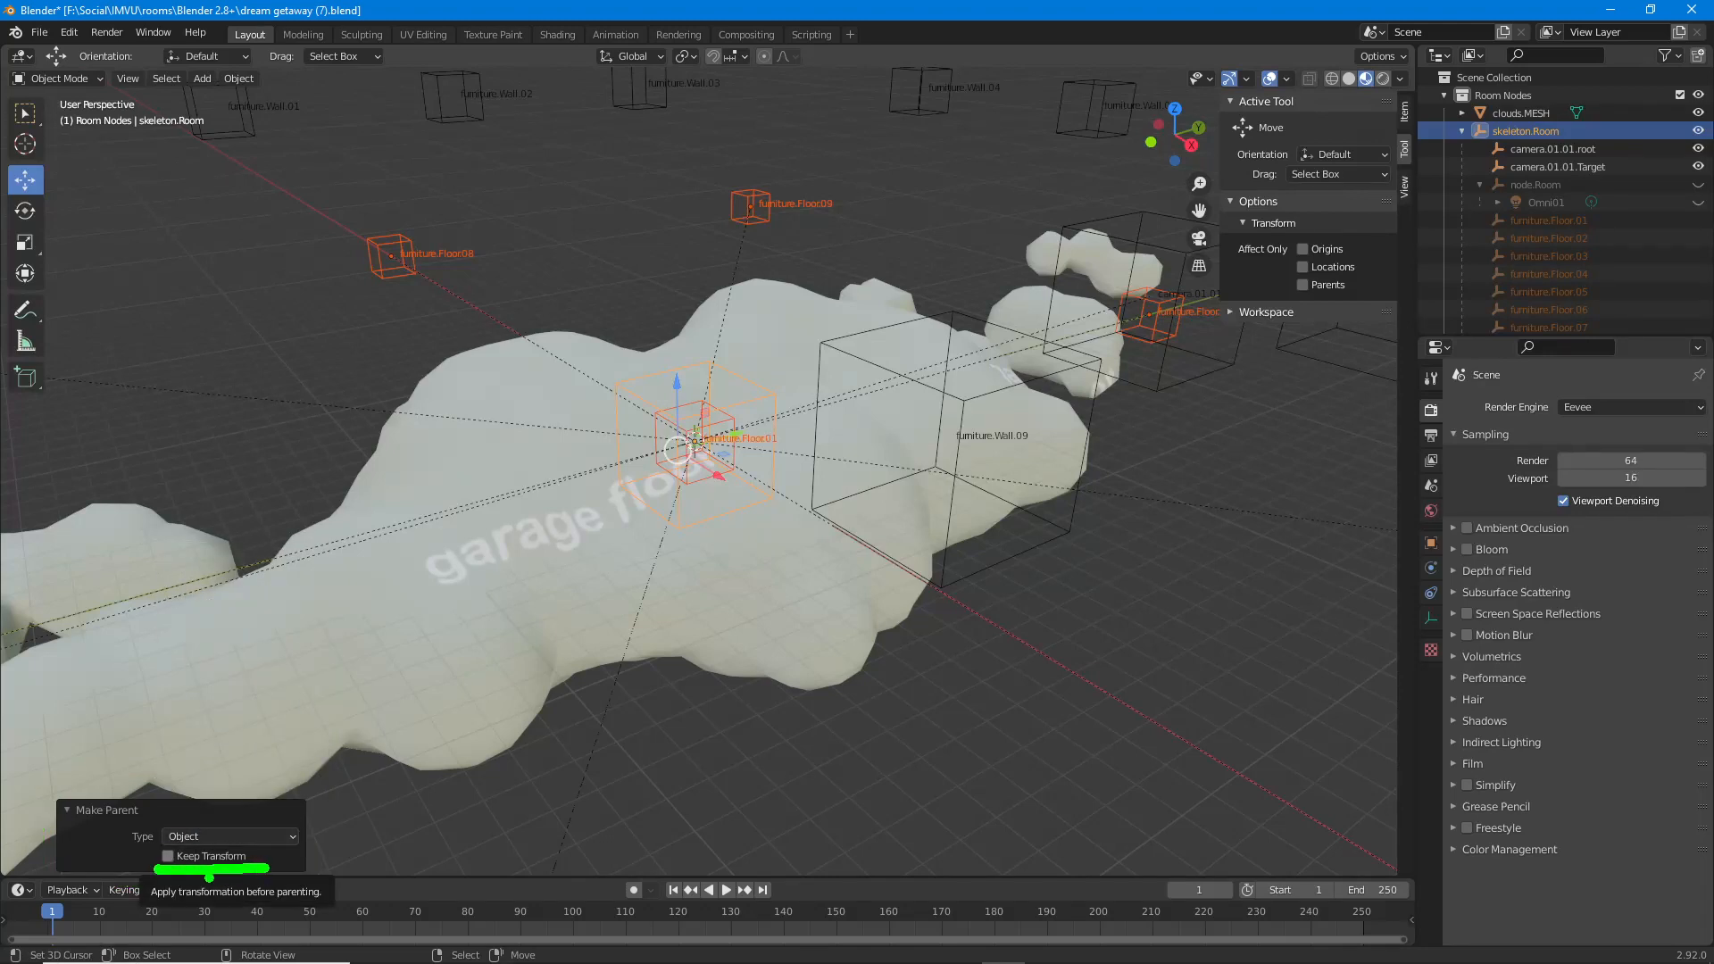
{"action": "left_click", "coordinate": [167, 856]}
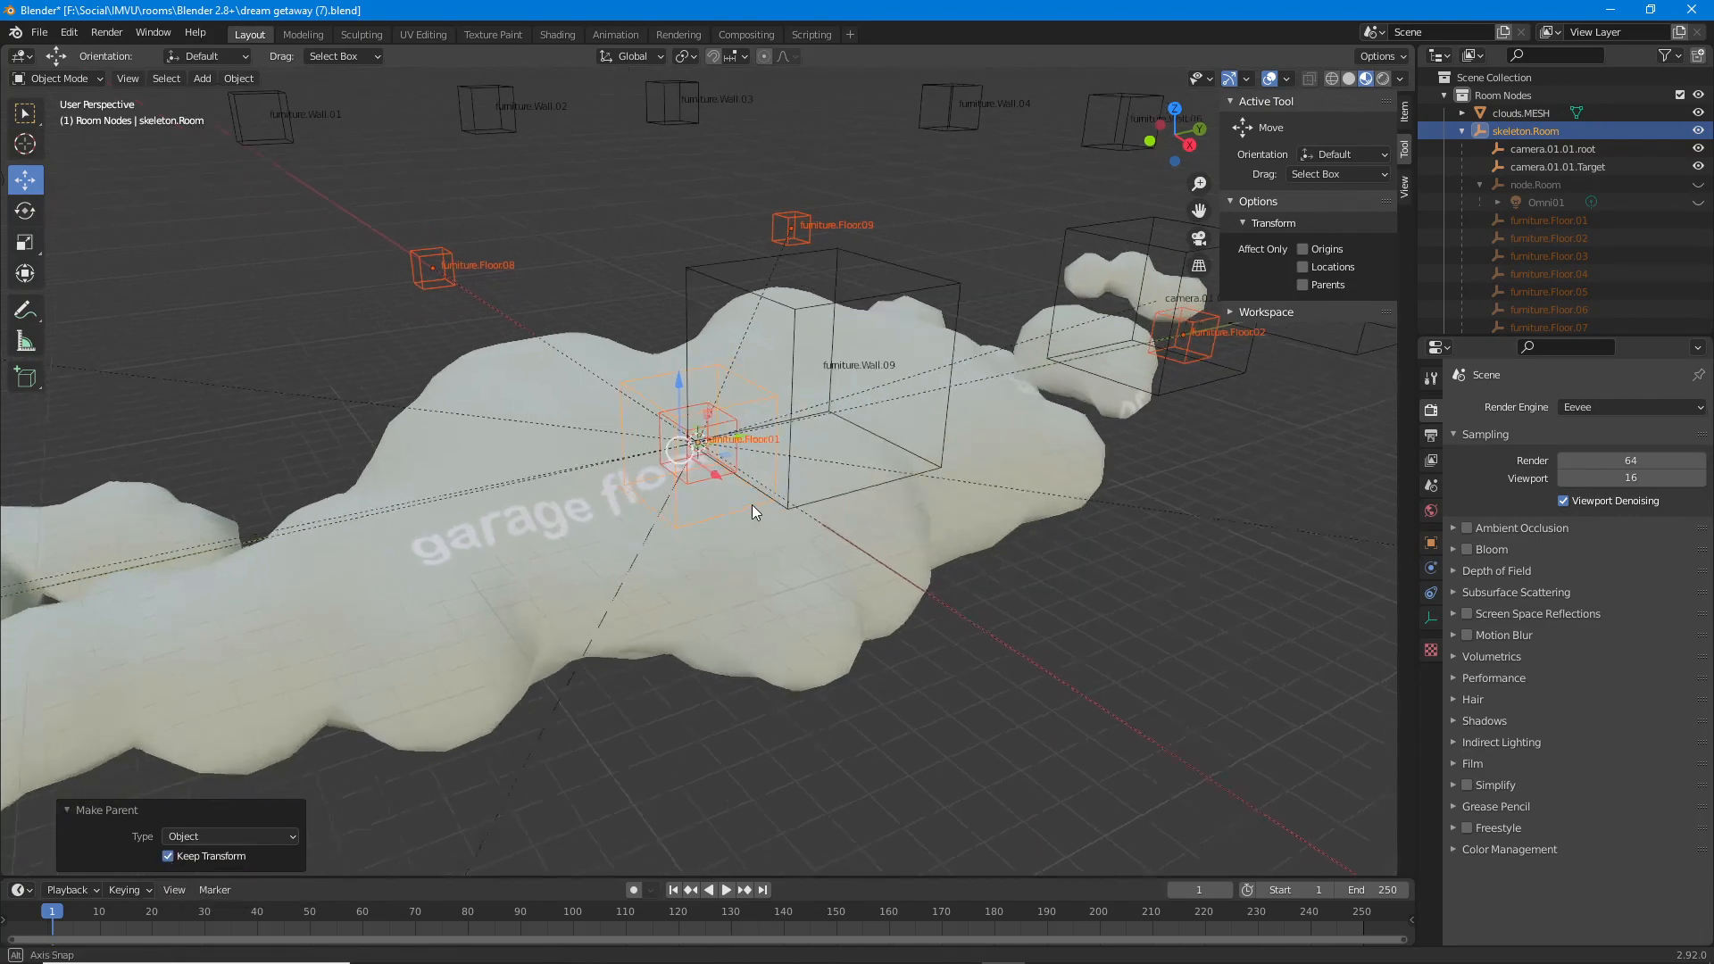
{"action": "mouse_move", "coordinate": [752, 505]}
{"action": "middle_mouse_down"}
{"action": "mouse_move", "coordinate": [778, 539]}
{"action": "mouse_move", "coordinate": [722, 549]}
{"action": "mouse_move", "coordinate": [628, 479]}
{"action": "mouse_move", "coordinate": [635, 494]}
{"action": "middle_mouse_up"}
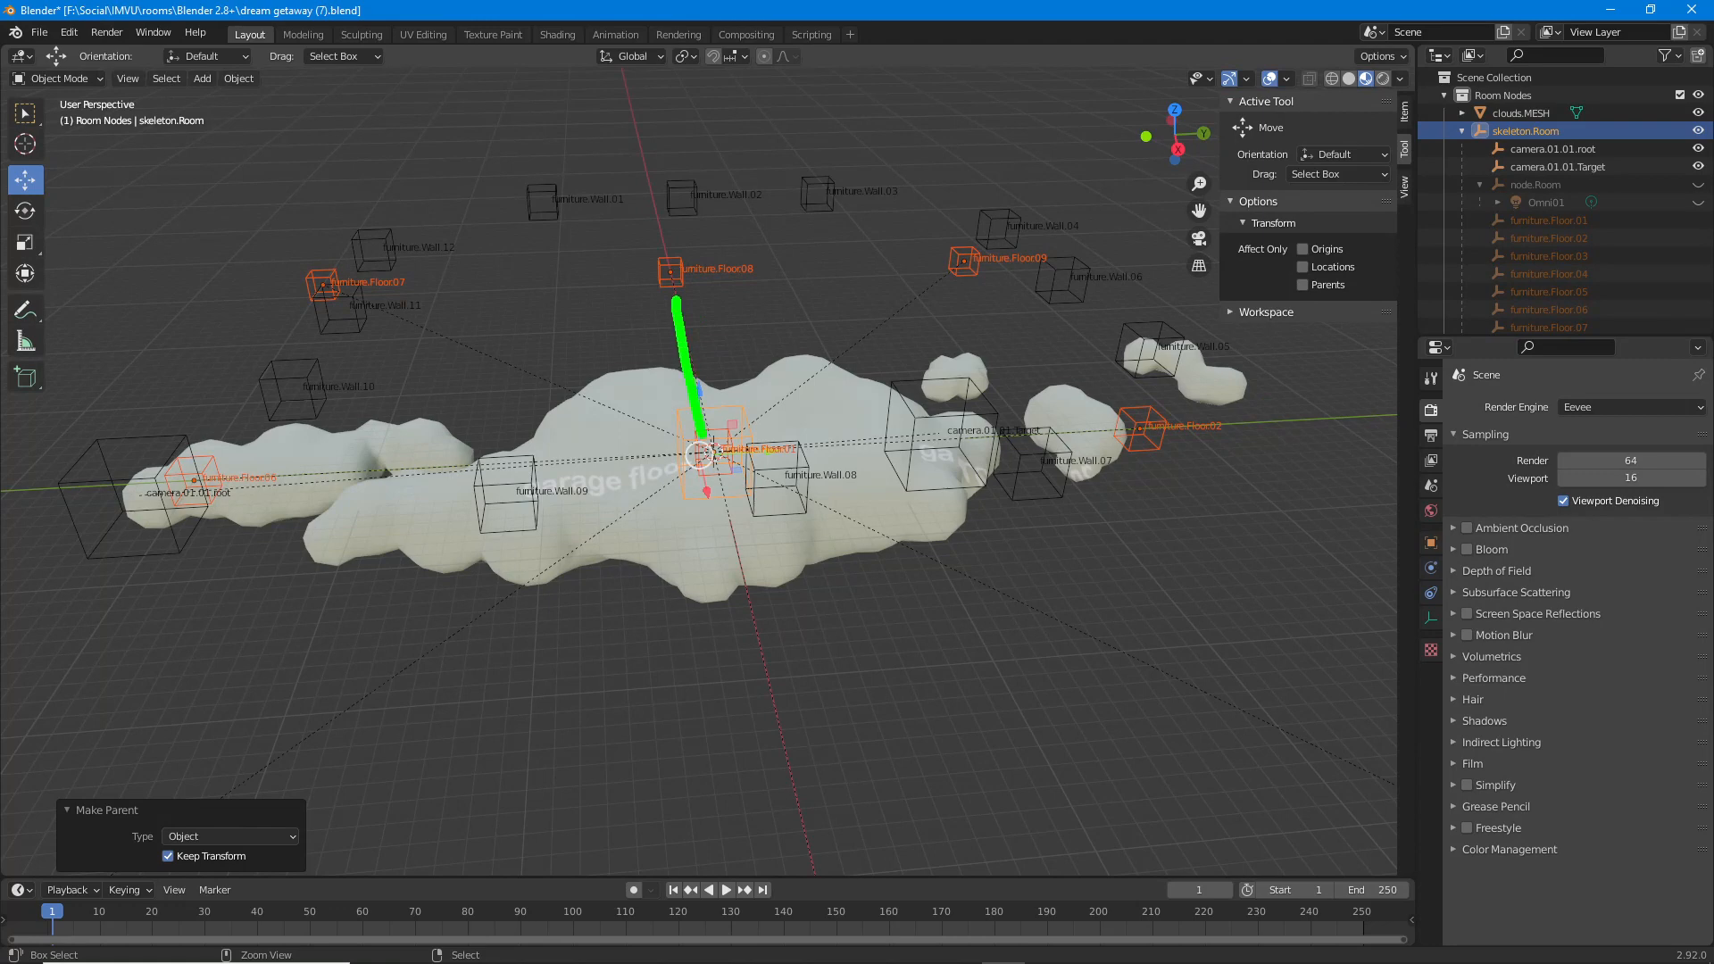
{"action": "left_click_drag", "start_coordinate": [926, 281], "coordinate": [706, 424]}
{"action": "left_click_drag", "start_coordinate": [385, 316], "coordinate": [605, 399]}
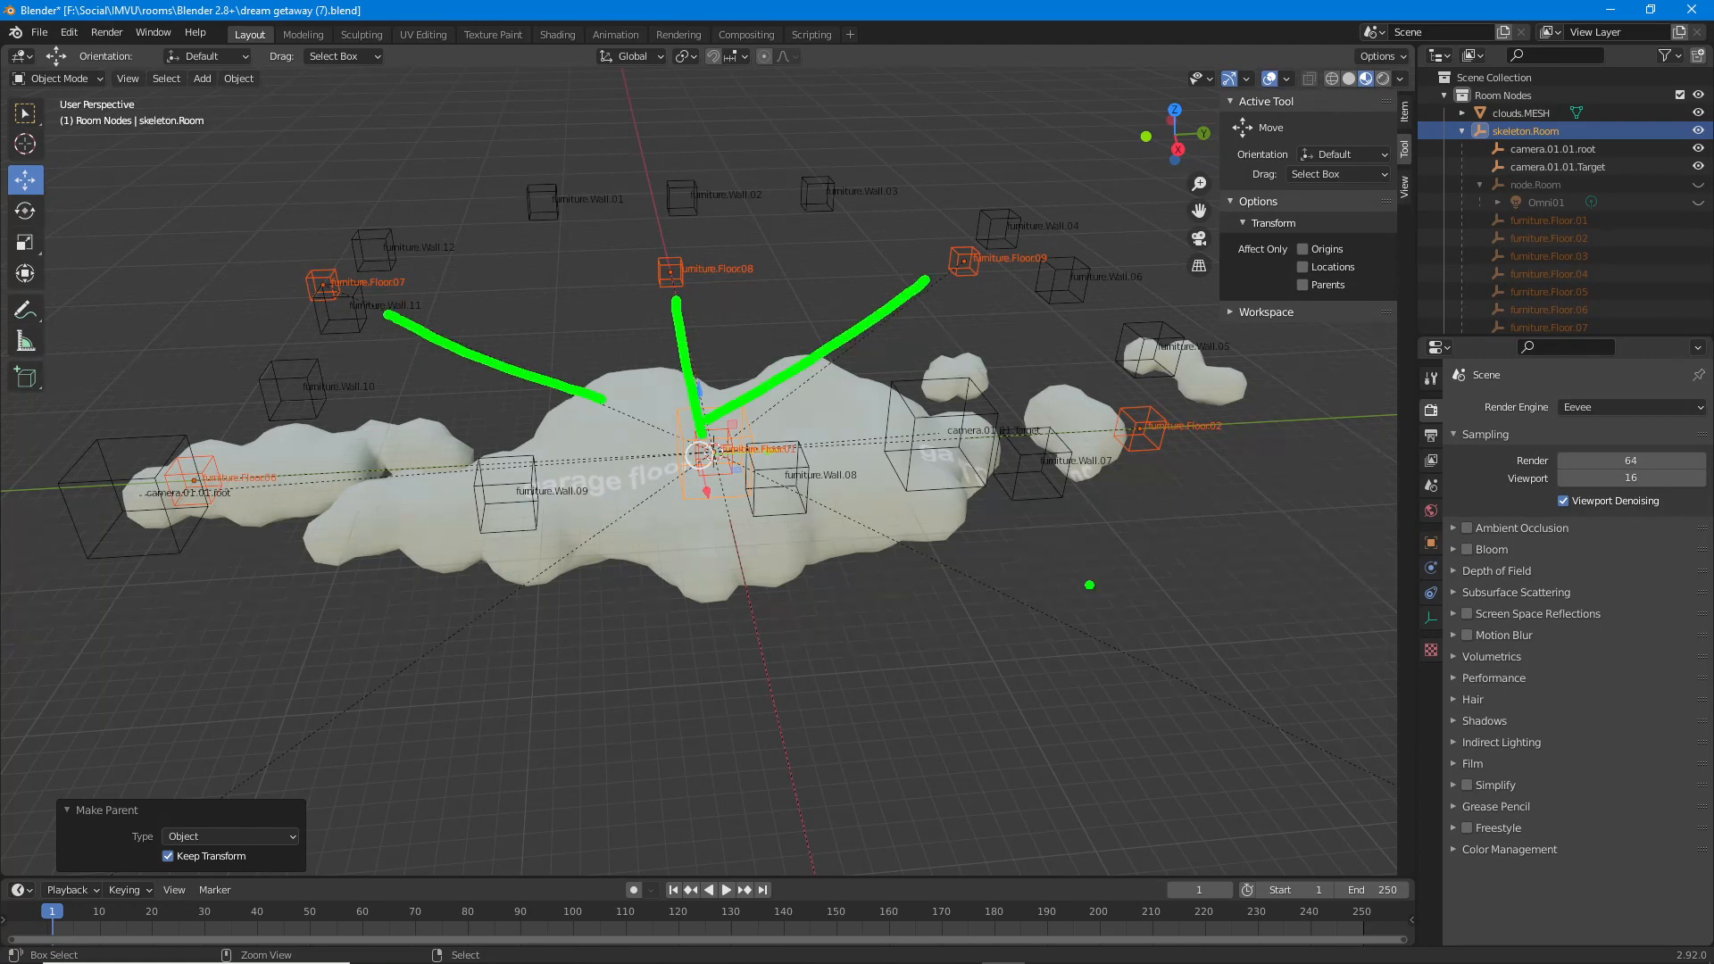
{"action": "left_click_drag", "start_coordinate": [1178, 681], "coordinate": [893, 534]}
{"action": "mouse_move", "coordinate": [785, 763]}
{"action": "left_mouse_down"}
{"action": "mouse_move", "coordinate": [717, 529]}
{"action": "mouse_move", "coordinate": [429, 635]}
{"action": "left_mouse_up"}
{"action": "mouse_move", "coordinate": [585, 493]}
{"action": "left_mouse_down"}
{"action": "mouse_move", "coordinate": [615, 545]}
{"action": "mouse_move", "coordinate": [704, 513]}
{"action": "mouse_move", "coordinate": [888, 560]}
{"action": "left_mouse_up"}
{"action": "left_click_drag", "start_coordinate": [885, 535], "coordinate": [926, 512]}
{"action": "mouse_move", "coordinate": [720, 389]}
{"action": "left_mouse_down"}
{"action": "mouse_move", "coordinate": [744, 426]}
{"action": "mouse_move", "coordinate": [686, 428]}
{"action": "mouse_move", "coordinate": [729, 414]}
{"action": "left_mouse_up"}
{"action": "left_click_drag", "start_coordinate": [586, 385], "coordinate": [557, 432]}
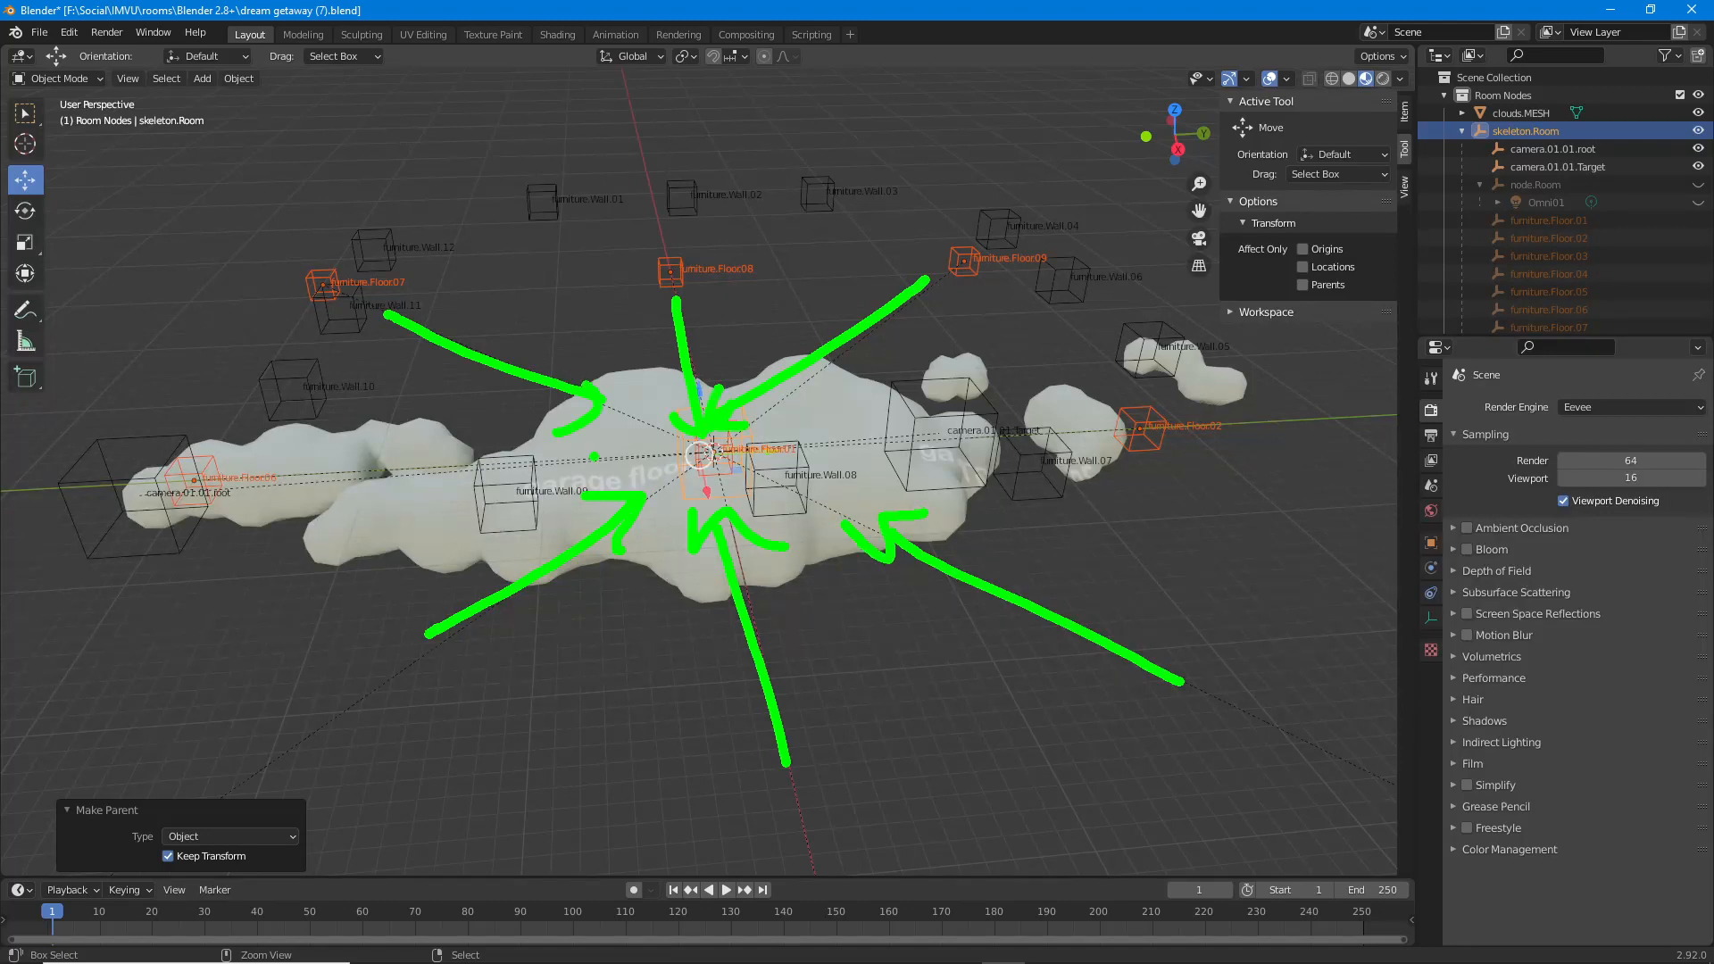
{"action": "key", "text": "Escape"}
Try moving skeleton.Room on its own together with its parented floor nodes, and cancel the move.
{"action": "scroll", "coordinate": [693, 482], "scroll_direction": "down", "scroll_amount": 1}
{"action": "left_click", "coordinate": [682, 451]}
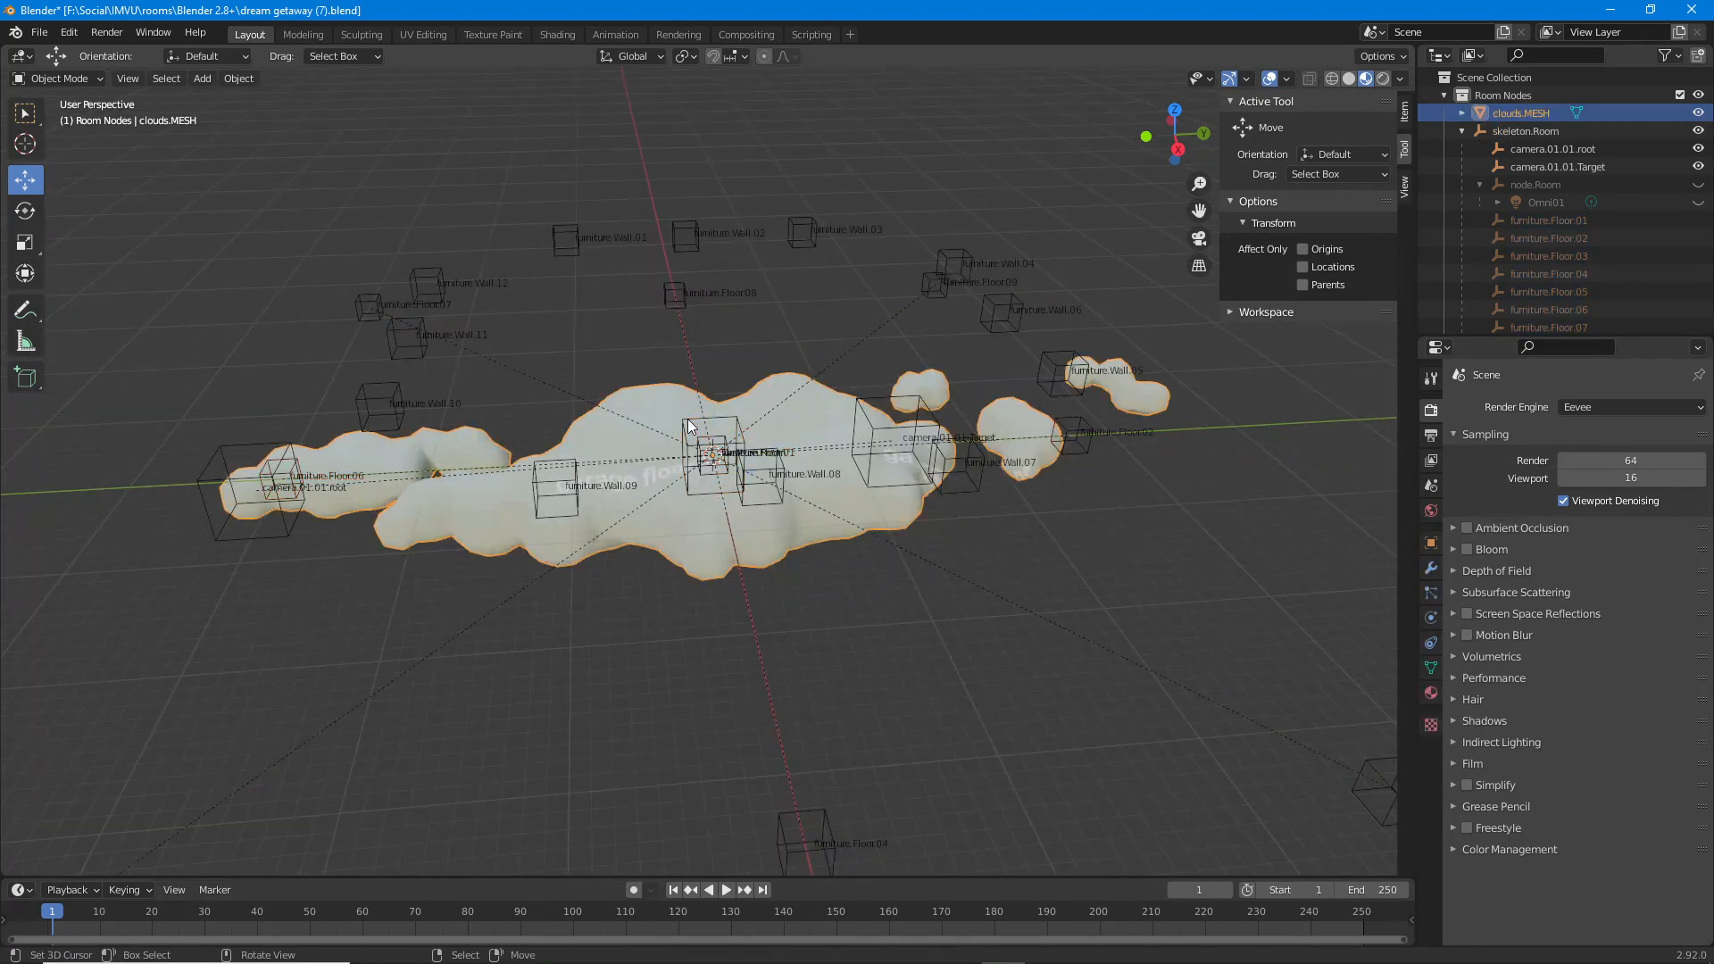
{"action": "left_click", "coordinate": [691, 460]}
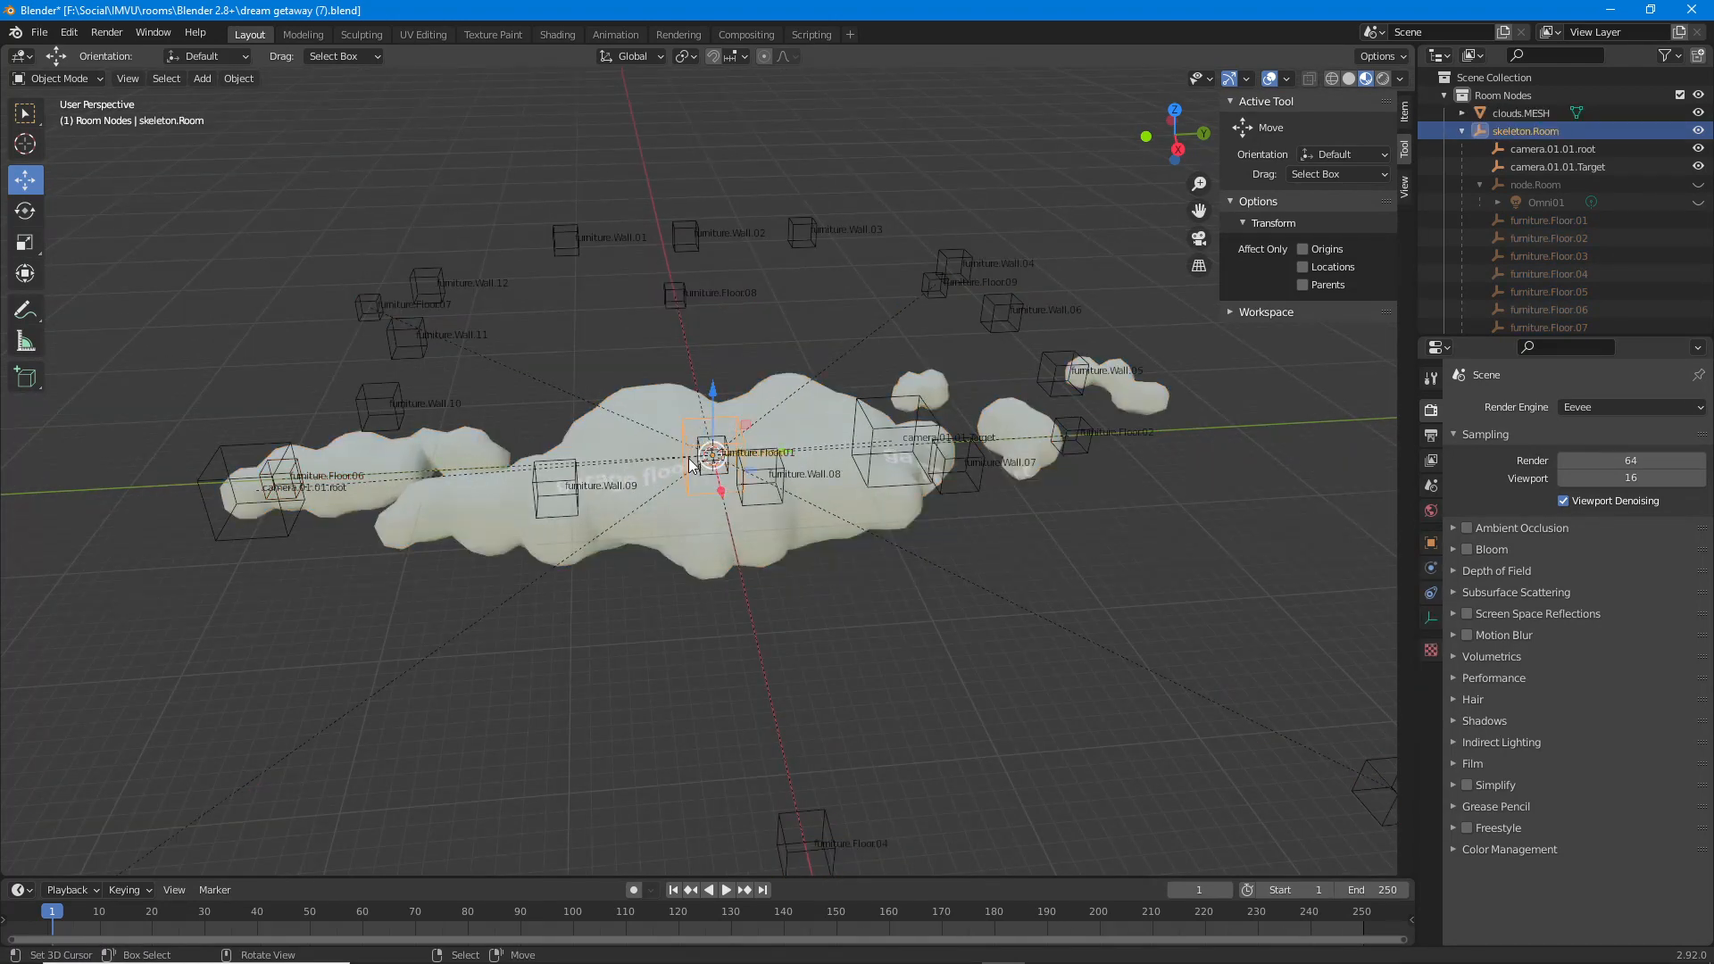
{"action": "left_click_drag", "start_coordinate": [711, 466], "coordinate": [678, 281]}
{"action": "right_click", "coordinate": [678, 280]}
{"action": "mouse_move", "coordinate": [680, 479]}
{"action": "middle_mouse_down"}
{"action": "mouse_move", "coordinate": [704, 480]}
{"action": "mouse_move", "coordinate": [693, 496]}
{"action": "middle_mouse_up"}
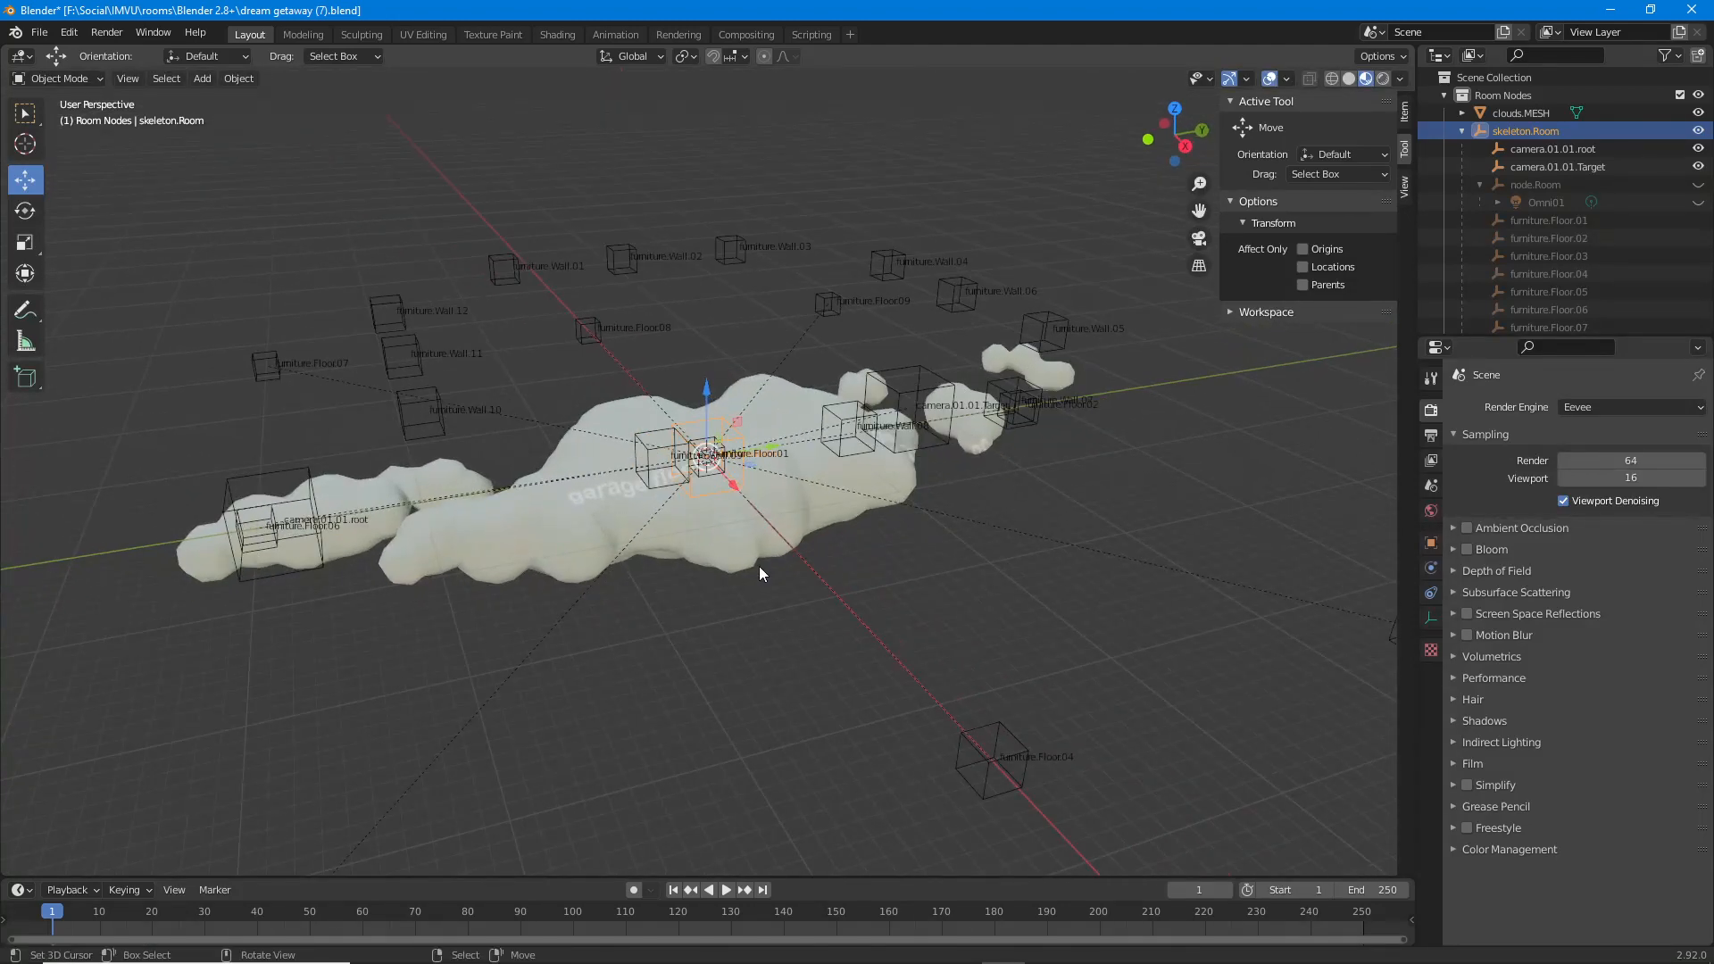
Add a vertex group named skeleton.Room to clouds.MESH.
{"action": "left_click", "coordinate": [742, 532]}
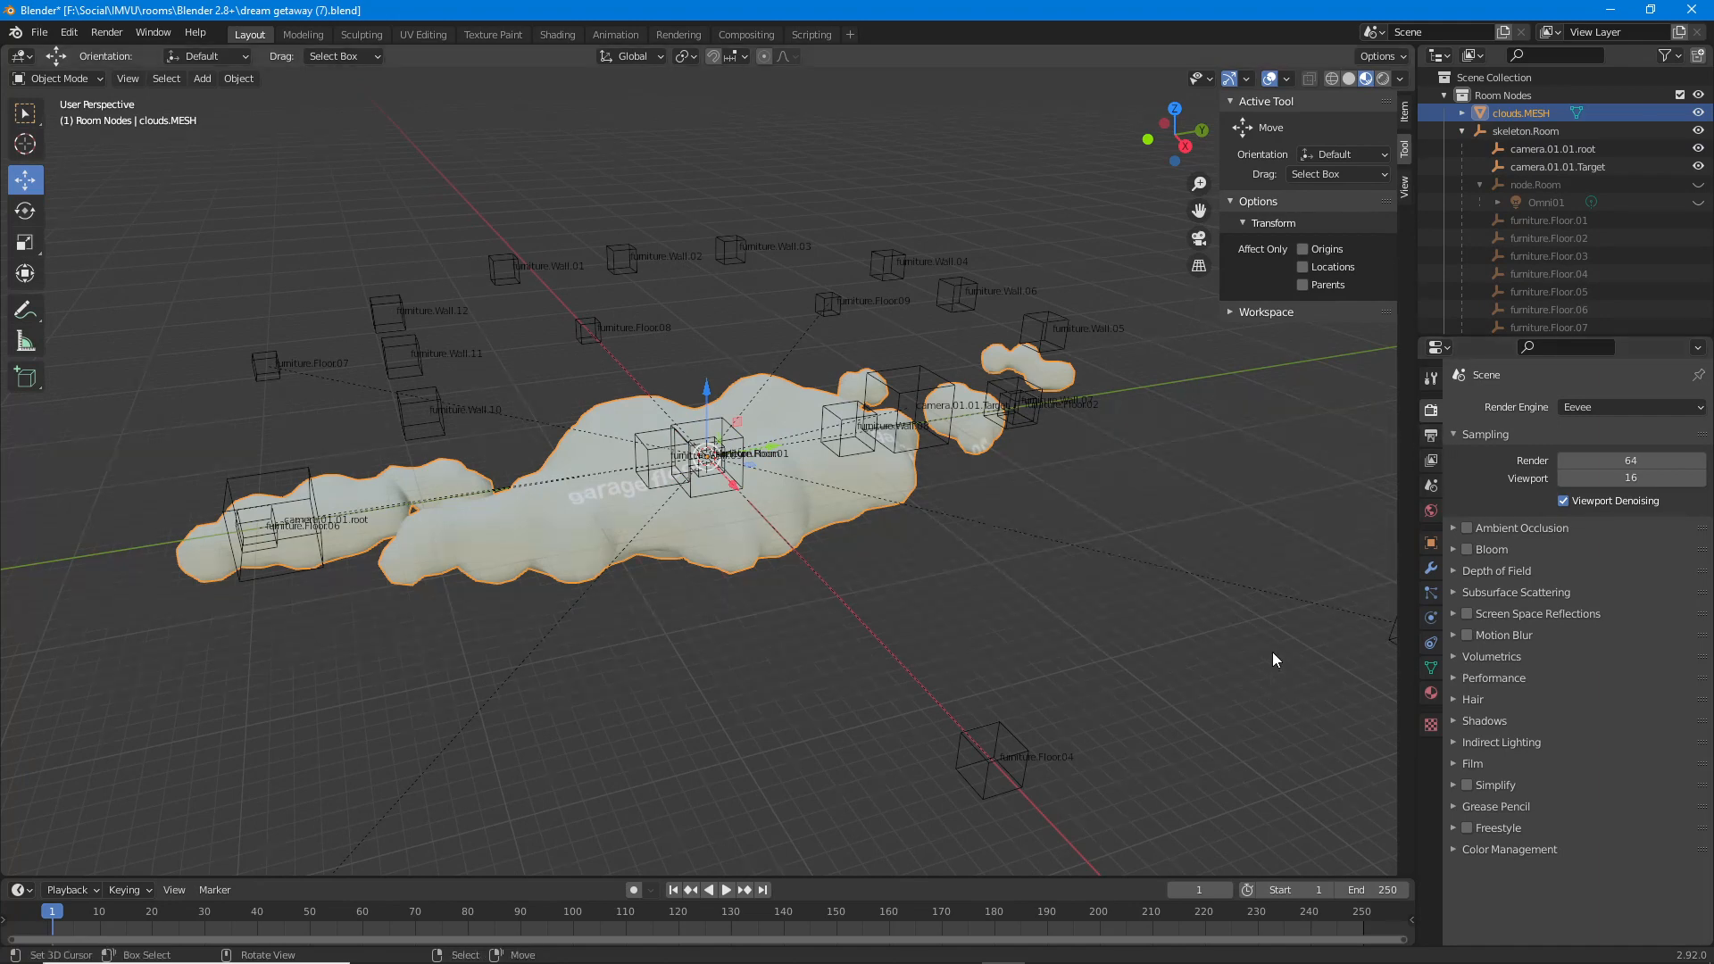
{"action": "left_click", "coordinate": [1431, 668]}
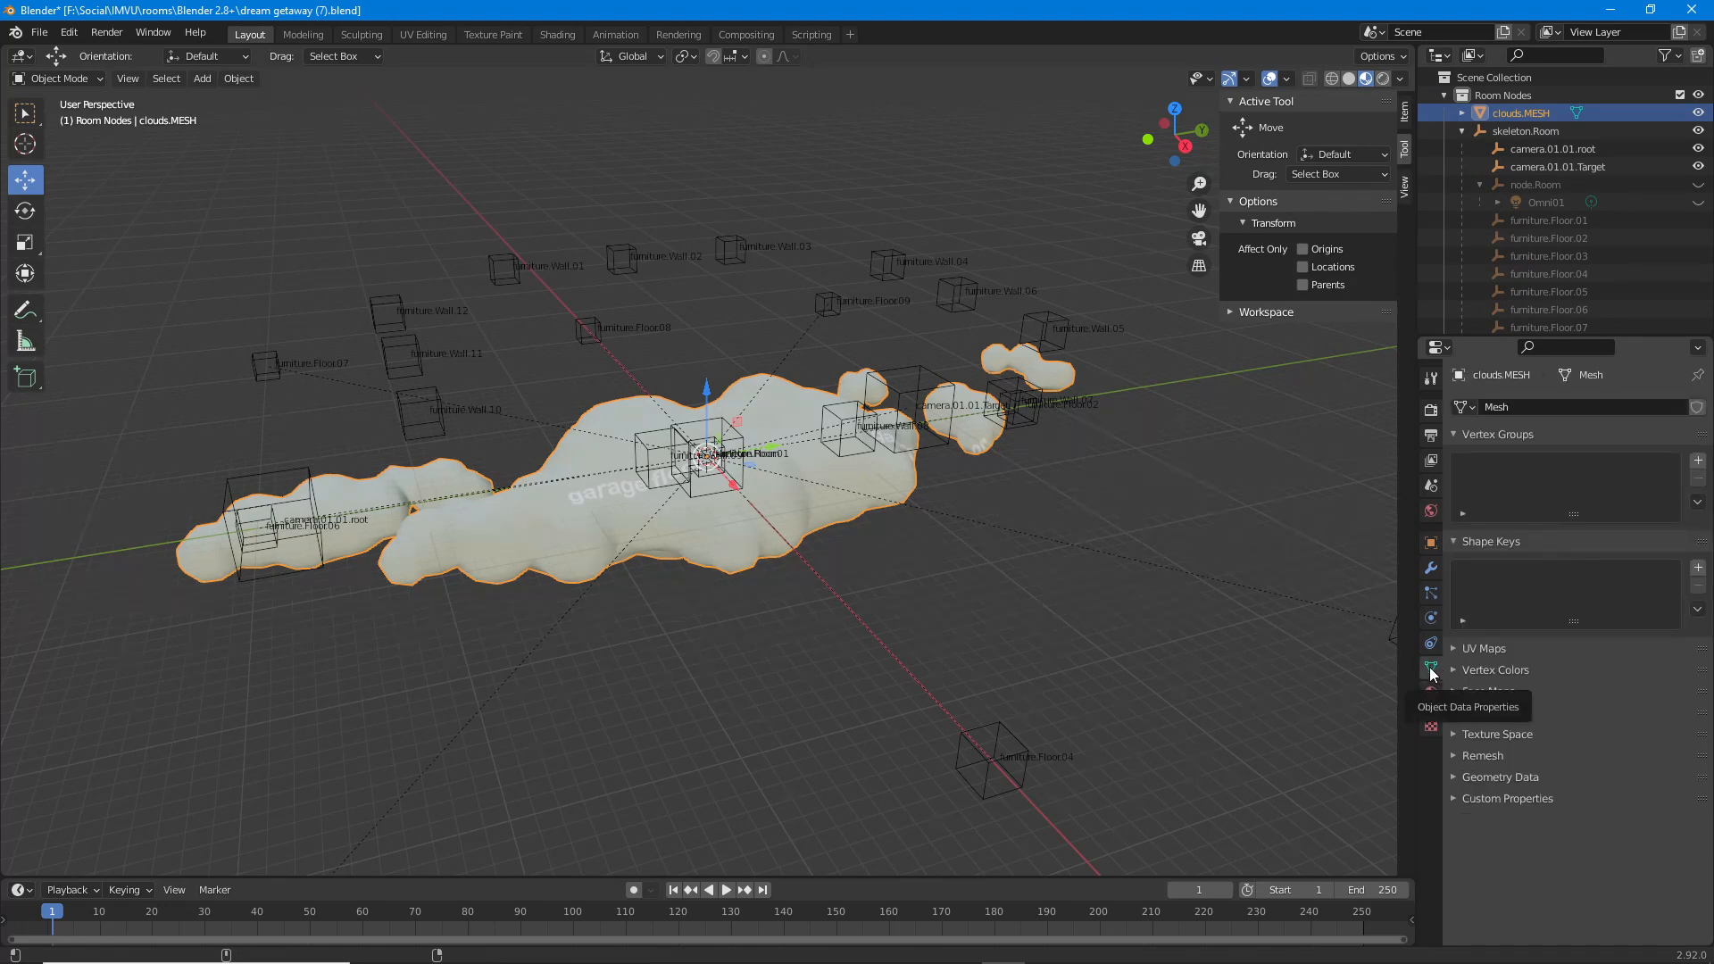
{"action": "left_click_drag", "start_coordinate": [1430, 646], "coordinate": [1425, 655]}
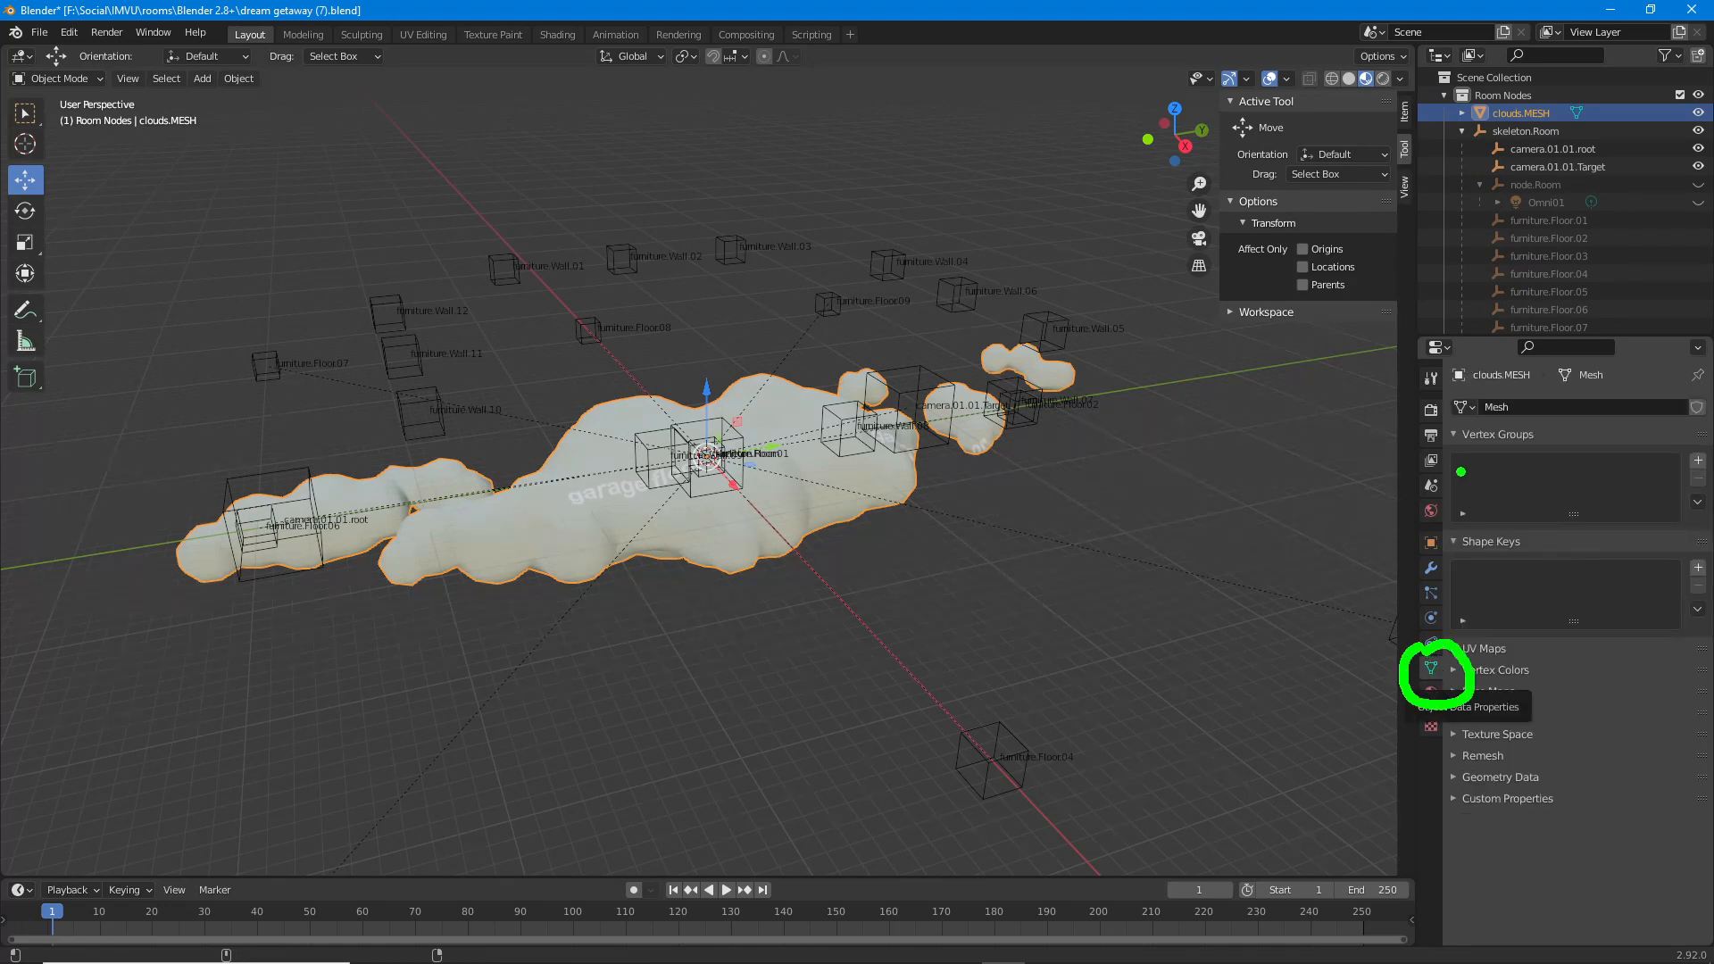
{"action": "mouse_move", "coordinate": [1440, 433]}
{"action": "left_mouse_down"}
{"action": "mouse_move", "coordinate": [1500, 526]}
{"action": "mouse_move", "coordinate": [1696, 439]}
{"action": "mouse_move", "coordinate": [1475, 442]}
{"action": "left_mouse_up"}
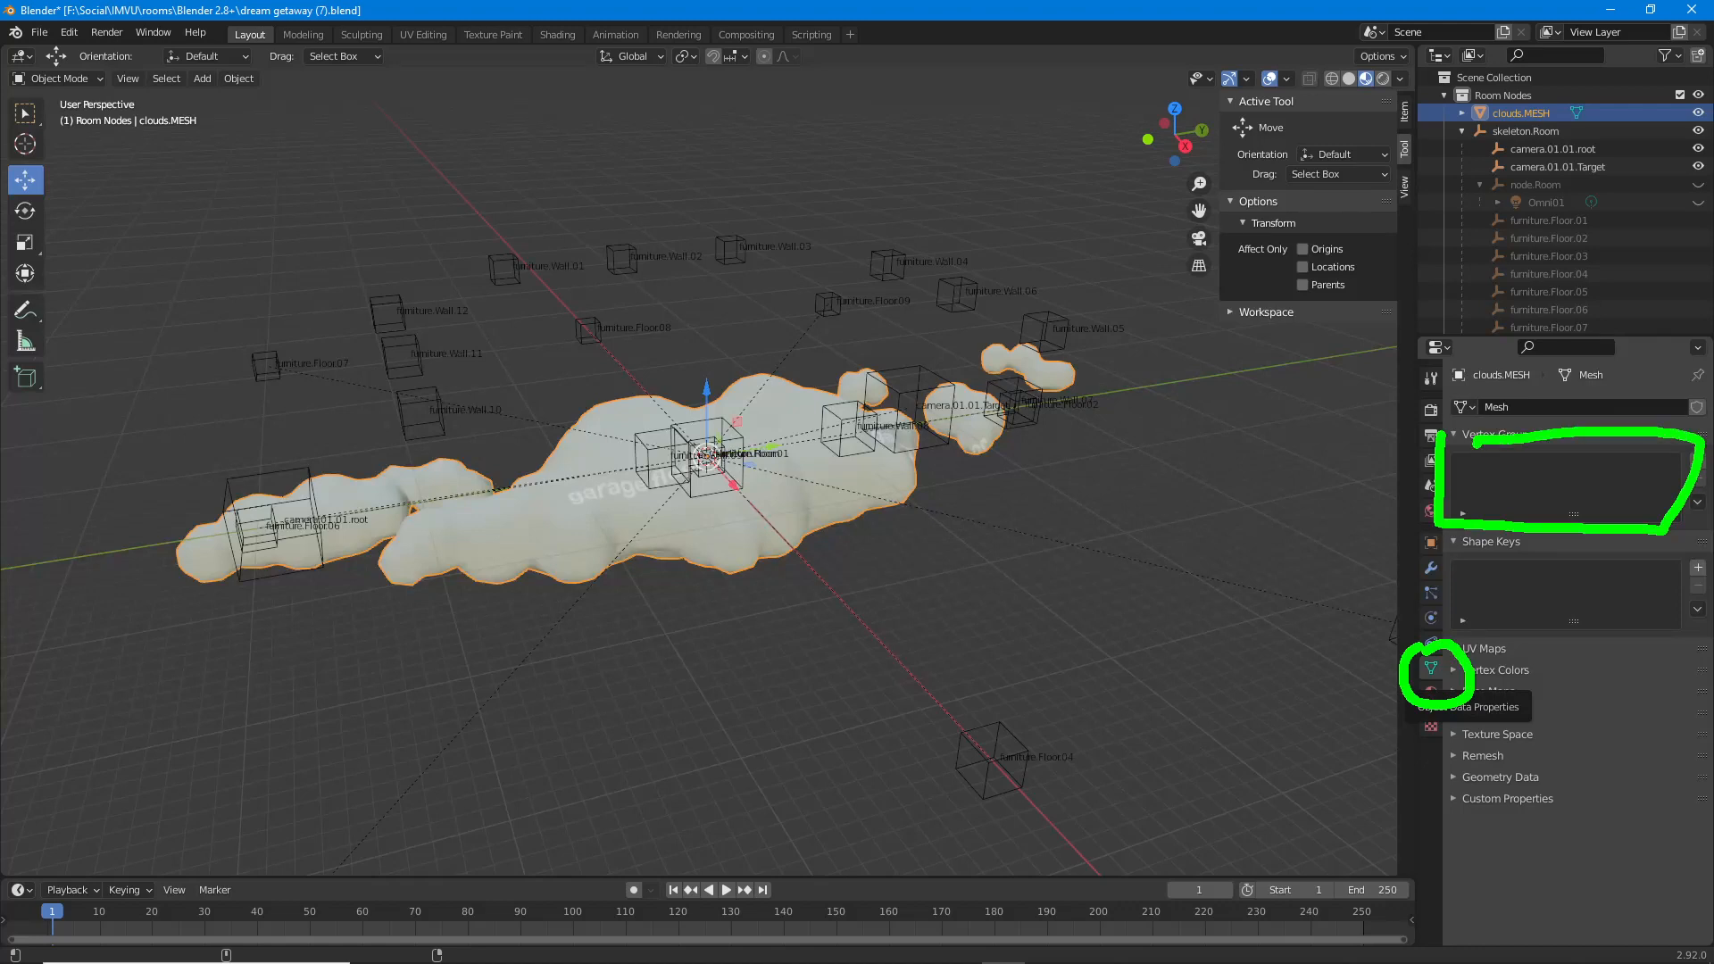
{"action": "mouse_move", "coordinate": [1683, 441]}
{"action": "left_mouse_down"}
{"action": "mouse_move", "coordinate": [1676, 472]}
{"action": "mouse_move", "coordinate": [1707, 444]}
{"action": "left_mouse_up"}
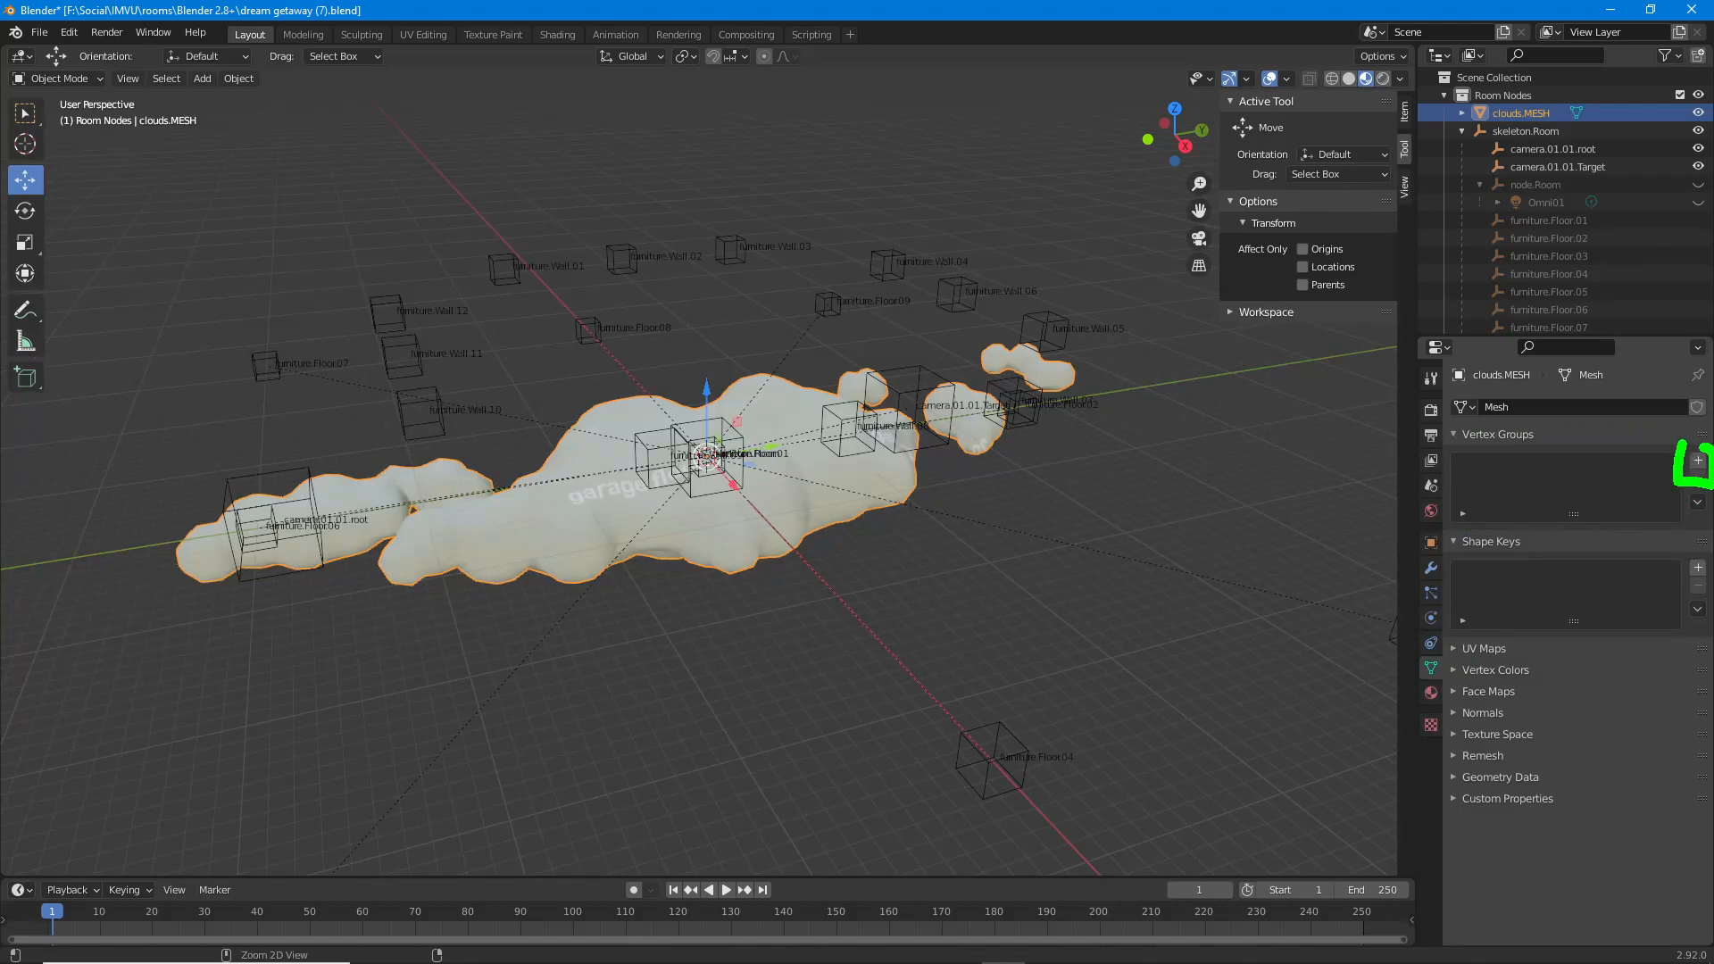
{"action": "left_click", "coordinate": [1697, 461]}
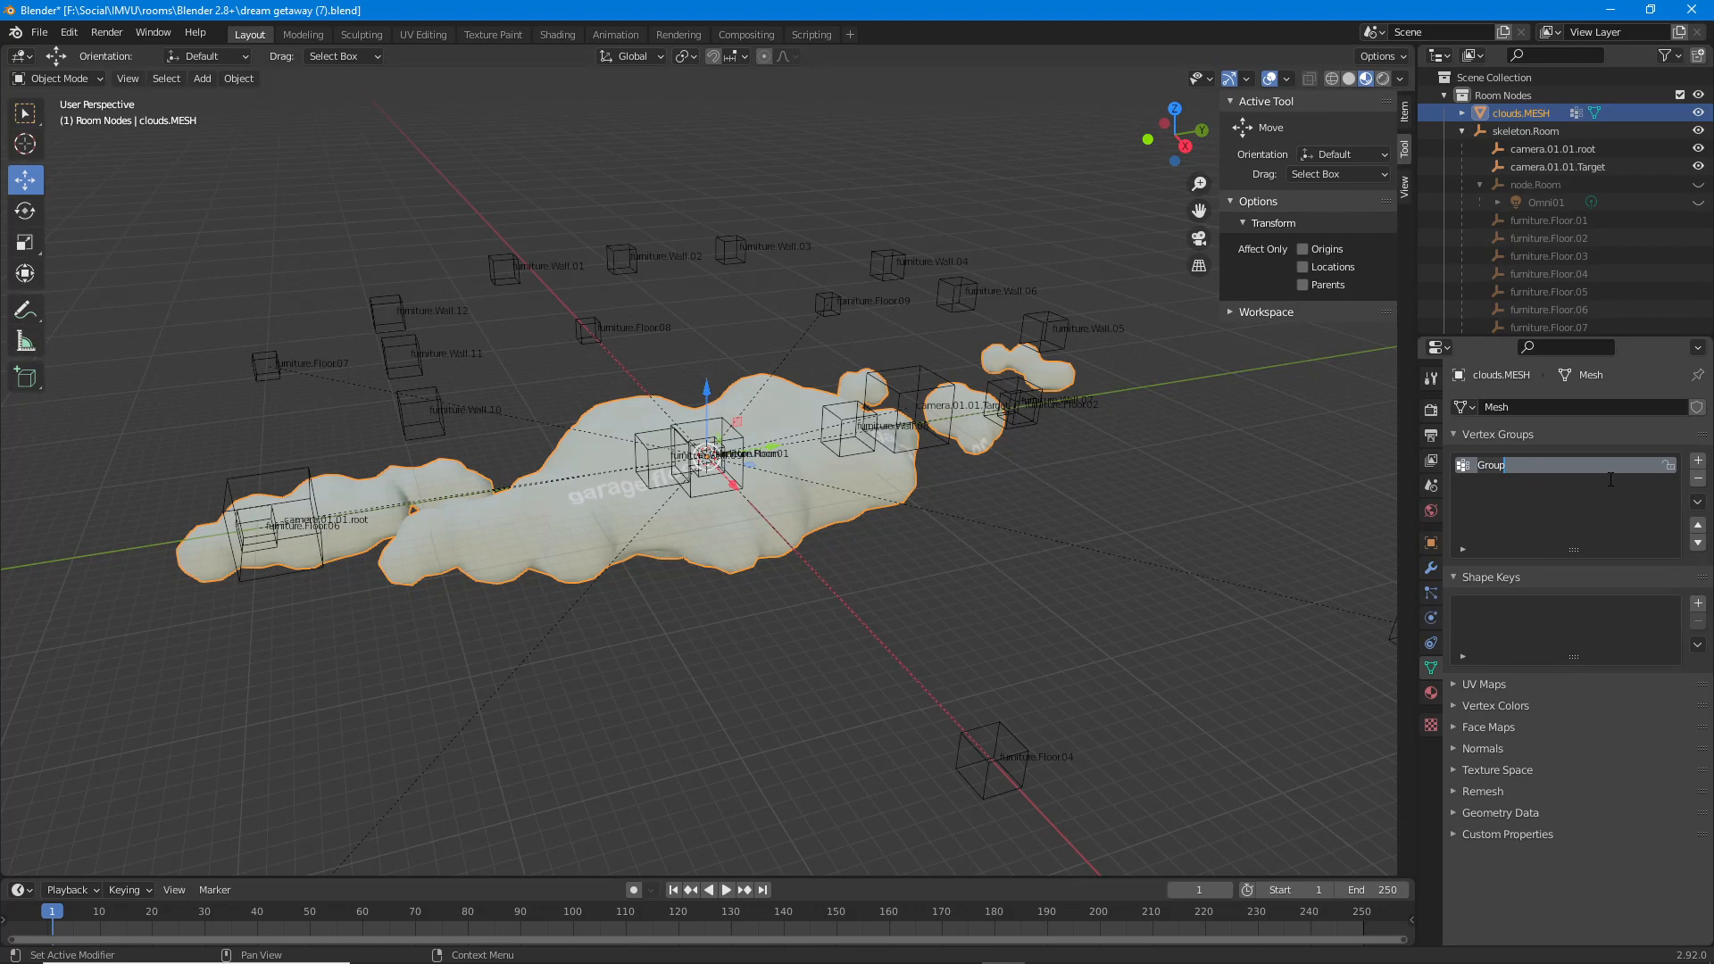
{"action": "type", "text": "skeleton.Room"}
Assign all vertices of clouds.MESH to the skeleton.Room vertex group in Edit Mode.
{"action": "scroll", "coordinate": [736, 550], "scroll_direction": "up", "scroll_amount": 2}
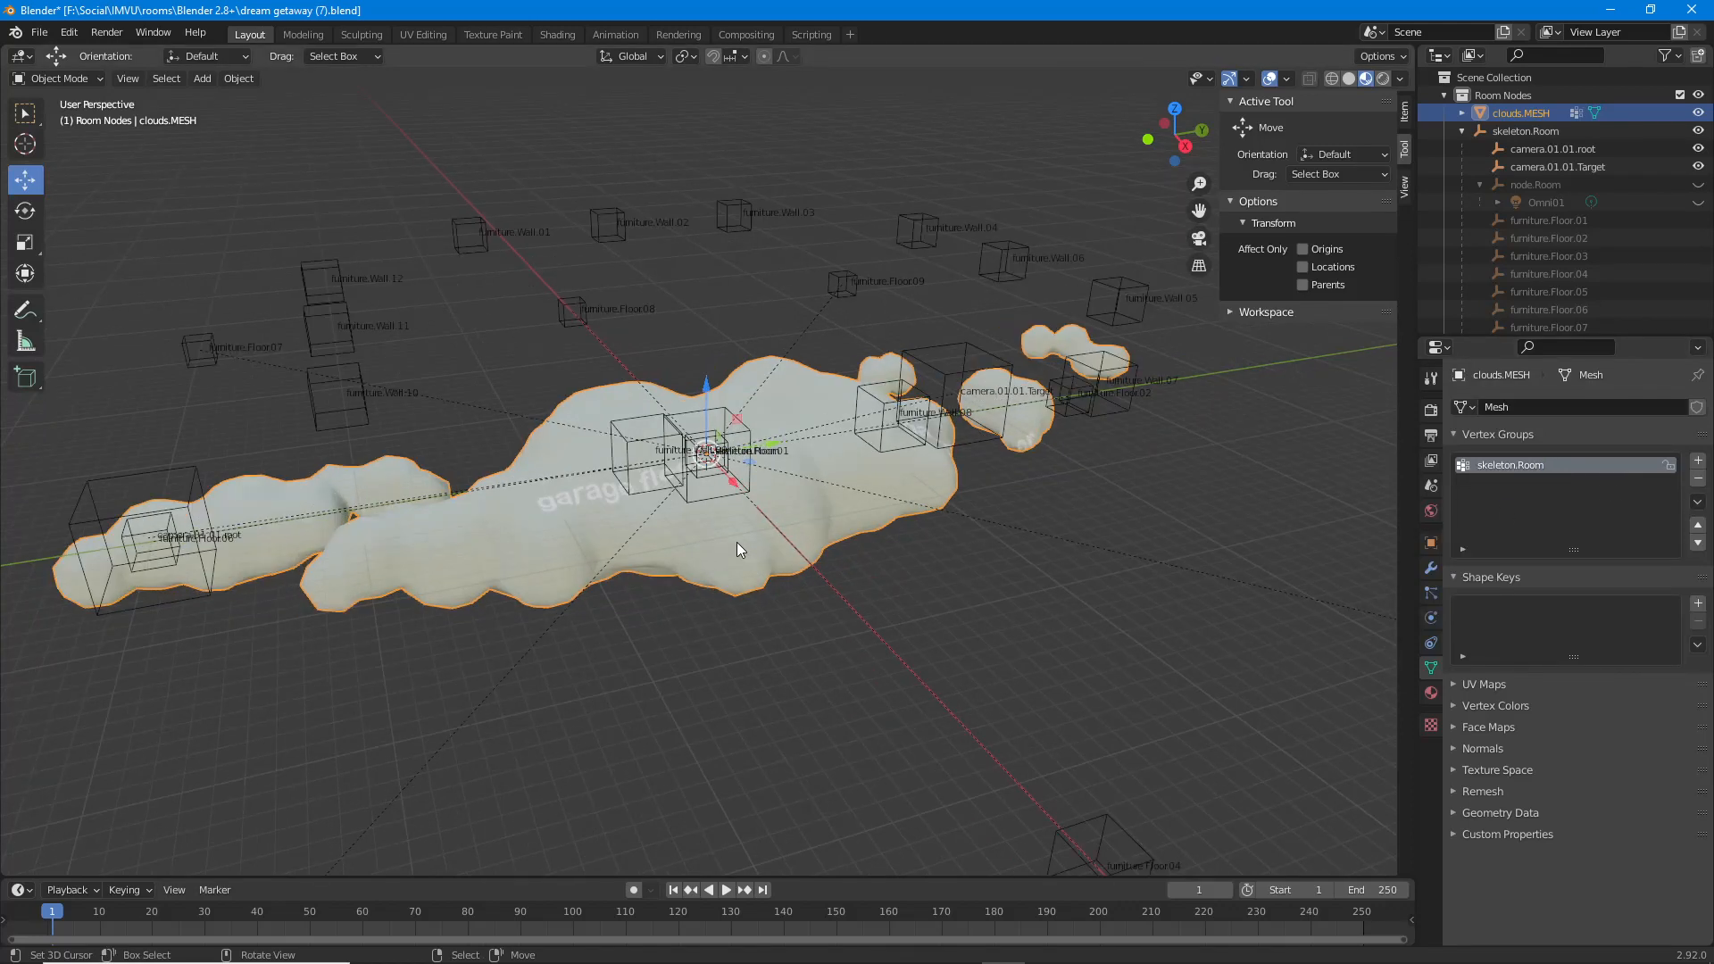
{"action": "left_click", "coordinate": [73, 79]}
{"action": "left_click", "coordinate": [54, 124]}
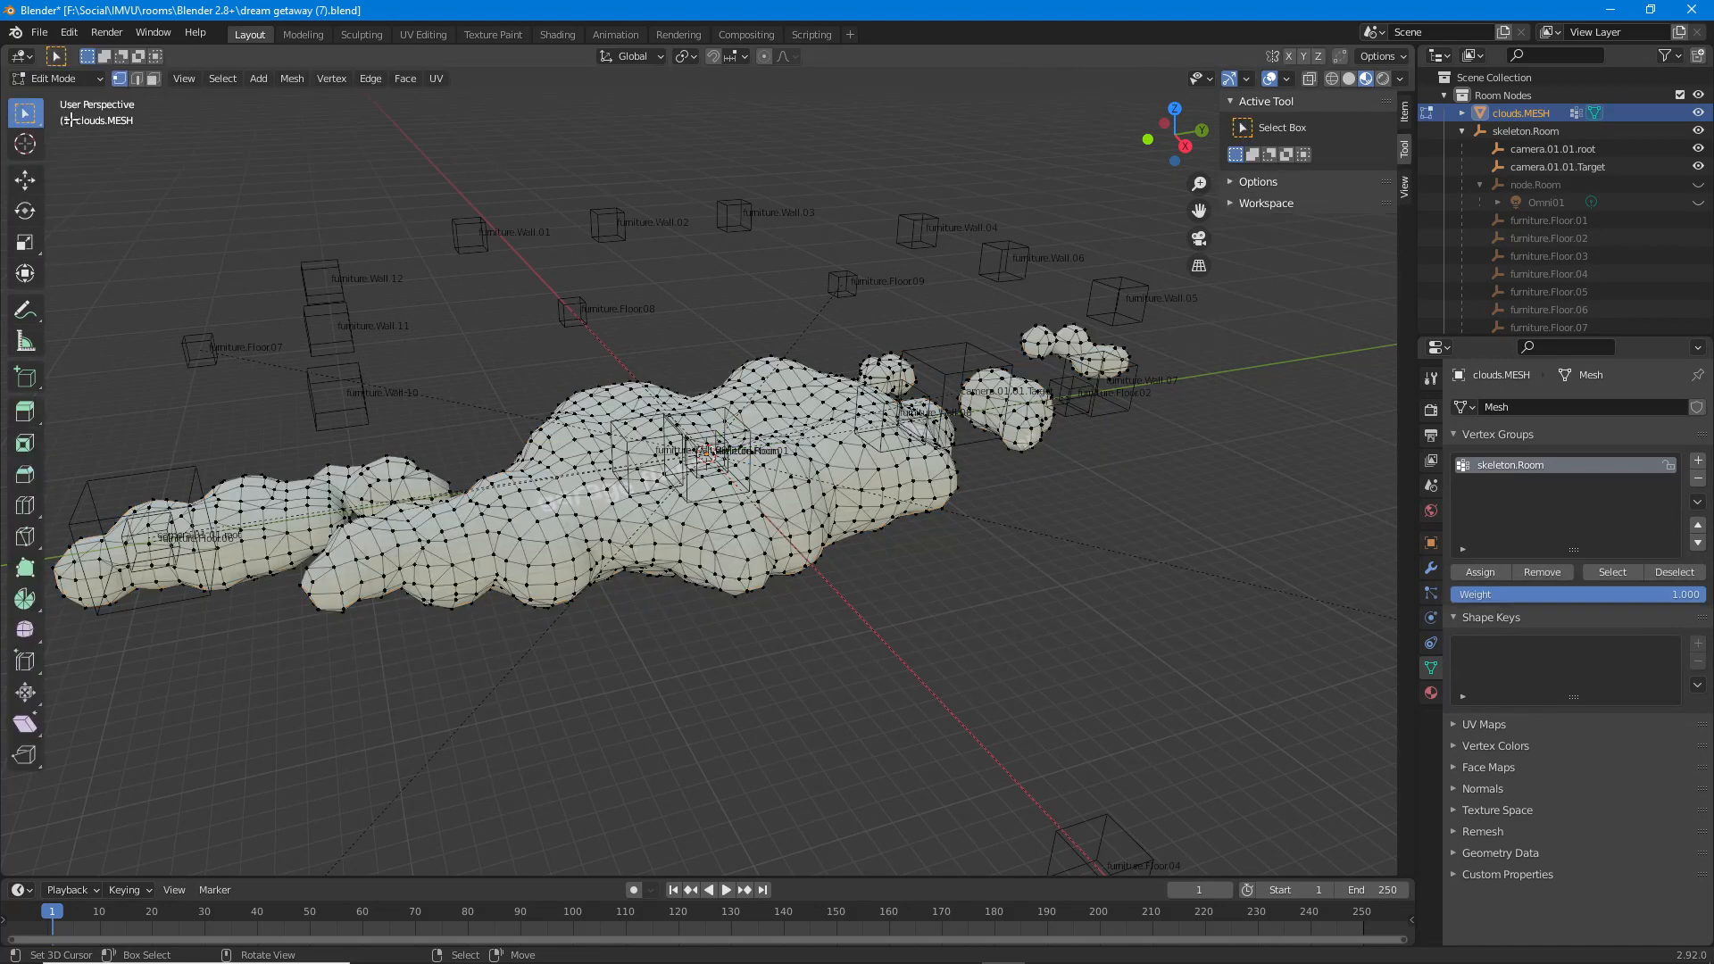
{"action": "left_click", "coordinate": [223, 78]}
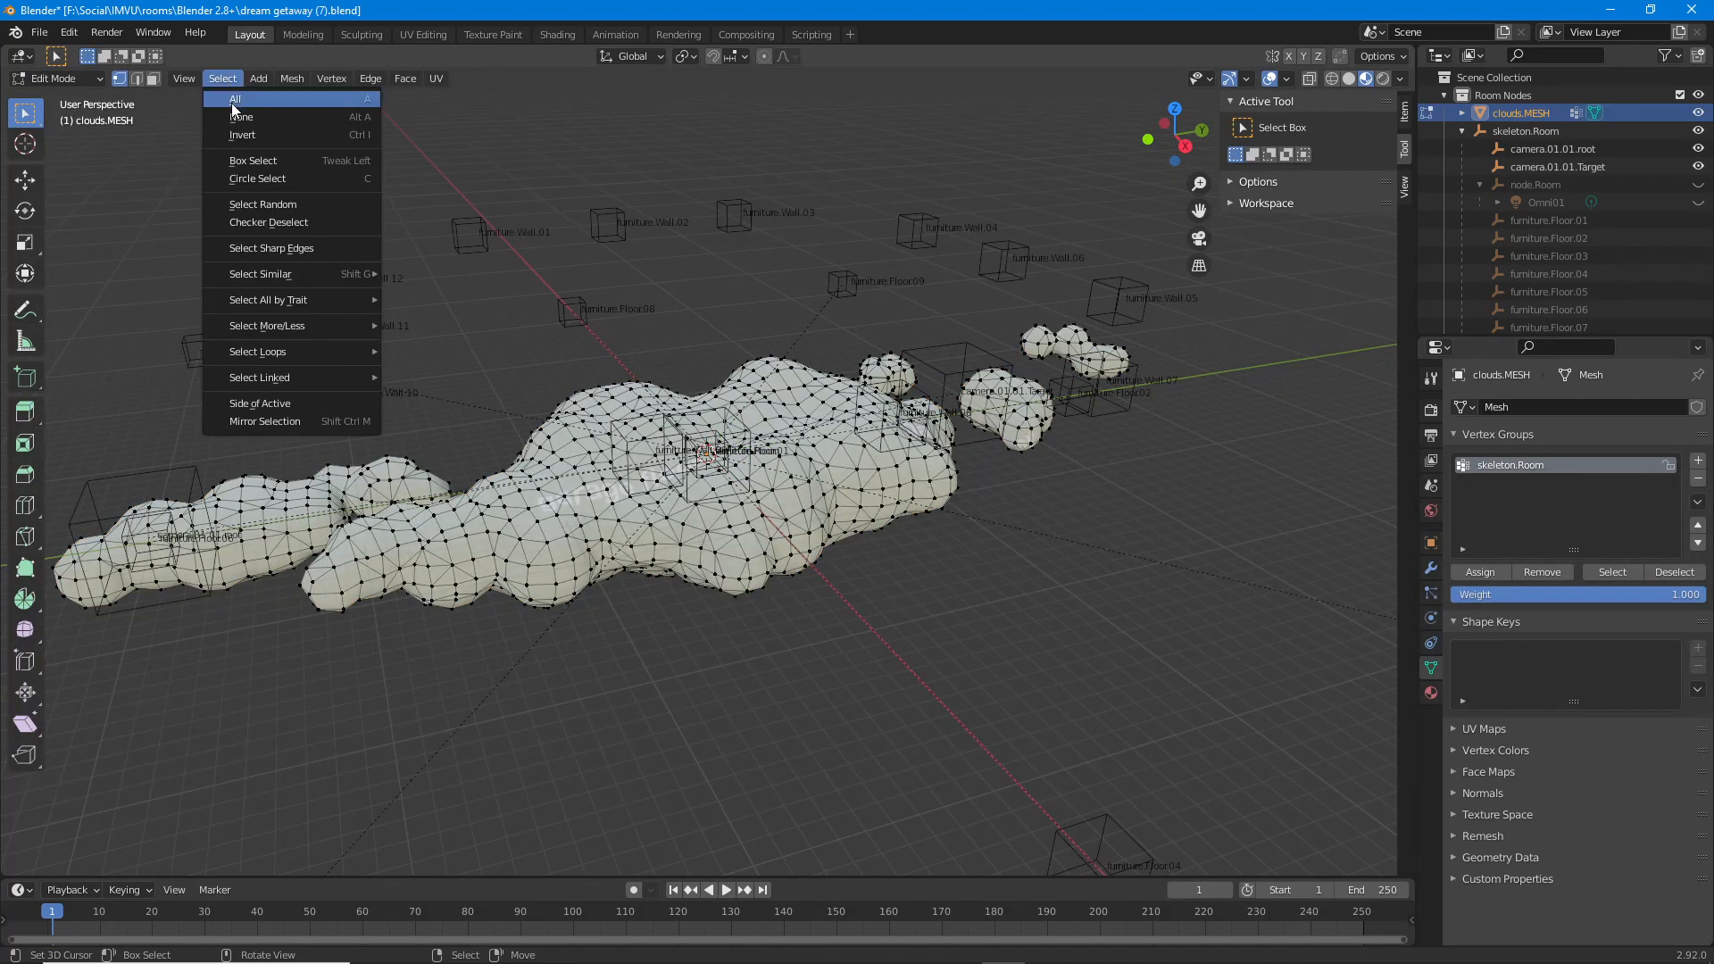
{"action": "left_click", "coordinate": [233, 99]}
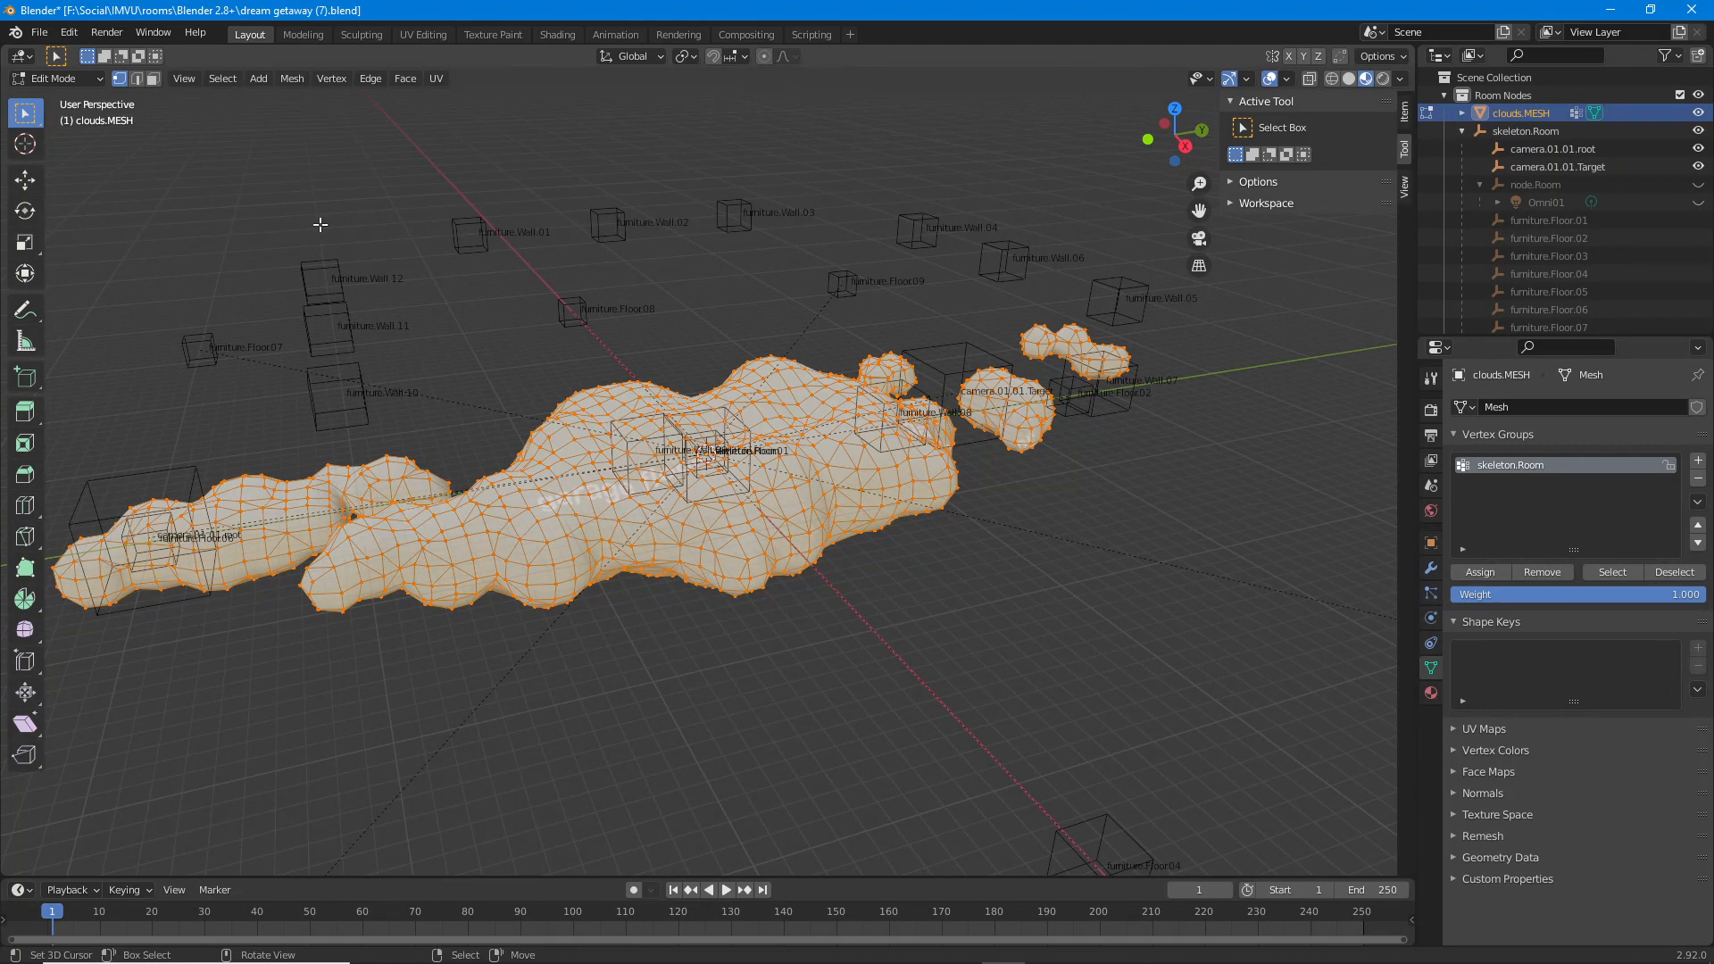
{"action": "left_click", "coordinate": [1468, 570]}
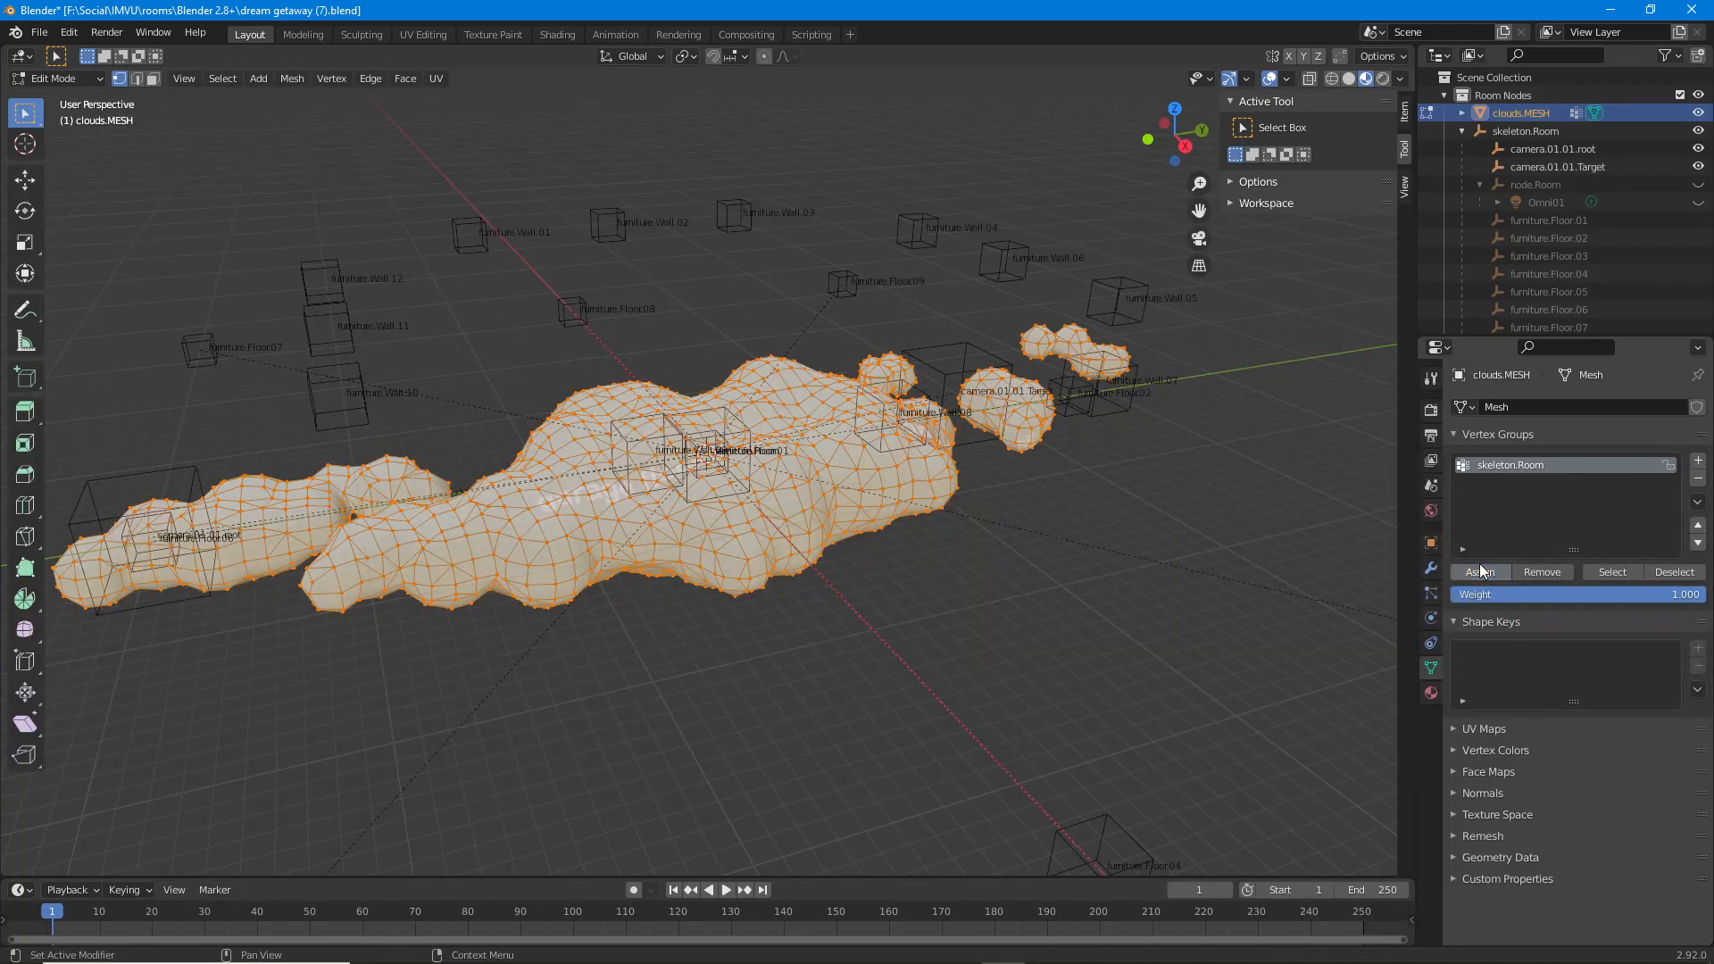
Check the skeleton.Room group's vertices by selecting and deselecting them in see-through wireframe, and return to Object Mode.
{"action": "left_click", "coordinate": [1674, 572]}
{"action": "left_click", "coordinate": [1620, 571]}
{"action": "left_click", "coordinate": [1670, 572]}
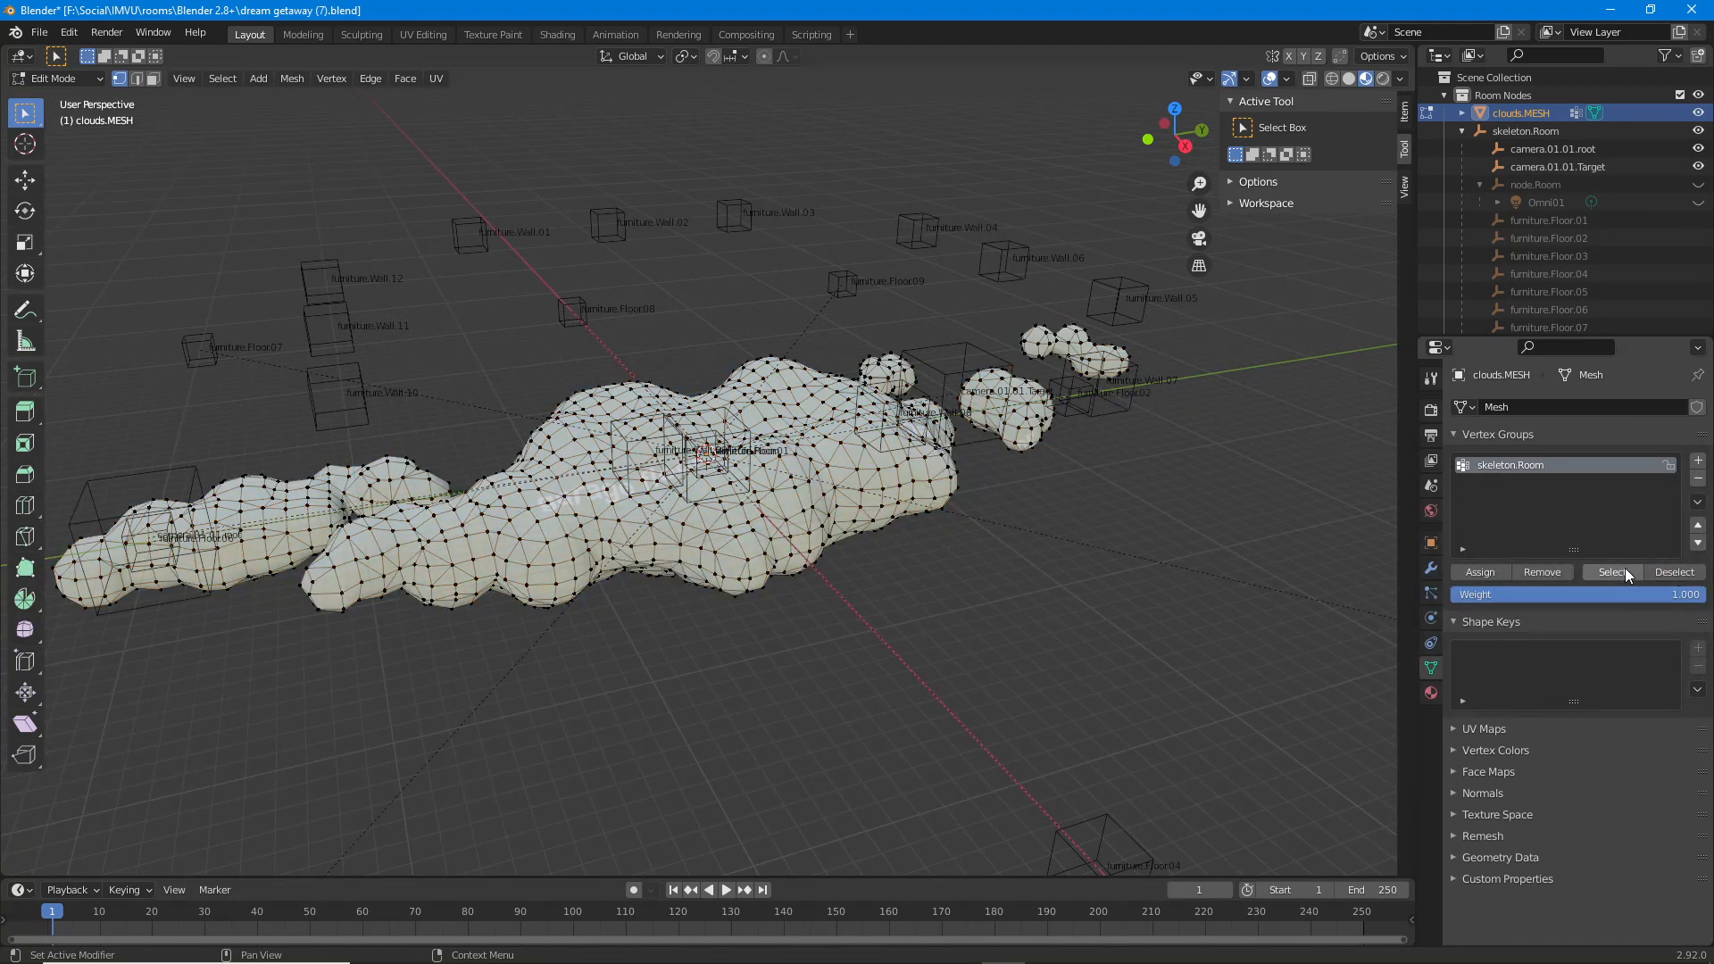
{"action": "left_click", "coordinate": [1622, 571]}
{"action": "key", "text": "alt+z"}
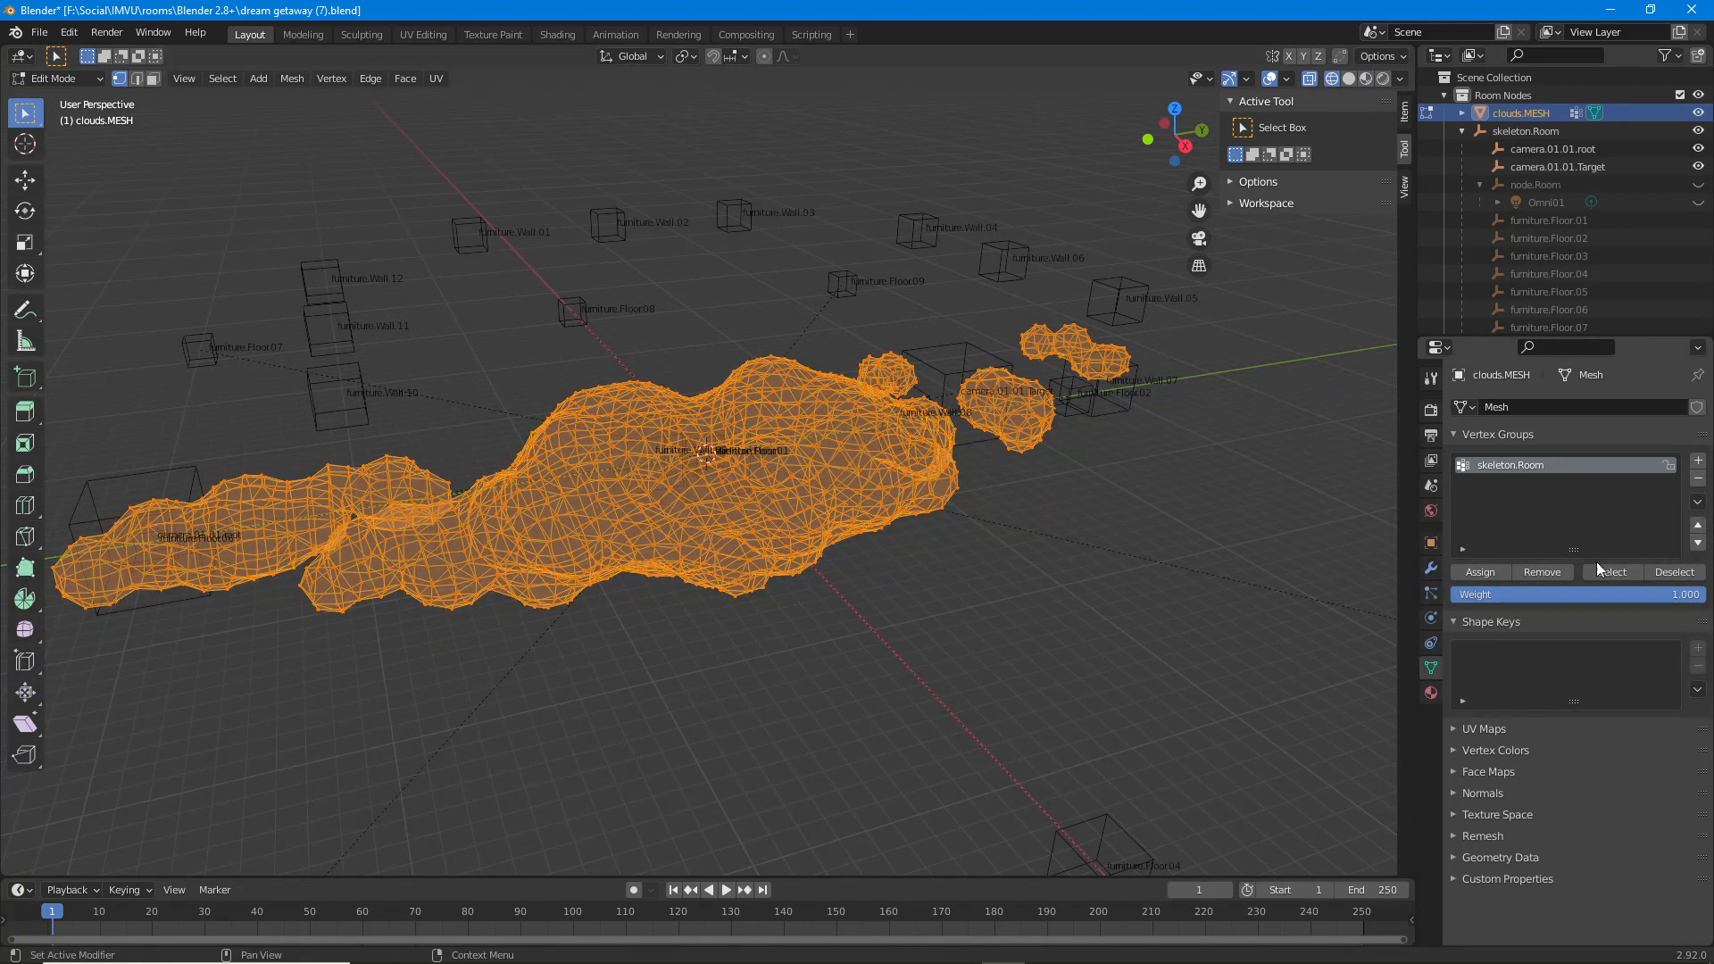
{"action": "left_click", "coordinate": [1668, 569]}
{"action": "left_click", "coordinate": [1609, 574]}
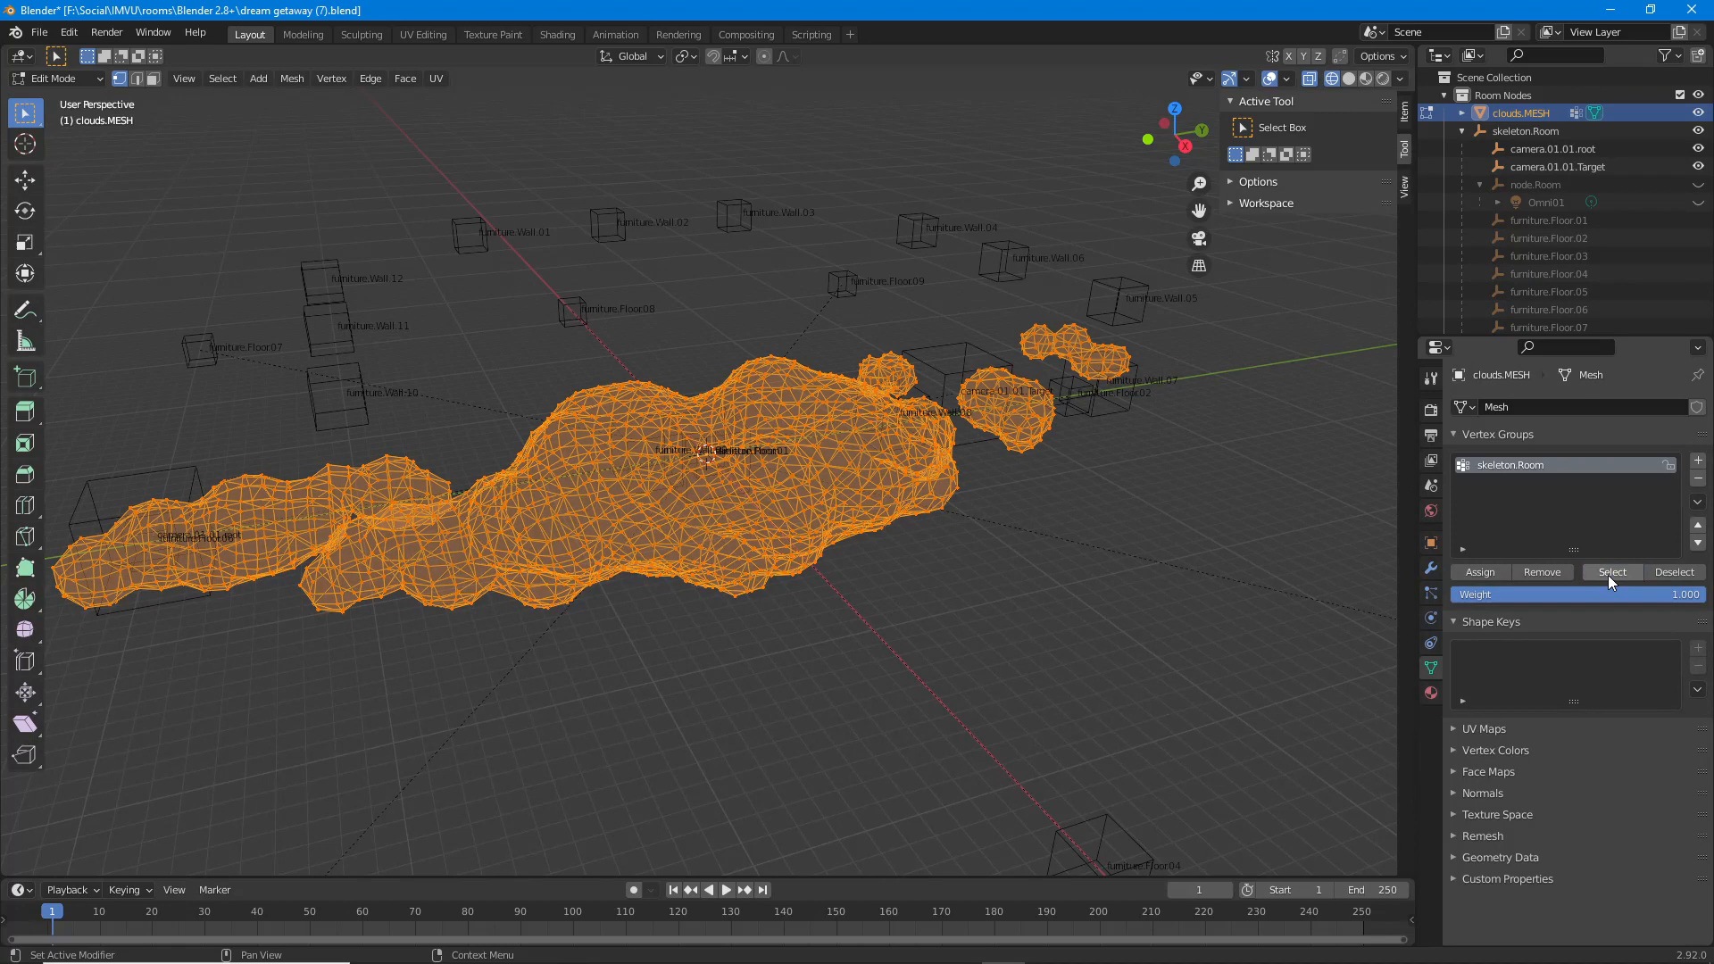
{"action": "left_click", "coordinate": [1664, 573]}
{"action": "scroll", "coordinate": [855, 581], "scroll_direction": "down", "scroll_amount": 1}
{"action": "scroll", "coordinate": [805, 579], "scroll_direction": "down", "scroll_amount": 1}
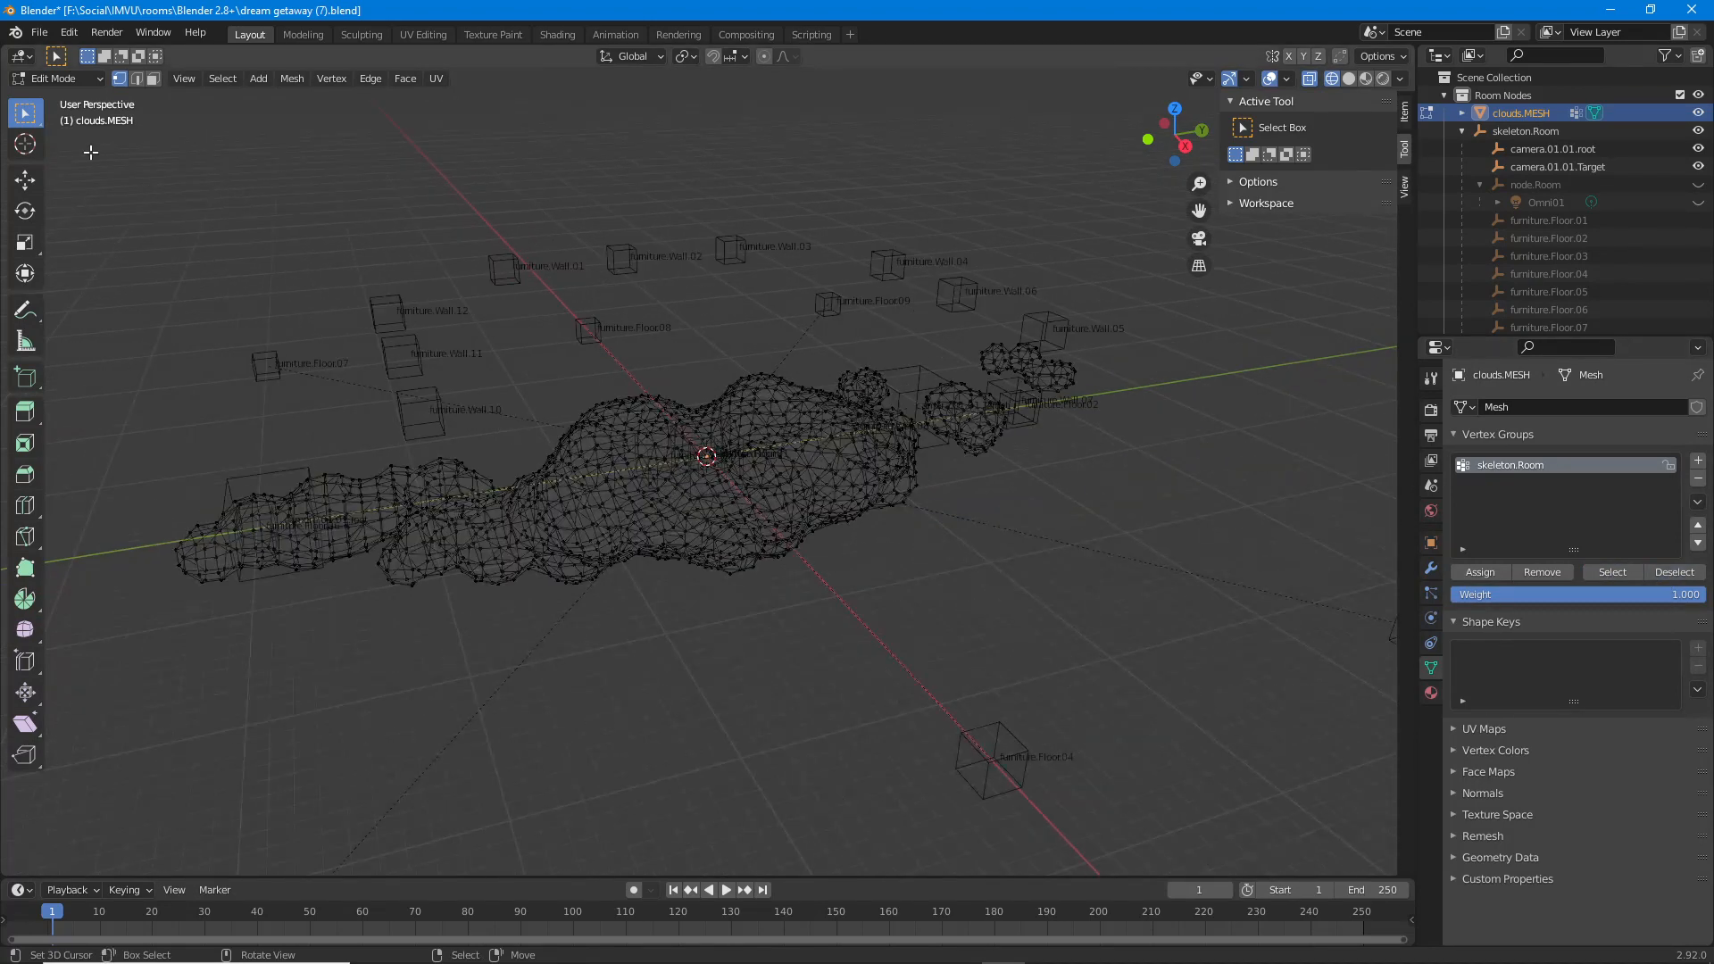
{"action": "left_click", "coordinate": [56, 80]}
{"action": "left_click", "coordinate": [63, 100]}
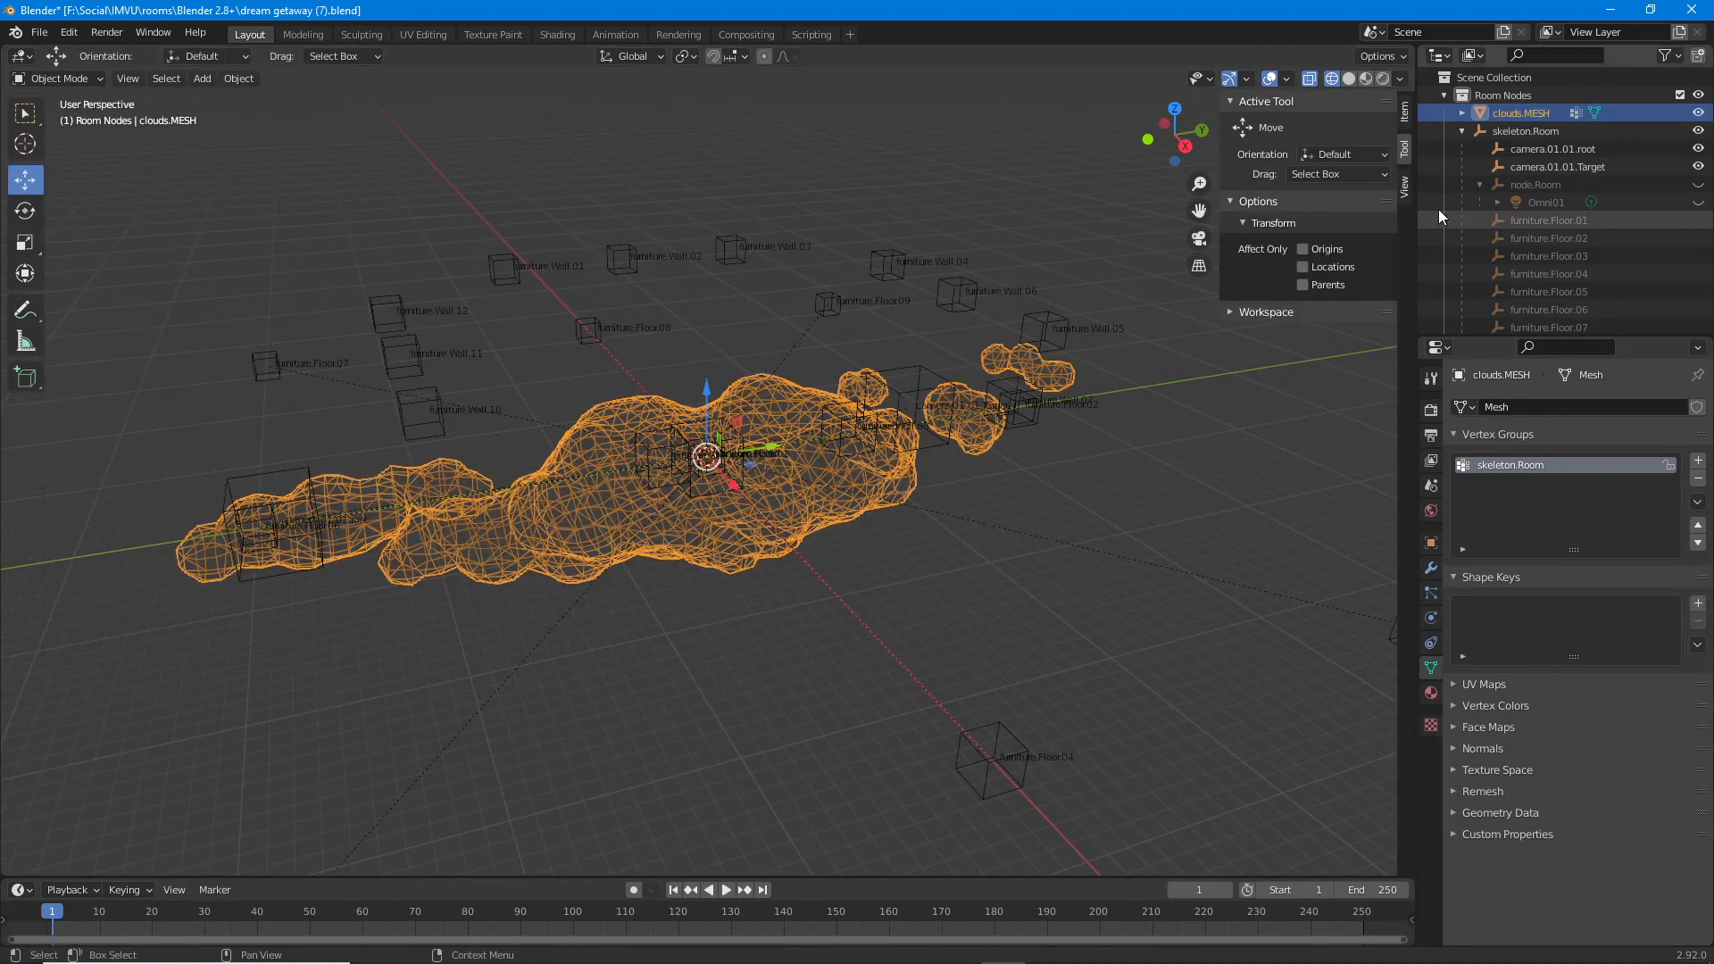
Unhide sky.MESH and open it in Edit Mode.
{"action": "scroll", "coordinate": [1477, 212], "scroll_direction": "down", "scroll_amount": 6}
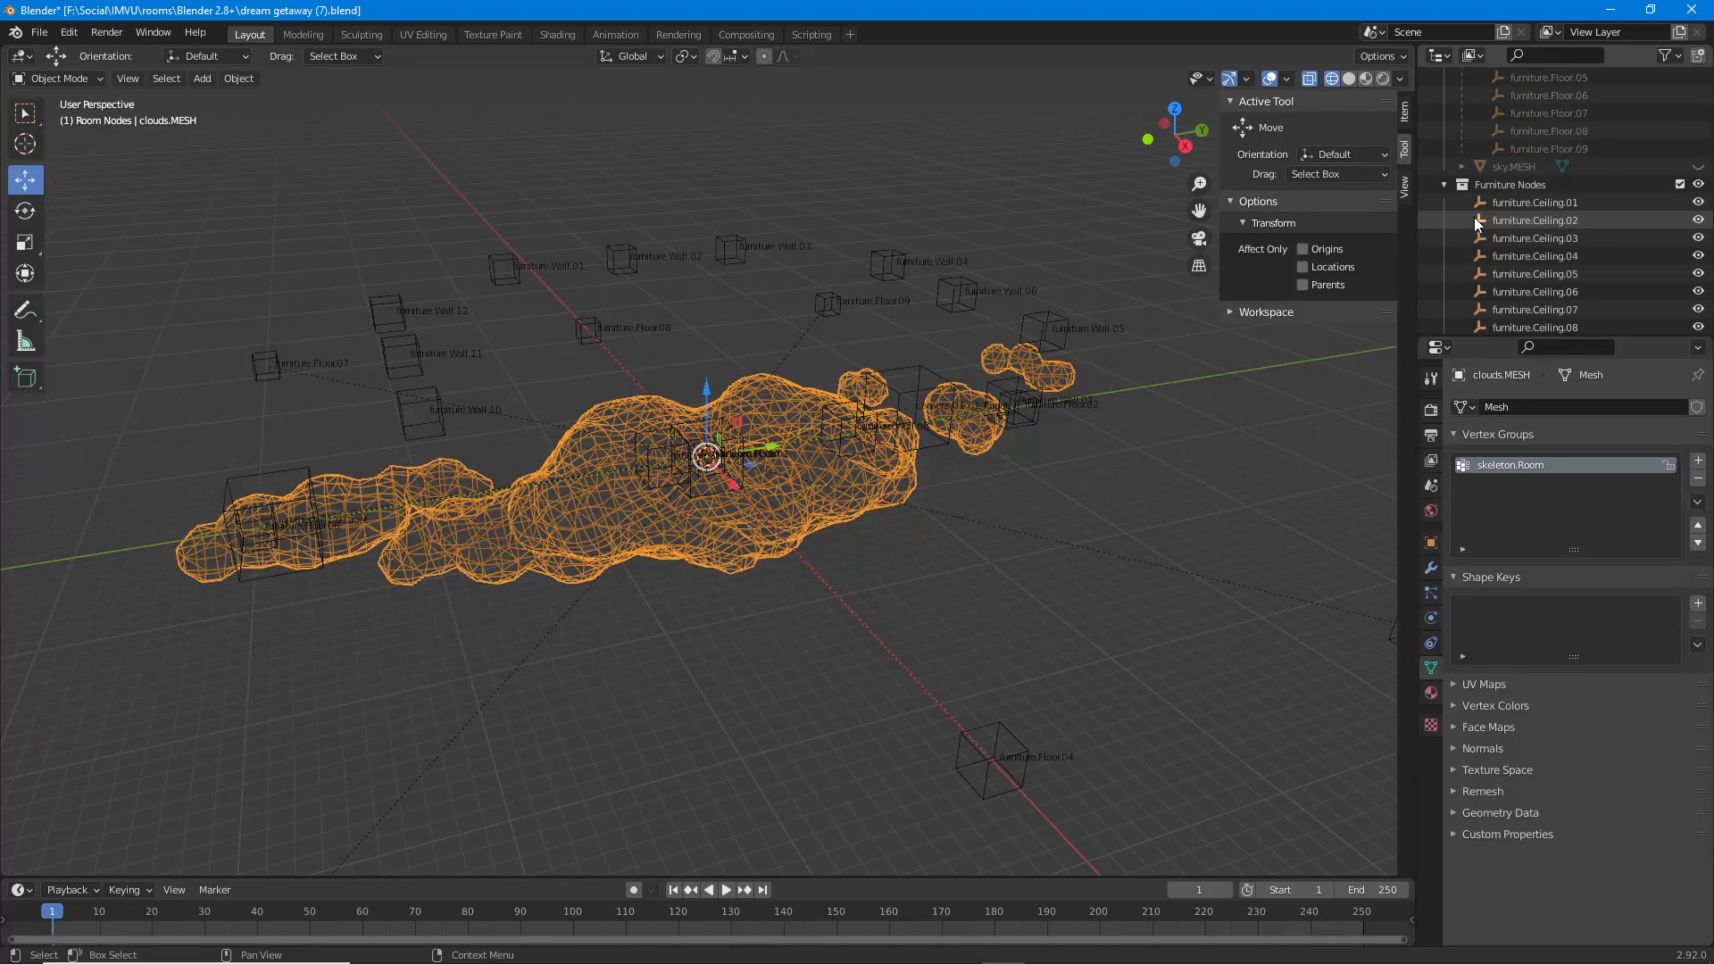
{"action": "left_click", "coordinate": [1698, 166]}
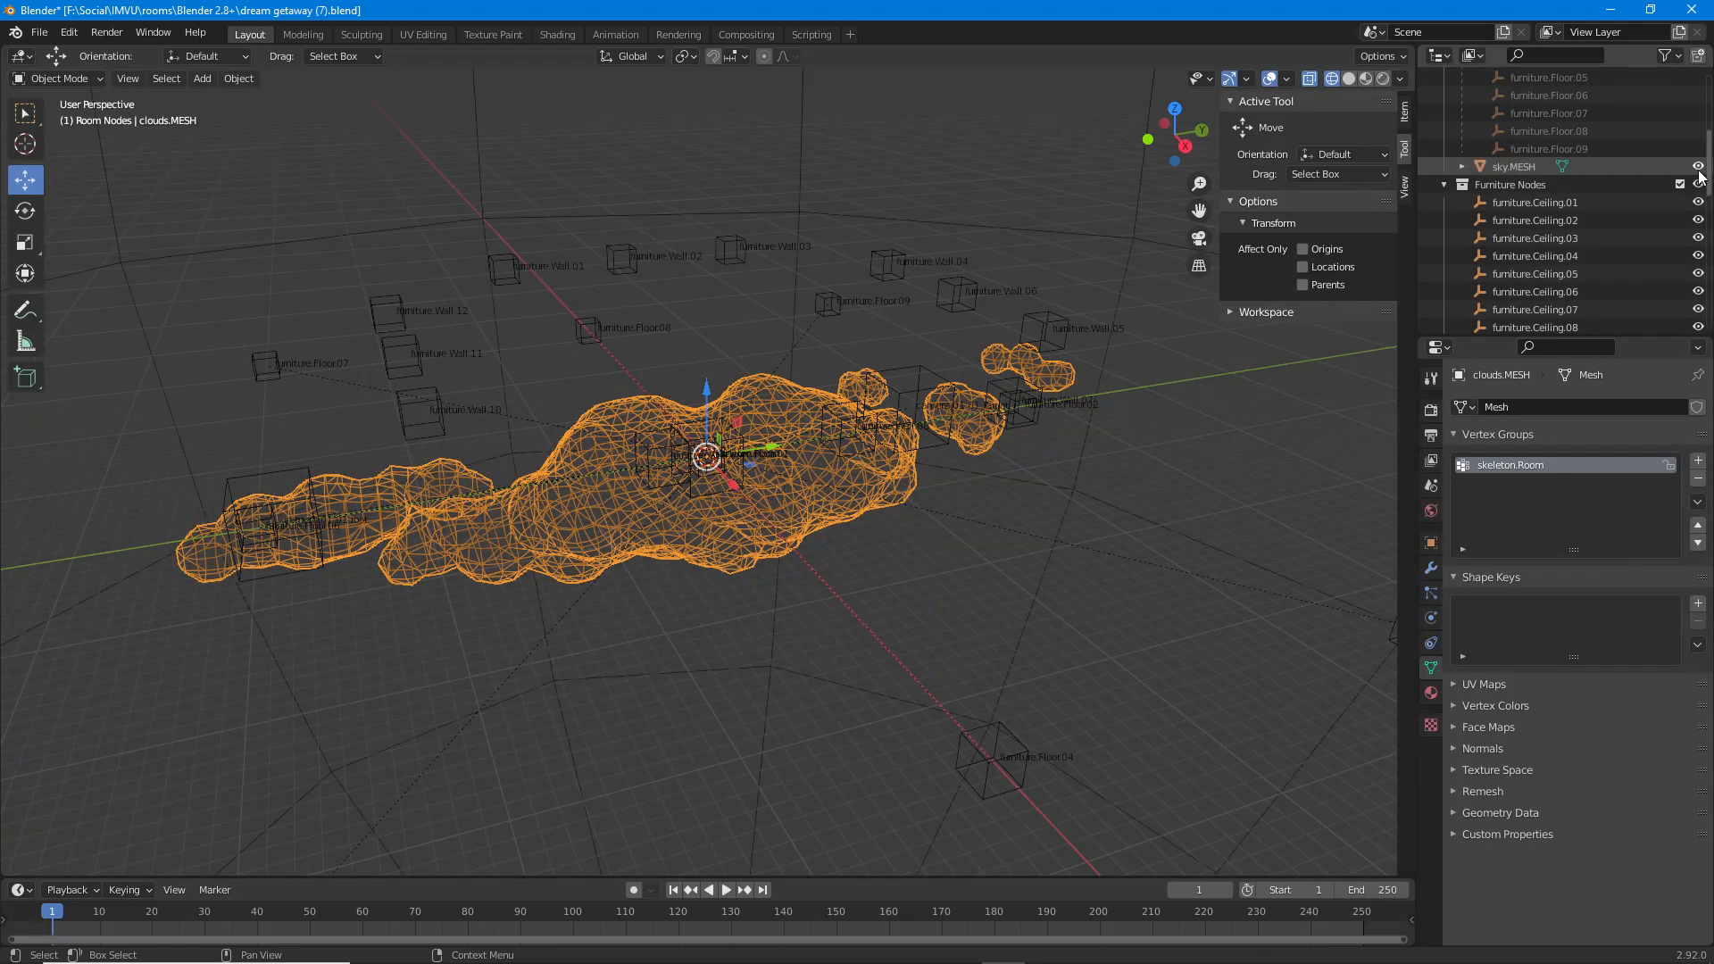
{"action": "scroll", "coordinate": [918, 194], "scroll_direction": "down", "scroll_amount": 2}
{"action": "left_click", "coordinate": [774, 232]}
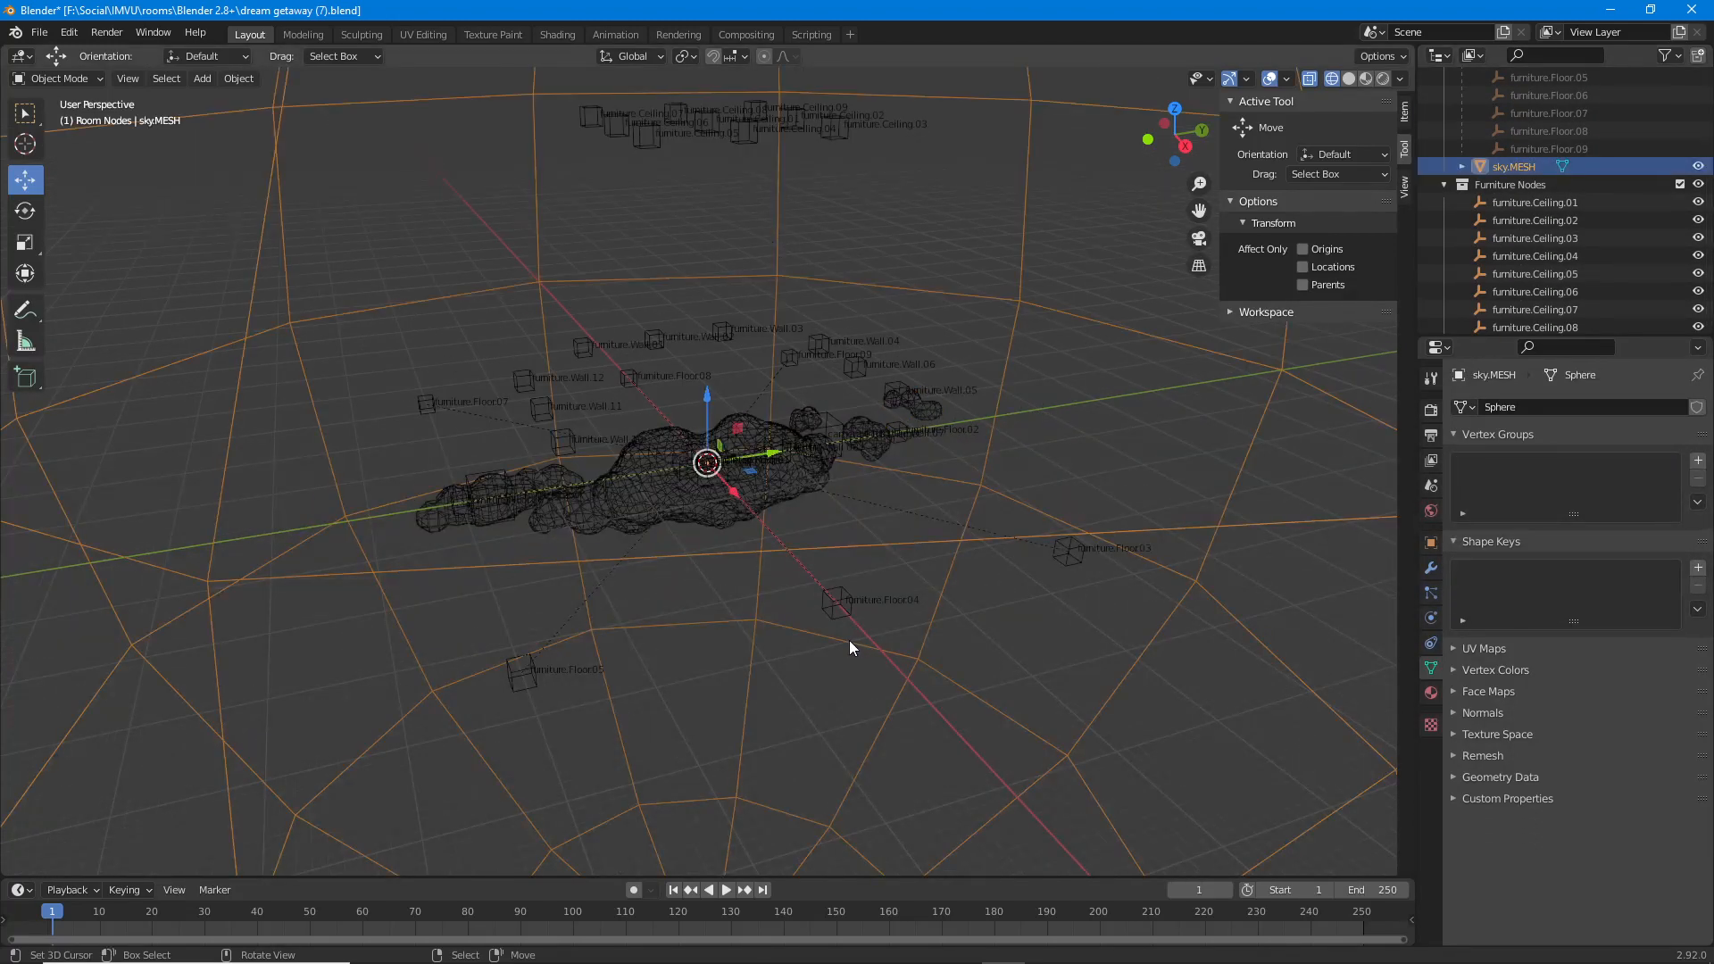
{"action": "key", "text": "Tab"}
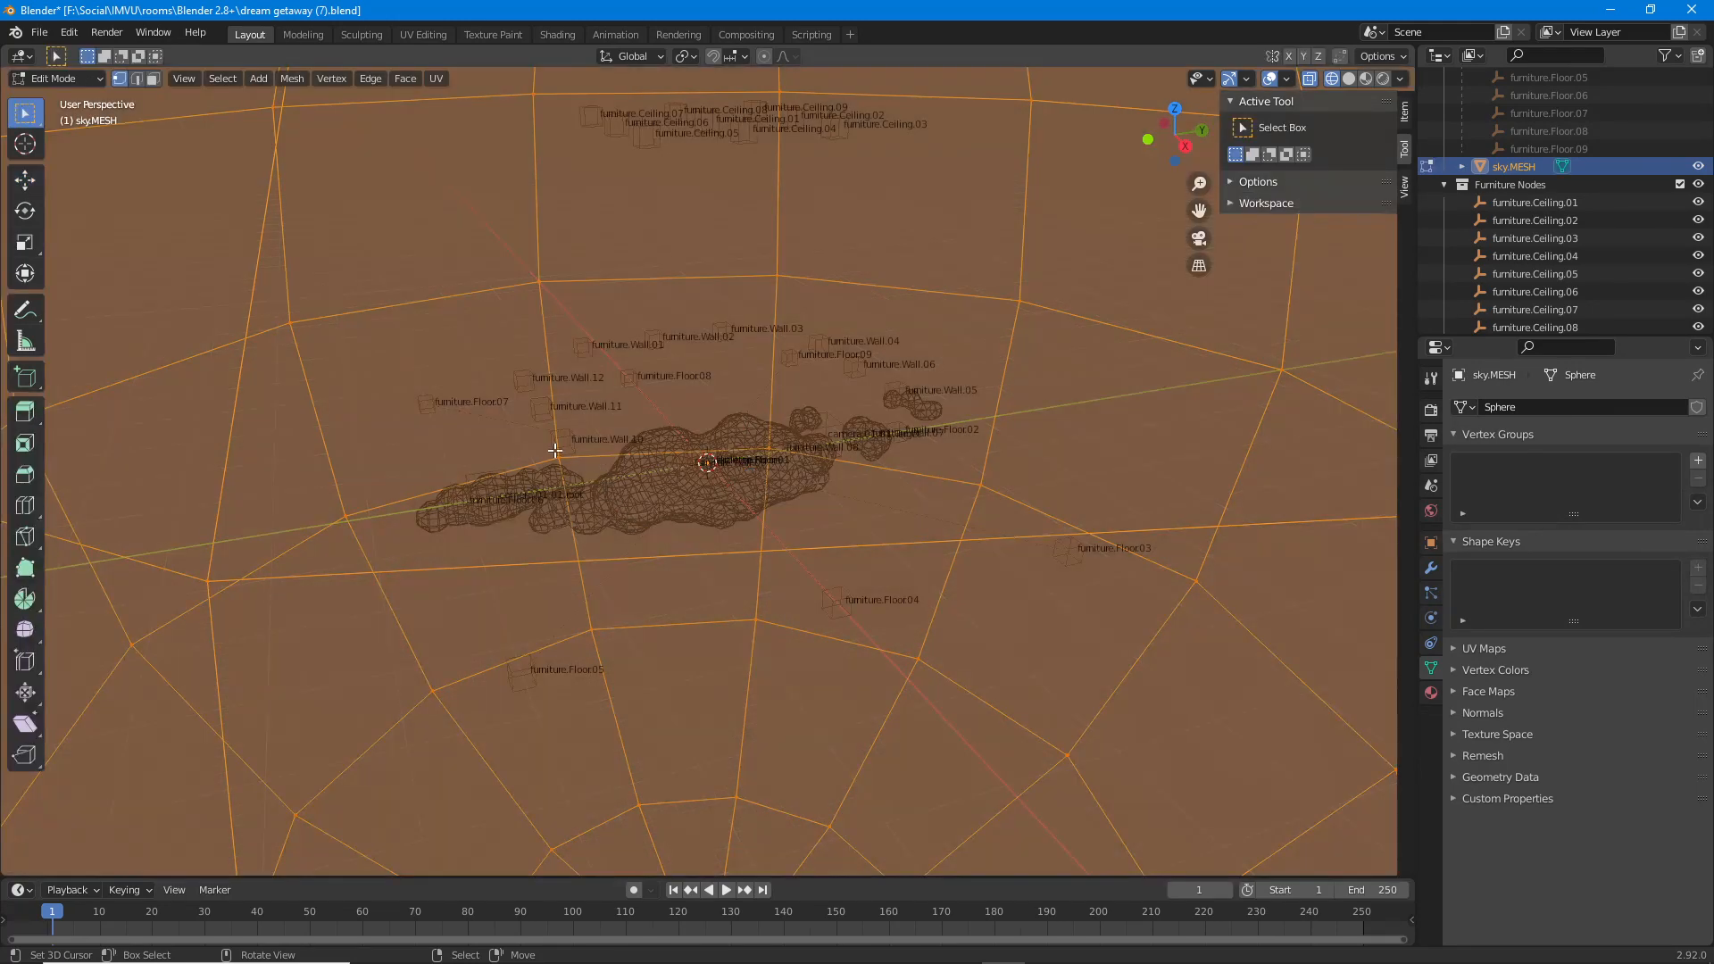
Select all vertices of sky.MESH and assign them to a new vertex group named skeleton.Room.
{"action": "left_click", "coordinate": [260, 81]}
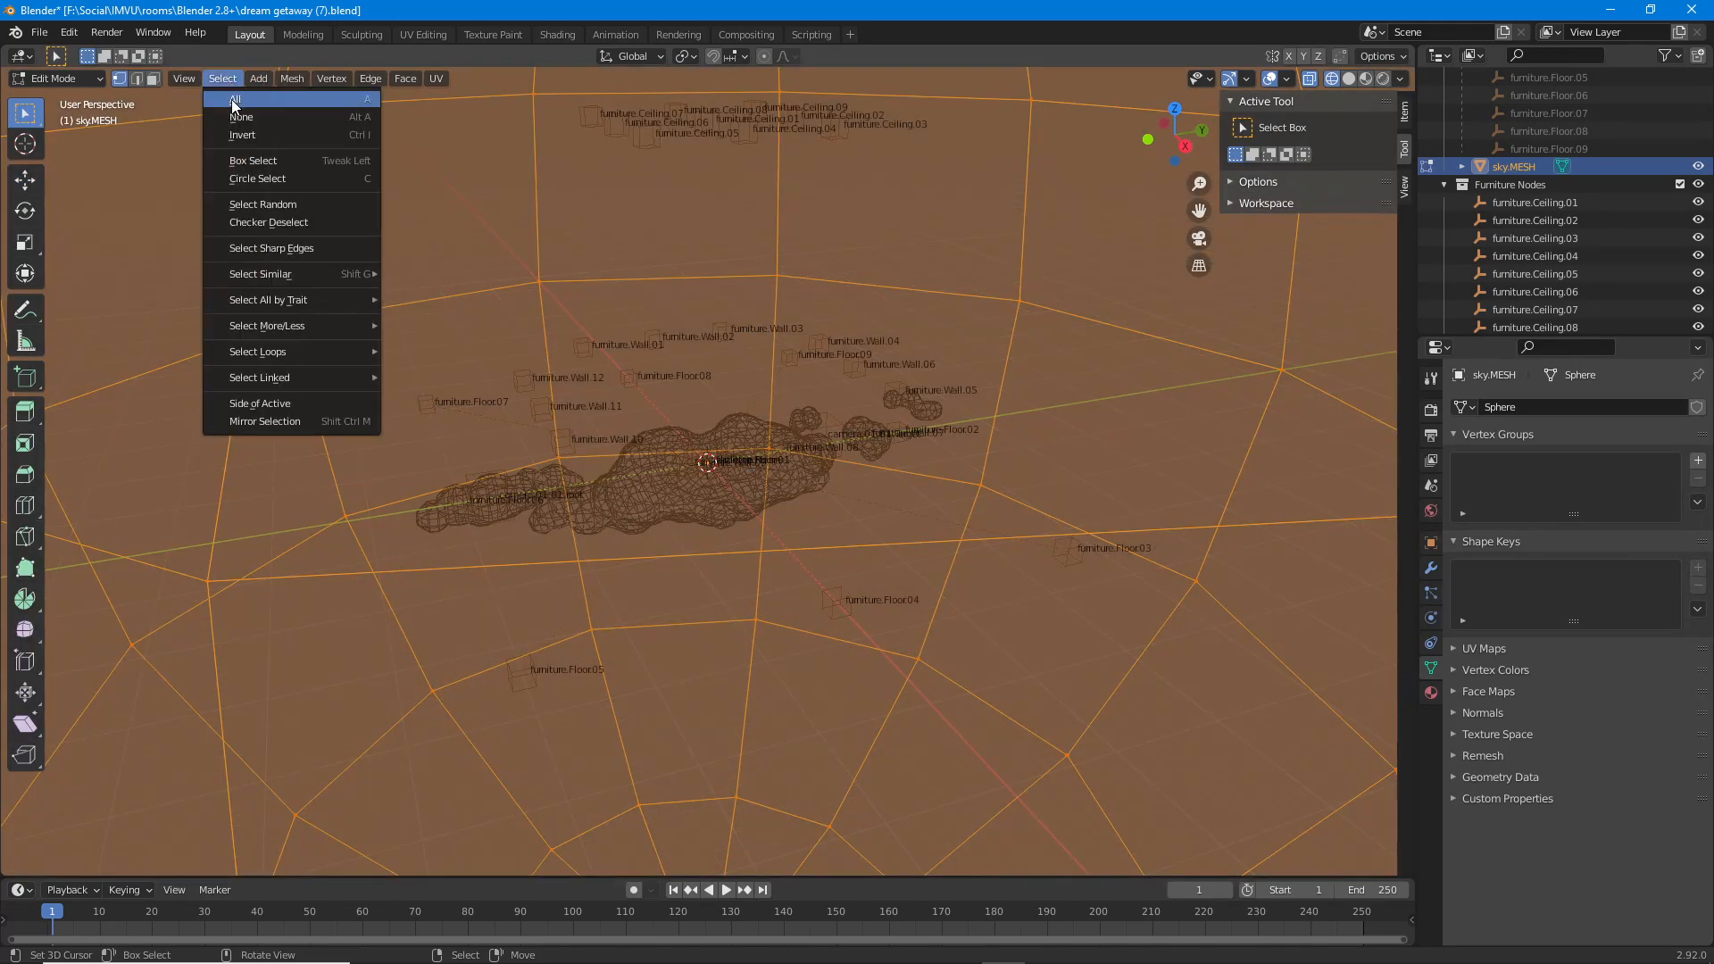
{"action": "left_click", "coordinate": [232, 100]}
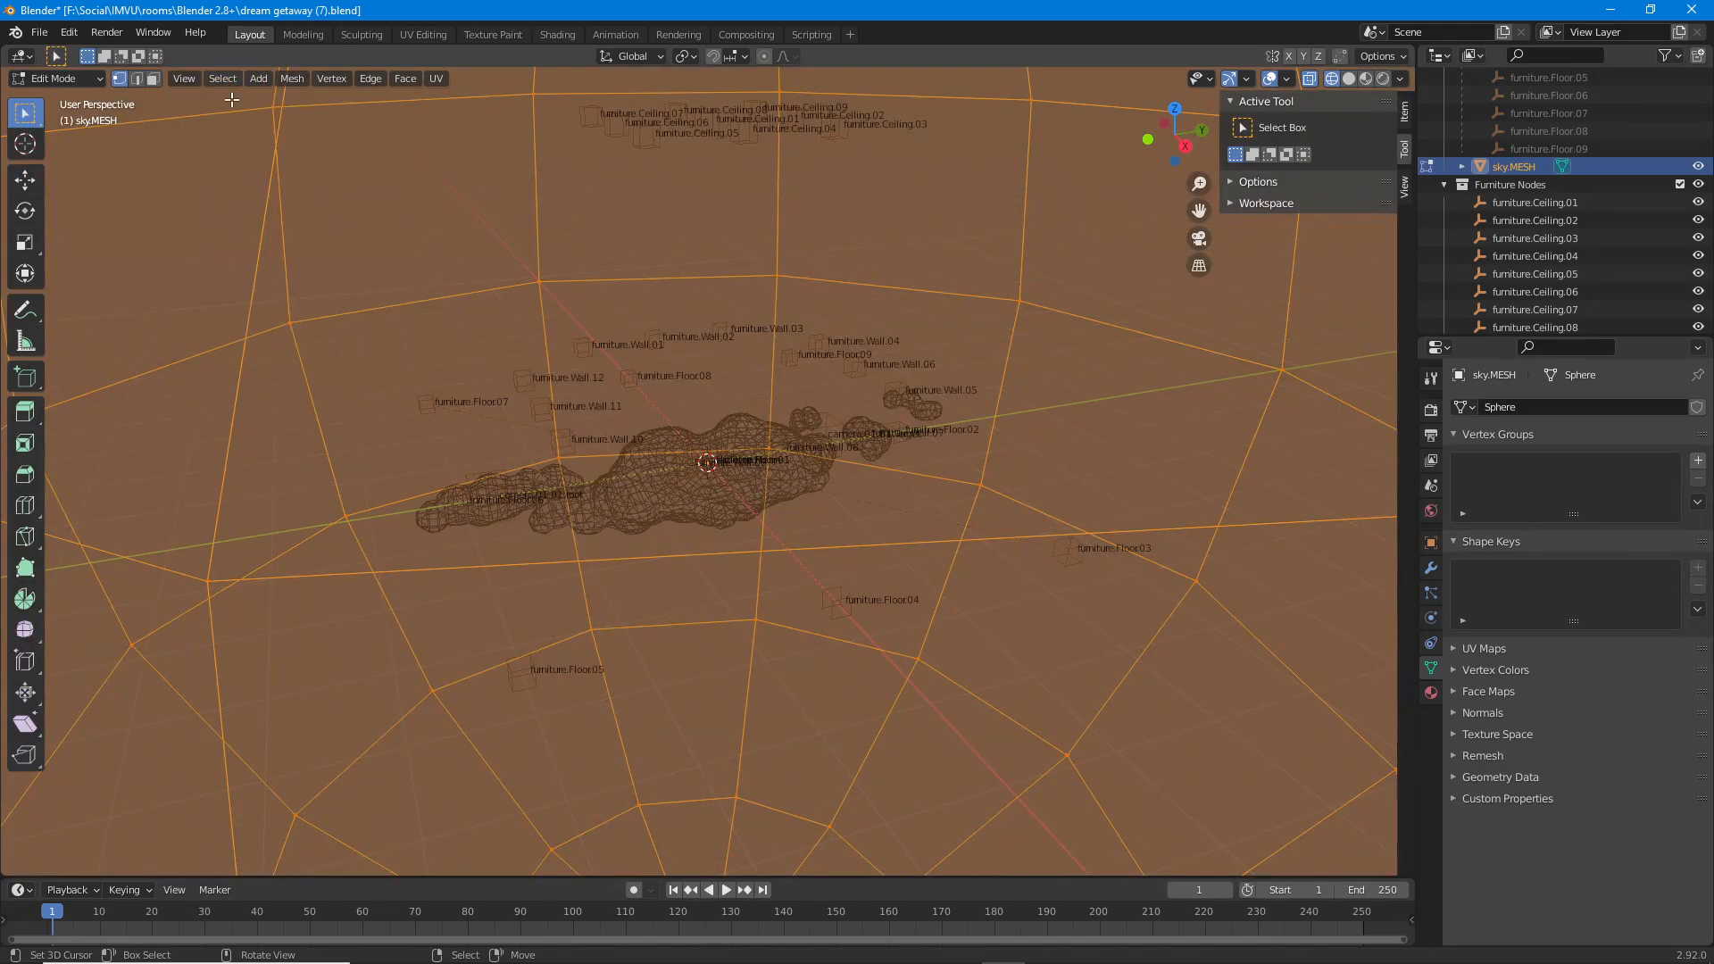
{"action": "left_click", "coordinate": [1698, 460]}
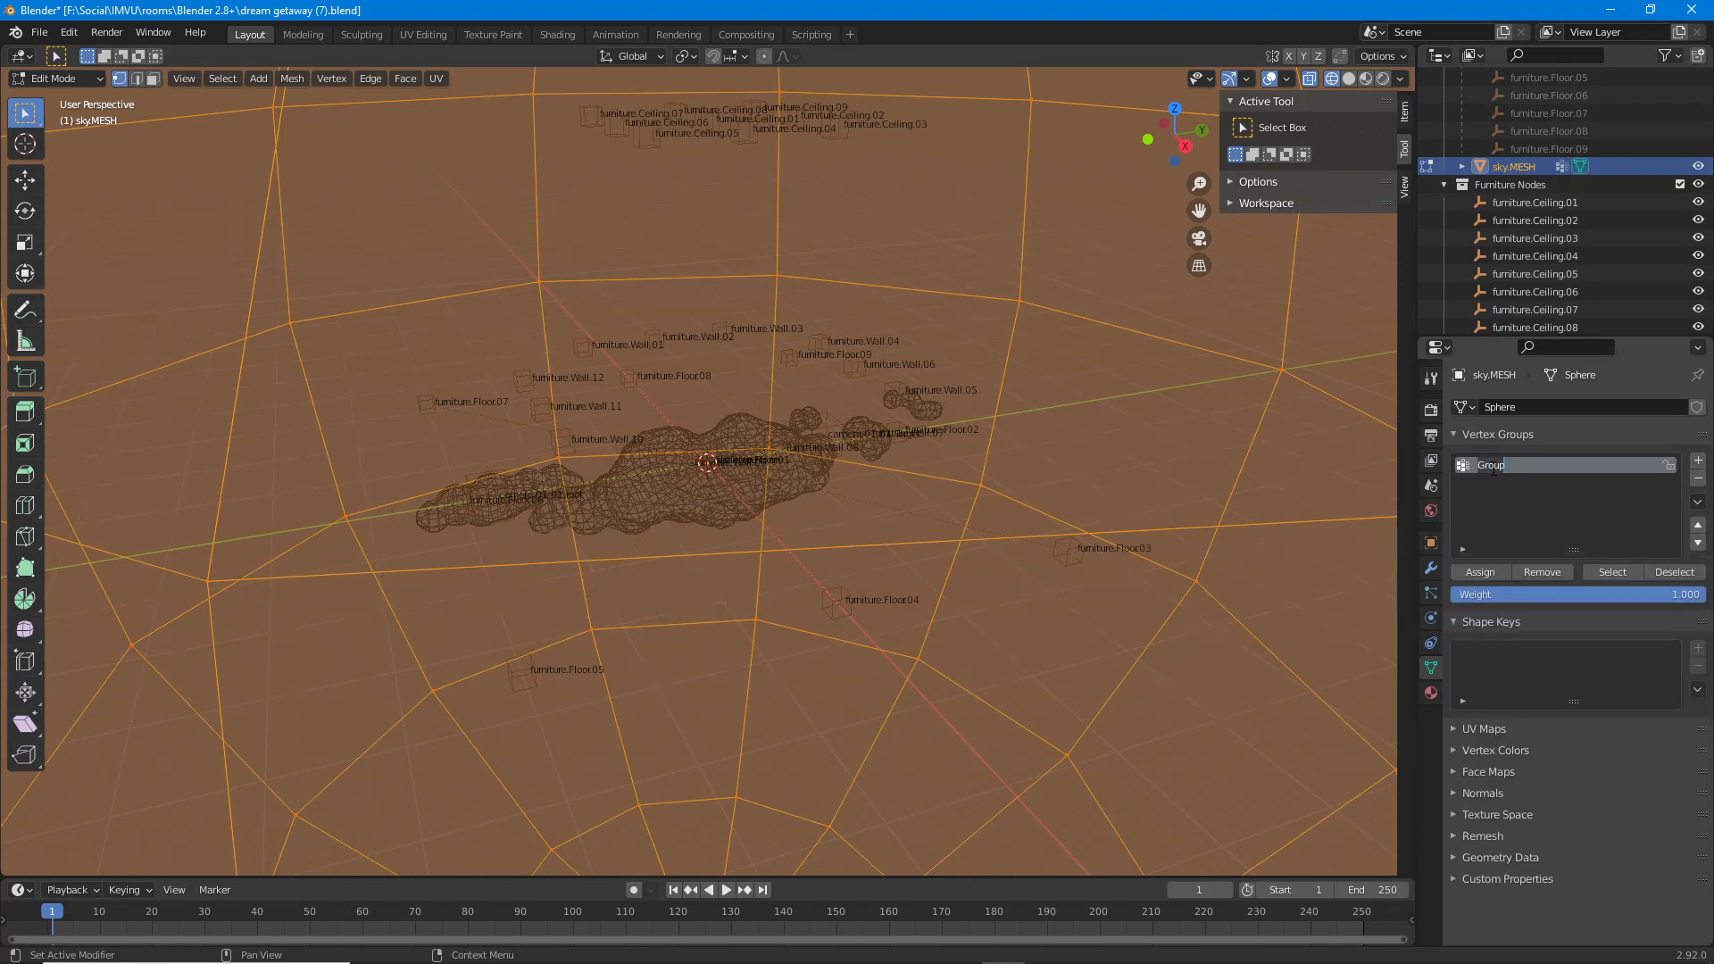
{"action": "type", "text": "skeleton.MESH"}
{"action": "double_click", "coordinate": [1533, 468]}
{"action": "left_click_drag", "start_coordinate": [1518, 467], "coordinate": [1653, 469]}
{"action": "type", "text": "Room"}
Check the skeleton.Room group of sky.MESH by deselecting and selecting its vertices, and return to Object Mode.
{"action": "left_click", "coordinate": [1675, 570]}
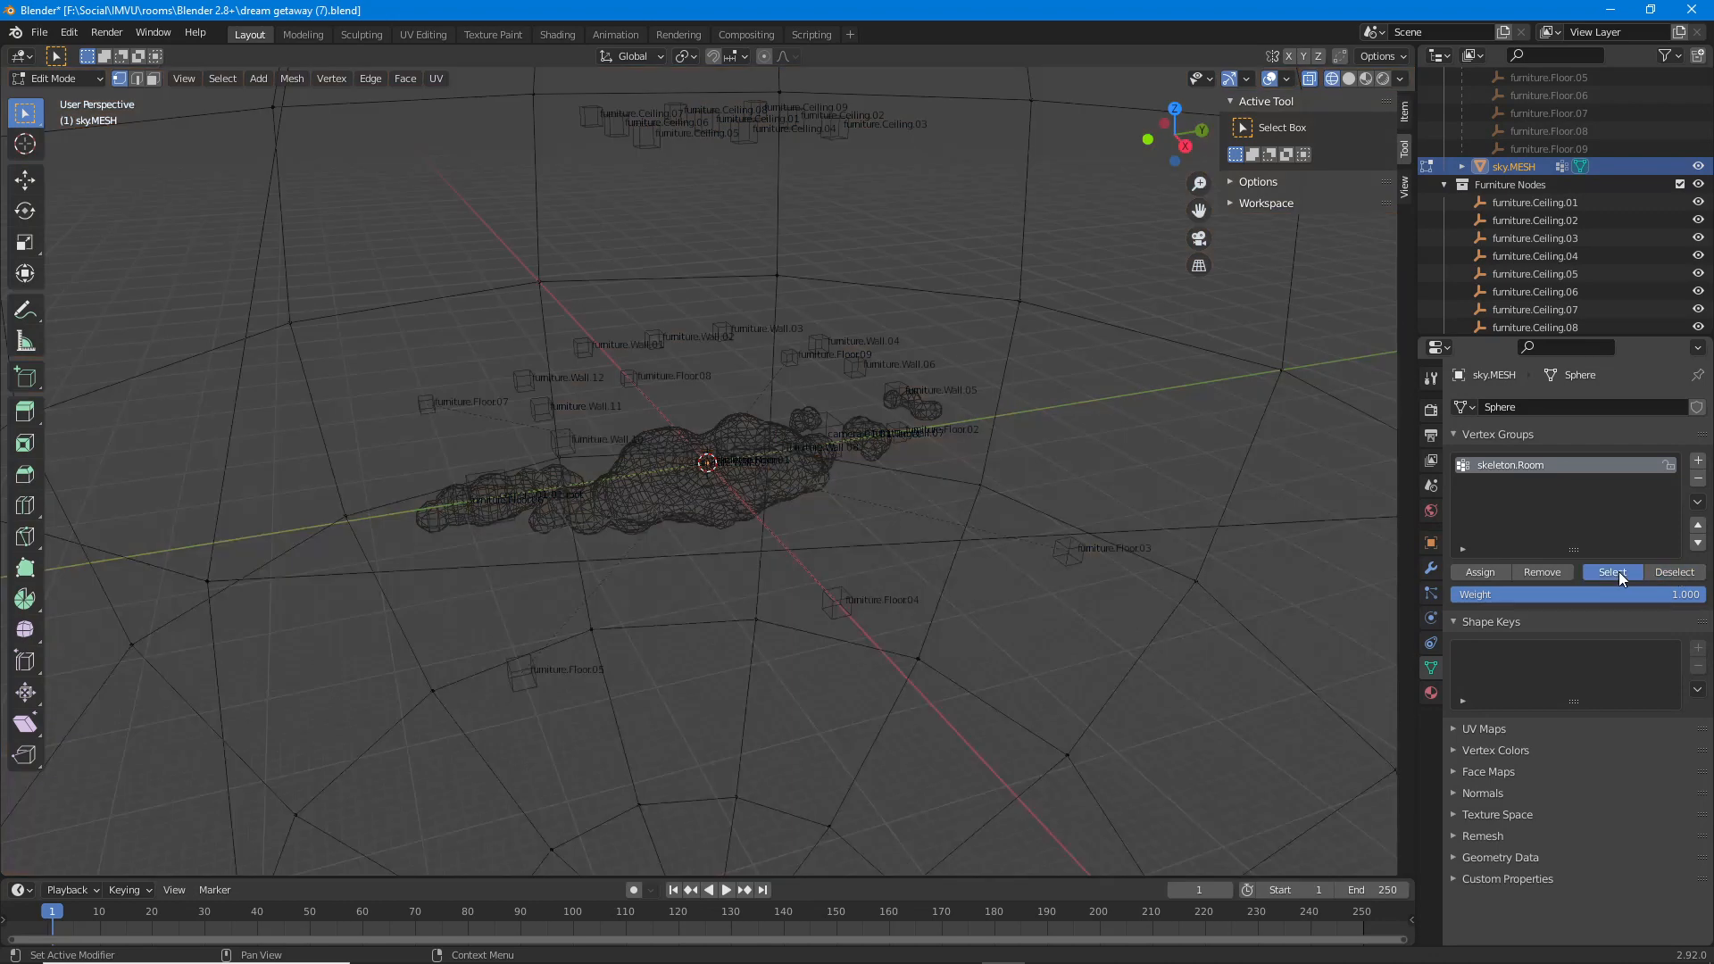
{"action": "left_click", "coordinate": [1619, 571]}
{"action": "left_click", "coordinate": [1673, 571]}
{"action": "scroll", "coordinate": [963, 619], "scroll_direction": "down", "scroll_amount": 6}
{"action": "scroll", "coordinate": [963, 619], "scroll_direction": "up", "scroll_amount": 4}
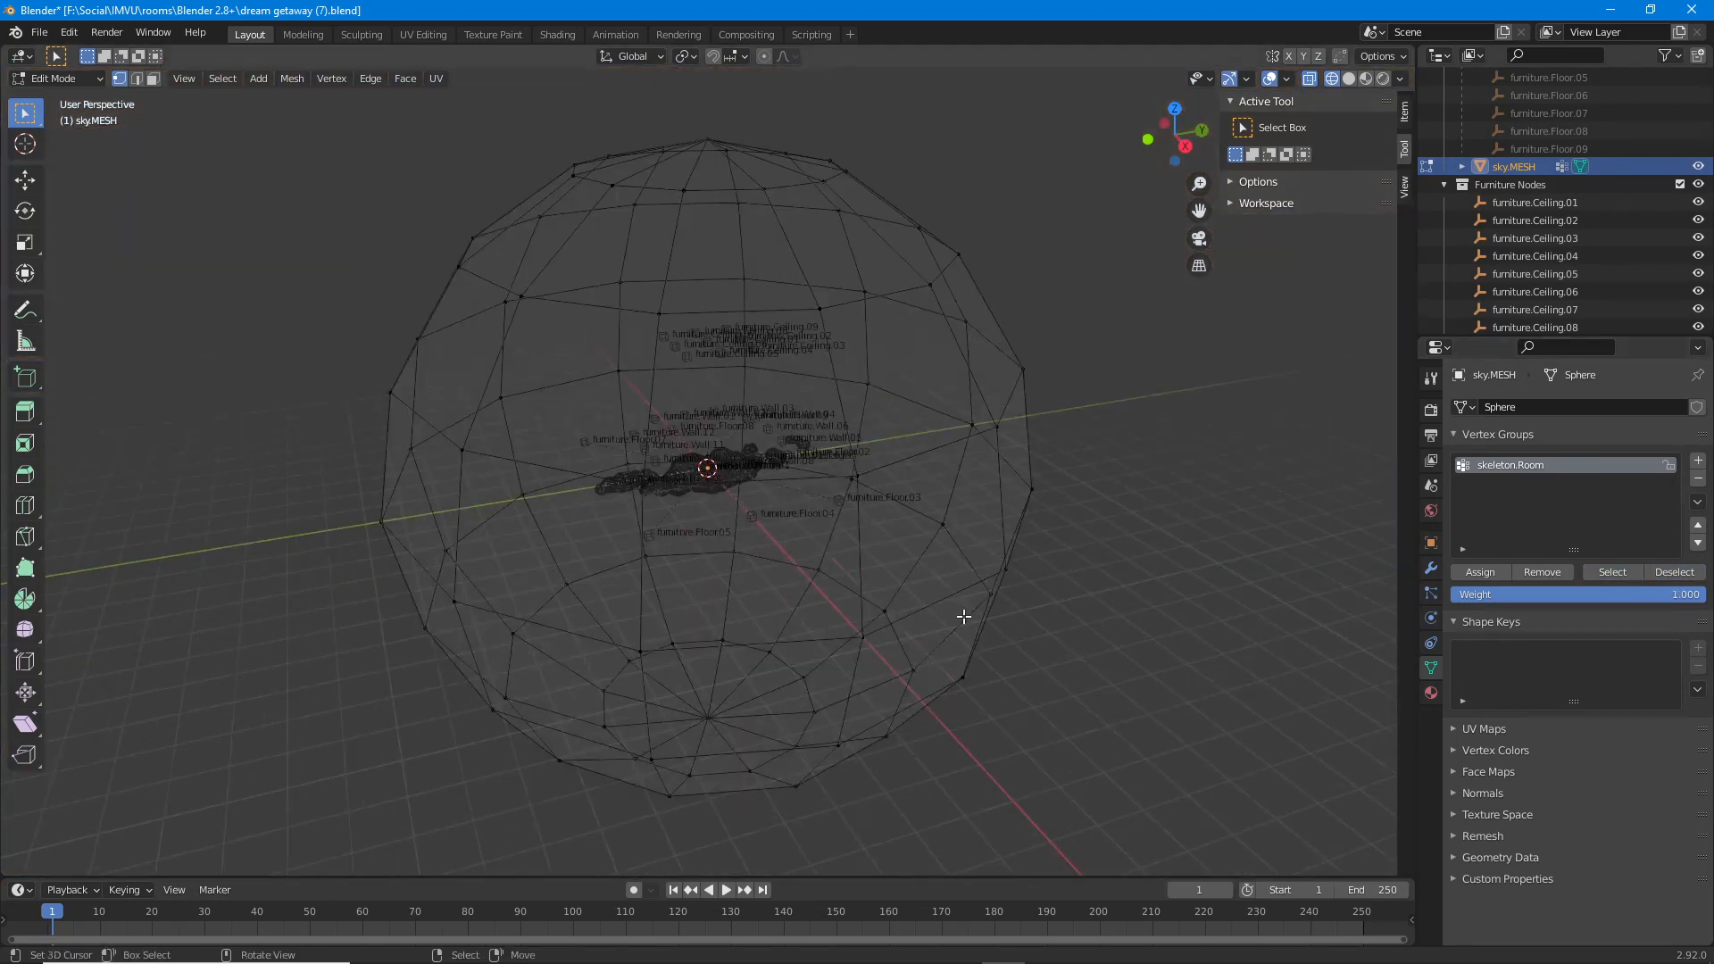
{"action": "left_click", "coordinate": [1621, 571]}
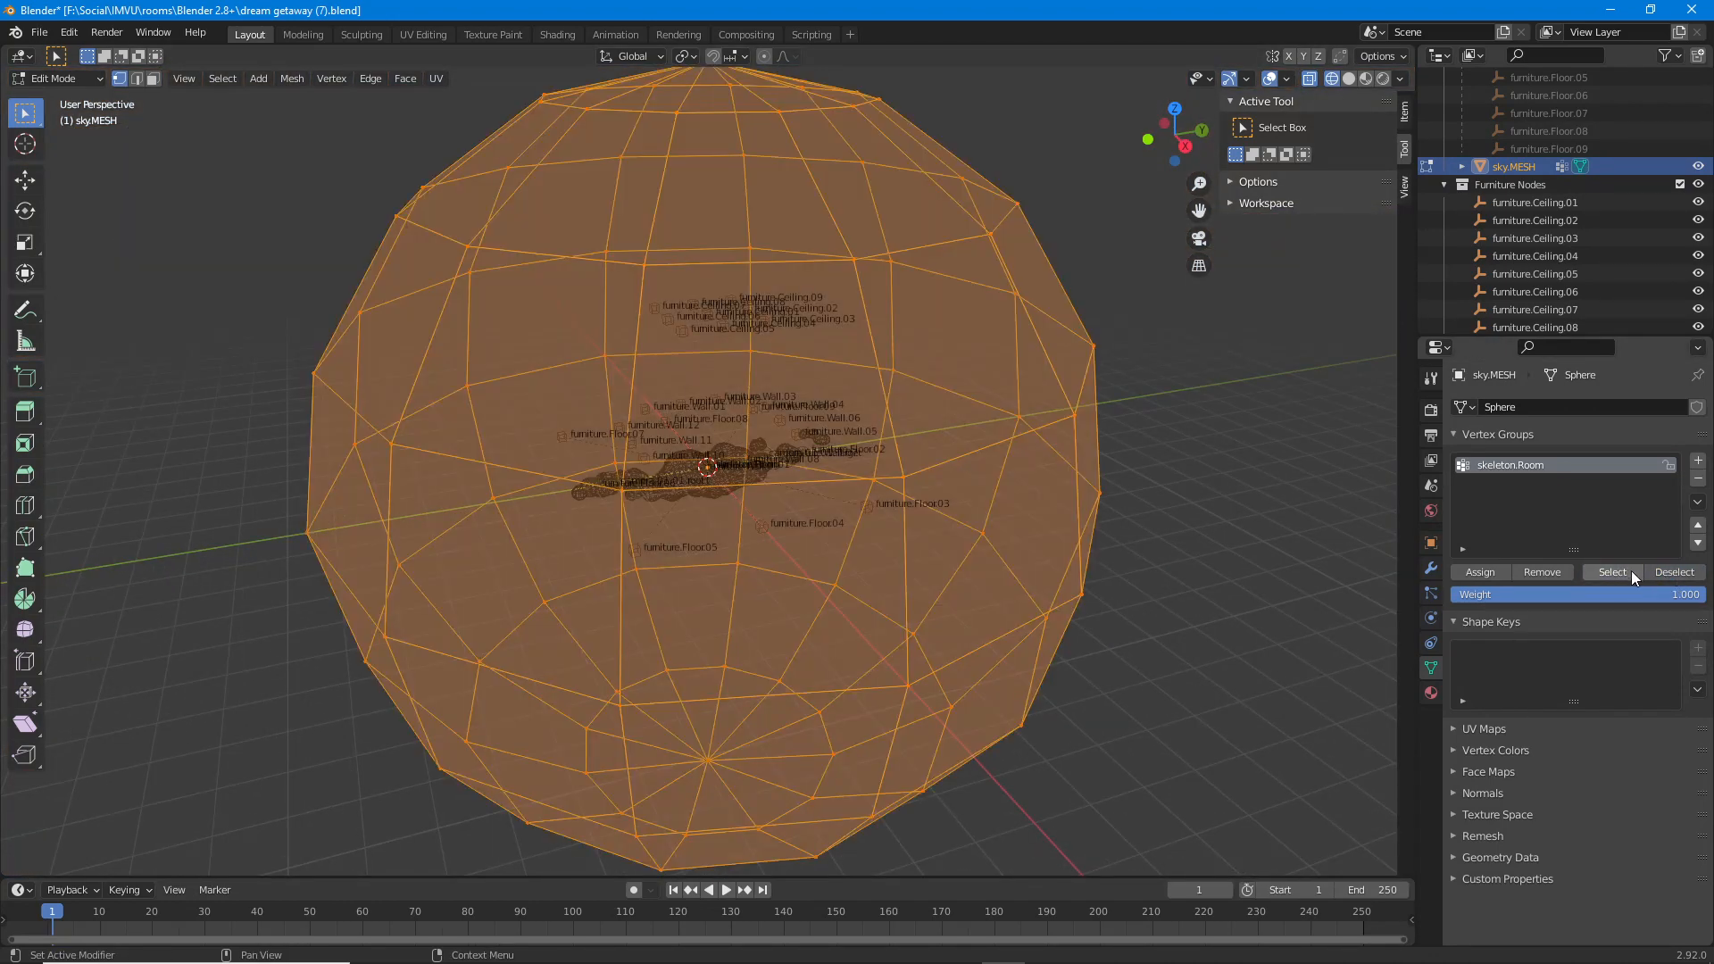
{"action": "left_click", "coordinate": [1674, 571]}
{"action": "left_click", "coordinate": [1619, 571]}
{"action": "key", "text": "Tab"}
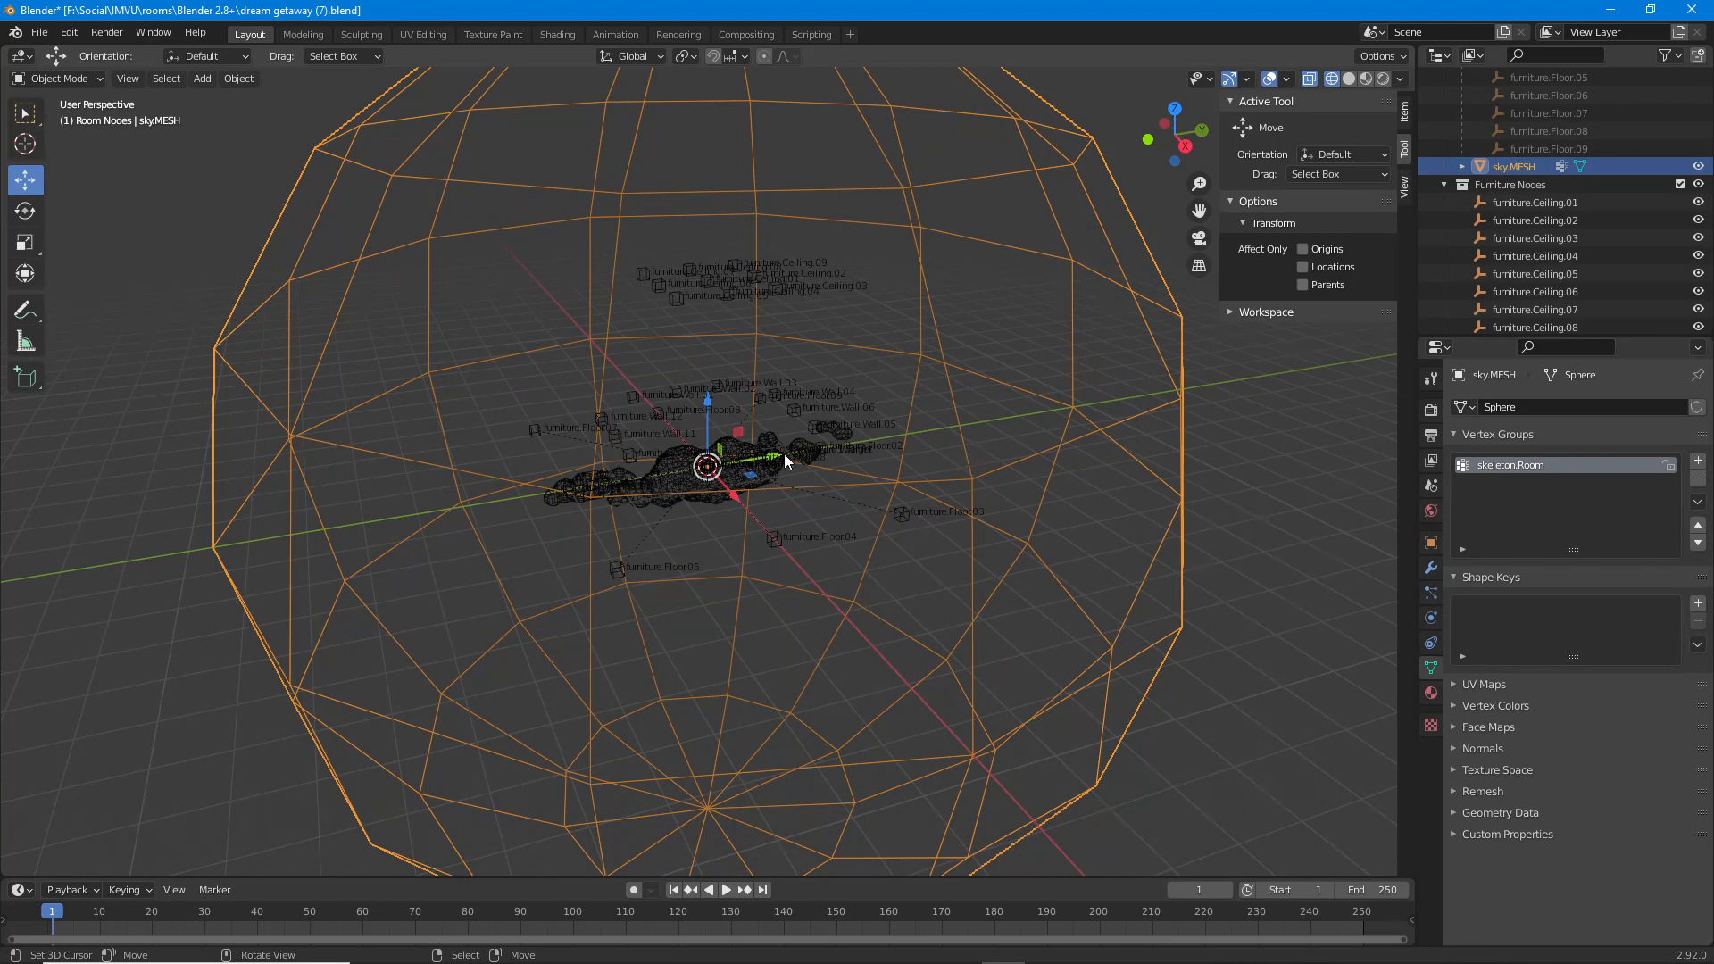
Add clouds.MESH to the sky.MESH selection and examine the clouds close up around the skeleton.Room node.
{"action": "scroll", "coordinate": [784, 453], "scroll_direction": "up", "scroll_amount": 2}
{"action": "left_click", "coordinate": [850, 453], "text": "shift"}
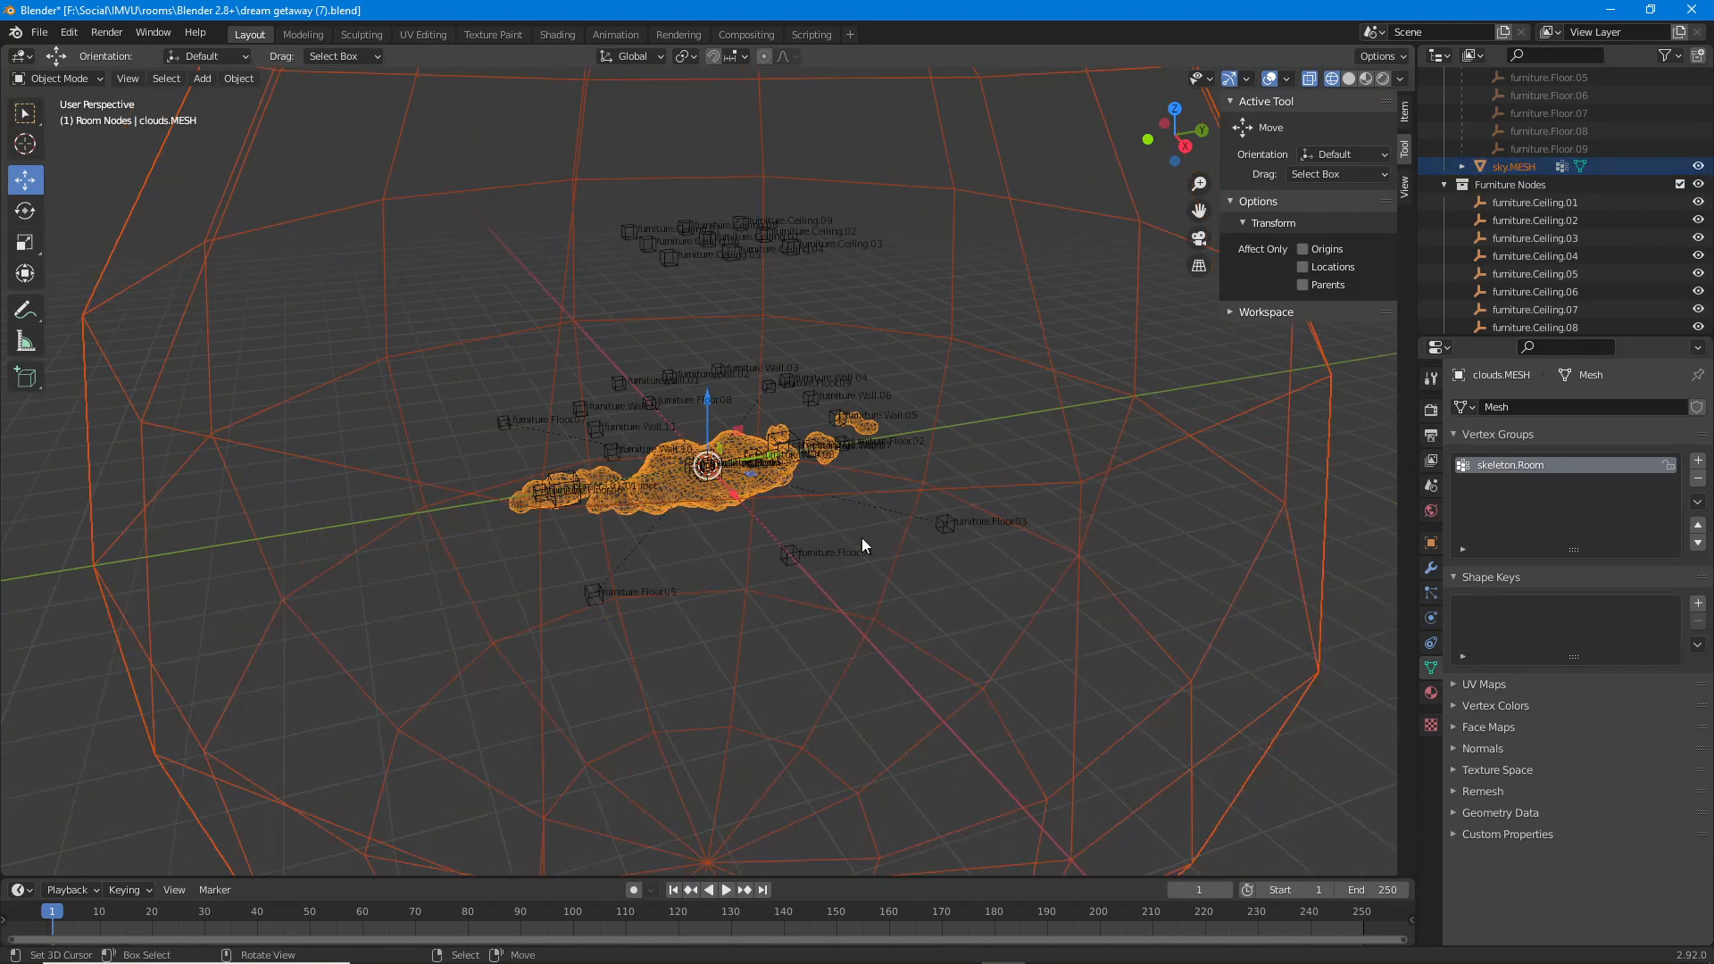
{"action": "middle_click_drag", "start_coordinate": [863, 545], "coordinate": [785, 516]}
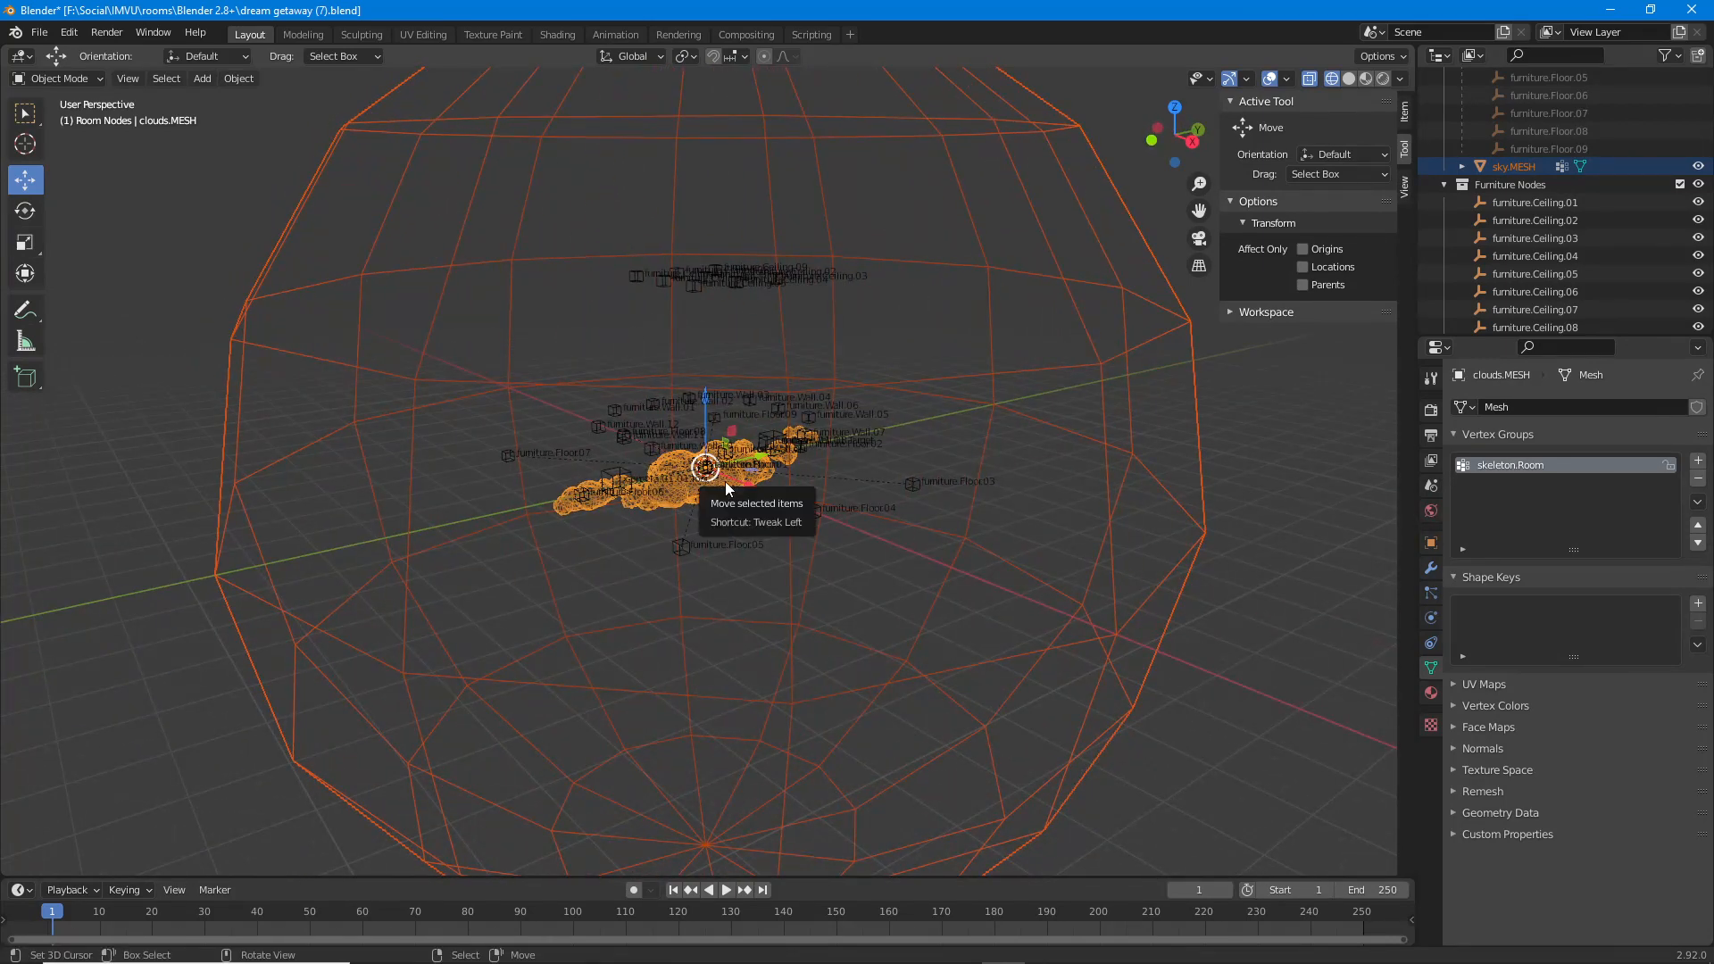
{"action": "scroll", "coordinate": [724, 480], "scroll_direction": "up", "scroll_amount": 4}
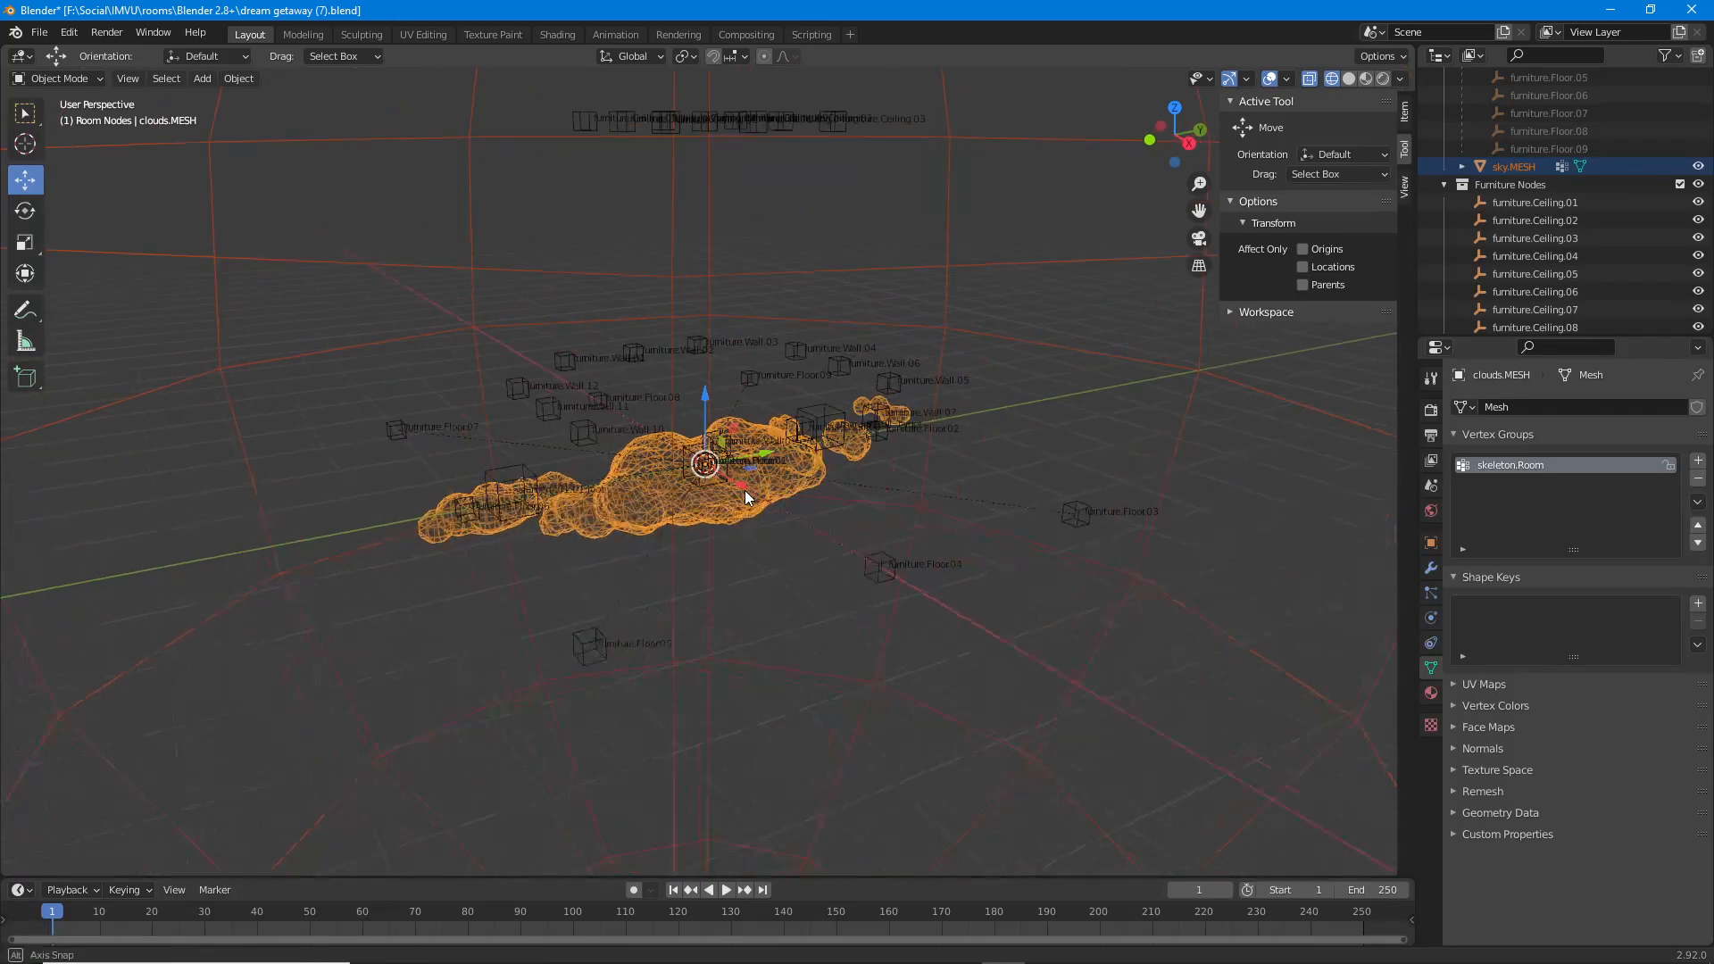
{"action": "scroll", "coordinate": [752, 494], "scroll_direction": "up", "scroll_amount": 3}
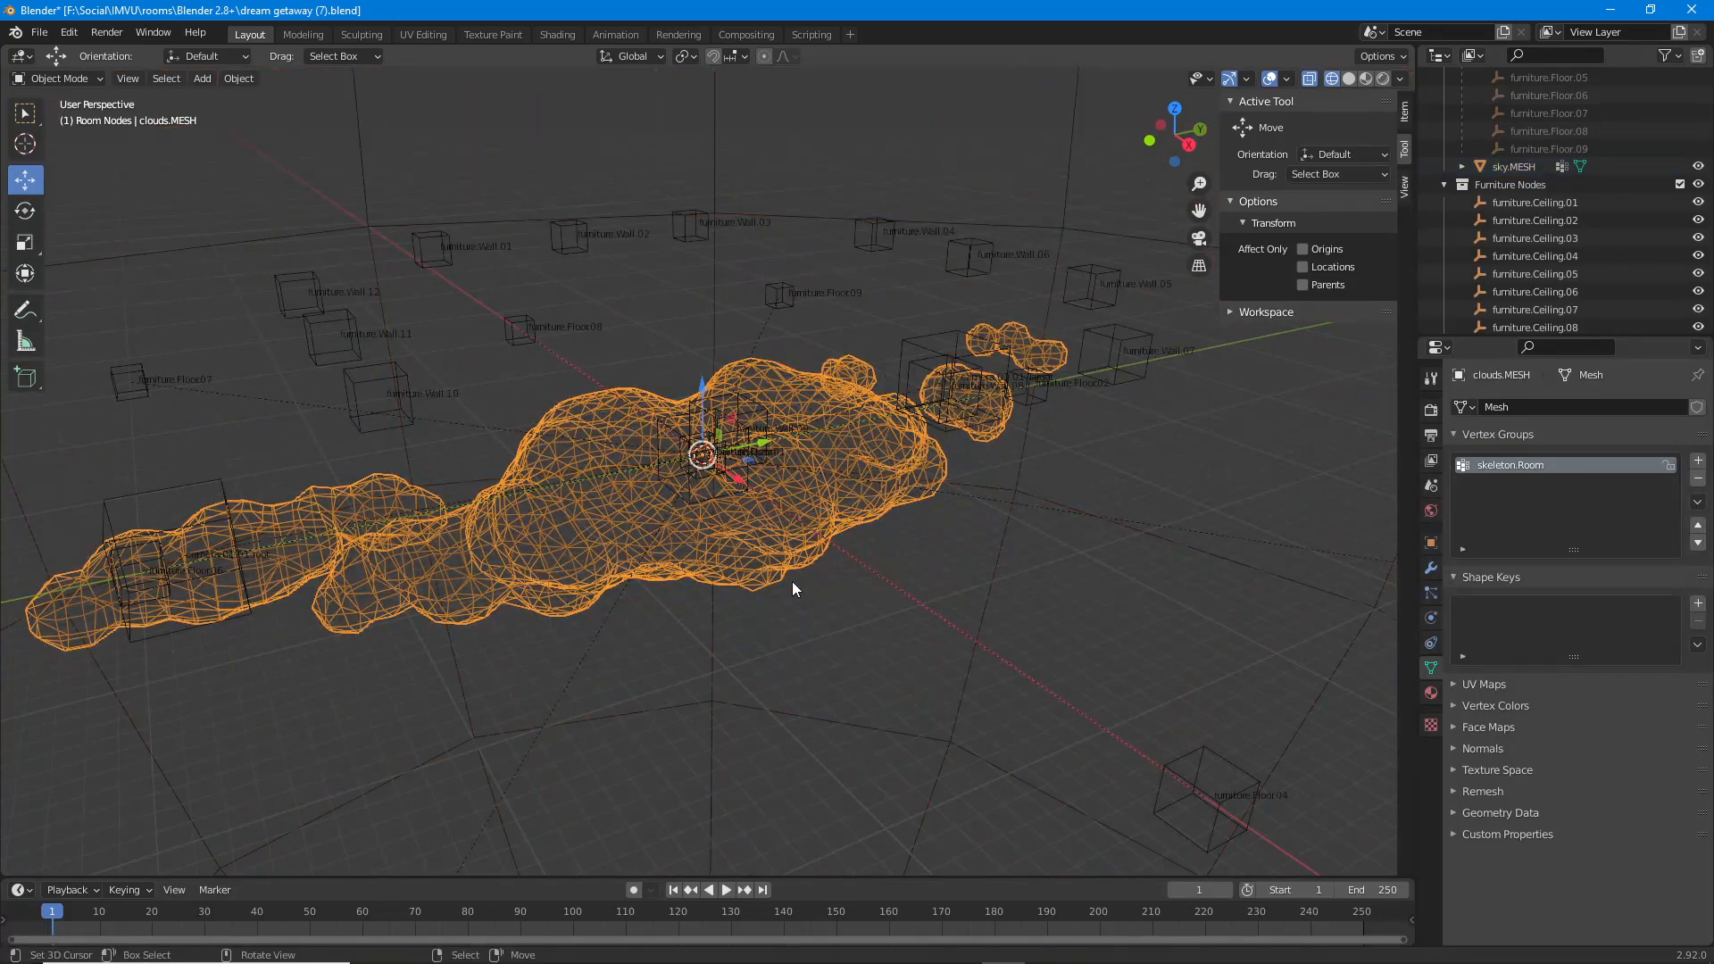
{"action": "scroll", "coordinate": [787, 550], "scroll_direction": "up", "scroll_amount": 4}
{"action": "mouse_move", "coordinate": [656, 407]}
{"action": "middle_mouse_down"}
{"action": "mouse_move", "coordinate": [650, 377]}
{"action": "mouse_move", "coordinate": [656, 393]}
{"action": "middle_mouse_up"}
Select skeleton.Room and test-move it to check which nodes follow, cancelling the move.
{"action": "left_click", "coordinate": [657, 415]}
{"action": "scroll", "coordinate": [689, 436], "scroll_direction": "down", "scroll_amount": 6}
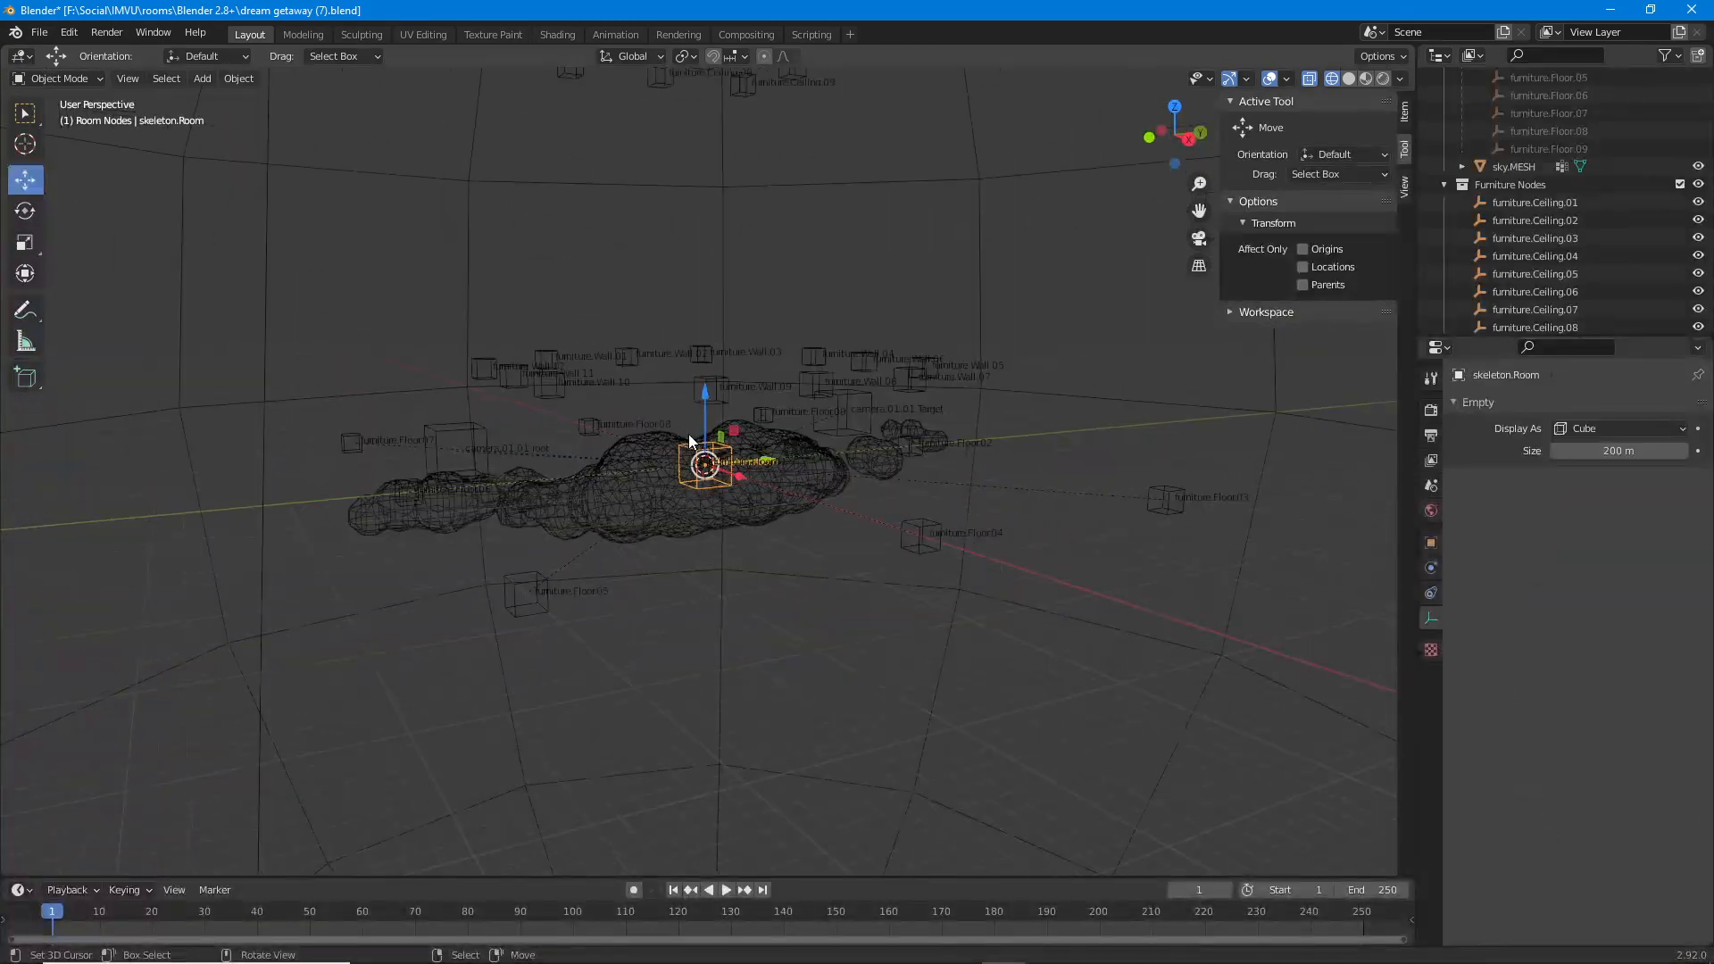
{"action": "middle_click_drag", "start_coordinate": [693, 464], "coordinate": [696, 465]}
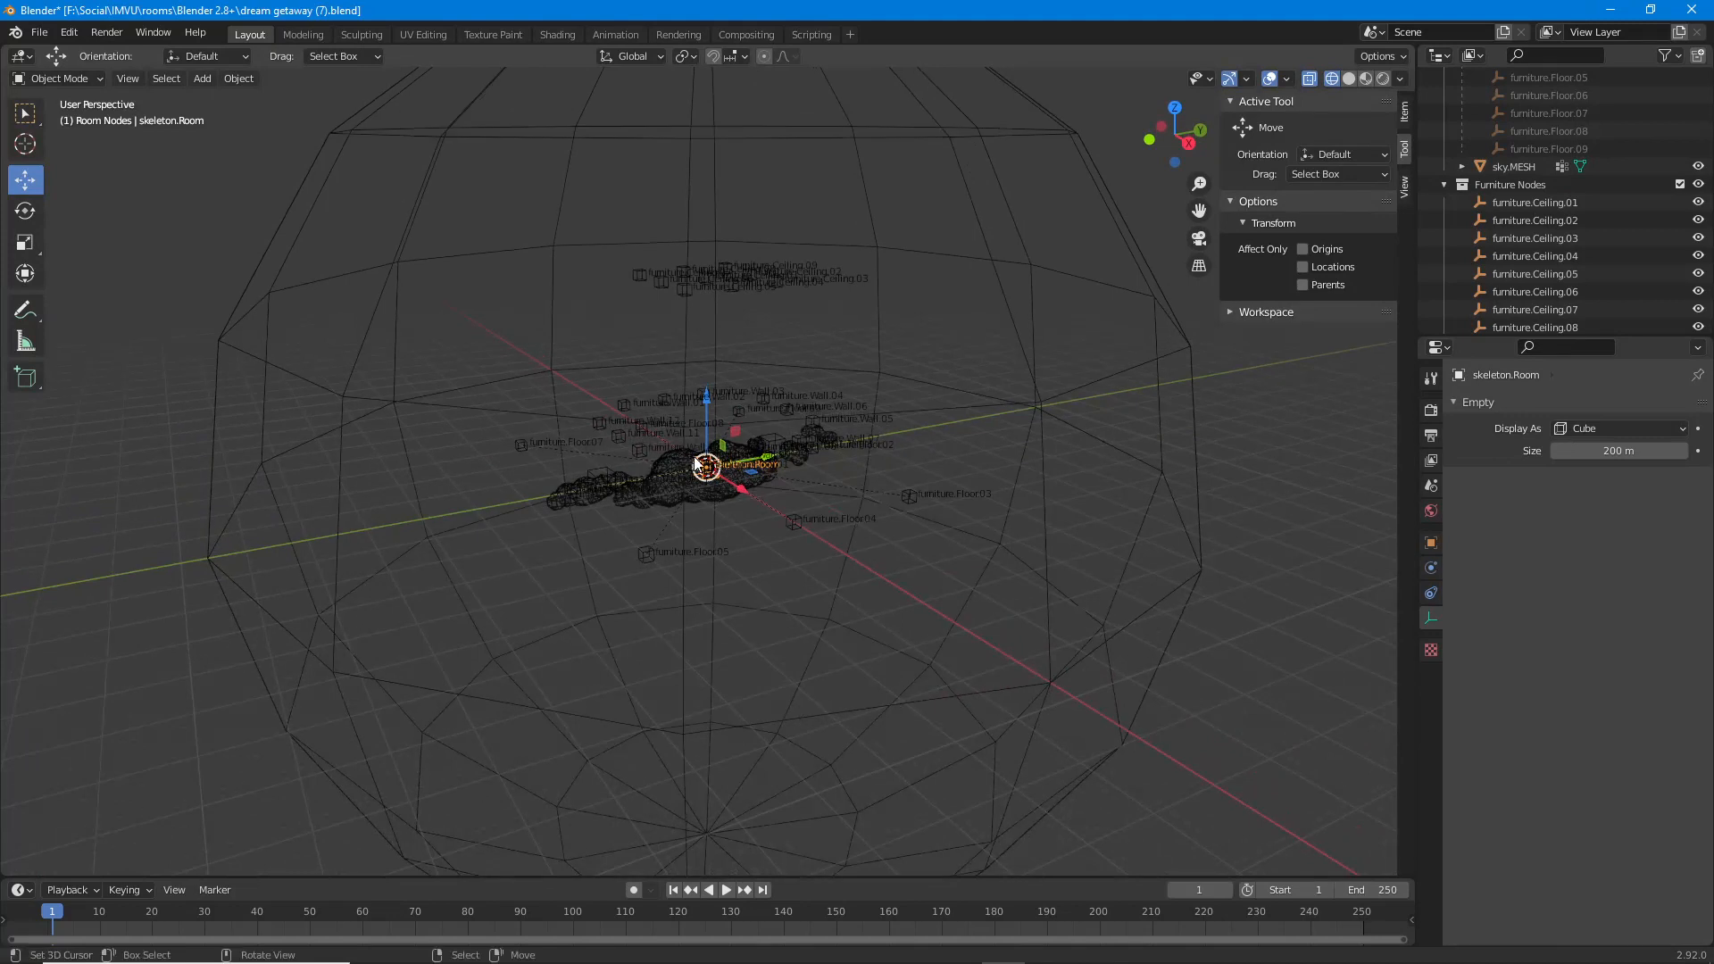
{"action": "scroll", "coordinate": [1605, 260], "scroll_direction": "up", "scroll_amount": 6}
{"action": "key", "text": "ctrl+2"}
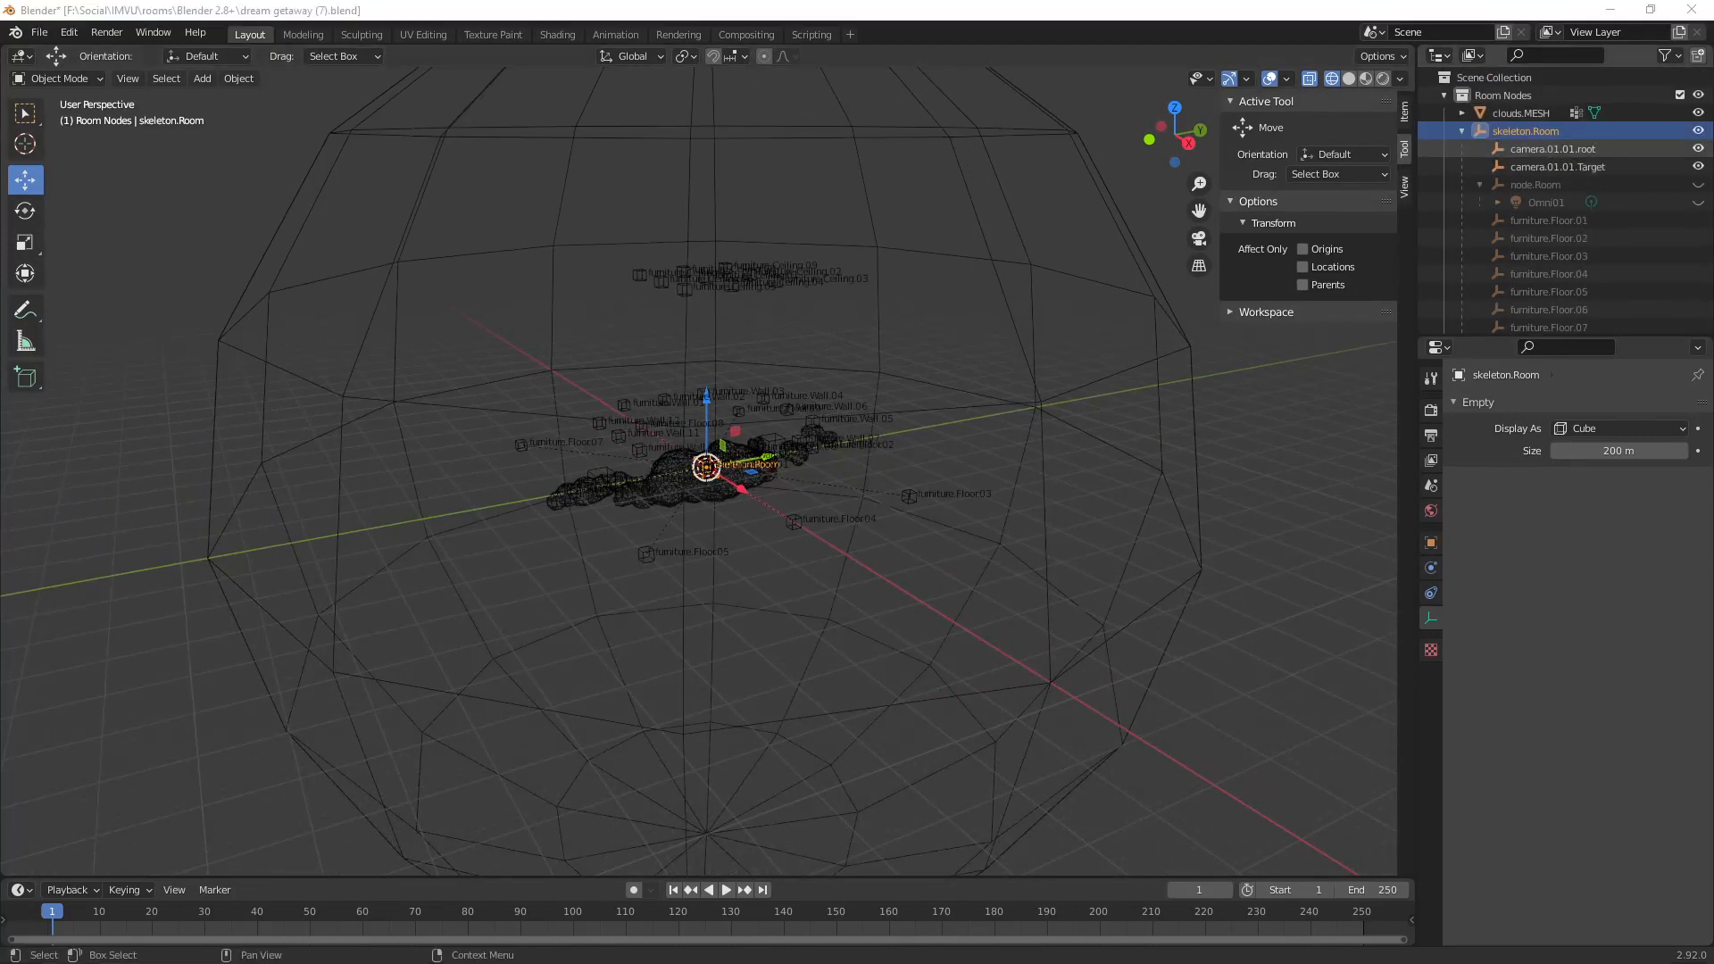
{"action": "left_click_drag", "start_coordinate": [1482, 148], "coordinate": [1593, 150]}
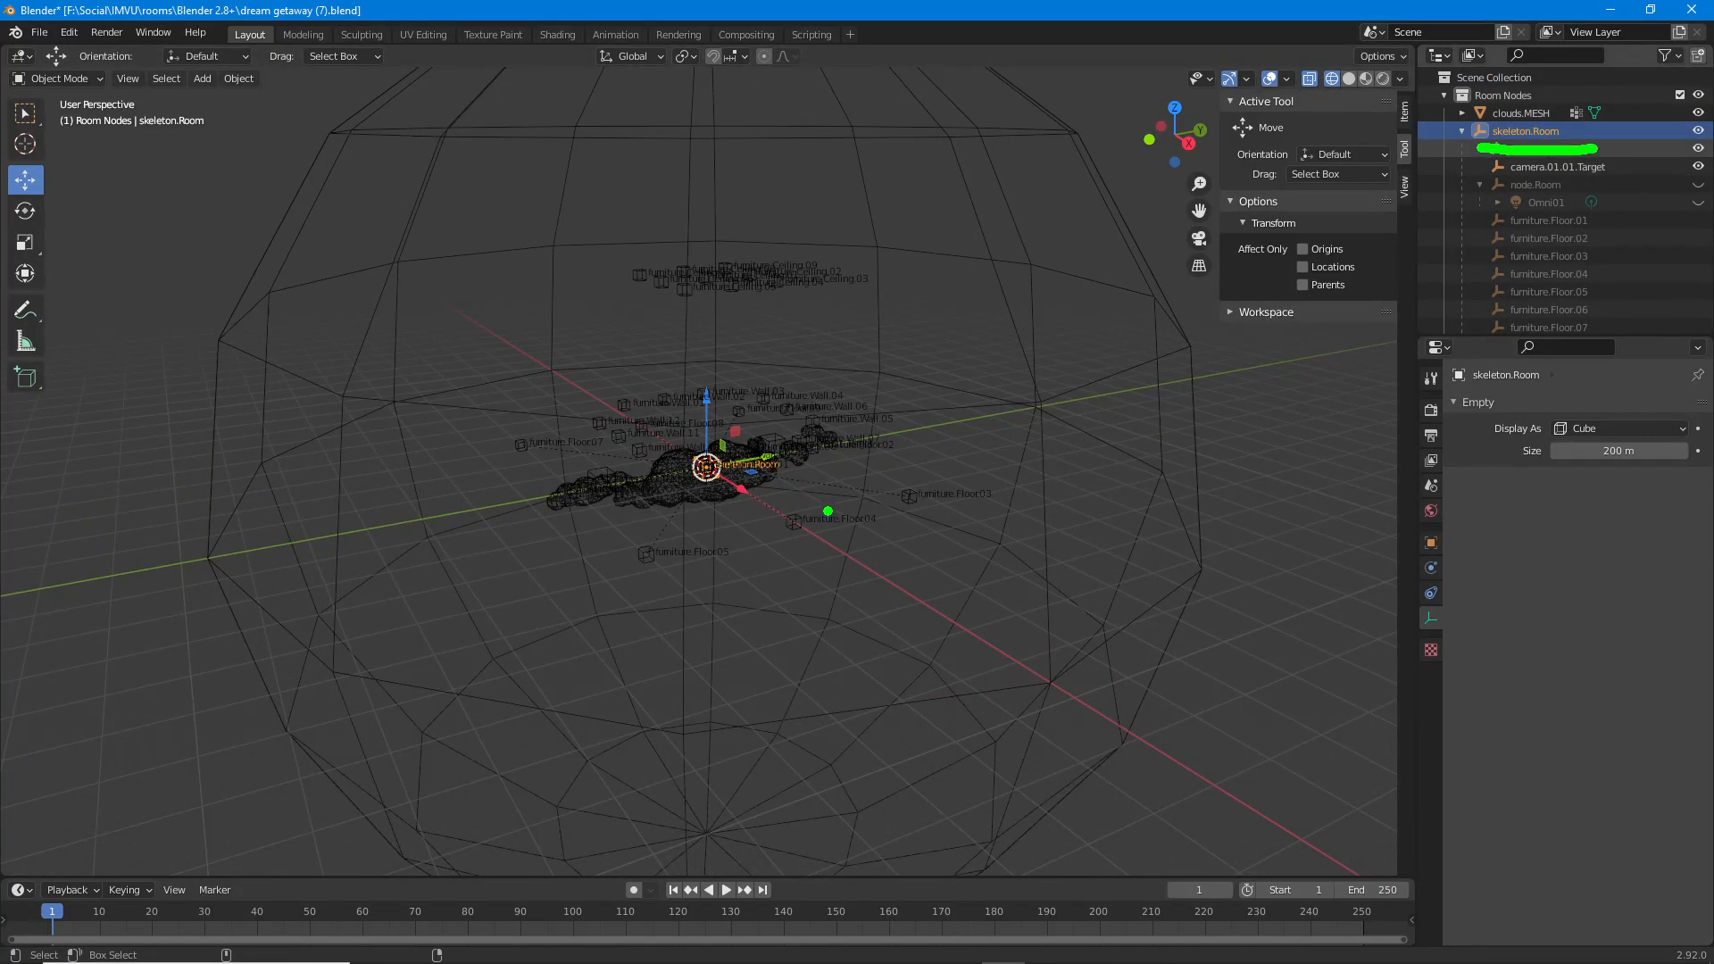
{"action": "key", "text": "Escape"}
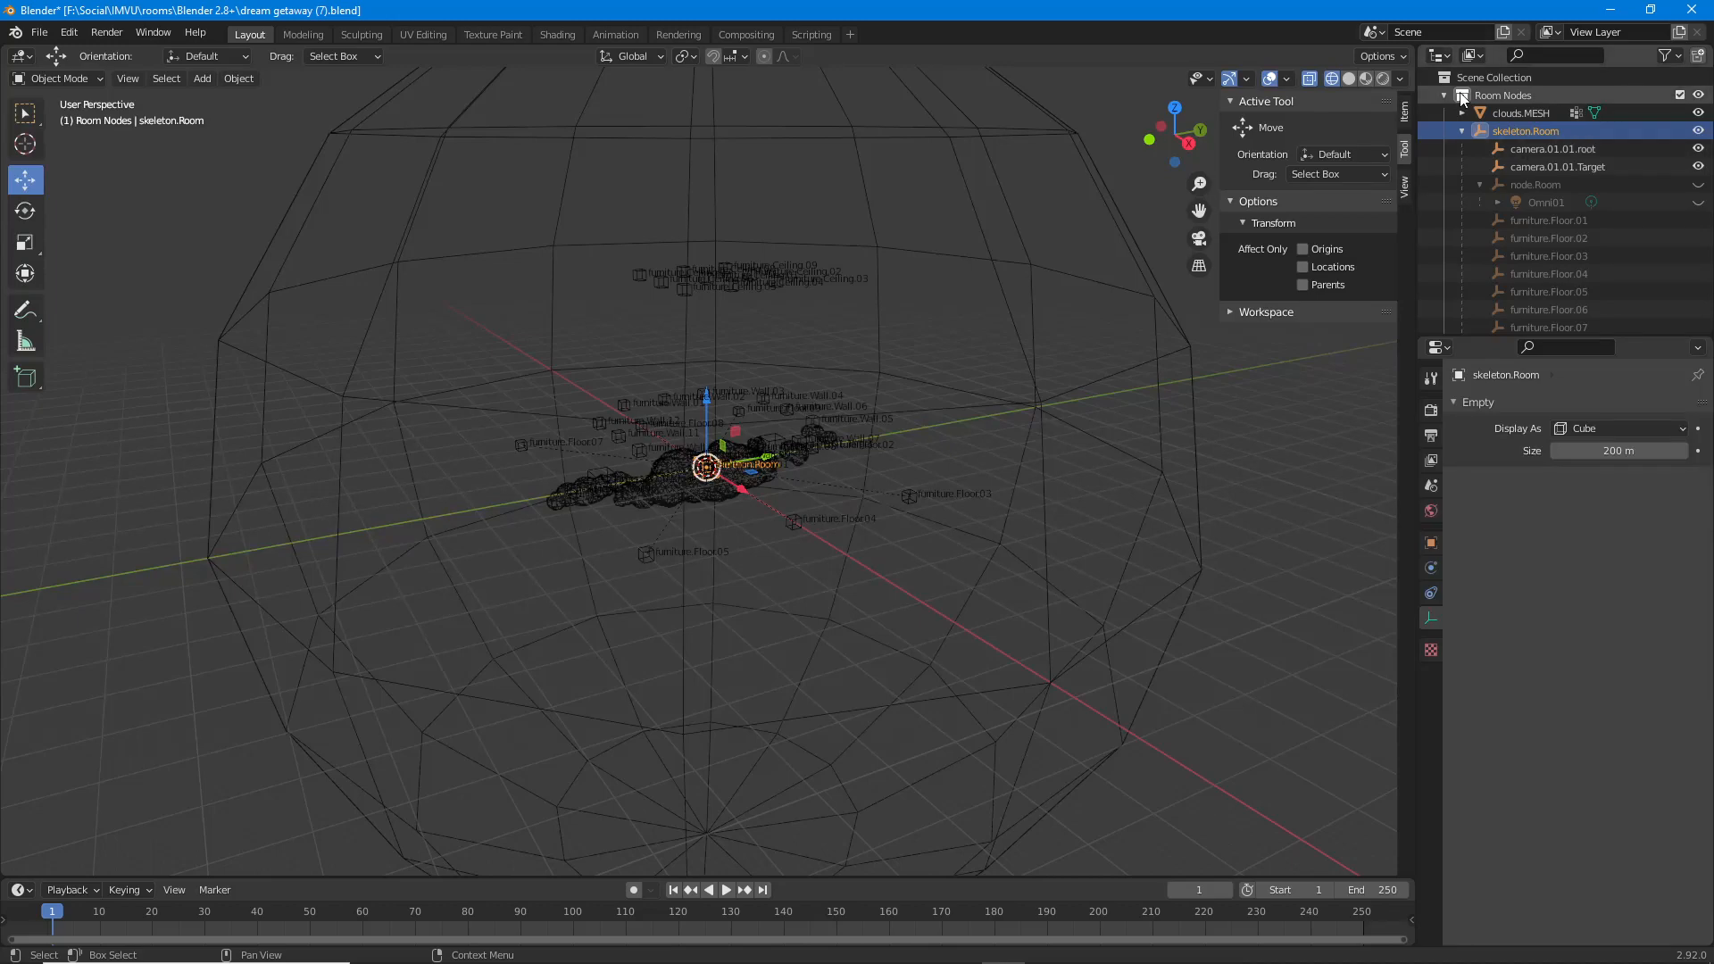
{"action": "key", "text": "g"}
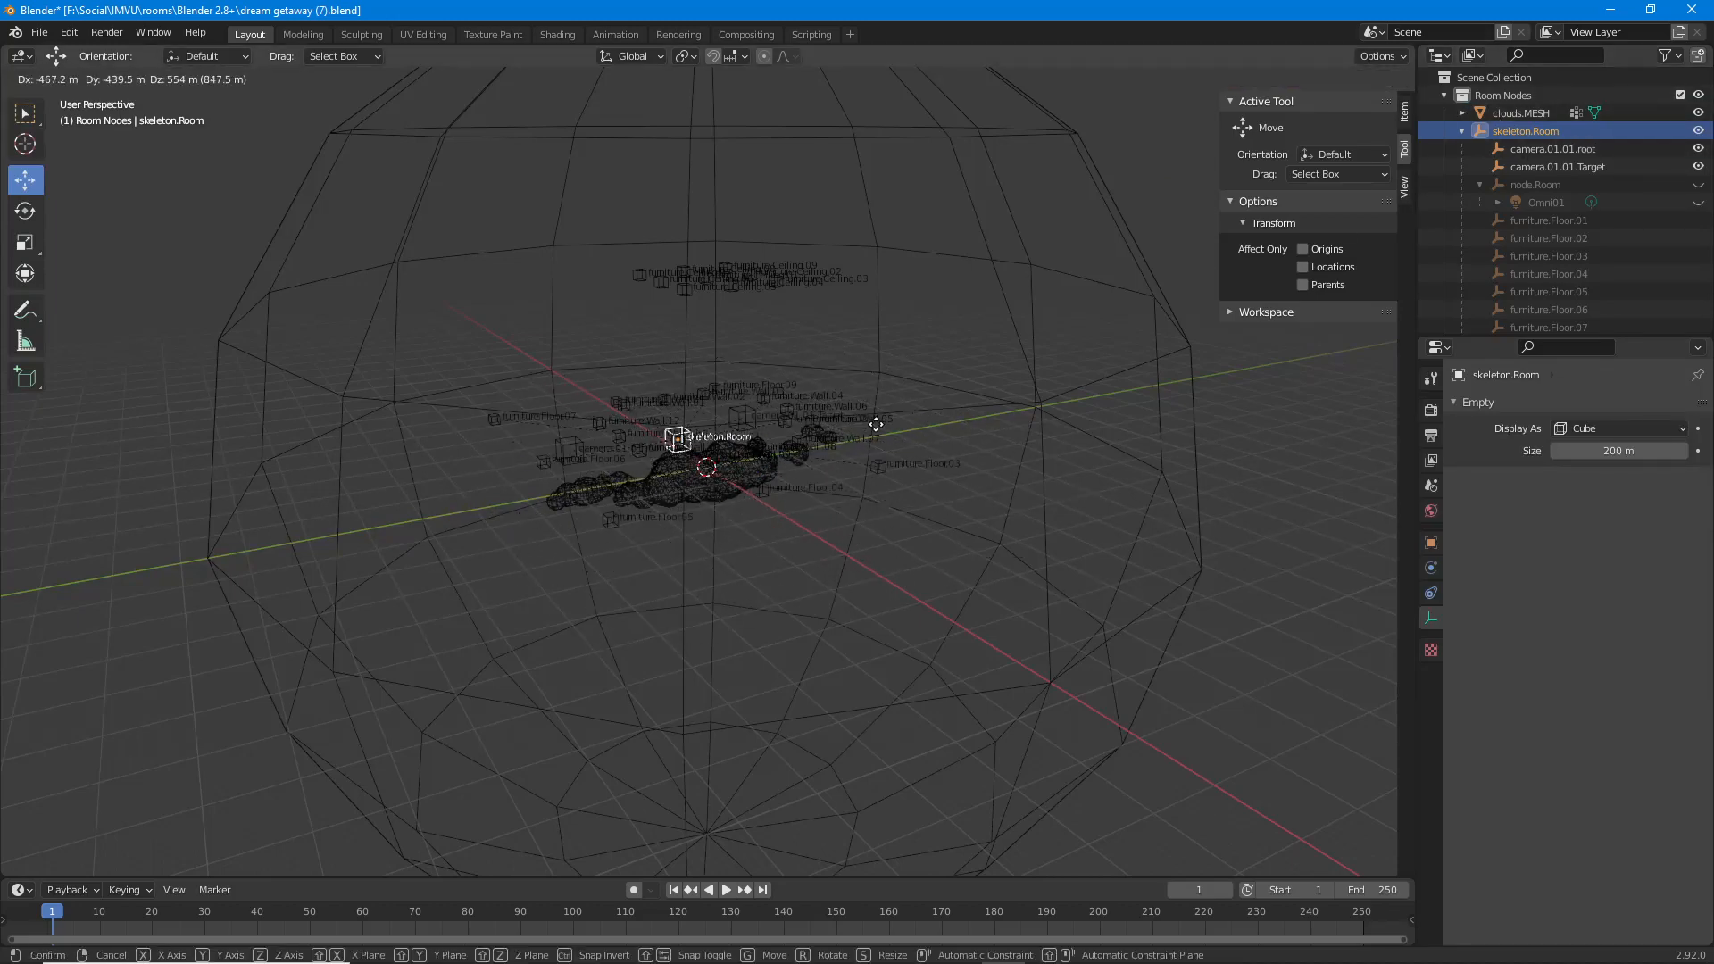
{"action": "right_click", "coordinate": [833, 438]}
Parent clouds.MESH to skeleton.Room as Object with Keep Transform enabled.
{"action": "scroll", "coordinate": [707, 532], "scroll_direction": "up", "scroll_amount": 3}
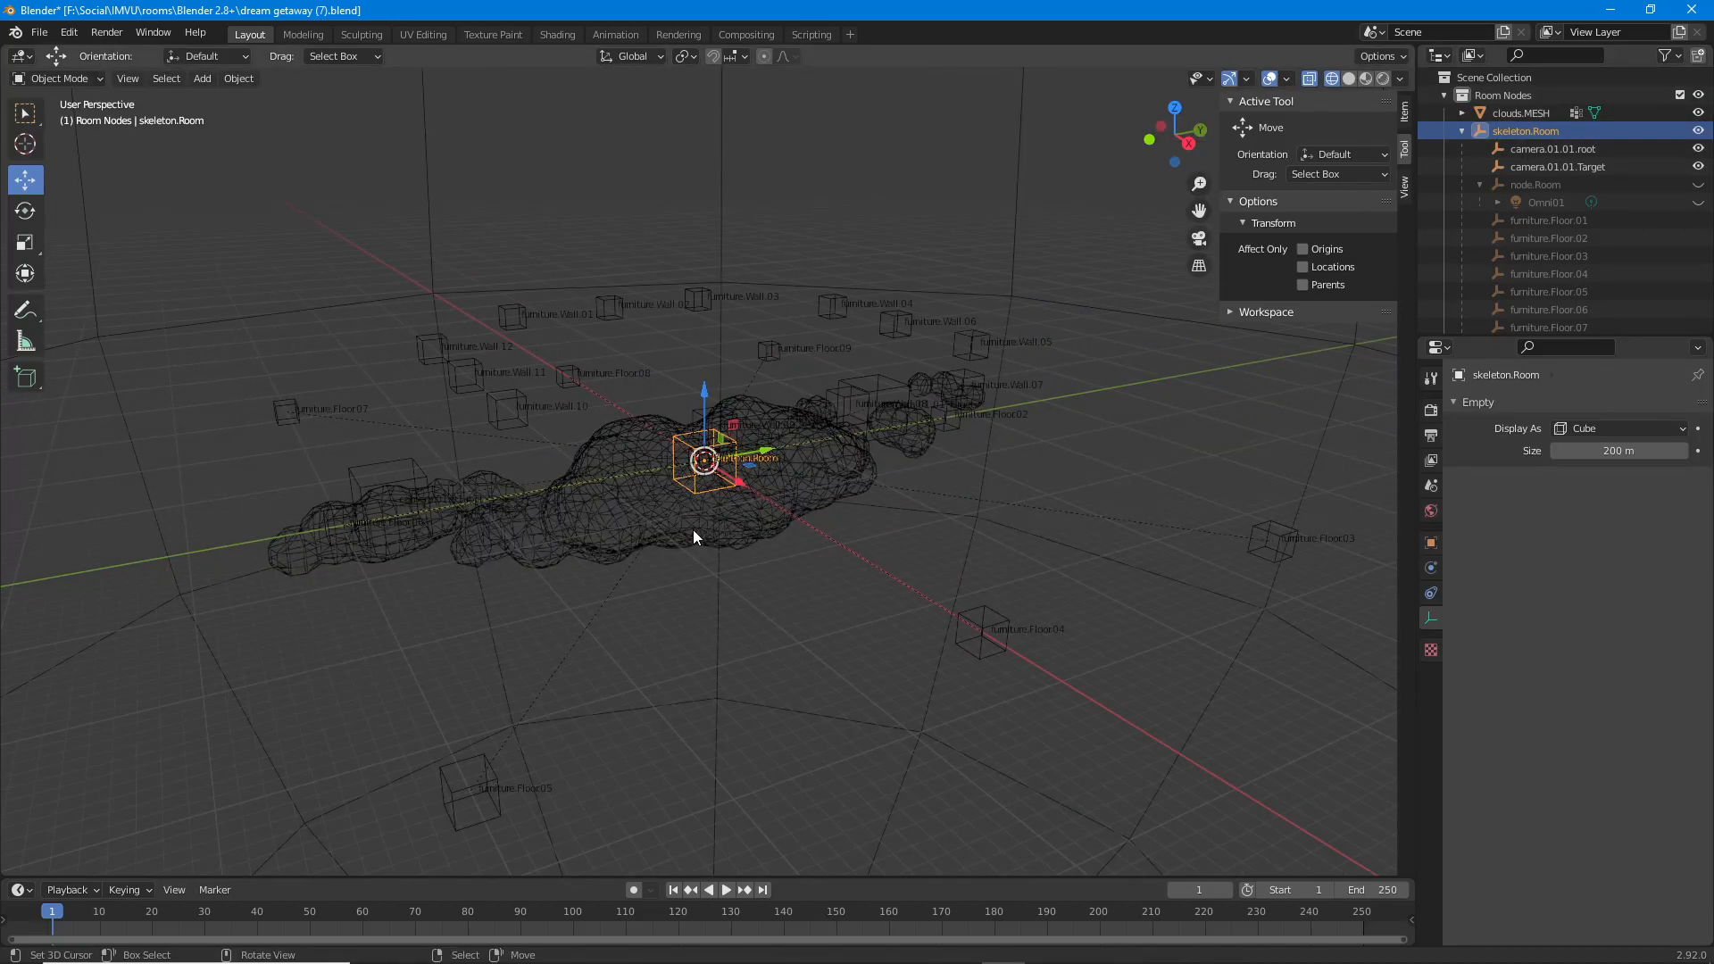
{"action": "left_click", "coordinate": [681, 541]}
{"action": "scroll", "coordinate": [688, 518], "scroll_direction": "up", "scroll_amount": 4}
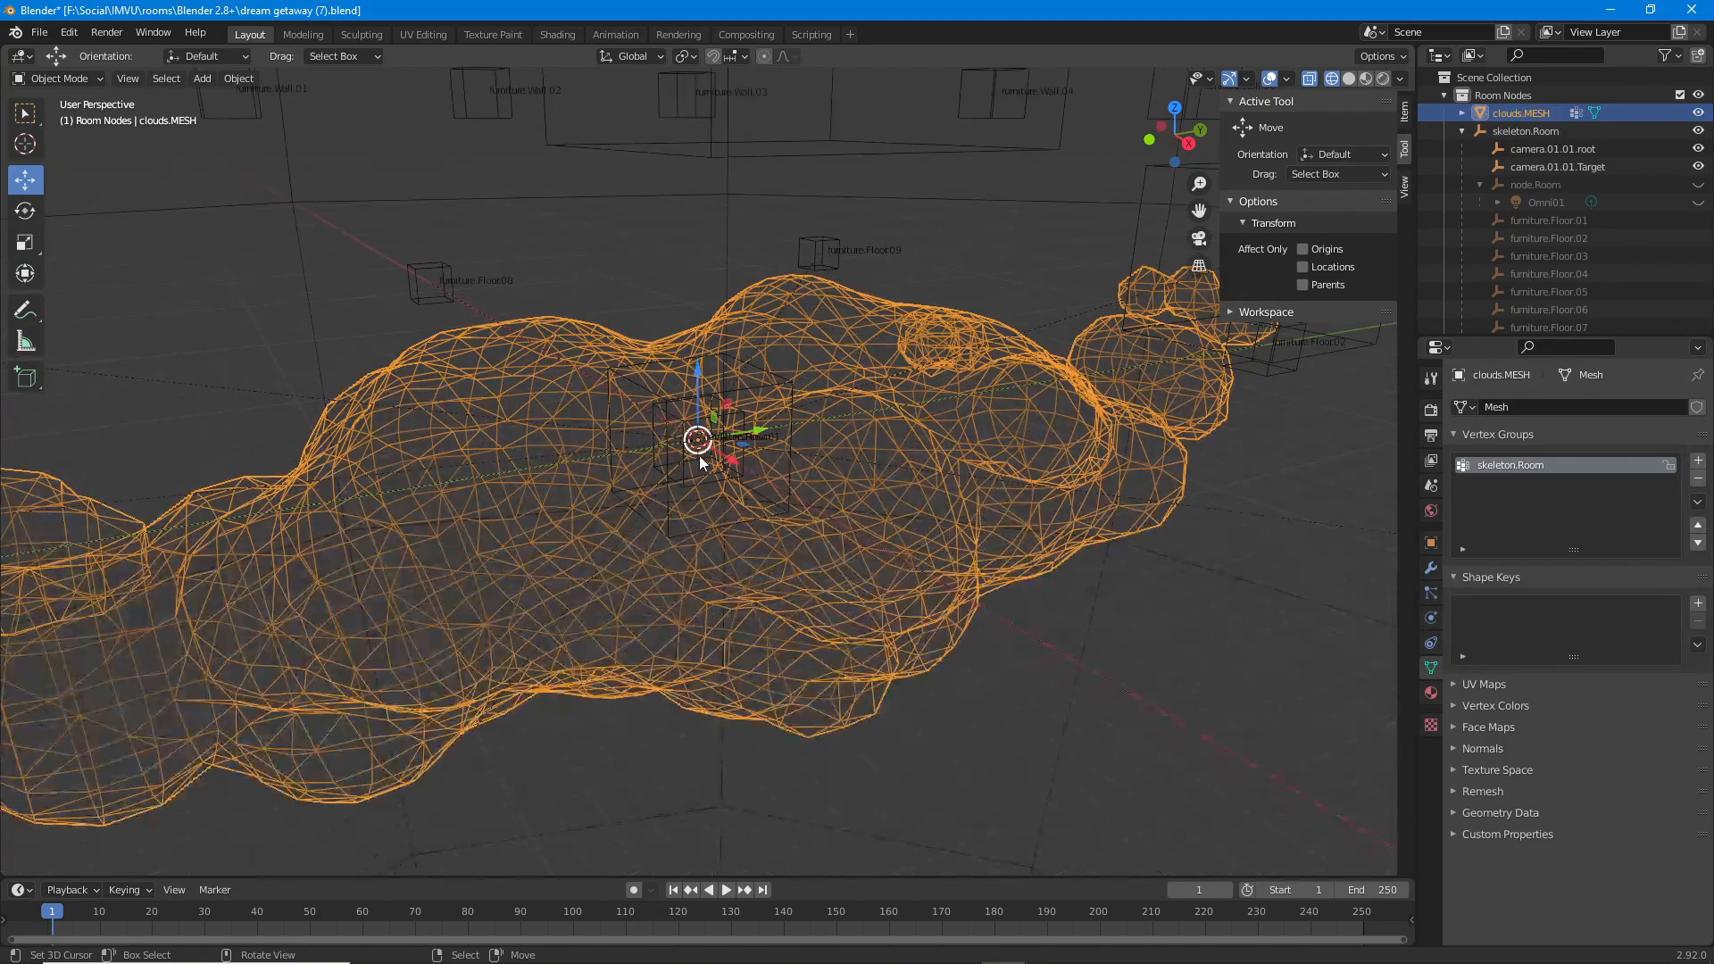
{"action": "left_click", "coordinate": [632, 378], "text": "shift"}
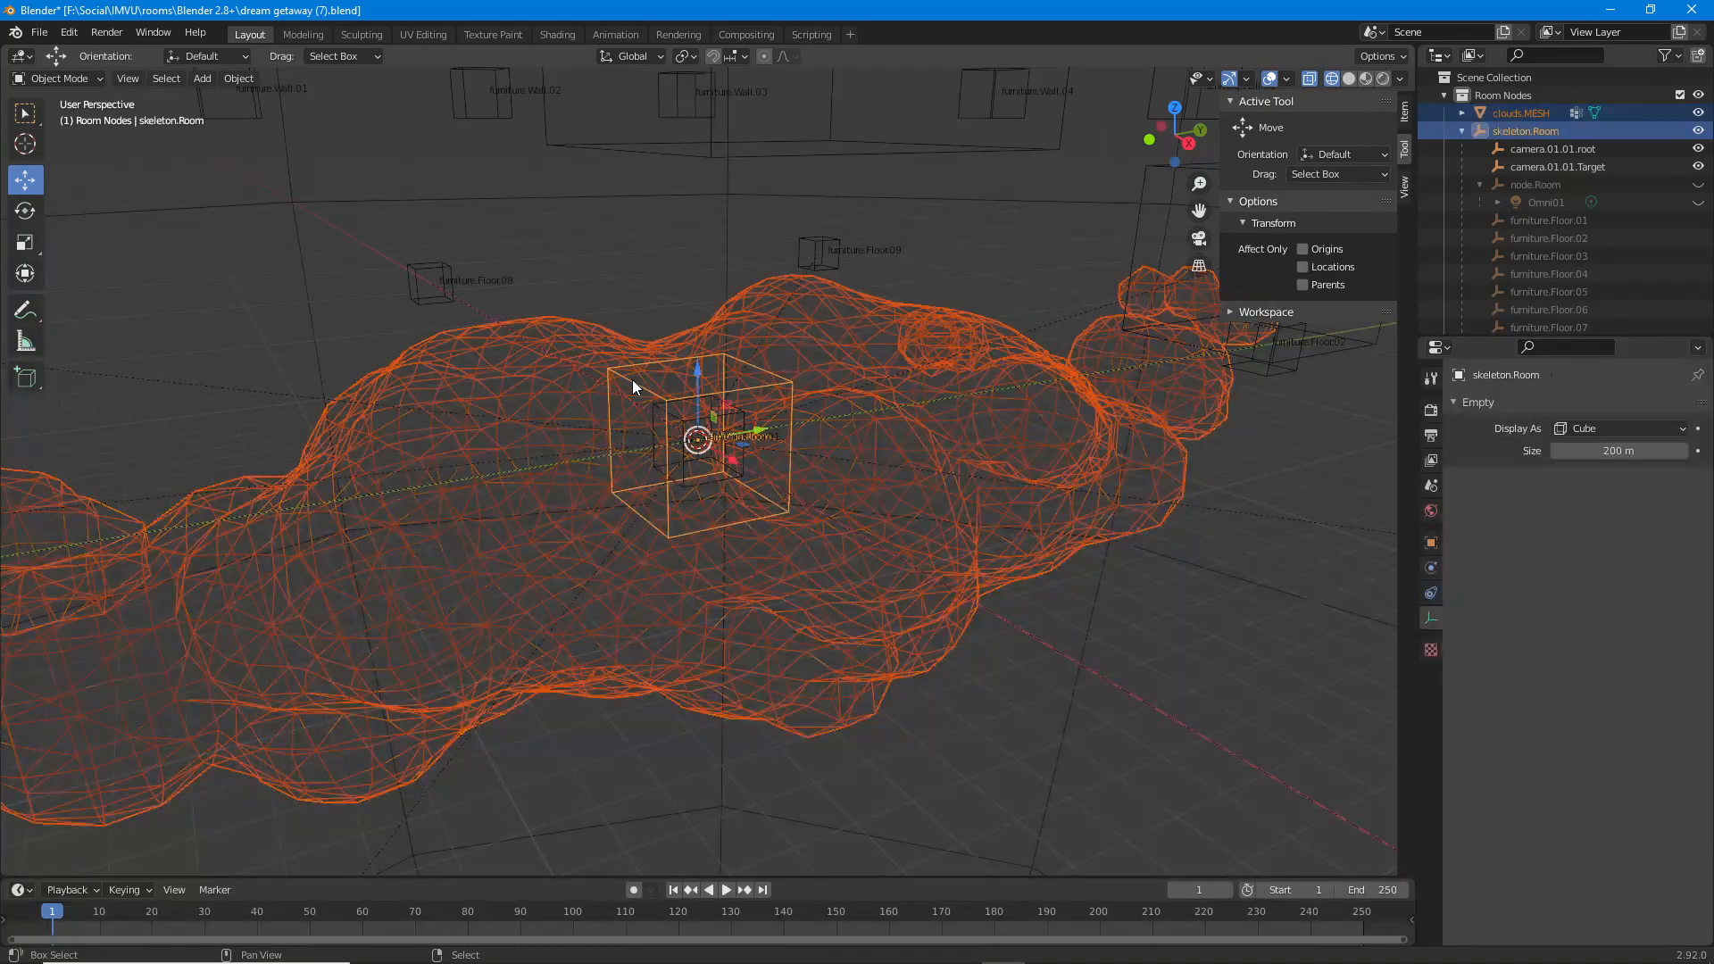
{"action": "left_click", "coordinate": [244, 80]}
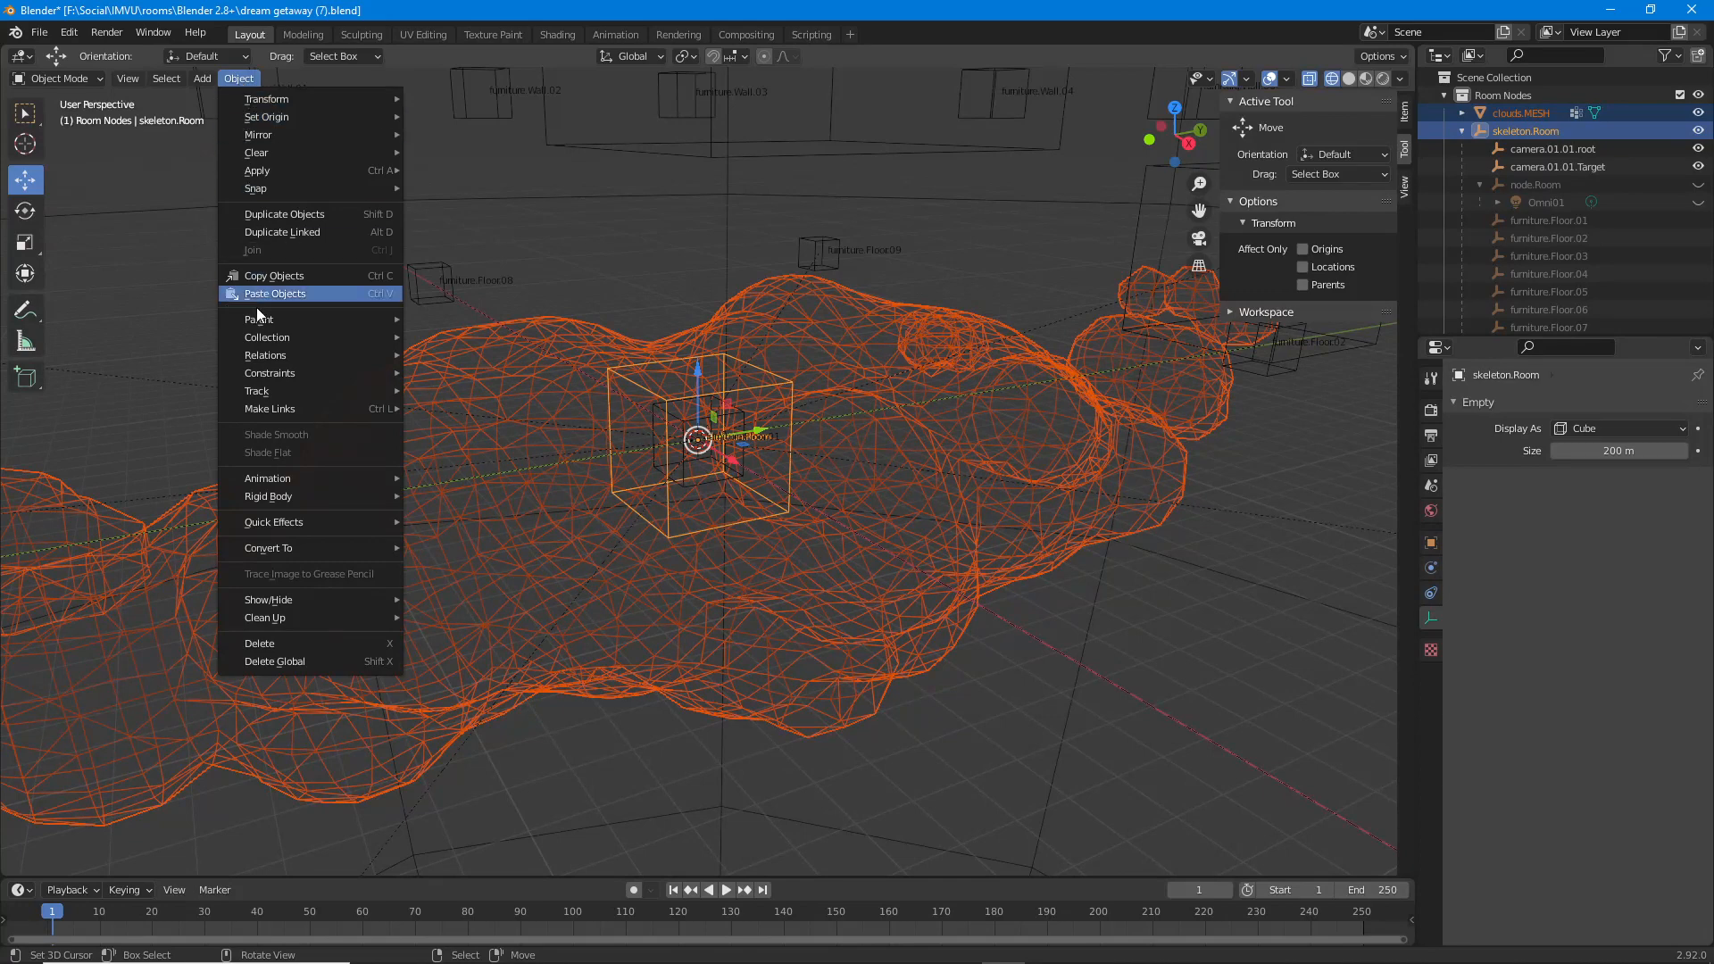
{"action": "mouse_move", "coordinate": [258, 317]}
{"action": "left_click", "coordinate": [462, 318]}
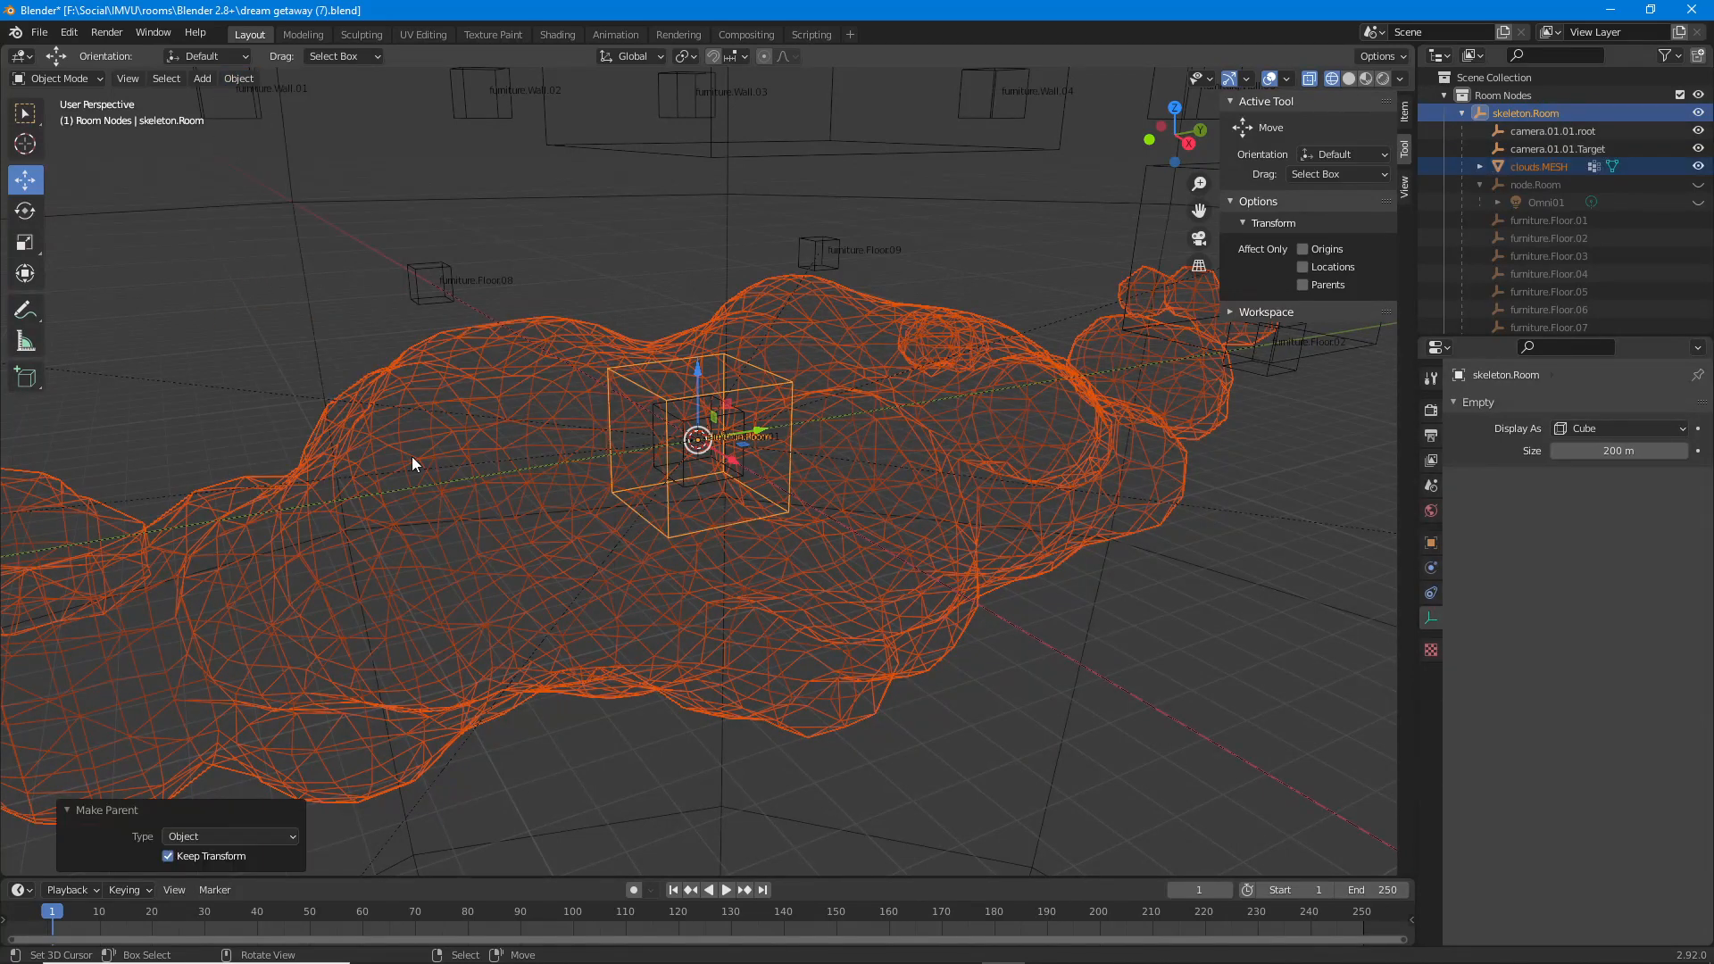
{"action": "key", "text": "ctrl+2"}
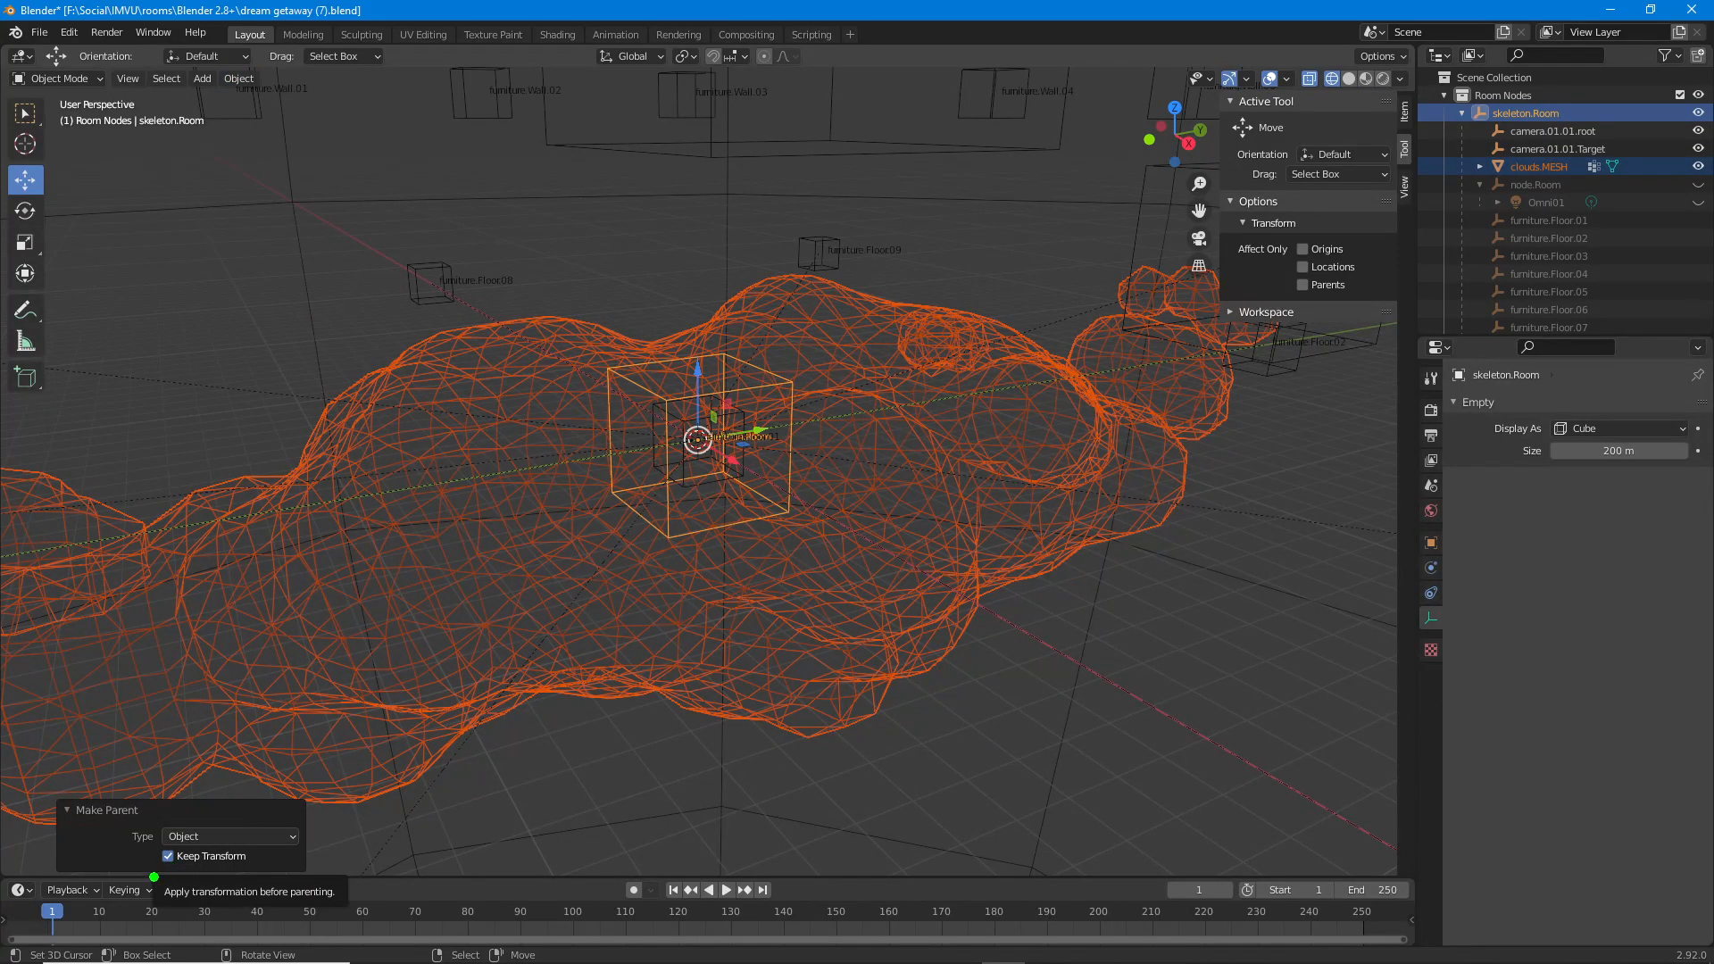
{"action": "left_click_drag", "start_coordinate": [153, 875], "coordinate": [277, 874]}
{"action": "key", "text": "Escape"}
Select only skeleton.Room and test-move it to check whether clouds.MESH follows, leaving it at its original position.
{"action": "left_click", "coordinate": [664, 400]}
{"action": "left_click", "coordinate": [666, 399]}
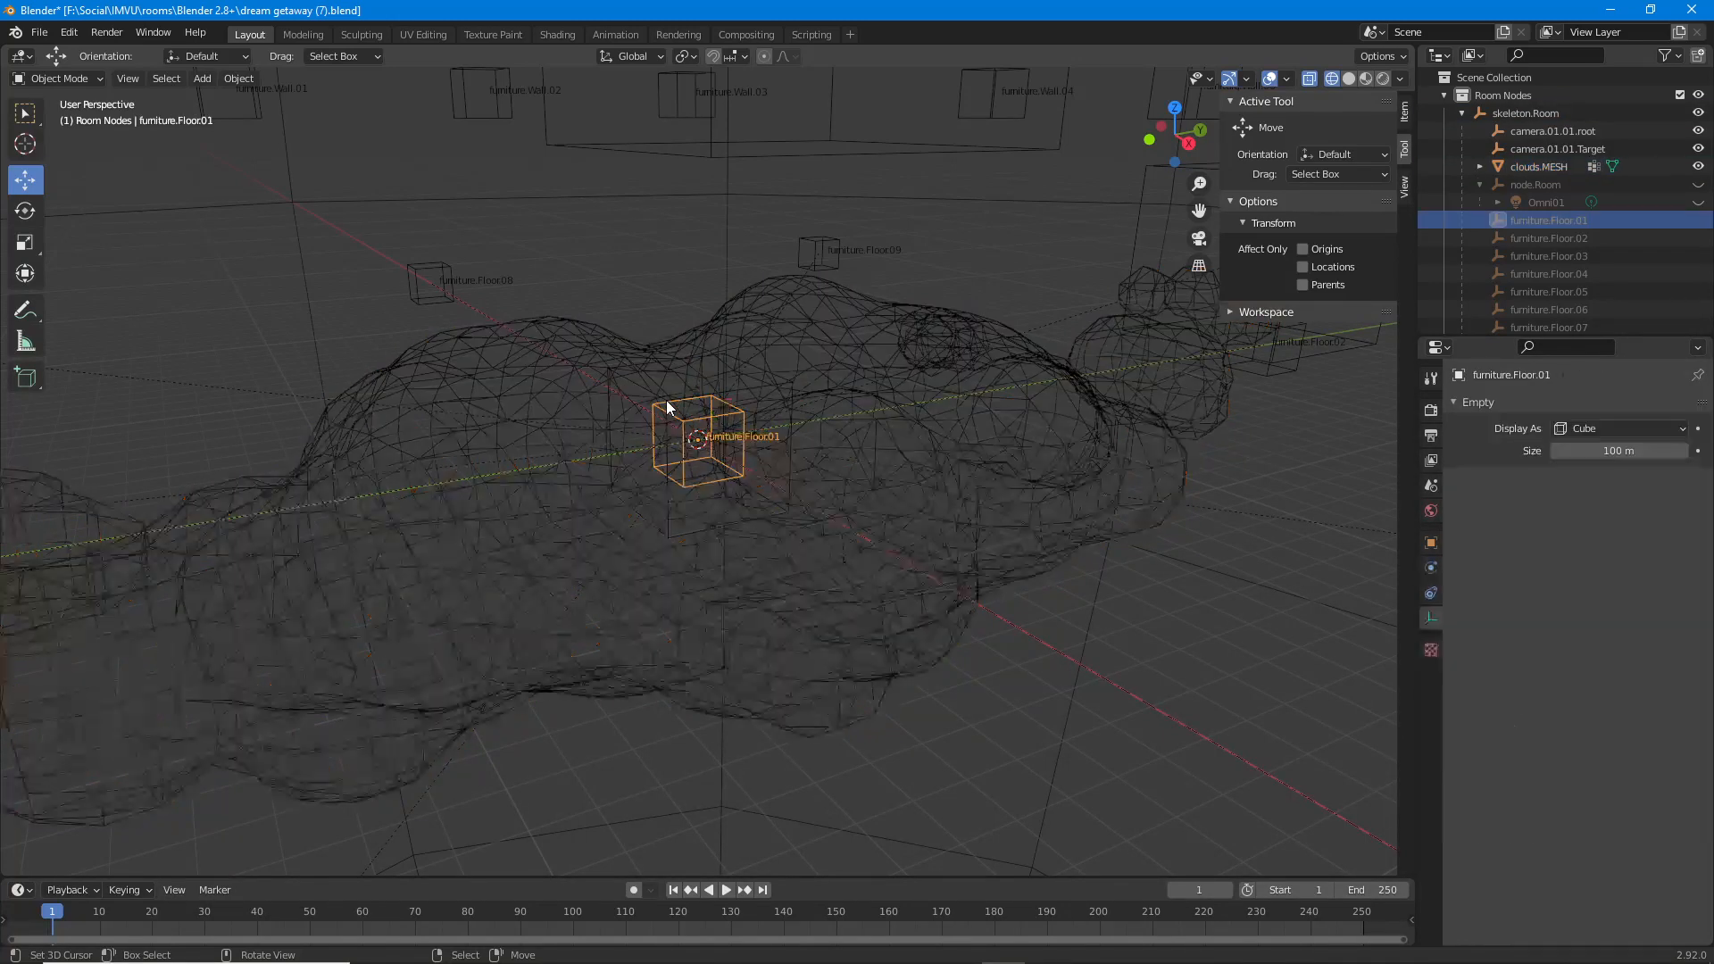
{"action": "left_click", "coordinate": [657, 388]}
{"action": "left_click", "coordinate": [643, 388]}
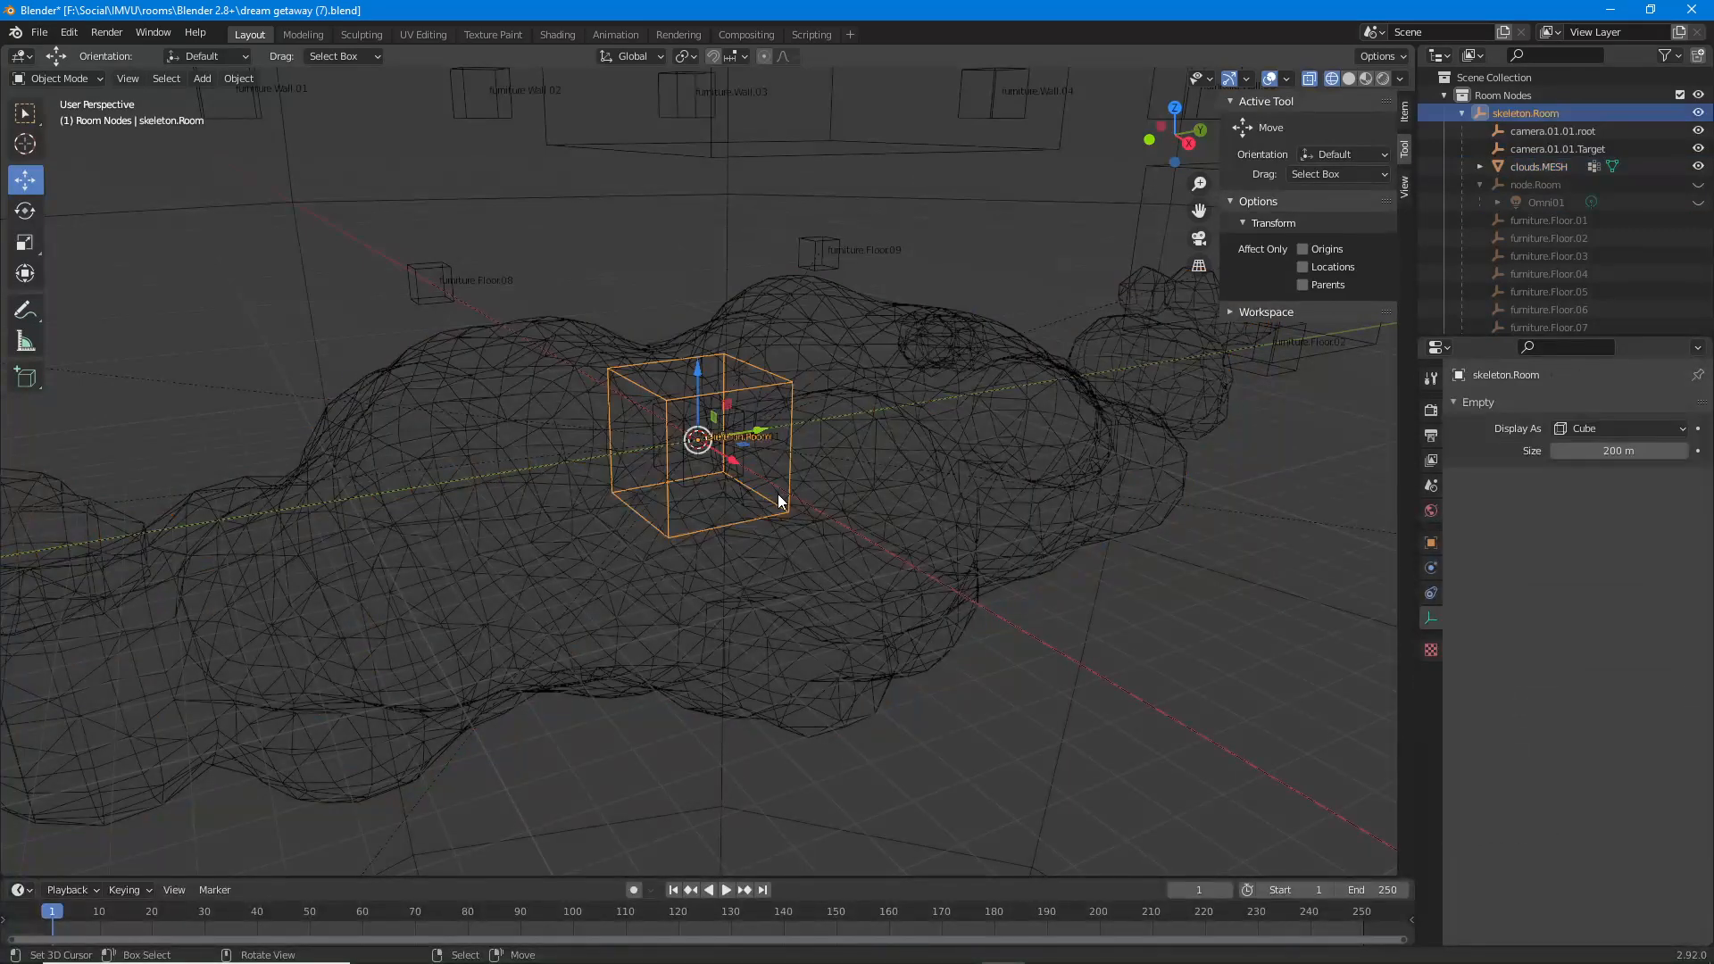
{"action": "scroll", "coordinate": [779, 493], "scroll_direction": "down", "scroll_amount": 4}
{"action": "key", "text": "g"}
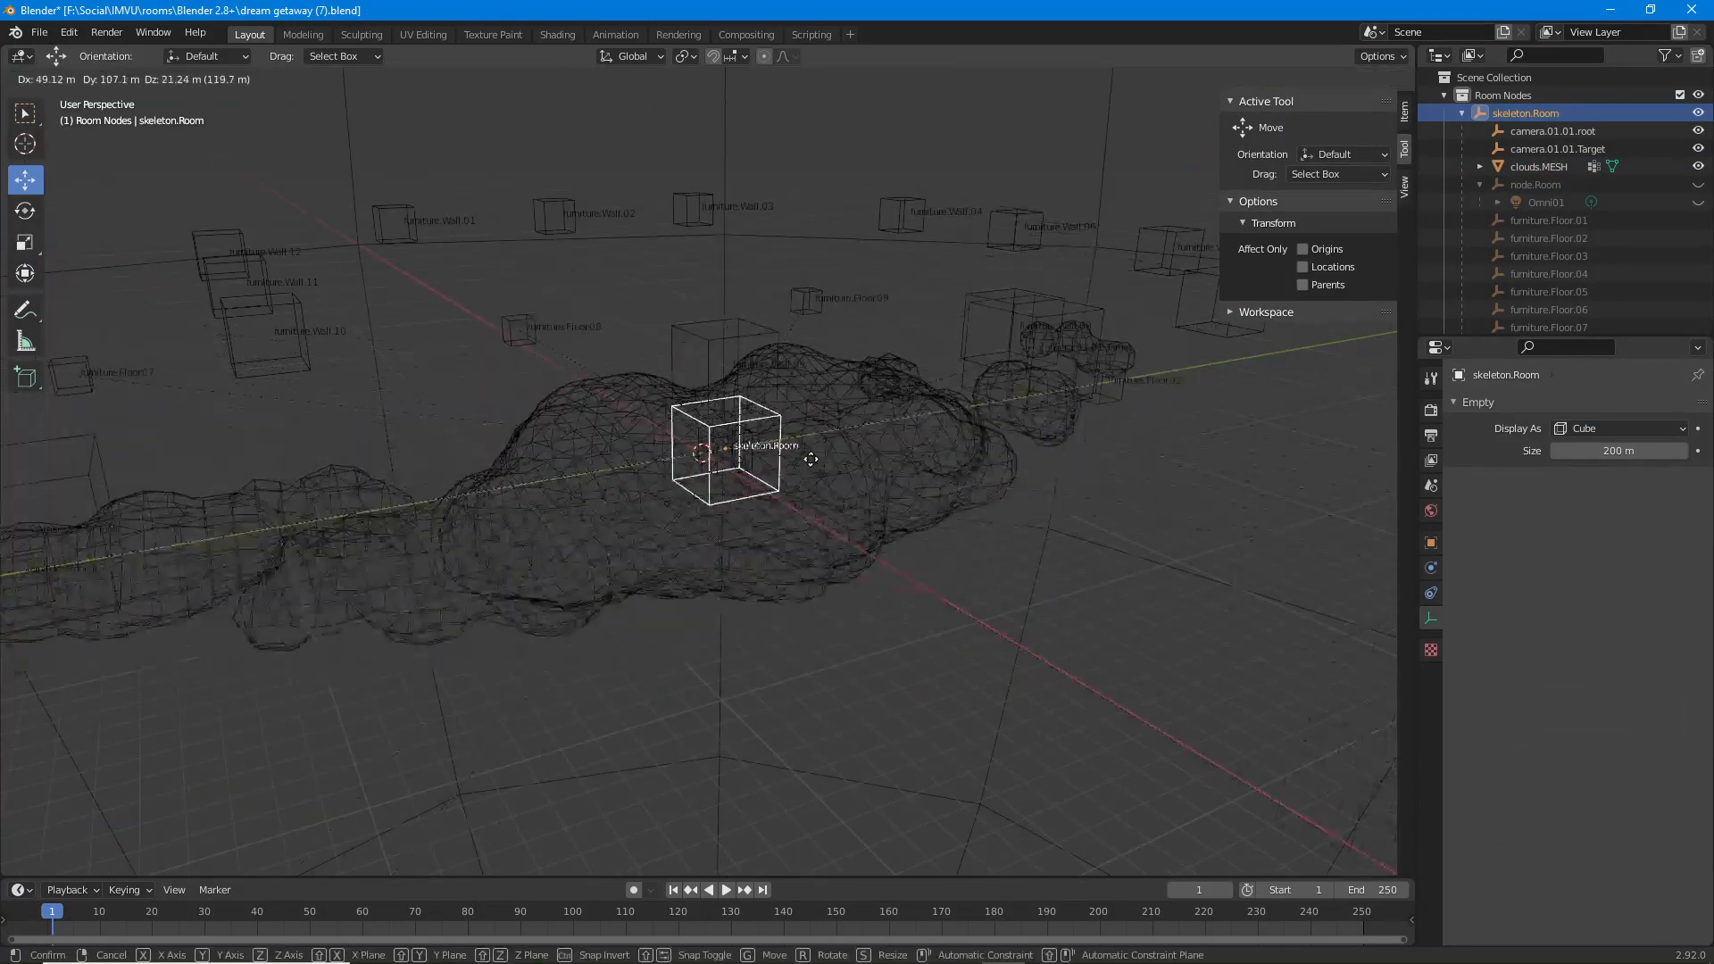
{"action": "left_click", "coordinate": [768, 473]}
Parent sky.MESH to skeleton.Room as Object with Keep Transform enabled.
{"action": "scroll", "coordinate": [768, 468], "scroll_direction": "down", "scroll_amount": 8}
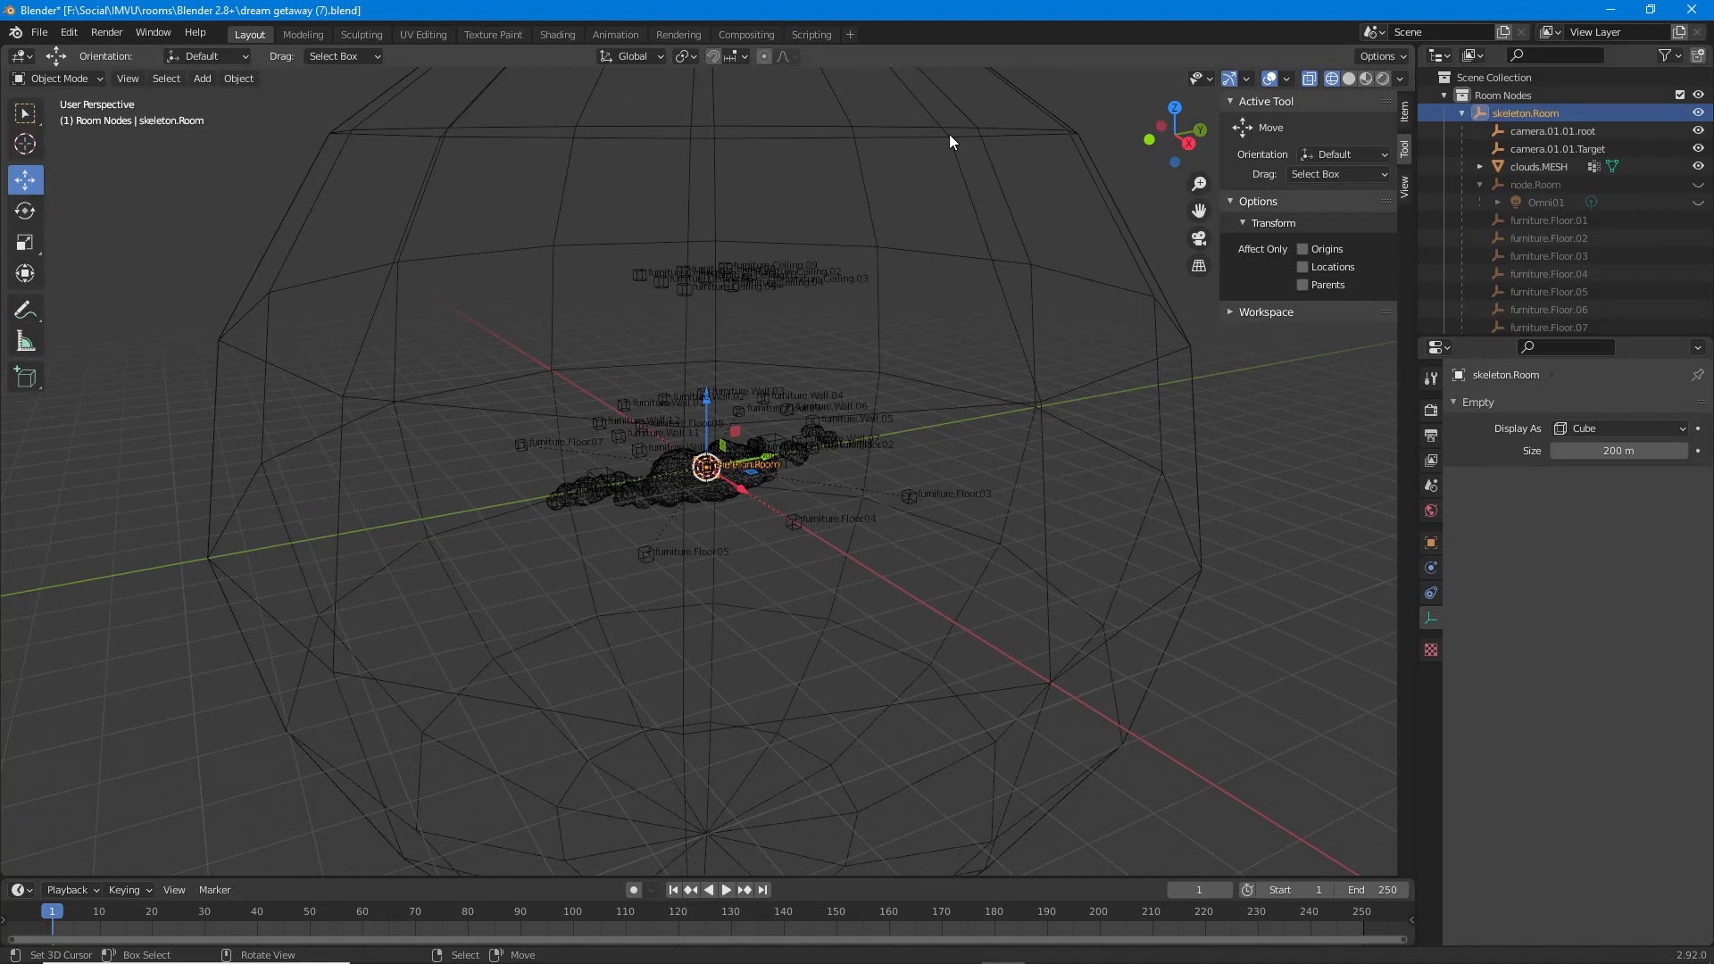
{"action": "left_click", "coordinate": [950, 133]}
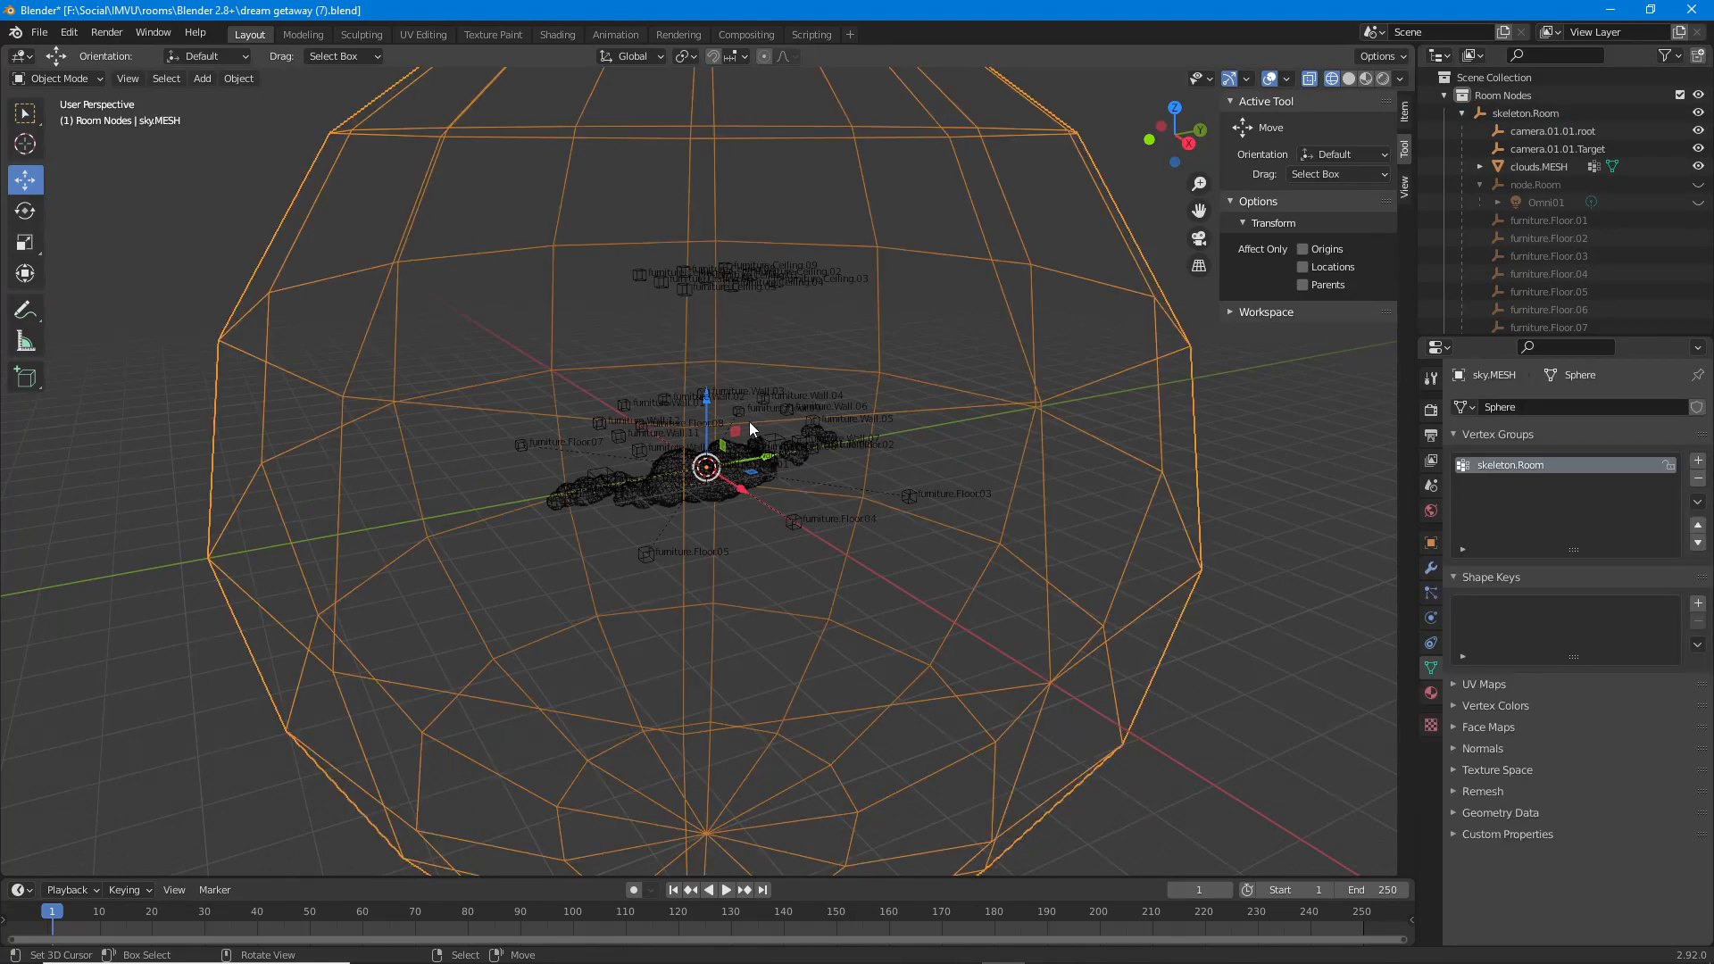
{"action": "scroll", "coordinate": [748, 424], "scroll_direction": "up", "scroll_amount": 8}
{"action": "scroll", "coordinate": [736, 457], "scroll_direction": "up", "scroll_amount": 1}
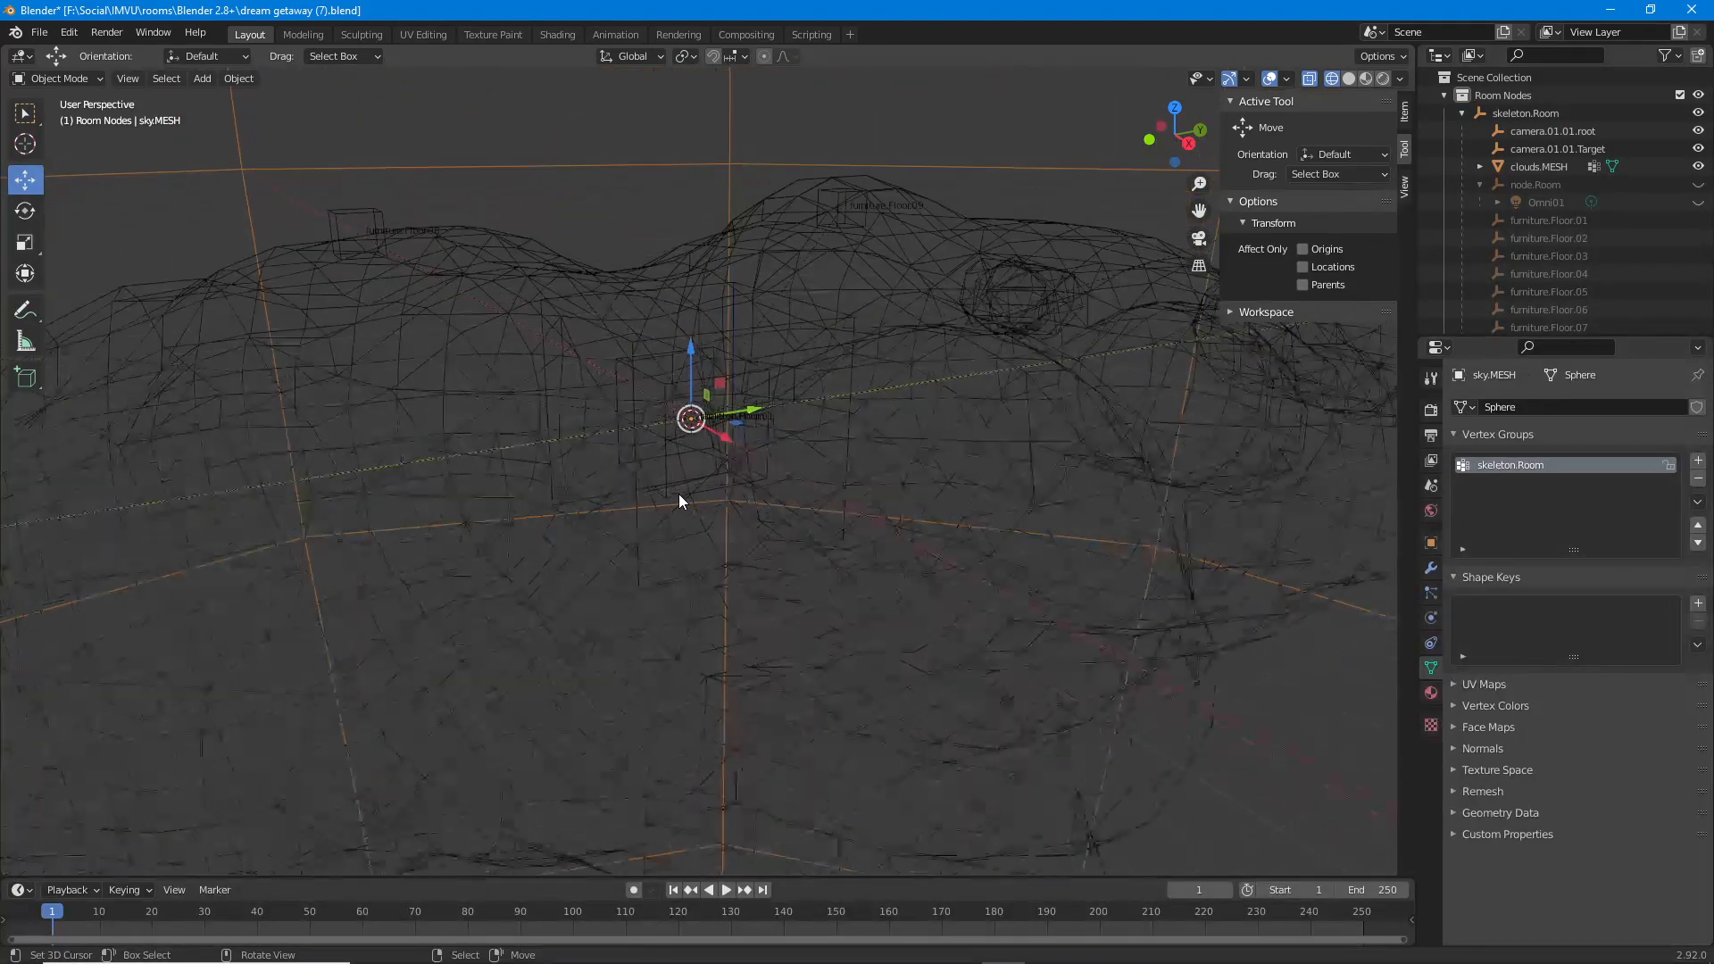
{"action": "left_click", "coordinate": [636, 517]}
{"action": "scroll", "coordinate": [635, 514], "scroll_direction": "down", "scroll_amount": 8}
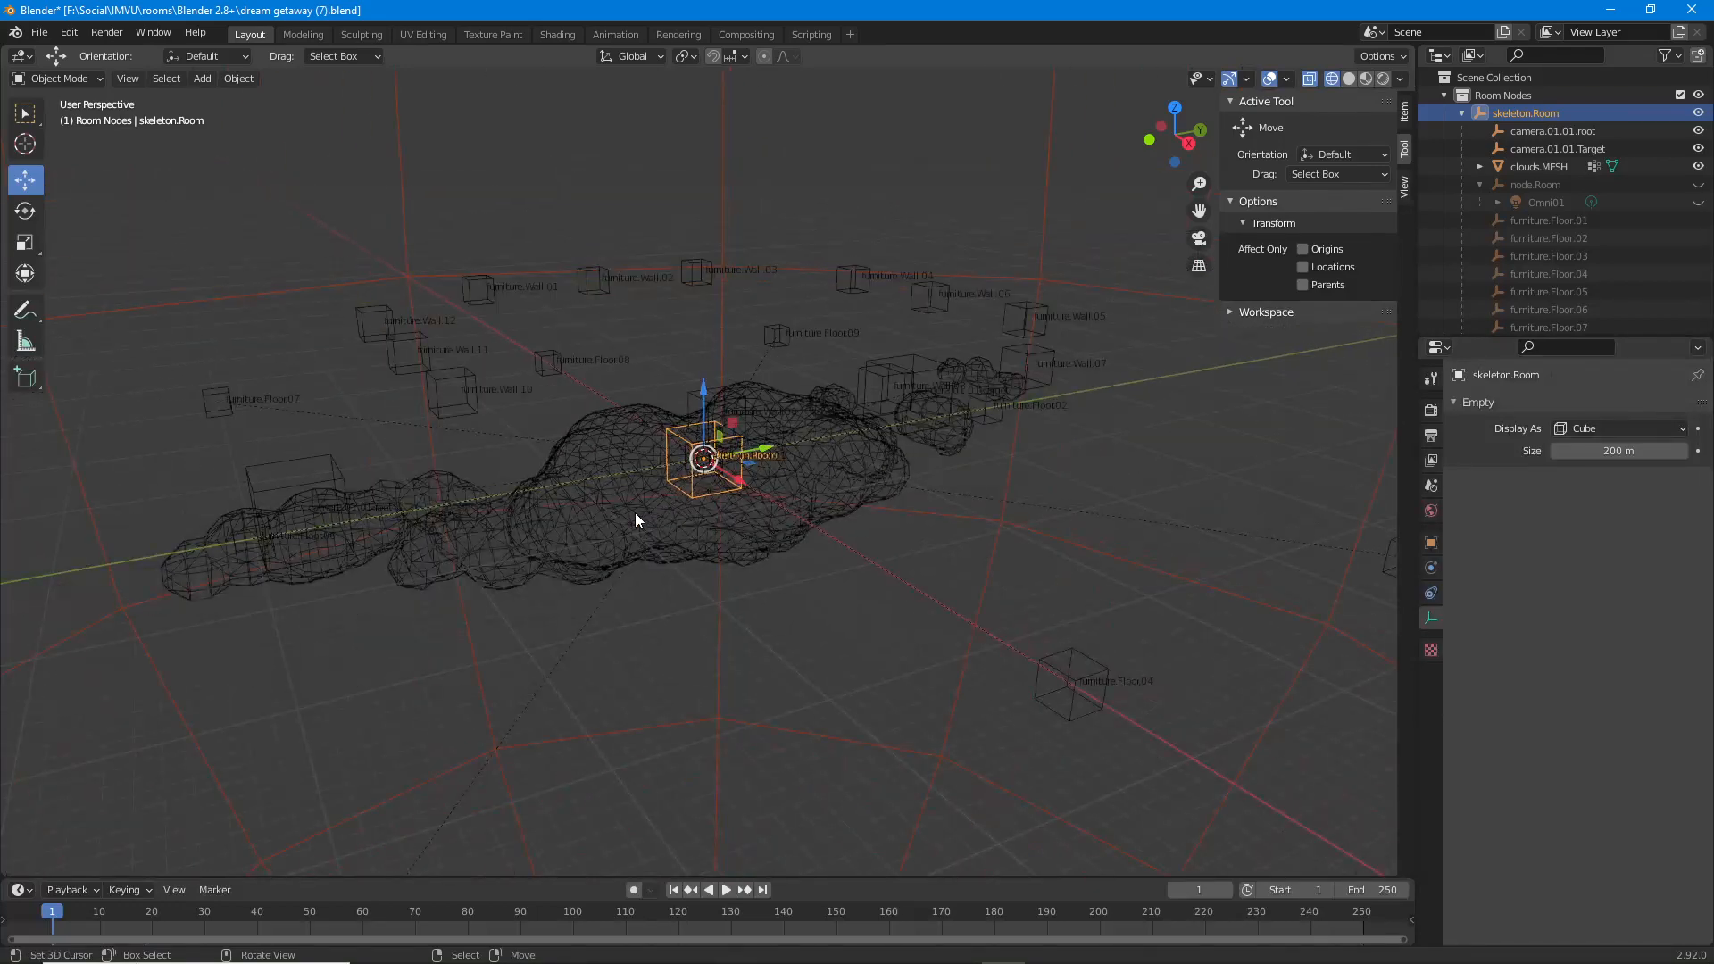
{"action": "left_click", "coordinate": [239, 79]}
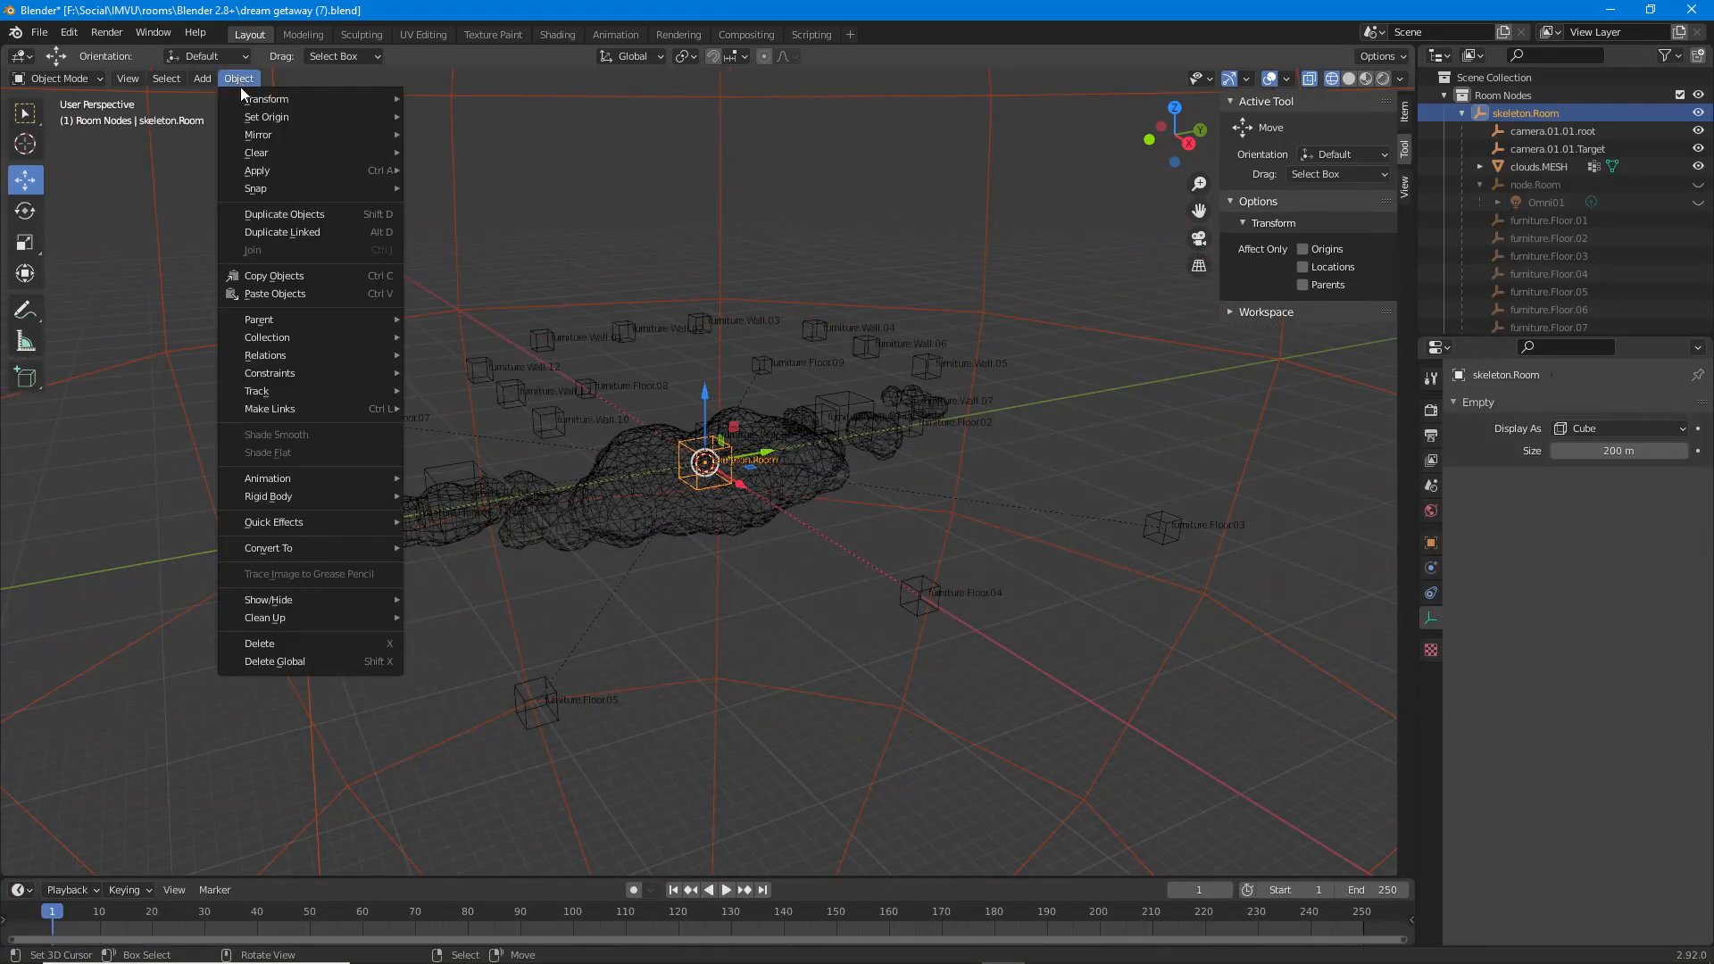
{"action": "mouse_move", "coordinate": [262, 323]}
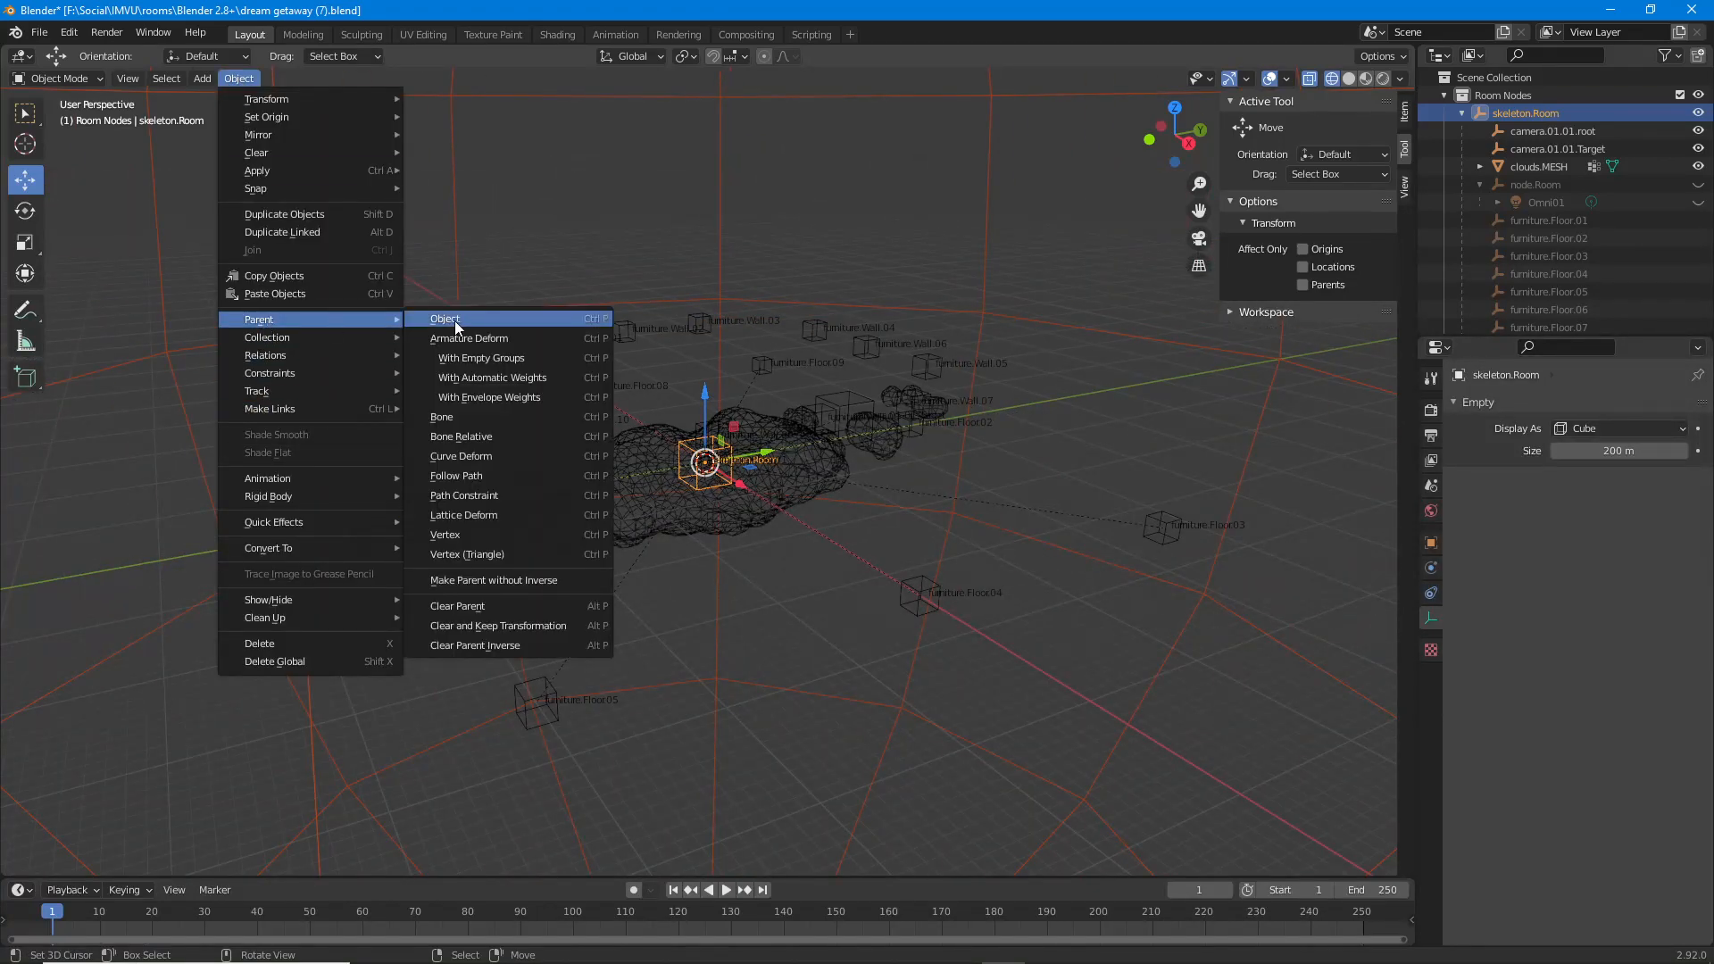
{"action": "left_click", "coordinate": [453, 320]}
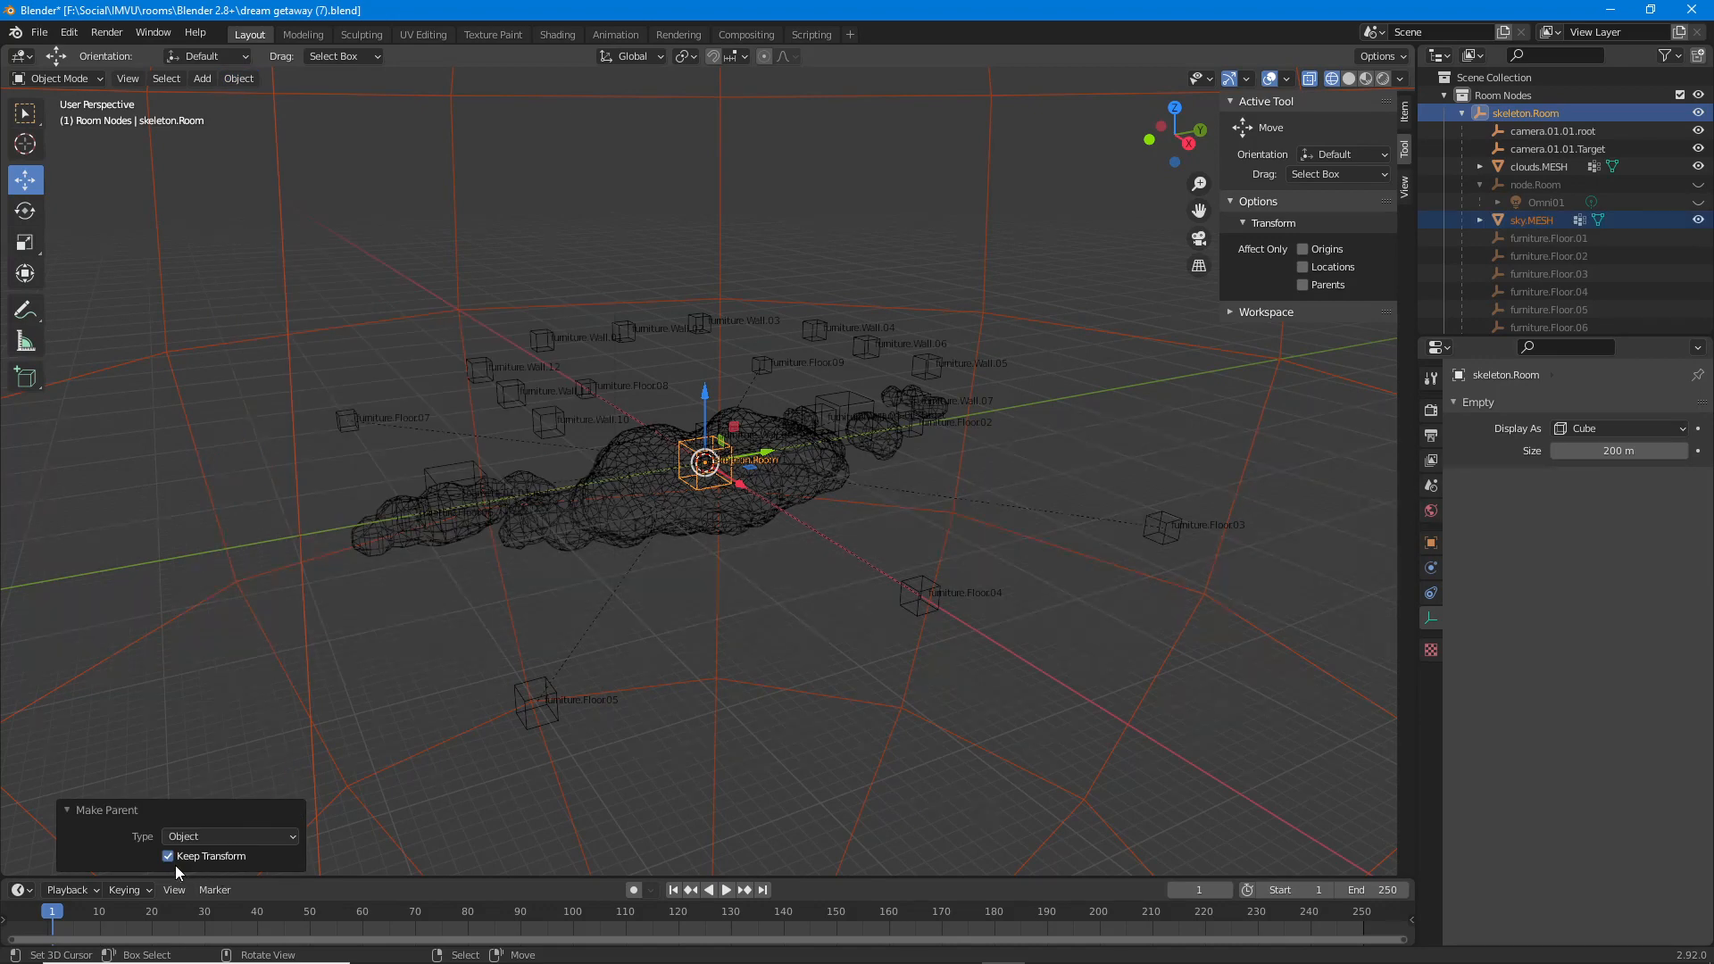
Select only skeleton.Room and test-move it to check whether sky.MESH follows, cancelling the move.
{"action": "left_click", "coordinate": [679, 456]}
{"action": "left_click", "coordinate": [681, 461]}
{"action": "scroll", "coordinate": [711, 585], "scroll_direction": "down", "scroll_amount": 5}
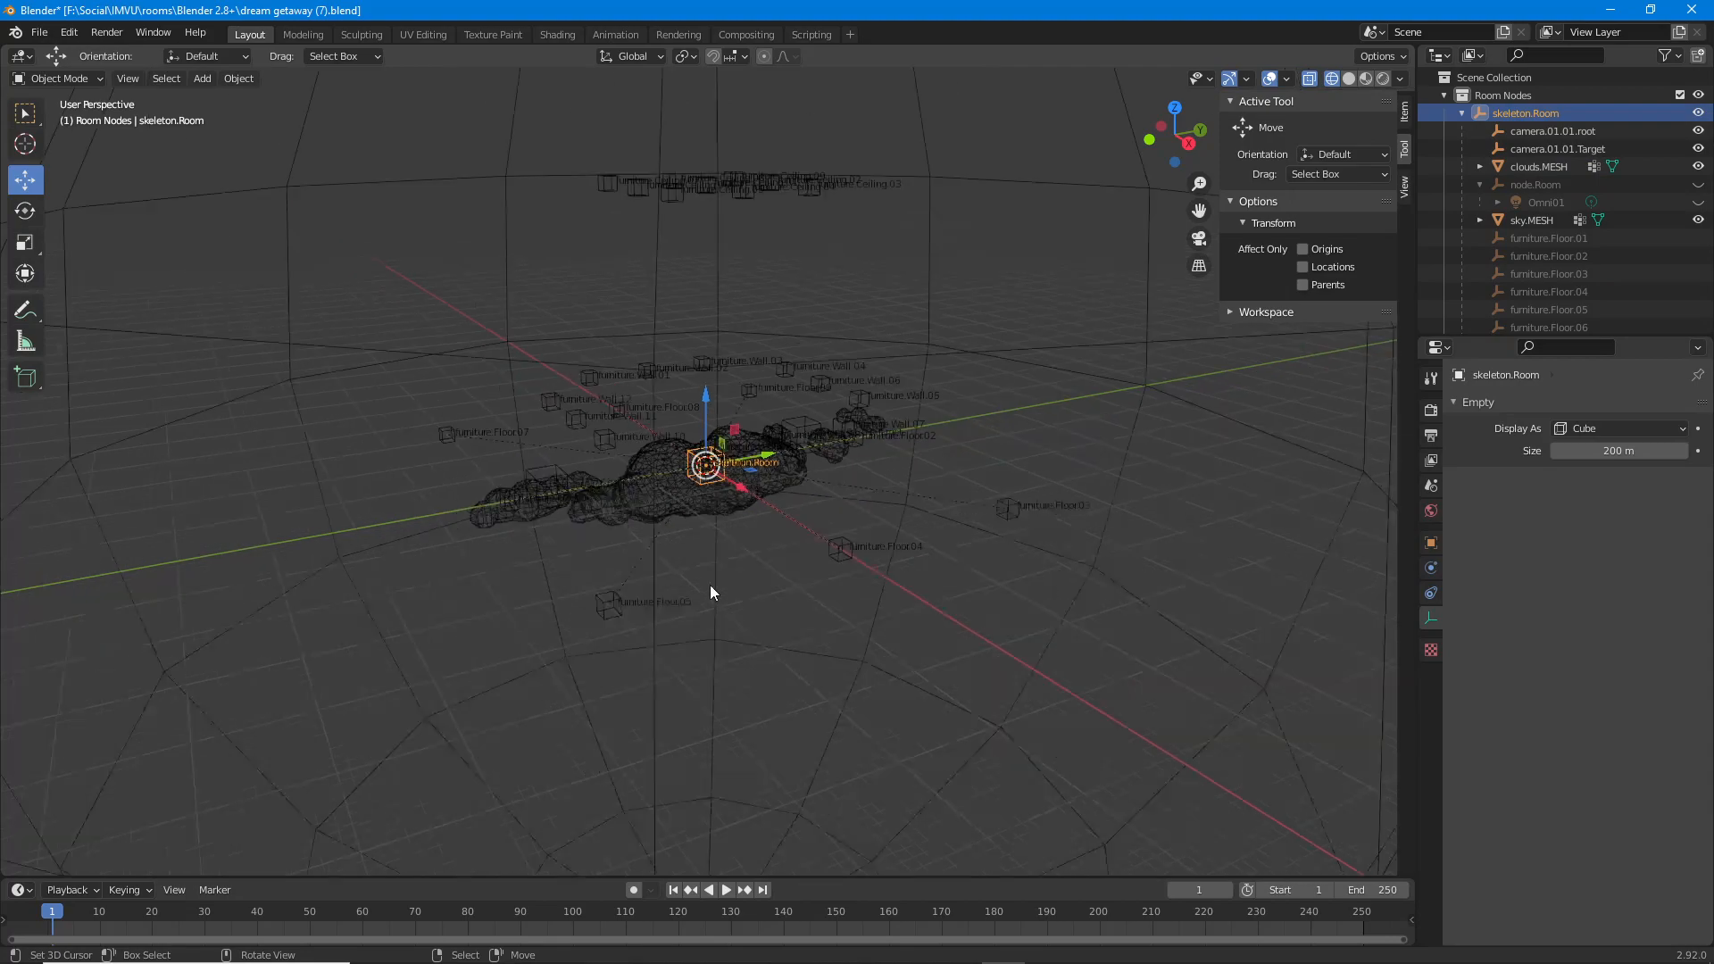
{"action": "key", "text": "g"}
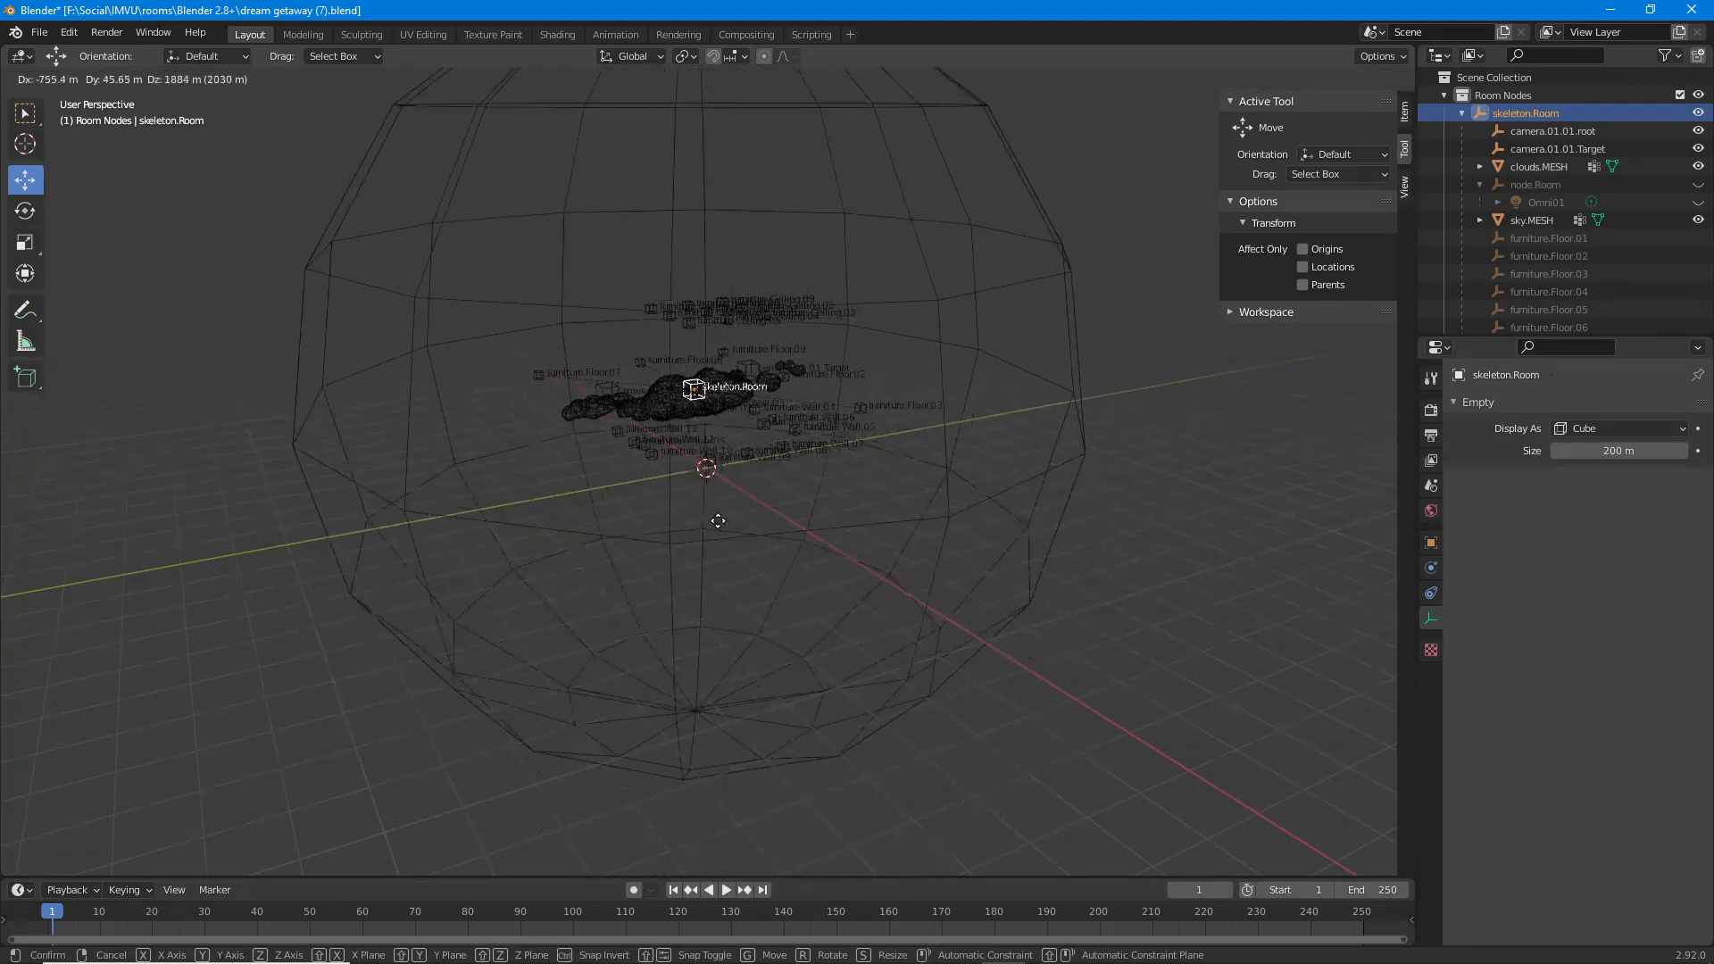
{"action": "right_click", "coordinate": [715, 505]}
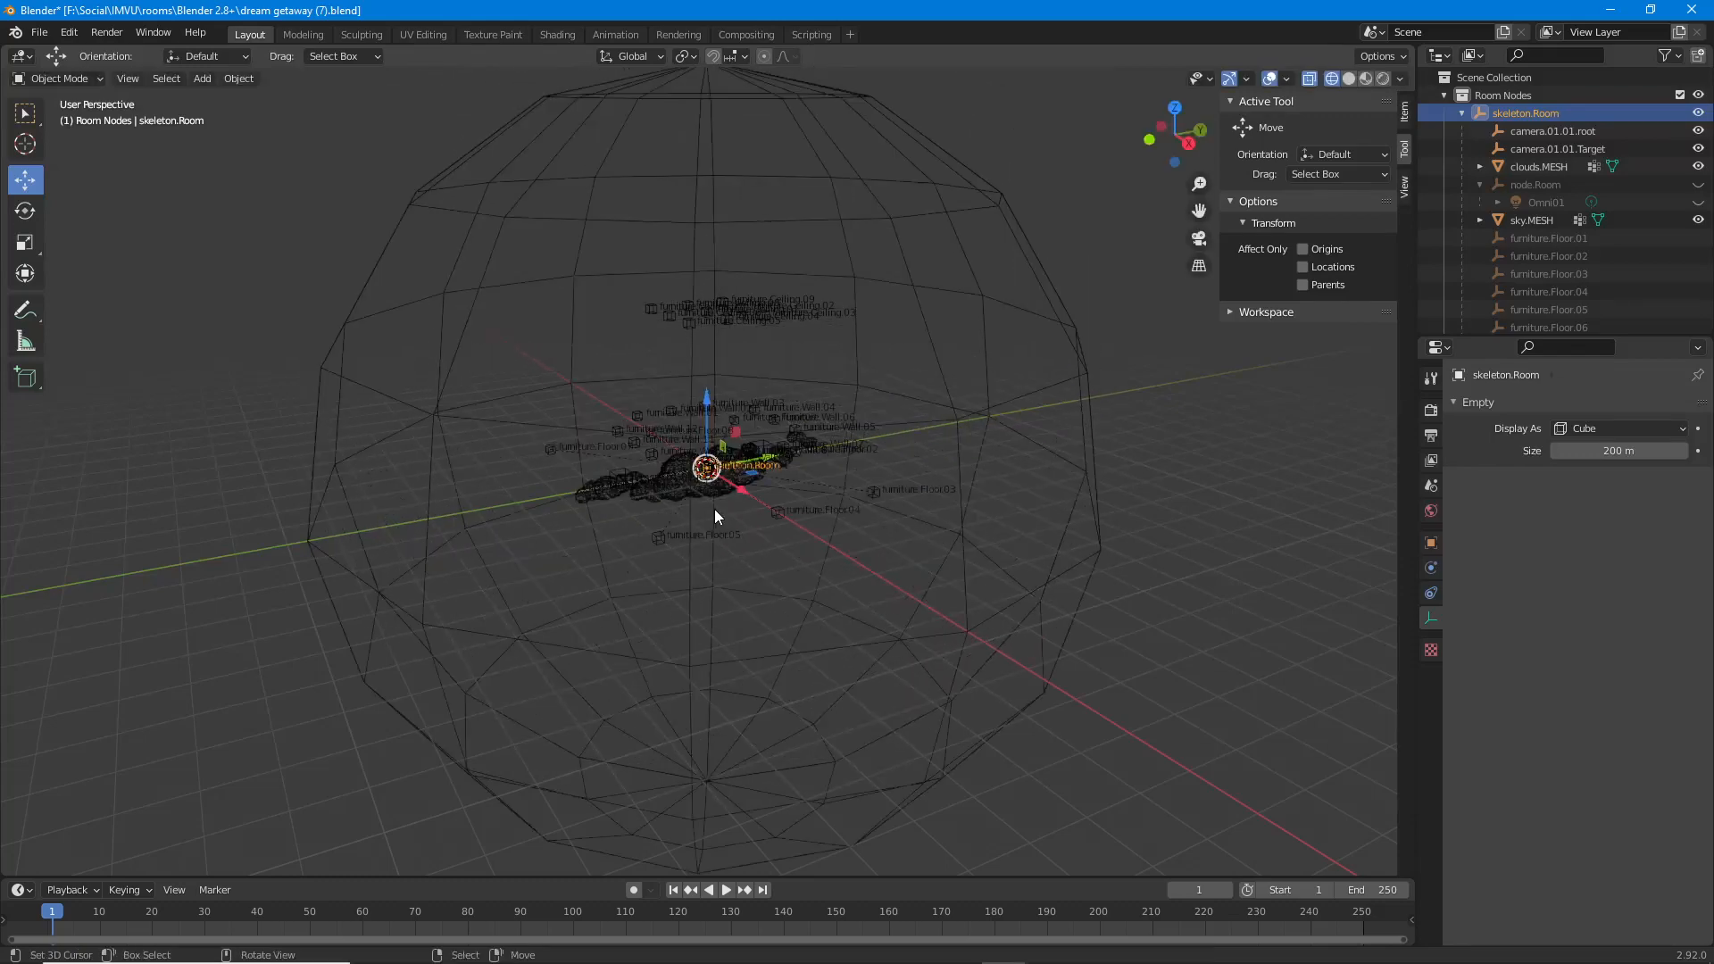
Select clouds.MESH first and add skeleton.Room as the active object to review the parenting selection order.
{"action": "scroll", "coordinate": [714, 509], "scroll_direction": "up", "scroll_amount": 6}
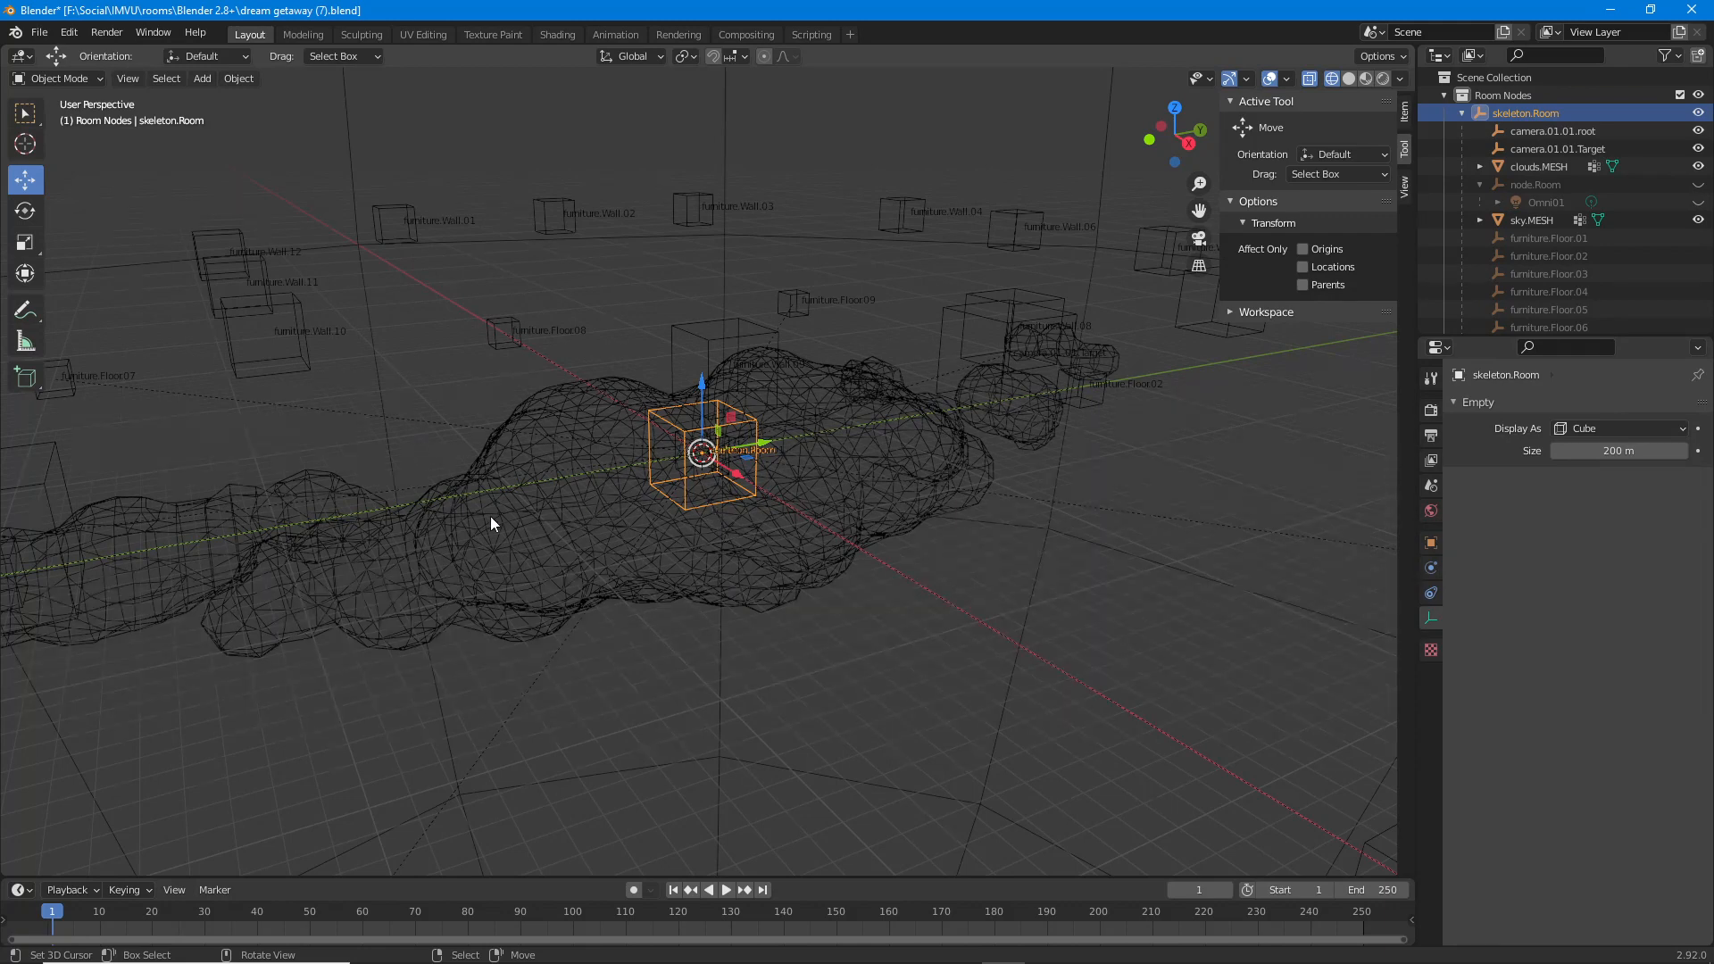
{"action": "scroll", "coordinate": [632, 505], "scroll_direction": "up", "scroll_amount": 3}
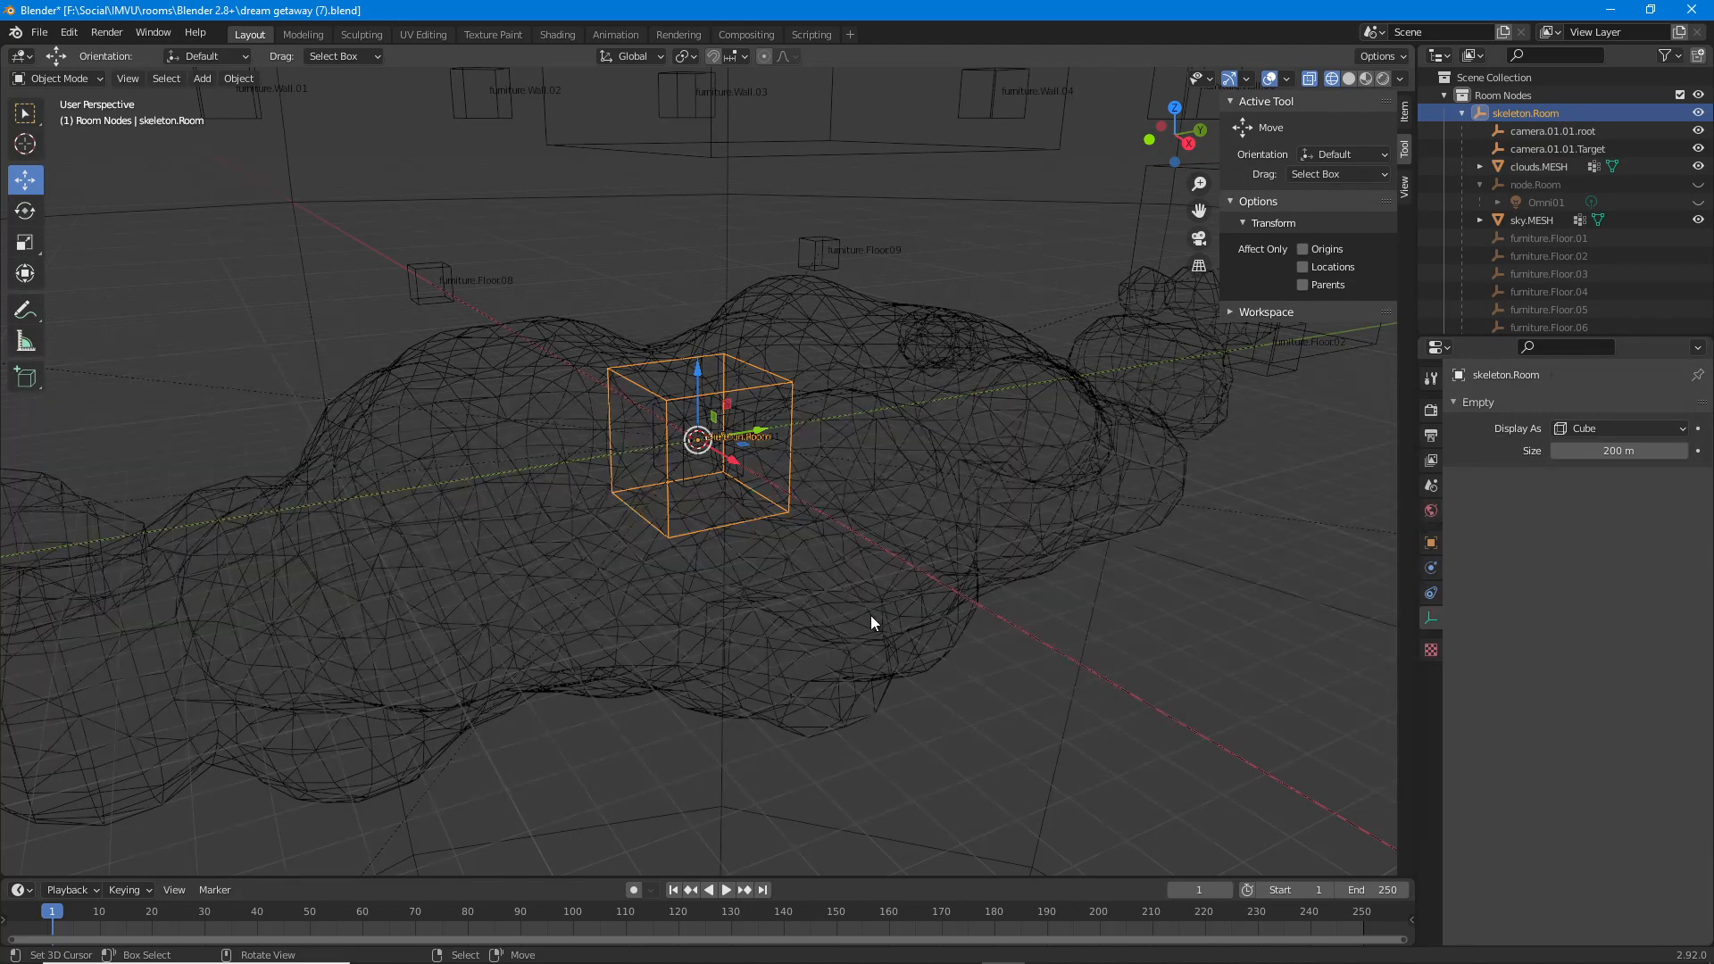
{"action": "left_click", "coordinate": [918, 628]}
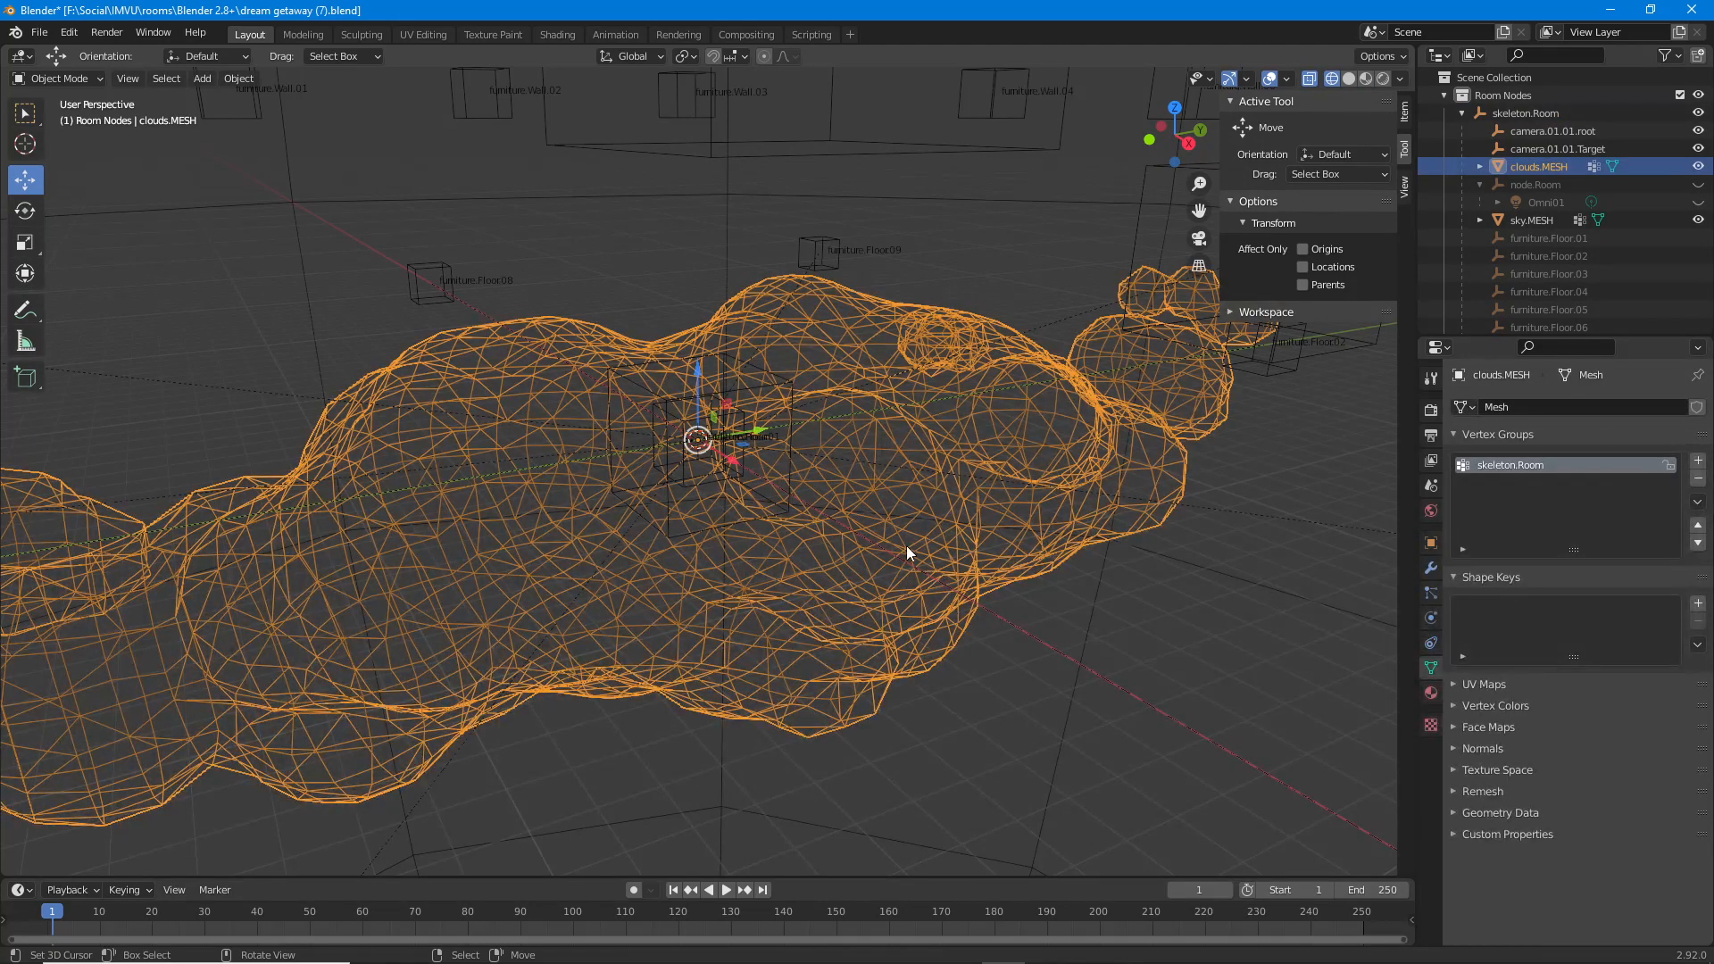
{"action": "left_click", "coordinate": [790, 436], "text": "shift"}
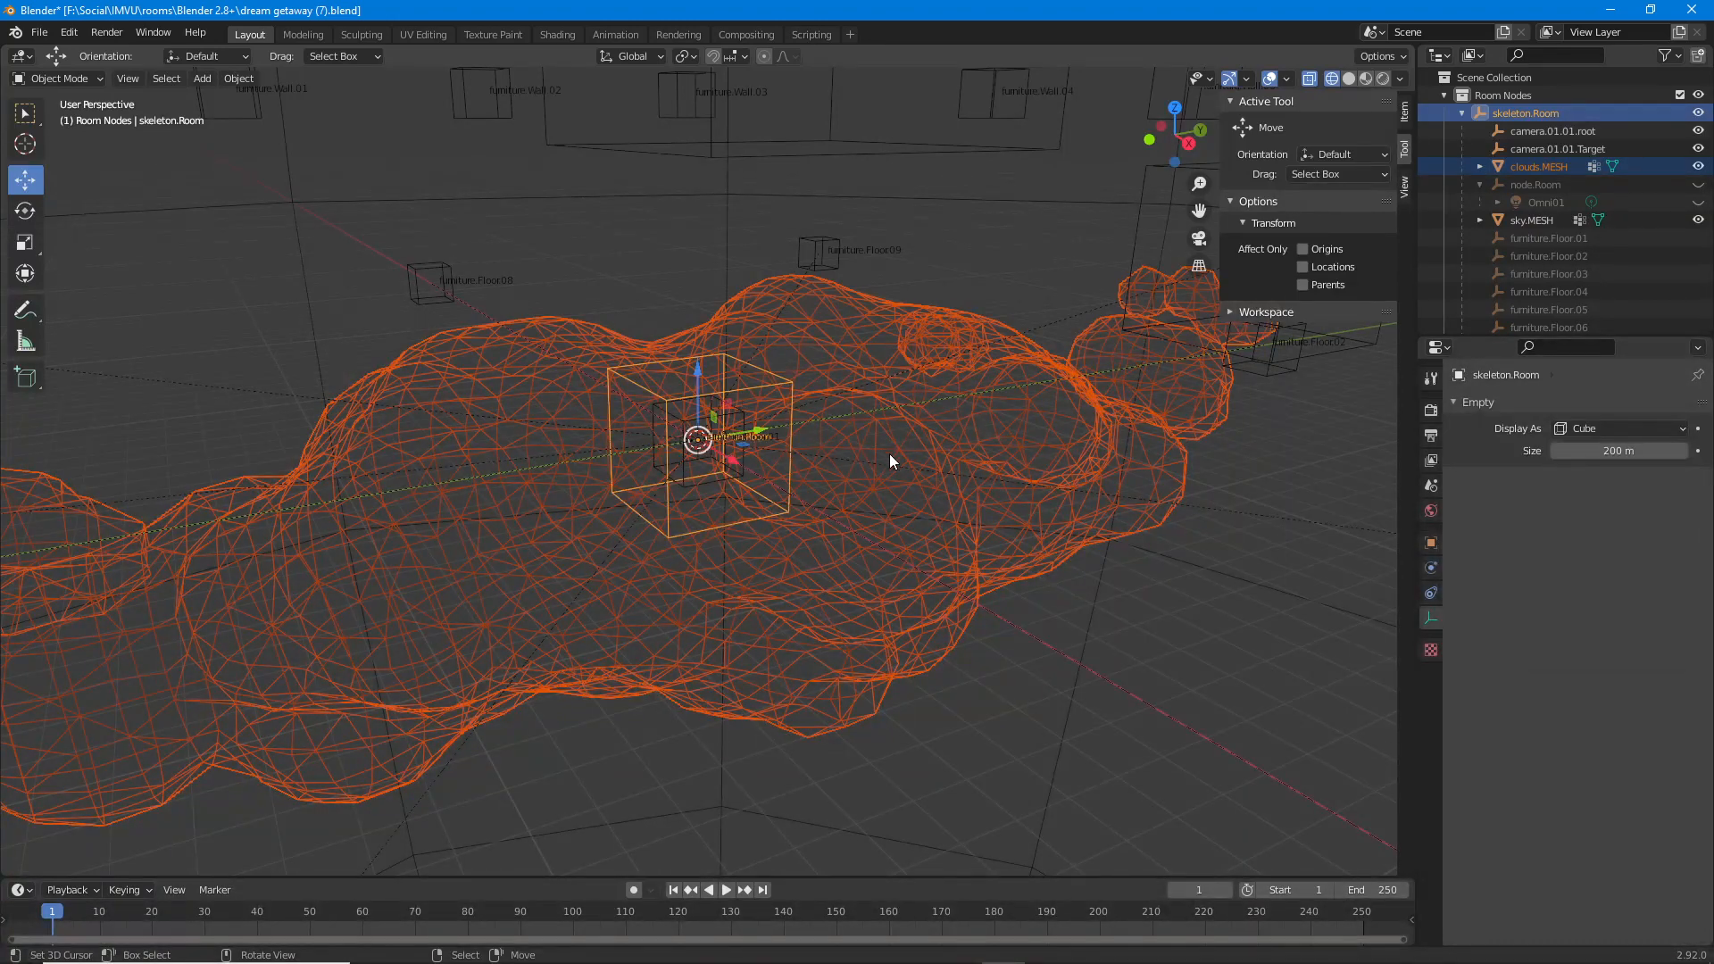
{"action": "left_click", "coordinate": [940, 630]}
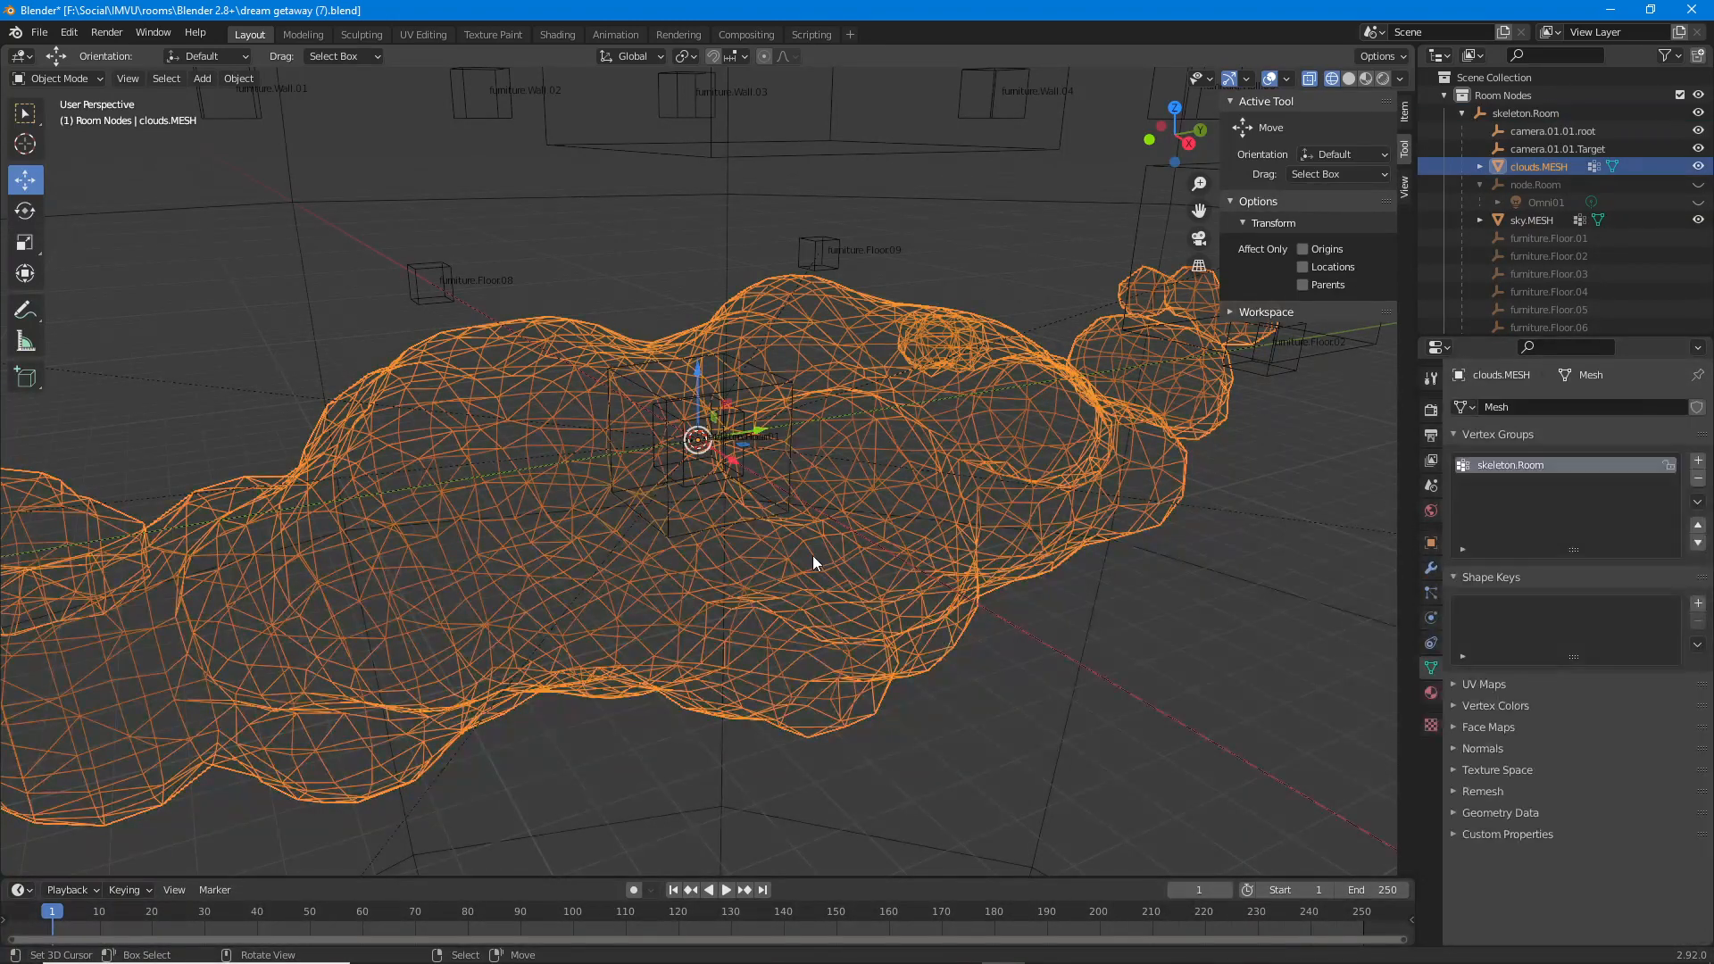
{"action": "left_click", "coordinate": [789, 463], "text": "shift"}
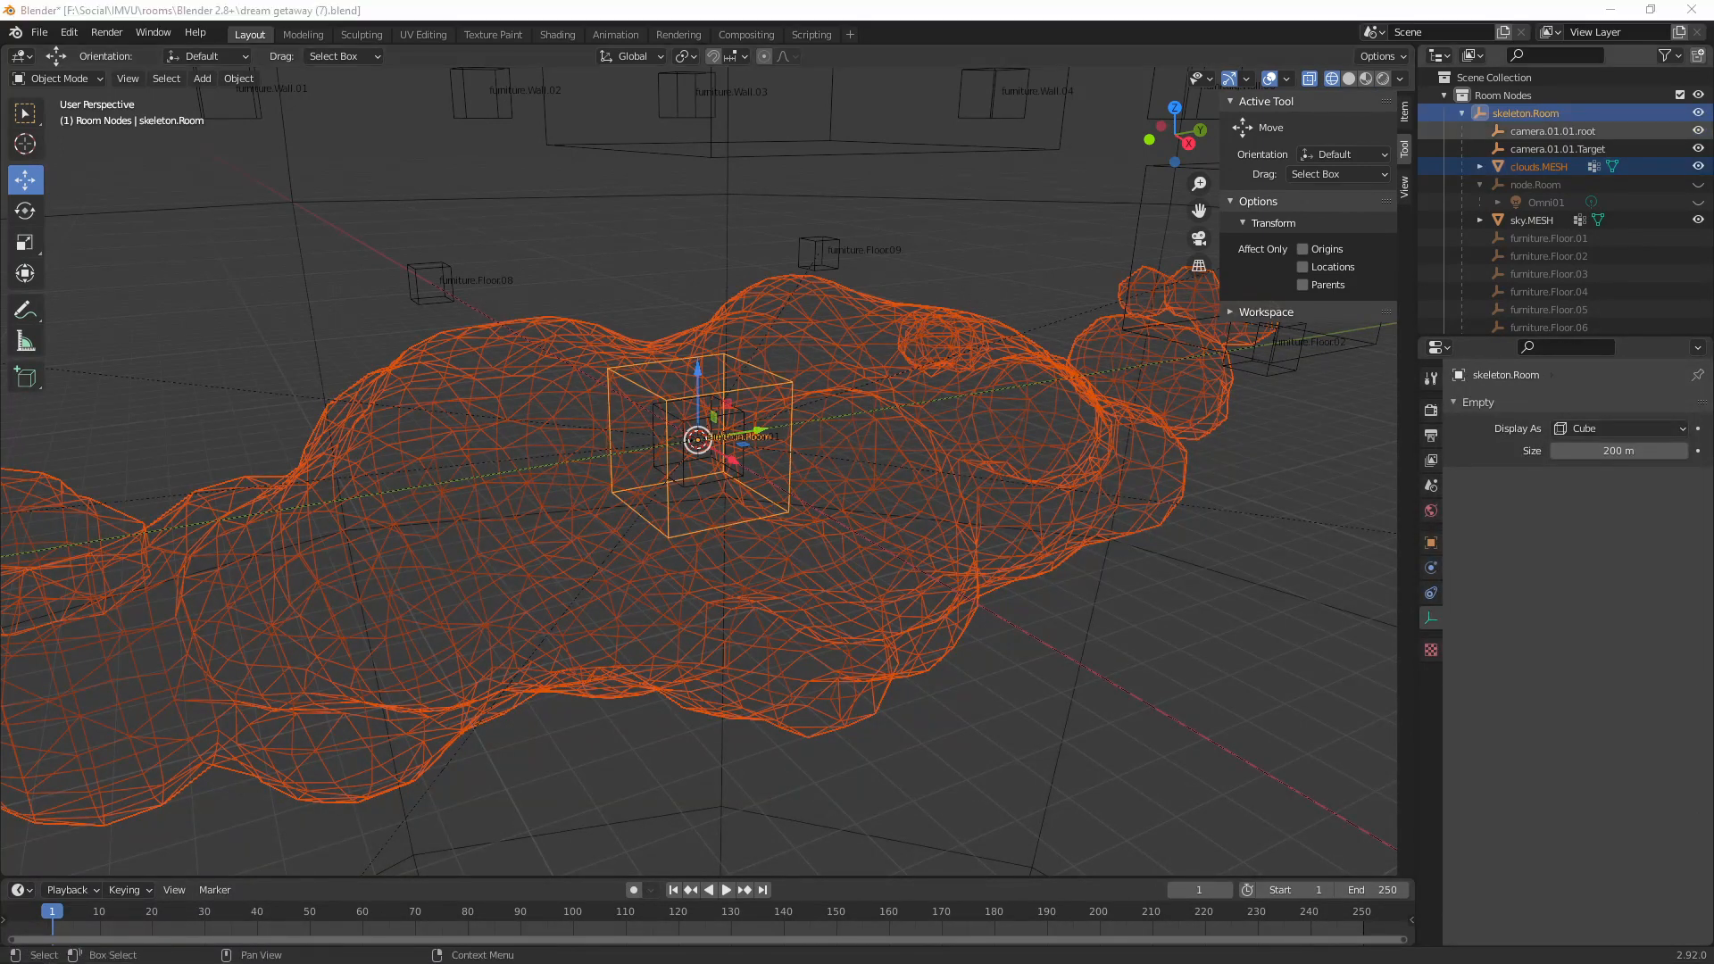
{"action": "mouse_move", "coordinate": [1481, 104]}
{"action": "left_mouse_down"}
{"action": "mouse_move", "coordinate": [1575, 135]}
{"action": "mouse_move", "coordinate": [1462, 98]}
{"action": "left_mouse_up"}
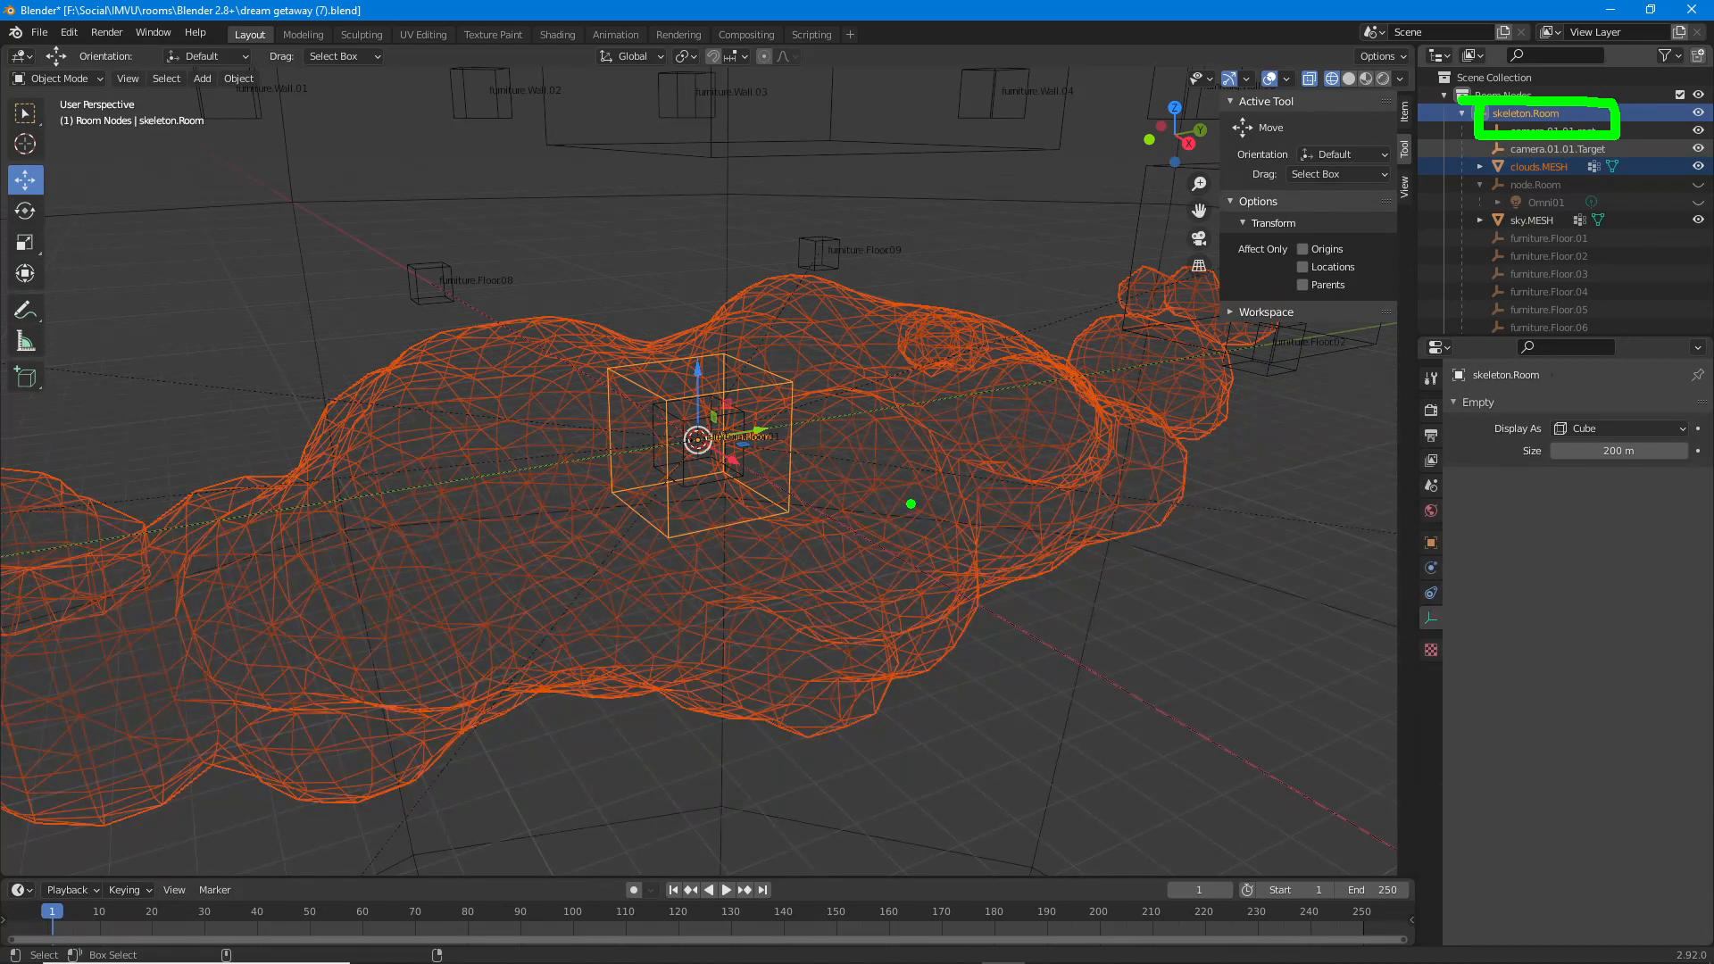
{"action": "key", "text": "Escape"}
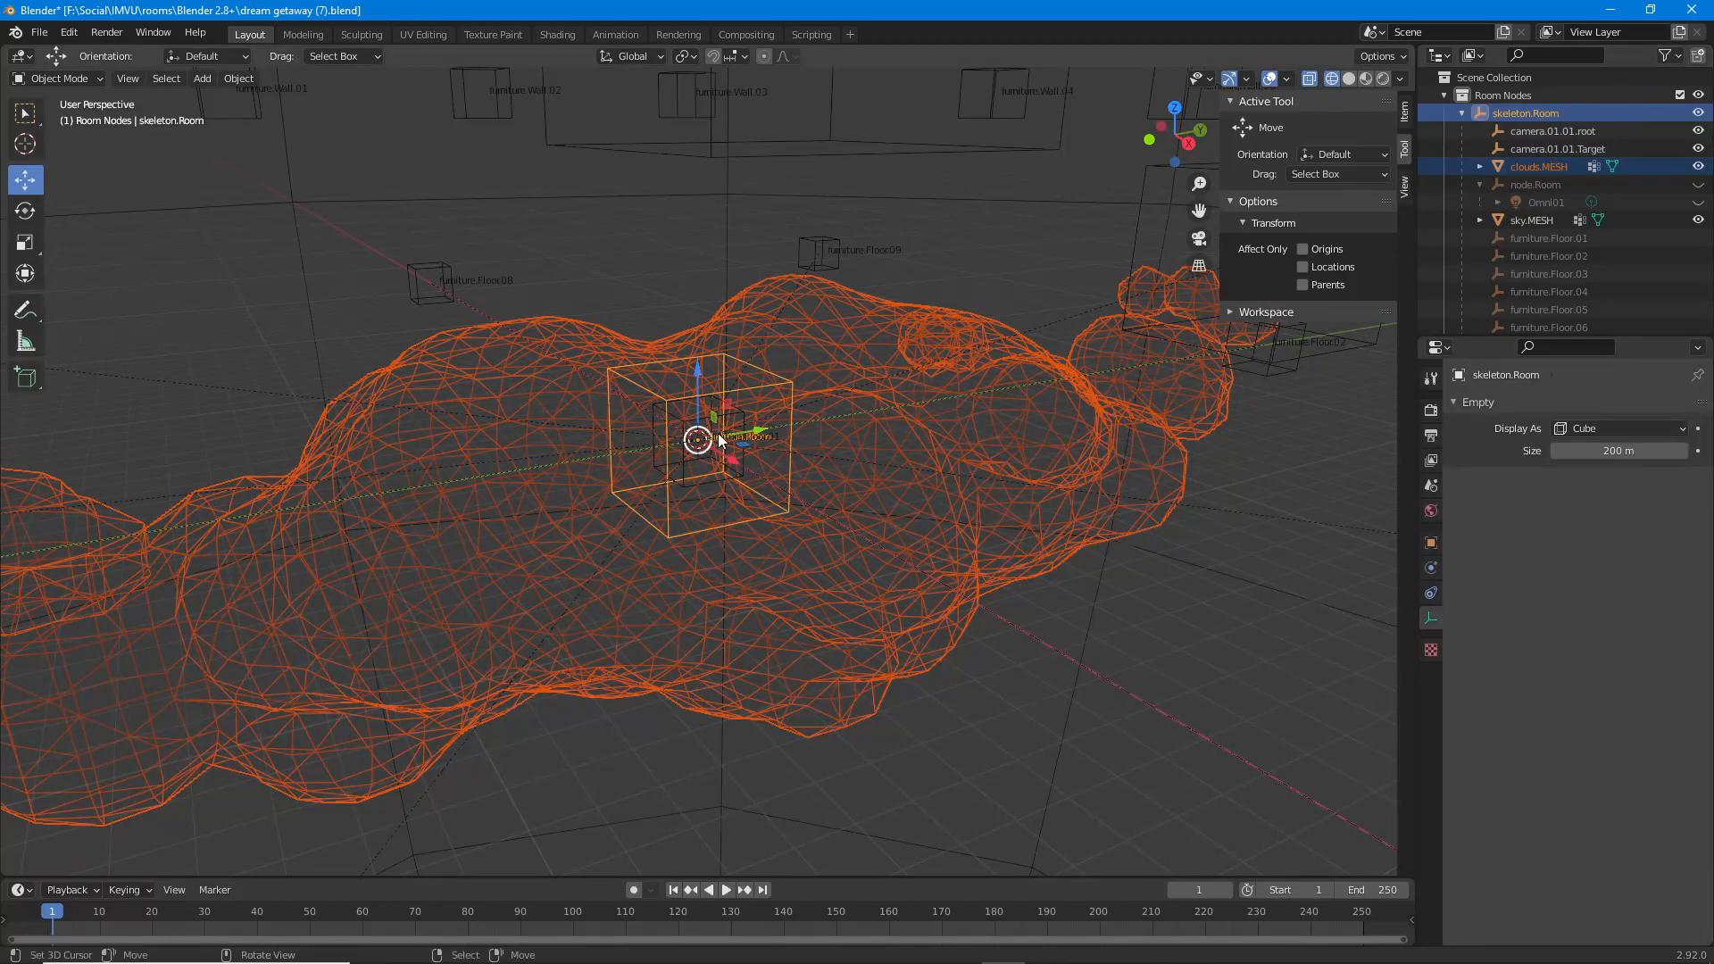
Add an Armature modifier to clouds.MESH and check the choices for its target object.
{"action": "left_click", "coordinate": [786, 468]}
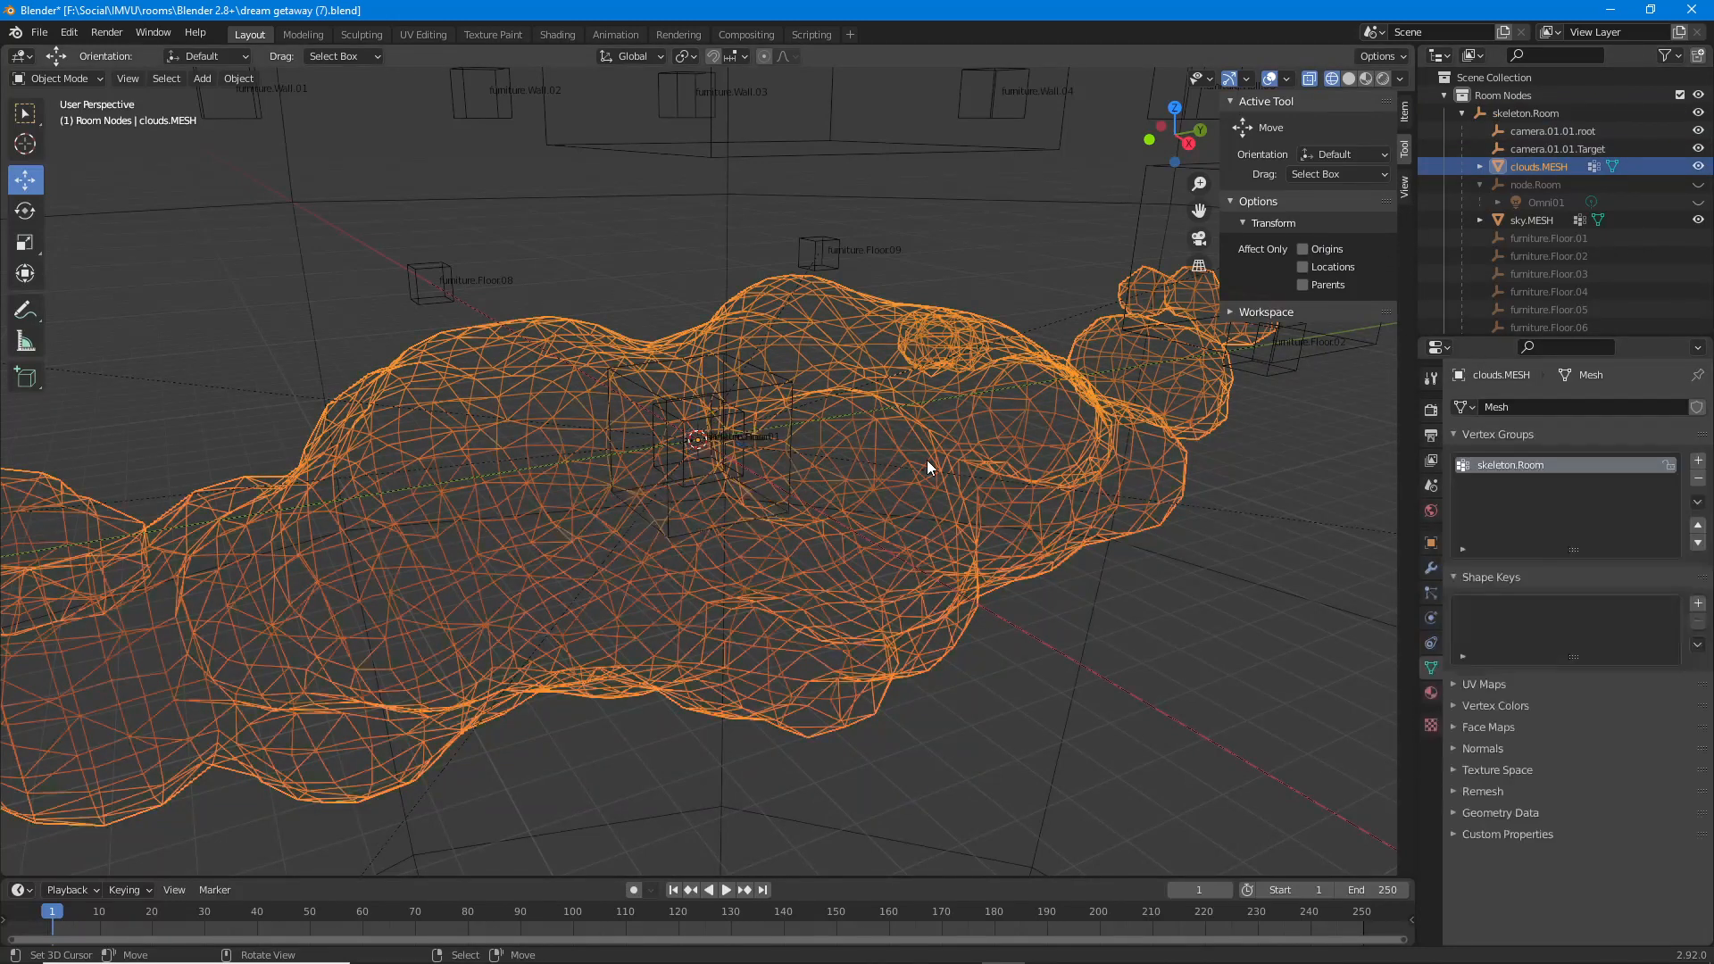
{"action": "left_click", "coordinate": [1429, 570]}
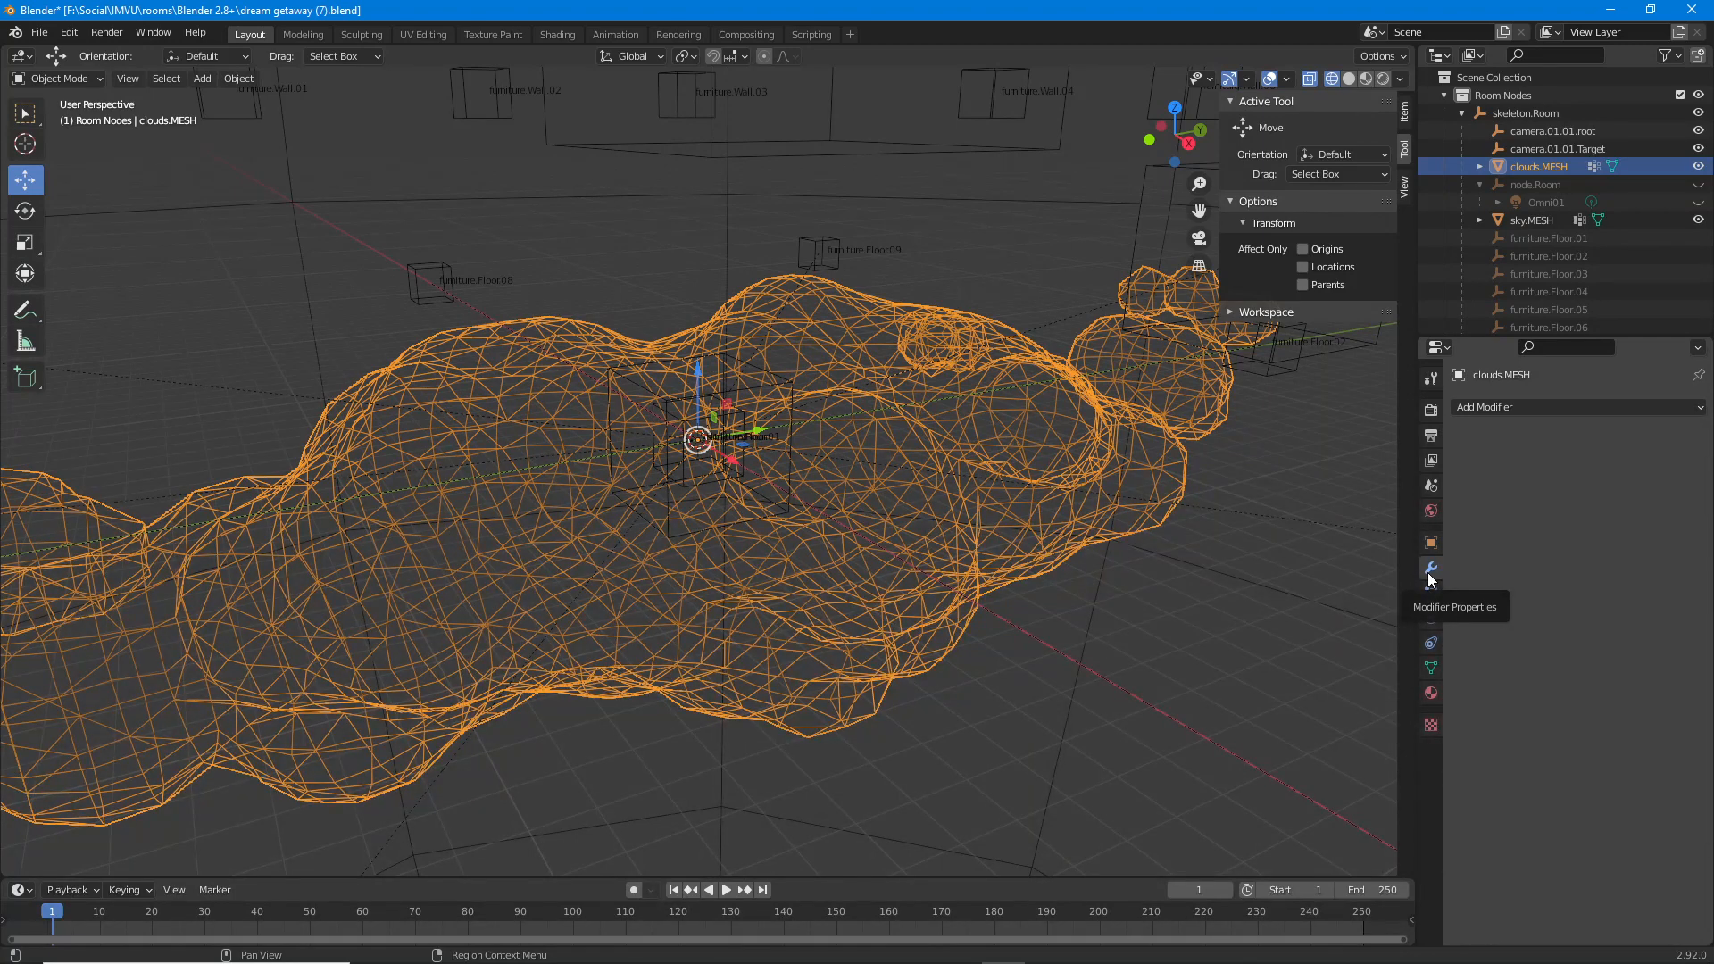
{"action": "left_click", "coordinate": [1518, 407]}
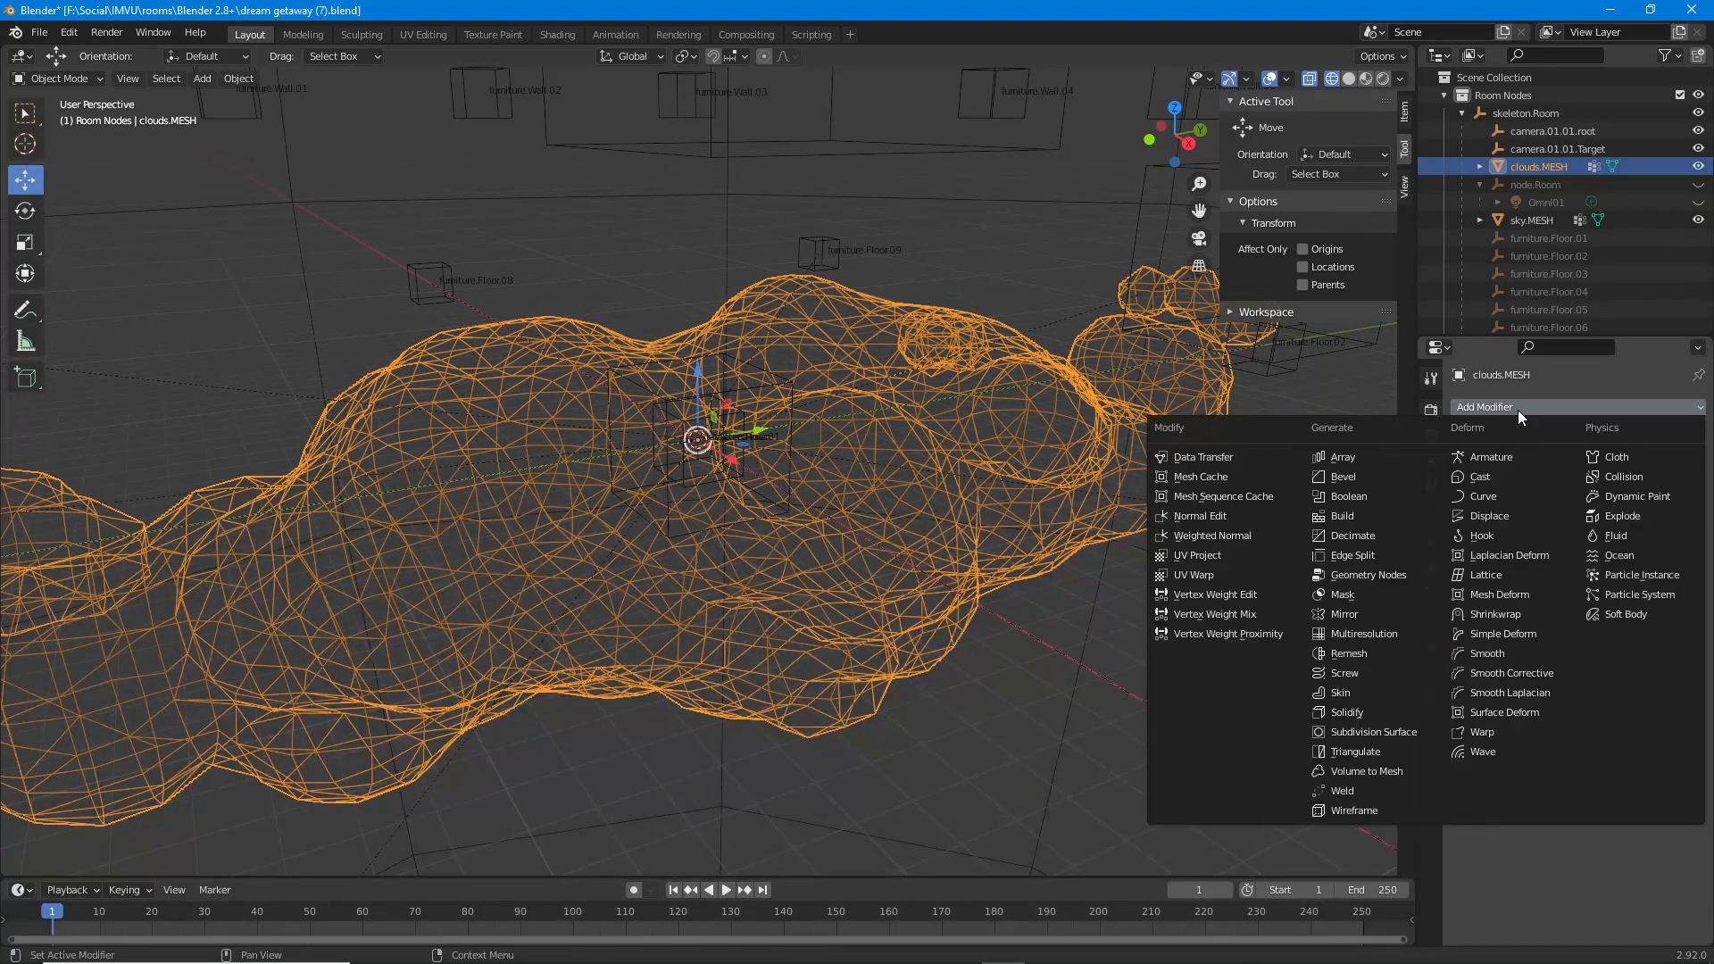
{"action": "left_click", "coordinate": [1497, 459]}
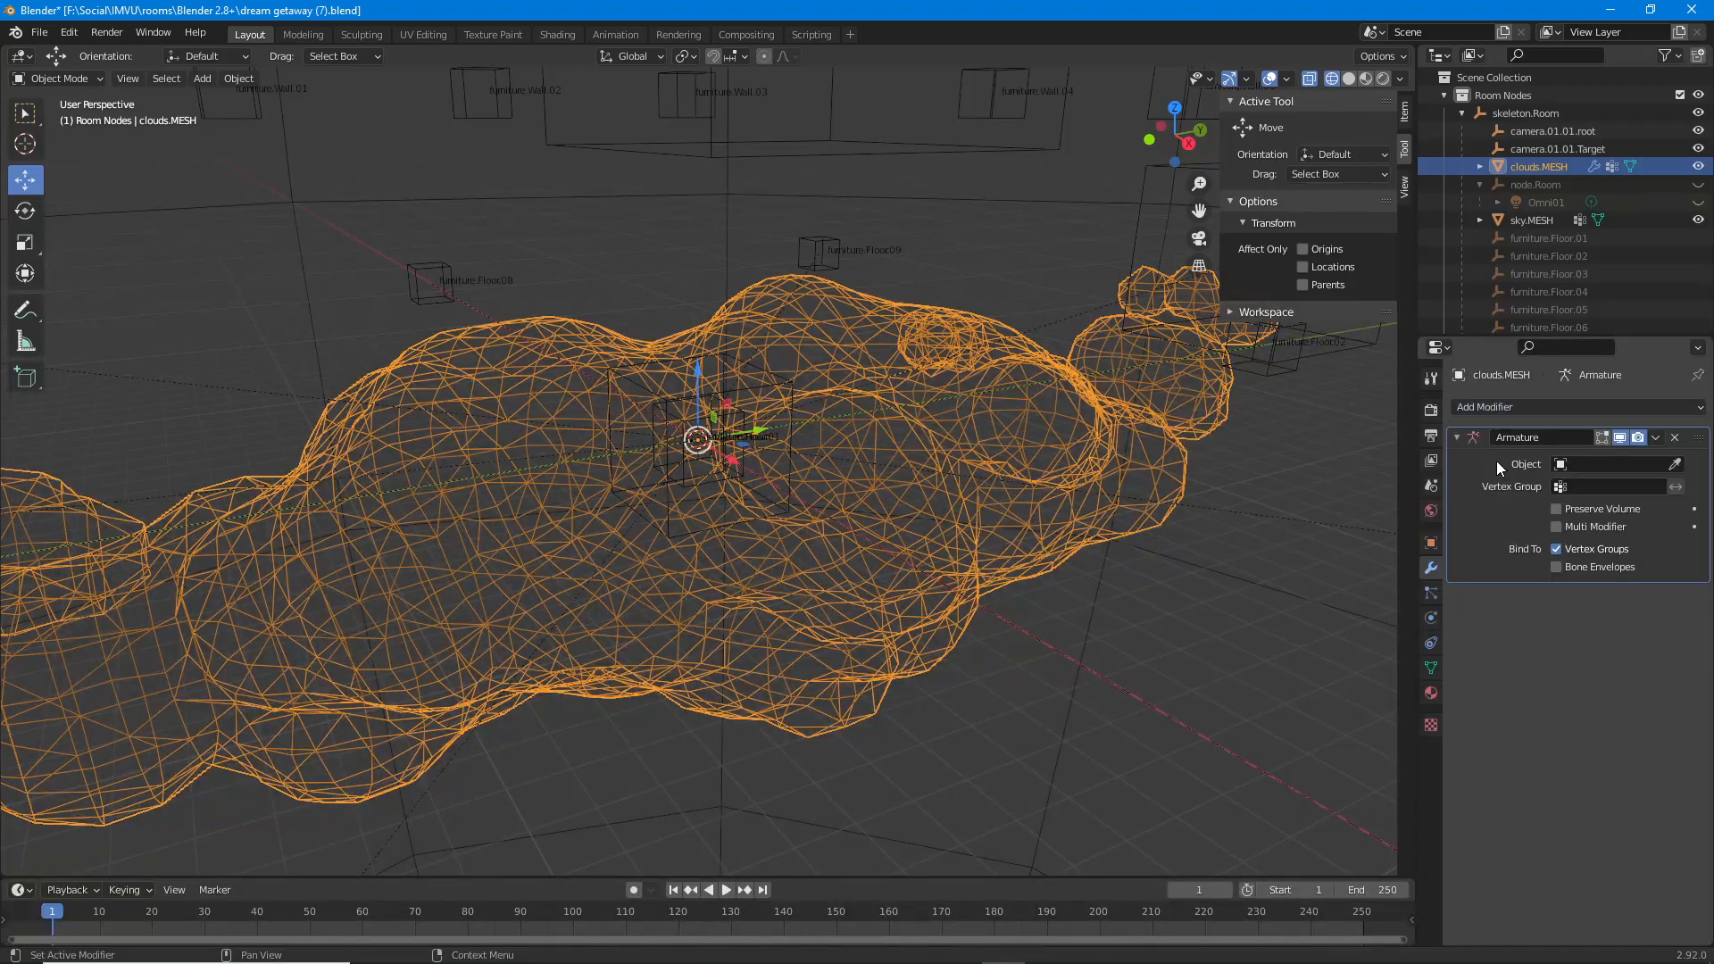
{"action": "left_click", "coordinate": [1607, 464]}
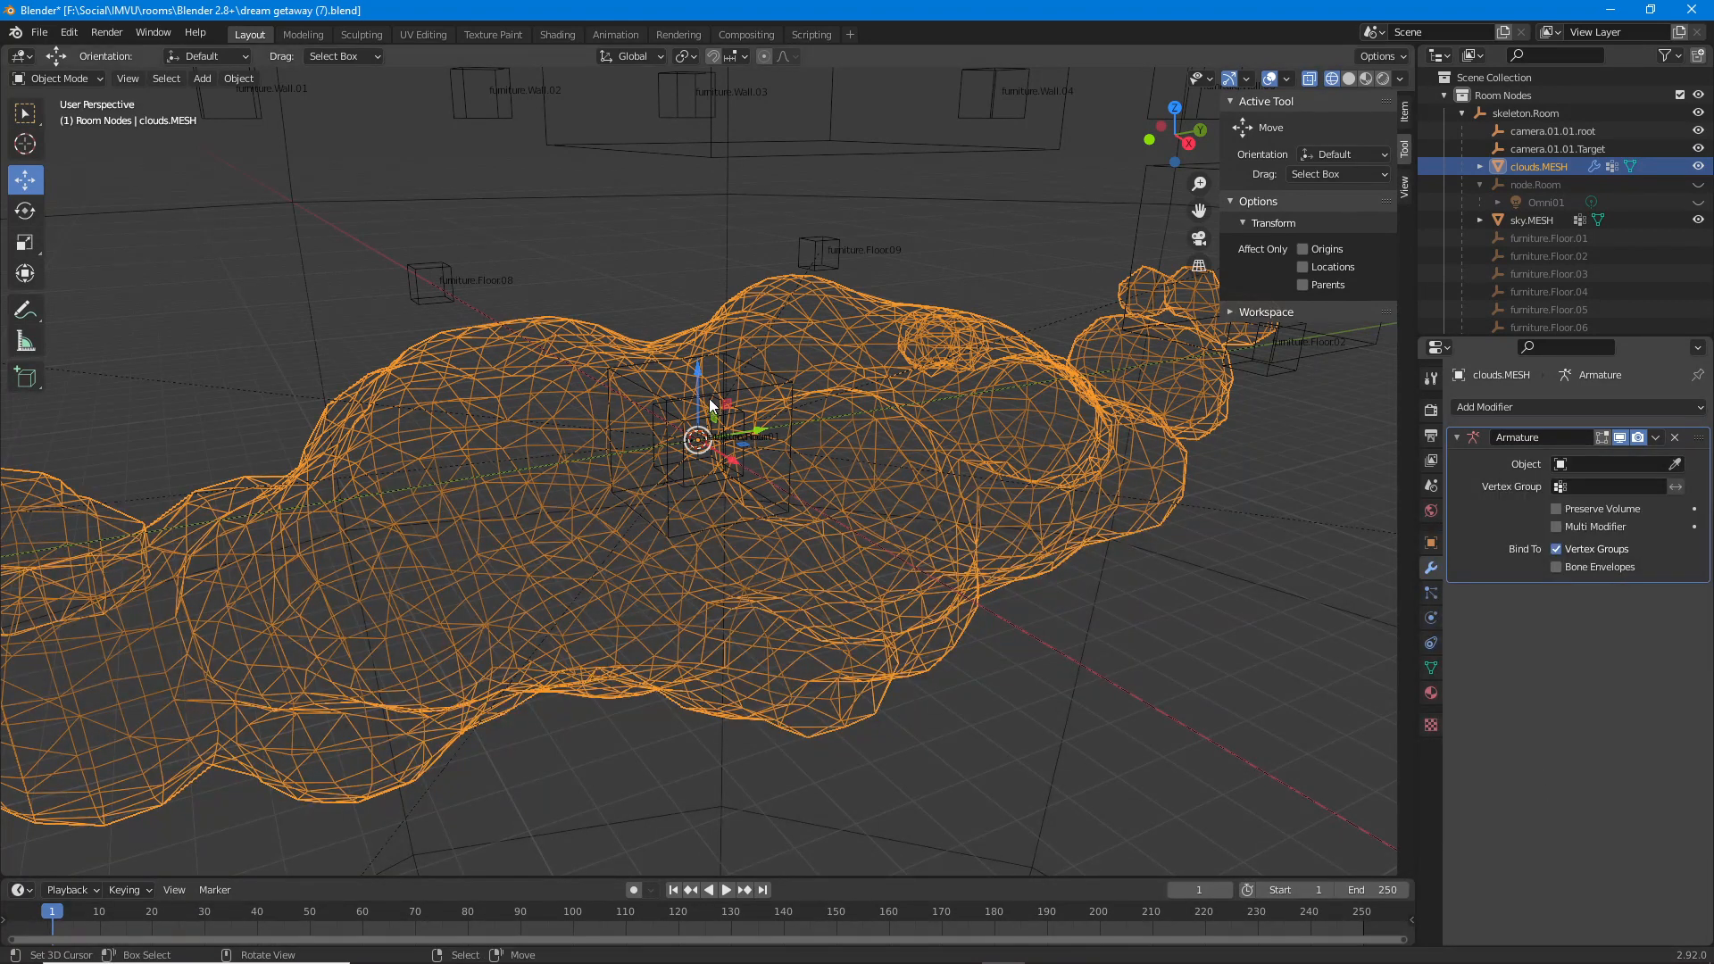
Check skeleton.Room's object type against the Armature modifier, and remove that modifier from clouds.MESH.
{"action": "left_click", "coordinate": [685, 400]}
{"action": "left_click", "coordinate": [648, 394]}
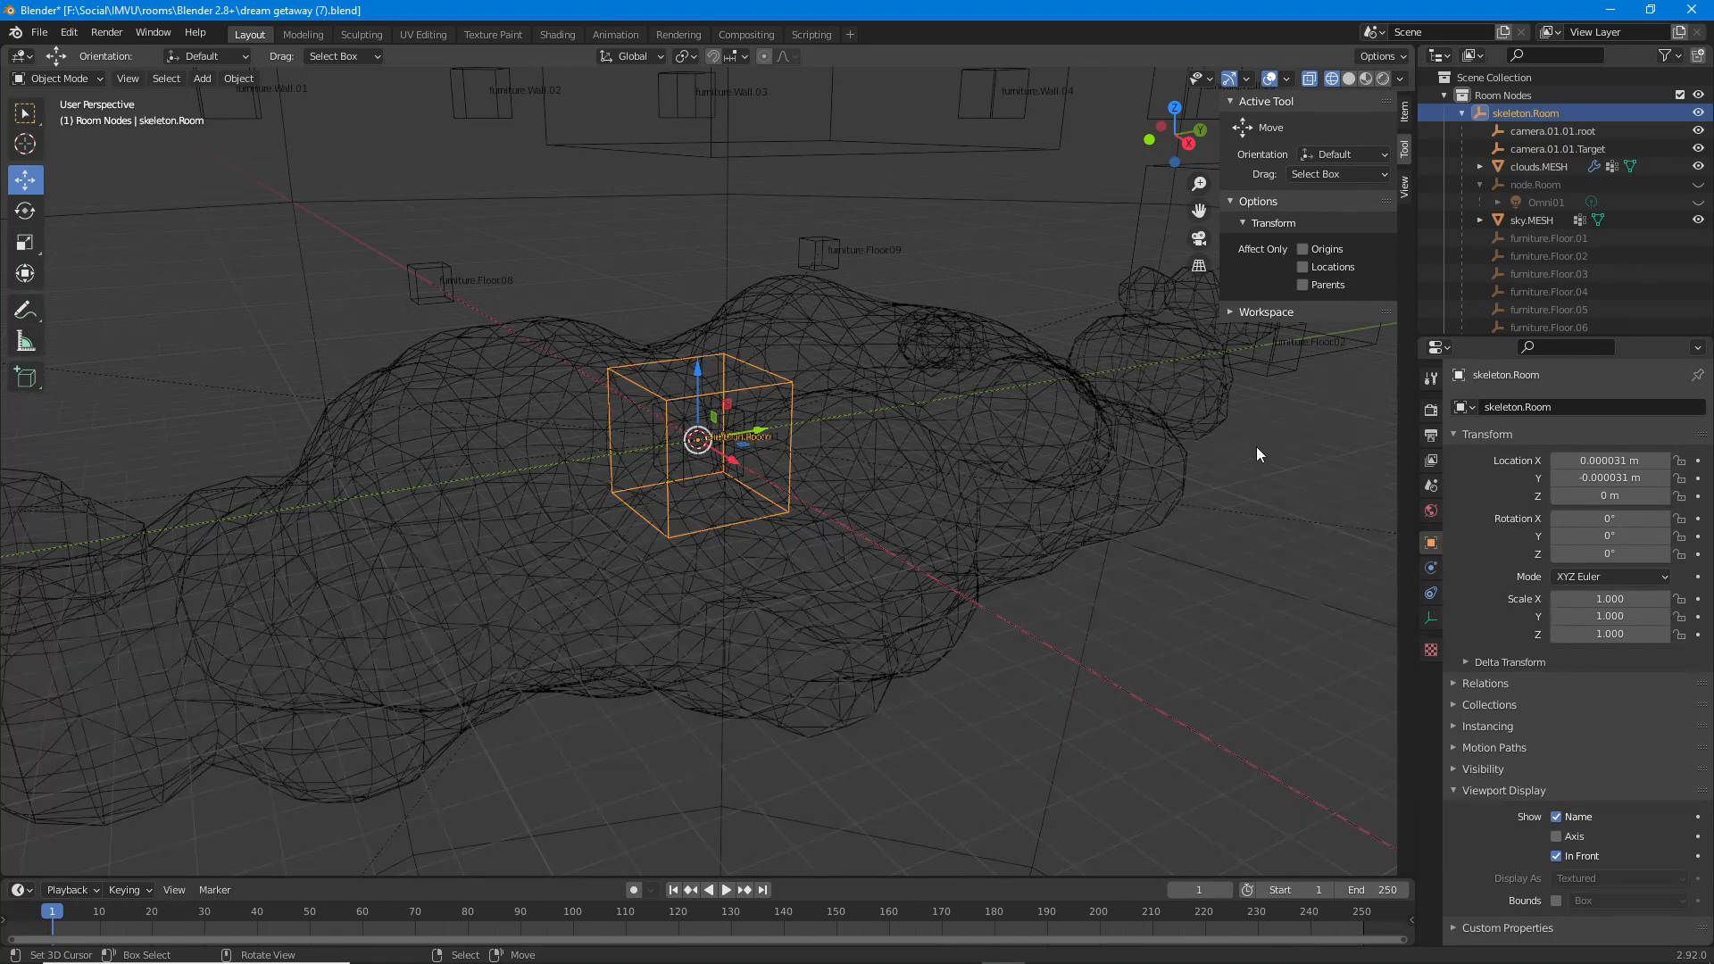
{"action": "left_click", "coordinate": [967, 471]}
{"action": "left_click", "coordinate": [1431, 567]}
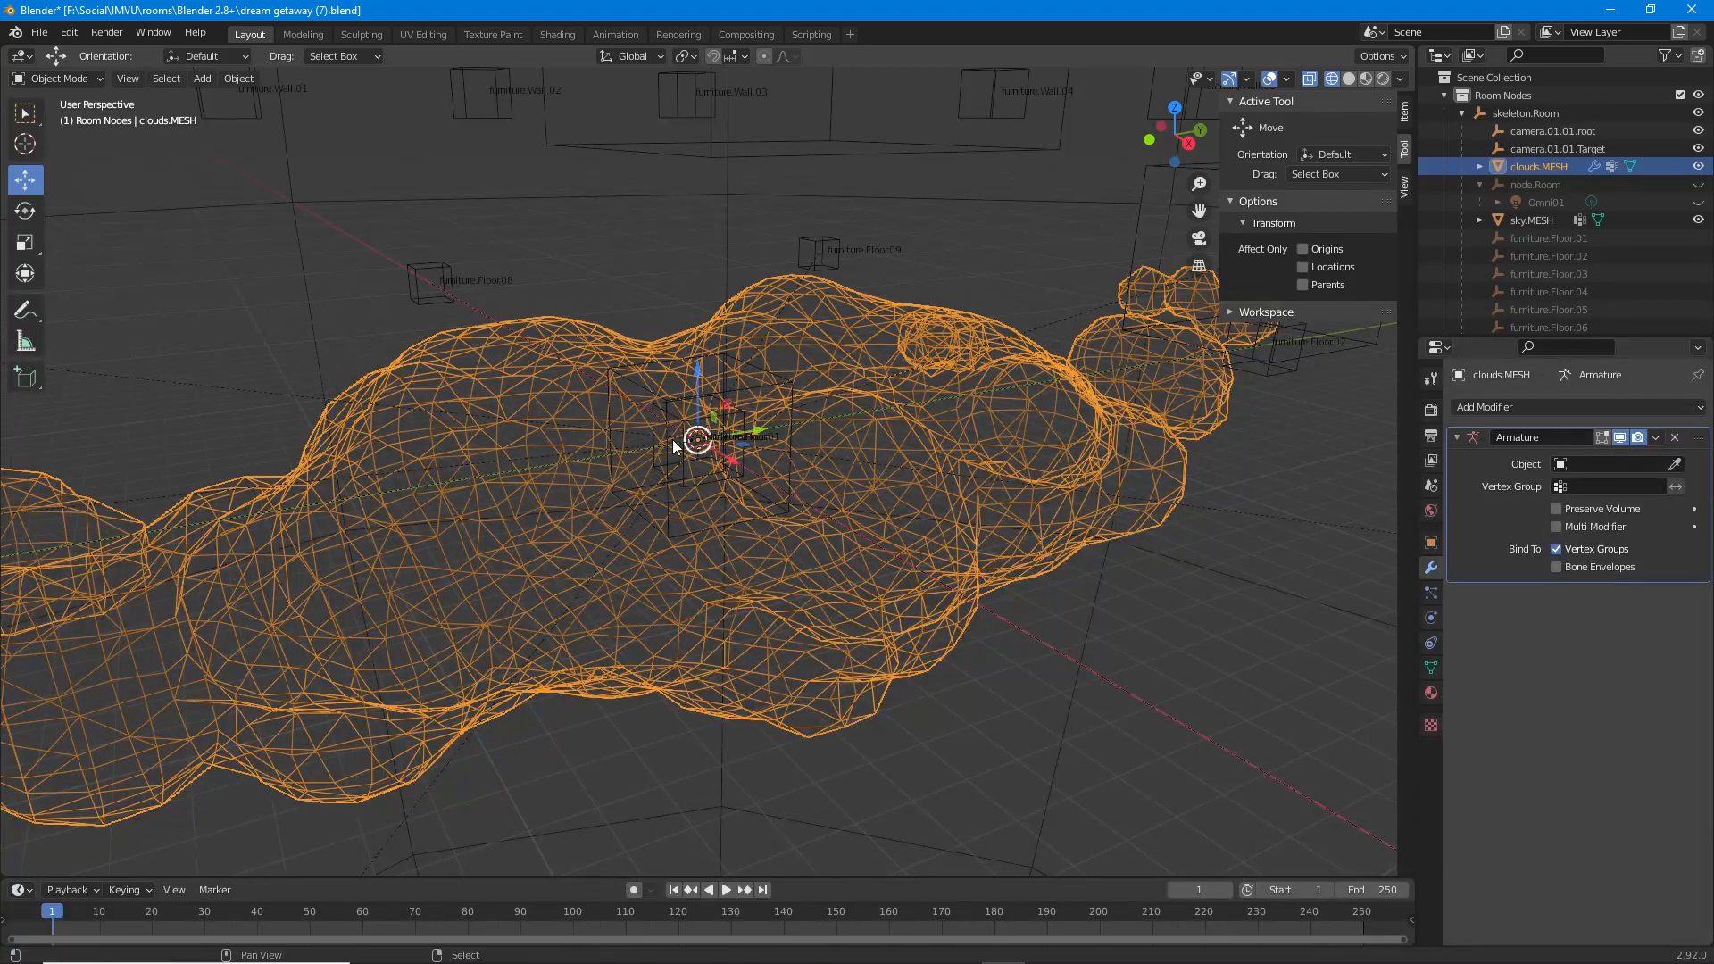
{"action": "right_click", "coordinate": [632, 378], "text": "shift"}
{"action": "right_click", "coordinate": [966, 491]}
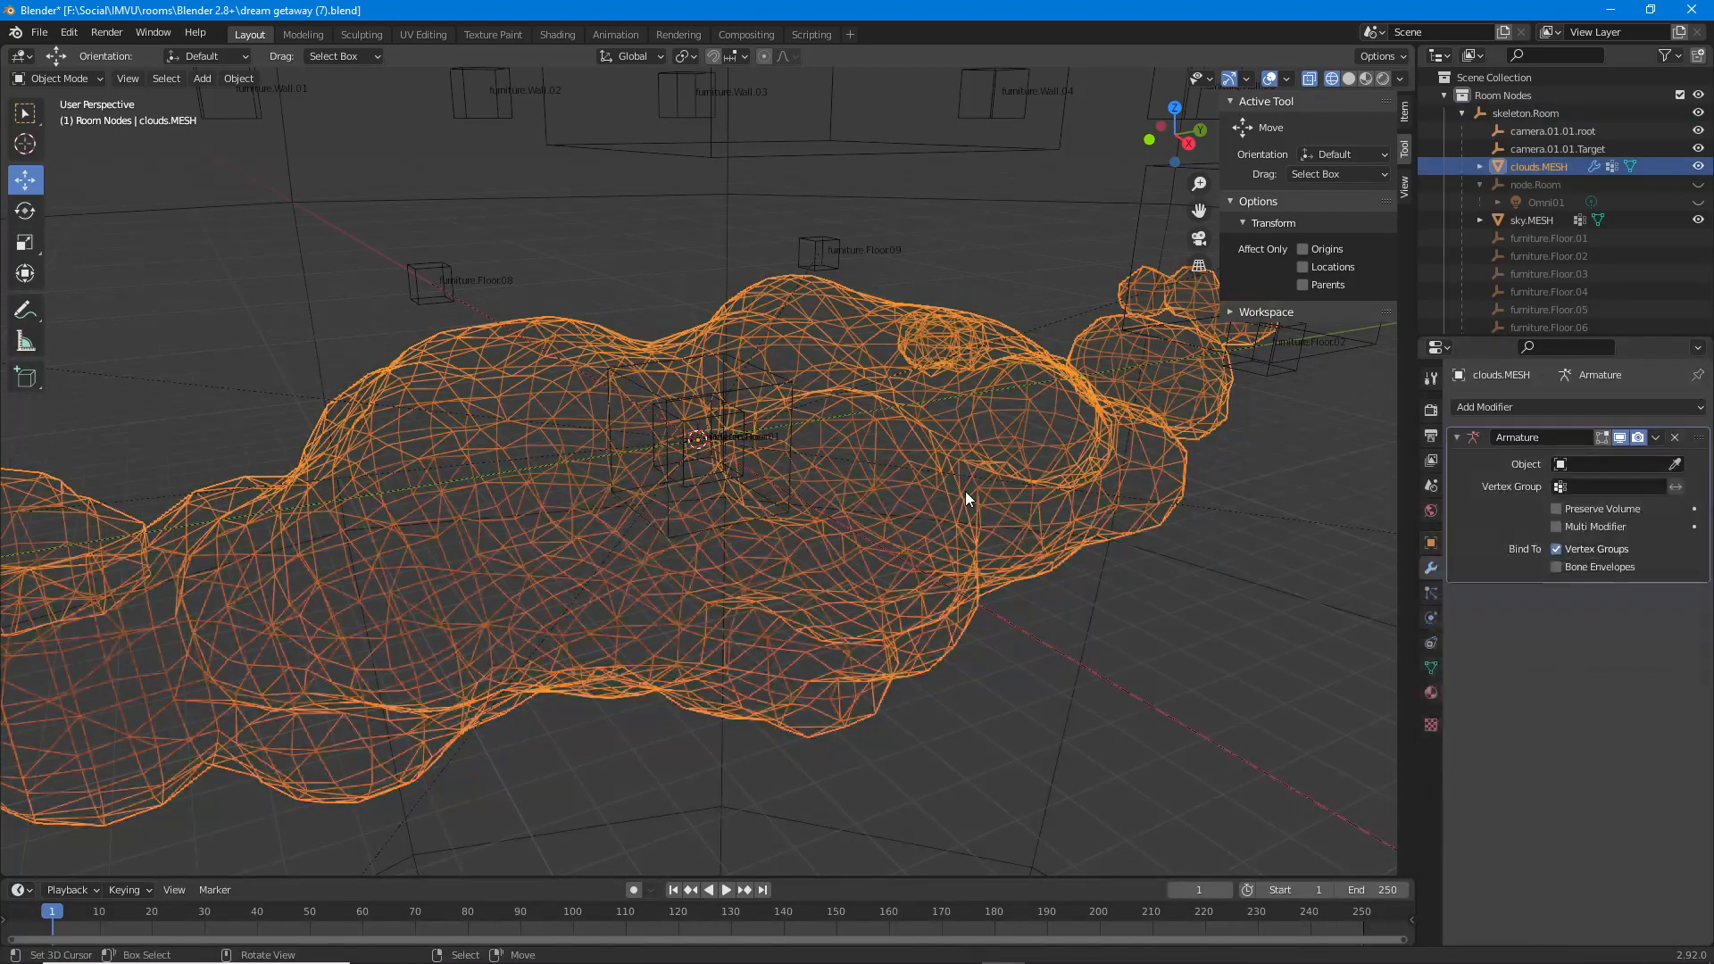
{"action": "left_click", "coordinate": [1675, 437]}
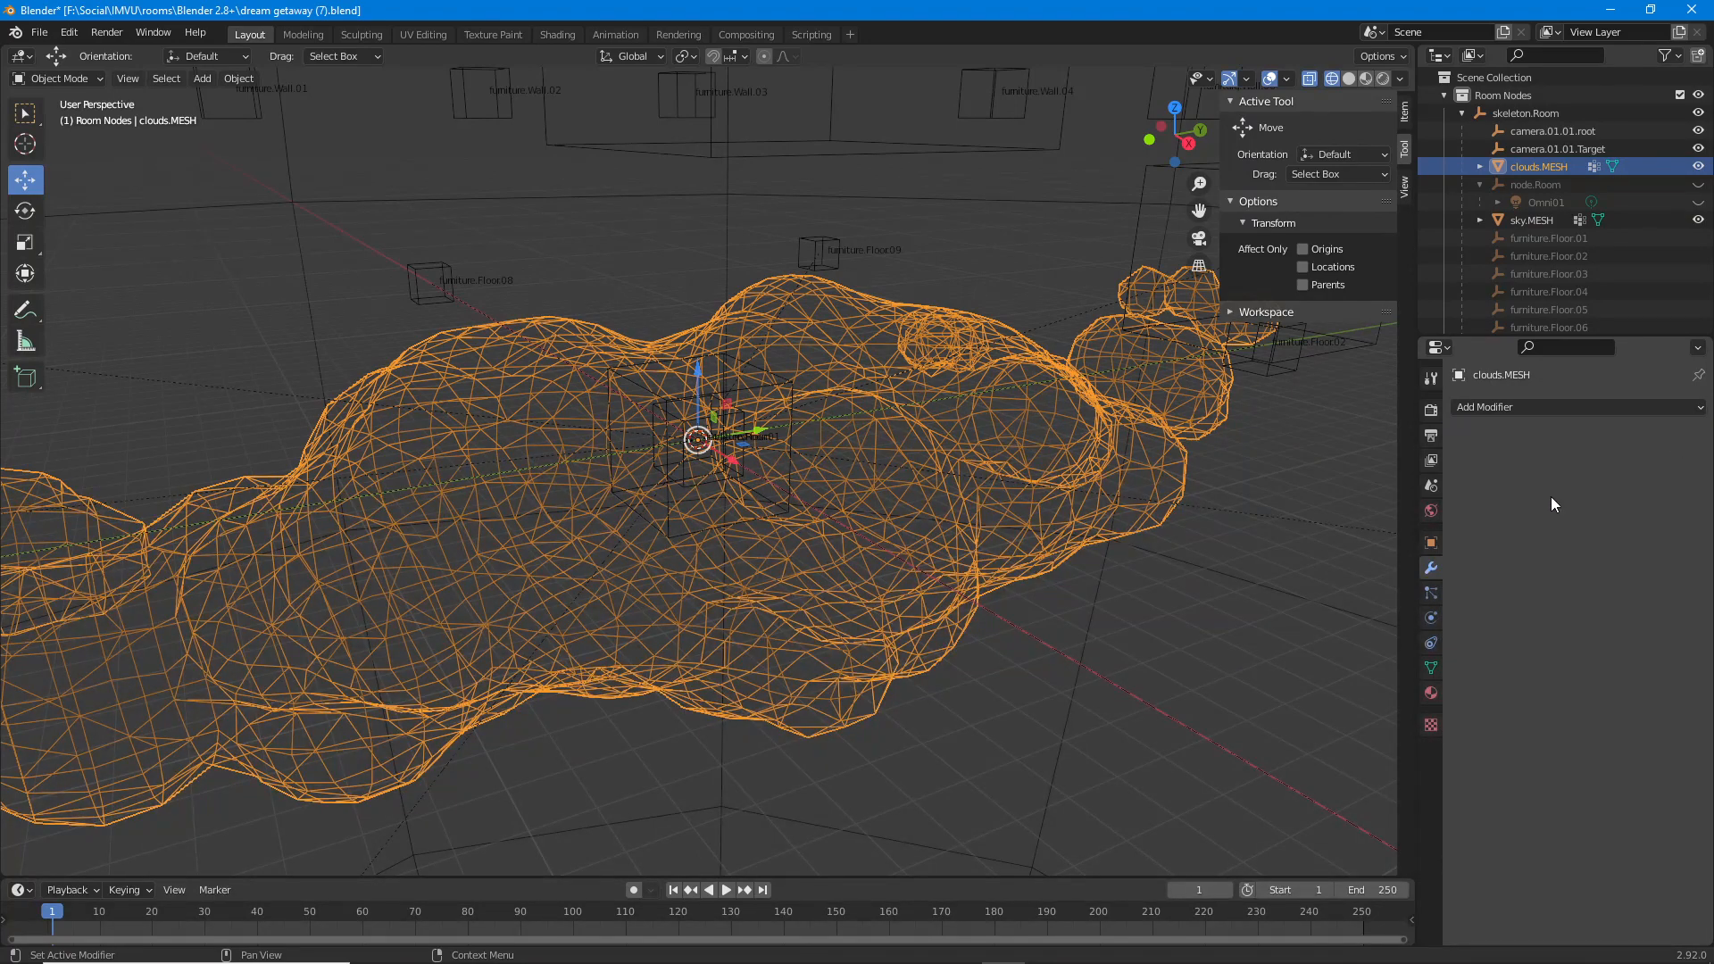
Unhide node.Room and its Omni01 light in the scene.
{"action": "scroll", "coordinate": [779, 507], "scroll_direction": "down", "scroll_amount": 6}
{"action": "scroll", "coordinate": [778, 509], "scroll_direction": "down", "scroll_amount": 3}
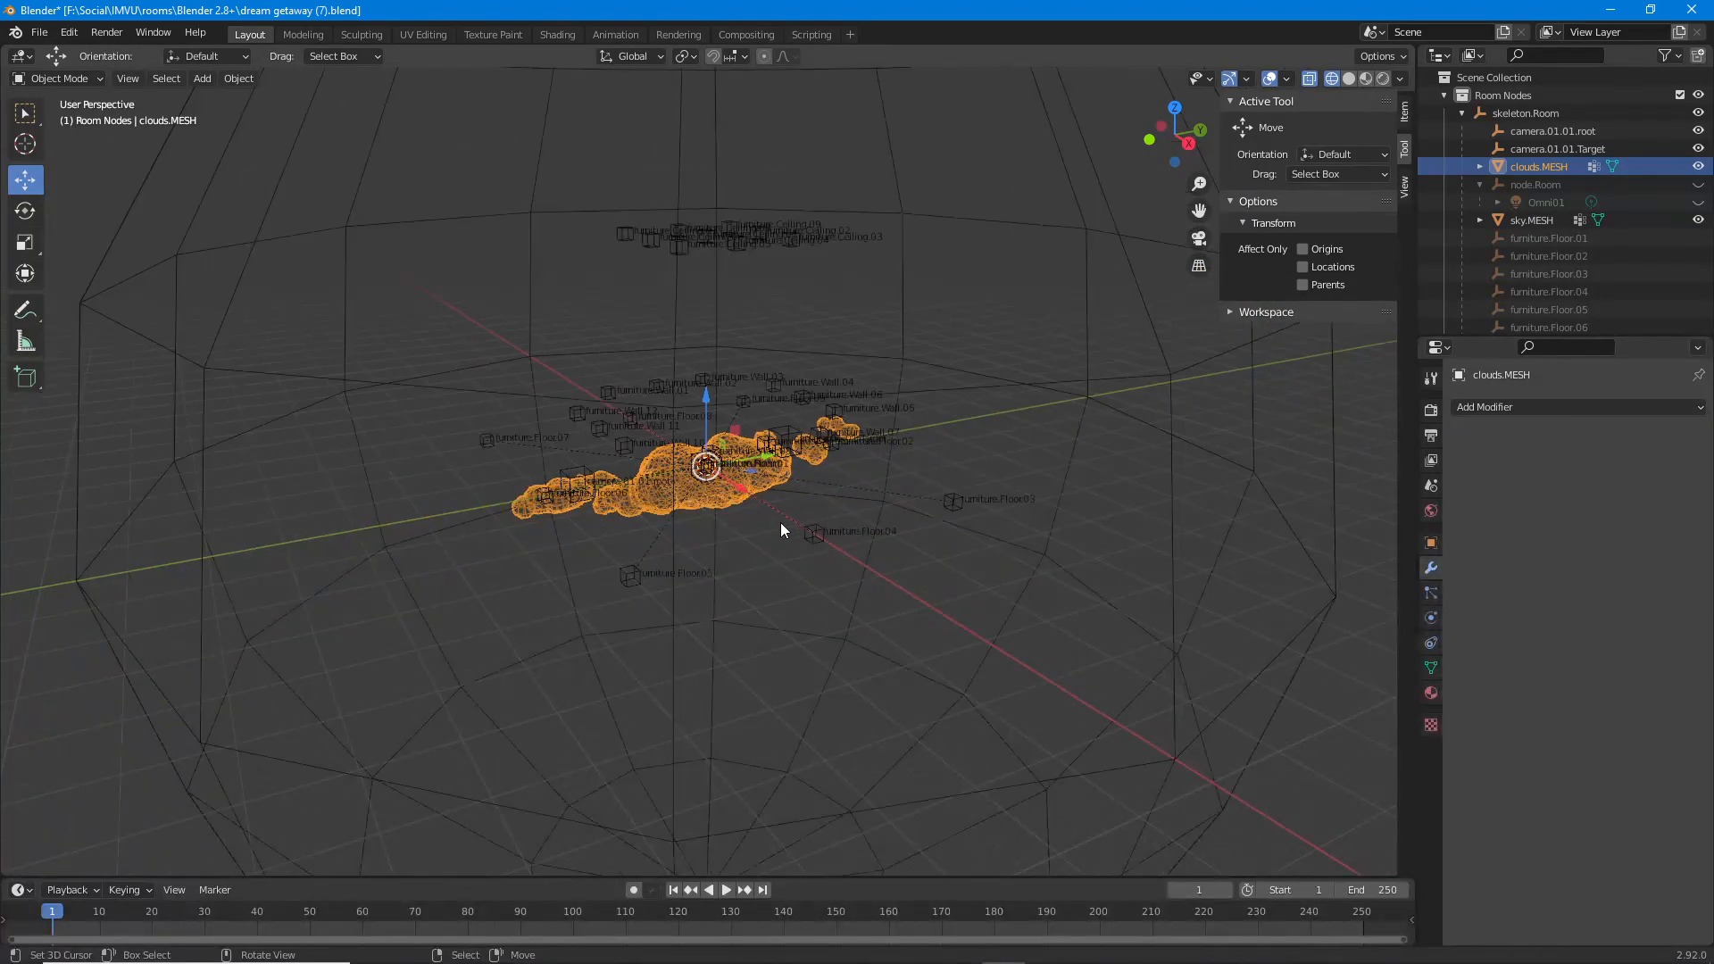
{"action": "scroll", "coordinate": [710, 491], "scroll_direction": "up", "scroll_amount": 6}
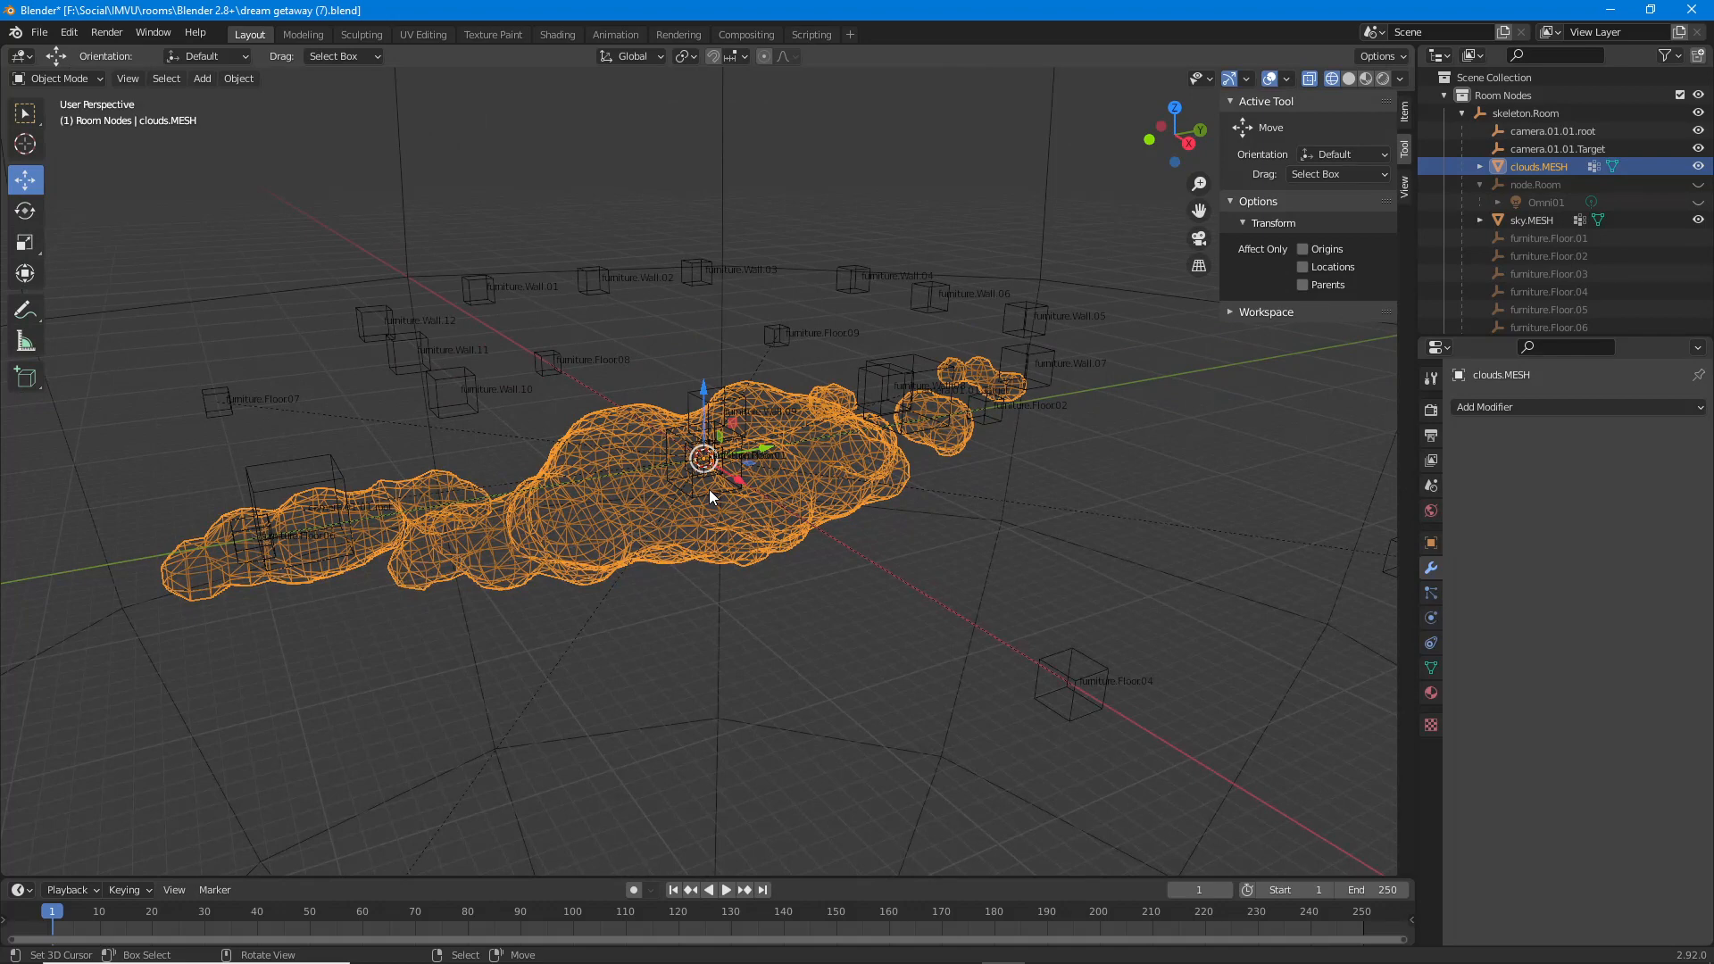
{"action": "left_click", "coordinate": [1699, 184]}
{"action": "scroll", "coordinate": [759, 498], "scroll_direction": "up", "scroll_amount": 3}
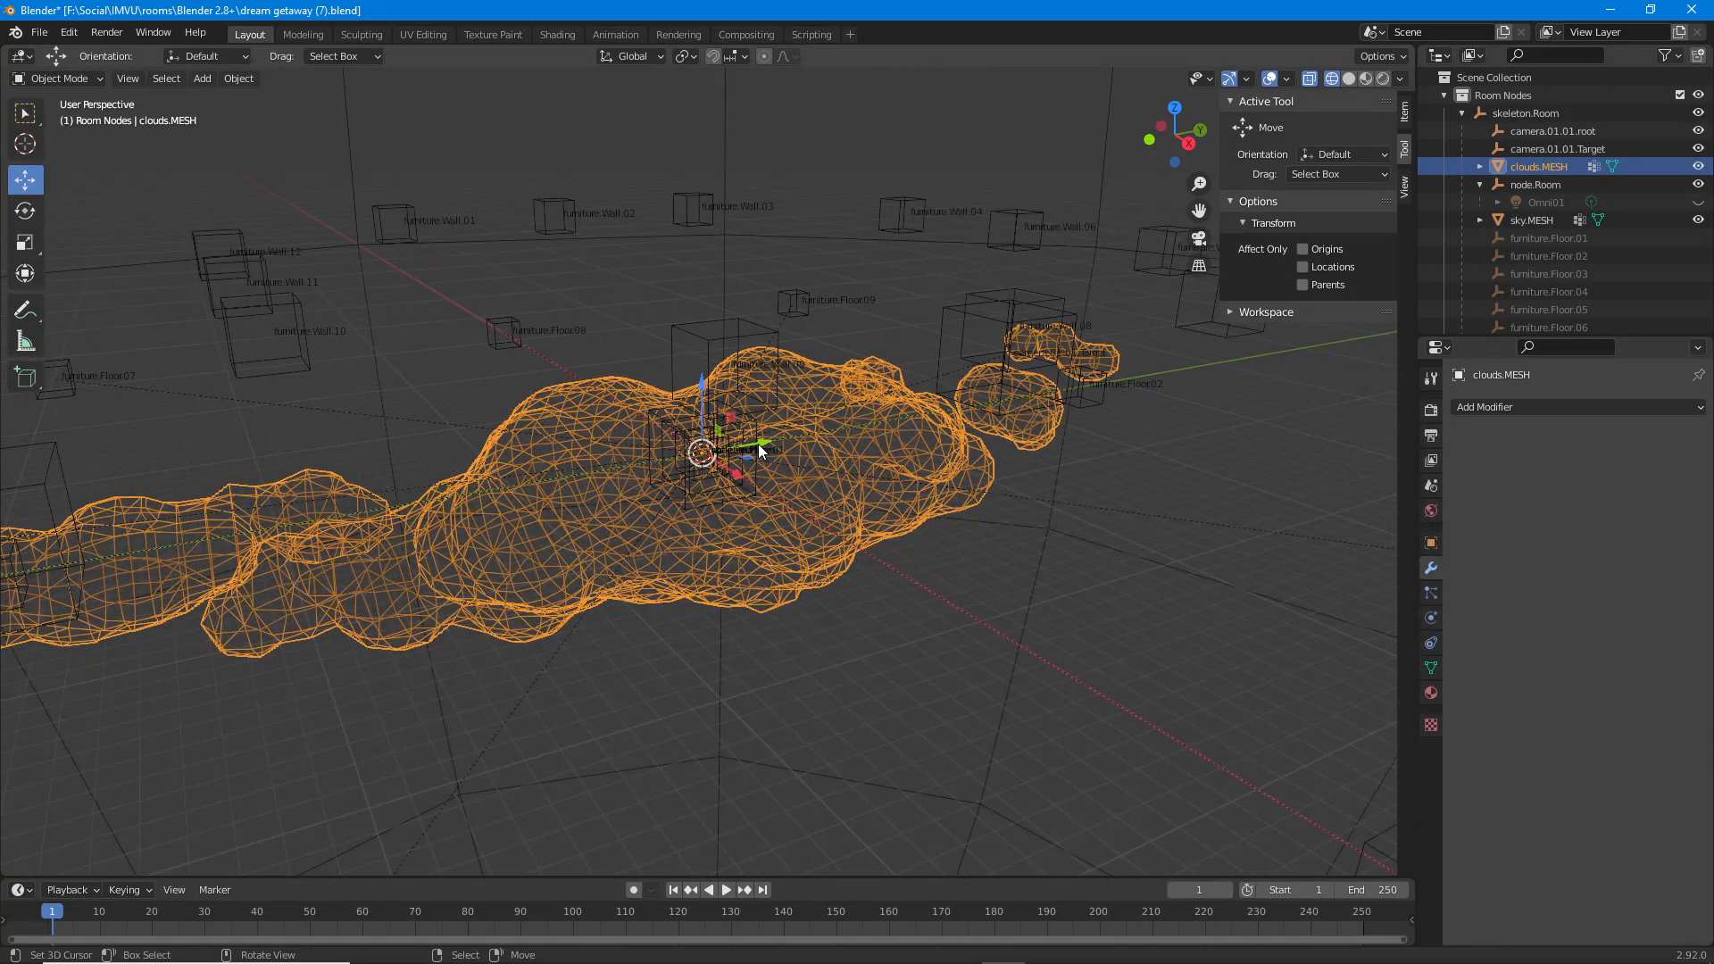
{"action": "scroll", "coordinate": [758, 443], "scroll_direction": "down", "scroll_amount": 6}
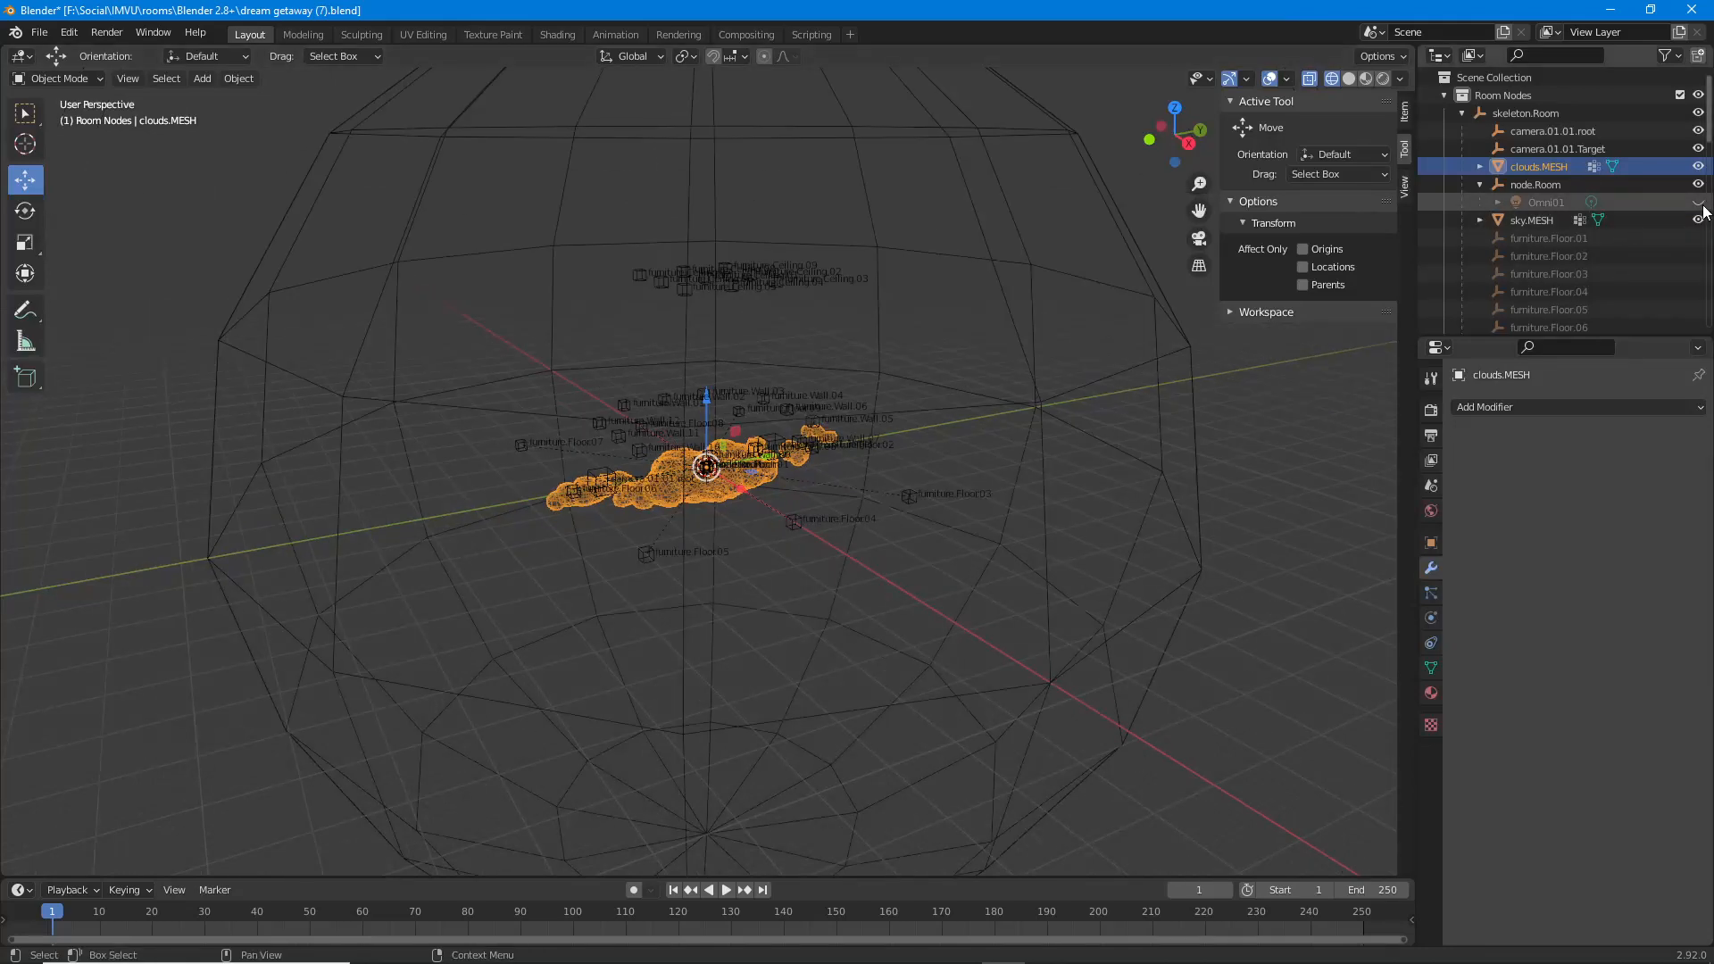
{"action": "left_click", "coordinate": [1699, 202]}
{"action": "scroll", "coordinate": [781, 418], "scroll_direction": "up", "scroll_amount": 5}
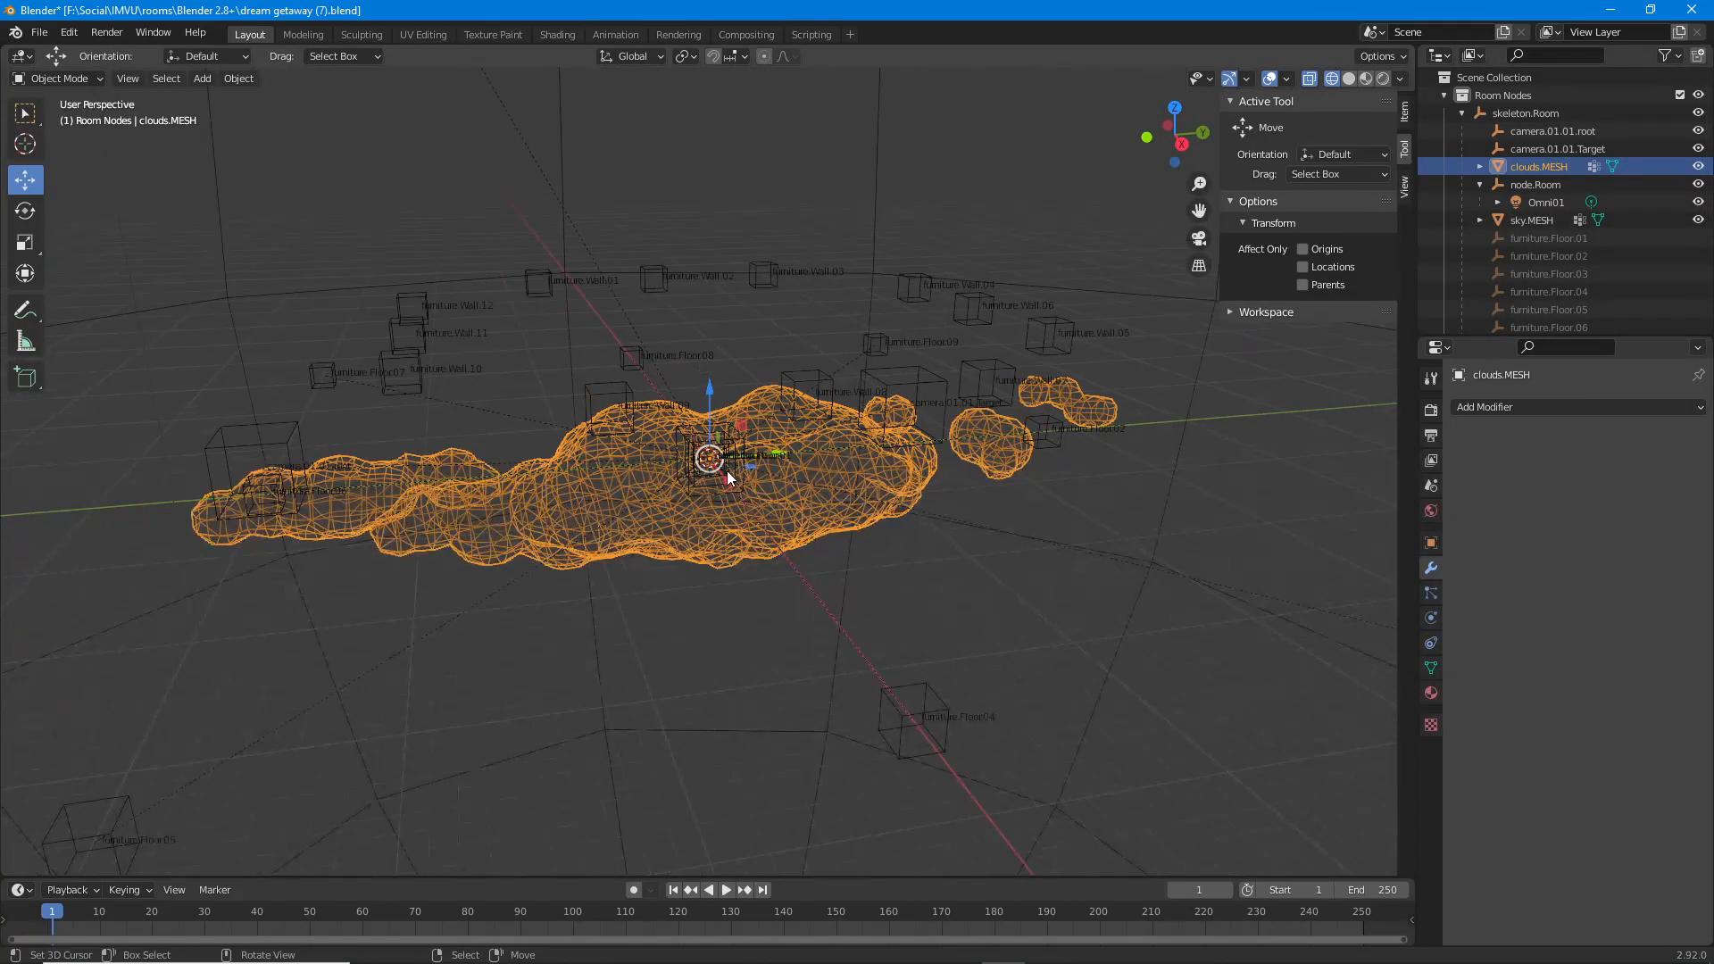
Select skeleton.Room and test-move it to check whether node.Room and Omni01 follow, cancelling the move.
{"action": "left_click", "coordinate": [678, 457]}
{"action": "scroll", "coordinate": [708, 508], "scroll_direction": "down", "scroll_amount": 5}
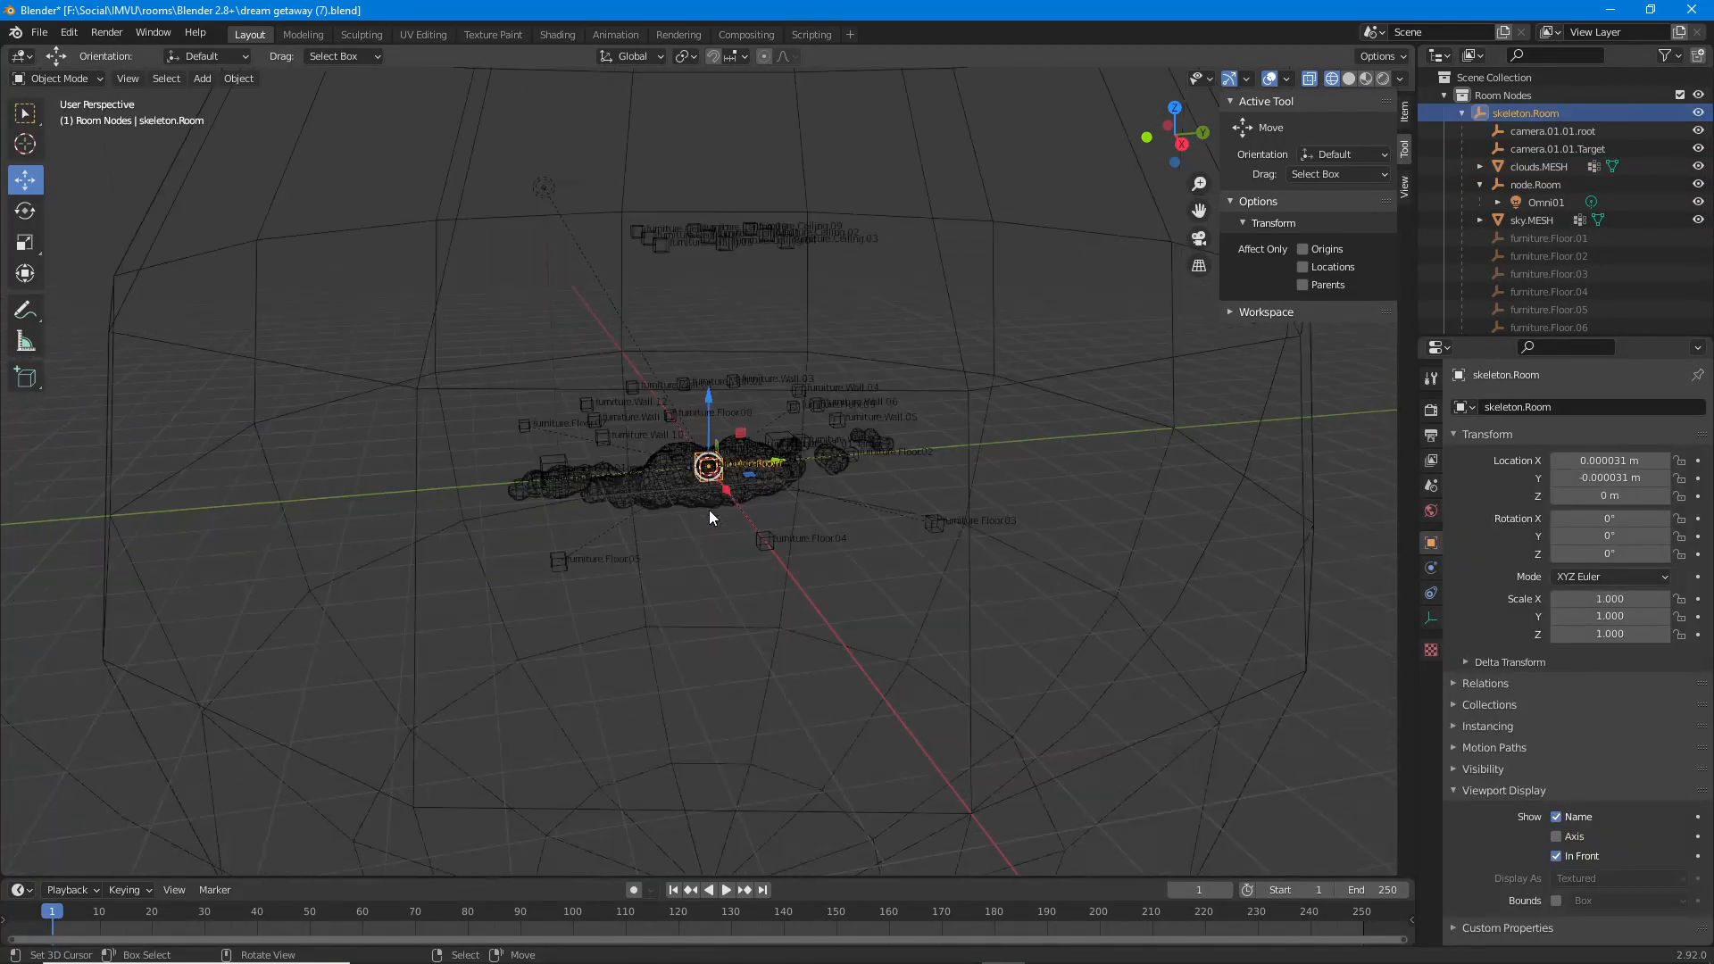
{"action": "key", "text": "g"}
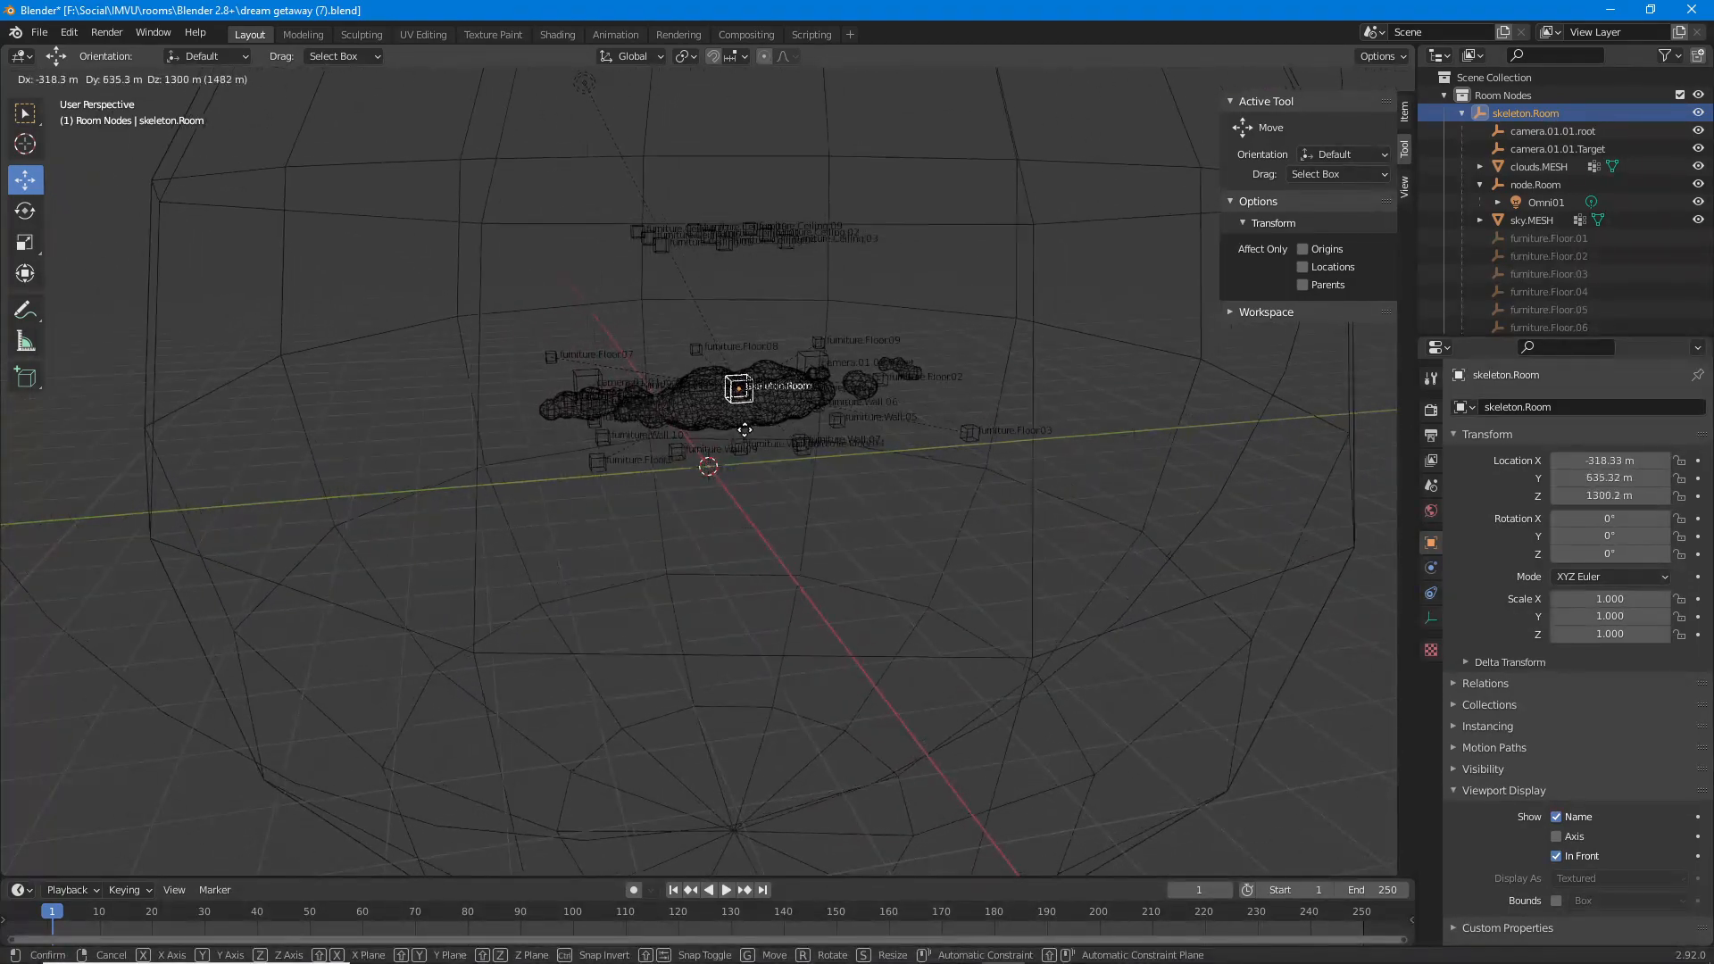
{"action": "key", "text": "Escape"}
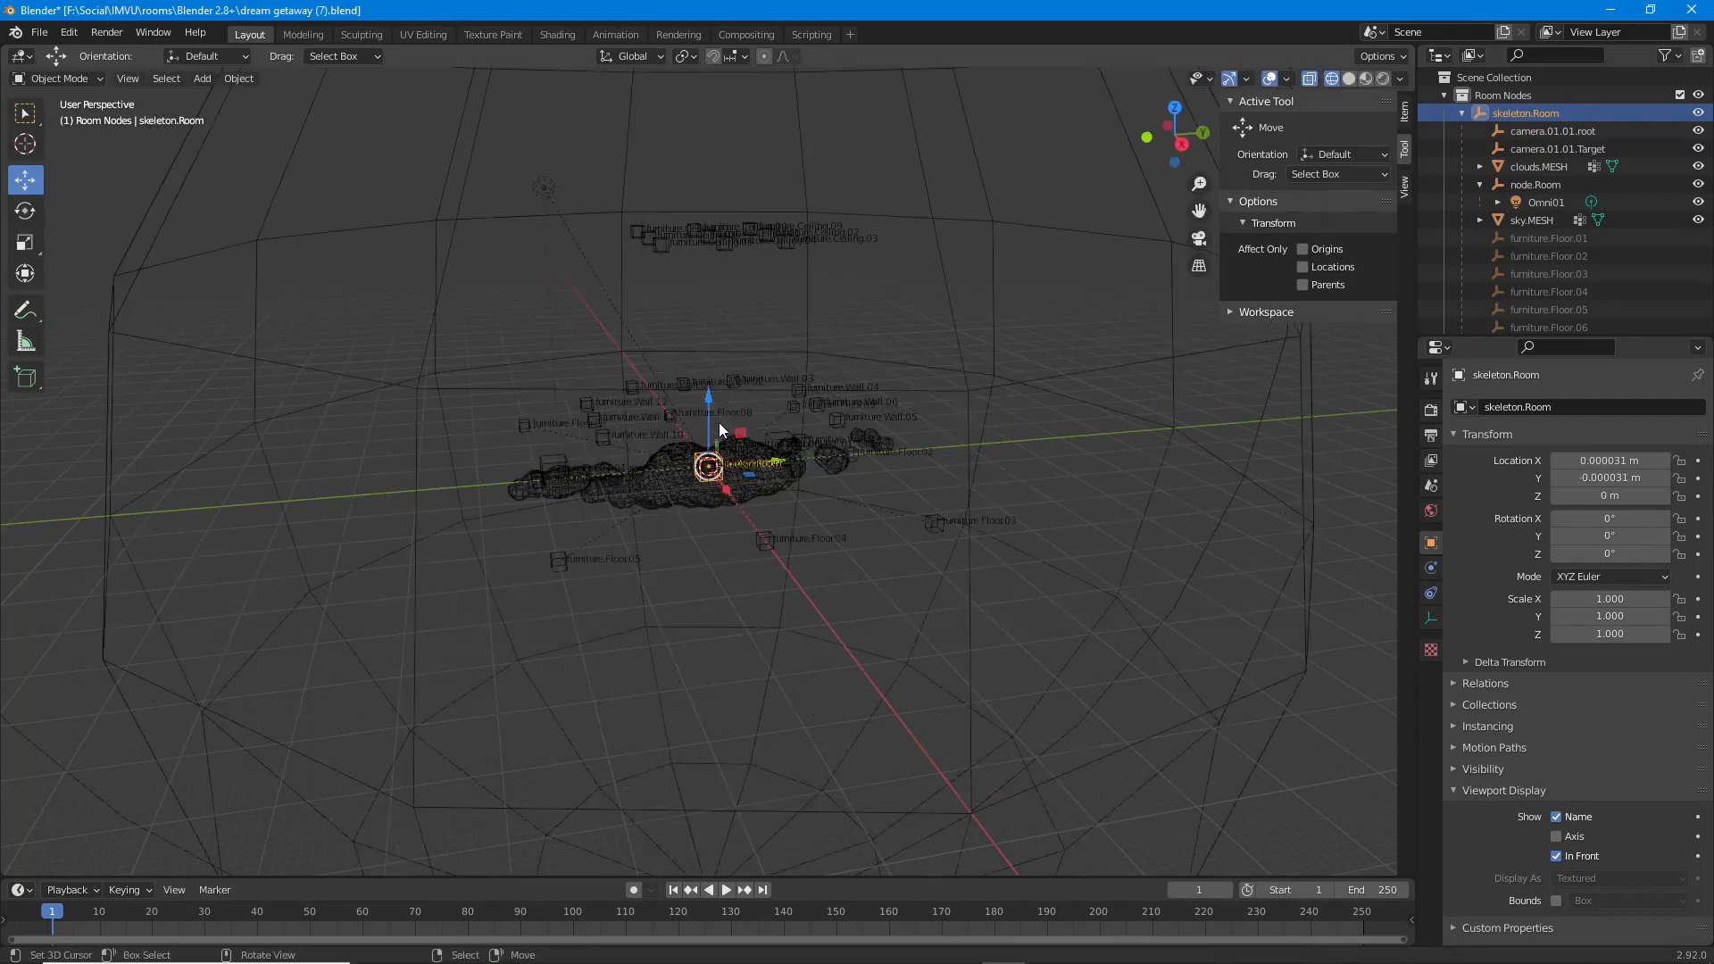
Switch the viewport to Material Preview shading and inspect the textured clouds, sky and room nodes.
{"action": "scroll", "coordinate": [699, 483], "scroll_direction": "up", "scroll_amount": 2}
{"action": "scroll", "coordinate": [699, 483], "scroll_direction": "up", "scroll_amount": 1}
{"action": "left_click", "coordinate": [1348, 78]}
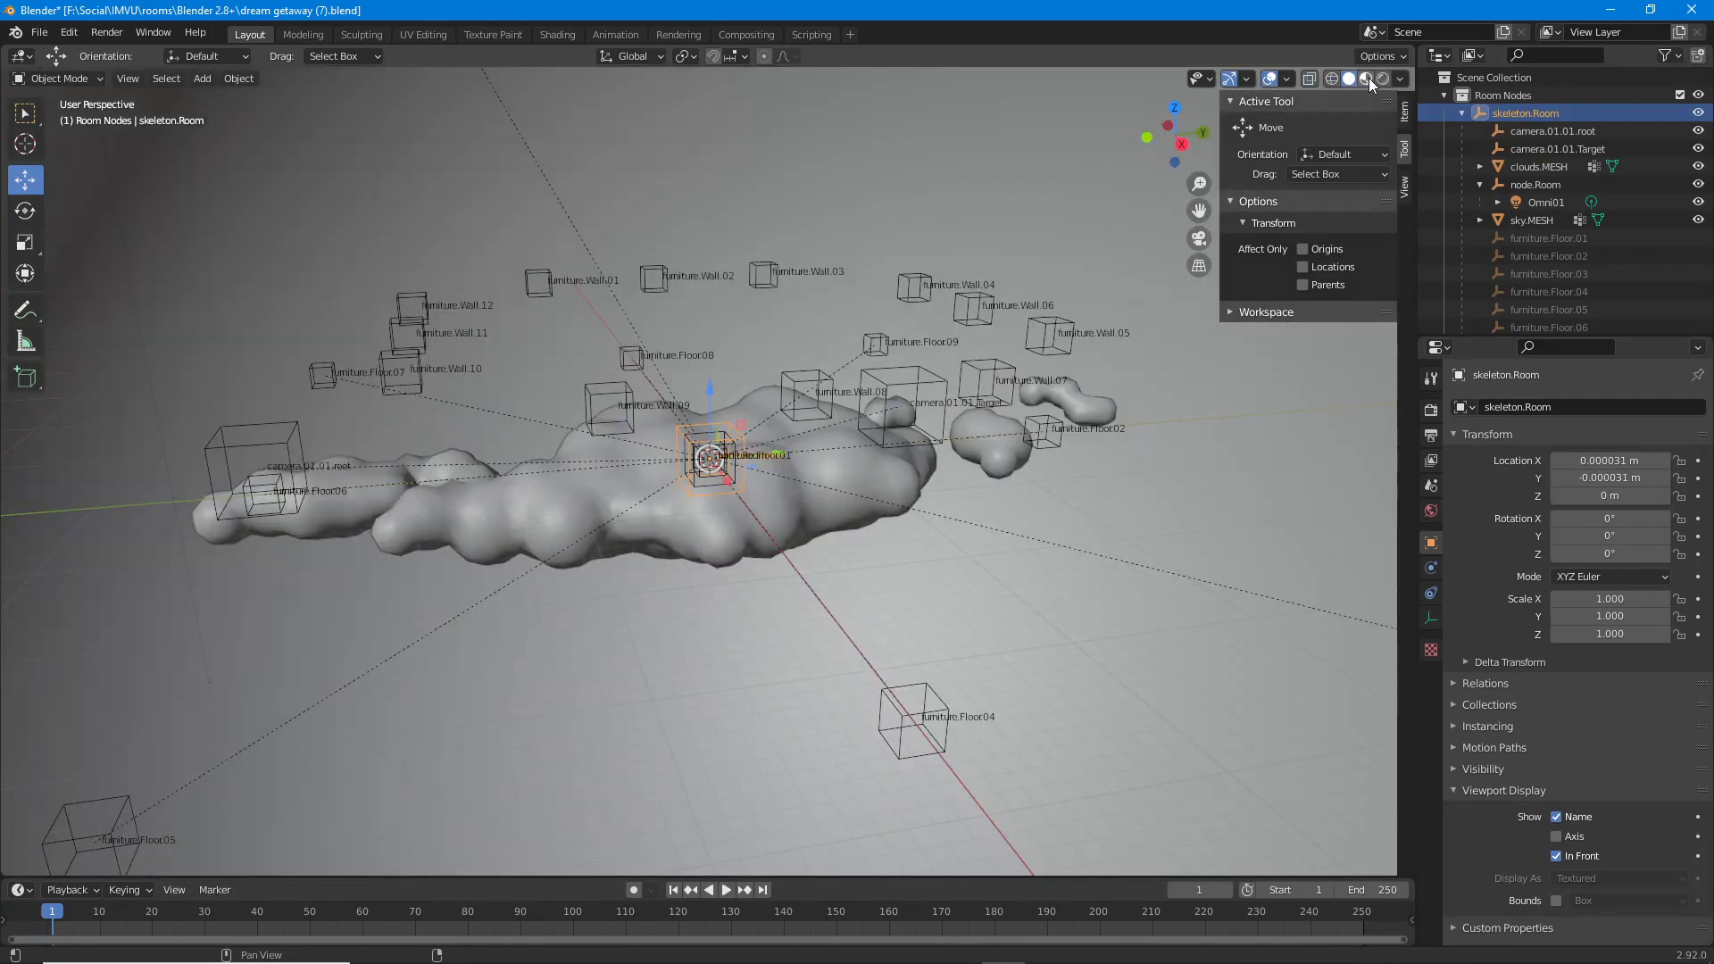
{"action": "left_click", "coordinate": [1366, 78]}
{"action": "middle_click_drag", "start_coordinate": [836, 589], "coordinate": [680, 590]}
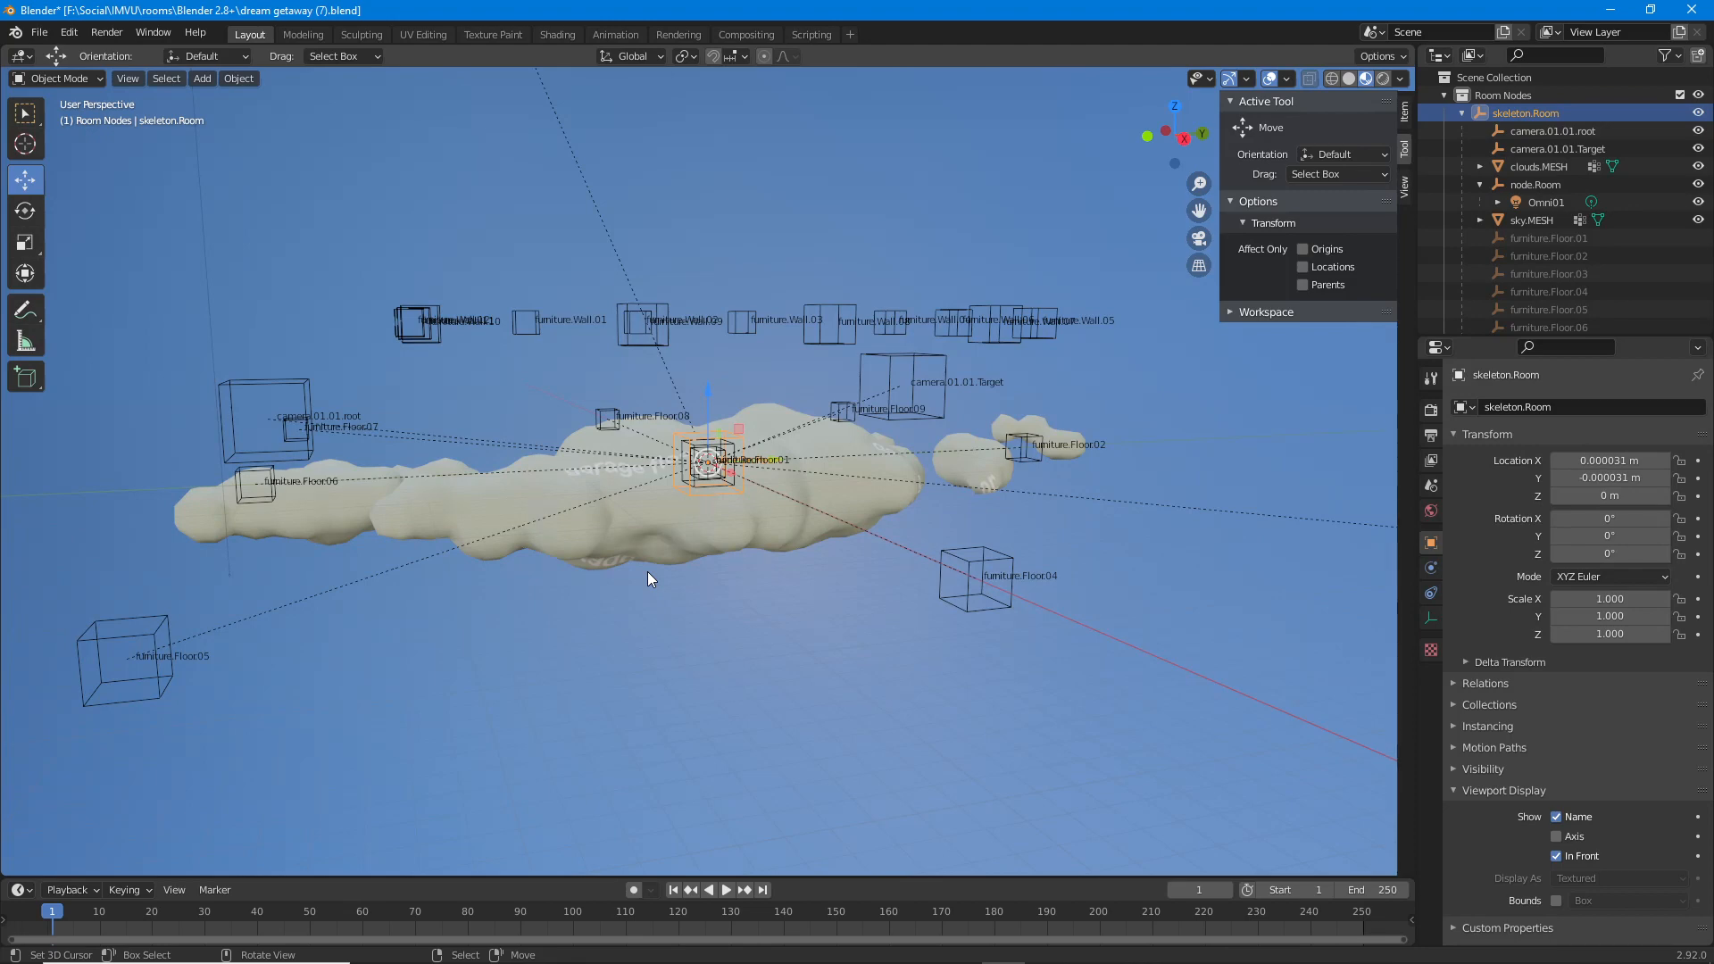
{"action": "middle_click_drag", "start_coordinate": [675, 552], "coordinate": [729, 543]}
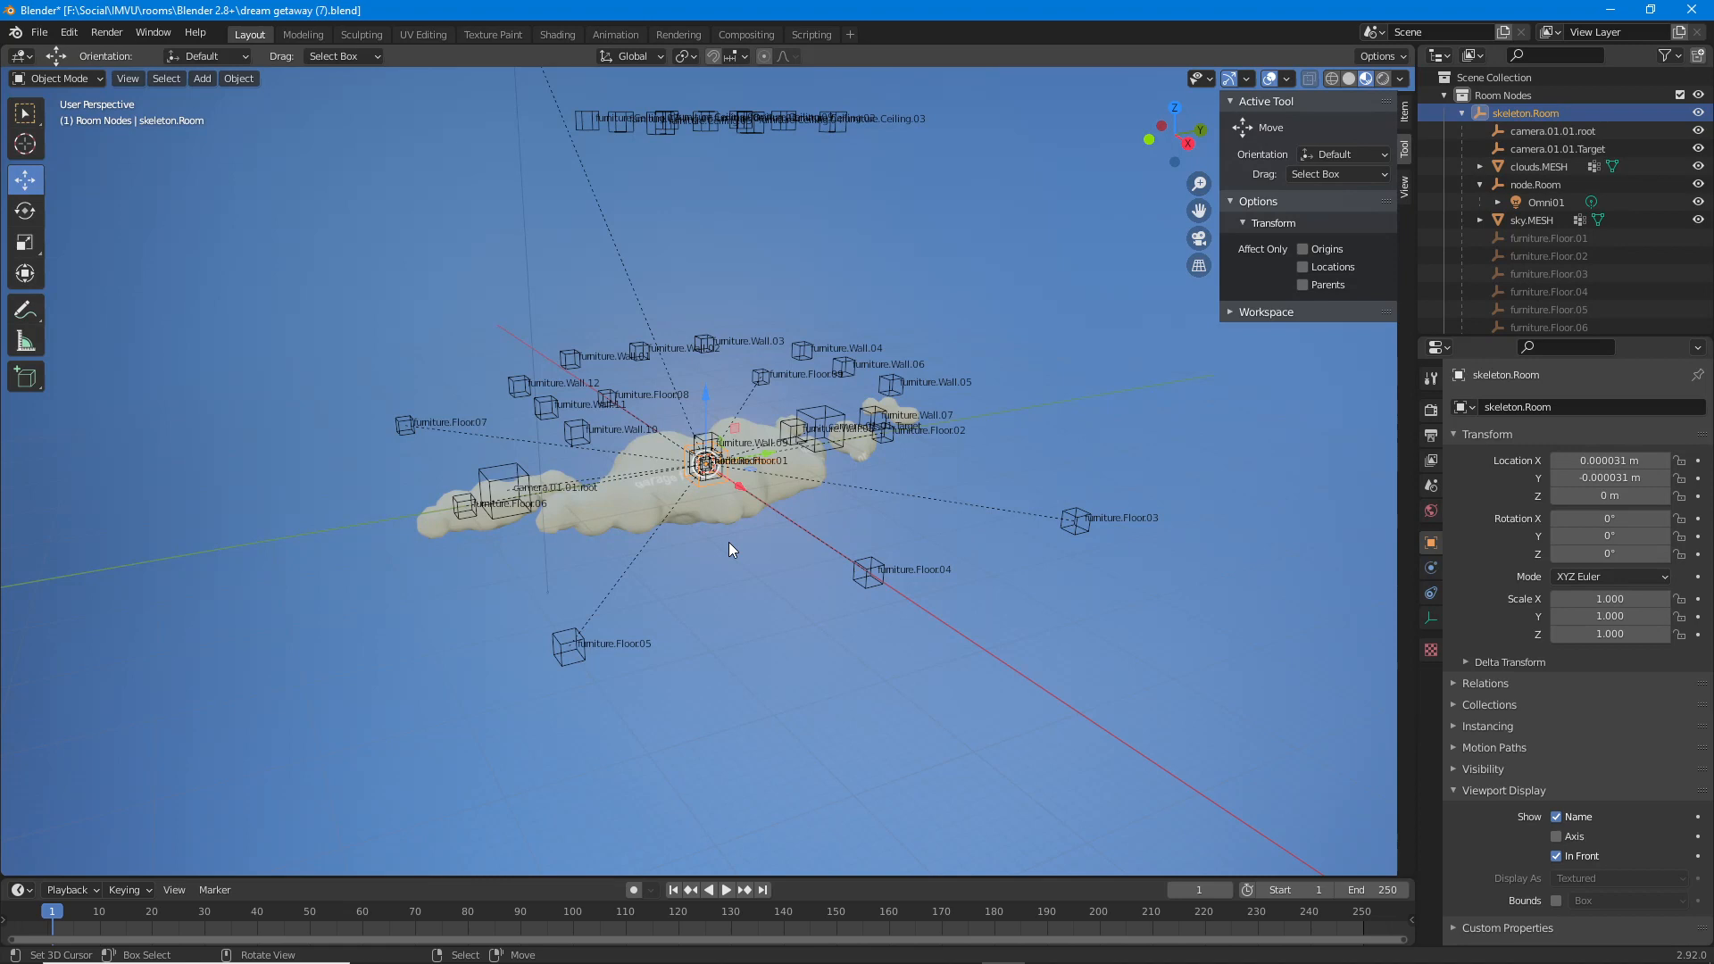
Save the scene as a new version named dream getaway (8).blend.
{"action": "left_click", "coordinate": [39, 32]}
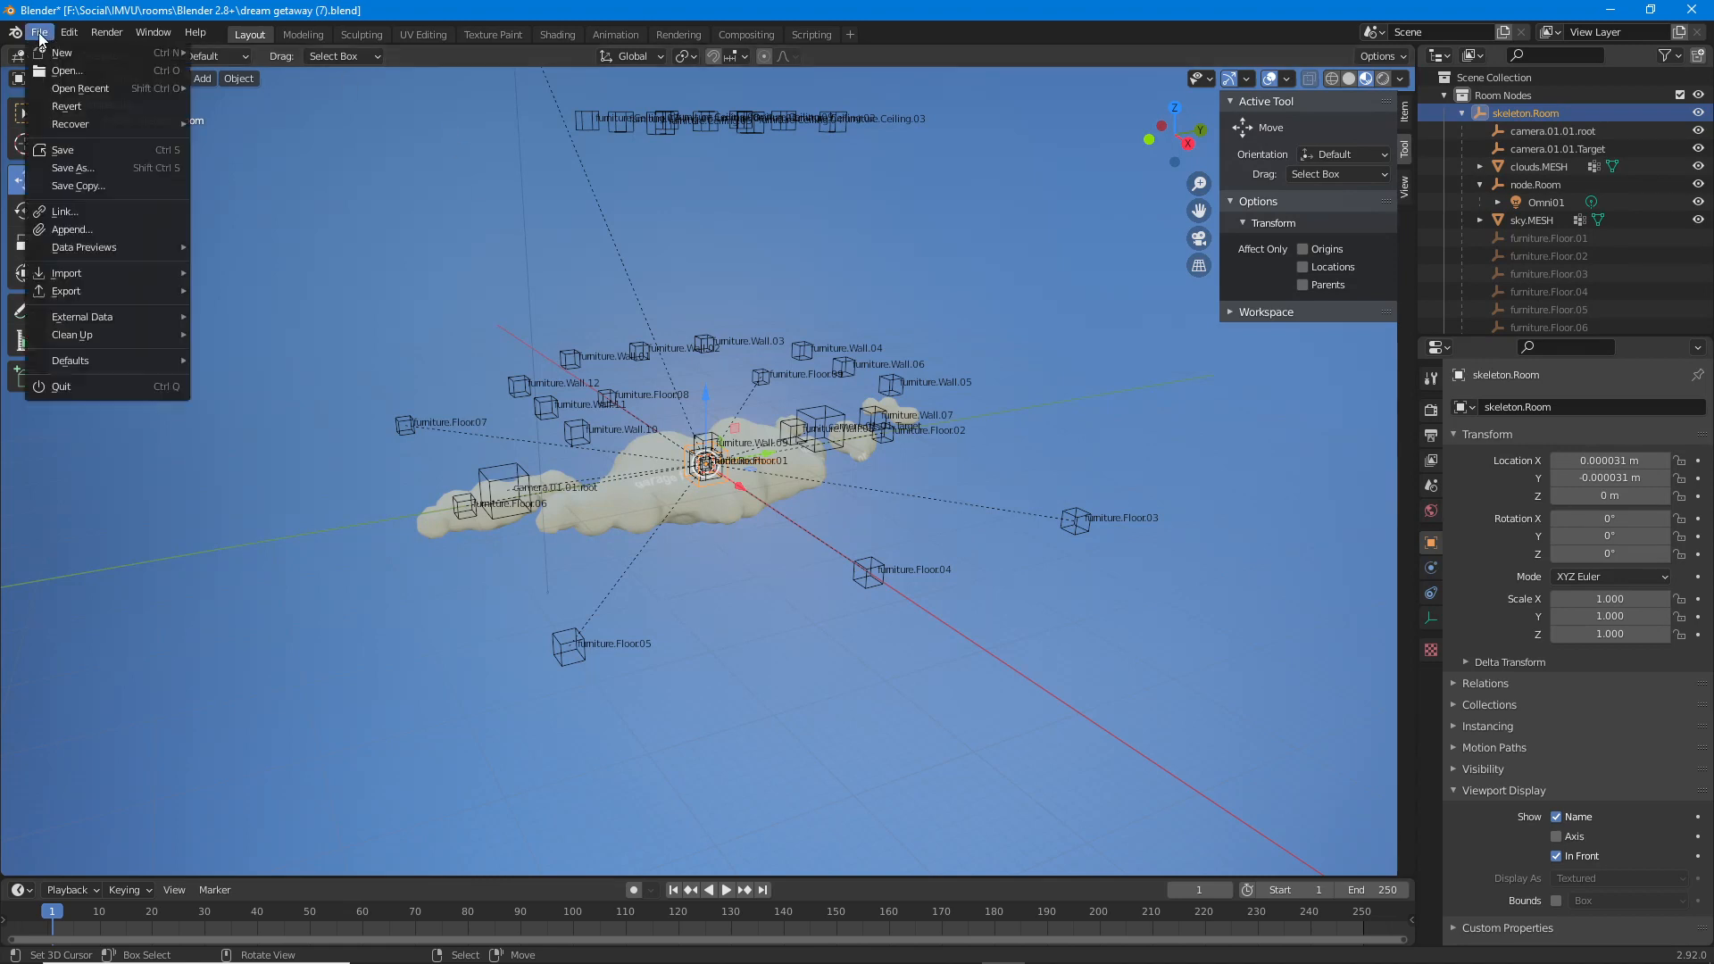
{"action": "left_click", "coordinate": [76, 168]}
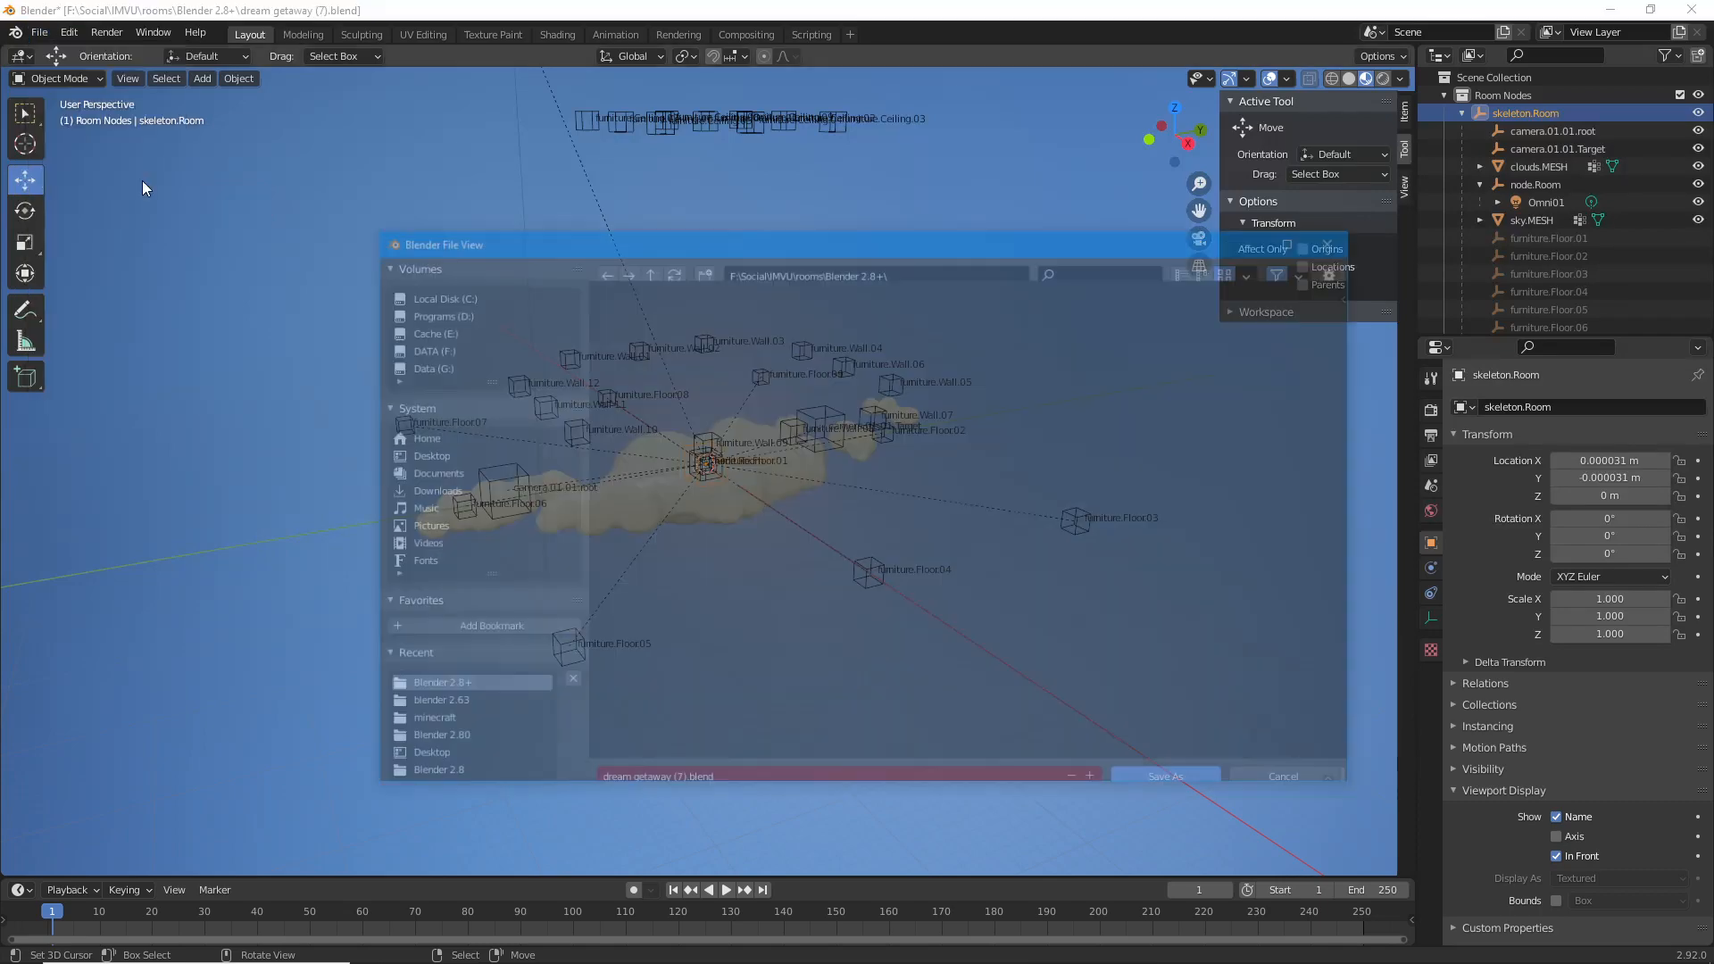
{"action": "left_click", "coordinate": [681, 770]}
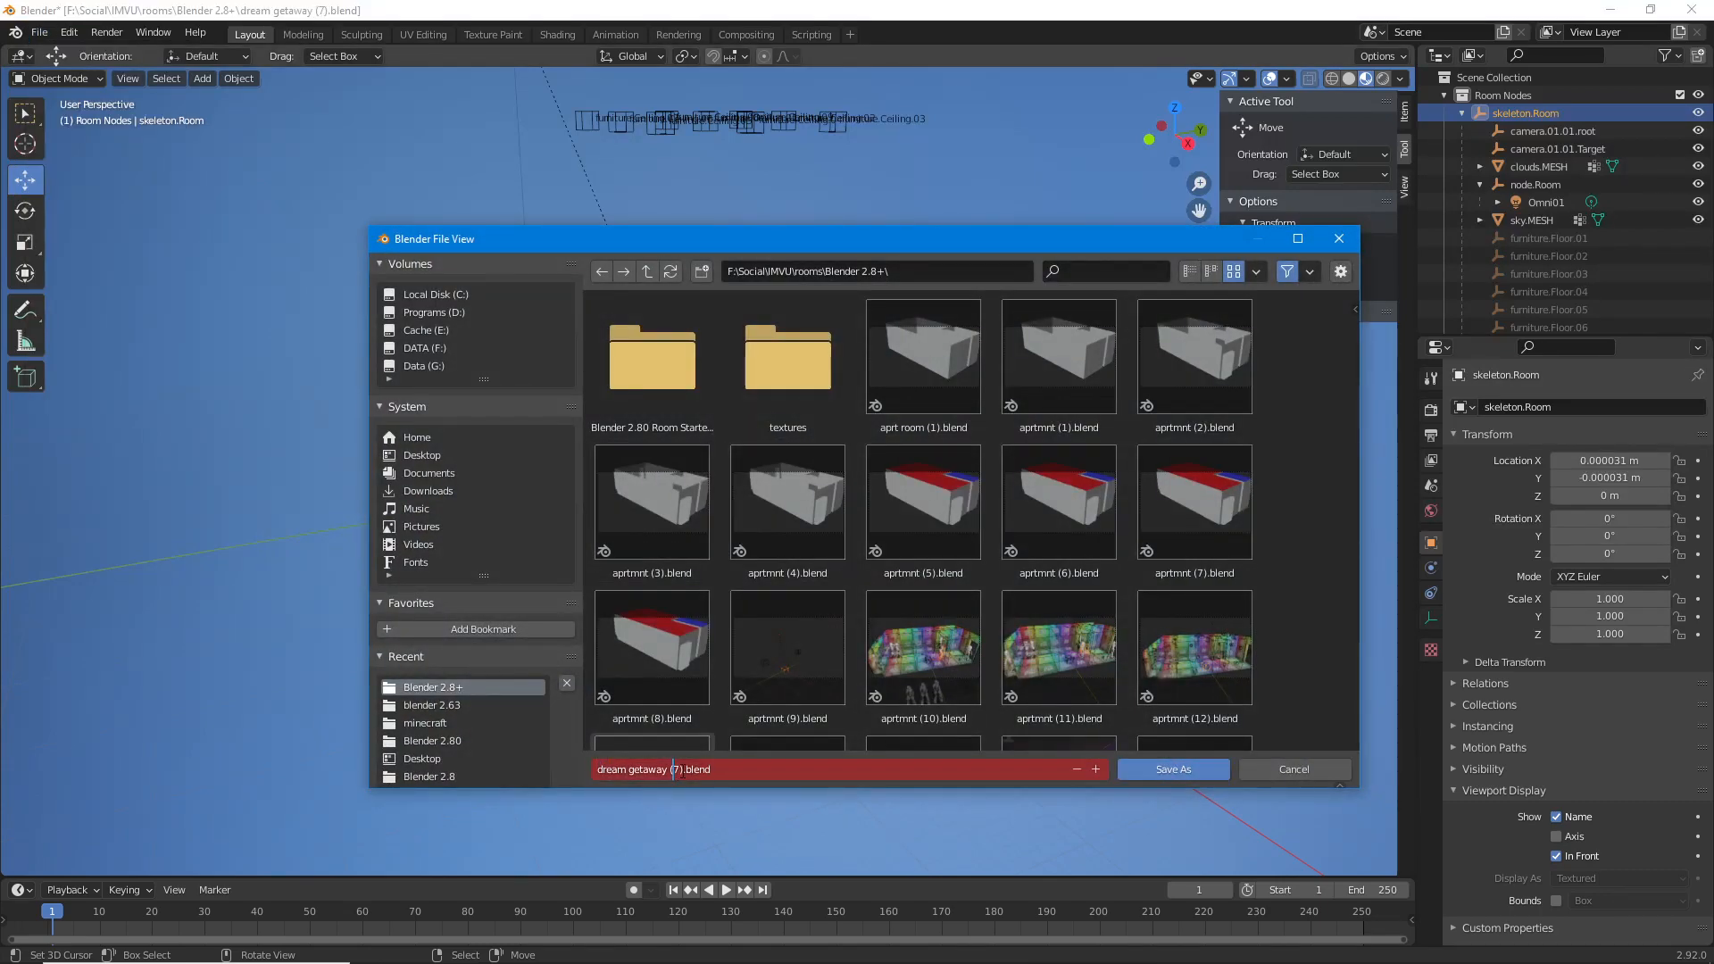
{"action": "key", "text": "BackSpace"}
{"action": "type", "text": "8"}
{"action": "key", "text": "Return"}
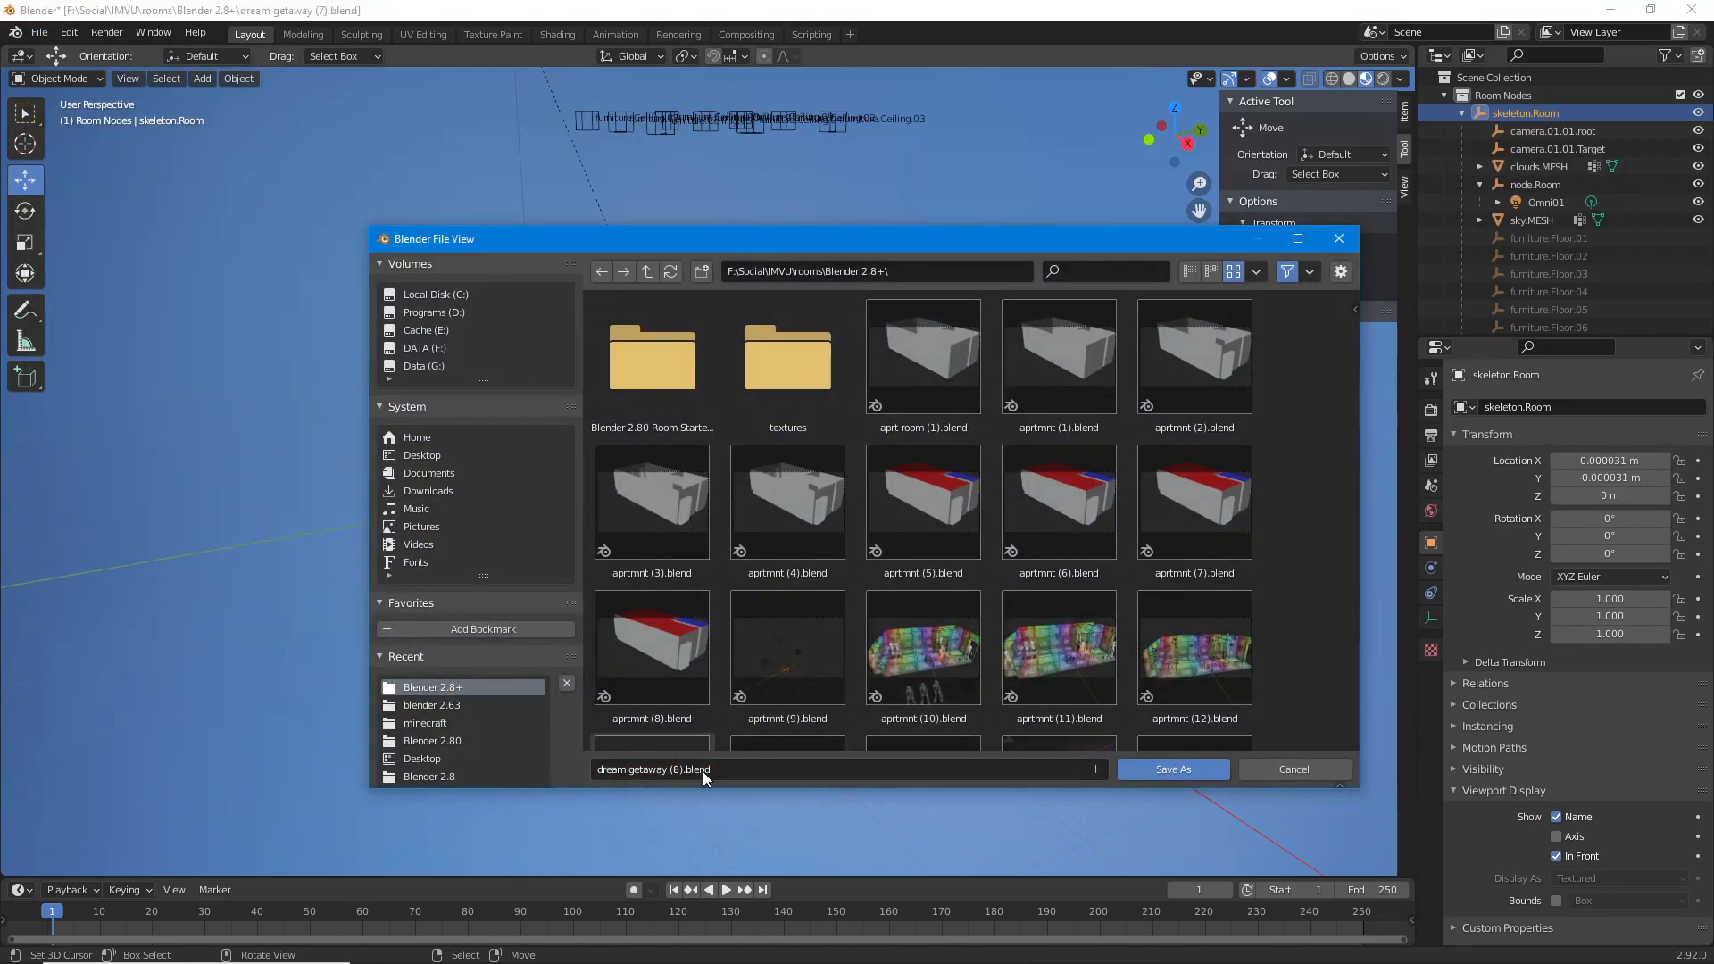
{"action": "left_click", "coordinate": [1196, 773]}
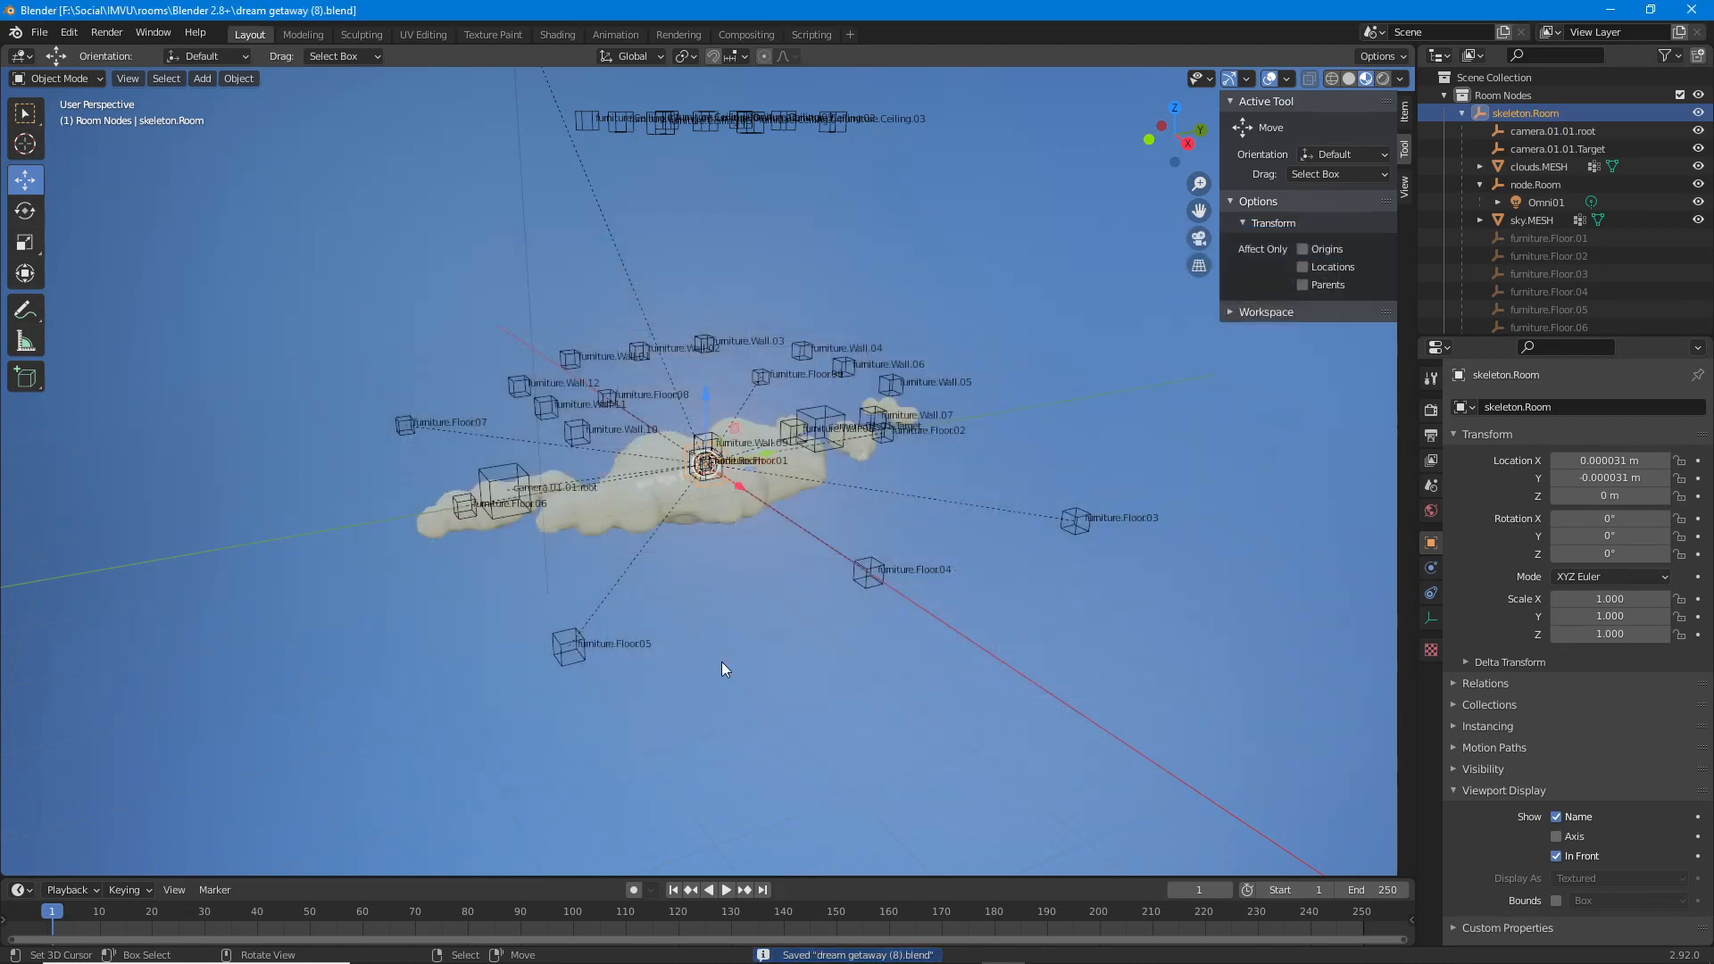
Hide the nine ceiling nodes, furniture.Ceiling.01 to furniture.Ceiling.09, in the Furniture Nodes collection.
{"action": "middle_click_drag", "start_coordinate": [722, 661], "coordinate": [739, 598]}
{"action": "scroll", "coordinate": [739, 598], "scroll_direction": "up", "scroll_amount": 1}
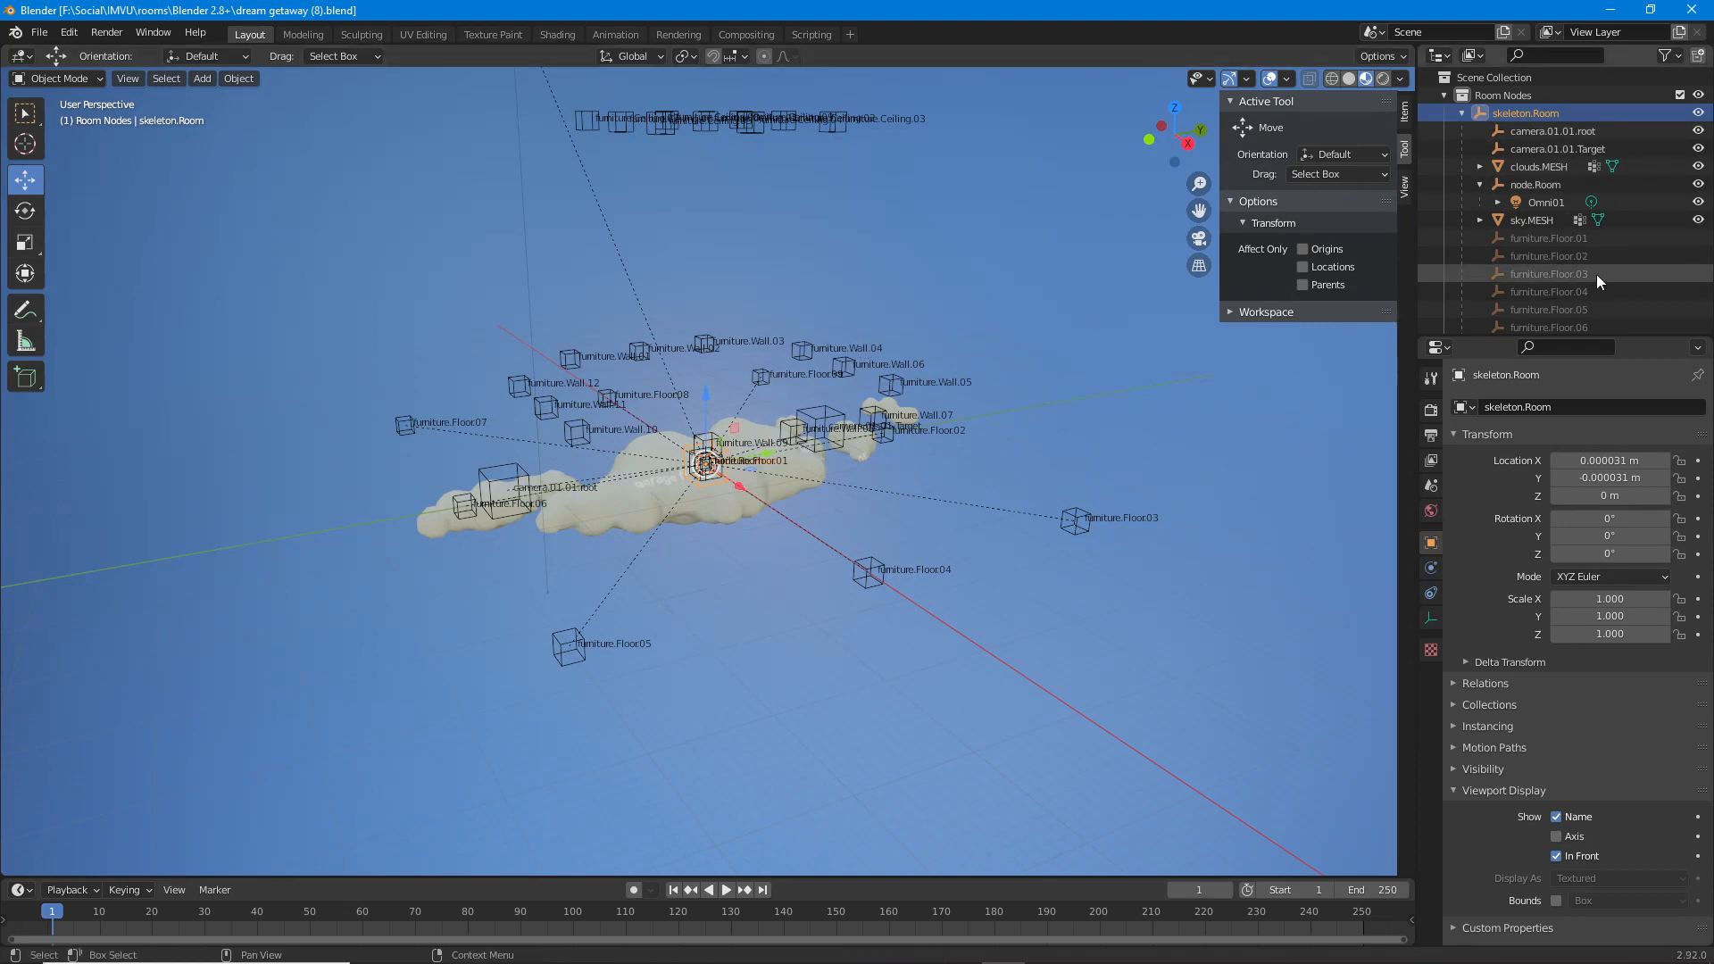
{"action": "scroll", "coordinate": [1598, 275], "scroll_direction": "down", "scroll_amount": 5}
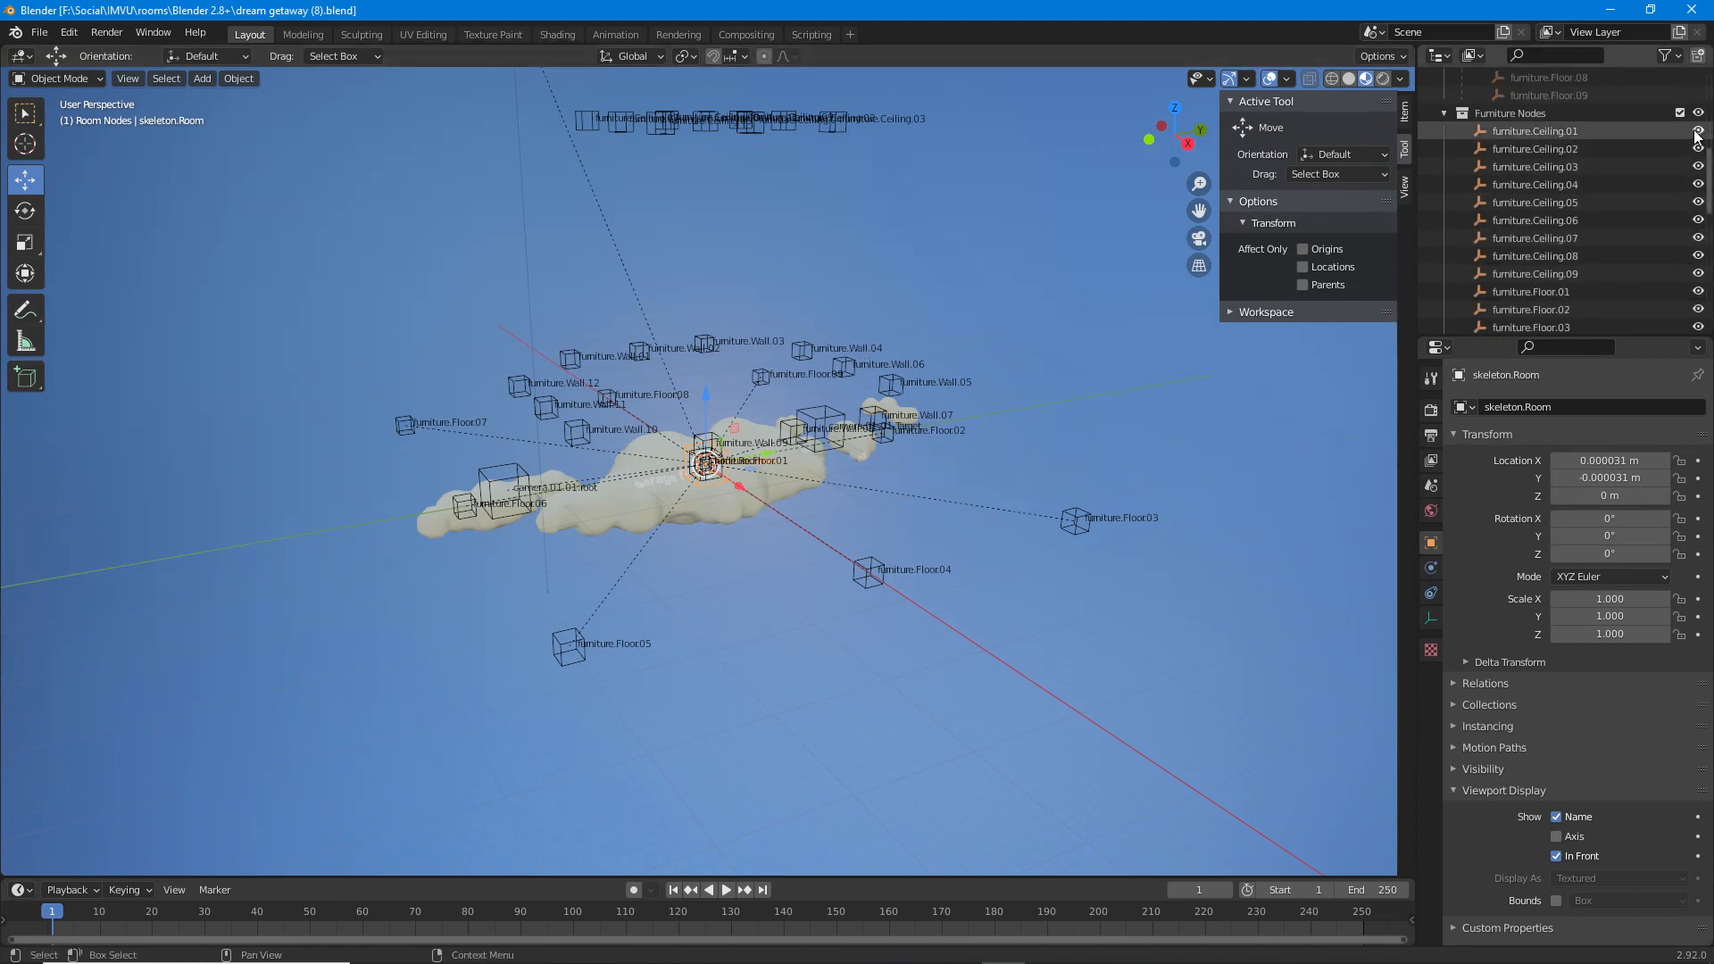
{"action": "left_click_drag", "start_coordinate": [1698, 131], "coordinate": [1699, 166]}
{"action": "left_click", "coordinate": [1698, 184]}
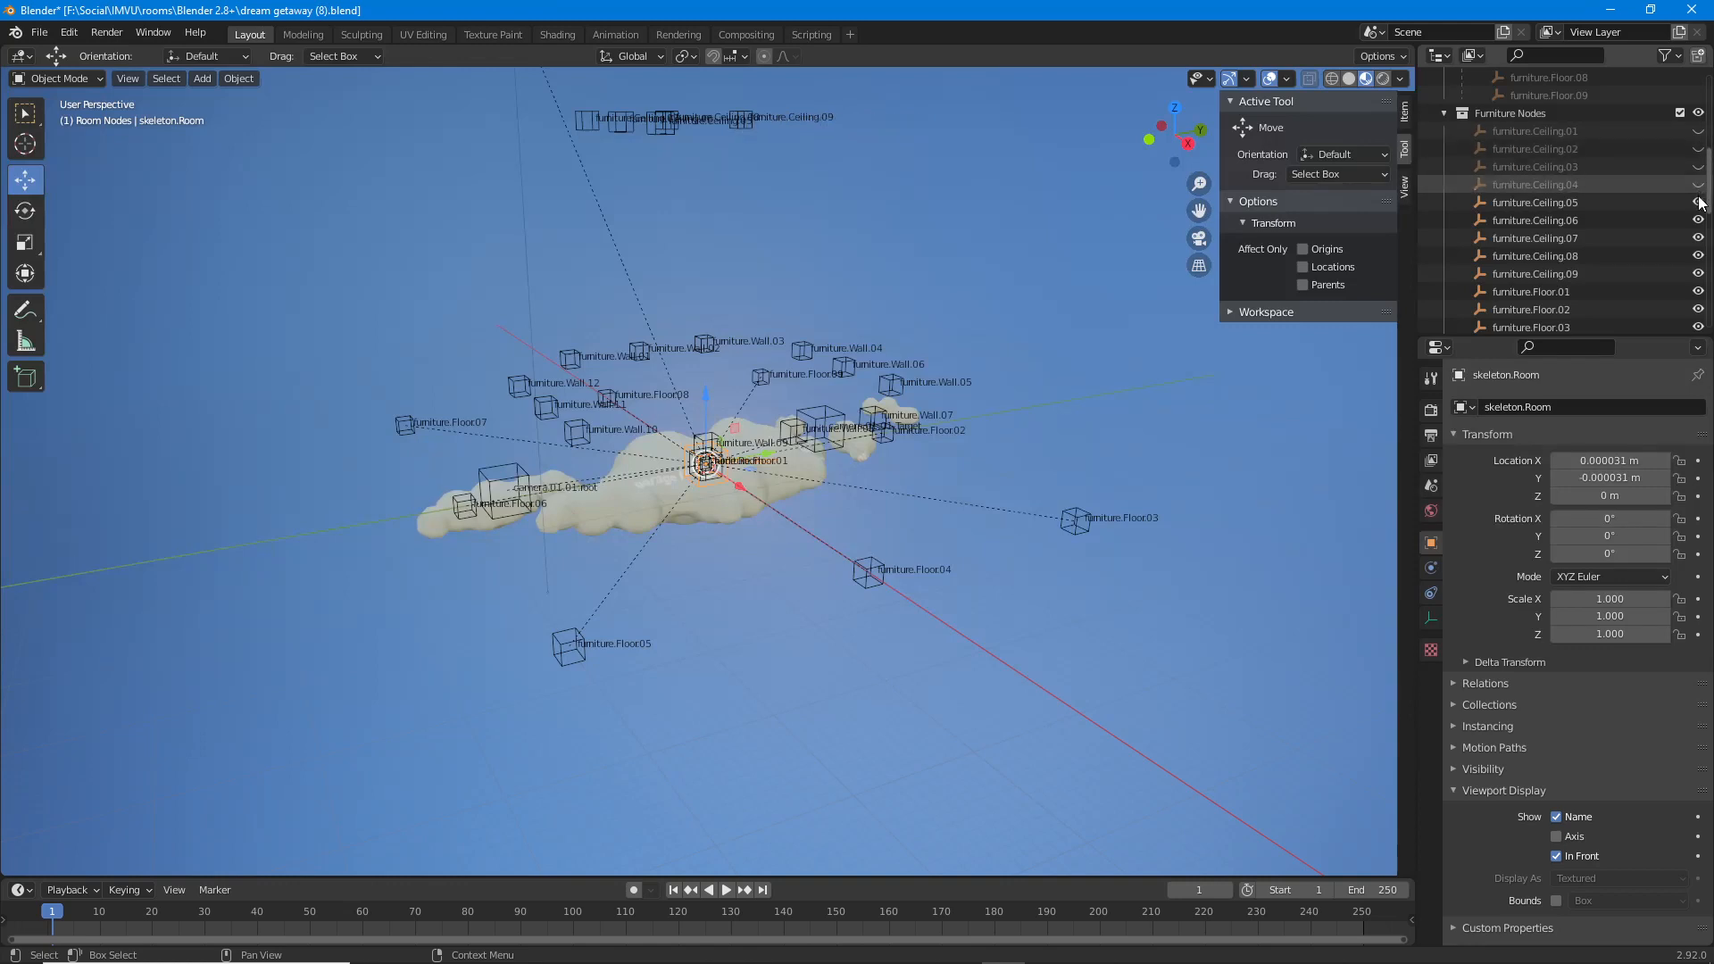
{"action": "left_click", "coordinate": [1699, 219]}
{"action": "left_click", "coordinate": [1697, 203]}
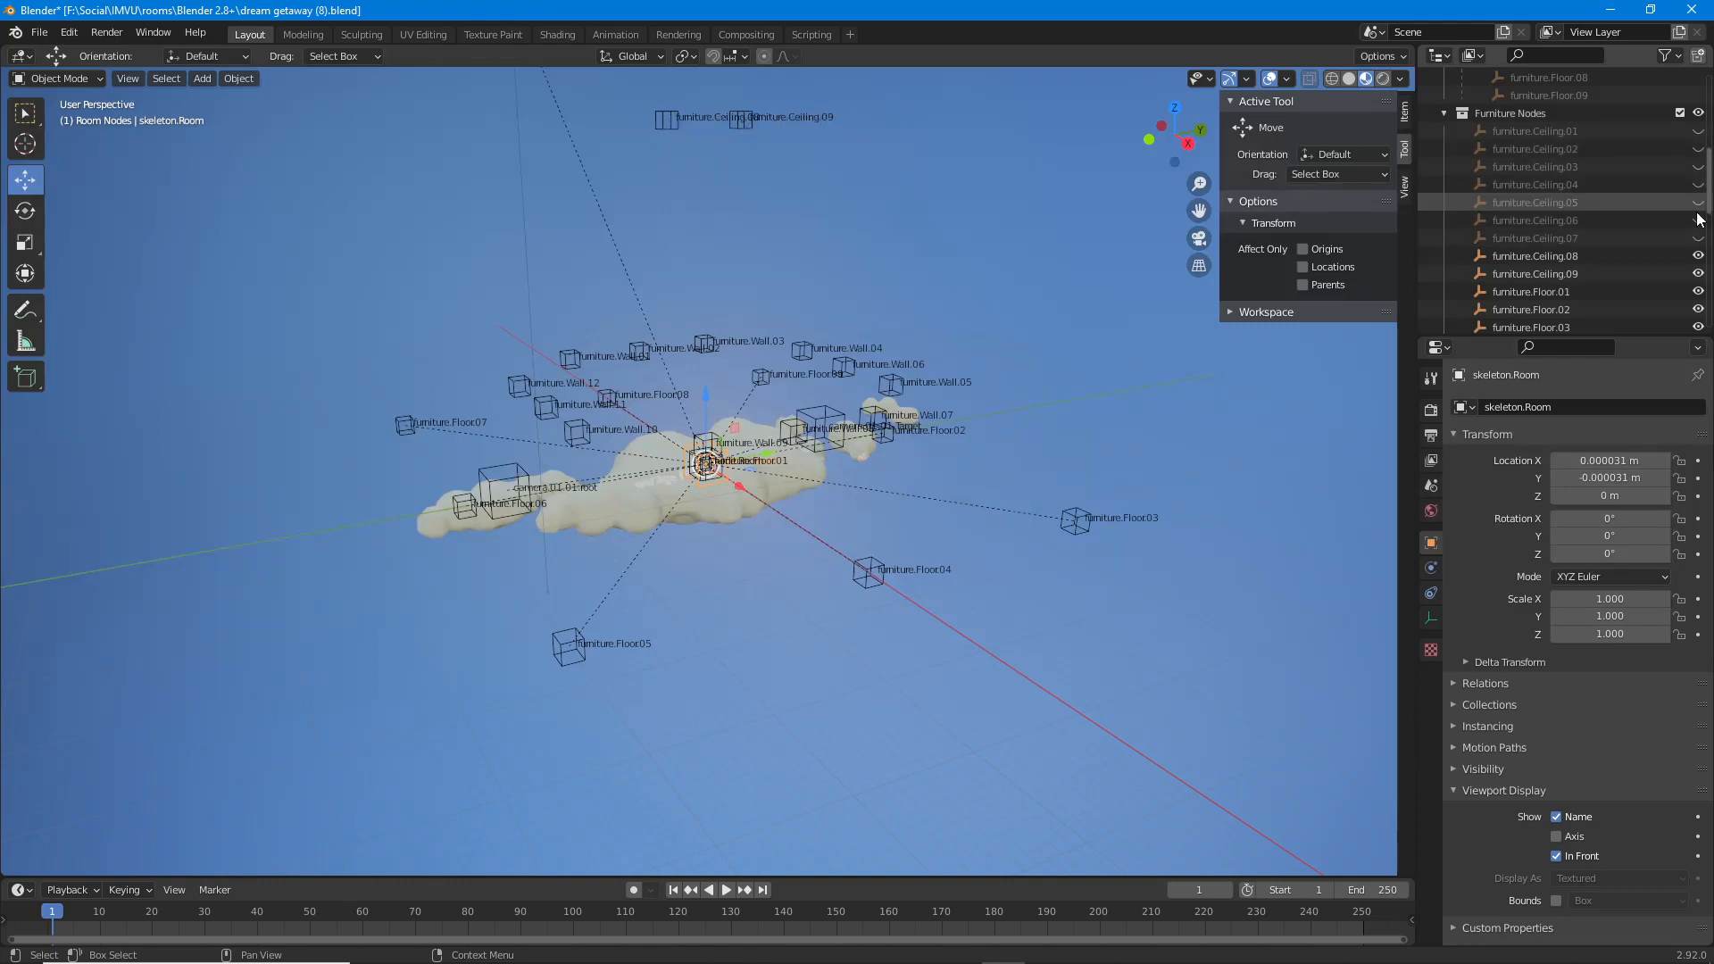
{"action": "left_click", "coordinate": [1697, 256]}
{"action": "left_click", "coordinate": [1698, 256]}
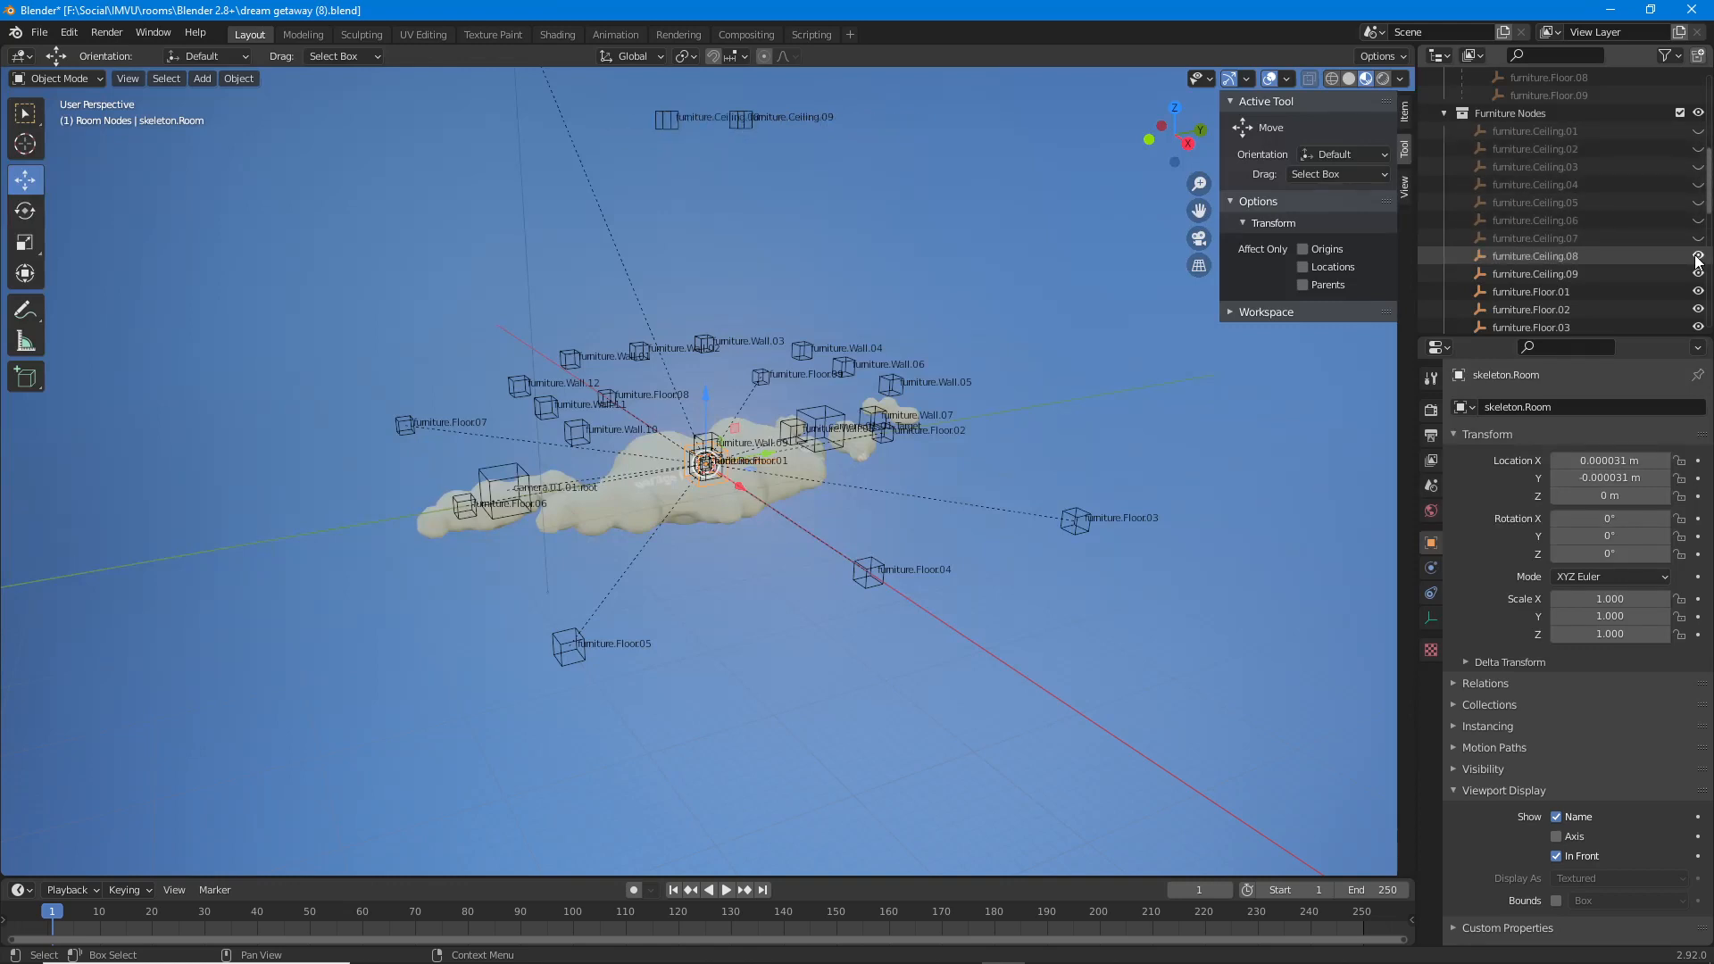
{"action": "left_click", "coordinate": [1698, 256]}
{"action": "left_click", "coordinate": [1697, 274]}
Hide the twelve wall nodes, furniture.Wall.01 to furniture.Wall.12, in the Furniture Nodes collection.
{"action": "scroll", "coordinate": [1653, 256], "scroll_direction": "down", "scroll_amount": 8}
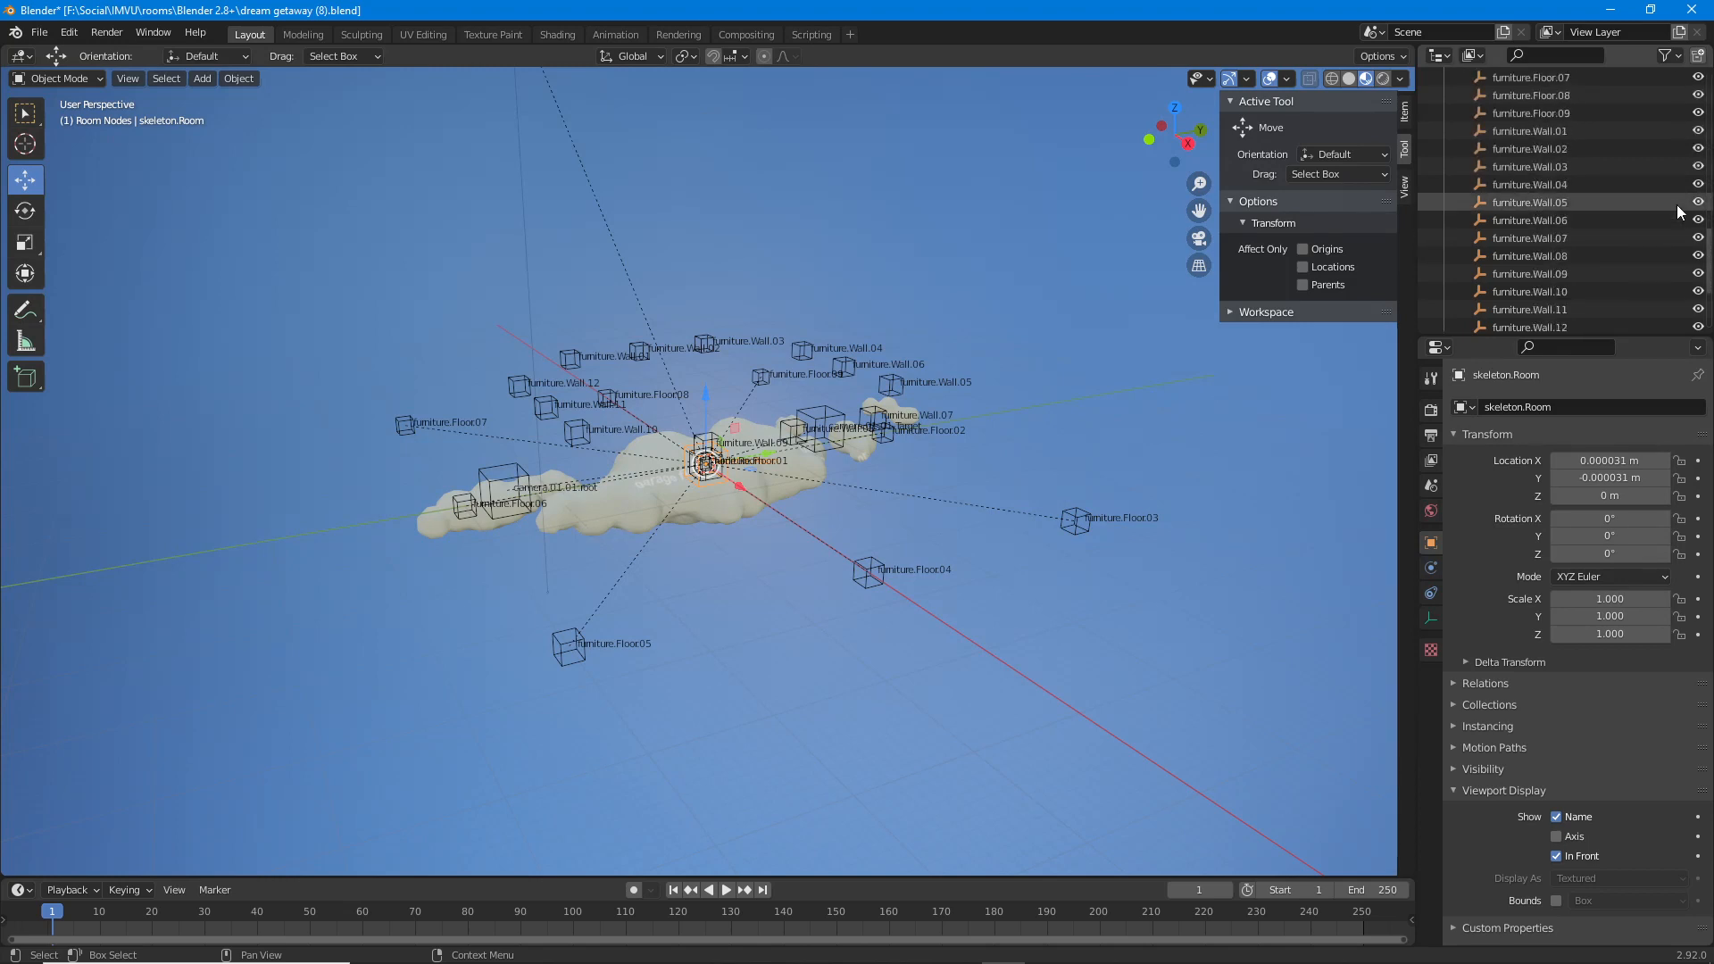
{"action": "left_click", "coordinate": [1698, 131]}
{"action": "left_click", "coordinate": [1698, 149]}
{"action": "left_click", "coordinate": [1698, 167]}
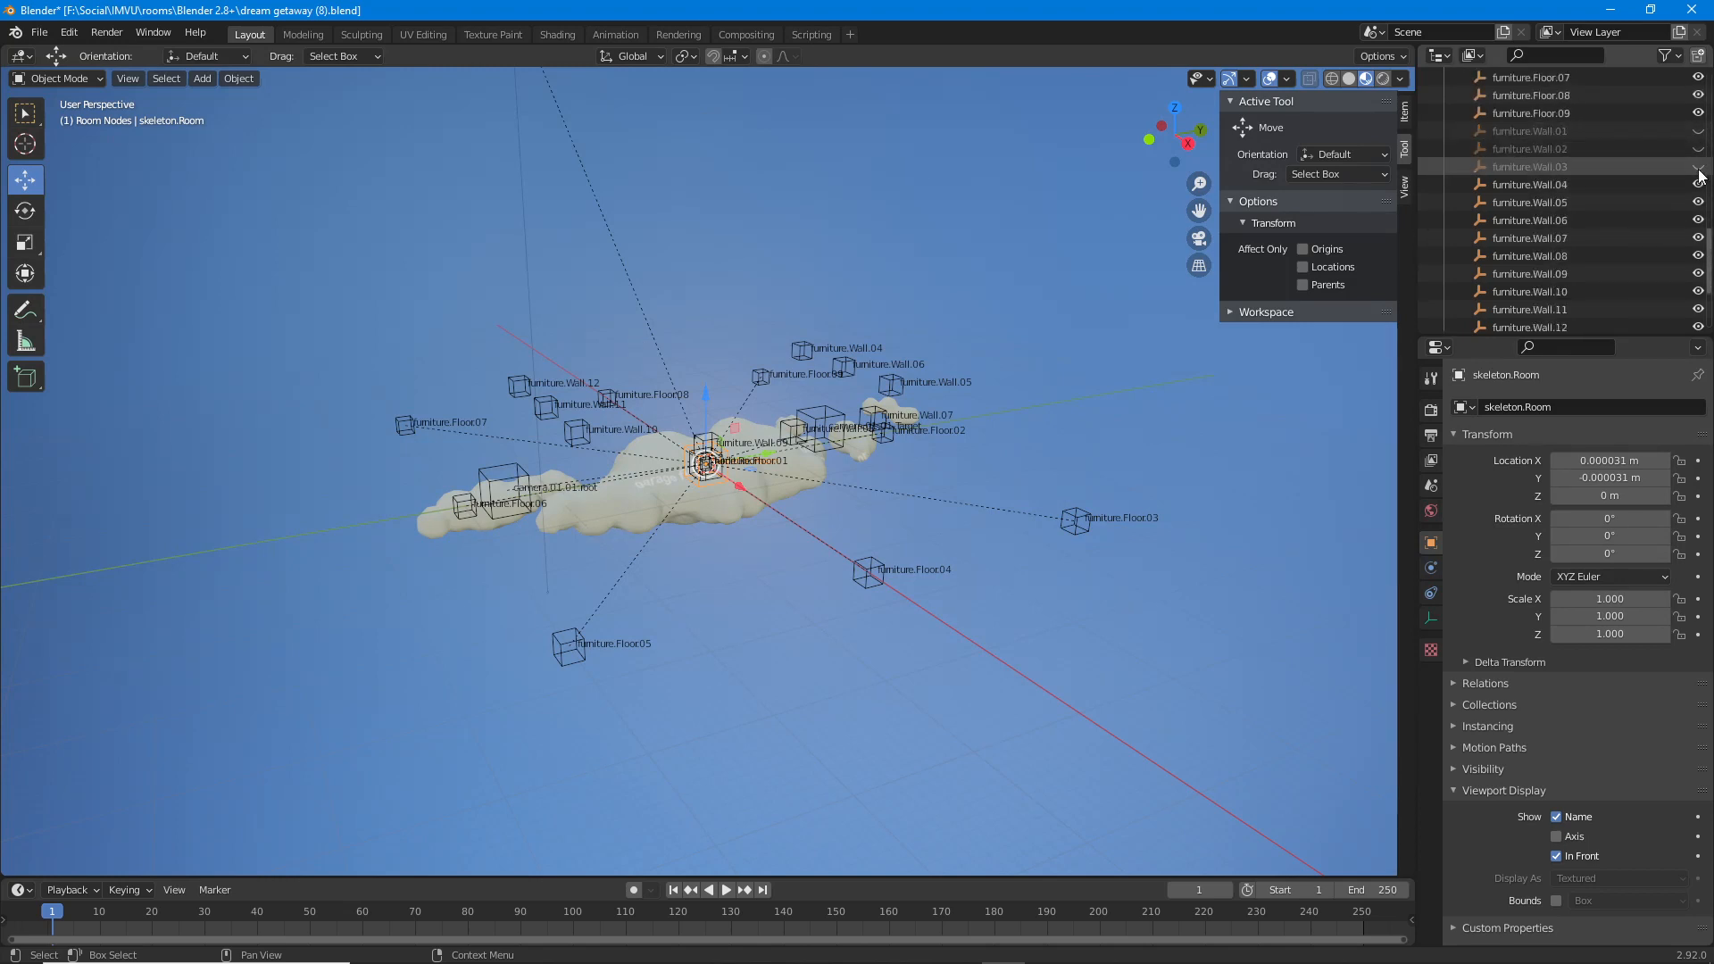
{"action": "left_click", "coordinate": [1698, 184]}
{"action": "left_click", "coordinate": [1698, 203]}
{"action": "left_click", "coordinate": [1698, 220]}
{"action": "left_click", "coordinate": [1698, 238]}
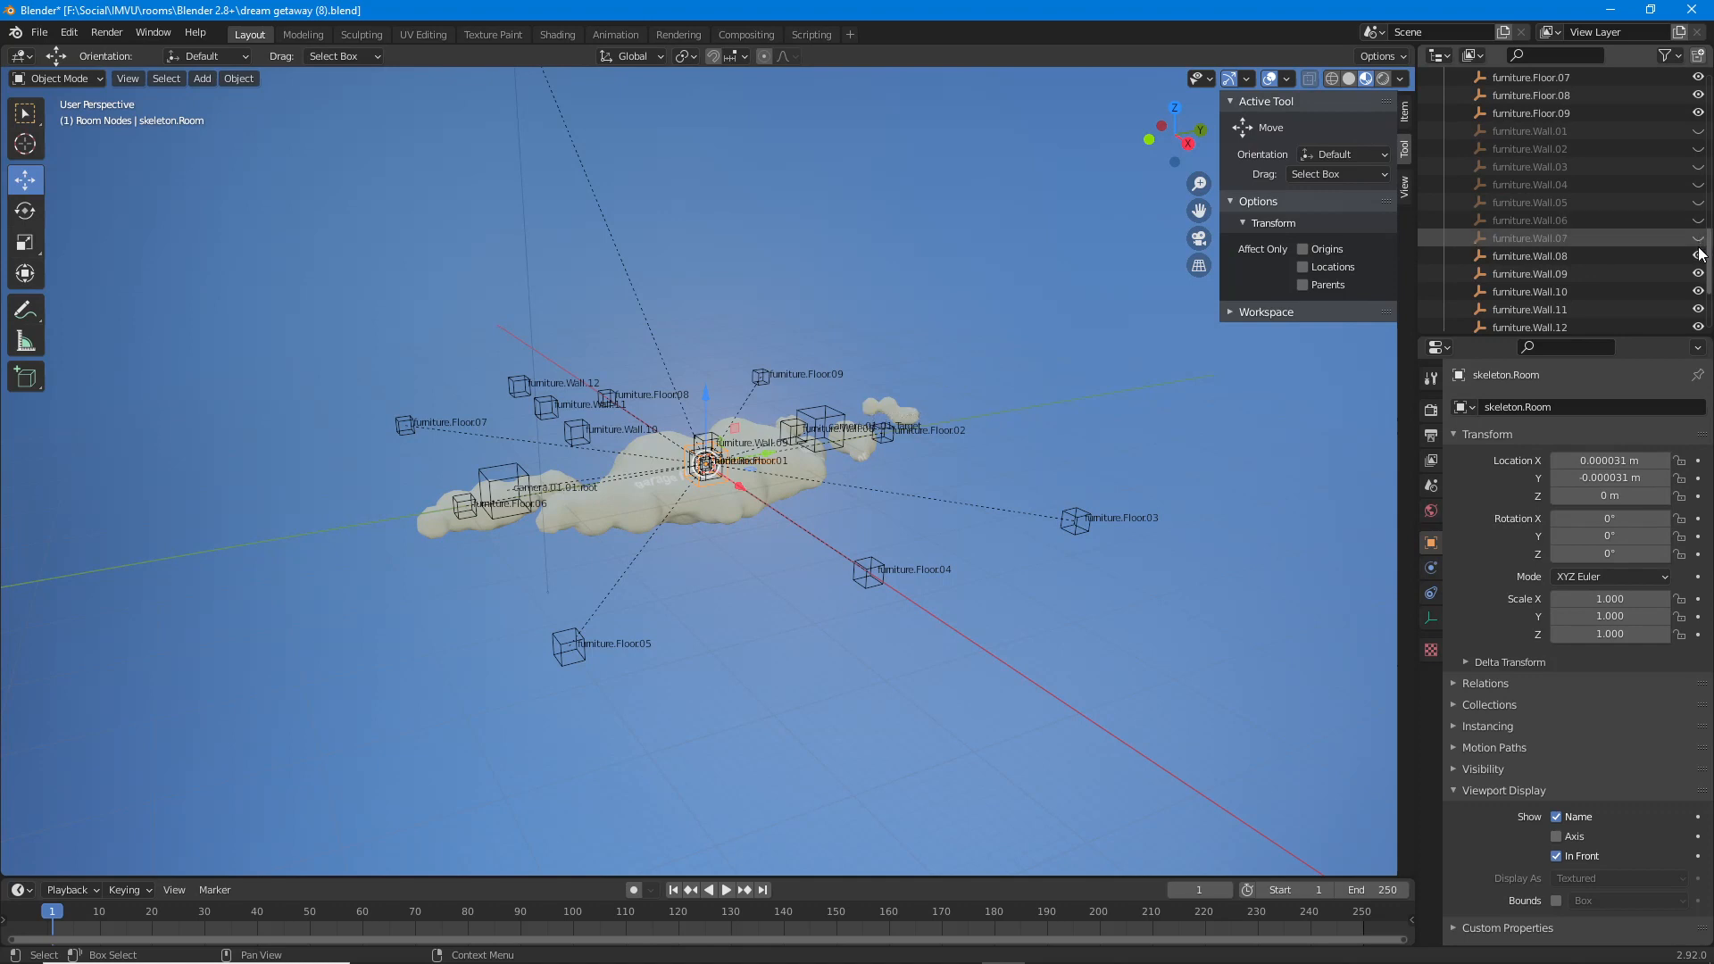
{"action": "left_click", "coordinate": [1698, 257]}
{"action": "left_click", "coordinate": [1697, 274]}
{"action": "left_click", "coordinate": [1698, 292]}
{"action": "left_click", "coordinate": [1698, 310]}
{"action": "left_click", "coordinate": [1698, 327]}
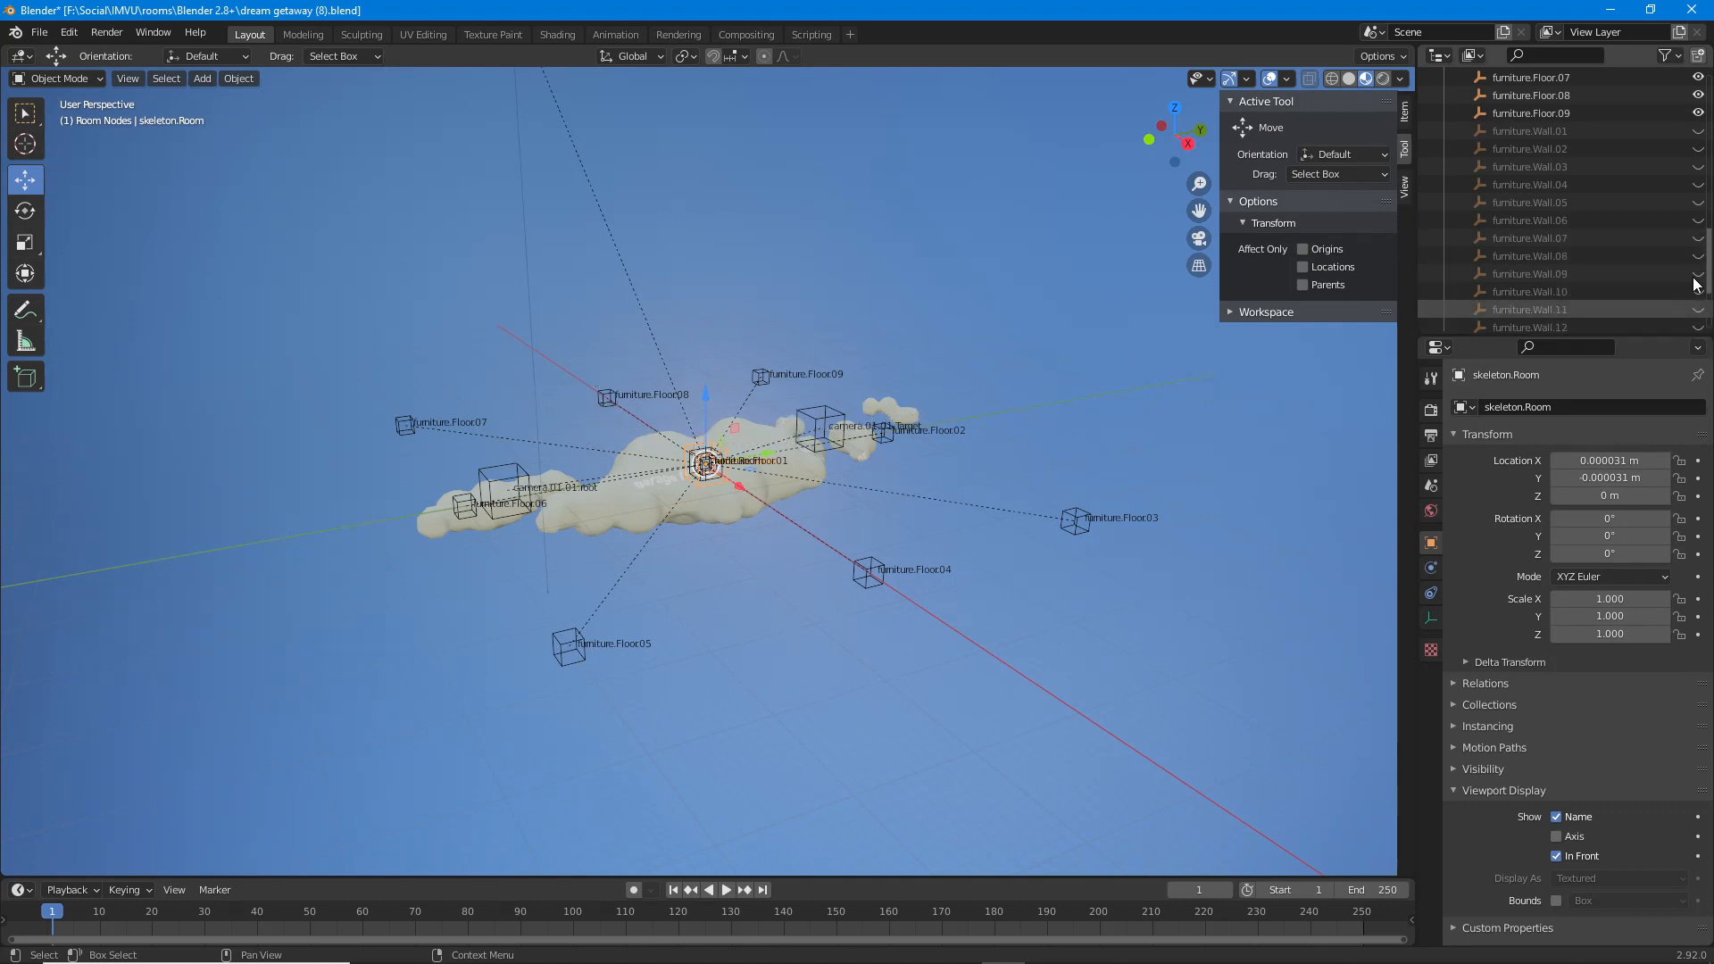
Examine the remaining floor and camera nodes around the clouds, and select camera.01.01.Target.
{"action": "scroll", "coordinate": [1695, 284], "scroll_direction": "up", "scroll_amount": 5}
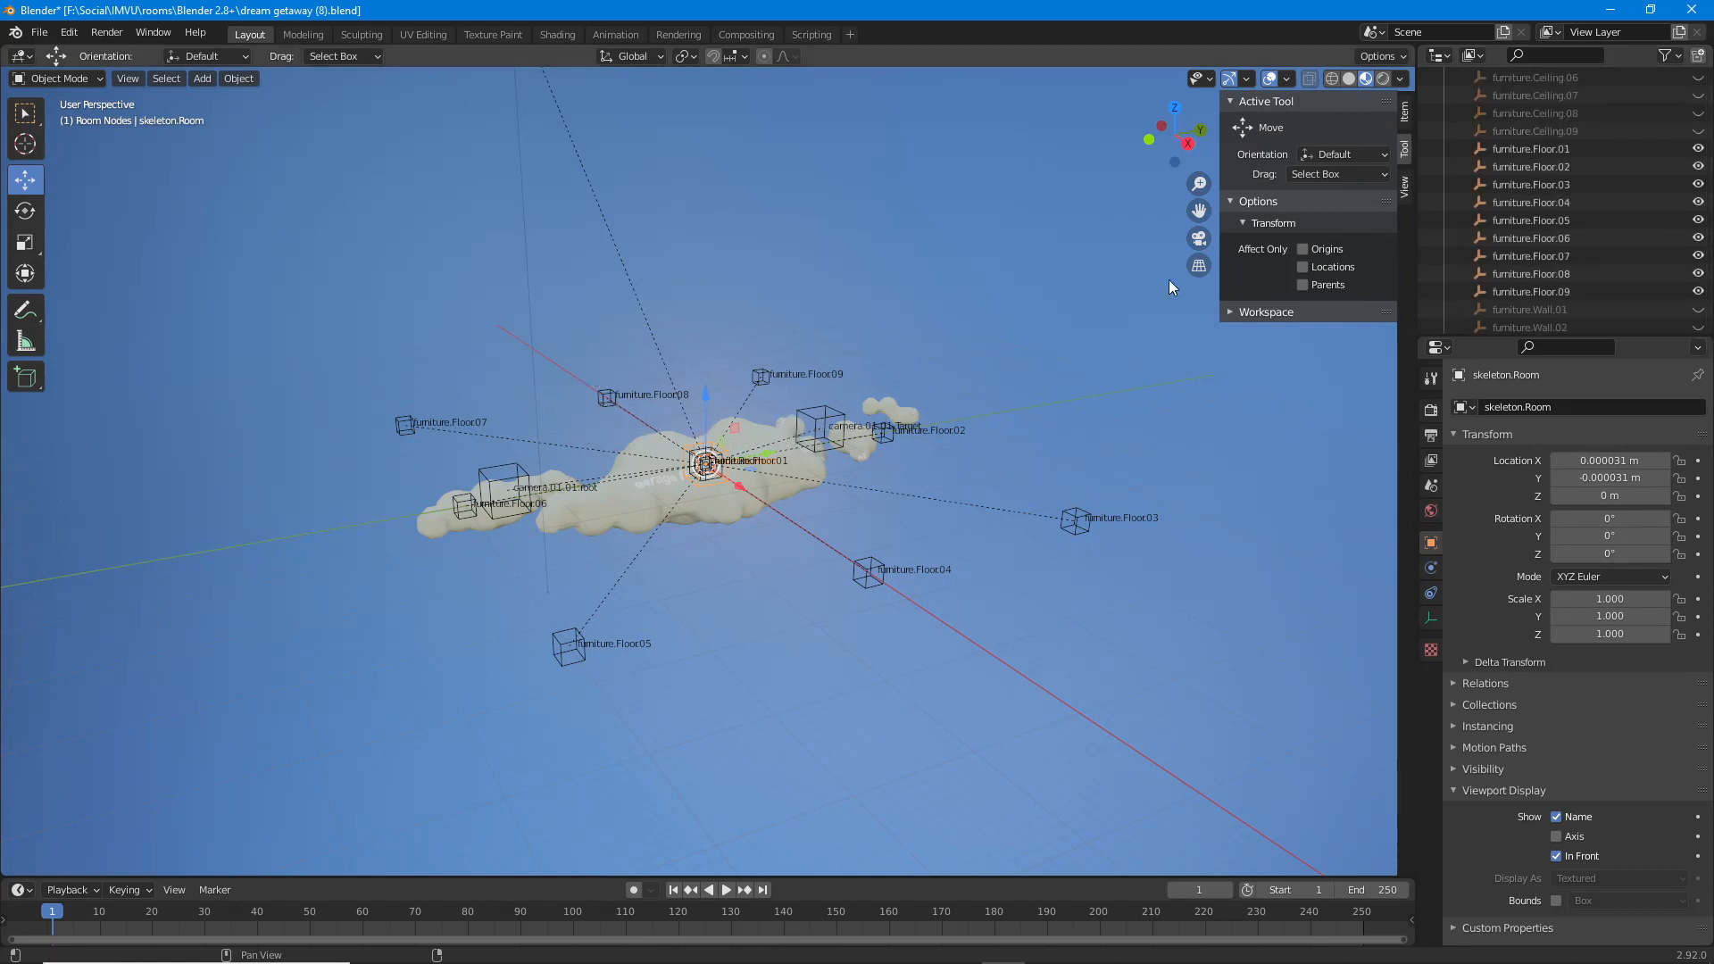
{"action": "scroll", "coordinate": [777, 285], "scroll_direction": "down", "scroll_amount": 5}
{"action": "middle_click_drag", "start_coordinate": [769, 275], "coordinate": [780, 346]}
{"action": "scroll", "coordinate": [716, 380], "scroll_direction": "up", "scroll_amount": 6}
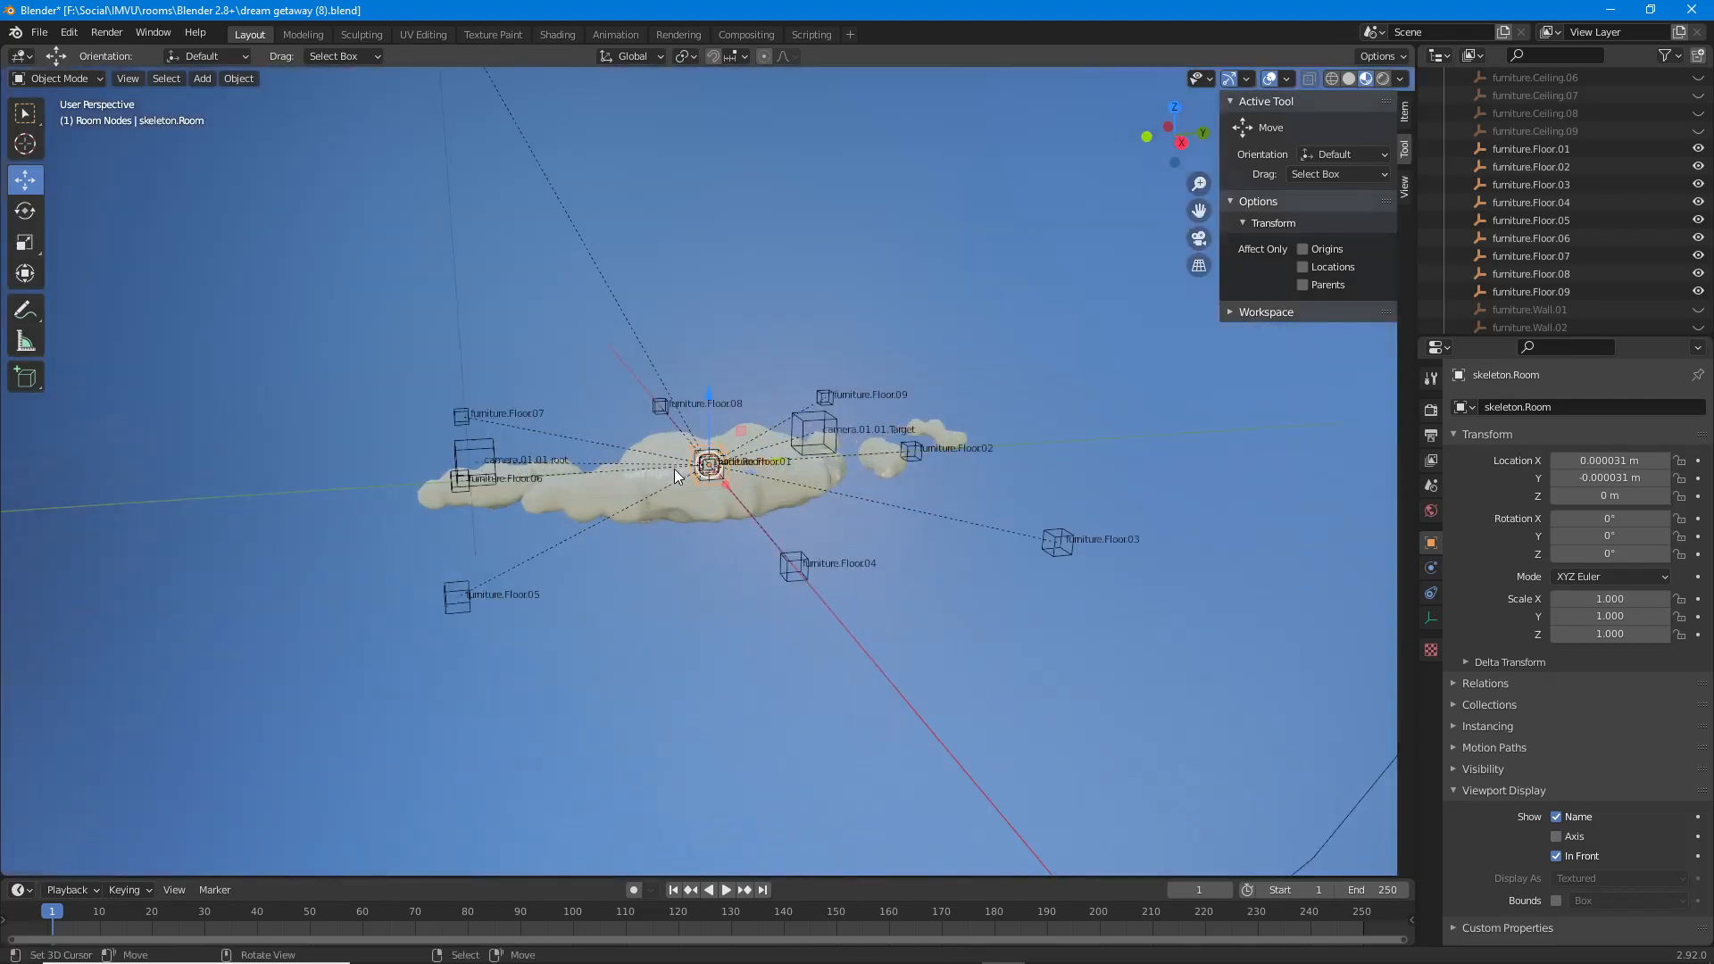
{"action": "middle_click_drag", "start_coordinate": [680, 472], "coordinate": [816, 436]}
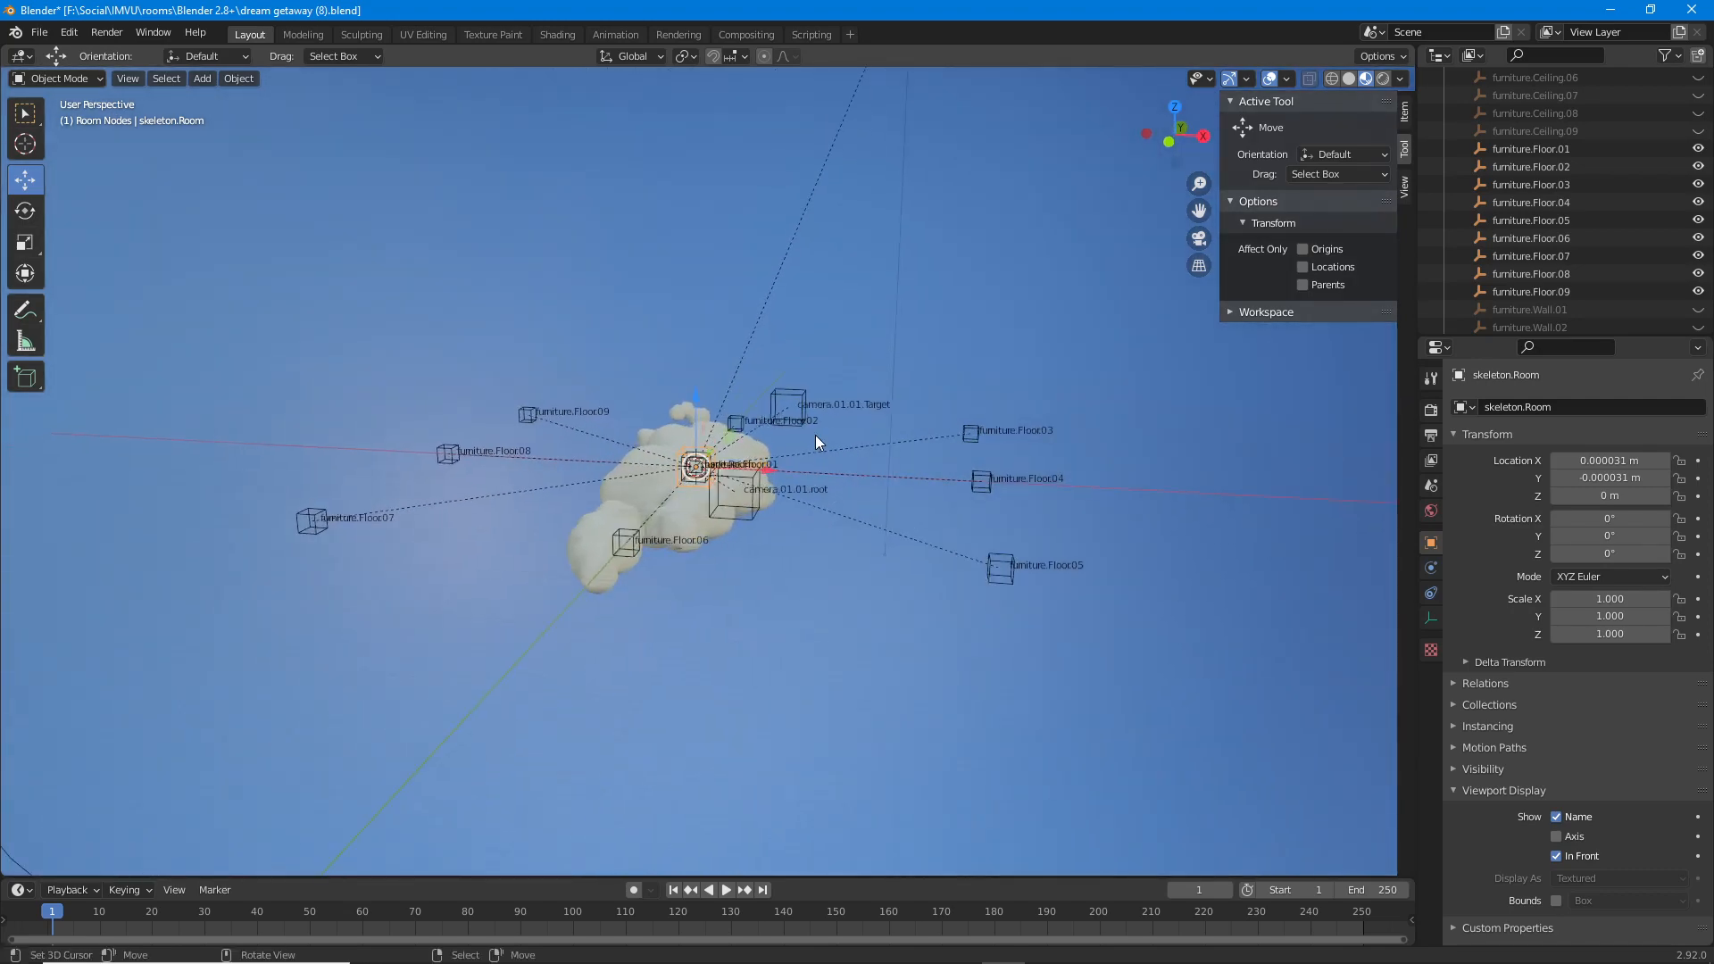
{"action": "left_click", "coordinate": [801, 395]}
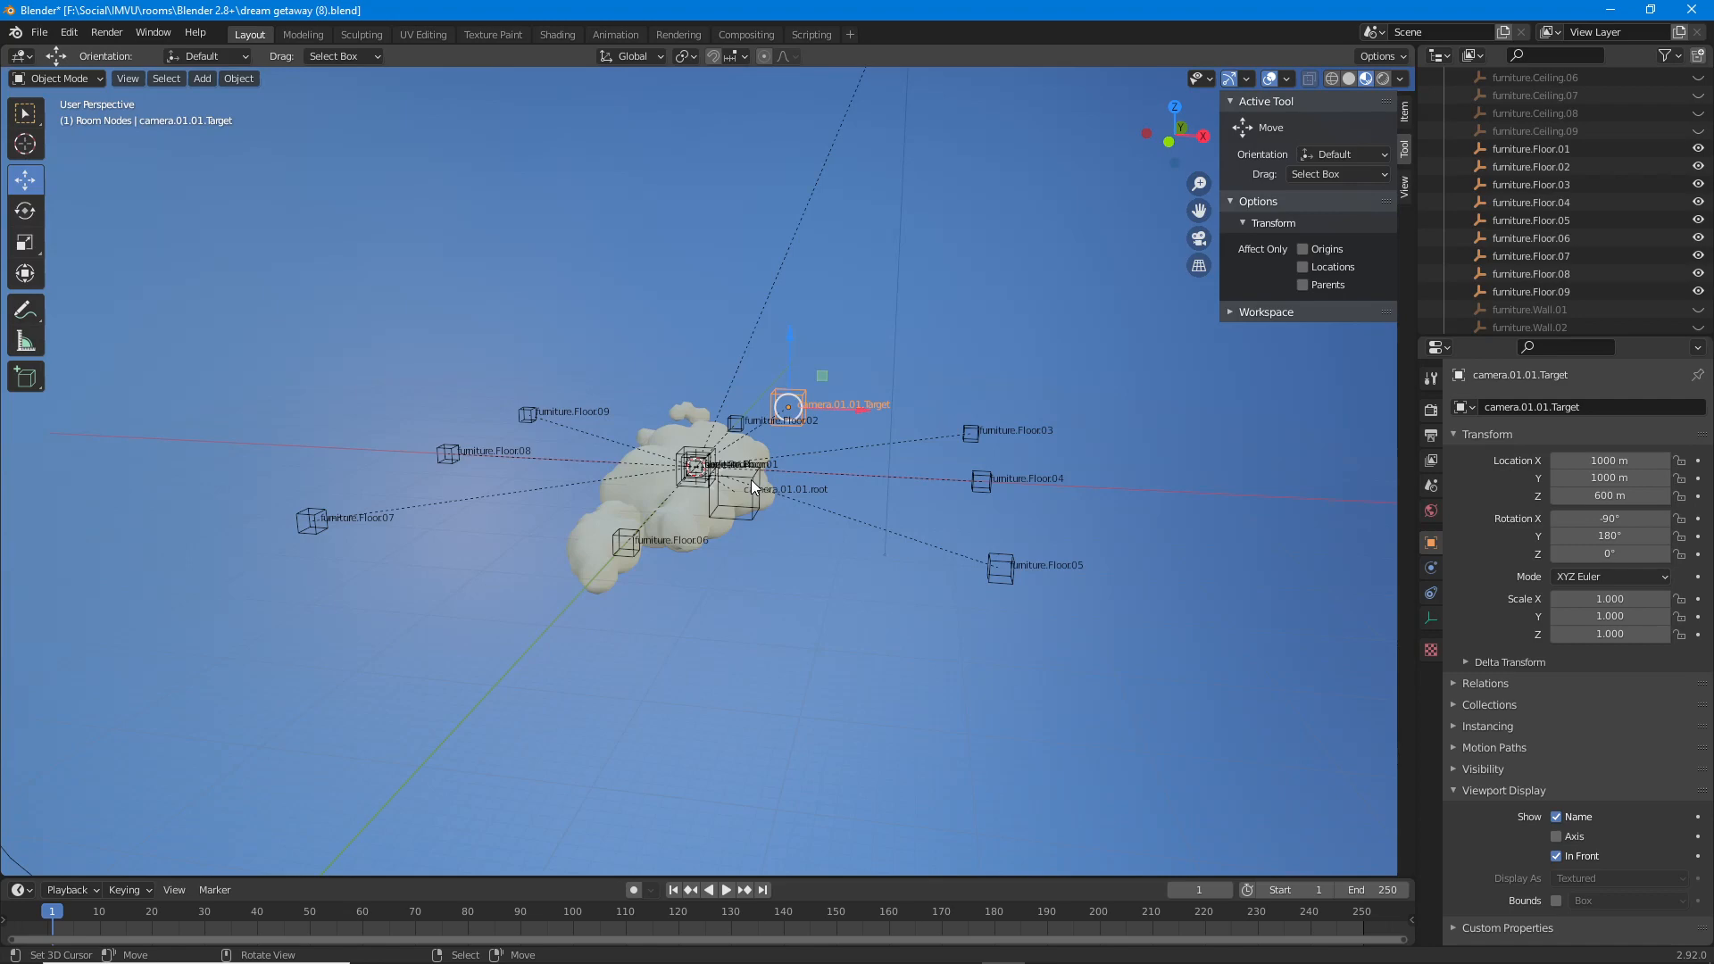
Select skeleton.Room and test-move it upward to check its linked nodes, cancelling the move.
{"action": "scroll", "coordinate": [1606, 227], "scroll_direction": "up", "scroll_amount": 5}
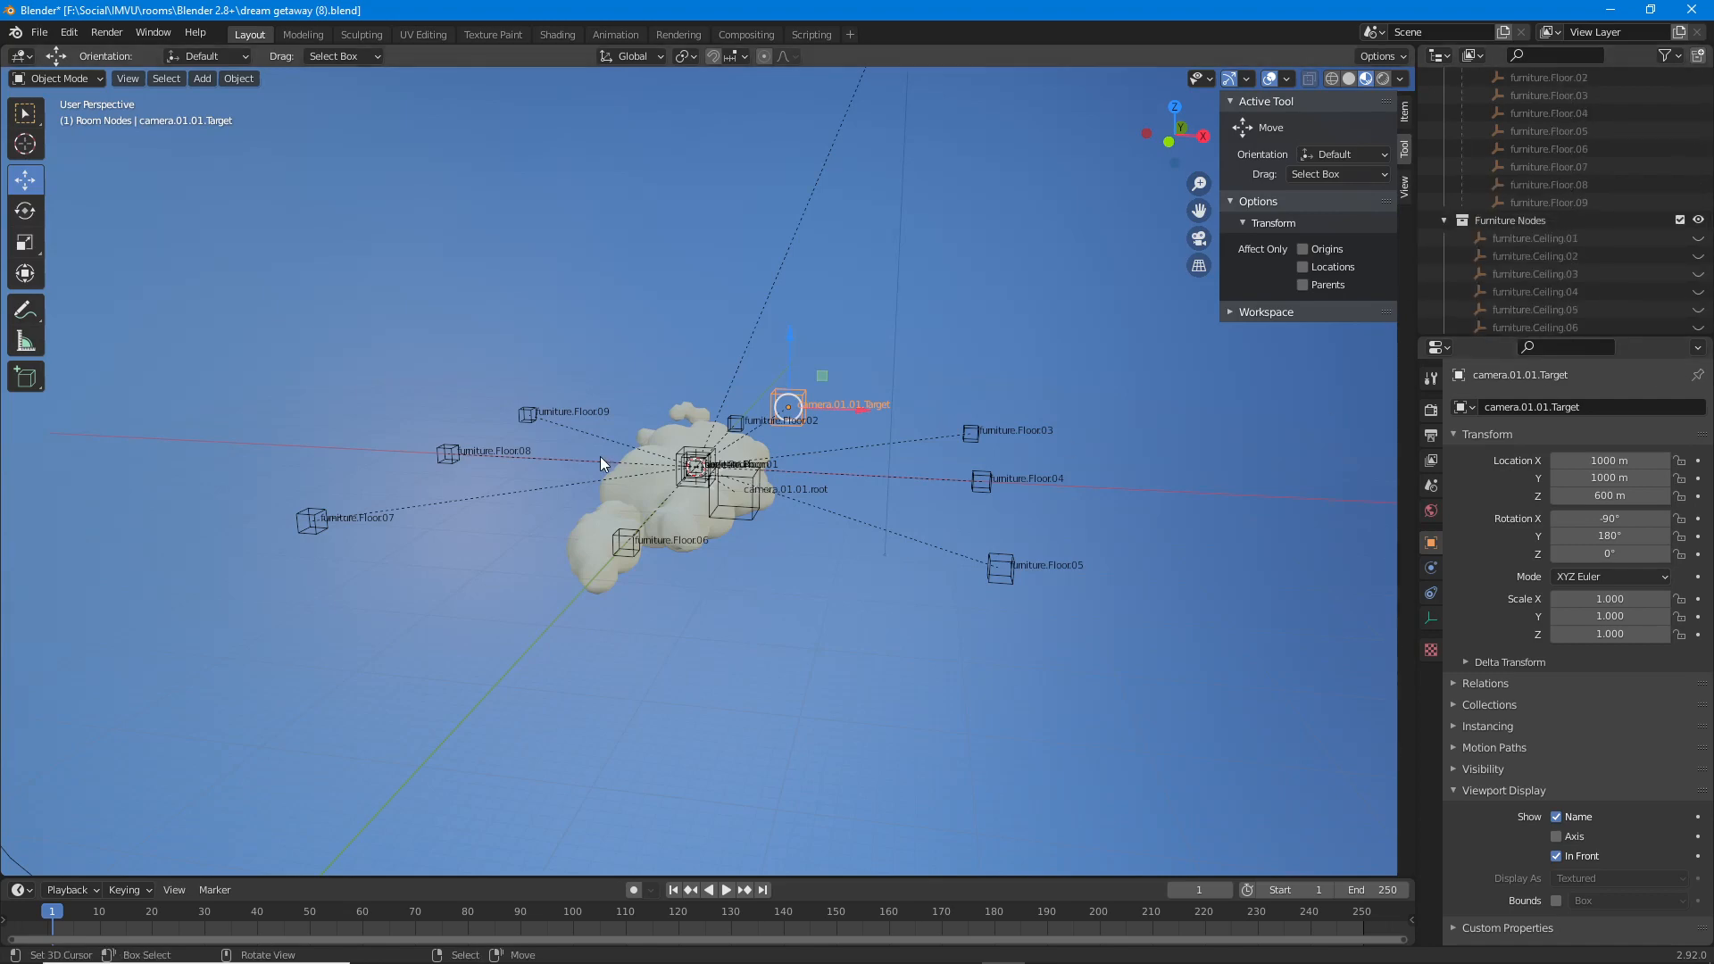
{"action": "right_click", "coordinate": [675, 460]}
{"action": "left_click_drag", "start_coordinate": [701, 463], "coordinate": [716, 359]}
{"action": "right_click", "coordinate": [717, 360]}
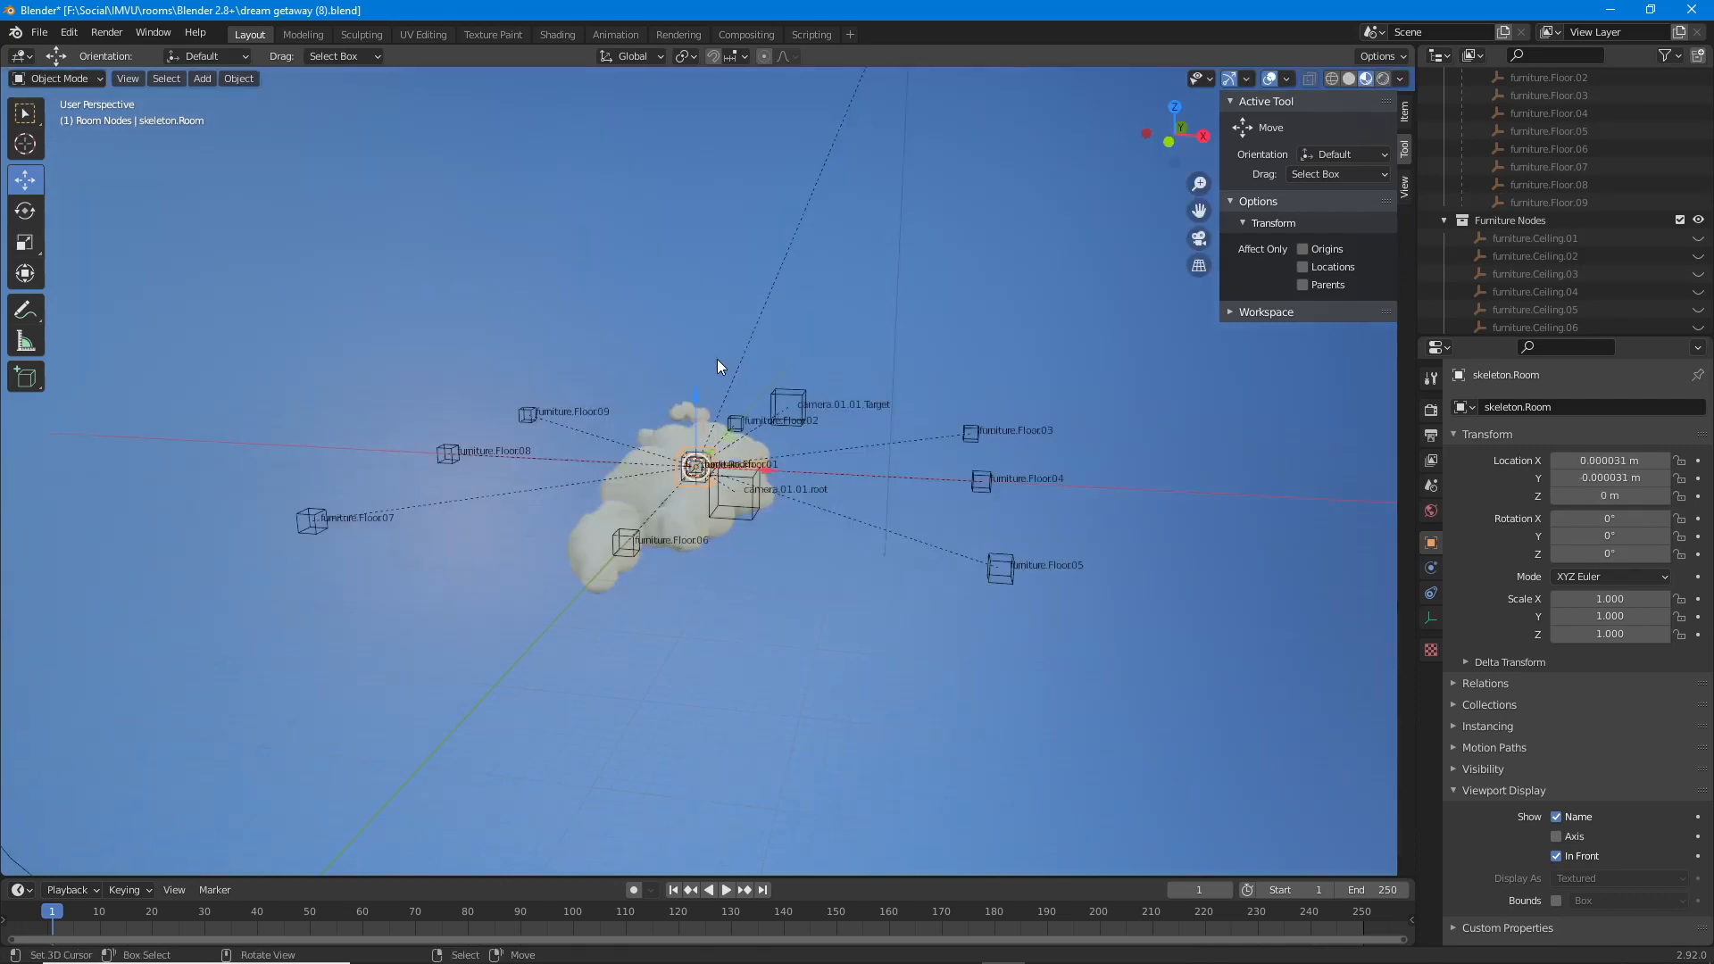
Select all visible objects in the room, including the sky, clouds, light and nodes.
{"action": "scroll", "coordinate": [717, 360], "scroll_direction": "down", "scroll_amount": 4}
{"action": "middle_click_drag", "start_coordinate": [876, 447], "coordinate": [758, 441]}
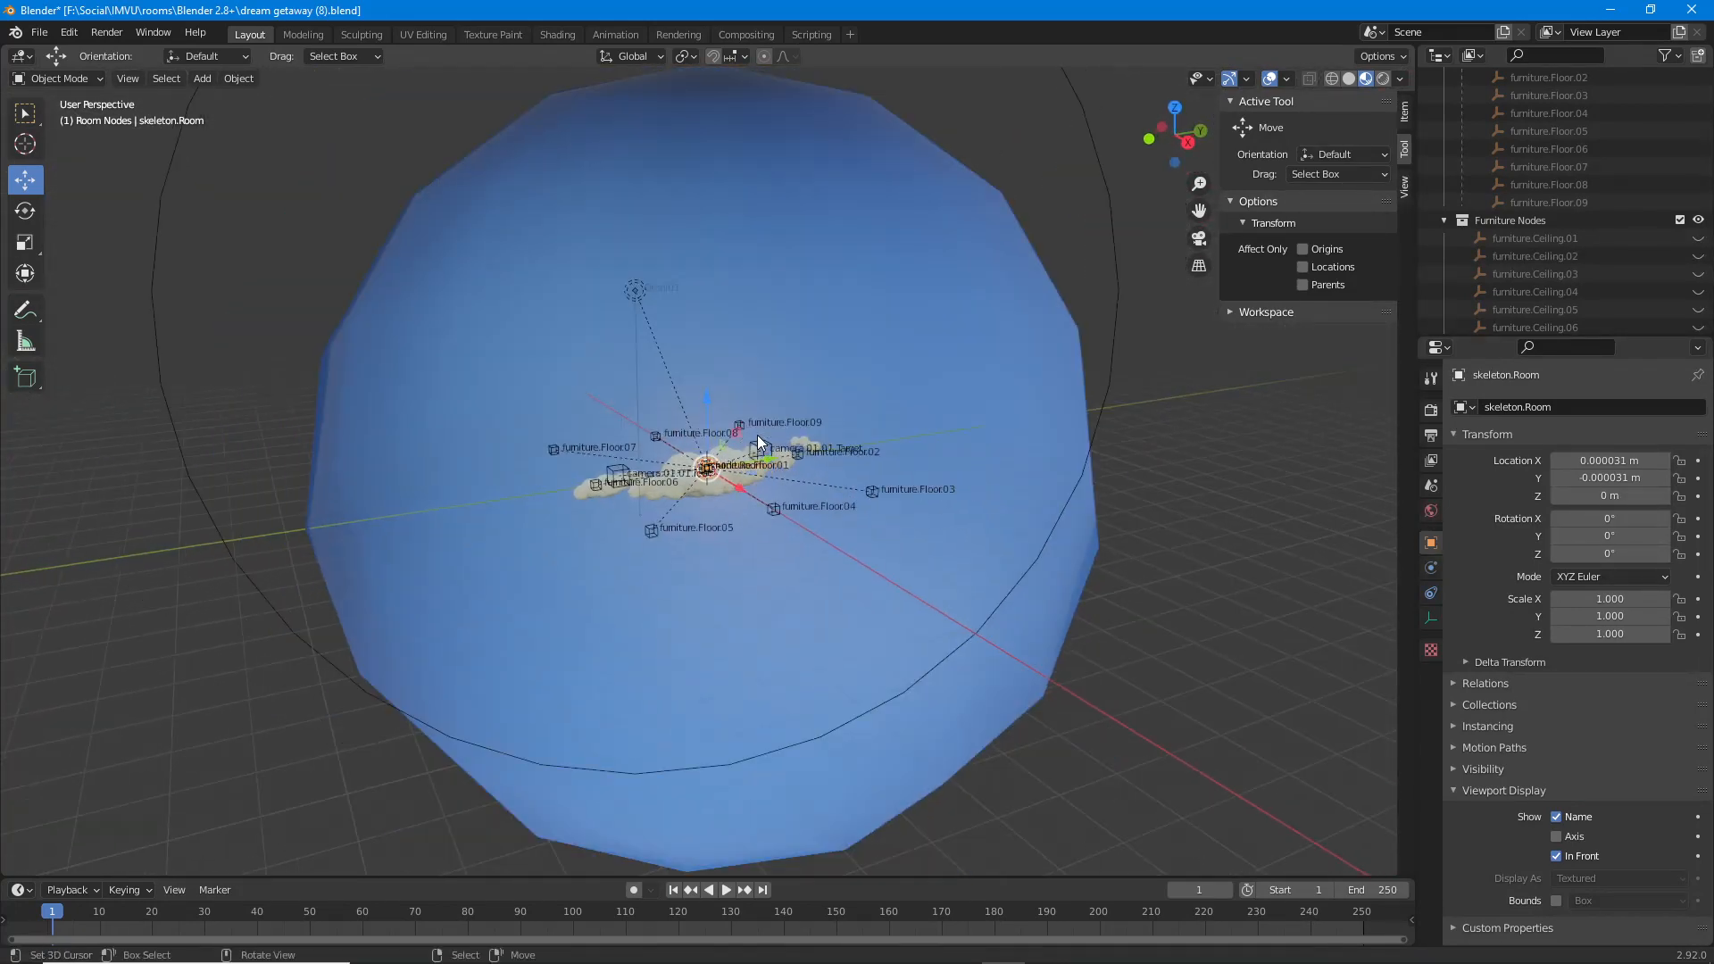
{"action": "key", "text": "a"}
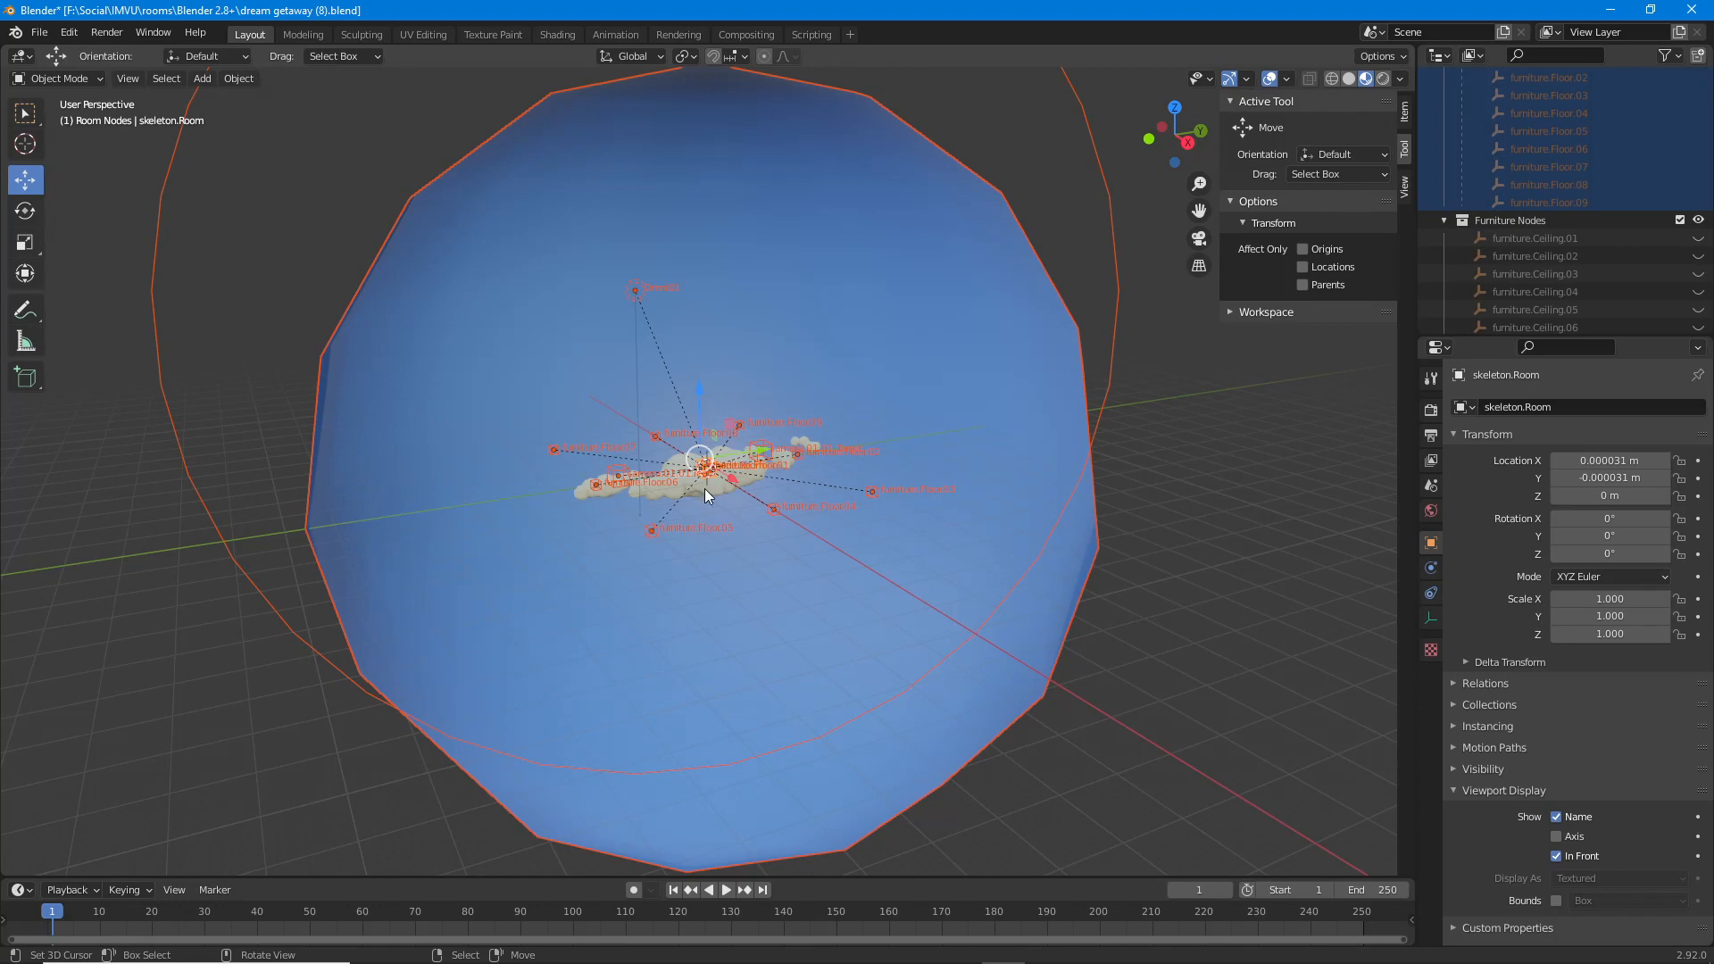
{"action": "scroll", "coordinate": [705, 489], "scroll_direction": "up", "scroll_amount": 10}
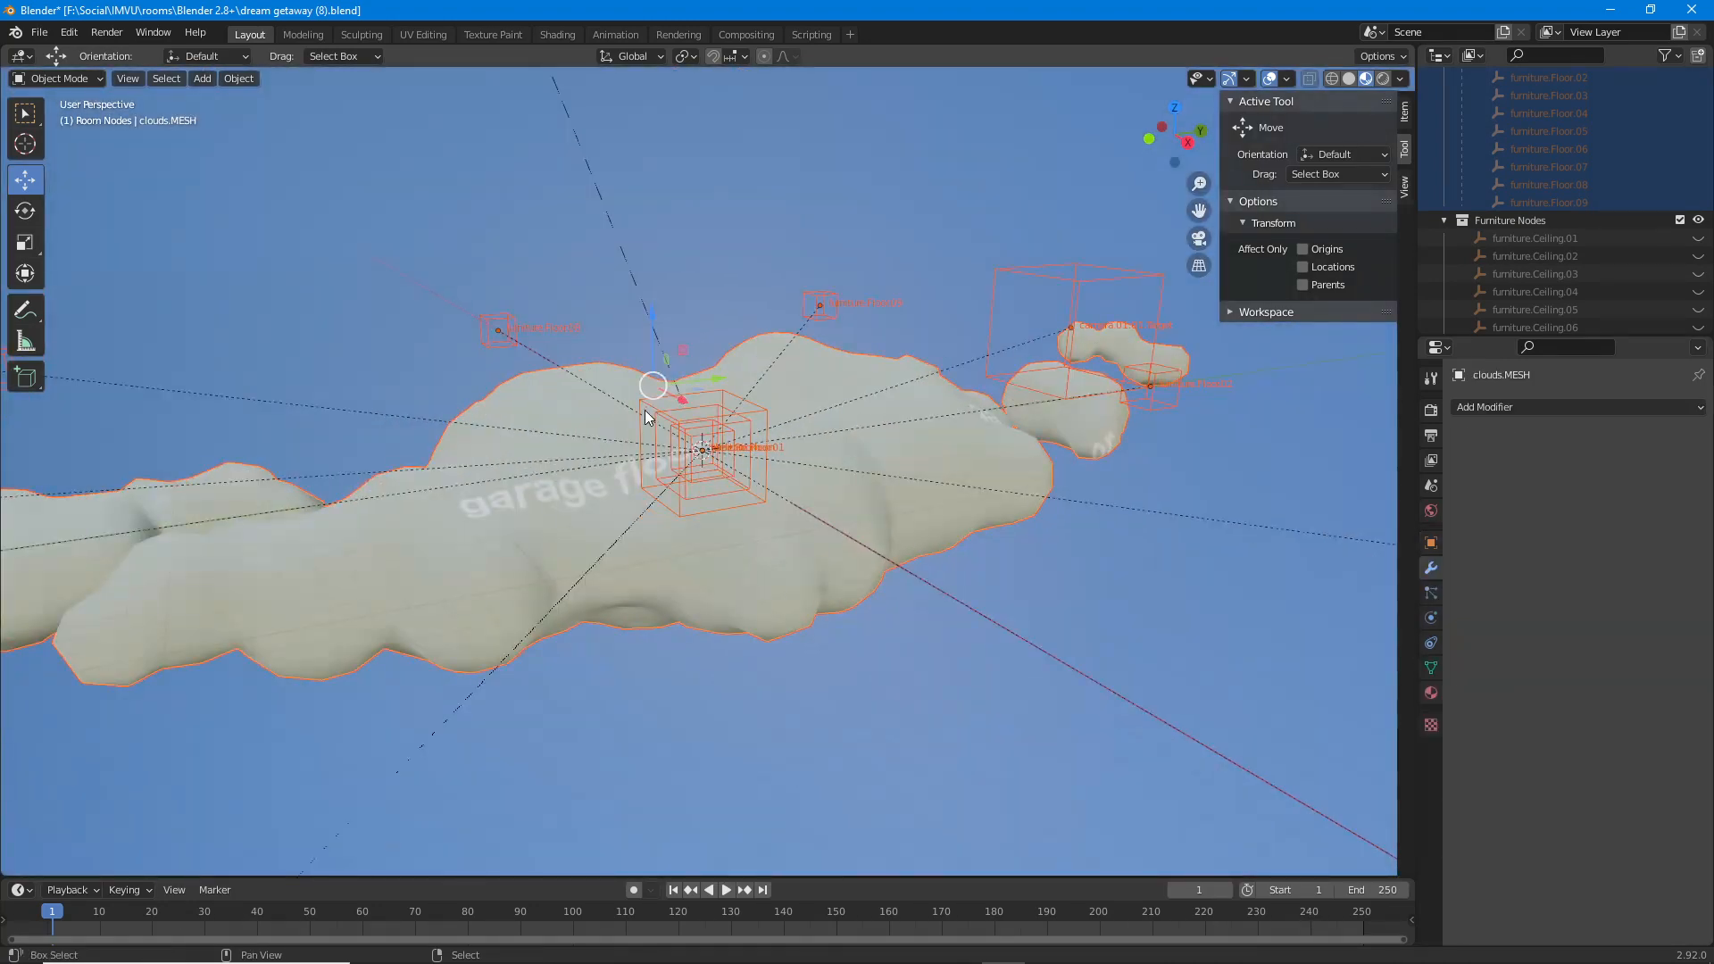
{"action": "scroll", "coordinate": [703, 457], "scroll_direction": "down", "scroll_amount": 3}
{"action": "scroll", "coordinate": [703, 457], "scroll_direction": "down", "scroll_amount": 4}
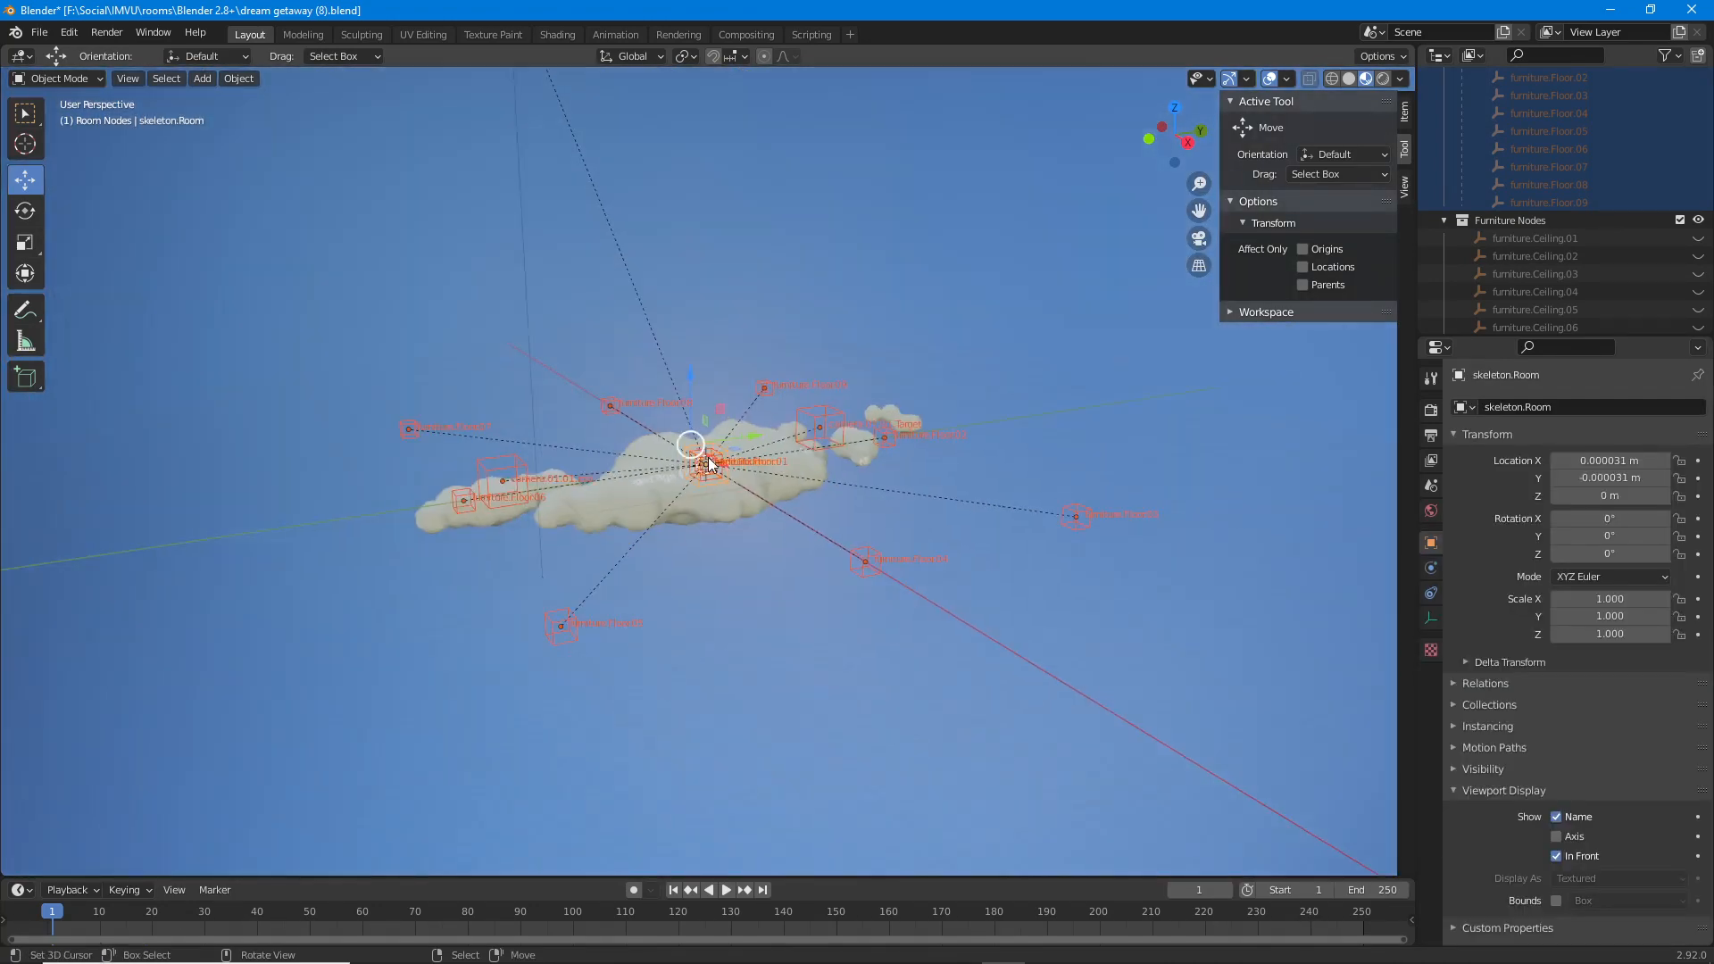
Begin an FBX export and limit it to selected objects.
{"action": "left_click", "coordinate": [39, 33]}
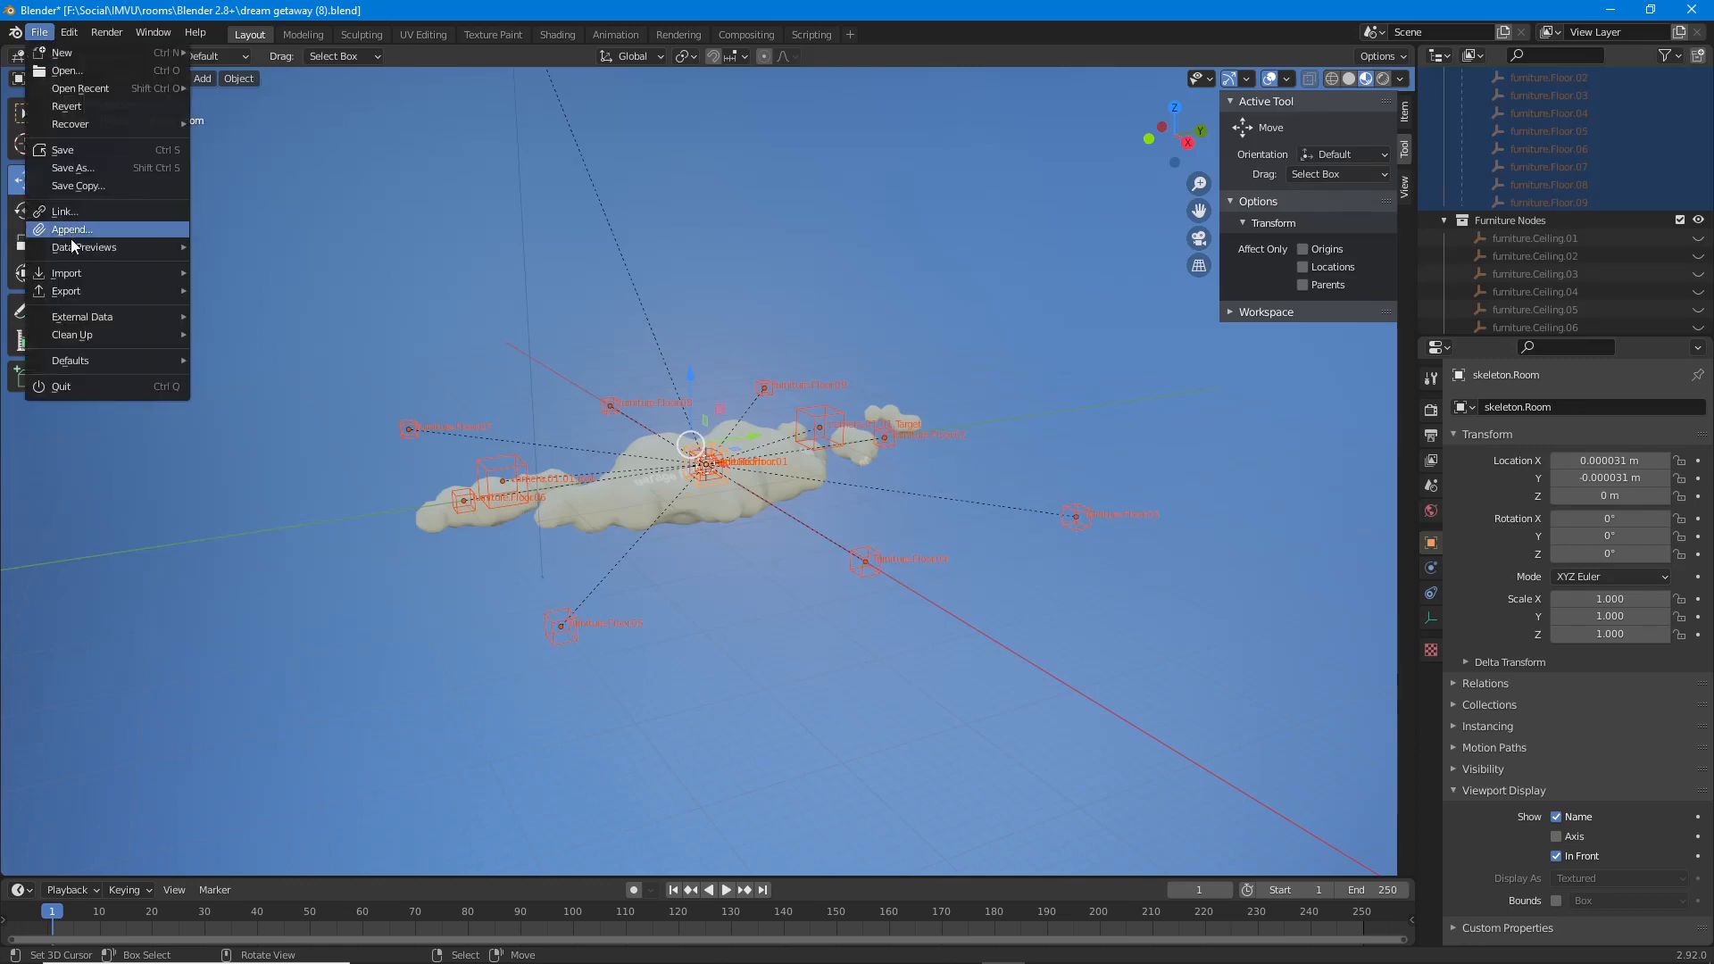
{"action": "mouse_move", "coordinate": [71, 291]}
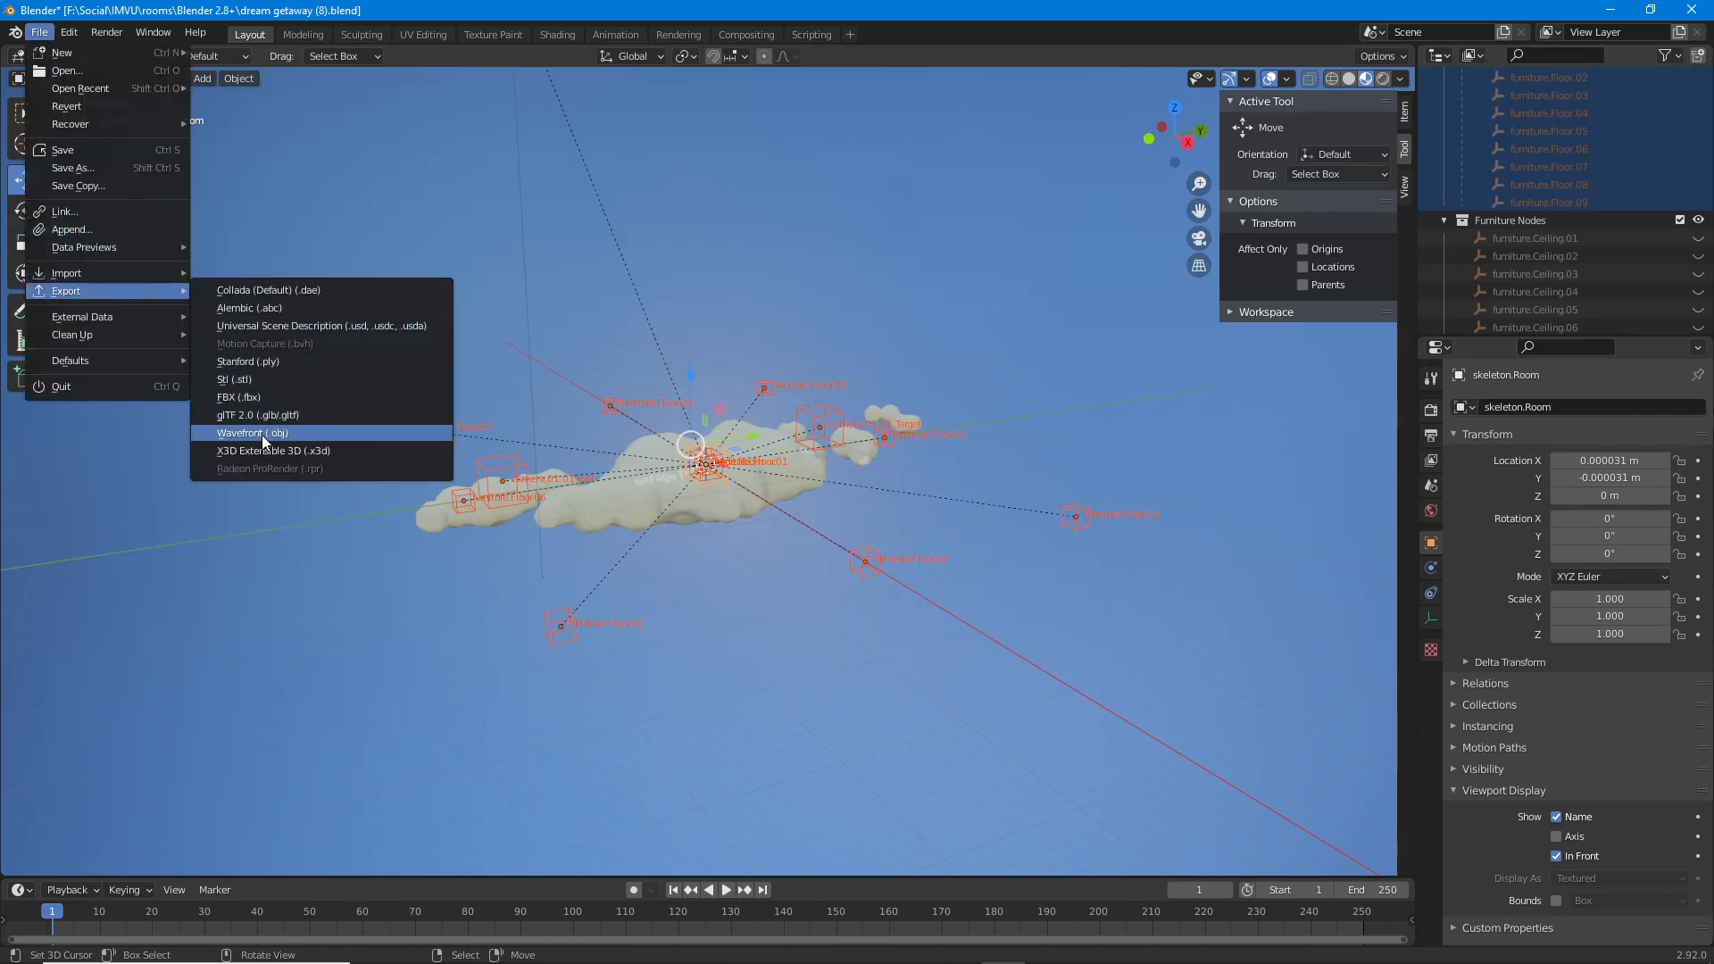
{"action": "left_click", "coordinate": [240, 396]}
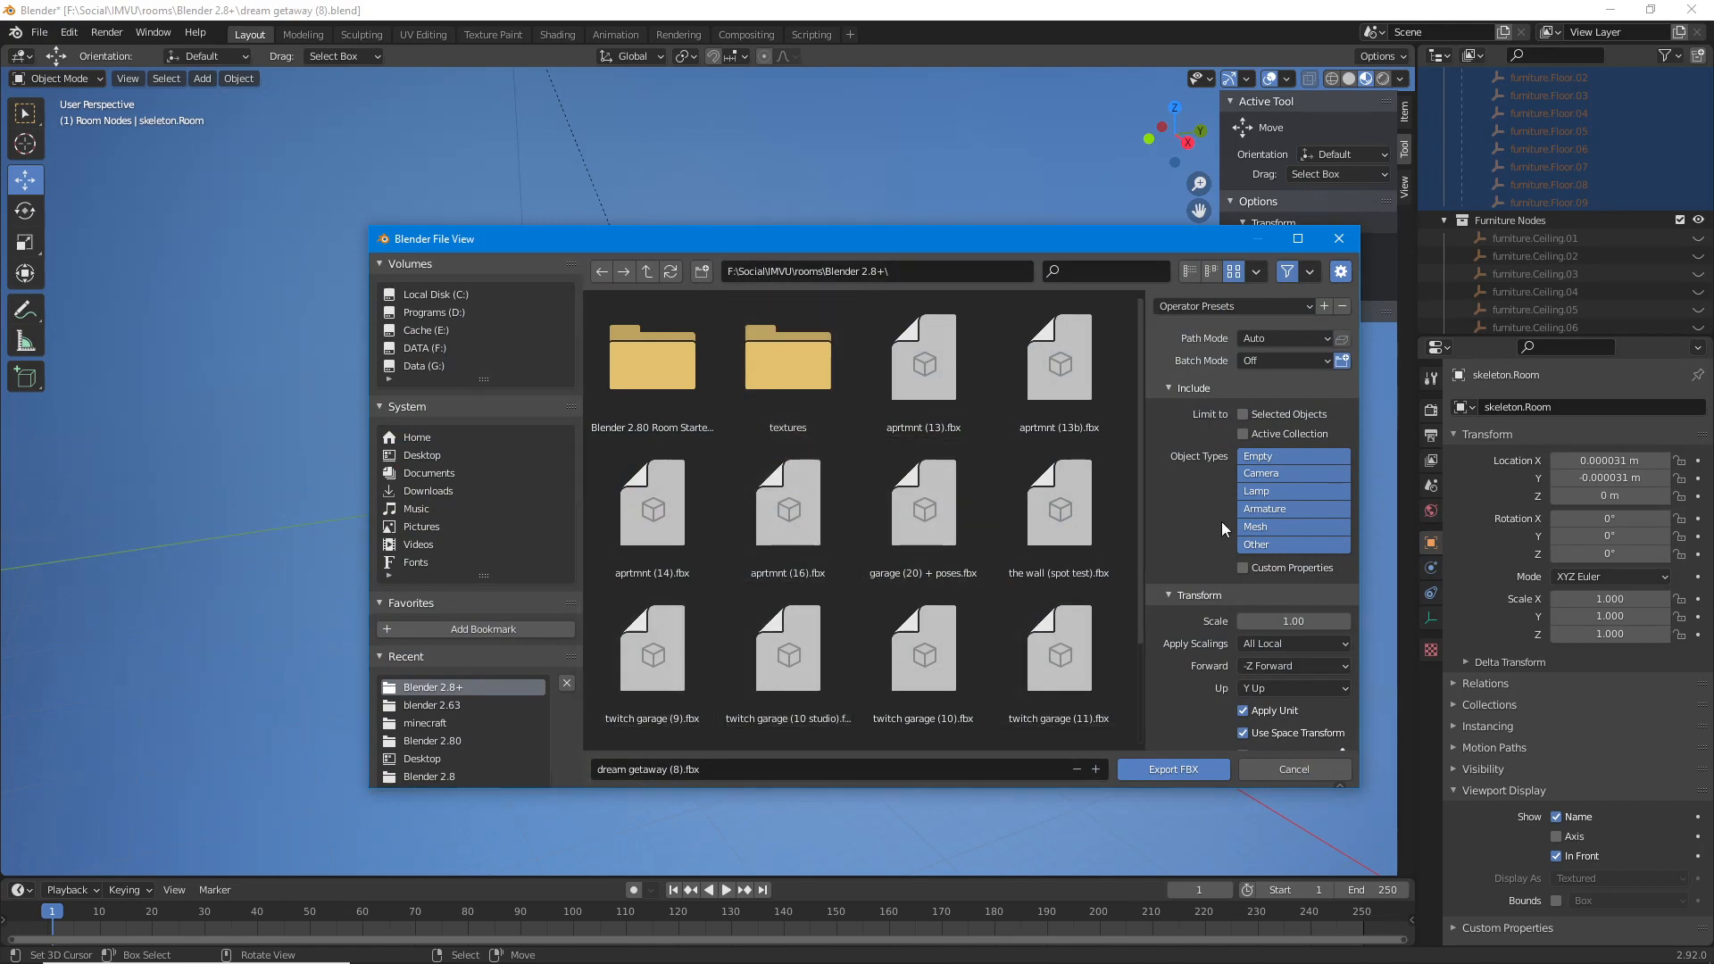
{"action": "left_click", "coordinate": [1242, 415]}
{"action": "scroll", "coordinate": [1193, 534], "scroll_direction": "down", "scroll_amount": 2}
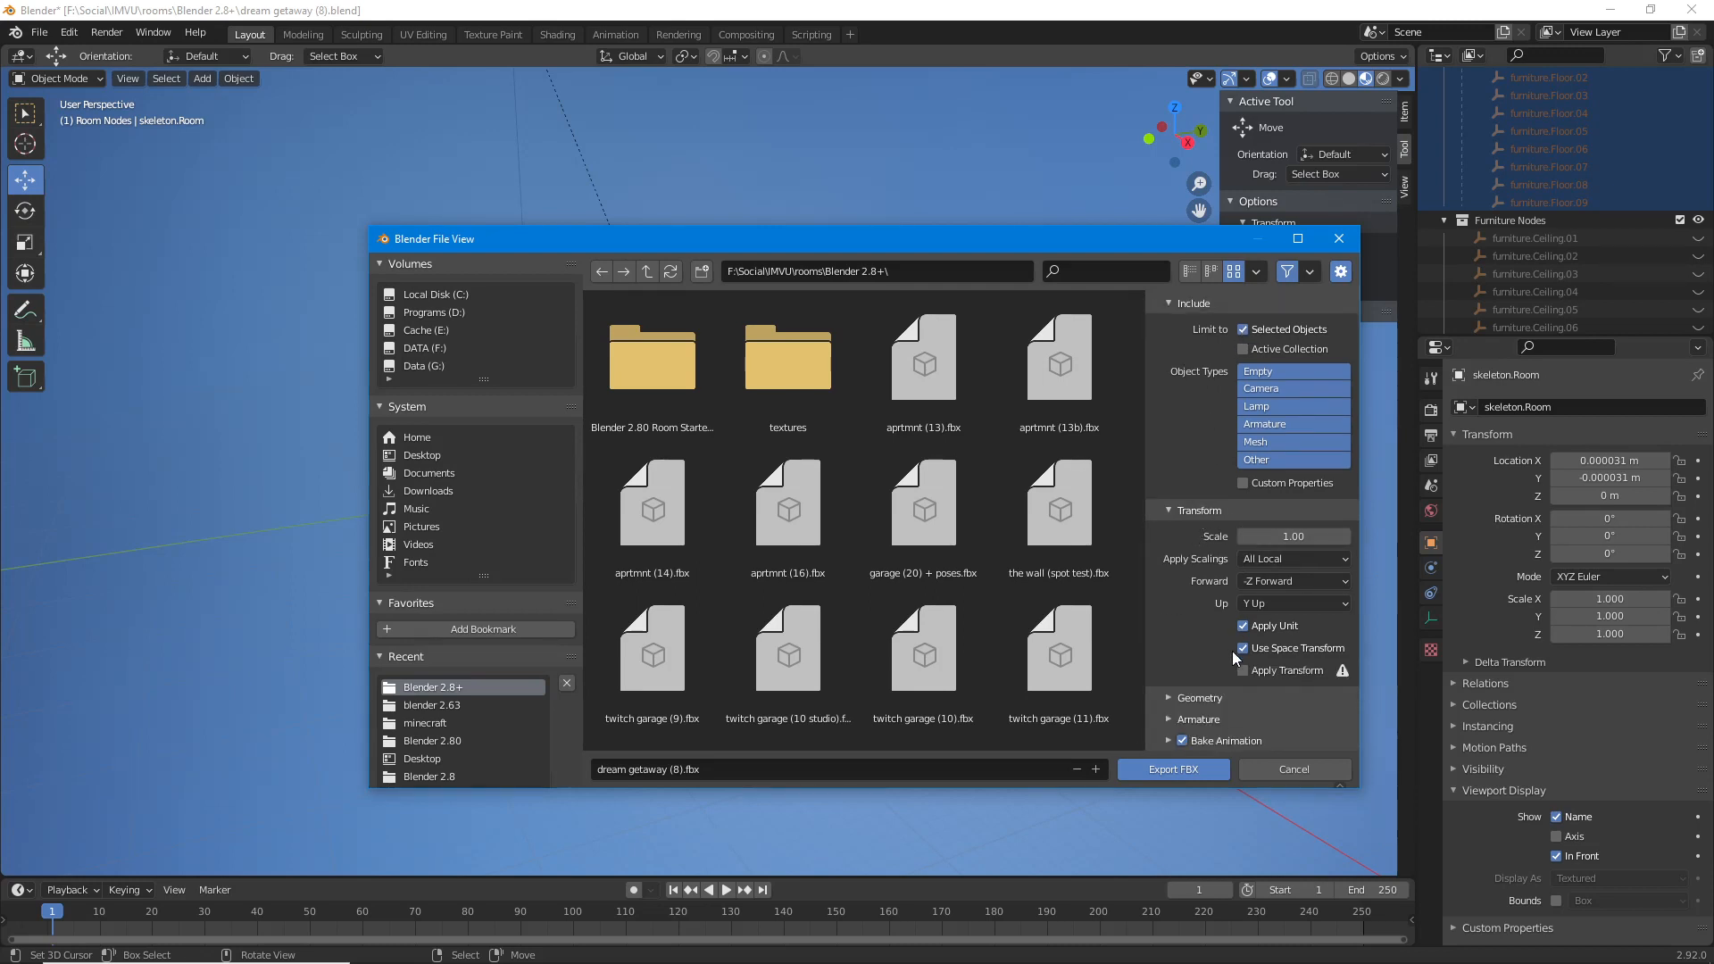
Expand the Geometry and Armature export options, and turn off Add Leaf Bones and Bake Animation.
{"action": "left_click", "coordinate": [1197, 700]}
{"action": "scroll", "coordinate": [1203, 557], "scroll_direction": "down", "scroll_amount": 3}
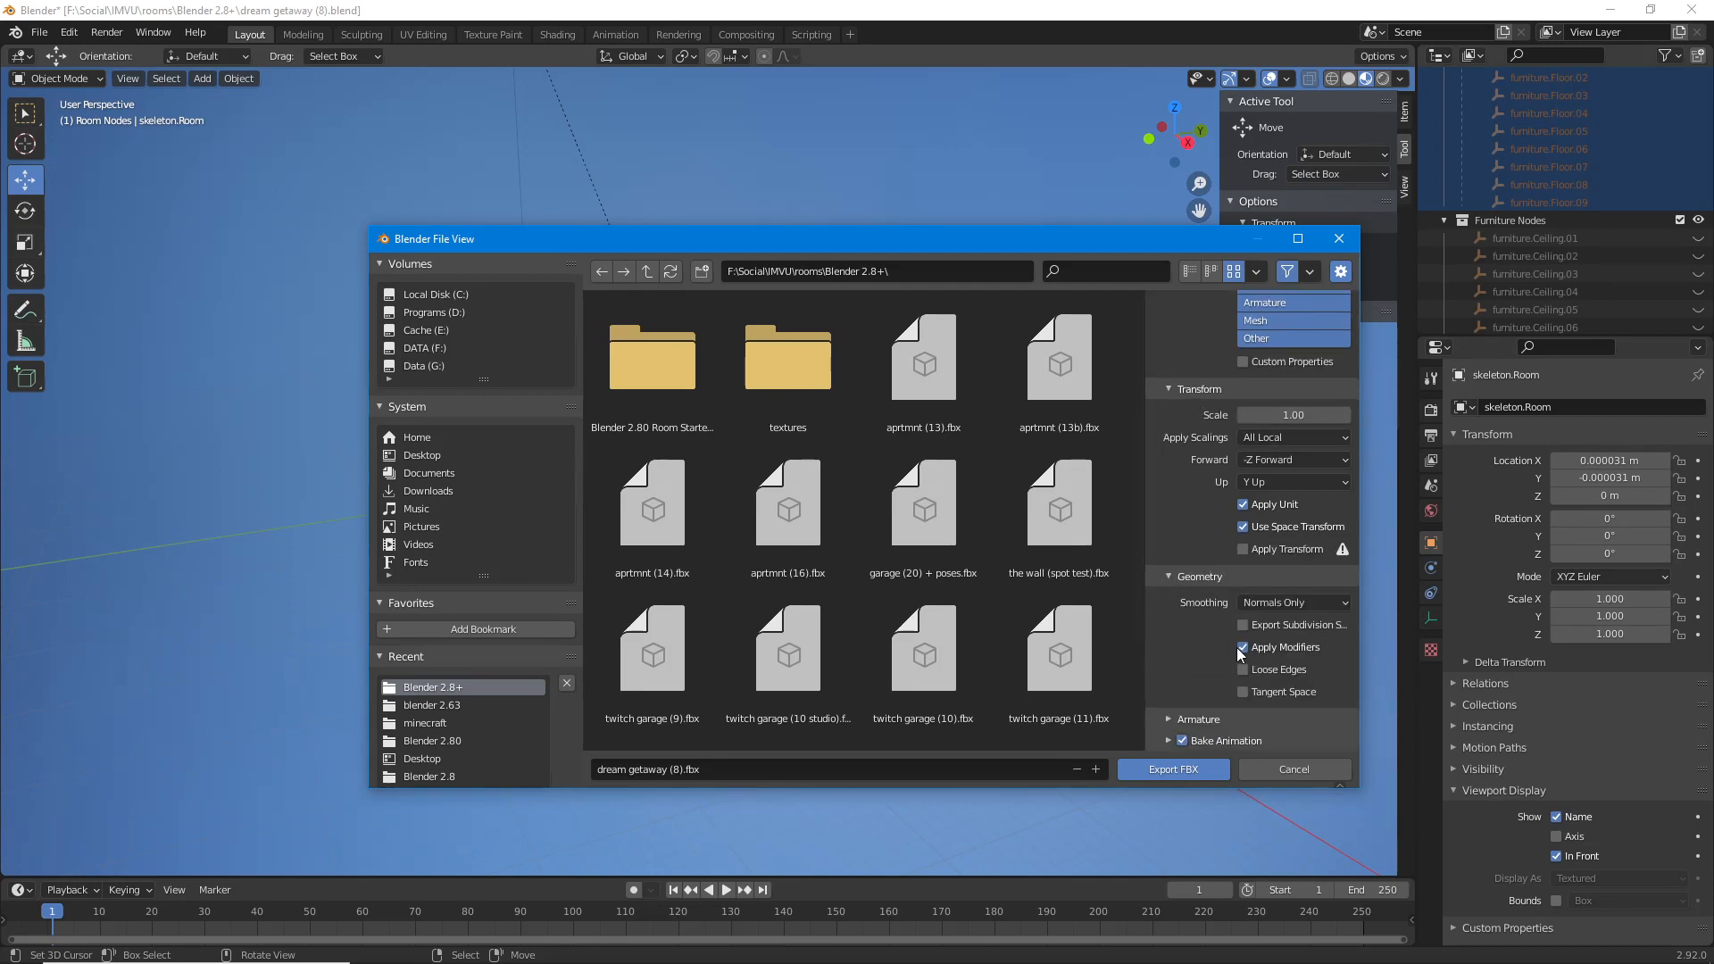
{"action": "left_click", "coordinate": [1164, 717]}
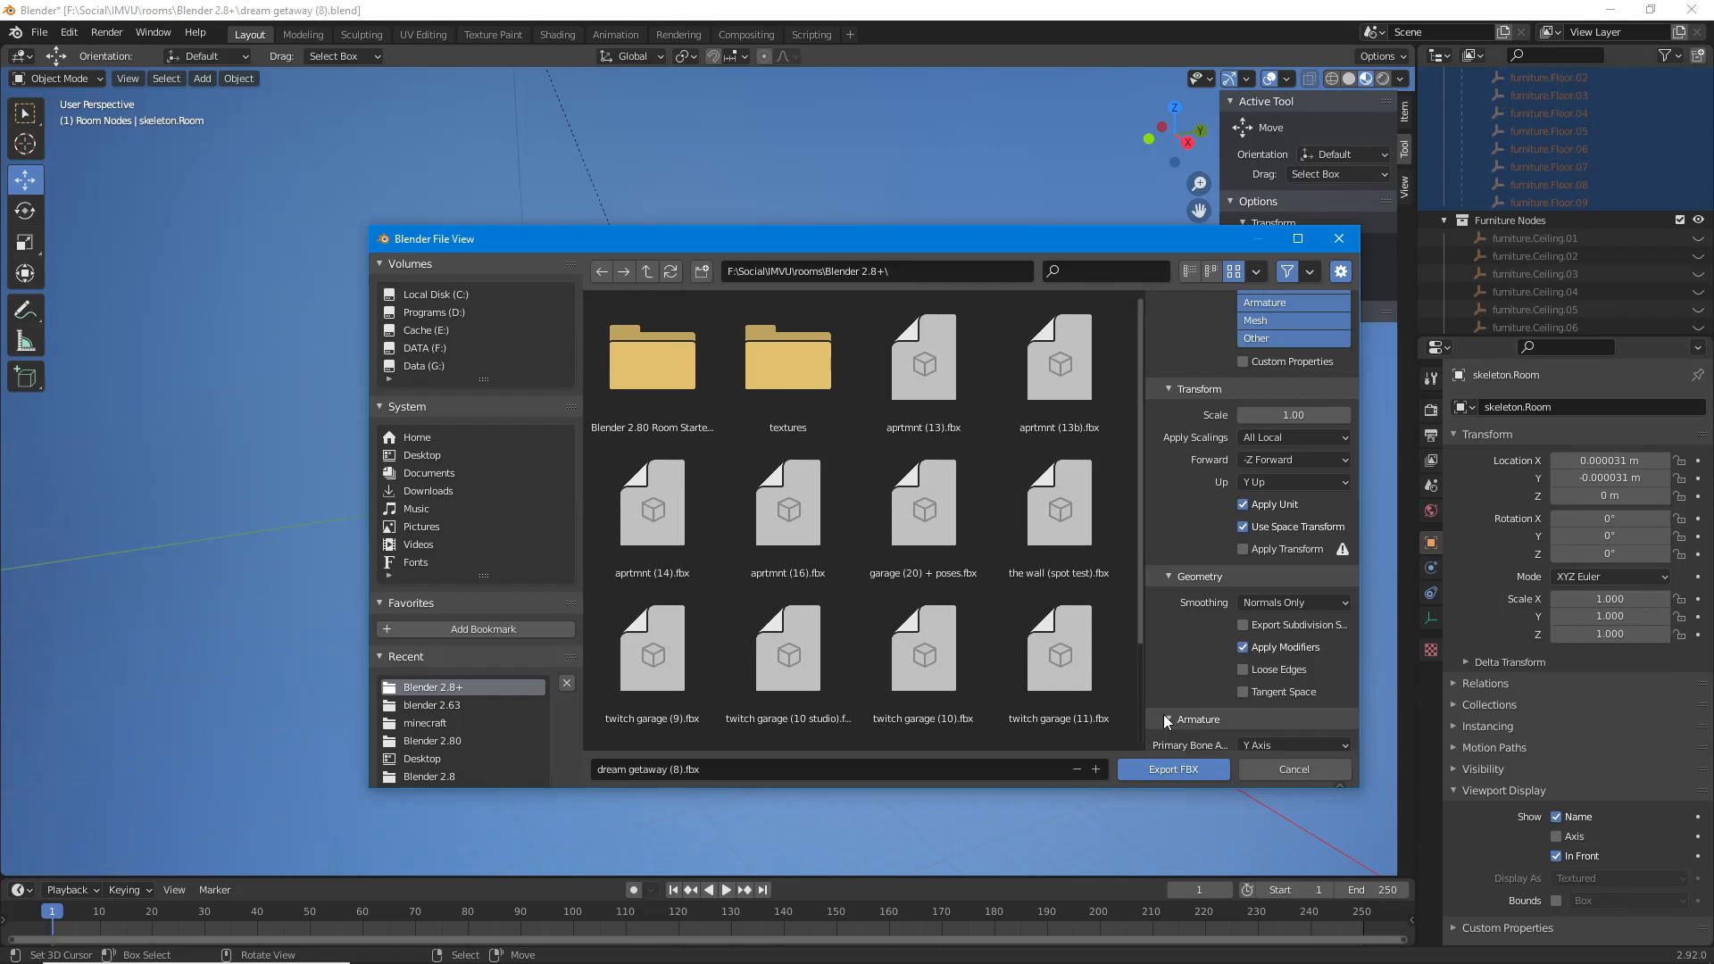
{"action": "scroll", "coordinate": [1176, 518], "scroll_direction": "down", "scroll_amount": 3}
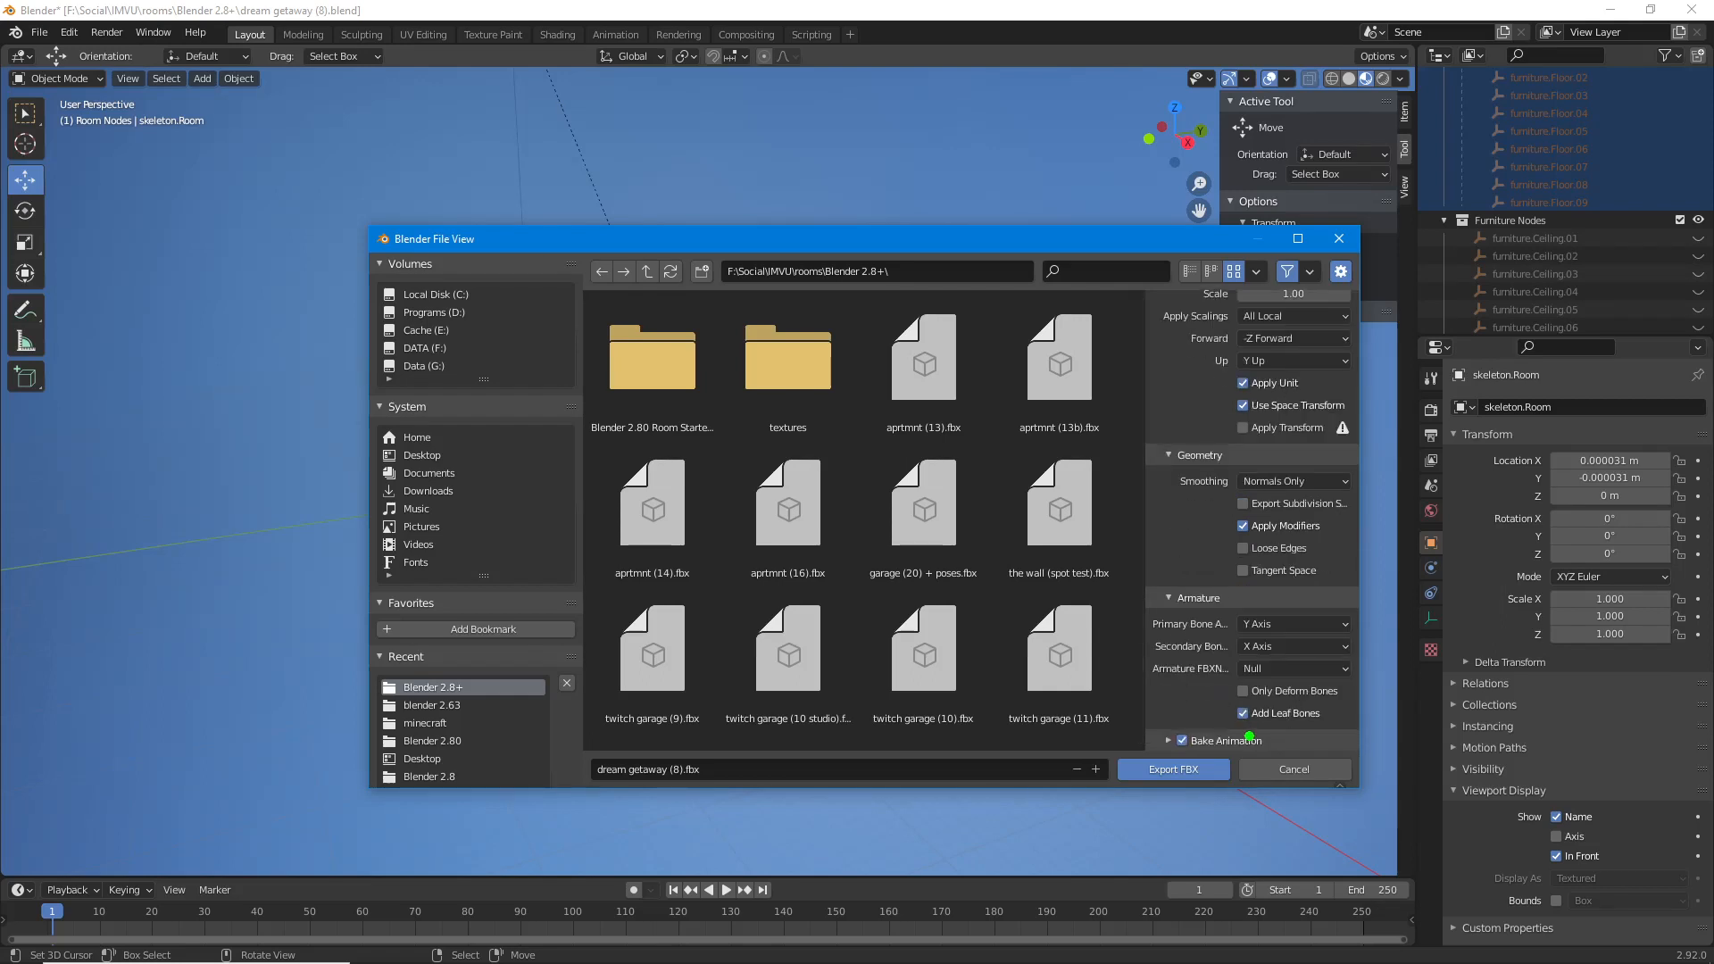
{"action": "left_click_drag", "start_coordinate": [1239, 731], "coordinate": [1370, 728]}
{"action": "key", "text": "Escape"}
{"action": "left_click", "coordinate": [1243, 714]}
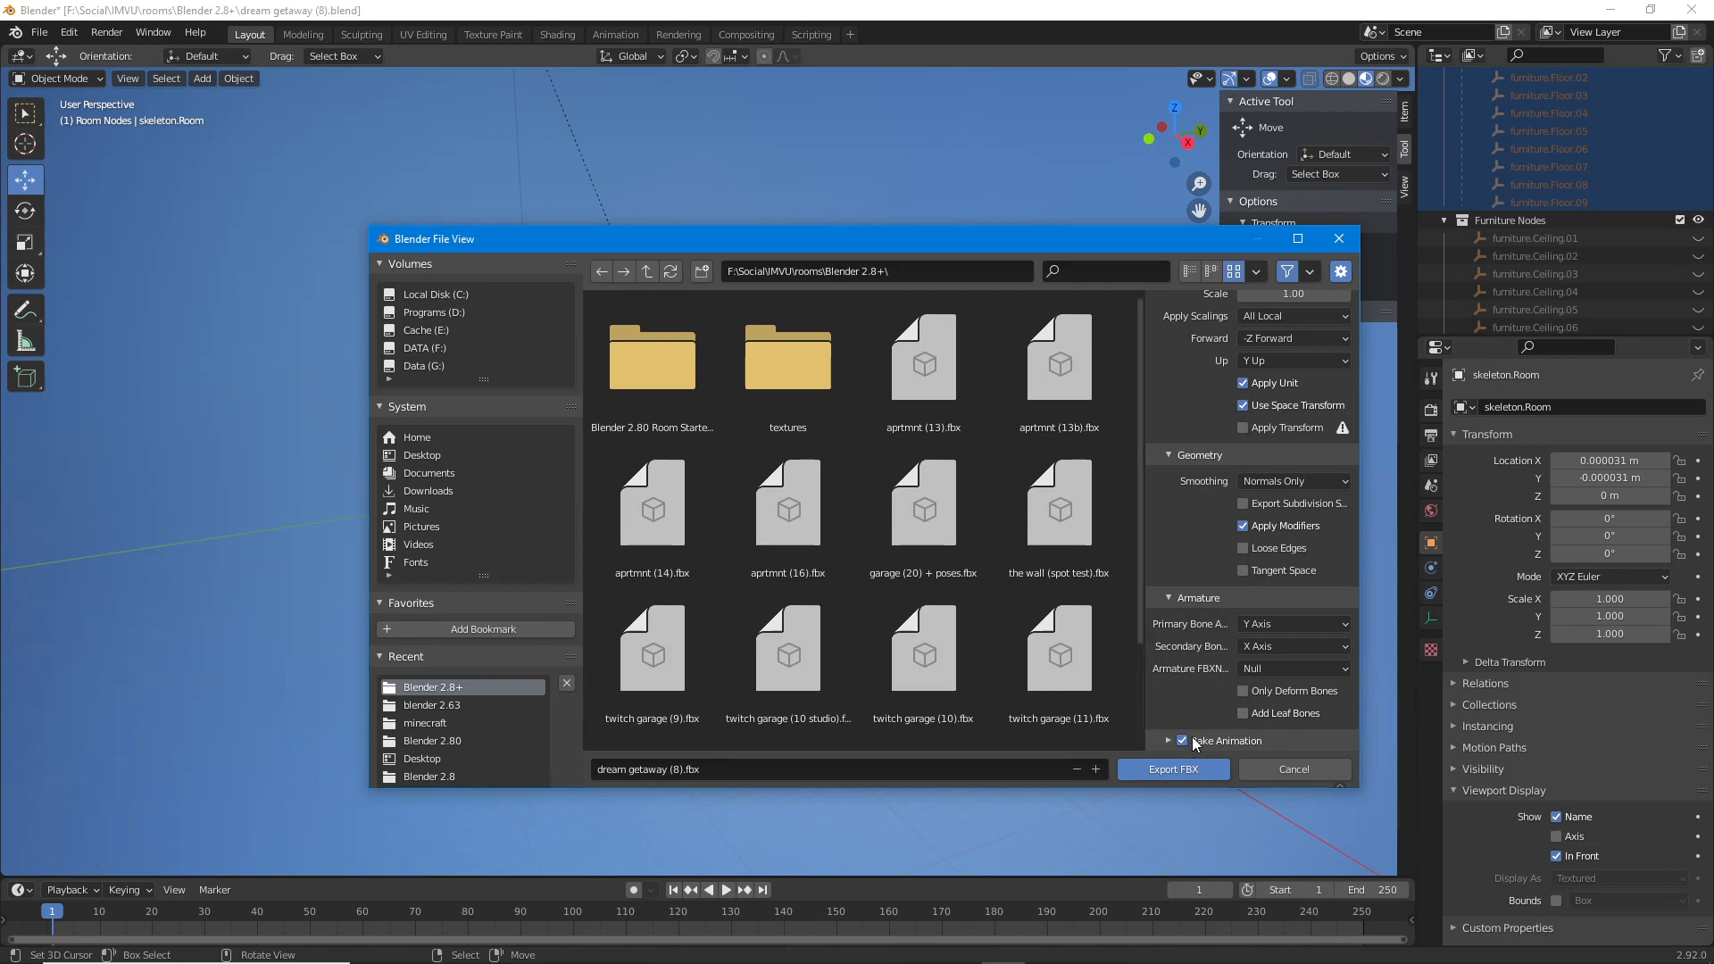
{"action": "left_click", "coordinate": [1180, 741]}
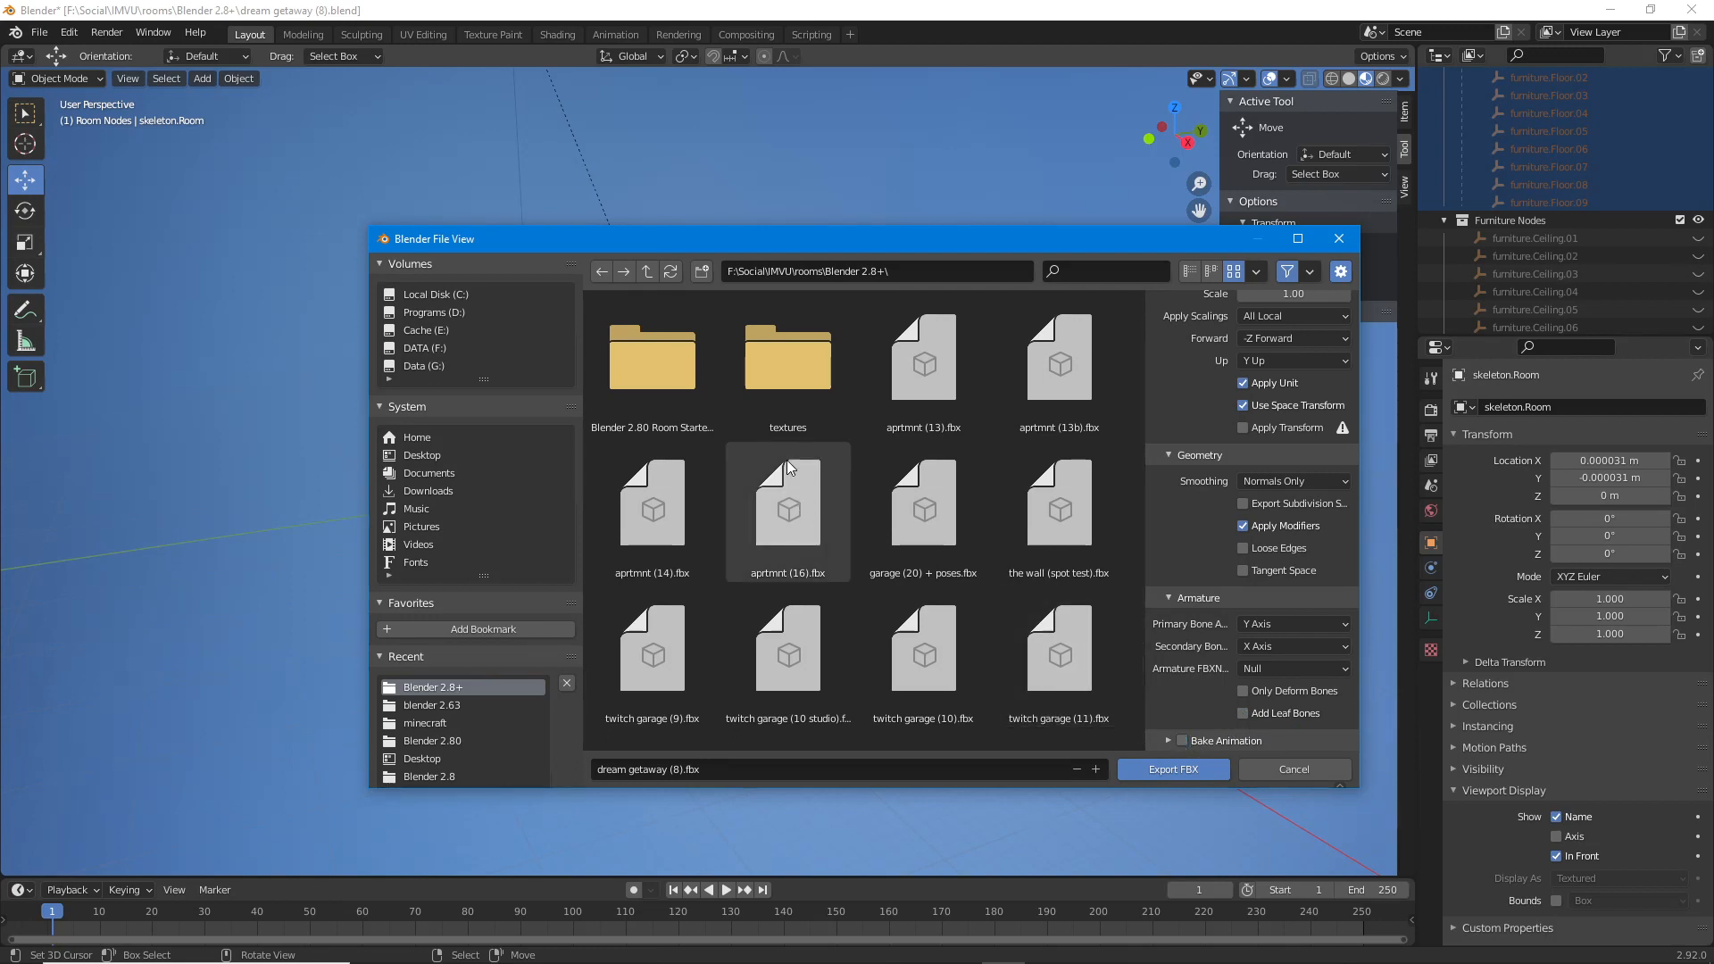
Export the selection as dream getaway (8).fbx and minimise Blender to switch to IMVU Studio.
{"action": "left_click", "coordinate": [1171, 771]}
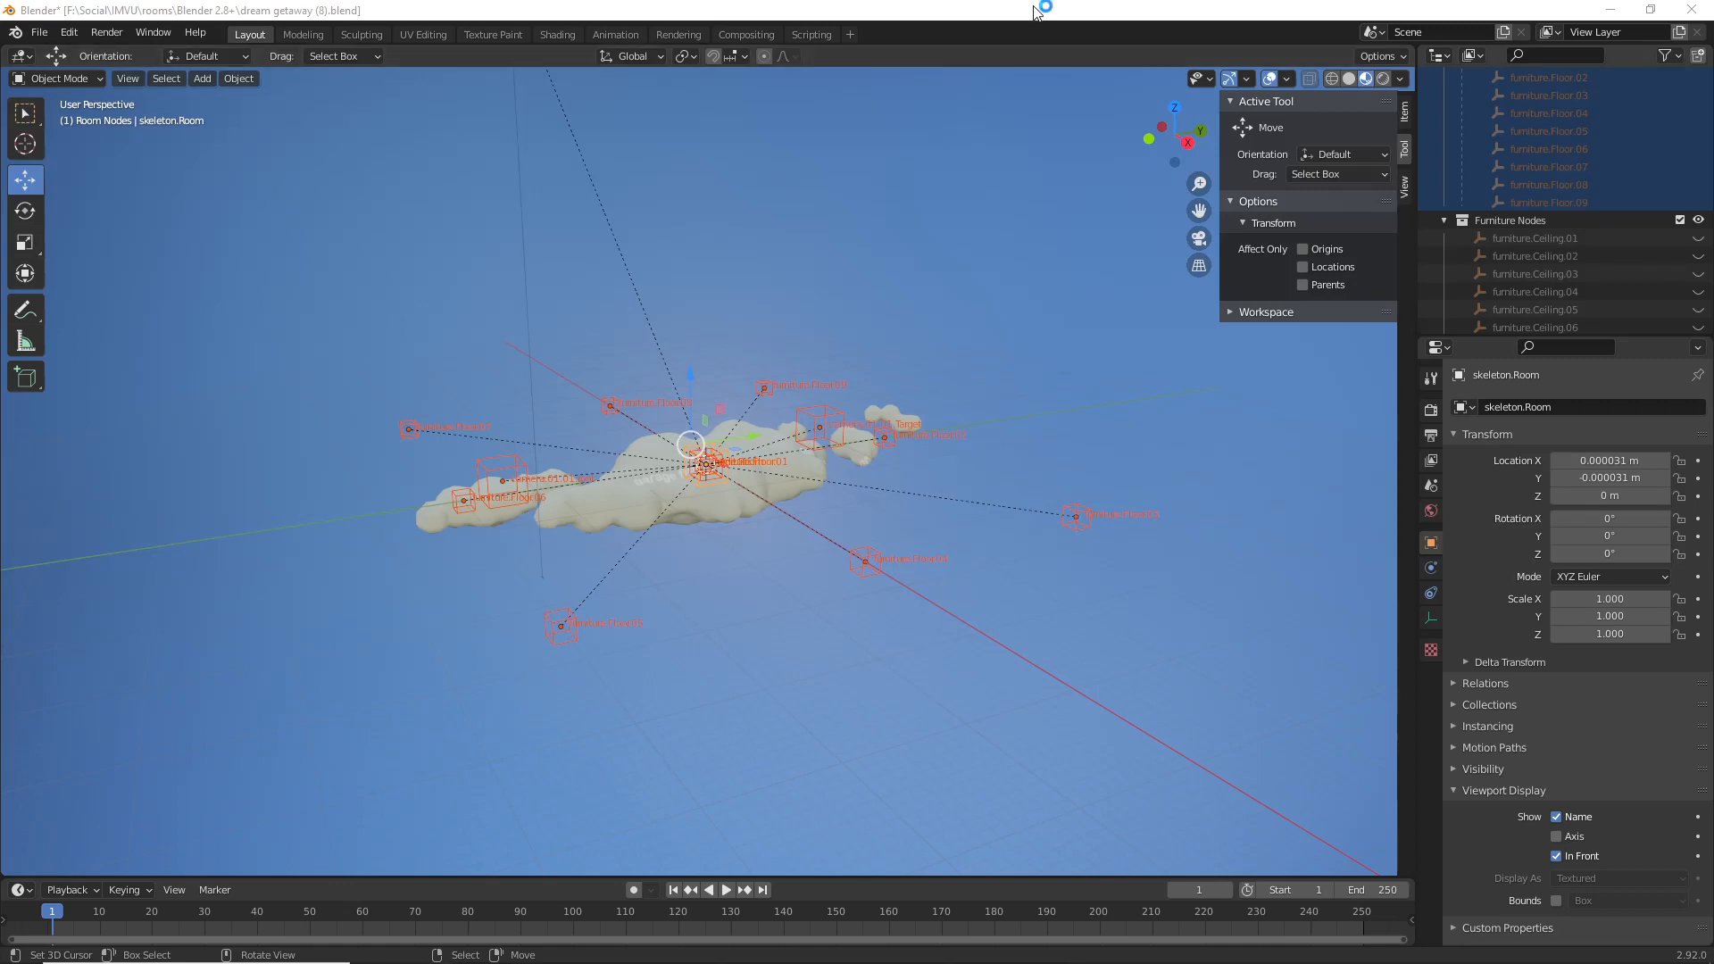
{"action": "left_click", "coordinate": [1609, 12]}
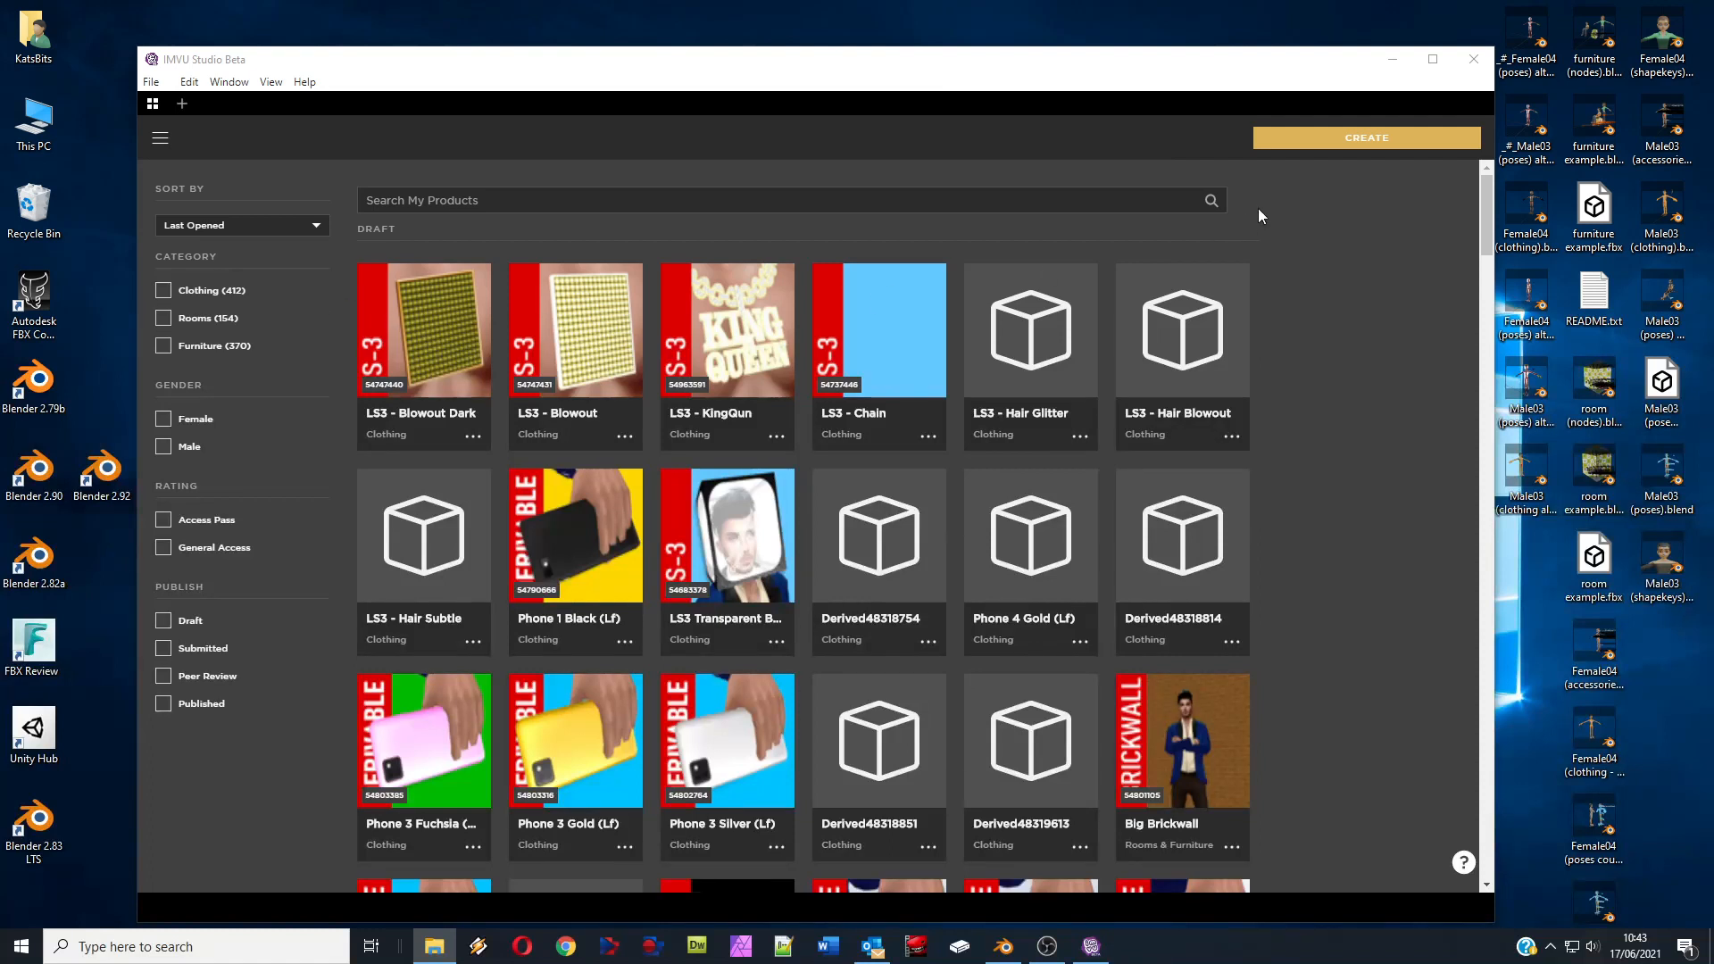
Create a new room product derived from Example 3D Scene in the Rooms category.
{"action": "left_click", "coordinate": [1360, 140]}
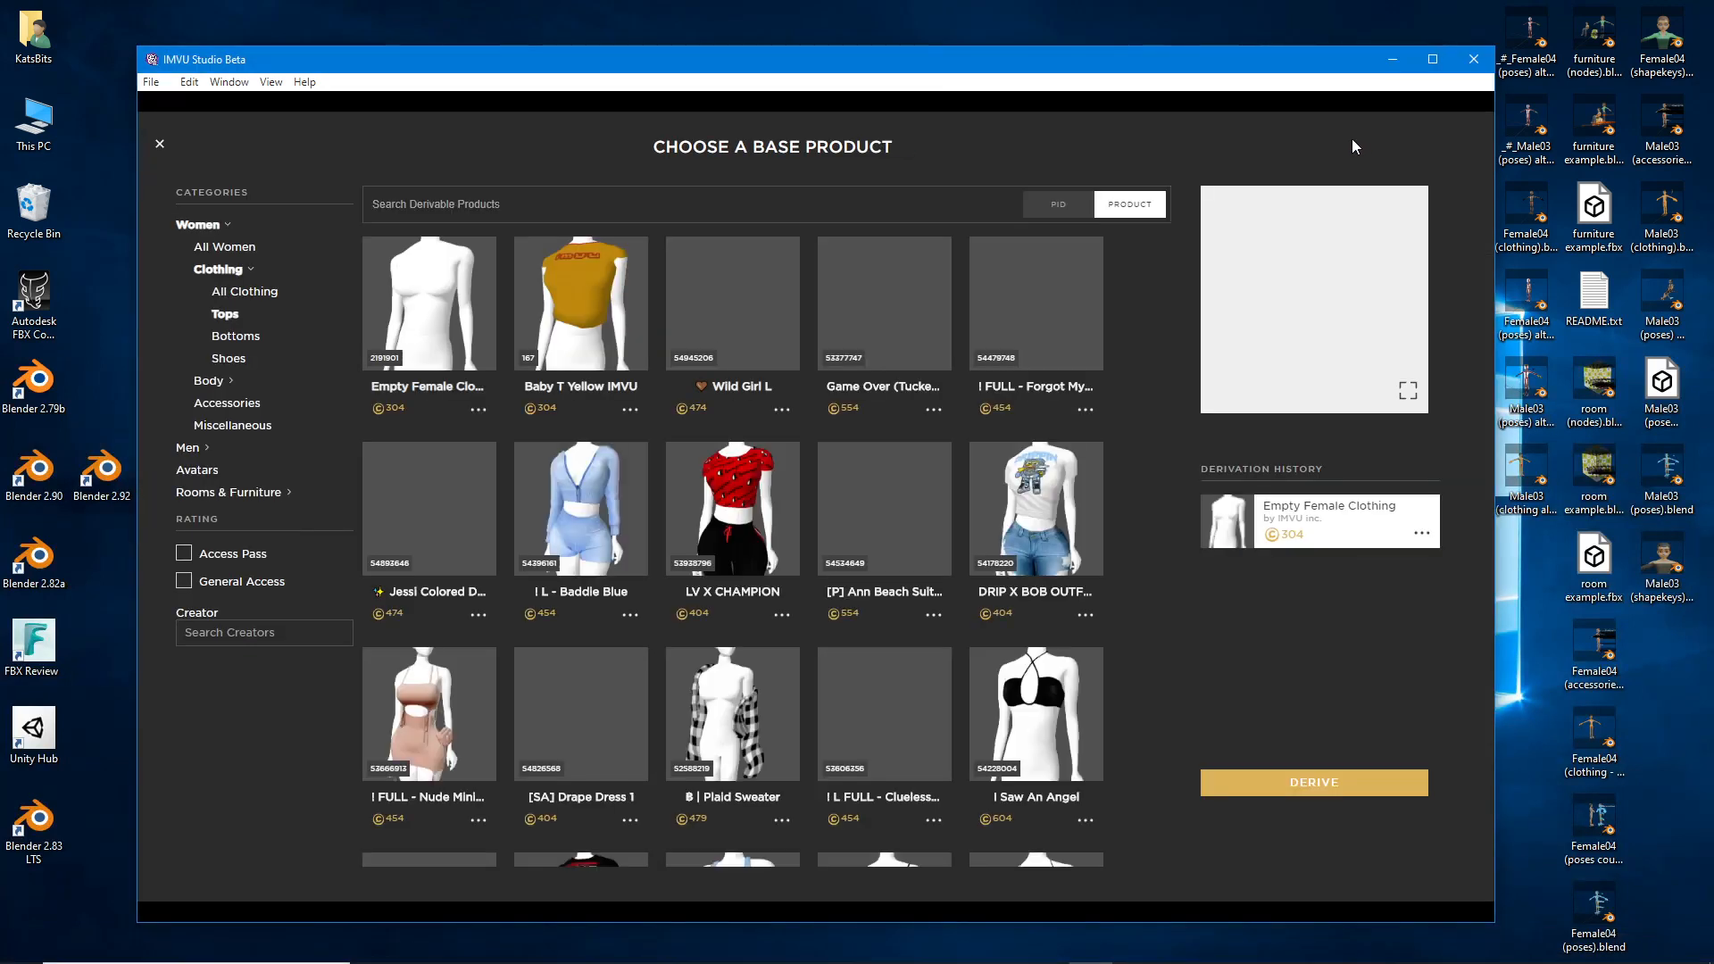
{"action": "left_click", "coordinate": [252, 490]}
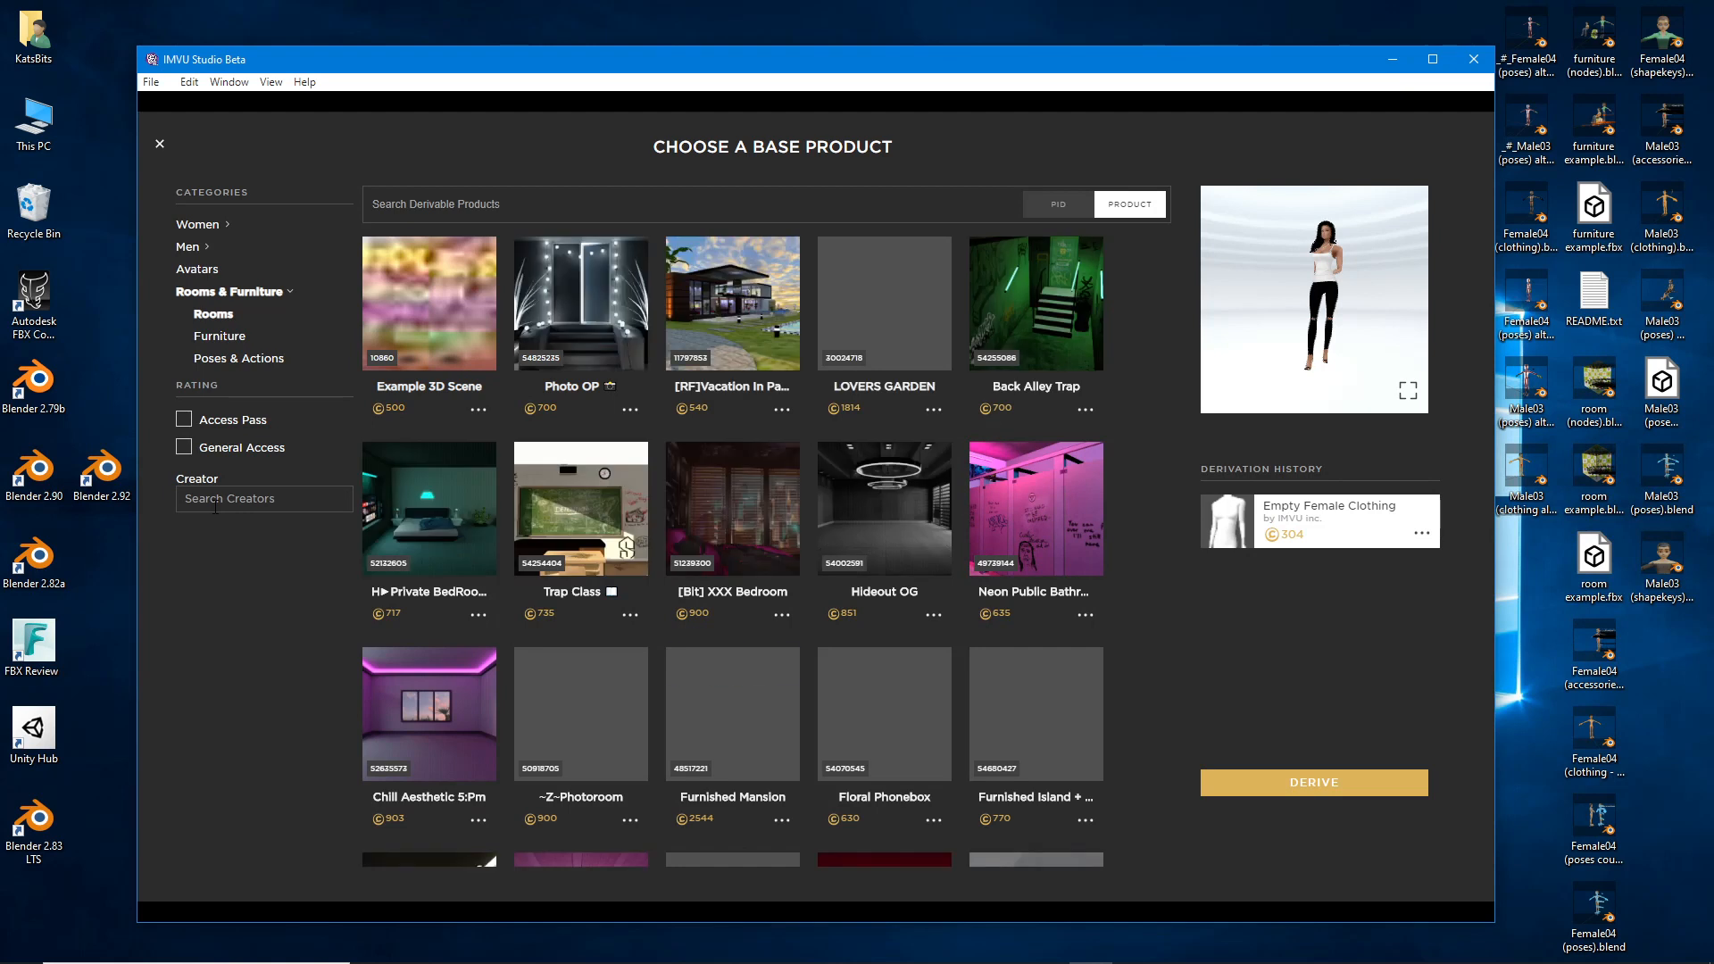
{"action": "left_click", "coordinate": [430, 292]}
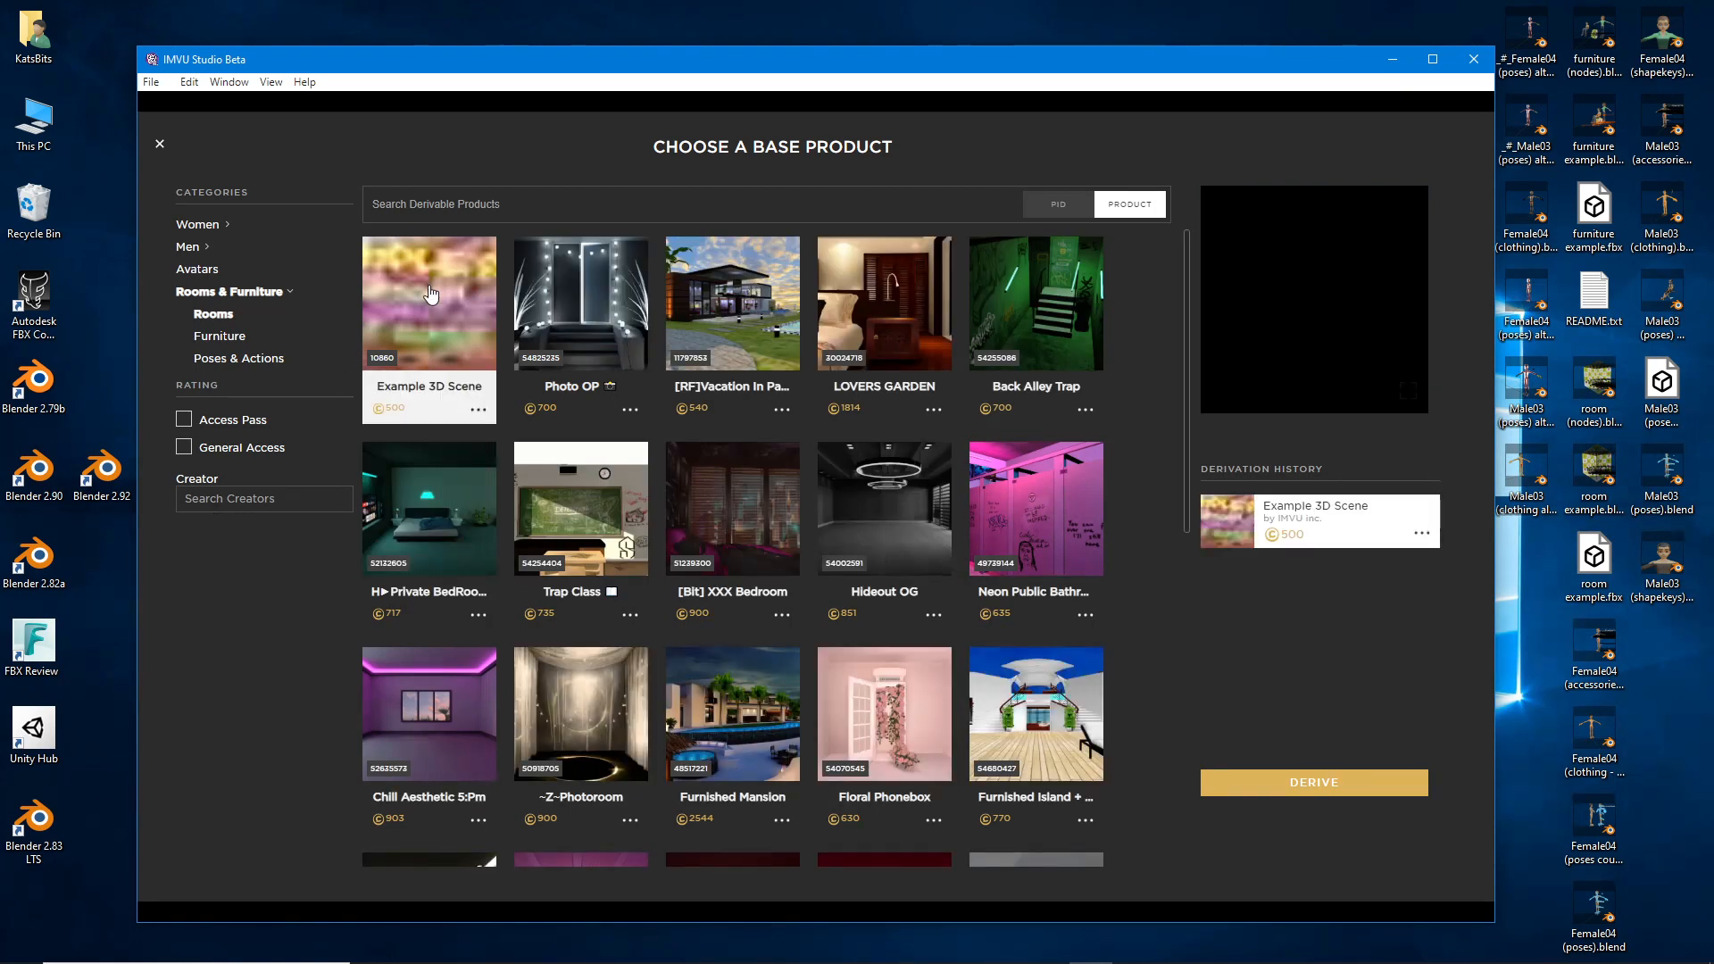
{"action": "left_click", "coordinate": [1317, 784]}
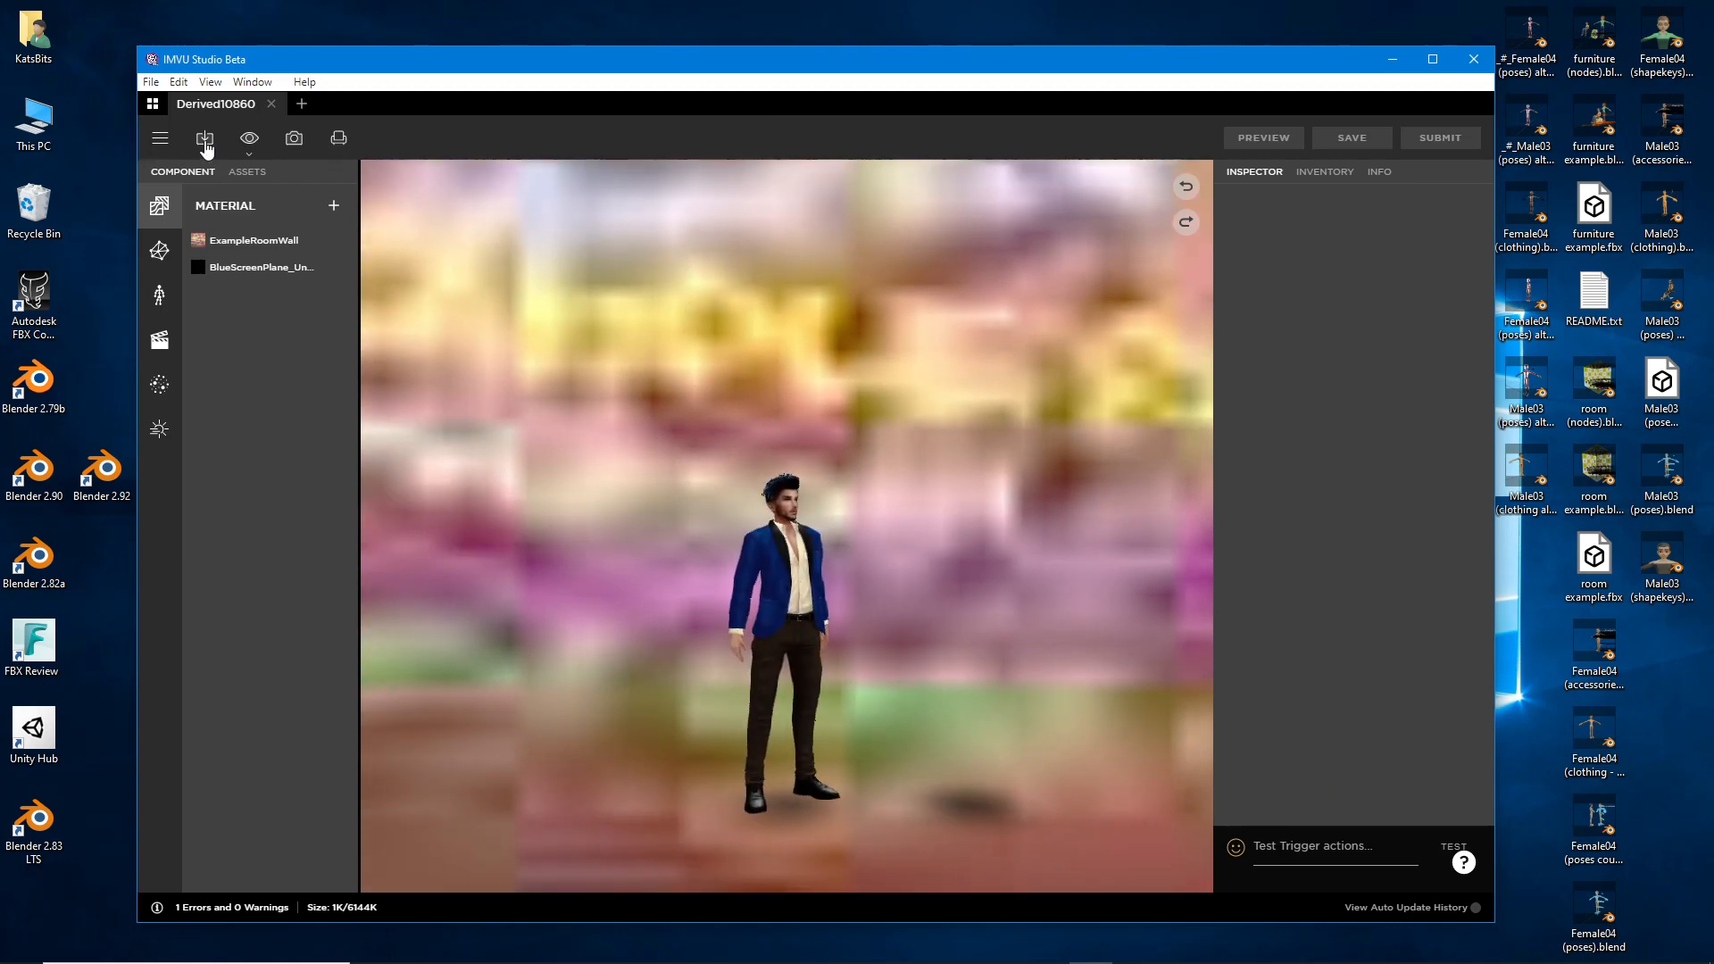
Open dream getaway (8).fbx from the Blender 2.8+ folder under IMVU rooms for FBX import.
{"action": "left_click", "coordinate": [205, 140]}
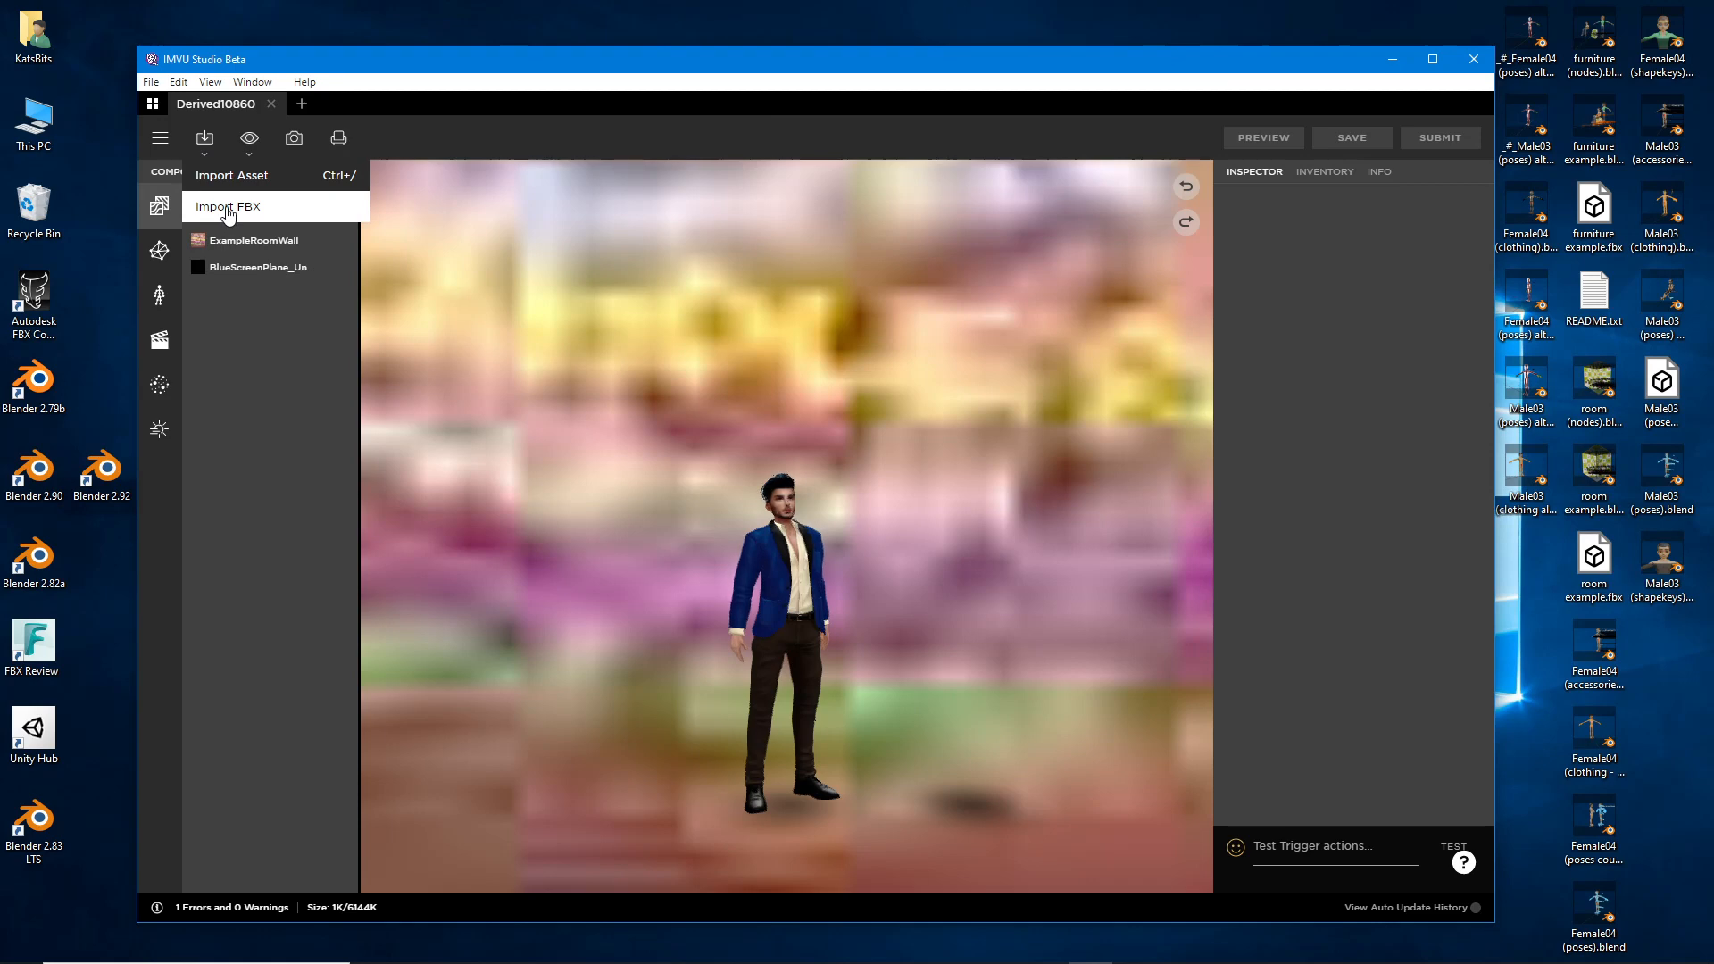
{"action": "left_click", "coordinate": [227, 206]}
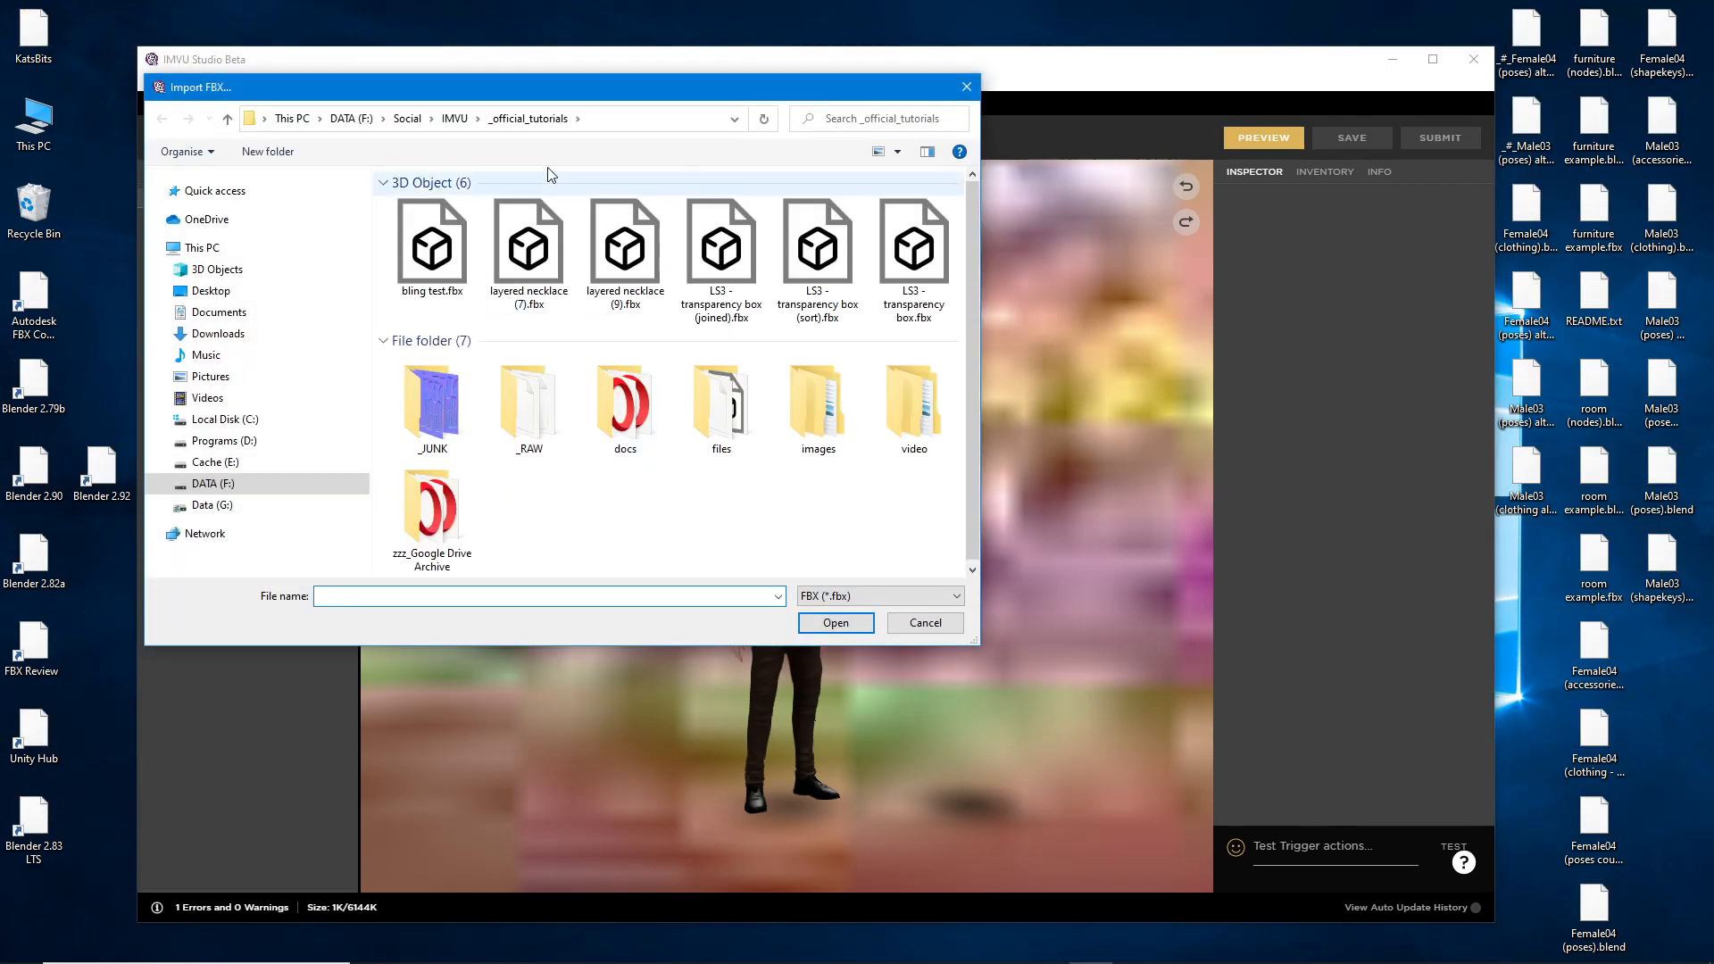
{"action": "left_click_drag", "start_coordinate": [522, 67], "coordinate": [674, 256]}
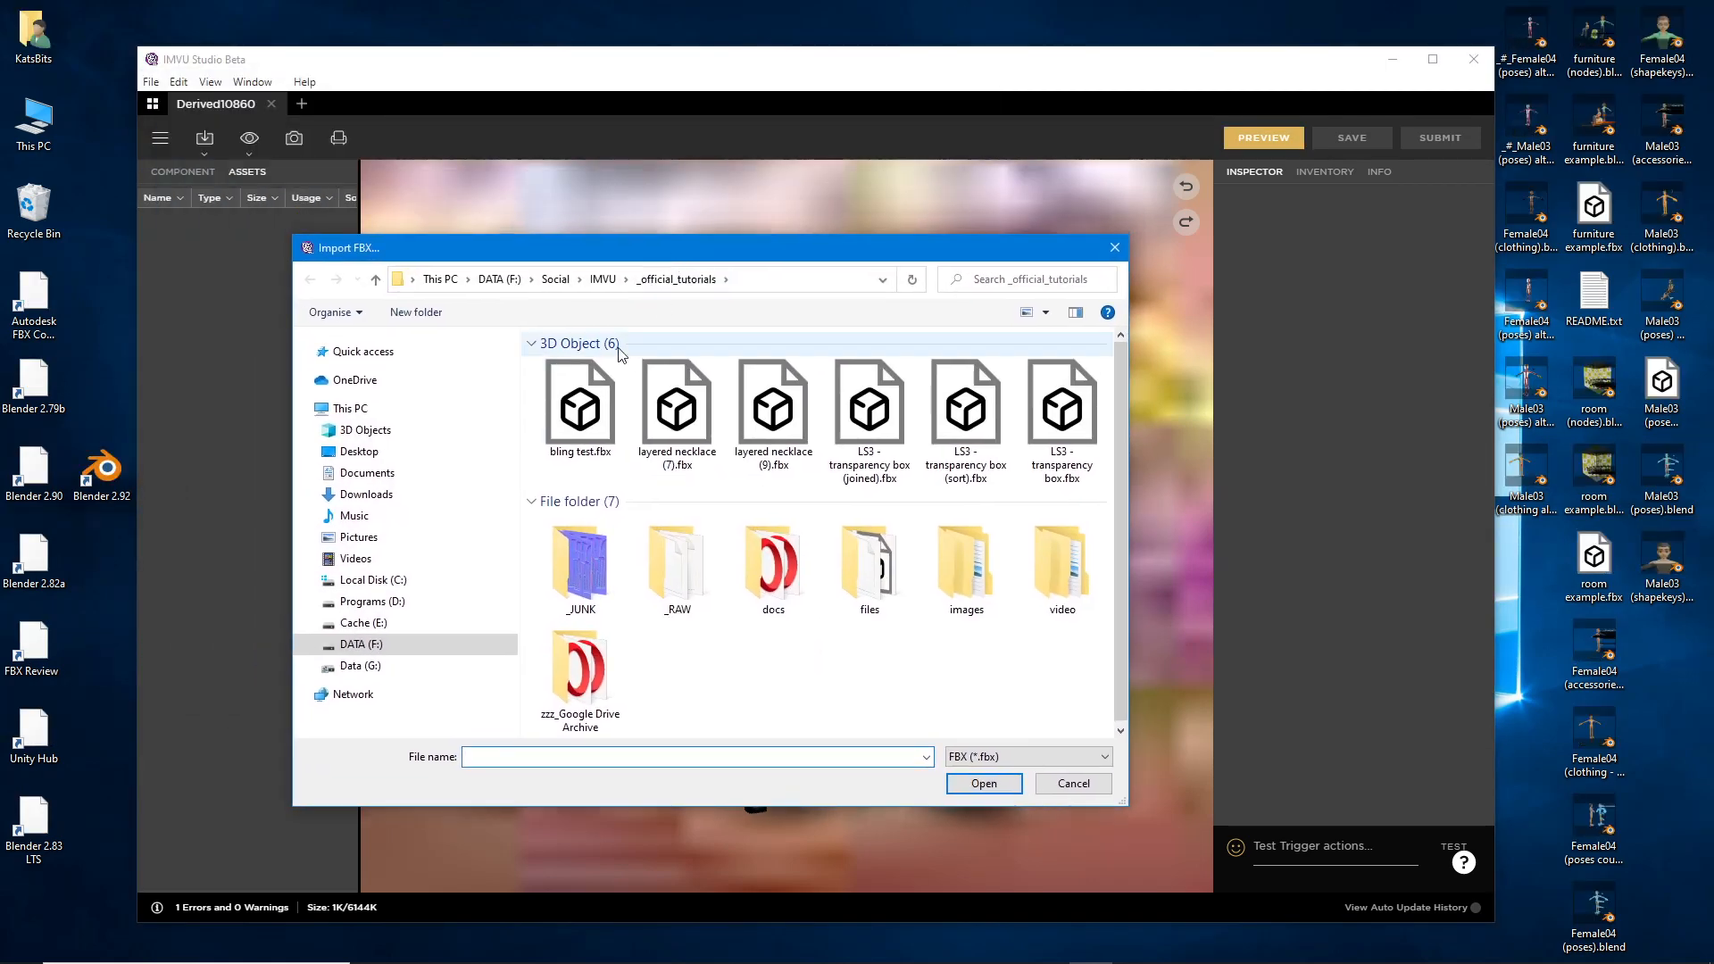
{"action": "left_click", "coordinate": [603, 278]}
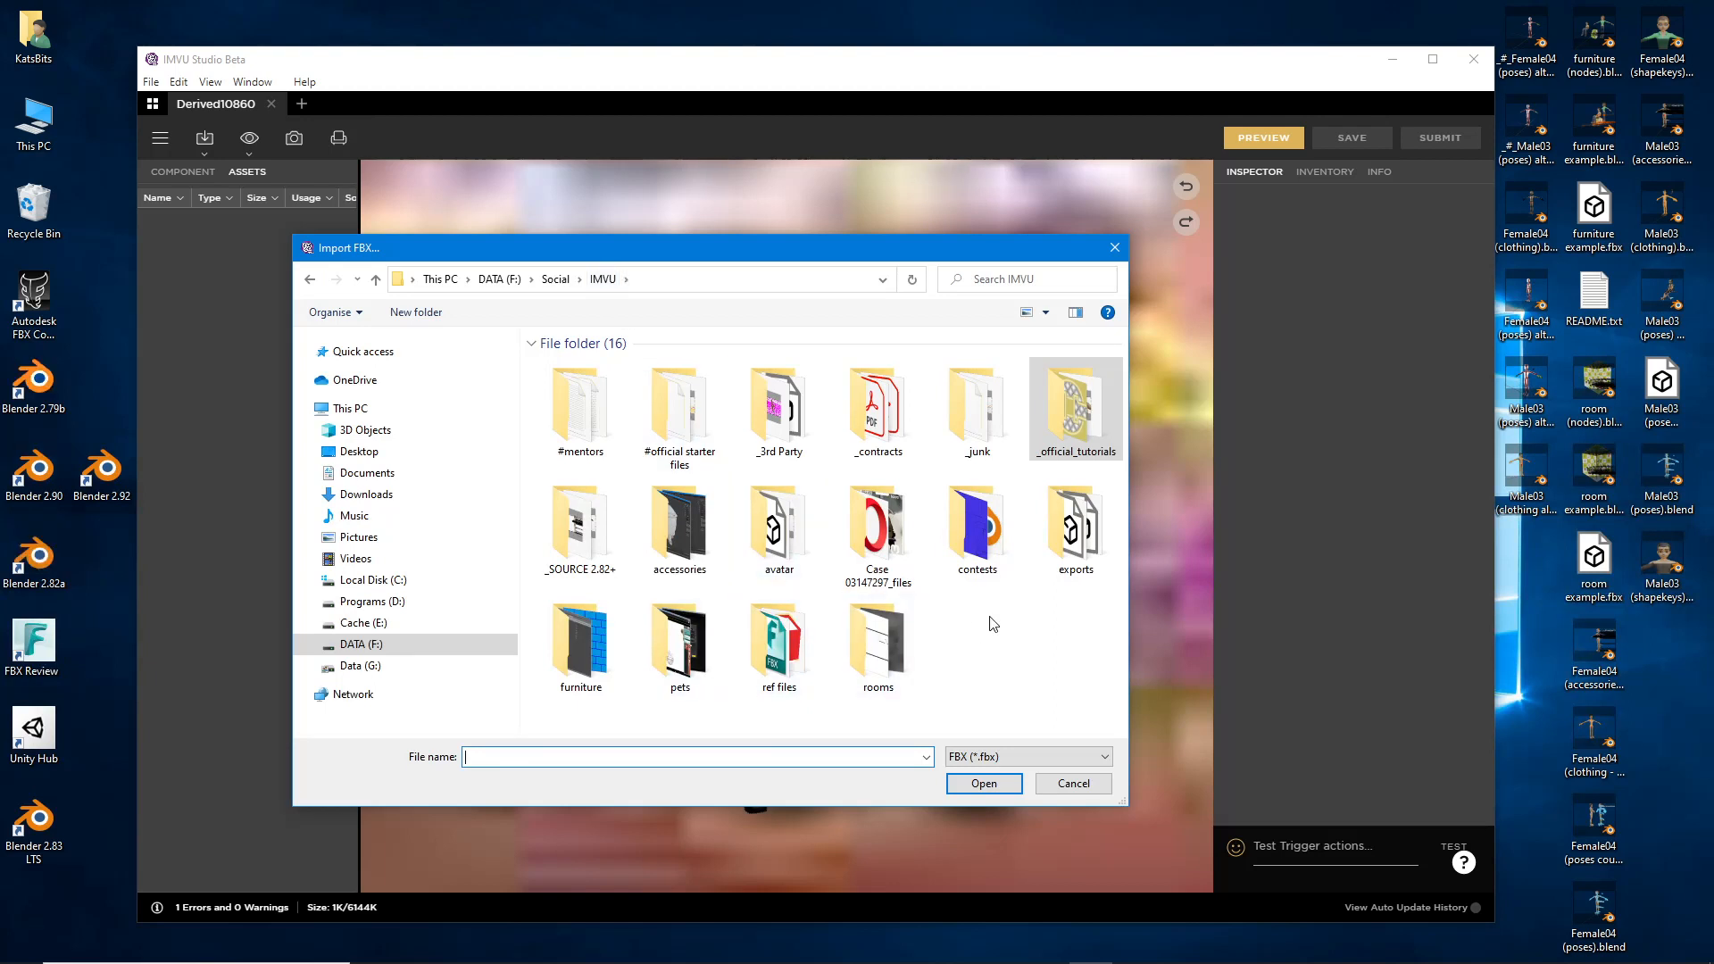
{"action": "double_click", "coordinate": [874, 647]}
{"action": "scroll", "coordinate": [751, 538], "scroll_direction": "down", "scroll_amount": 2}
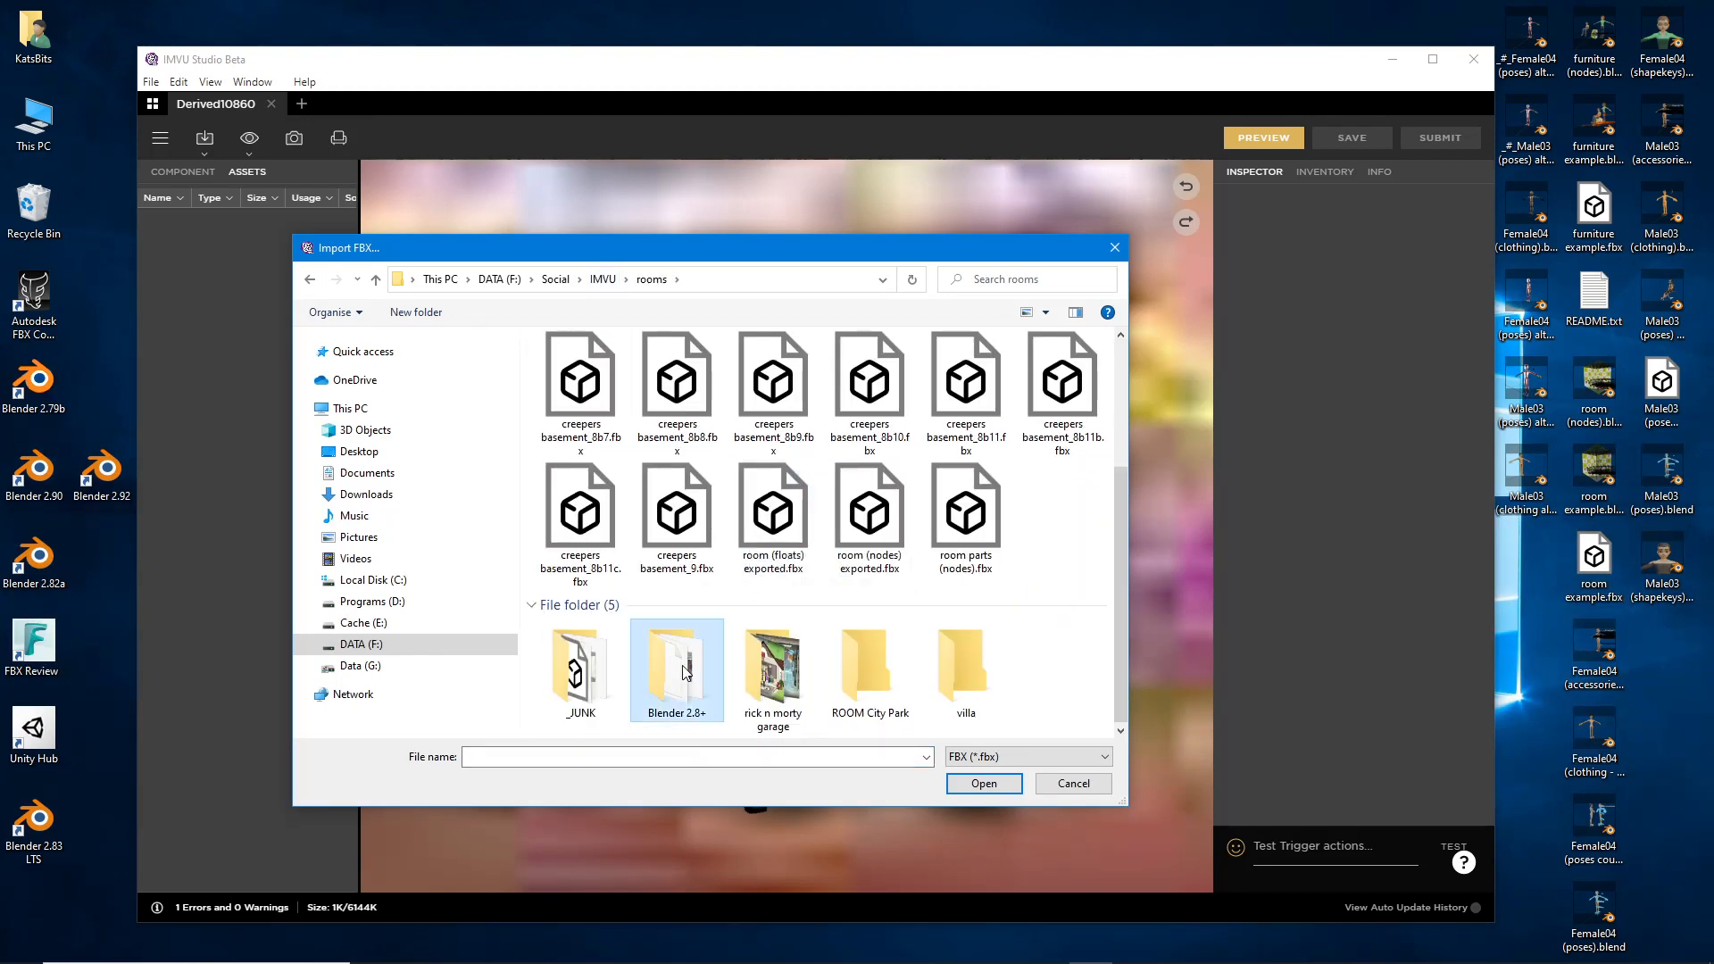
{"action": "double_click", "coordinate": [684, 667]}
{"action": "scroll", "coordinate": [685, 668], "scroll_direction": "up", "scroll_amount": 1}
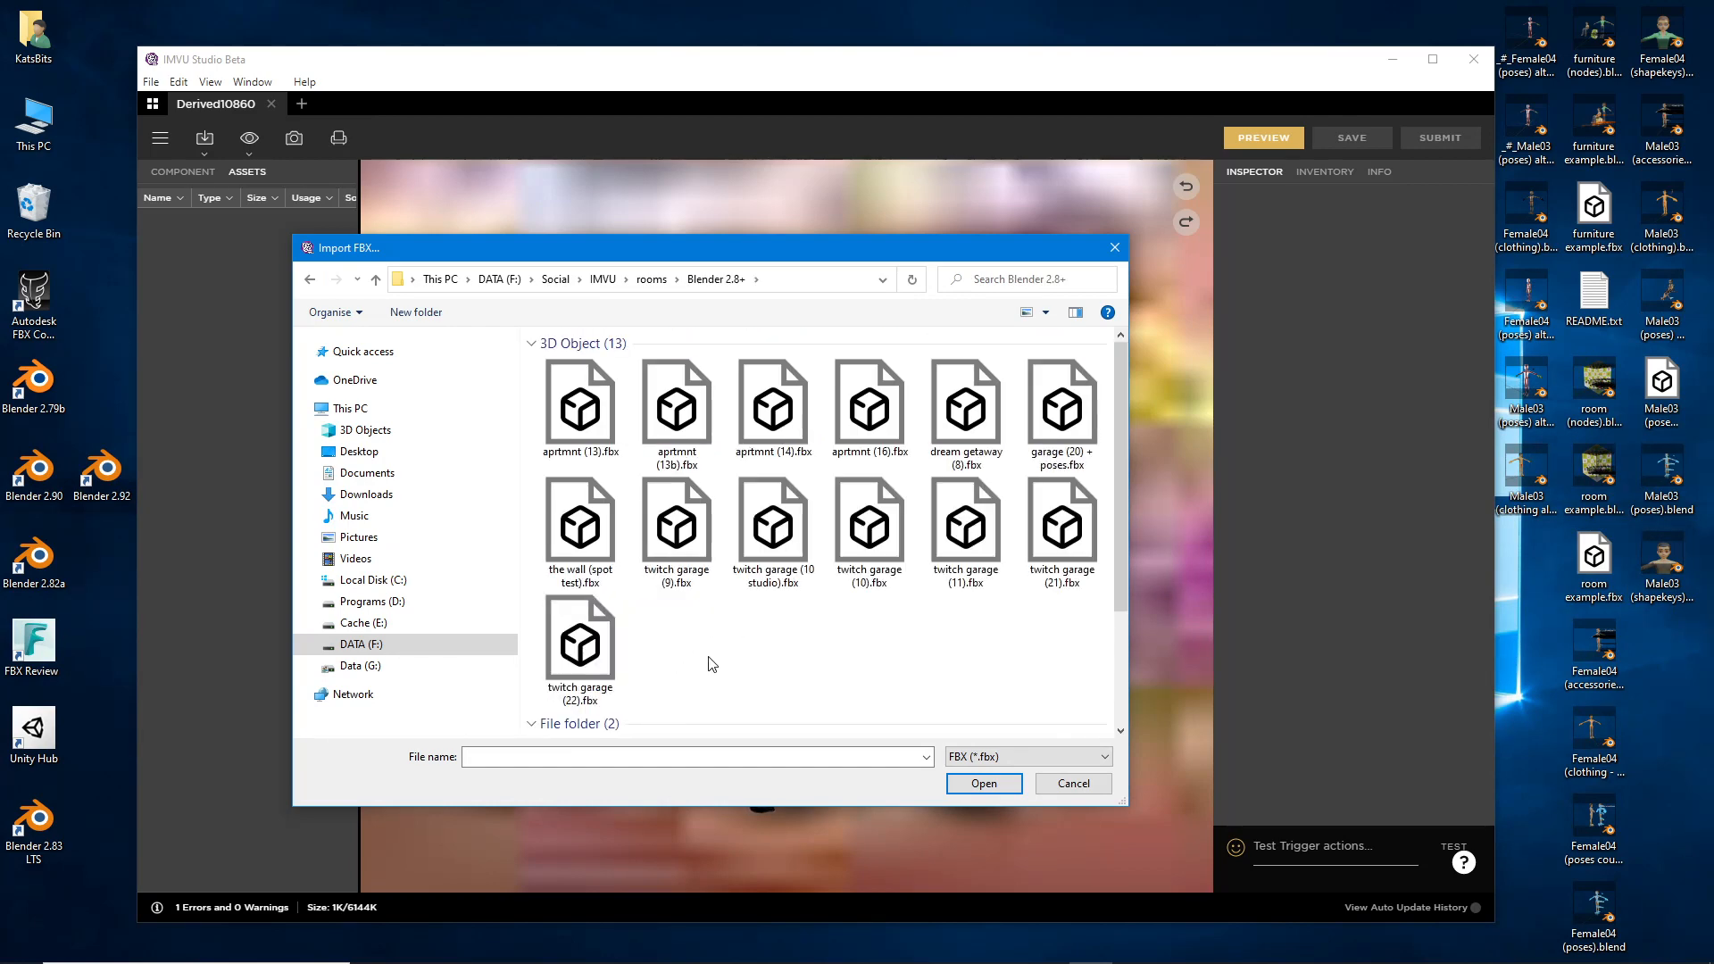
{"action": "left_click", "coordinate": [971, 406]}
{"action": "left_click", "coordinate": [982, 786]}
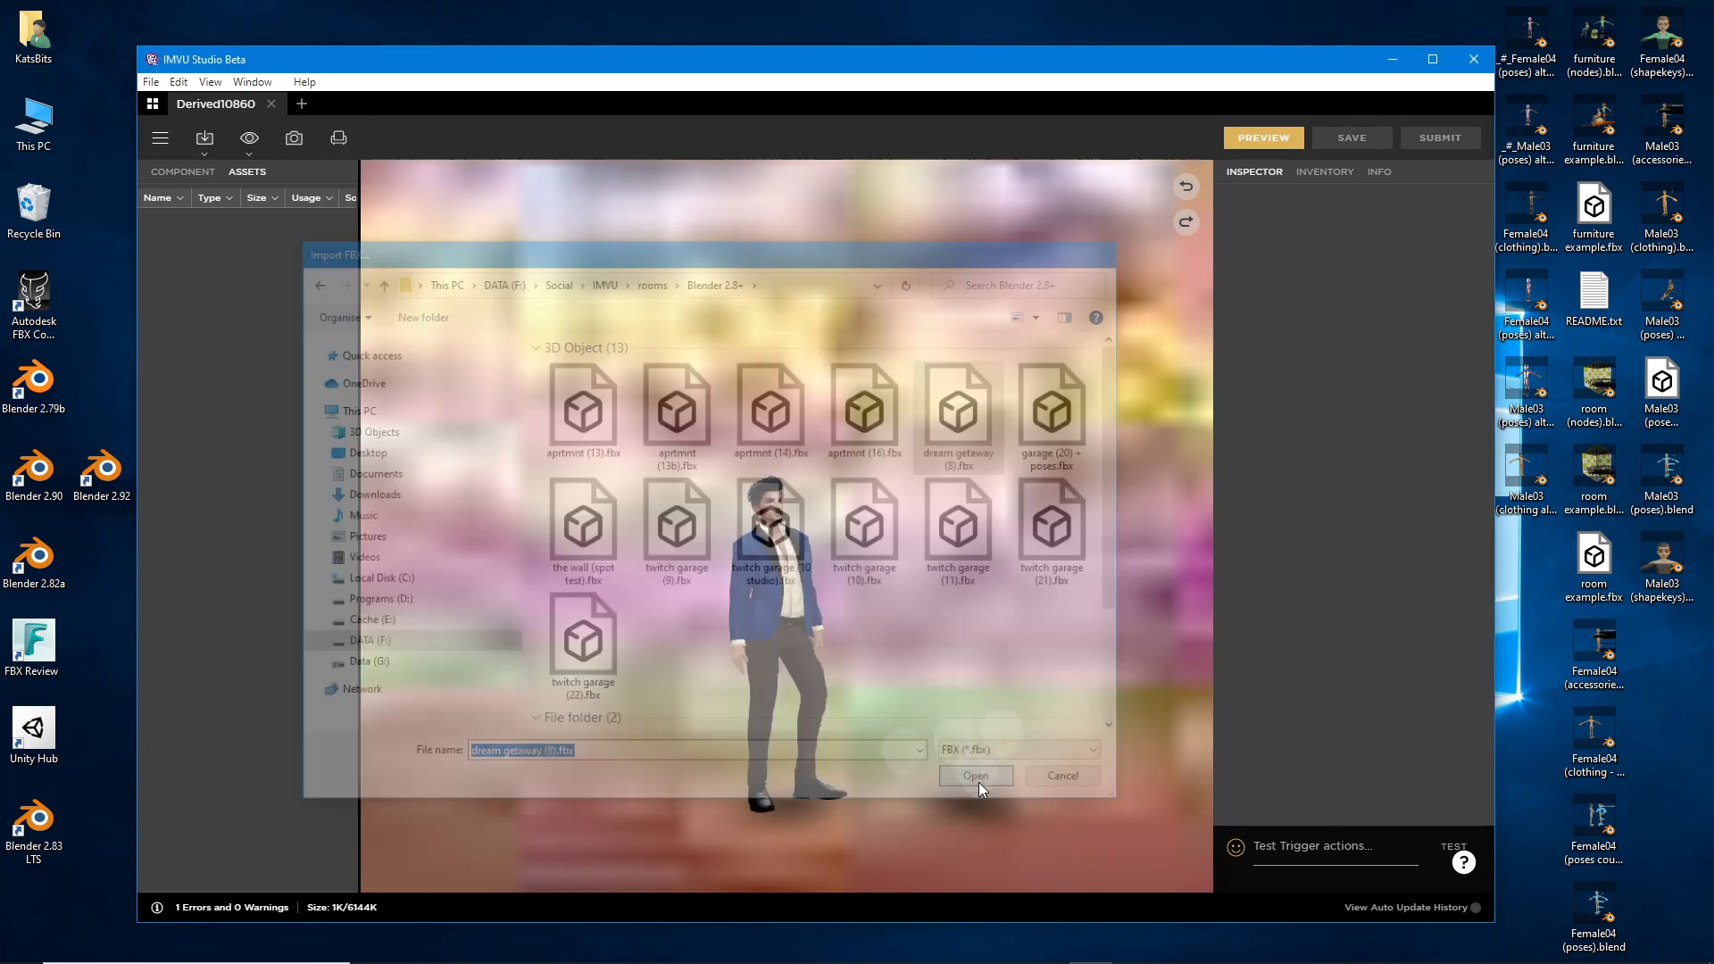
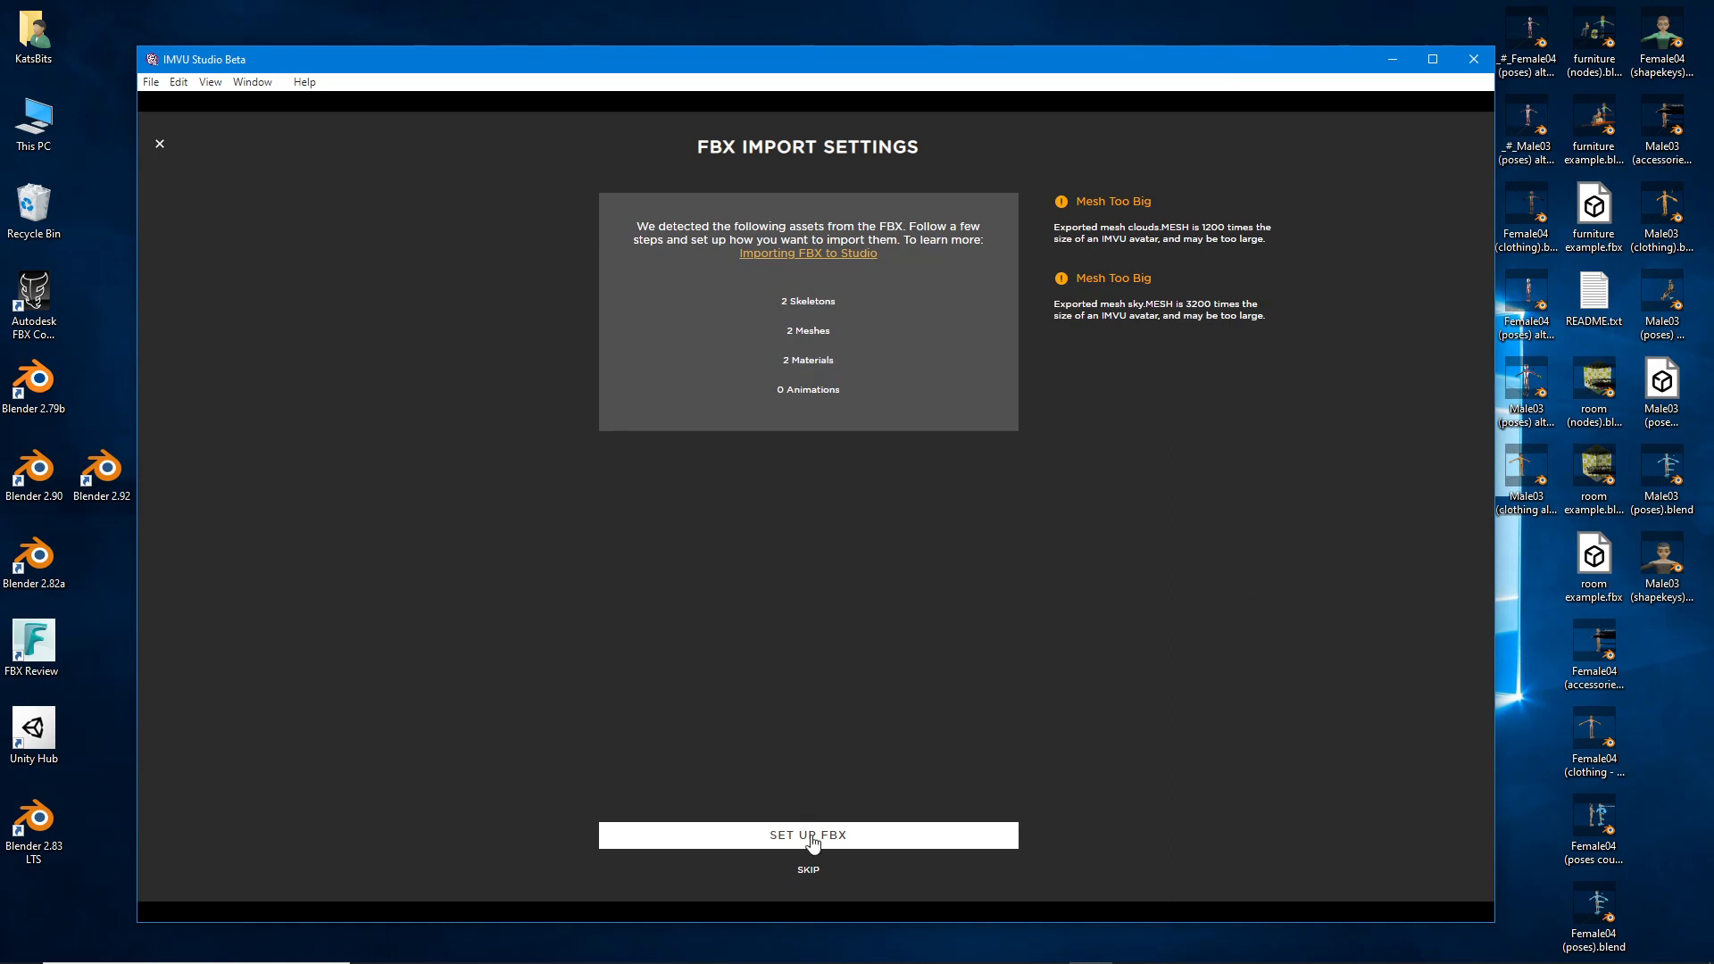
Set up the FBX with scale 1.0 and skeleton.Room as the skeleton, keeping both meshes and both materials included.
{"action": "left_click", "coordinate": [812, 839]}
{"action": "left_click", "coordinate": [680, 231]}
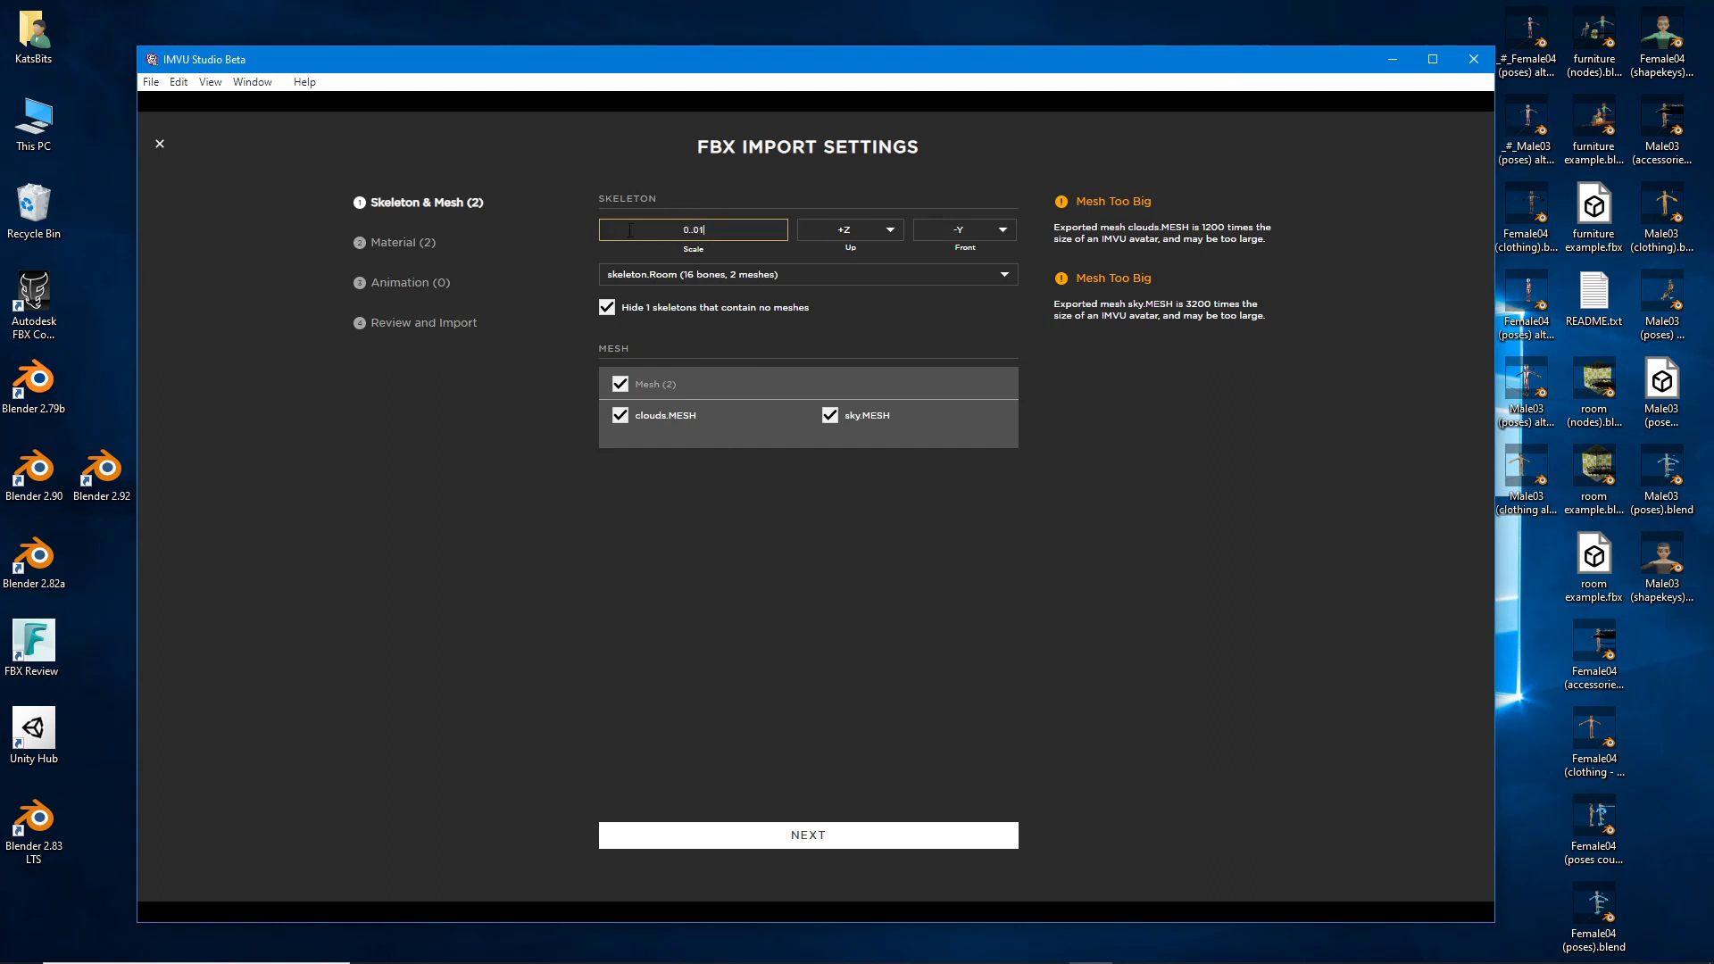
{"action": "left_click", "coordinate": [668, 276]}
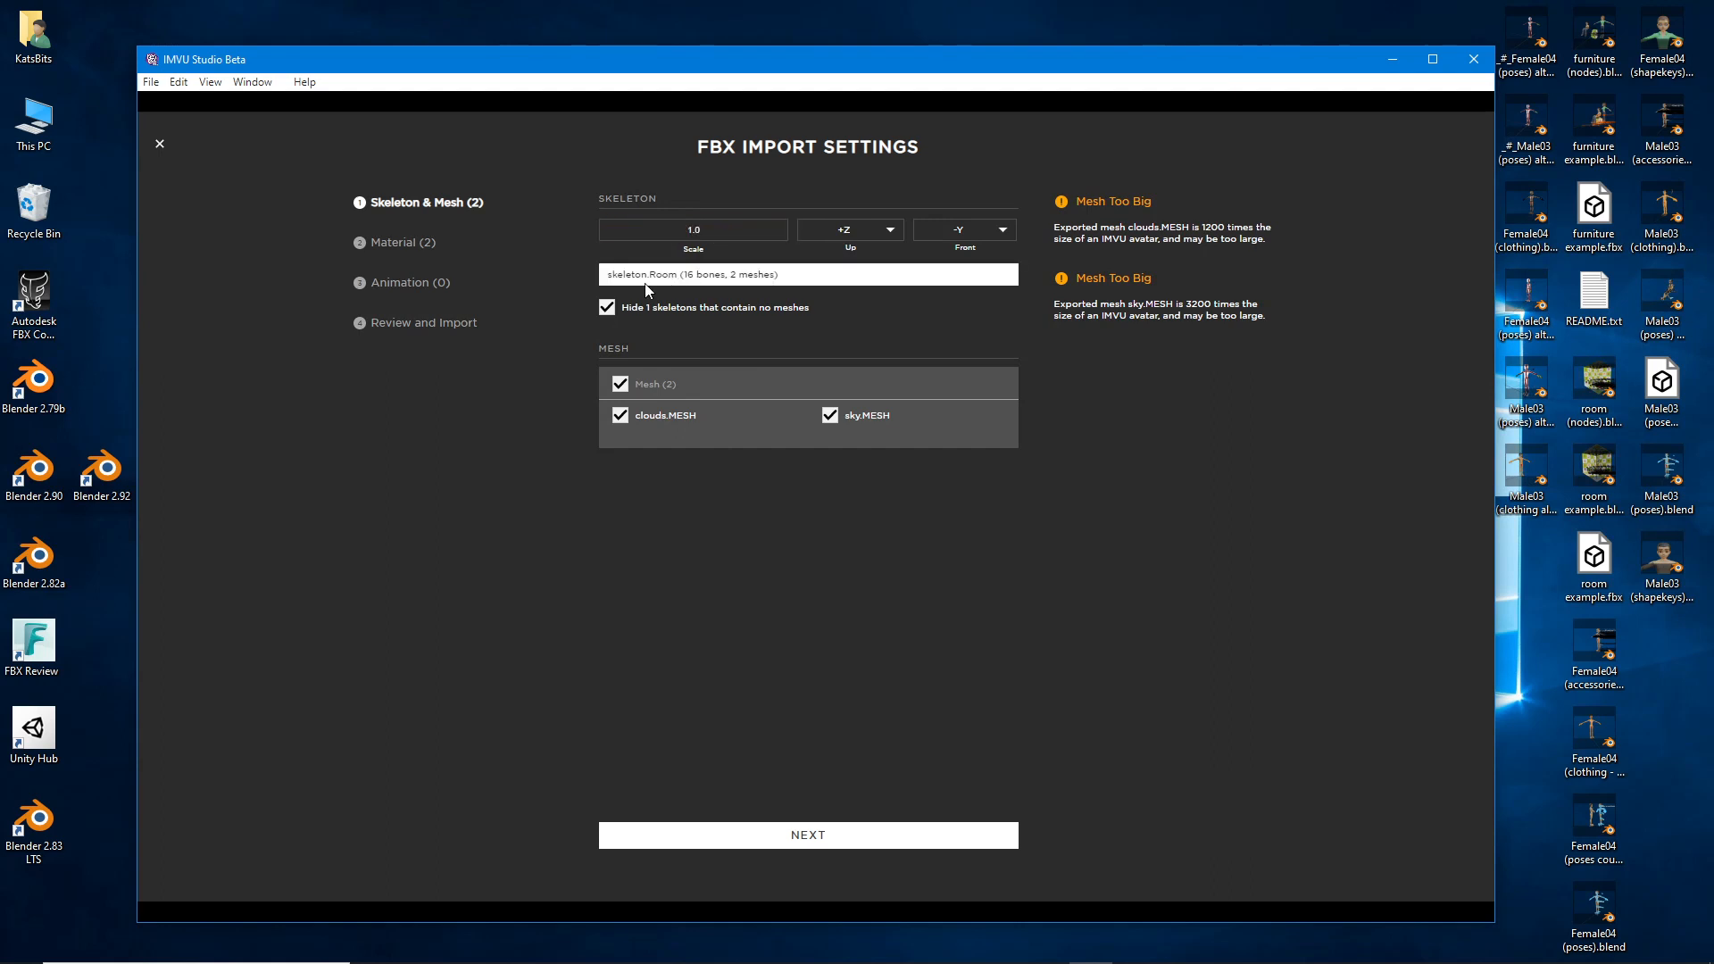
{"action": "left_click", "coordinate": [658, 273]}
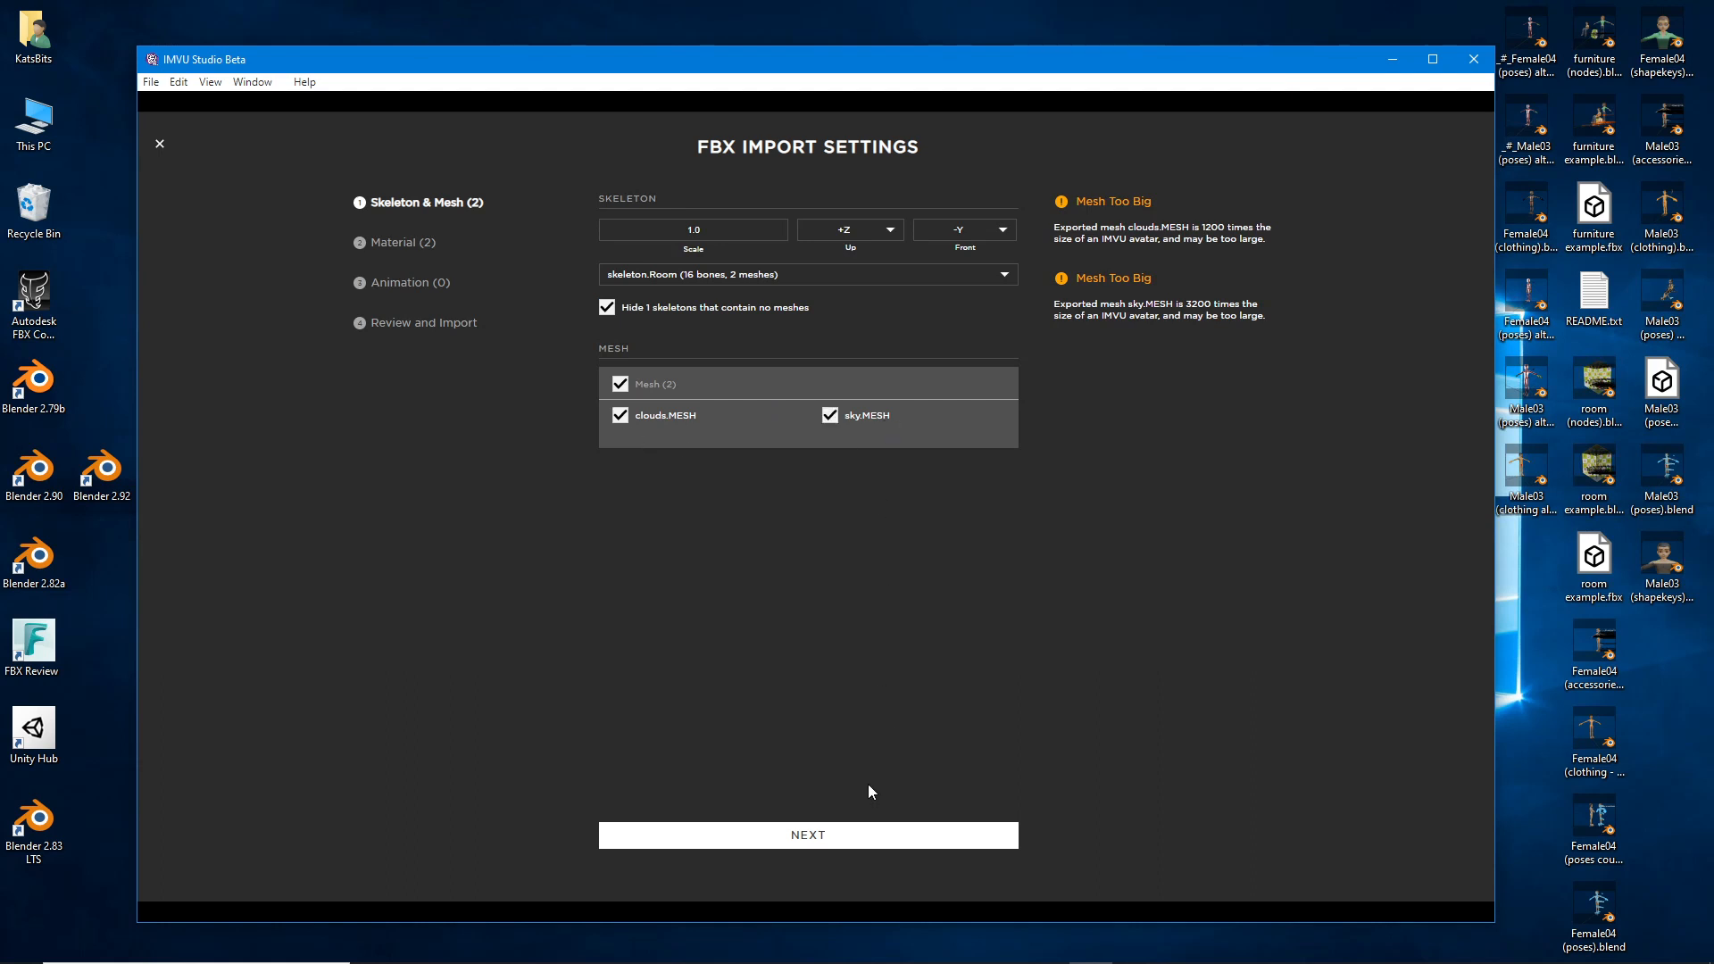
{"action": "left_click", "coordinate": [815, 832]}
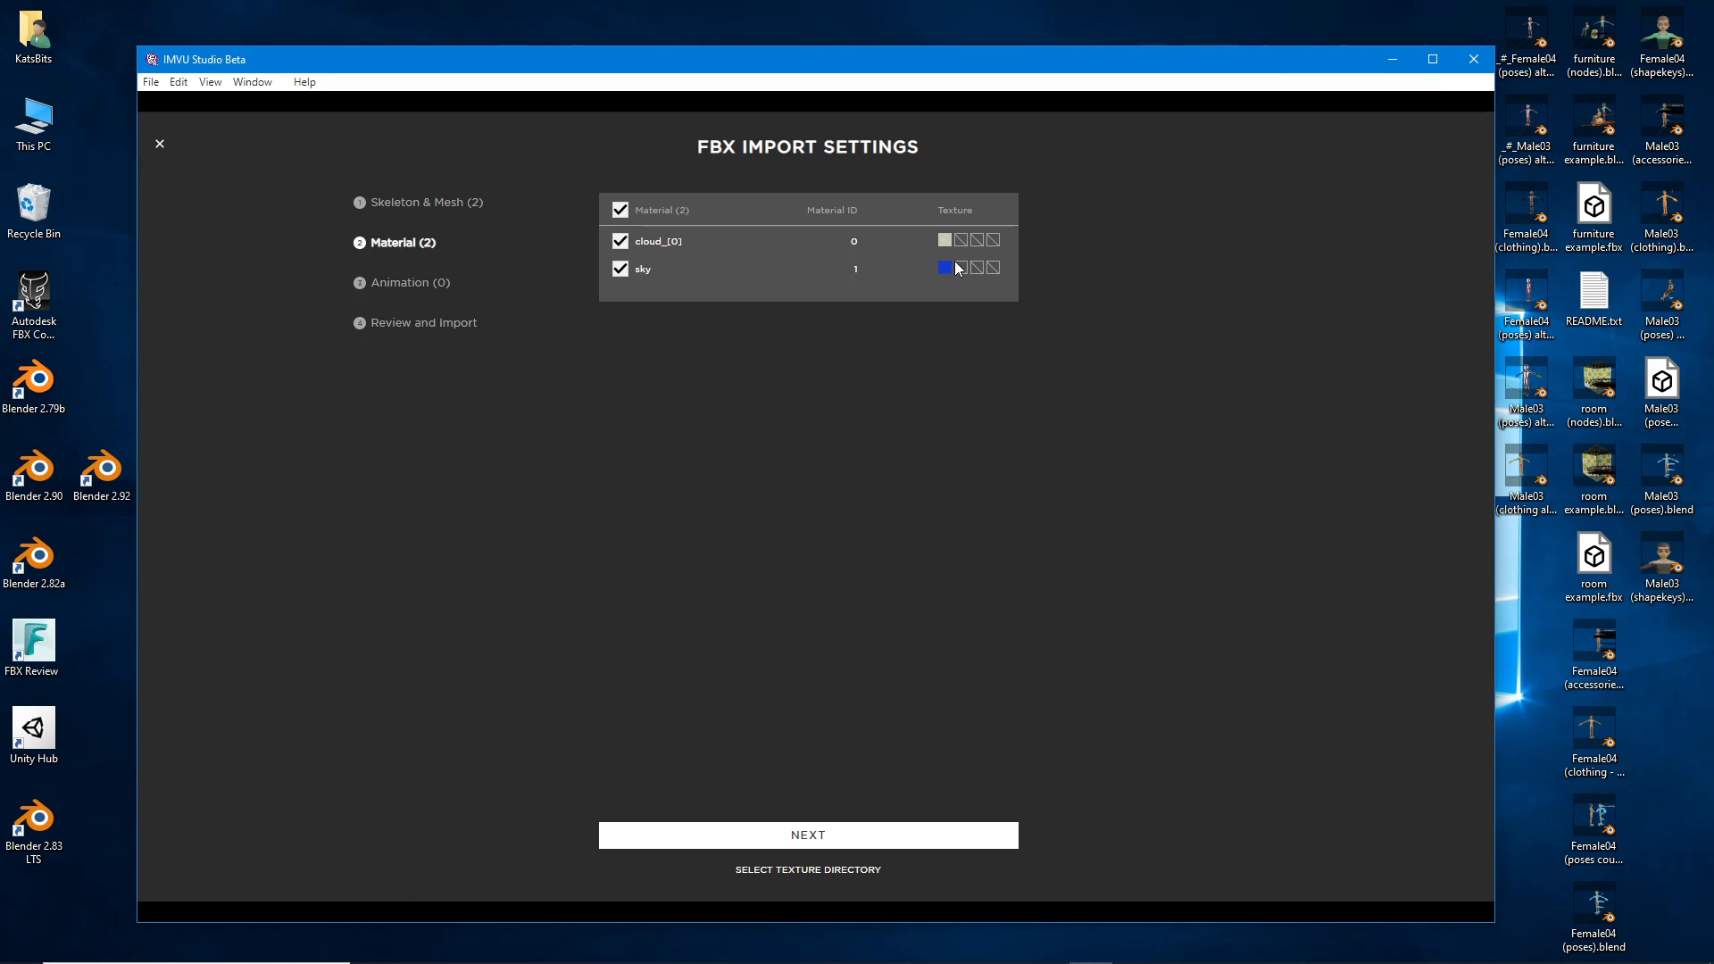
{"action": "left_click", "coordinate": [814, 836]}
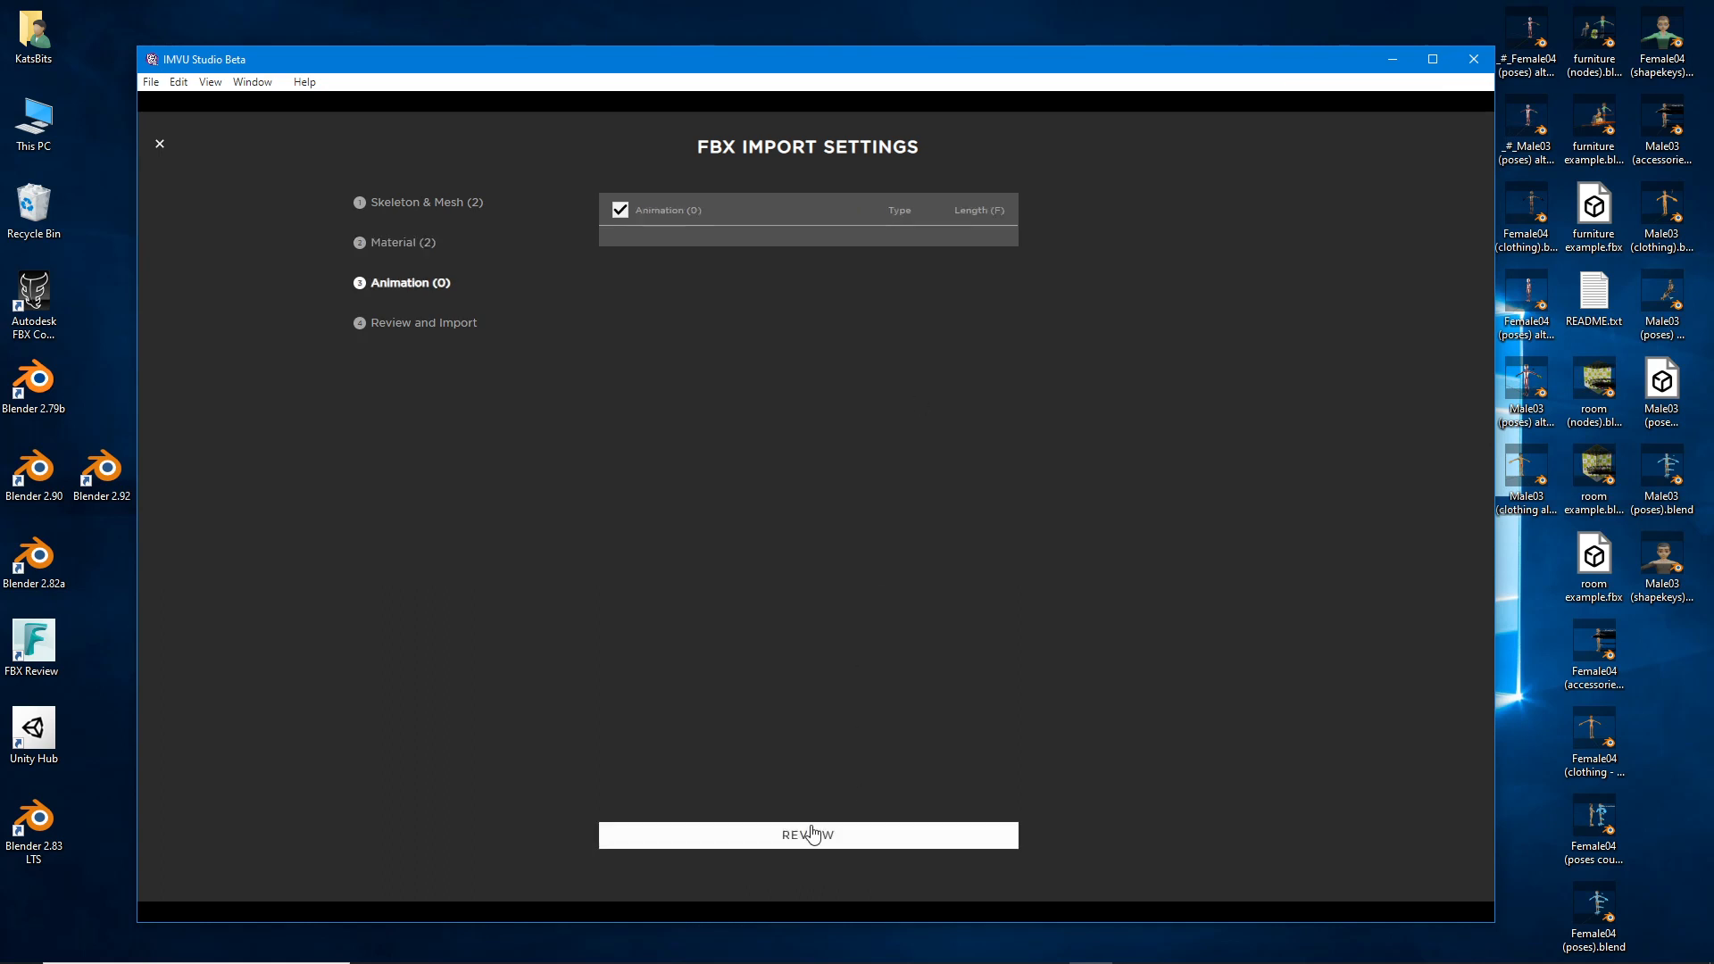
Compare the sky material's imported diffuse colour with its base colour and material settings in Blender, and return to IMVU Studio.
{"action": "left_click", "coordinate": [405, 250]}
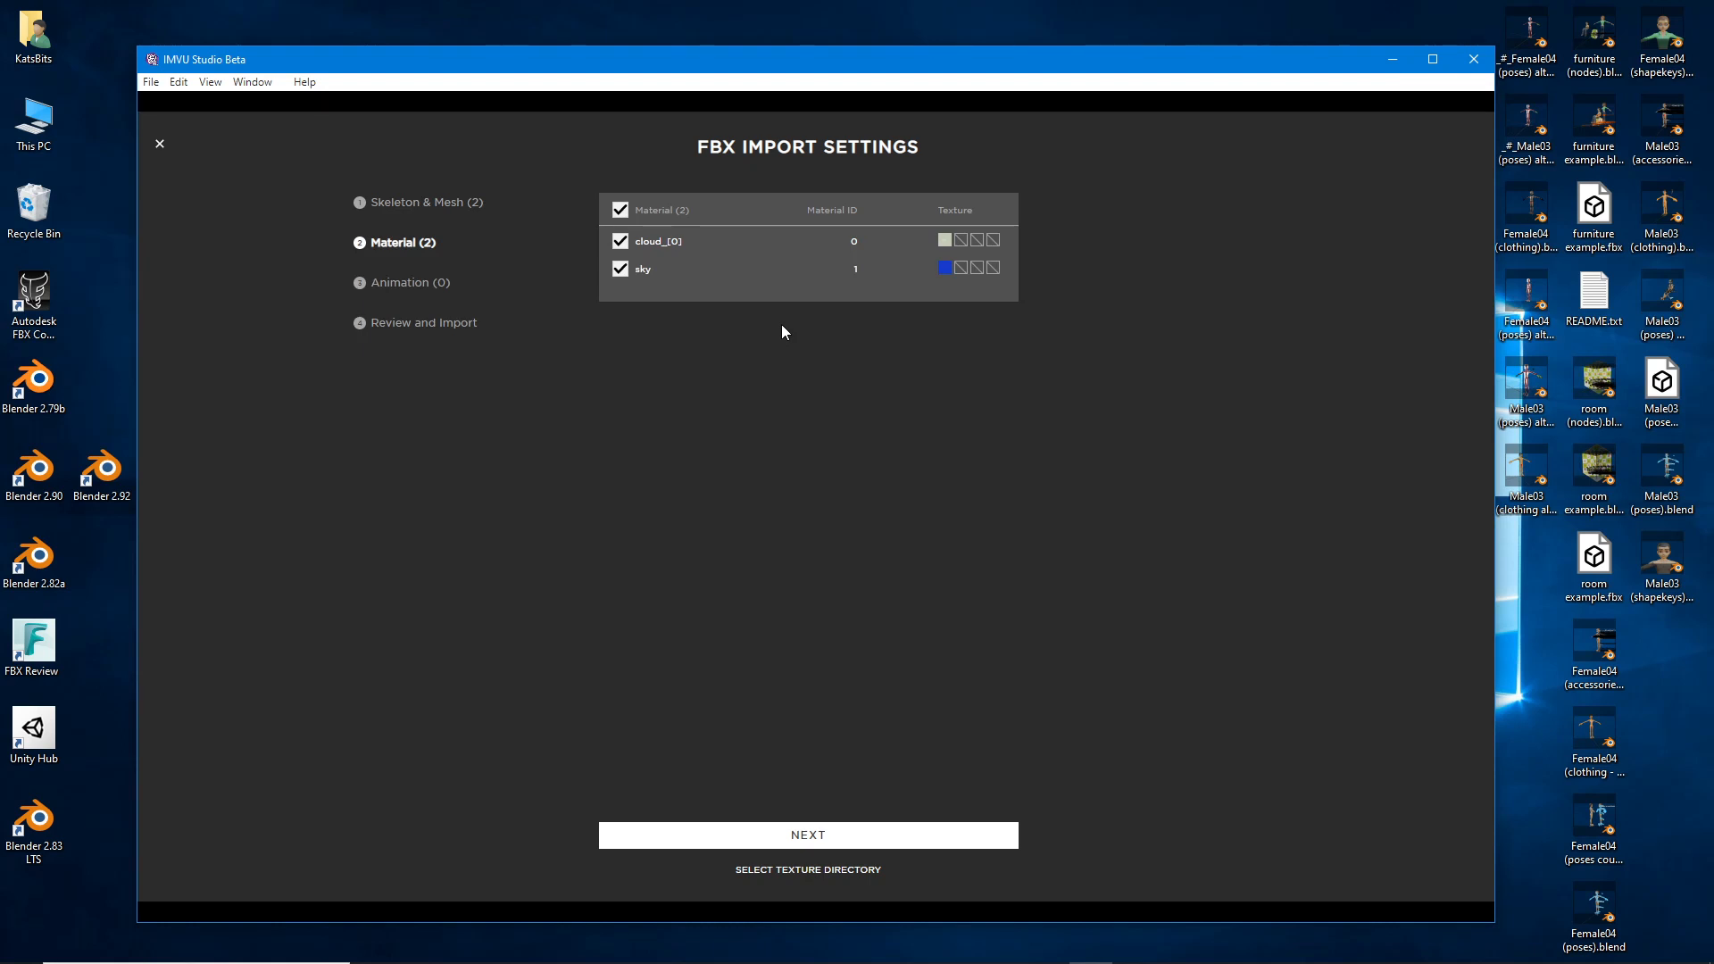
{"action": "mouse_move", "coordinate": [946, 273]}
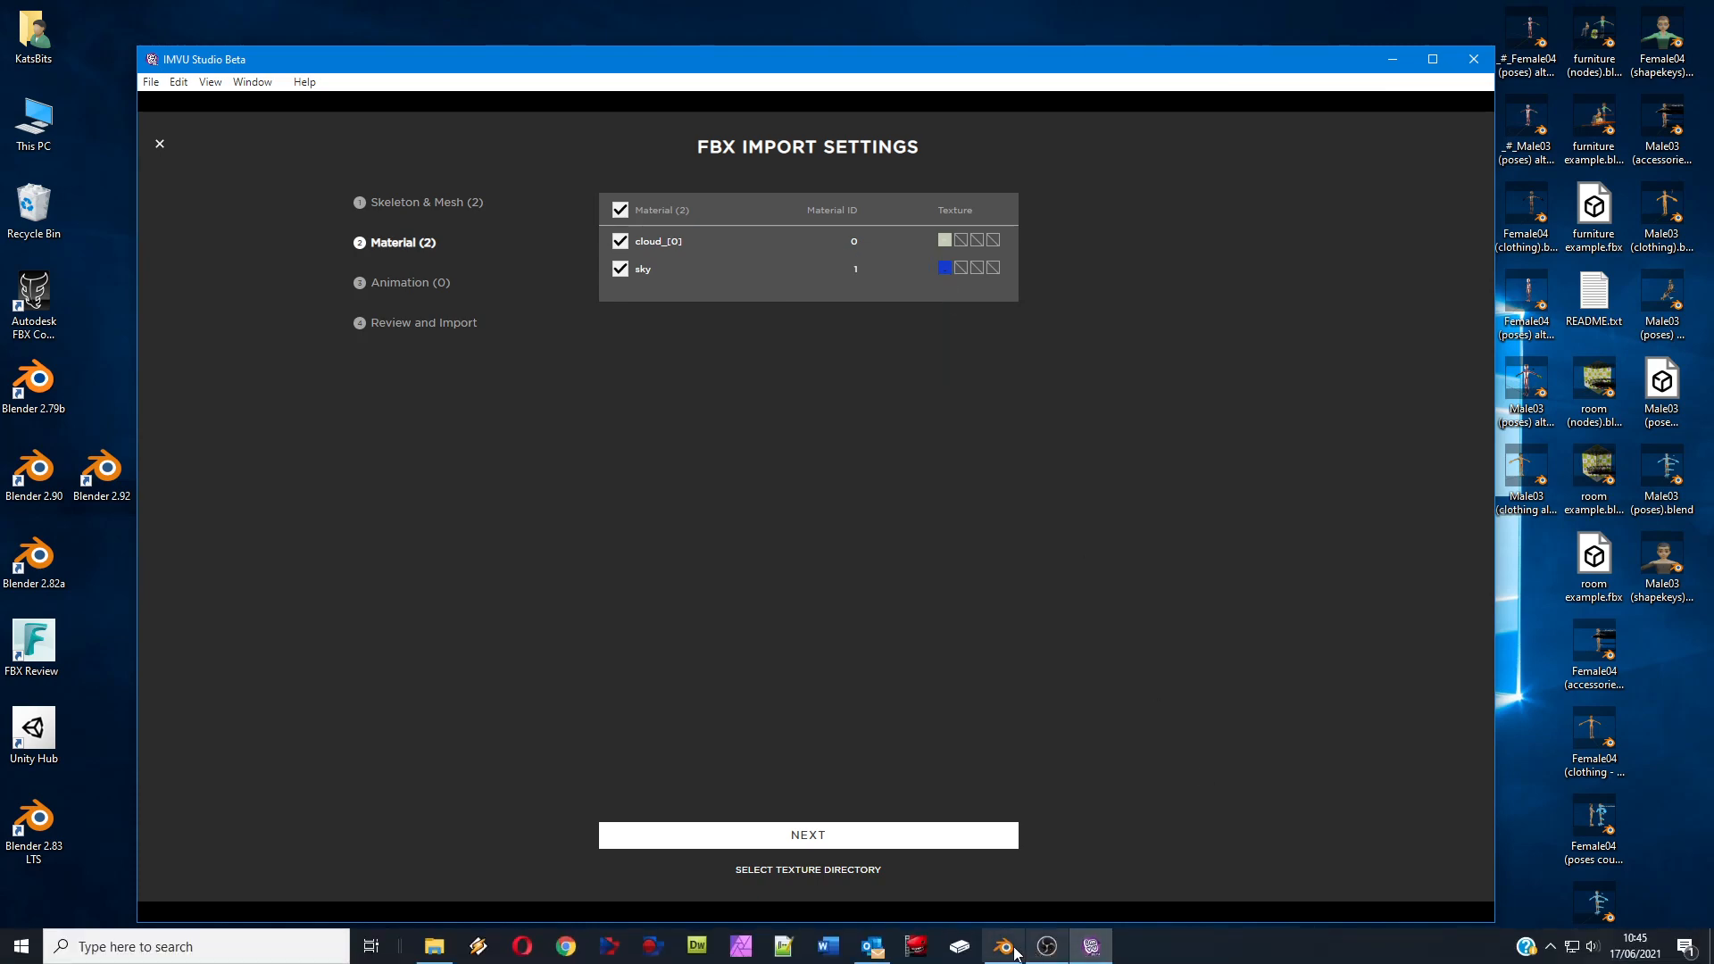
{"action": "left_click", "coordinate": [1004, 945]}
{"action": "left_click", "coordinate": [972, 223]}
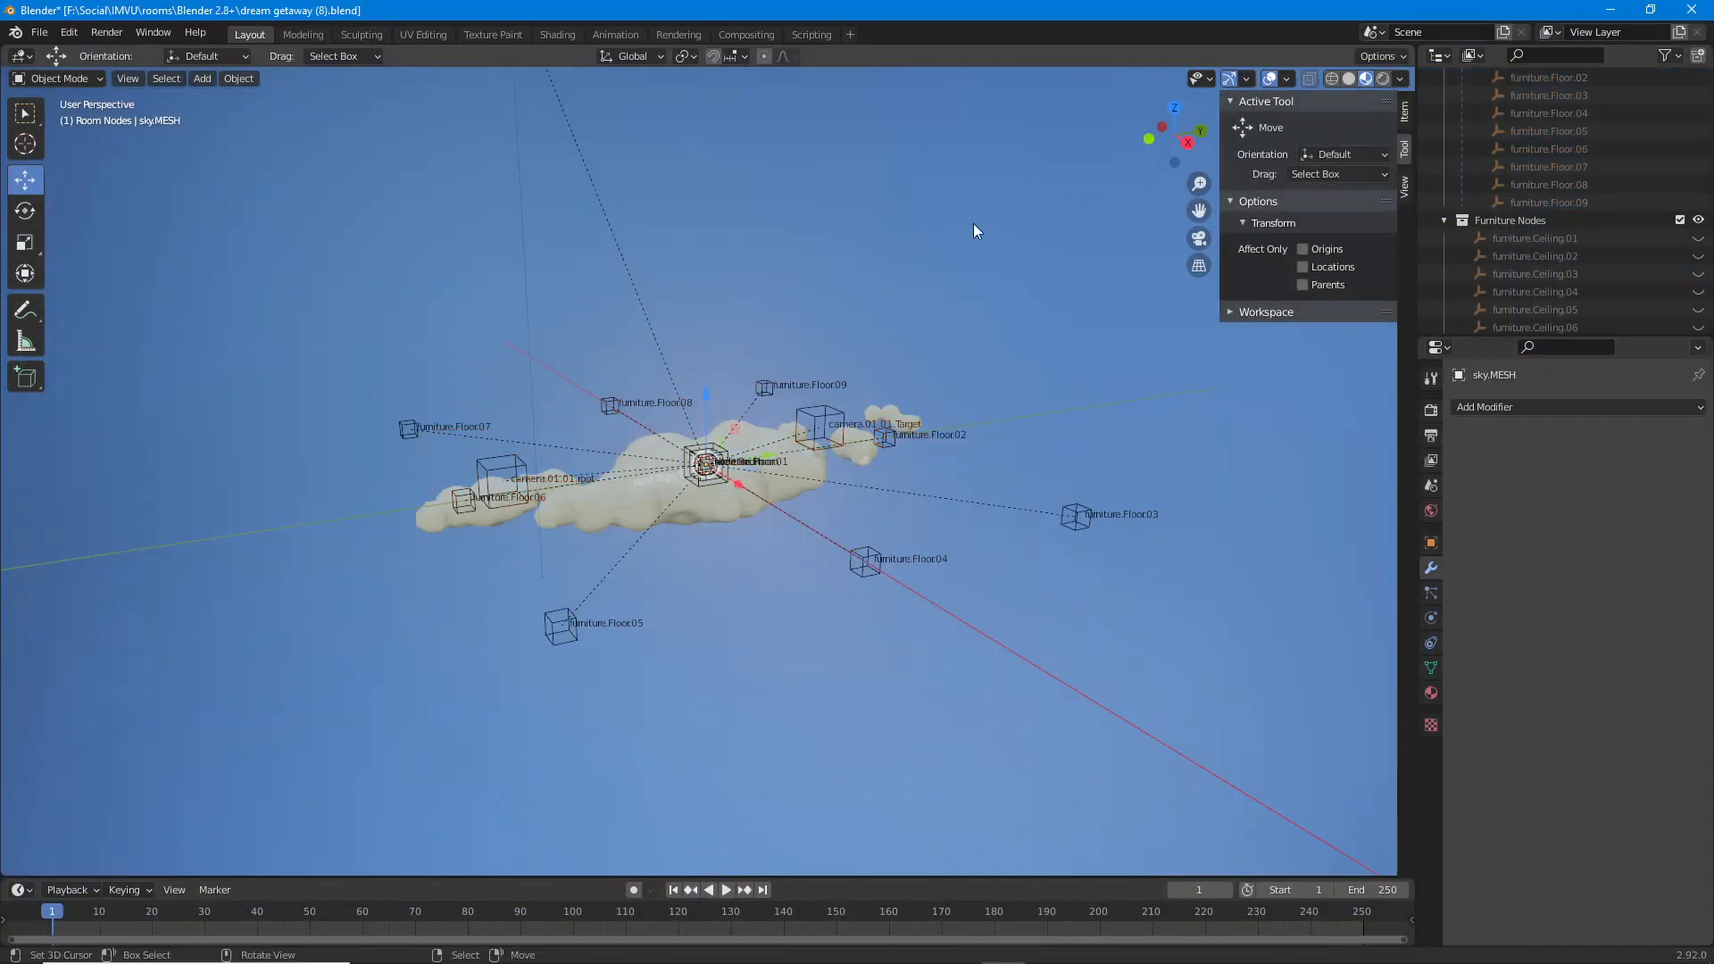
{"action": "left_click", "coordinate": [1430, 692]}
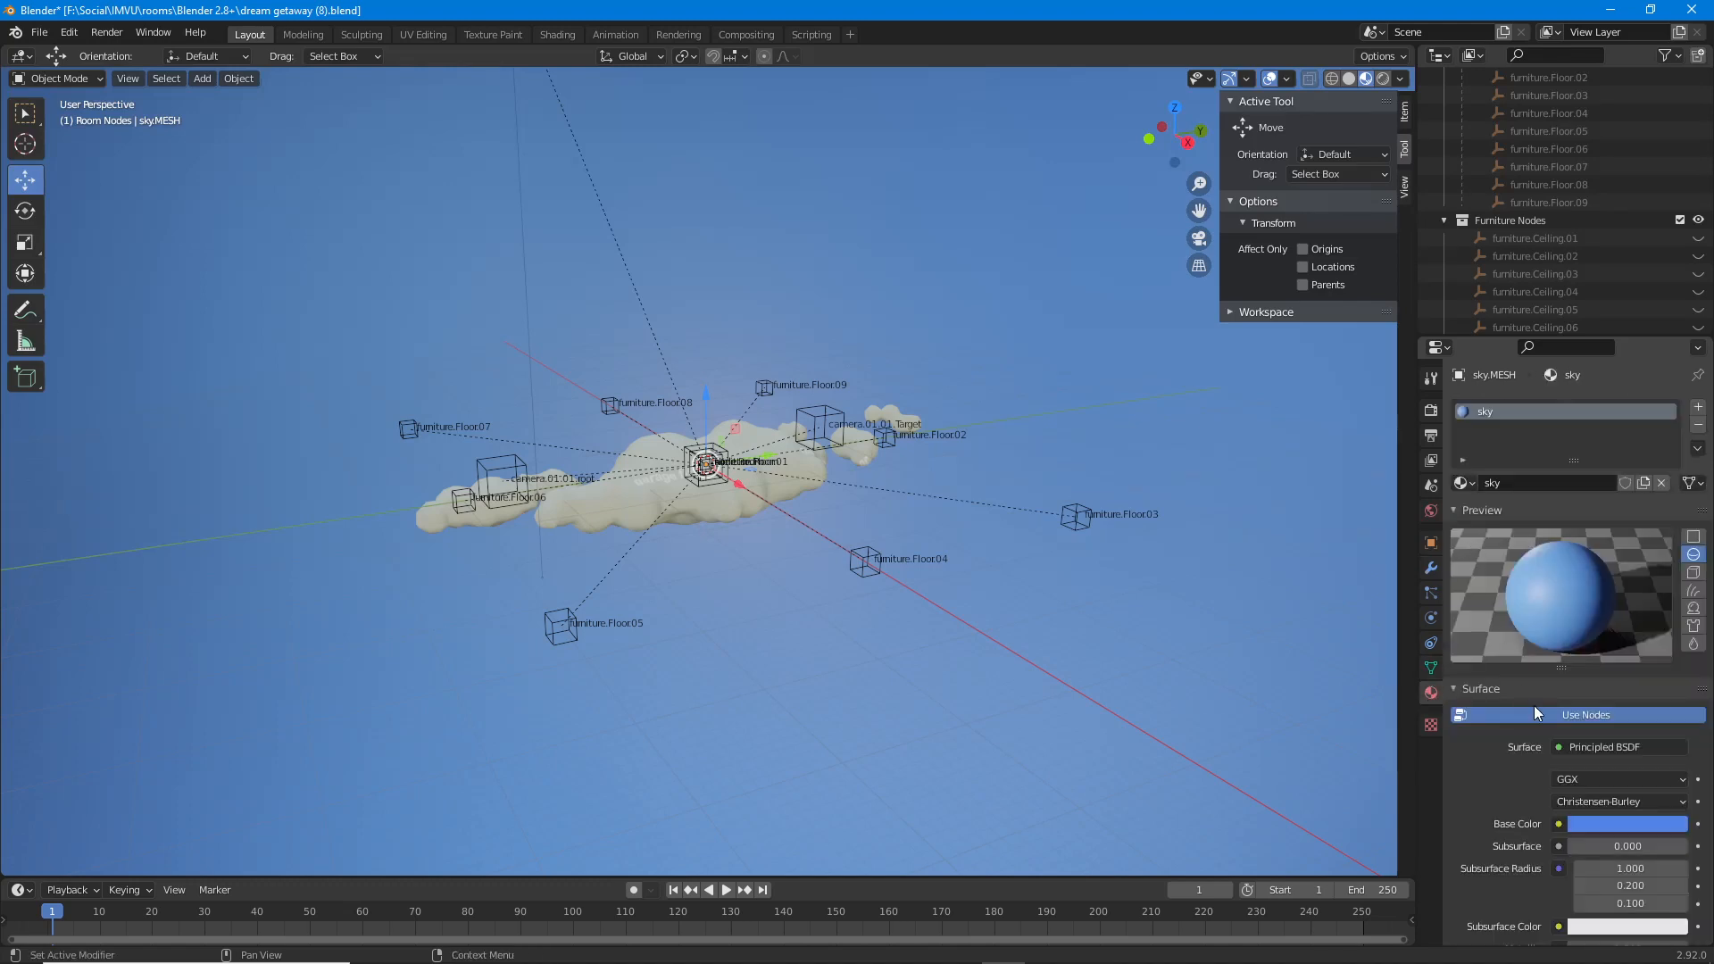
{"action": "scroll", "coordinate": [1502, 672], "scroll_direction": "down", "scroll_amount": 8}
{"action": "left_click", "coordinate": [1604, 539]}
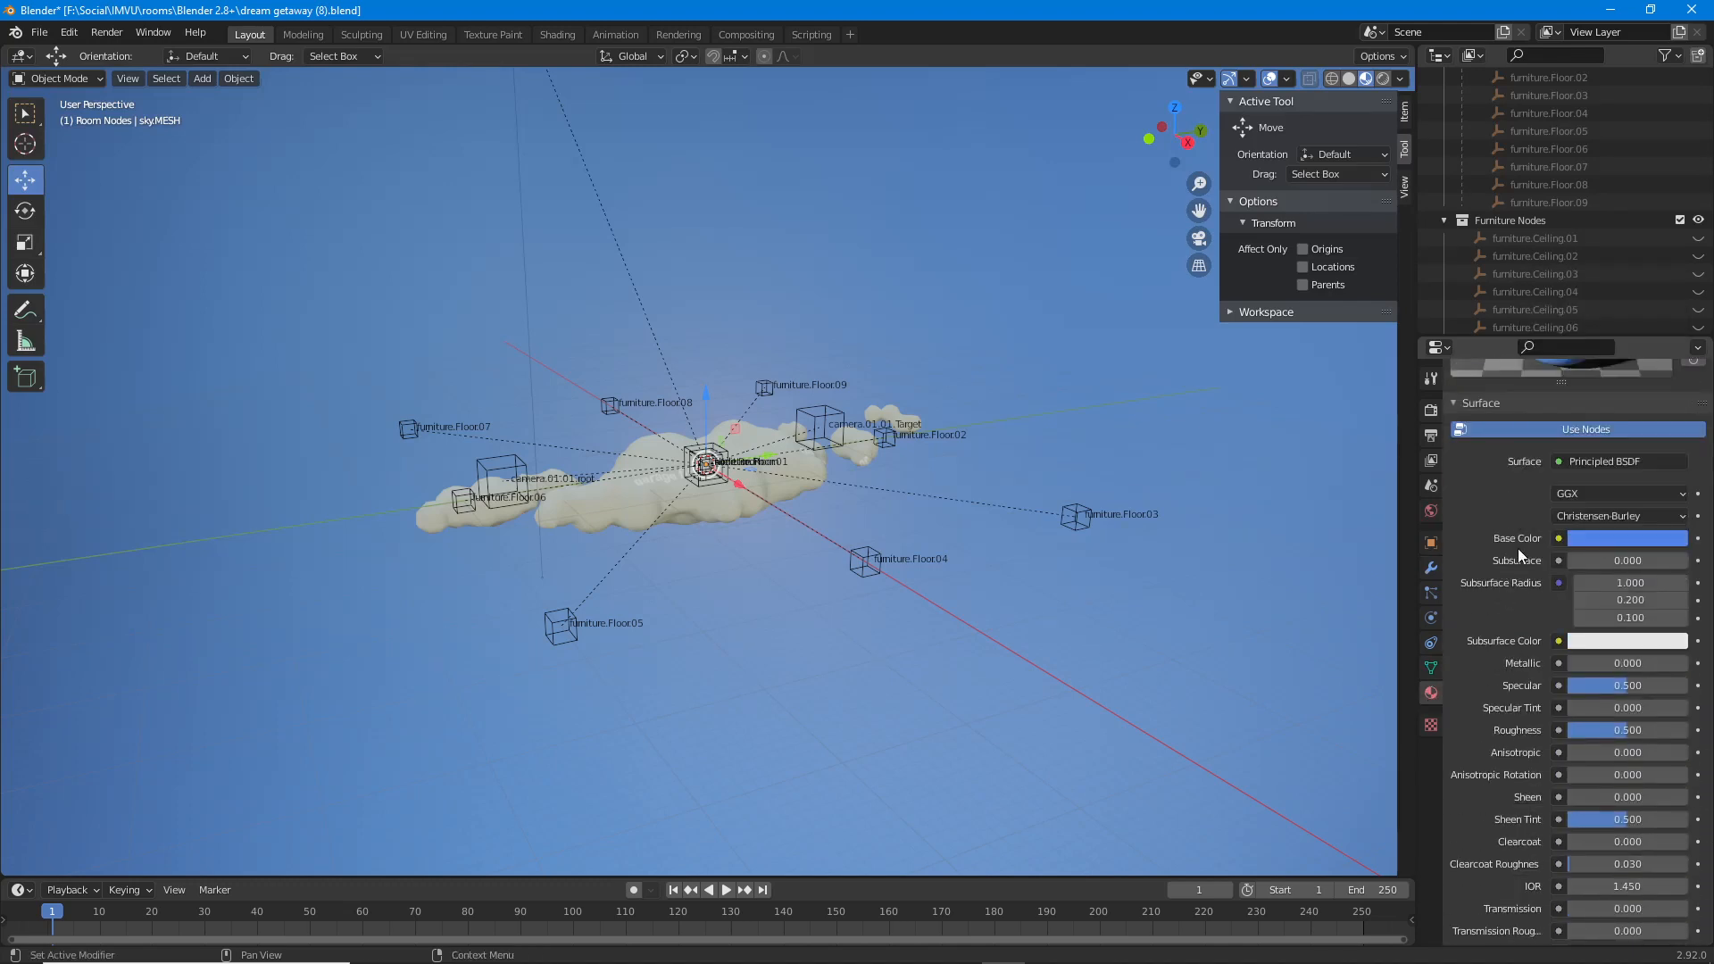
{"action": "scroll", "coordinate": [1570, 665], "scroll_direction": "down", "scroll_amount": 5}
{"action": "scroll", "coordinate": [1496, 802], "scroll_direction": "down", "scroll_amount": 5}
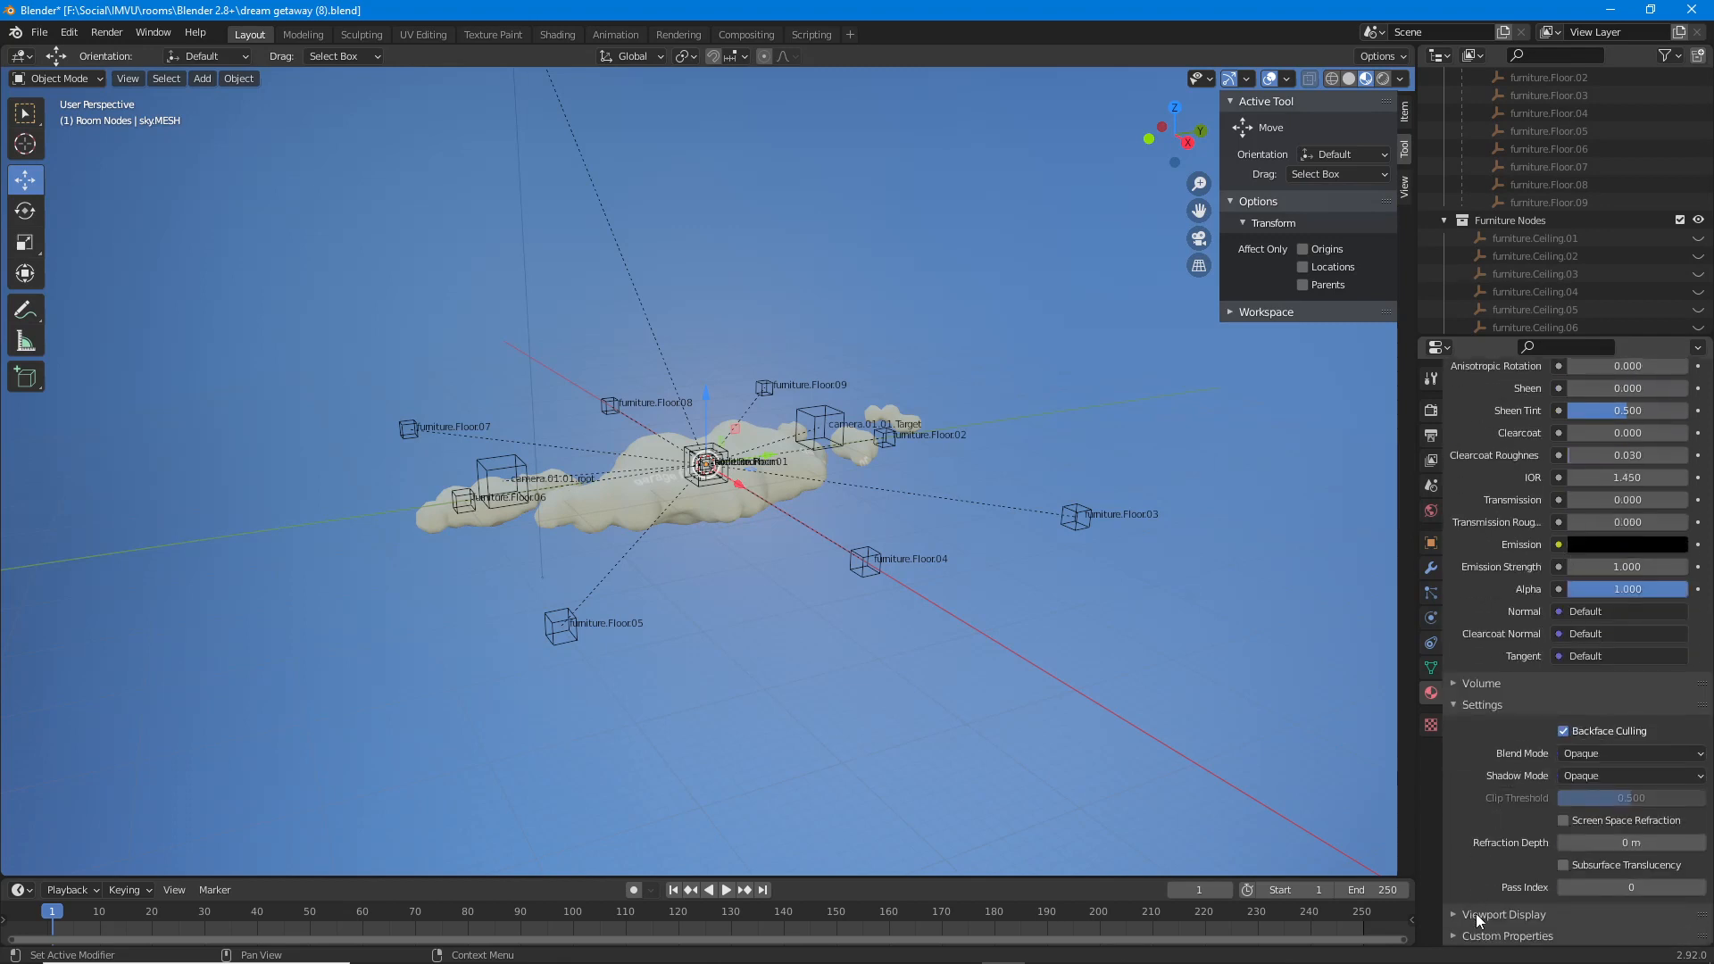
{"action": "scroll", "coordinate": [1481, 854], "scroll_direction": "down", "scroll_amount": 4}
{"action": "scroll", "coordinate": [1487, 502], "scroll_direction": "up", "scroll_amount": 20}
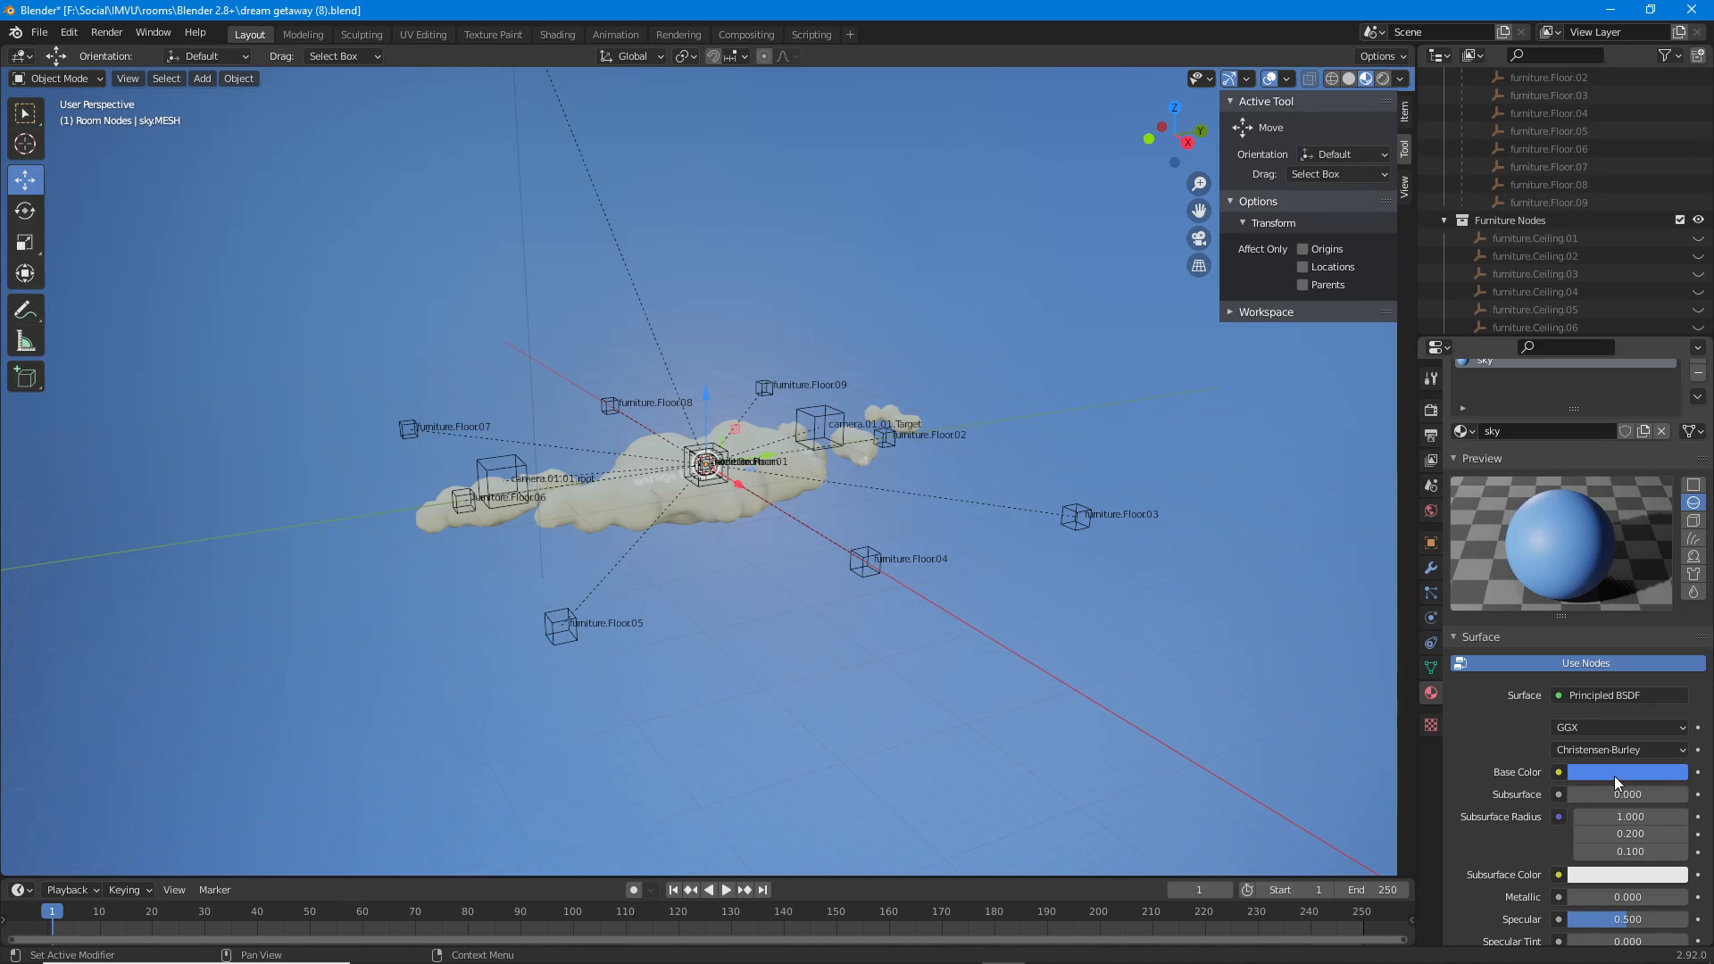
{"action": "left_click", "coordinate": [1614, 775]}
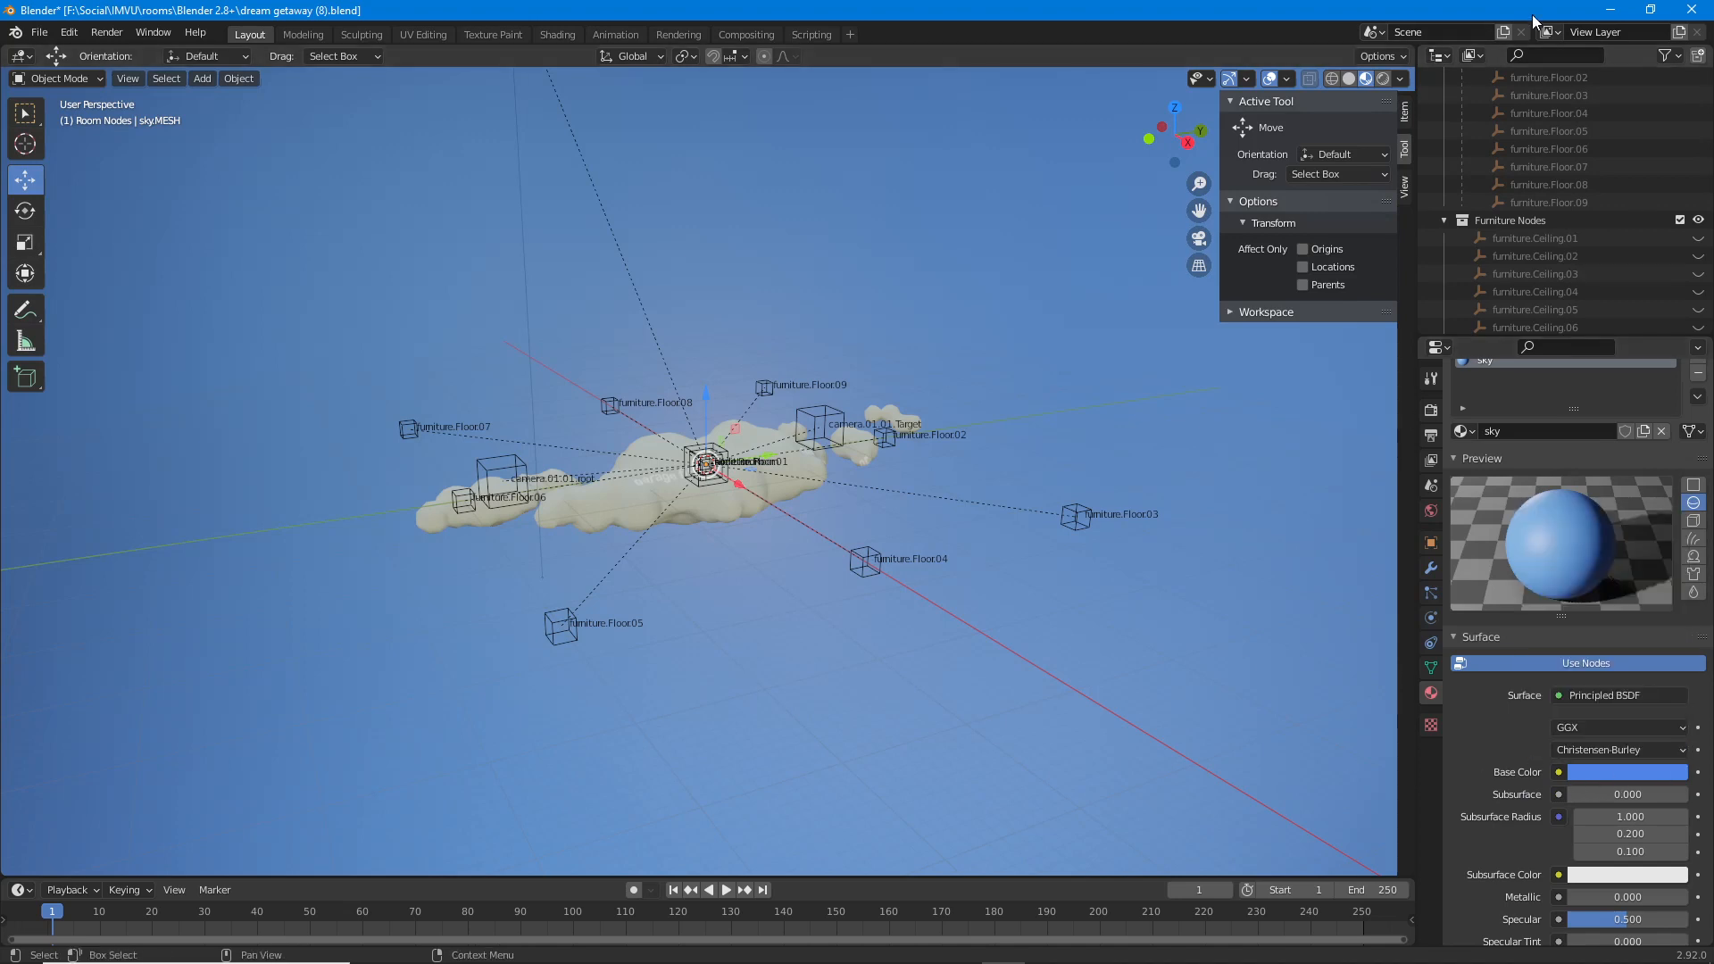
{"action": "left_click", "coordinate": [1610, 9]}
{"action": "mouse_move", "coordinate": [945, 276]}
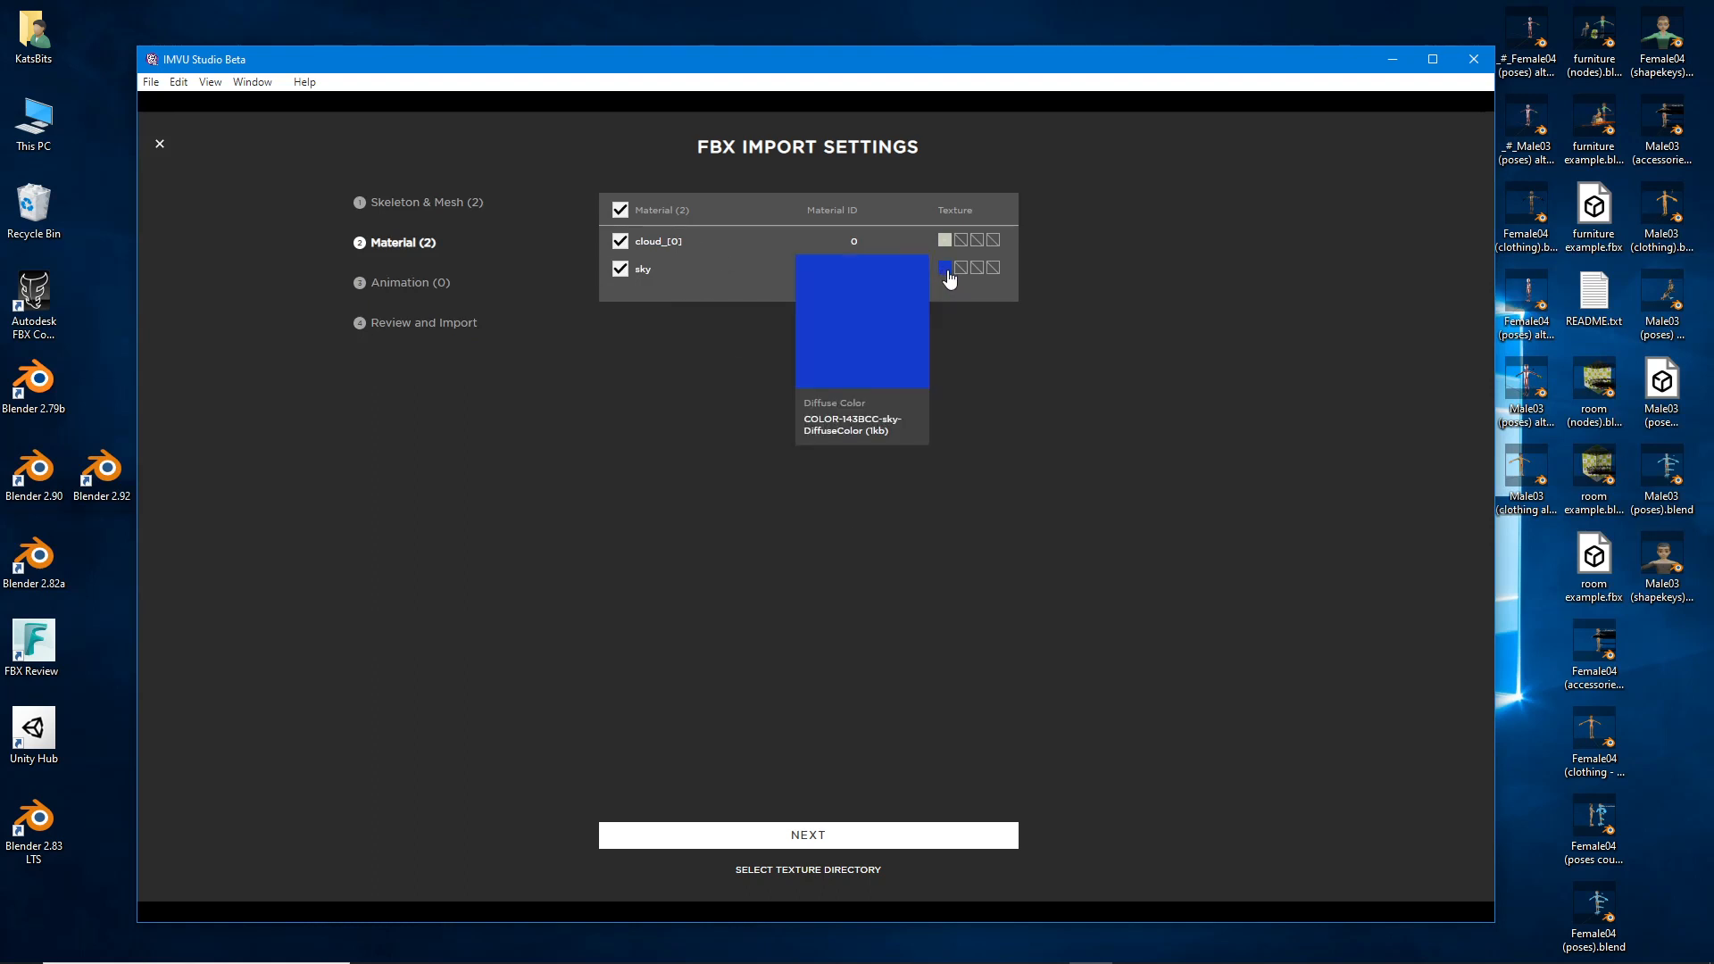
Continue past the animation settings to the asset review and import the FBX into the room.
{"action": "left_click", "coordinate": [813, 835]}
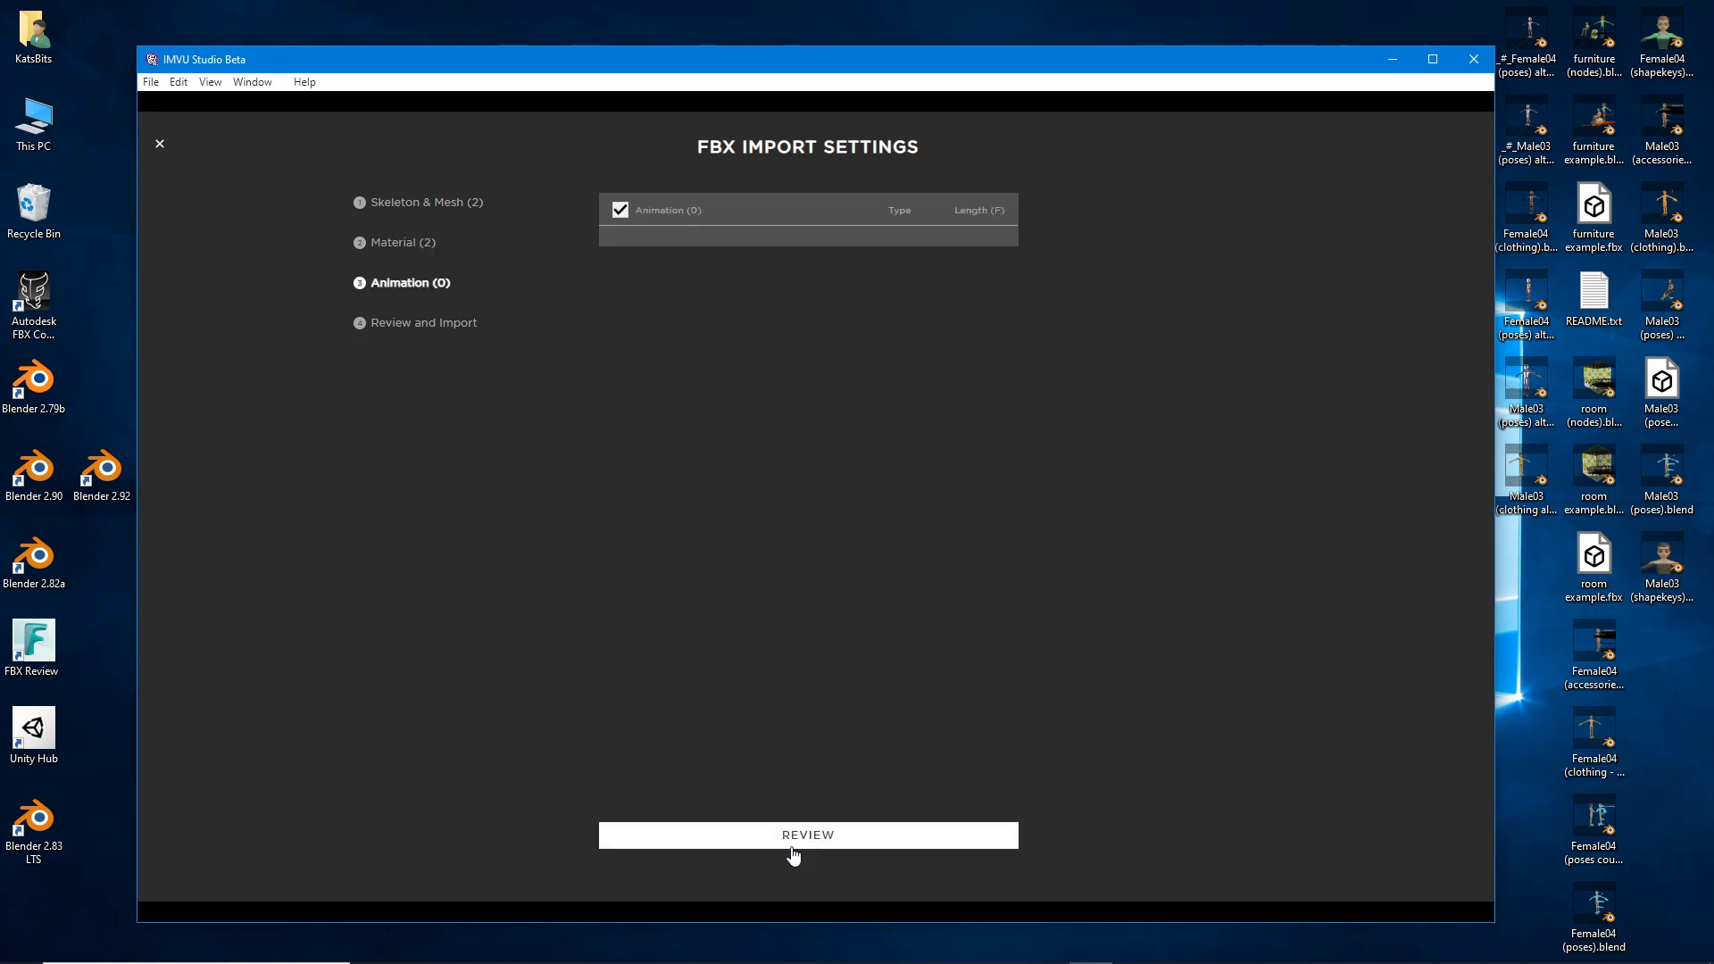
{"action": "left_click", "coordinate": [815, 841]}
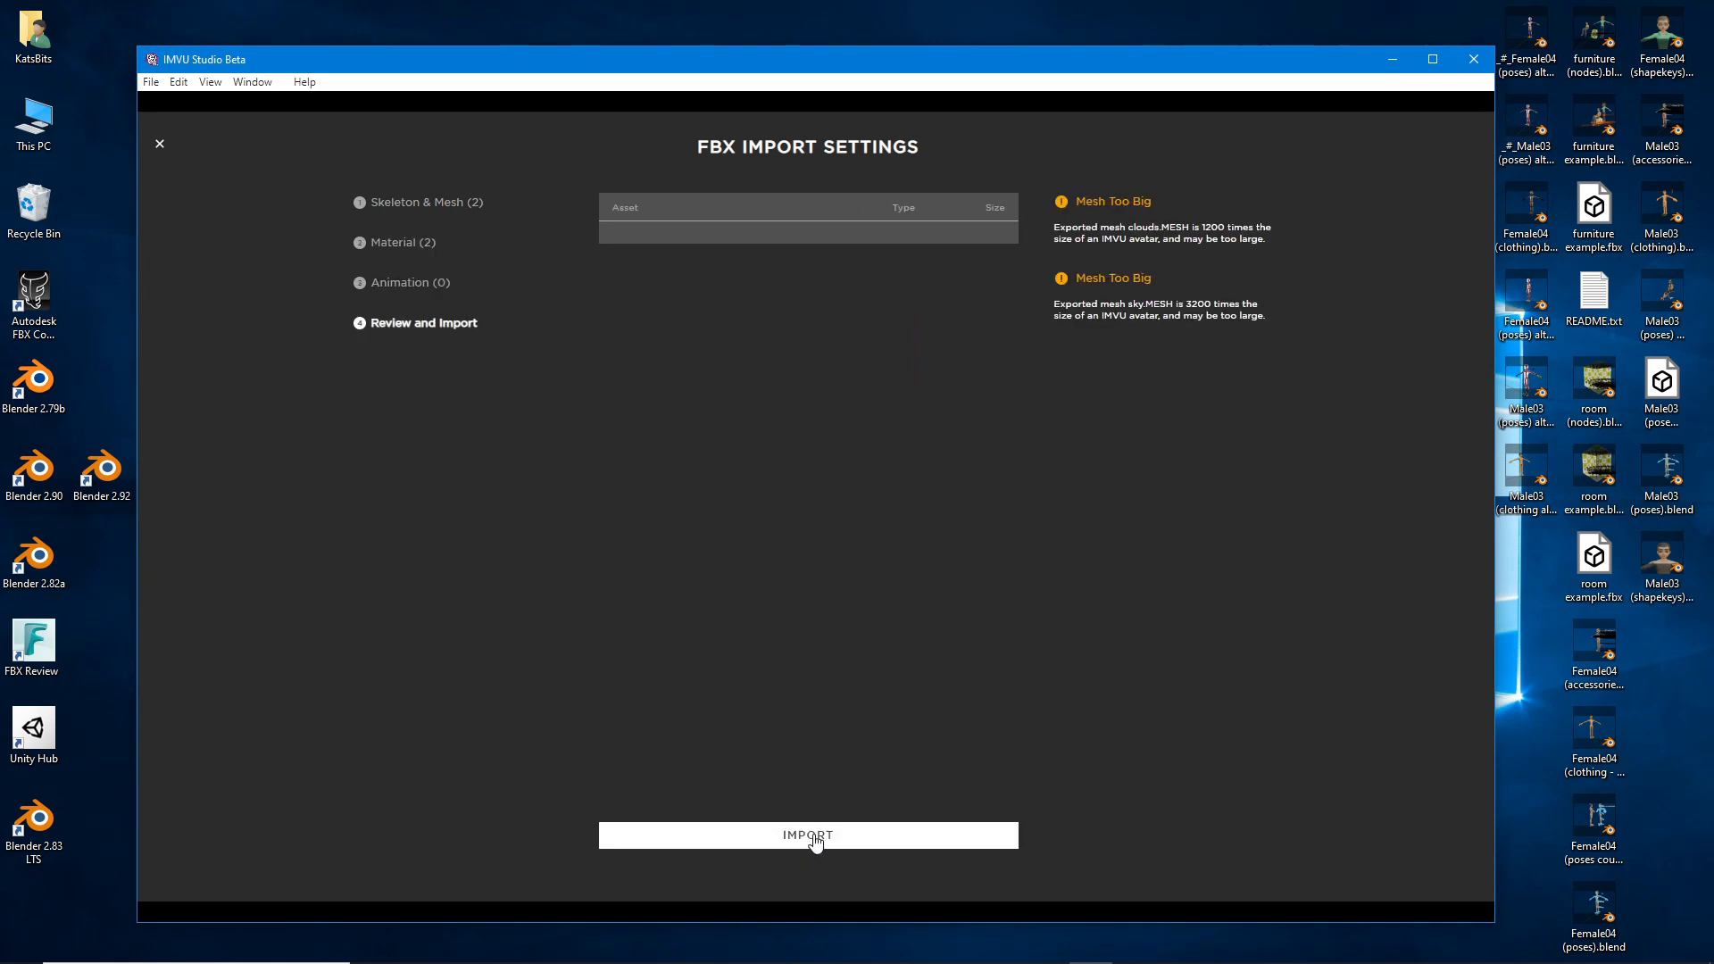
{"action": "left_click", "coordinate": [808, 839]}
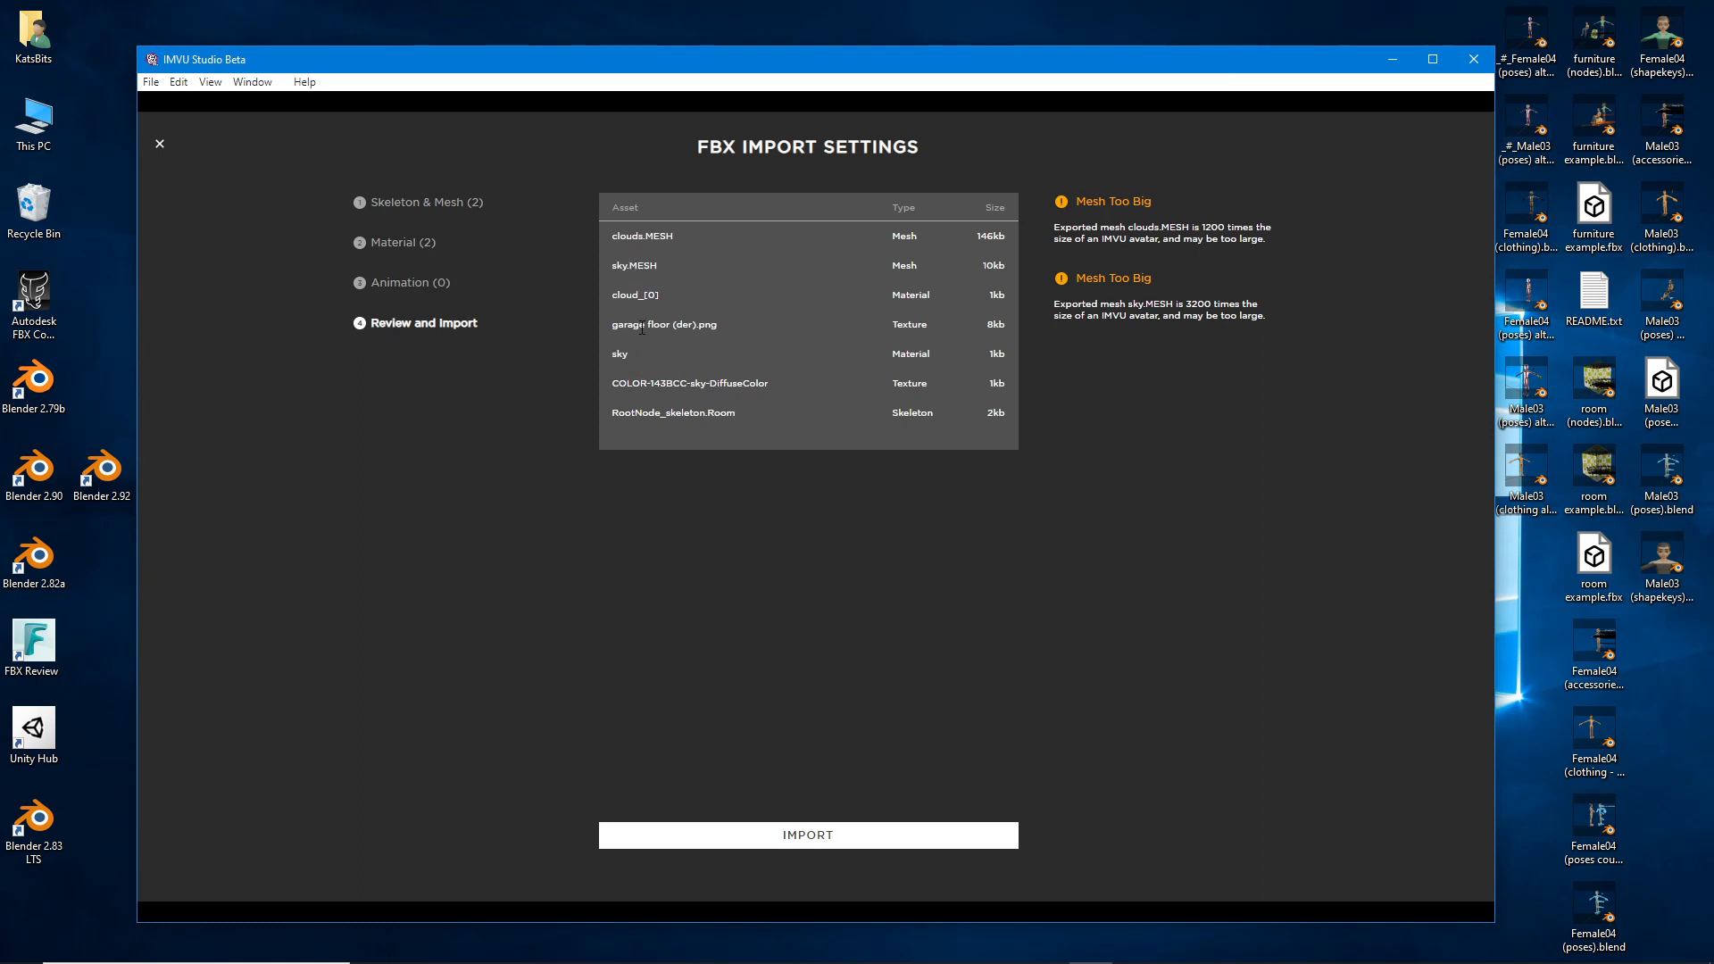
{"action": "left_click", "coordinate": [817, 838]}
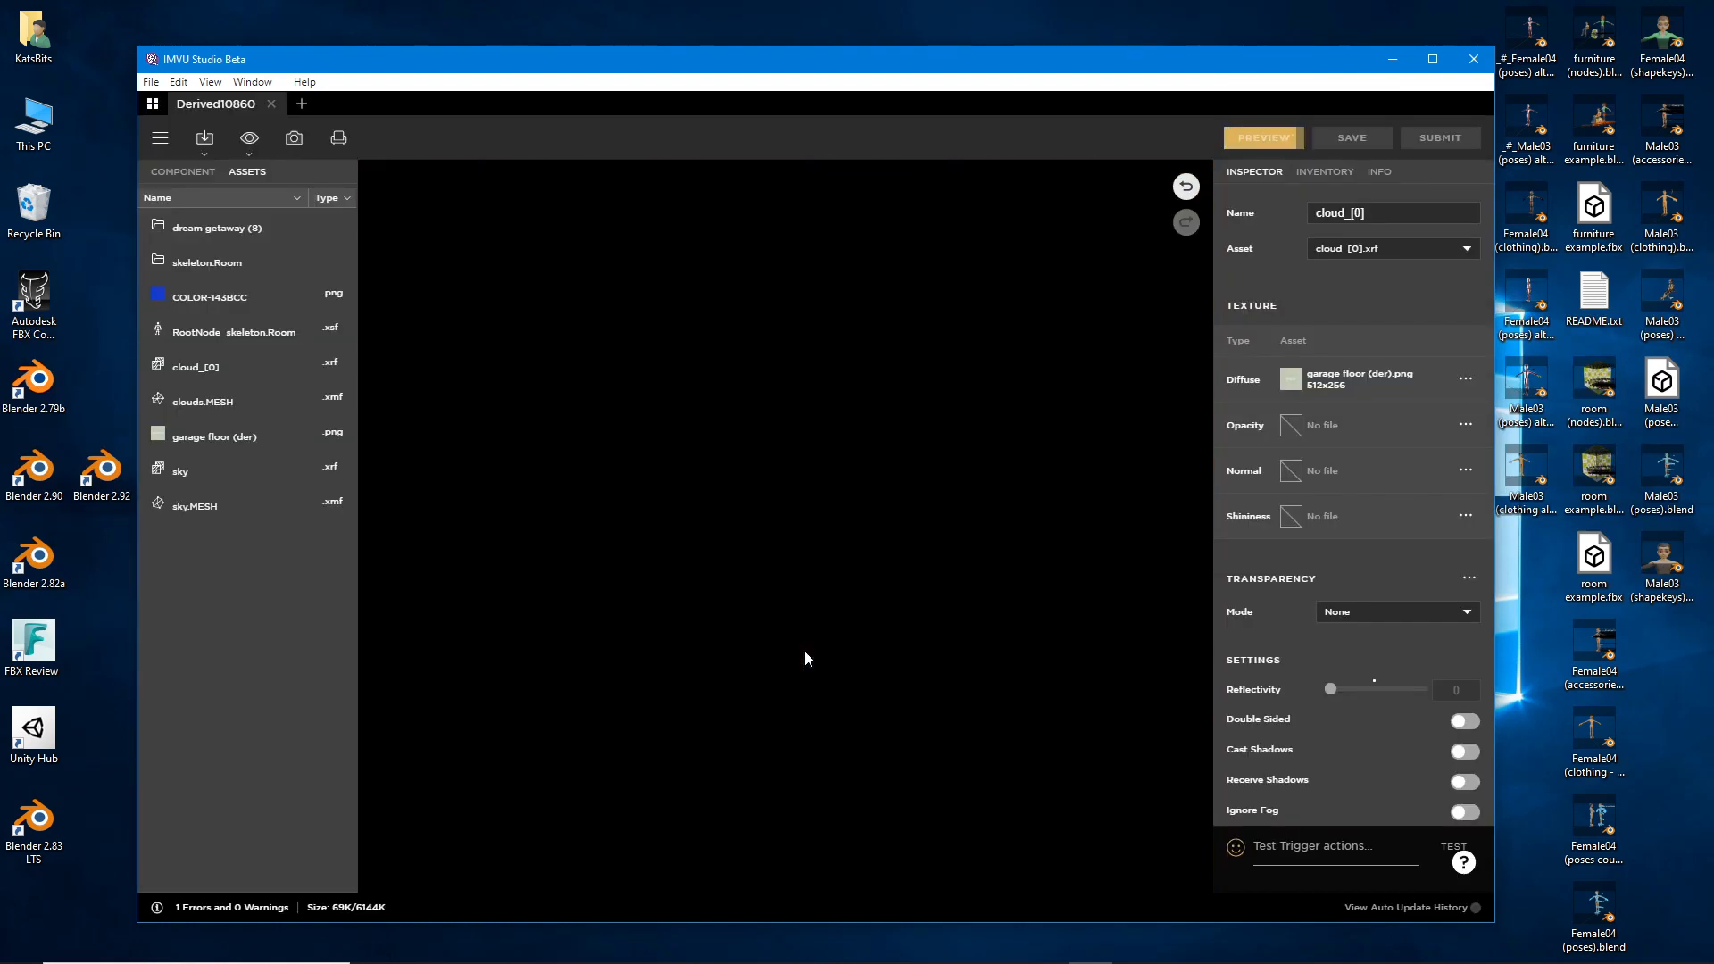
Examine the imported clouds and sky around the avatar from near and far.
{"action": "scroll", "coordinate": [750, 621], "scroll_direction": "up", "scroll_amount": 3}
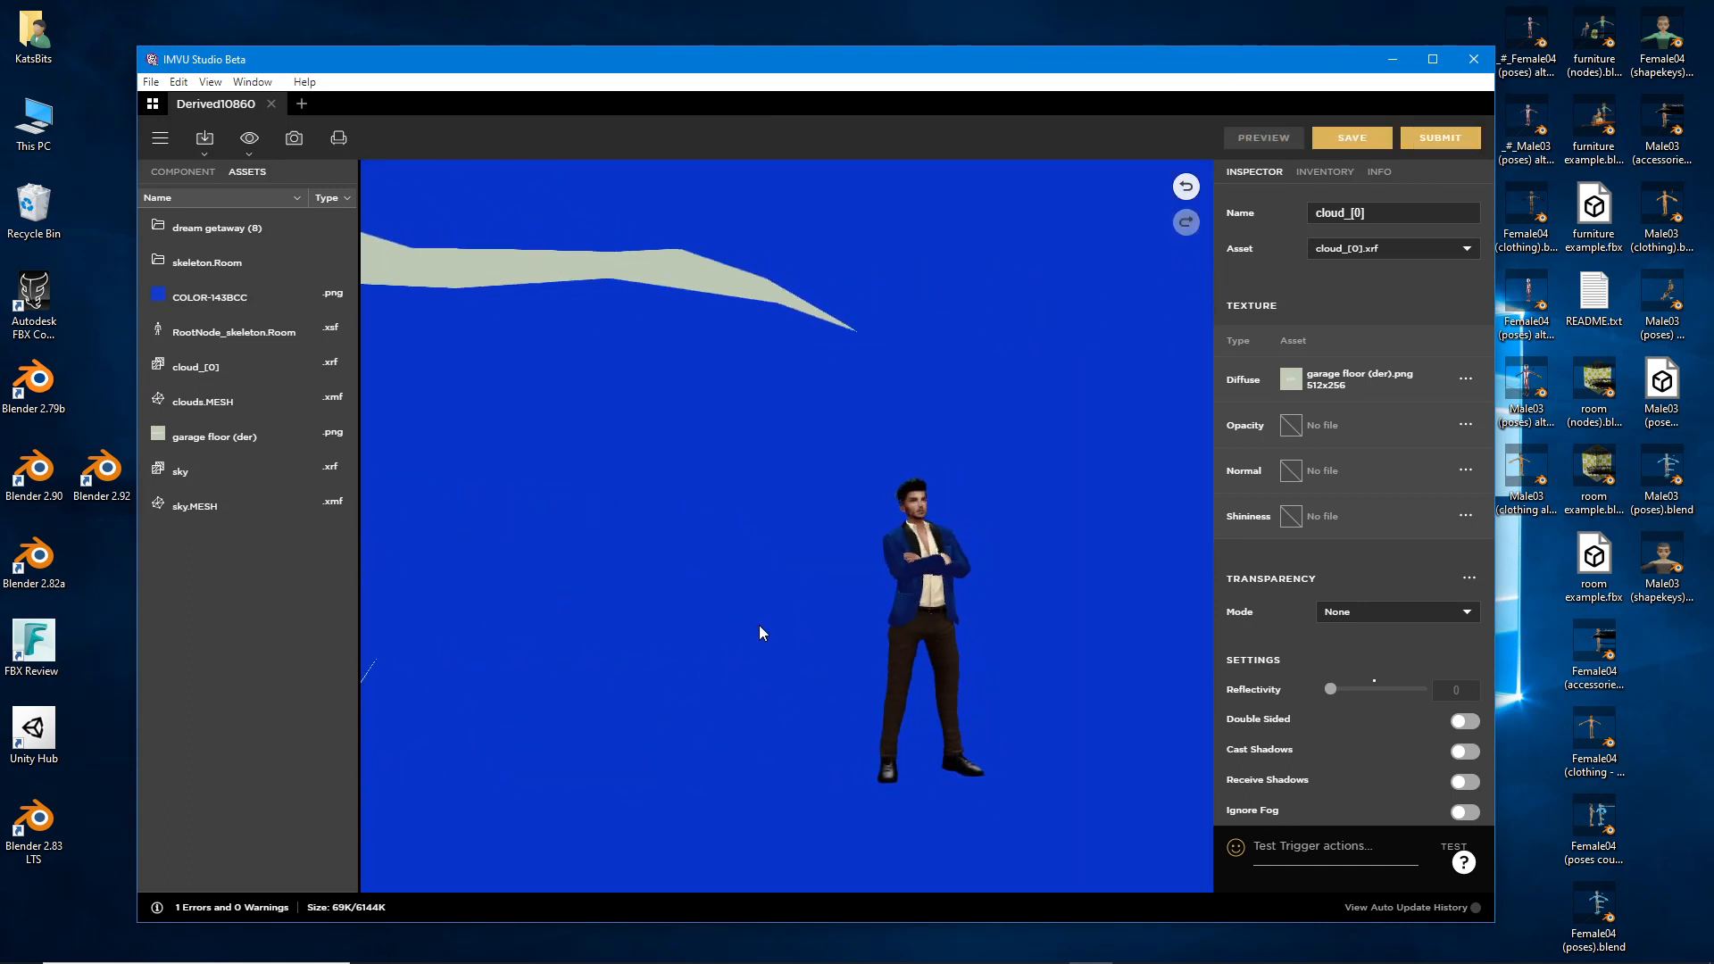
{"action": "scroll", "coordinate": [761, 632], "scroll_direction": "down", "scroll_amount": 10}
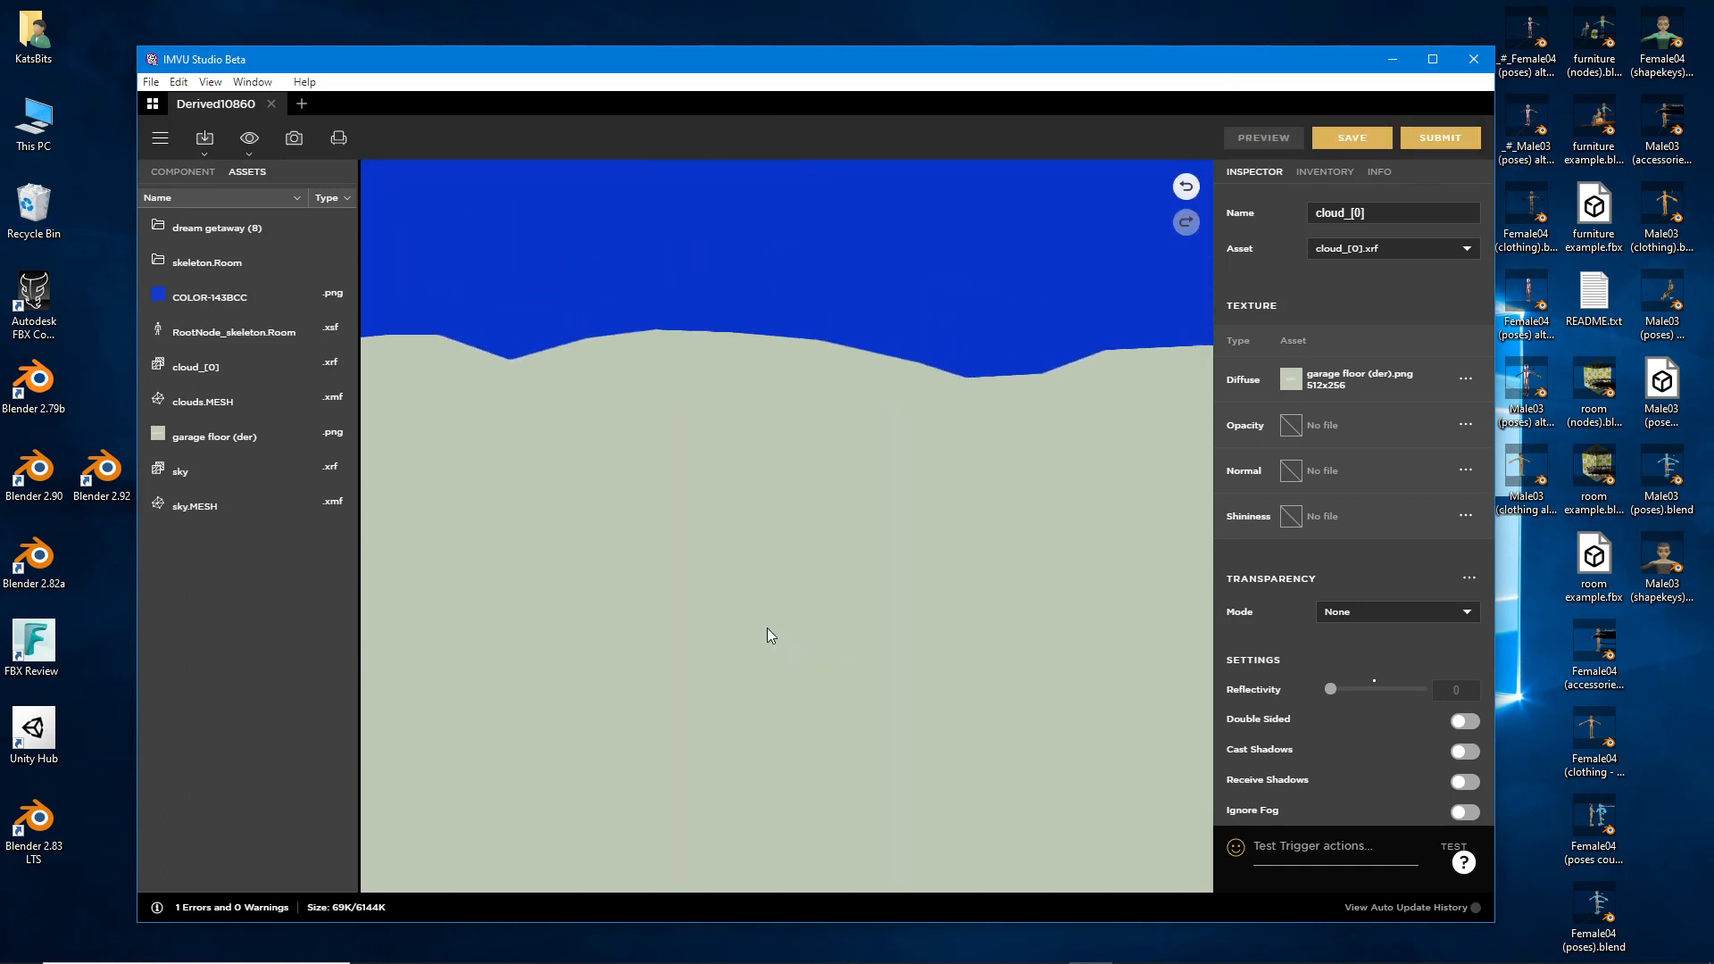
{"action": "left_click_drag", "start_coordinate": [860, 604], "coordinate": [914, 596]}
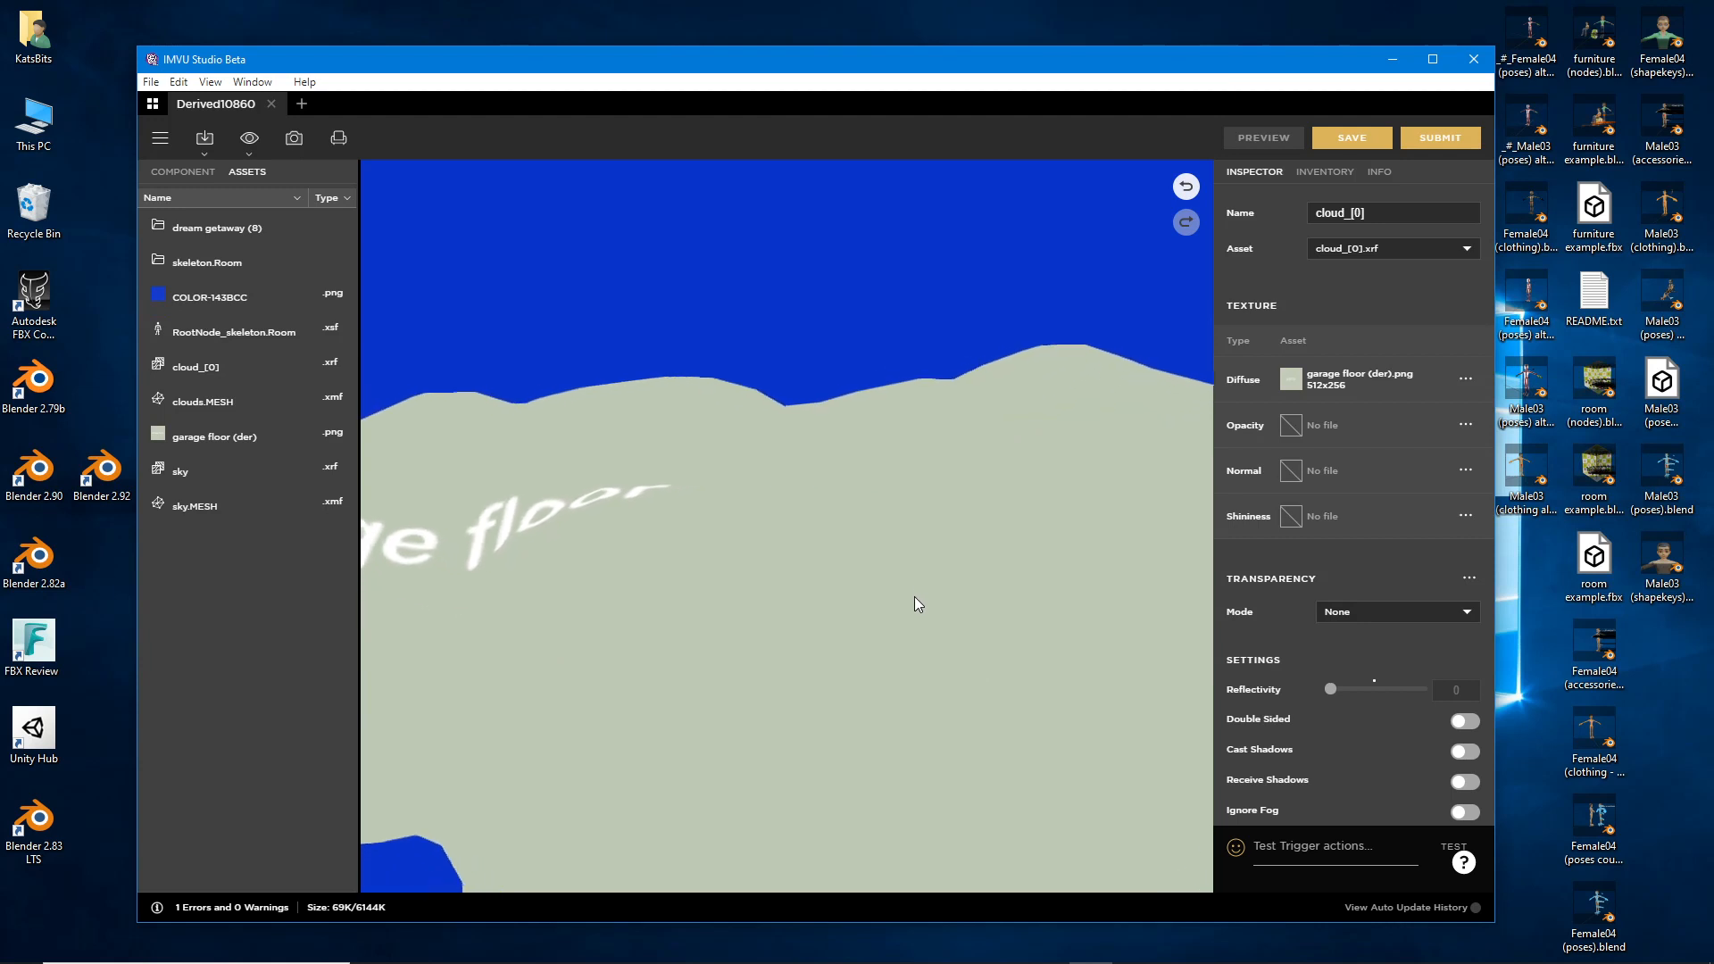
{"action": "scroll", "coordinate": [928, 596], "scroll_direction": "up", "scroll_amount": 6}
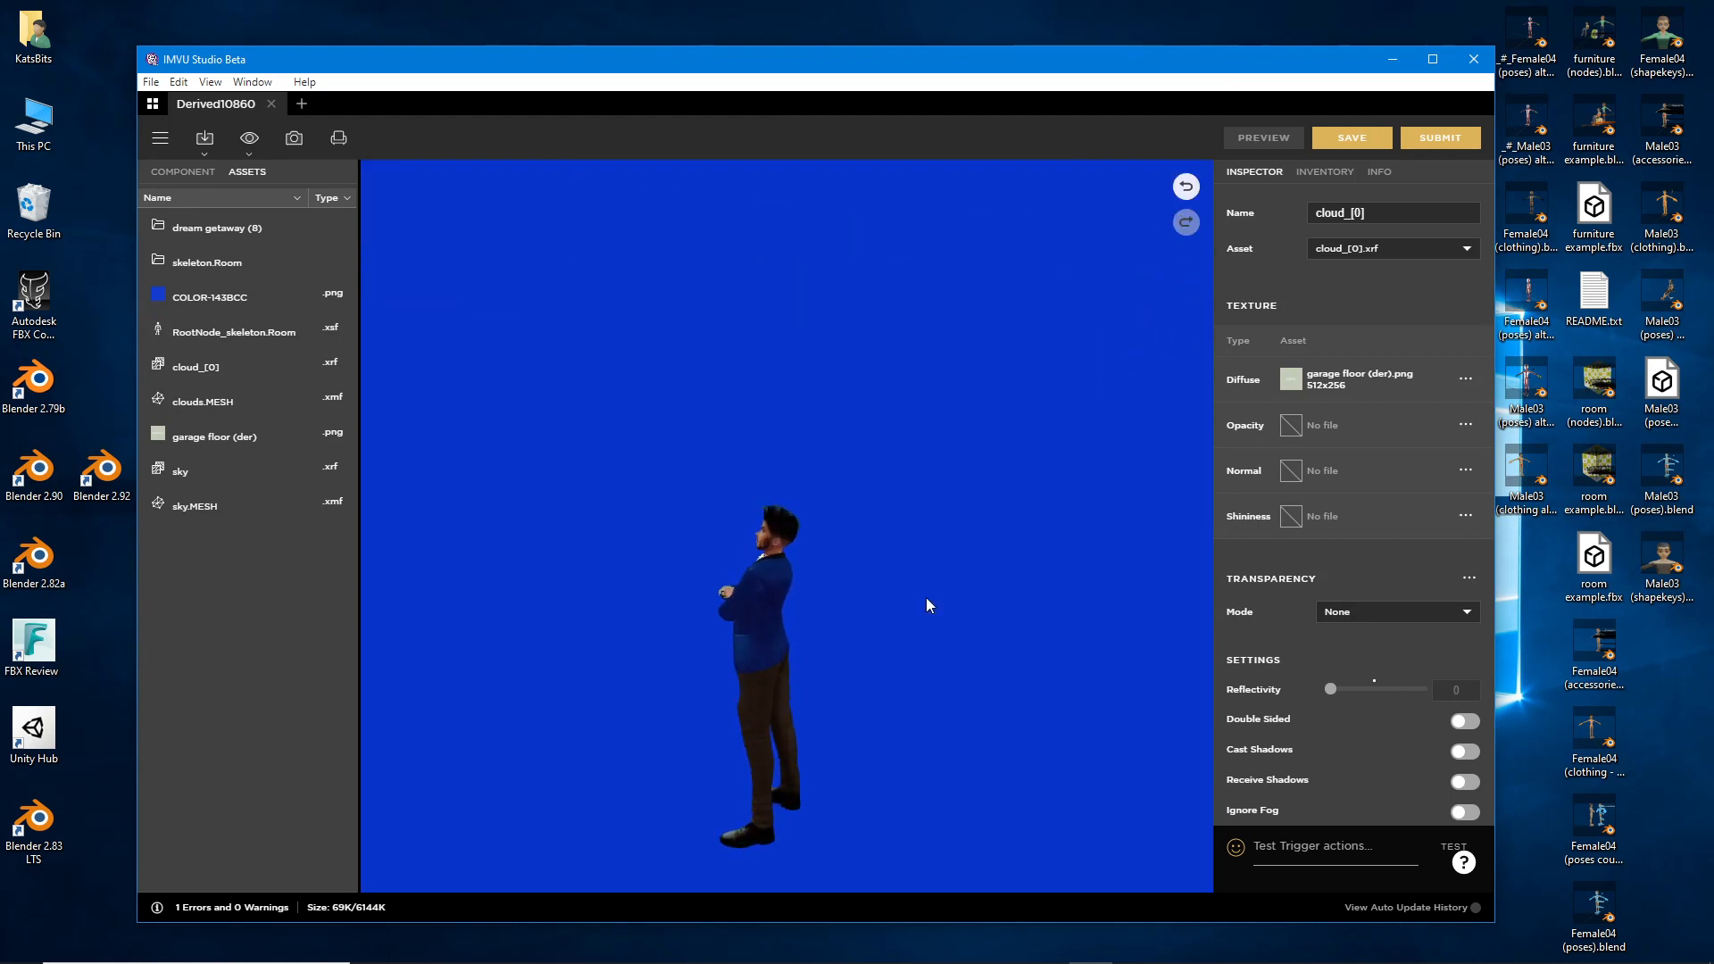
{"action": "scroll", "coordinate": [925, 596], "scroll_direction": "down", "scroll_amount": 5}
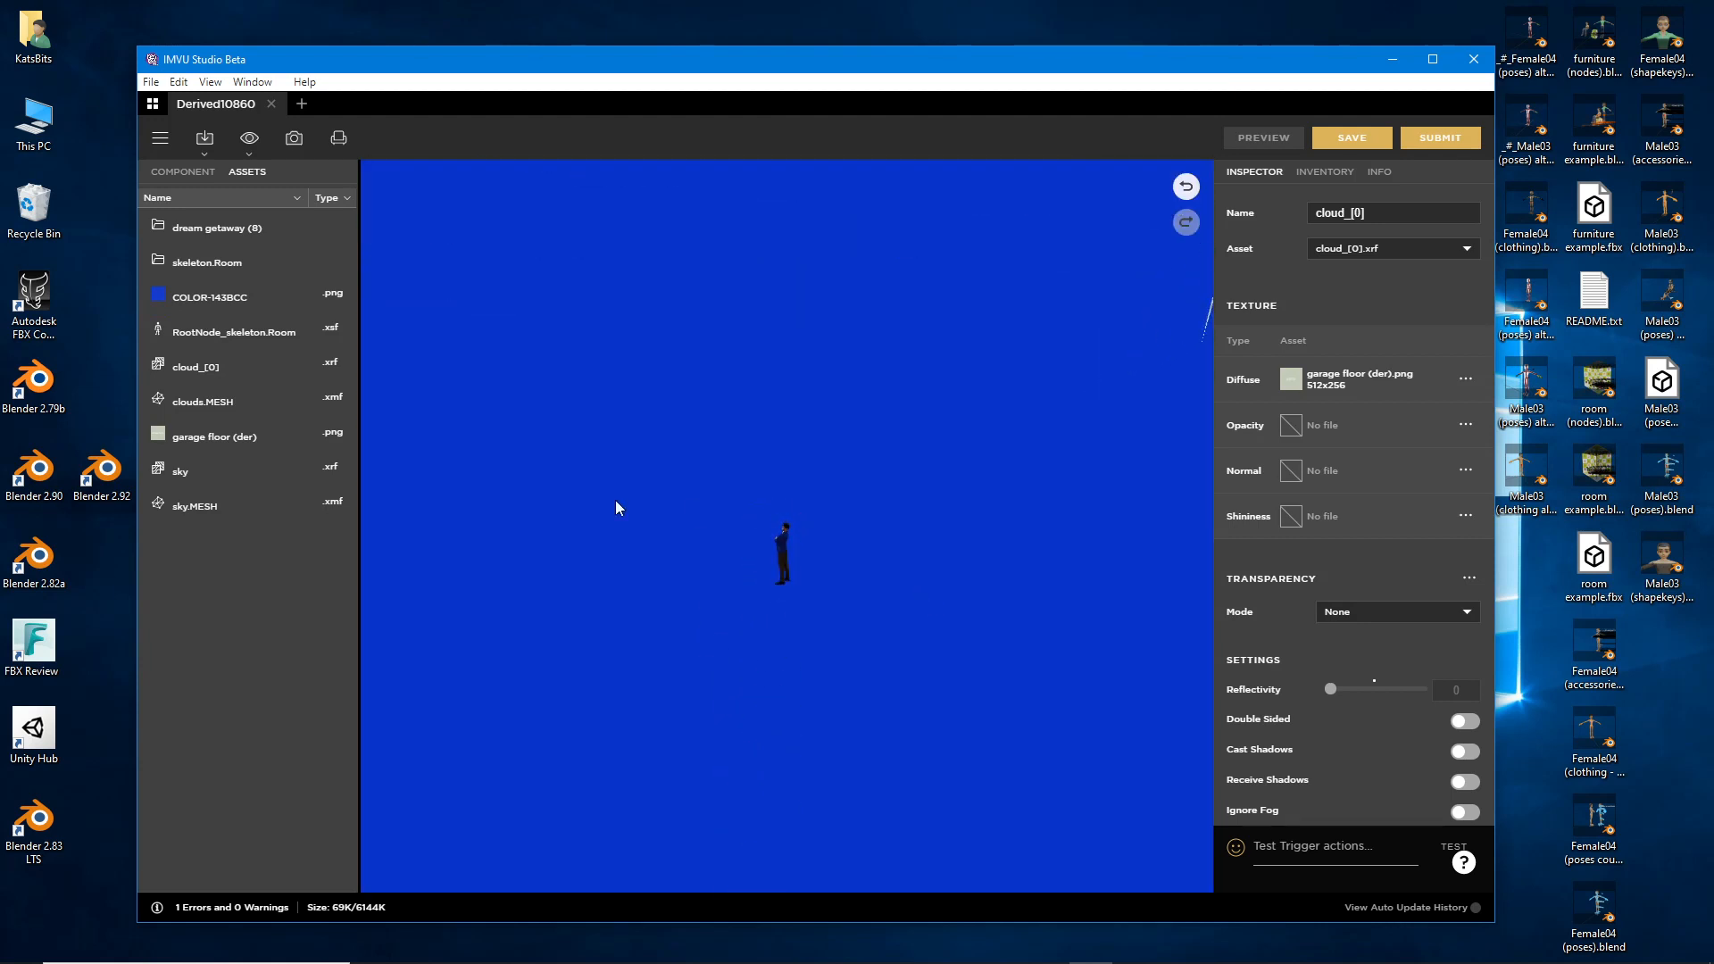
Choose dream getaway (8).fbx for import into the product again and start its FBX setup.
{"action": "scroll", "coordinate": [586, 573], "scroll_direction": "down", "scroll_amount": 8}
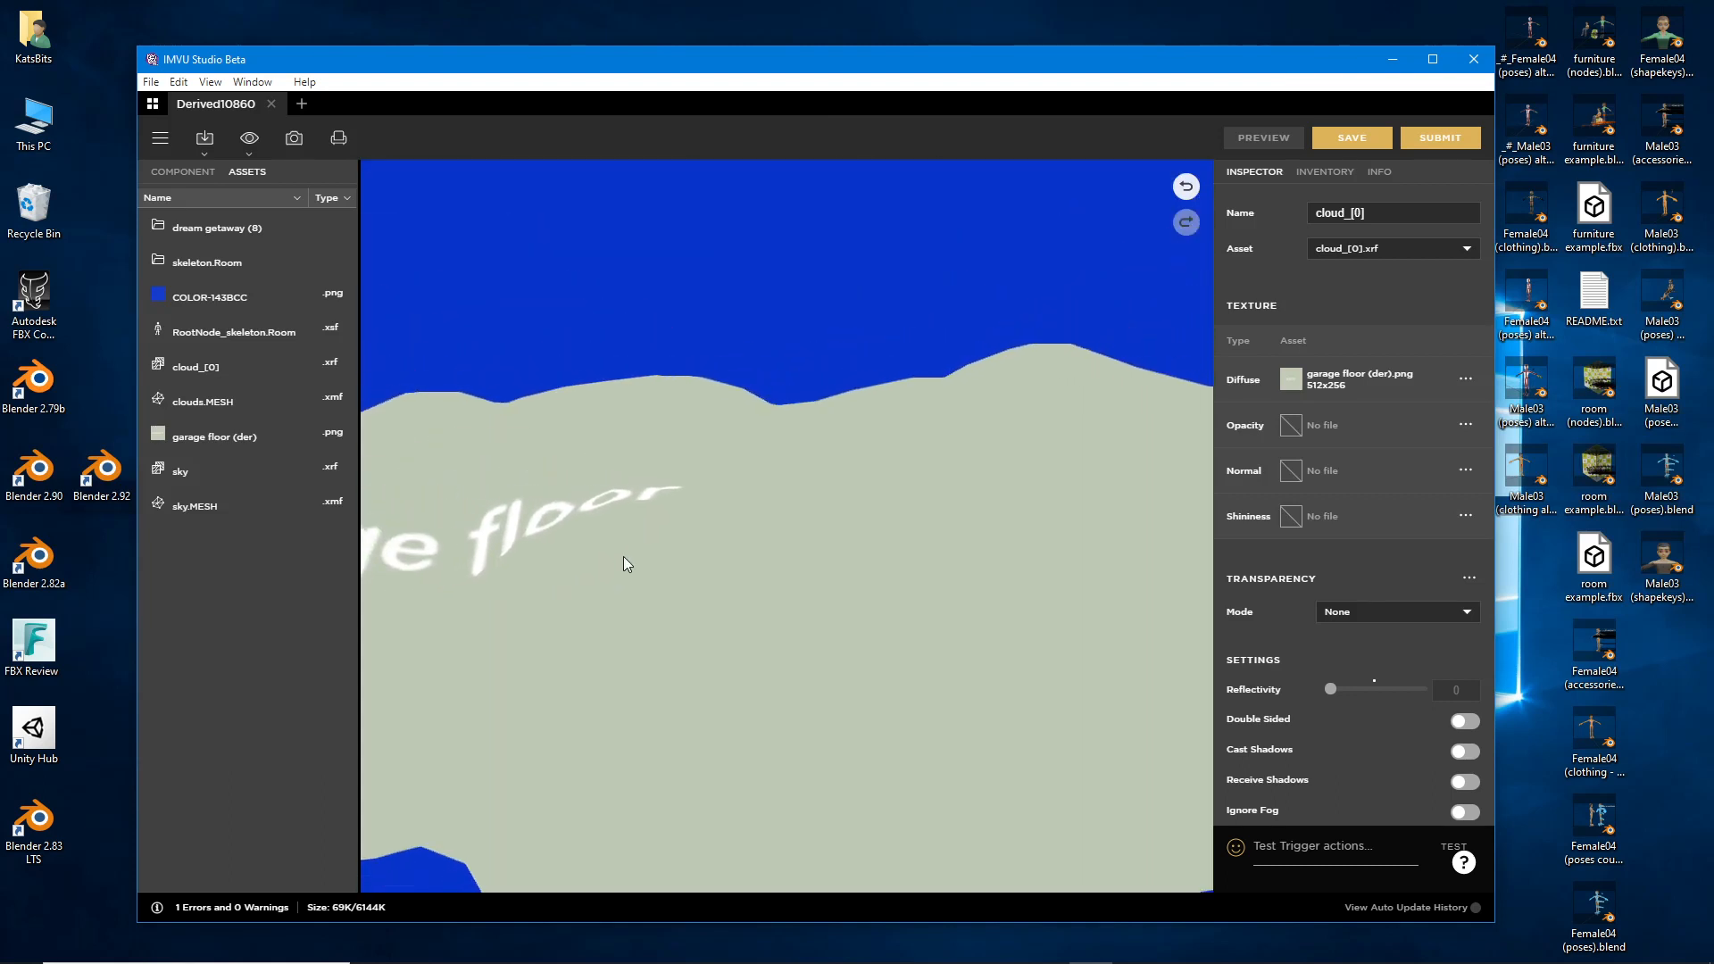
{"action": "left_click_drag", "start_coordinate": [623, 557], "coordinate": [639, 581]}
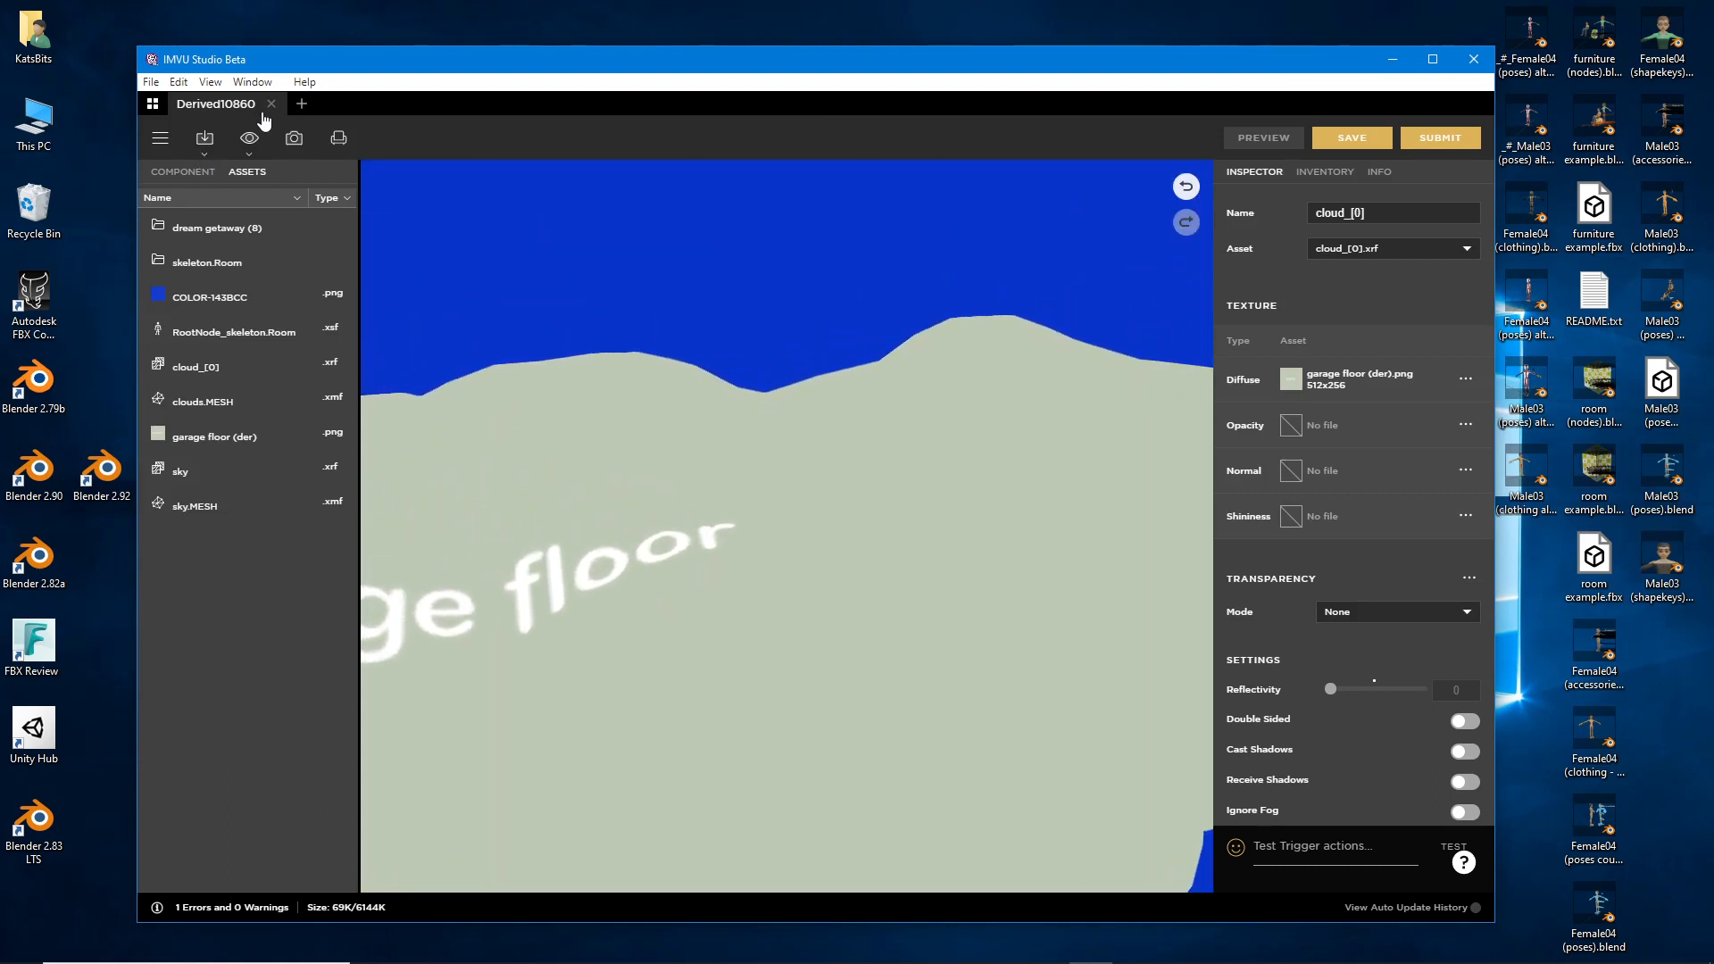
{"action": "left_click", "coordinate": [204, 138]}
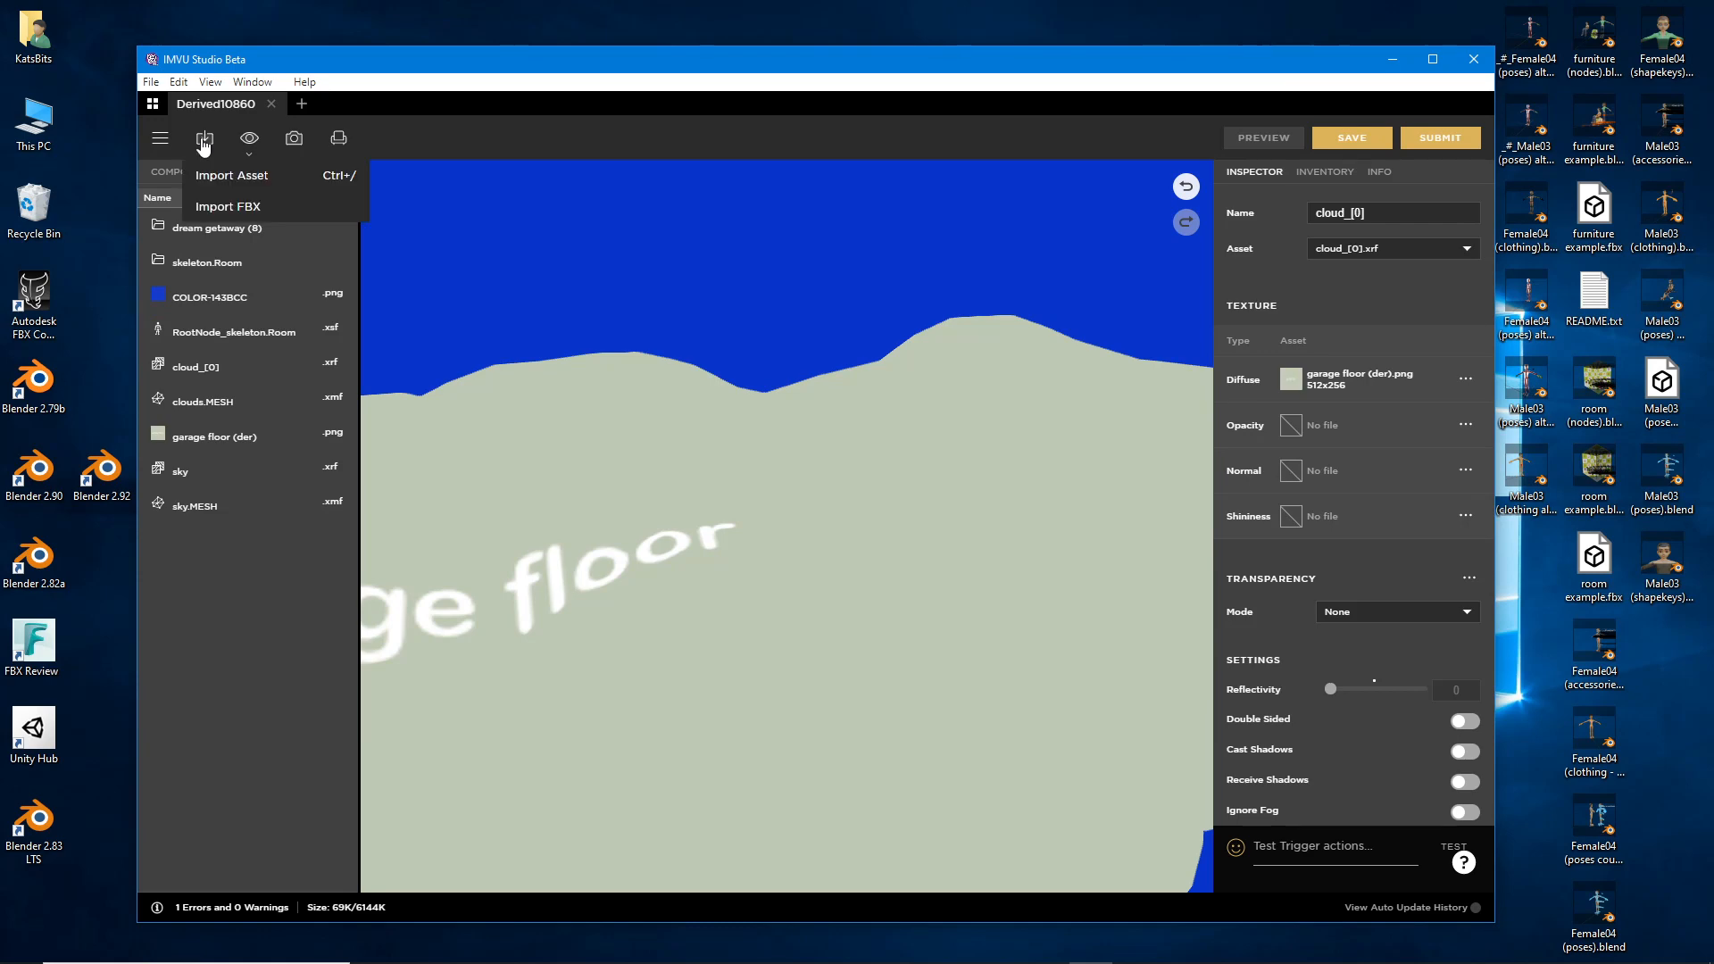
{"action": "left_click", "coordinate": [238, 211]}
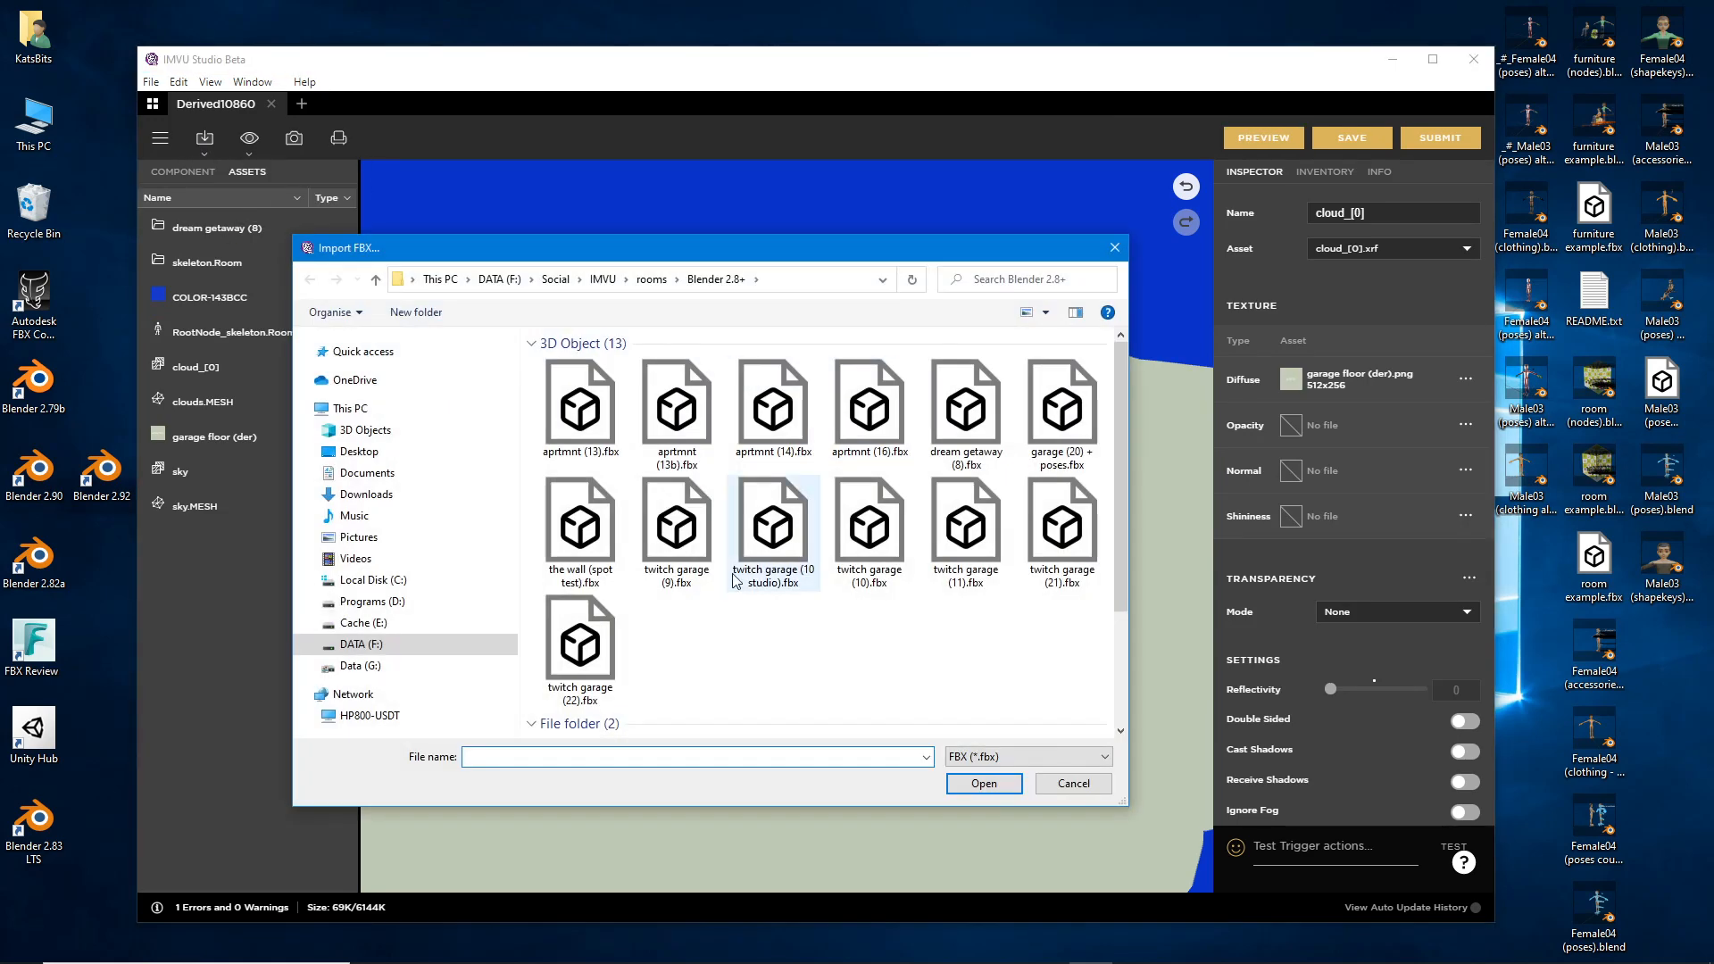
{"action": "left_click", "coordinate": [977, 417]}
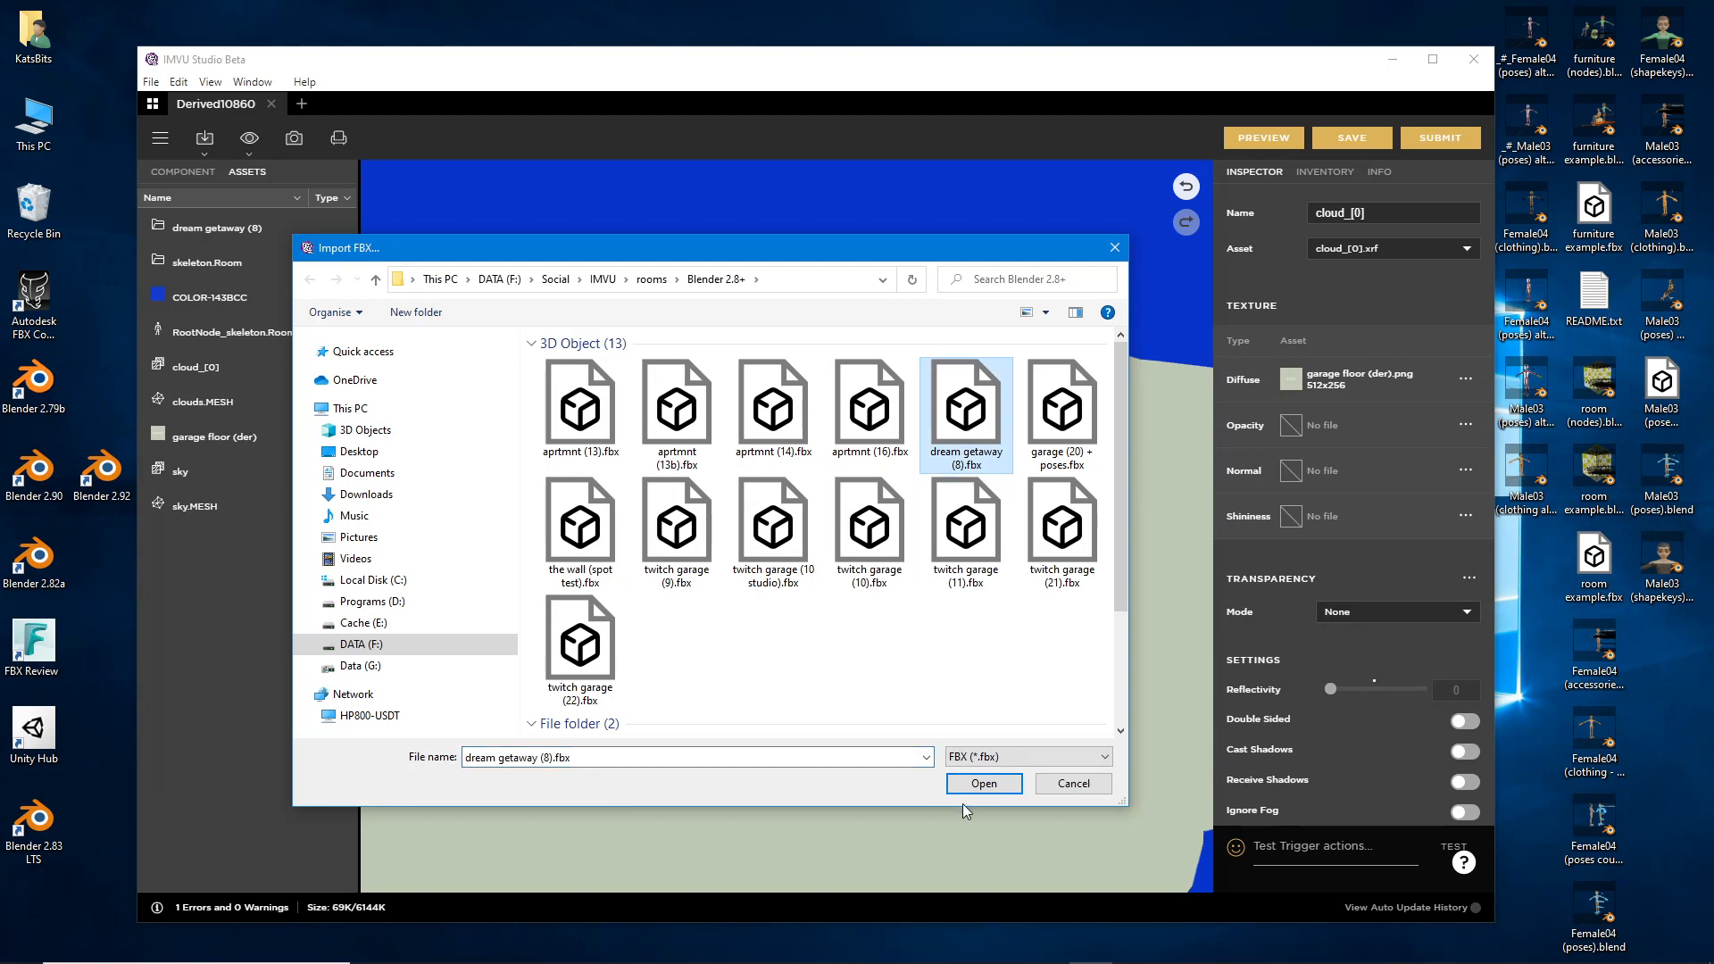
{"action": "left_click", "coordinate": [984, 784]}
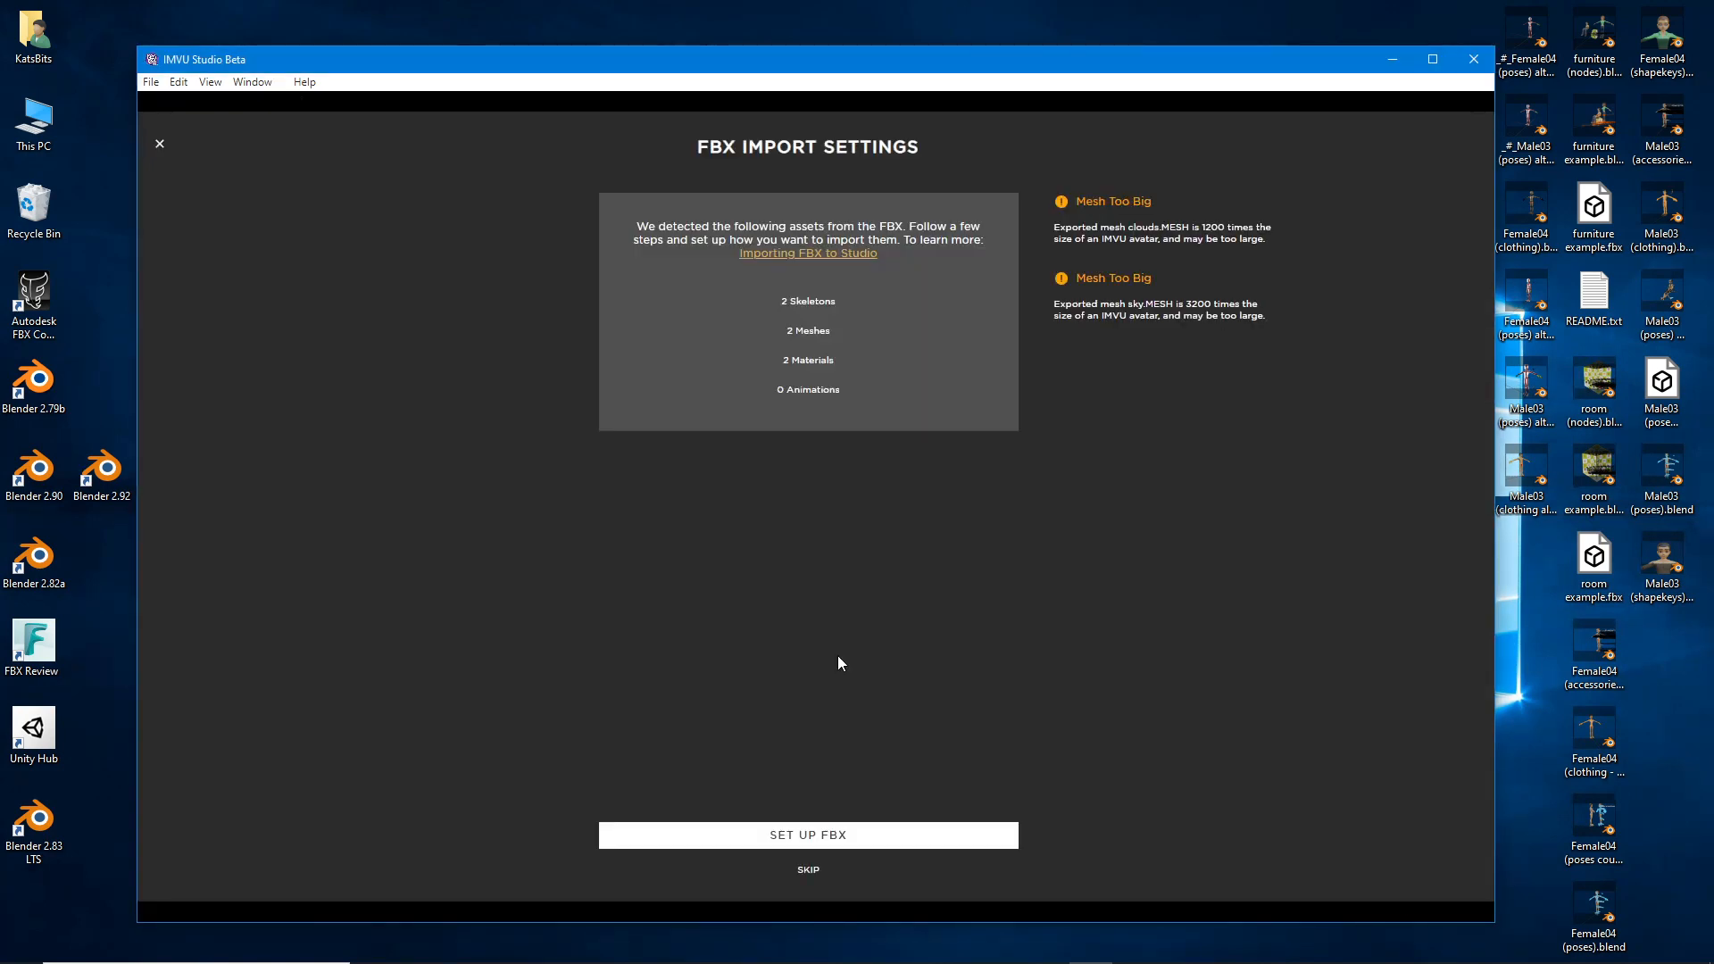
{"action": "left_click", "coordinate": [811, 841]}
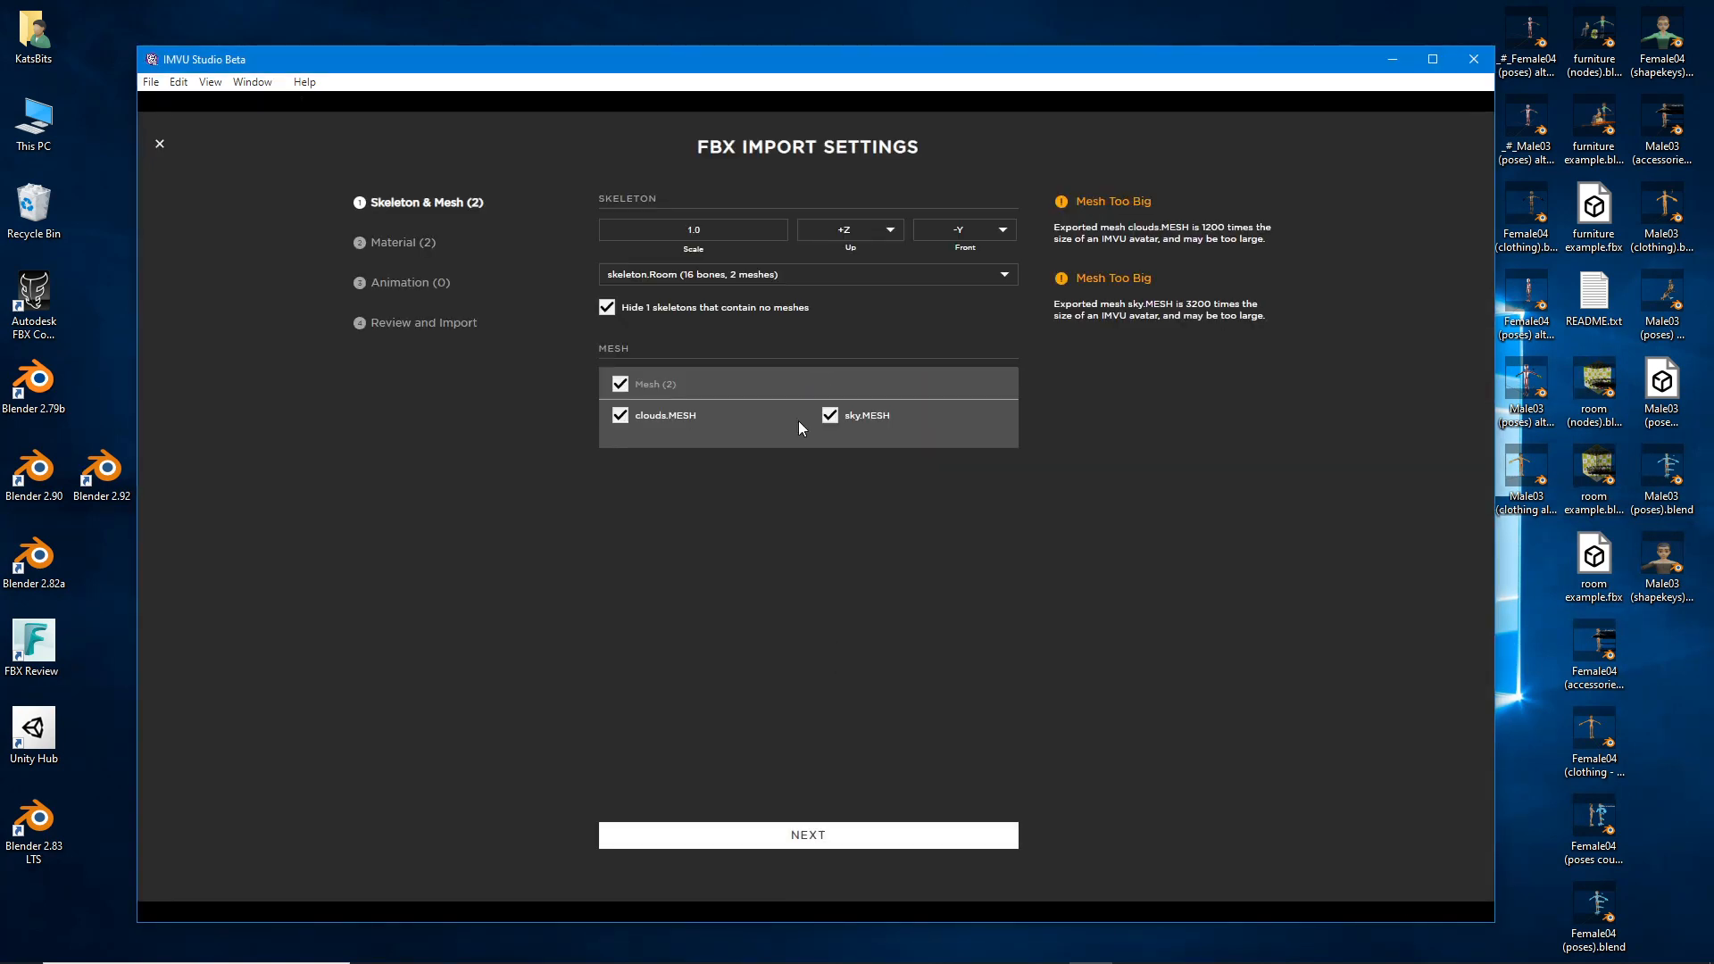
Set the FBX import scale to 0.01, accept the material and animation settings, and import the reviewed assets.
{"action": "left_click", "coordinate": [716, 234]}
{"action": "type", "text": "0.01"}
{"action": "left_click", "coordinate": [808, 834]}
{"action": "left_click", "coordinate": [809, 837]}
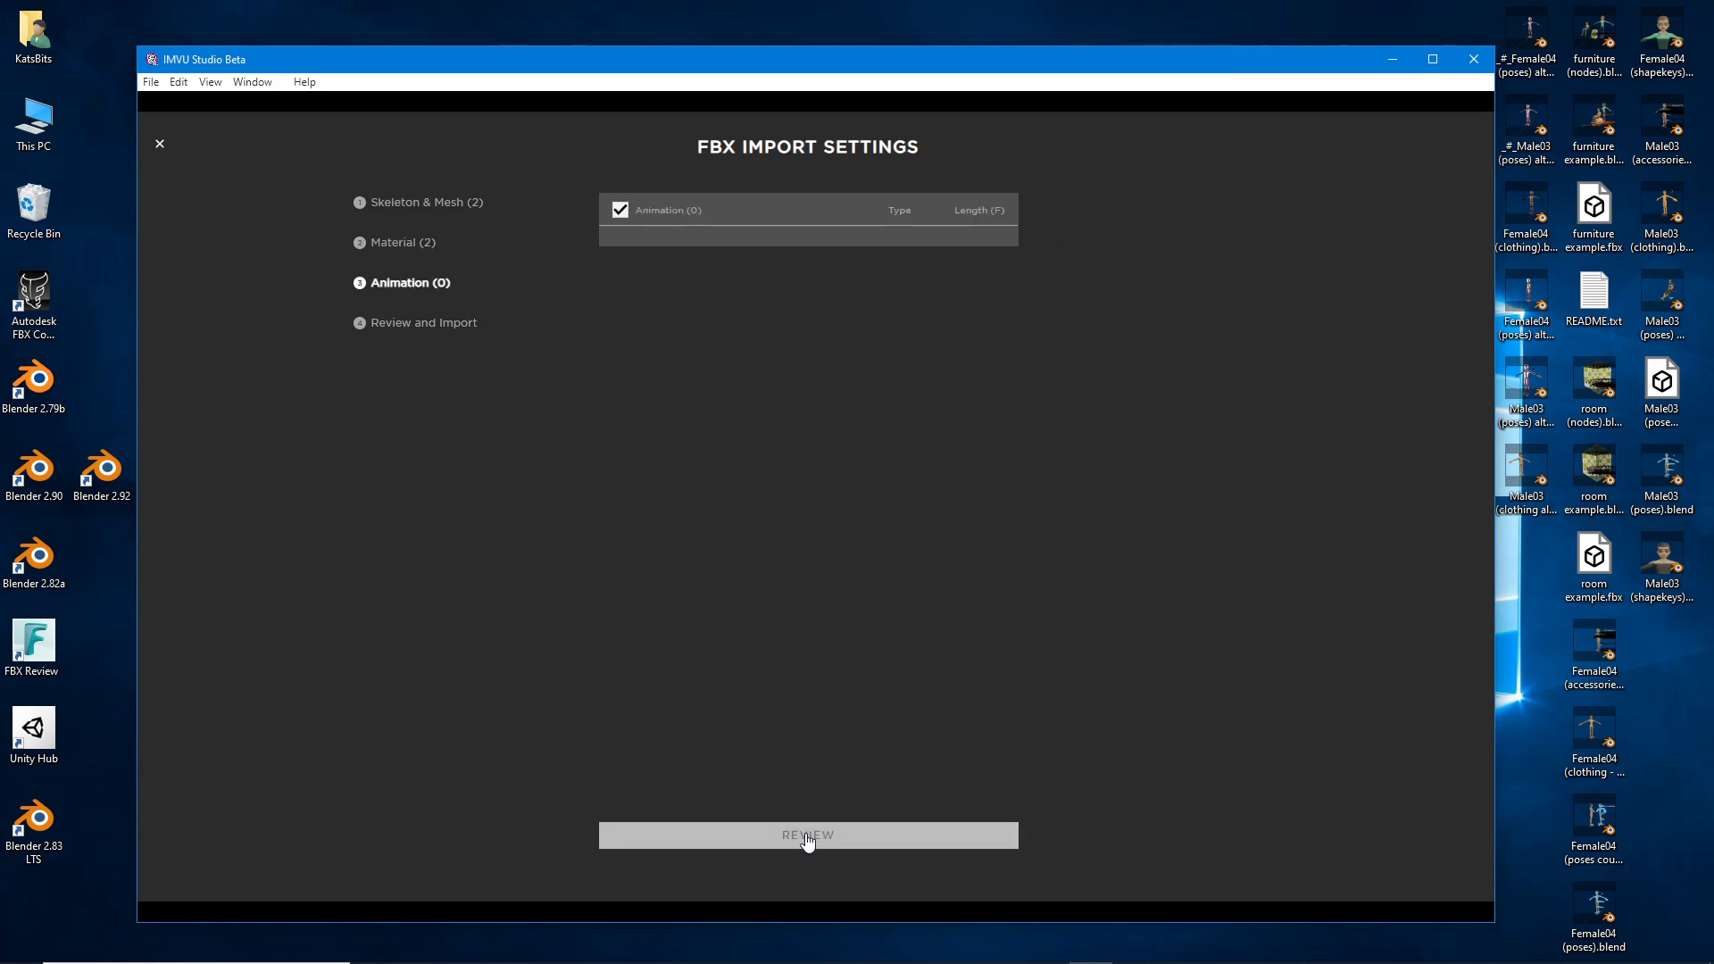
{"action": "left_click", "coordinate": [806, 839]}
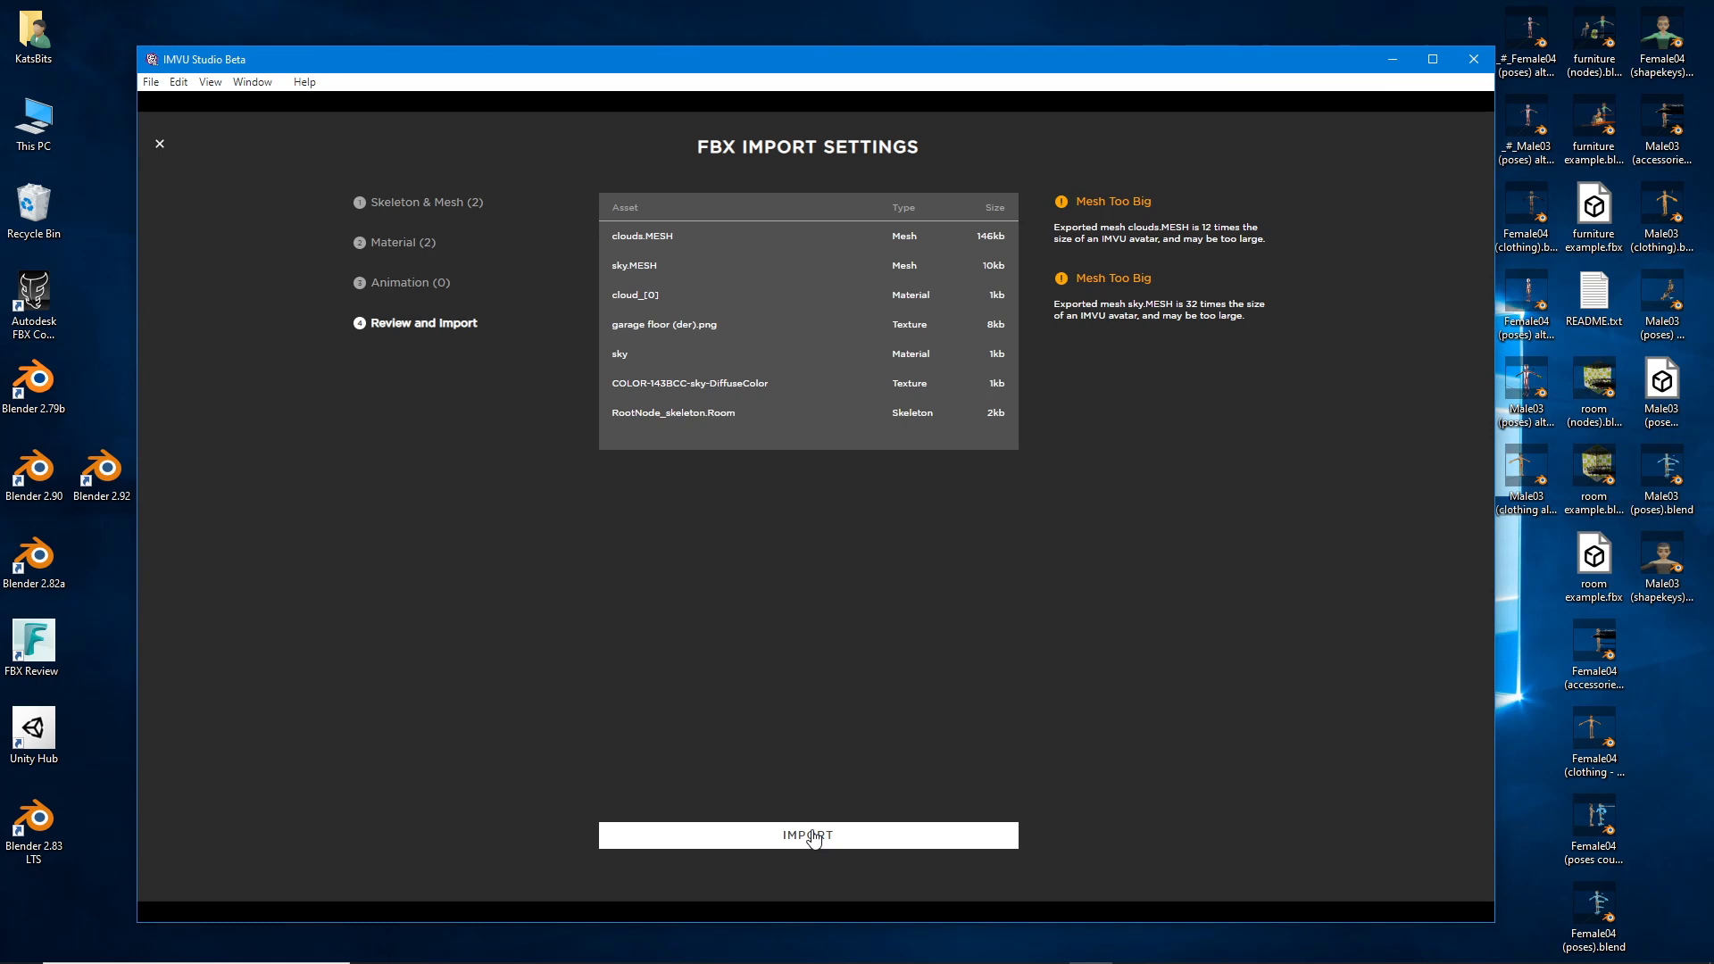
{"action": "left_click", "coordinate": [812, 835]}
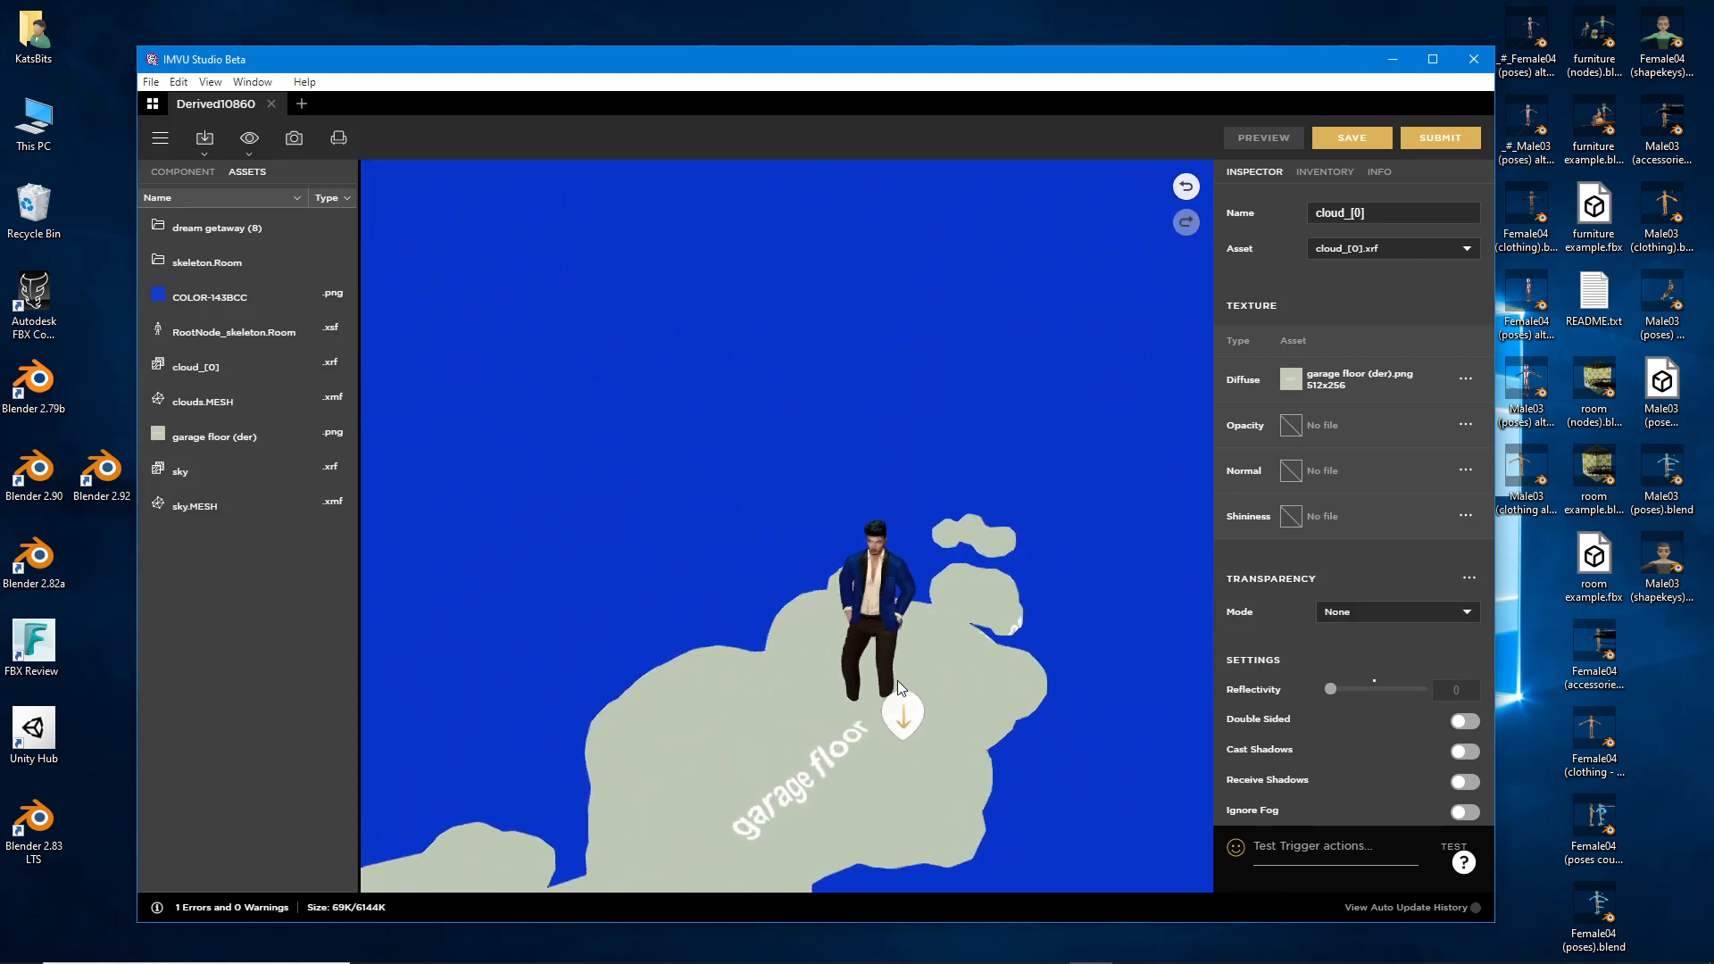
Inspect the rescaled clouds around the avatar, the asset list and the BlueScreenPlane material's settings.
{"action": "left_click_drag", "start_coordinate": [894, 506], "coordinate": [801, 507]}
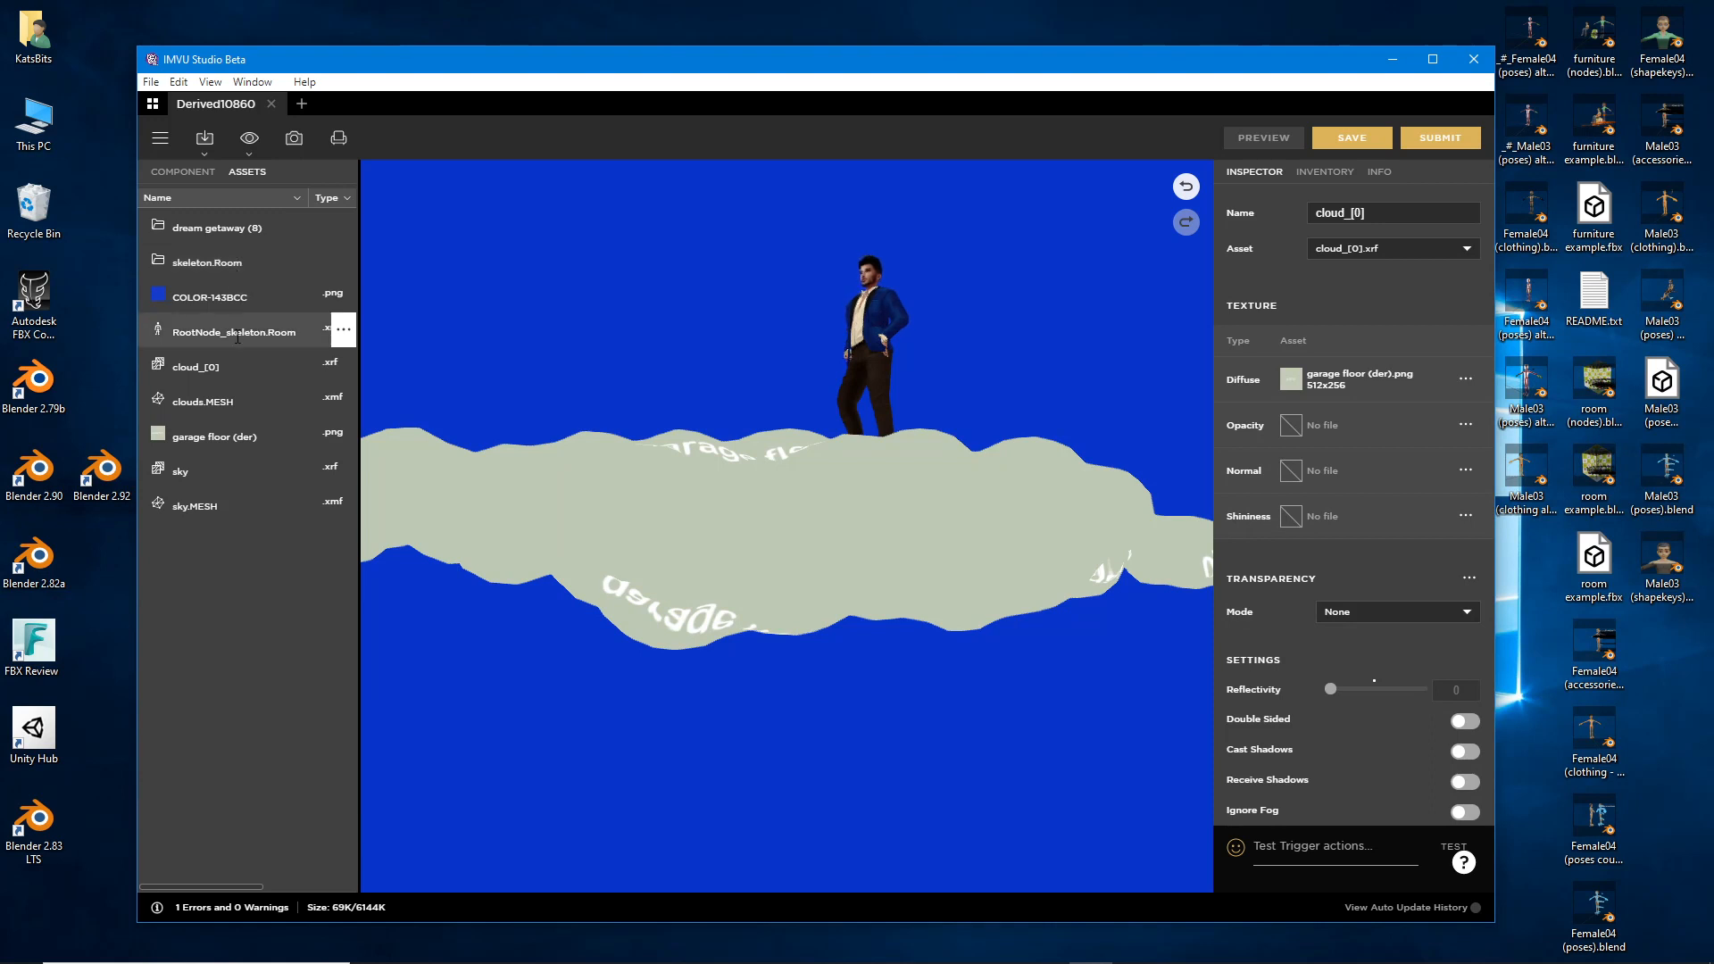
{"action": "key", "text": "ctrl+shift+3"}
{"action": "mouse_move", "coordinate": [286, 259]}
{"action": "left_mouse_down"}
{"action": "mouse_move", "coordinate": [289, 435]}
{"action": "mouse_move", "coordinate": [227, 466]}
{"action": "mouse_move", "coordinate": [303, 502]}
{"action": "left_mouse_up"}
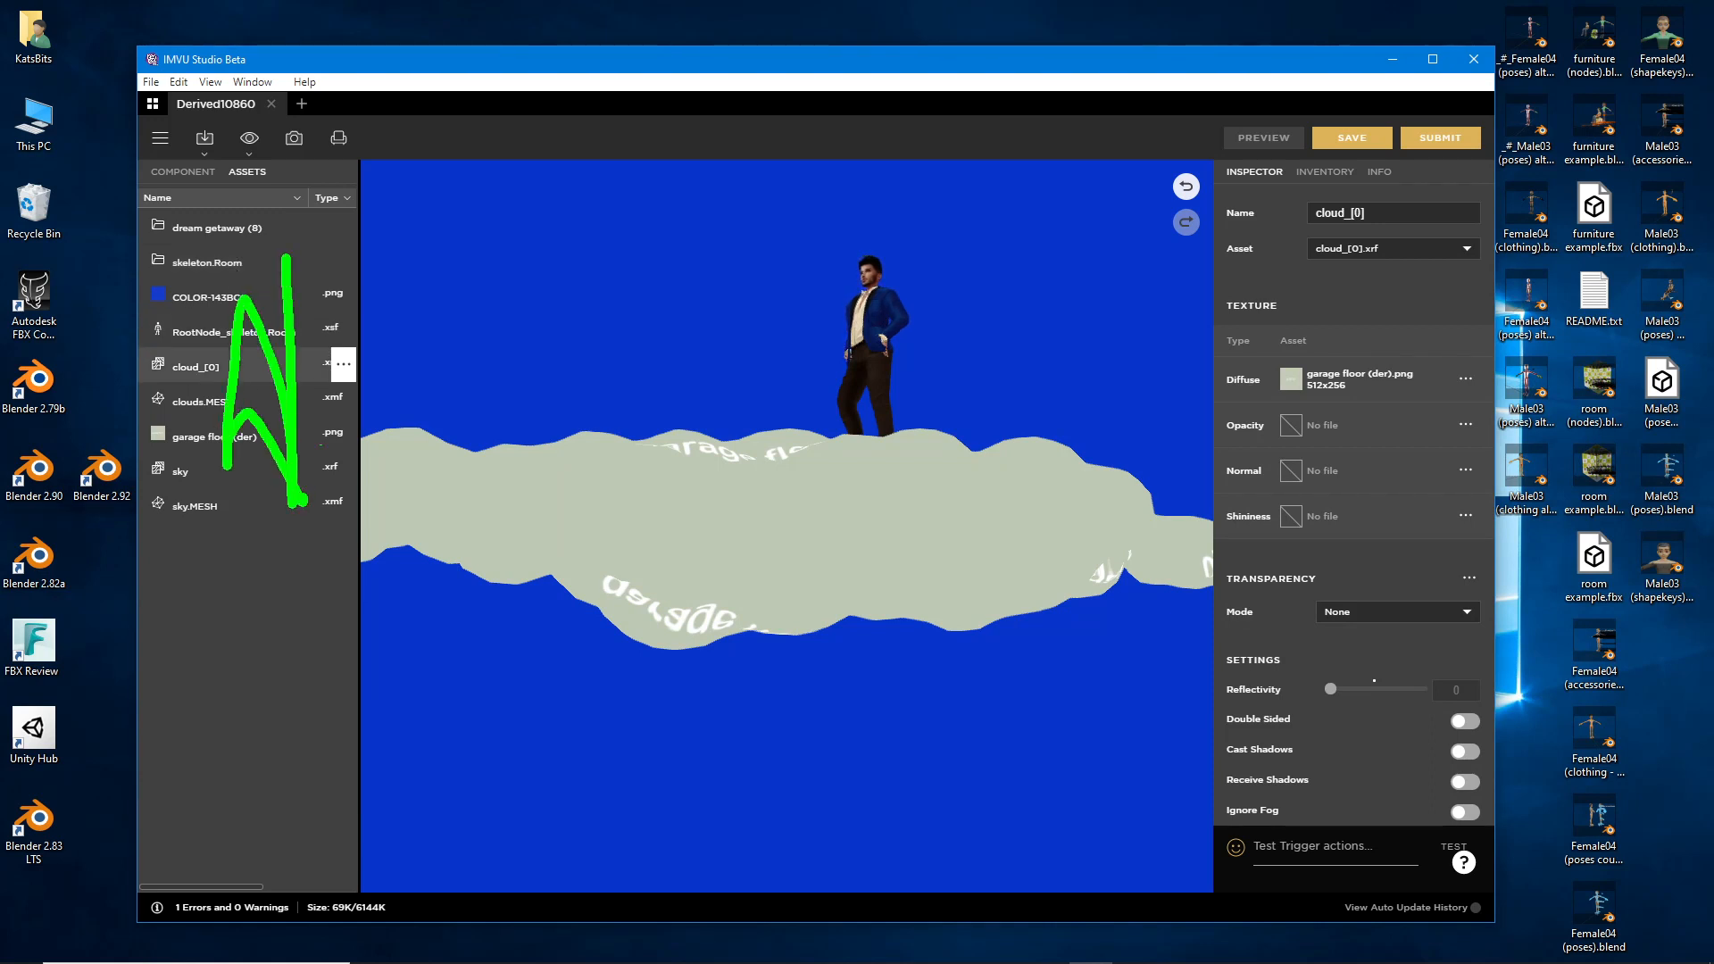
{"action": "key", "text": "Escape"}
{"action": "left_click", "coordinate": [179, 173]}
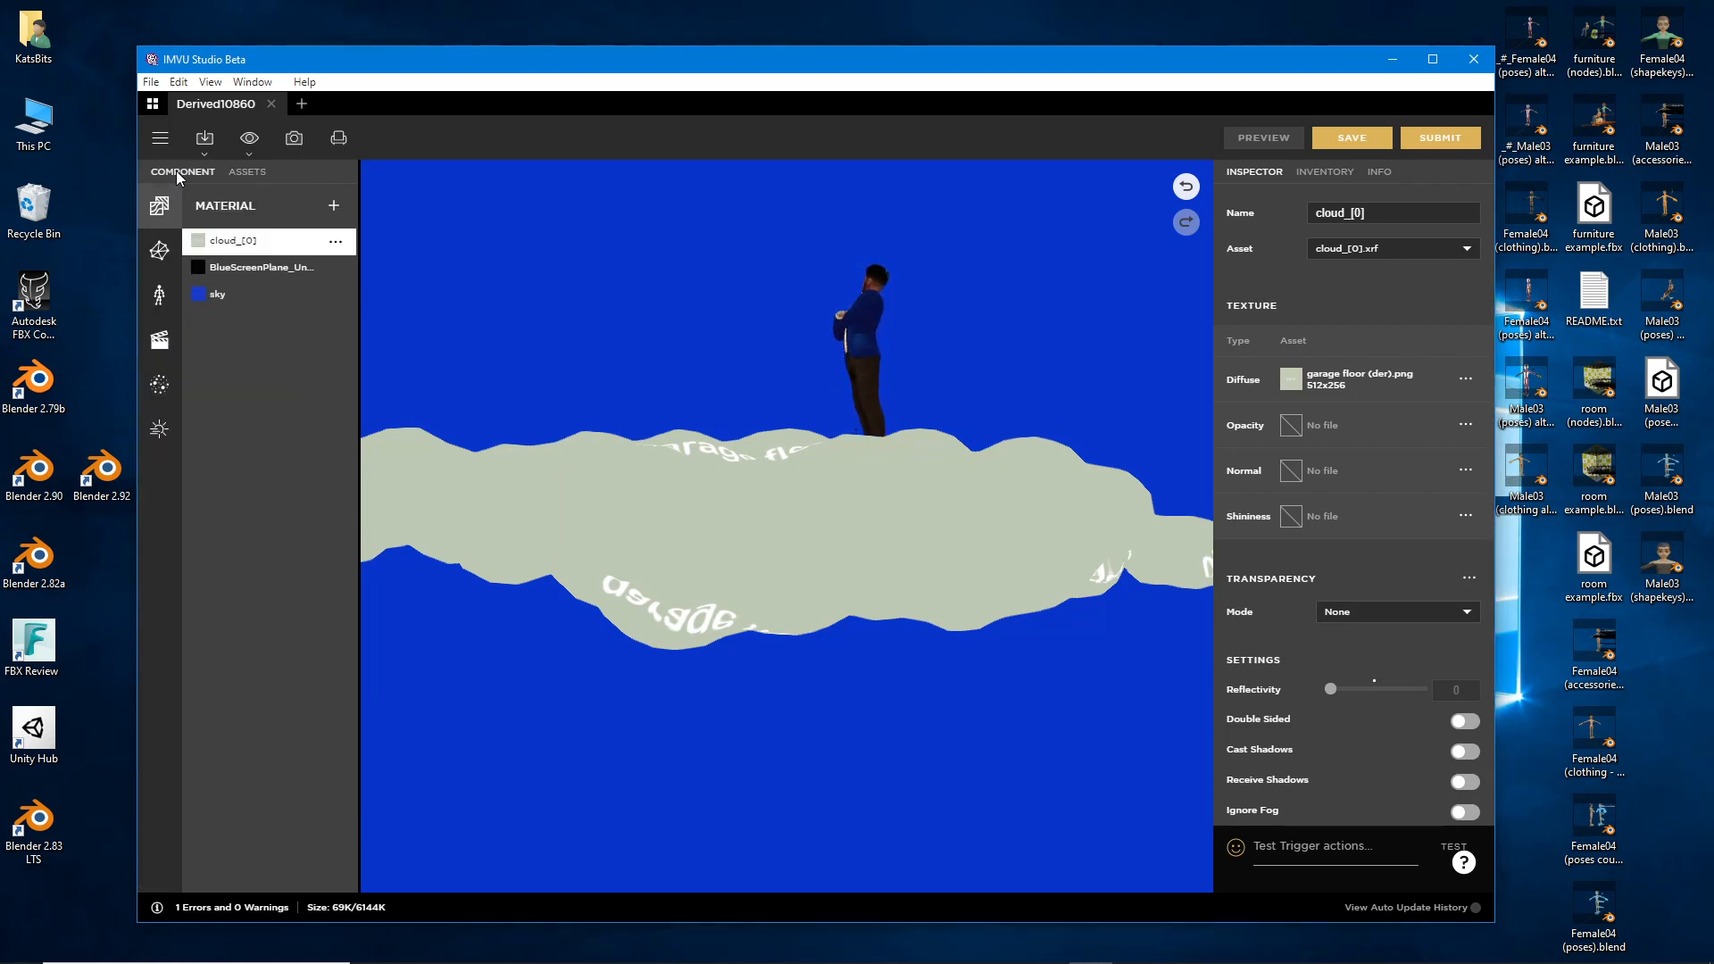
{"action": "left_click", "coordinate": [231, 271]}
{"action": "left_click_drag", "start_coordinate": [778, 539], "coordinate": [818, 632]}
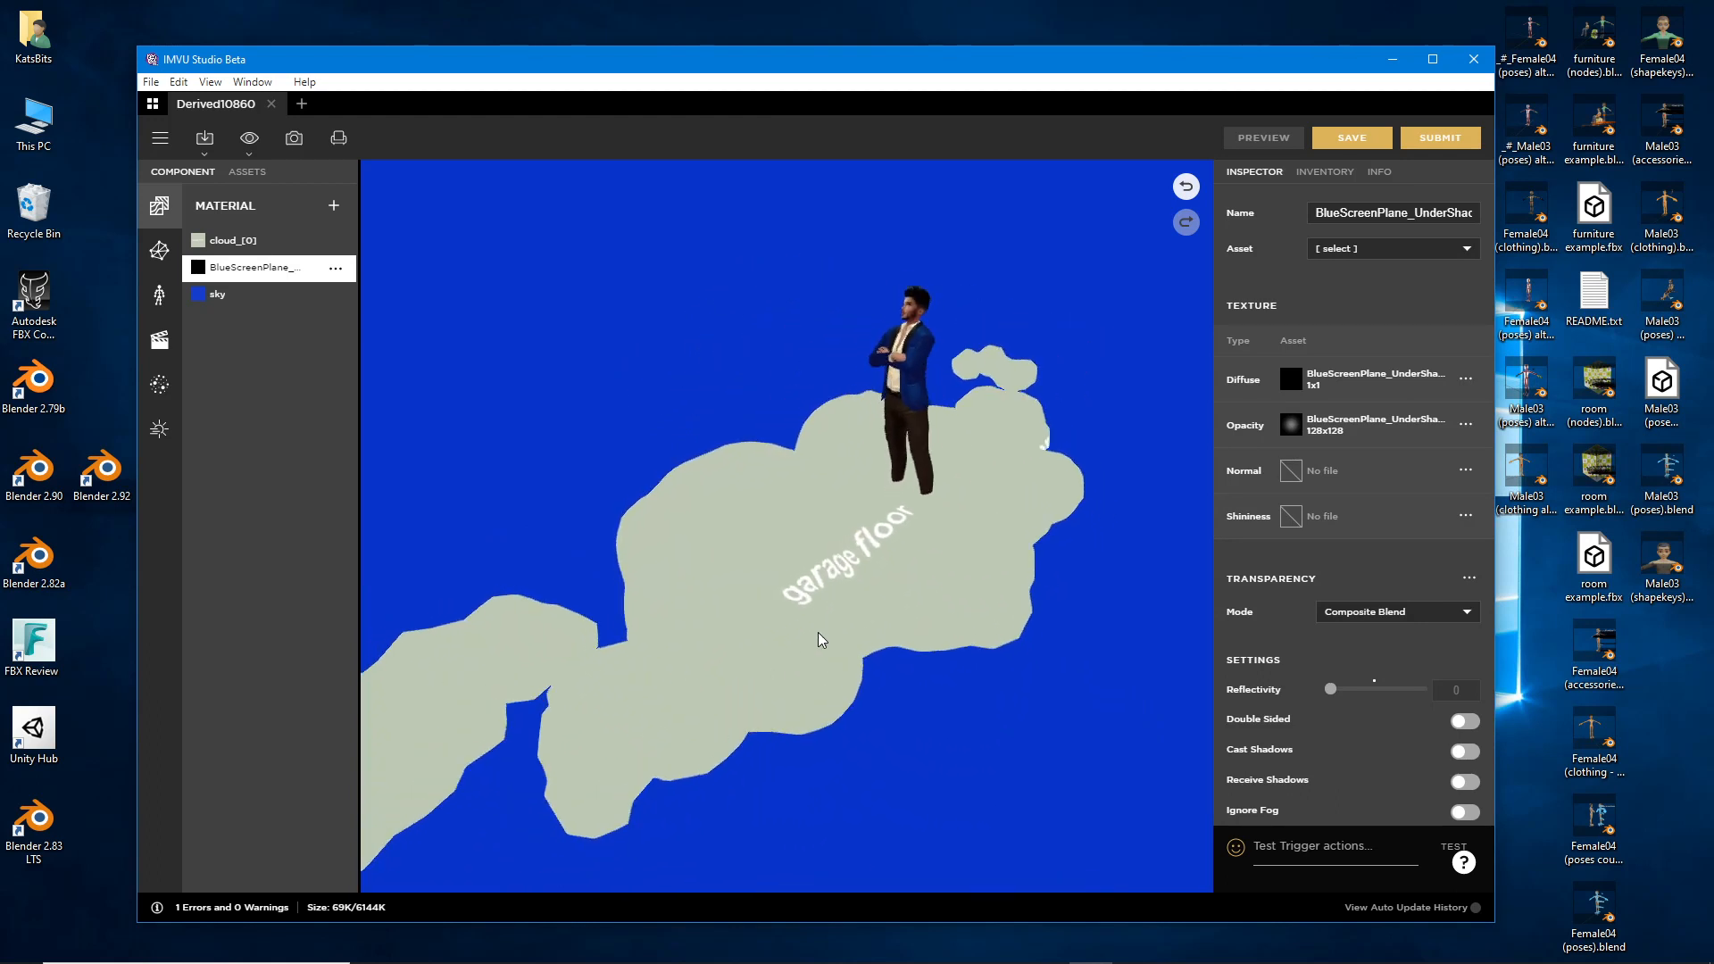
Enable Use Vertex Color on the cloud_[0] material and preview the change in the room.
{"action": "left_click", "coordinate": [226, 242]}
{"action": "left_click_drag", "start_coordinate": [999, 668], "coordinate": [936, 482]}
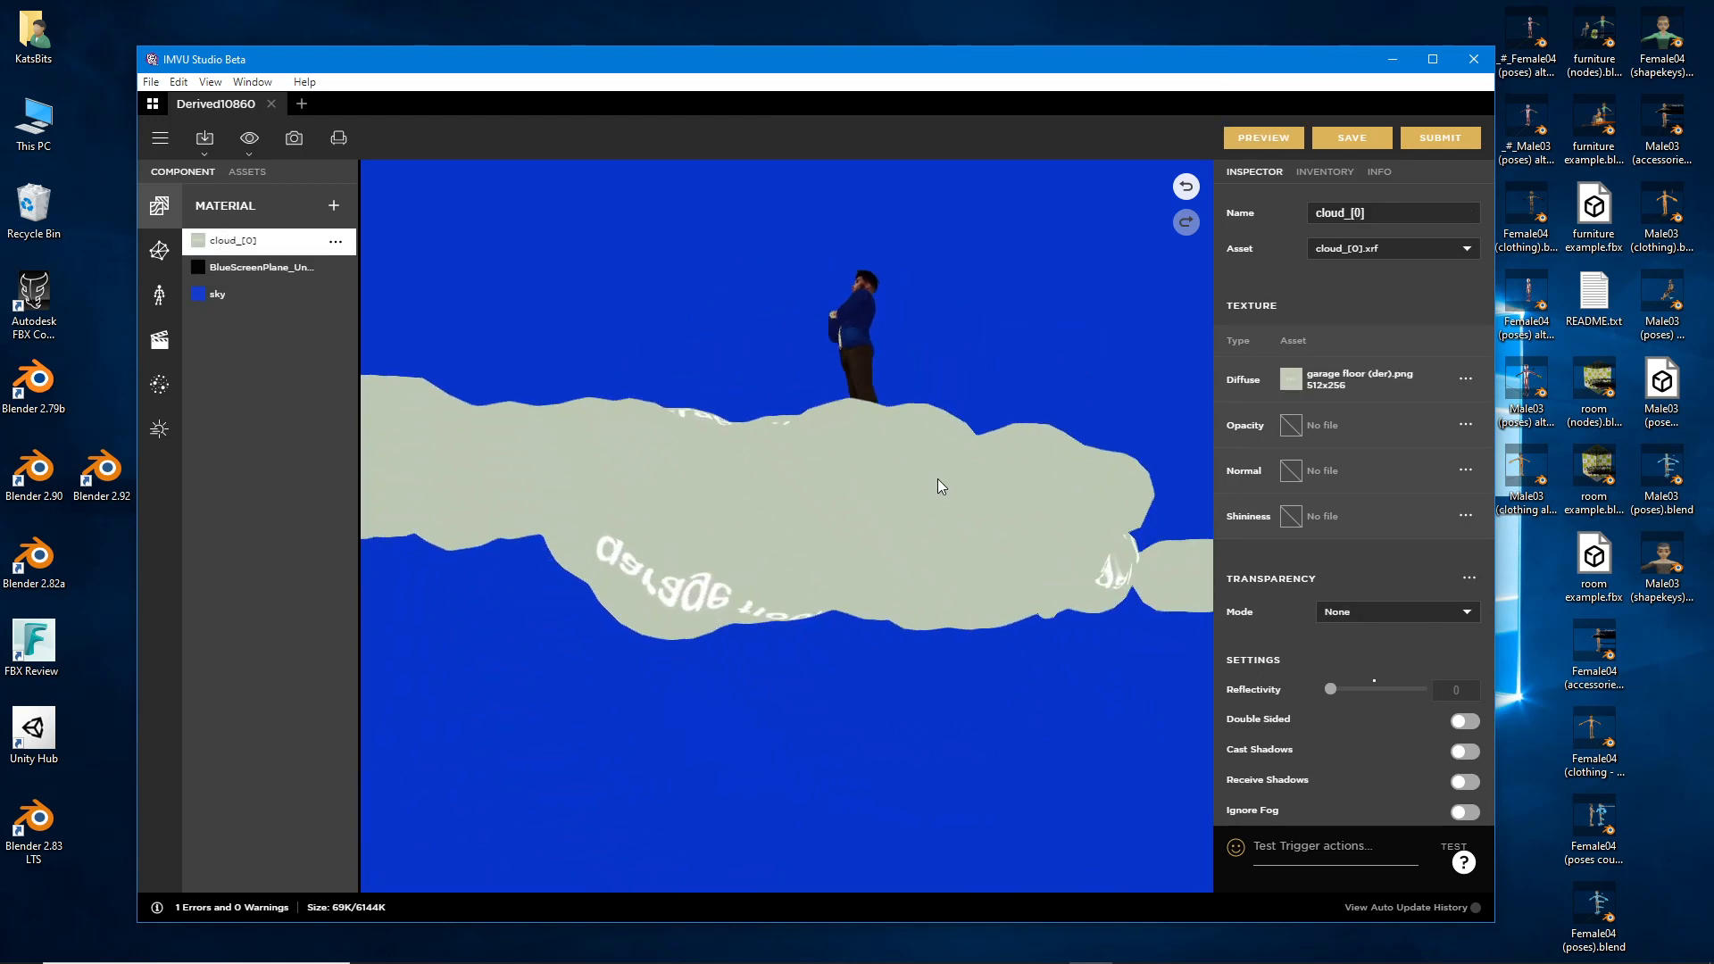
{"action": "mouse_move", "coordinate": [867, 573]}
{"action": "left_mouse_down"}
{"action": "mouse_move", "coordinate": [851, 618]}
{"action": "mouse_move", "coordinate": [842, 565]}
{"action": "left_mouse_up"}
{"action": "scroll", "coordinate": [1367, 694], "scroll_direction": "down", "scroll_amount": 3}
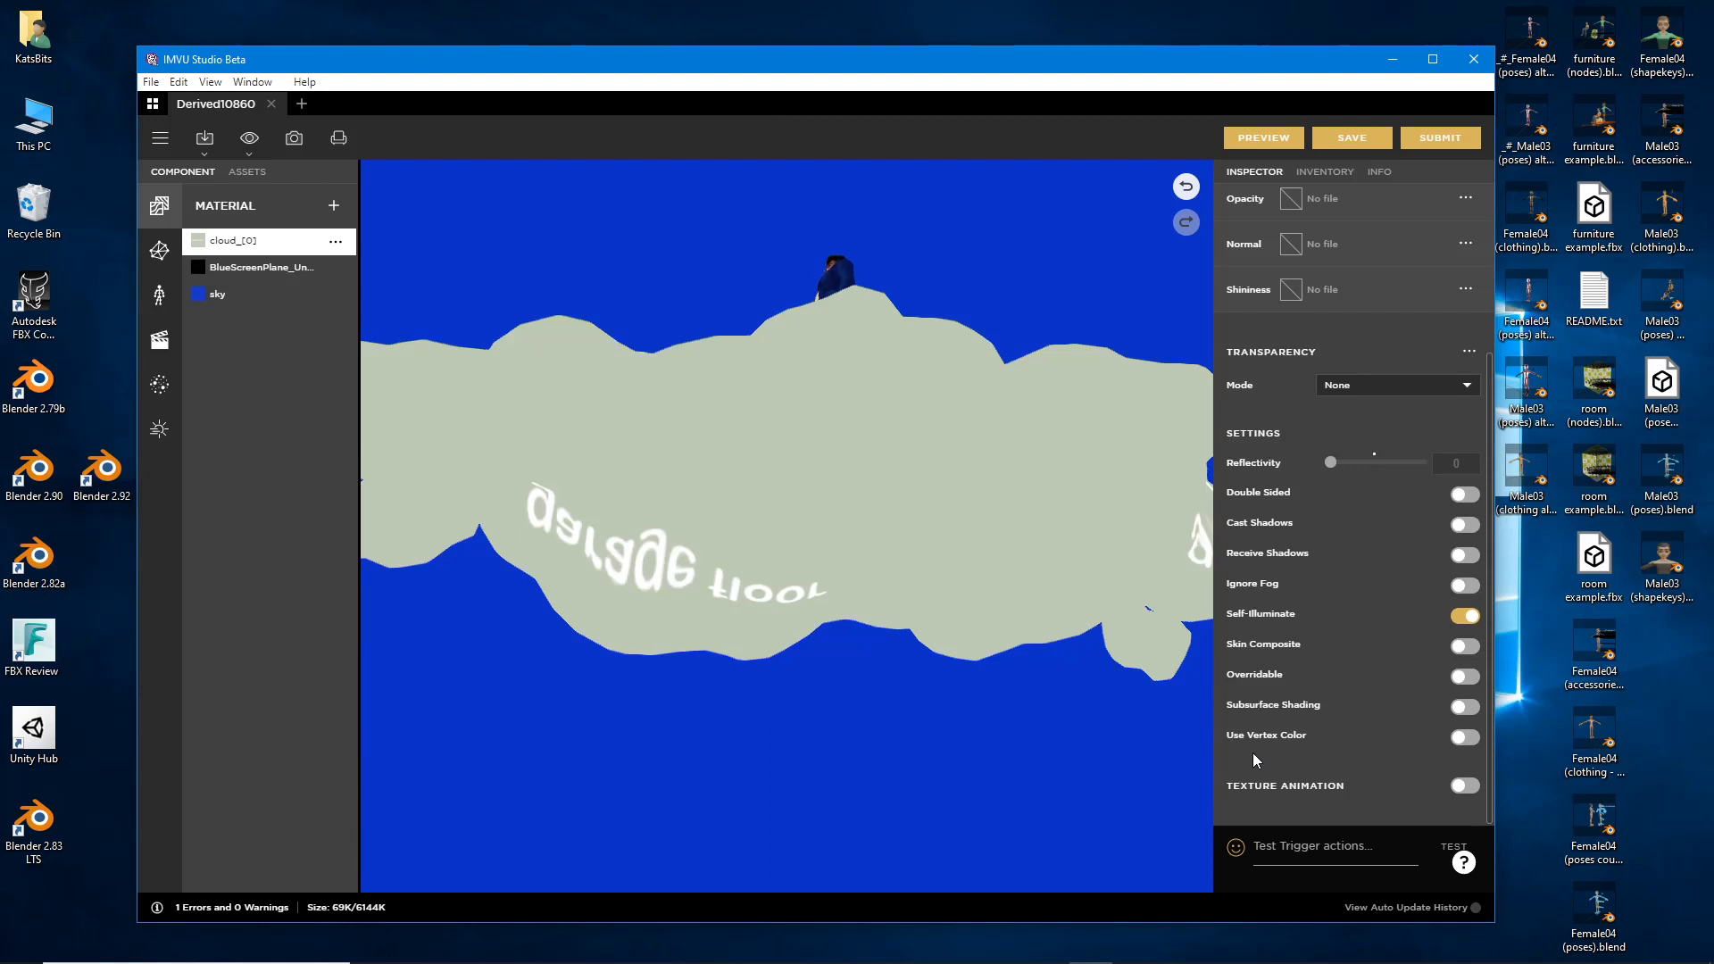
{"action": "left_click_drag", "start_coordinate": [1227, 753], "coordinate": [1489, 758]}
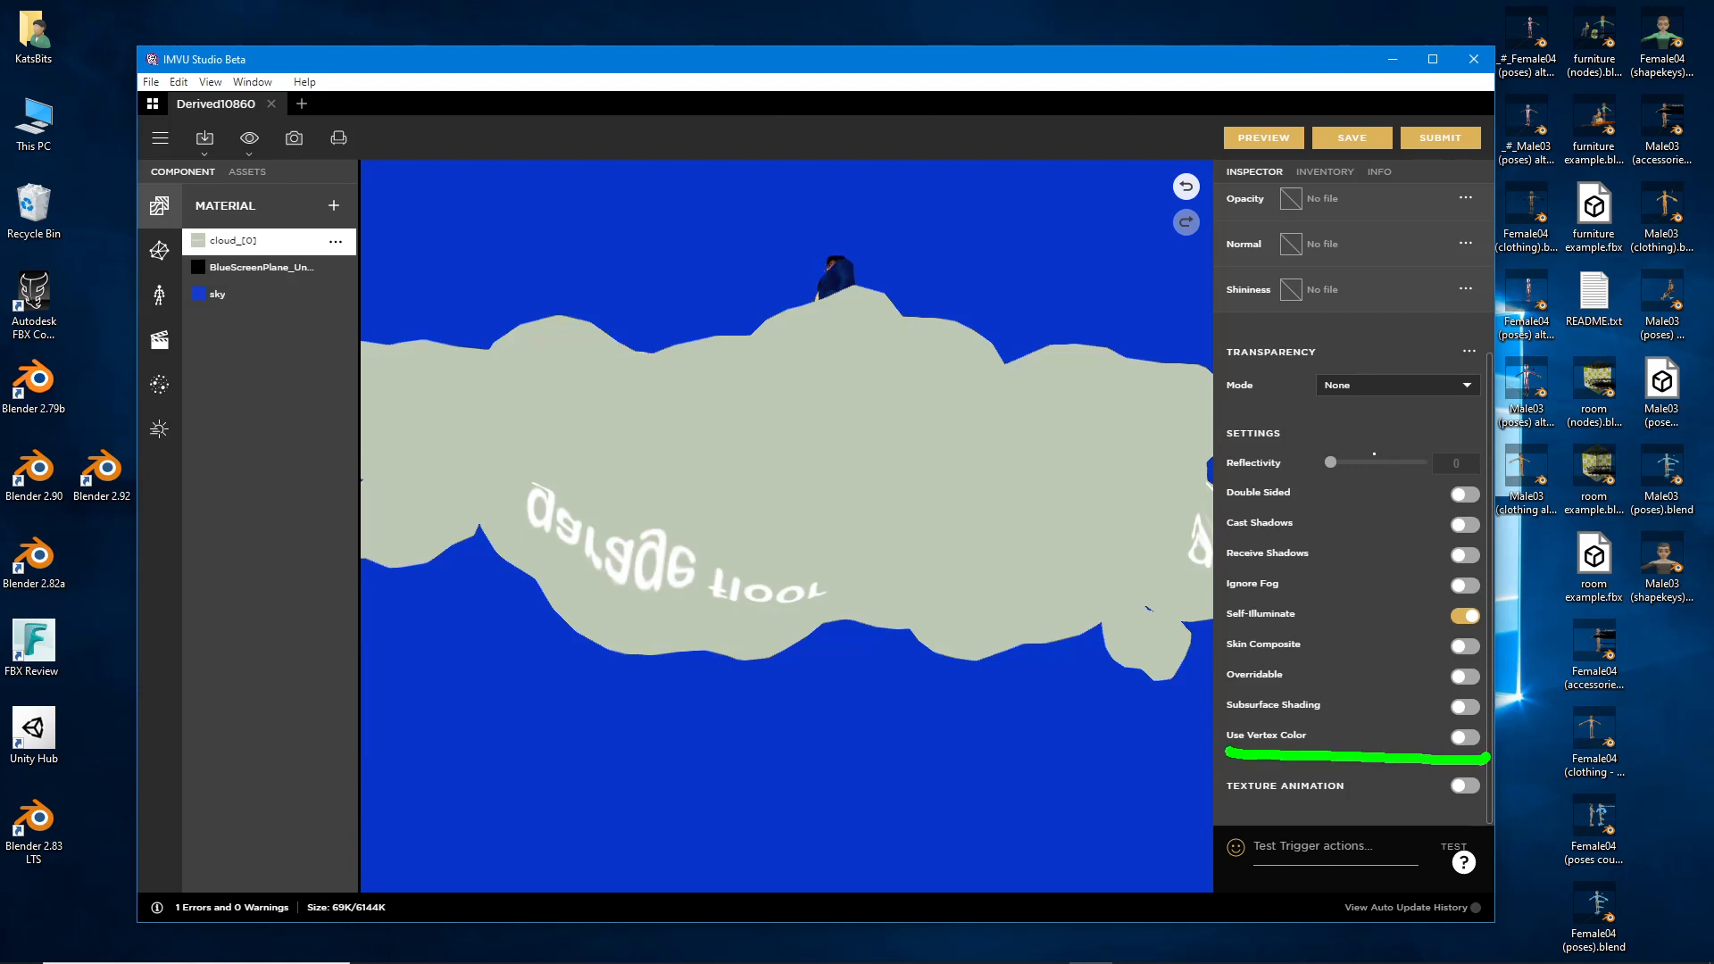
{"action": "left_click", "coordinate": [1464, 737]}
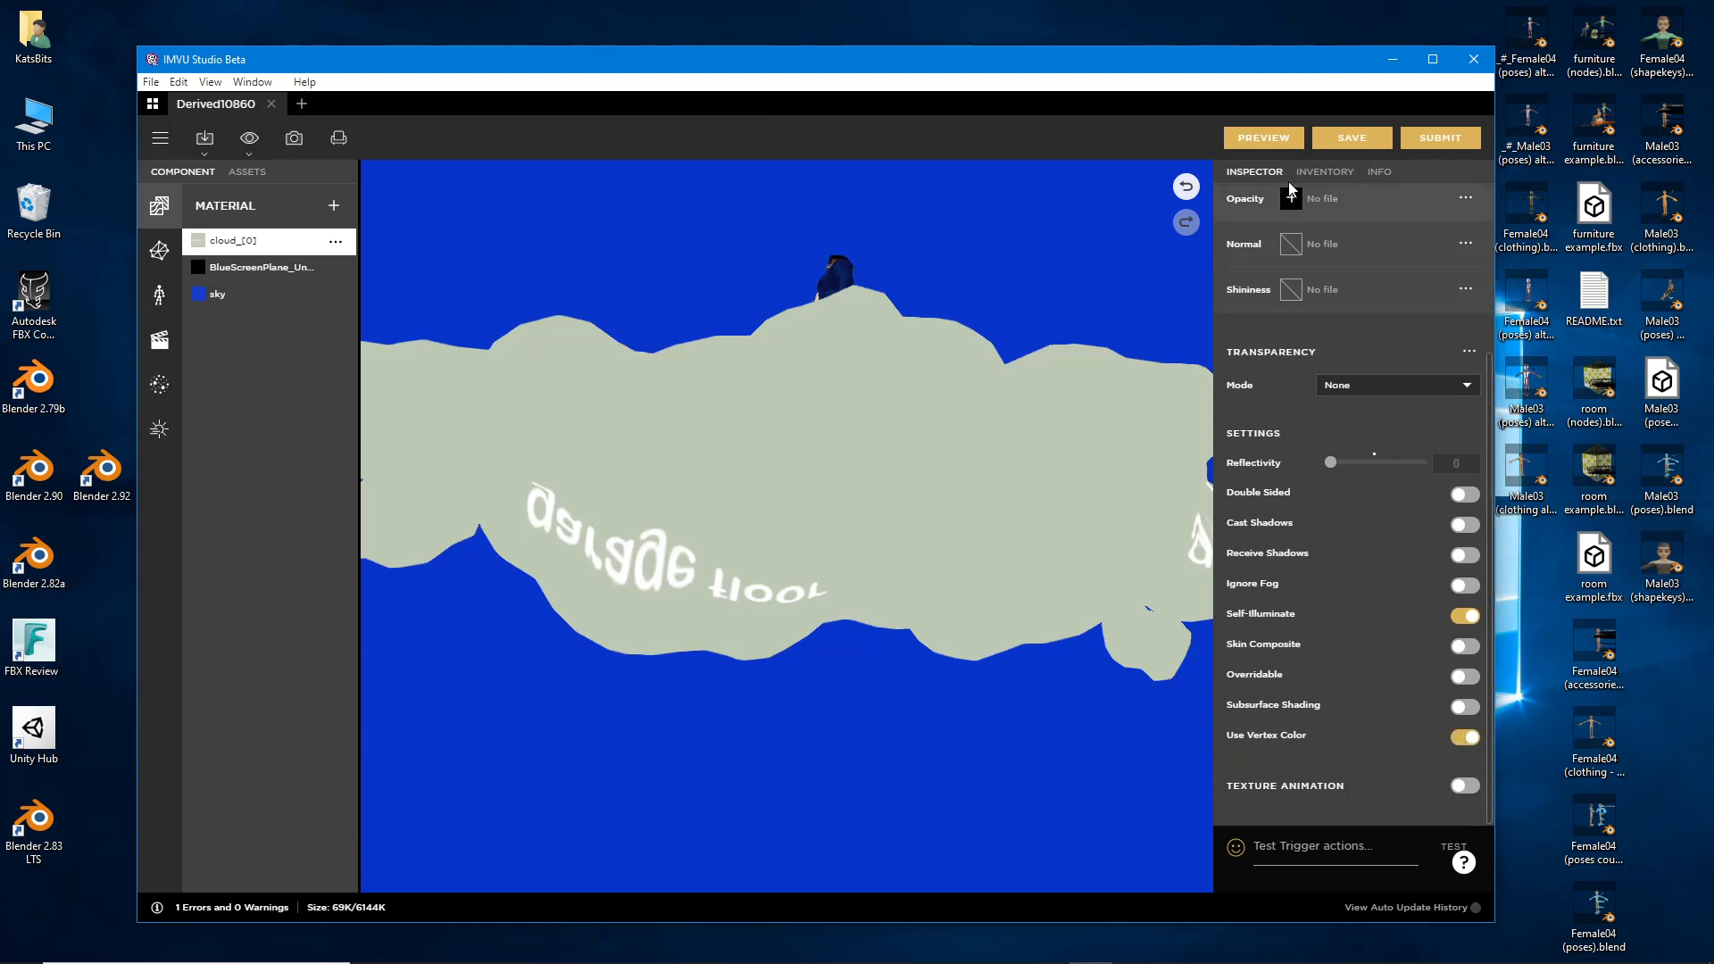
{"action": "left_click", "coordinate": [1266, 139]}
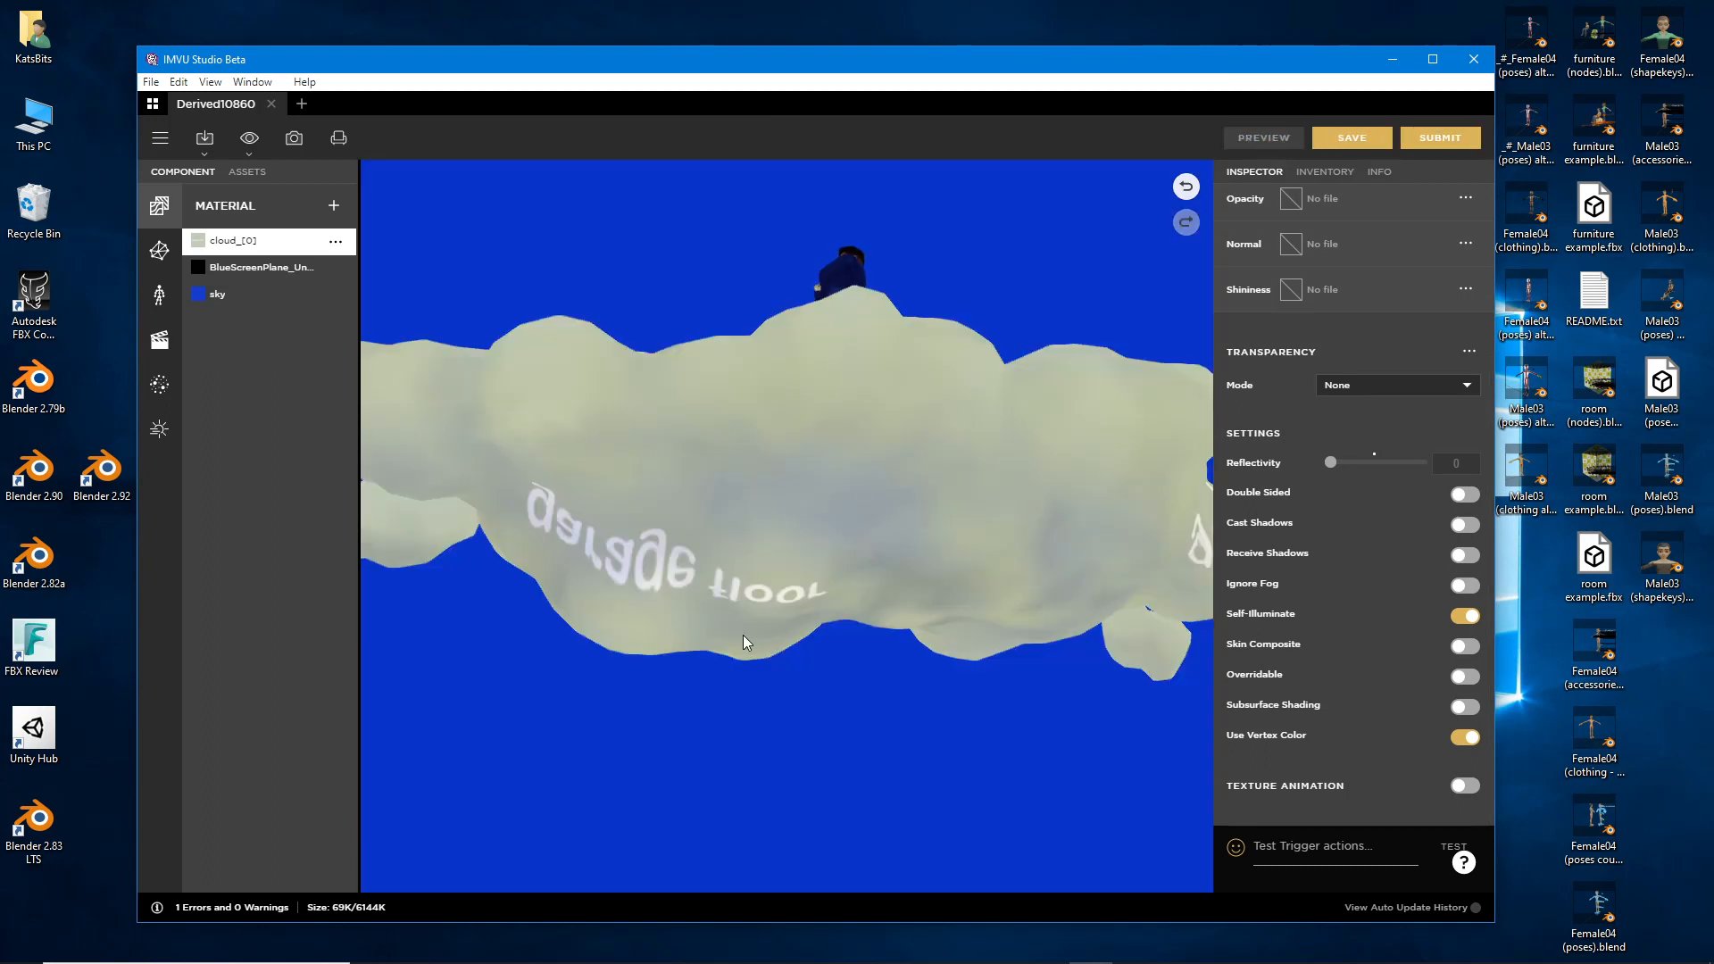
Examine the vertex-coloured shading on the clouds from above and below, along with the cloud_[0] material settings.
{"action": "left_click_drag", "start_coordinate": [743, 635], "coordinate": [610, 440]}
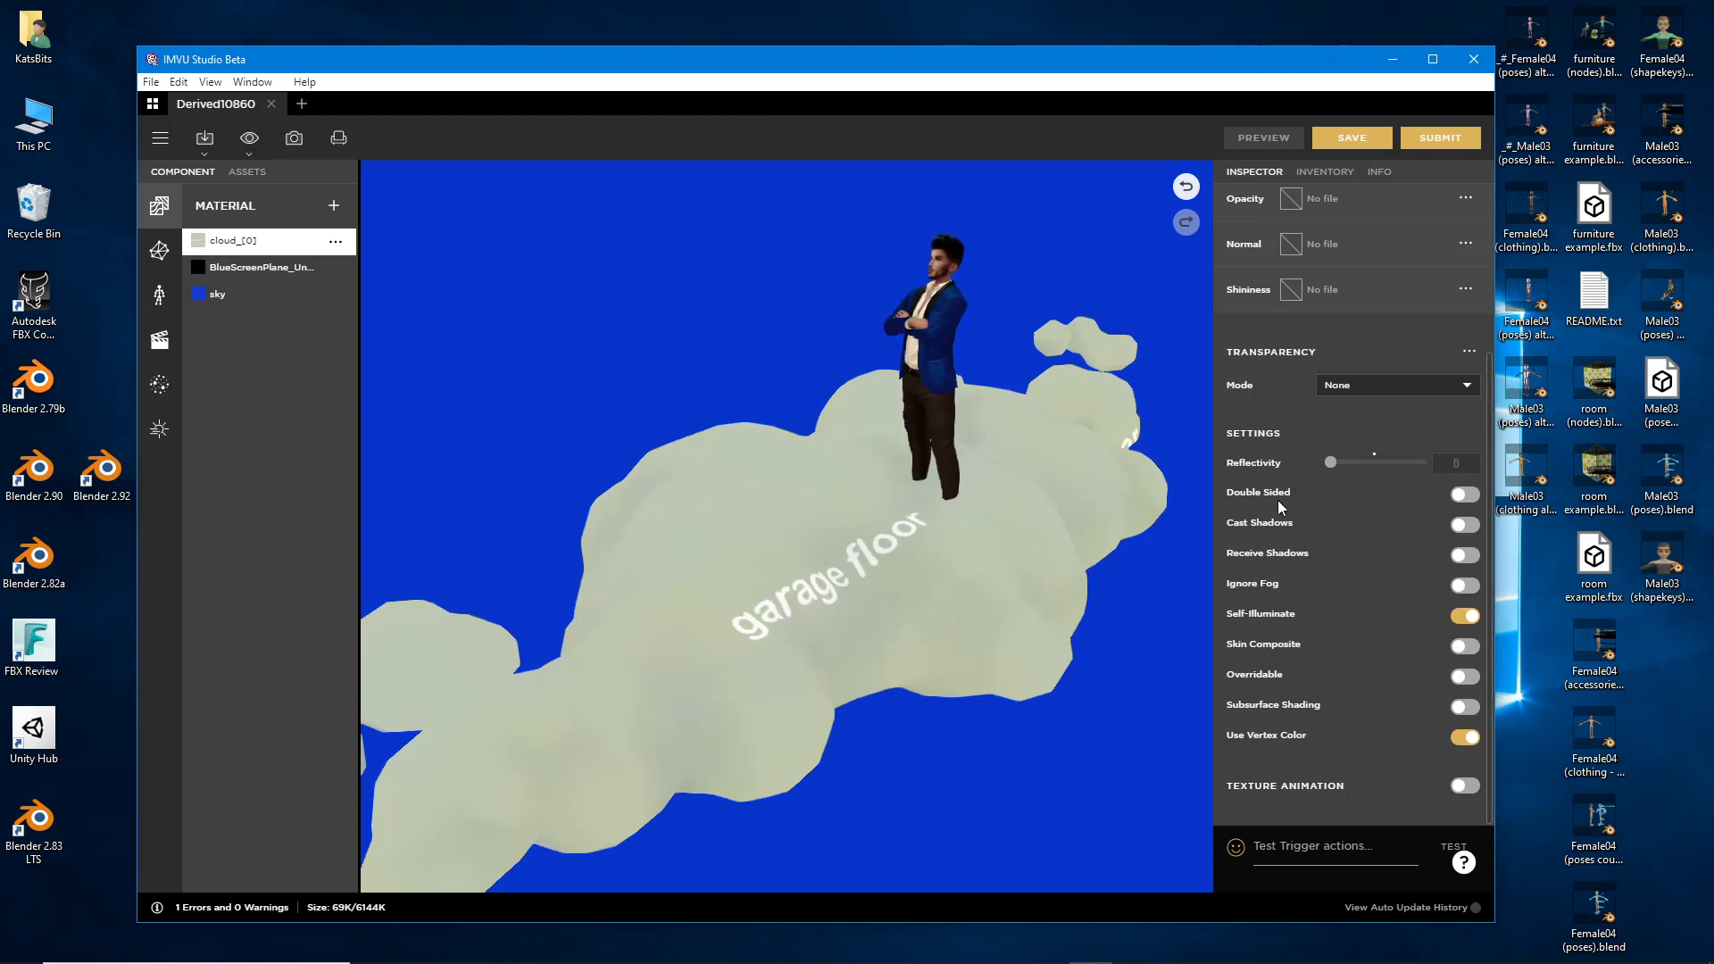
{"action": "left_click_drag", "start_coordinate": [841, 602], "coordinate": [780, 423]}
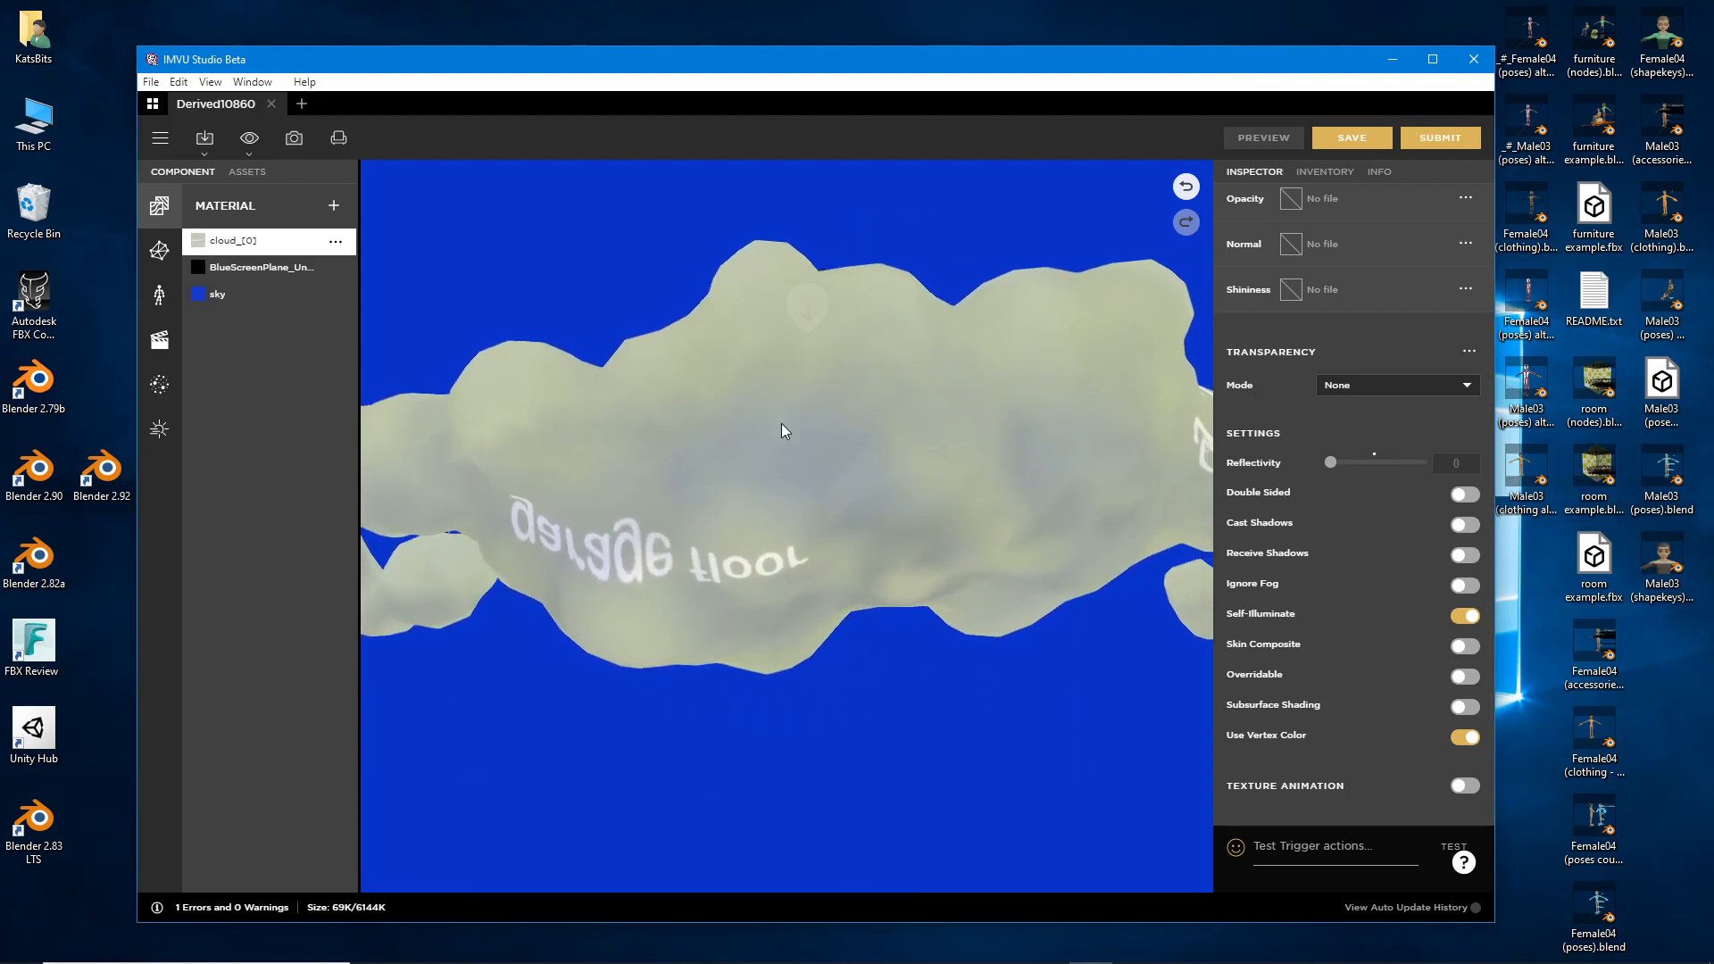
{"action": "left_click_drag", "start_coordinate": [889, 573], "coordinate": [731, 585]}
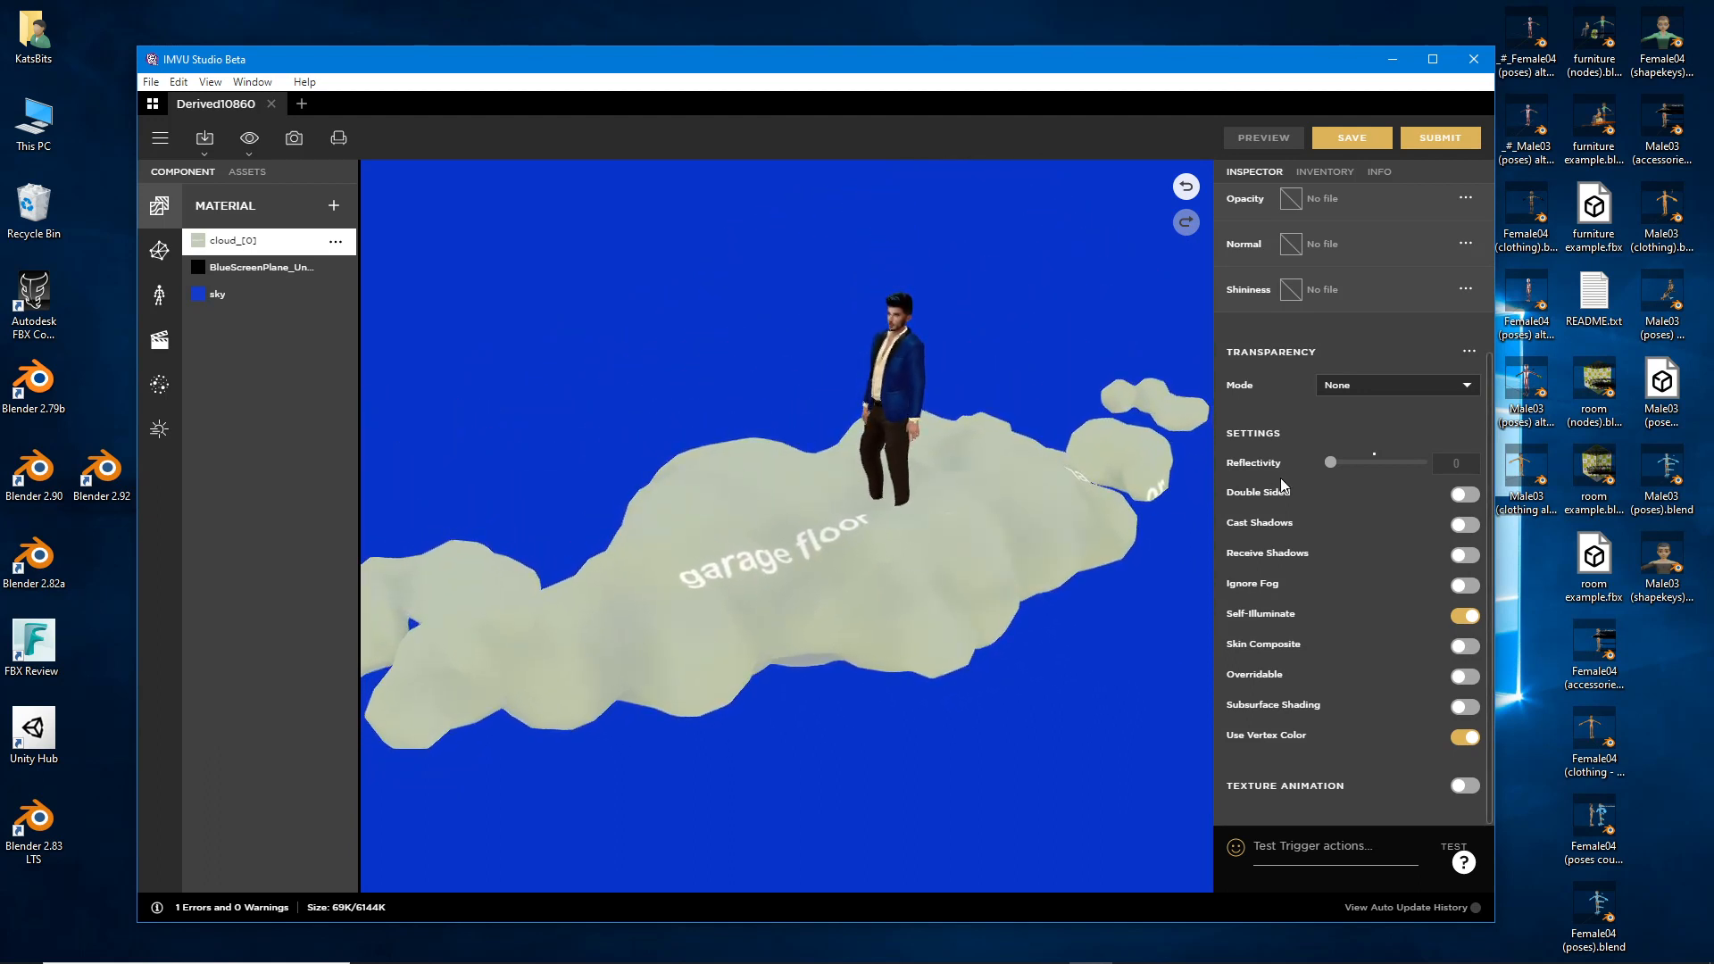
{"action": "scroll", "coordinate": [1288, 490], "scroll_direction": "up", "scroll_amount": 3}
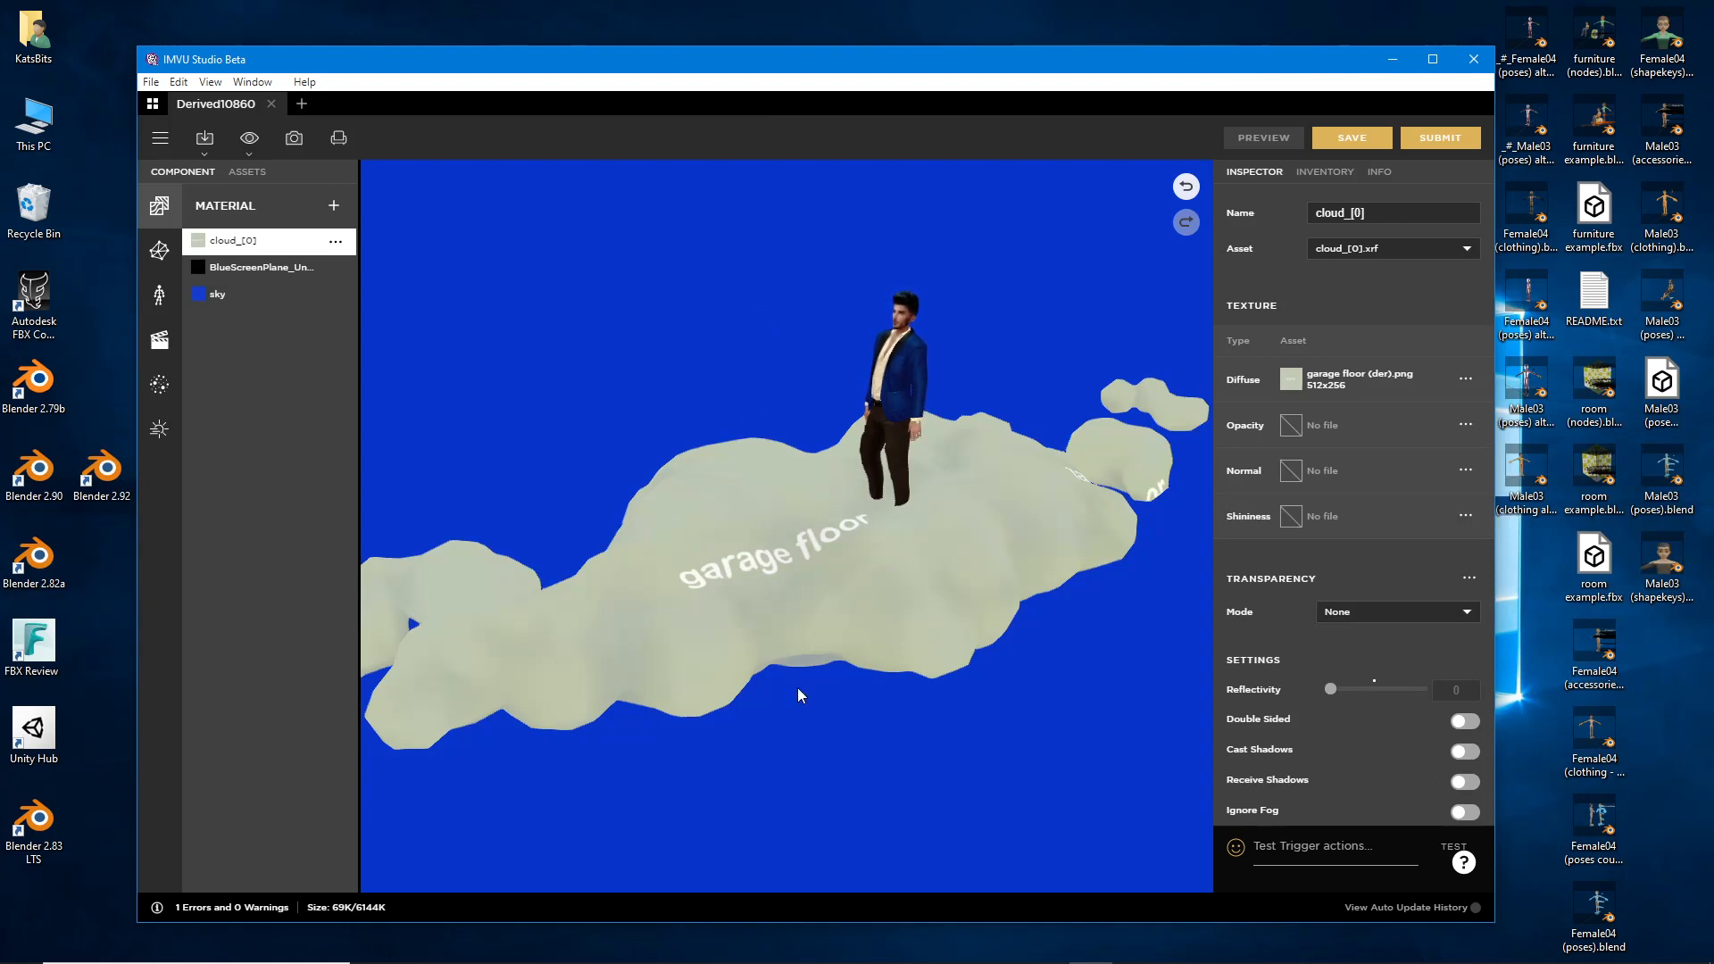
{"action": "left_click_drag", "start_coordinate": [795, 681], "coordinate": [828, 691]}
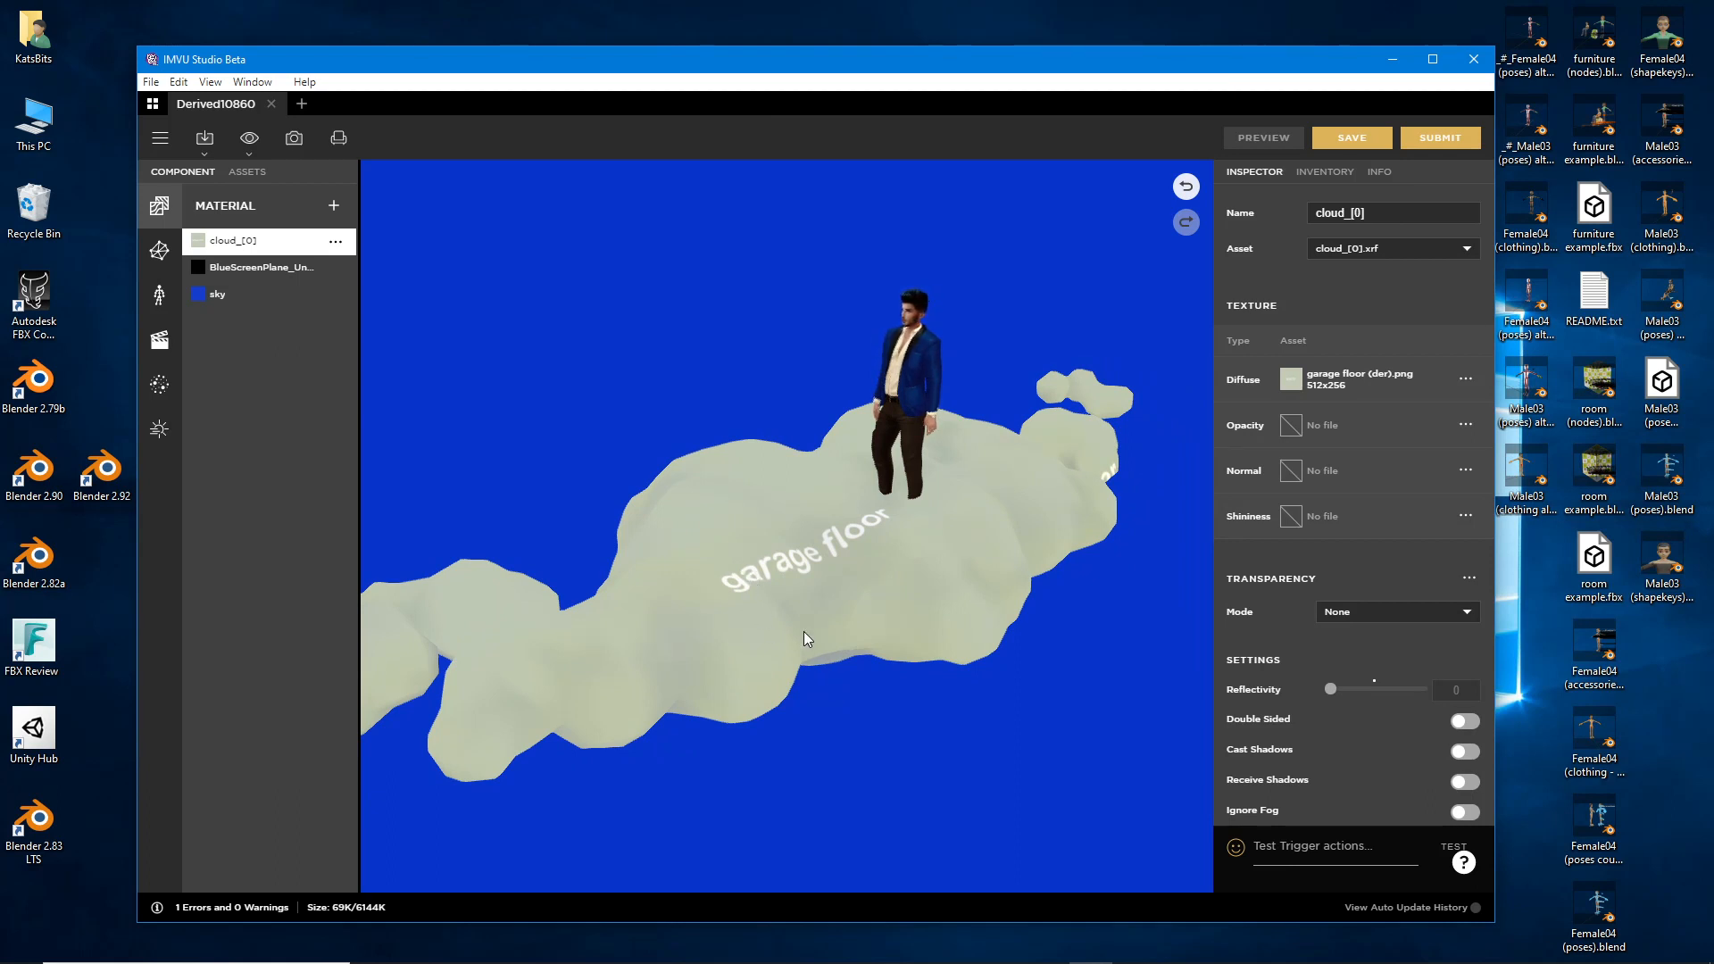
{"action": "mouse_move", "coordinate": [804, 631]}
{"action": "left_mouse_down"}
{"action": "mouse_move", "coordinate": [785, 509]}
{"action": "mouse_move", "coordinate": [788, 635]}
{"action": "mouse_move", "coordinate": [806, 639]}
{"action": "left_mouse_up"}
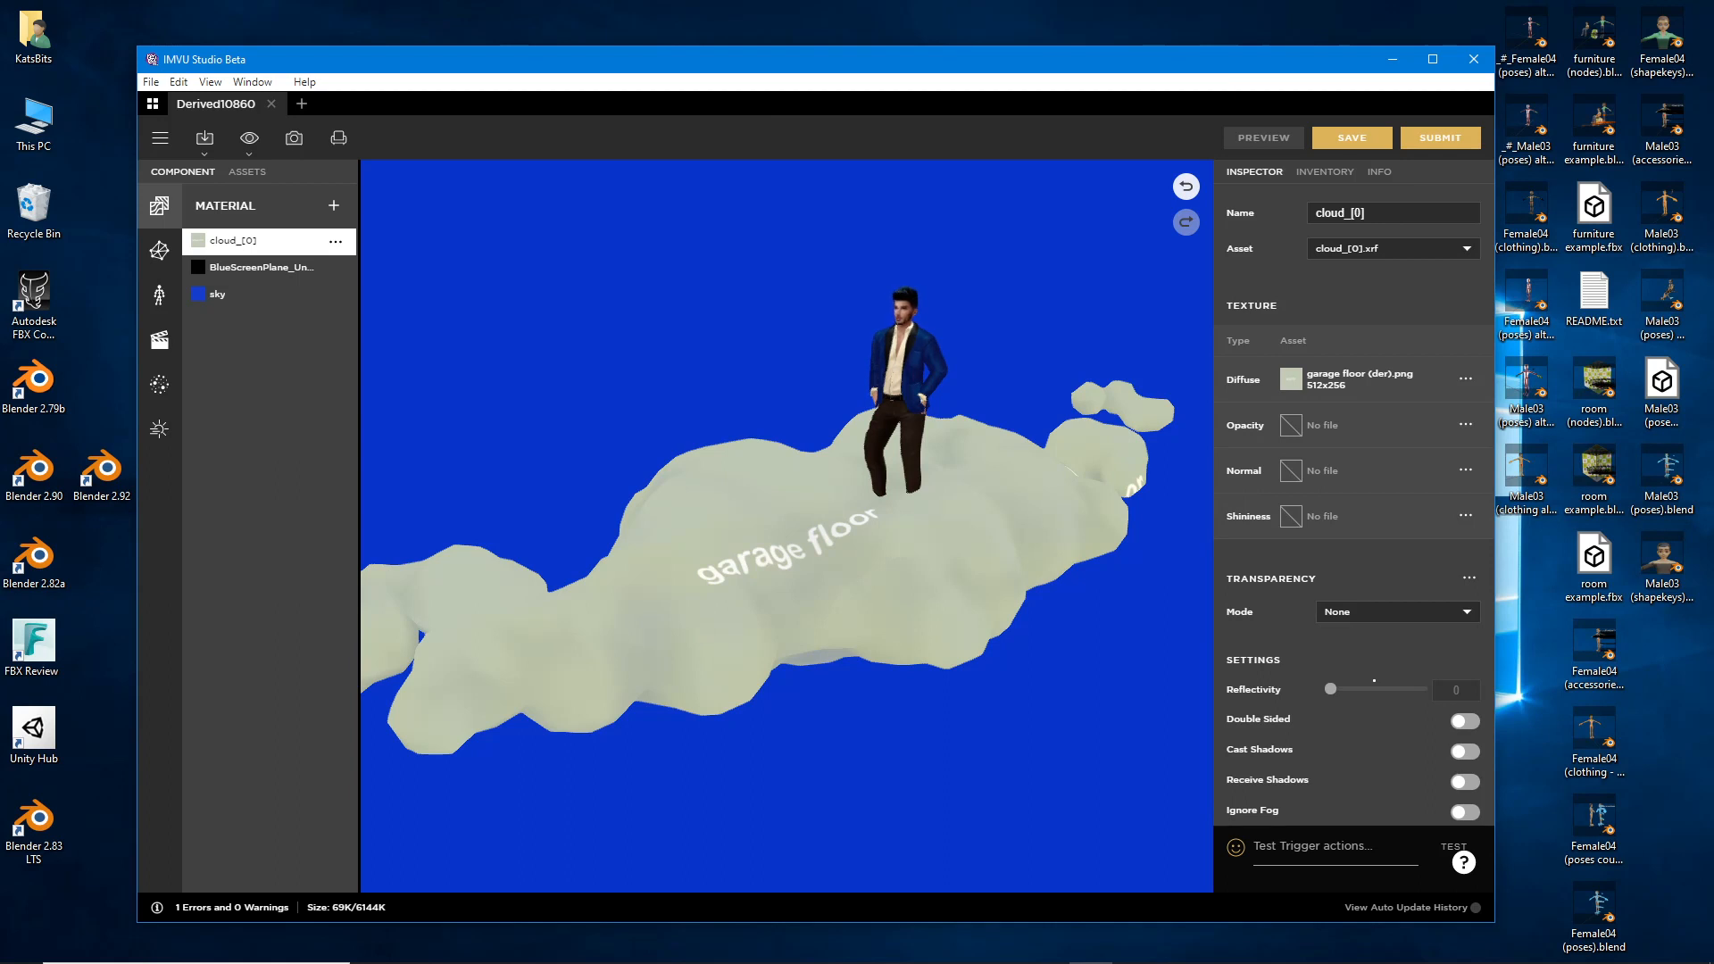